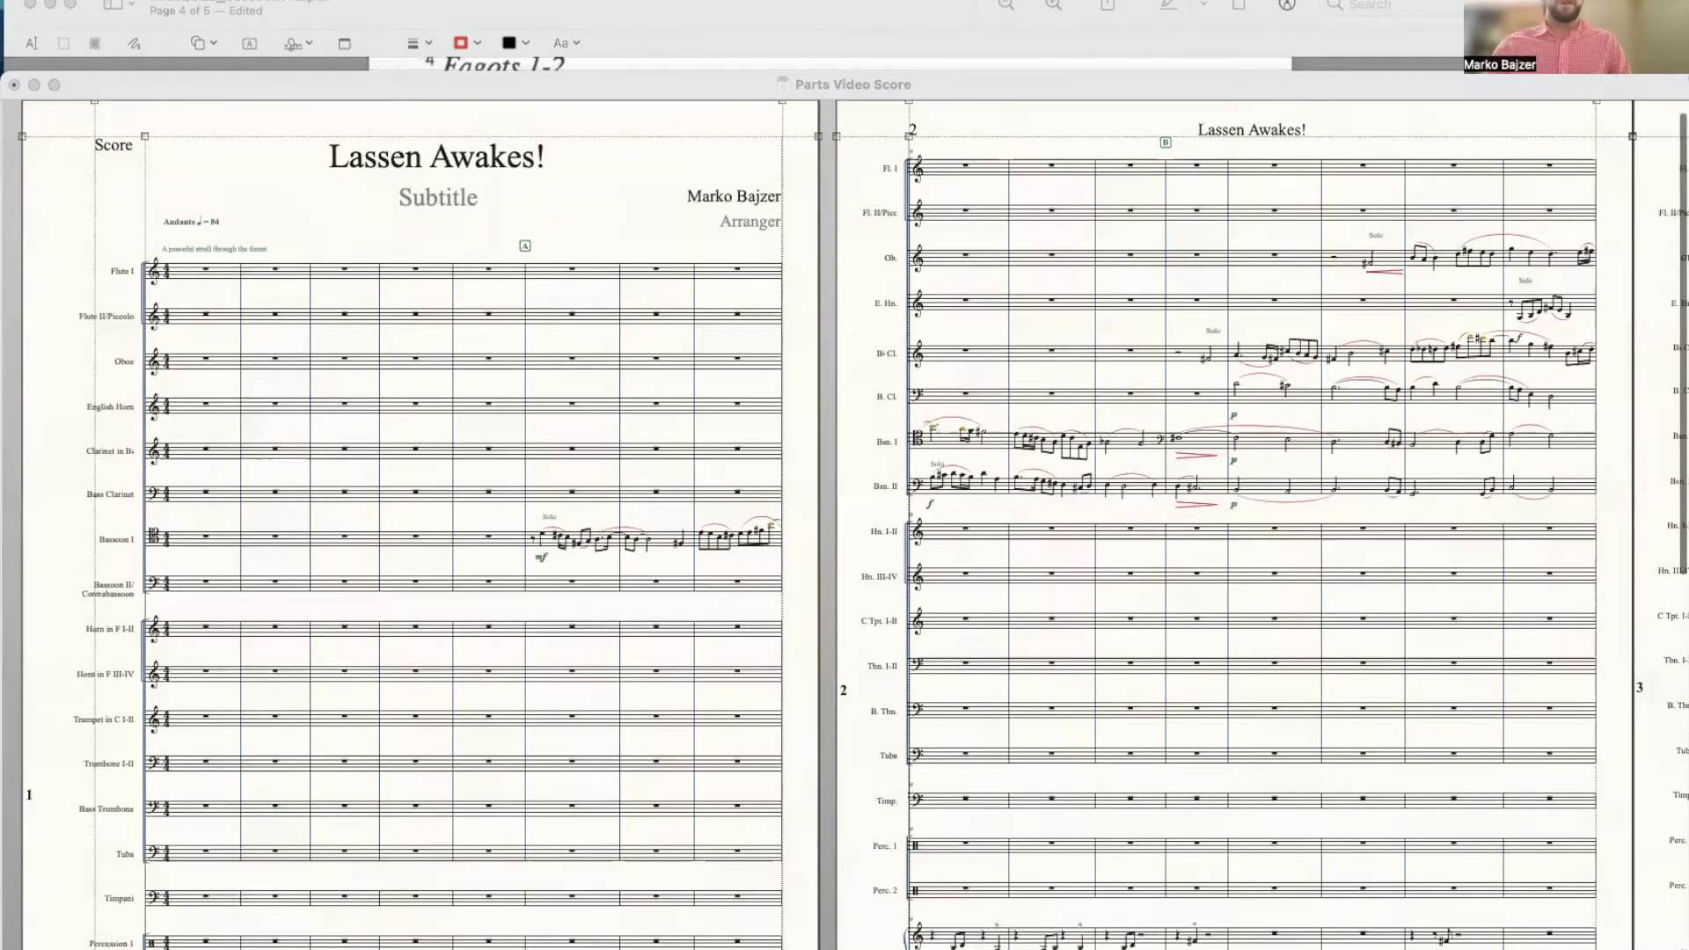
# Turn off the concert pitch display so the full score shows its transposed notation
pyautogui.scroll(1, 792, 823)
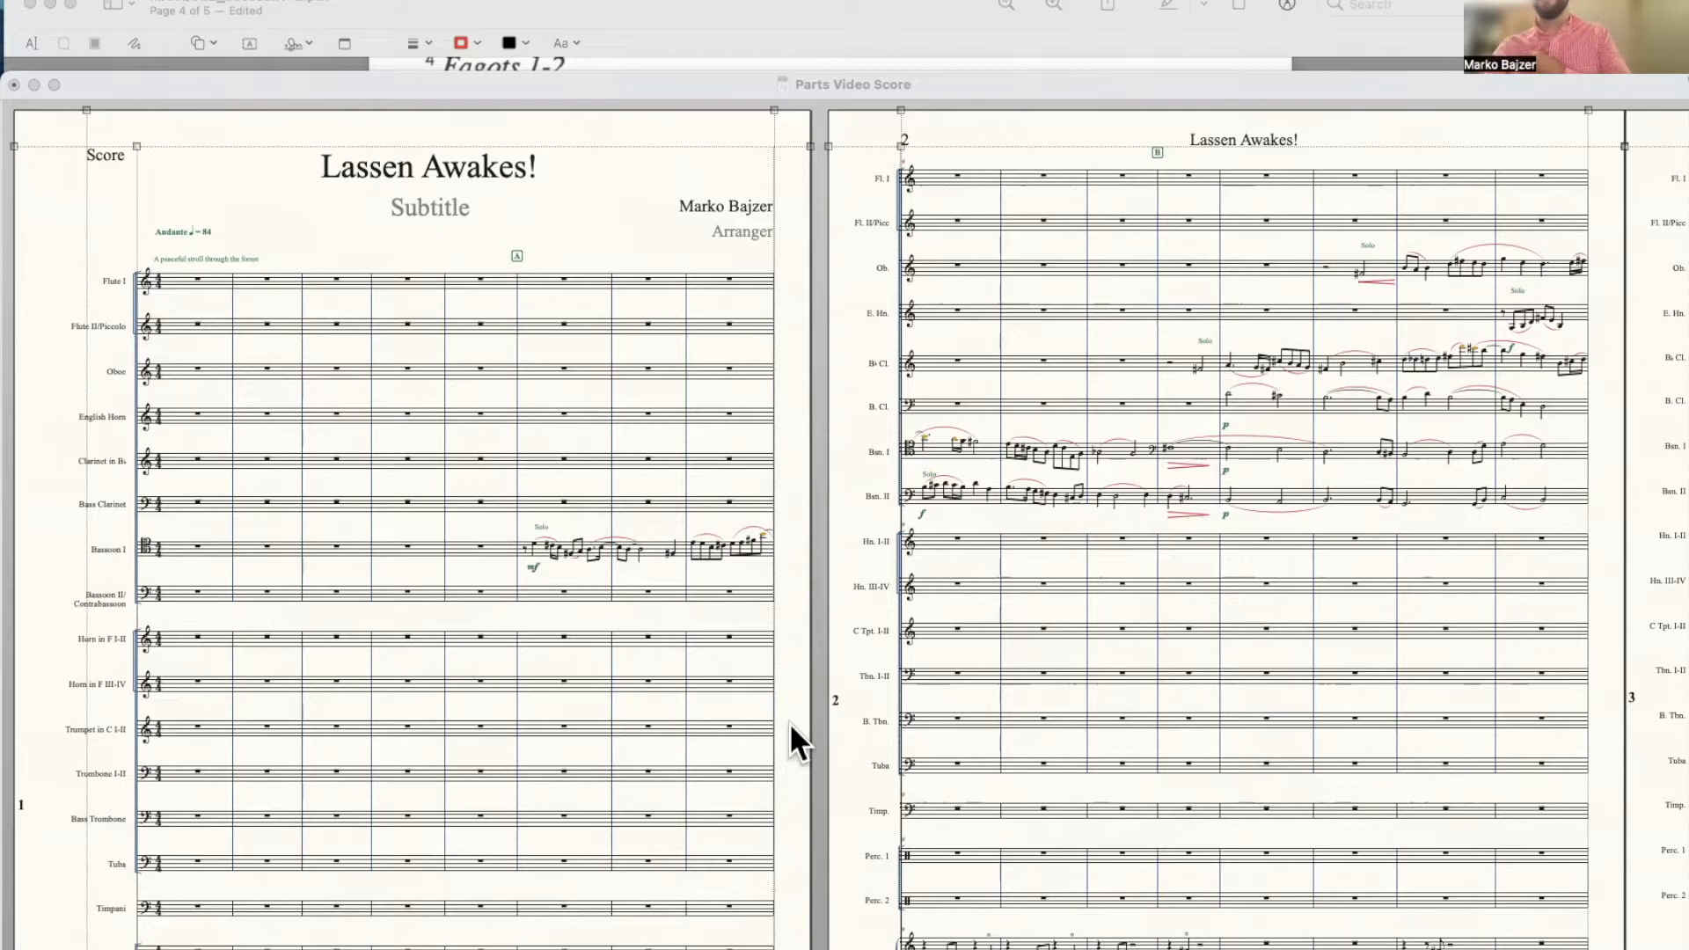
pyautogui.hscroll(10, 789, 721)
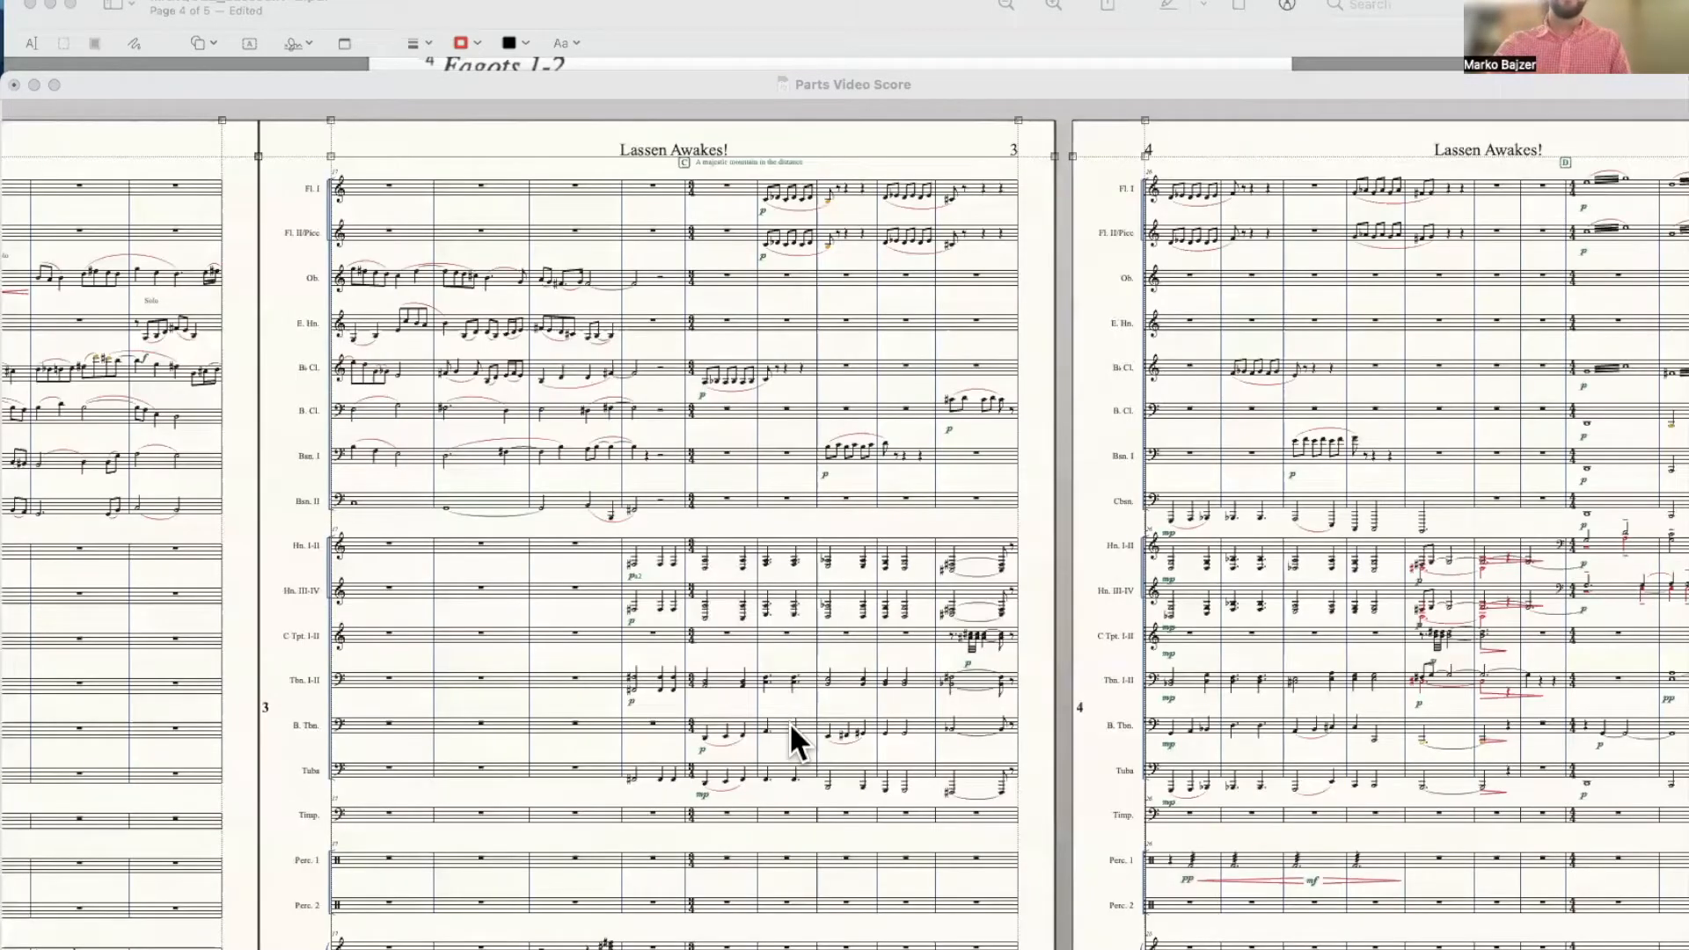
pyautogui.hscroll(-15, 789, 722)
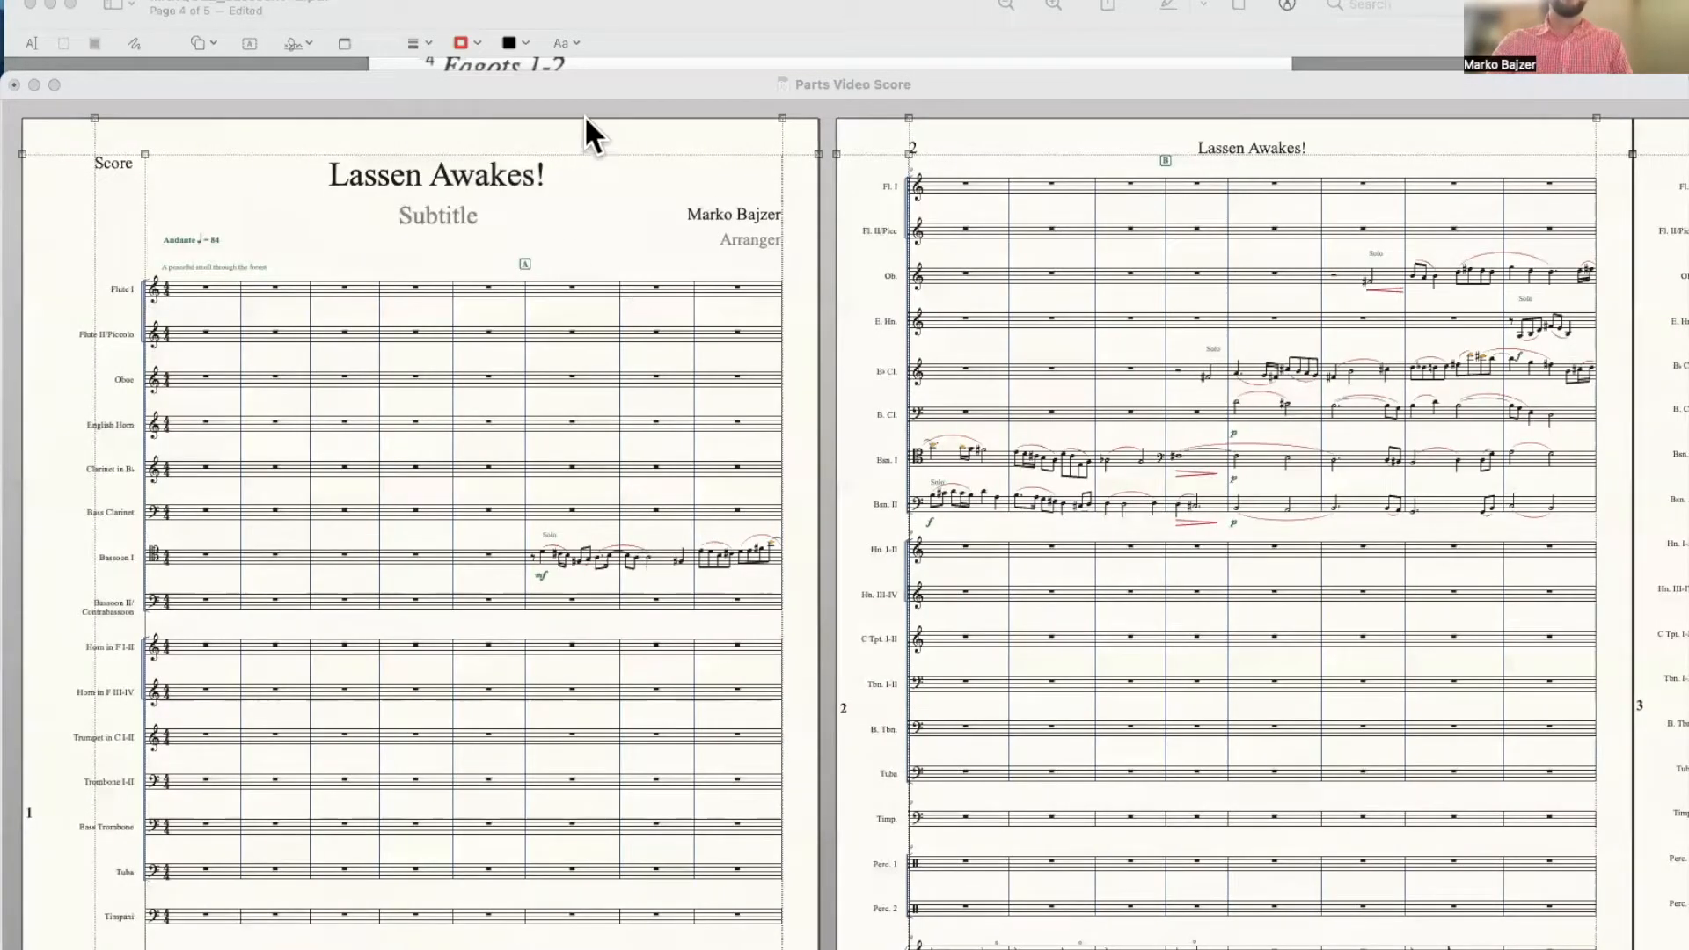
pyautogui.click(579, 86)
pyautogui.moveTo(584, 84); pyautogui.dragTo(585, 71)
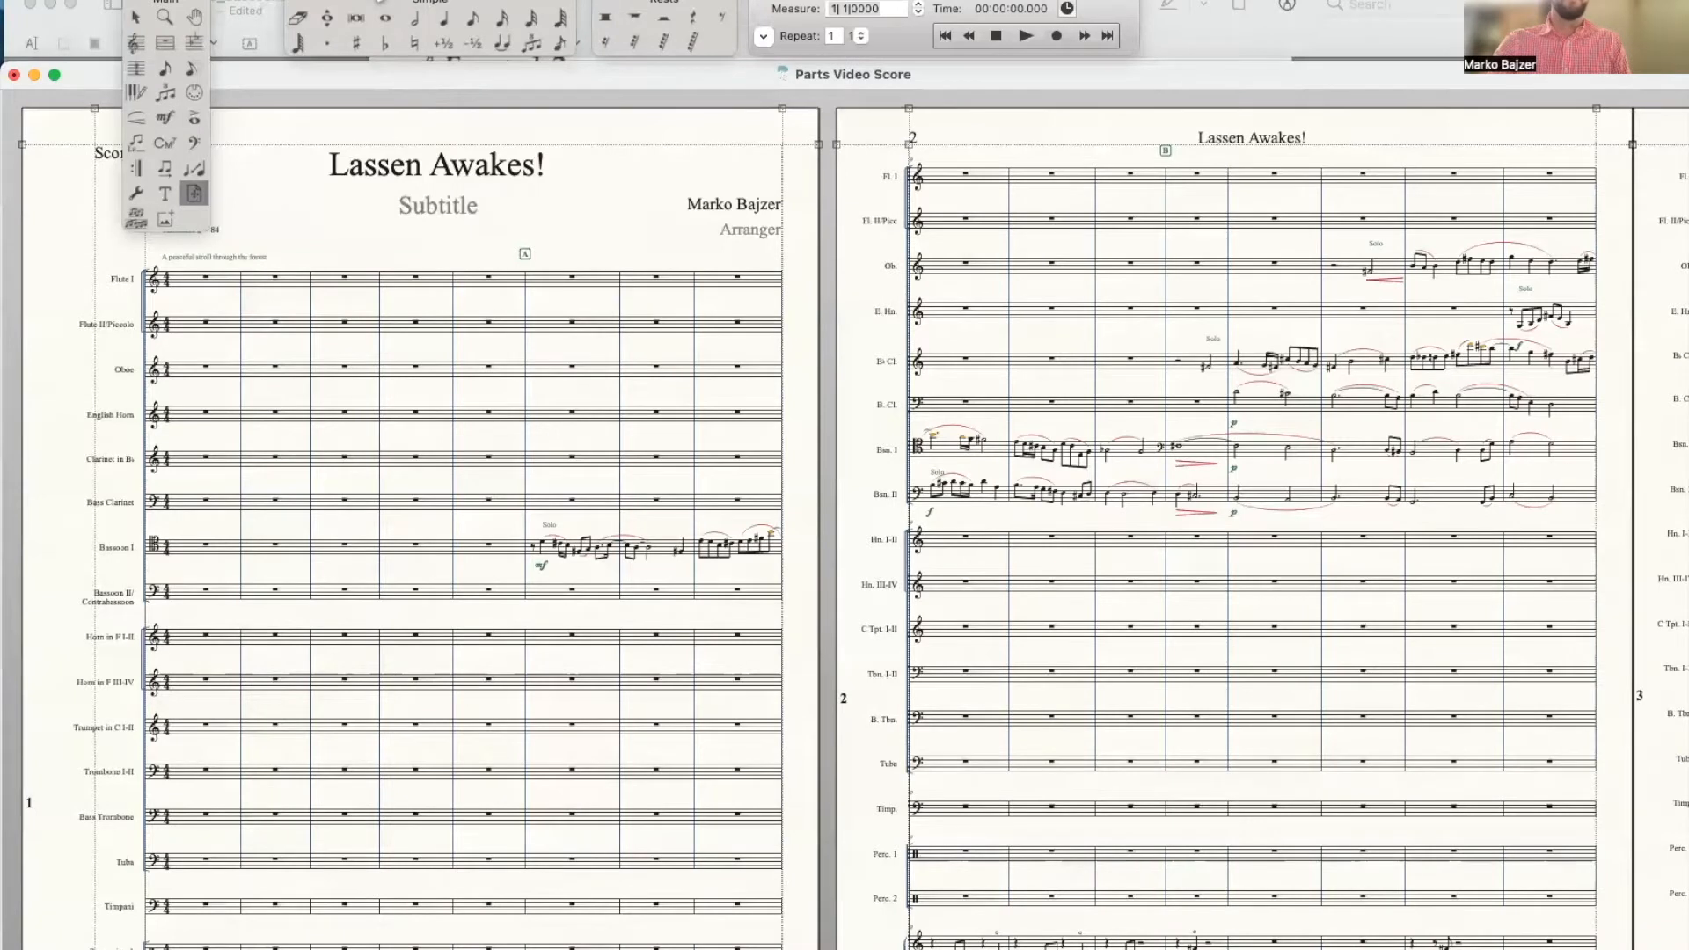
pyautogui.click(380, 0)
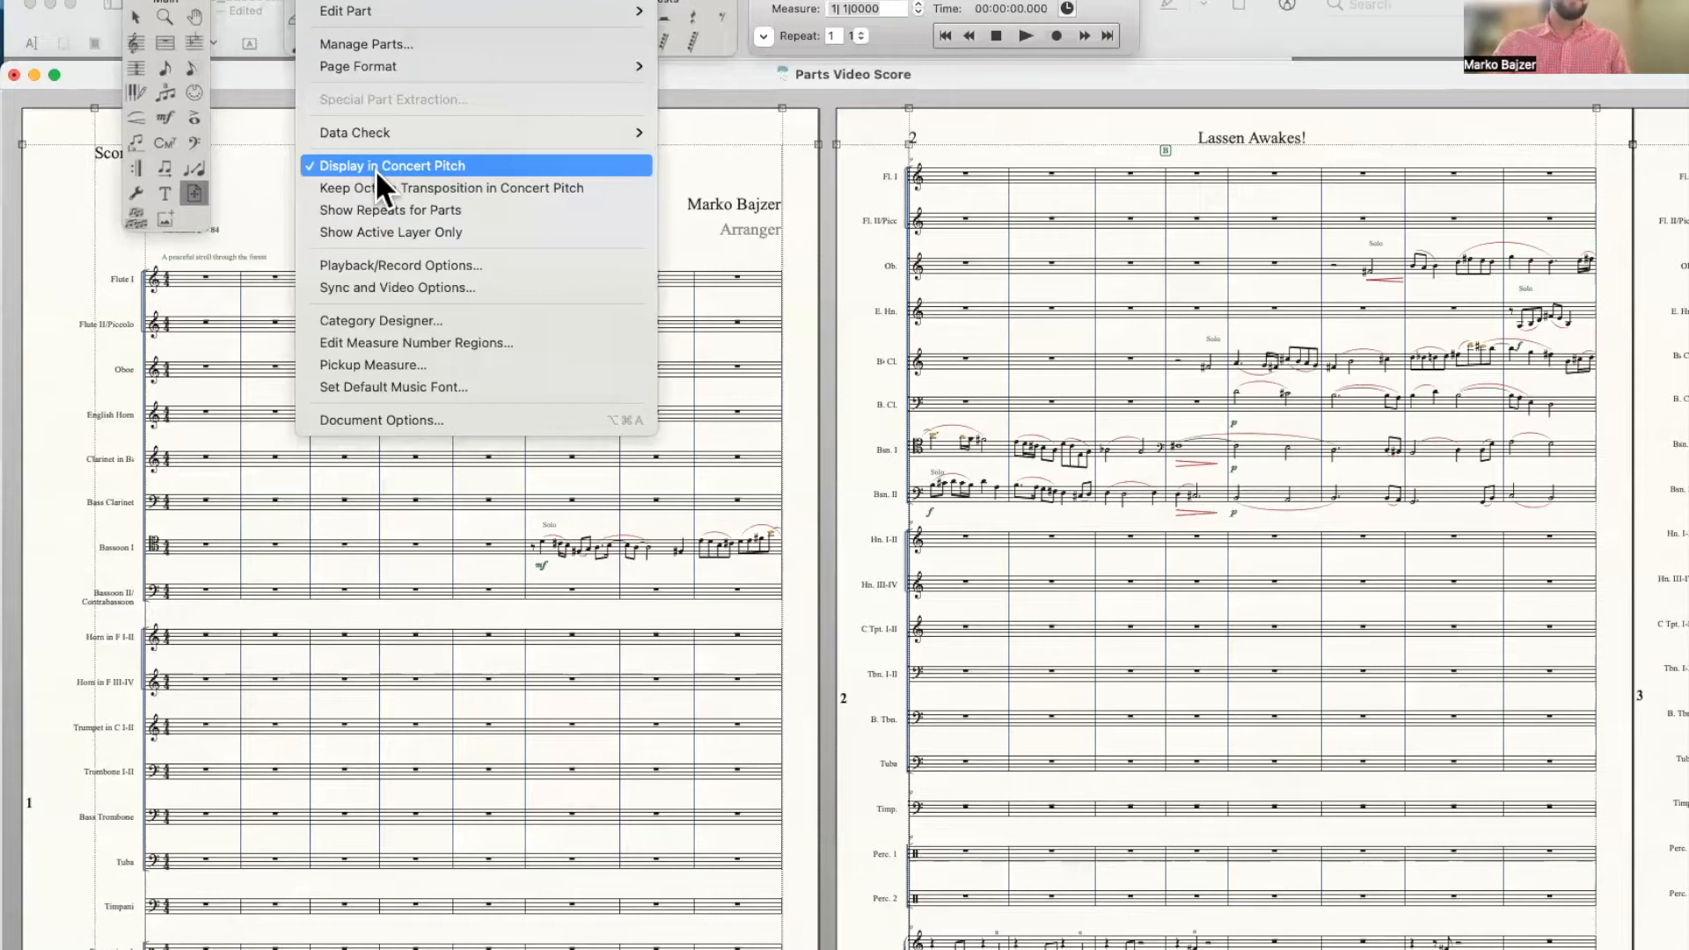
pyautogui.click(375, 169)
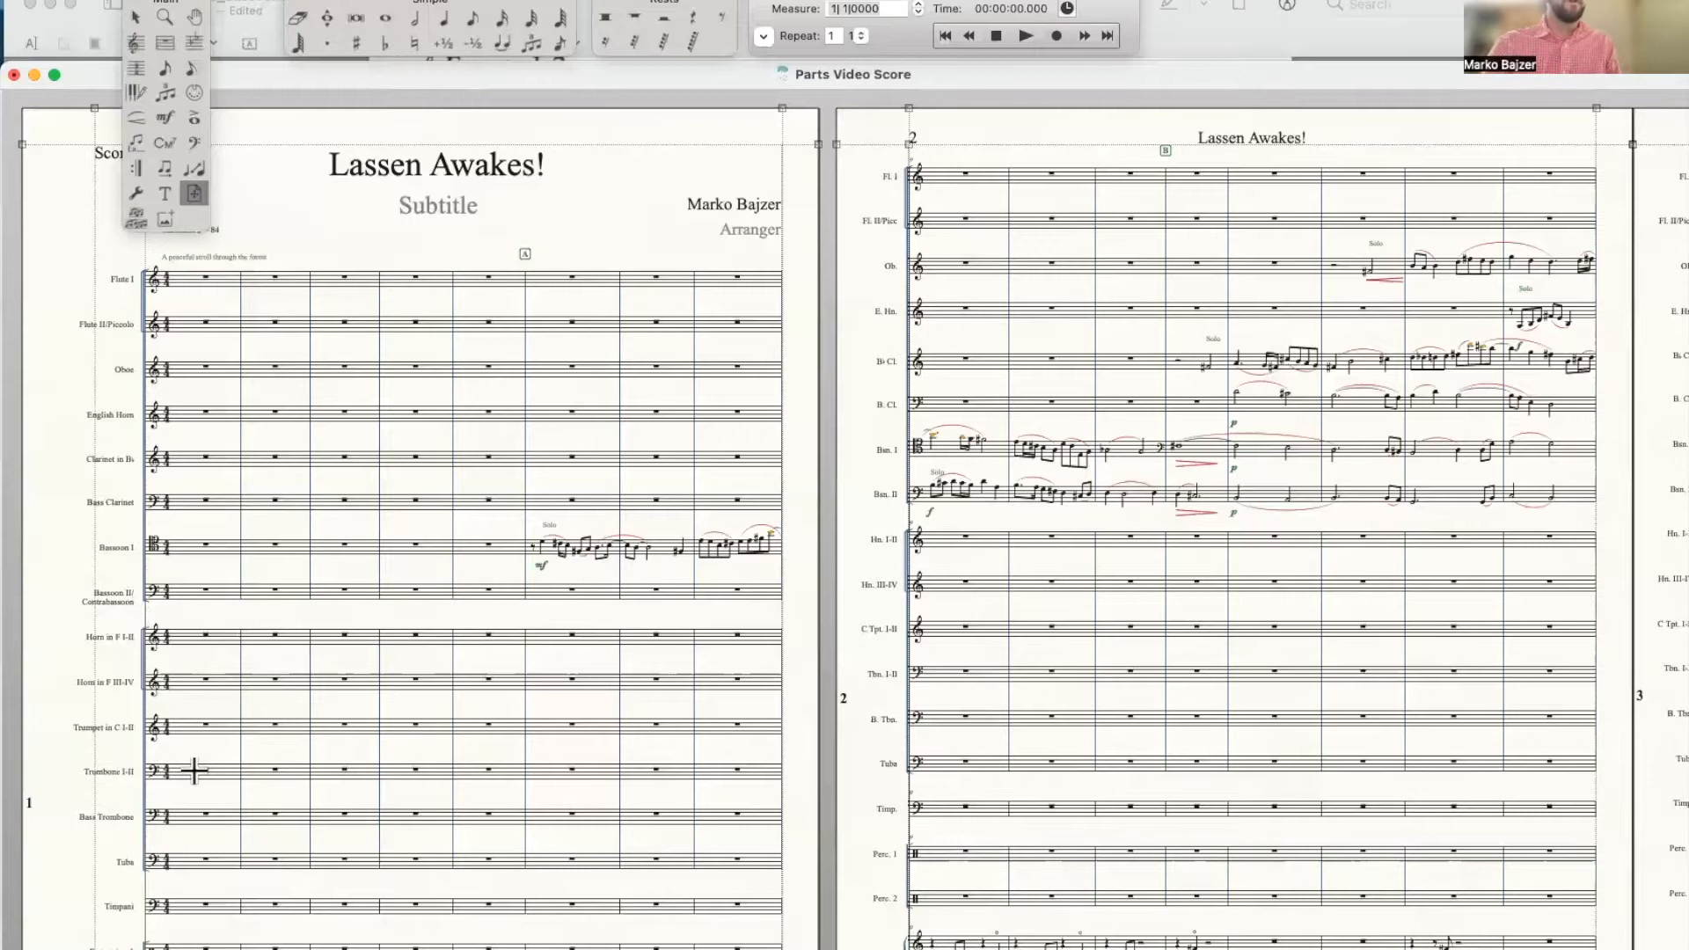
pyautogui.click(376, 2)
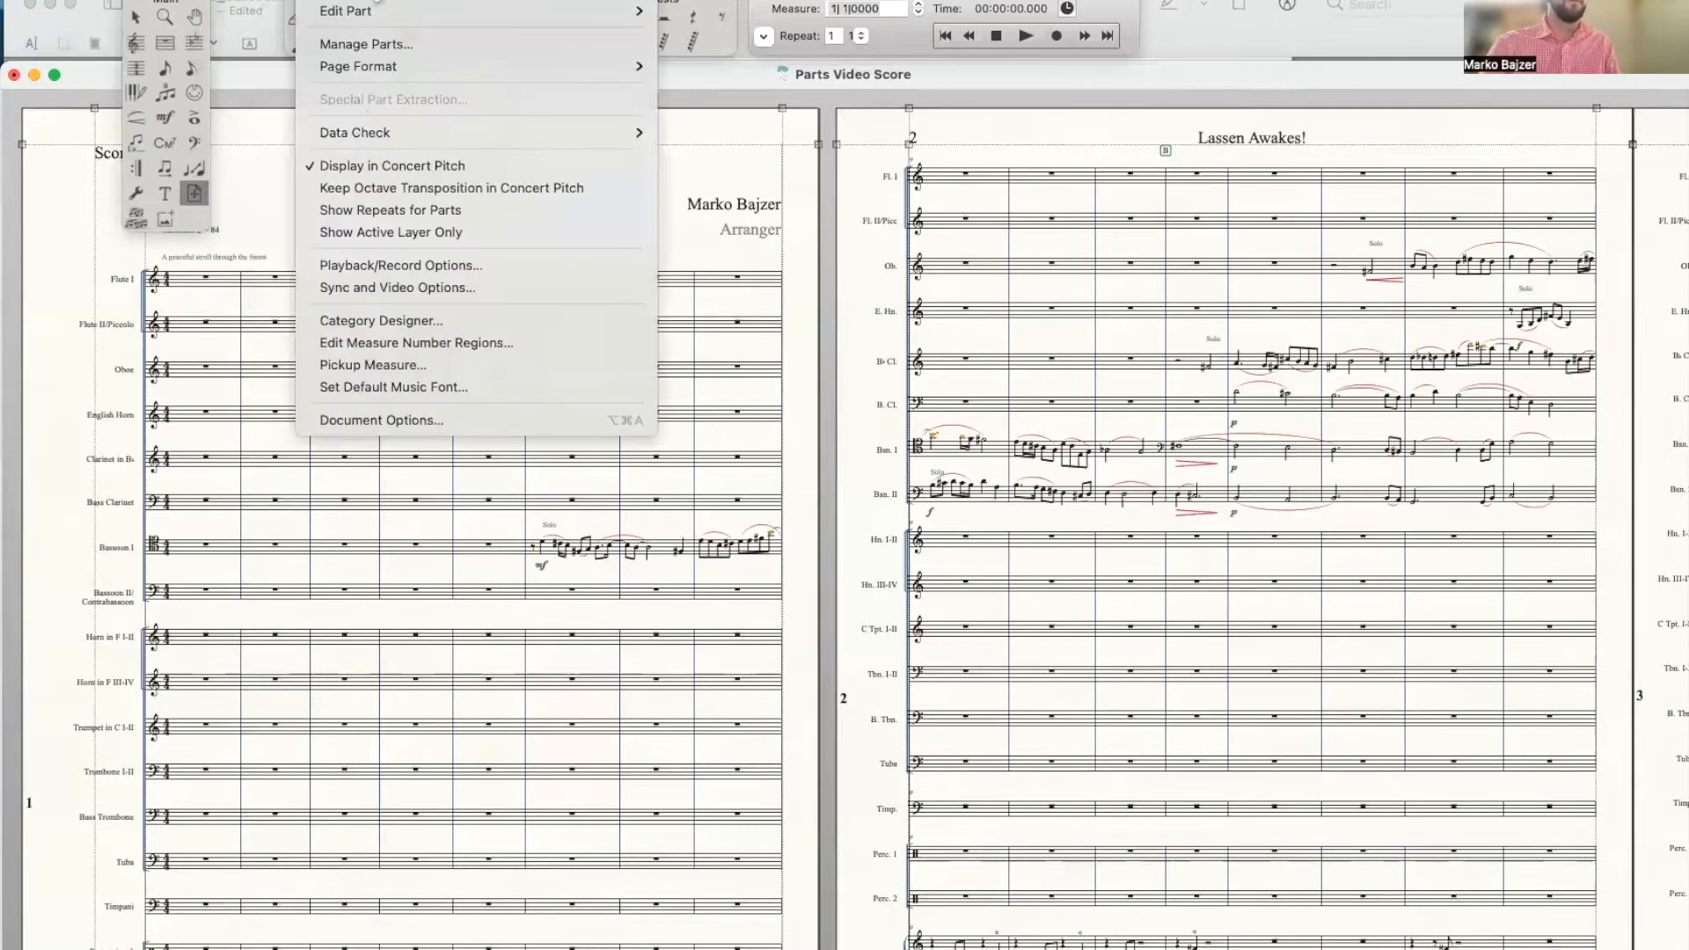
pyautogui.click(356, 163)
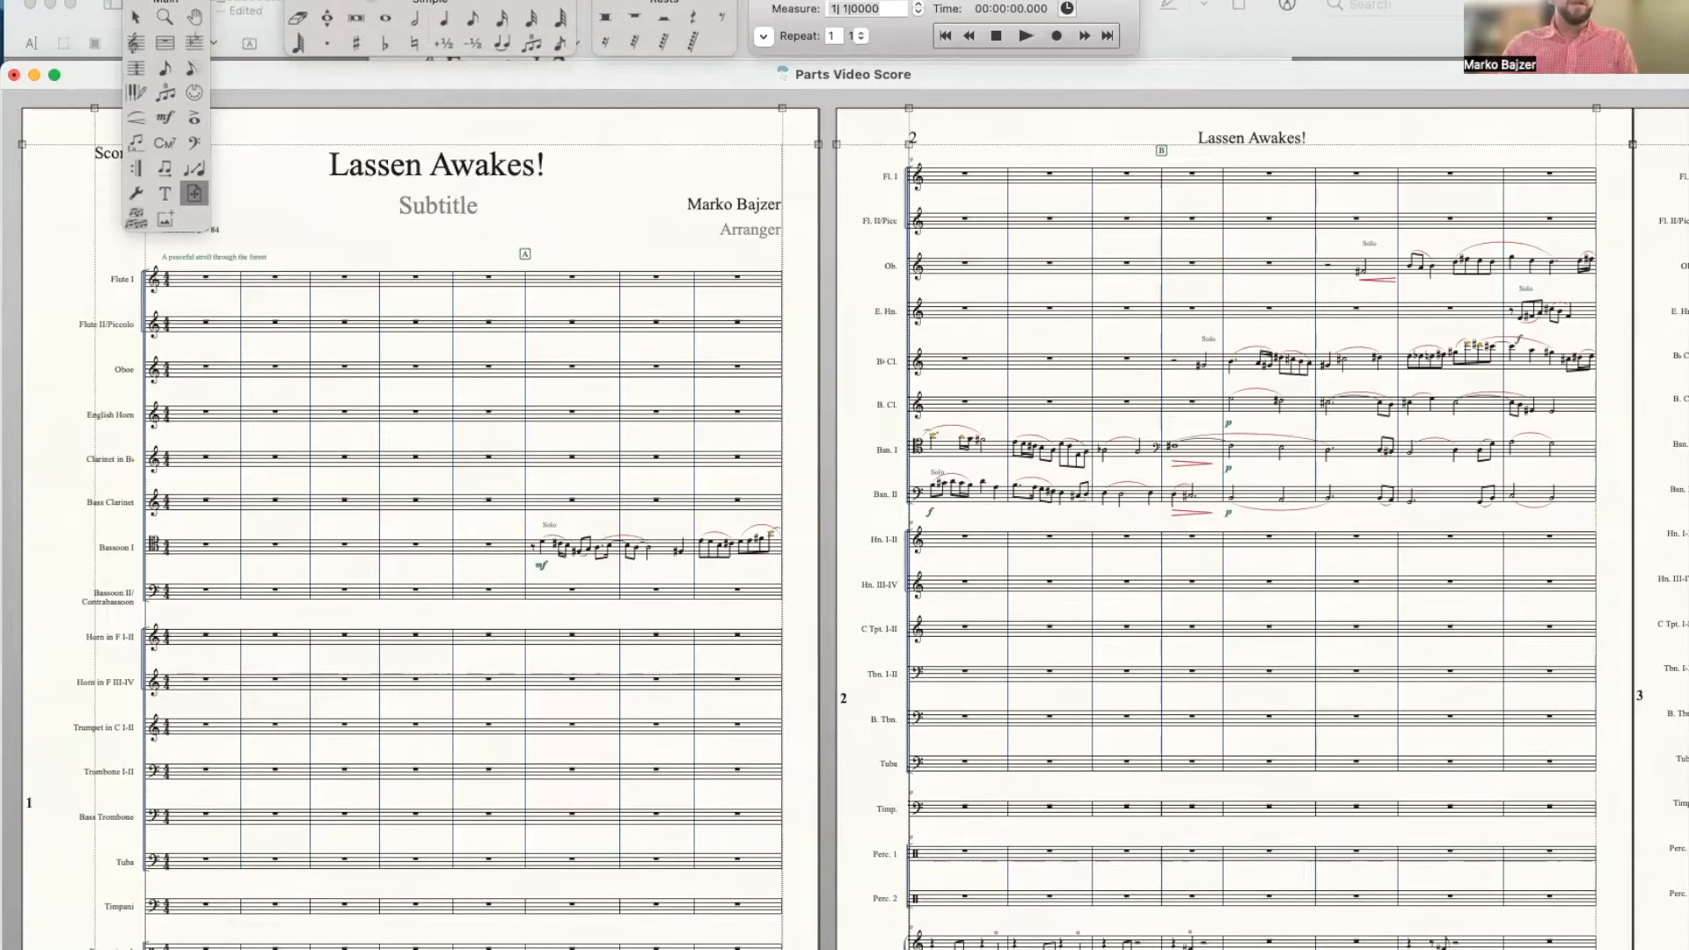
# Open the Clarinet in Bb part for editing from the full score
pyautogui.click(341, 0)
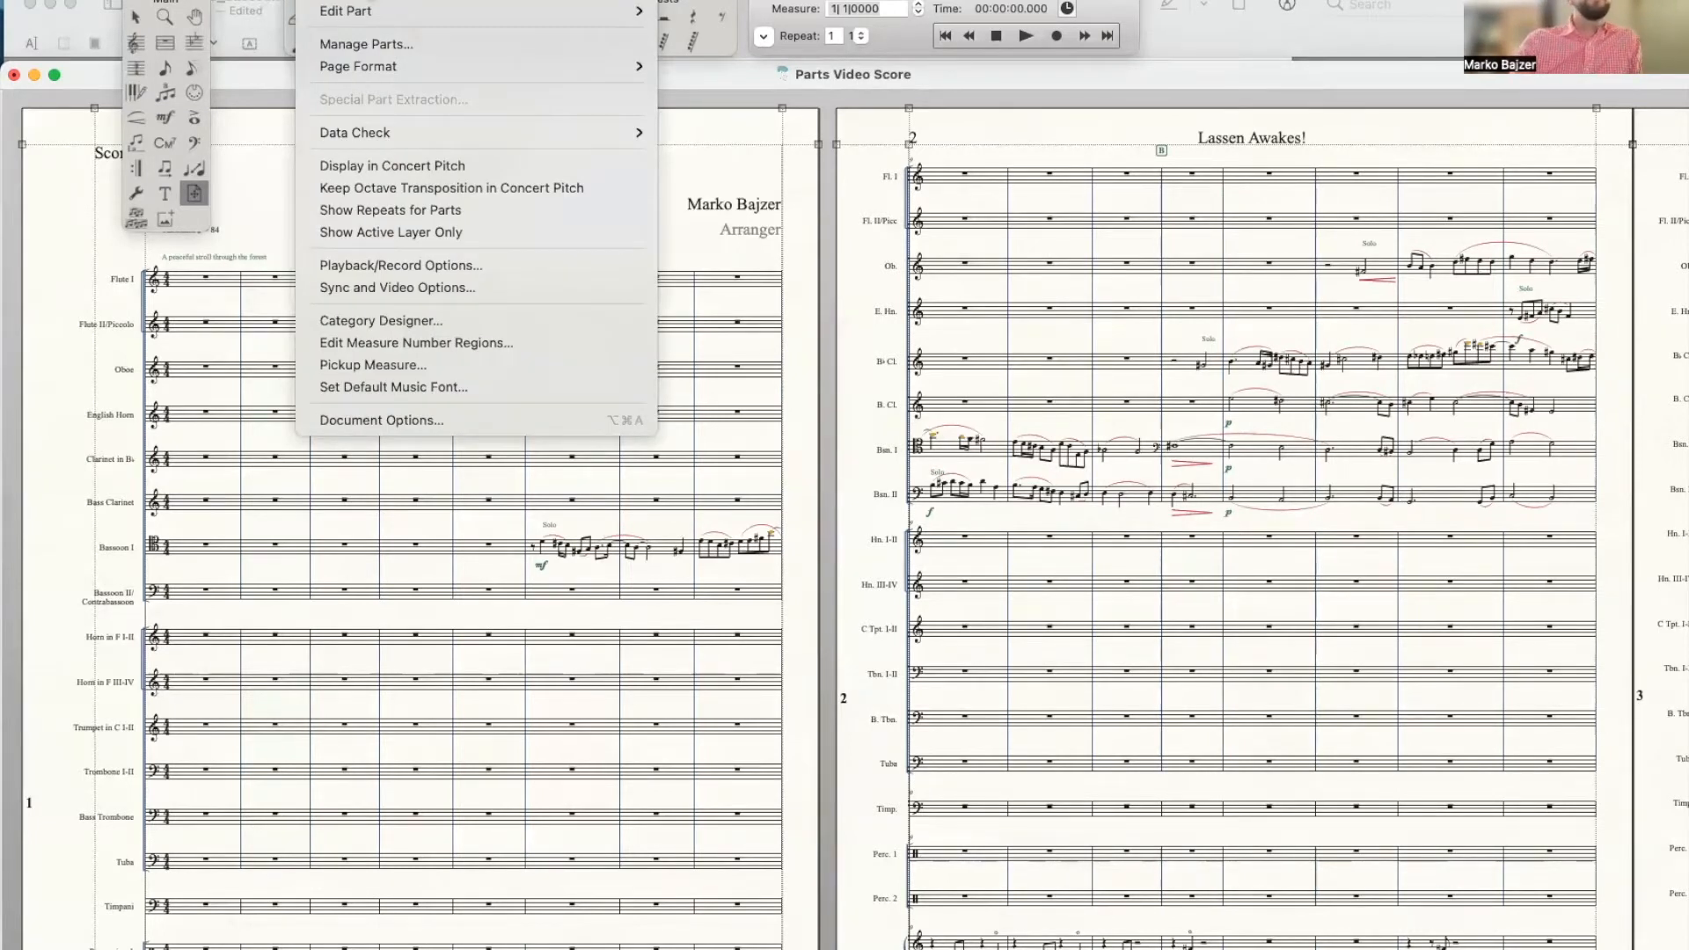
pyautogui.moveTo(395, 13)
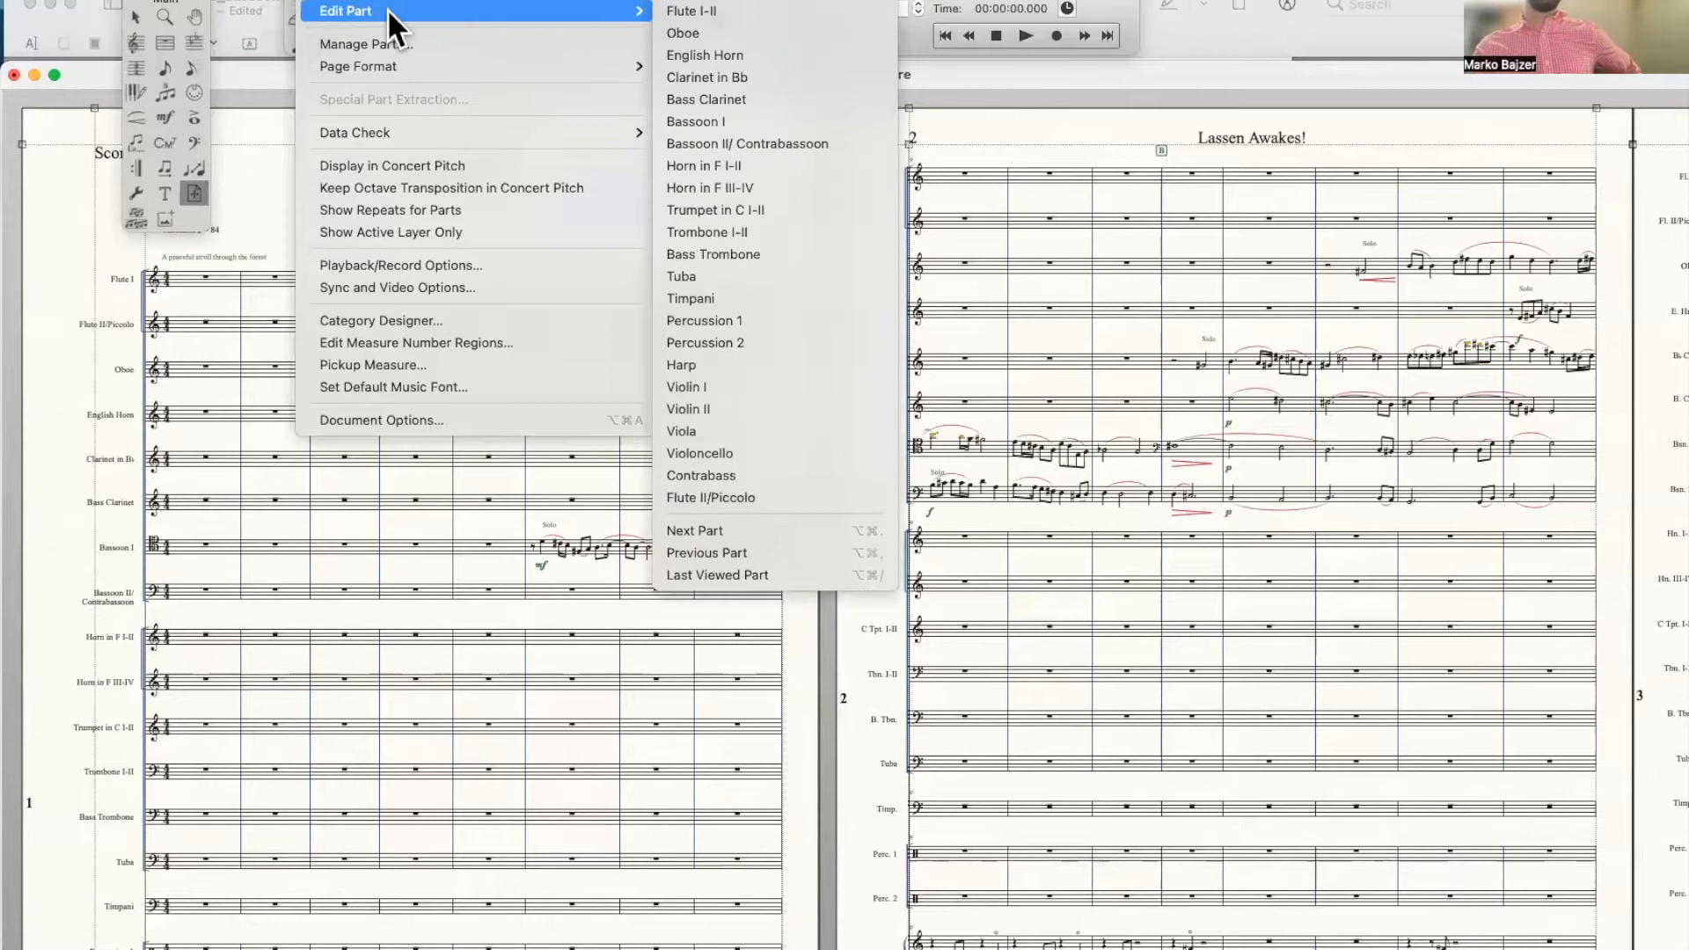
pyautogui.click(739, 77)
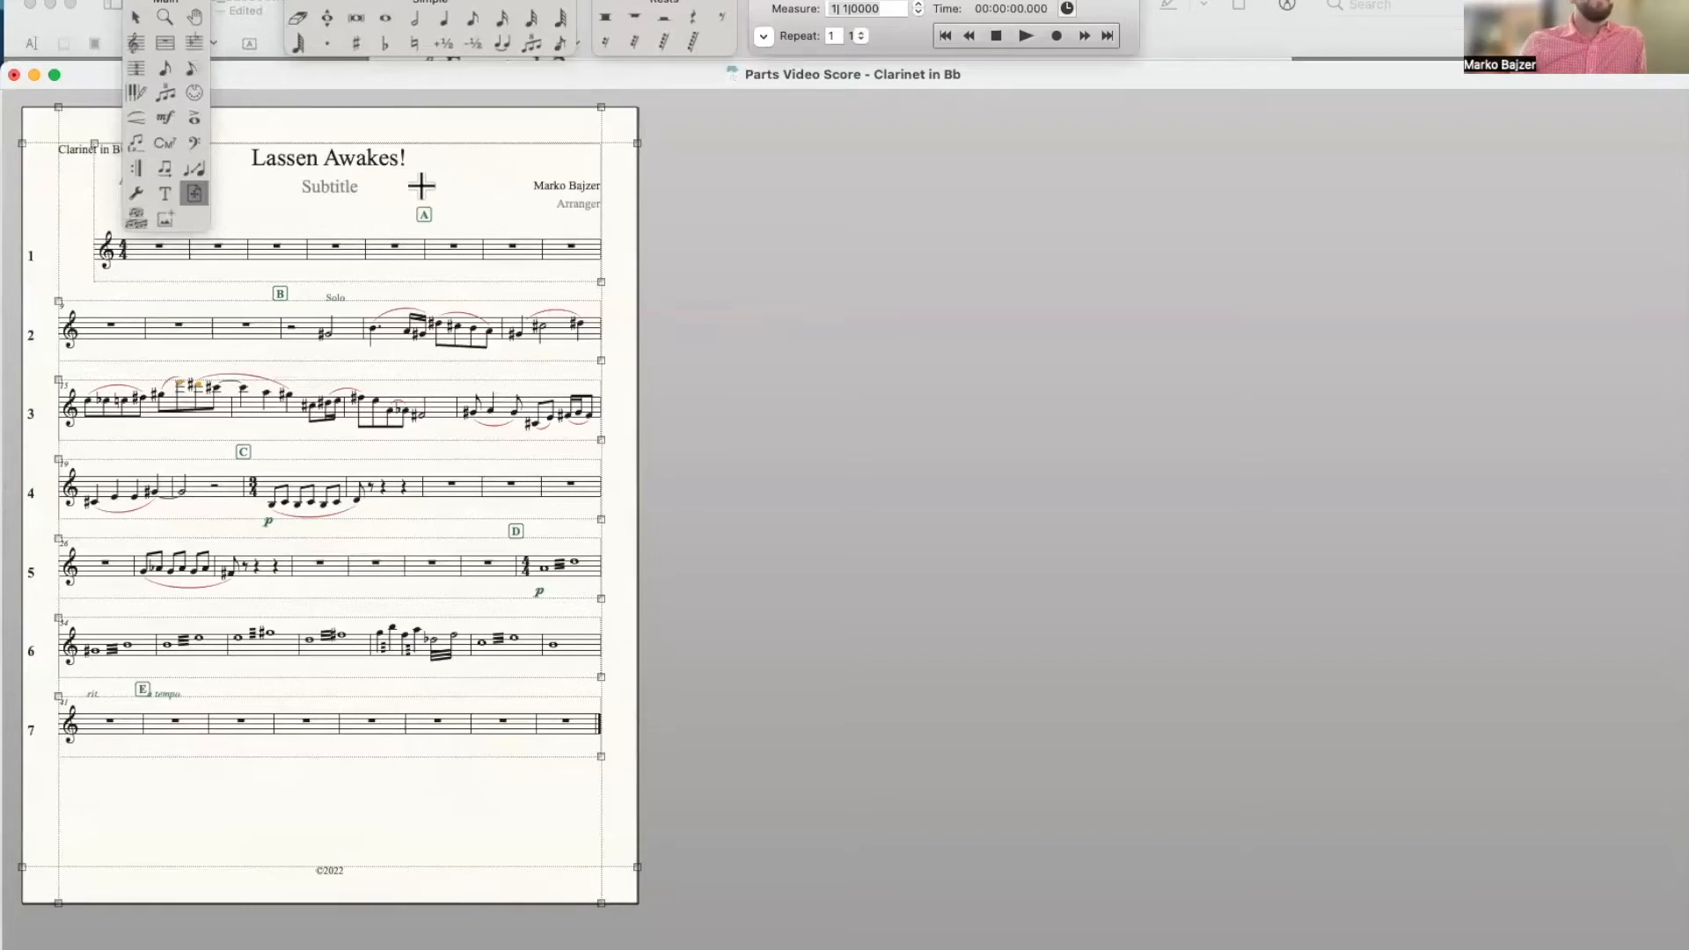
# Raise the clarinet's first solo note after rehearsal mark B by two steps and check the linked note in the full score
pyautogui.click(419, 22)
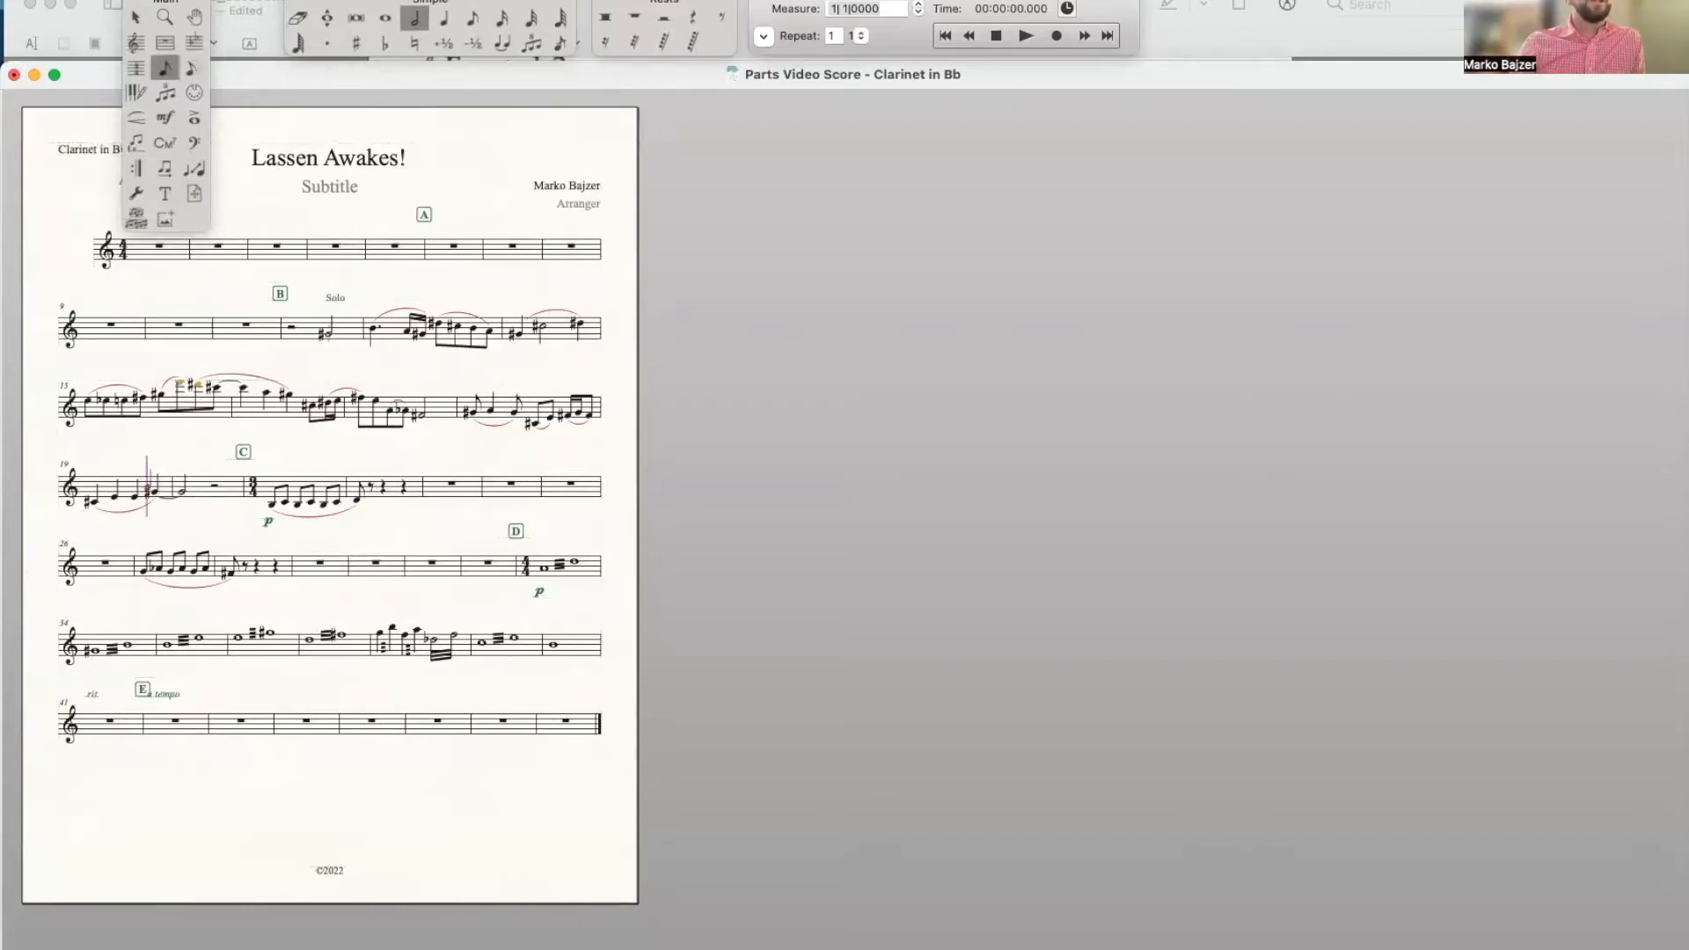
pyautogui.press('Up')
pyautogui.press('Up')
pyautogui.click(338, 0)
pyautogui.click(366, 0)
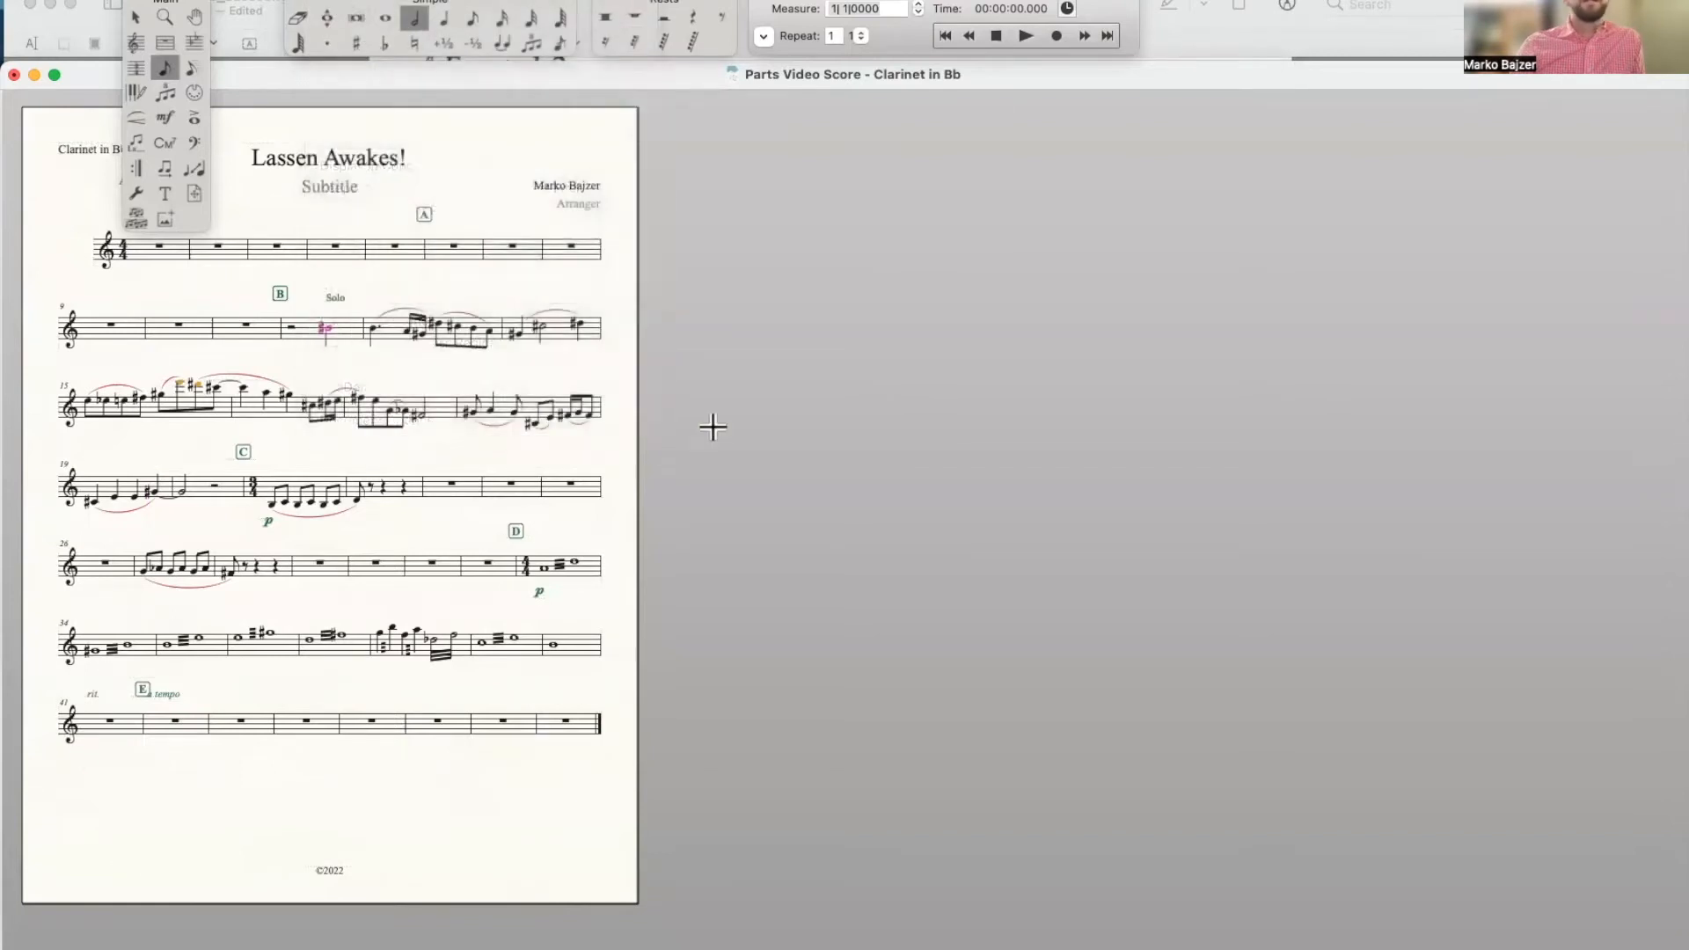
pyautogui.hscroll(3, 803, 430)
pyautogui.hscroll(2, 845, 528)
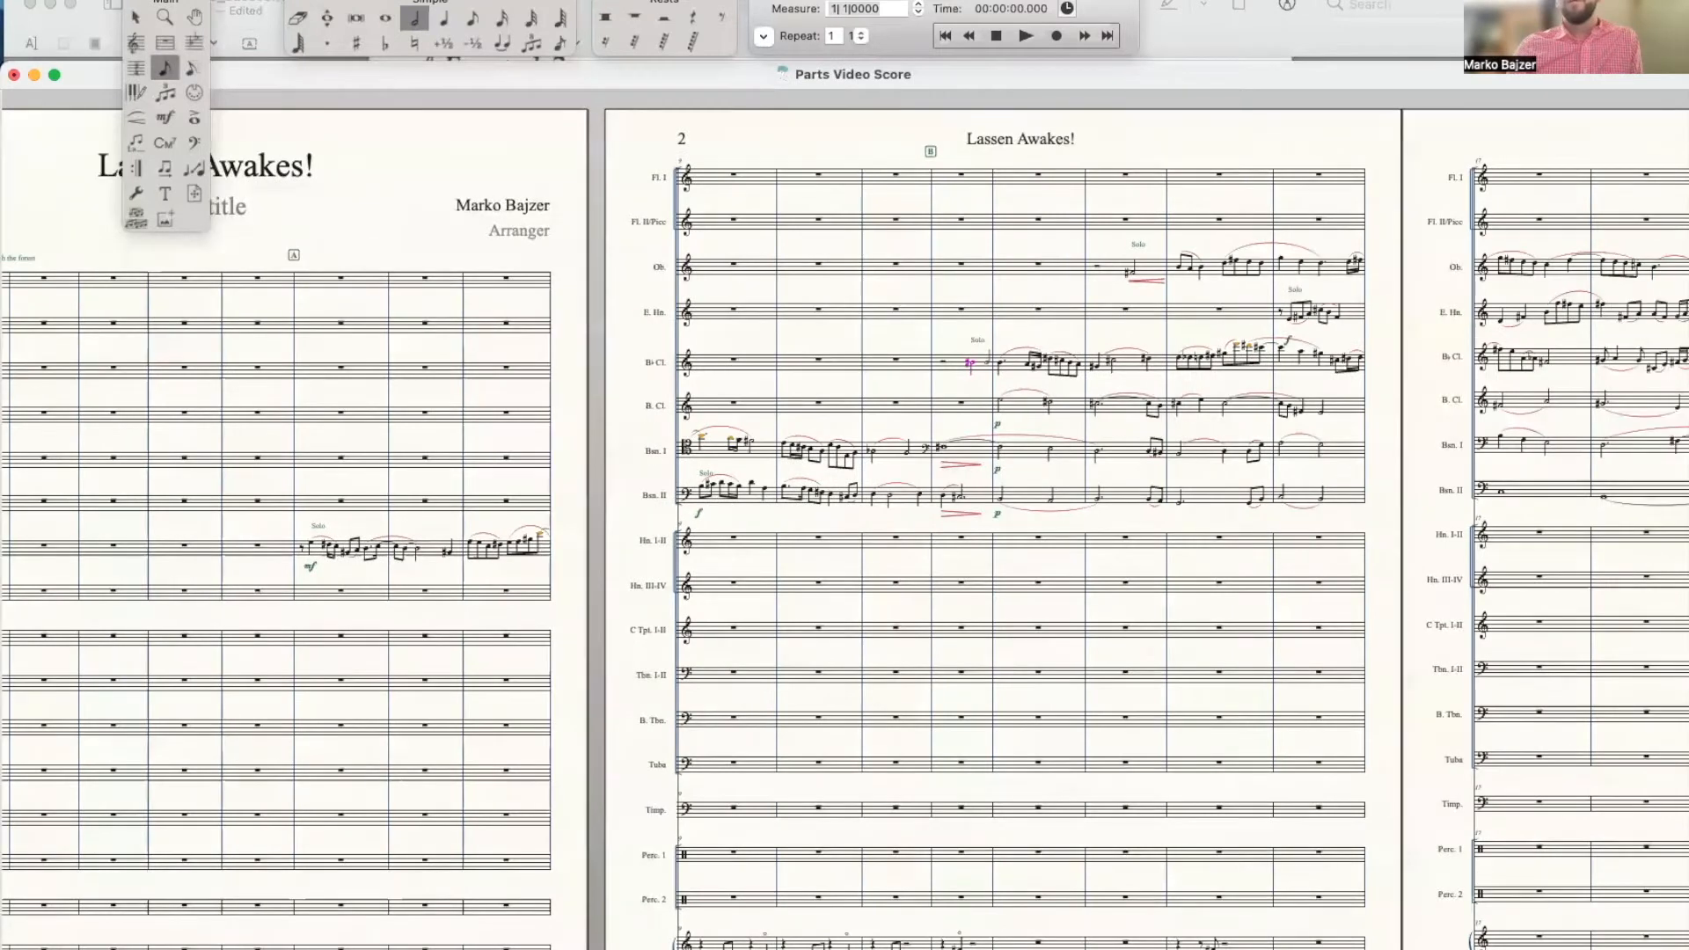
# Move the Solo expression in the Clarinet in Bb part above the start of the following measure and compare it with the full score
pyautogui.click(388, 4)
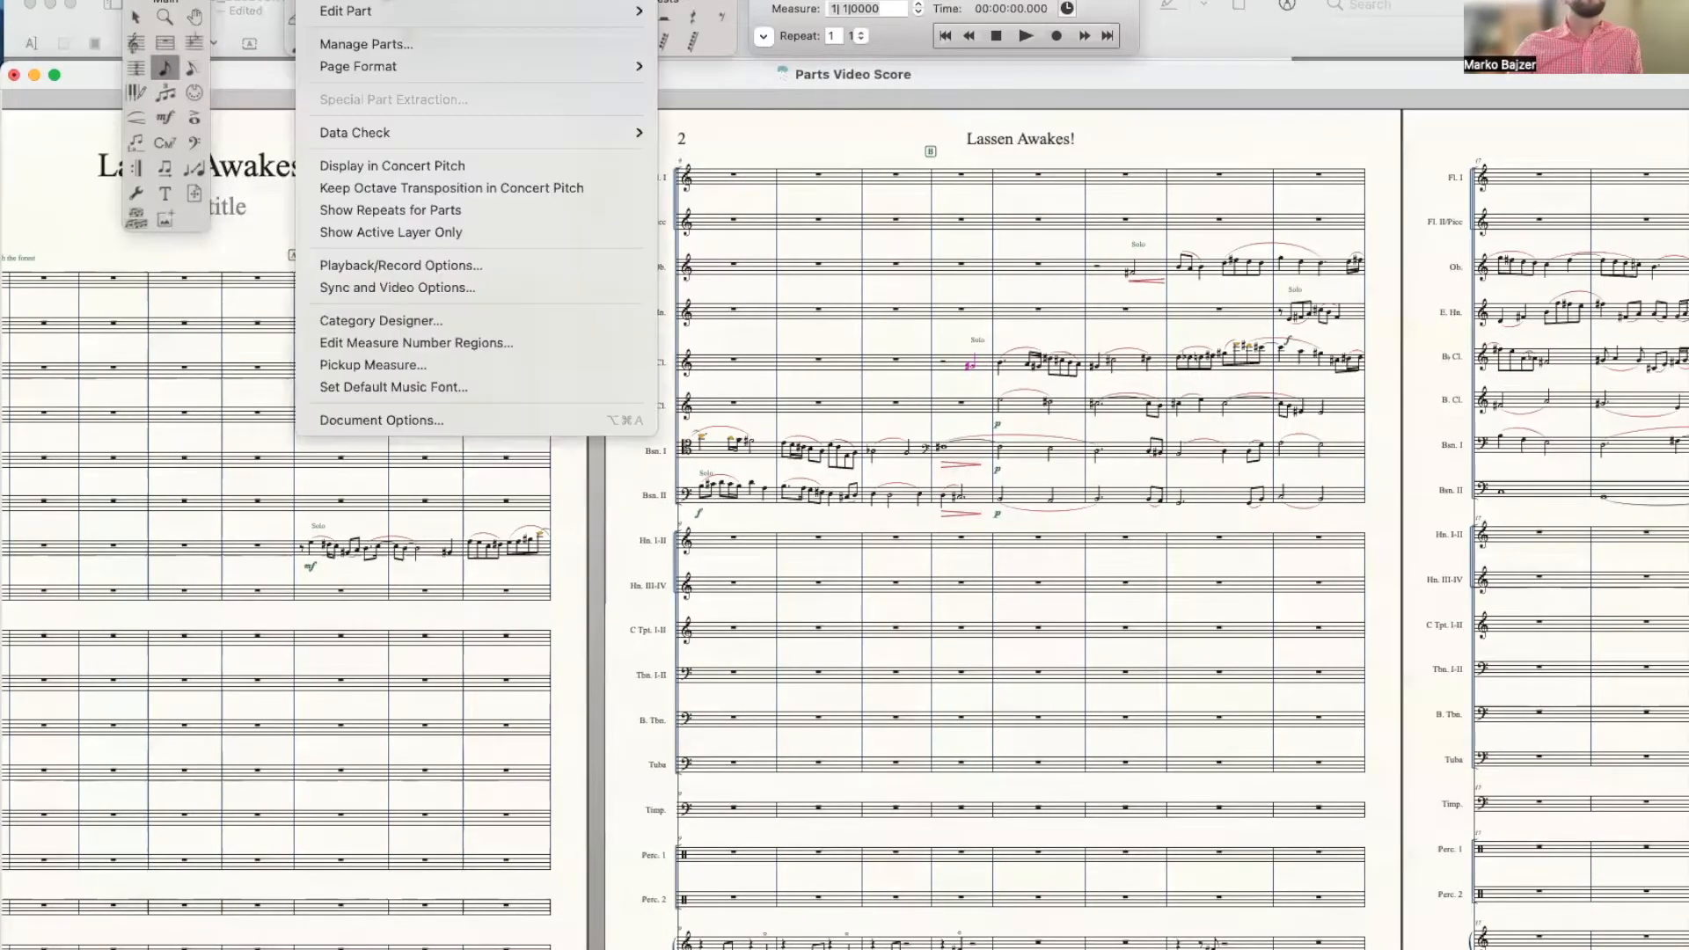
pyautogui.moveTo(394, 7)
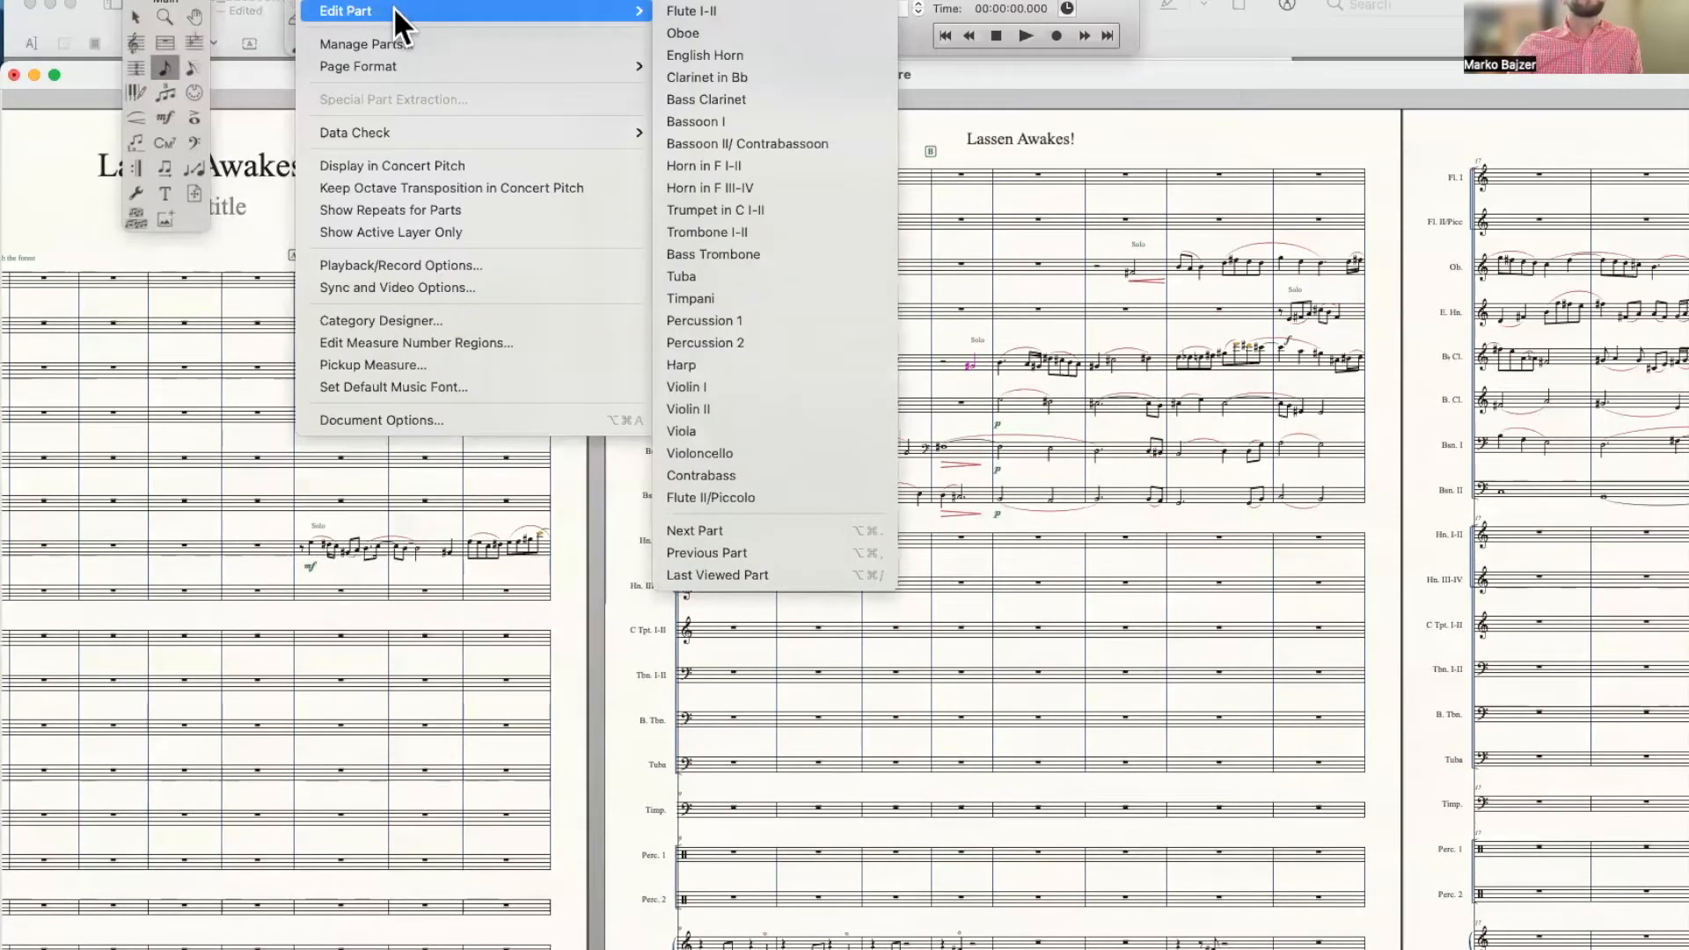
pyautogui.click(721, 77)
pyautogui.click(135, 18)
pyautogui.moveTo(336, 299); pyautogui.dragTo(376, 288)
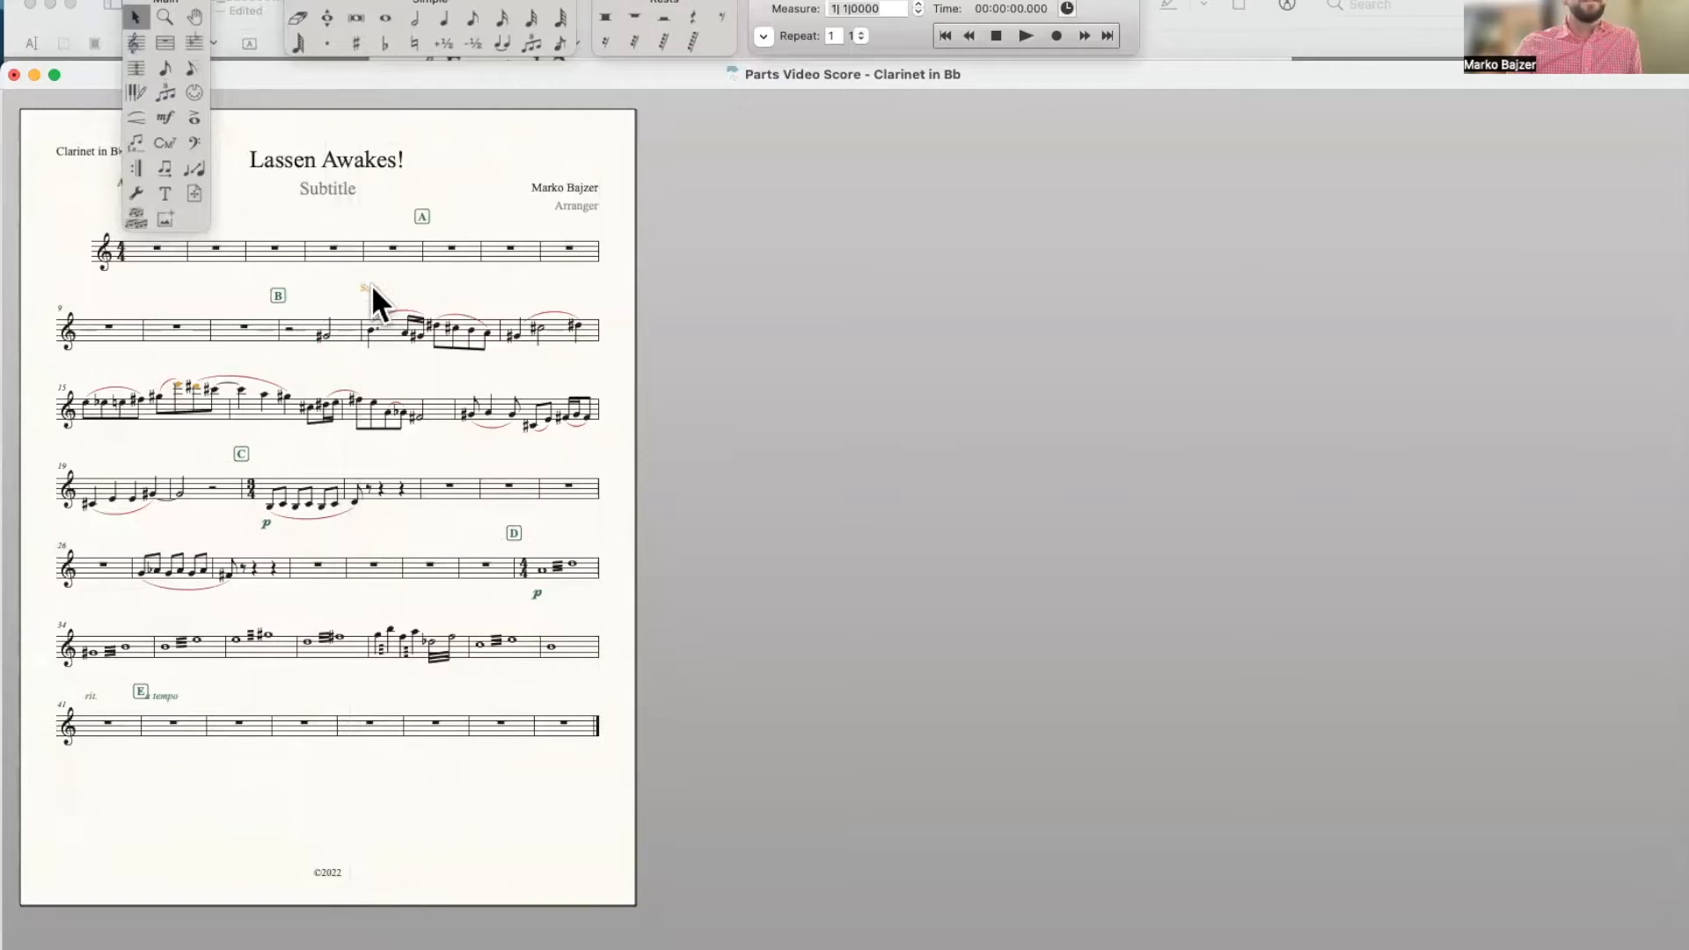
pyautogui.click(363, 2)
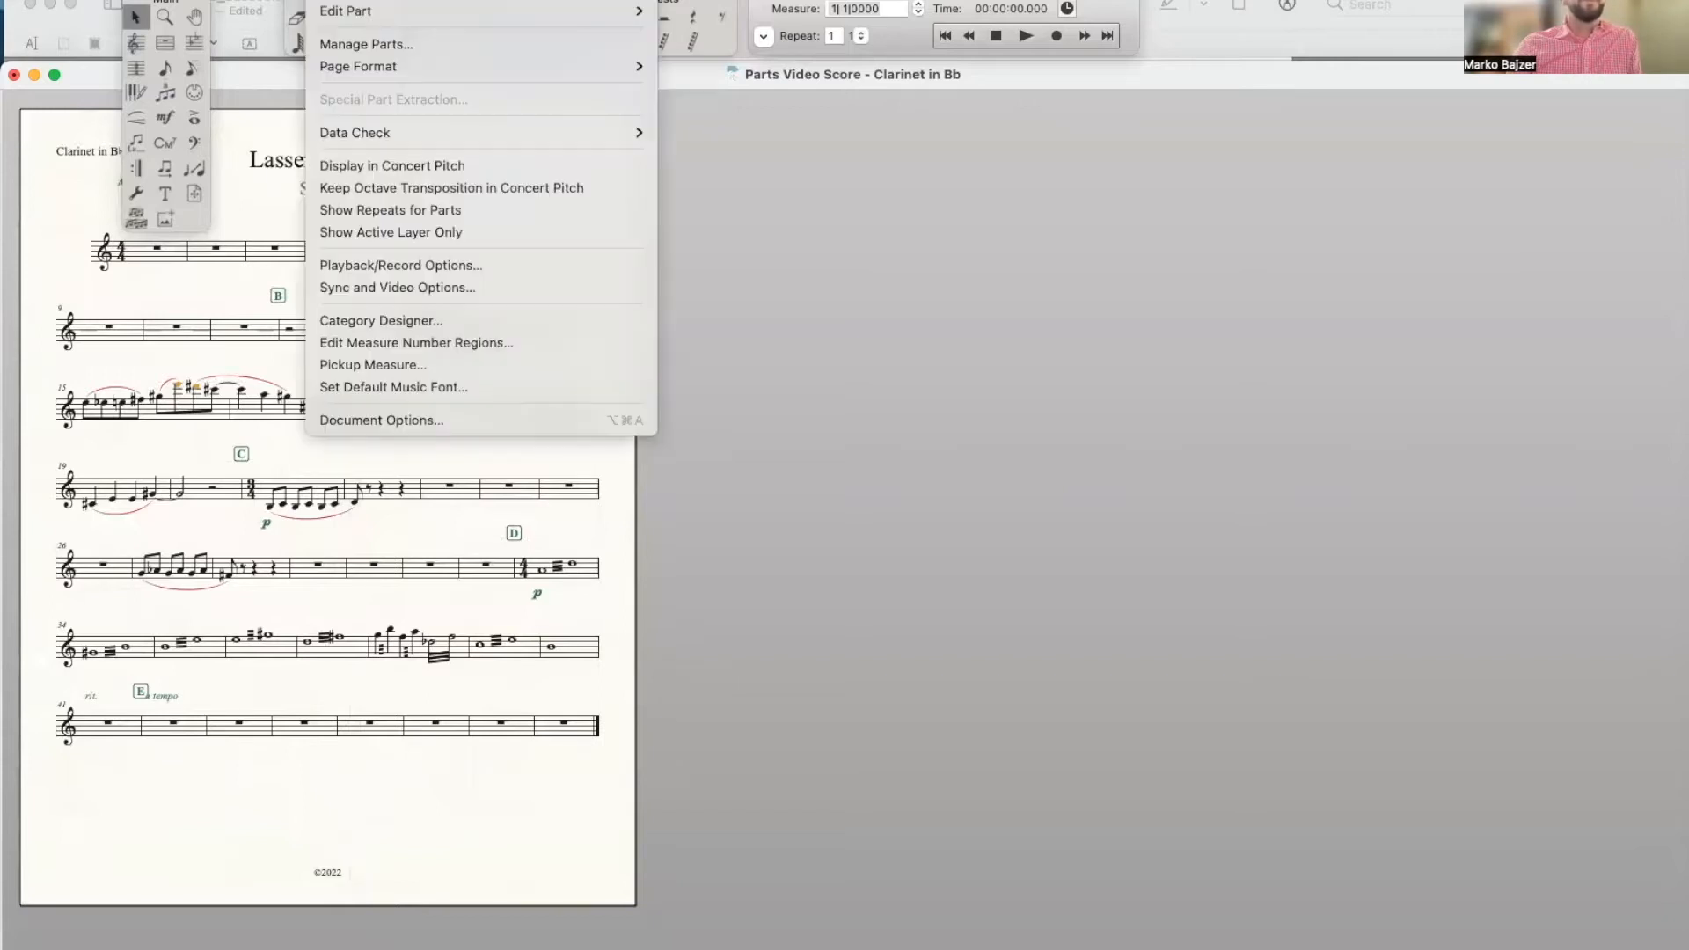
pyautogui.click(362, 1)
pyautogui.hscroll(2, 881, 419)
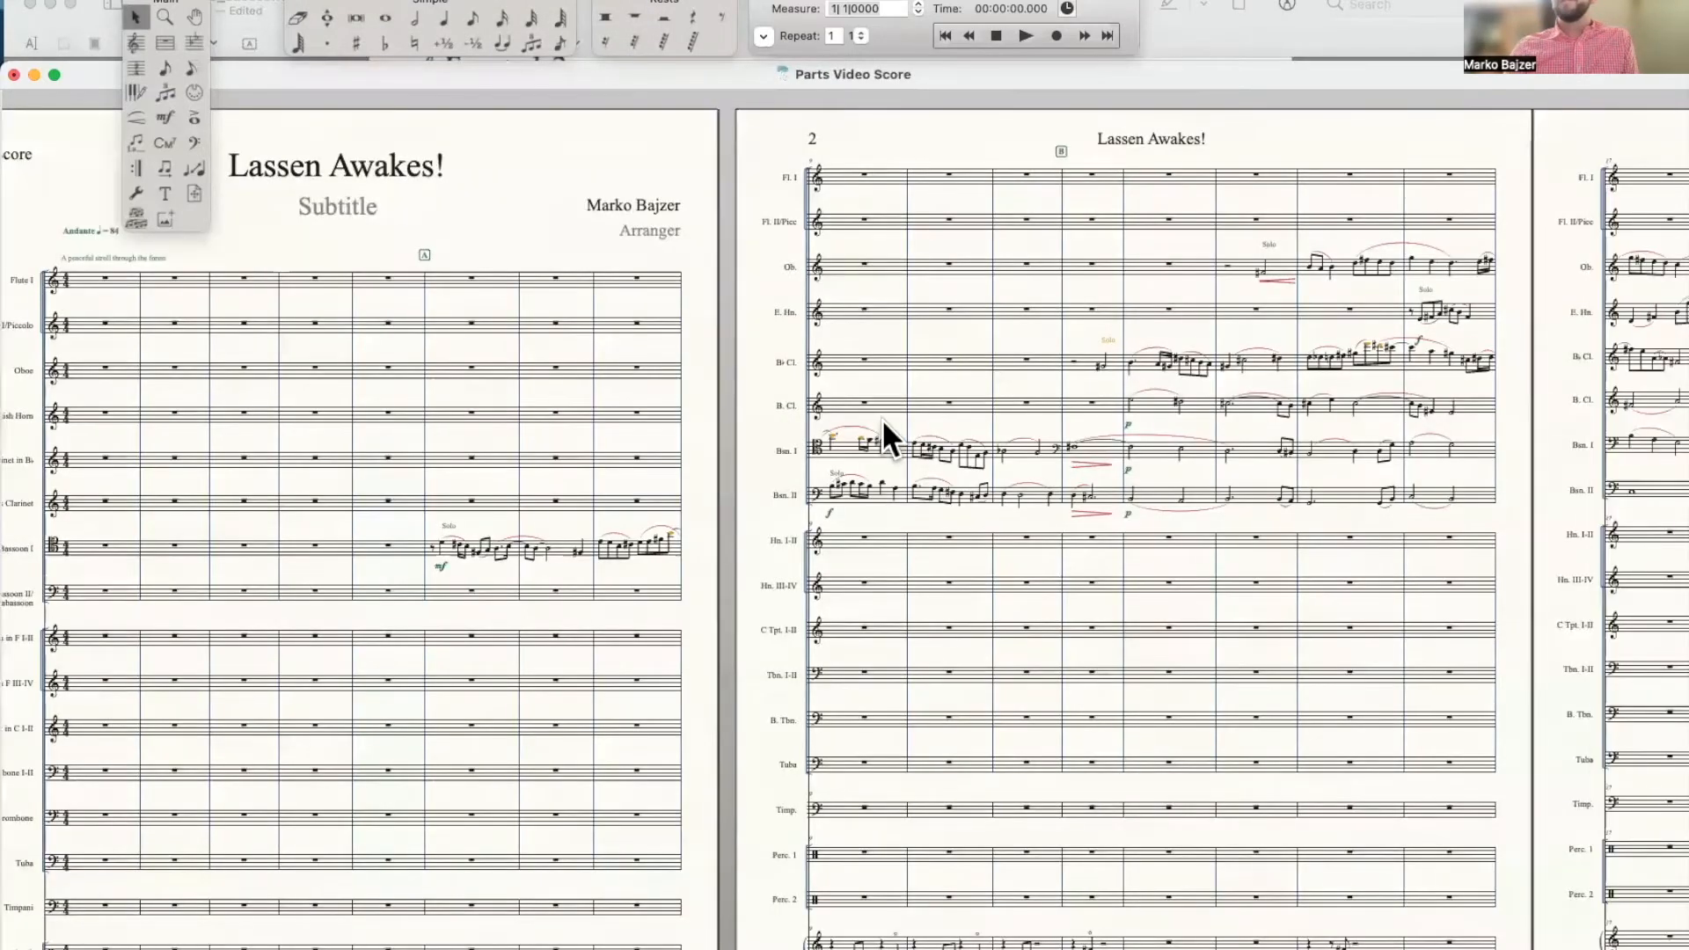
pyautogui.hscroll(2, 922, 402)
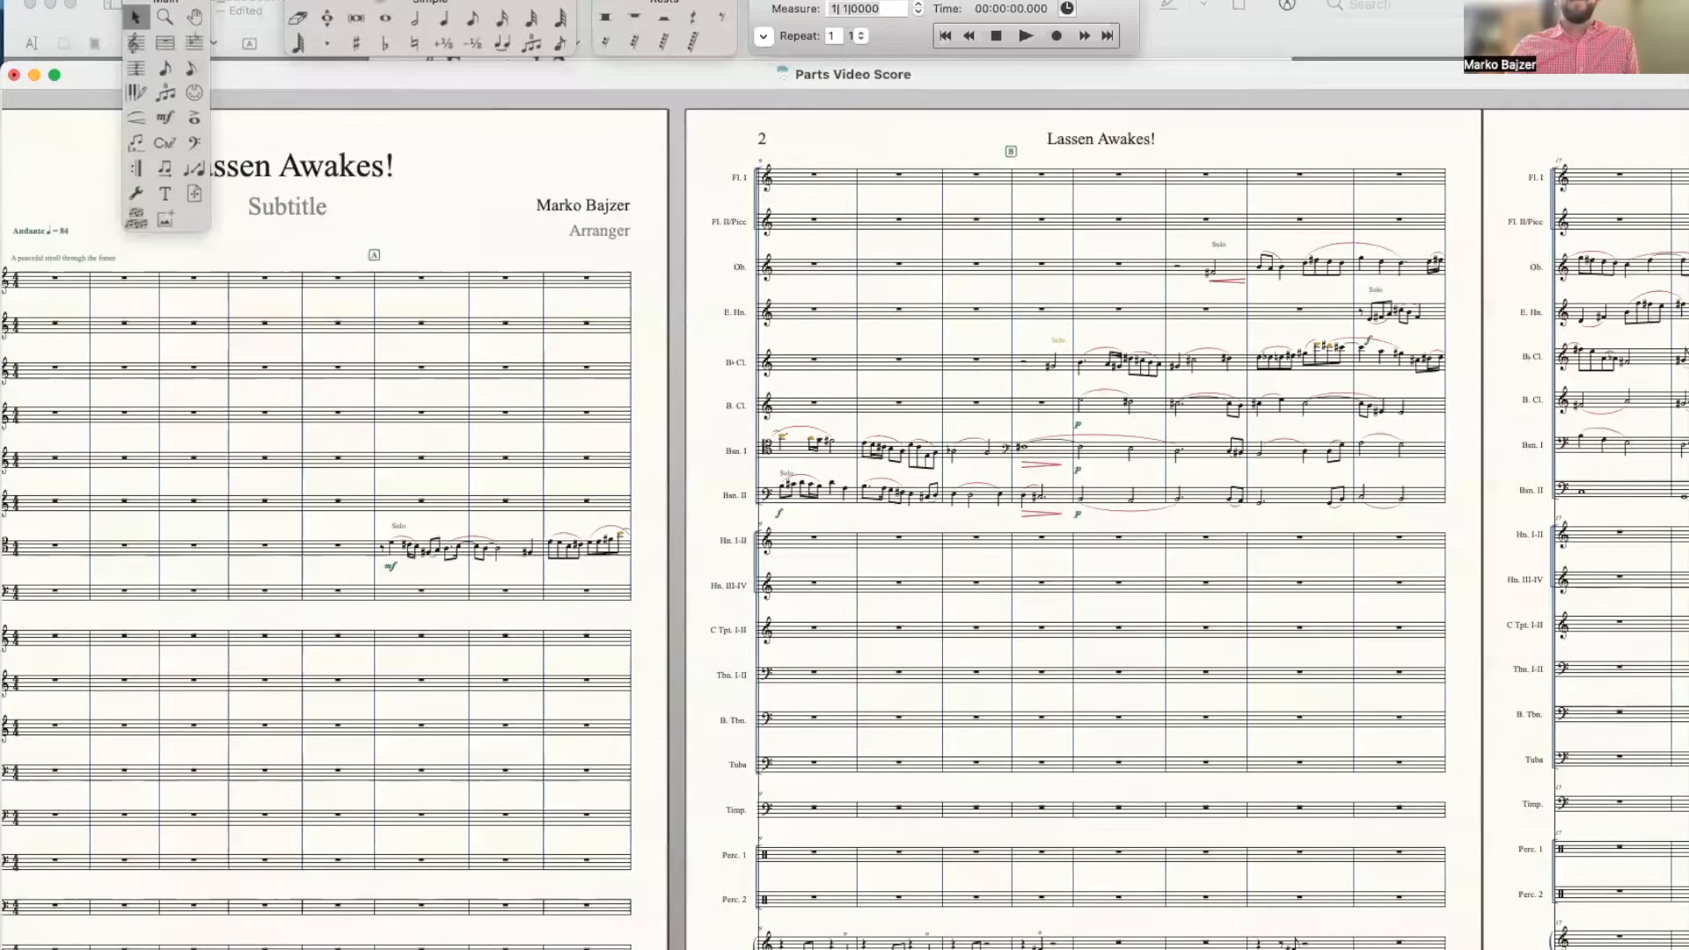
# Return to the Clarinet in Bb part, move the Solo expression back above its note, and undo the extra displacement
pyautogui.click(377, 2)
pyautogui.moveTo(367, 8)
pyautogui.click(735, 76)
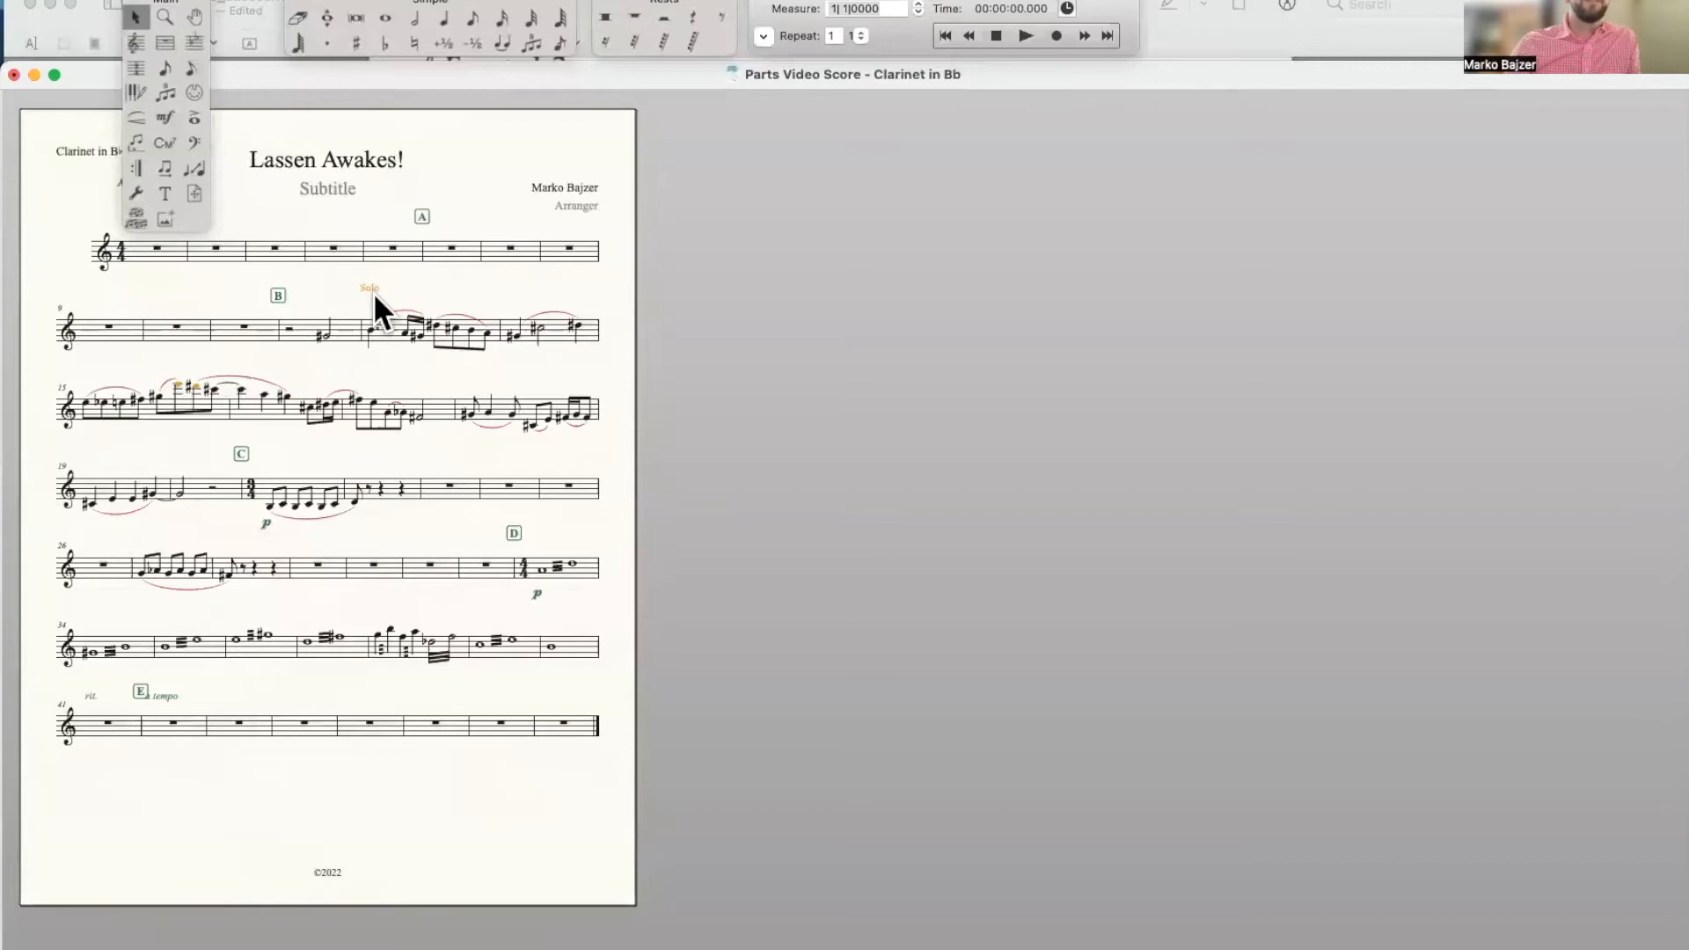
pyautogui.moveTo(371, 291); pyautogui.dragTo(325, 309)
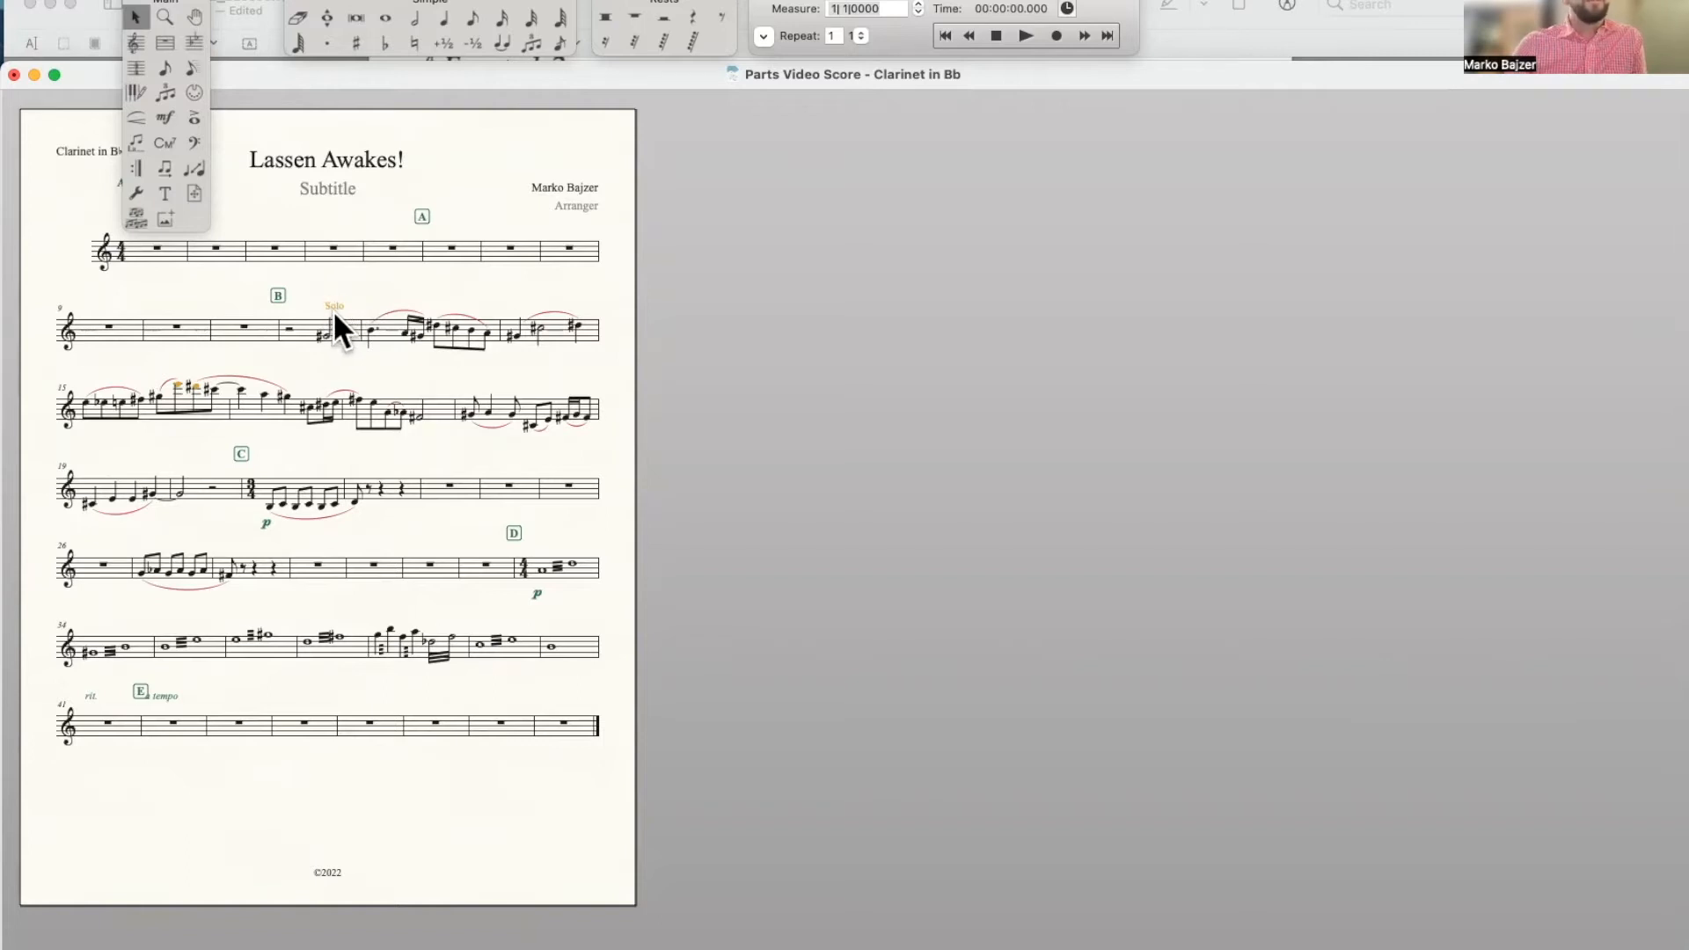
pyautogui.moveTo(335, 310); pyautogui.dragTo(371, 297)
pyautogui.press('super+z')
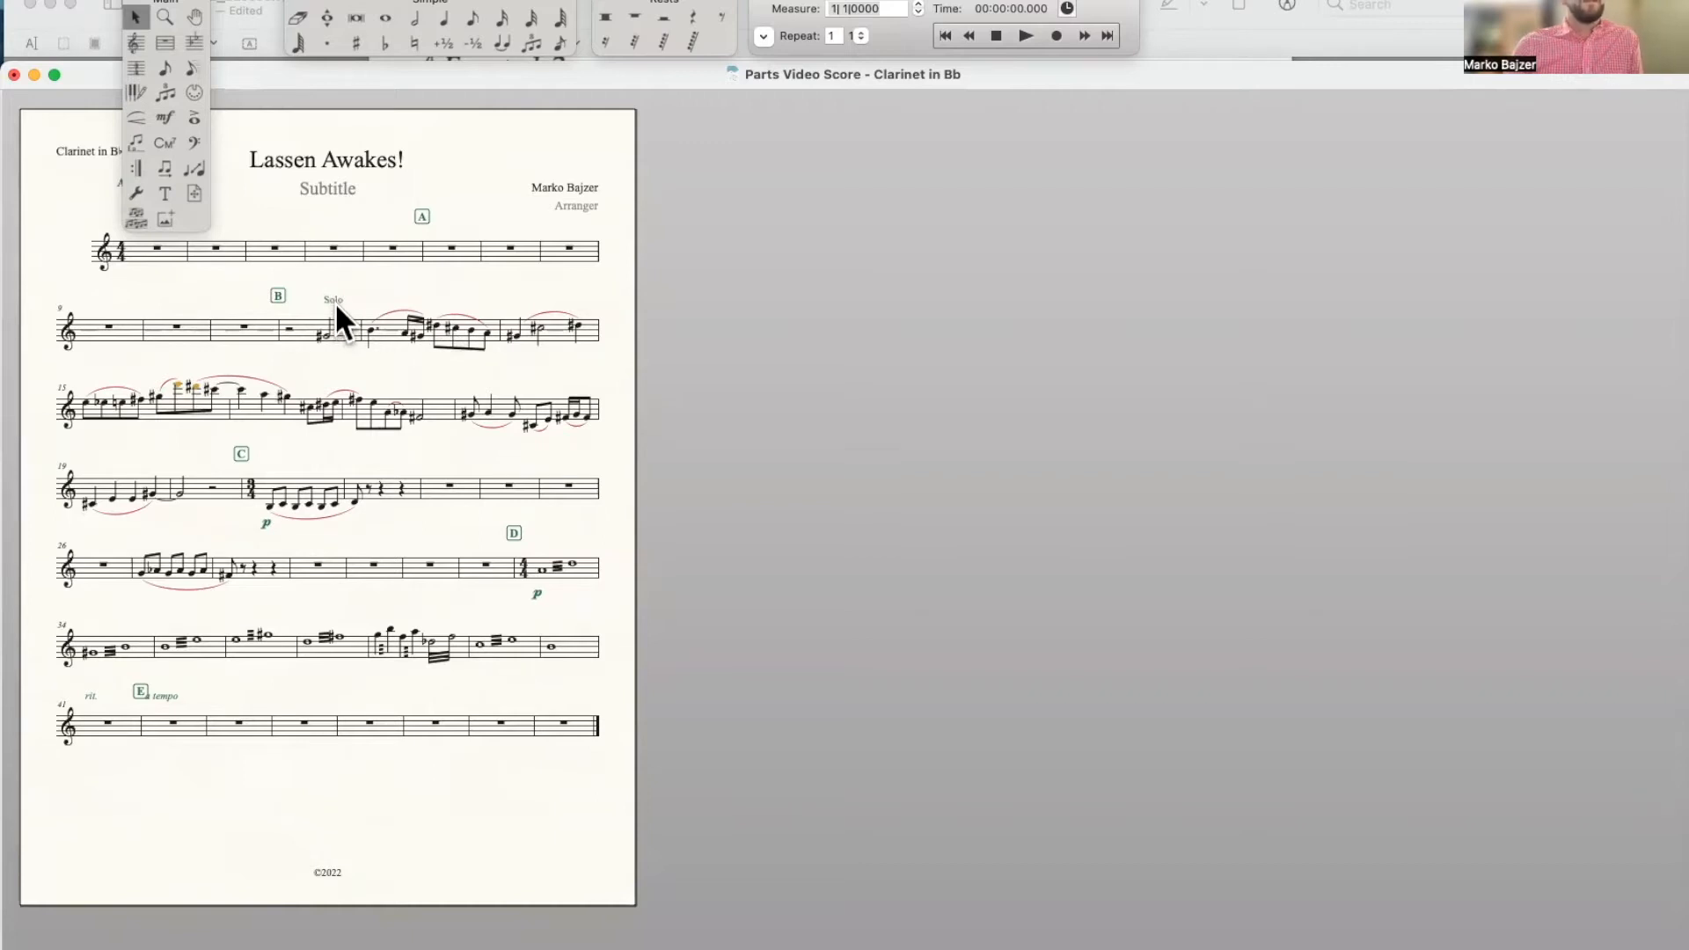
# Displace the Solo expression from its note and restore its default placement with Remove Manual Adjustments
pyautogui.moveTo(334, 299); pyautogui.dragTo(383, 290)
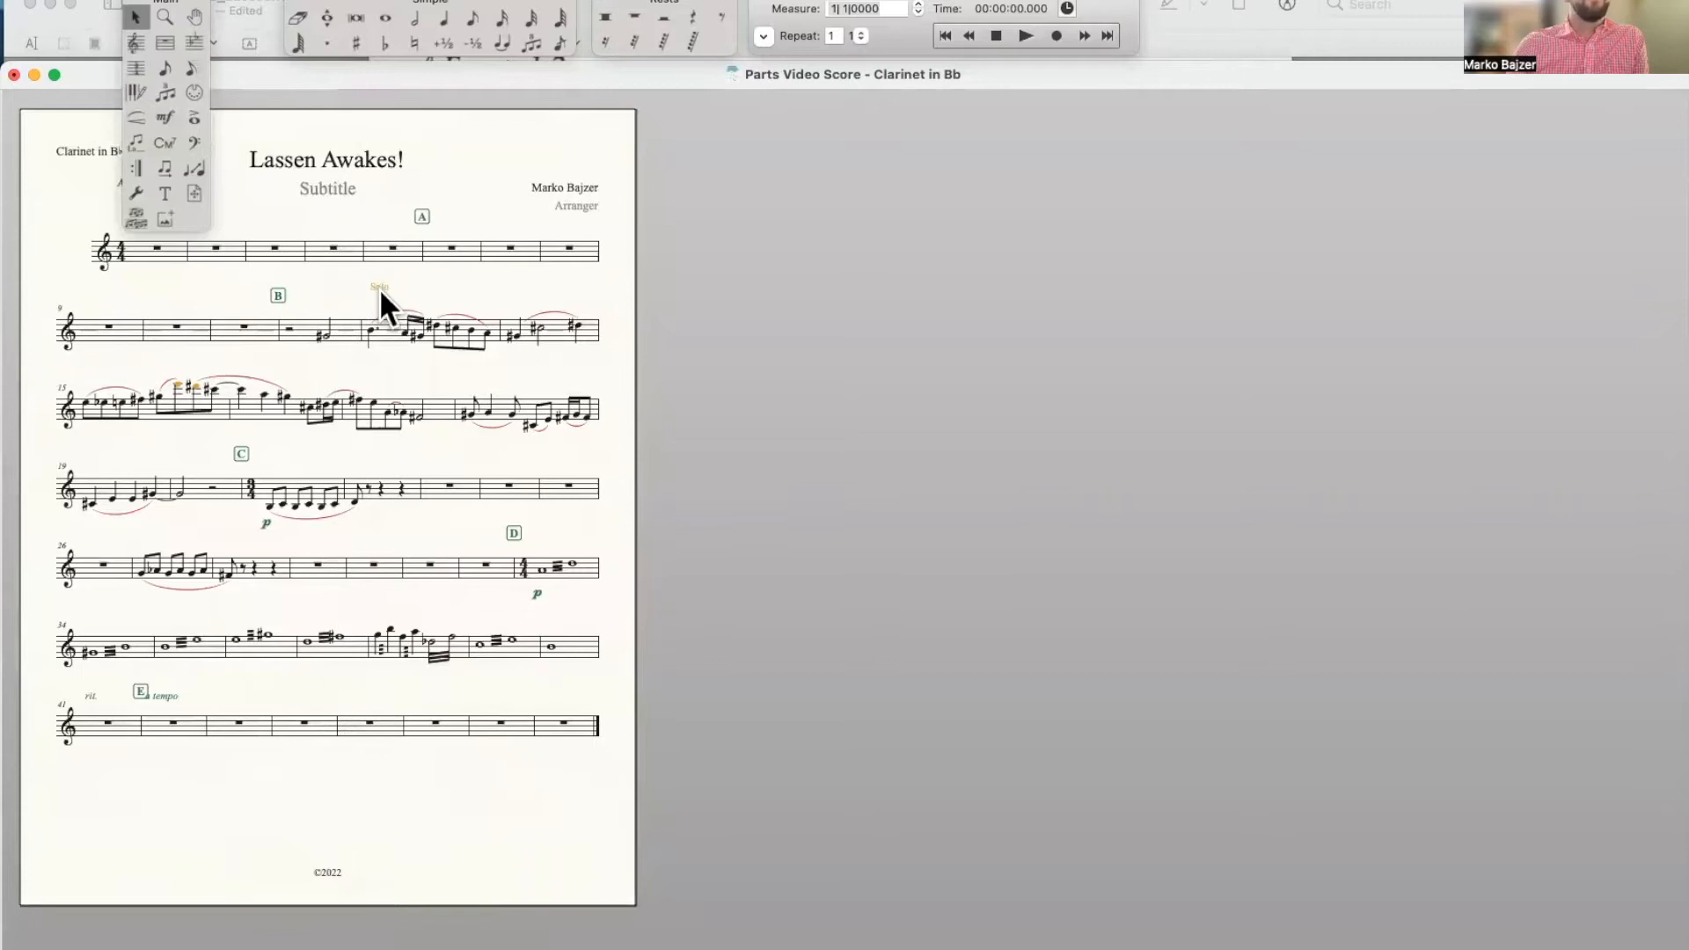
pyautogui.rightClick(379, 288)
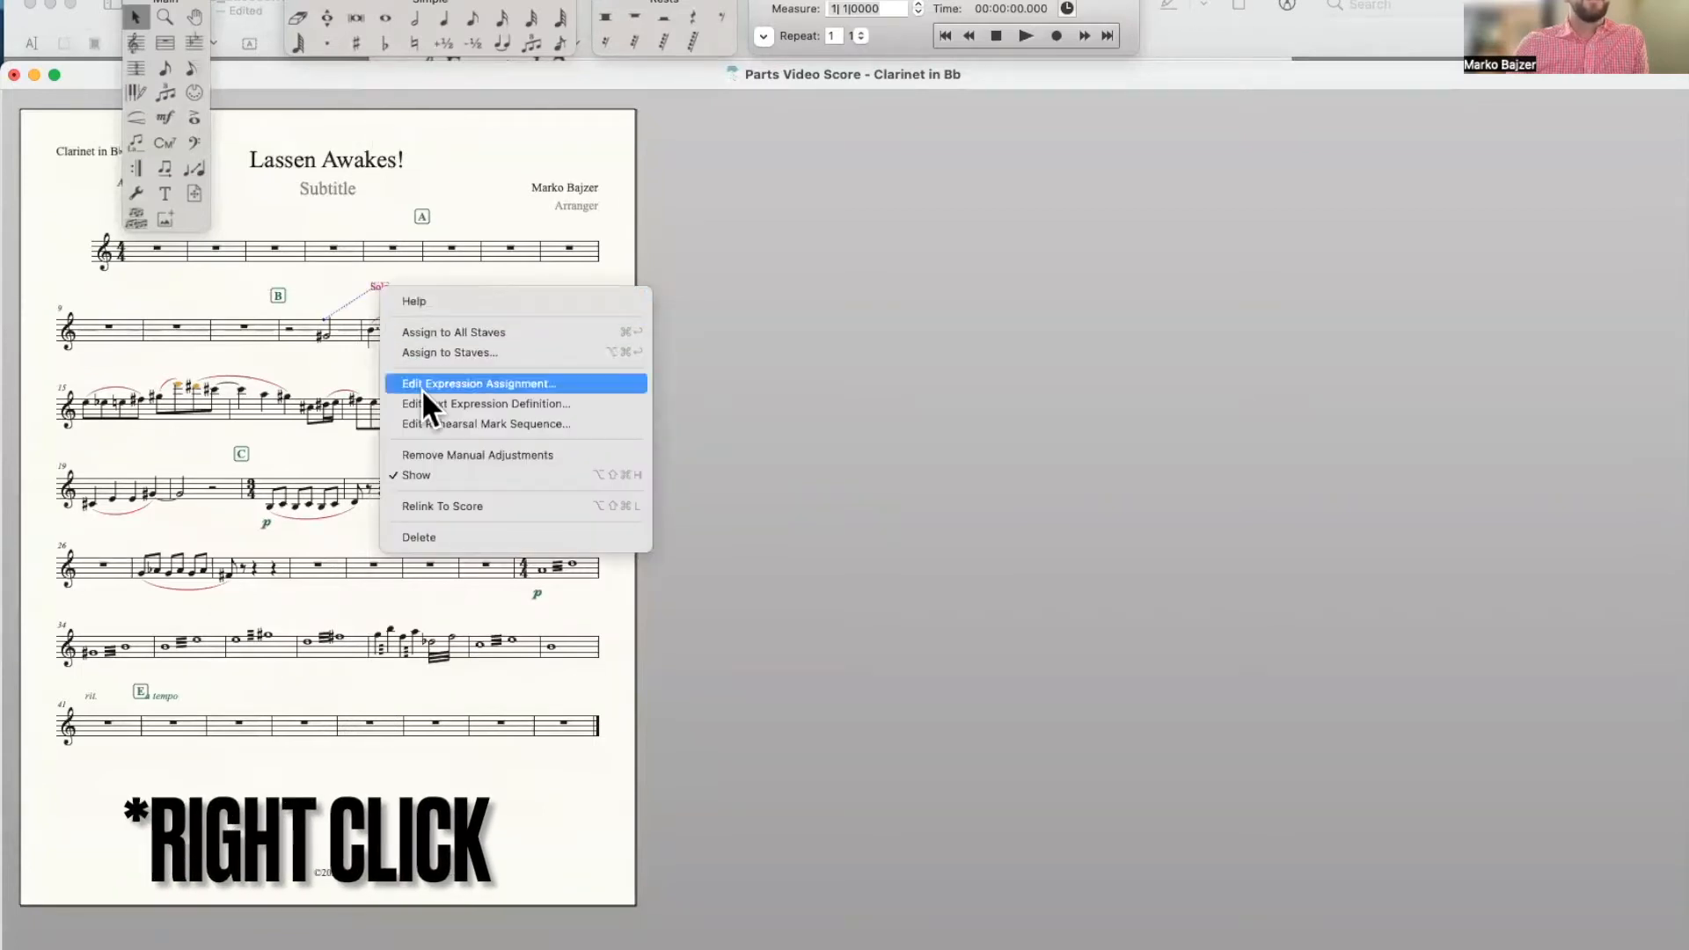
pyautogui.click(443, 455)
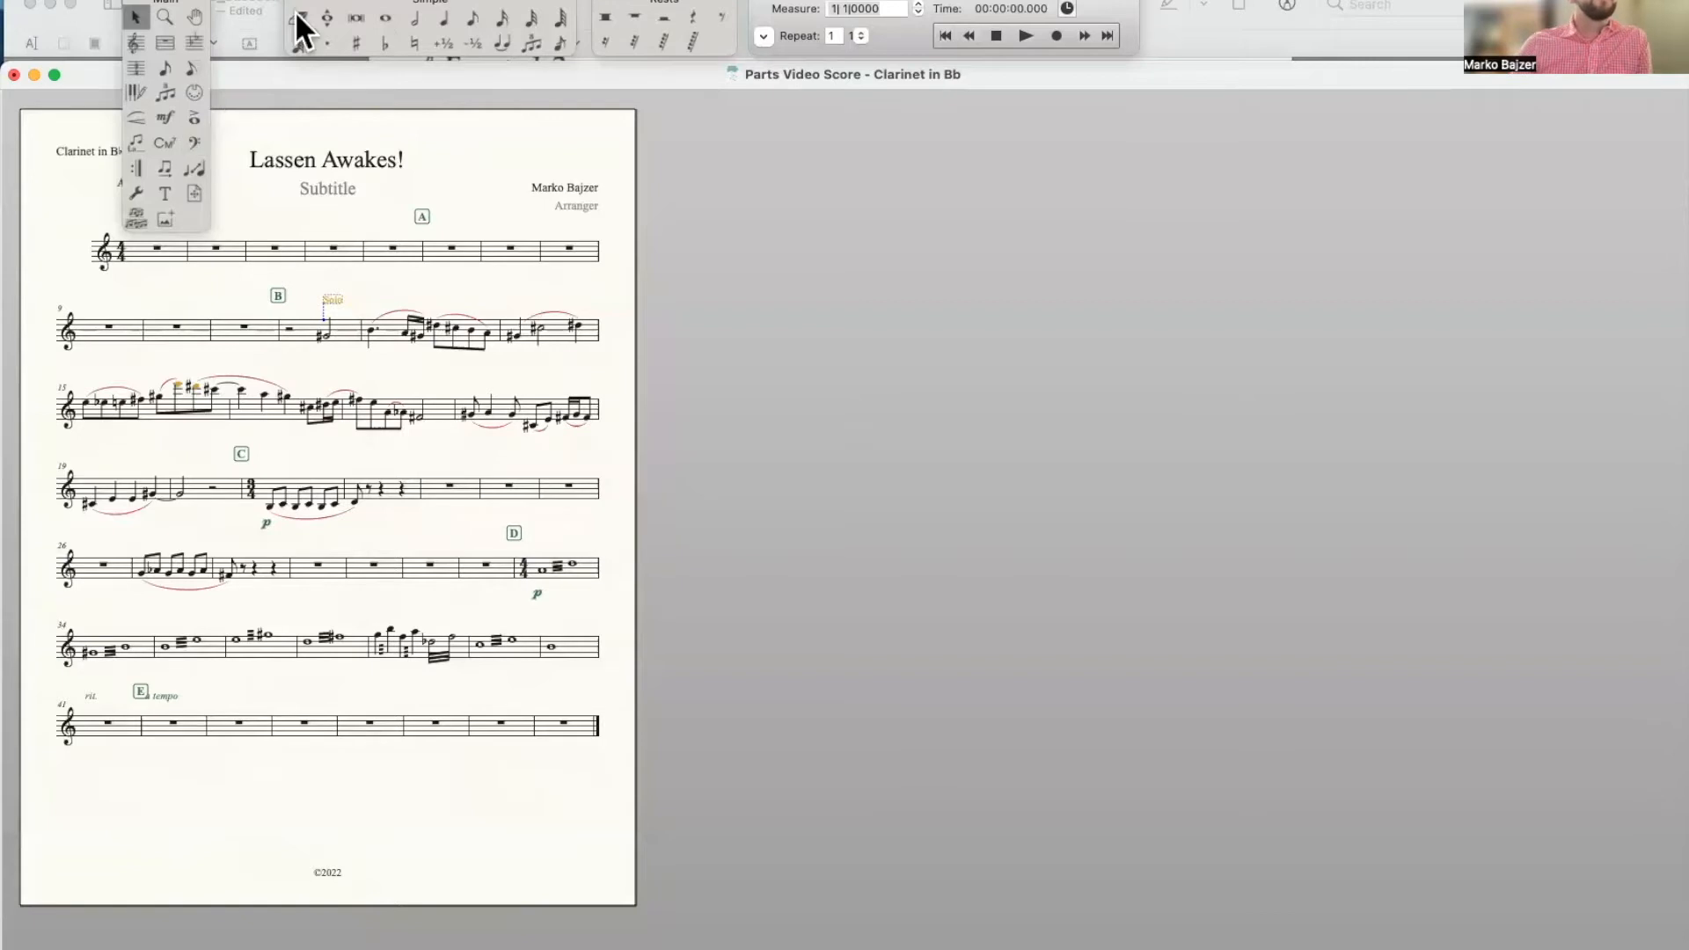
# Resize the clarinet part's page to 90%, holding margins, from page 1 through the end of the piece
pyautogui.click(389, 12)
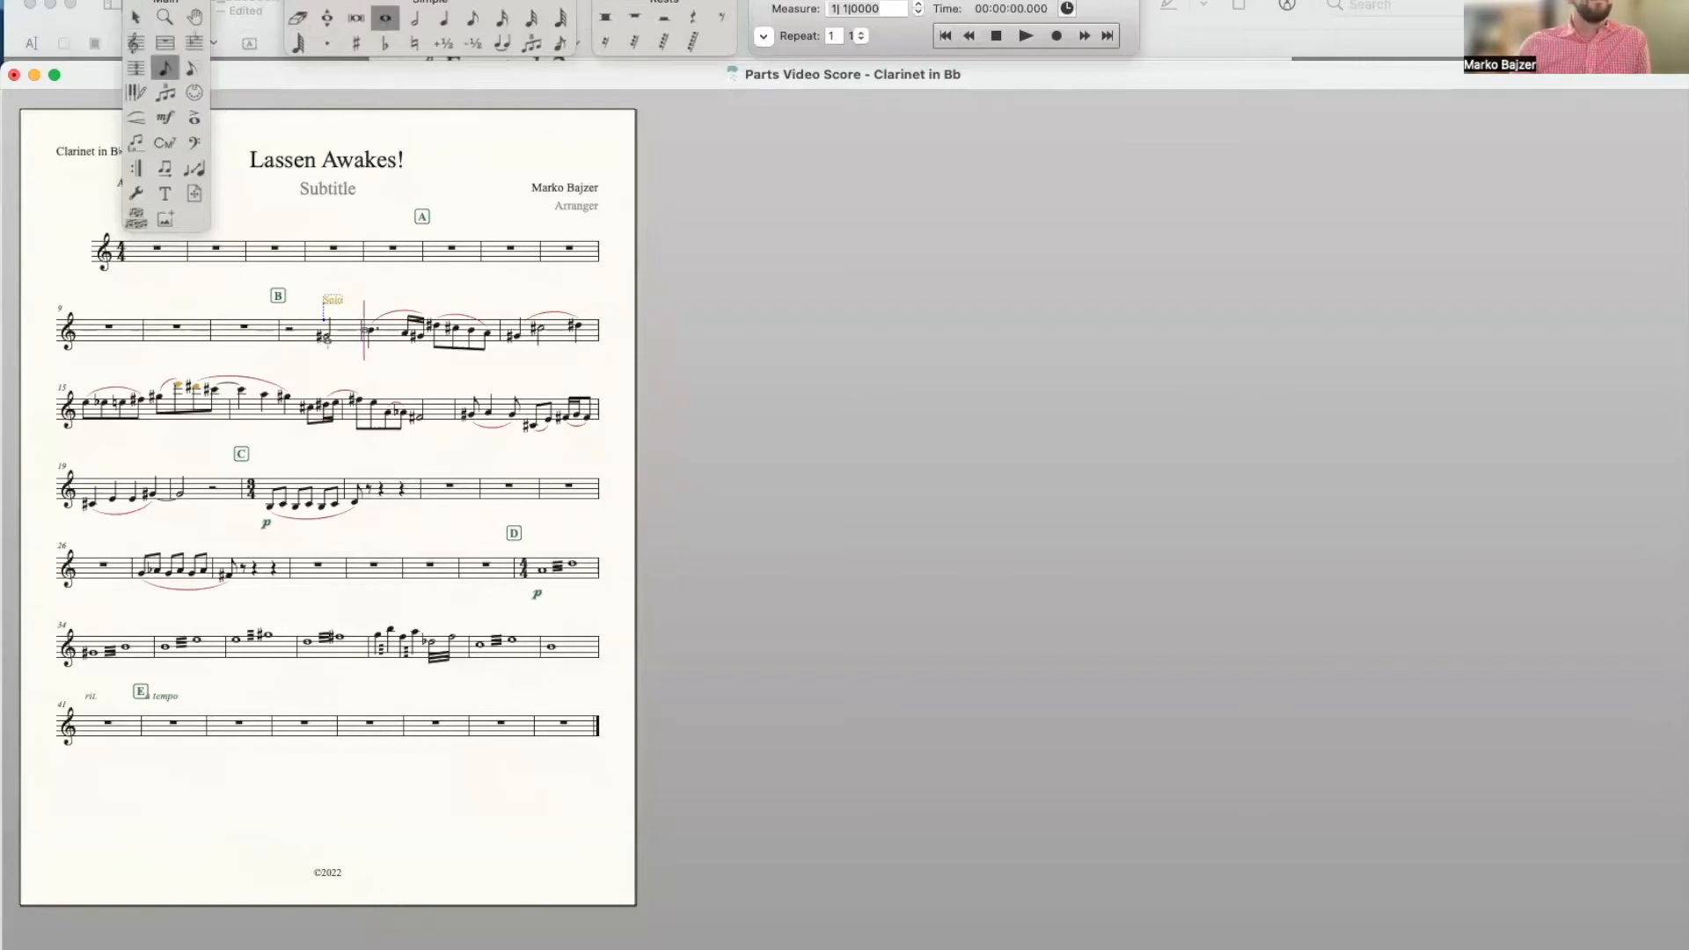
pyautogui.press('Left')
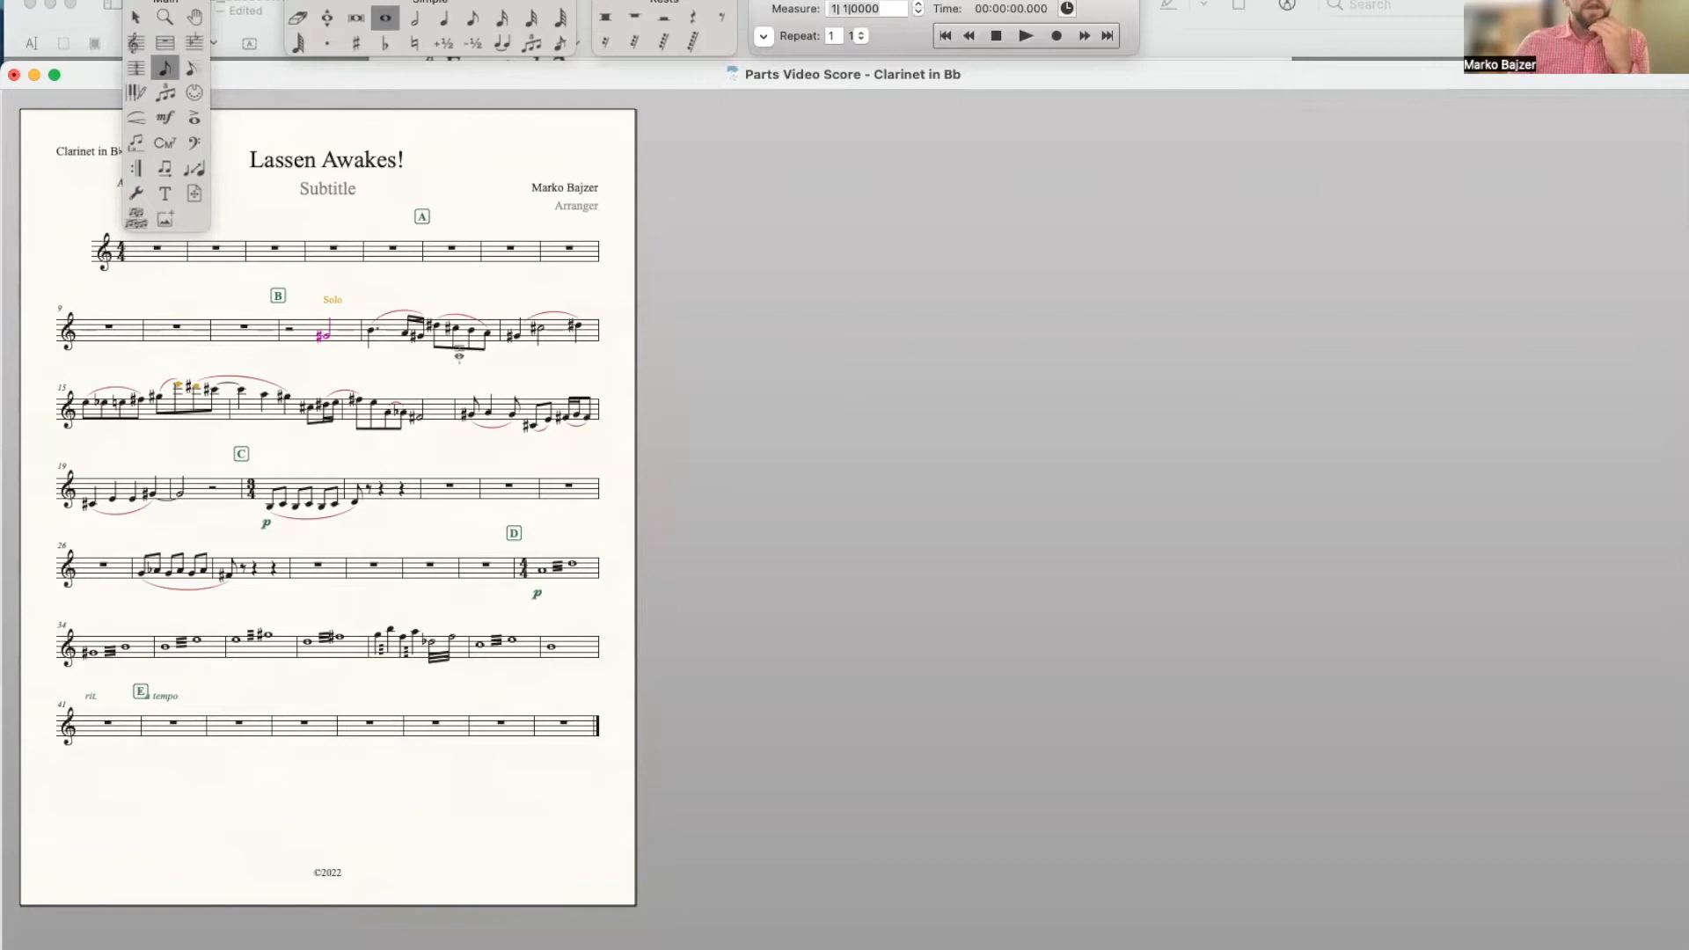
pyautogui.click(192, 169)
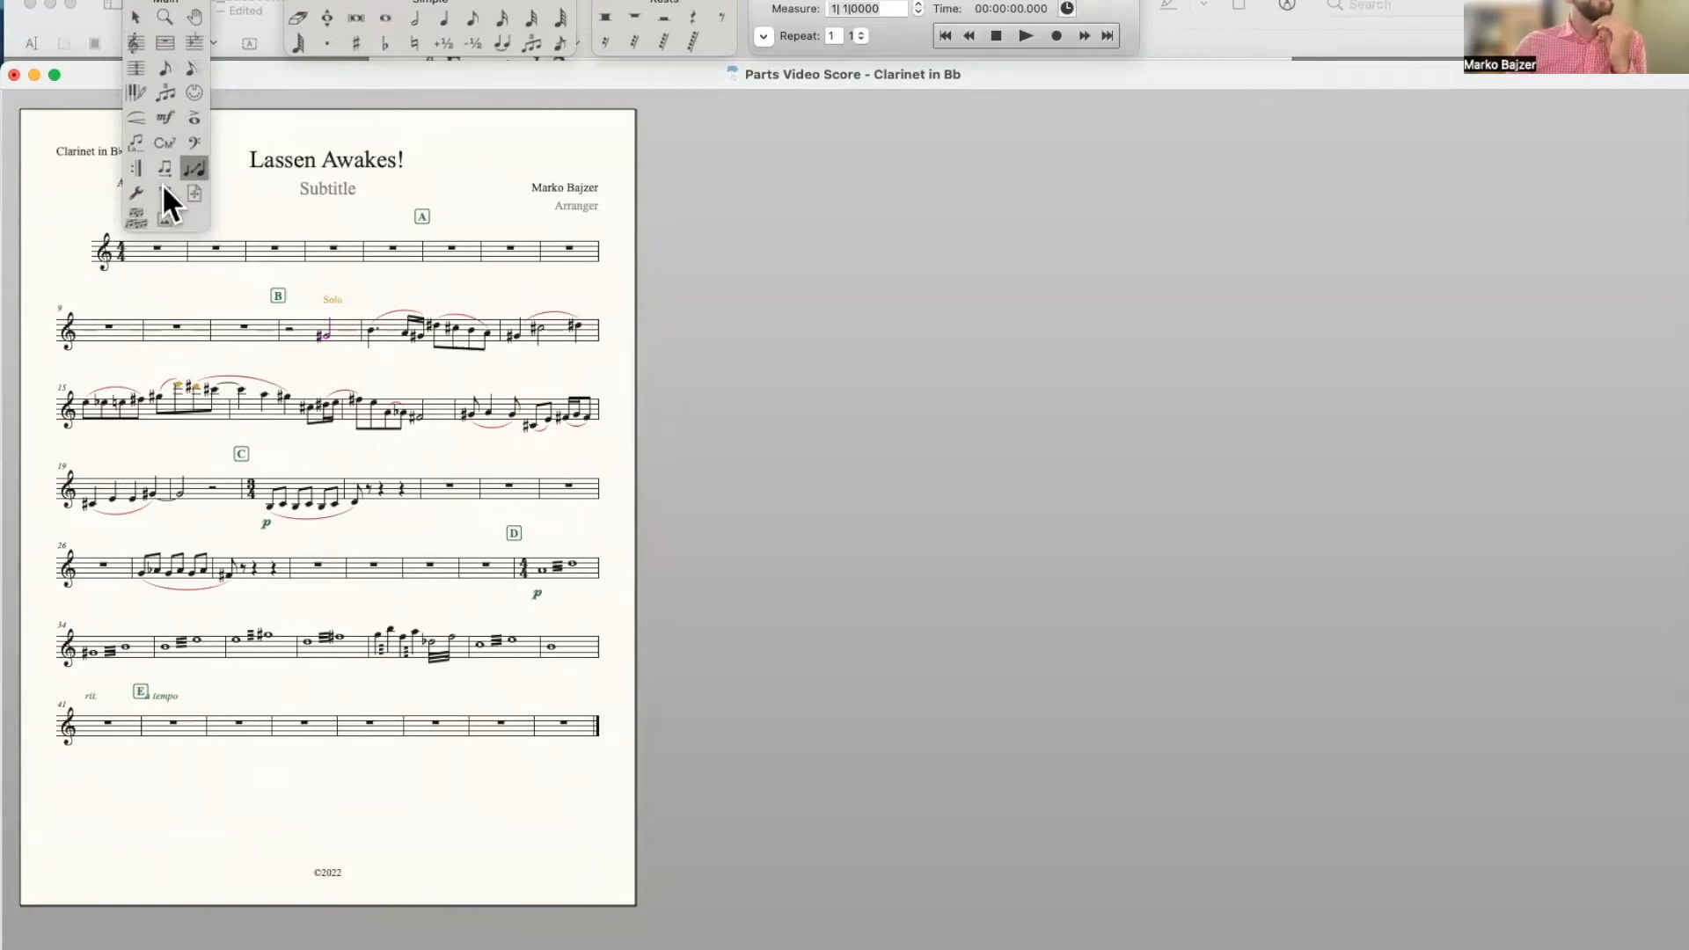
pyautogui.click(65, 199)
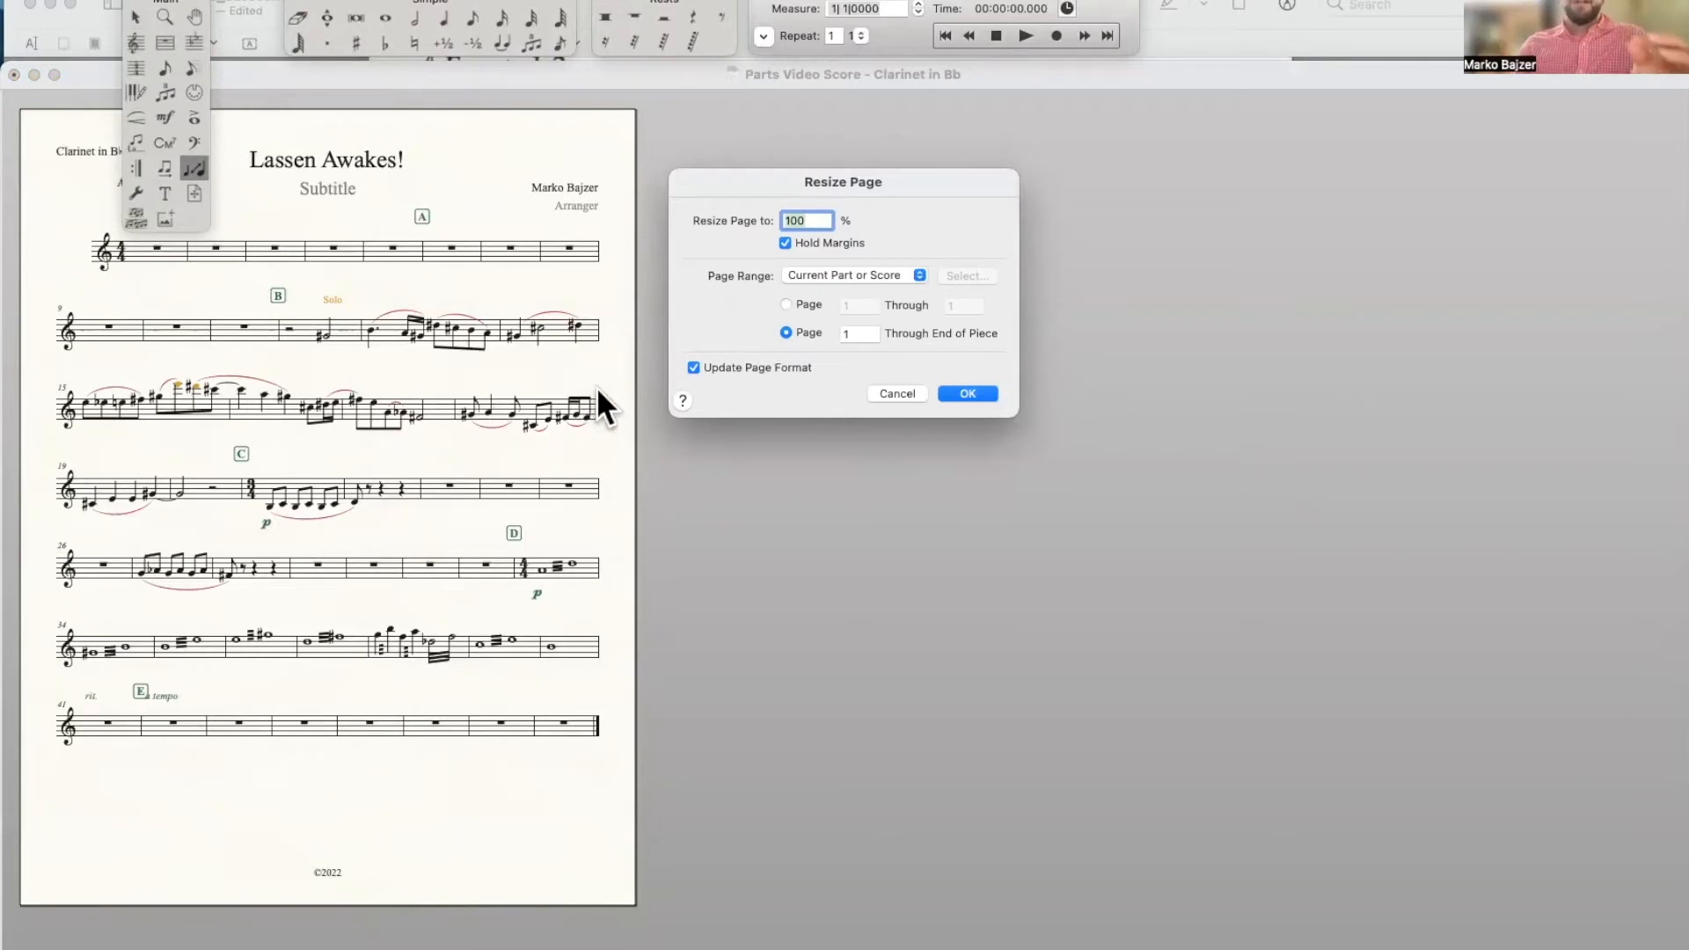
pyautogui.write('90')
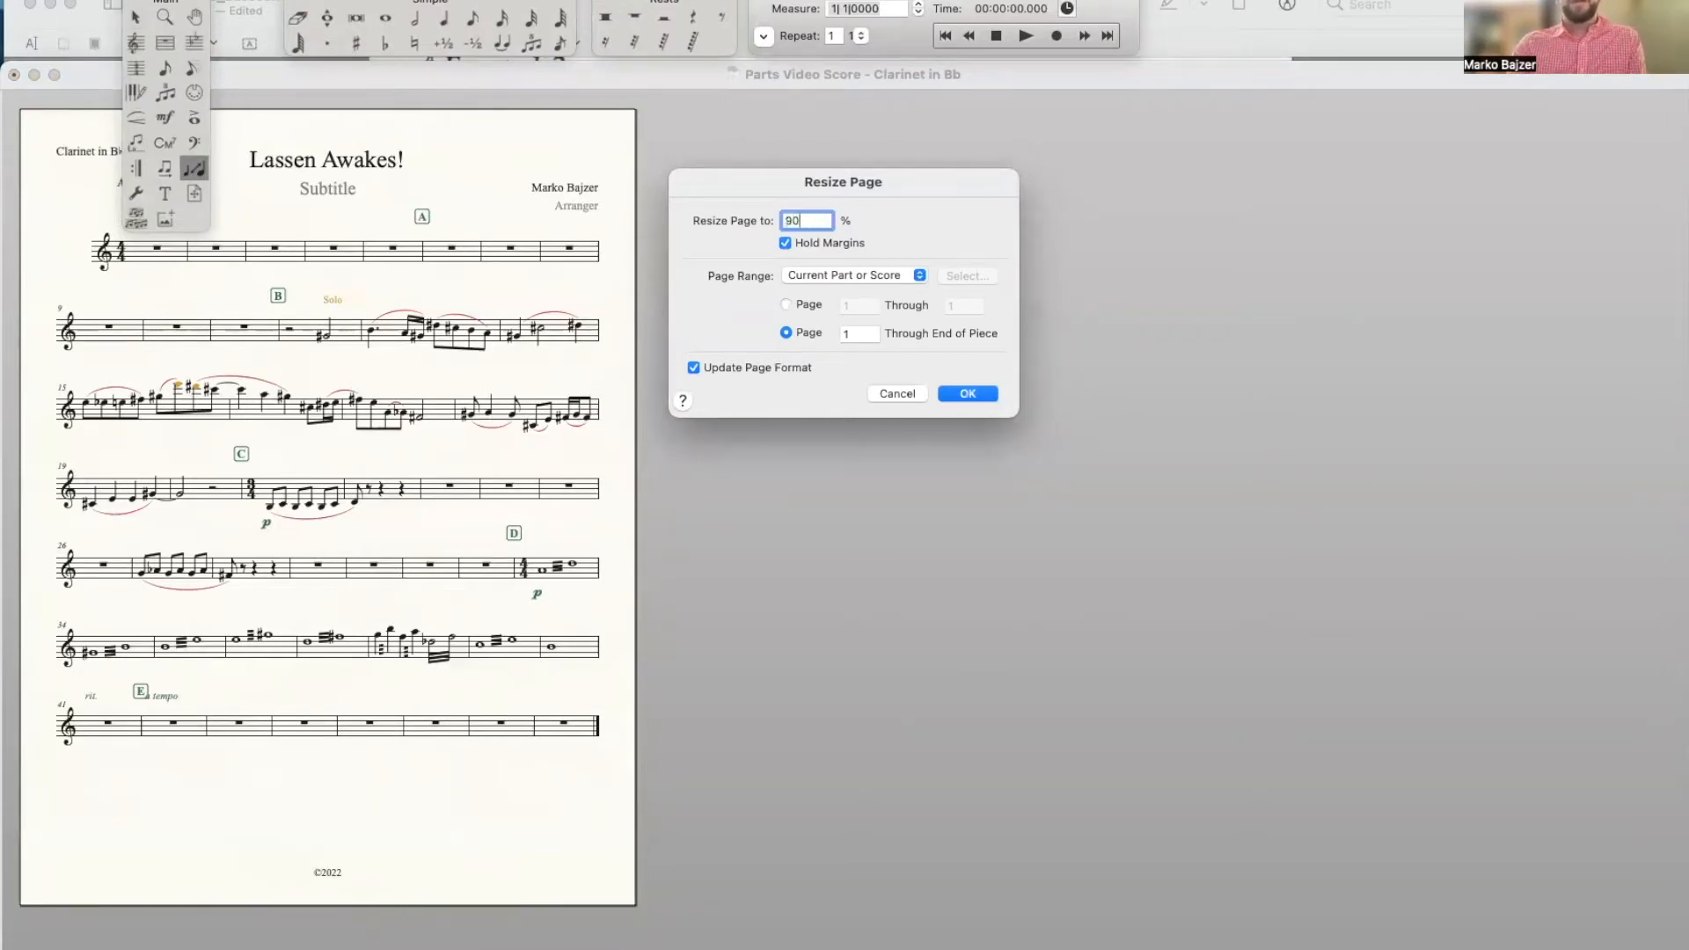
pyautogui.click(977, 392)
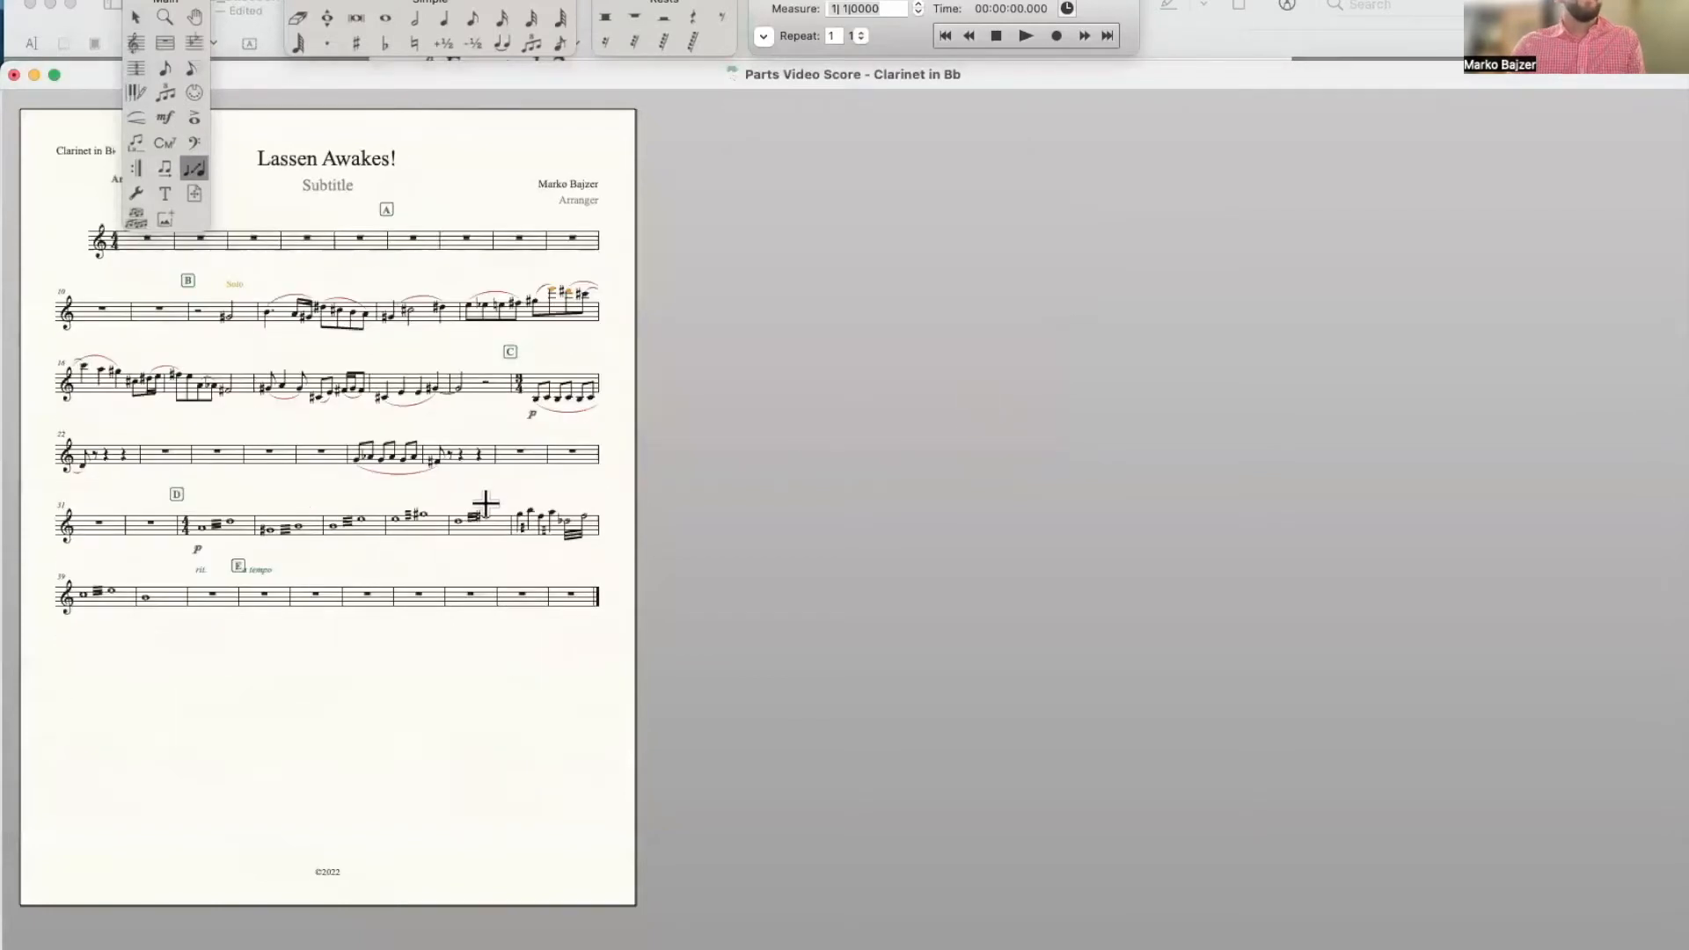
# Enlarge the view of the clarinet part and arrange the tool palette and document window side by side
pyautogui.press('super+equal')
pyautogui.press('super+equal')
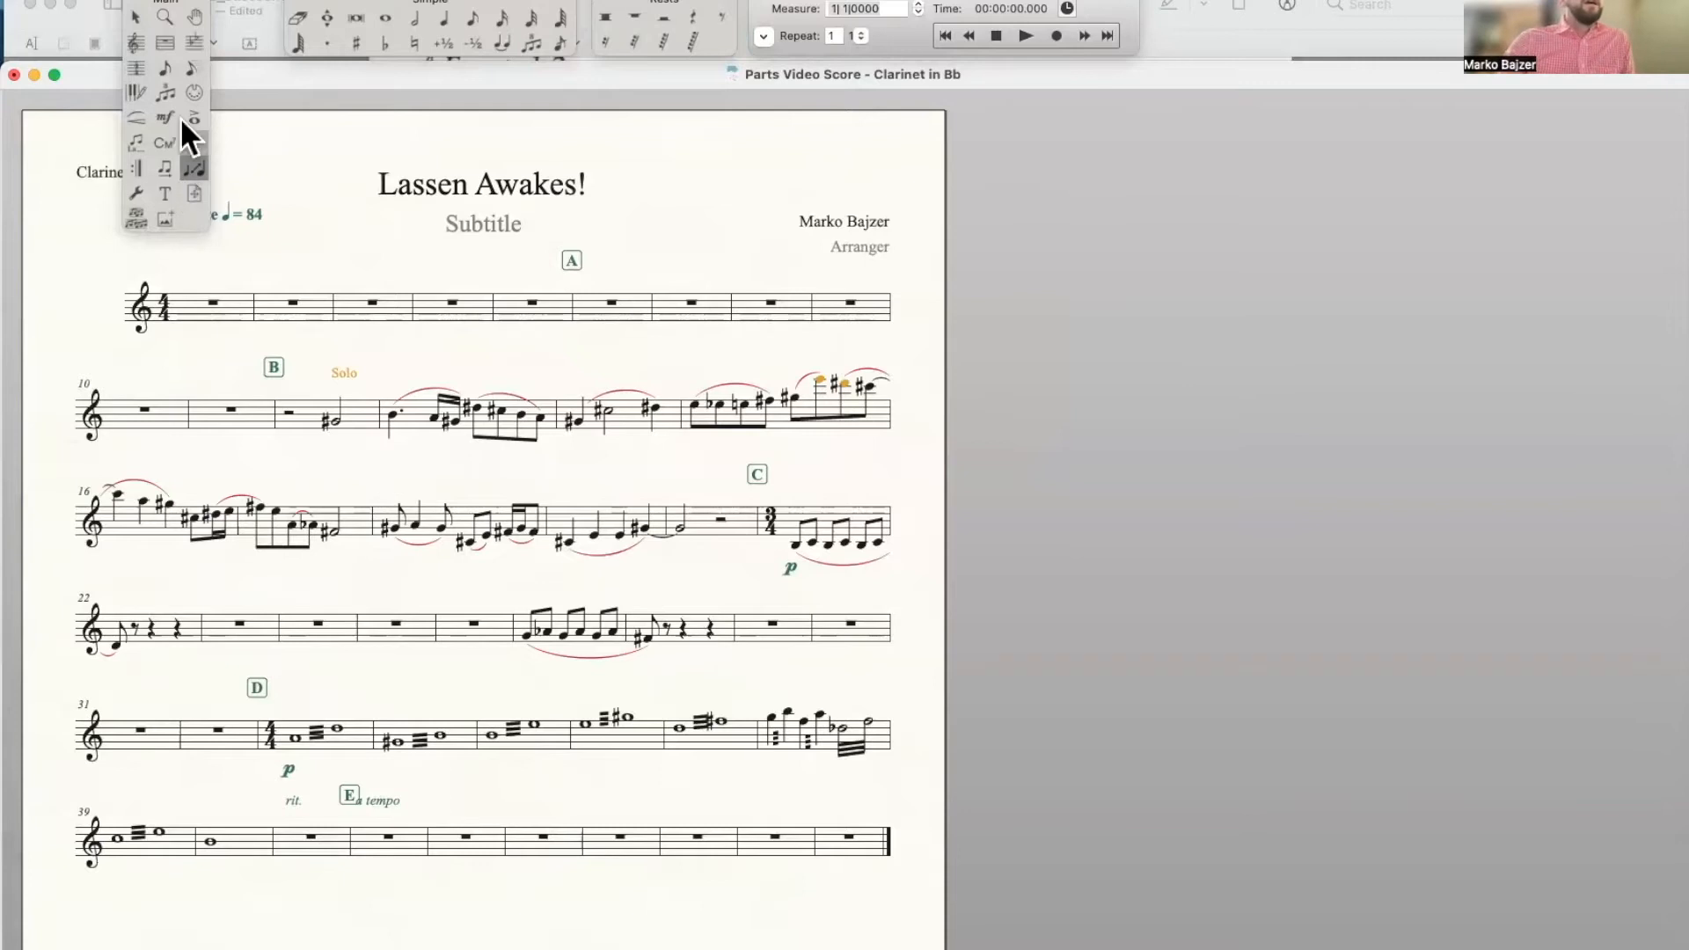
pyautogui.moveTo(171, 4); pyautogui.dragTo(52, 4)
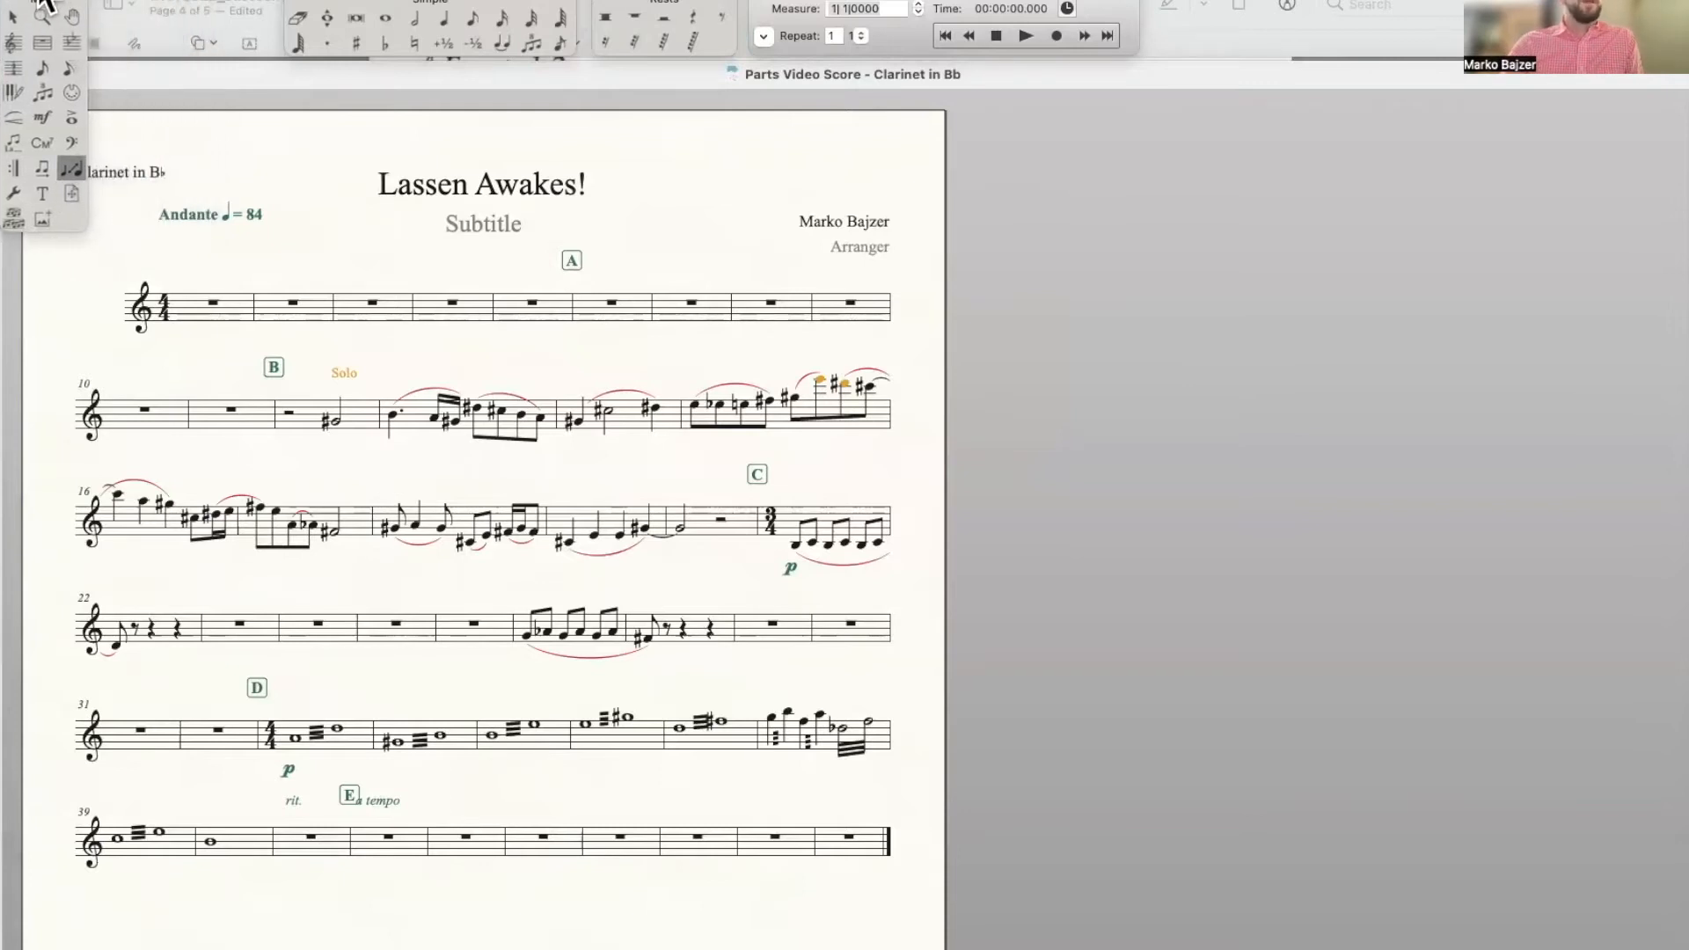
pyautogui.moveTo(189, 74); pyautogui.dragTo(290, 80)
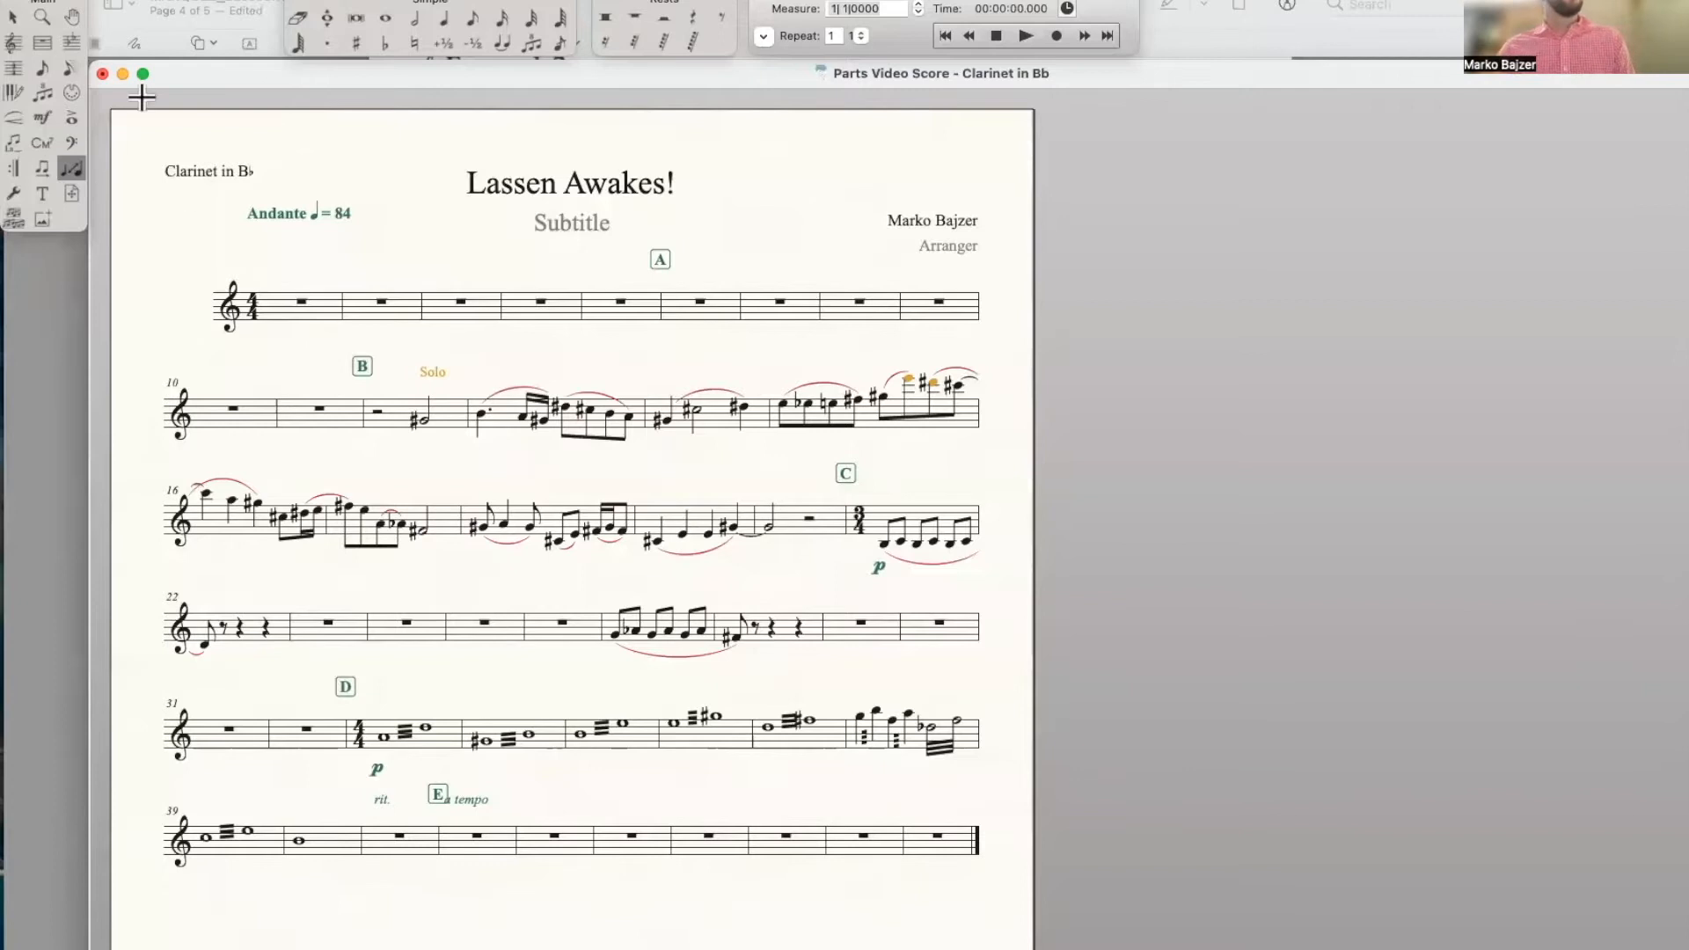
# Create multimeasure rests throughout the entire Clarinet in Bb part
pyautogui.click(15, 17)
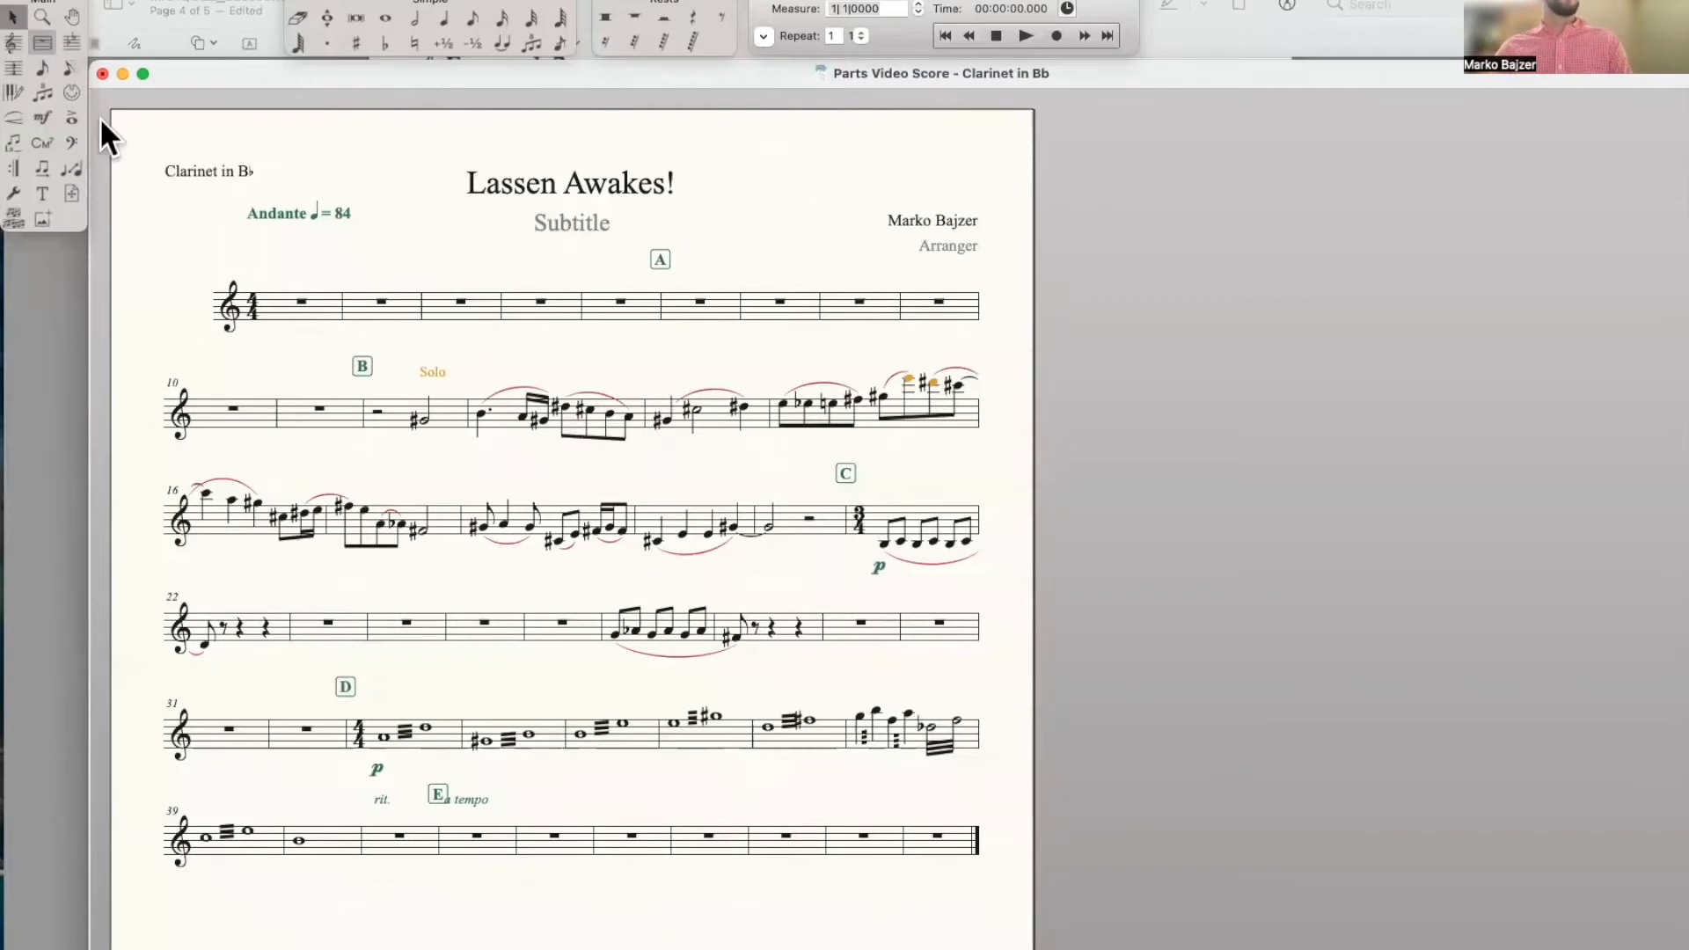
pyautogui.click(314, 313)
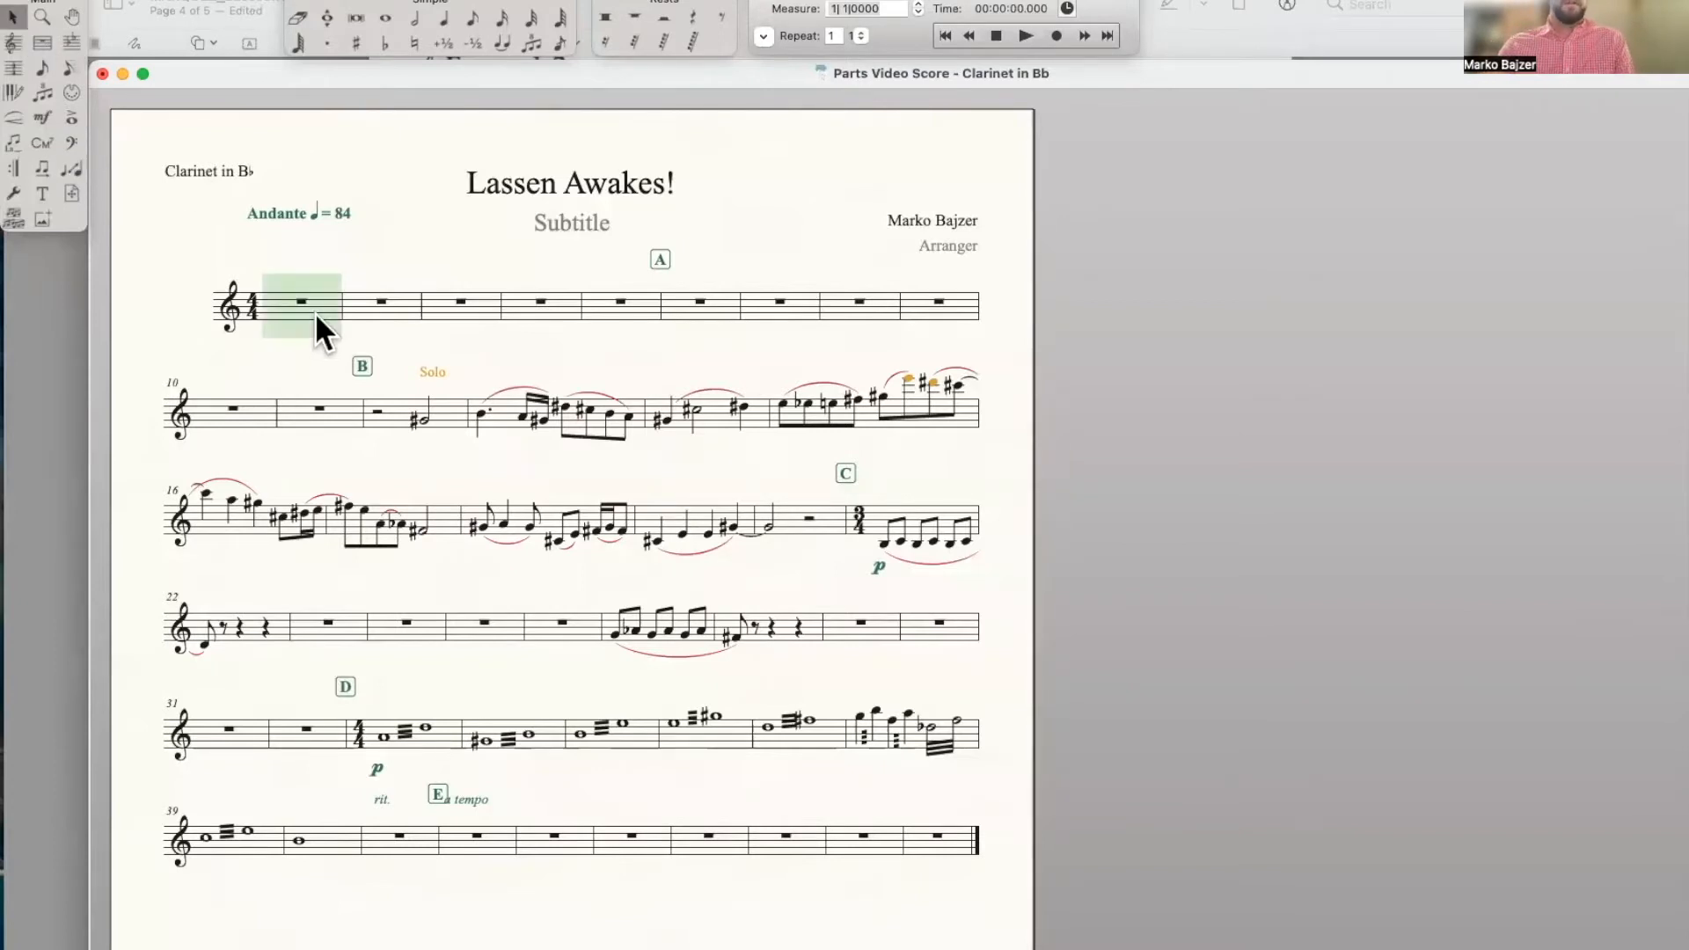
pyautogui.press('super+a')
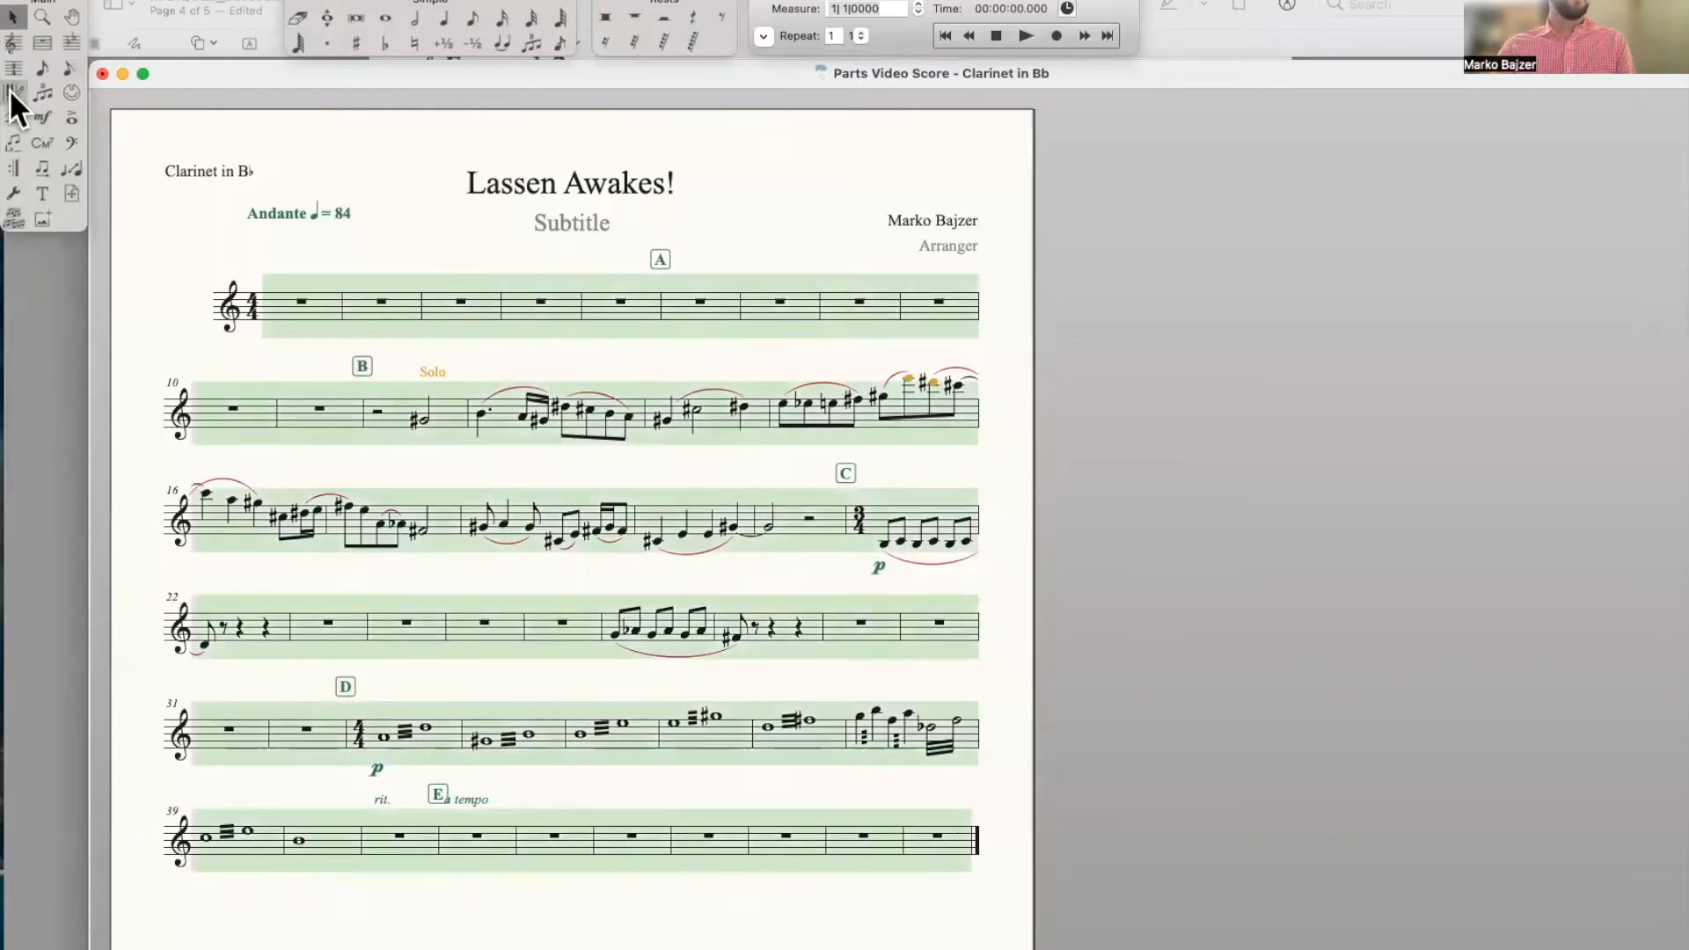
pyautogui.rightClick(321, 311)
pyautogui.moveTo(390, 384)
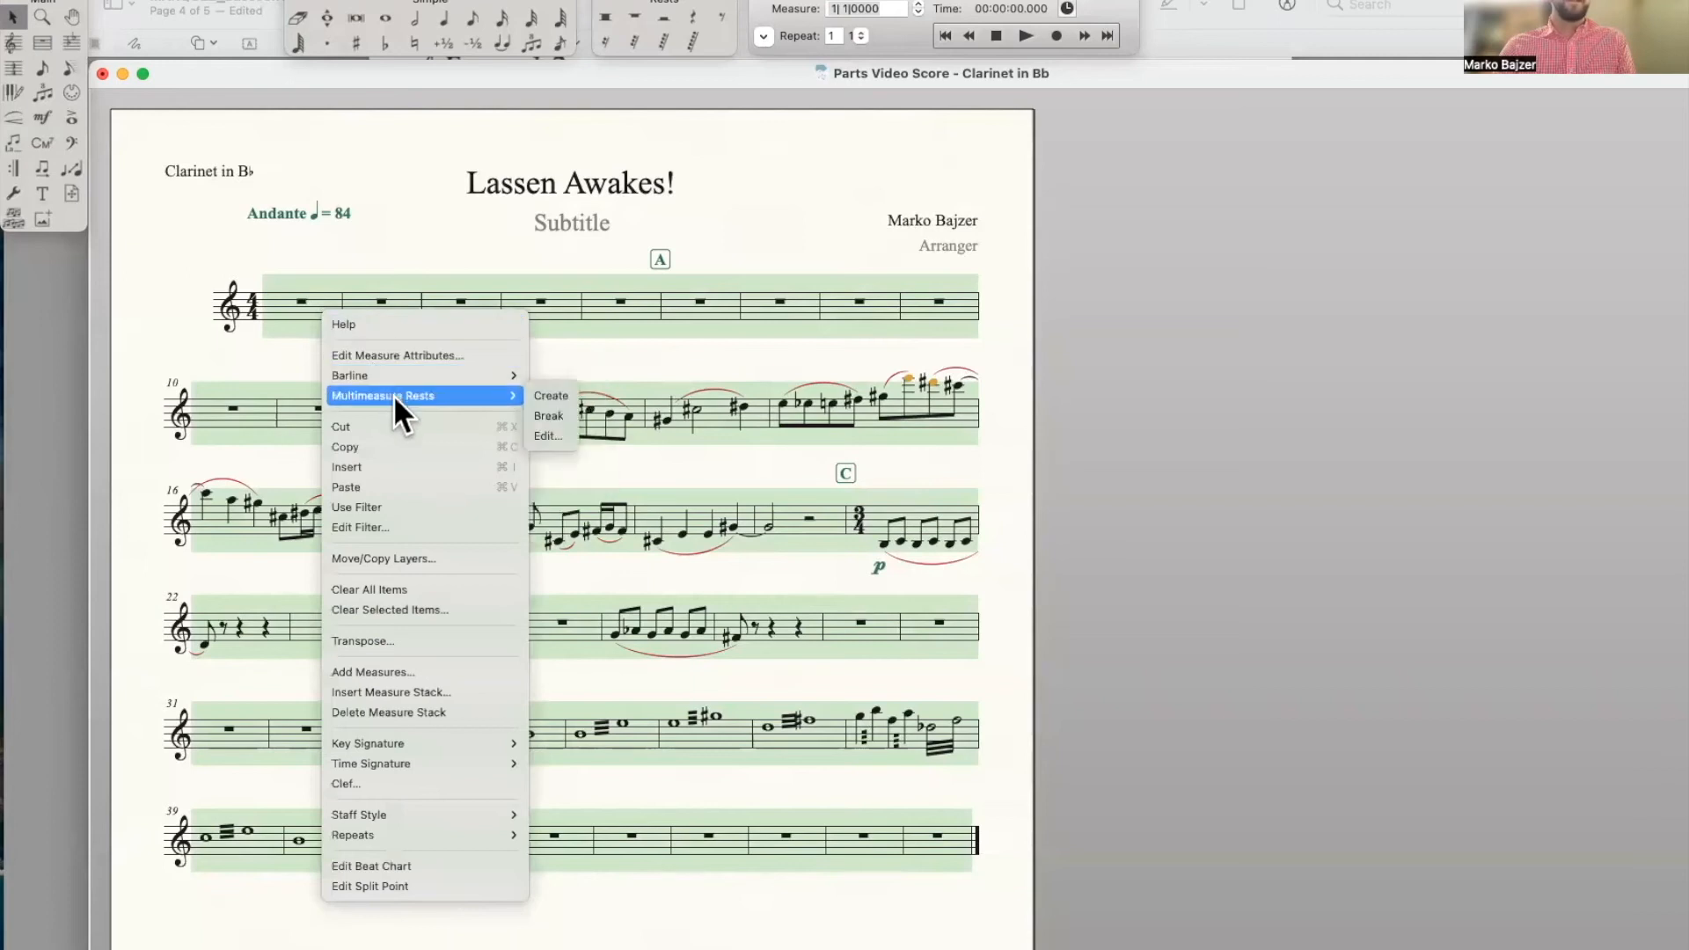
pyautogui.click(560, 399)
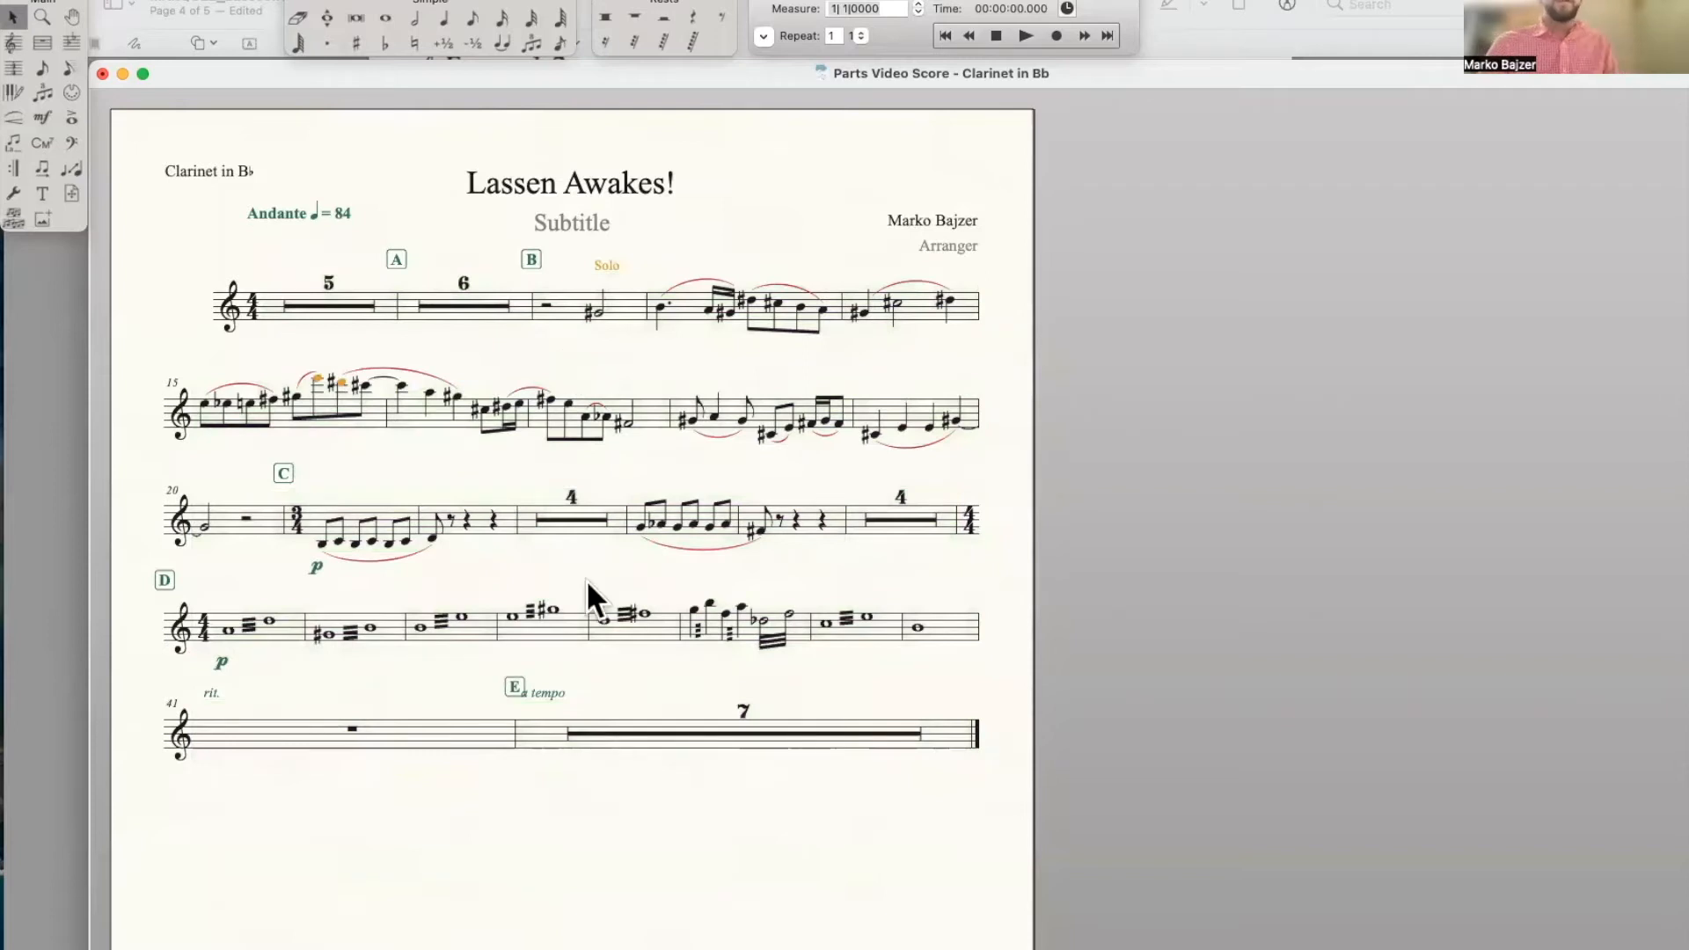
# Move the a tempo expression slightly to the right so it clears rehearsal mark E
pyautogui.moveTo(552, 692); pyautogui.dragTo(561, 689)
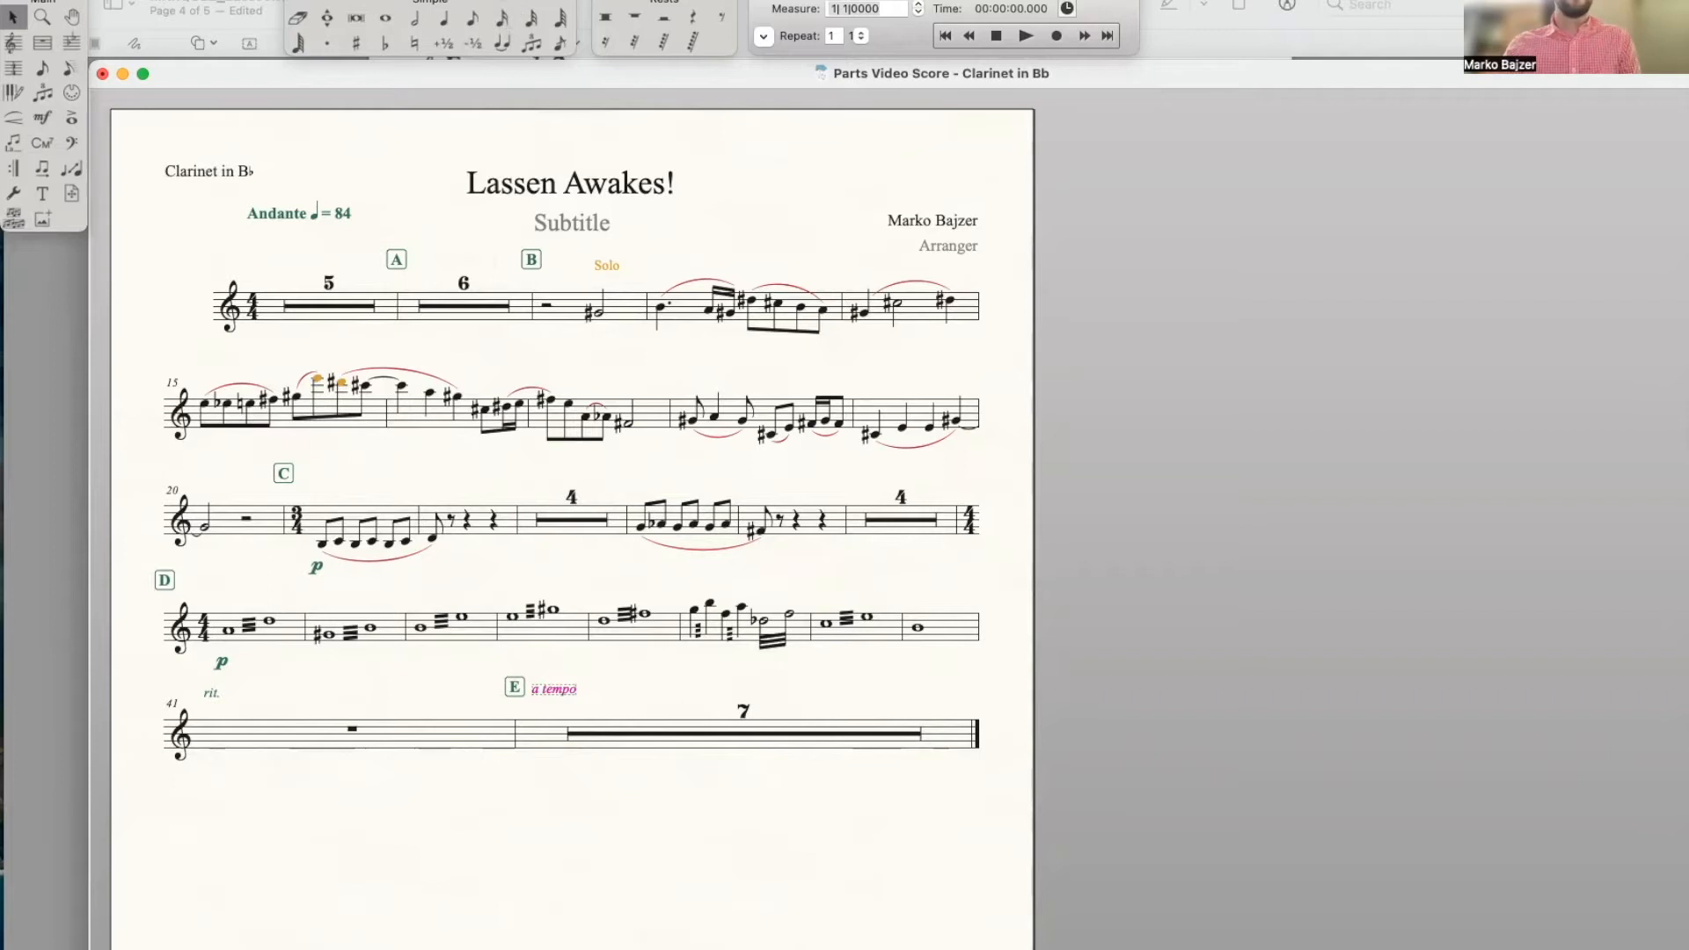
pyautogui.click(489, 0)
pyautogui.moveTo(566, 0)
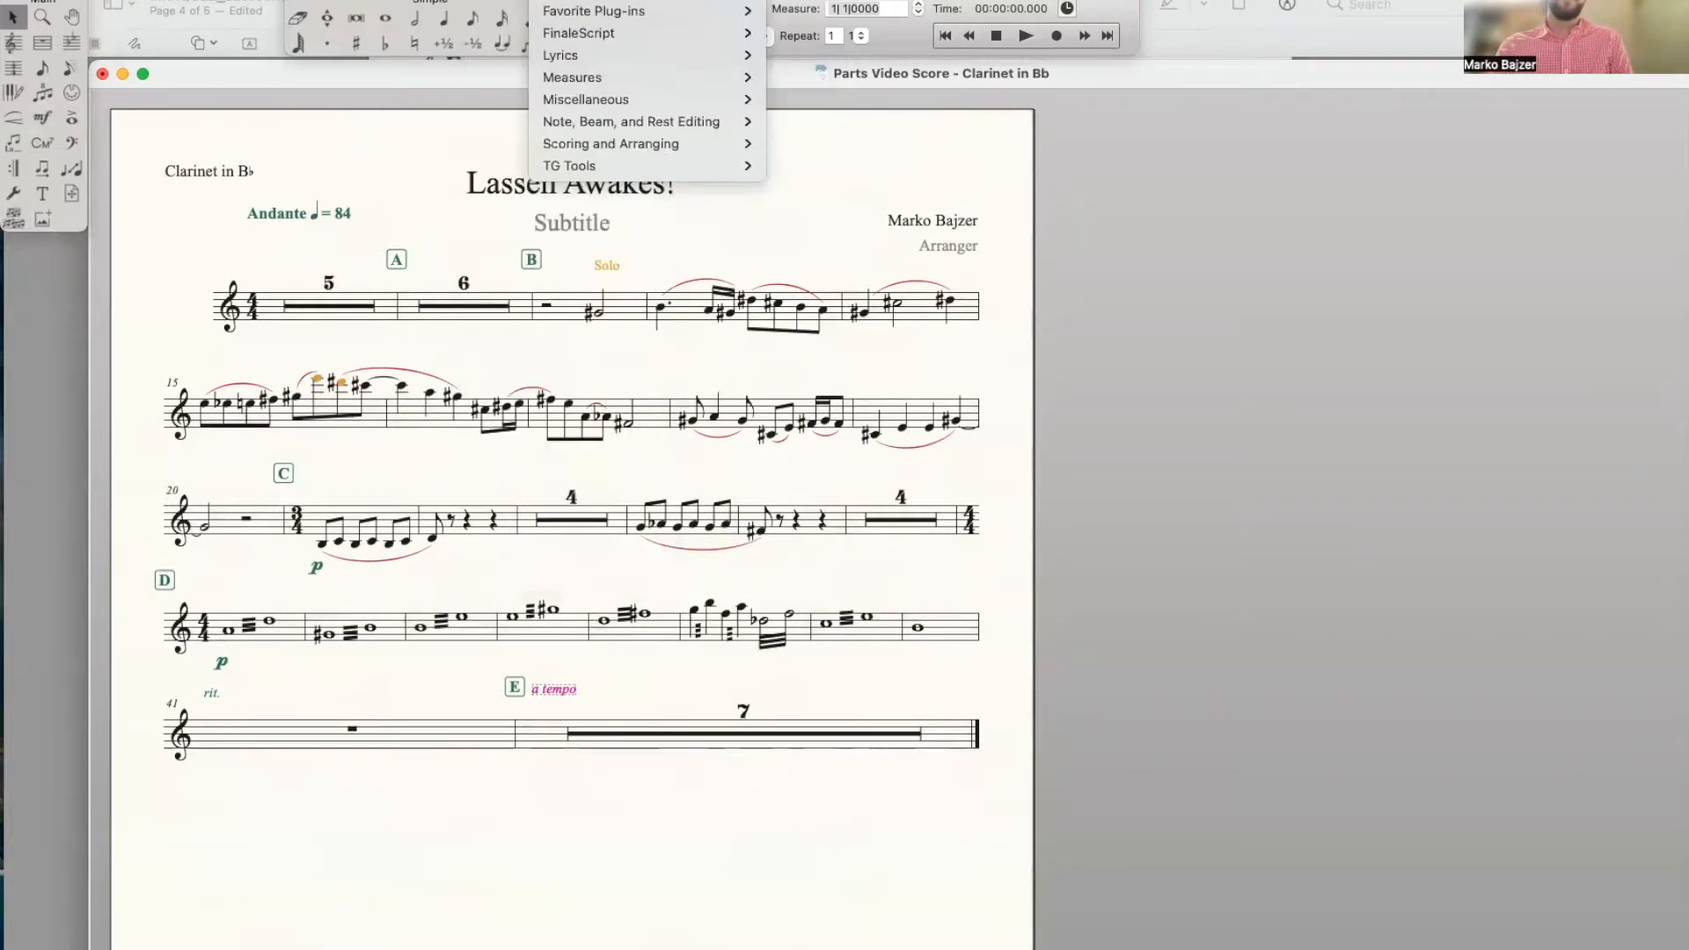
# Set the measure number region to show numbers and measure ranges on multimeasure rests
pyautogui.click(47, 46)
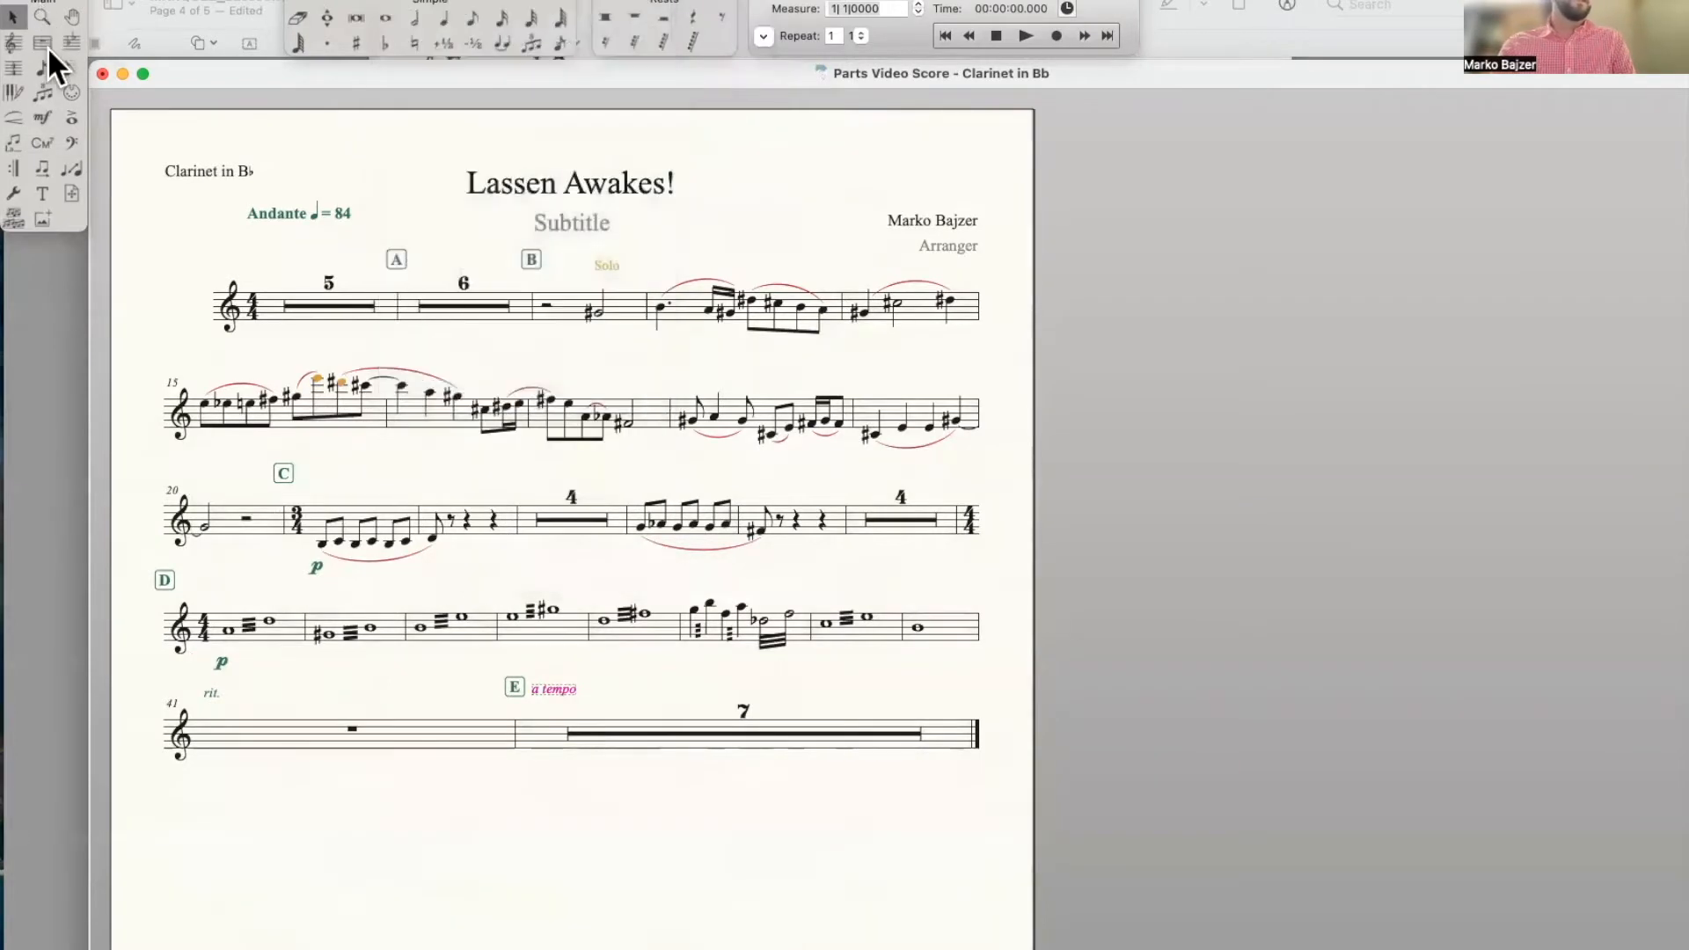
pyautogui.click(48, 46)
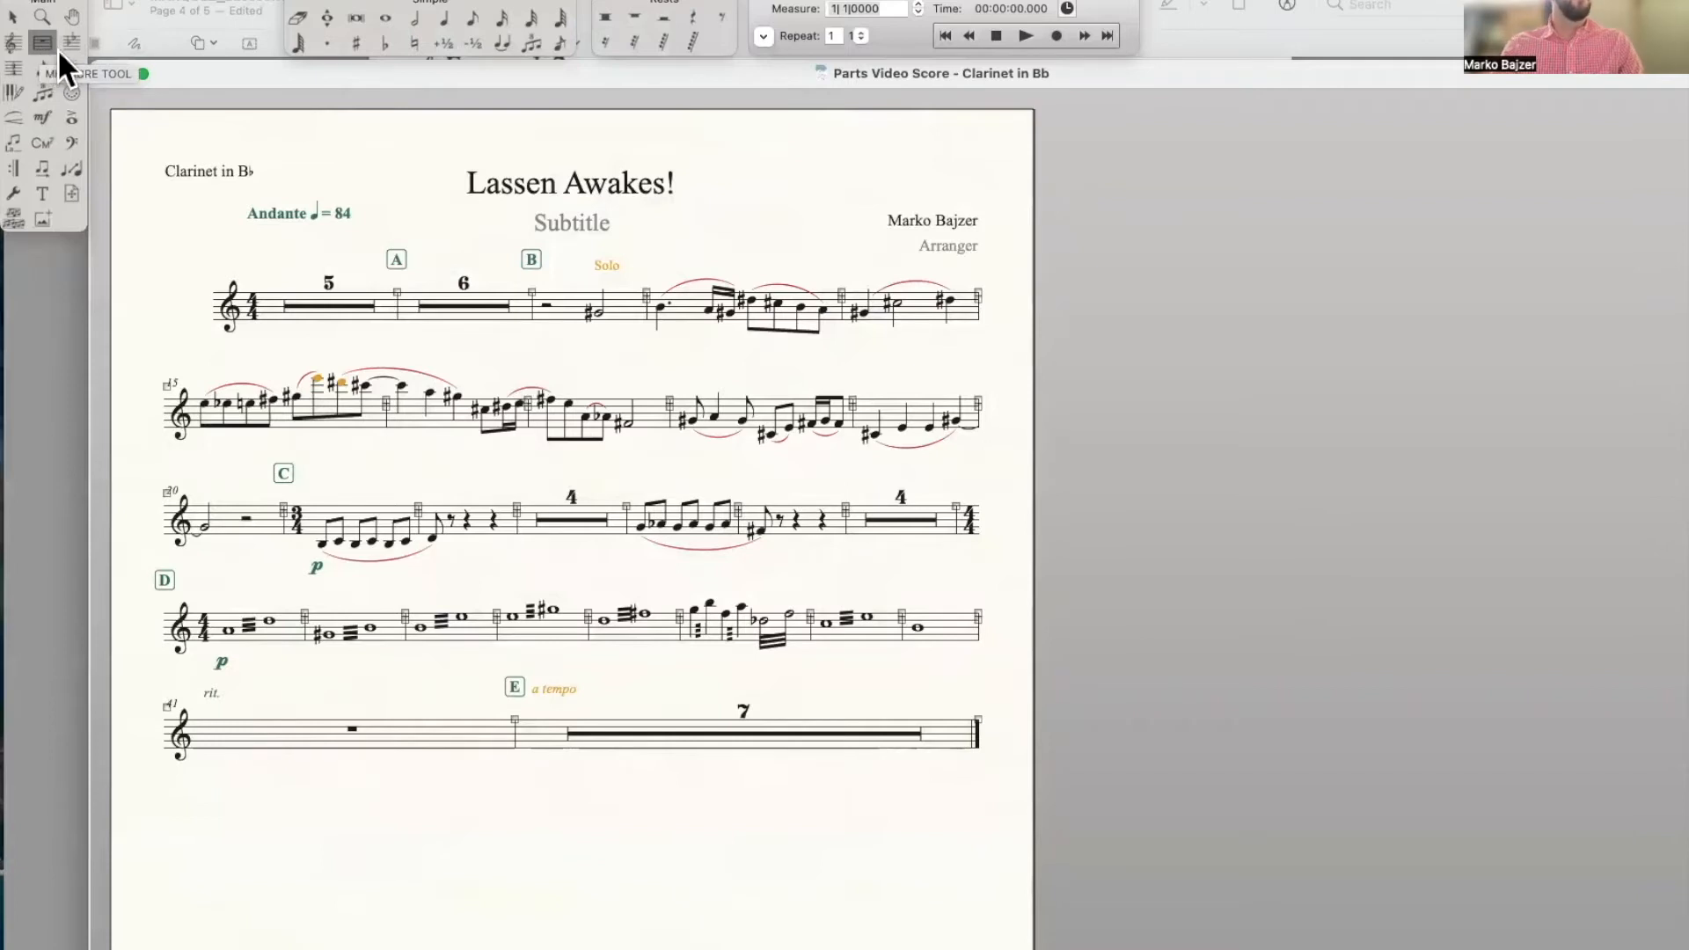
pyautogui.click(649, 1)
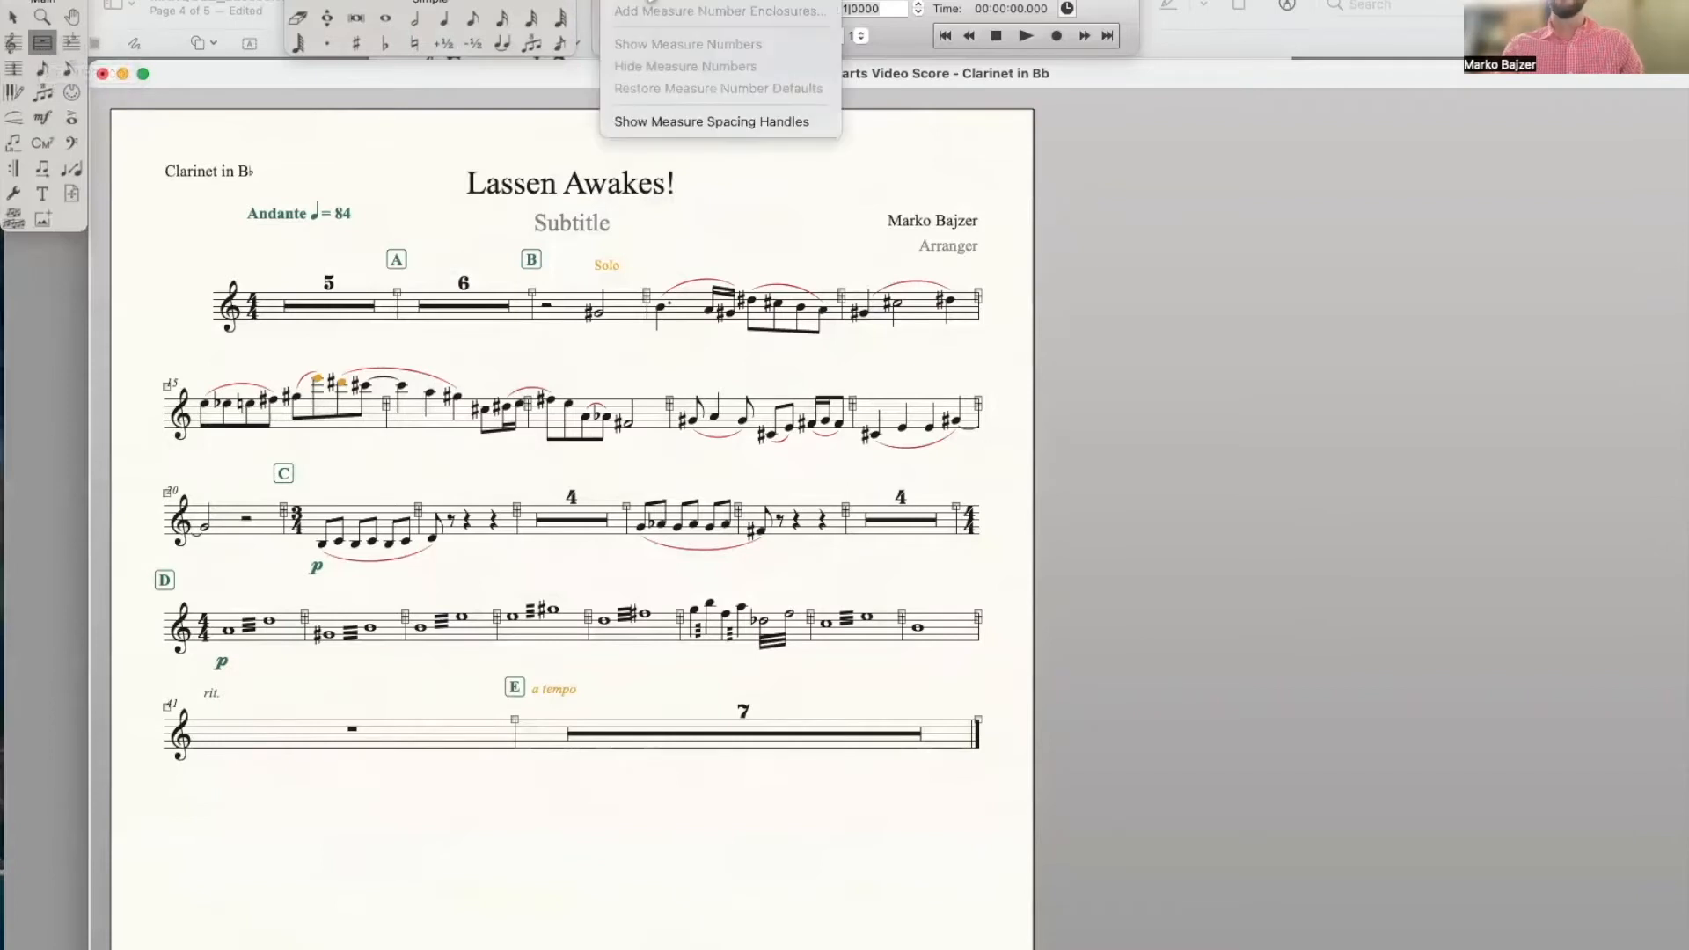
pyautogui.click(643, 4)
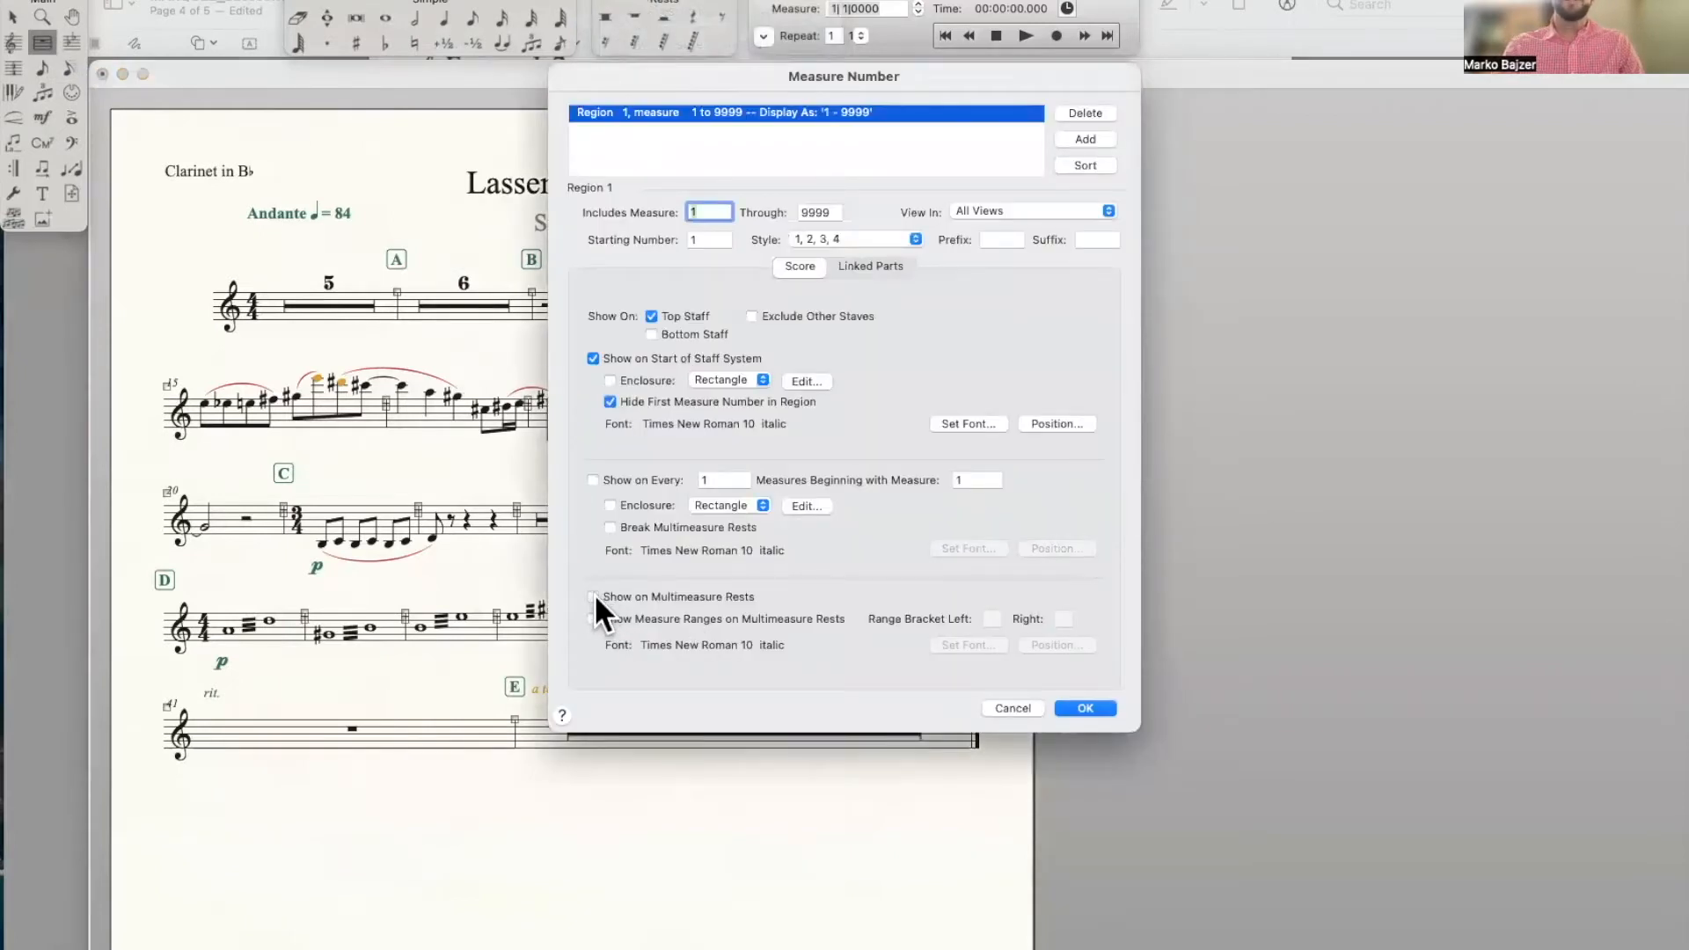
pyautogui.click(594, 619)
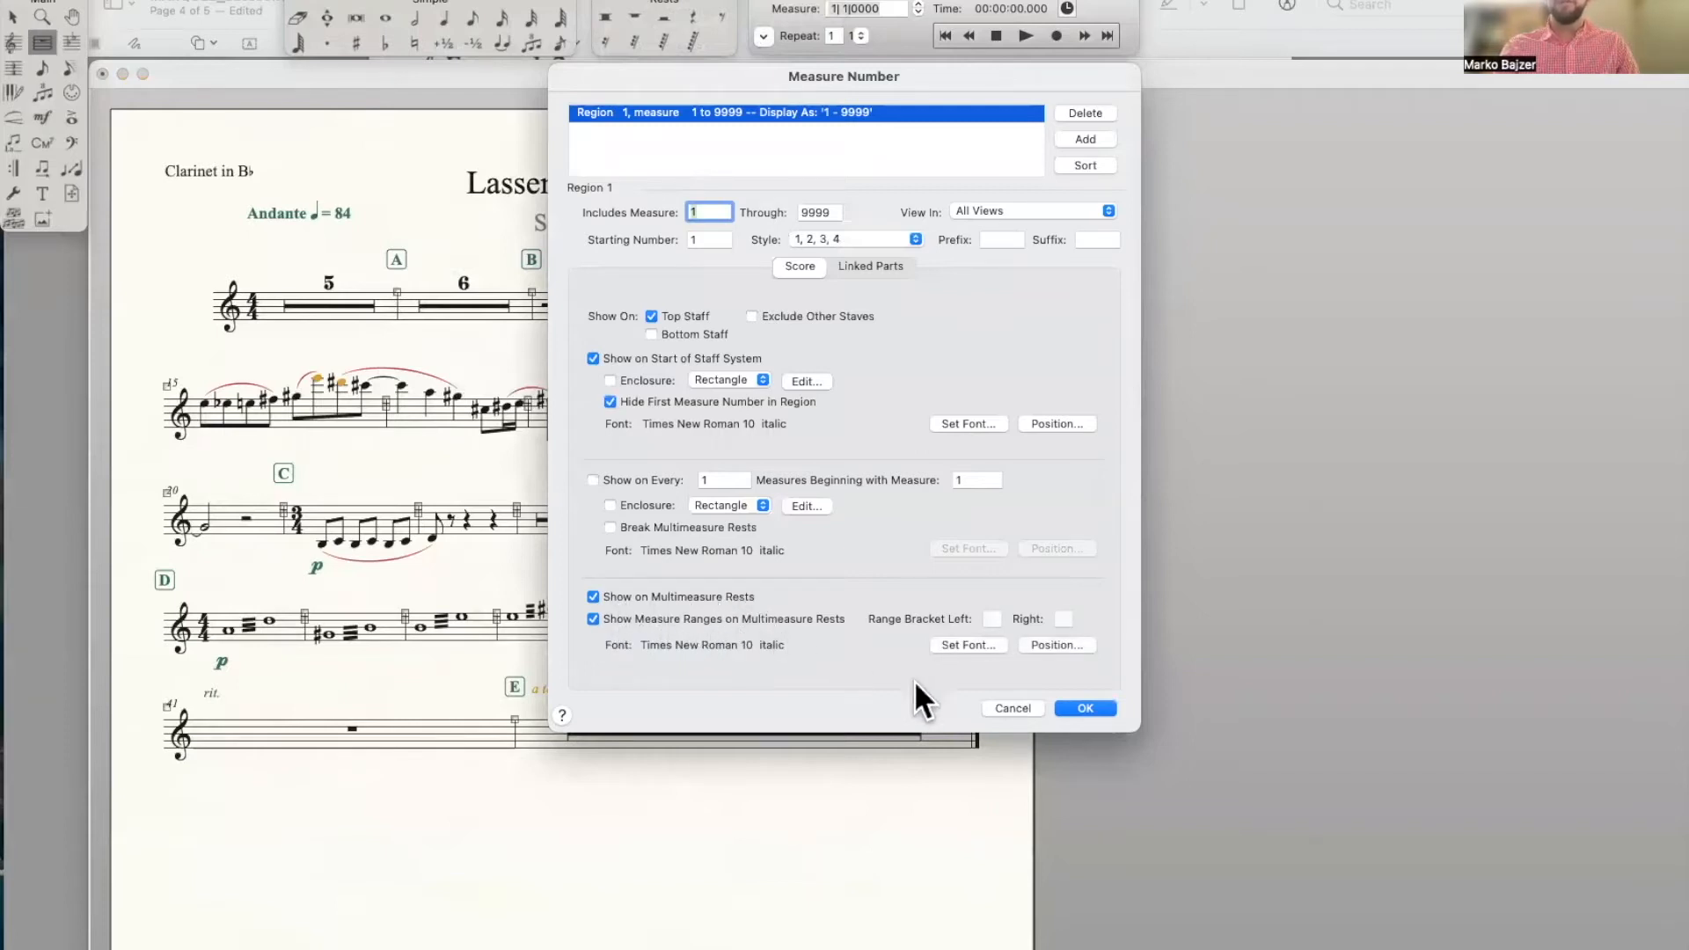
pyautogui.click(1084, 708)
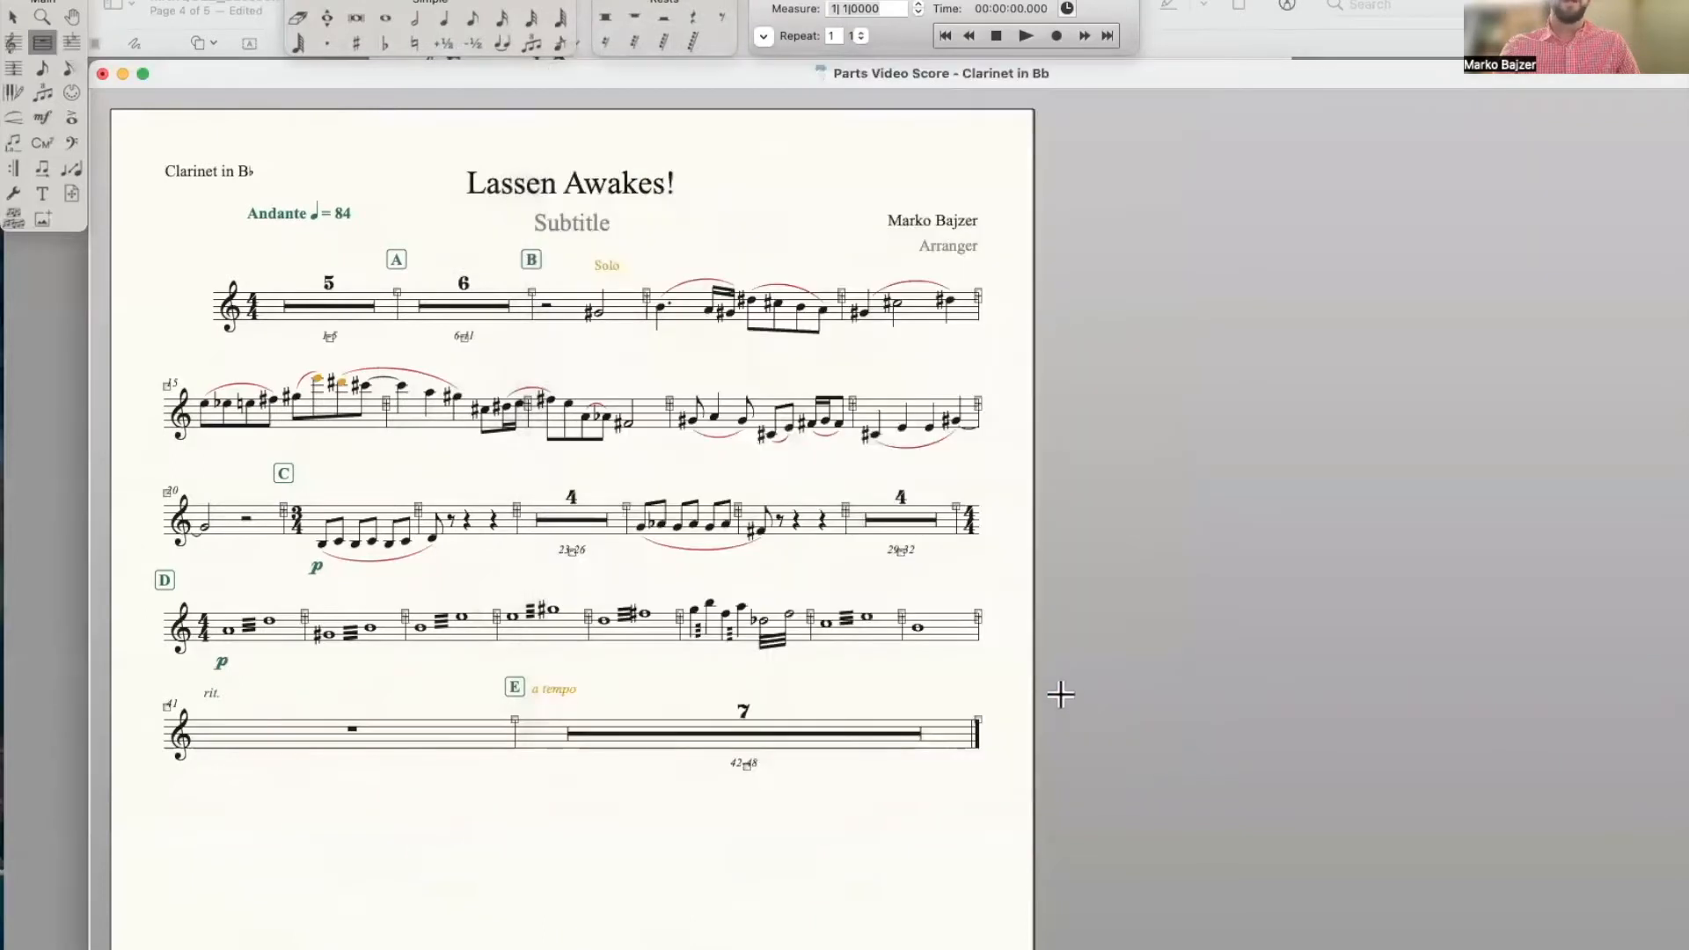
pyautogui.click(12, 18)
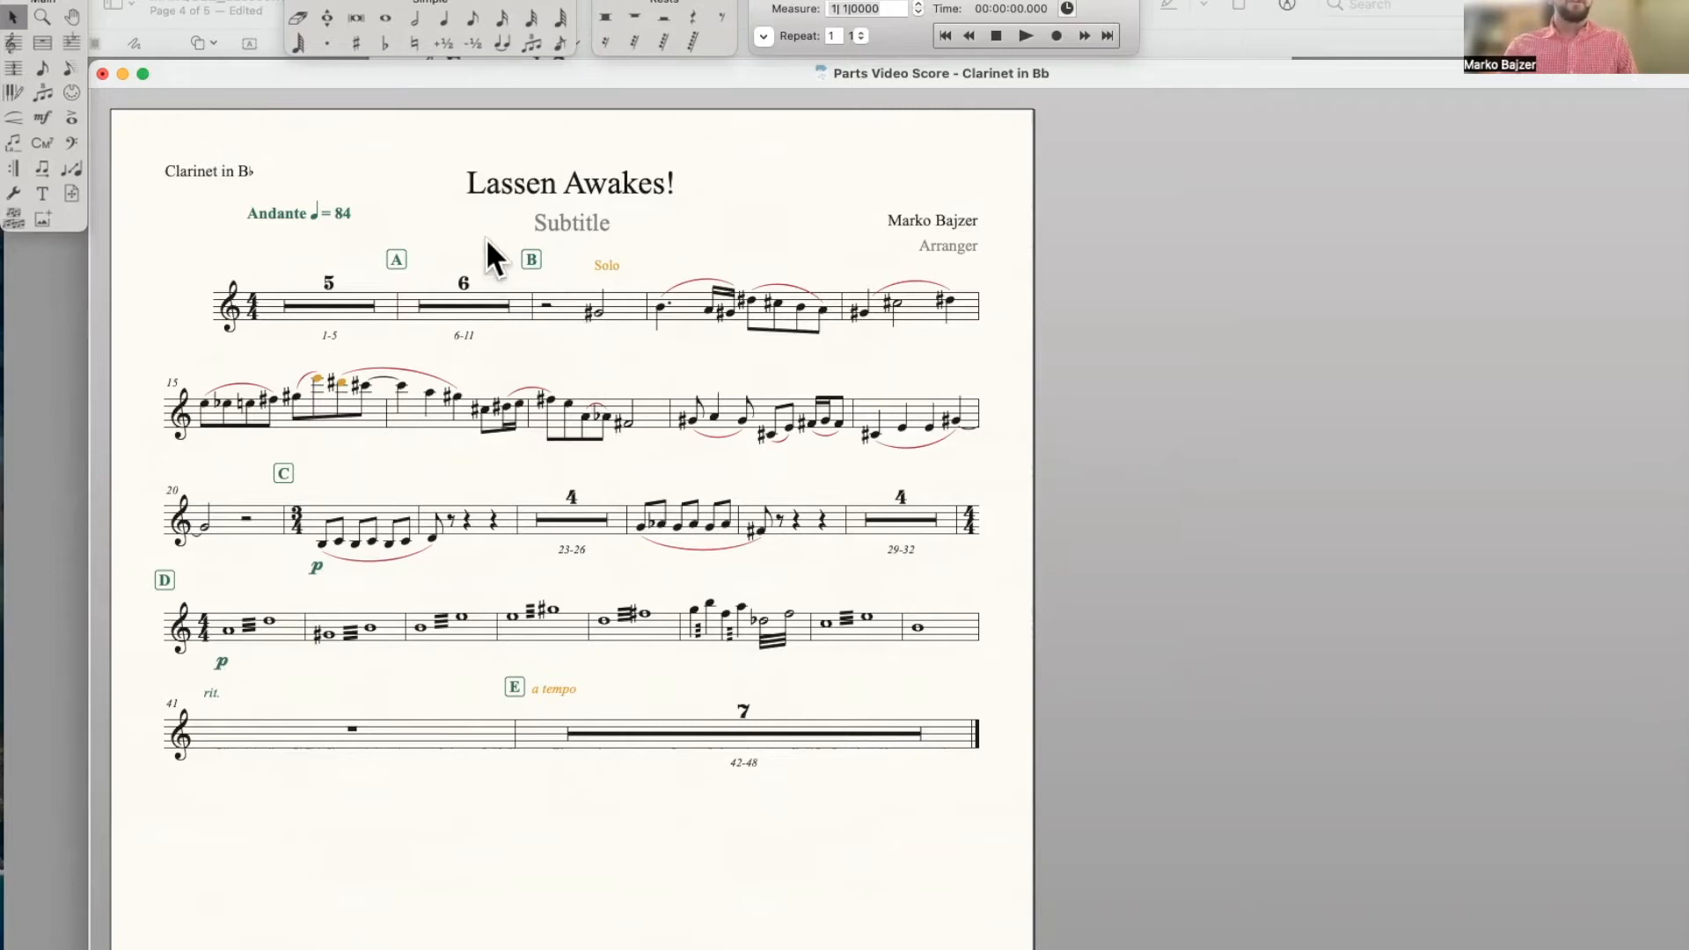
# Highlight rehearsal marks A and B in the clarinet part and return to the full score
pyautogui.click(42, 117)
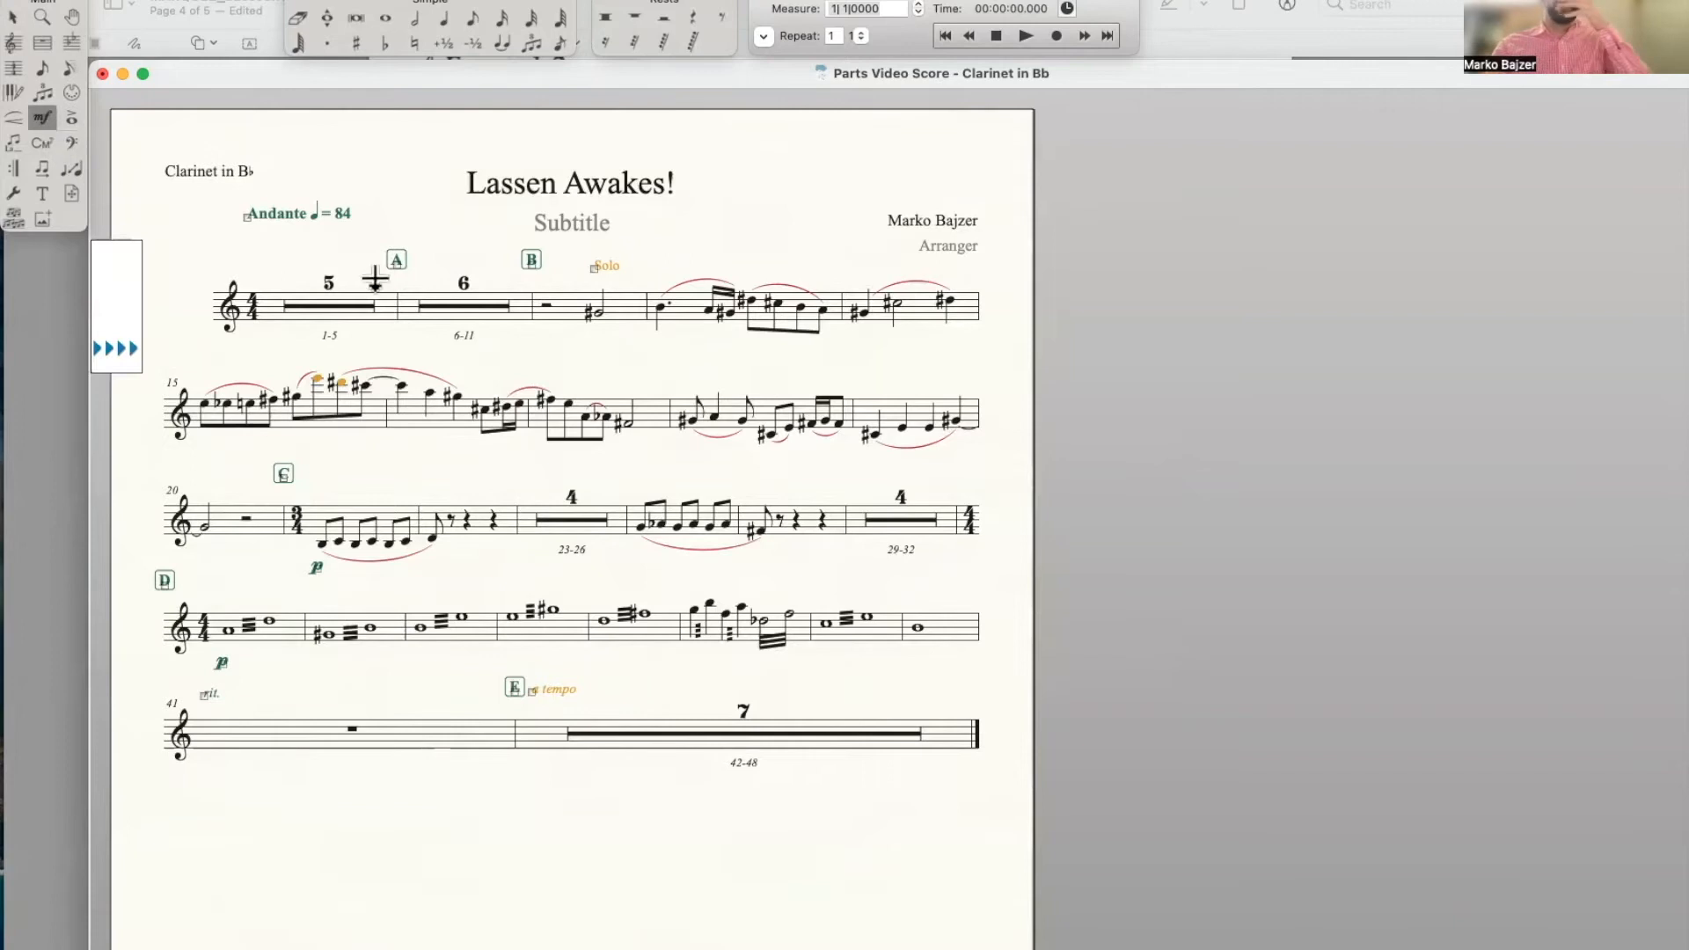
pyautogui.moveTo(385, 242); pyautogui.dragTo(554, 281)
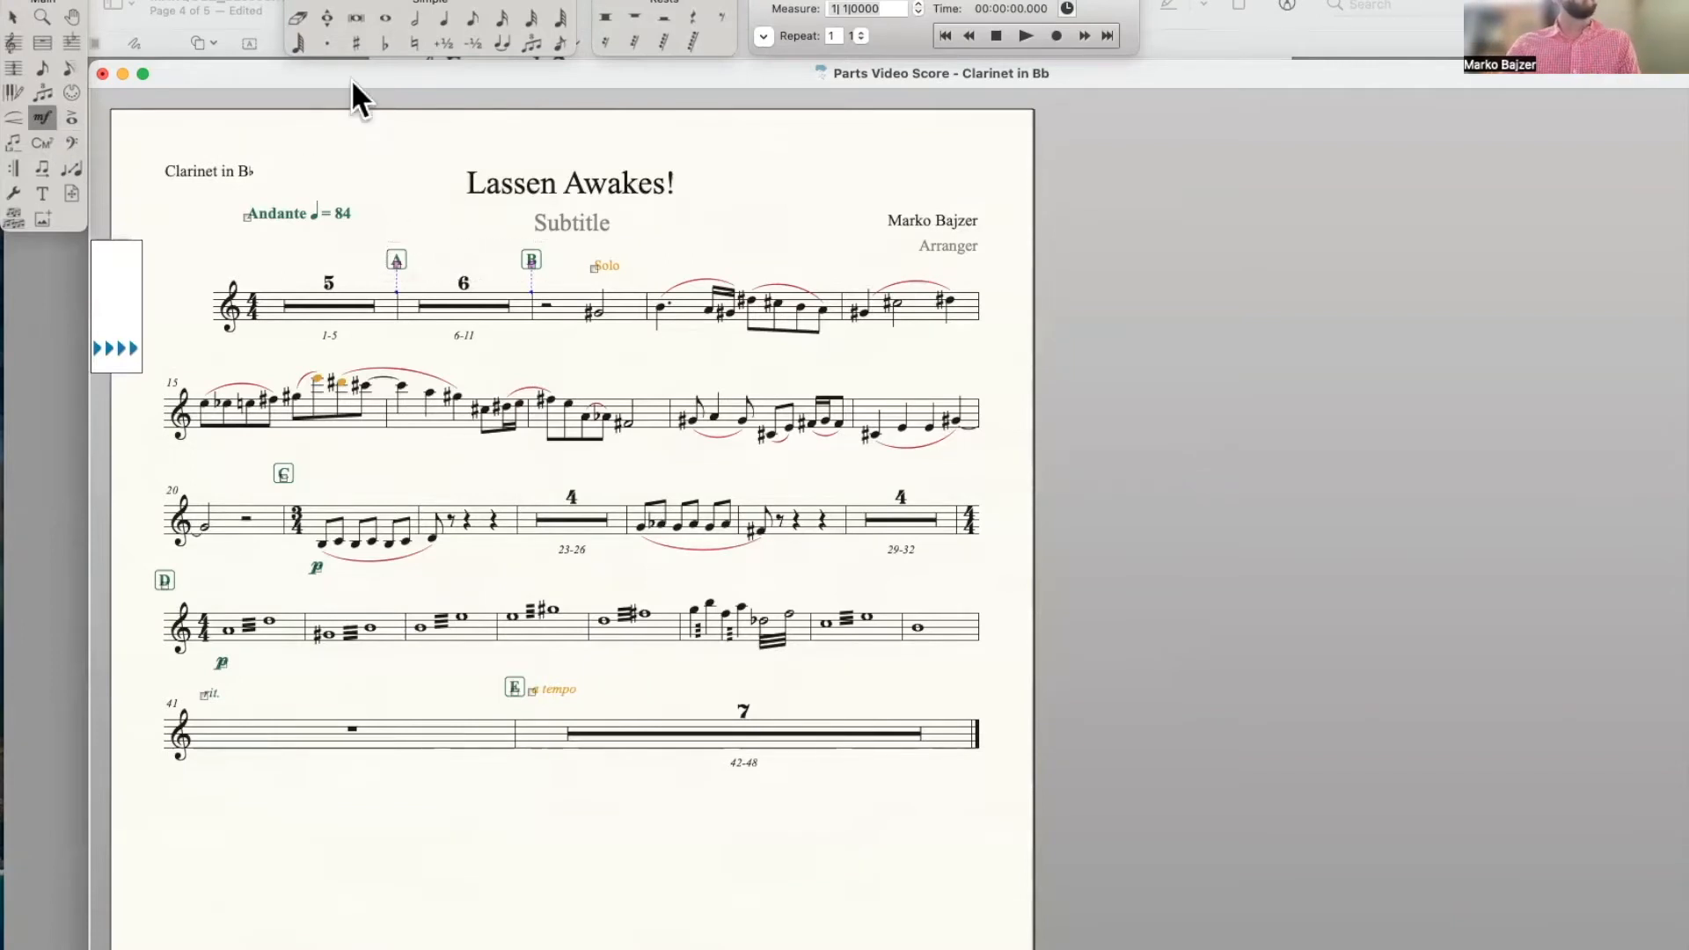
pyautogui.click(365, 0)
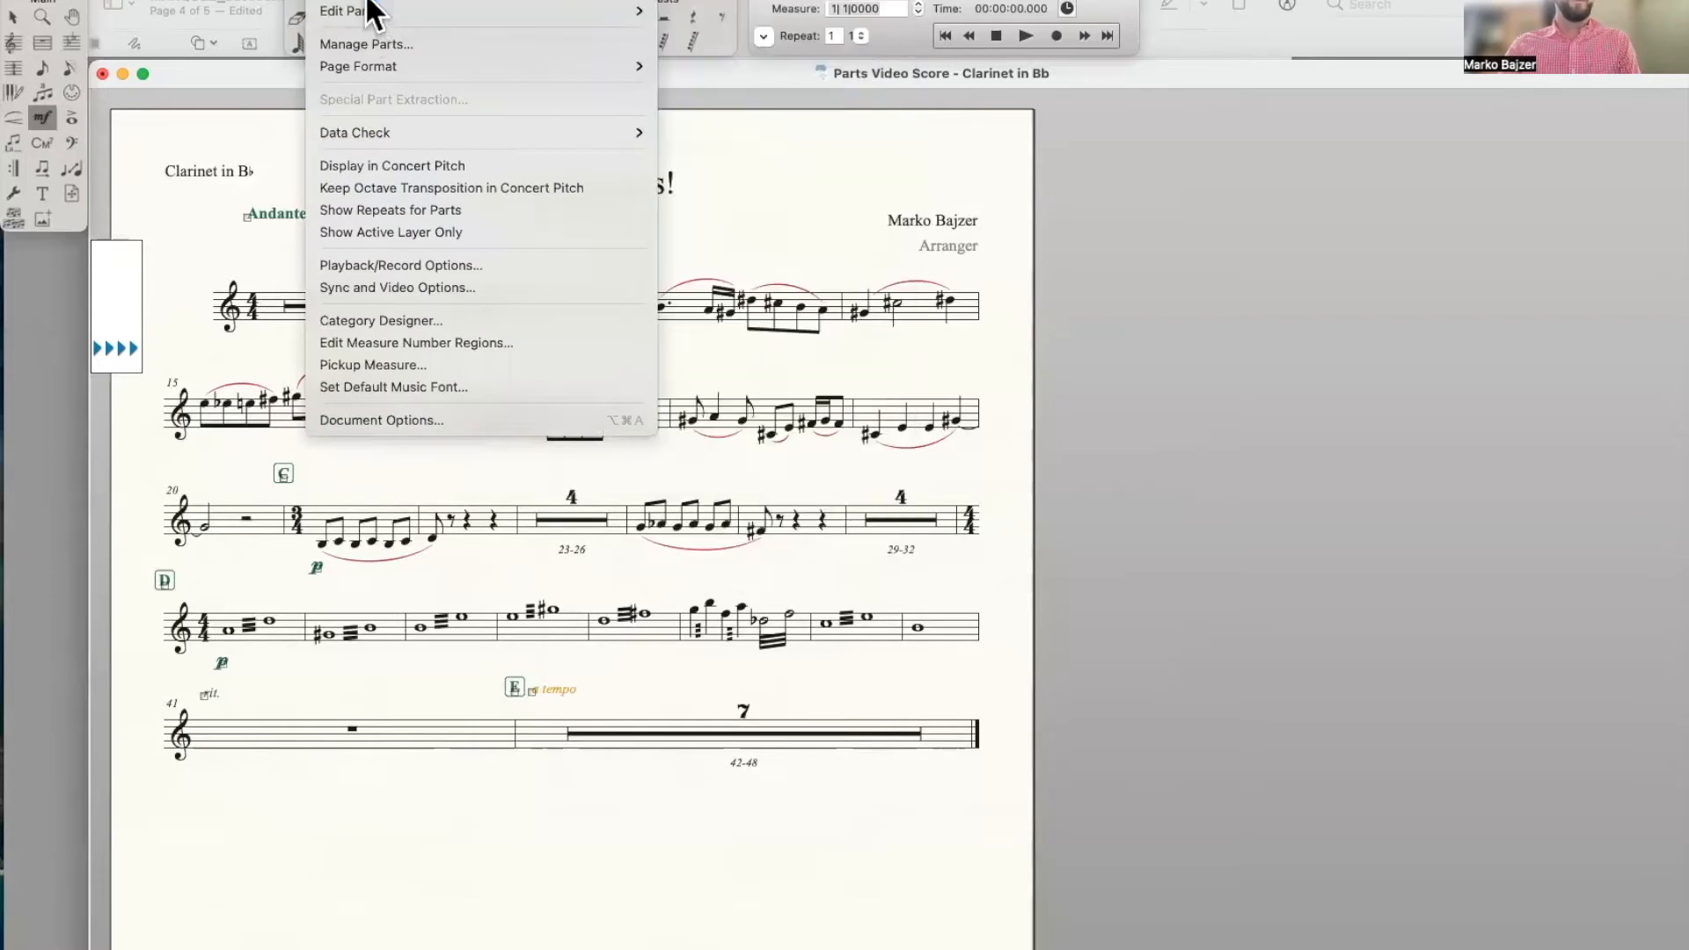
pyautogui.click(368, 1)
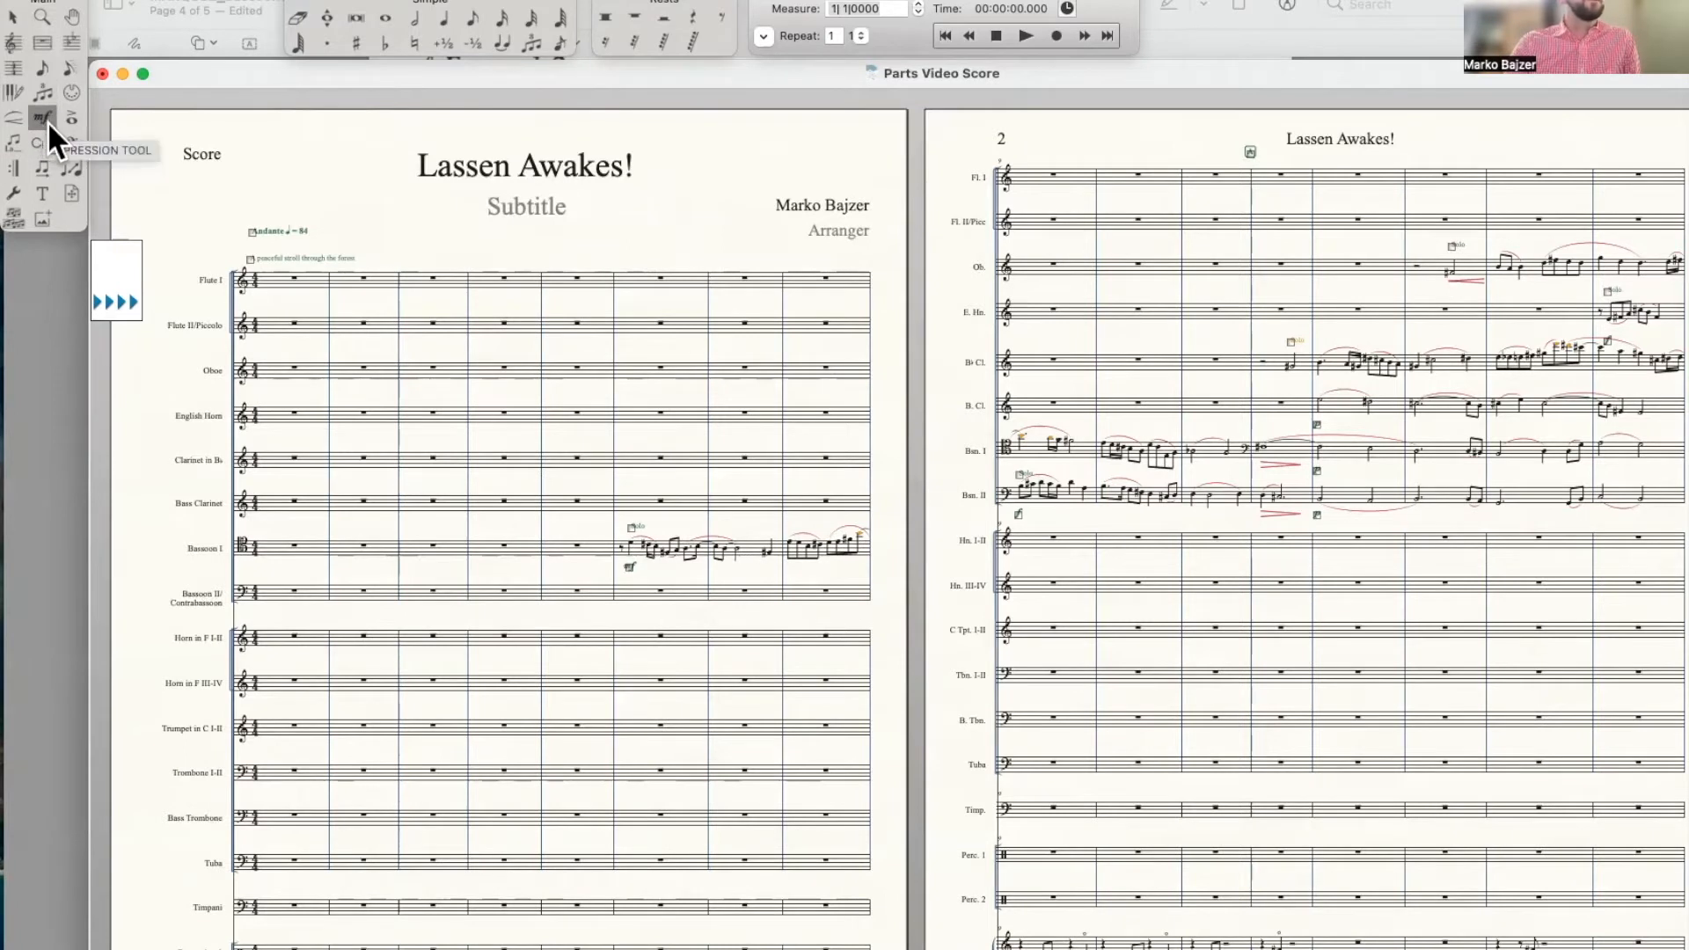
# Assign an auto-sequencing Measure Number rehearsal mark at measure 6 of the full score
pyautogui.doubleClick(621, 267)
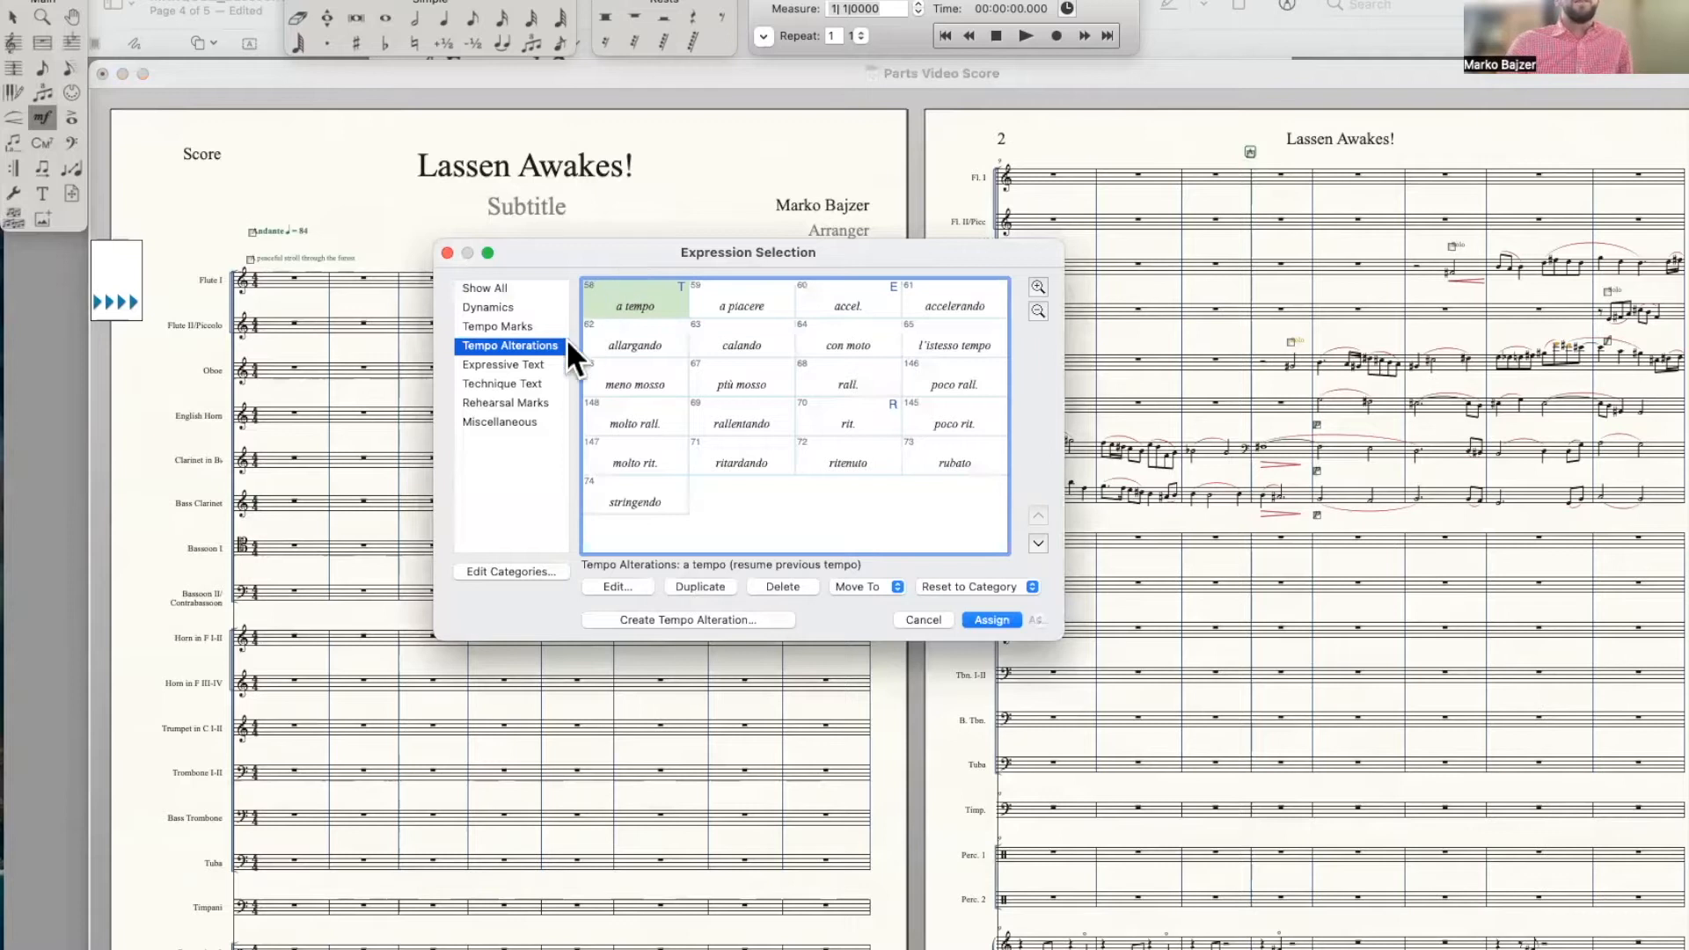
pyautogui.click(521, 405)
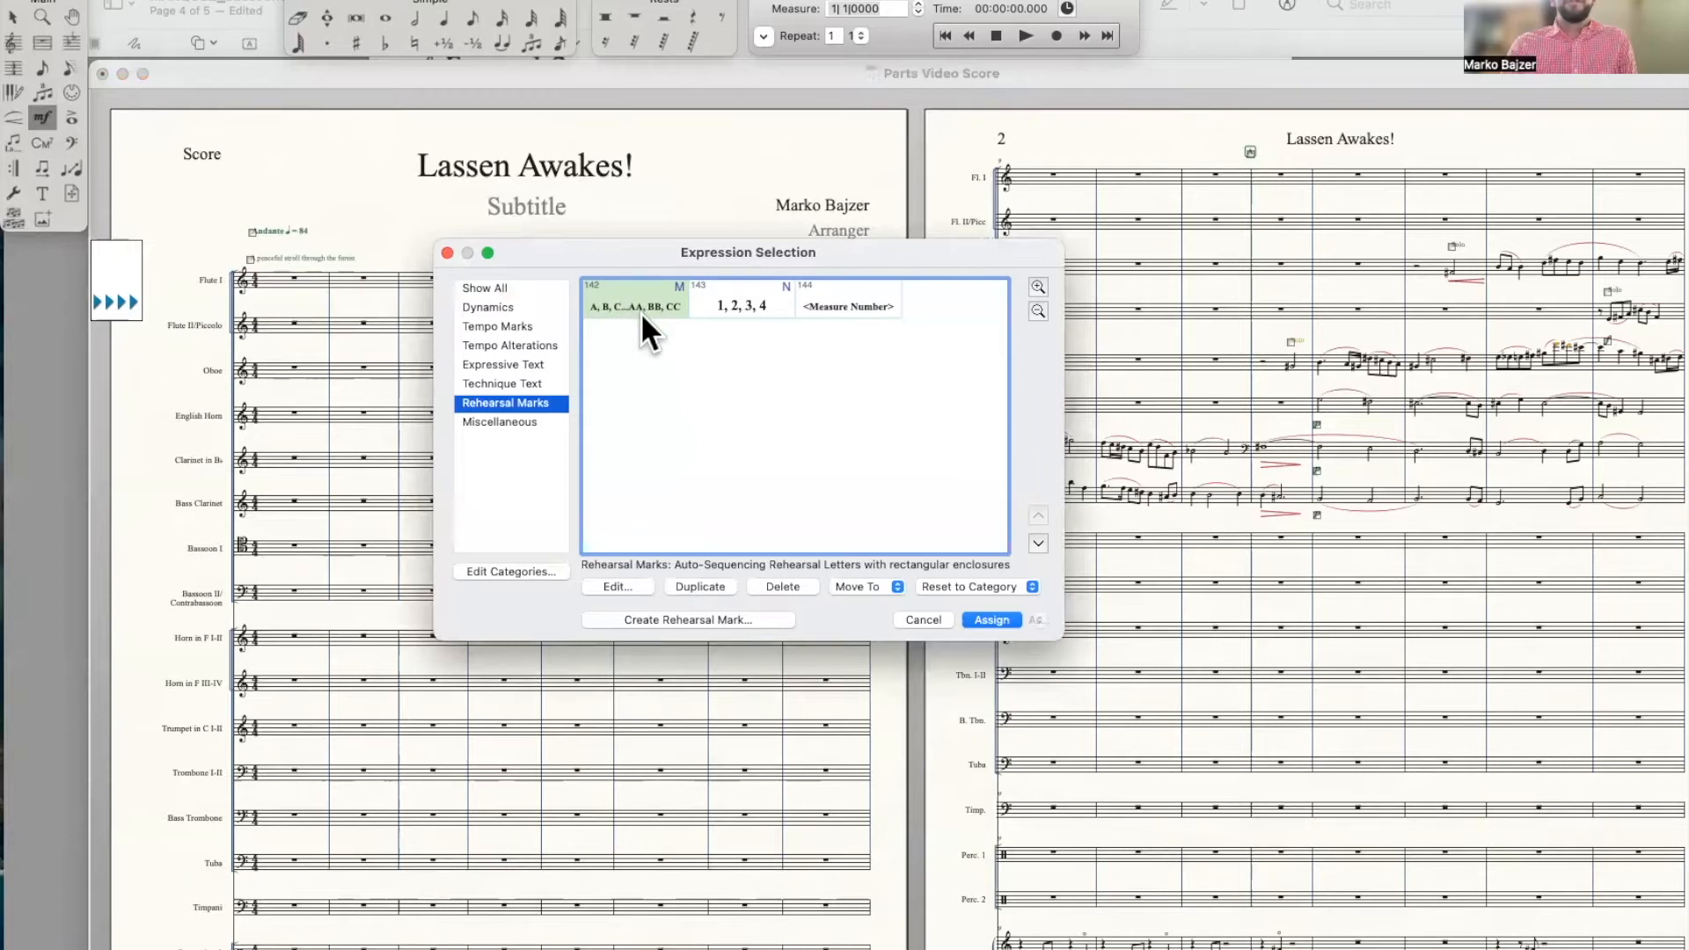
pyautogui.click(737, 321)
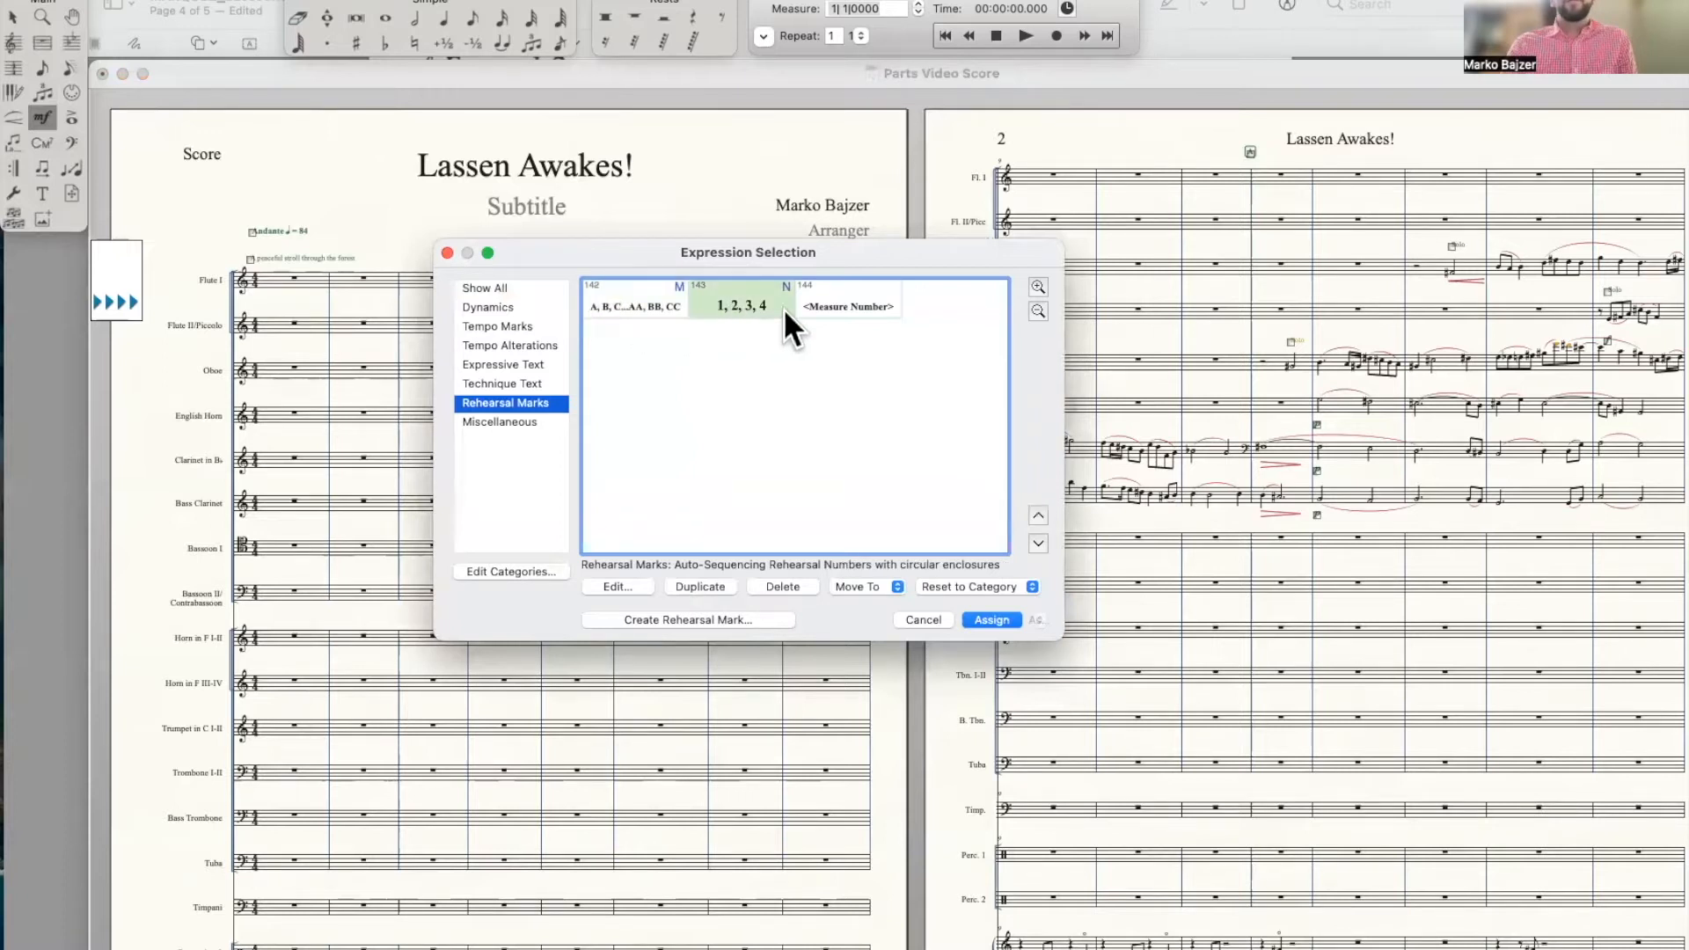
pyautogui.click(850, 310)
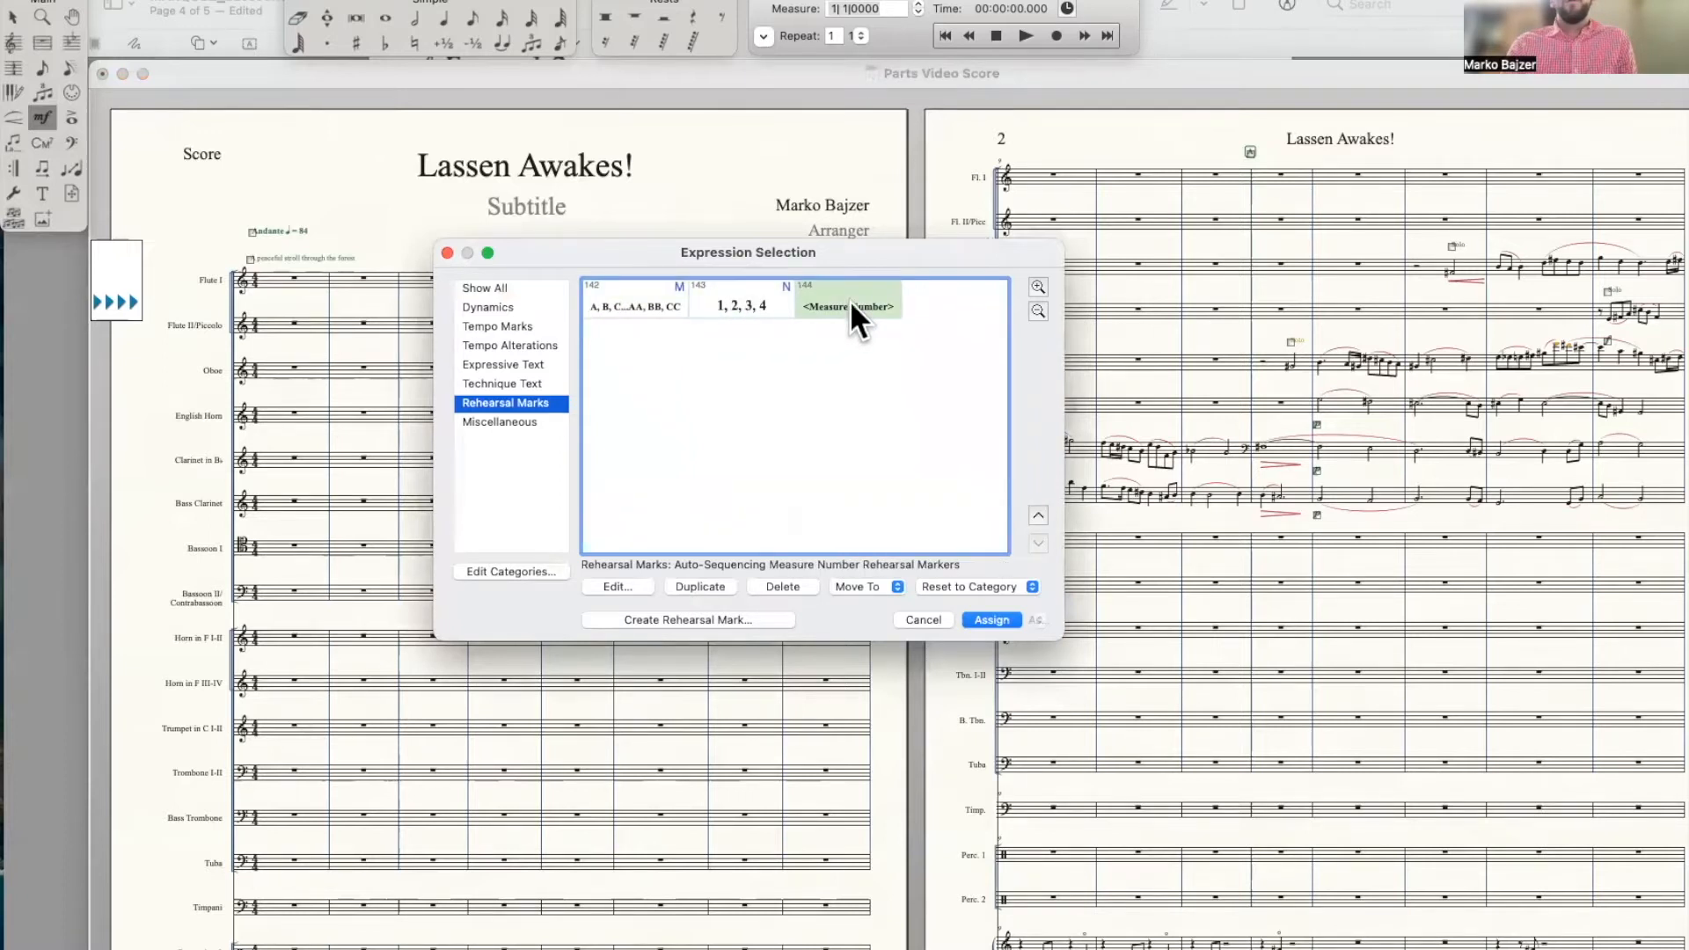
pyautogui.click(992, 619)
pyautogui.press('super+equal')
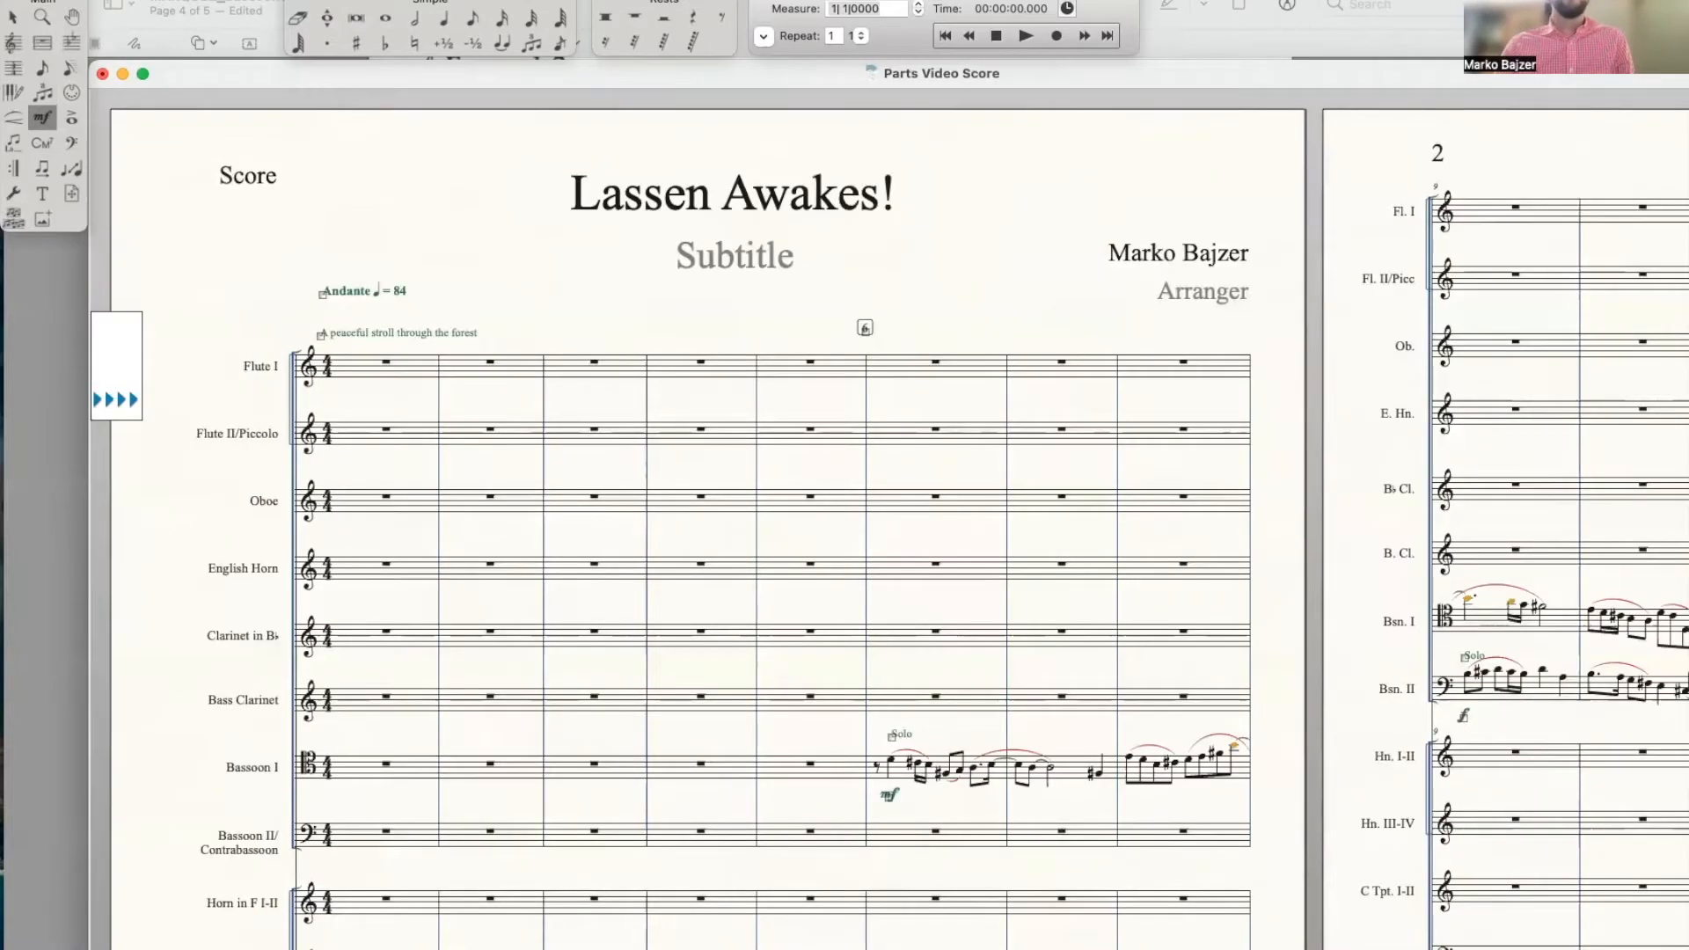
# Check the rehearsal marks in the Clarinet in Bb part and go back to the full score
pyautogui.click(334, 0)
pyautogui.moveTo(396, 11)
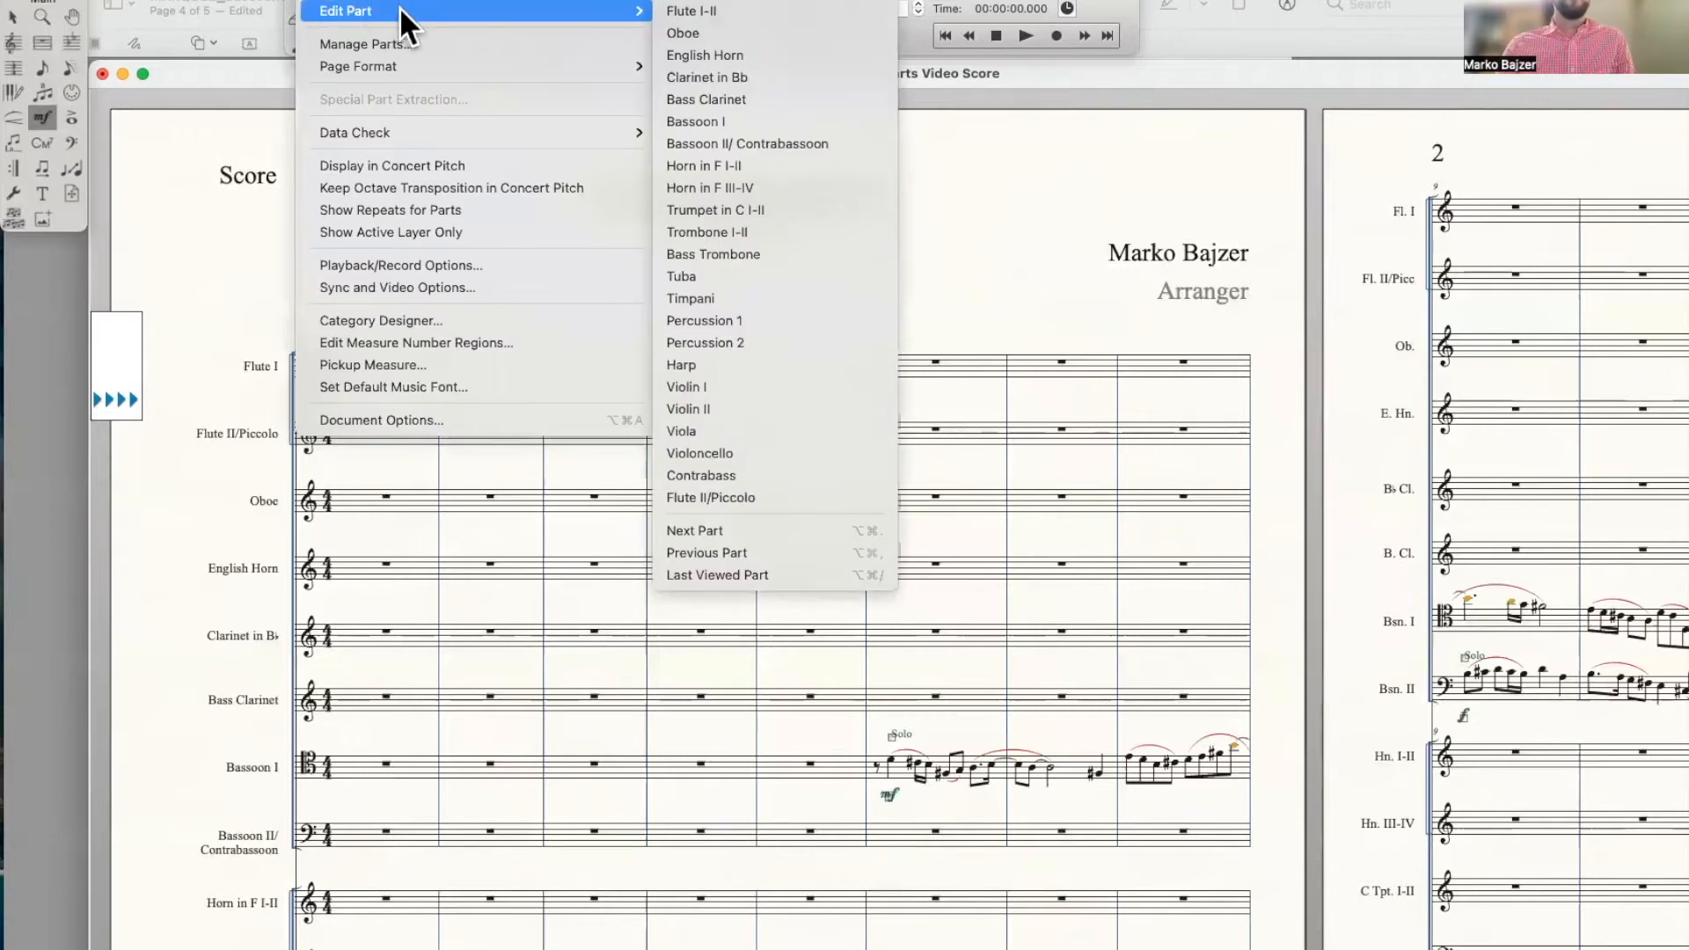
pyautogui.click(755, 77)
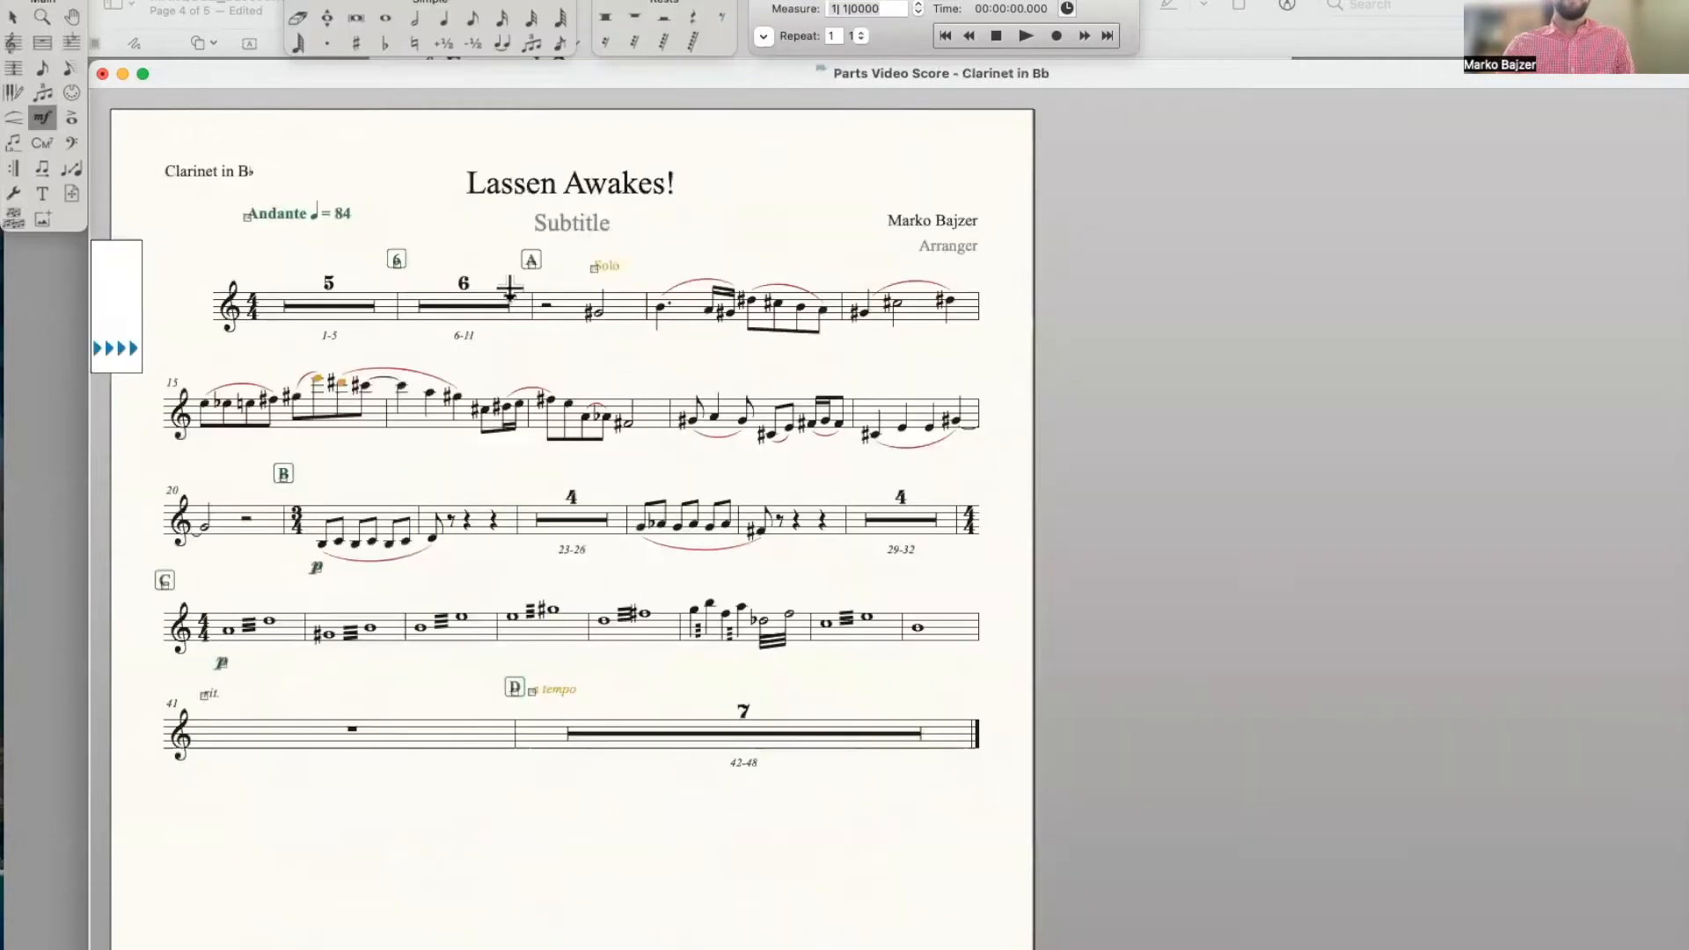
pyautogui.click(334, 0)
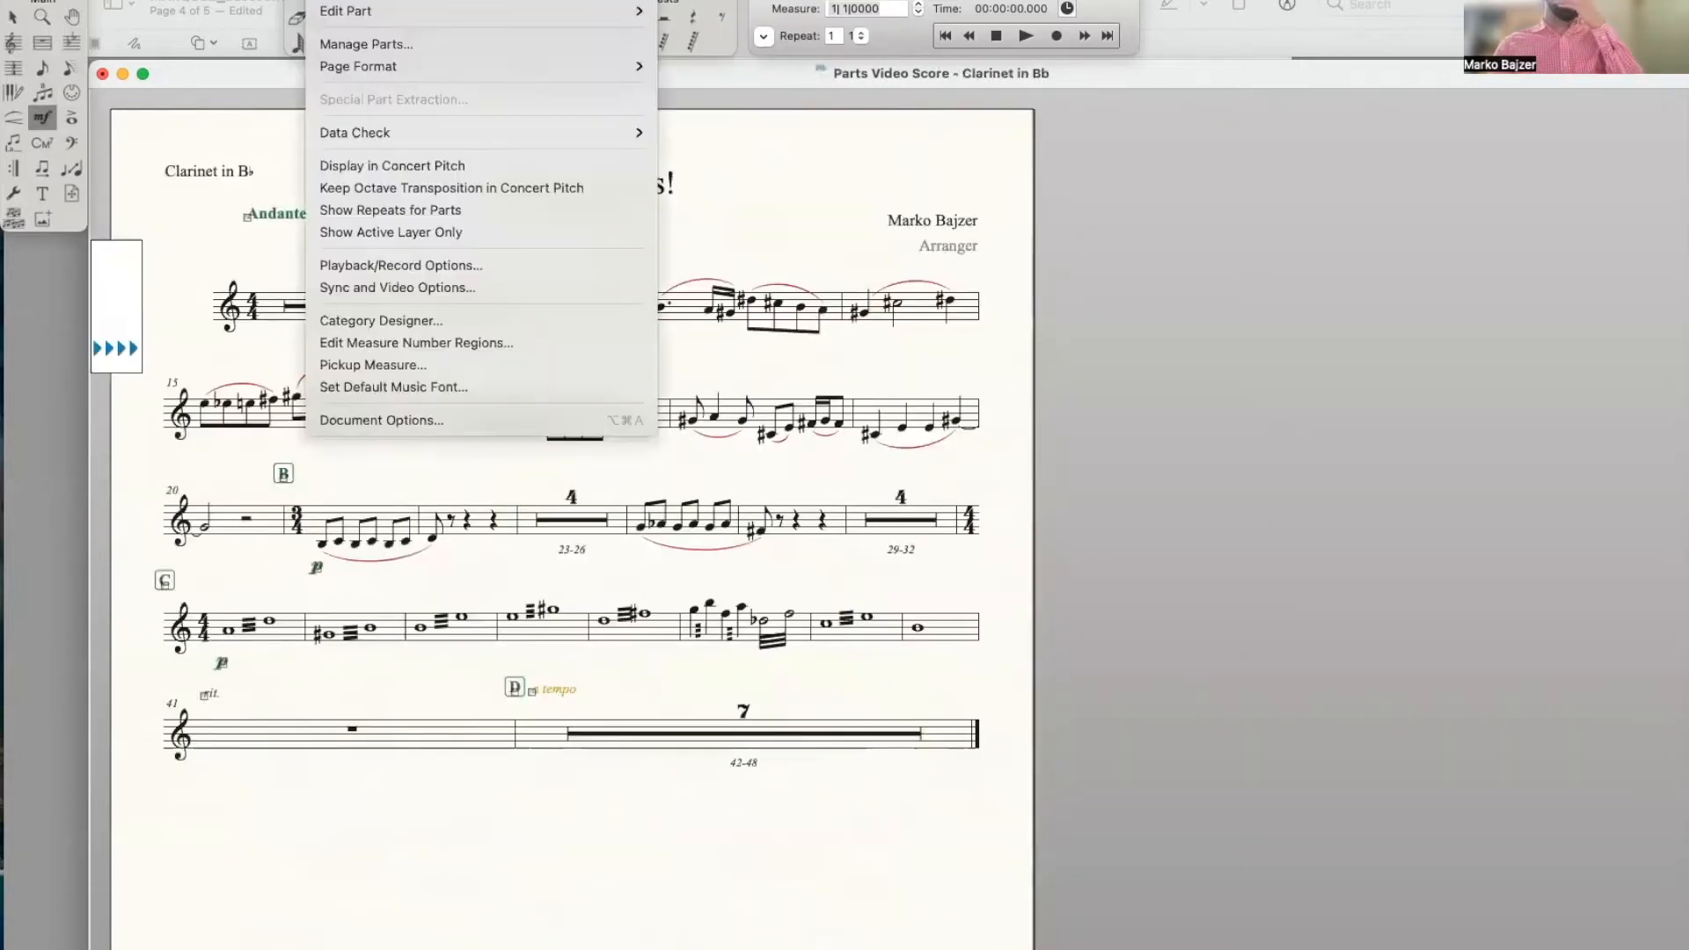
pyautogui.click(379, 0)
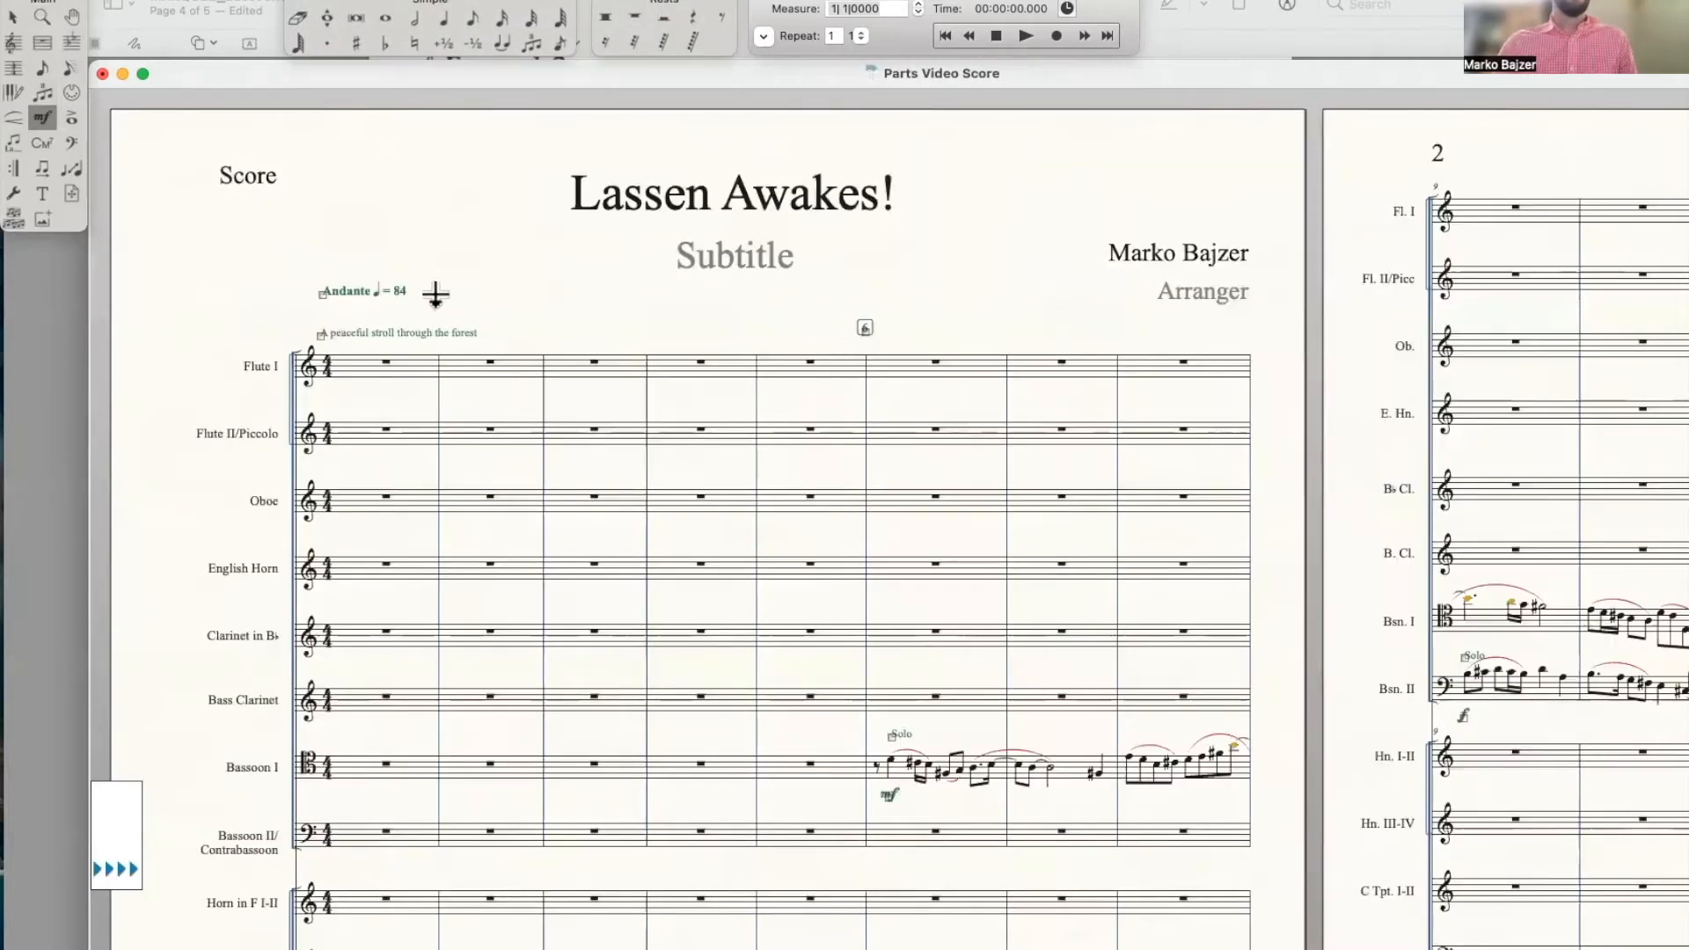
# Assign an auto-sequencing rehearsal number (1, 2, 3, 4) with circular enclosure at measure 6
pyautogui.doubleClick(904, 366)
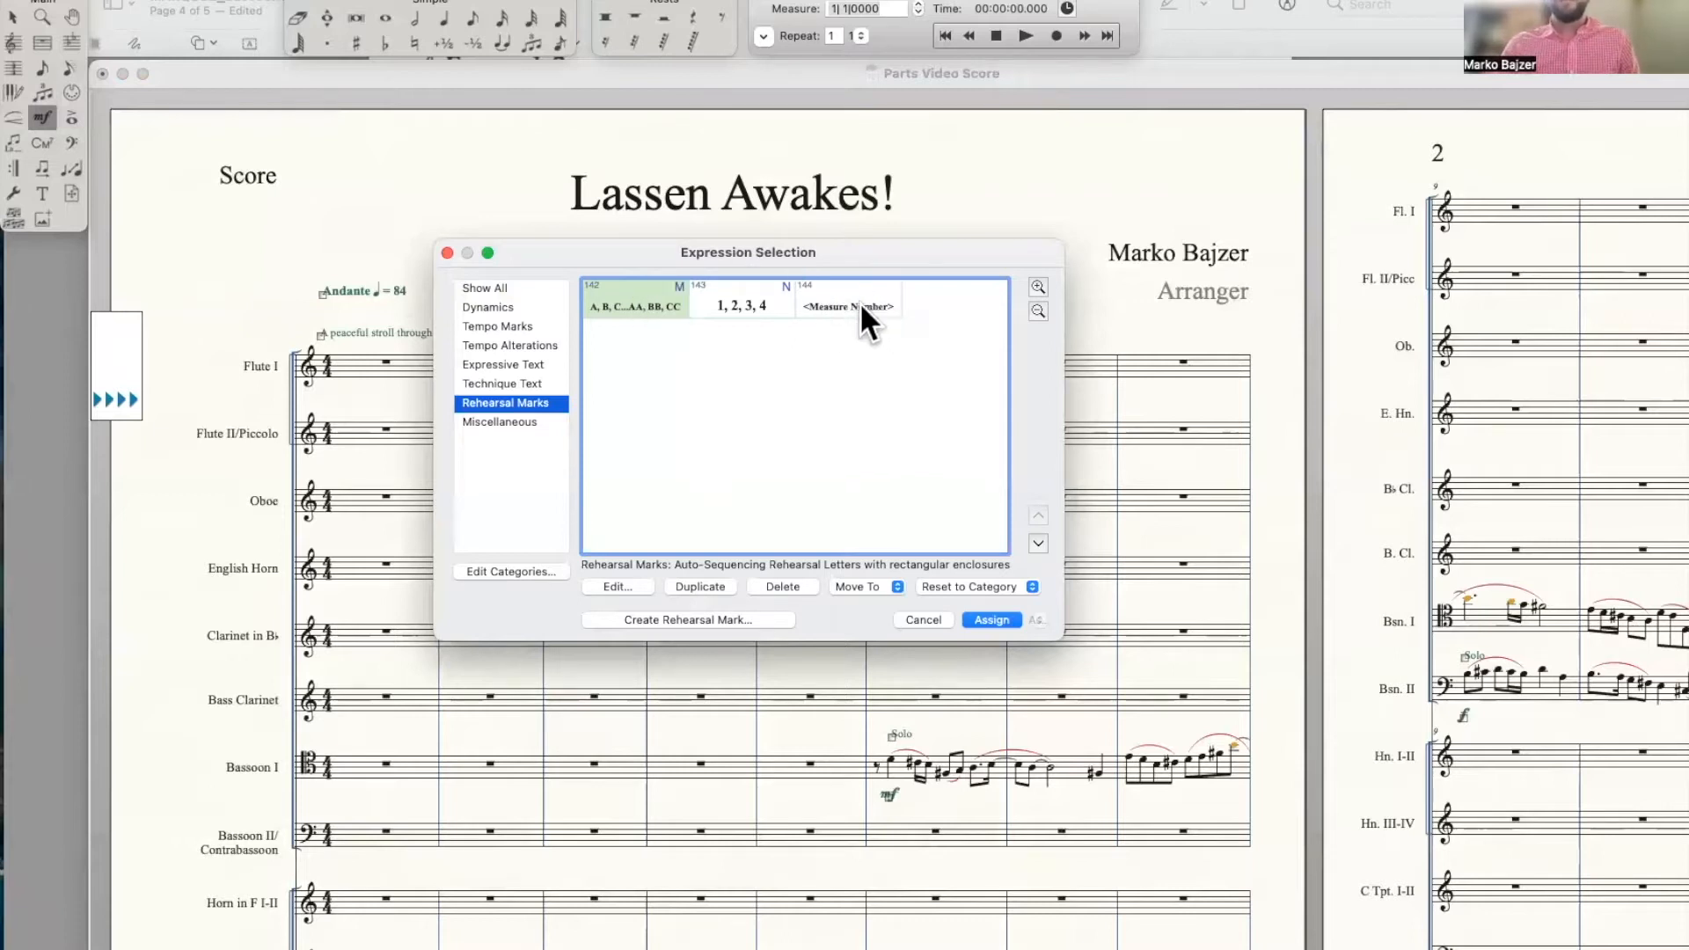
pyautogui.click(739, 302)
pyautogui.click(986, 620)
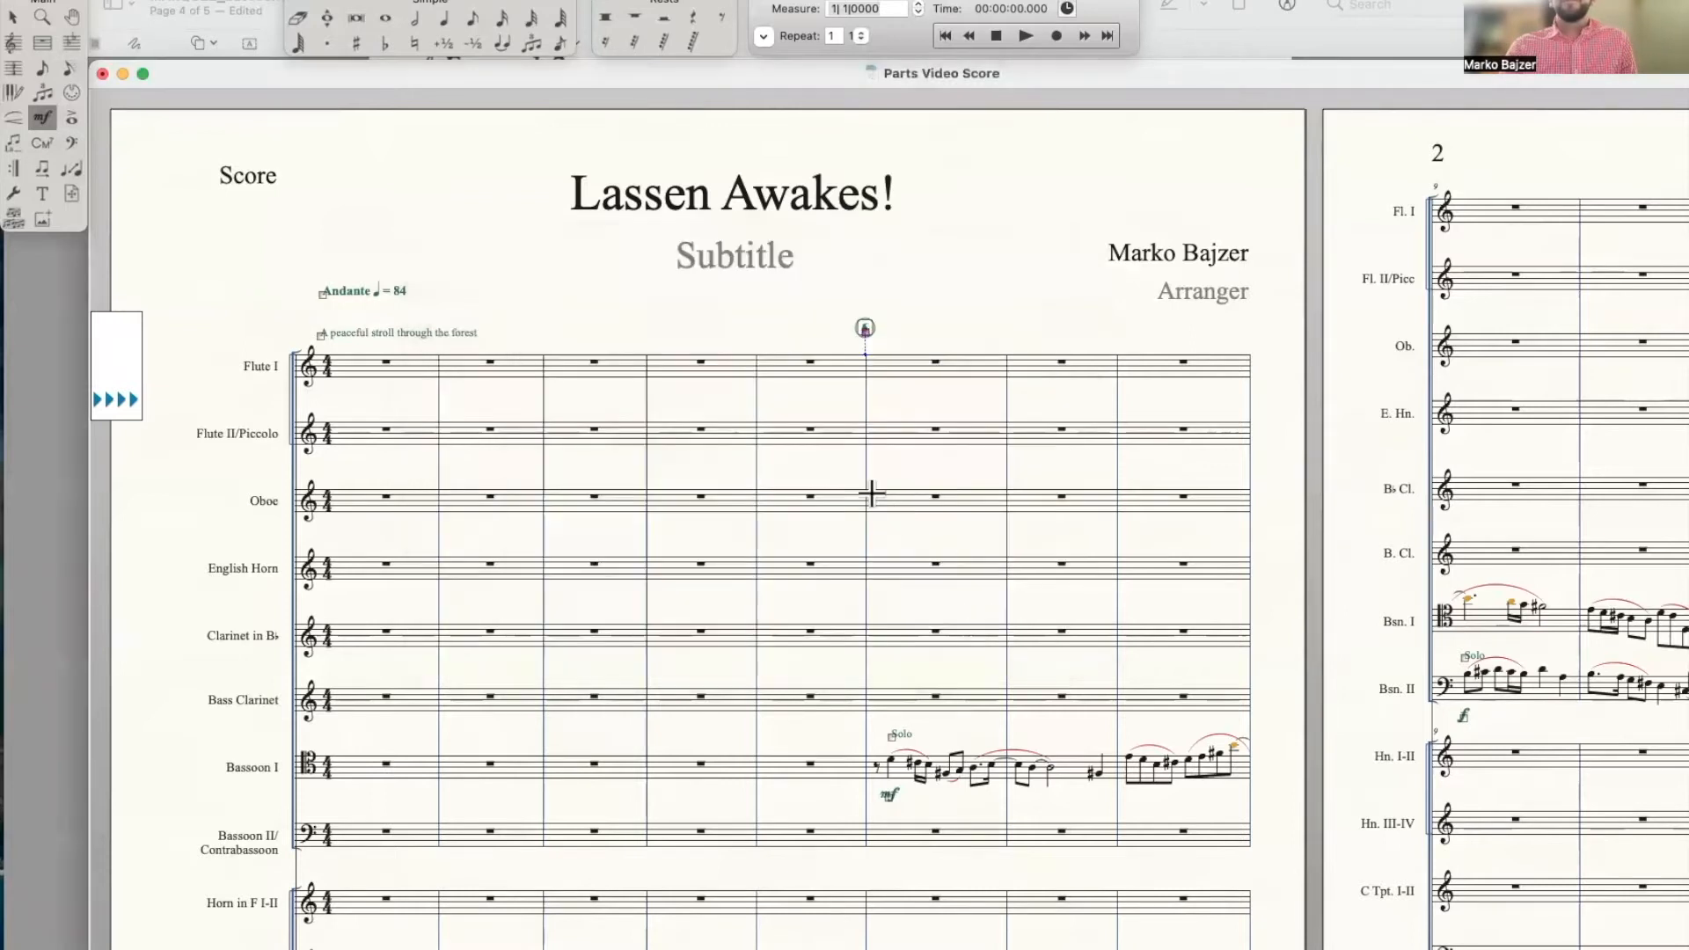
# Delete the rehearsal mark at measure 6 in the full score
pyautogui.moveTo(864, 330)
pyautogui.mouseDown()
pyautogui.moveTo(900, 330)
pyautogui.moveTo(867, 330)
pyautogui.mouseUp()
pyautogui.click(865, 329)
pyautogui.press('Delete')
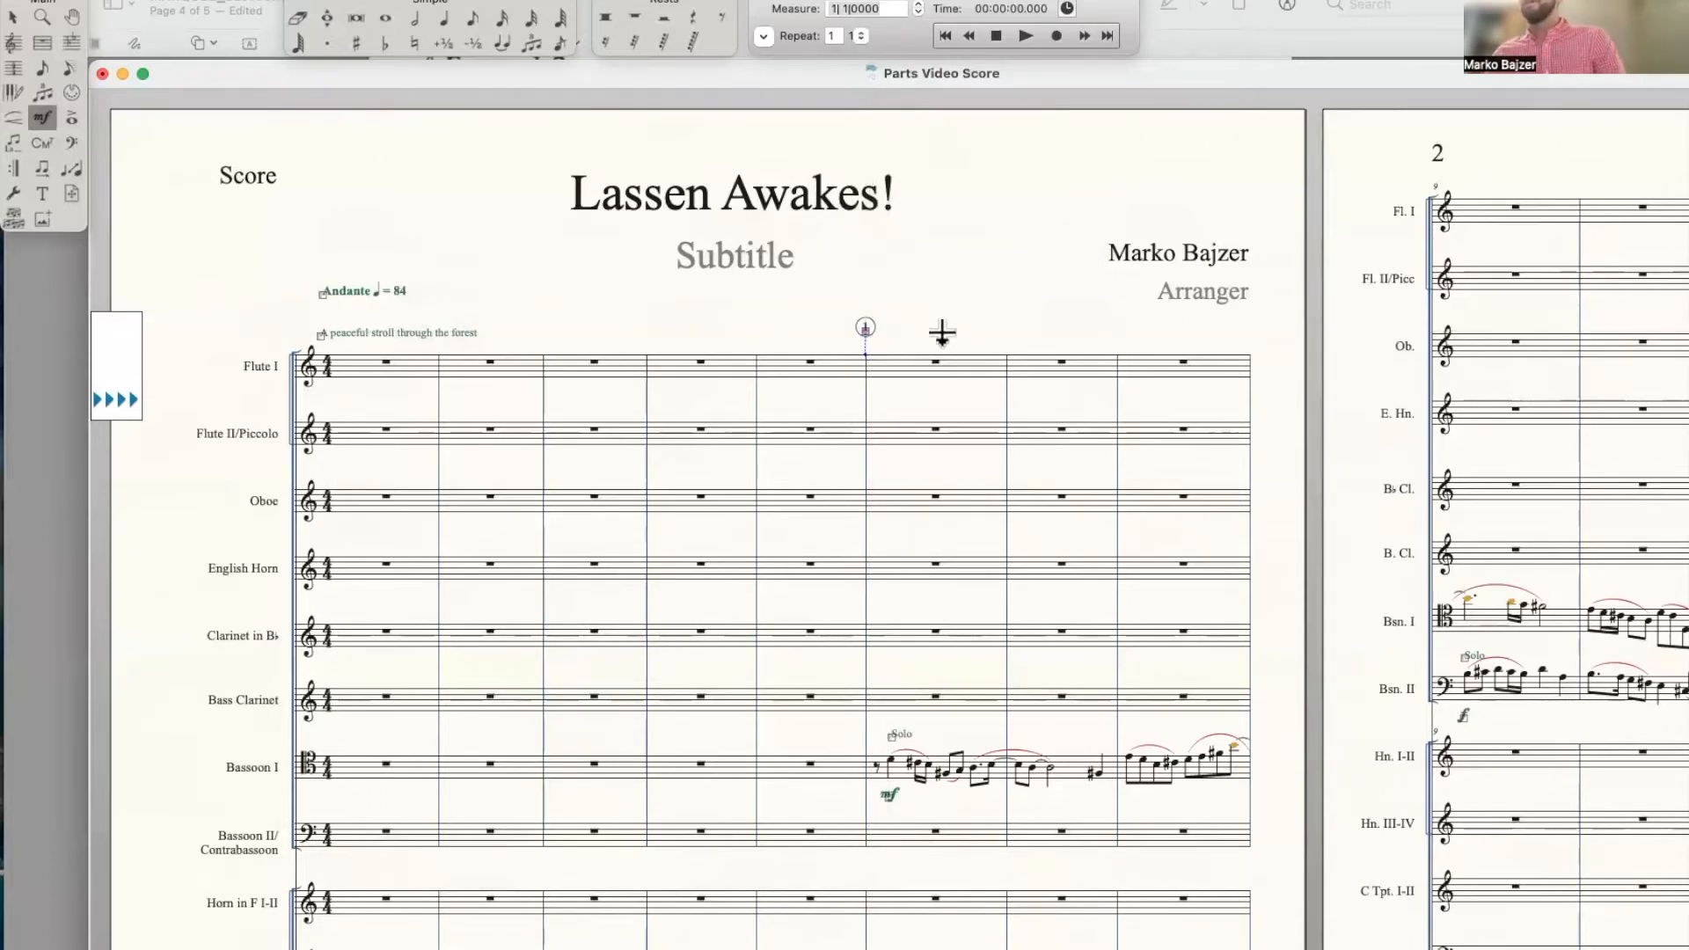
pyautogui.doubleClick(871, 361)
pyautogui.click(753, 307)
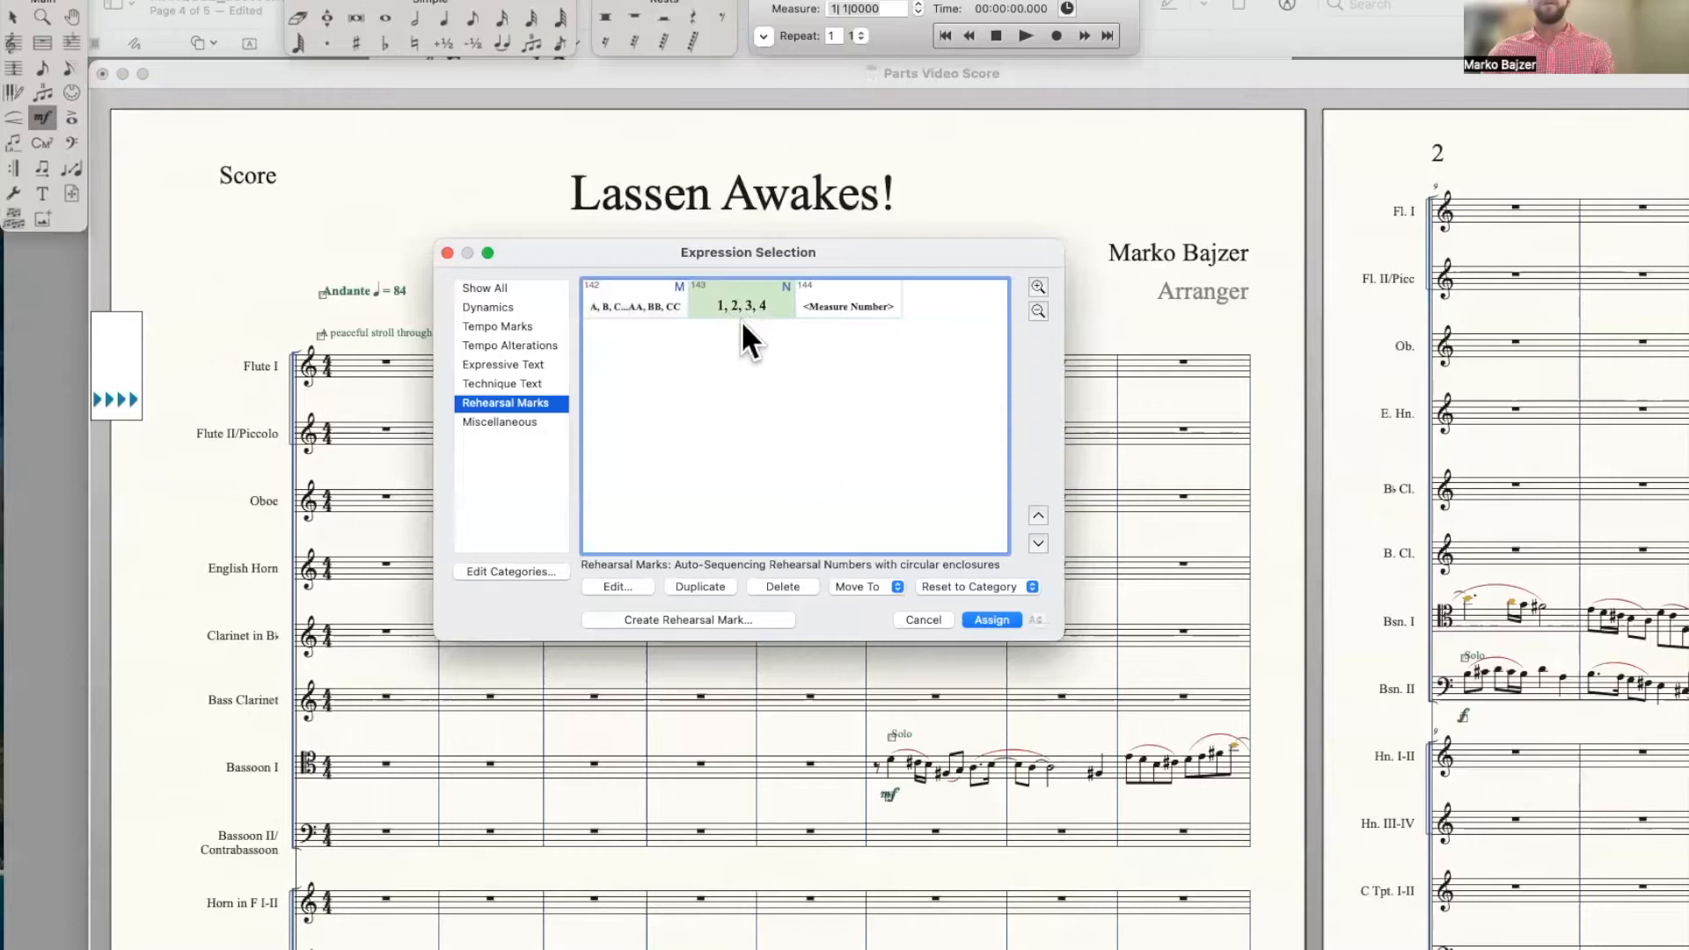
pyautogui.click(840, 297)
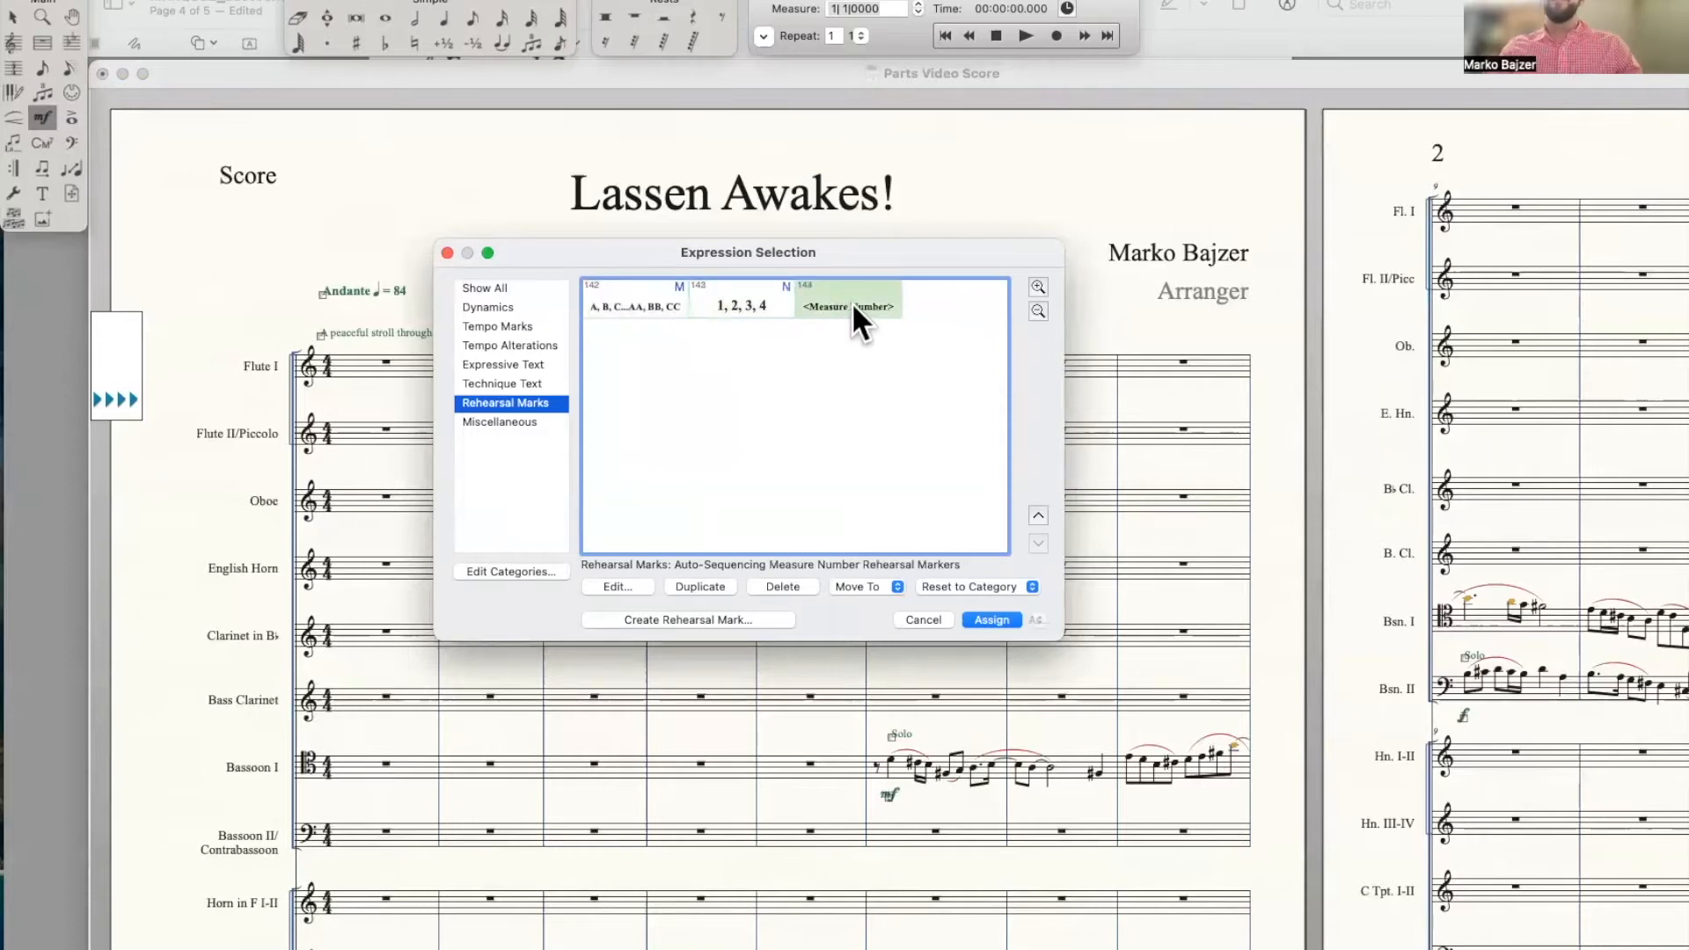
pyautogui.click(921, 619)
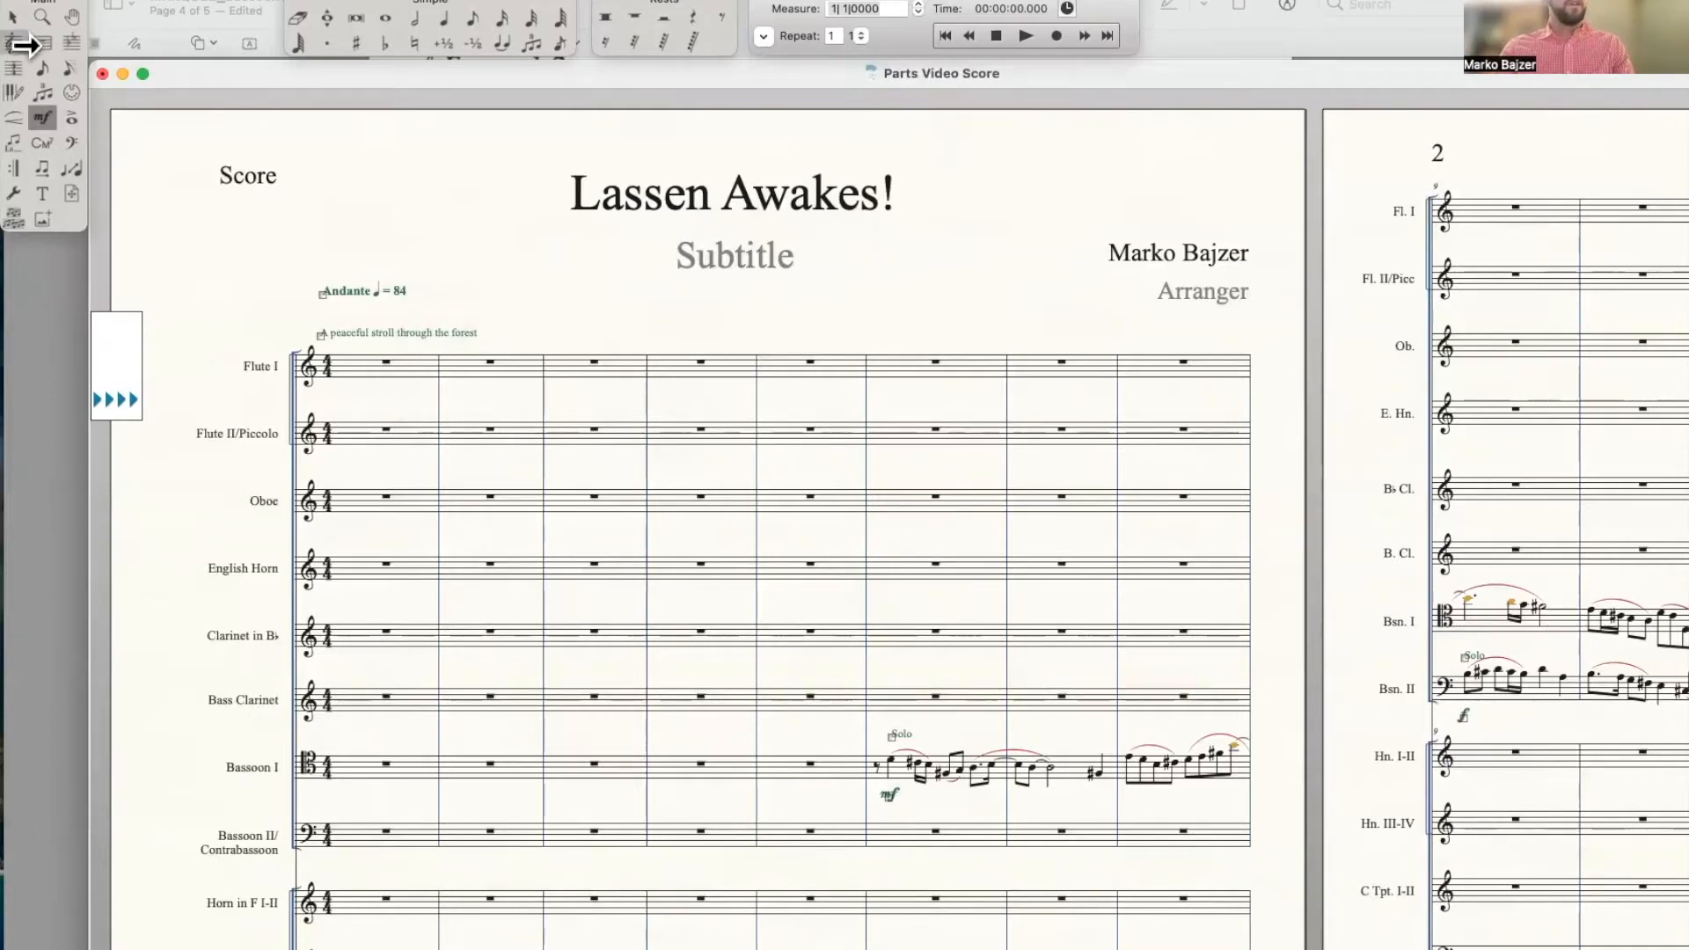
# Assign an auto-sequencing Measure Number rehearsal mark at measure 6 of the full score
pyautogui.doubleClick(508, 165)
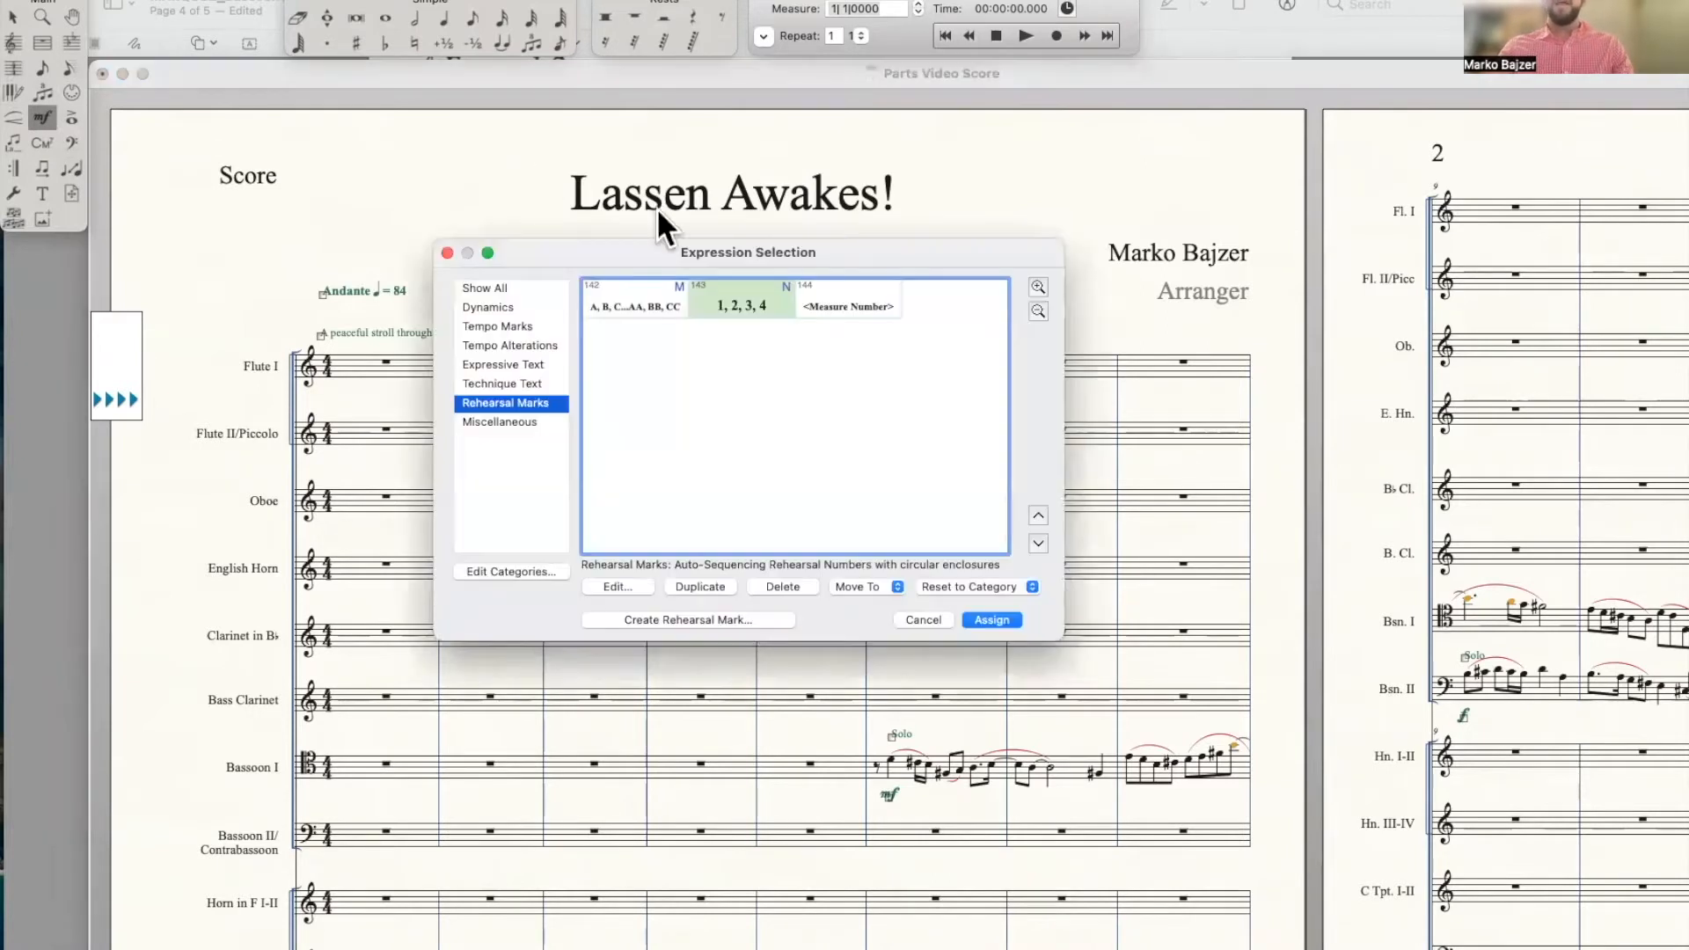
pyautogui.click(865, 300)
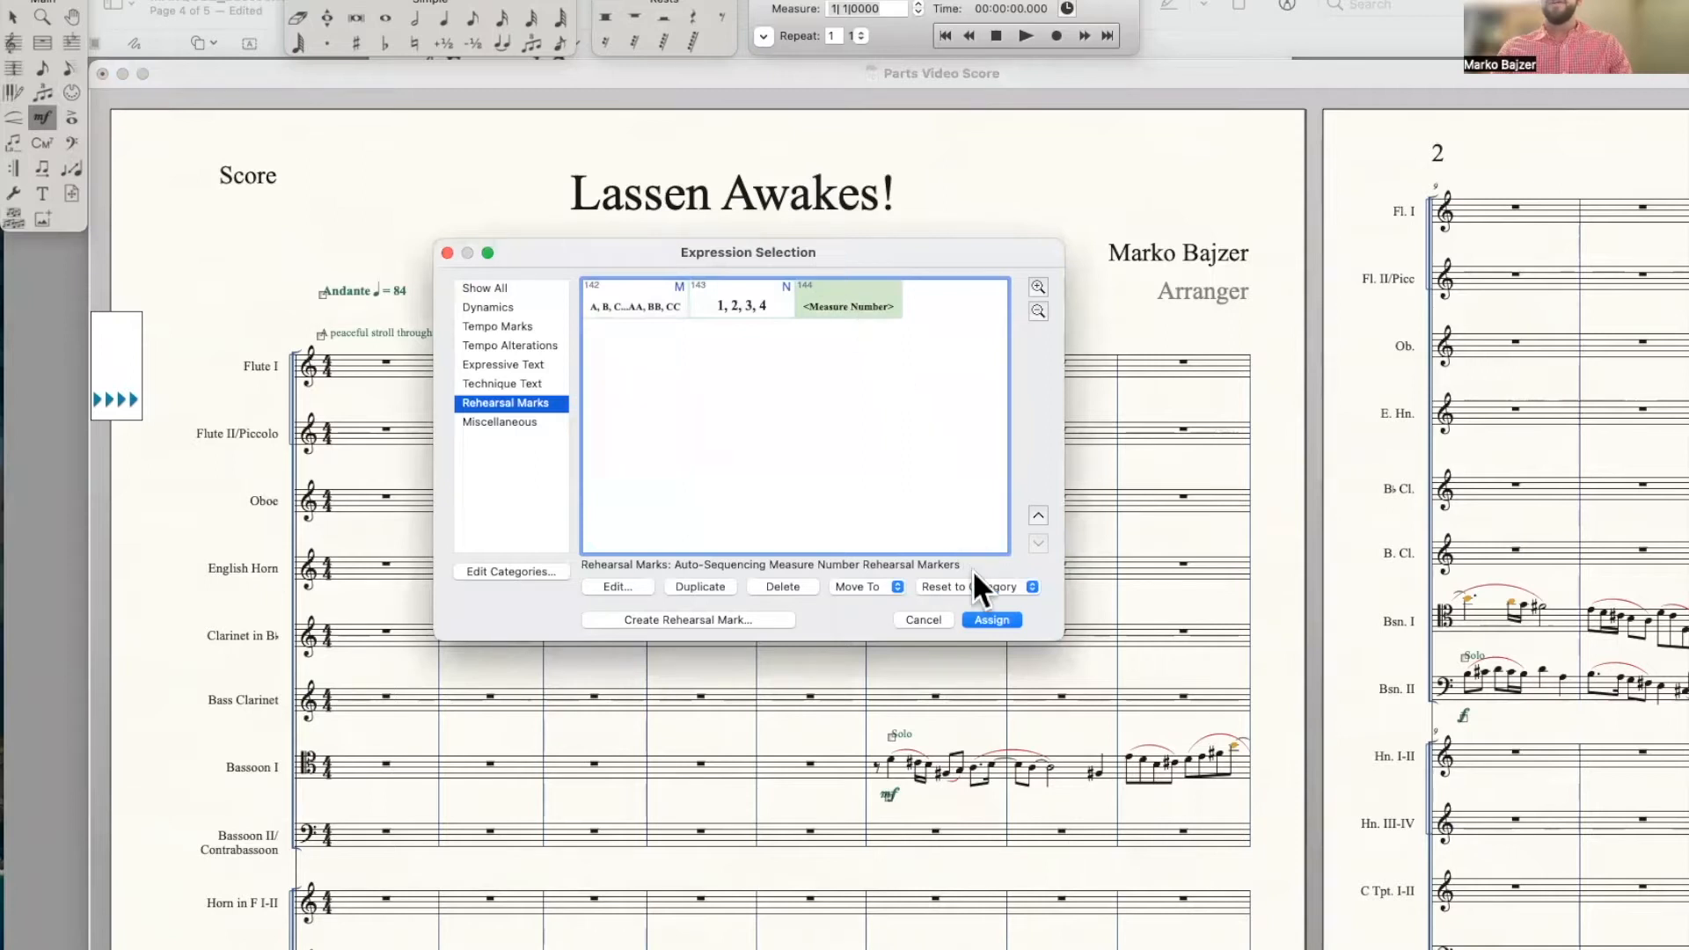
pyautogui.click(988, 620)
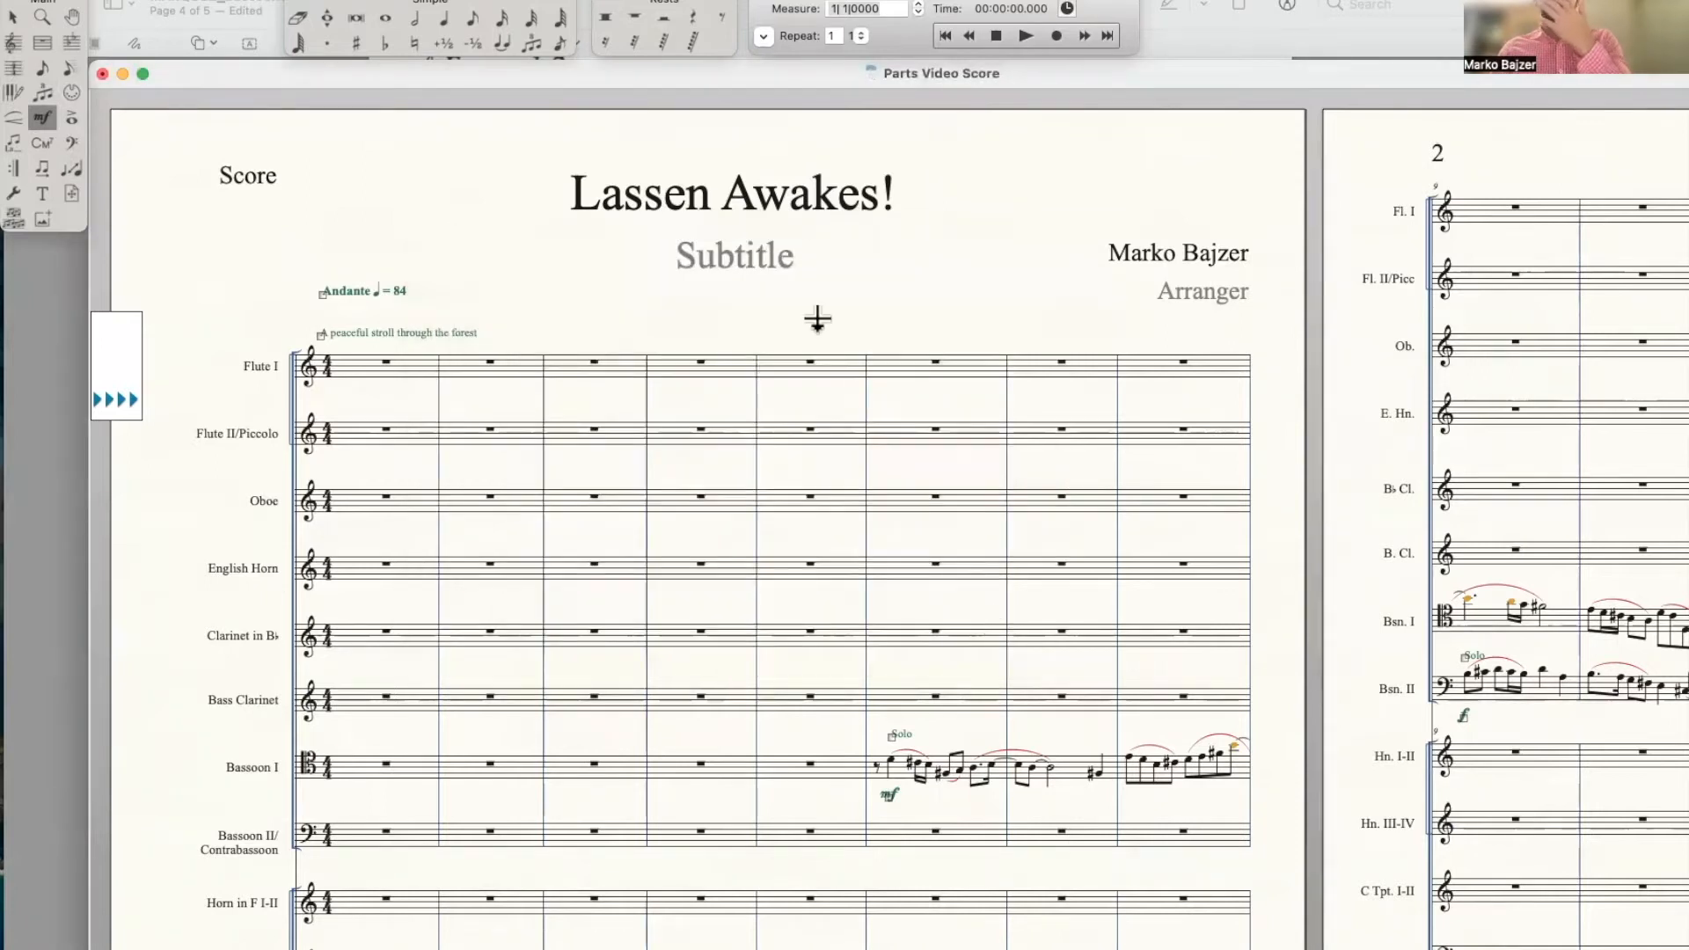
pyautogui.click(877, 340)
# Add Measure Number rehearsal marks at measures 12 and 18 of the full score
pyautogui.hscroll(10, 920, 345)
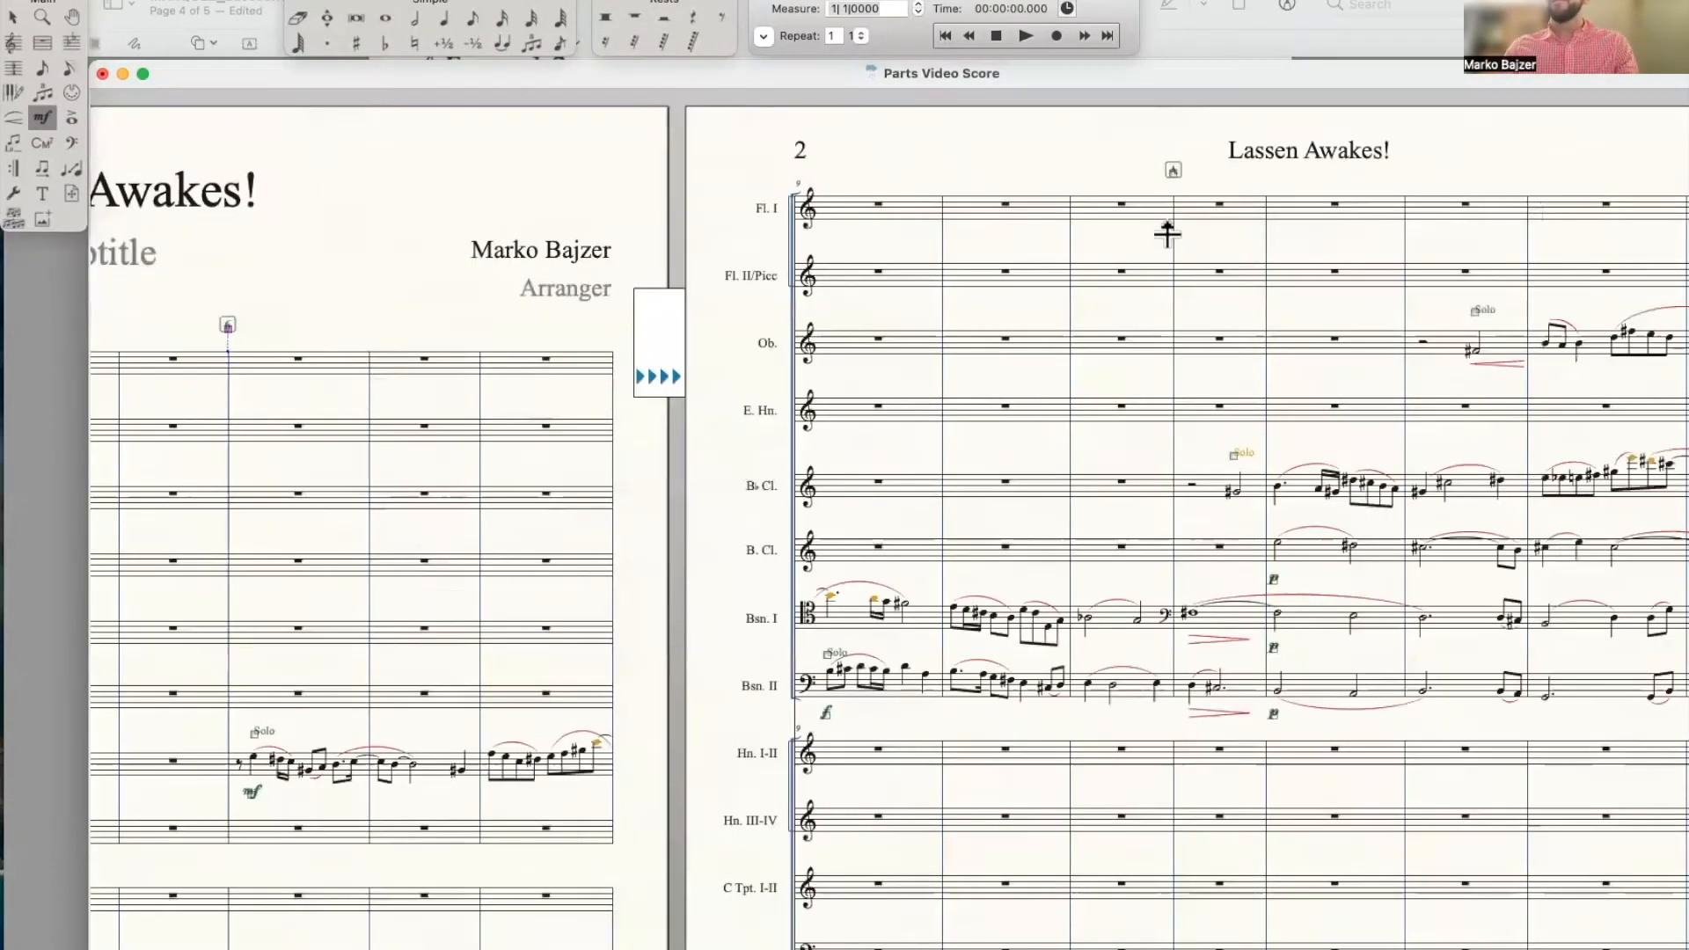
pyautogui.click(1182, 178)
pyautogui.moveTo(1174, 175); pyautogui.dragTo(1174, 153)
pyautogui.hscroll(2, 1173, 167)
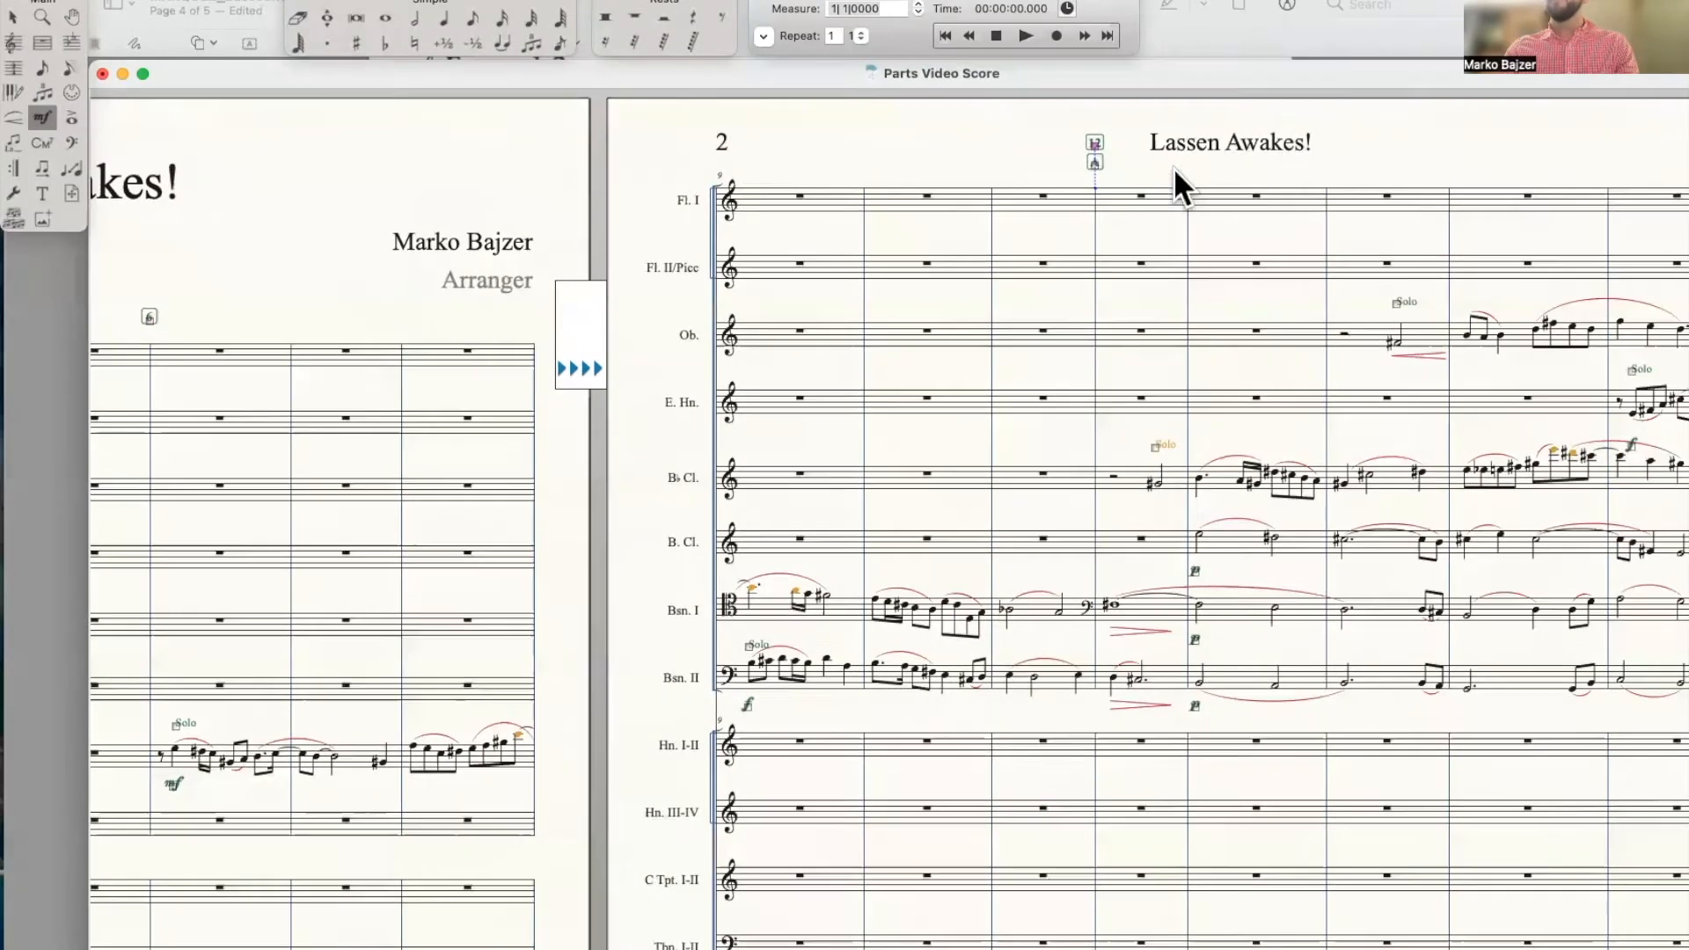
pyautogui.hscroll(15, 1174, 167)
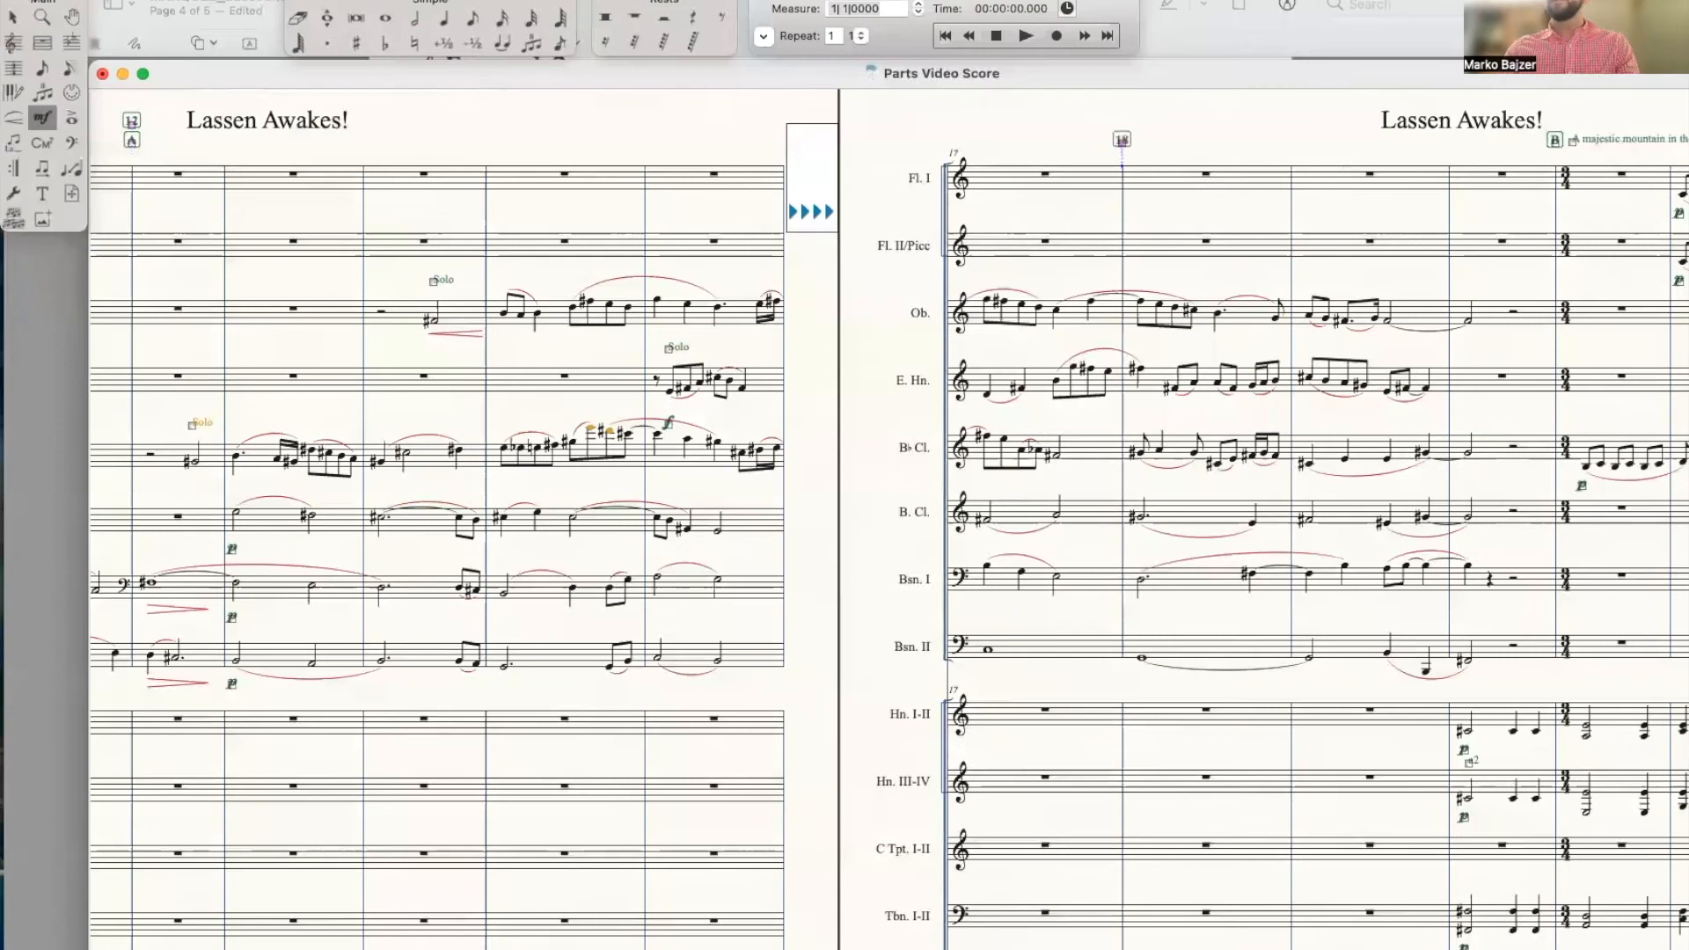
# Delete the lettered rehearsal mark at measure 12 and lower the measure number mark into its place above the Flute I staff
pyautogui.hscroll(-11, 879, 208)
pyautogui.click(860, 169)
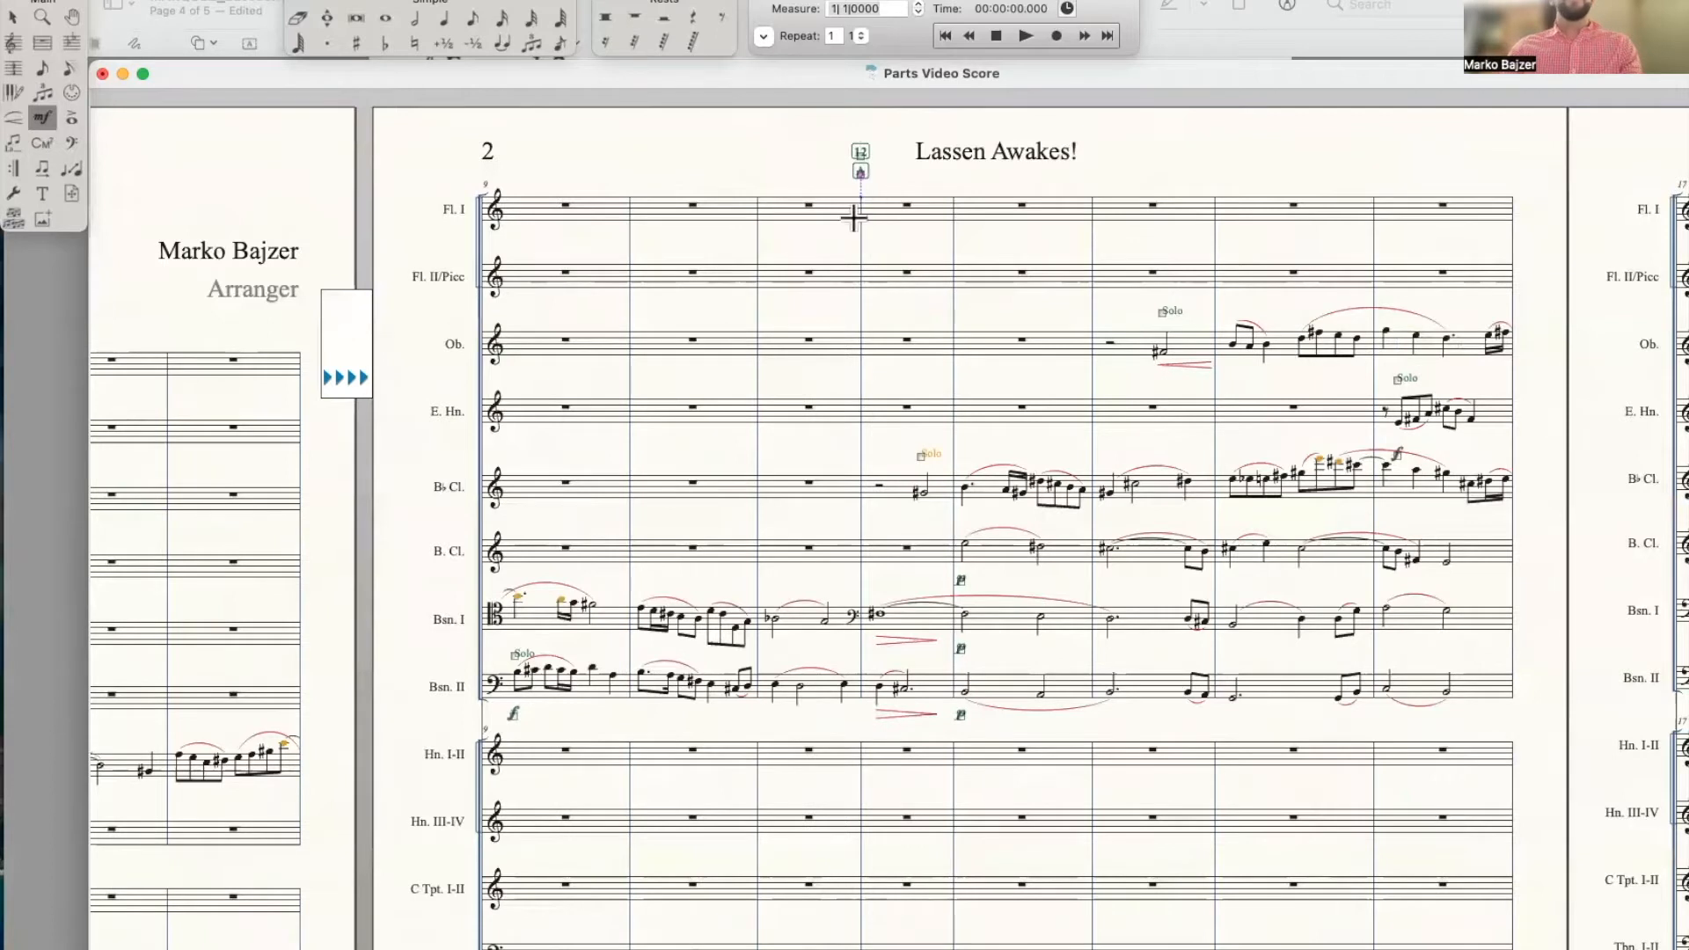
pyautogui.hscroll(-8, 859, 208)
pyautogui.hscroll(4, 968, 211)
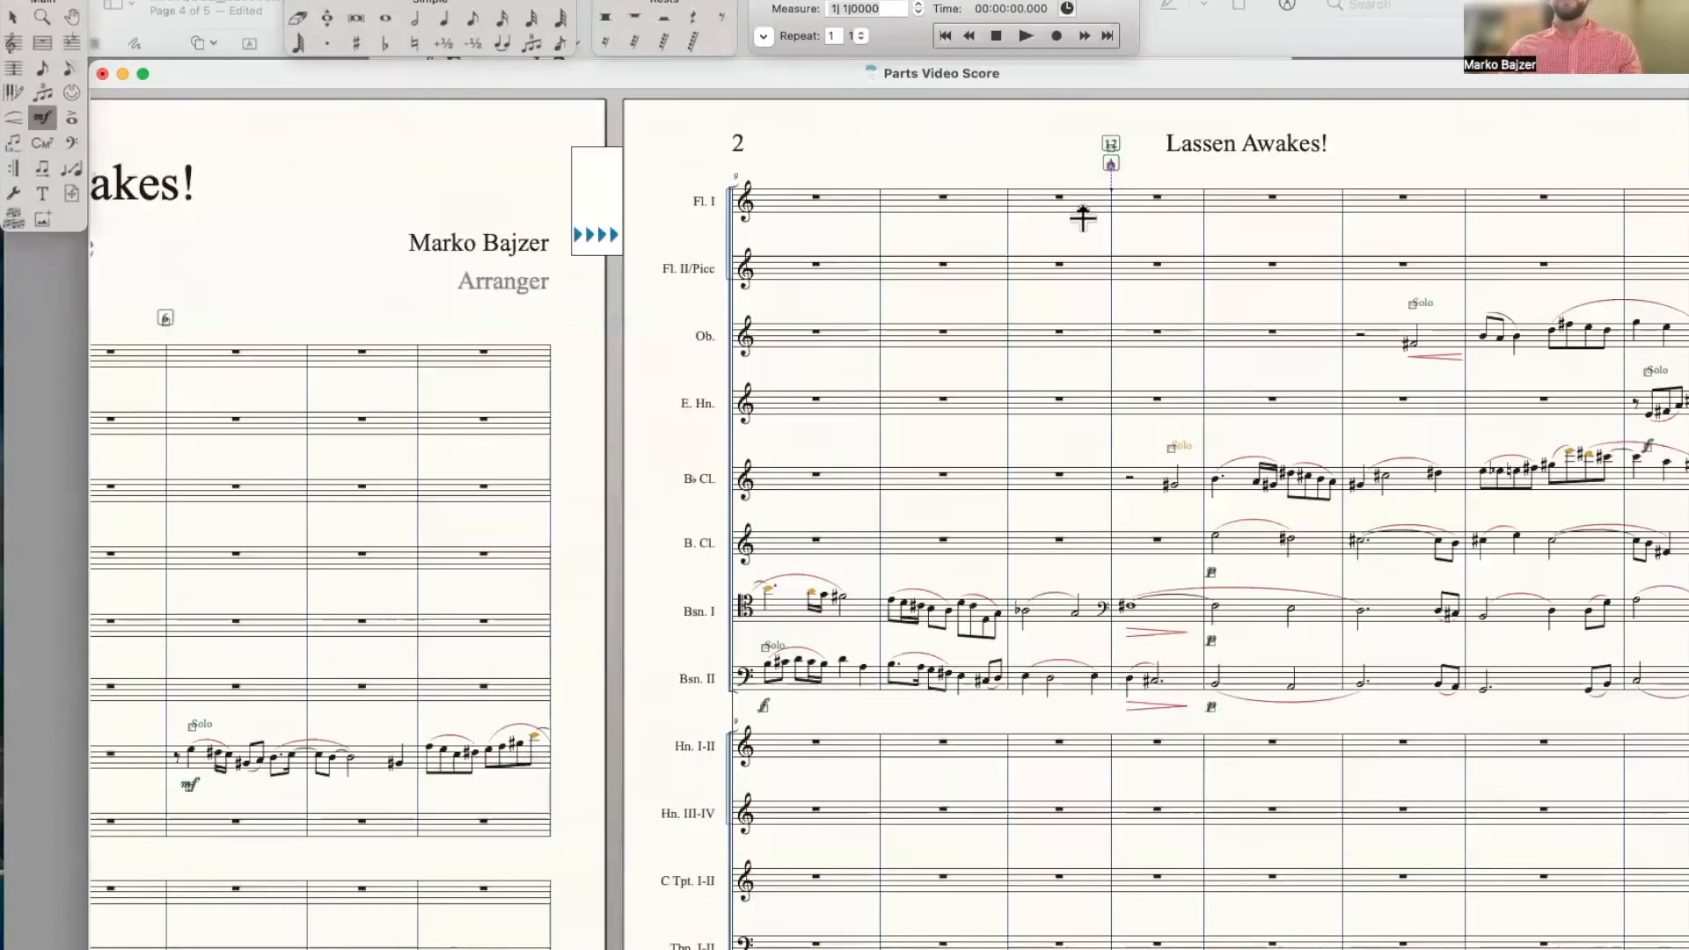
pyautogui.hscroll(2, 1067, 217)
pyautogui.moveTo(1053, 145); pyautogui.dragTo(1052, 169)
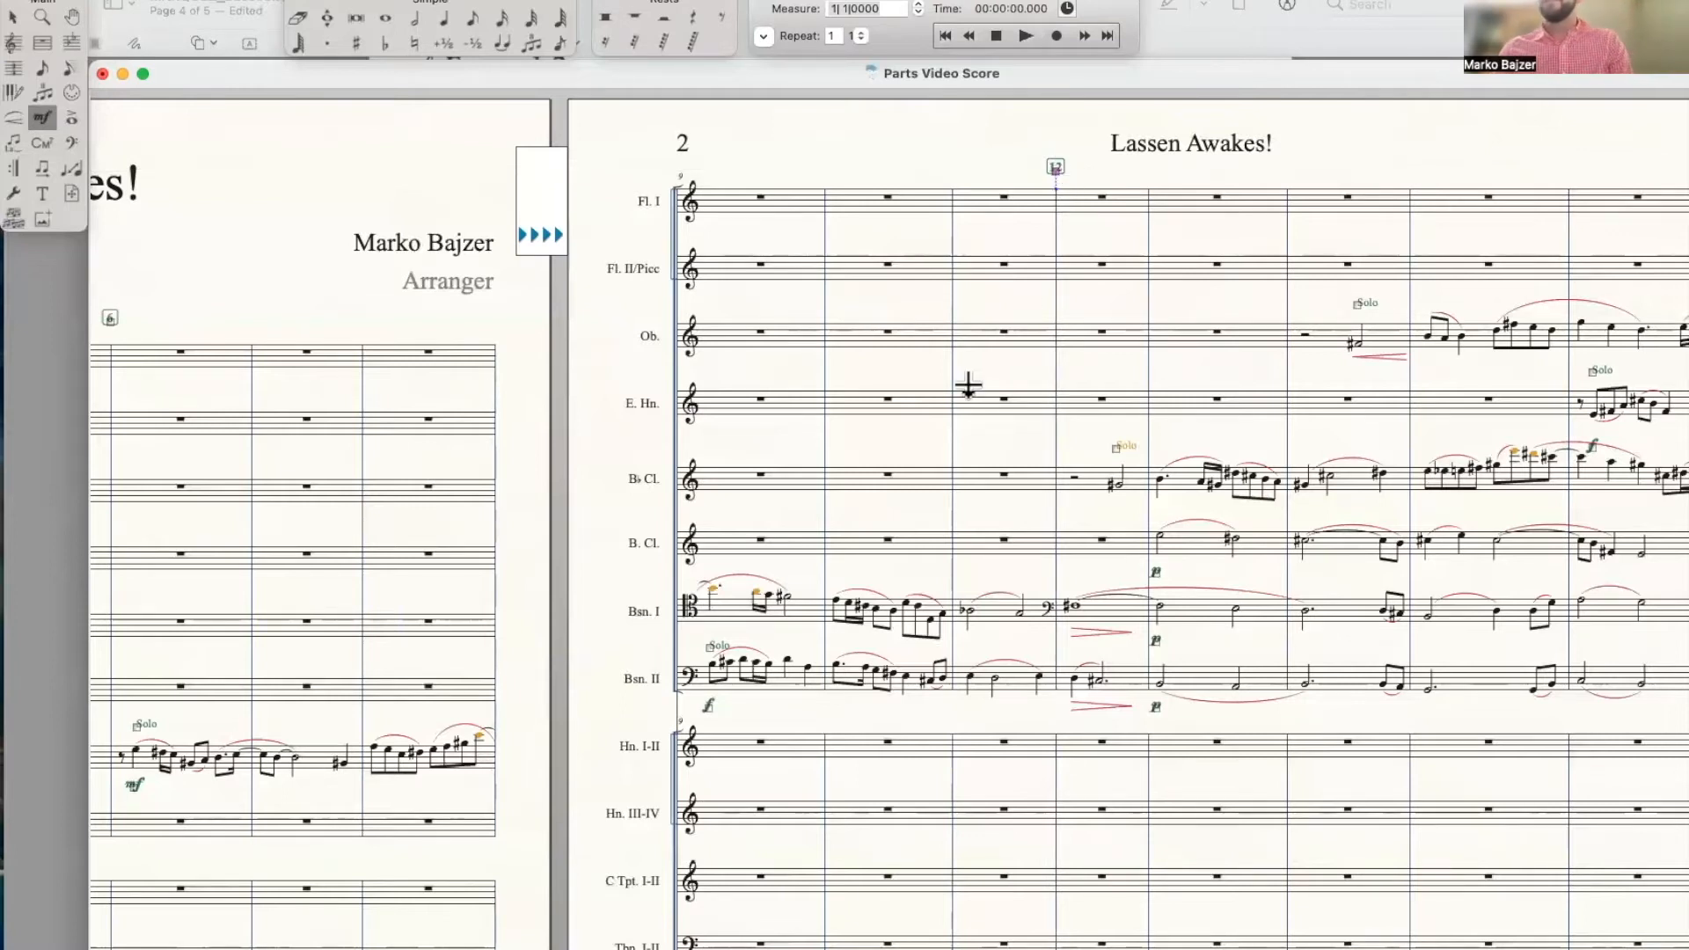
pyautogui.hscroll(-10, 966, 382)
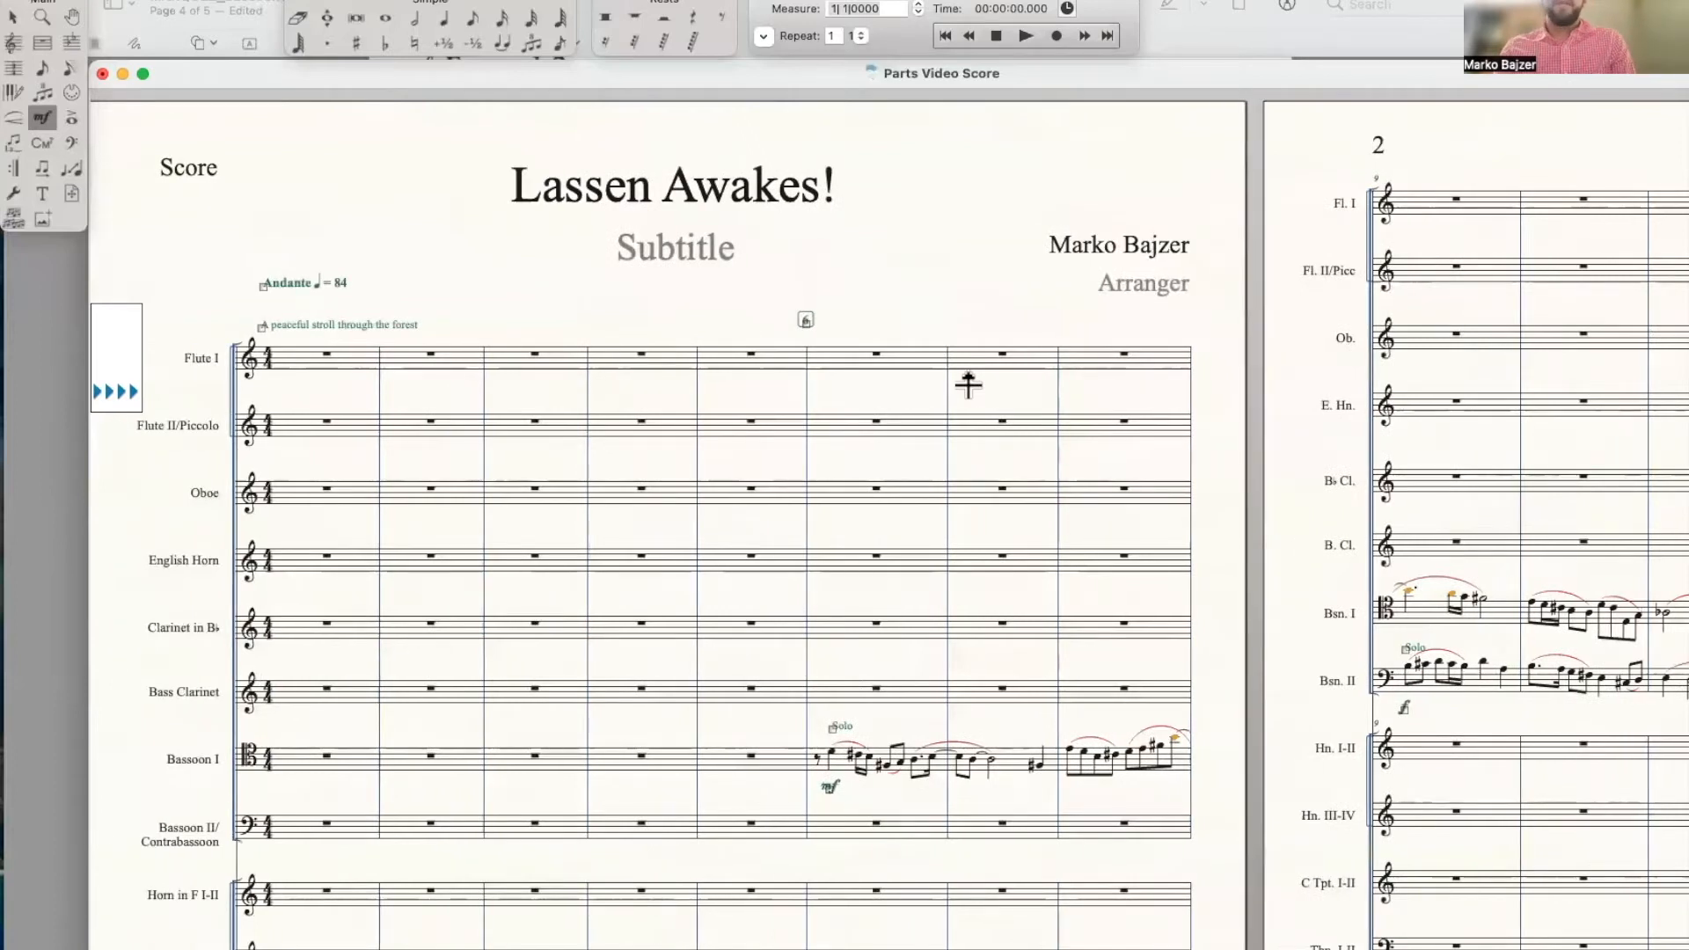
pyautogui.hscroll(8, 967, 385)
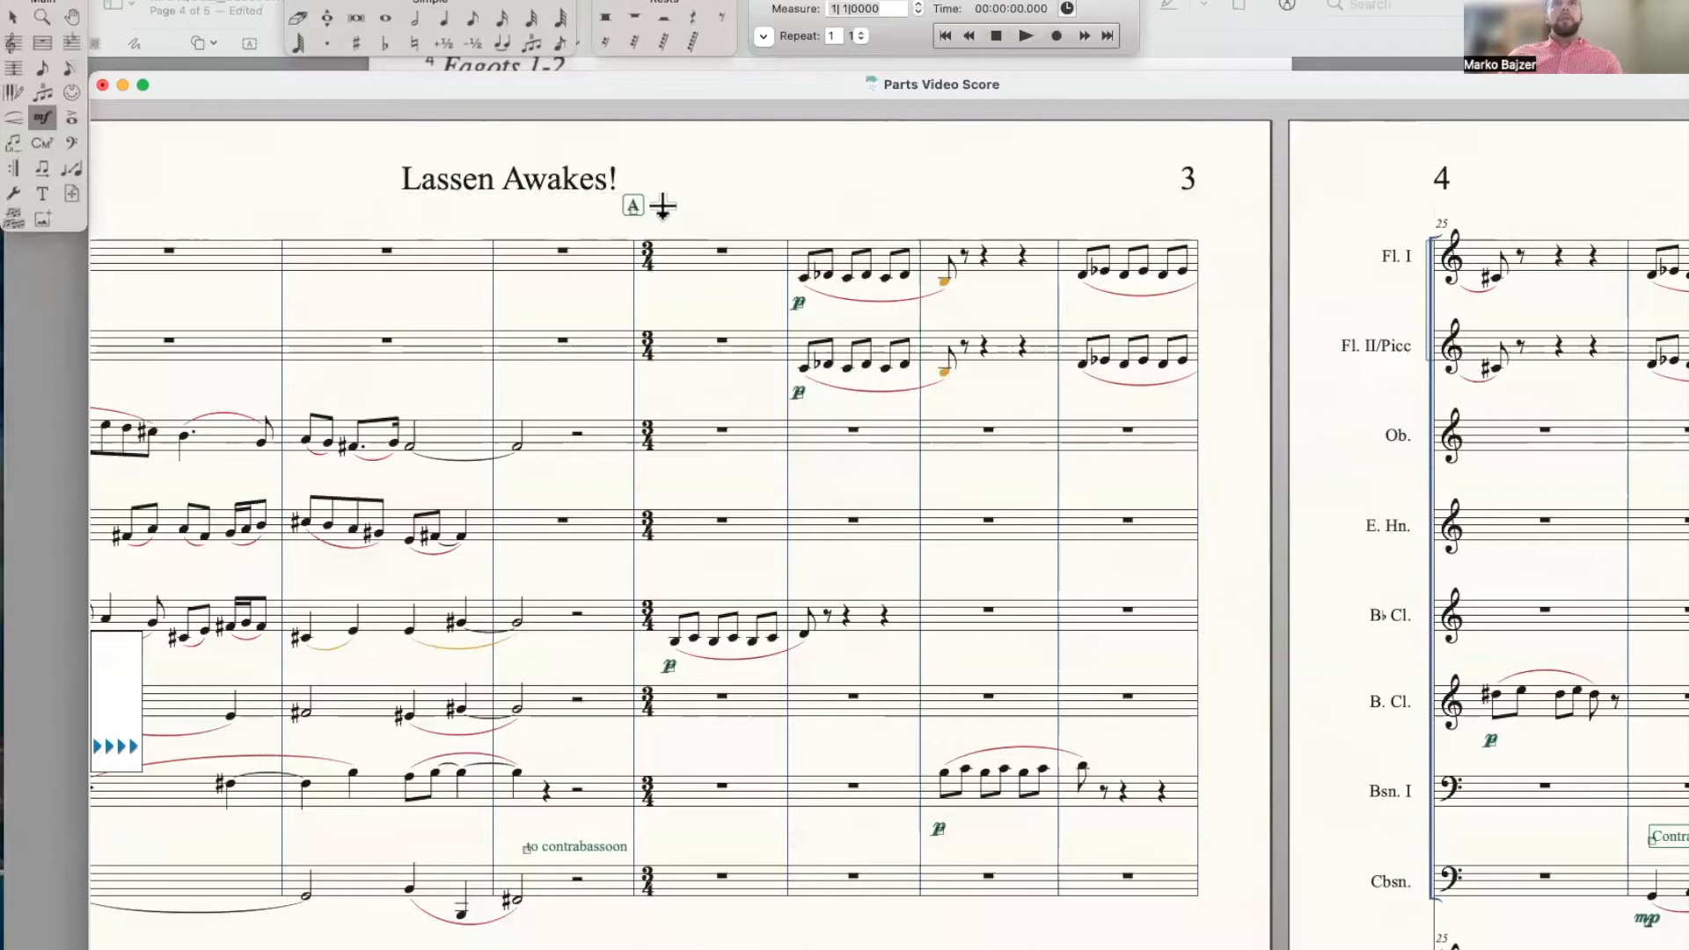
pyautogui.doubleClick(663, 205)
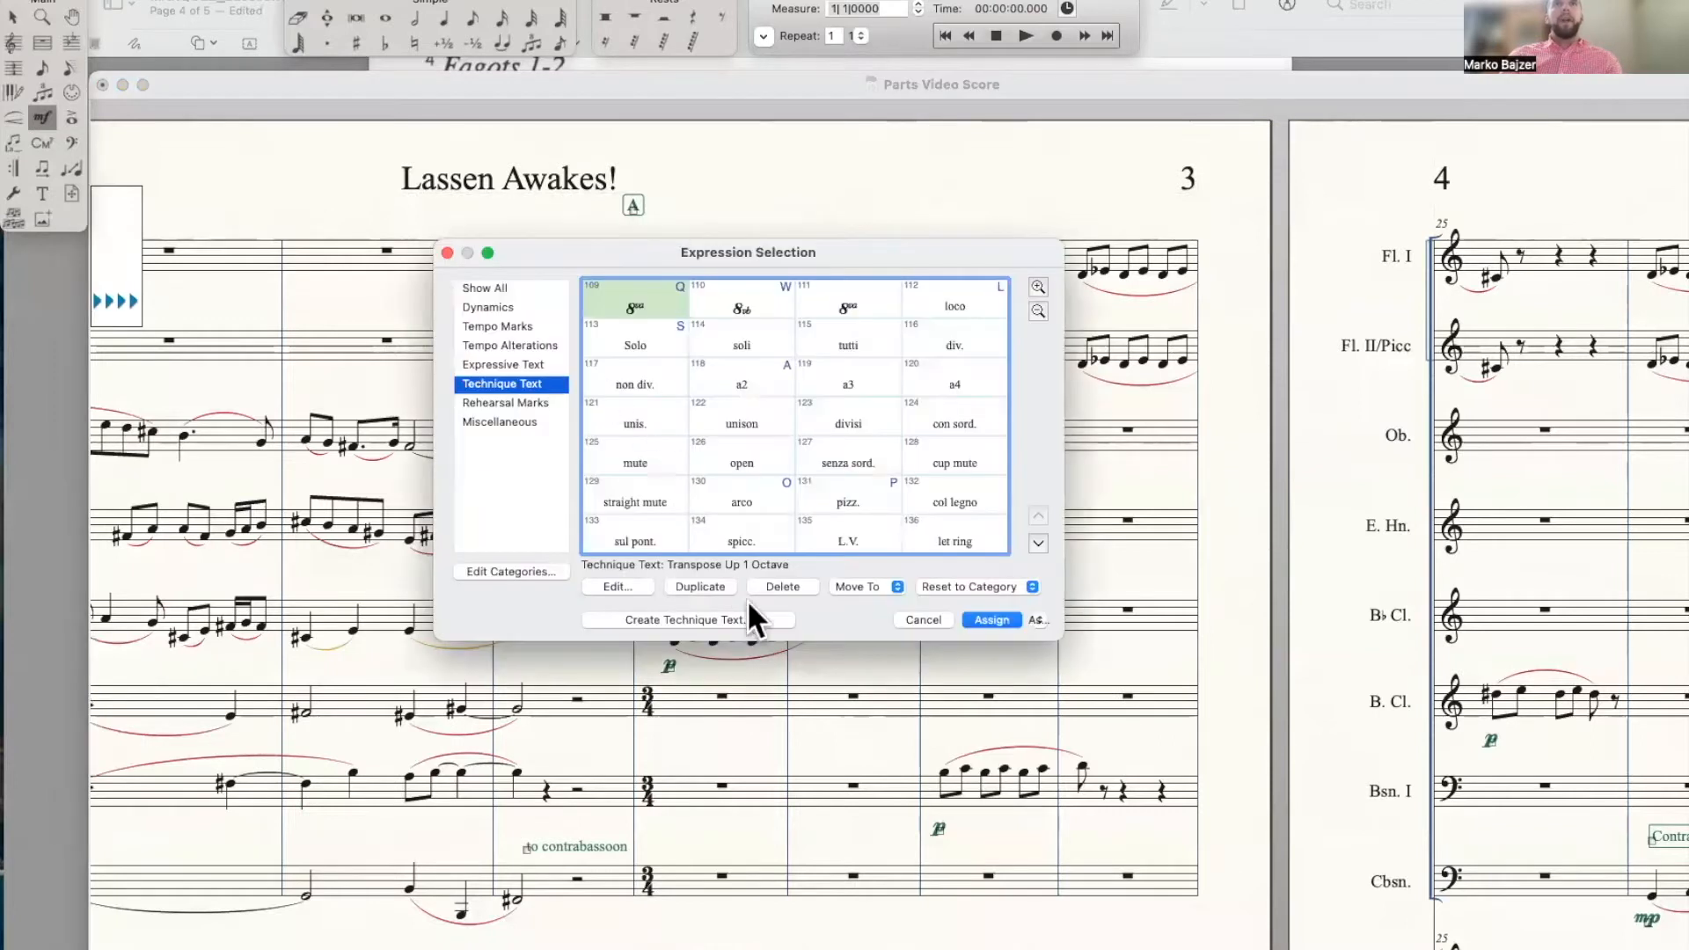
pyautogui.click(914, 617)
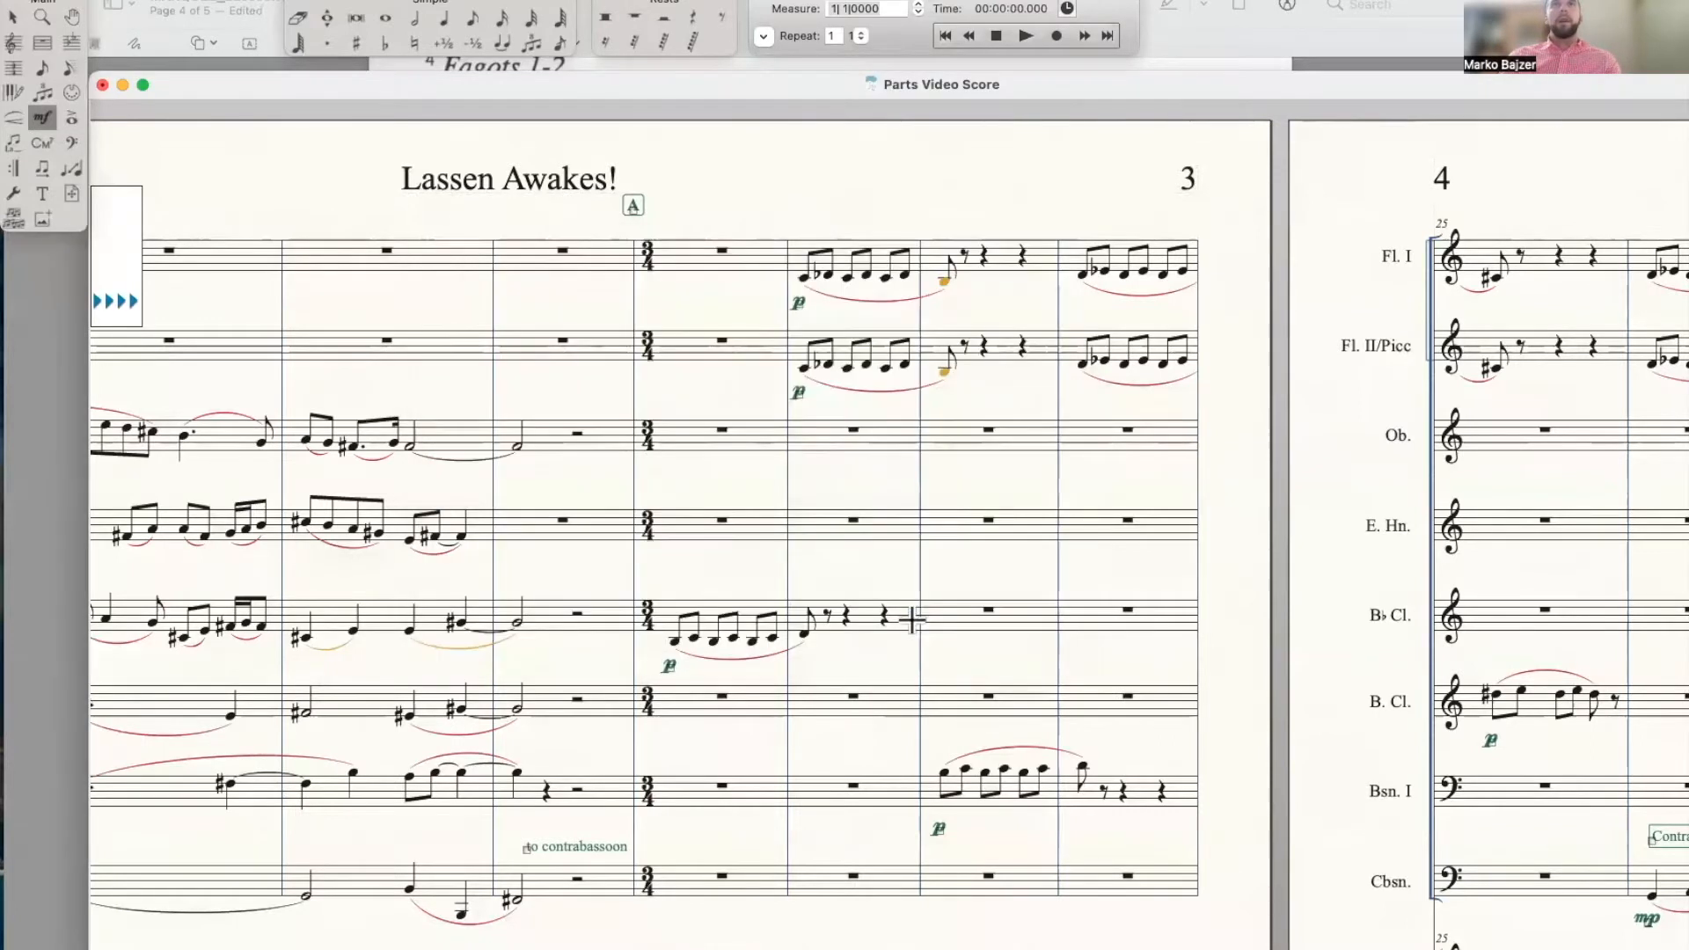
pyautogui.doubleClick(660, 204)
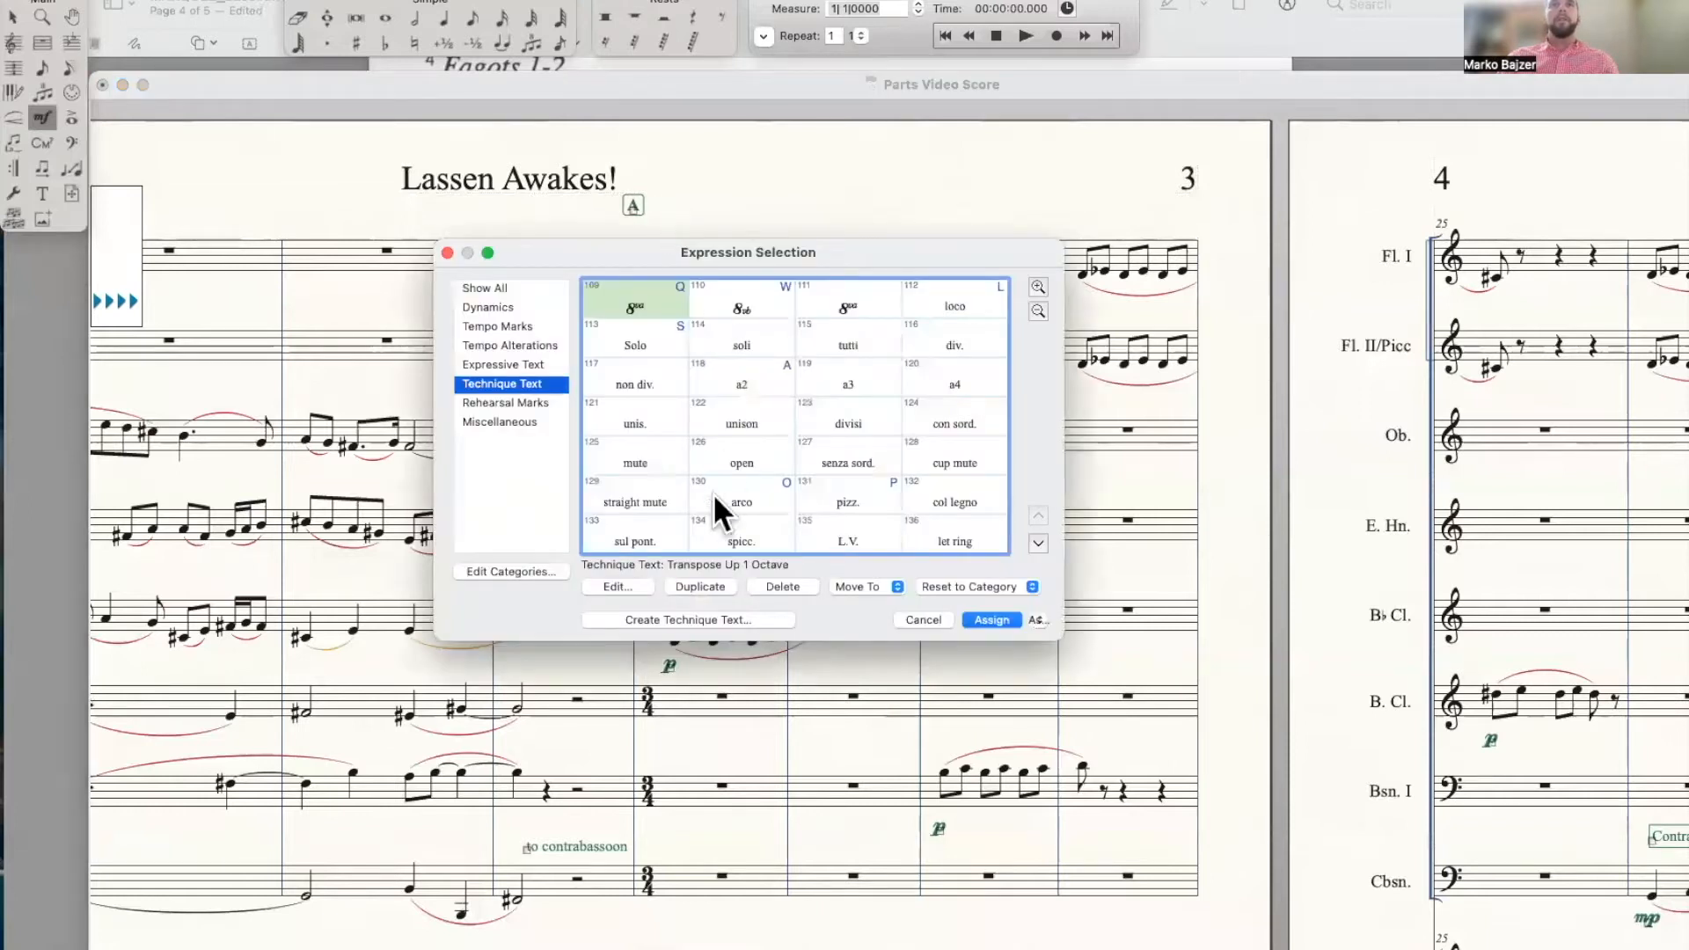
pyautogui.click(921, 619)
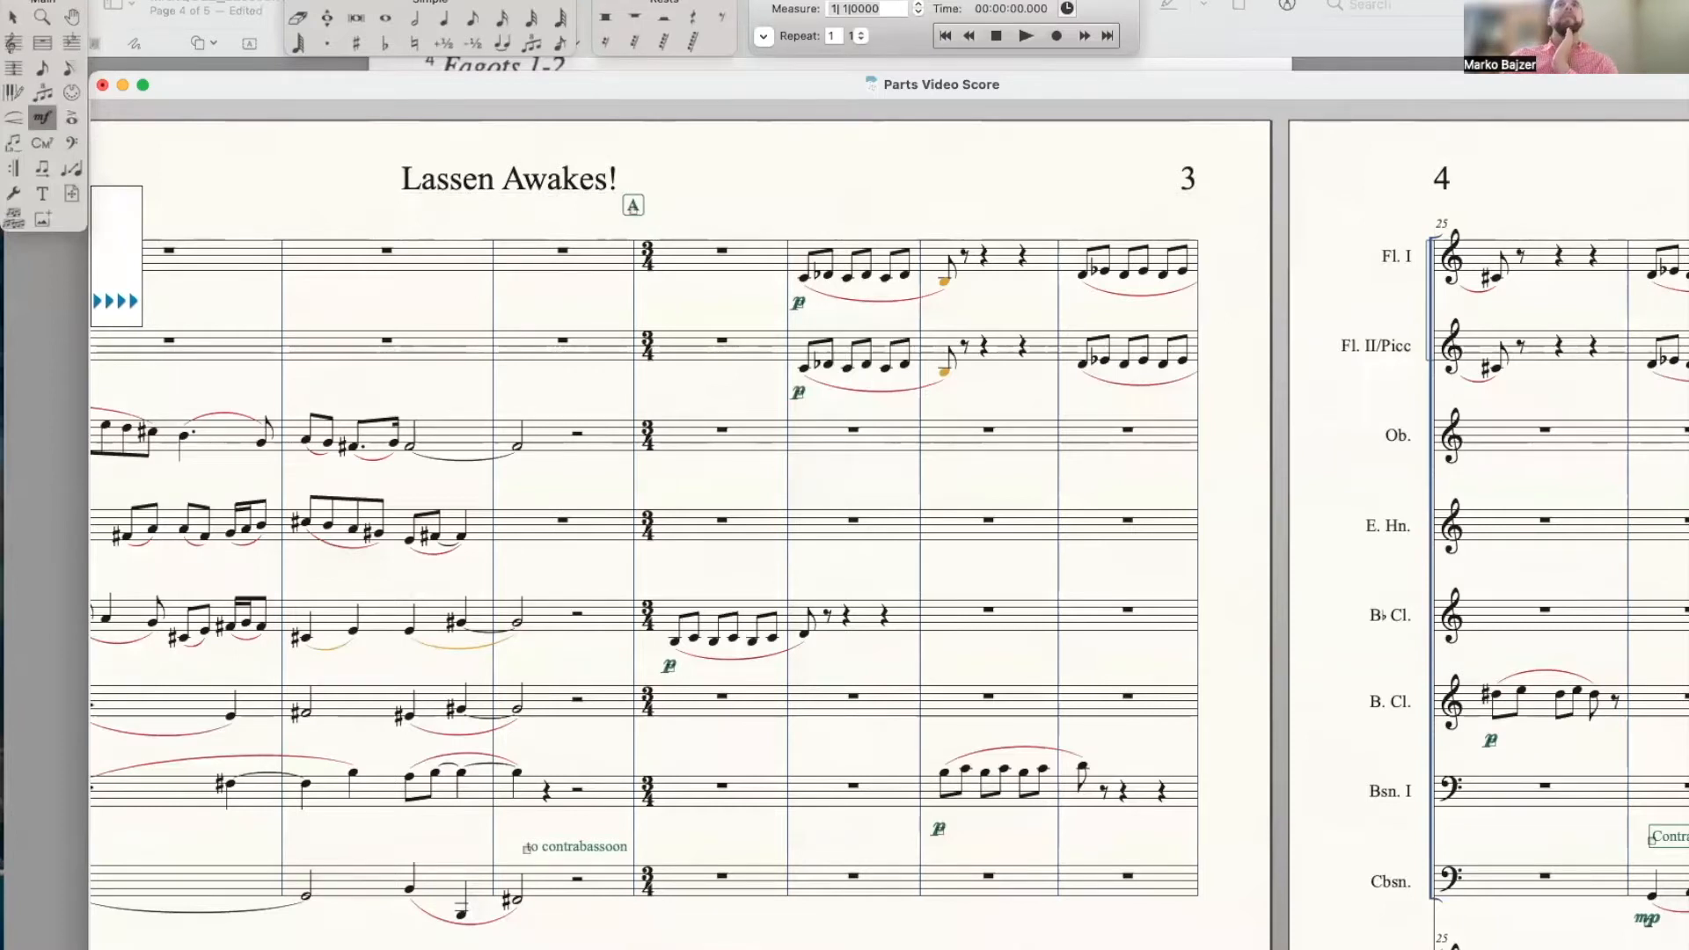
# Create a technique text expression "Ominously majestic", assign it to the top staff at measure 21, and place it beside rehearsal mark A
pyautogui.doubleClick(664, 208)
pyautogui.scroll(-1, 542, 350)
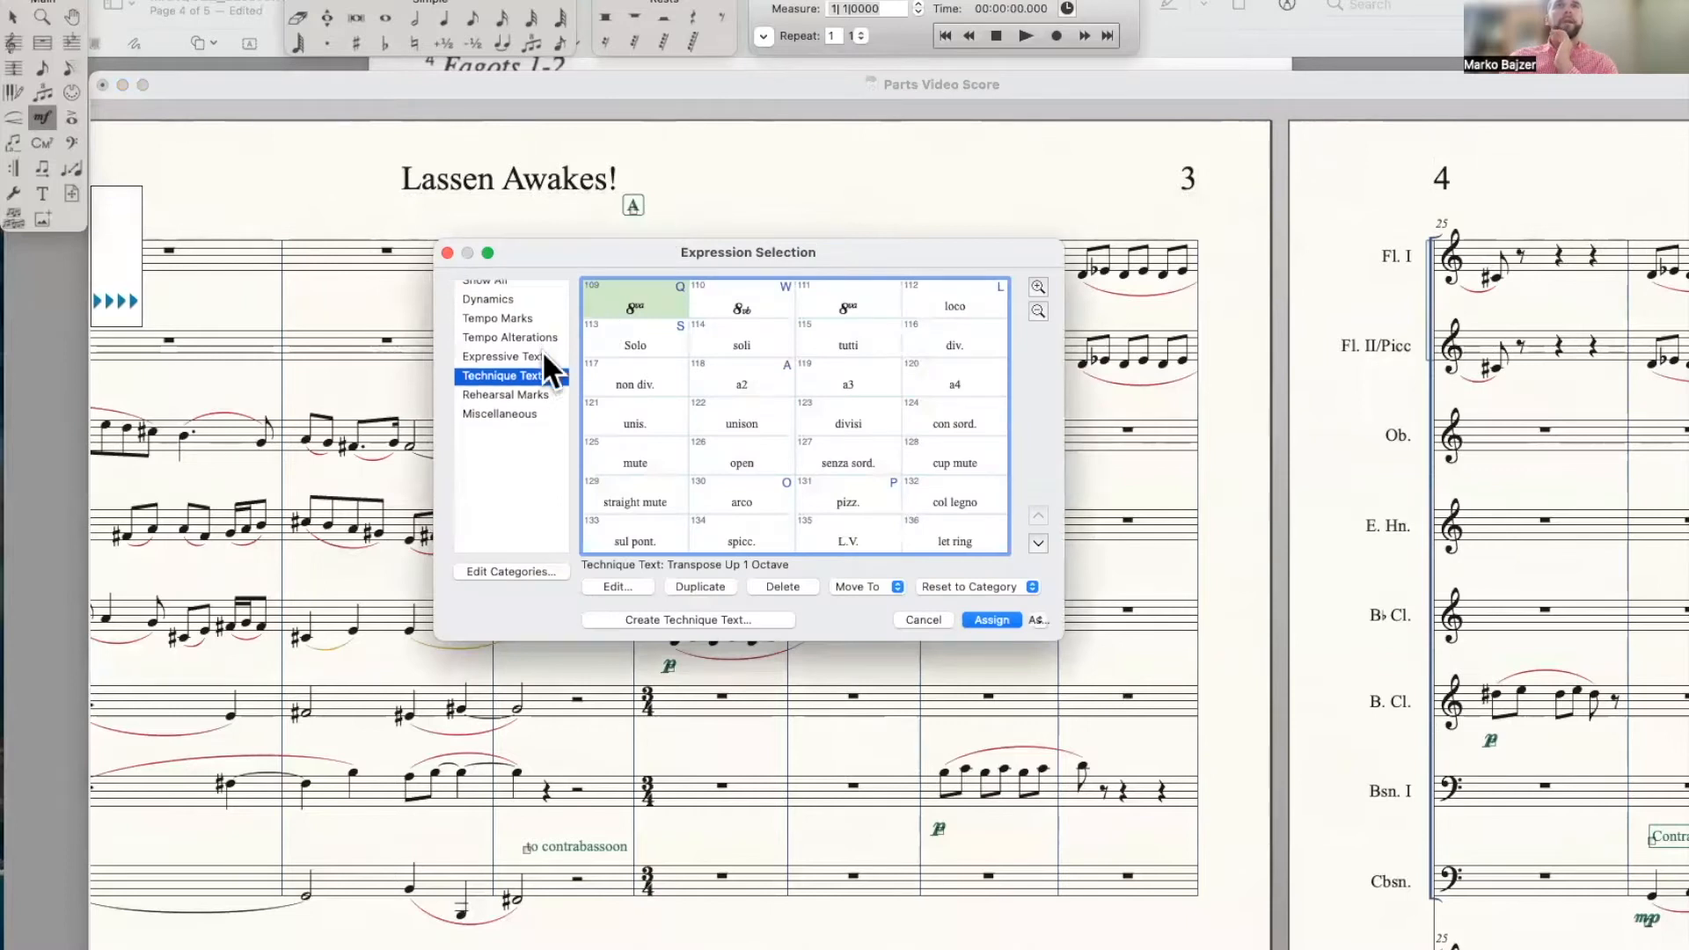
pyautogui.click(660, 618)
pyautogui.write('Ominously majestic')
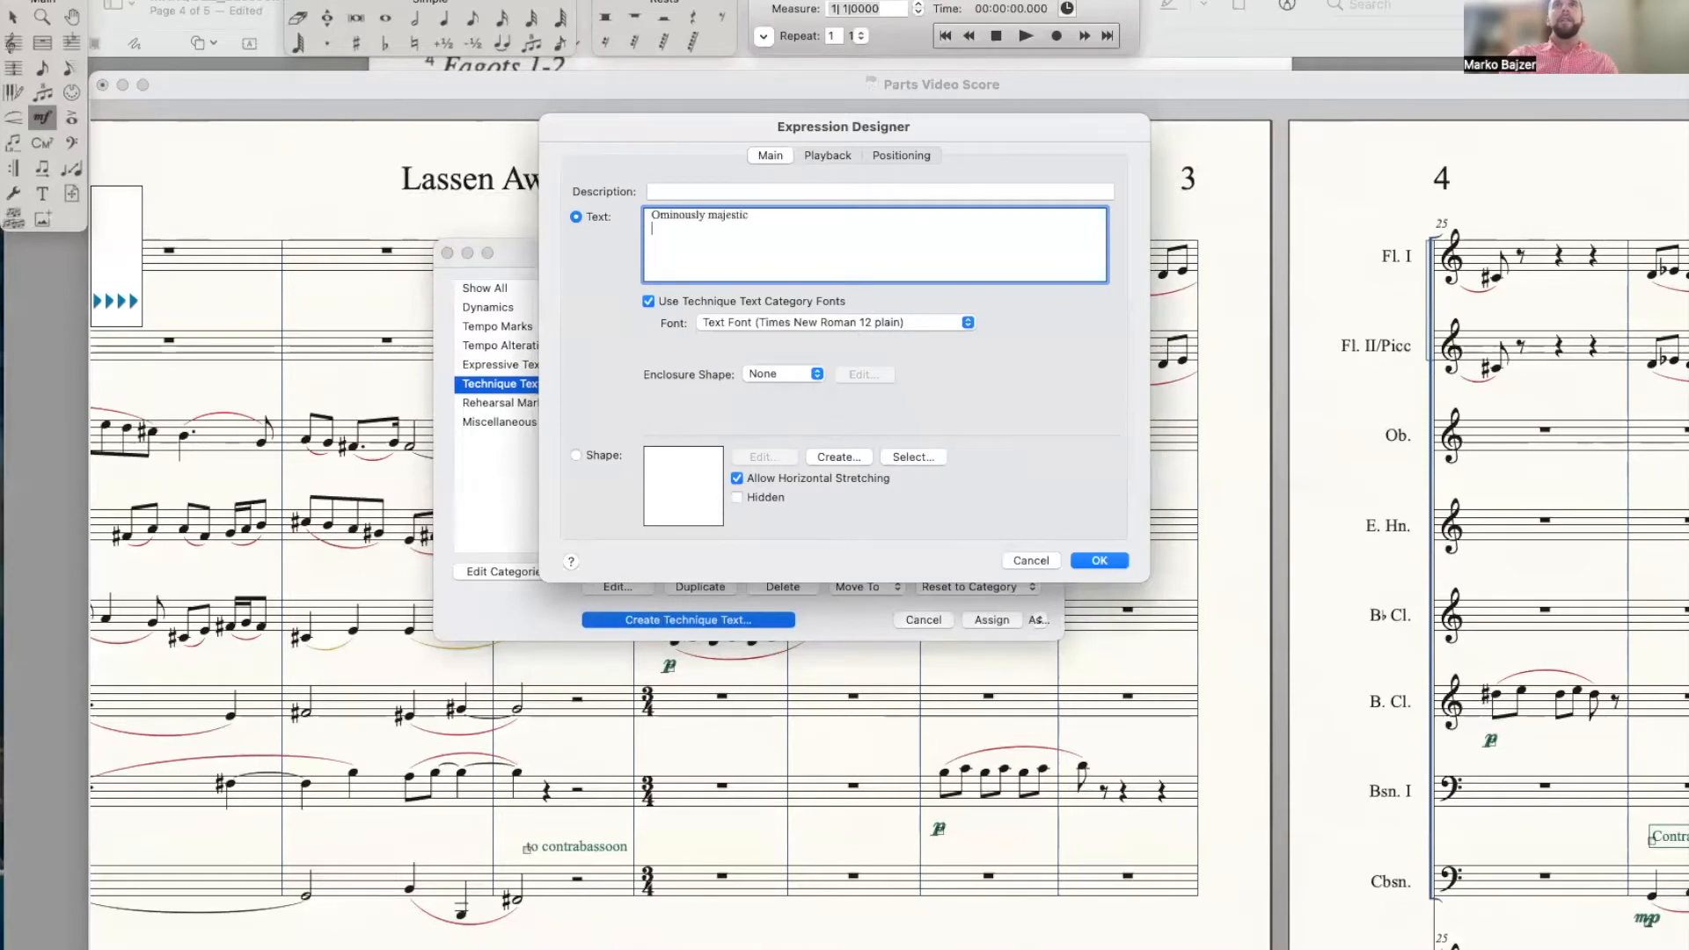
pyautogui.press('BackSpace')
pyautogui.click(1095, 559)
pyautogui.click(1007, 622)
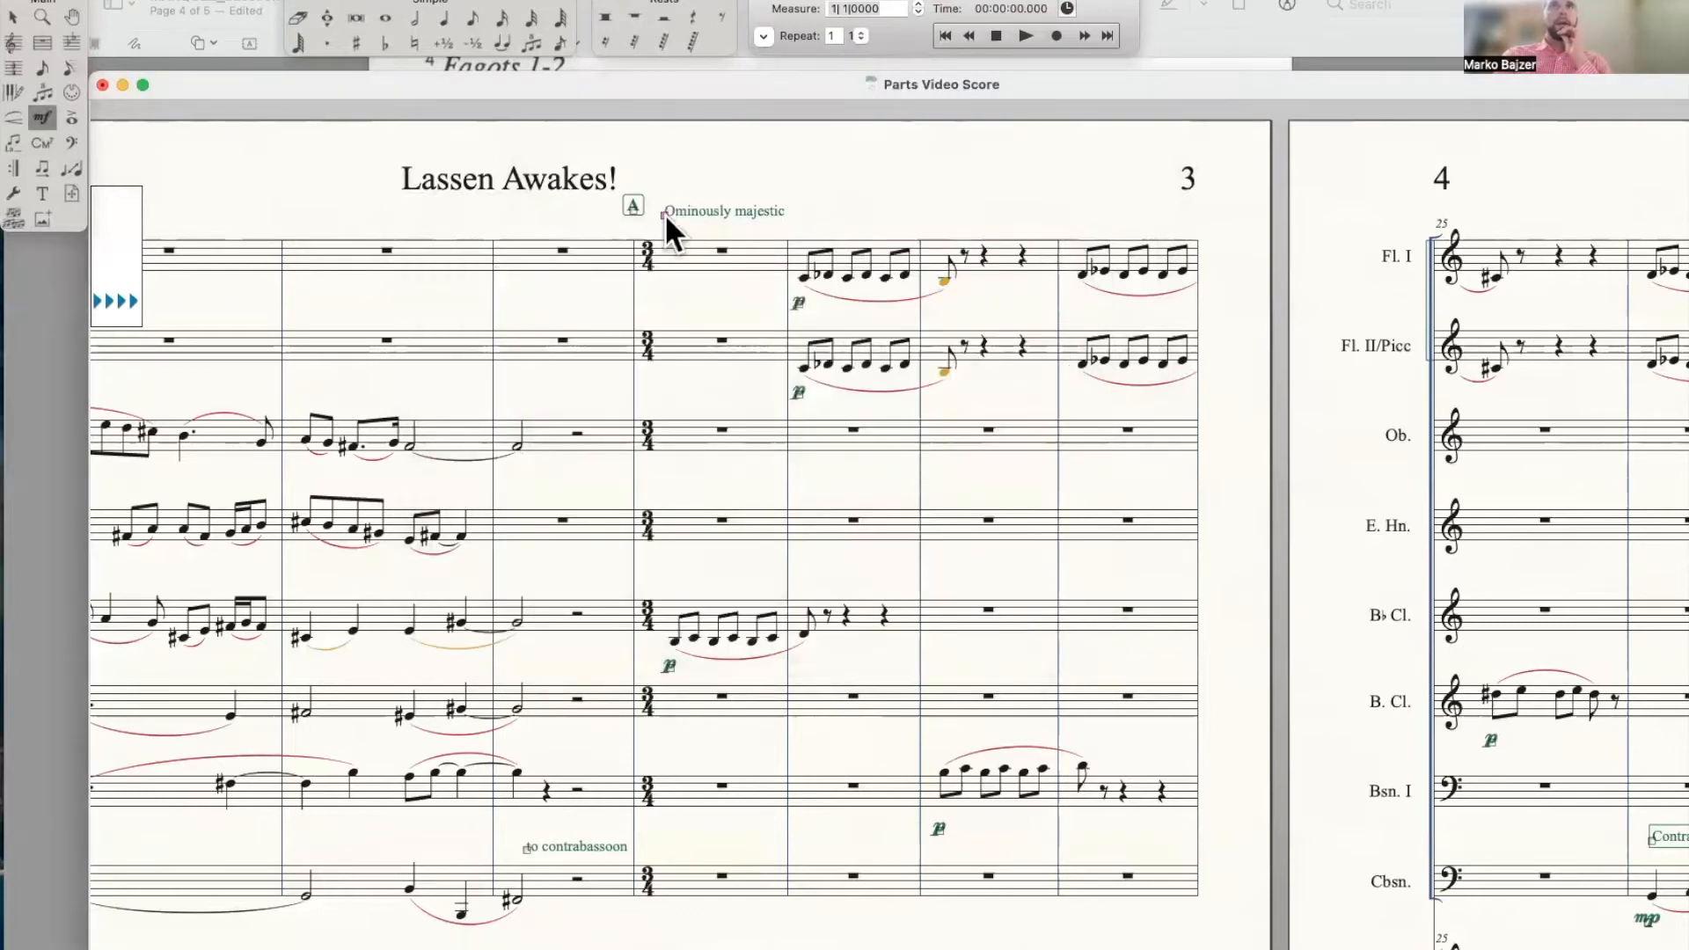
pyautogui.moveTo(663, 213); pyautogui.dragTo(659, 207)
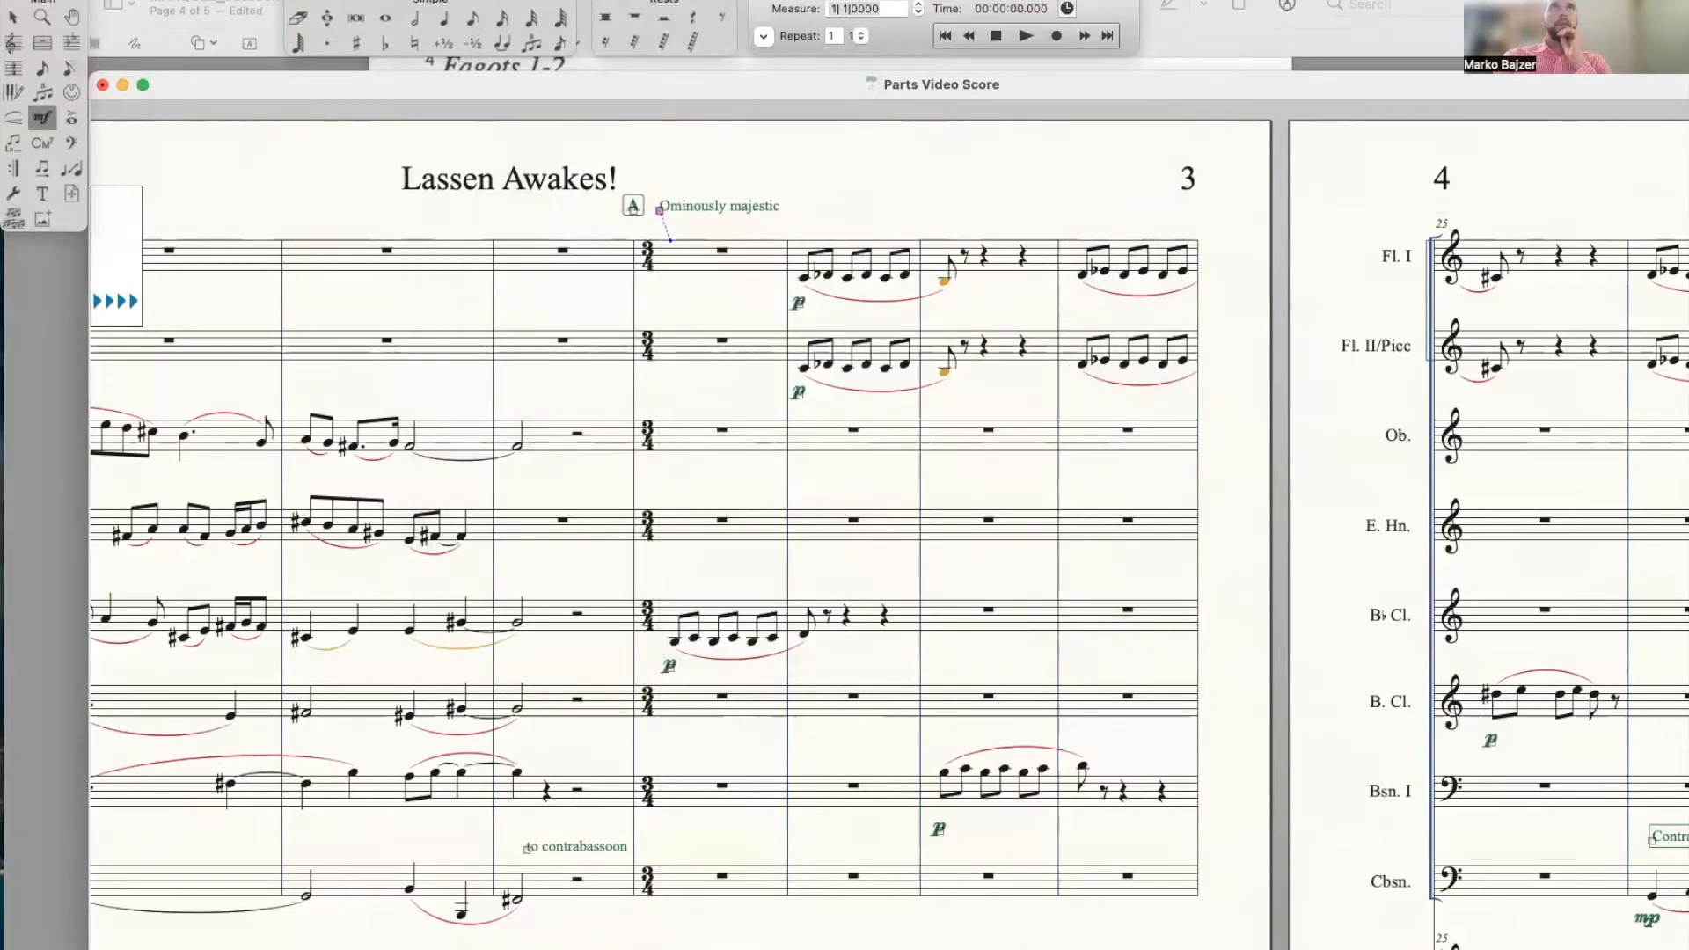
# Check the Flute I-II, Bass Clarinet and Clarinet in Bb parts for the "Ominously majestic" text at rehearsal mark A
pyautogui.click(366, 1)
pyautogui.moveTo(366, 3)
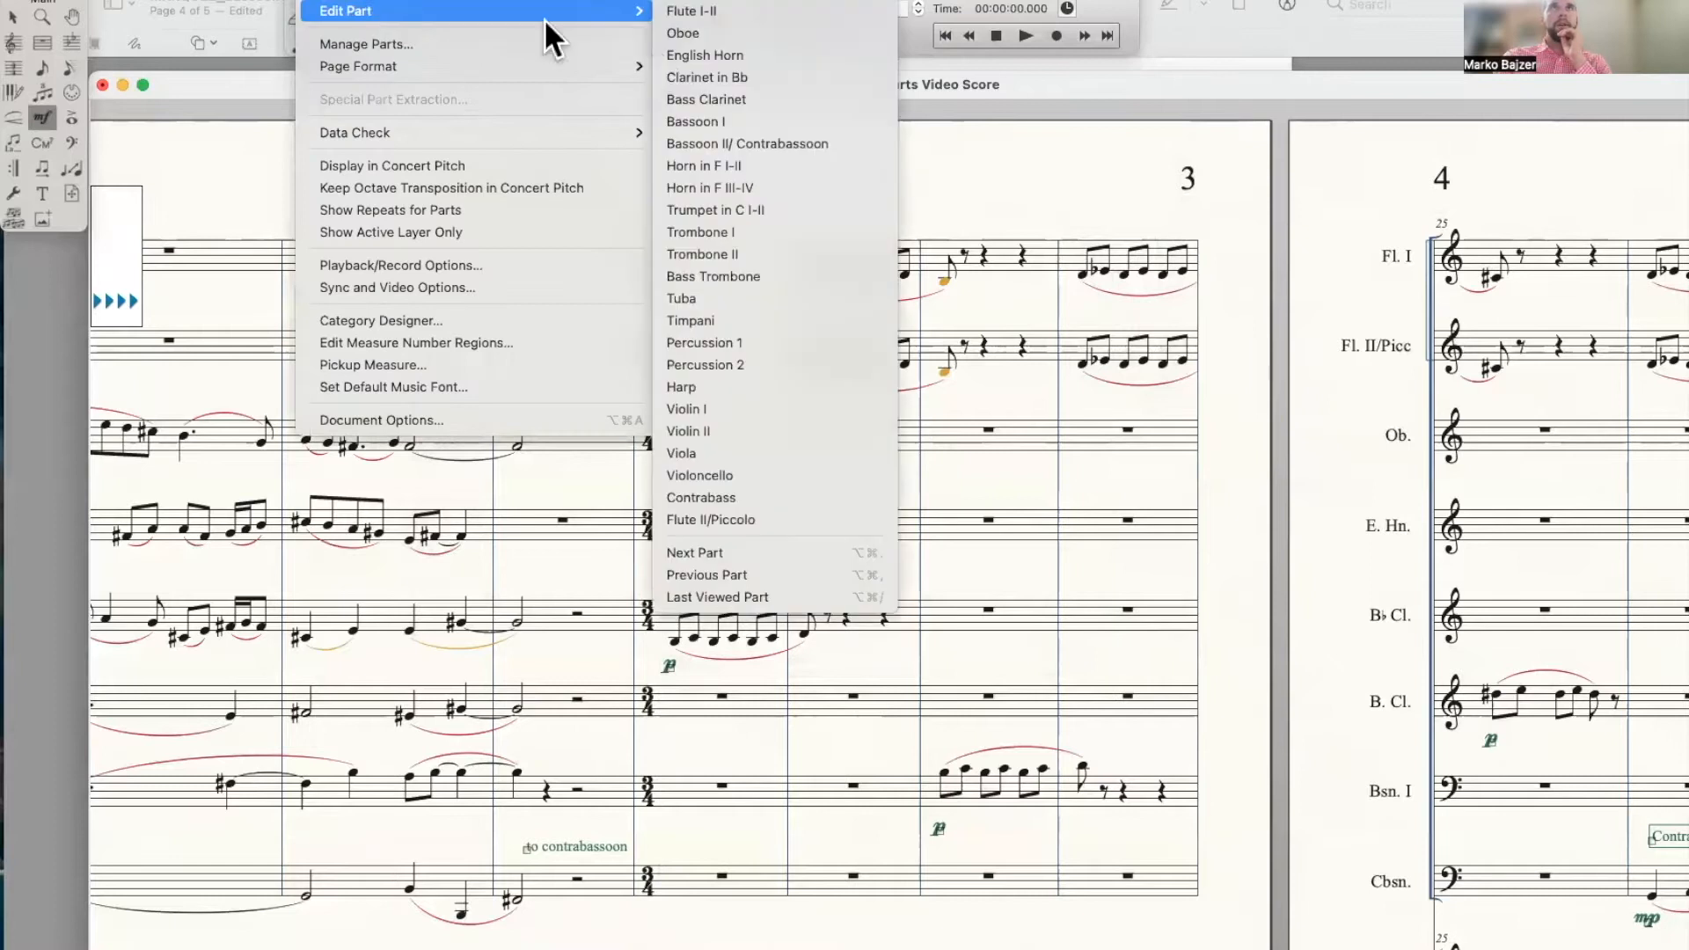
pyautogui.click(710, 12)
pyautogui.scroll(-1, 444, 478)
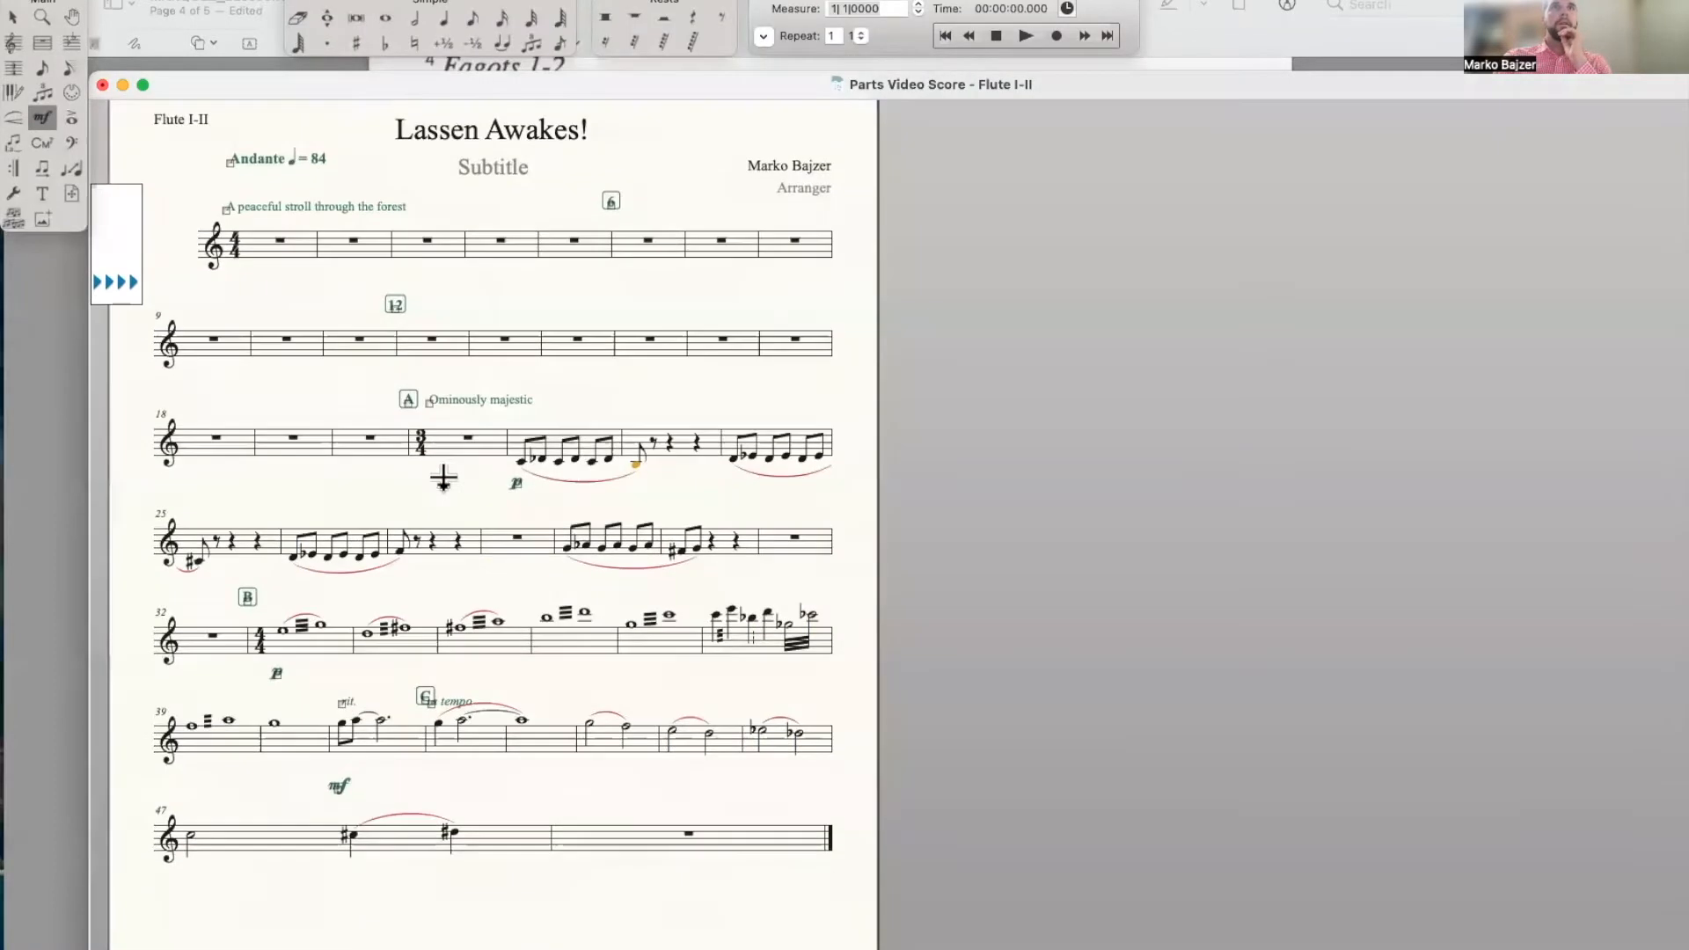
pyautogui.scroll(-2, 443, 478)
pyautogui.click(360, 1)
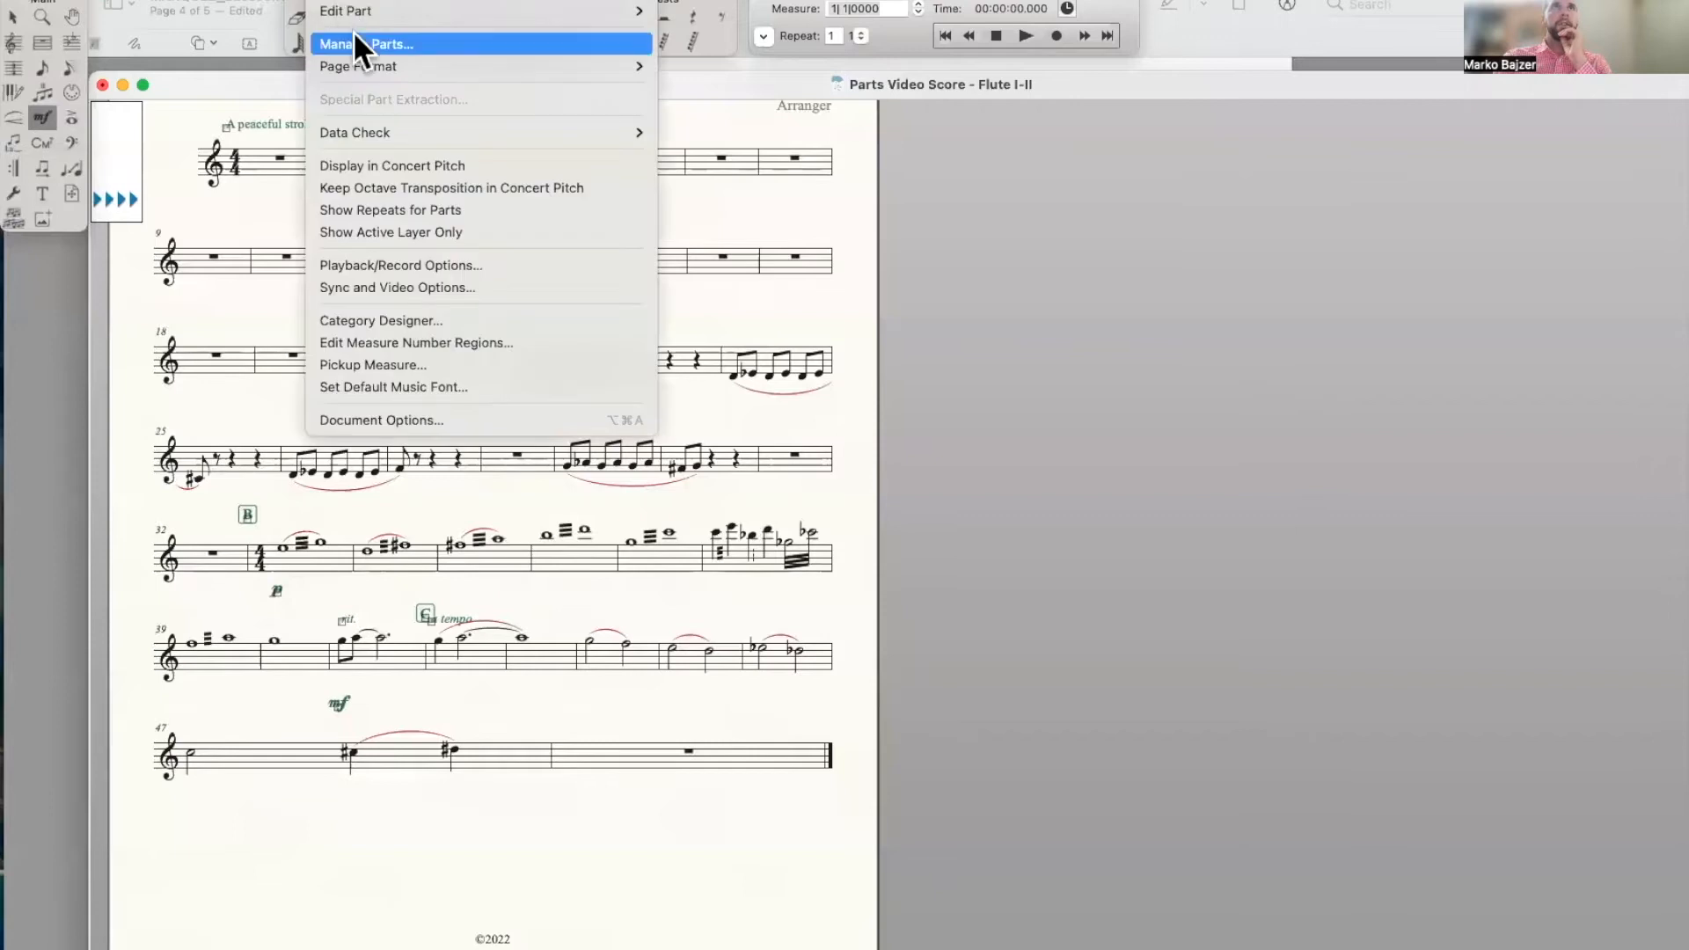
pyautogui.moveTo(357, 8)
pyautogui.click(736, 95)
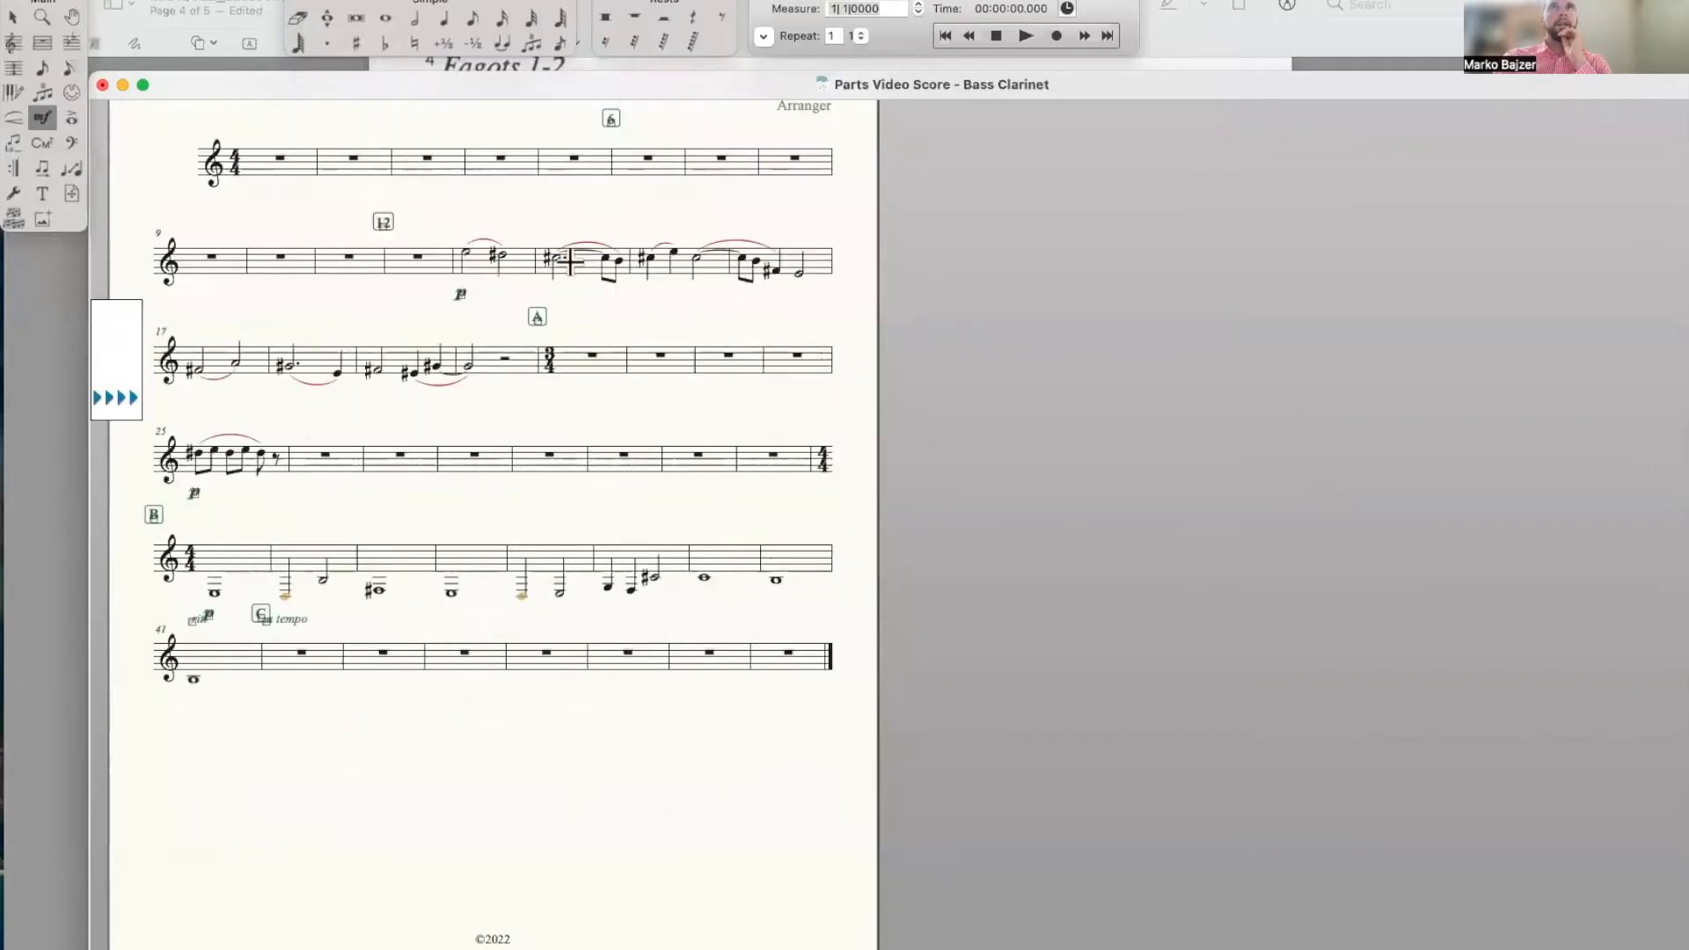
pyautogui.click(374, 1)
pyautogui.moveTo(380, 12)
pyautogui.click(754, 77)
pyautogui.scroll(3, 573, 308)
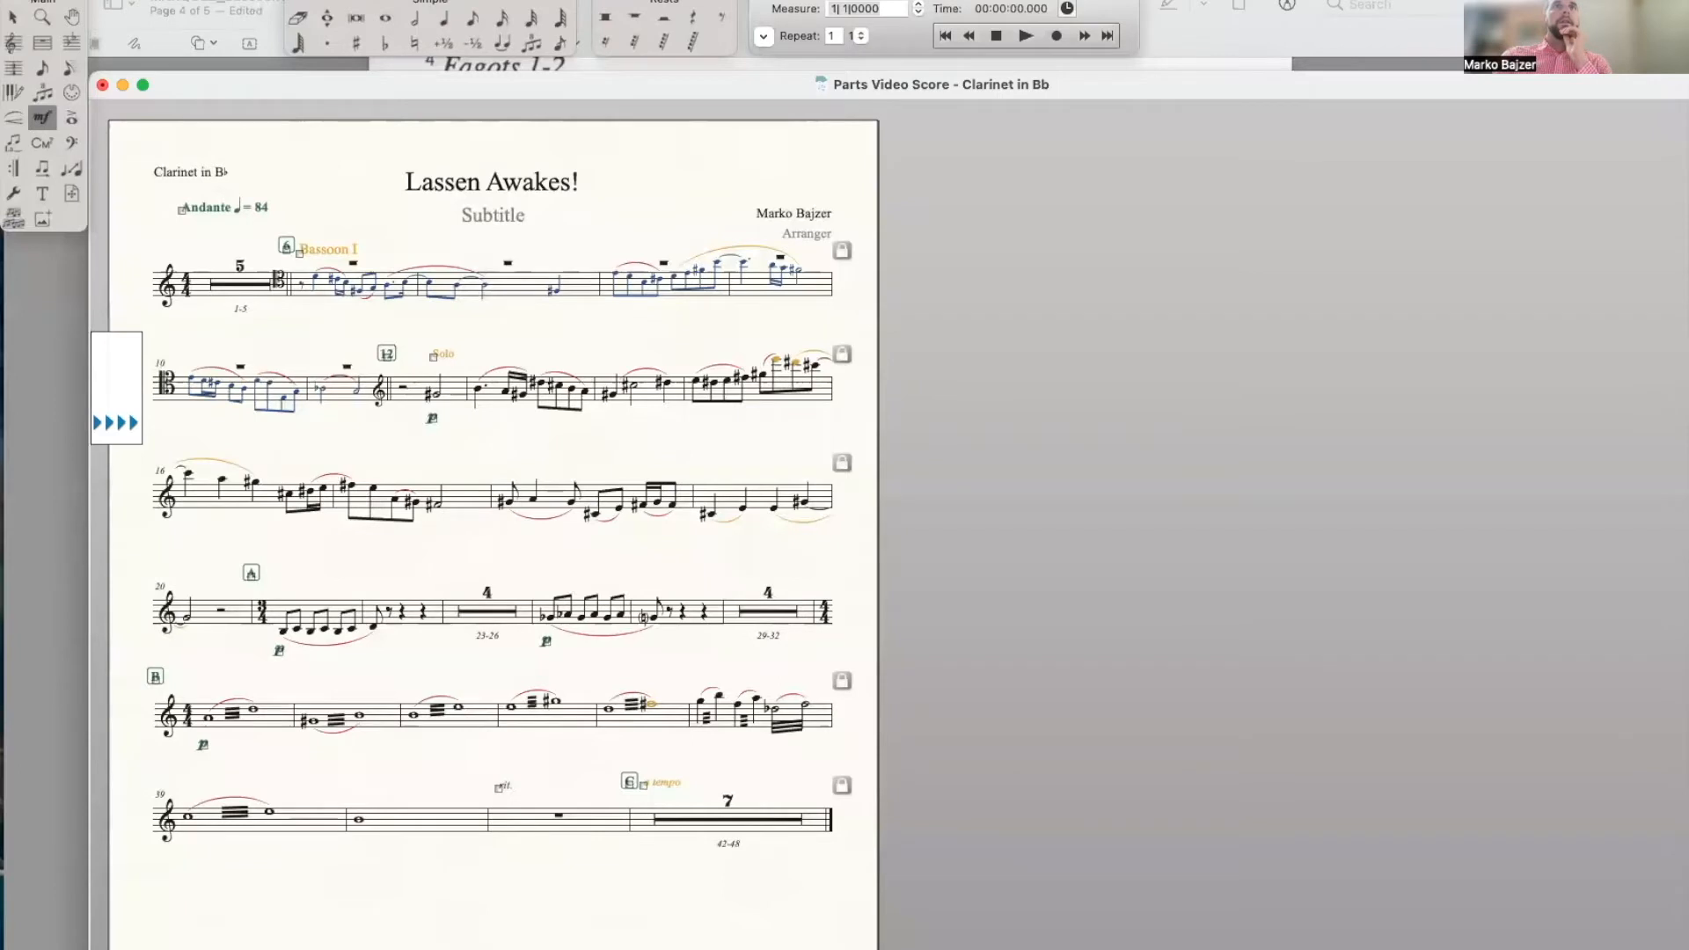
# Return to the full score and delete the "Ominously majestic" text beside rehearsal mark A
pyautogui.click(334, 0)
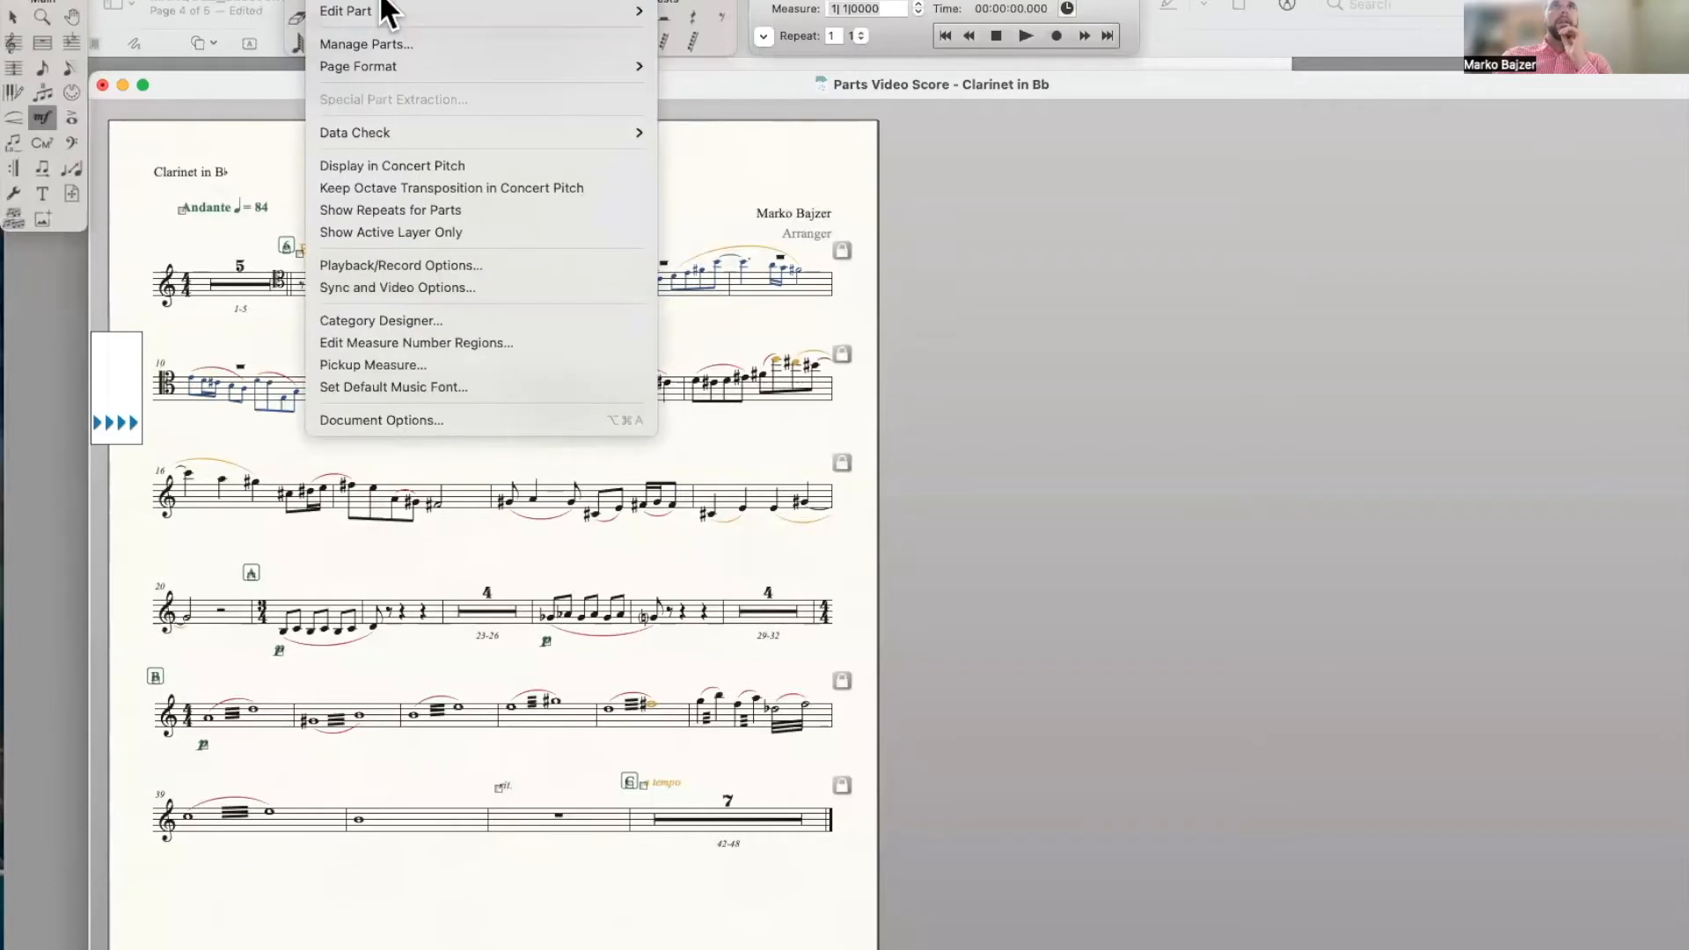
pyautogui.click(381, 1)
pyautogui.hscroll(15, 655, 332)
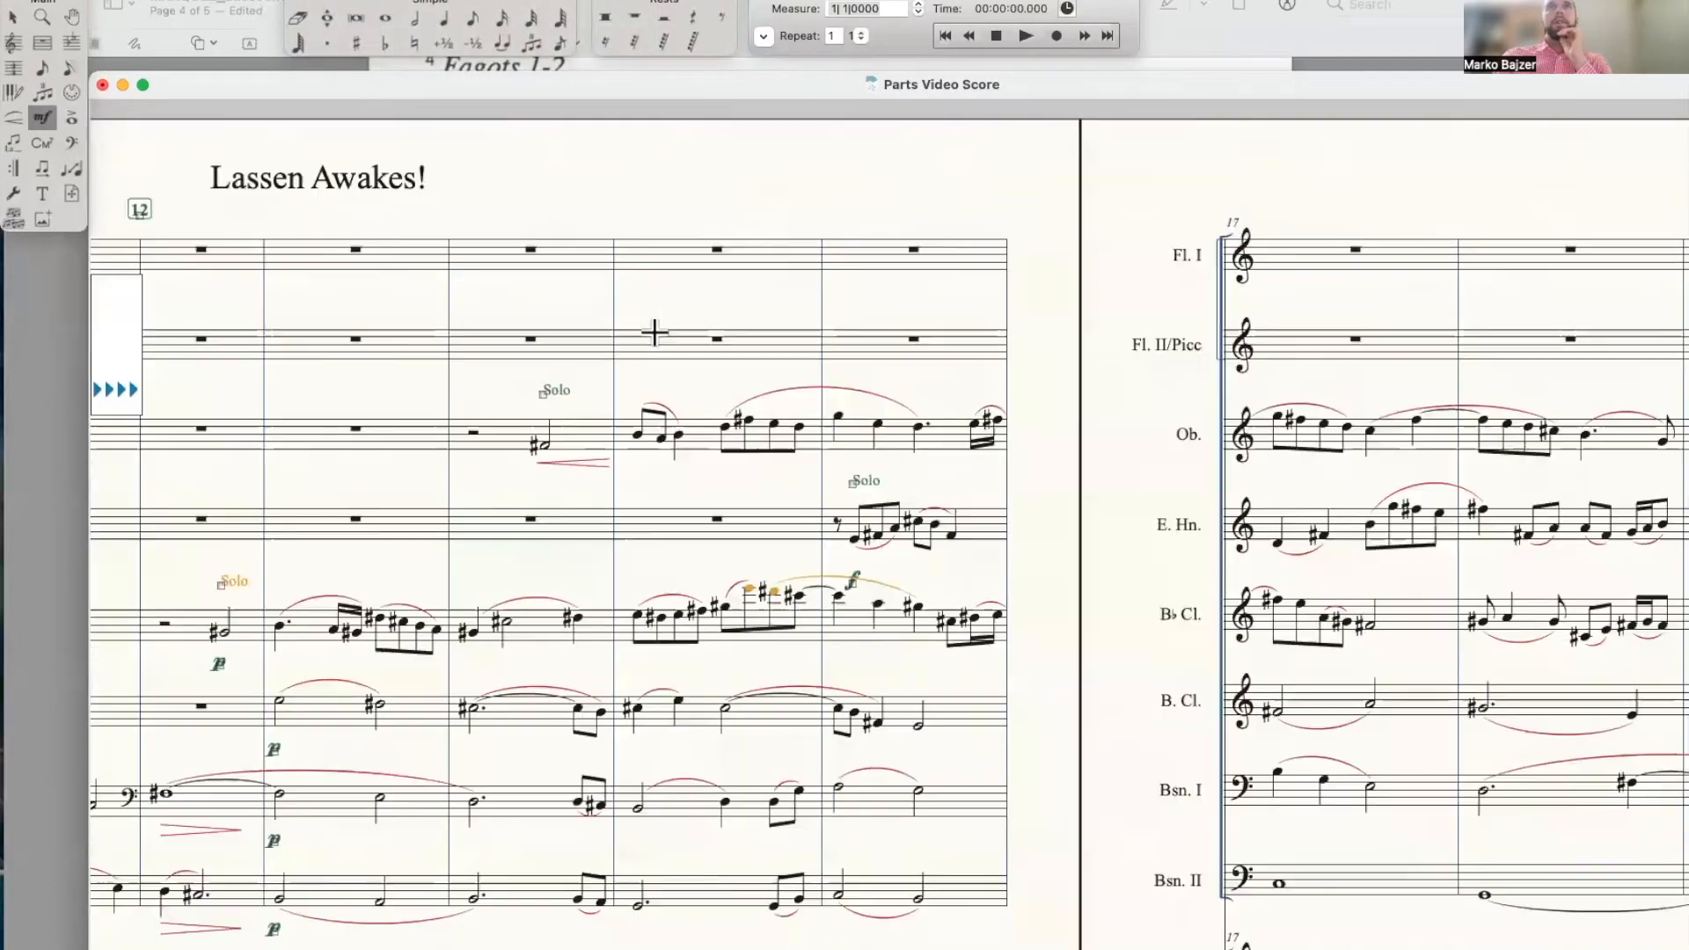
pyautogui.hscroll(10, 654, 332)
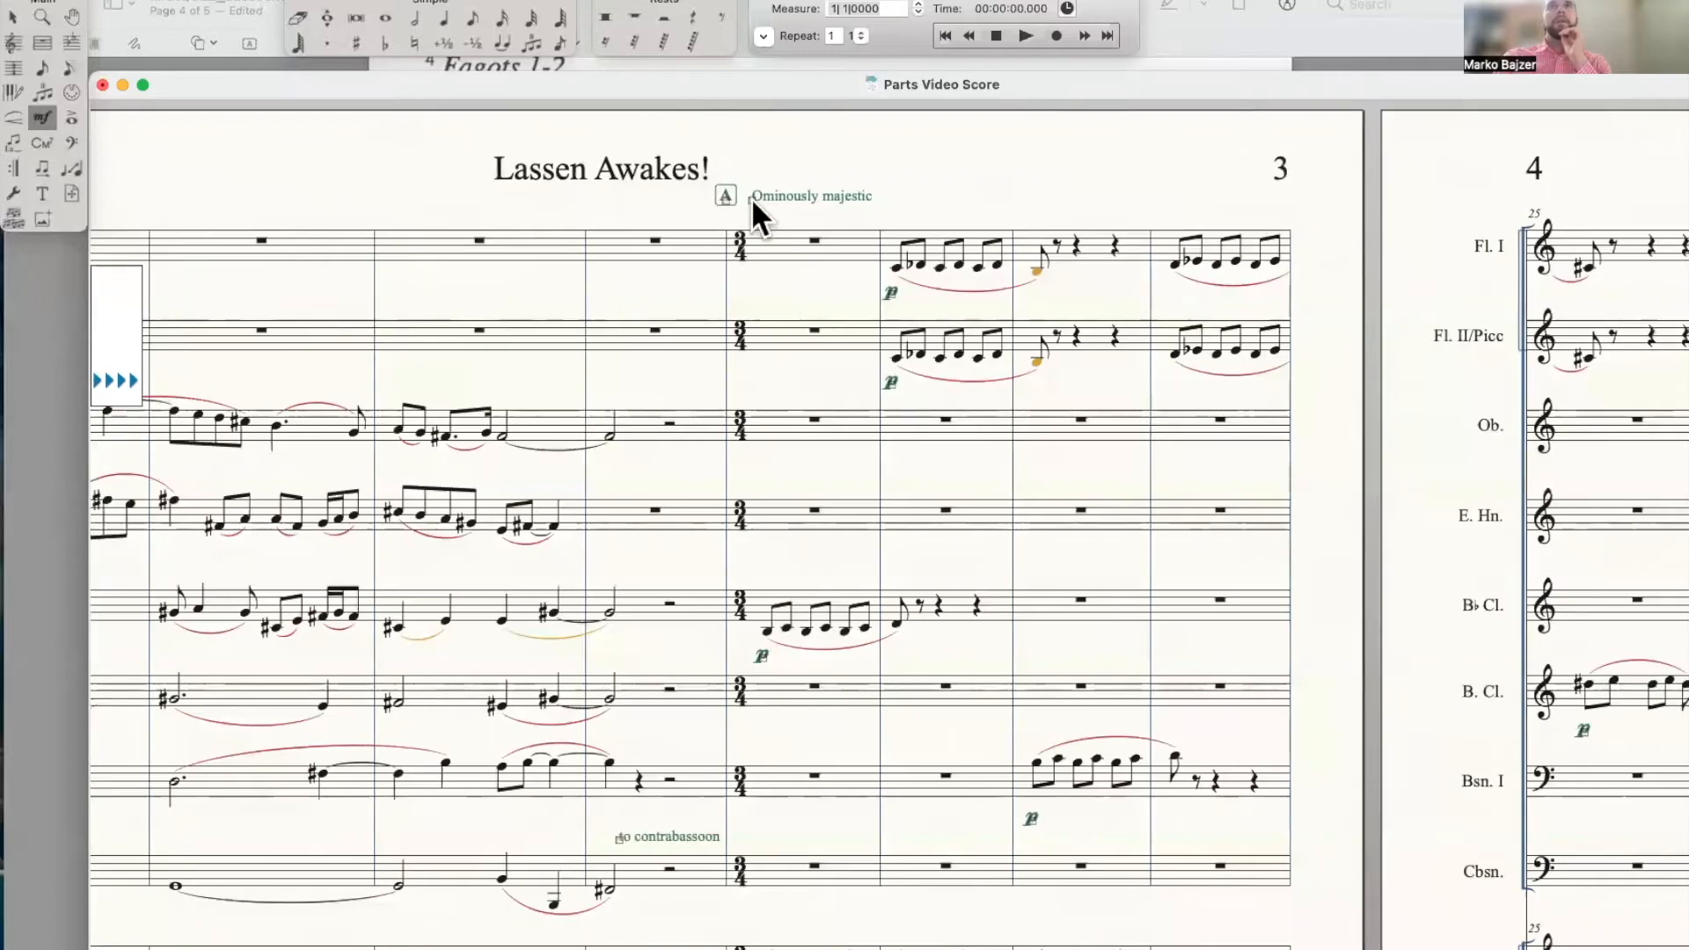
pyautogui.press('Delete')
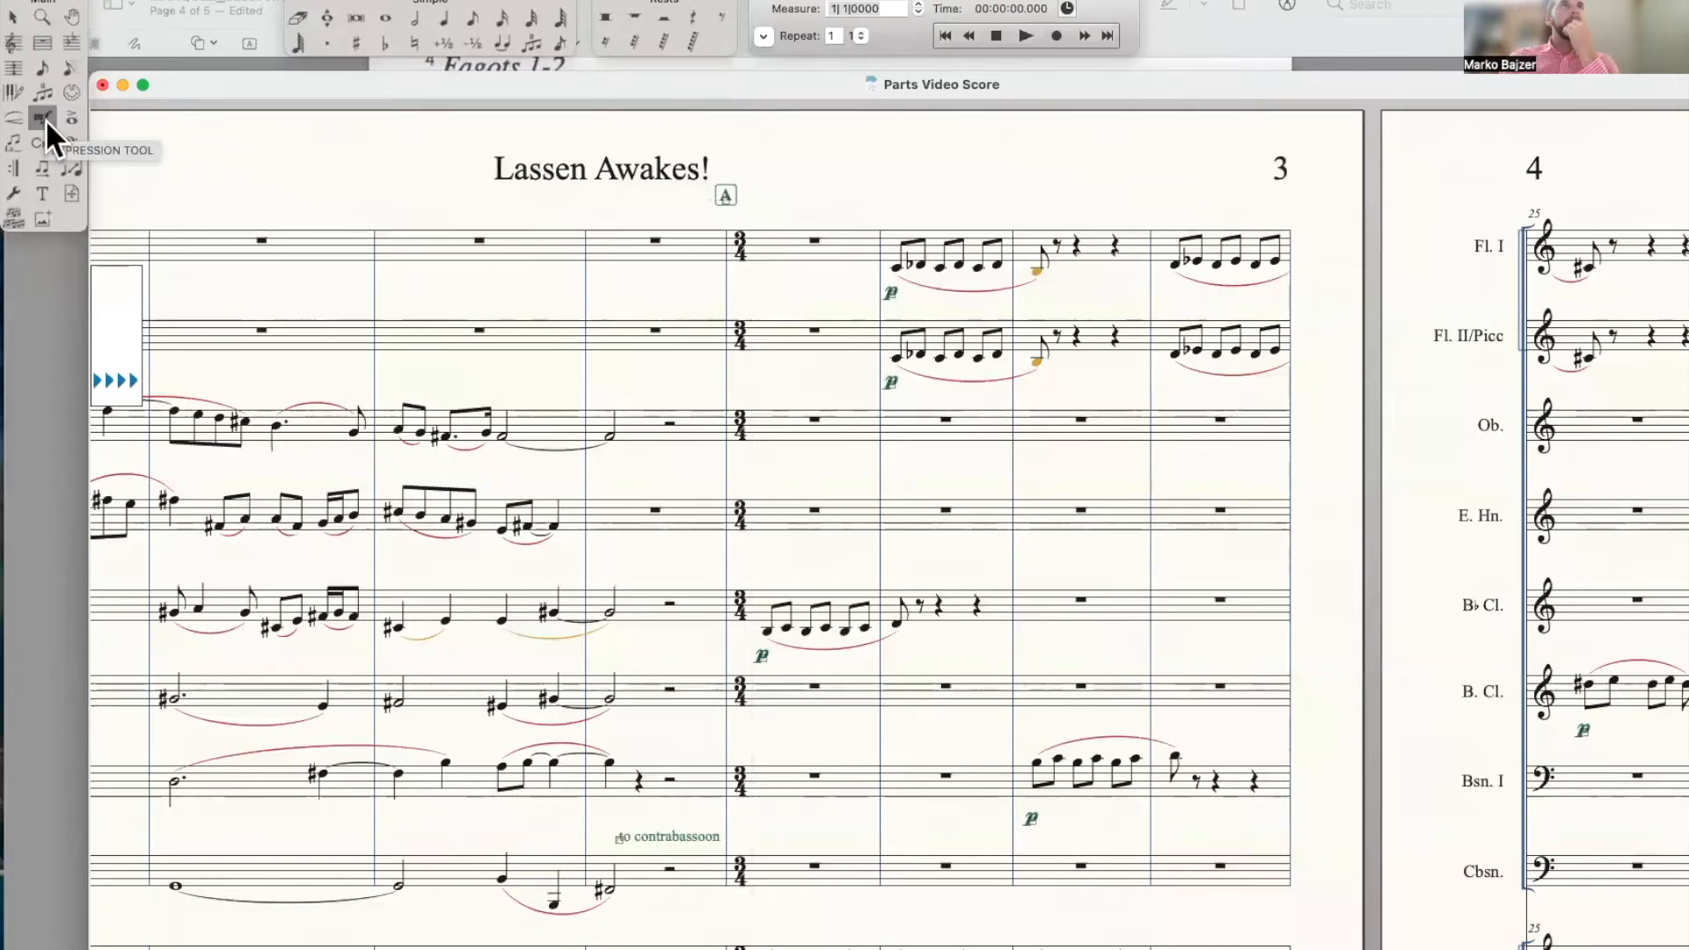
# Duplicate the Tempo Marks expression category and name the new category "Mood words"
pyautogui.click(759, 196)
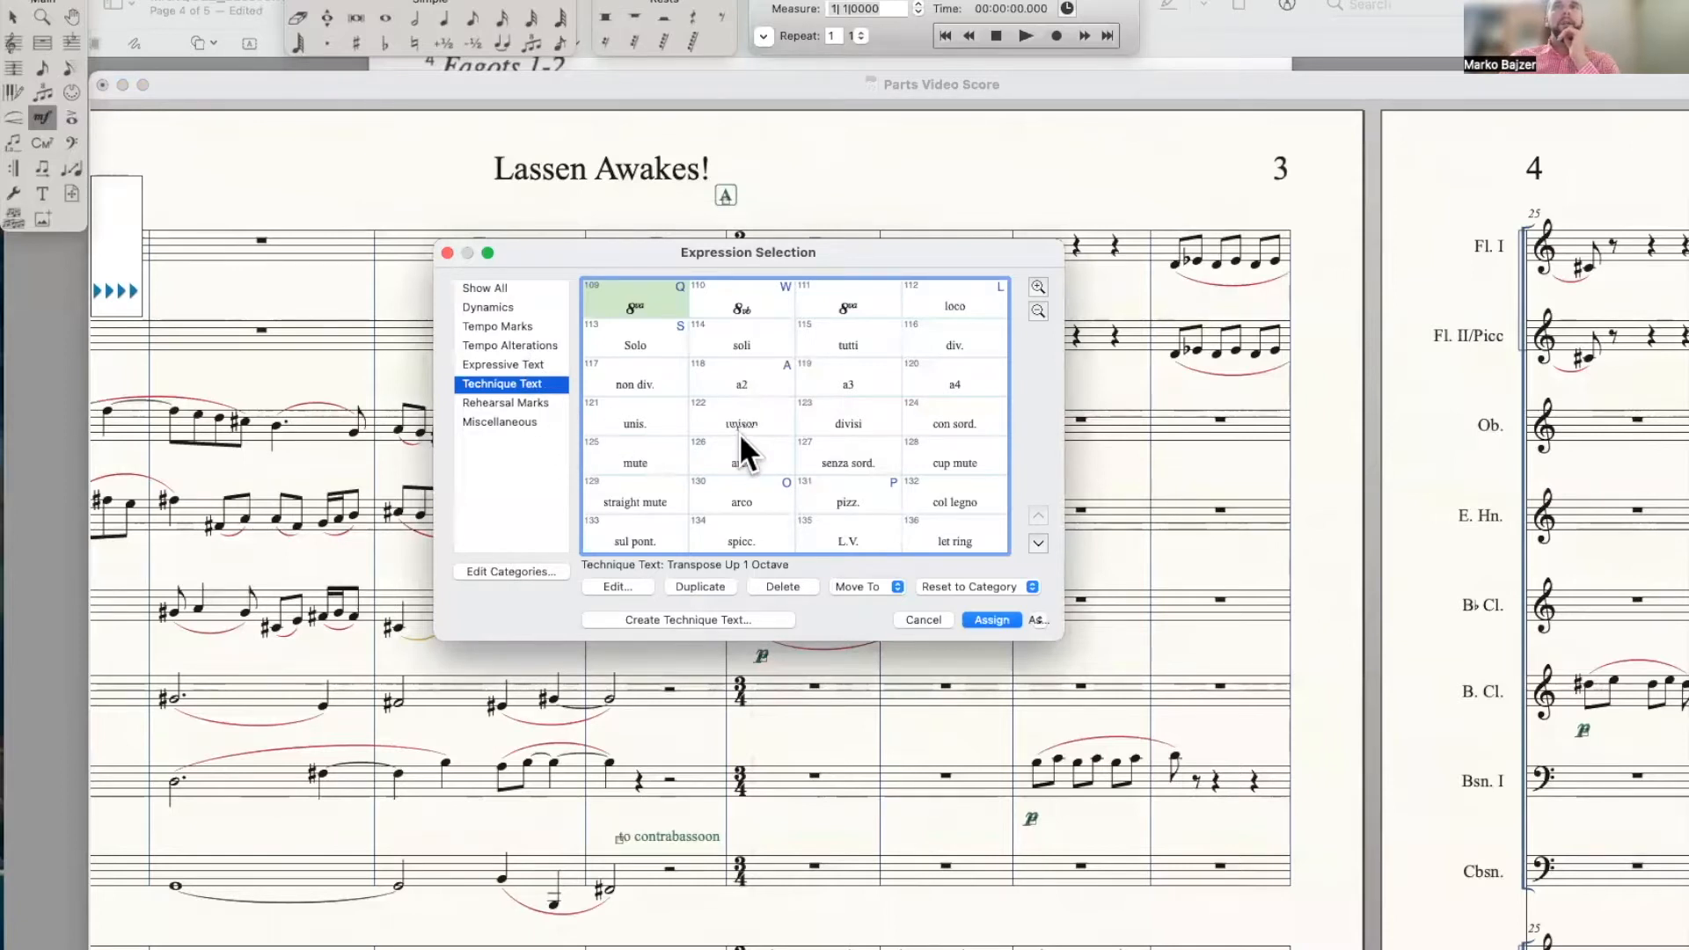
pyautogui.scroll(-3, 739, 433)
pyautogui.scroll(2, 739, 432)
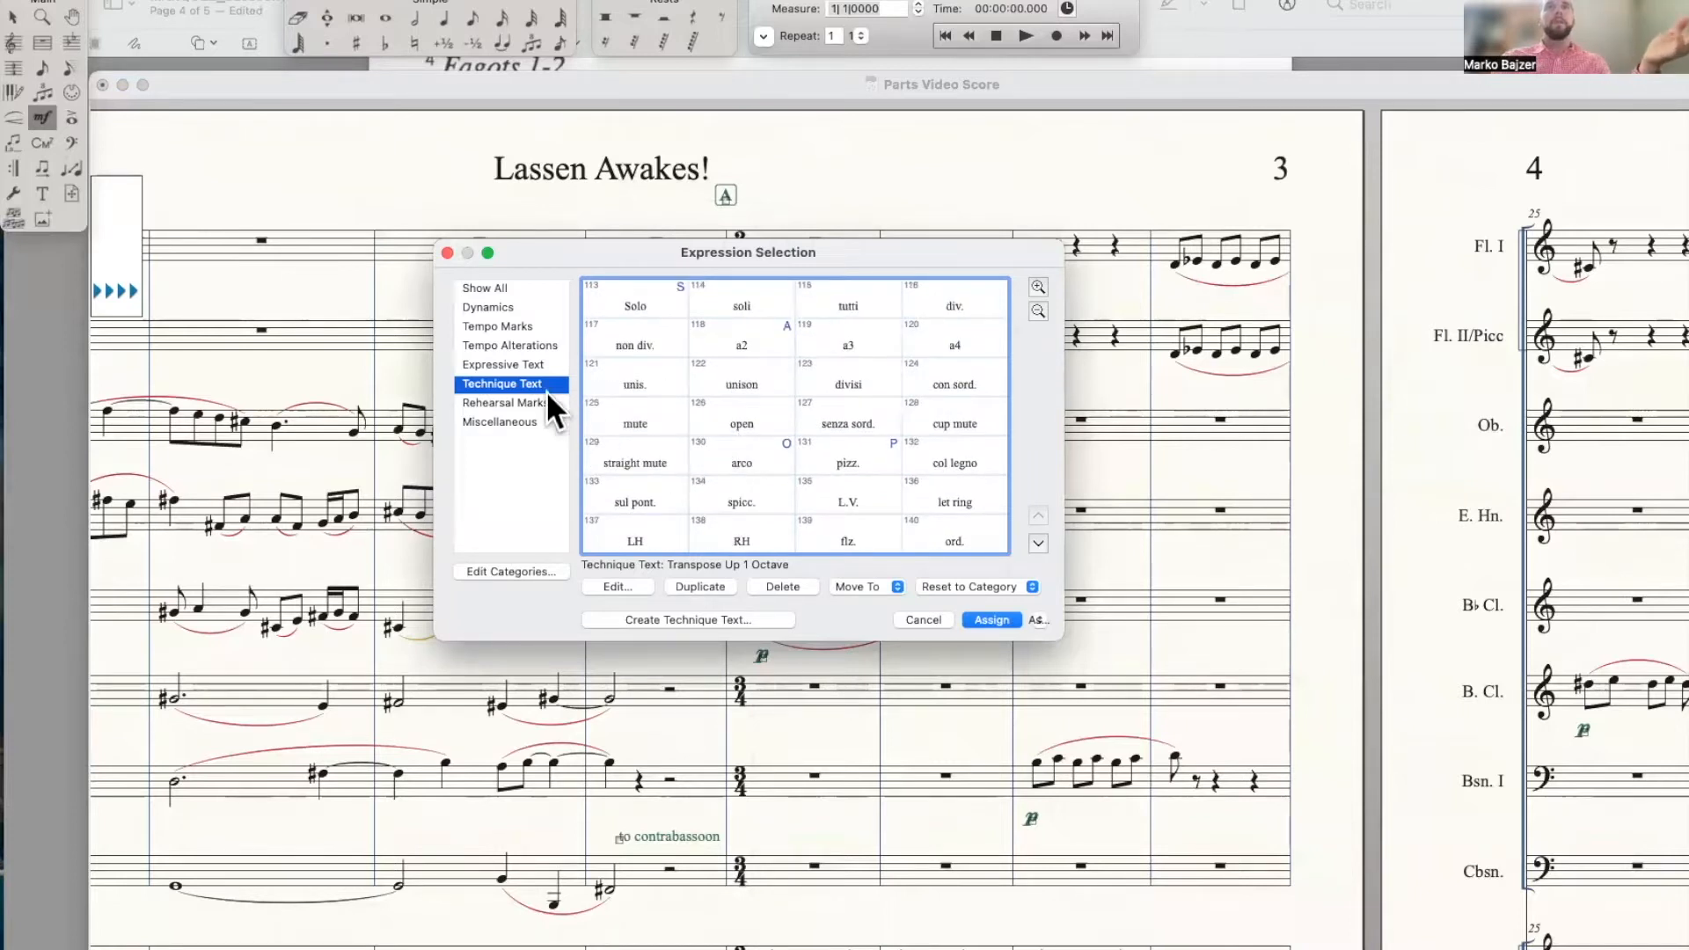
pyautogui.click(531, 570)
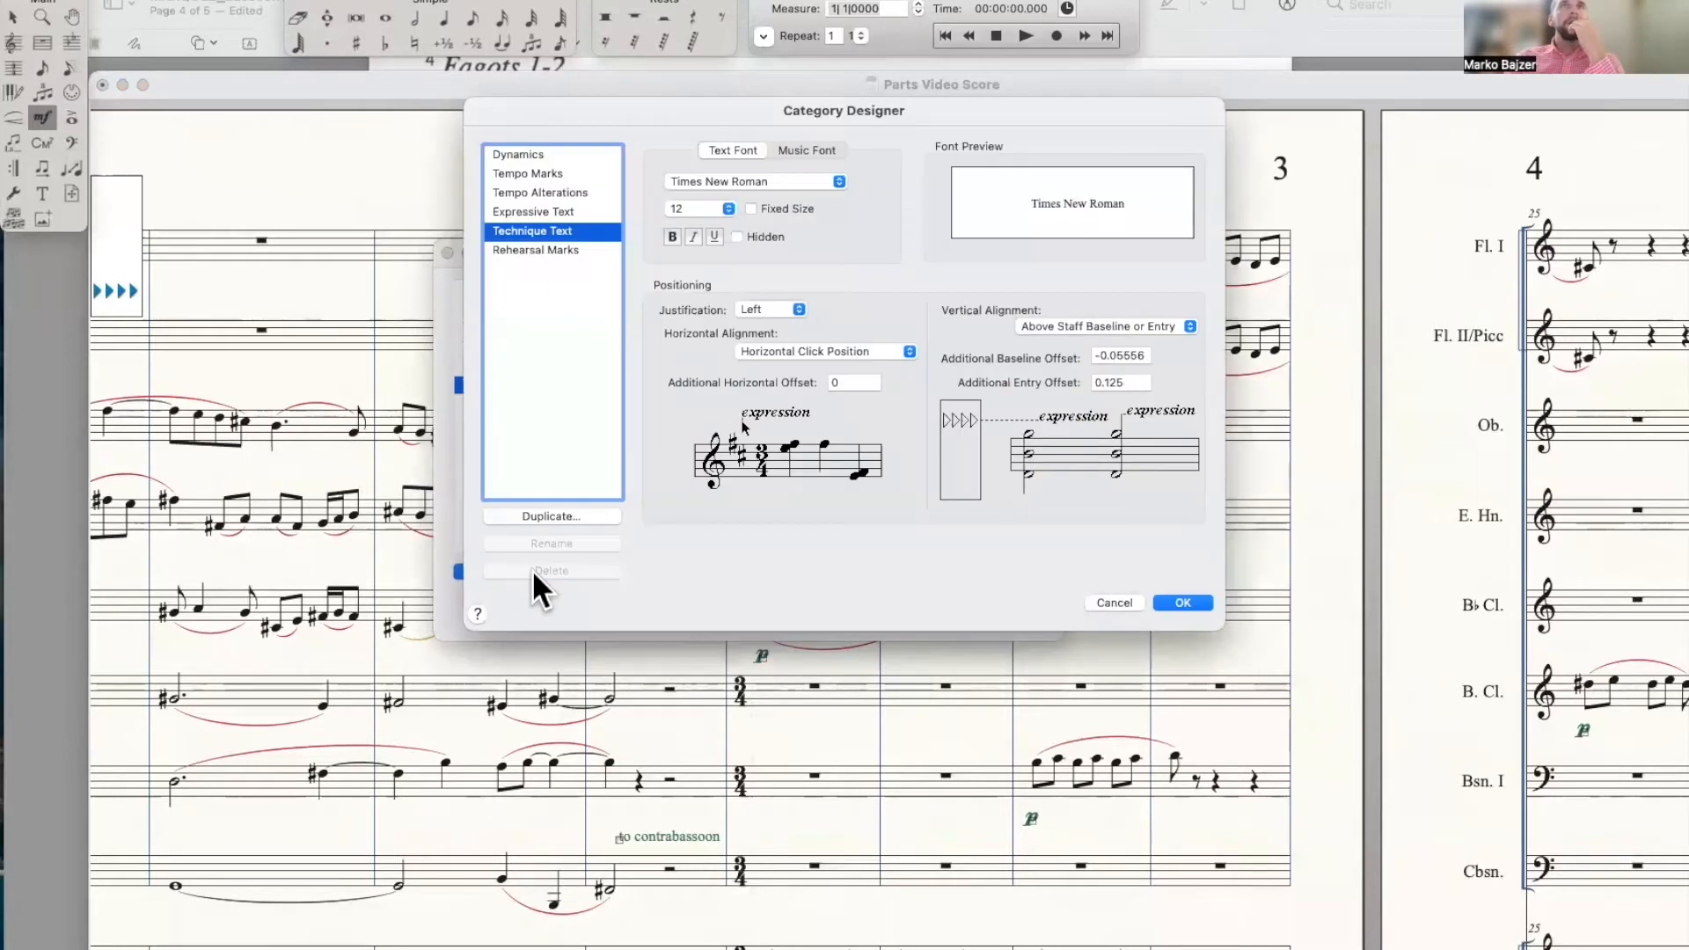
pyautogui.click(555, 172)
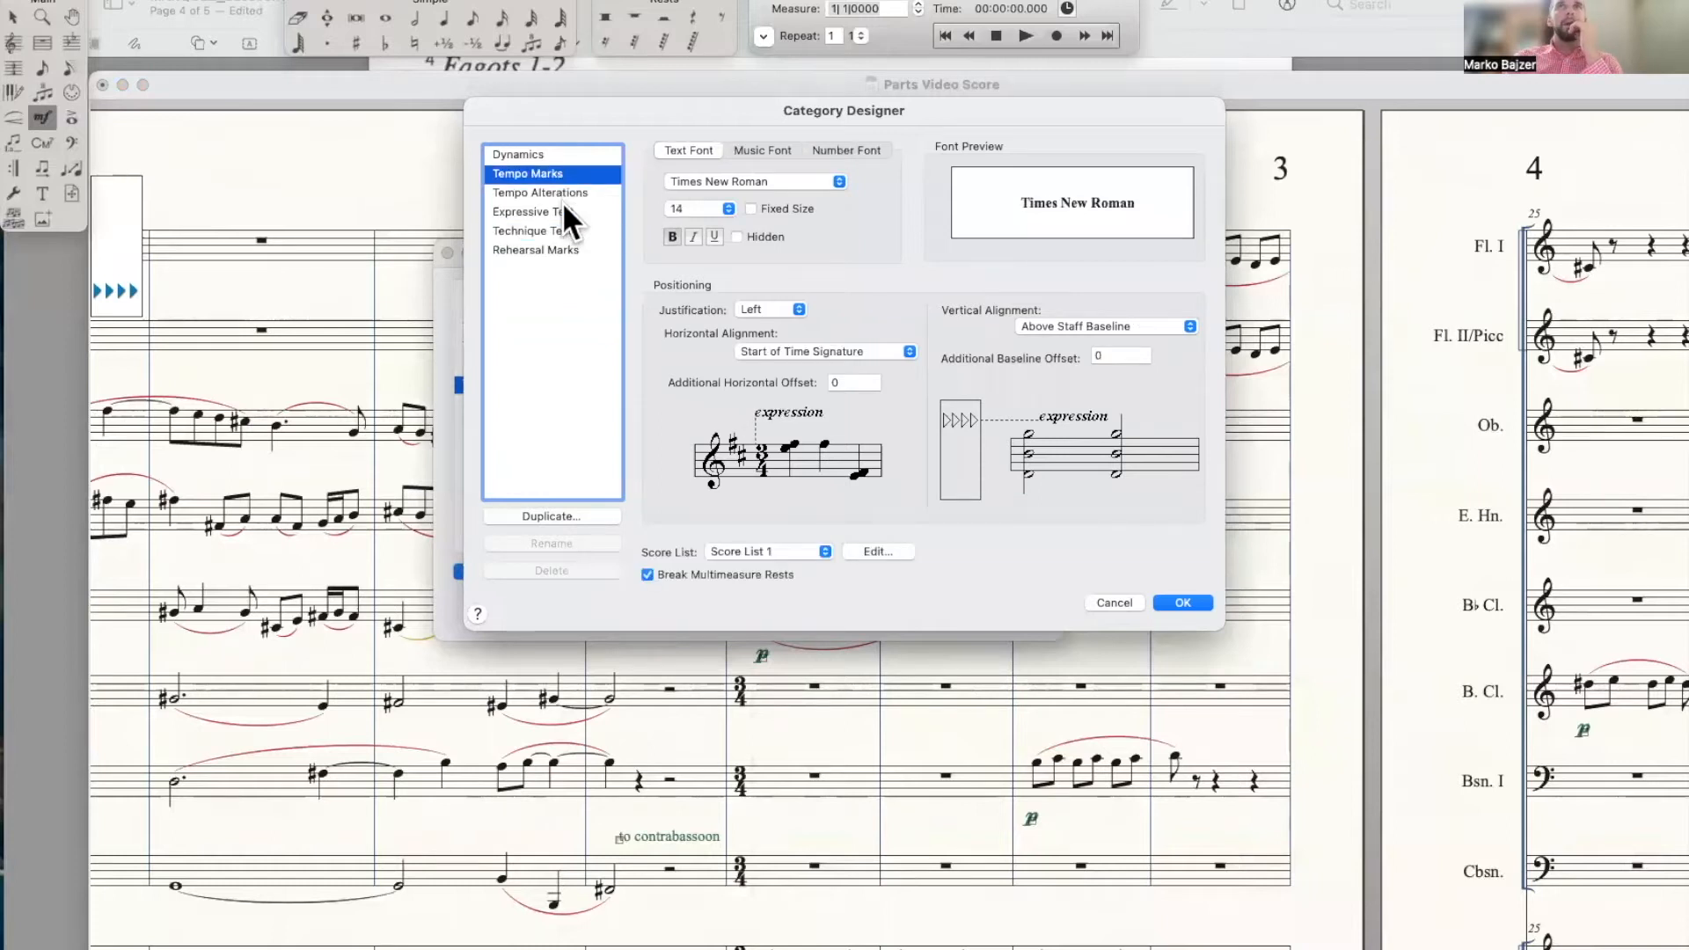
pyautogui.click(545, 516)
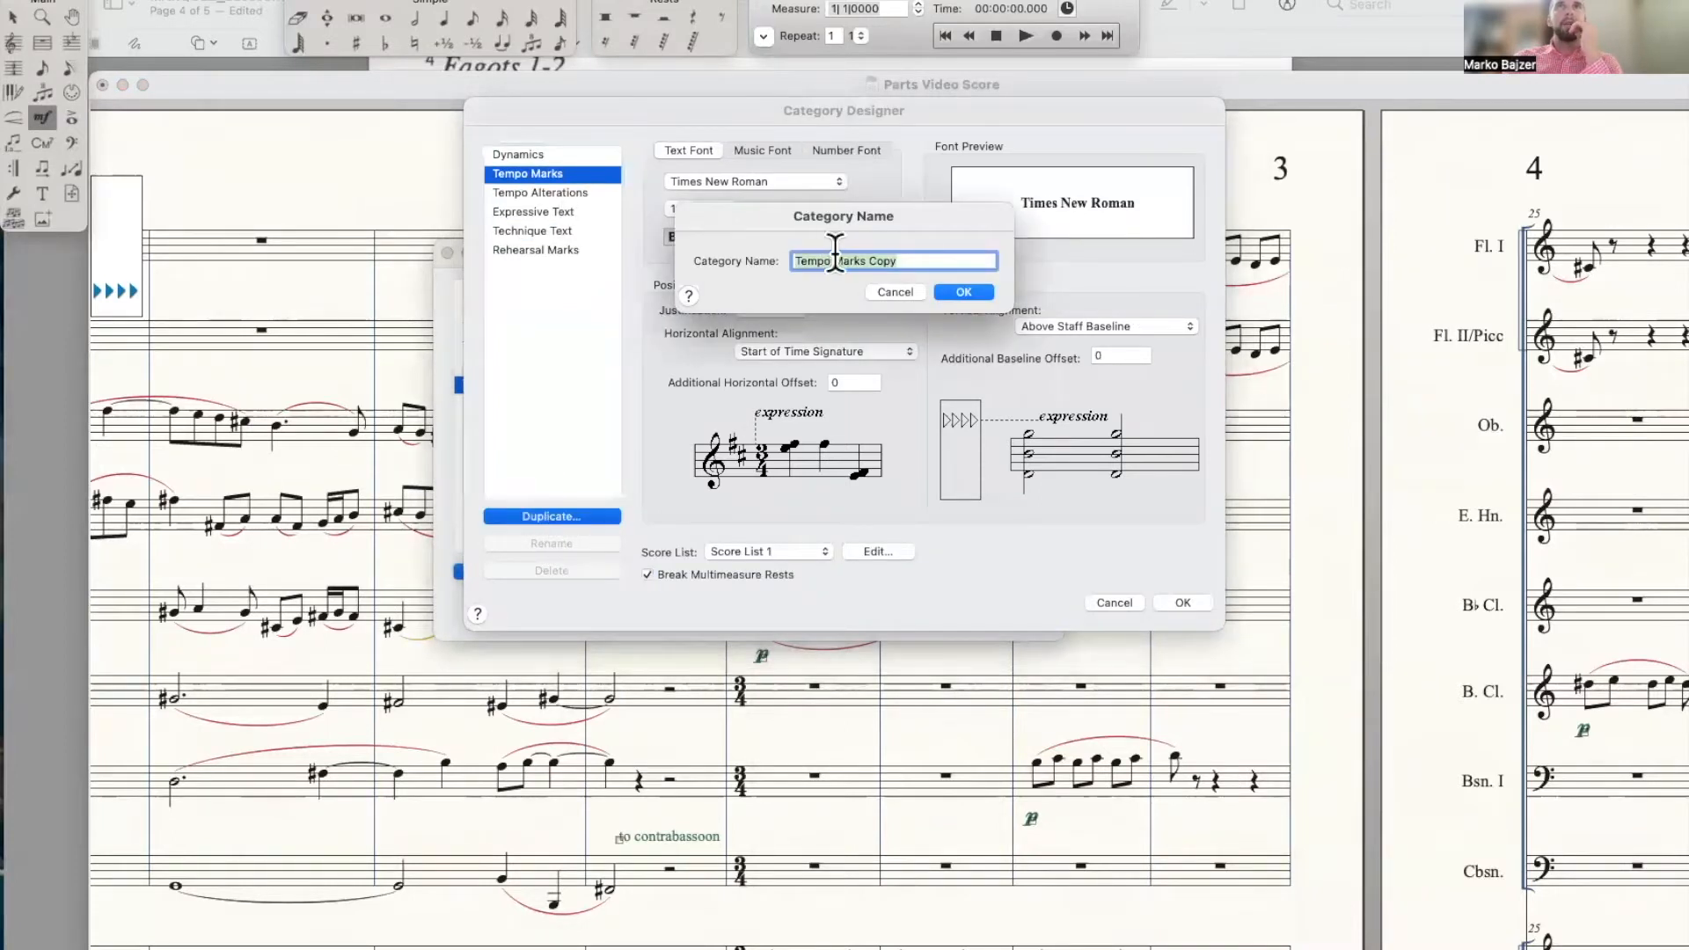
pyautogui.write('Expressive')
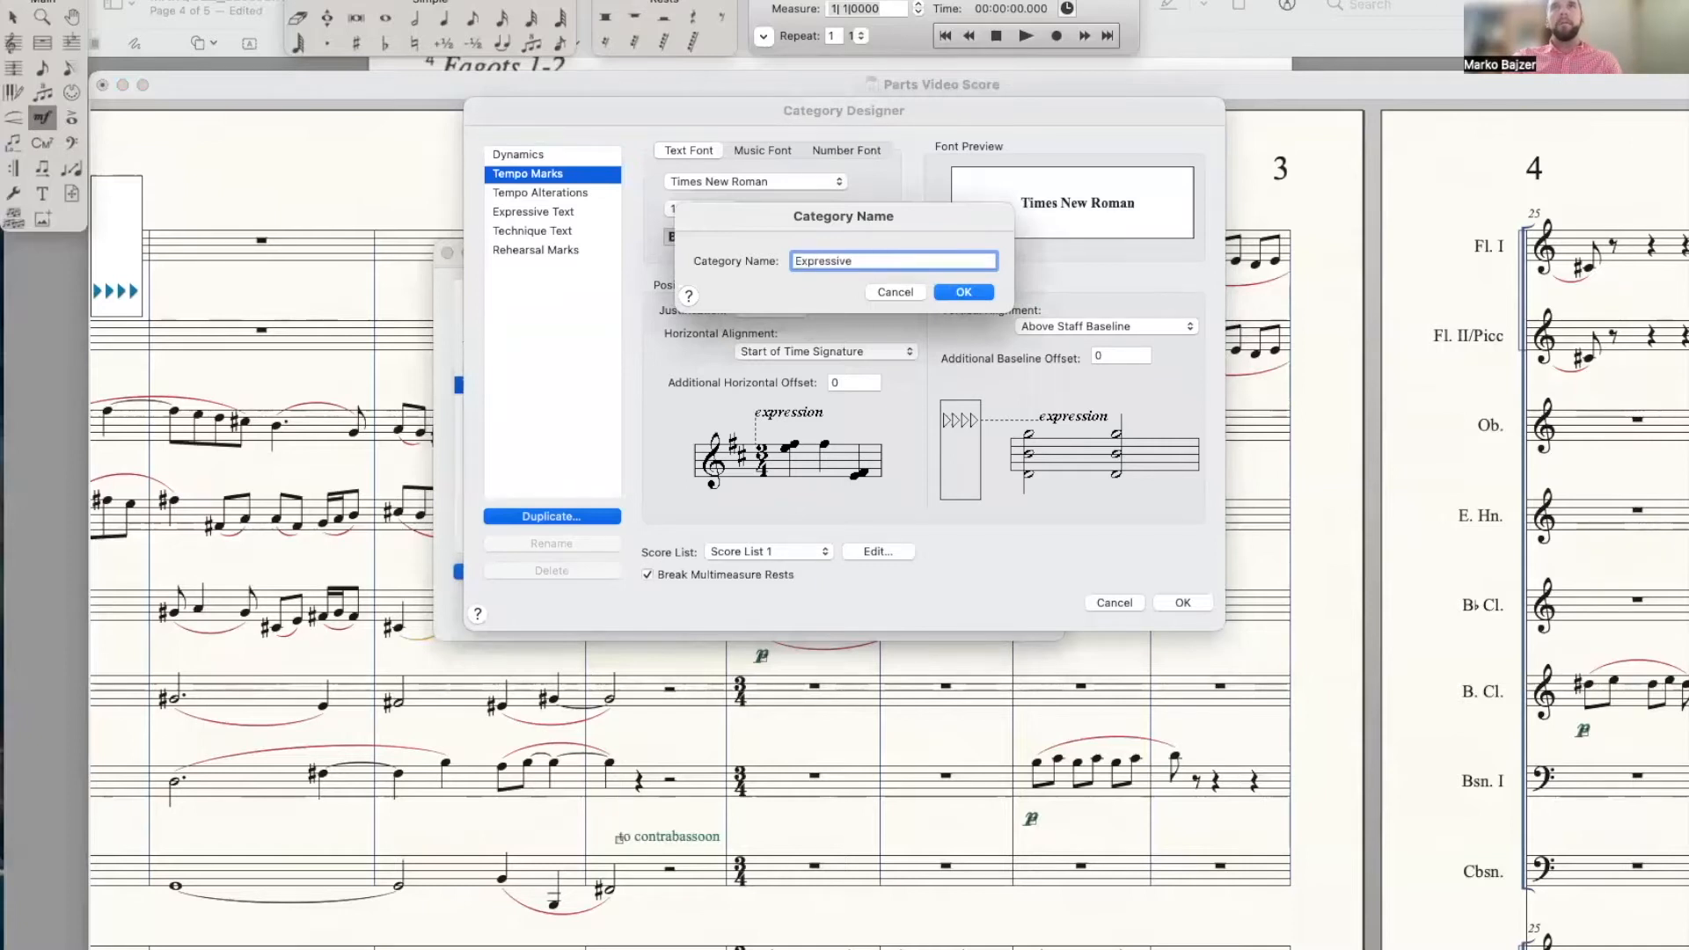
pyautogui.press('super+a')
pyautogui.write('Mood words')
pyautogui.press('Return')
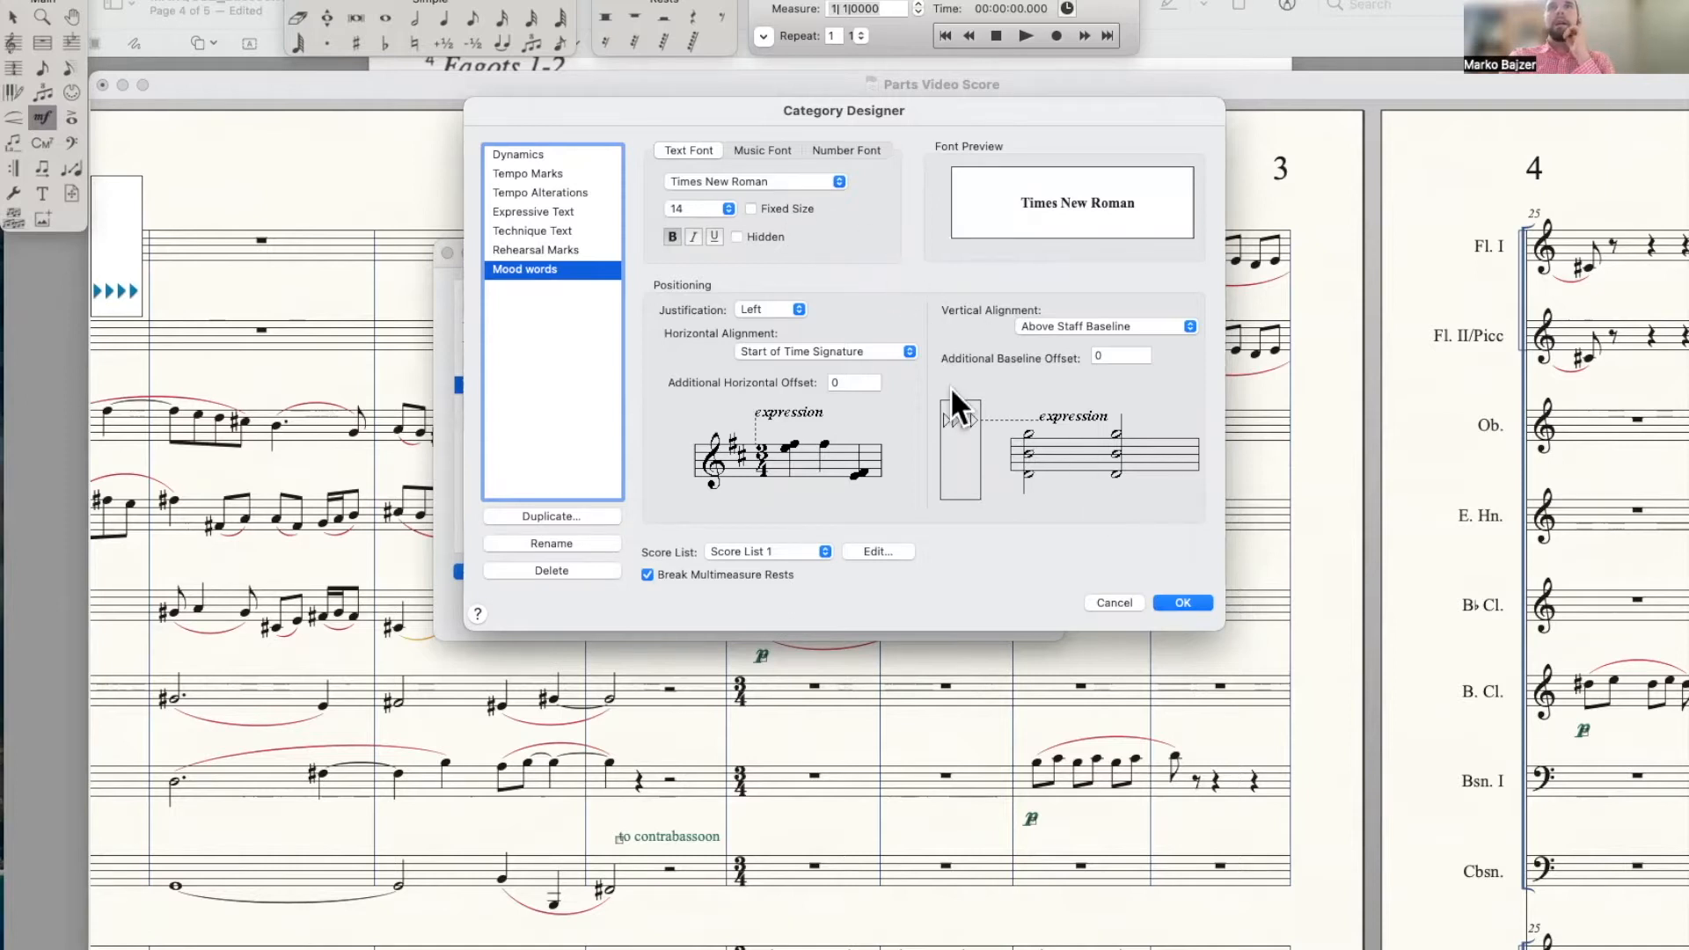
# Confirm the Mood words category, create the expression "Ominously majestic" in it, and assign it at rehearsal mark A, measure 21
pyautogui.click(1187, 602)
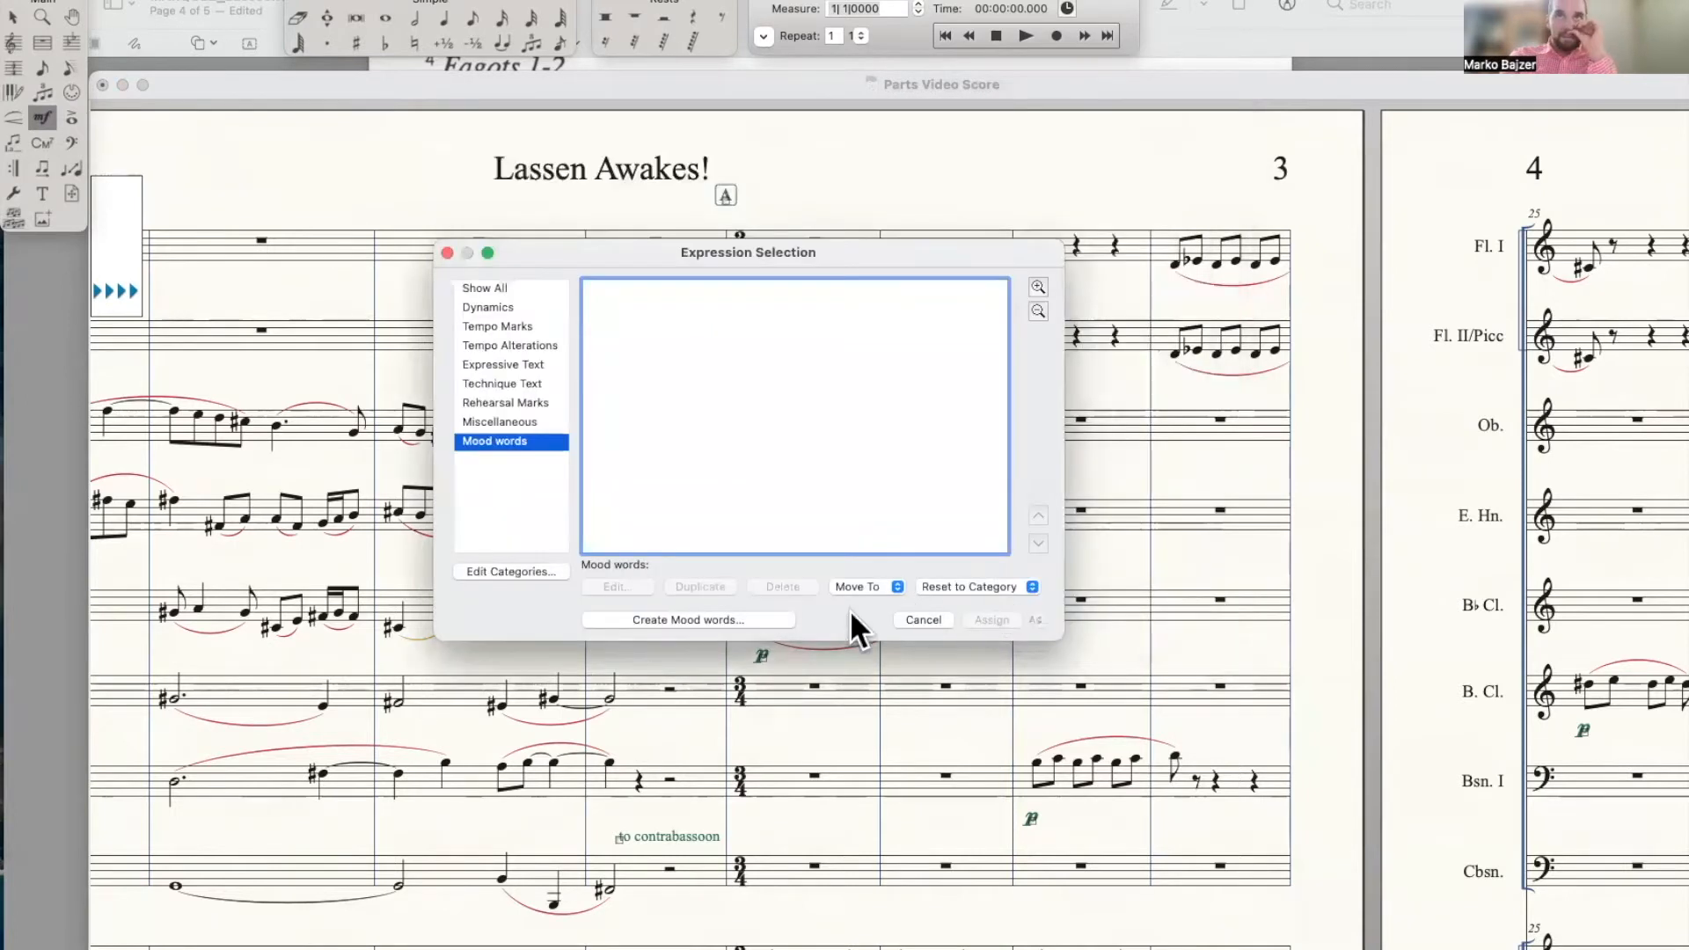
pyautogui.click(712, 618)
pyautogui.write('Omno')
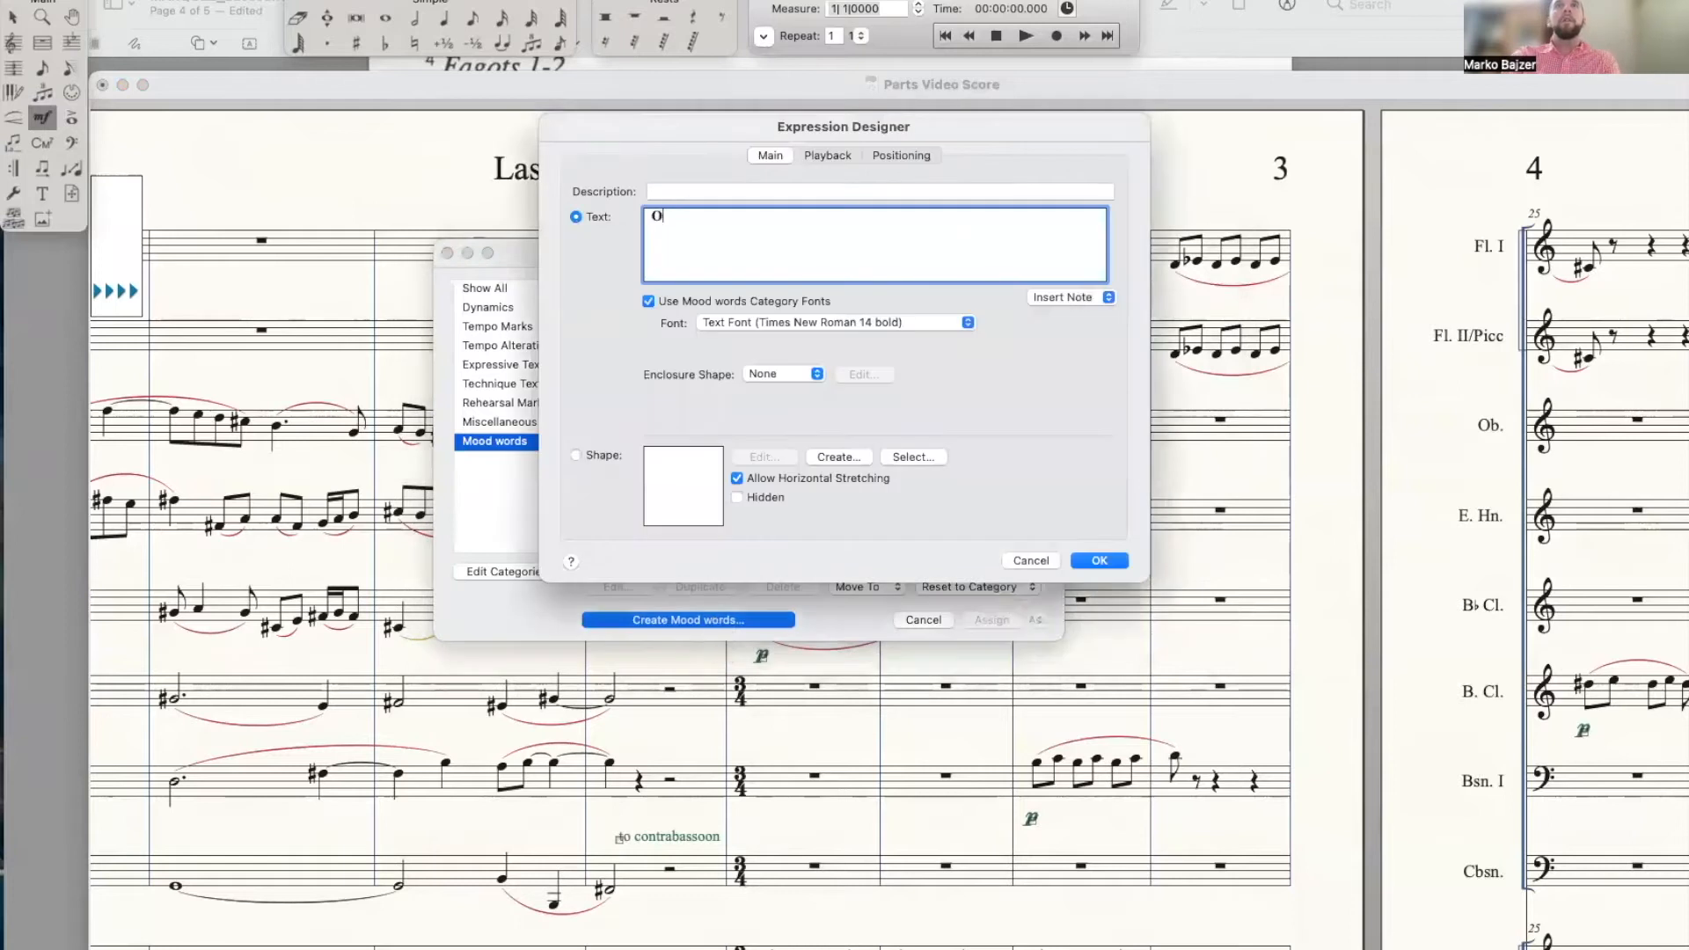
pyautogui.press('BackSpace')
pyautogui.press('BackSpace')
pyautogui.press('BackSpace')
pyautogui.write('minously majestic')
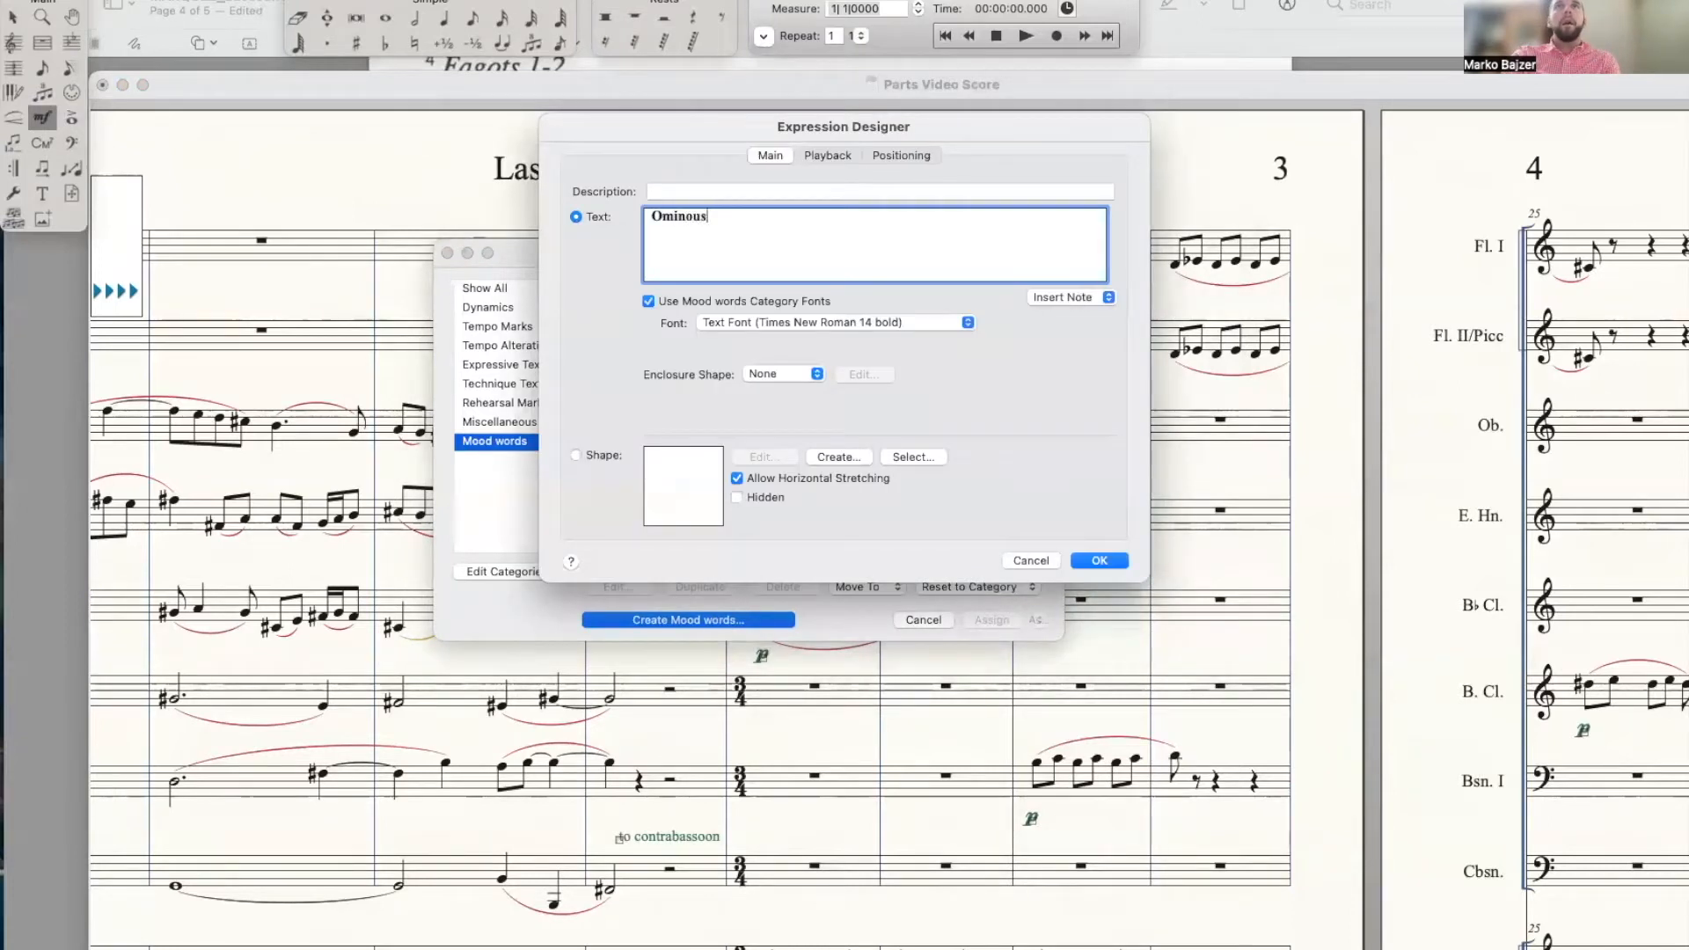
pyautogui.press('Return')
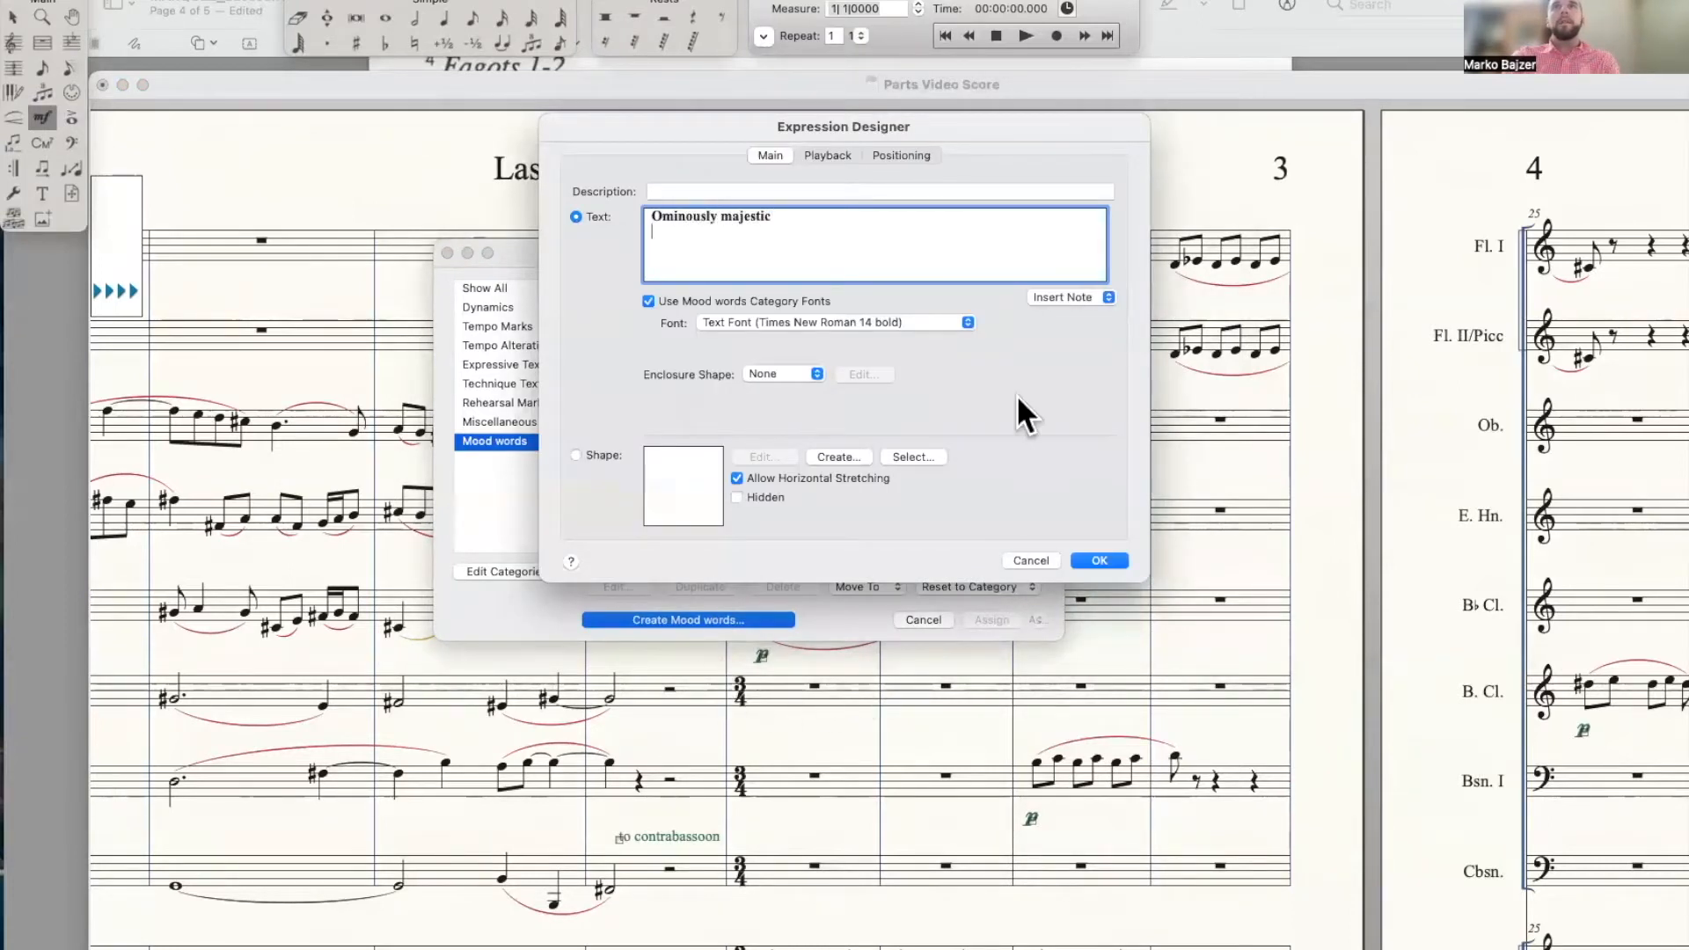
pyautogui.click(1100, 560)
pyautogui.click(991, 620)
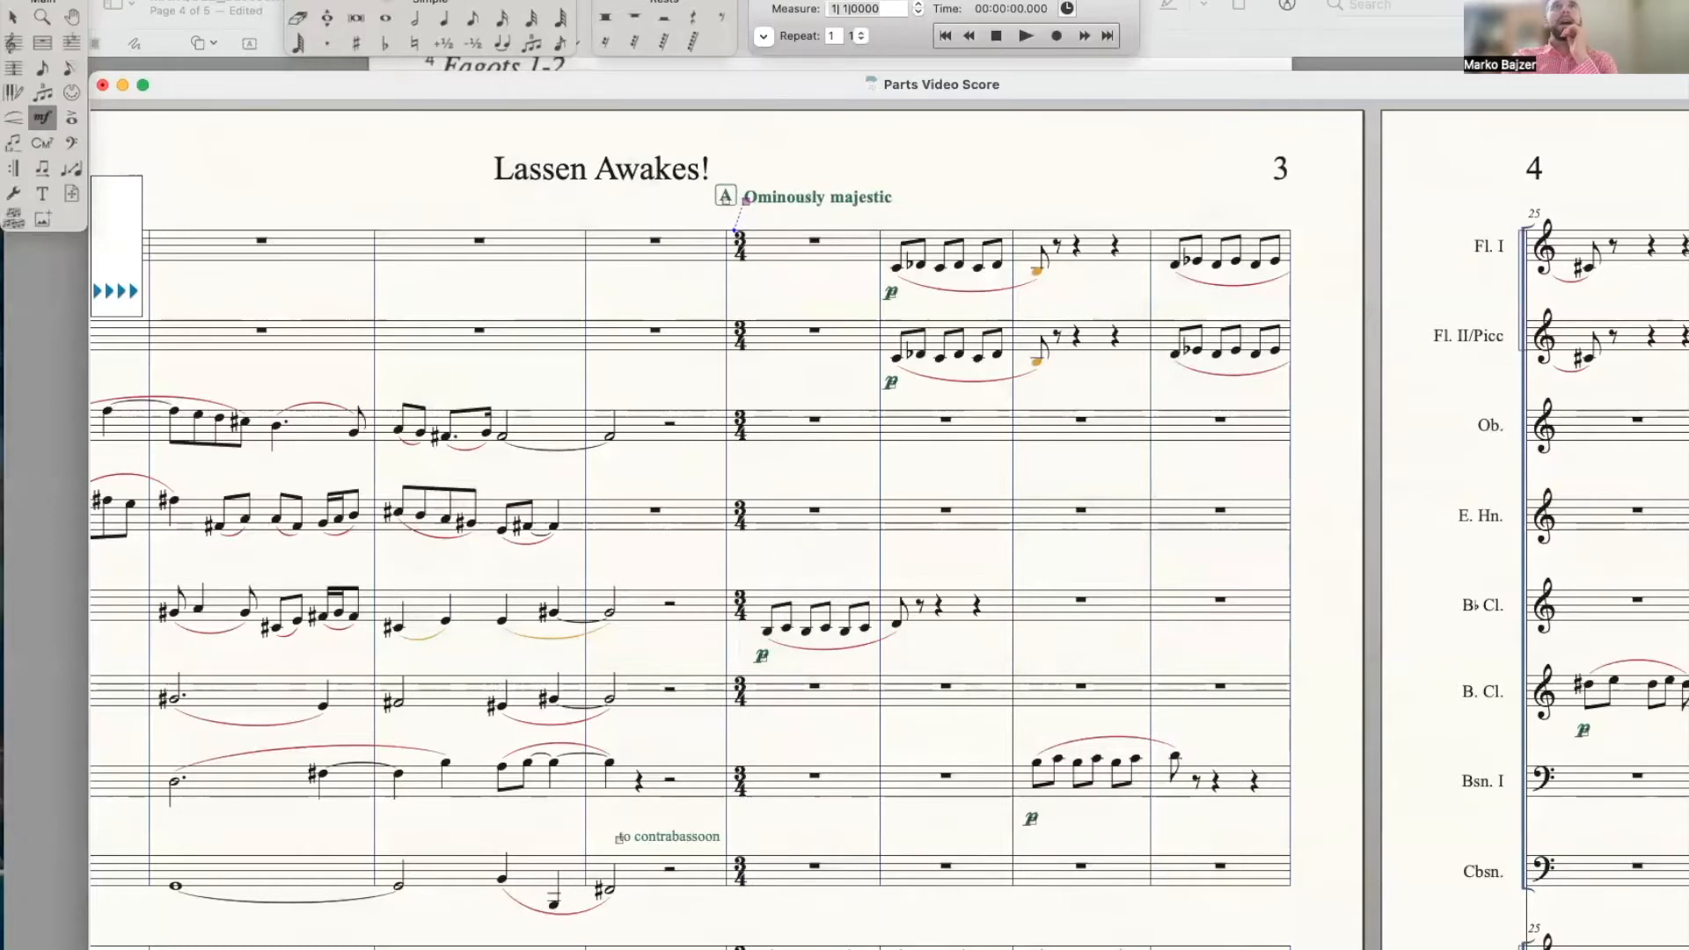
# Check the Clarinet in Bb part for "Ominously majestic" at rehearsal mark A, and return to the full score's opening pages
pyautogui.click(356, 1)
pyautogui.moveTo(378, 3)
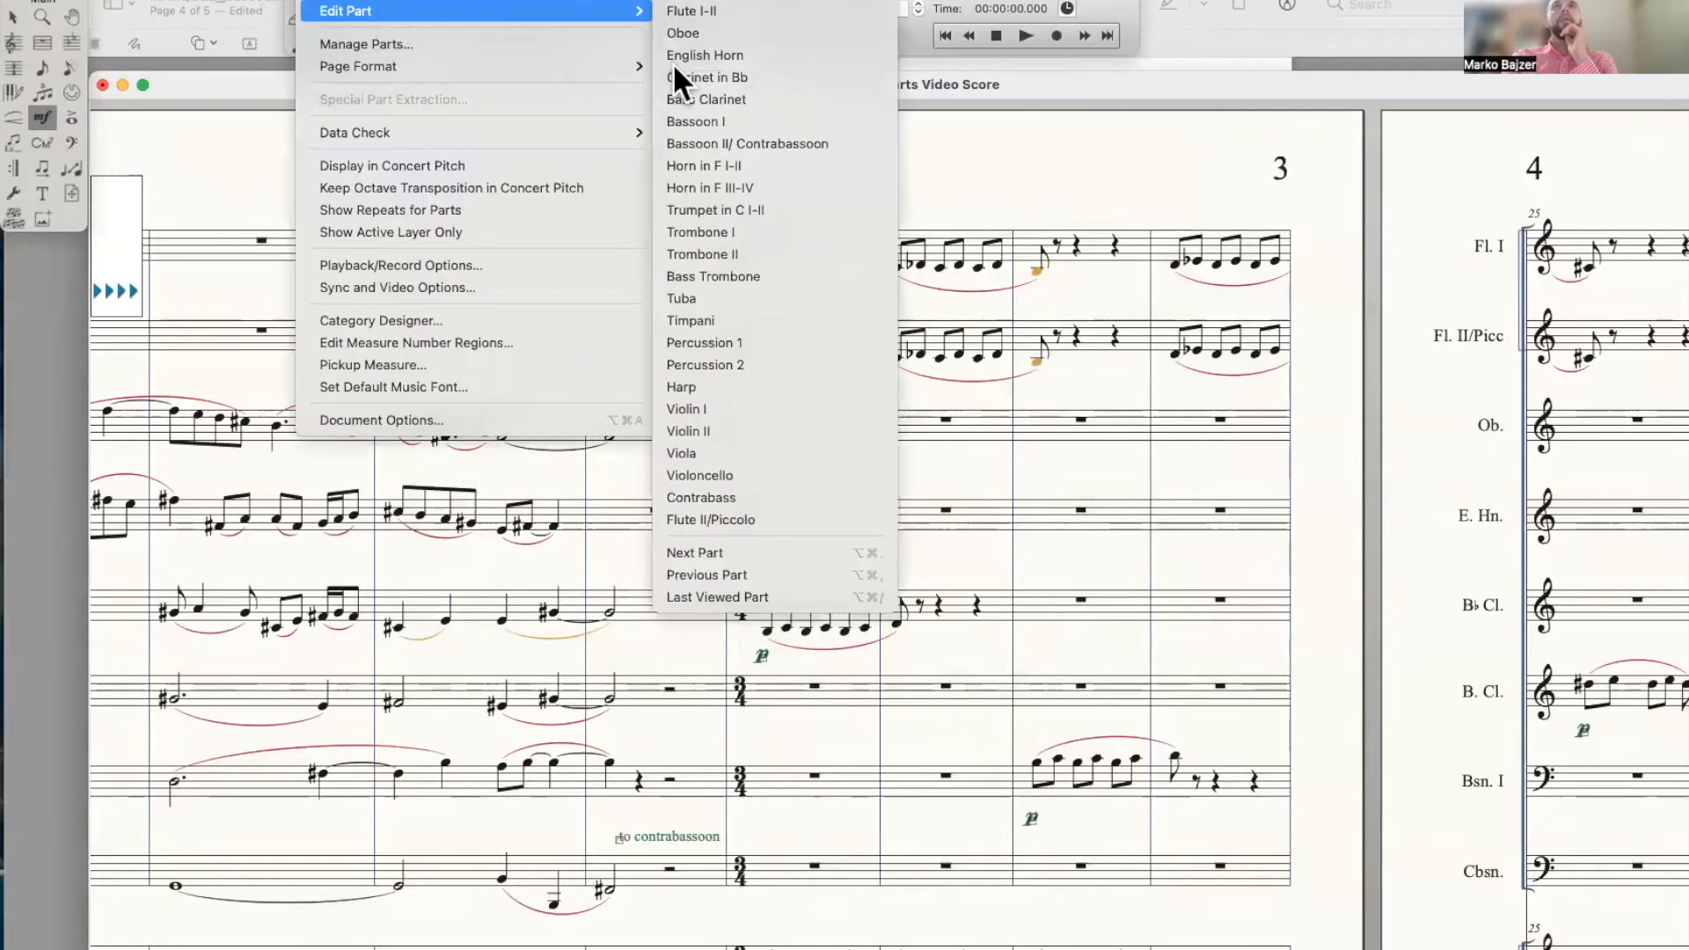
pyautogui.click(725, 76)
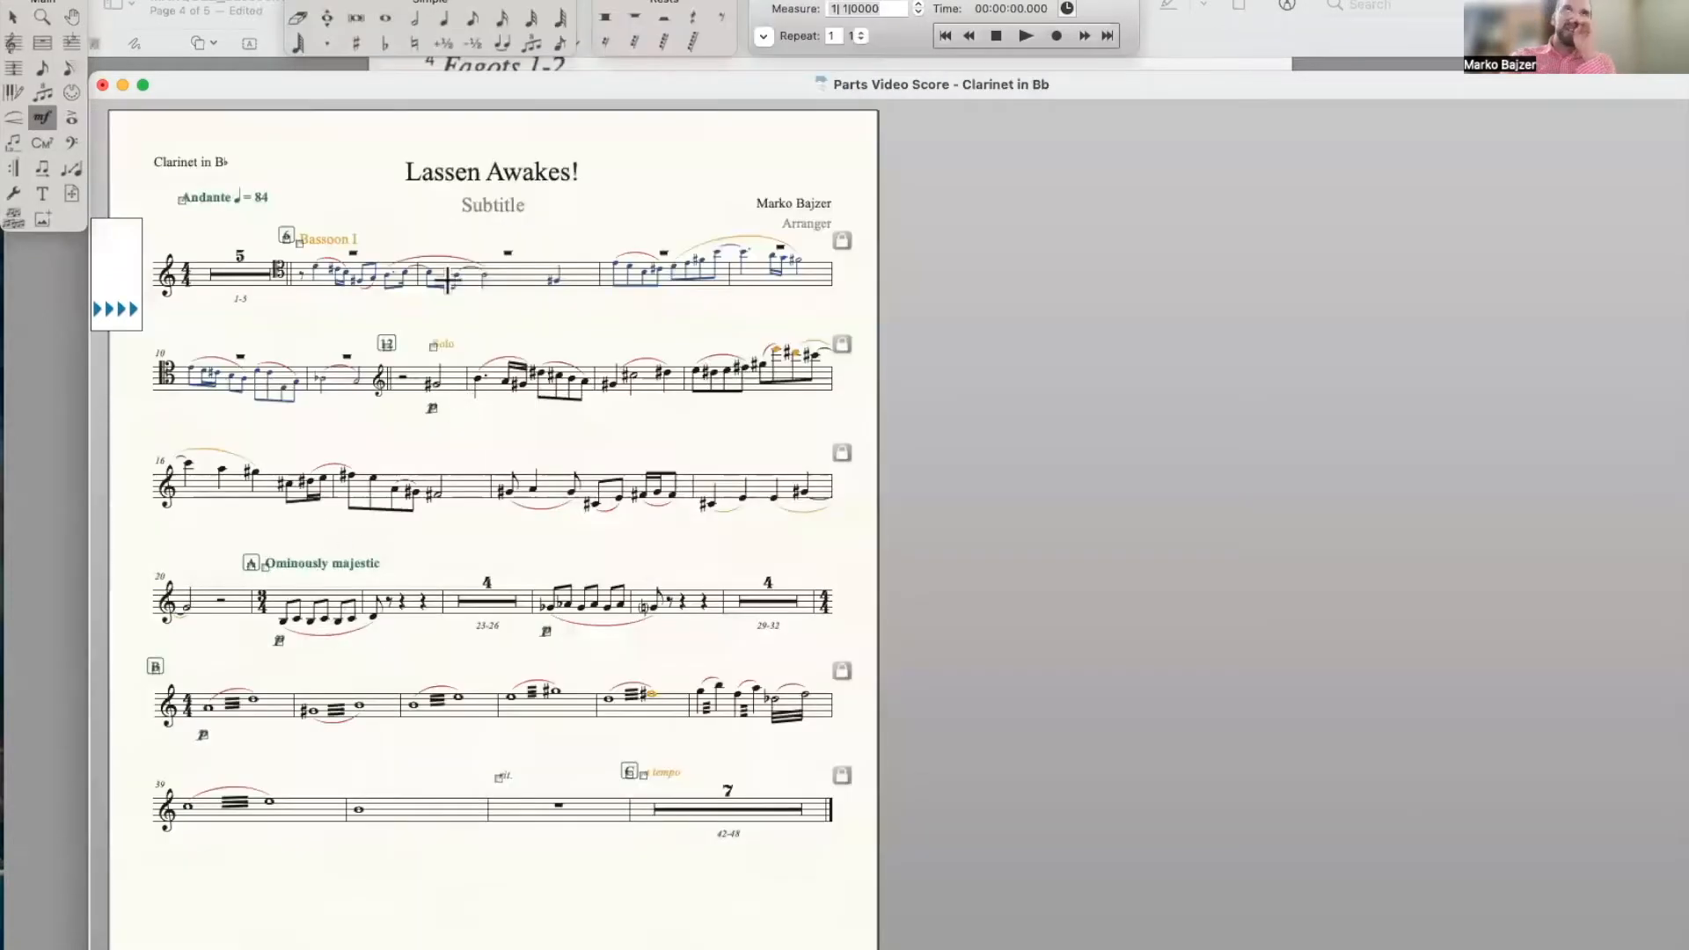
pyautogui.click(412, 1)
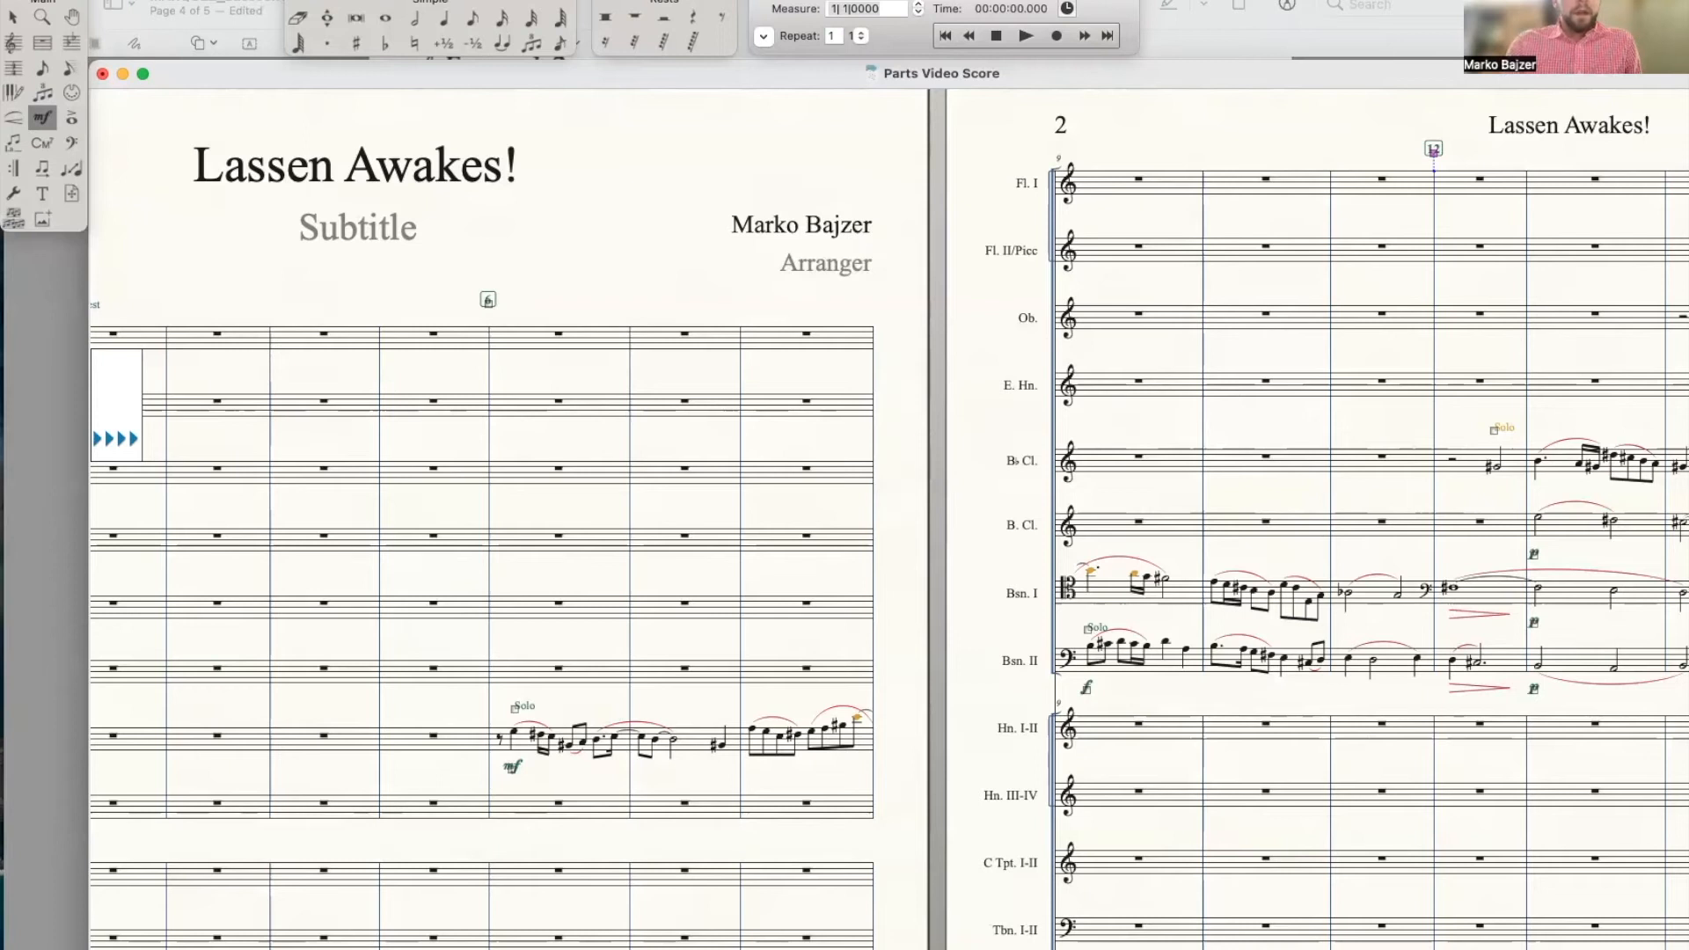
pyautogui.hscroll(-8, 734, 713)
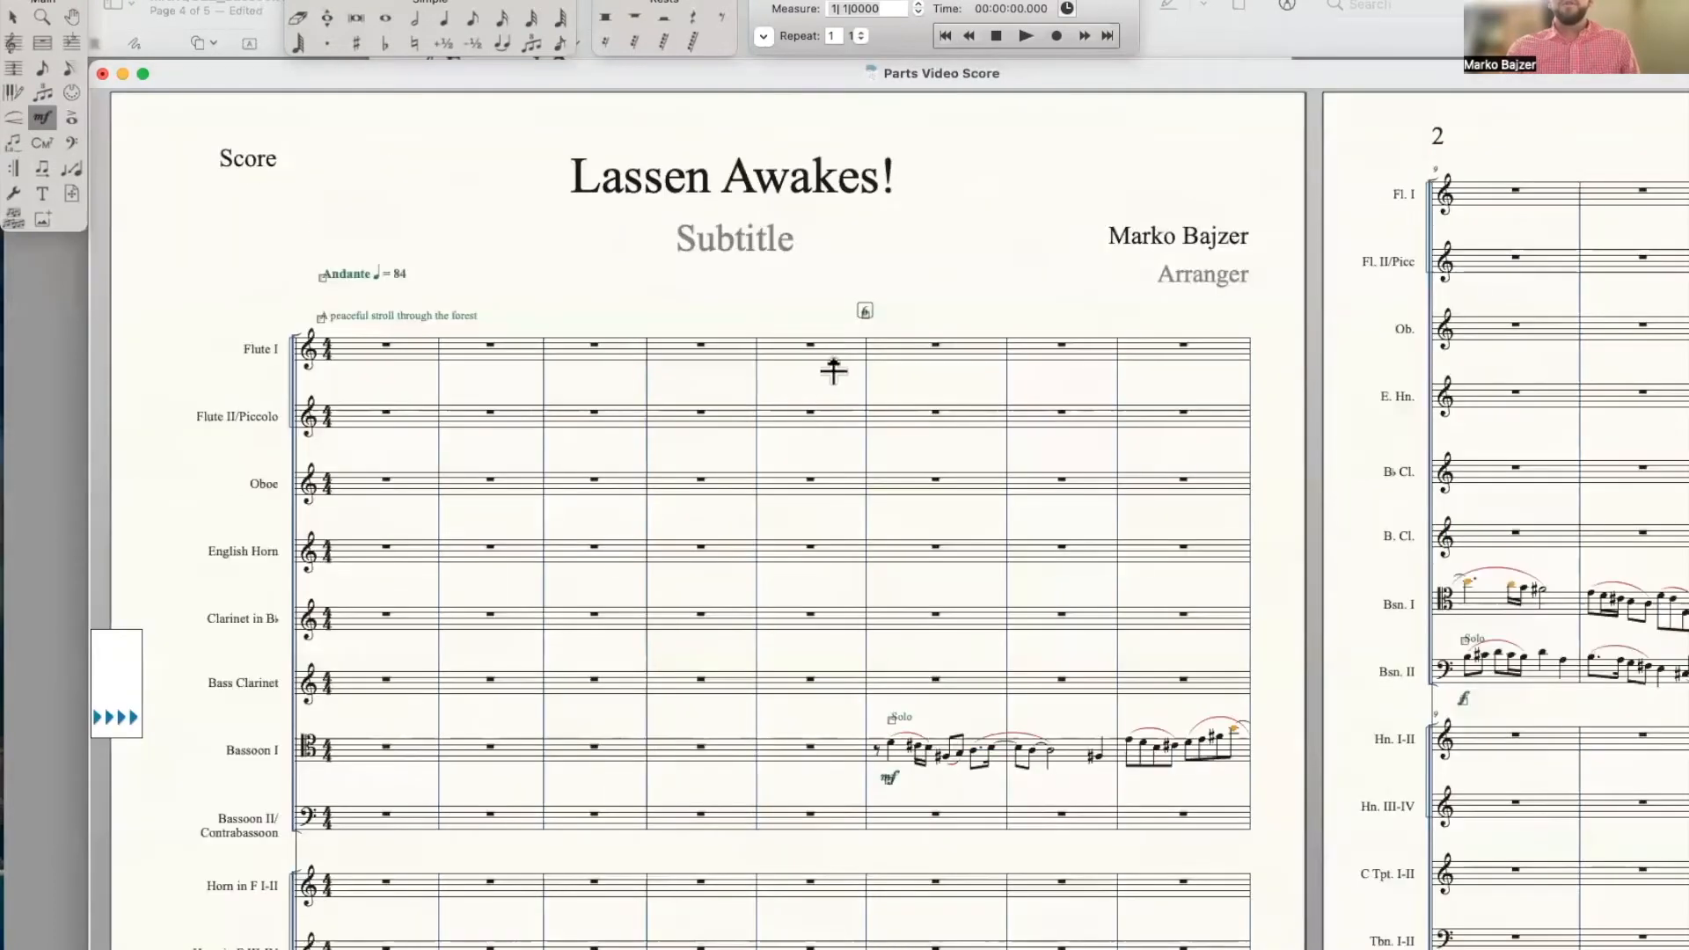
pyautogui.hscroll(10, 810, 649)
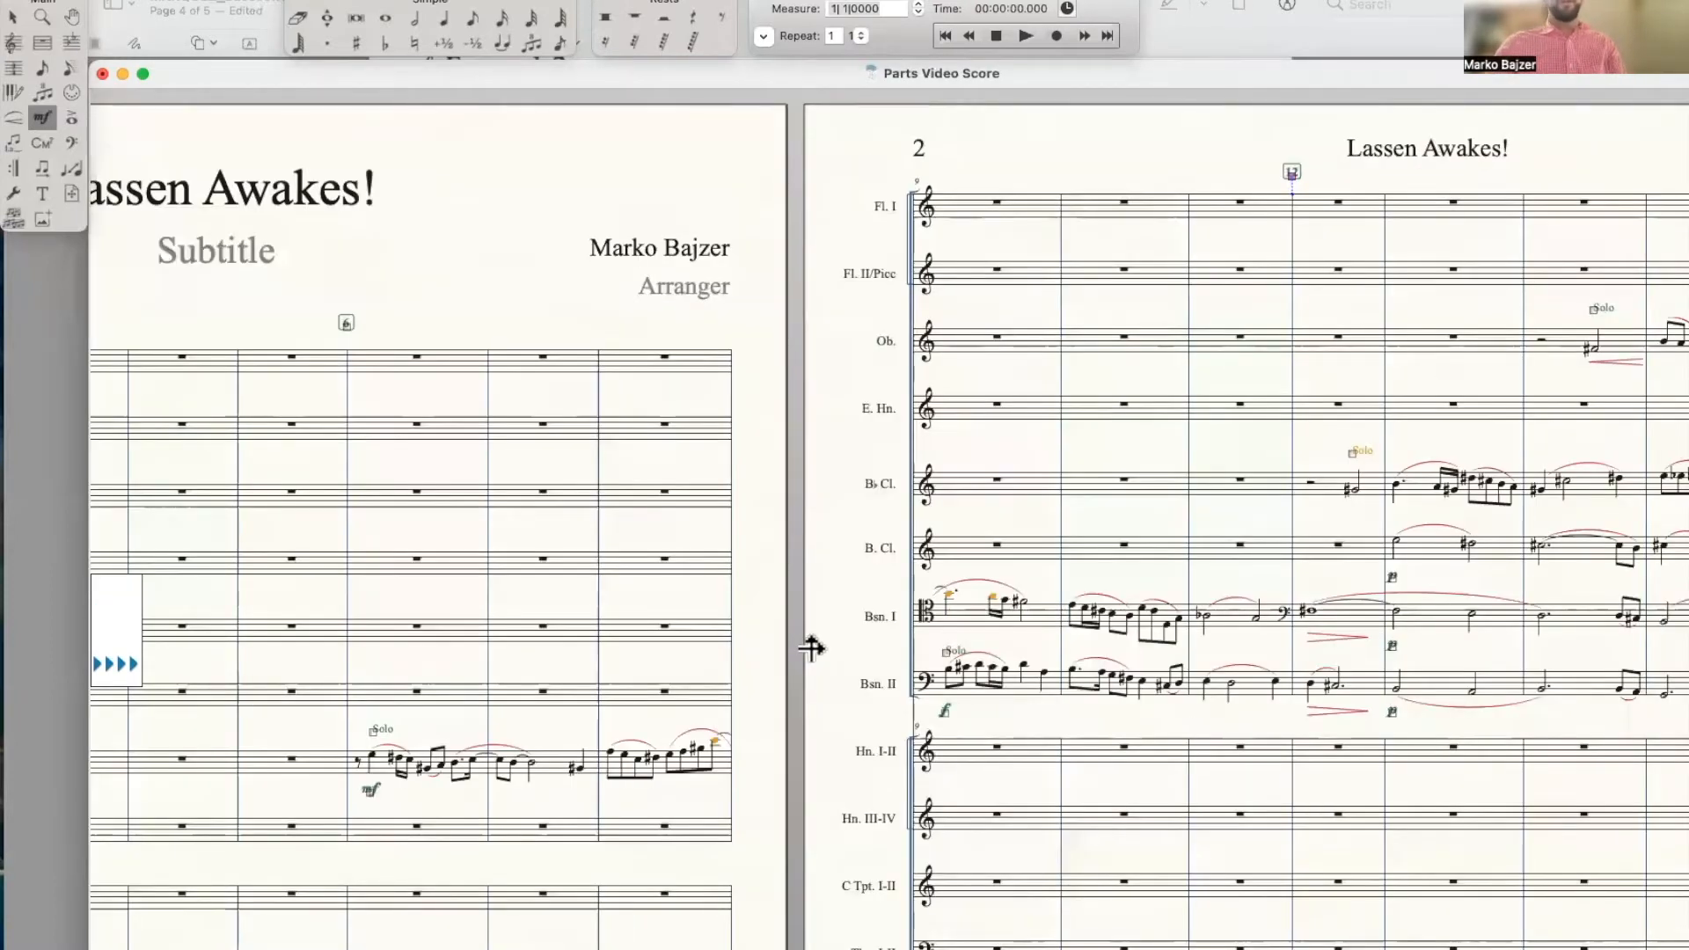
# Examine the opening rests before the measure 12 solo in the Clarinet in Bb part, and return to the full score
pyautogui.click(365, 0)
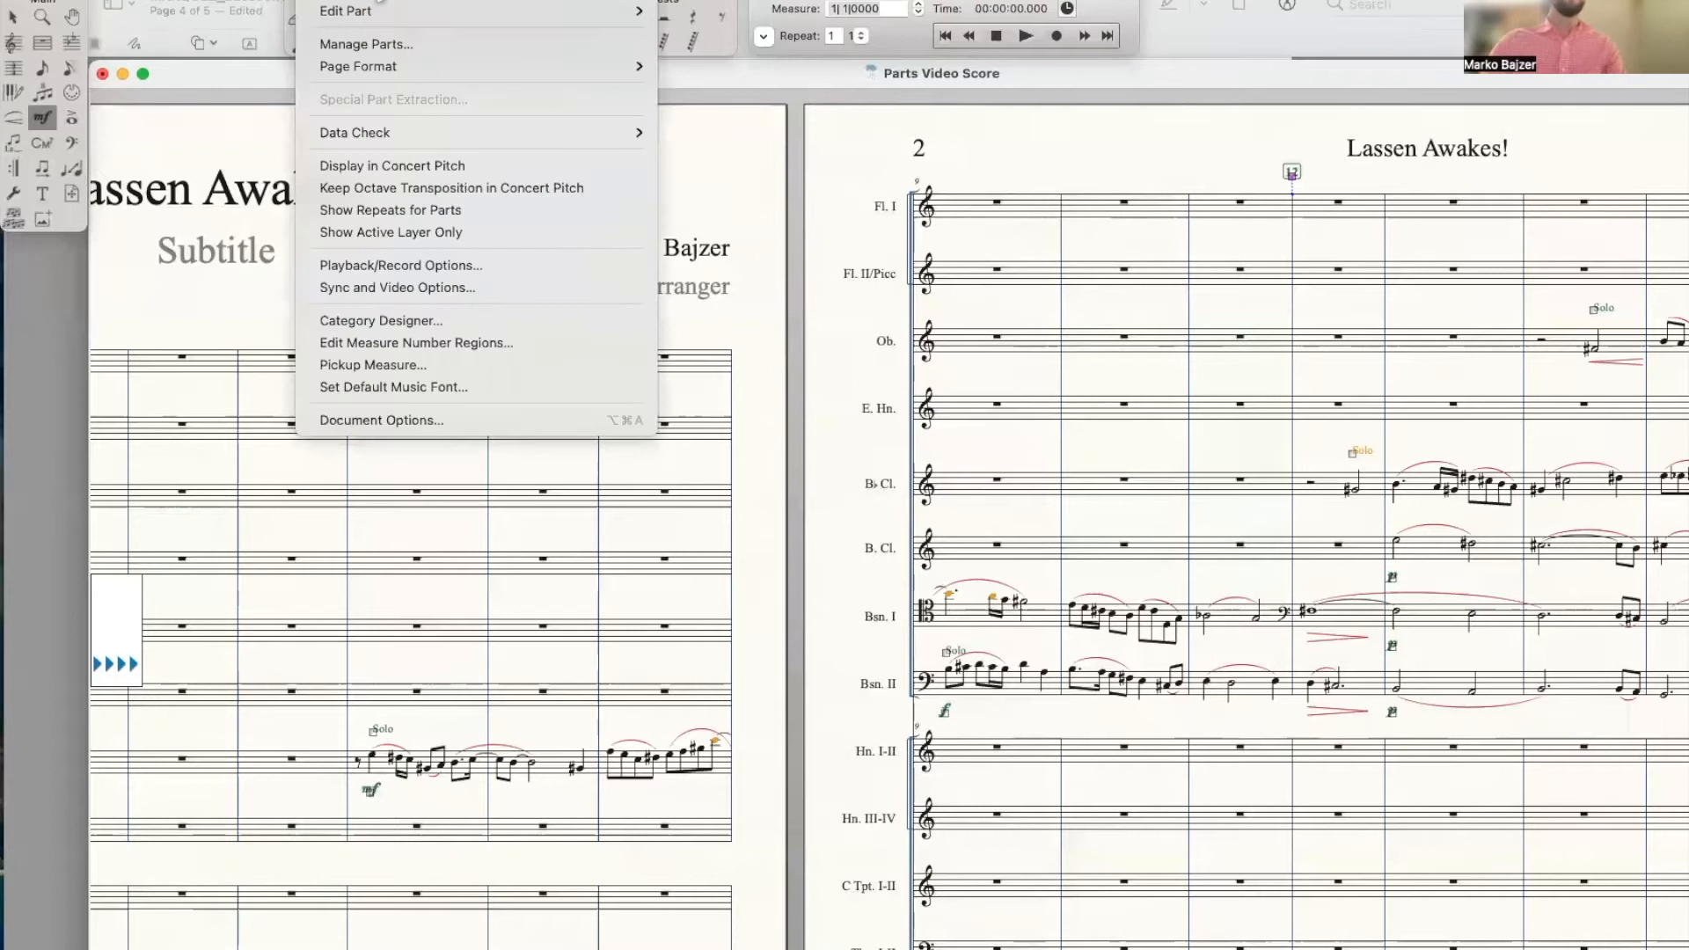
pyautogui.moveTo(391, 7)
pyautogui.click(810, 77)
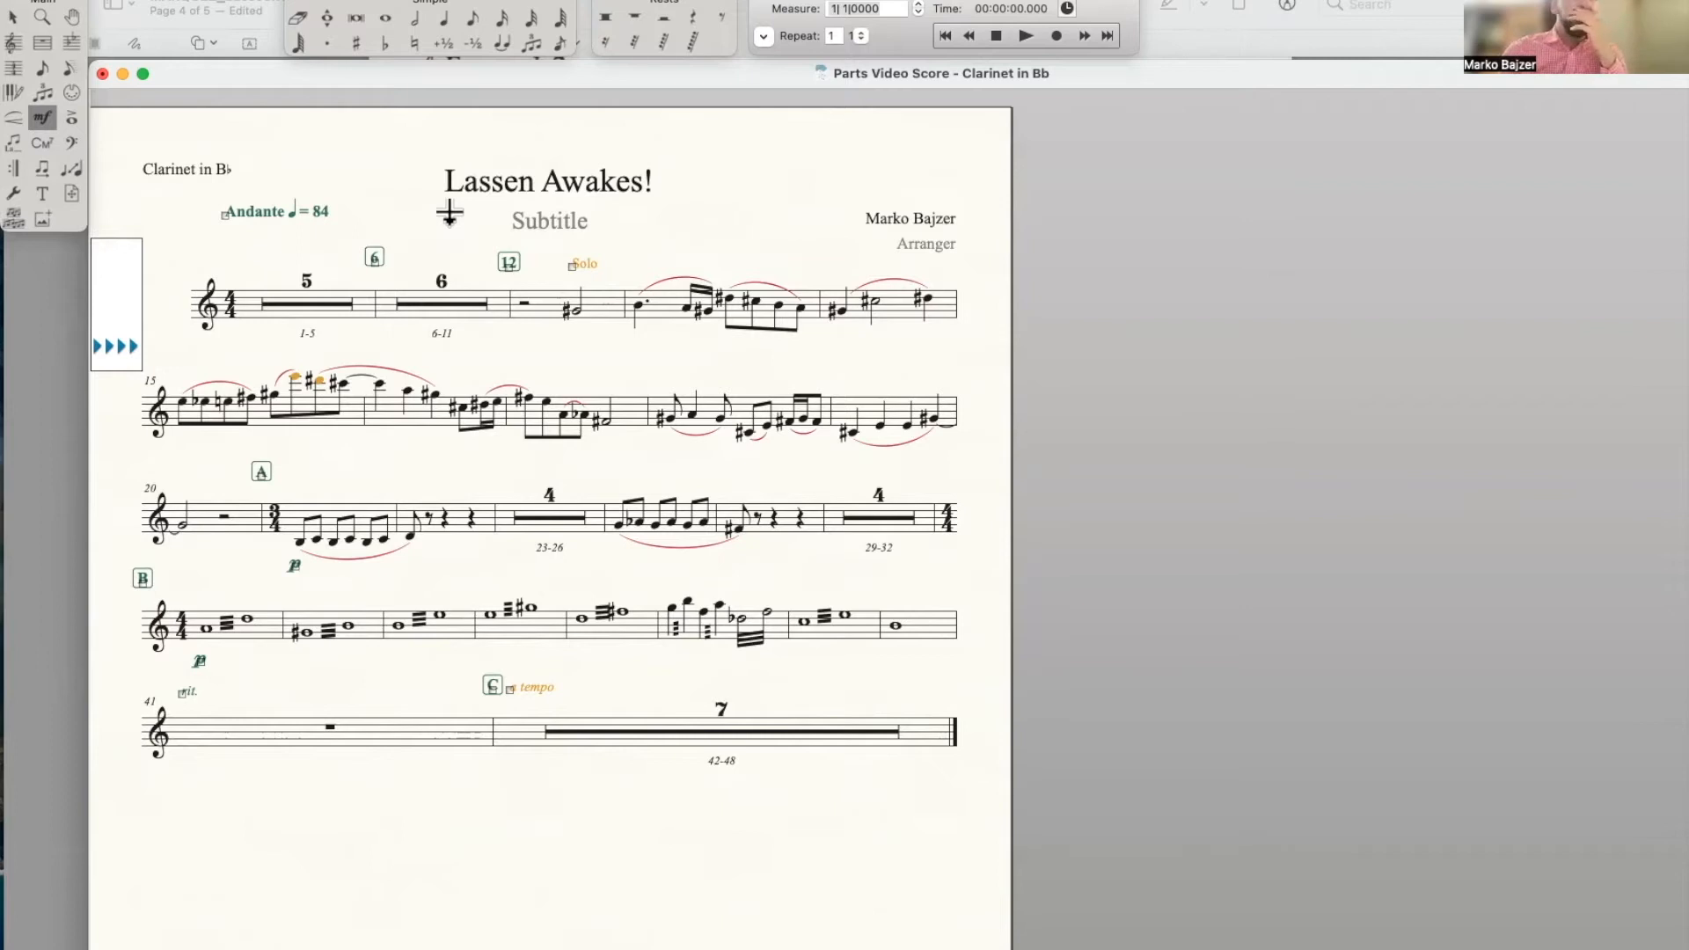
pyautogui.click(330, 0)
pyautogui.click(375, 1)
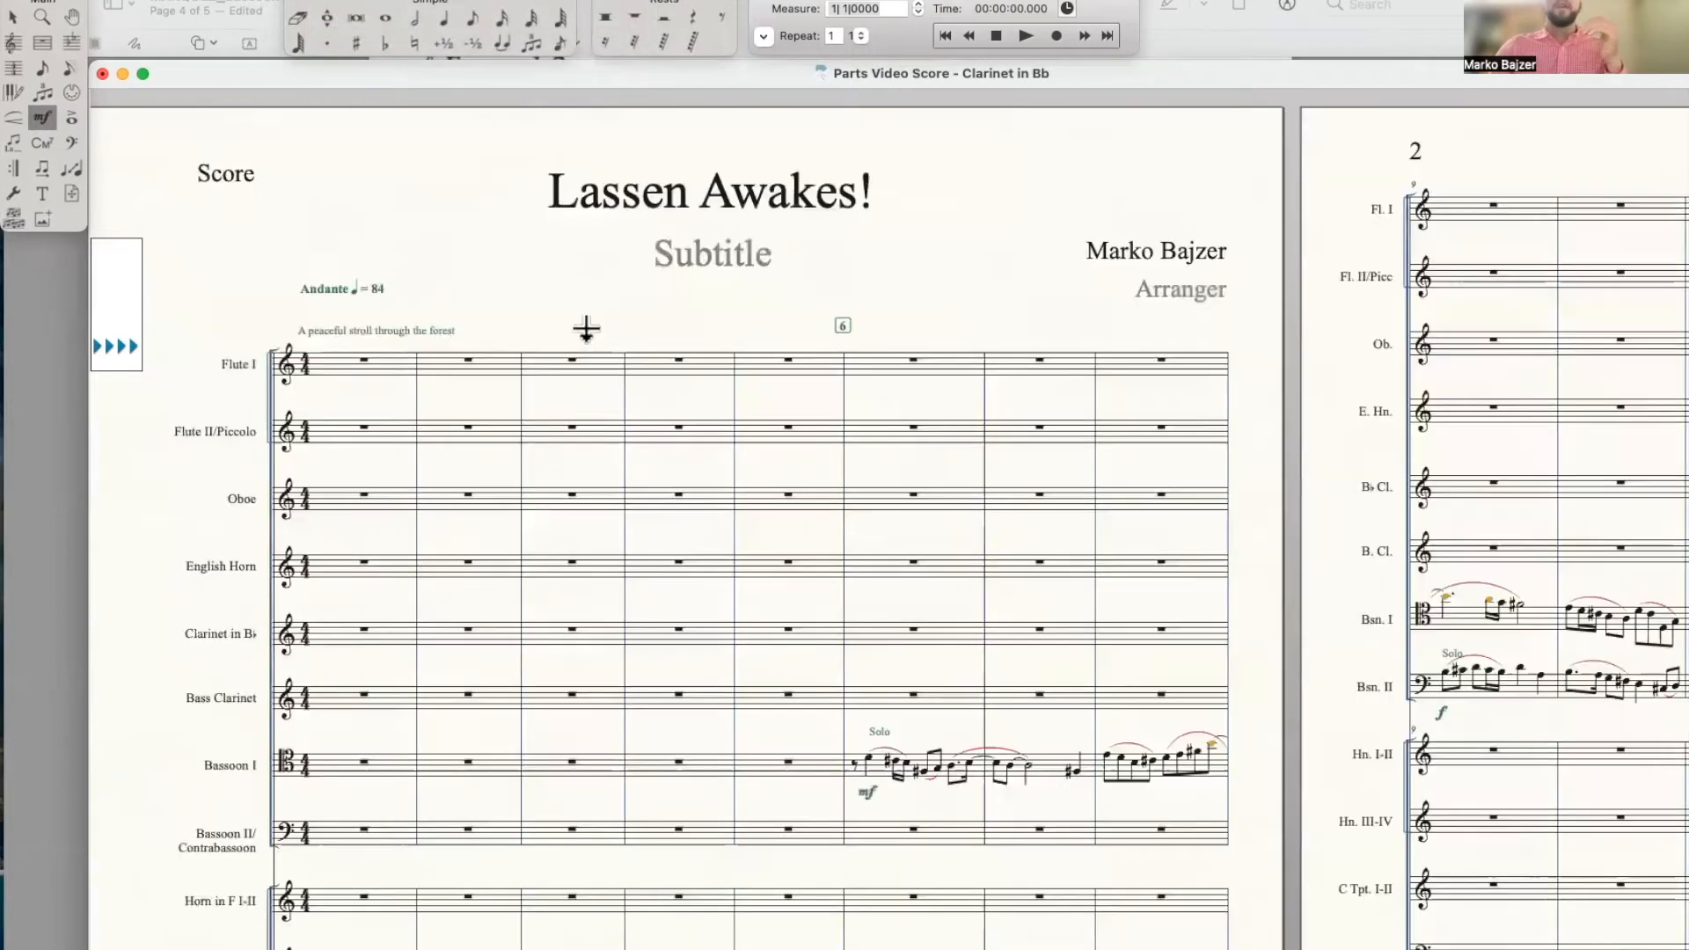
# Add the Bassoon I solo from measures 6–11 as cue notes to the Clarinet in Bb staff, in Layer 4 at 75%, named "Bassoon I"
pyautogui.scroll(-2, 879, 703)
pyautogui.hscroll(5, 879, 703)
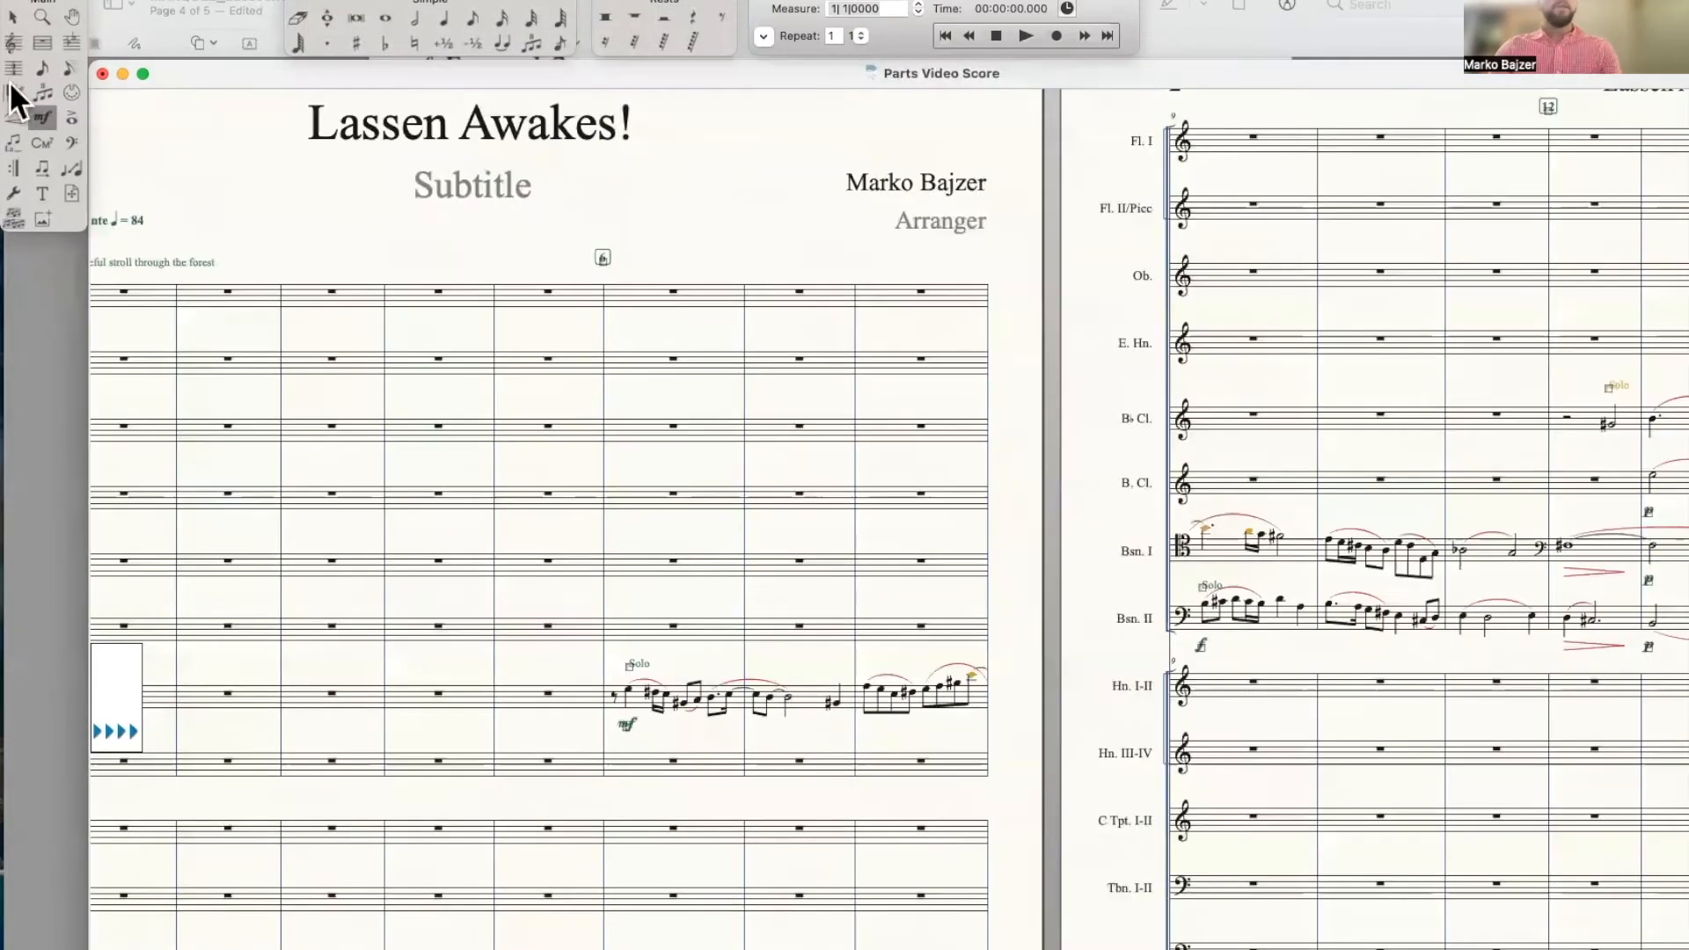
pyautogui.click(15, 16)
pyautogui.hscroll(2, 695, 698)
pyautogui.click(682, 699)
pyautogui.hscroll(5, 674, 695)
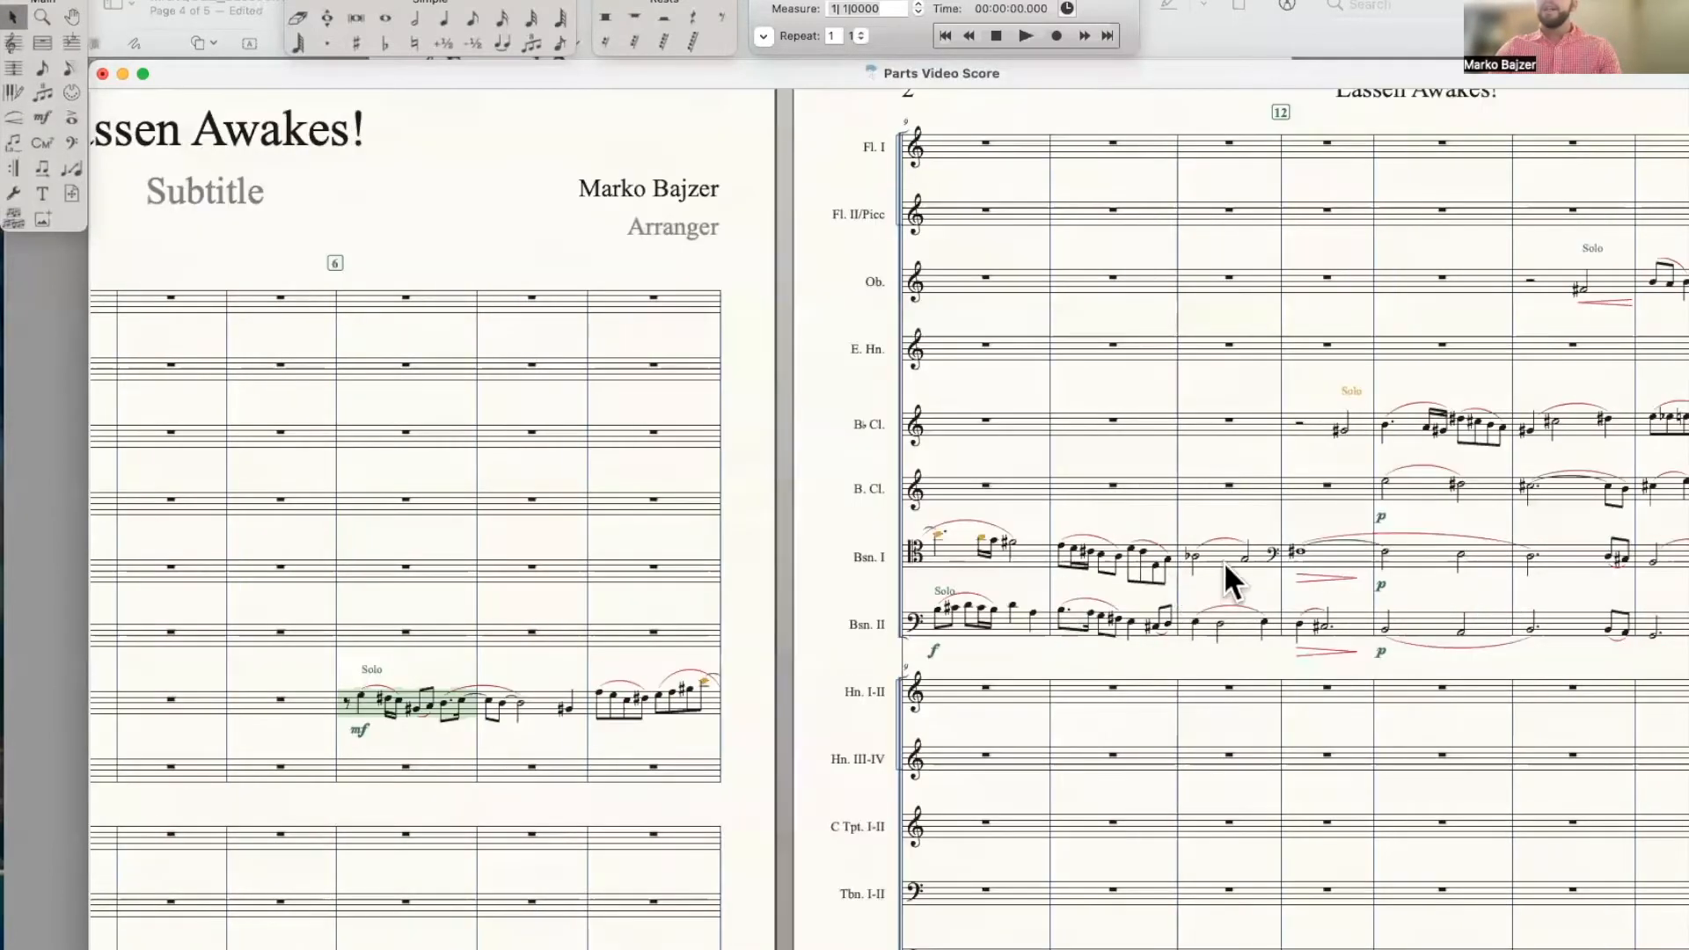
pyautogui.keyDown('shift'); pyautogui.click(1230, 553); pyautogui.keyUp('shift')
pyautogui.scroll(-1, 605, 600)
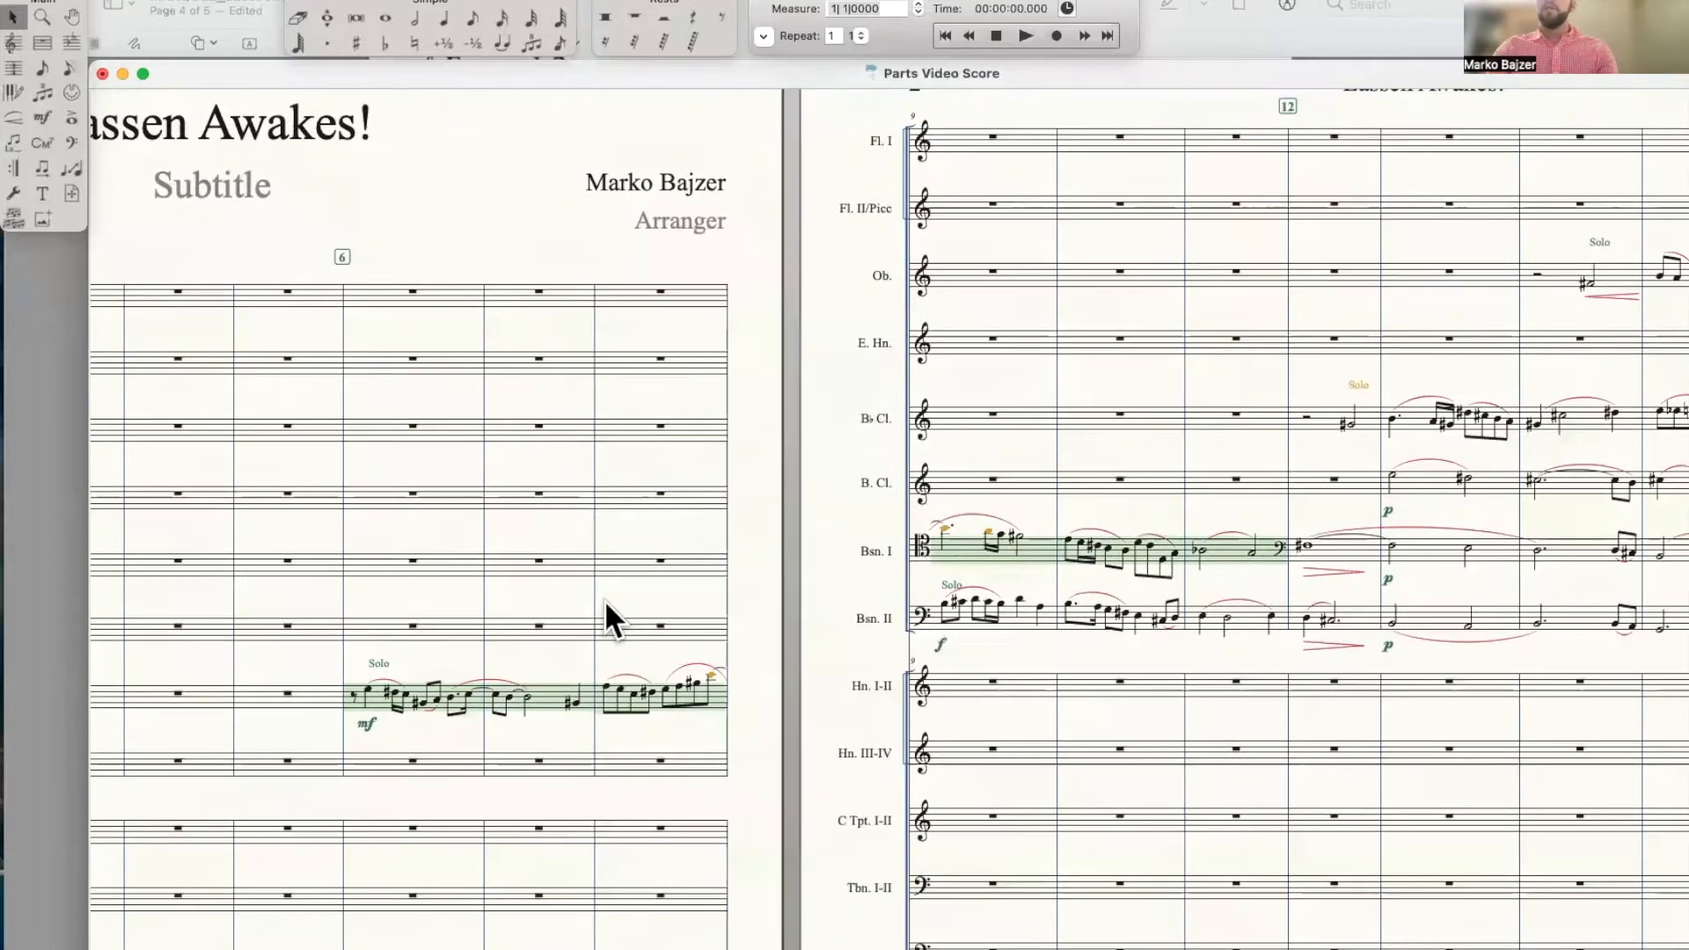
pyautogui.hscroll(-2, 604, 600)
pyautogui.click(605, 3)
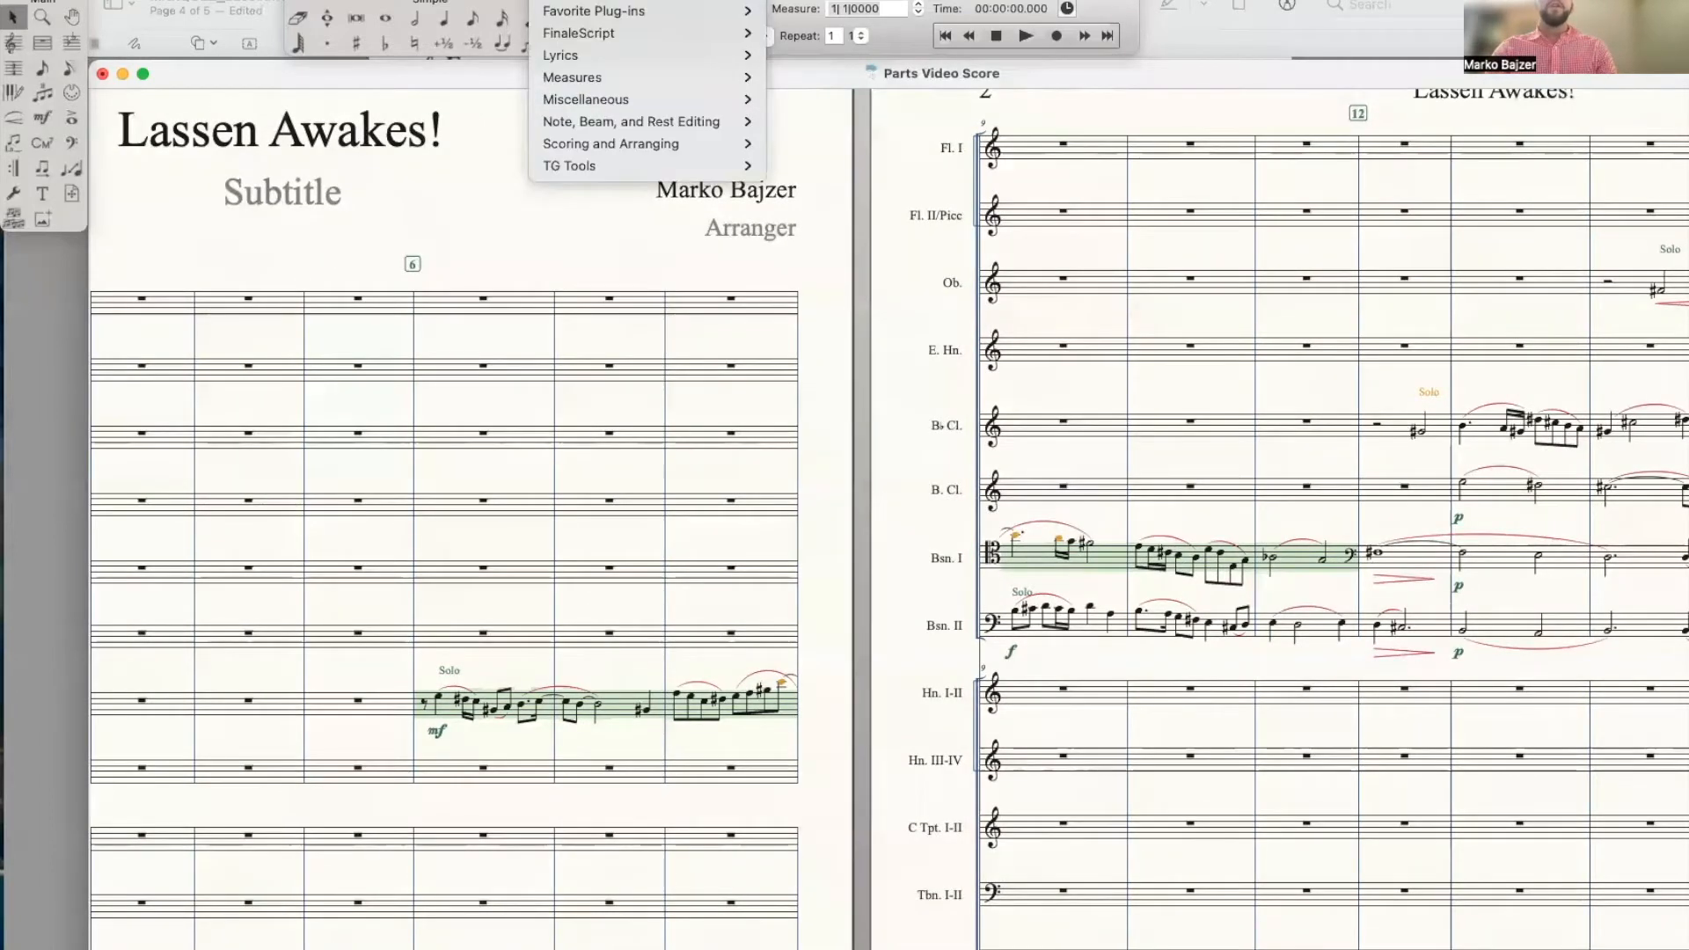
pyautogui.moveTo(612, 145)
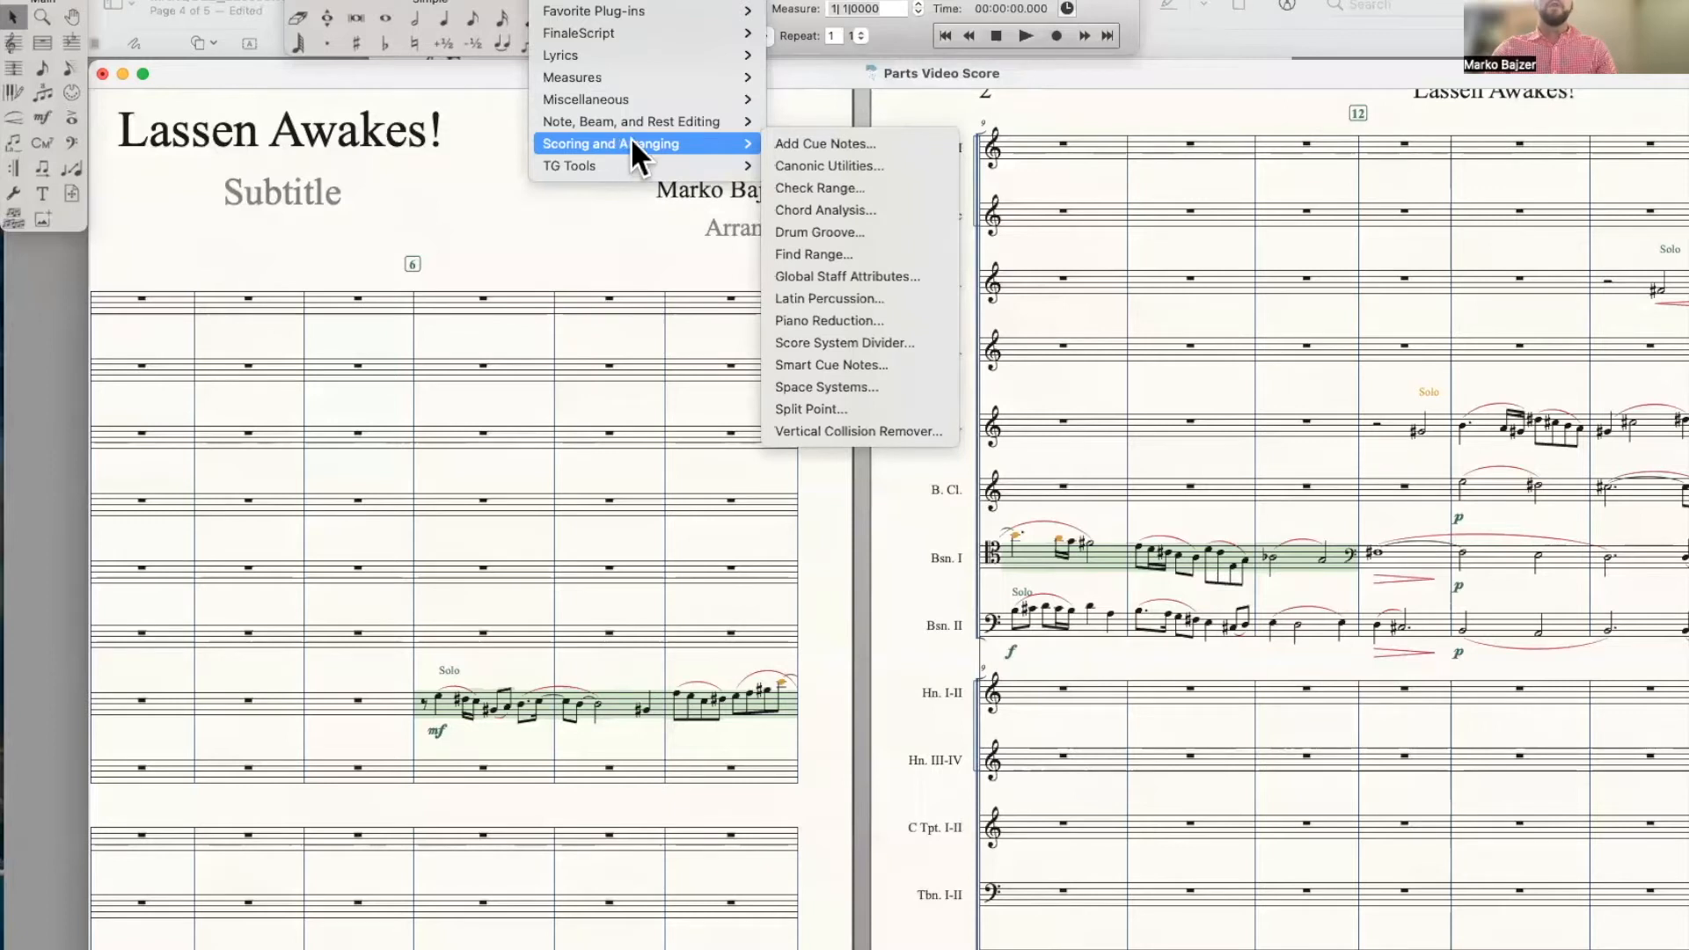
pyautogui.click(789, 141)
pyautogui.click(651, 298)
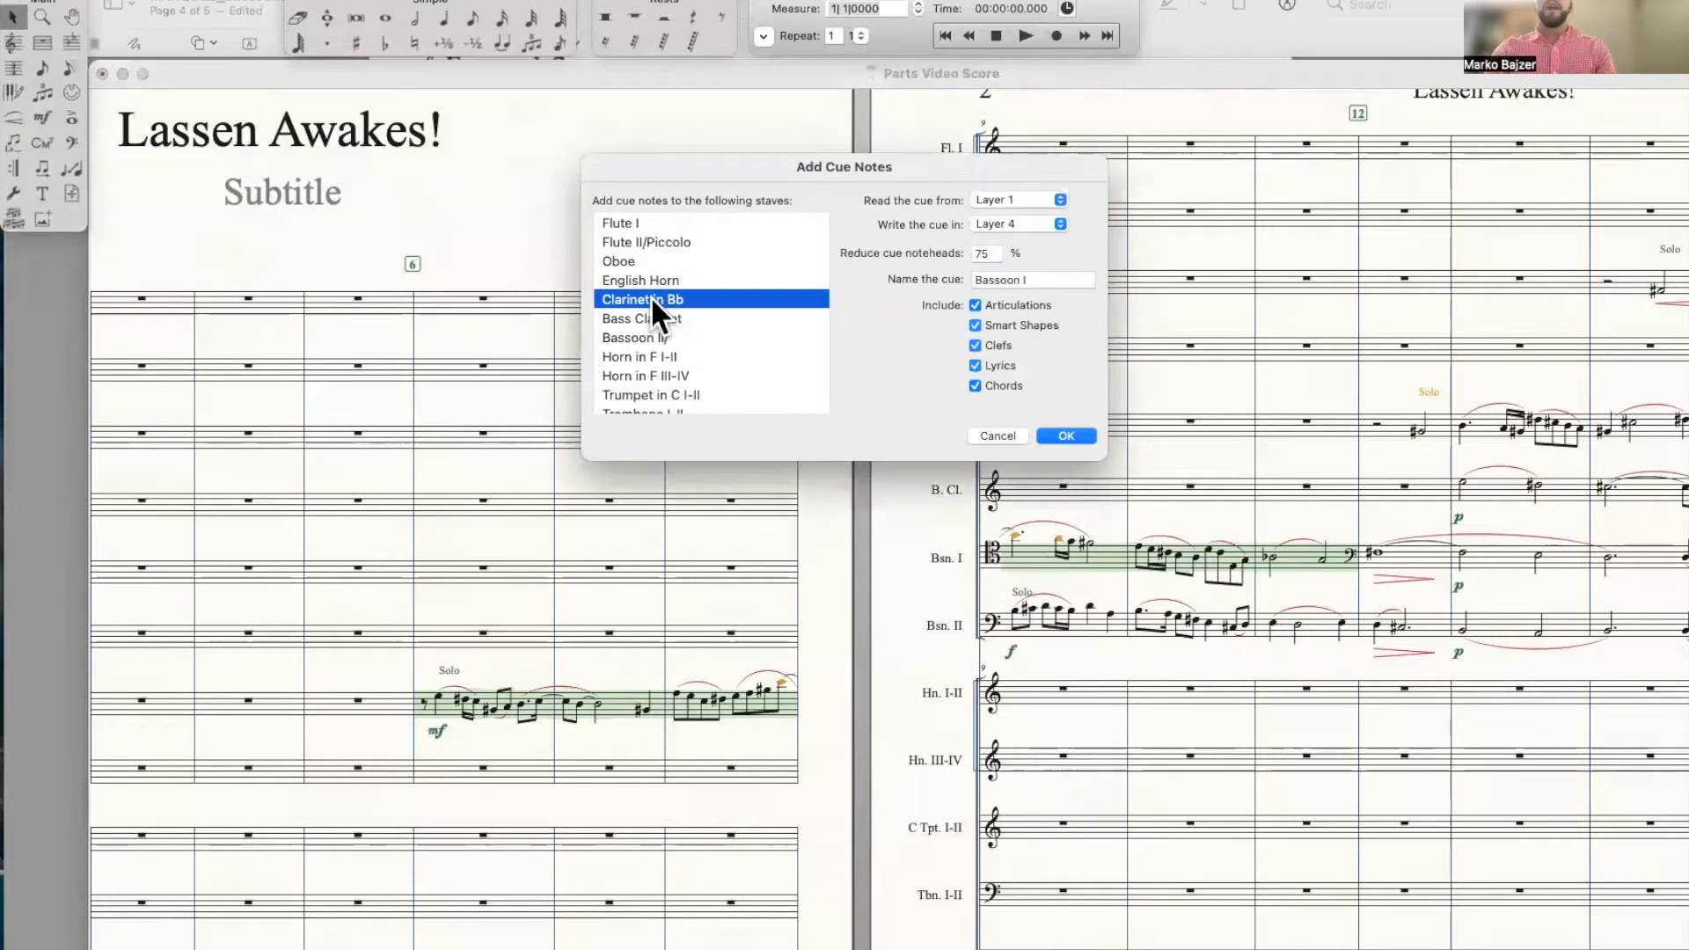
pyautogui.click(1064, 433)
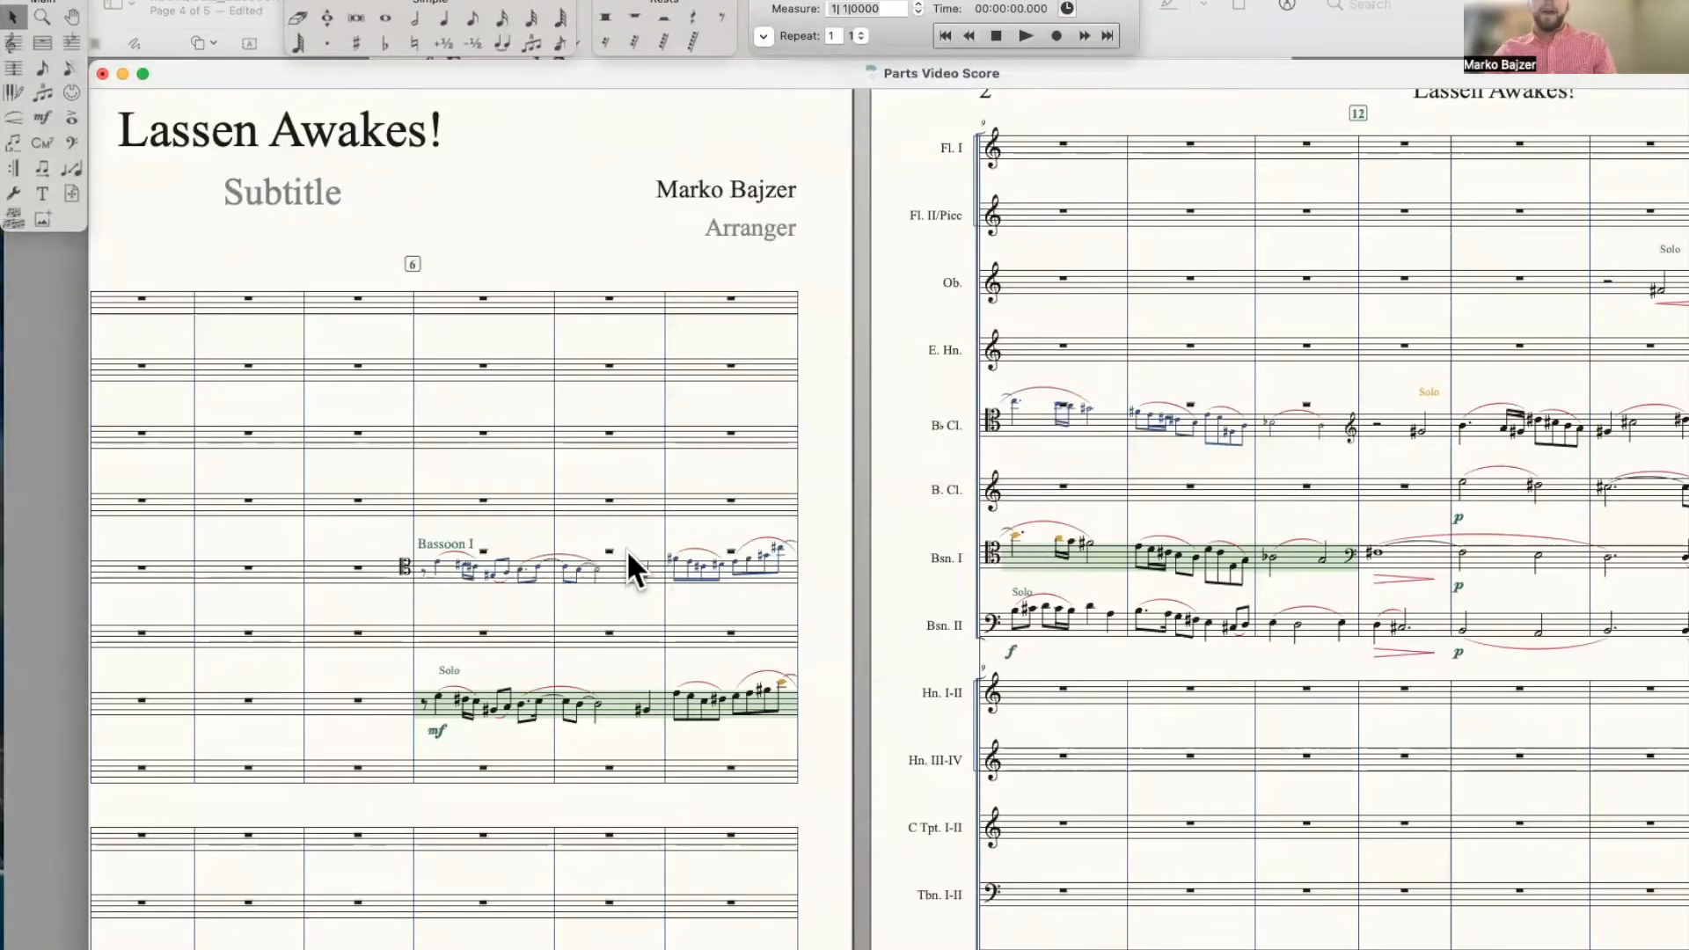
# Check how the Bassoon I cue appears in the Clarinet in Bb part, and return to the full score
pyautogui.hscroll(-5, 626, 549)
pyautogui.click(347, 0)
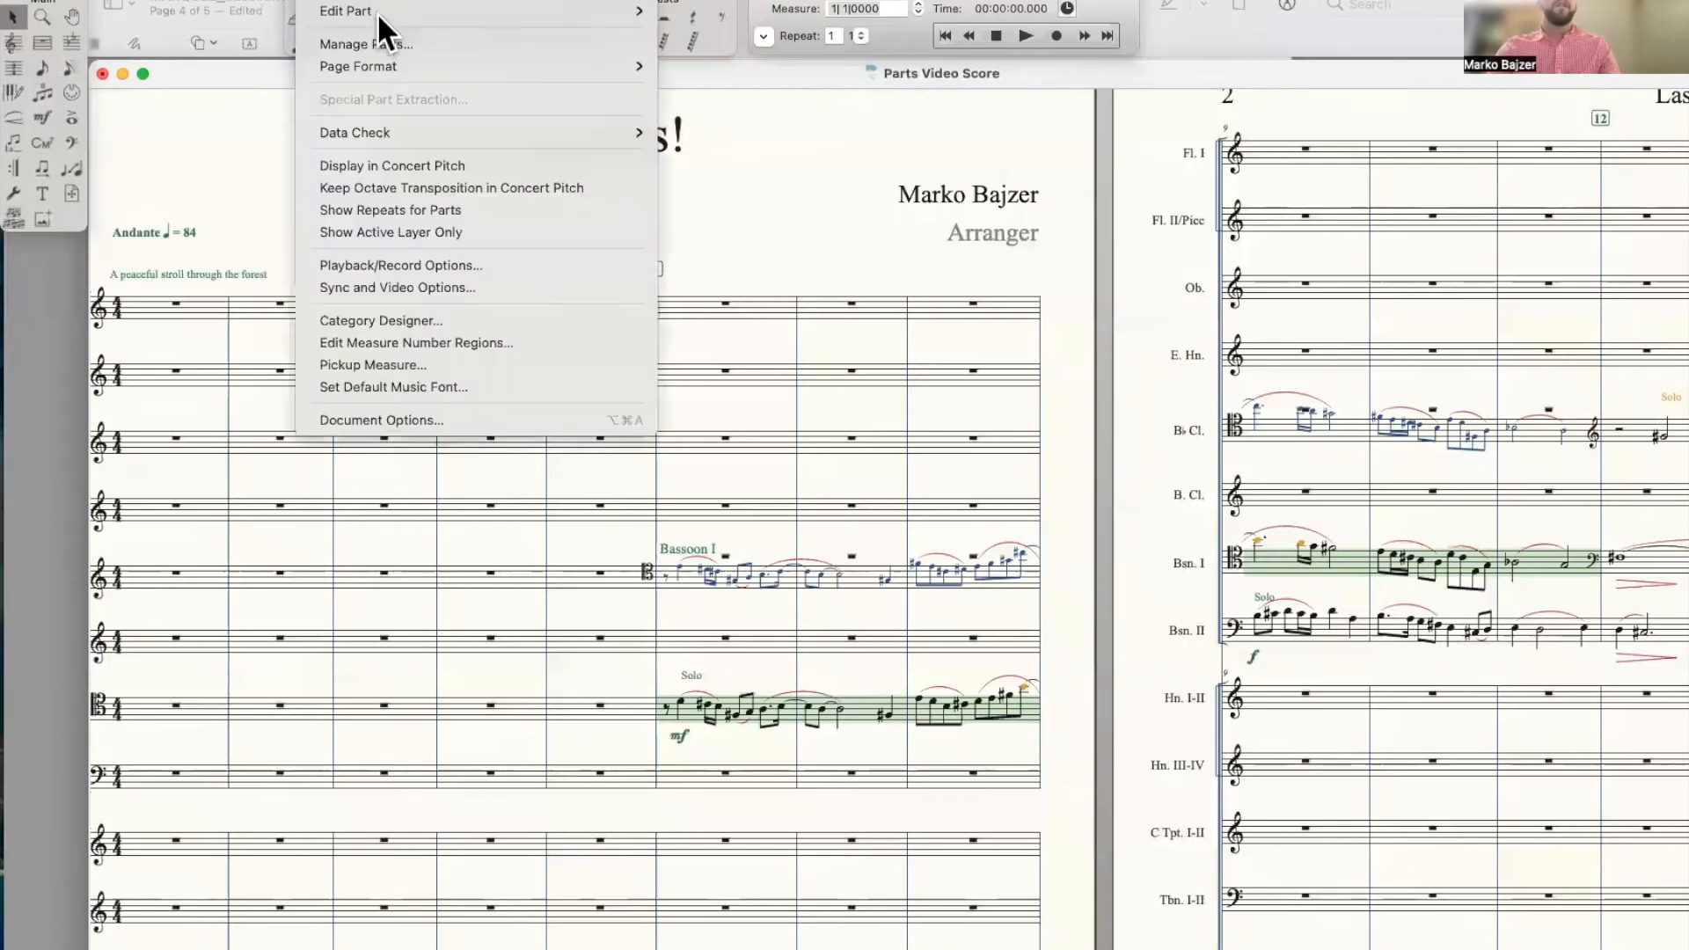
pyautogui.moveTo(379, 11)
pyautogui.click(741, 78)
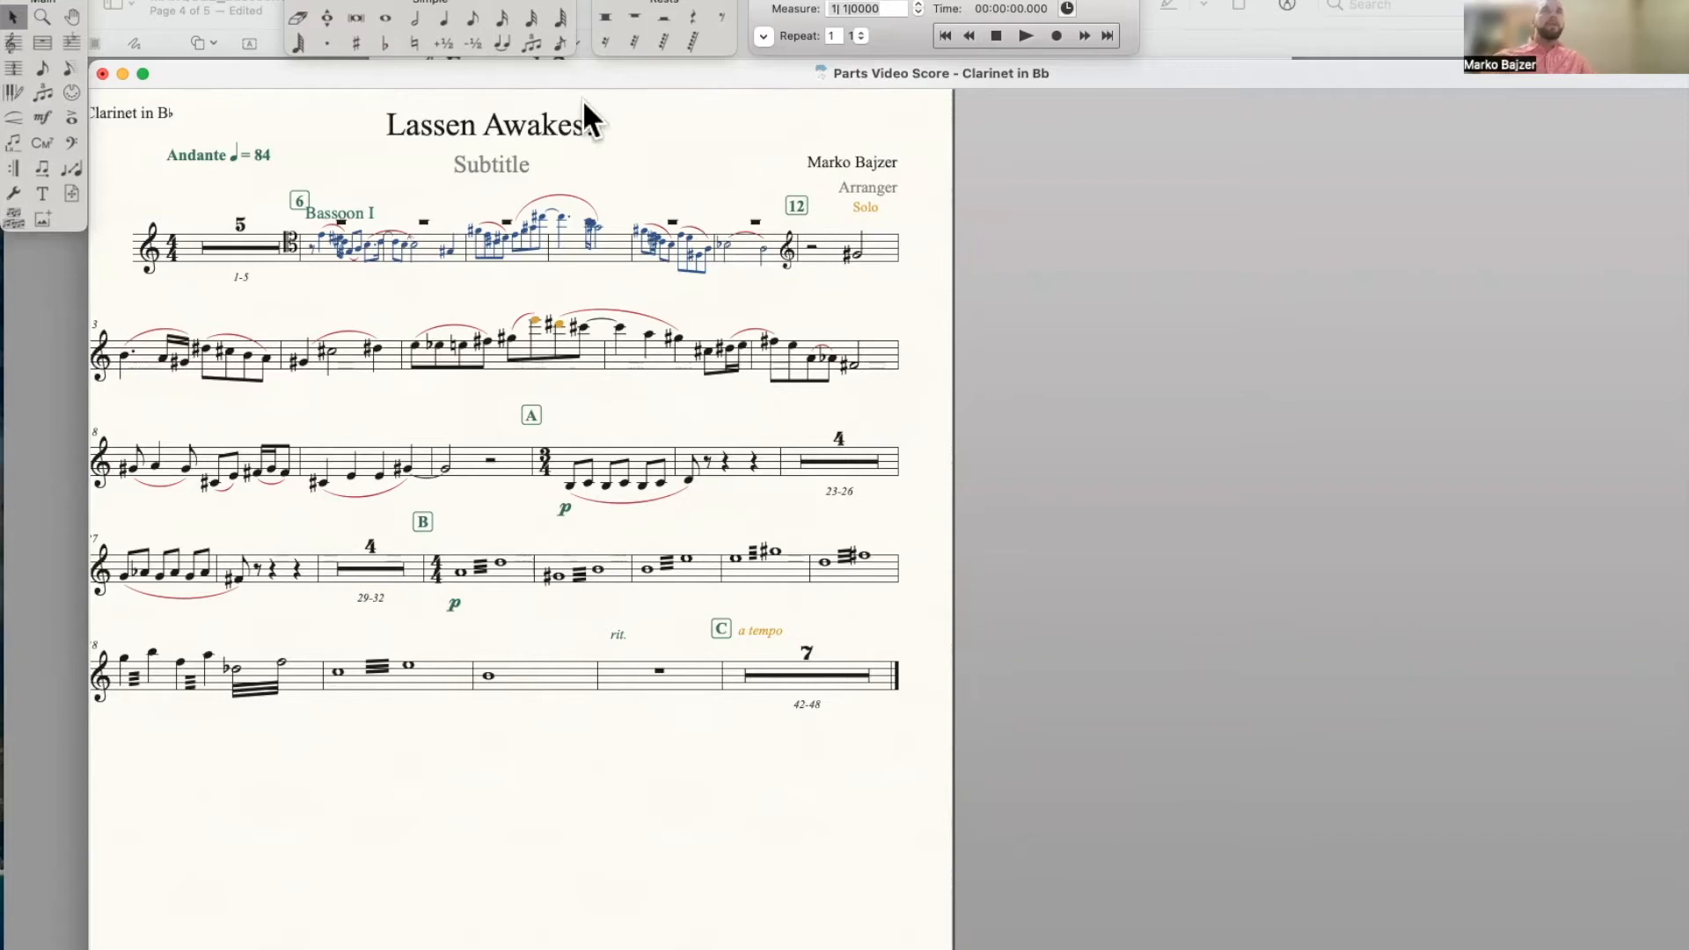
pyautogui.click(345, 0)
pyautogui.click(377, 3)
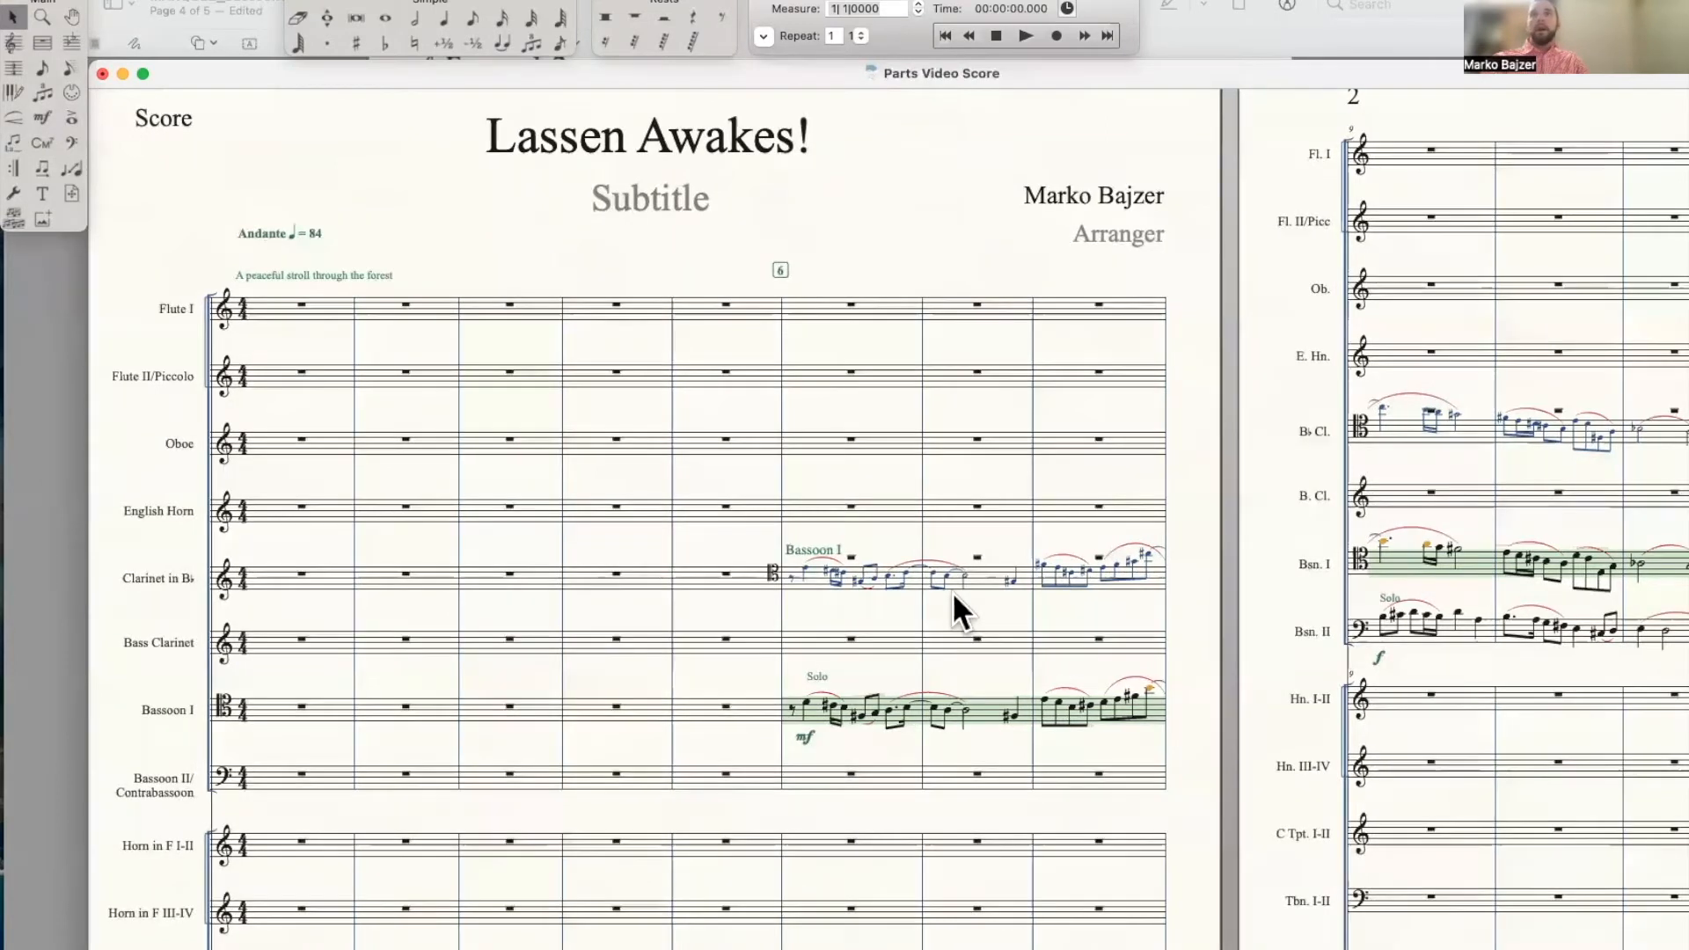
# Compare the Bassoon I cue in the full score with its notation, clef and rests in the Clarinet in Bb part
pyautogui.hscroll(5, 952, 591)
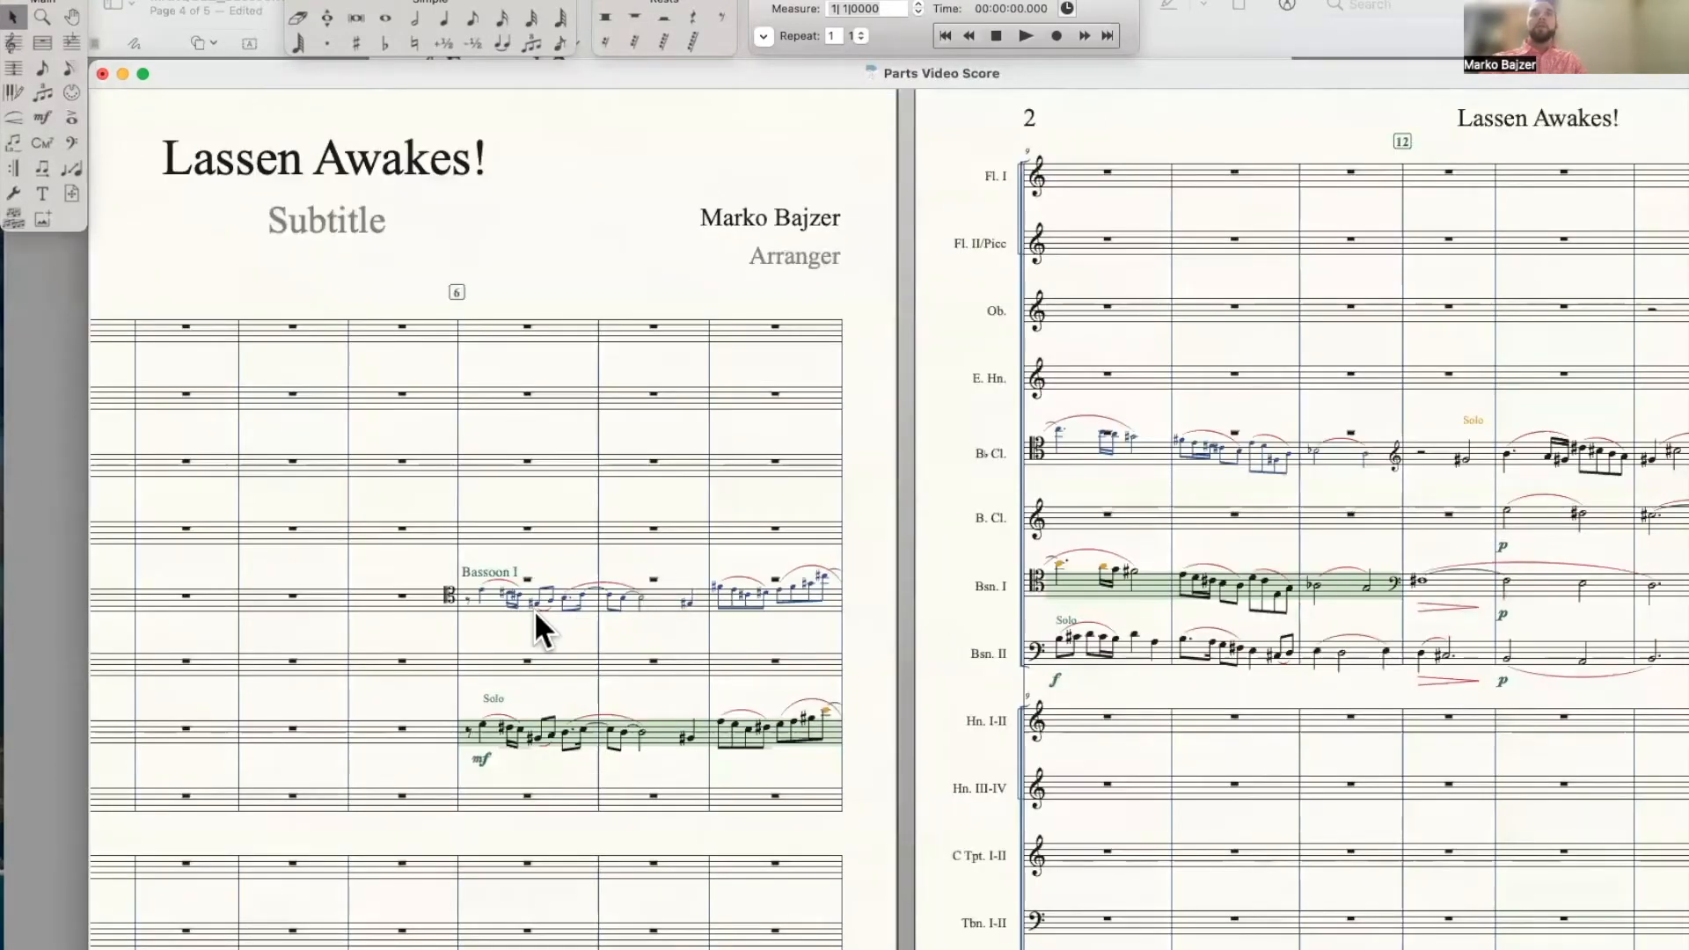
pyautogui.scroll(-5, 533, 613)
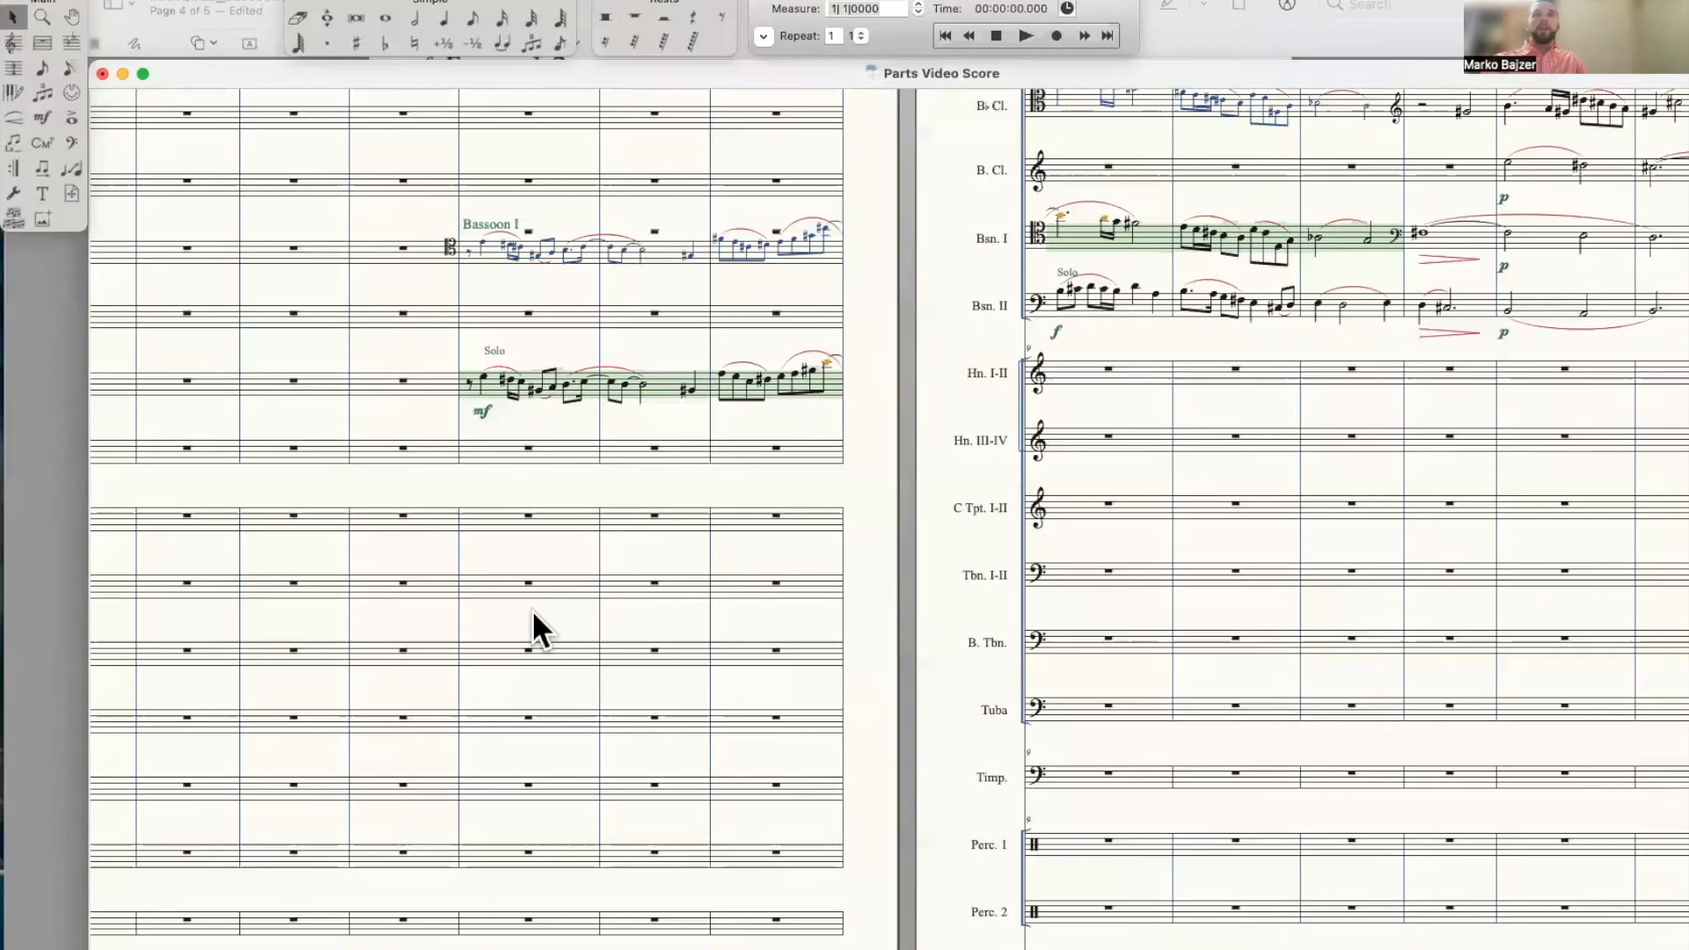
pyautogui.scroll(3, 531, 609)
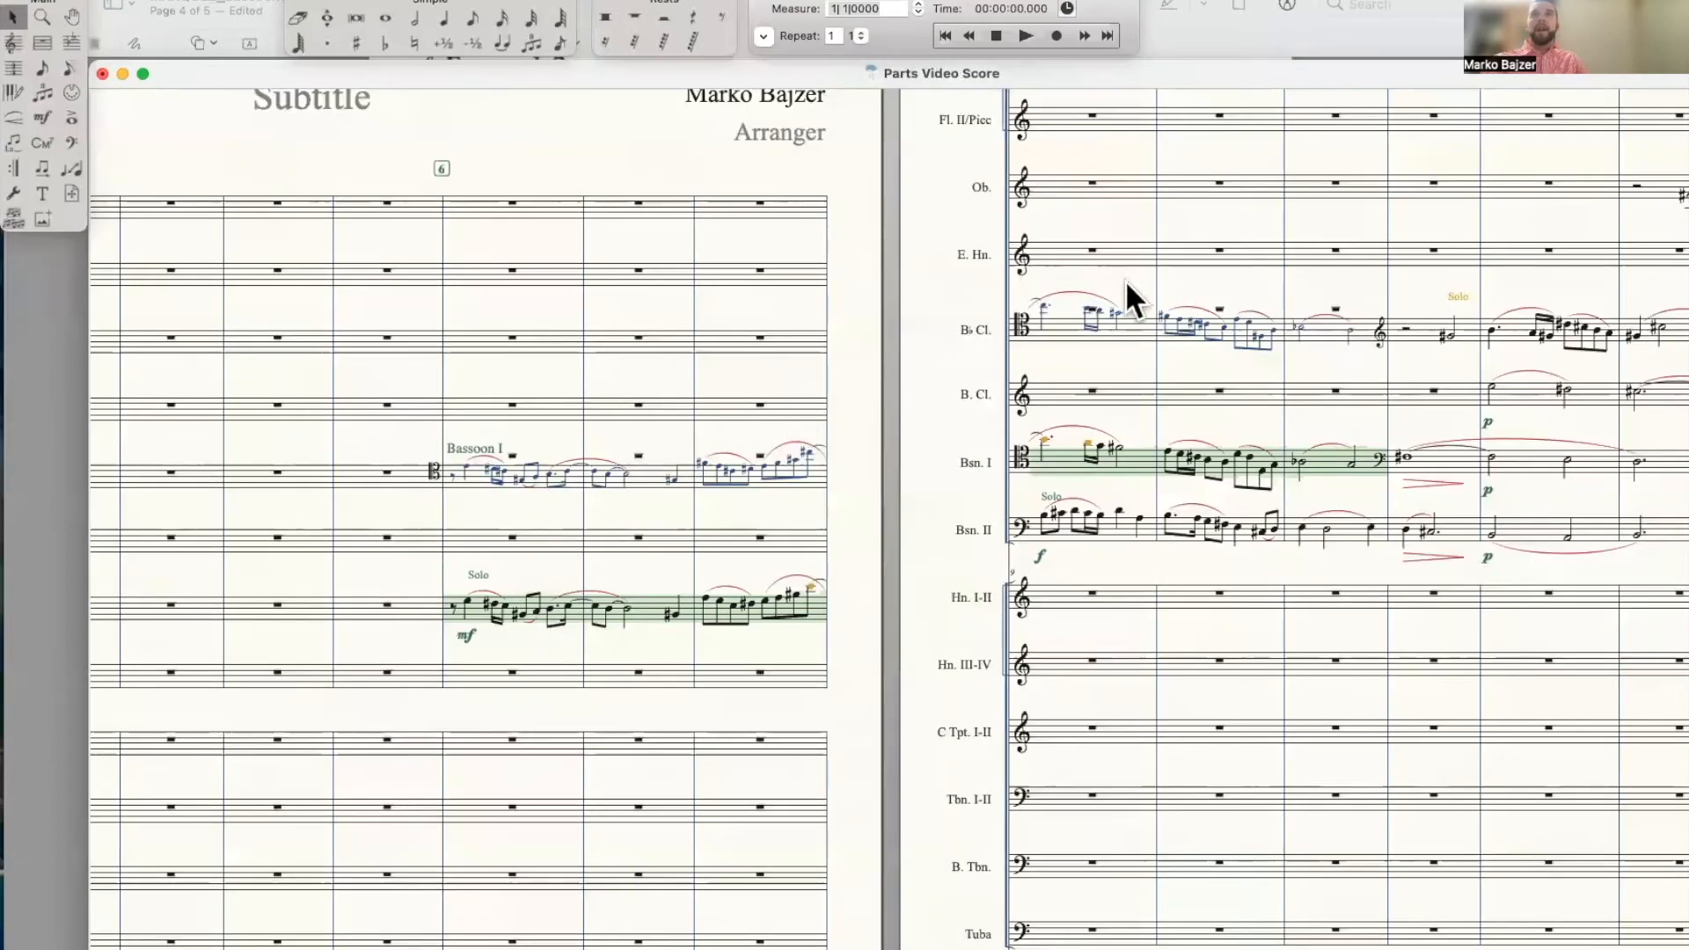
pyautogui.click(361, 0)
pyautogui.moveTo(374, 11)
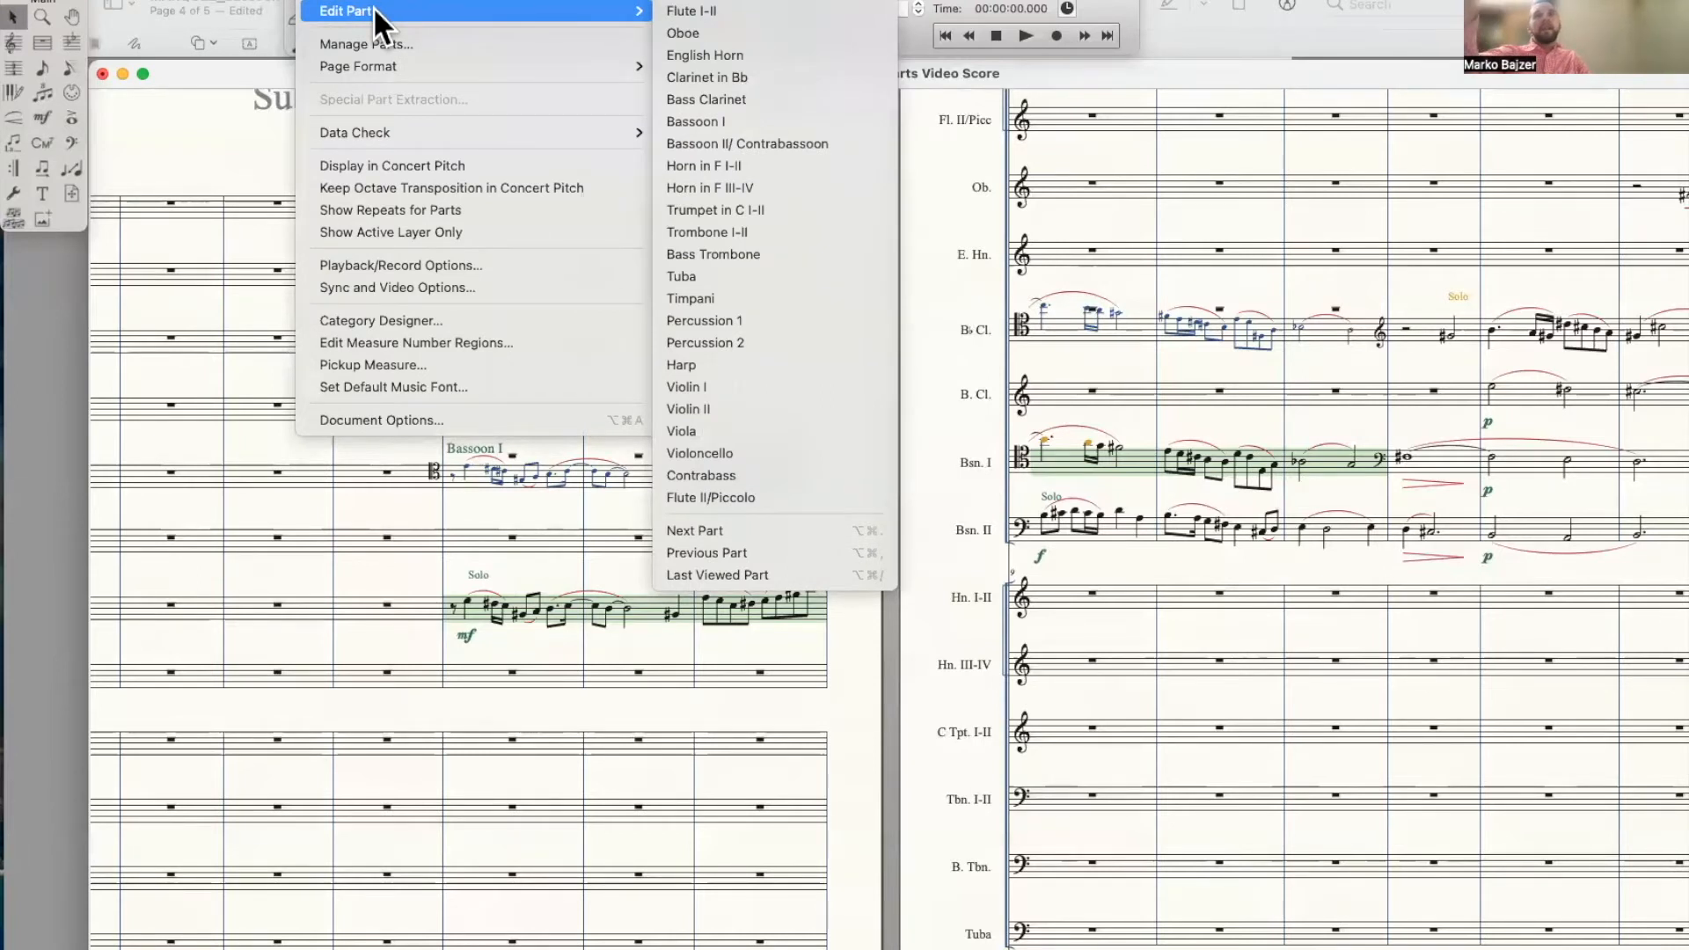
pyautogui.click(793, 74)
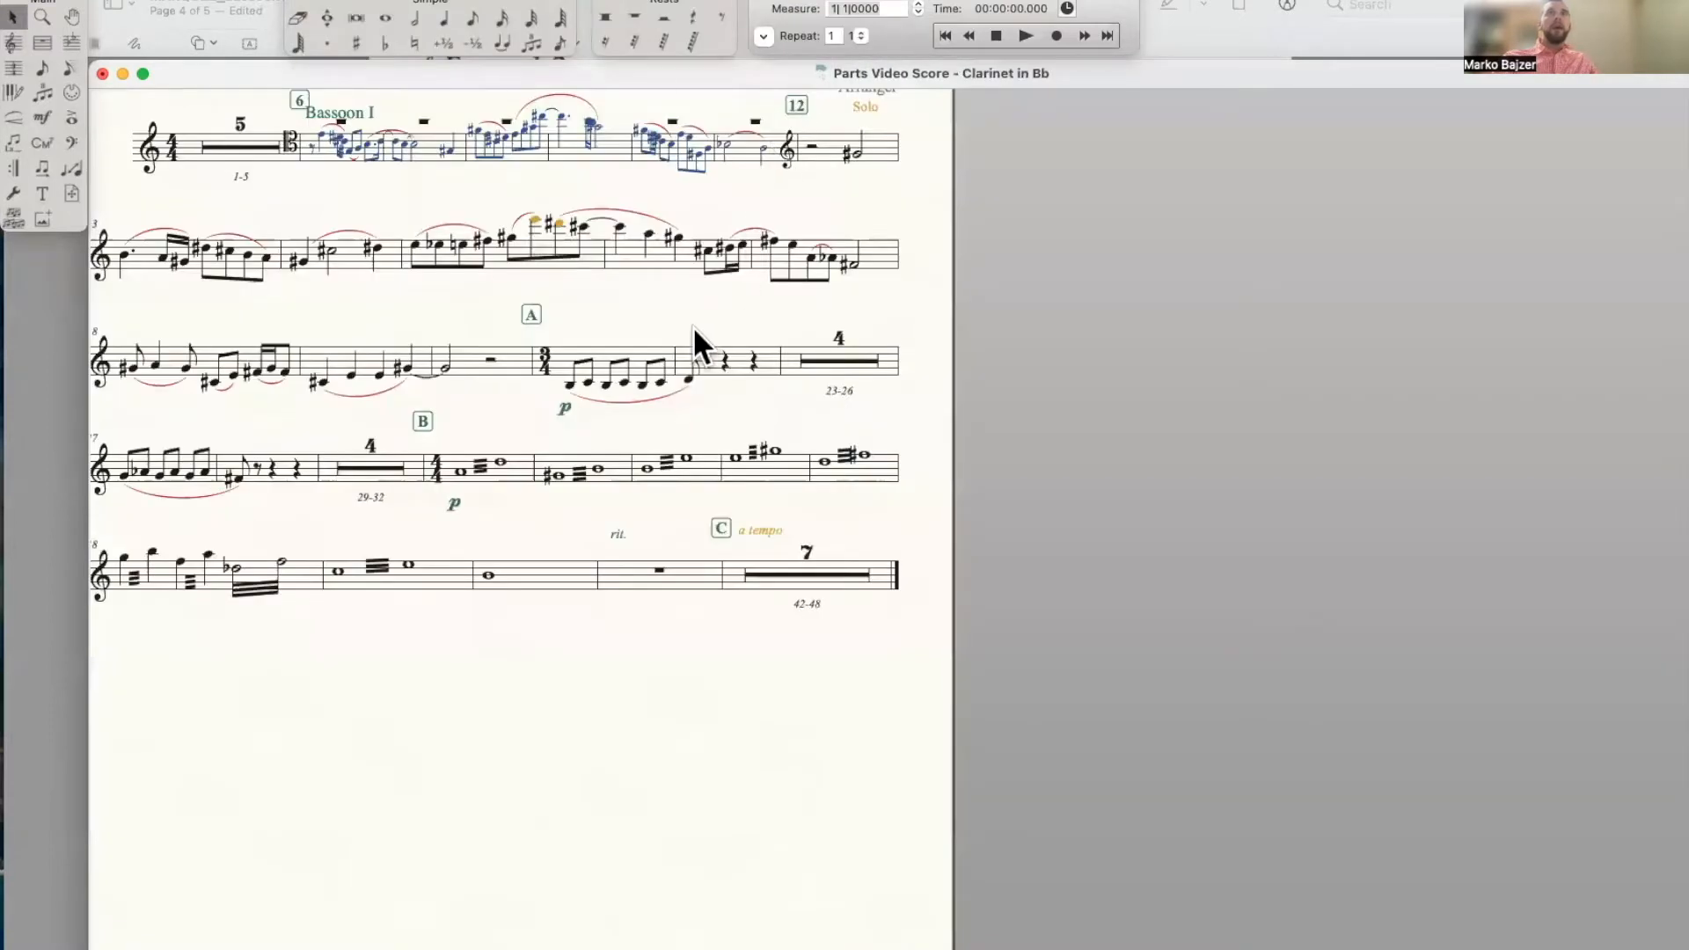
pyautogui.scroll(4, 694, 326)
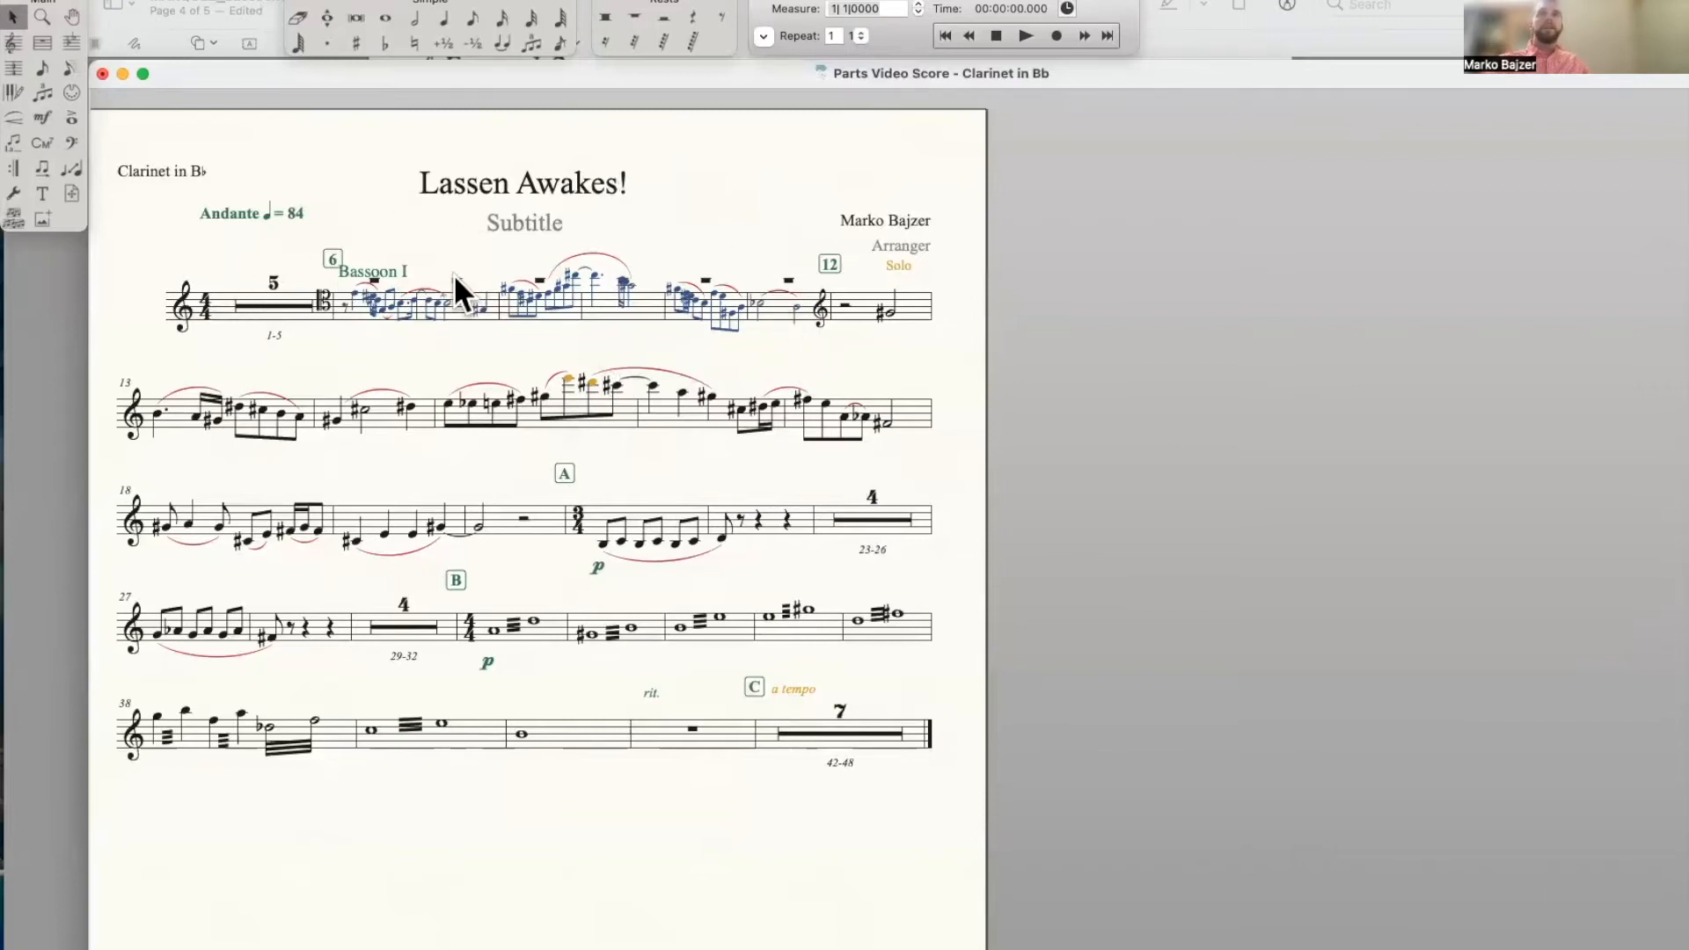
pyautogui.click(384, 309)
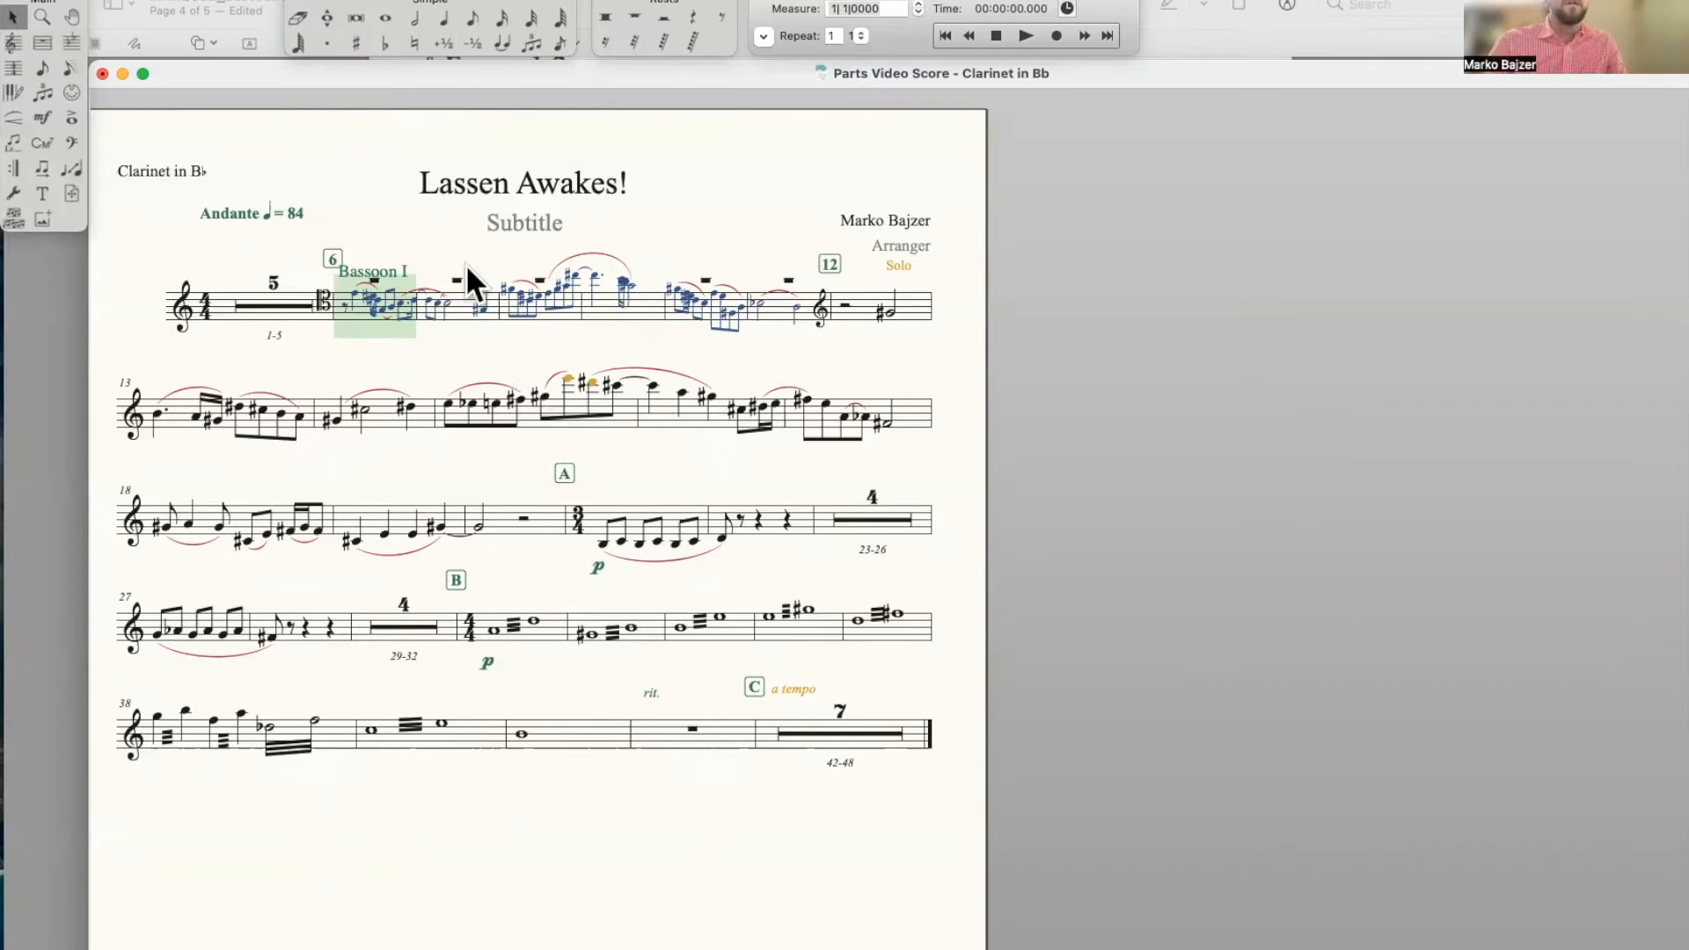
# Return to the full score and examine the Bassoon I cue on the Clarinet in Bb staff up to the clarinet's own solo
pyautogui.click(368, 2)
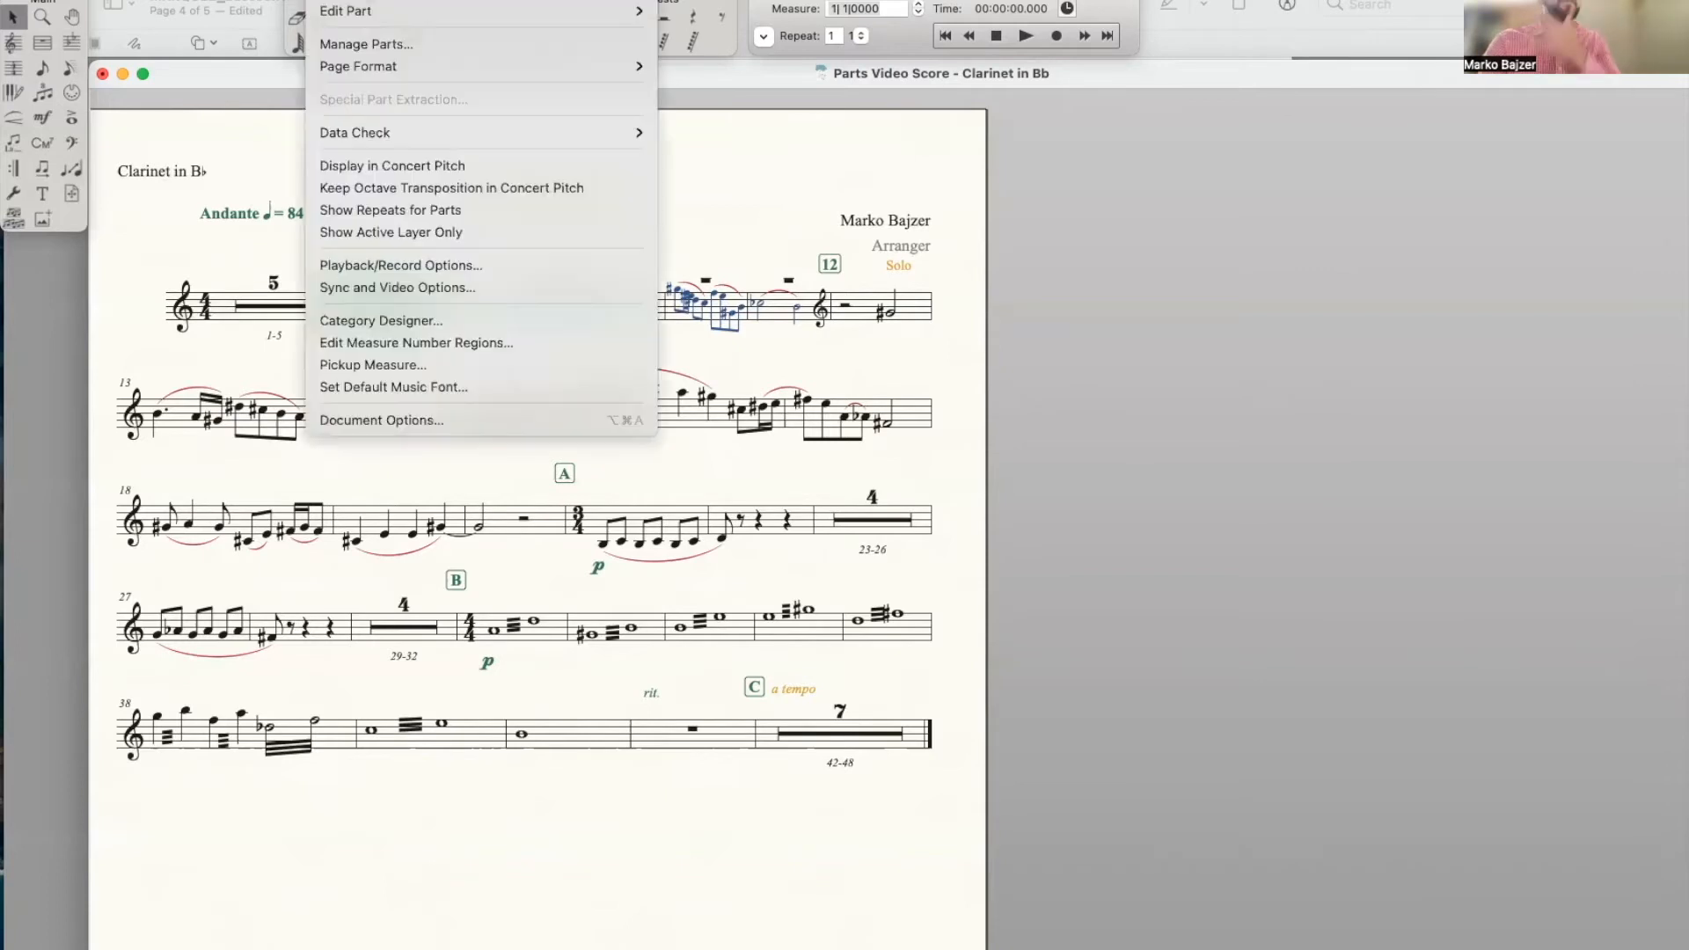
pyautogui.click(370, 9)
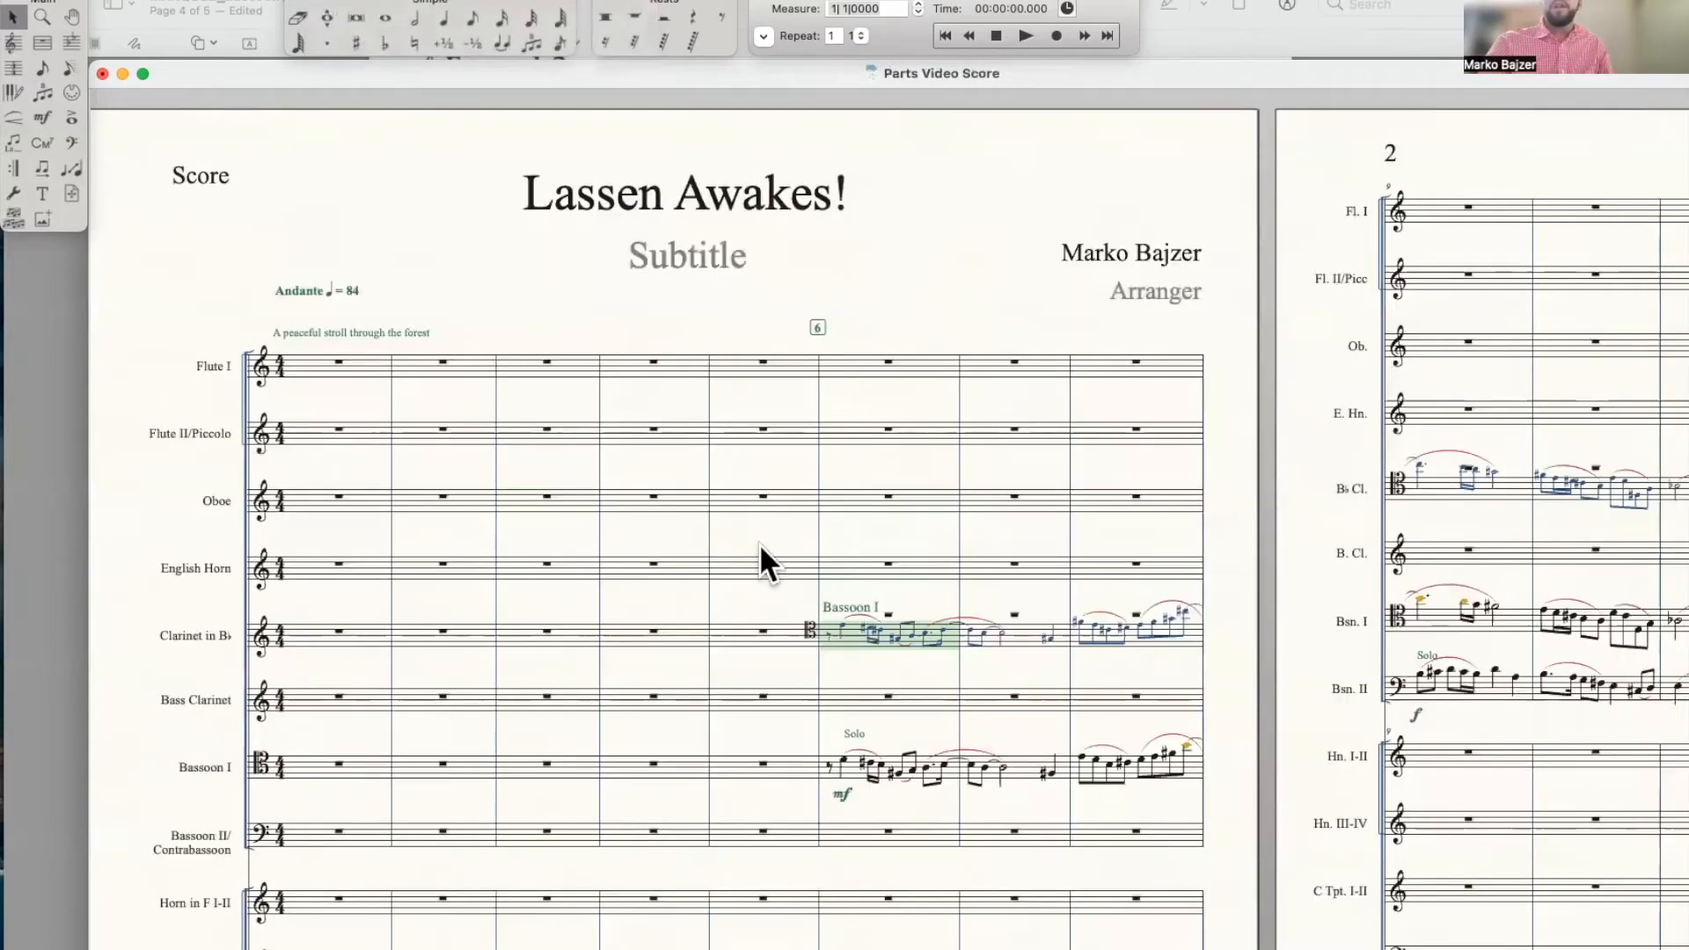
pyautogui.hscroll(7, 758, 544)
pyautogui.scroll(-1, 759, 544)
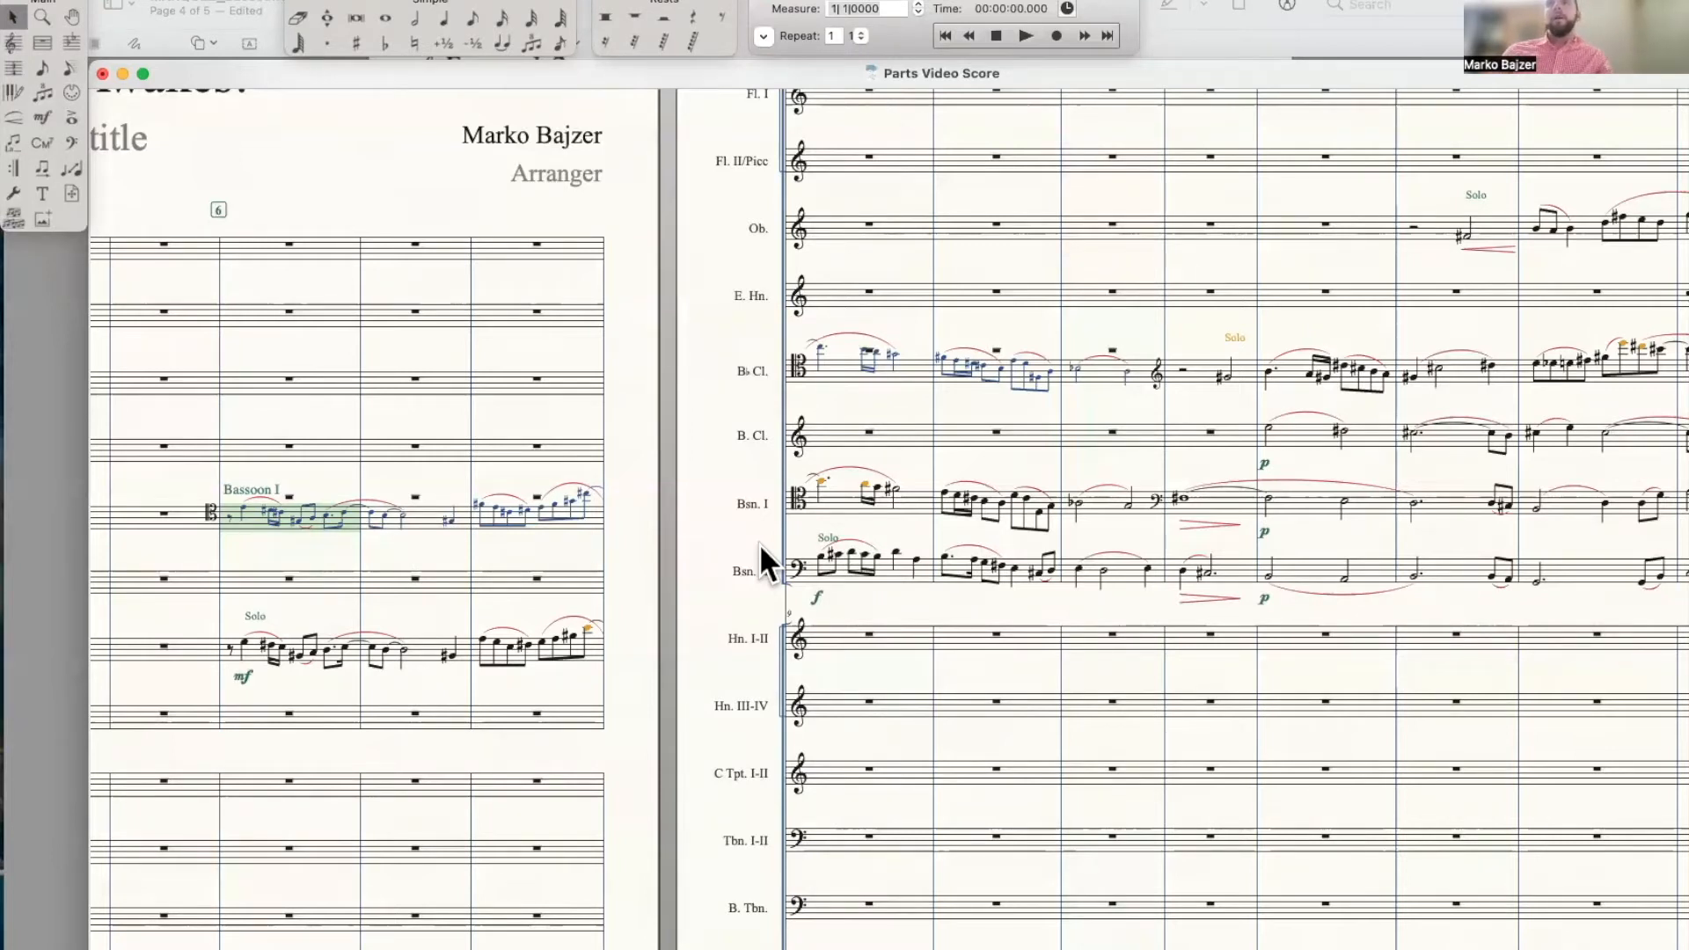
pyautogui.click(359, 0)
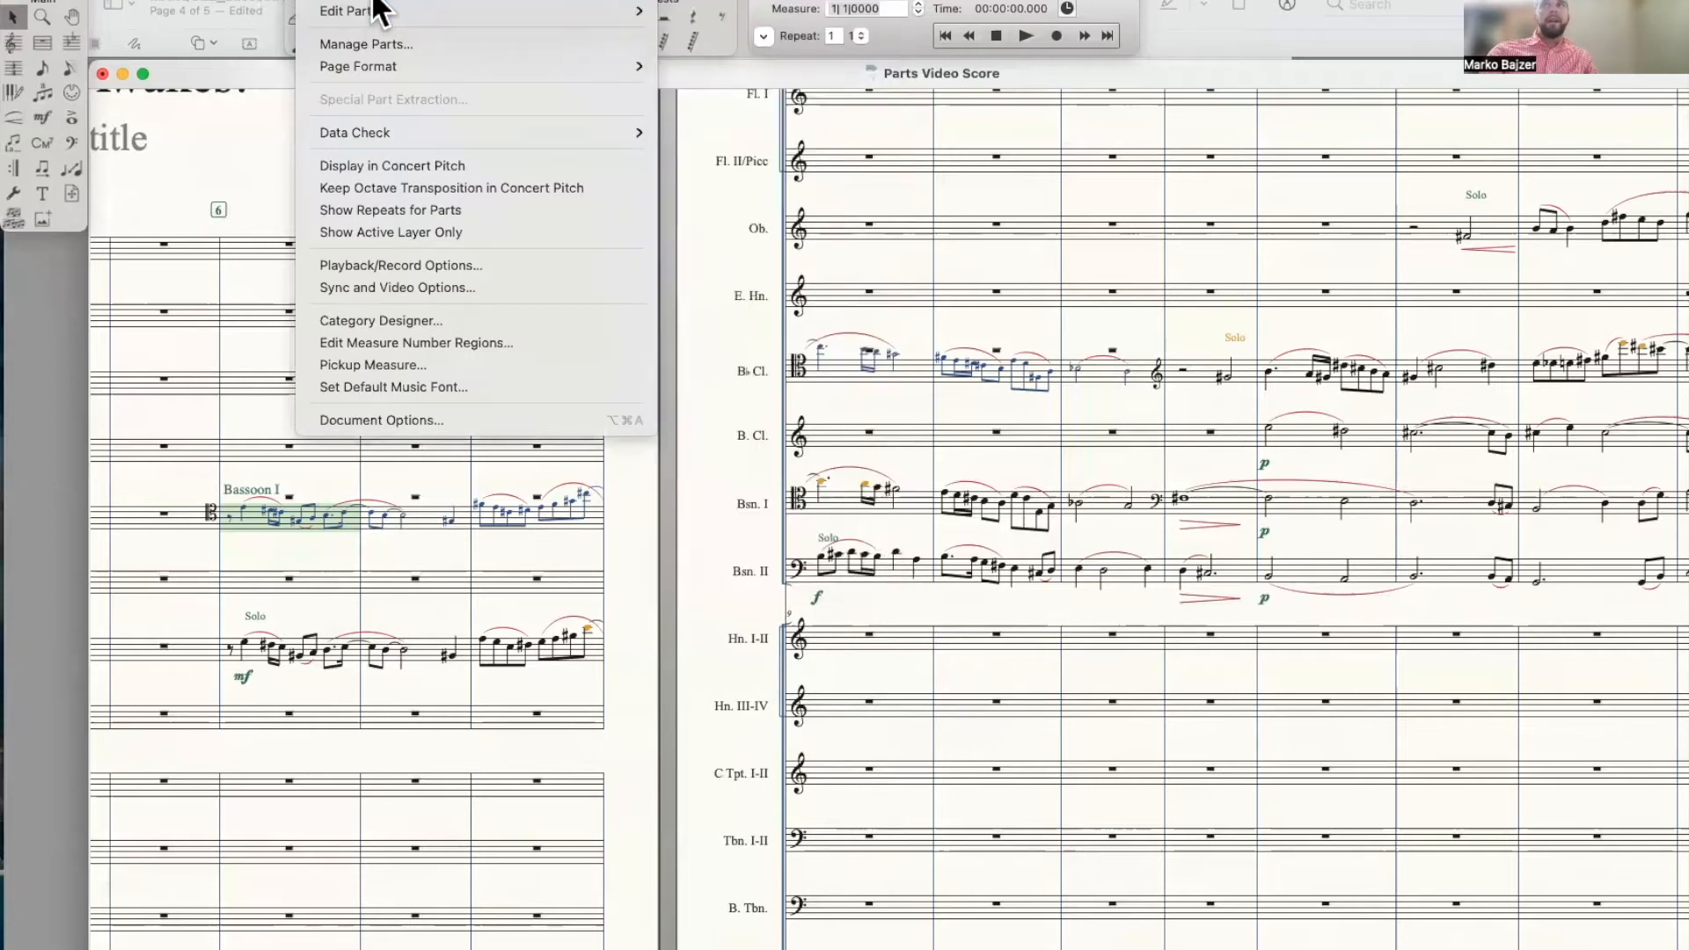
pyautogui.moveTo(373, 7)
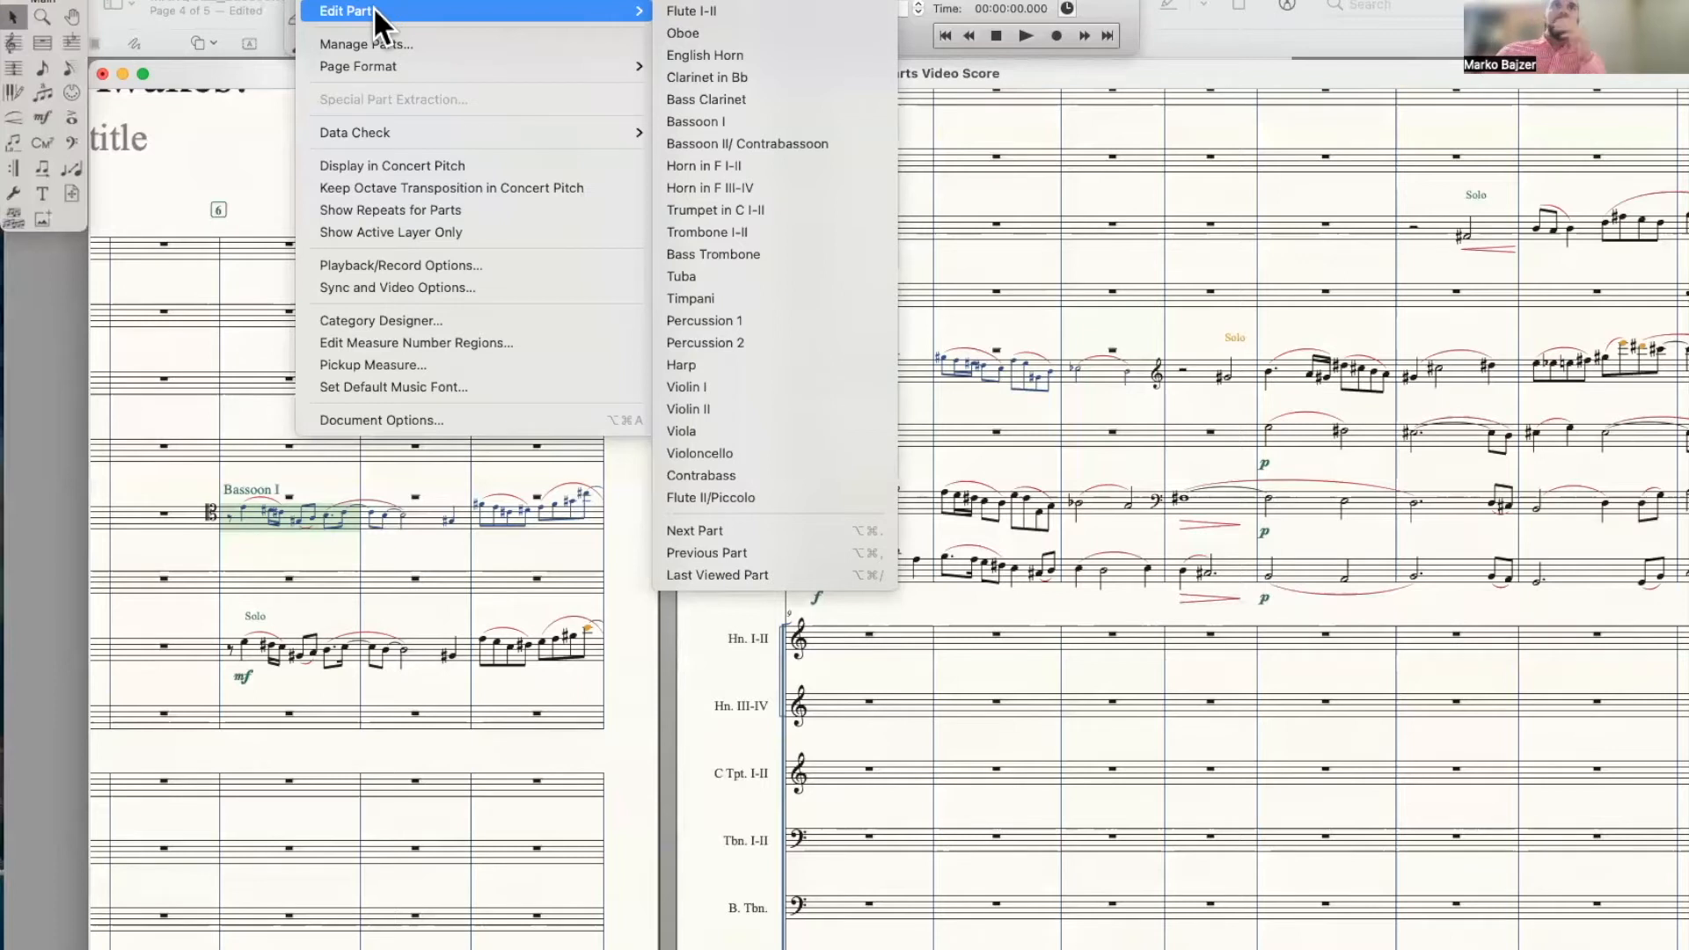
pyautogui.click(149, 450)
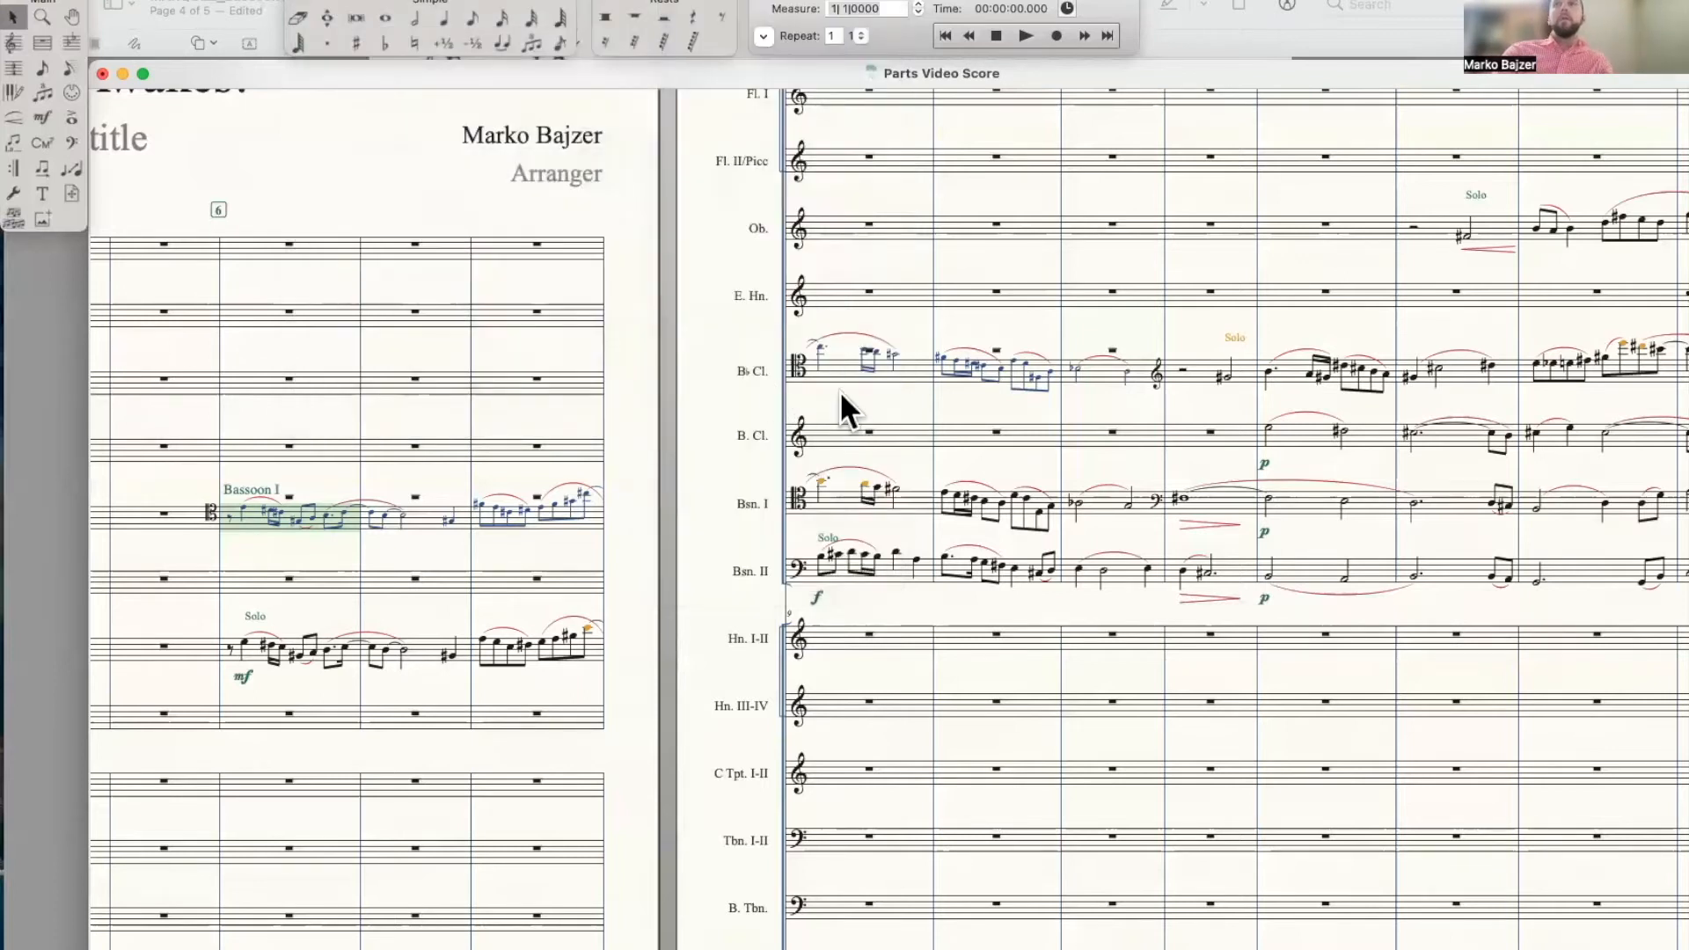
# Apply the staff style "19. Blank Notation with Rests: Layer 4" to measures 6–11 of the Clarinet in Bb staff, in the current score only
pyautogui.hscroll(-1, 371, 531)
pyautogui.hscroll(-2, 371, 531)
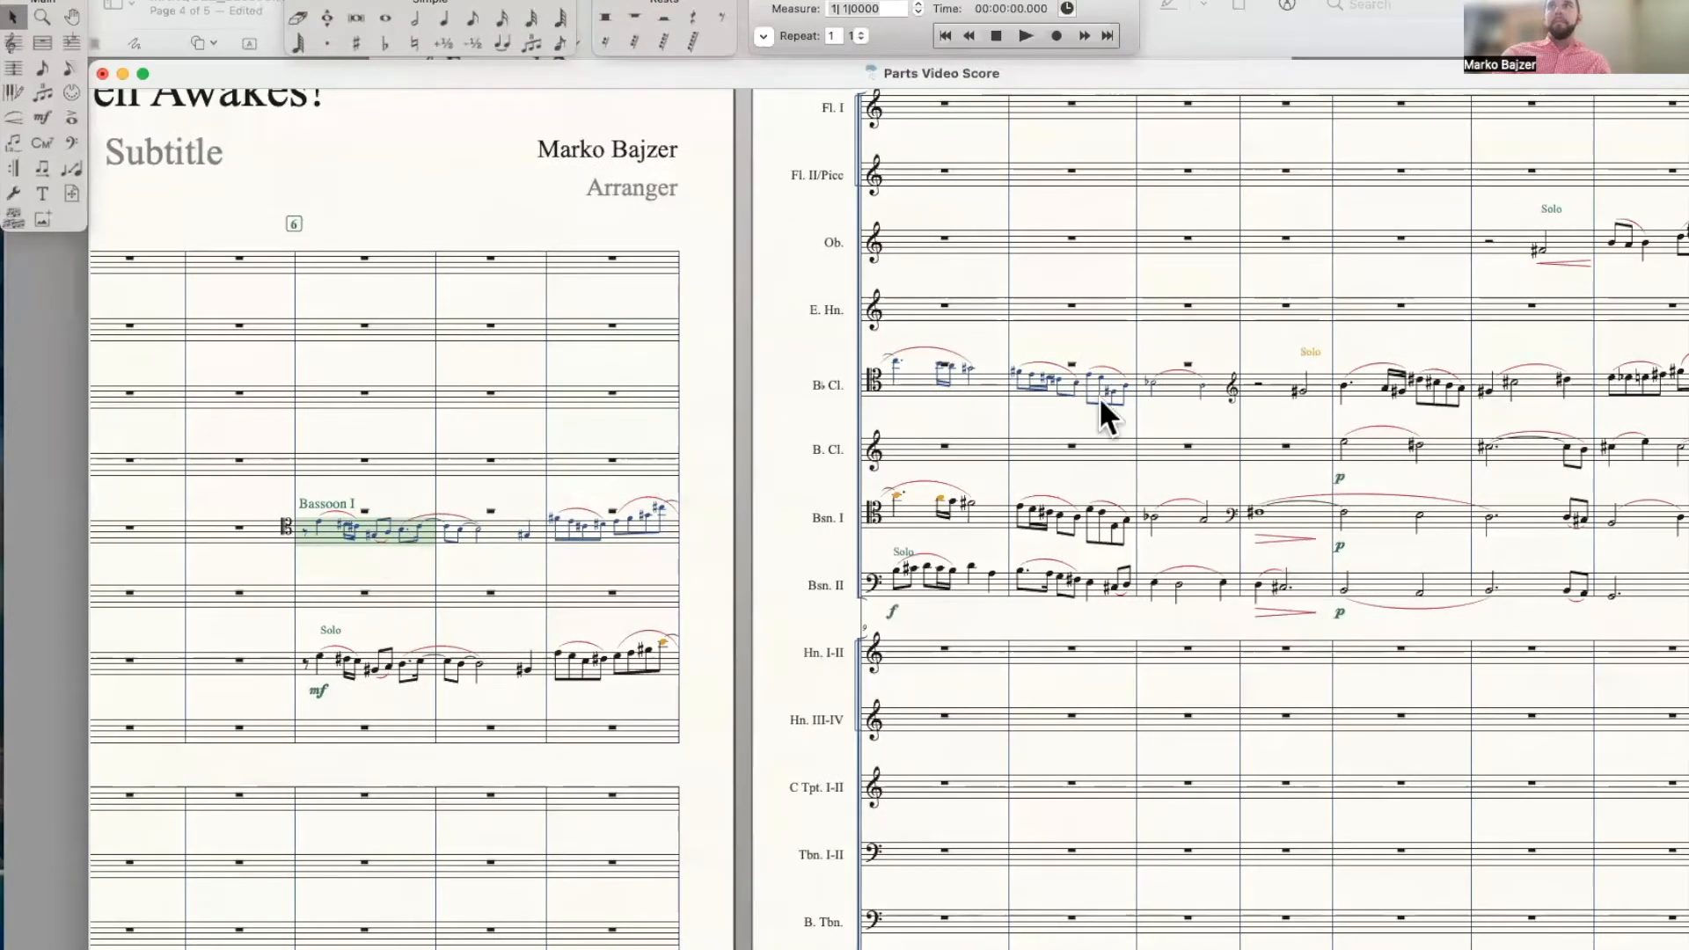
pyautogui.keyDown('shift'); pyautogui.click(1184, 380); pyautogui.keyUp('shift')
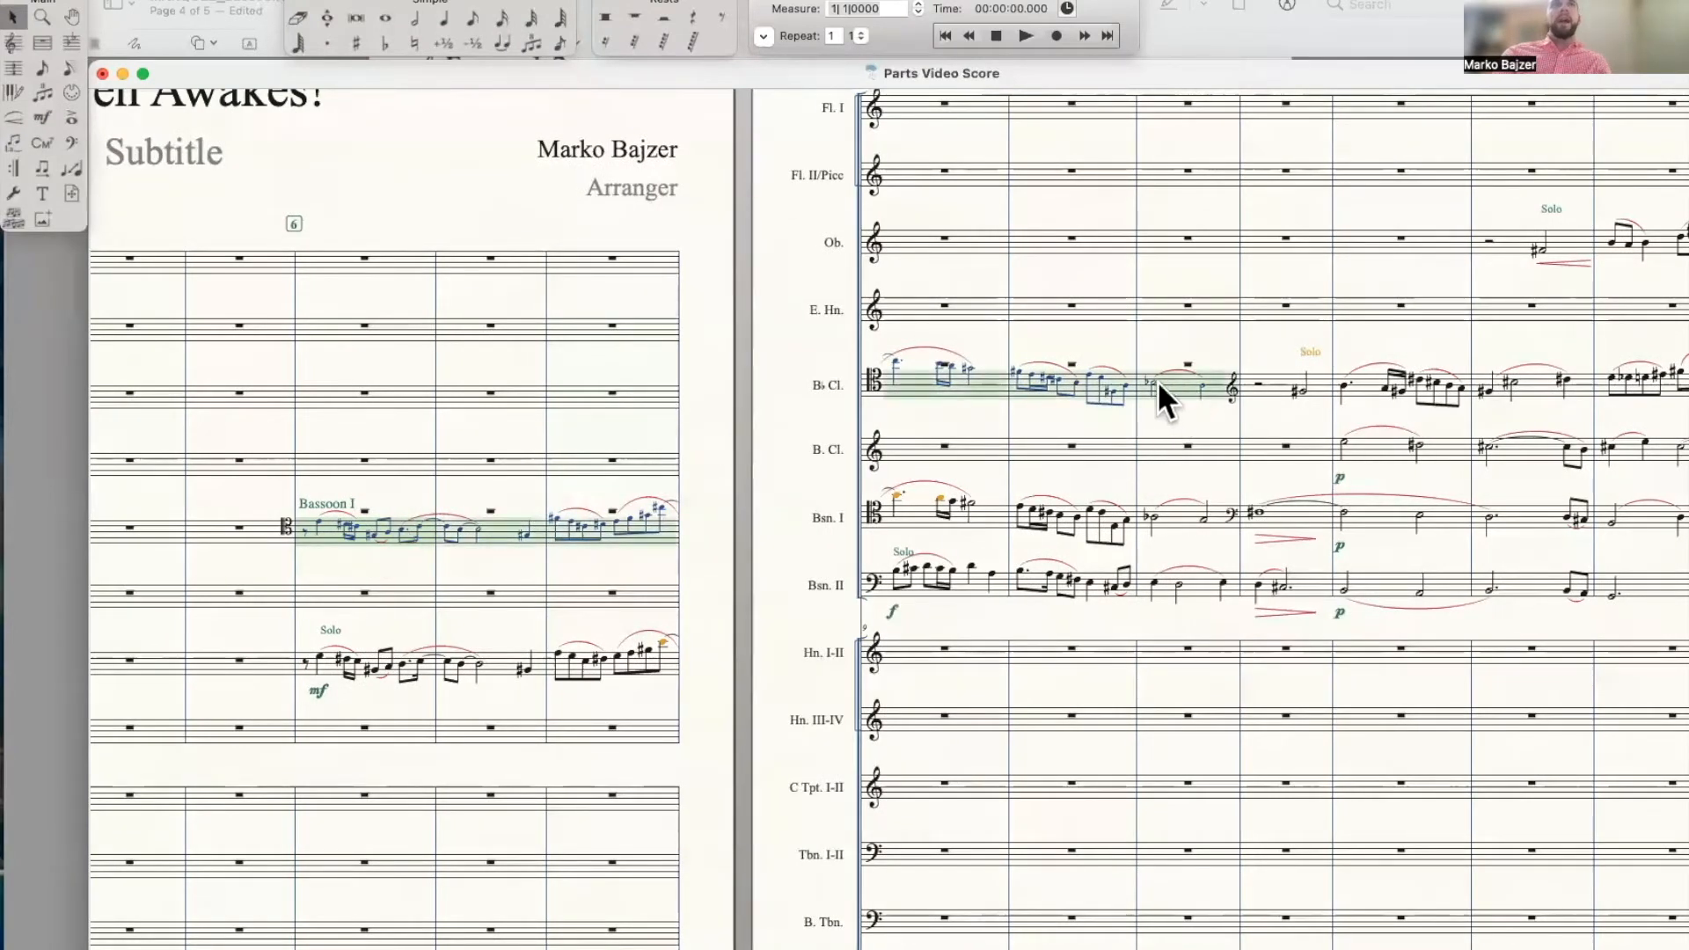
pyautogui.click(14, 43)
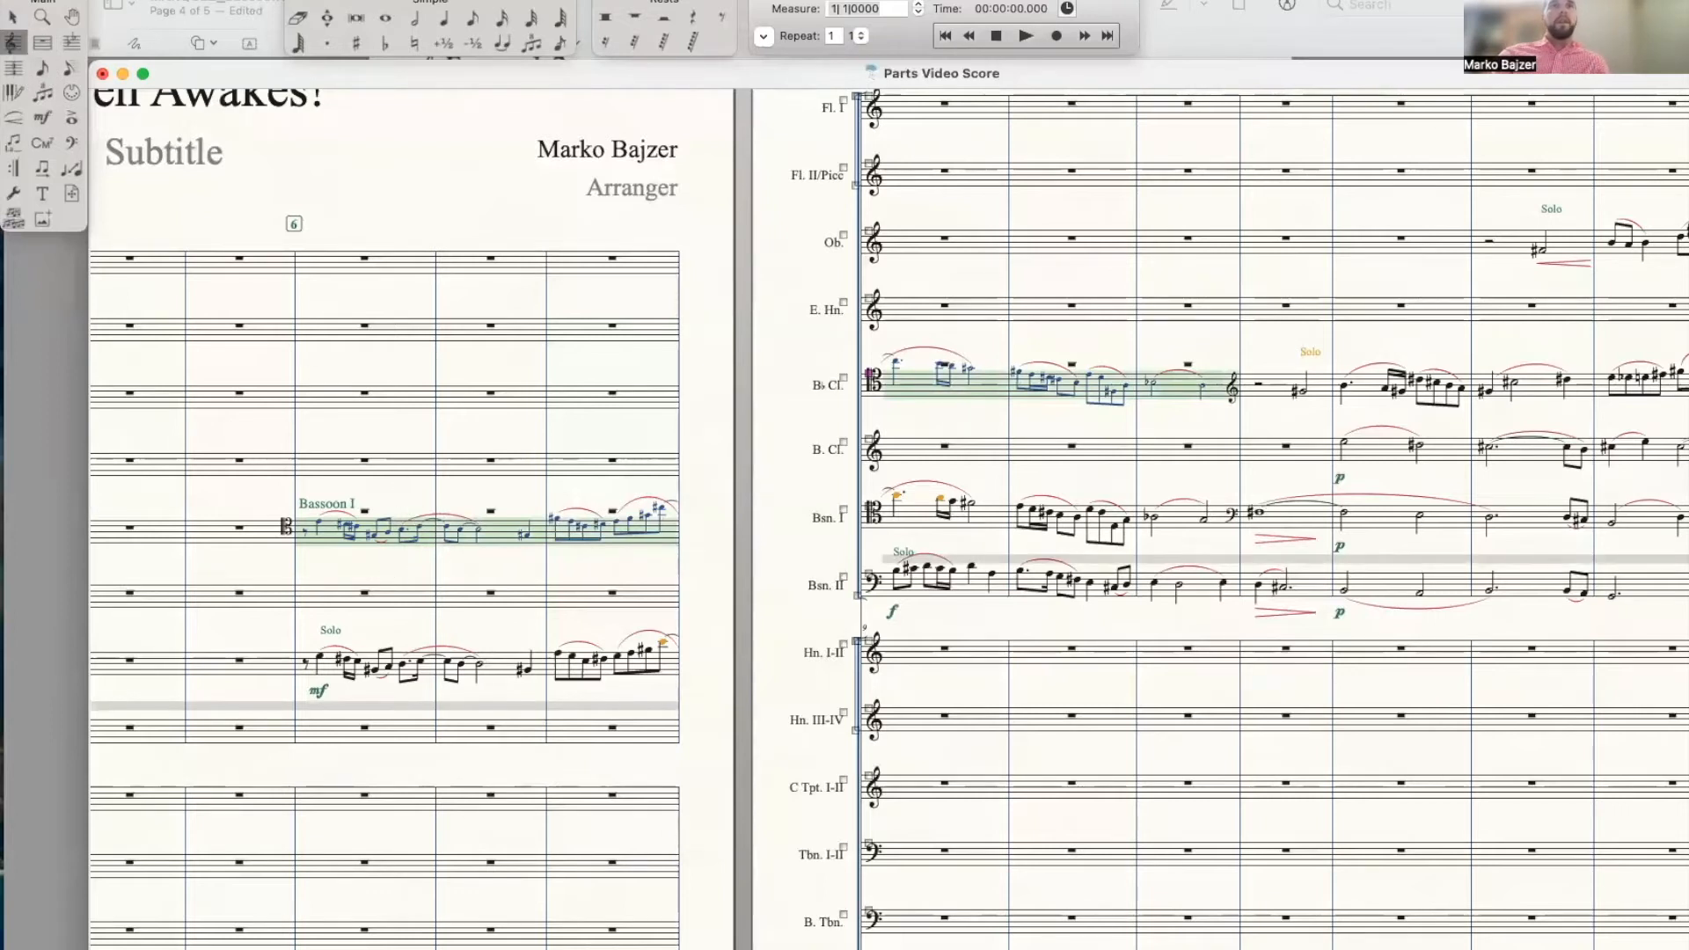
pyautogui.click(394, 574)
pyautogui.click(372, 528)
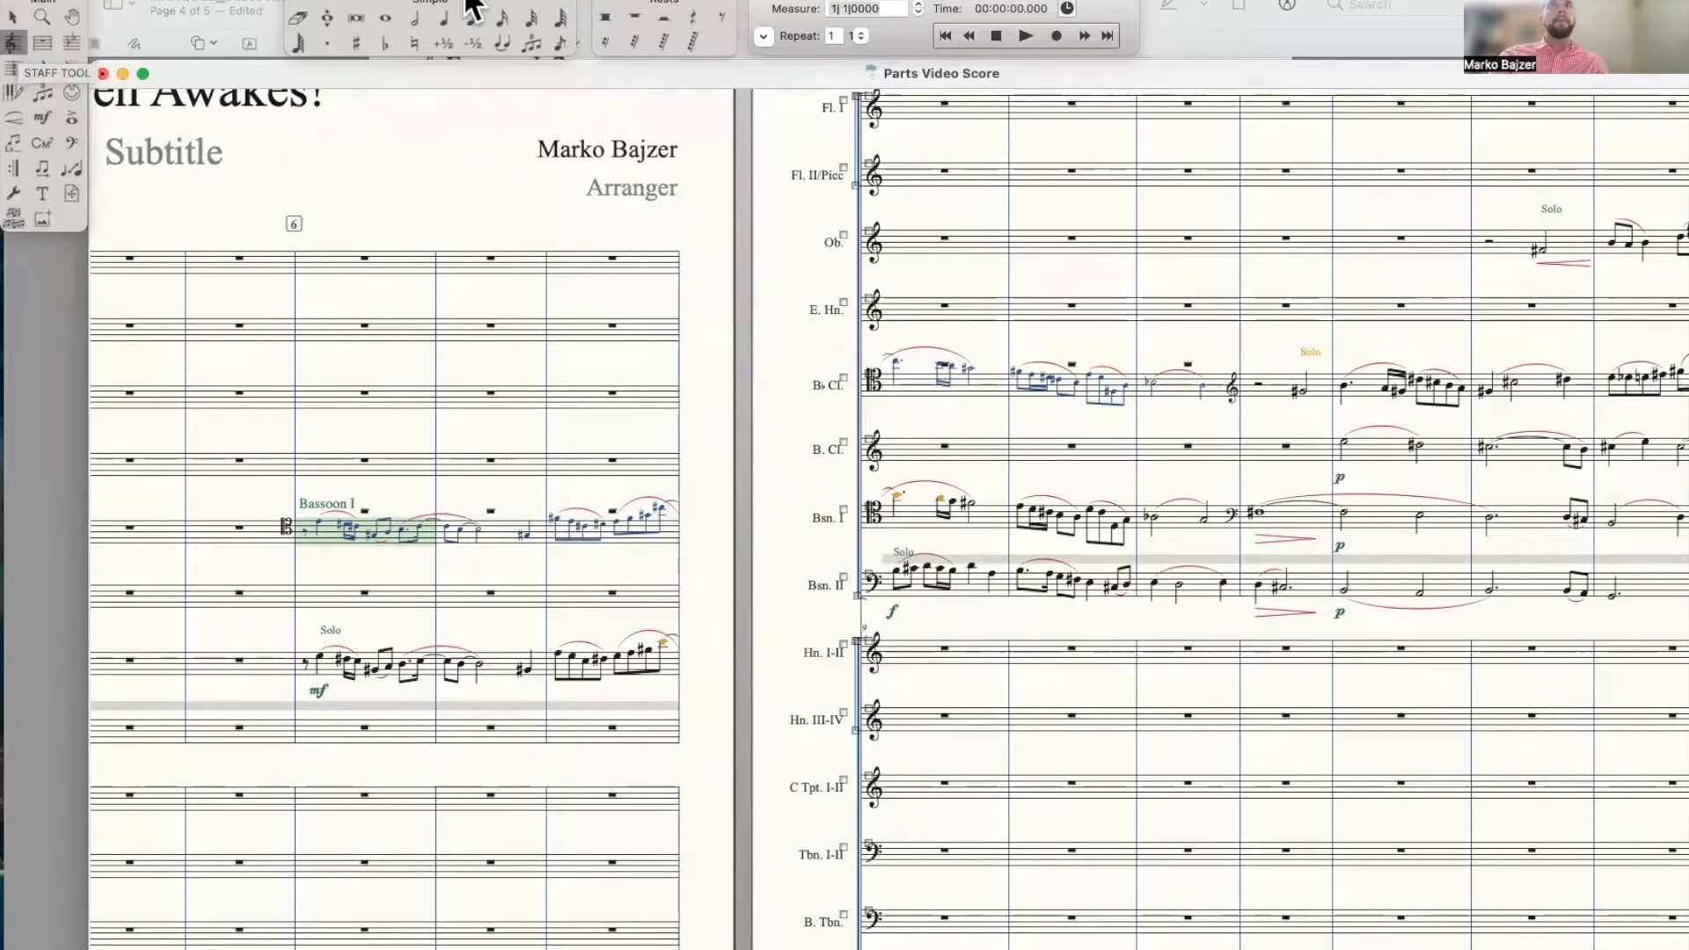
pyautogui.click(626, 0)
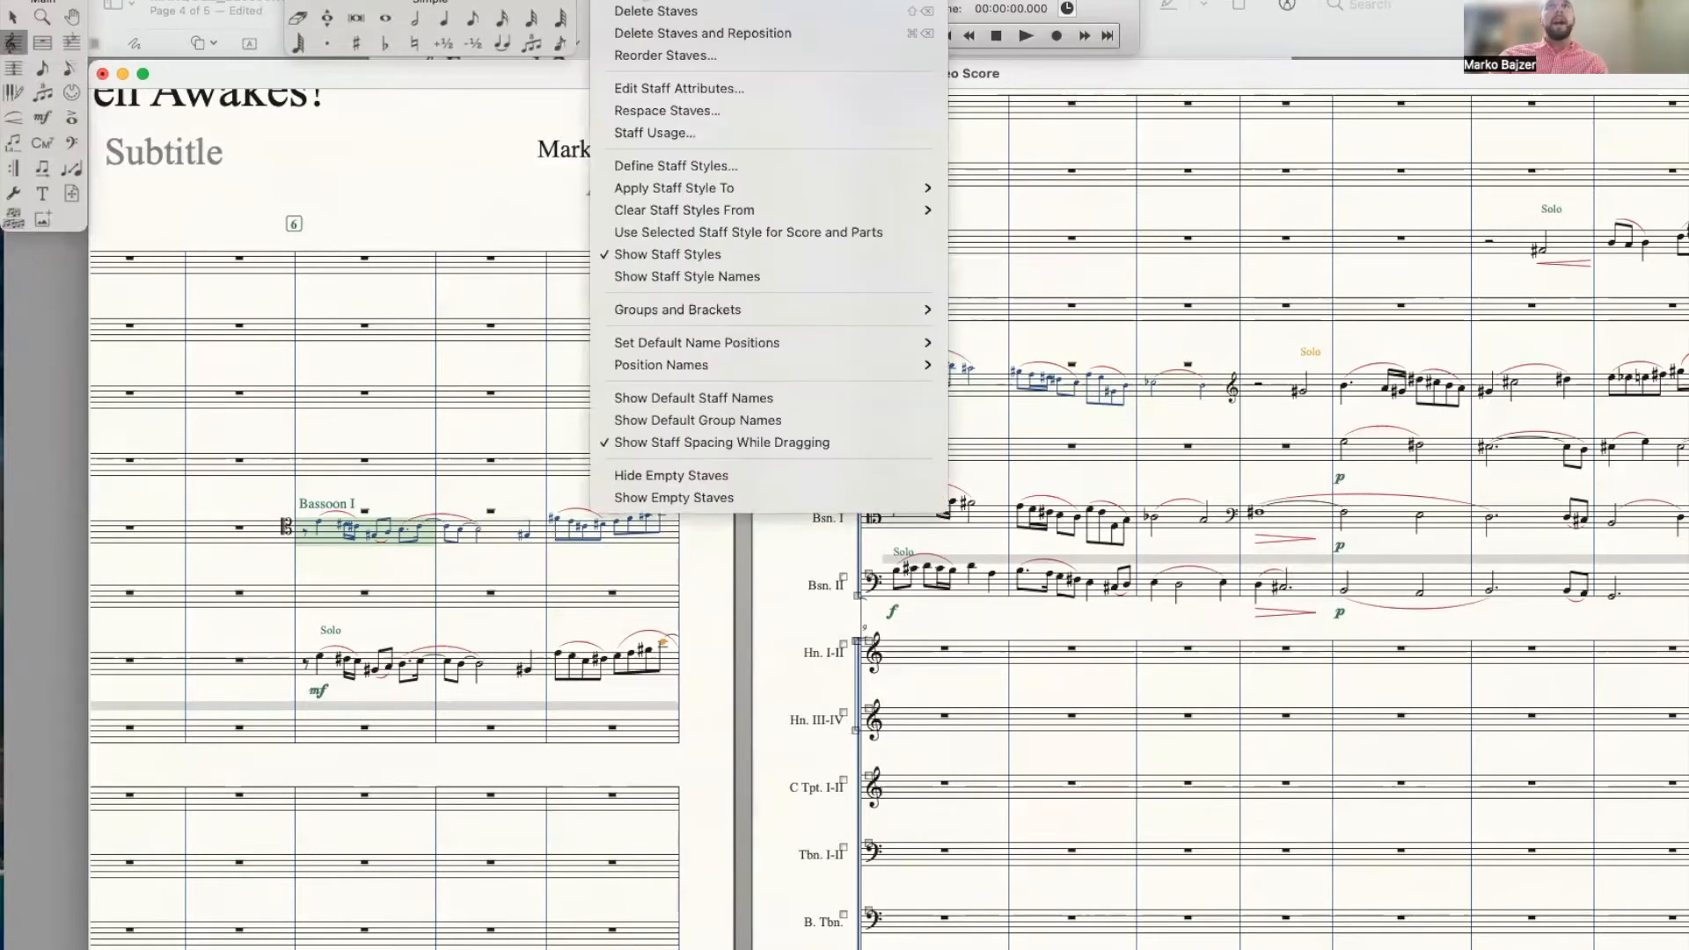
pyautogui.click(425, 457)
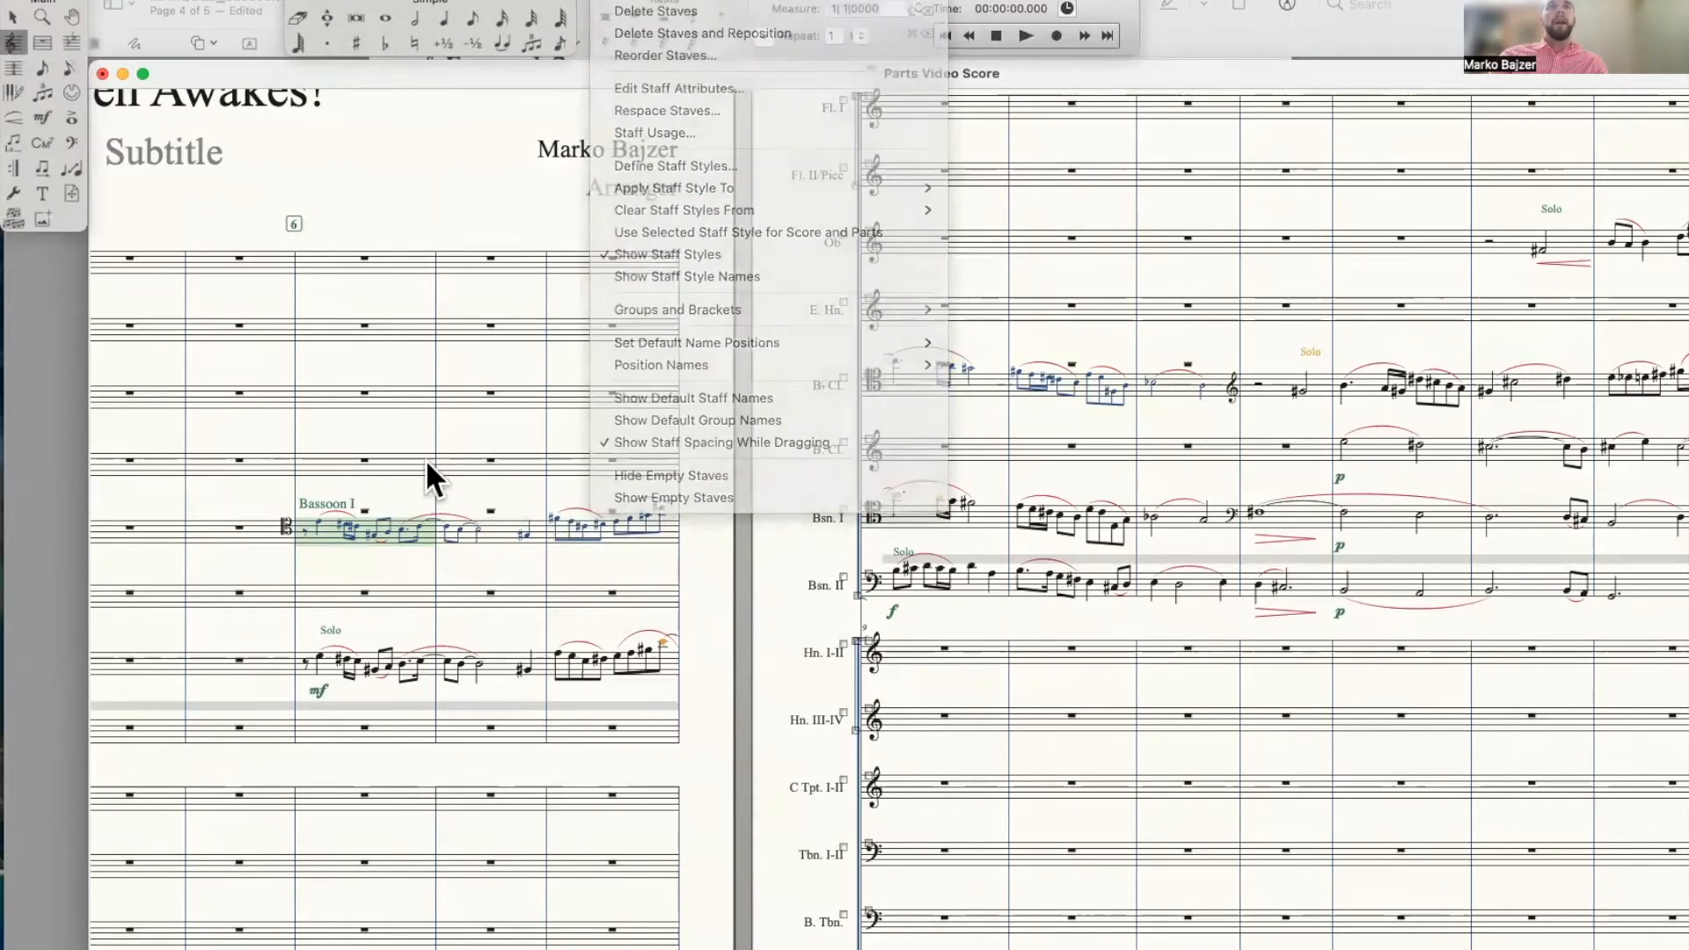
pyautogui.click(1196, 383)
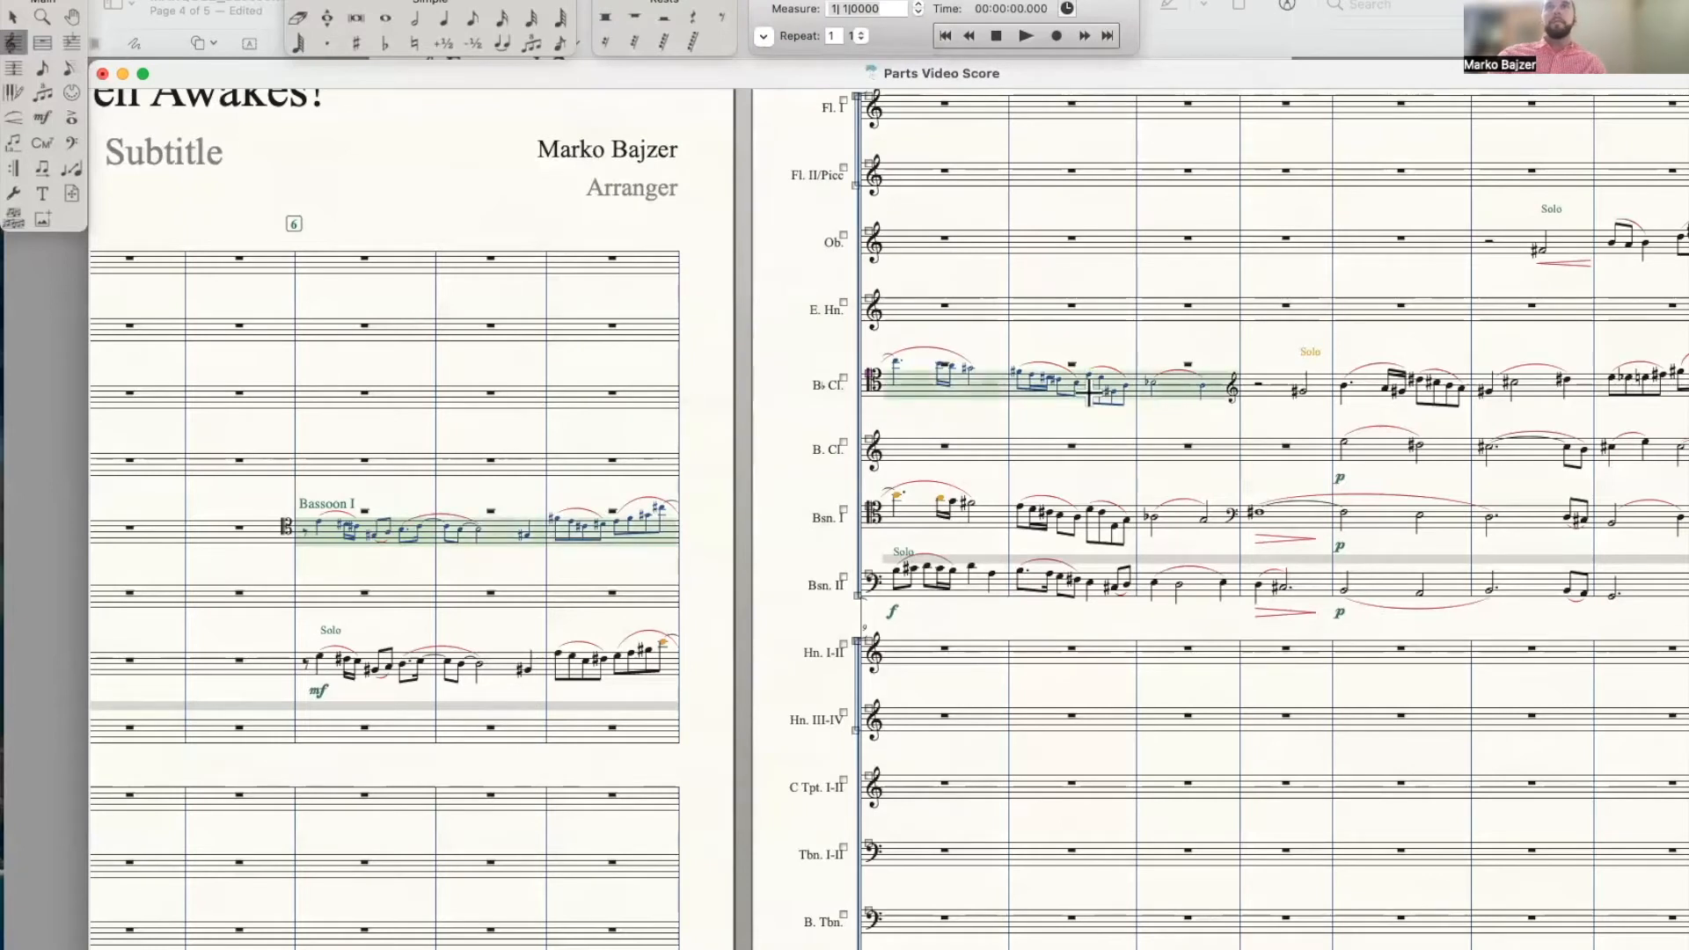
pyautogui.rightClick(1055, 388)
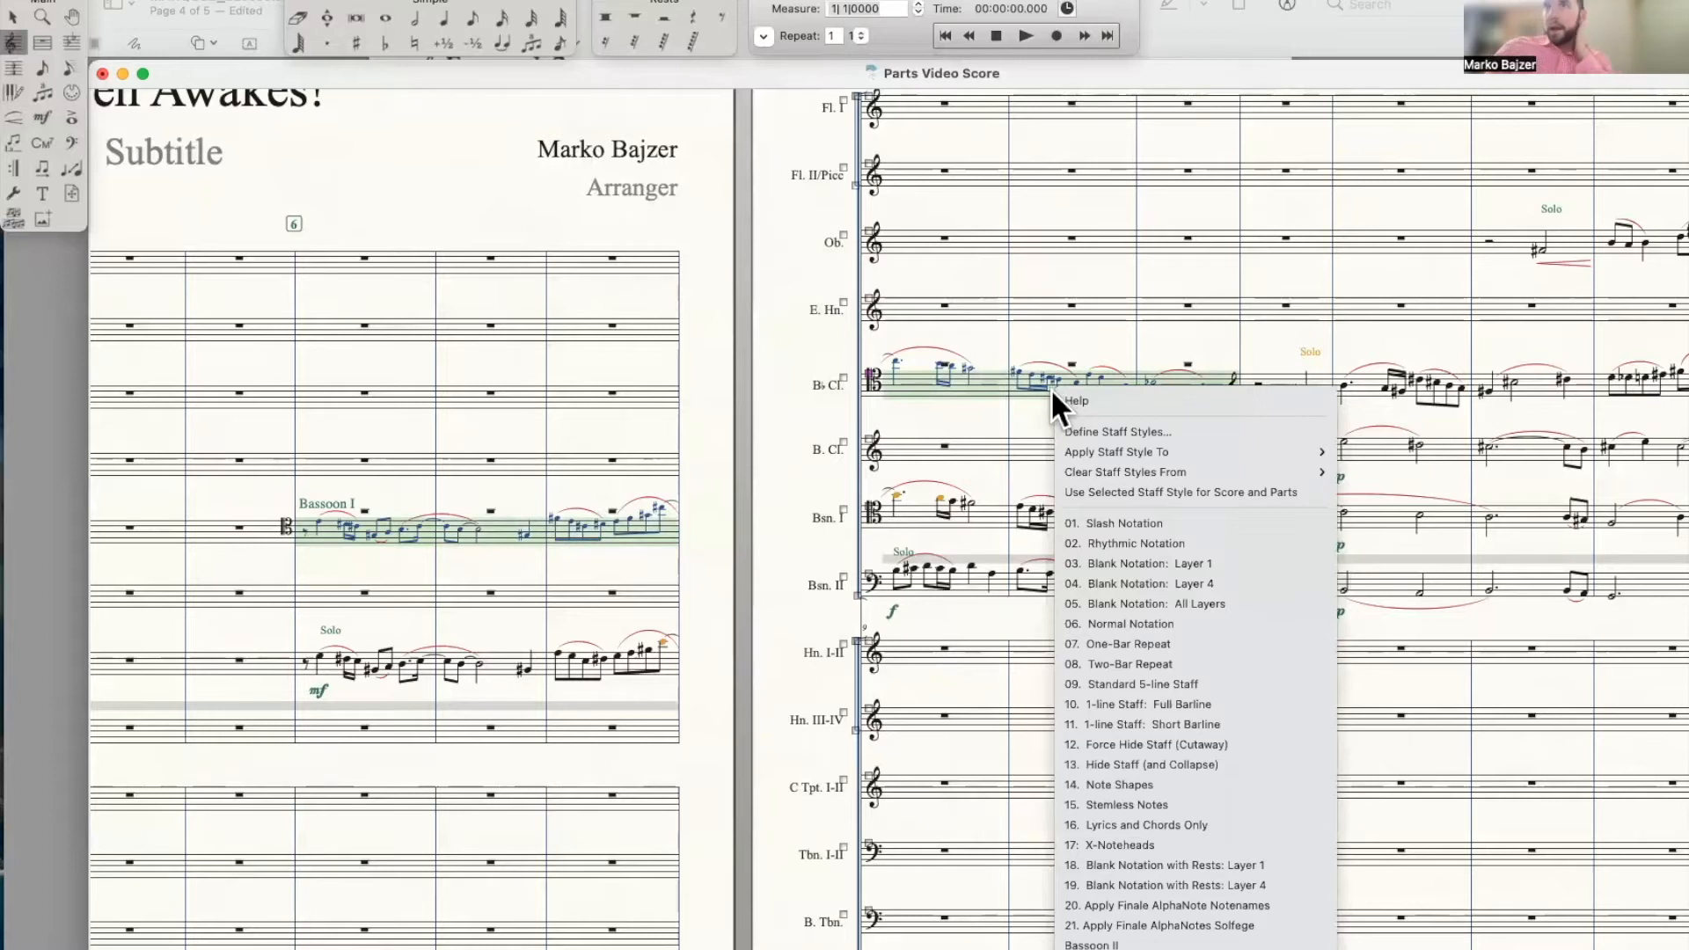
pyautogui.moveTo(1153, 445)
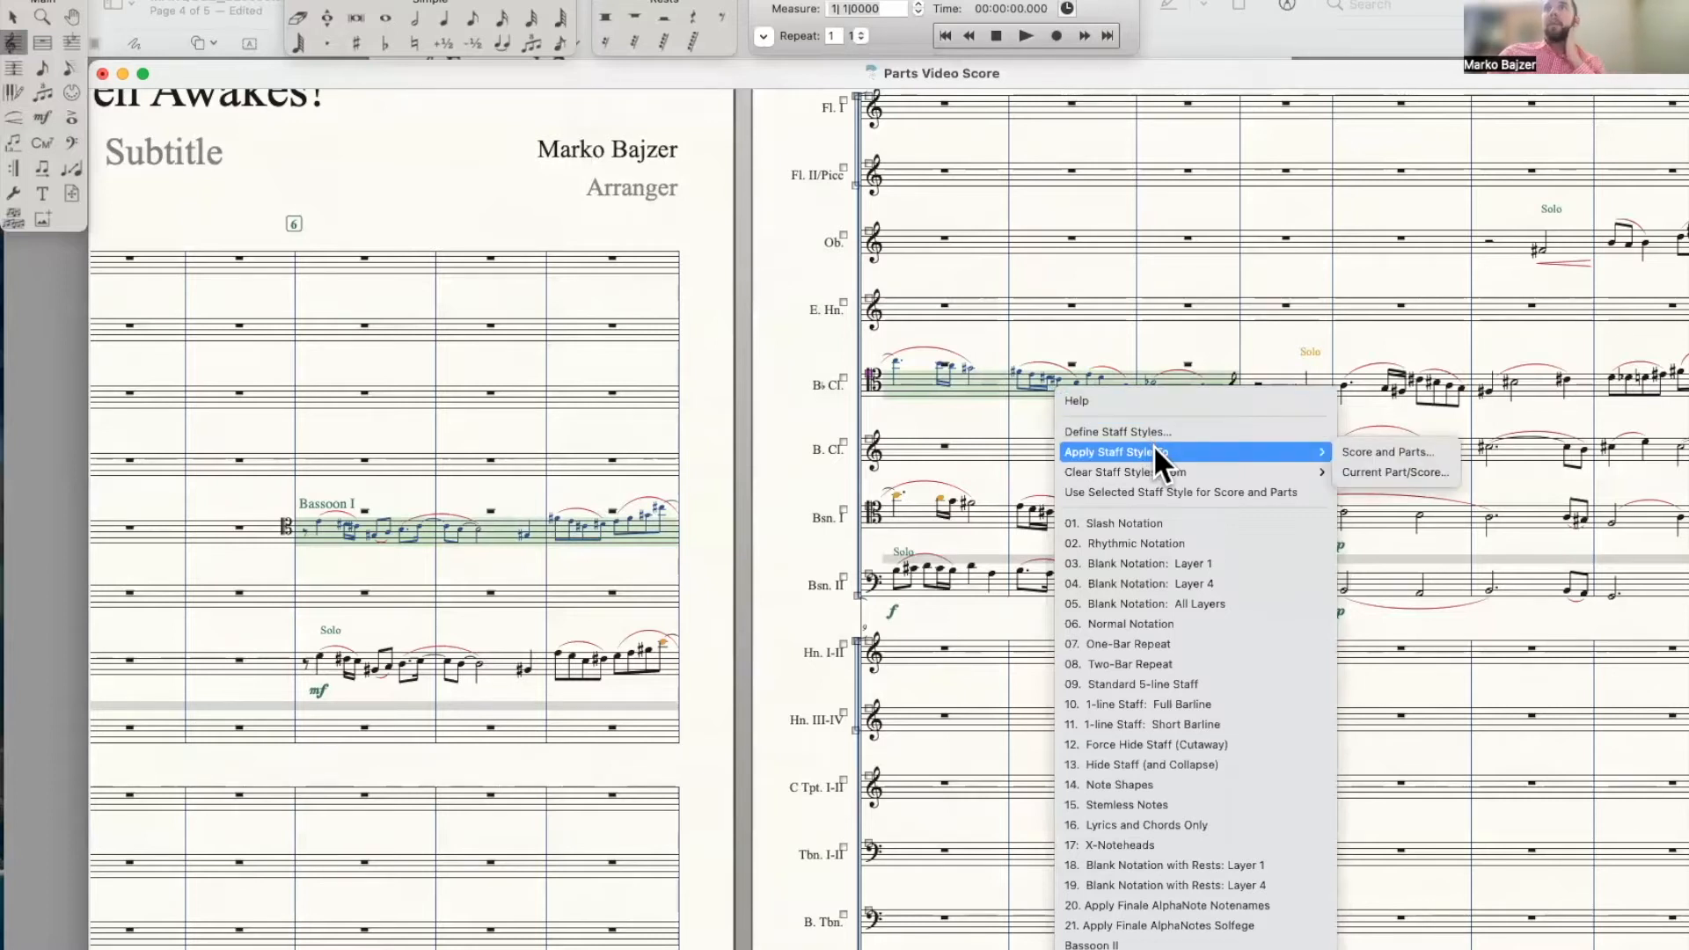
pyautogui.click(1373, 474)
pyautogui.scroll(-5, 731, 304)
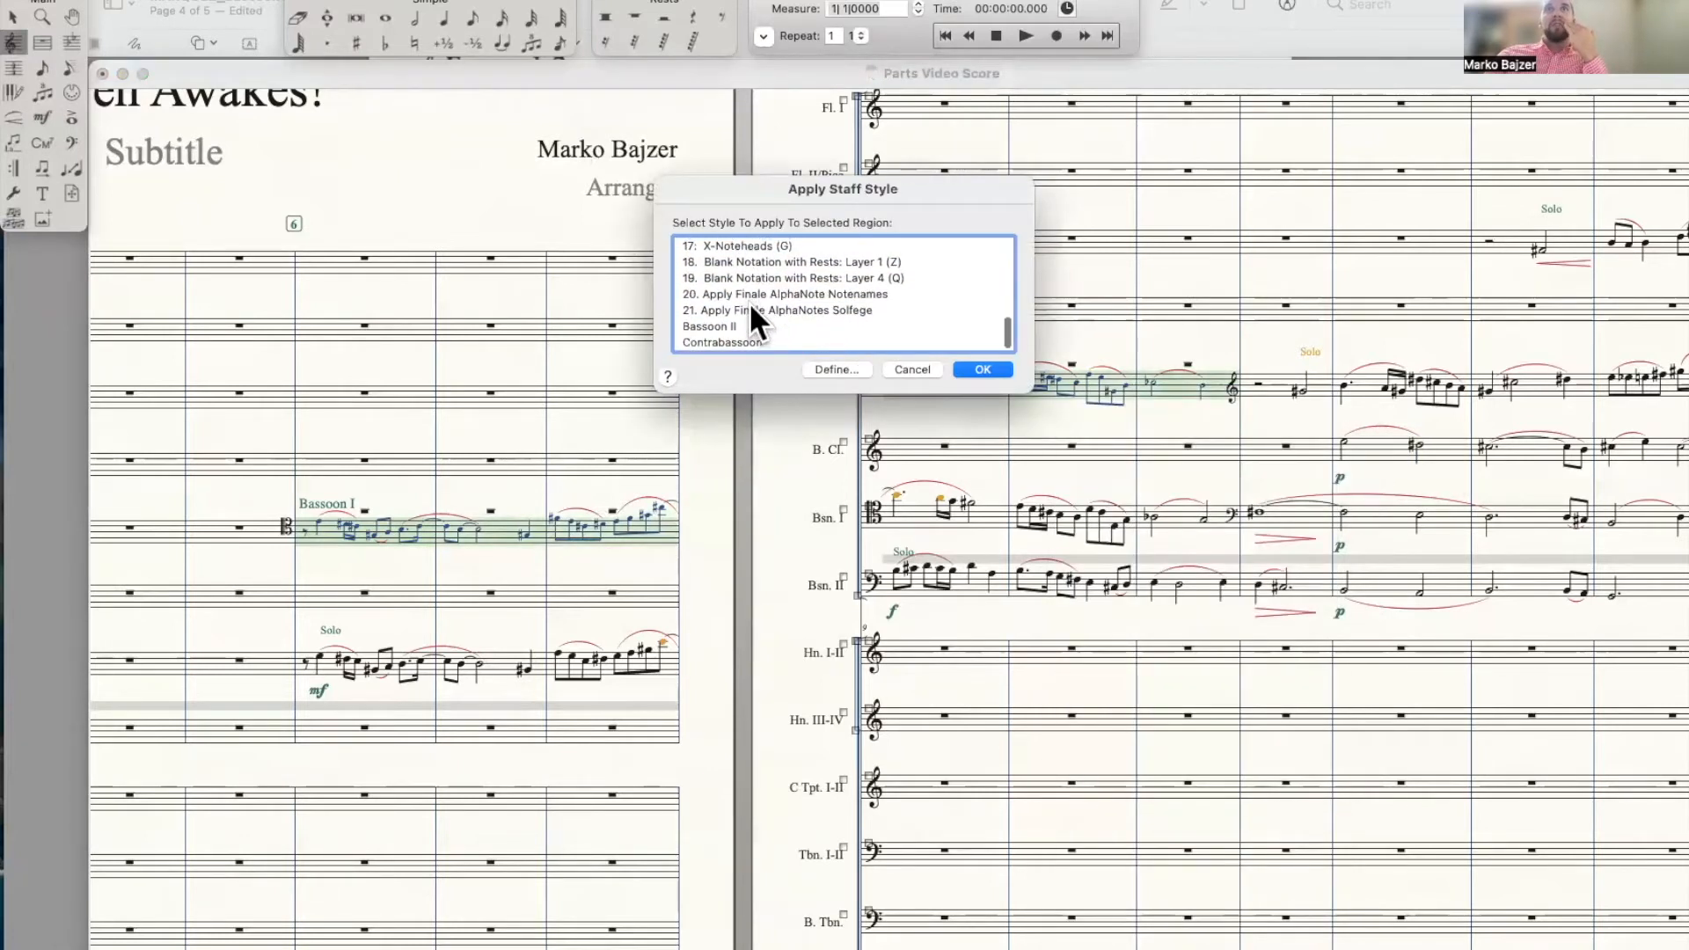
pyautogui.click(765, 278)
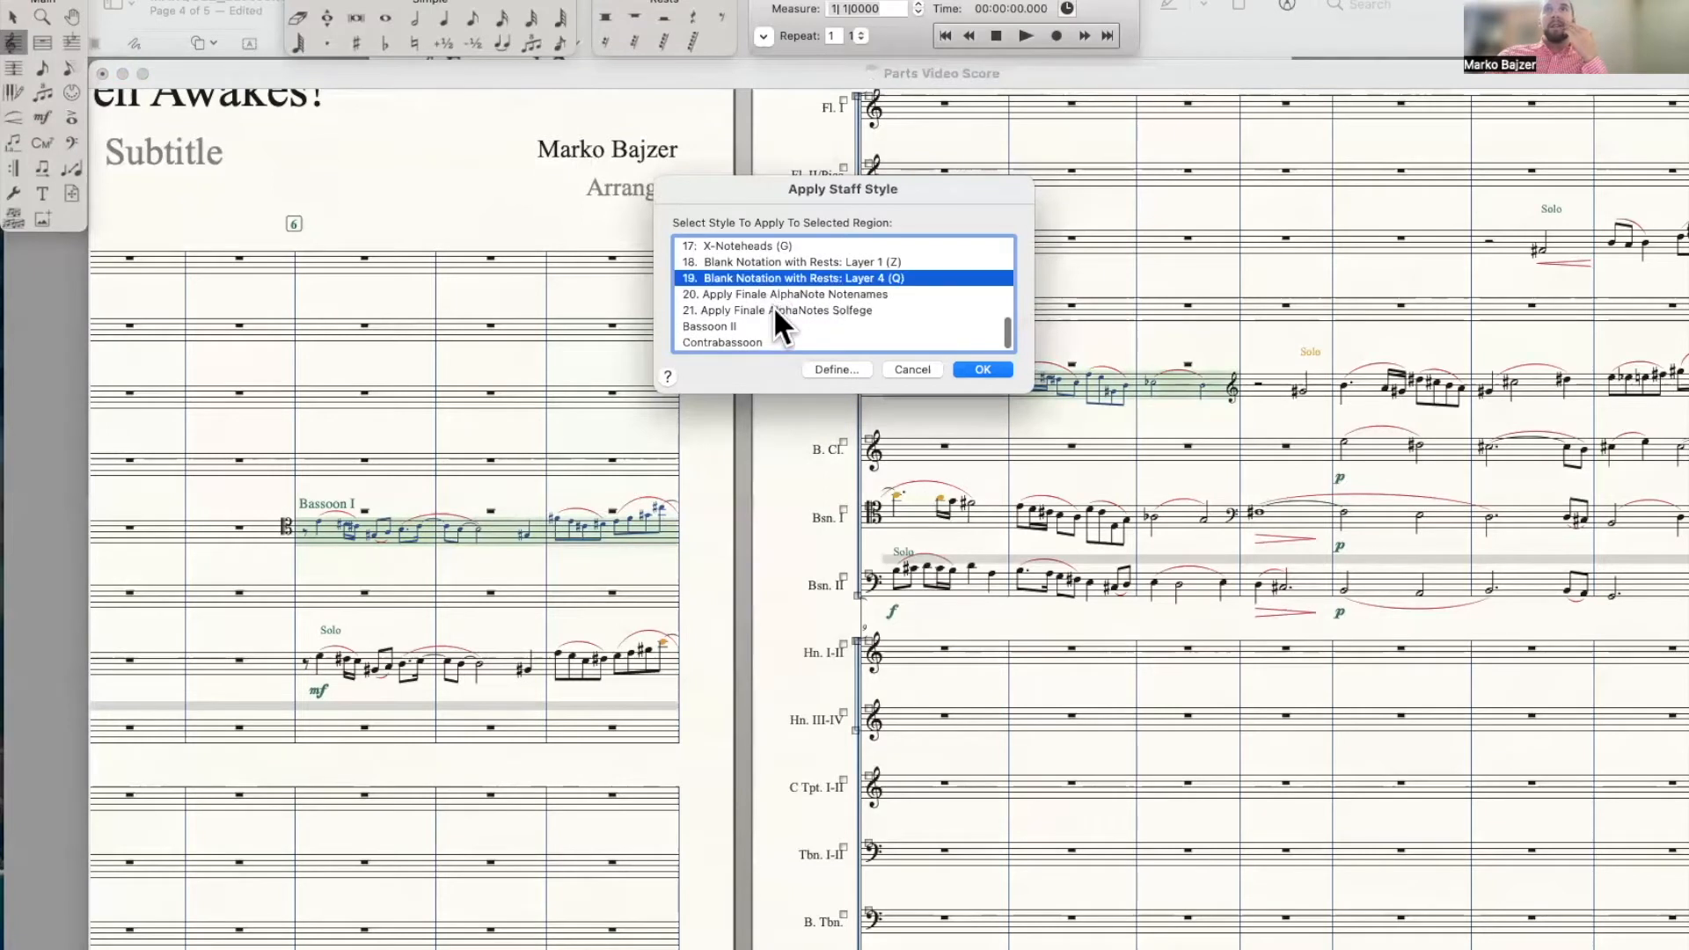
pyautogui.click(983, 370)
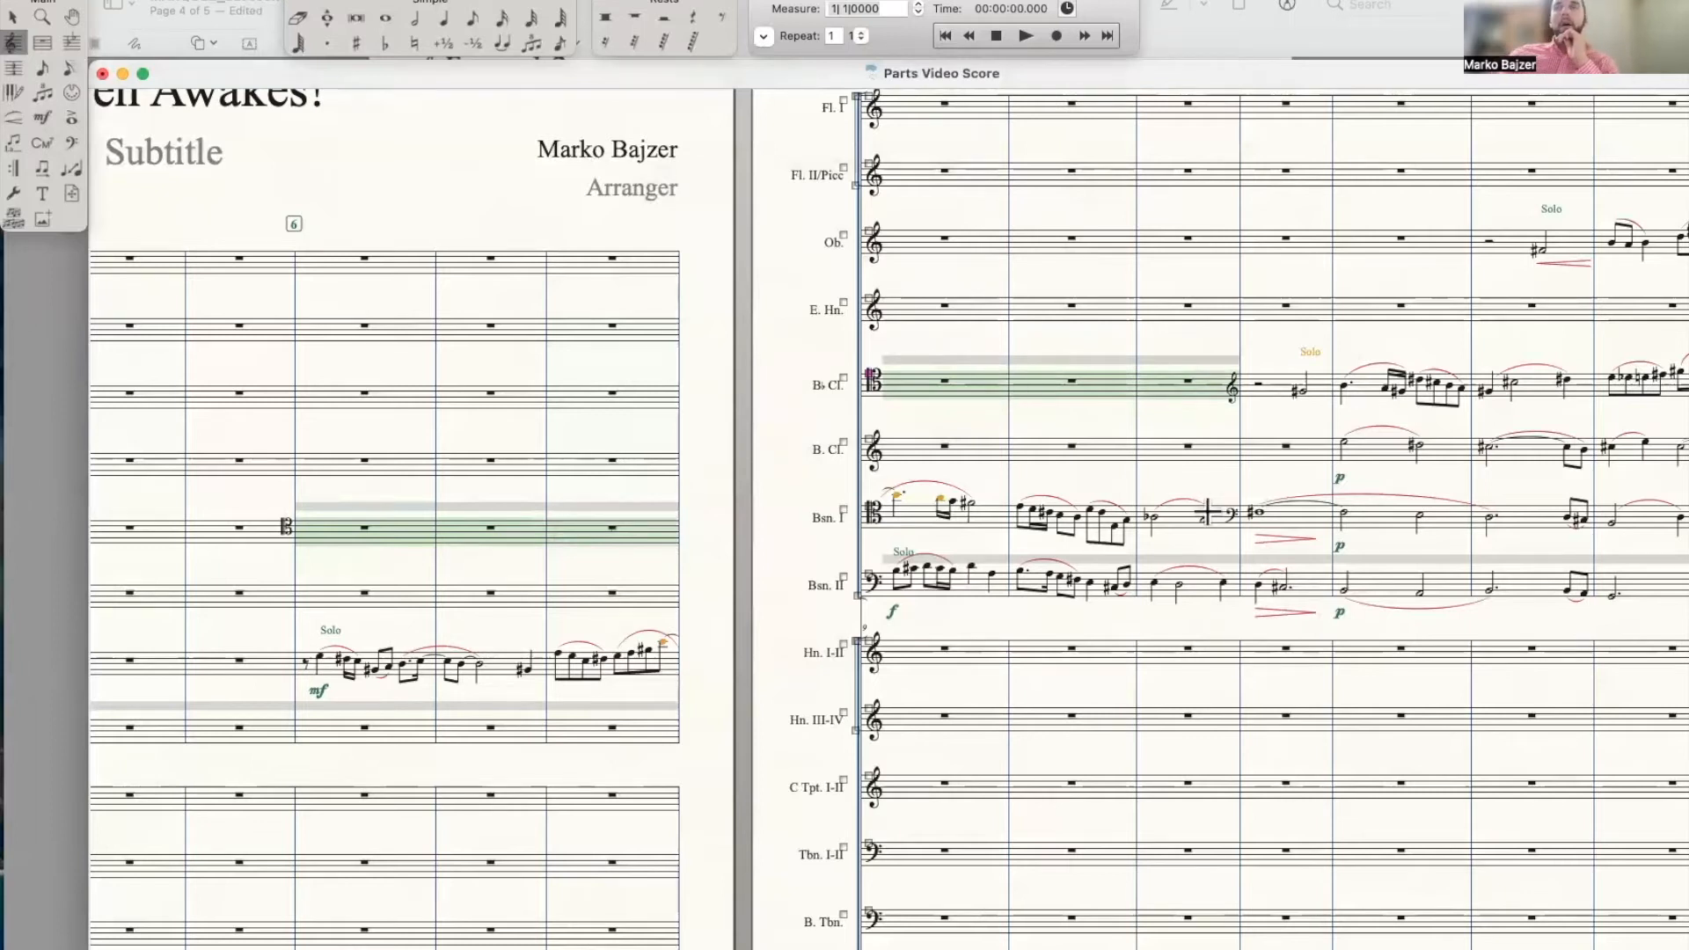
# Check the Bassoon I cue in the Clarinet in Bb part, and go back to the full score
pyautogui.hscroll(-5, 1225, 554)
pyautogui.hscroll(2, 1232, 554)
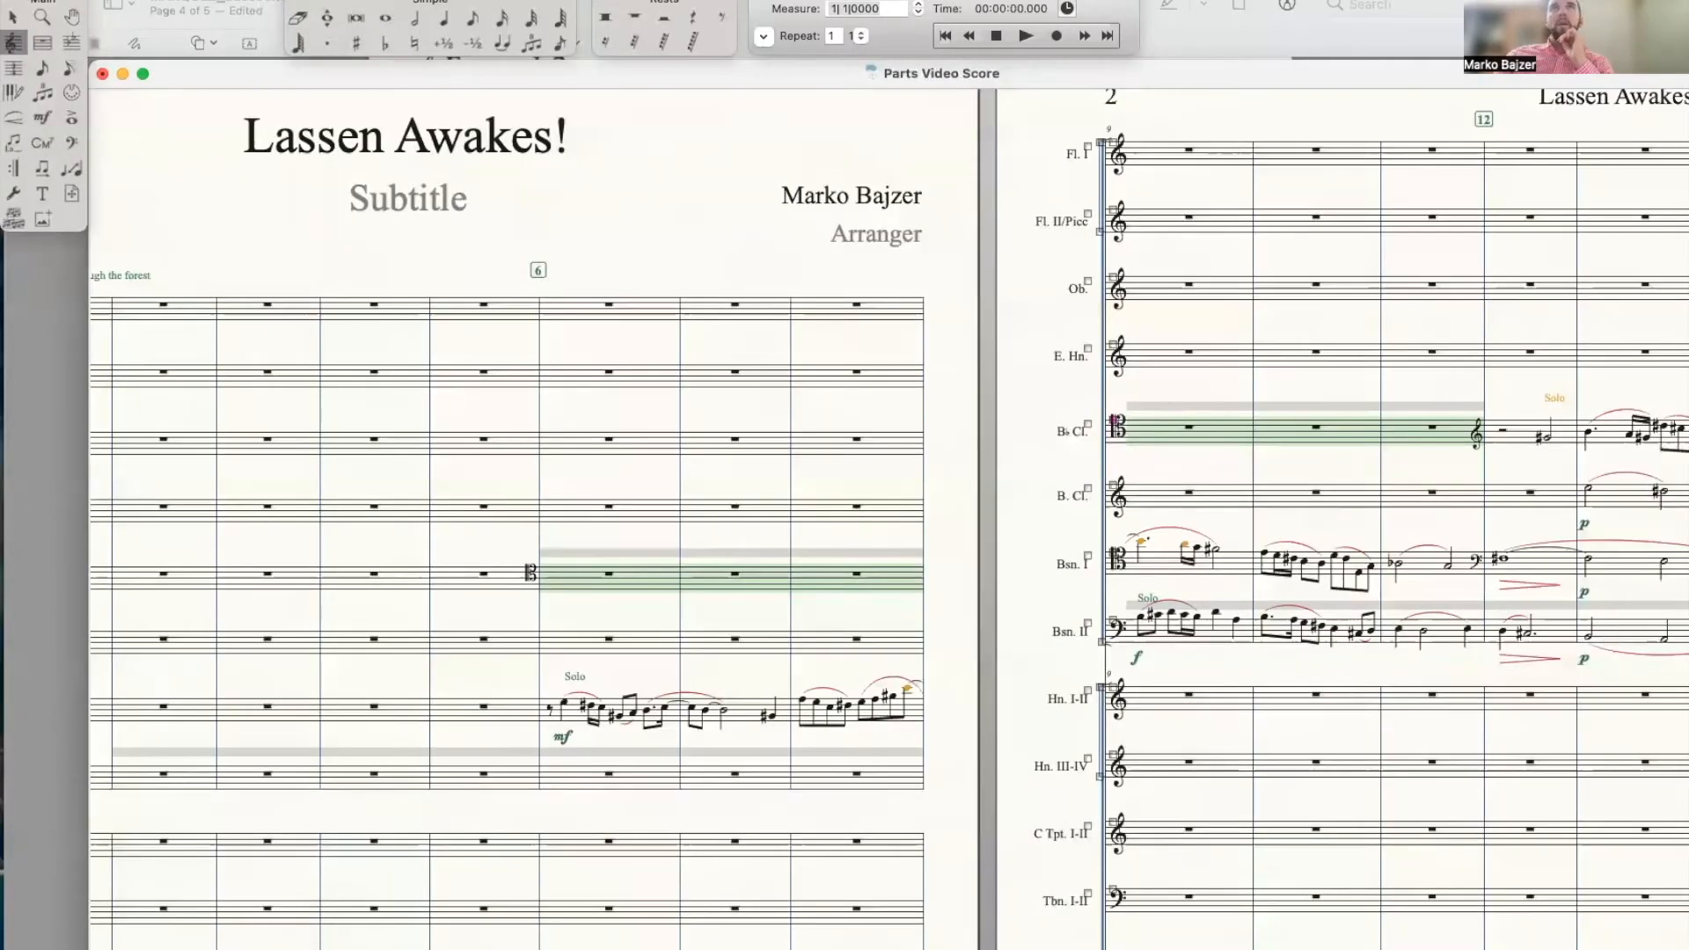
pyautogui.click(380, 2)
pyautogui.moveTo(546, 12)
pyautogui.click(747, 67)
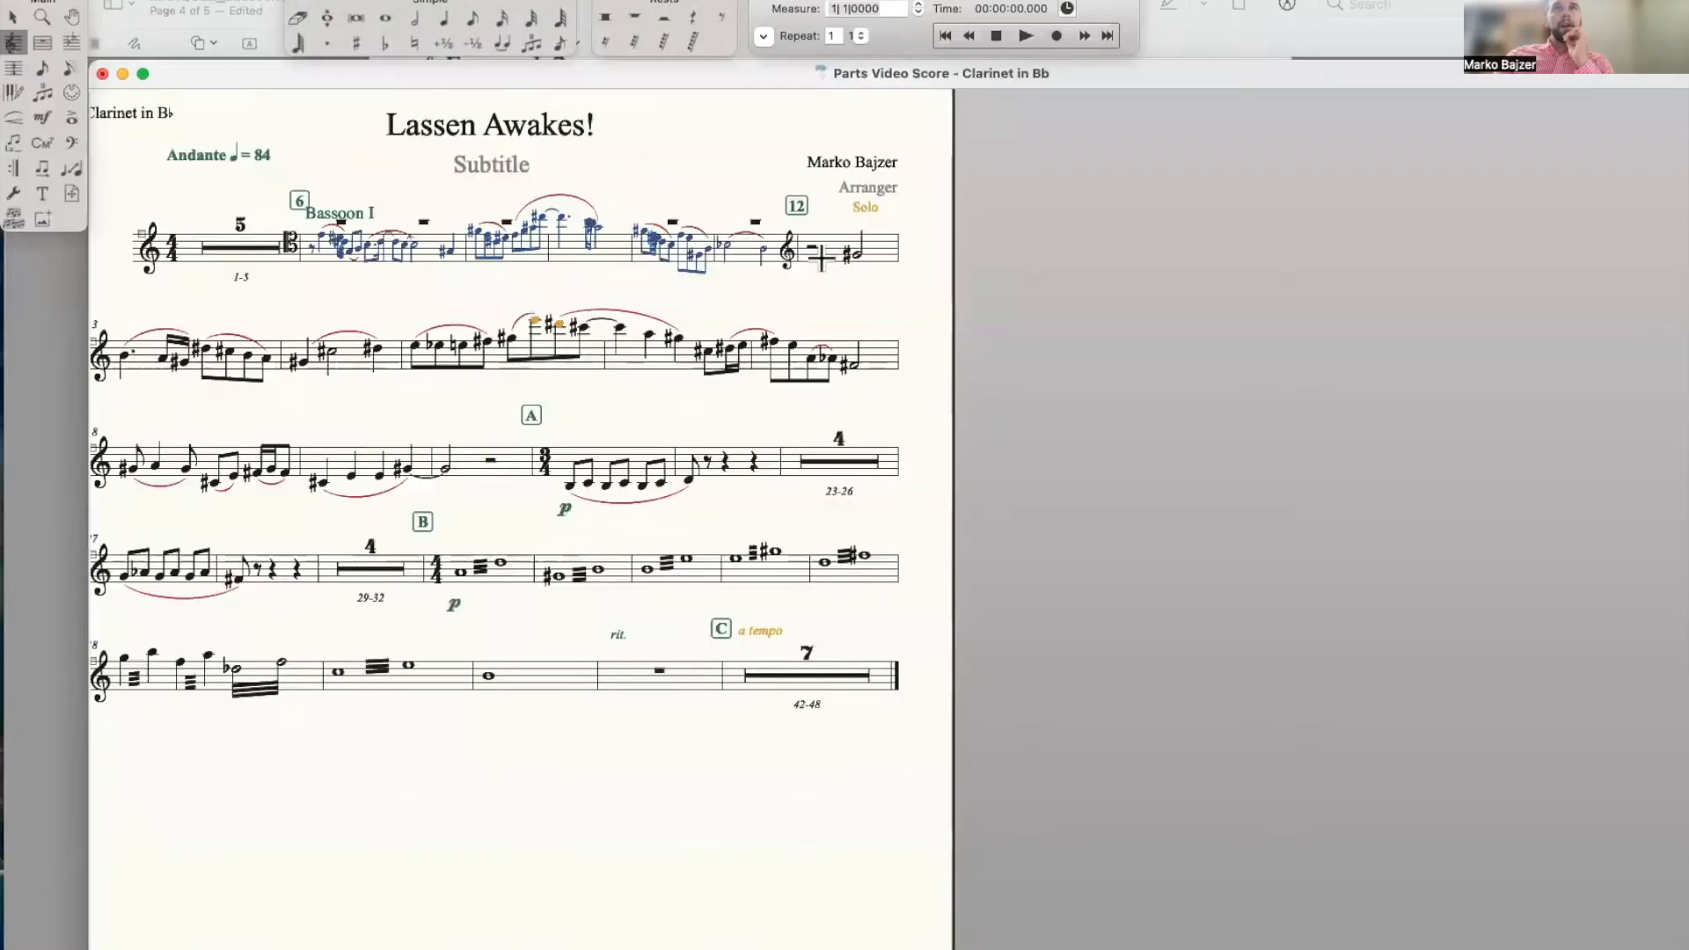
pyautogui.scroll(1, 423, 279)
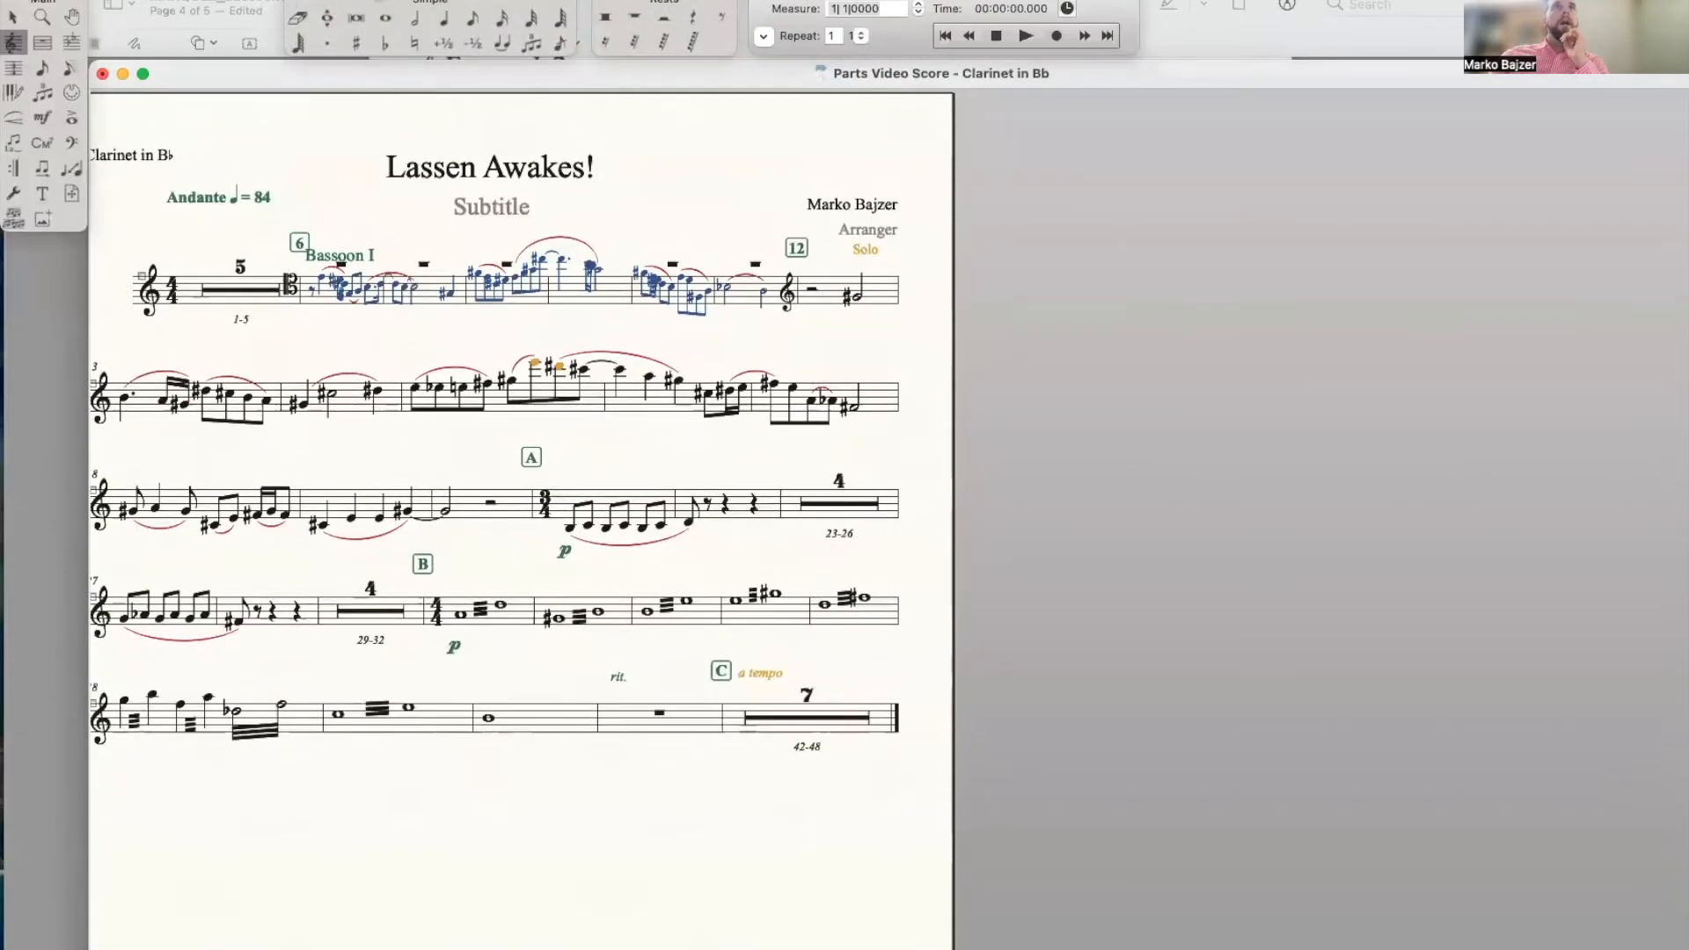
pyautogui.click(380, 4)
pyautogui.click(387, 1)
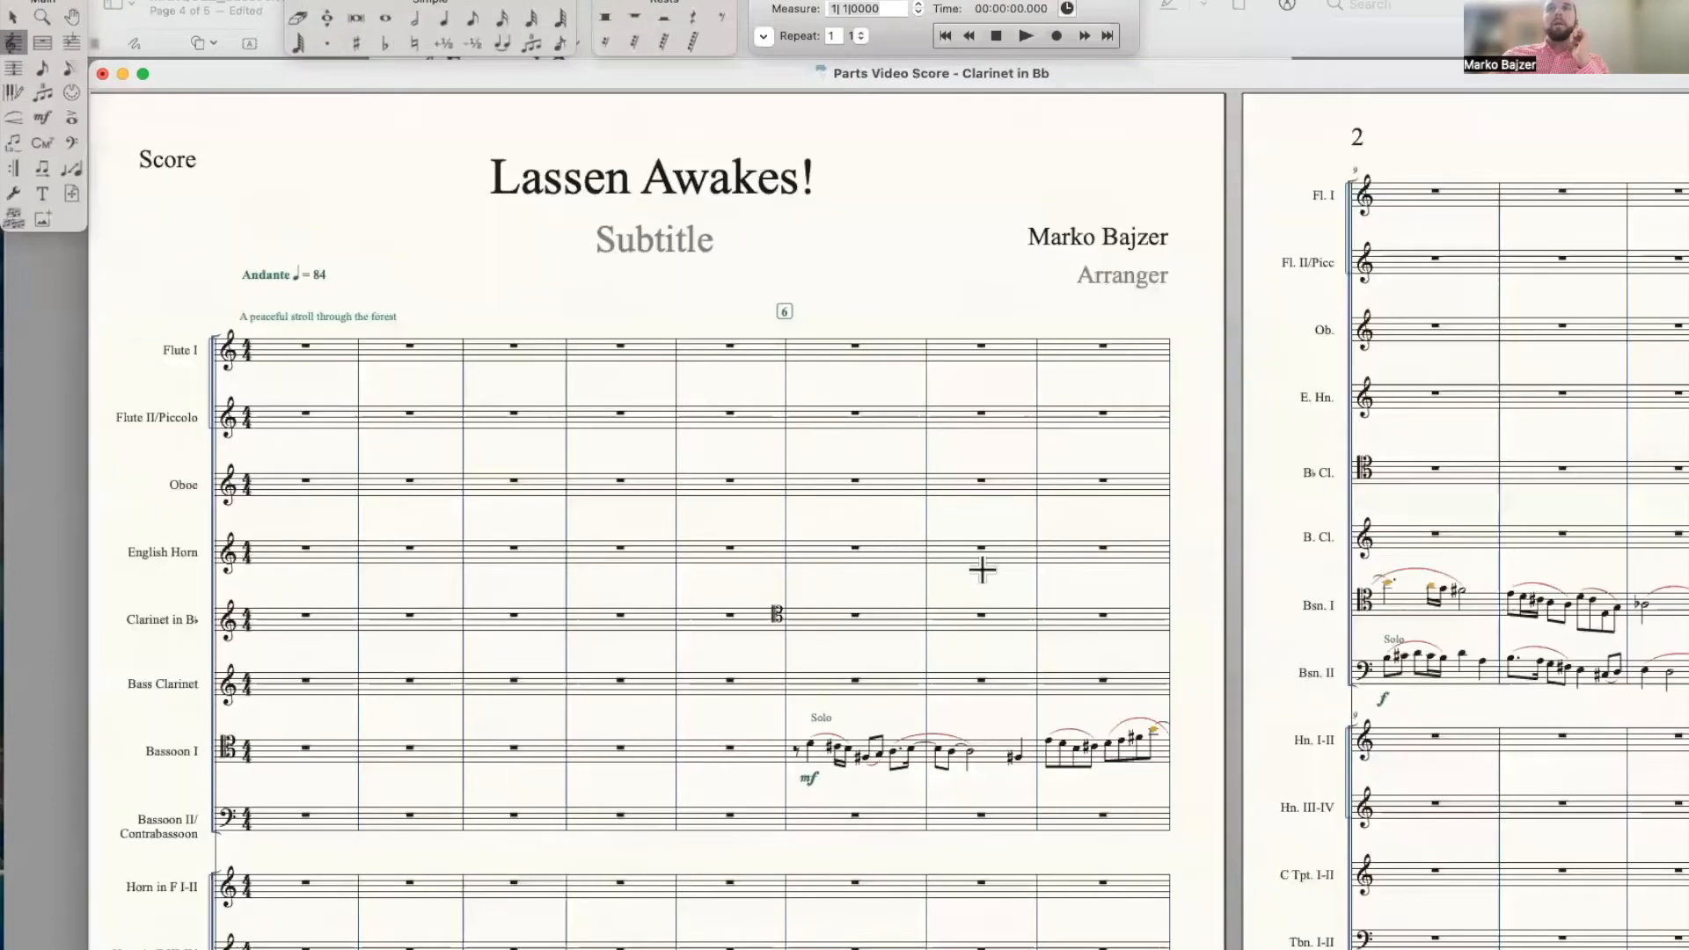
# Change the clef of measures 6–11 on the Clarinet in Bb staff to treble clef in the full score
pyautogui.hscroll(5, 974, 570)
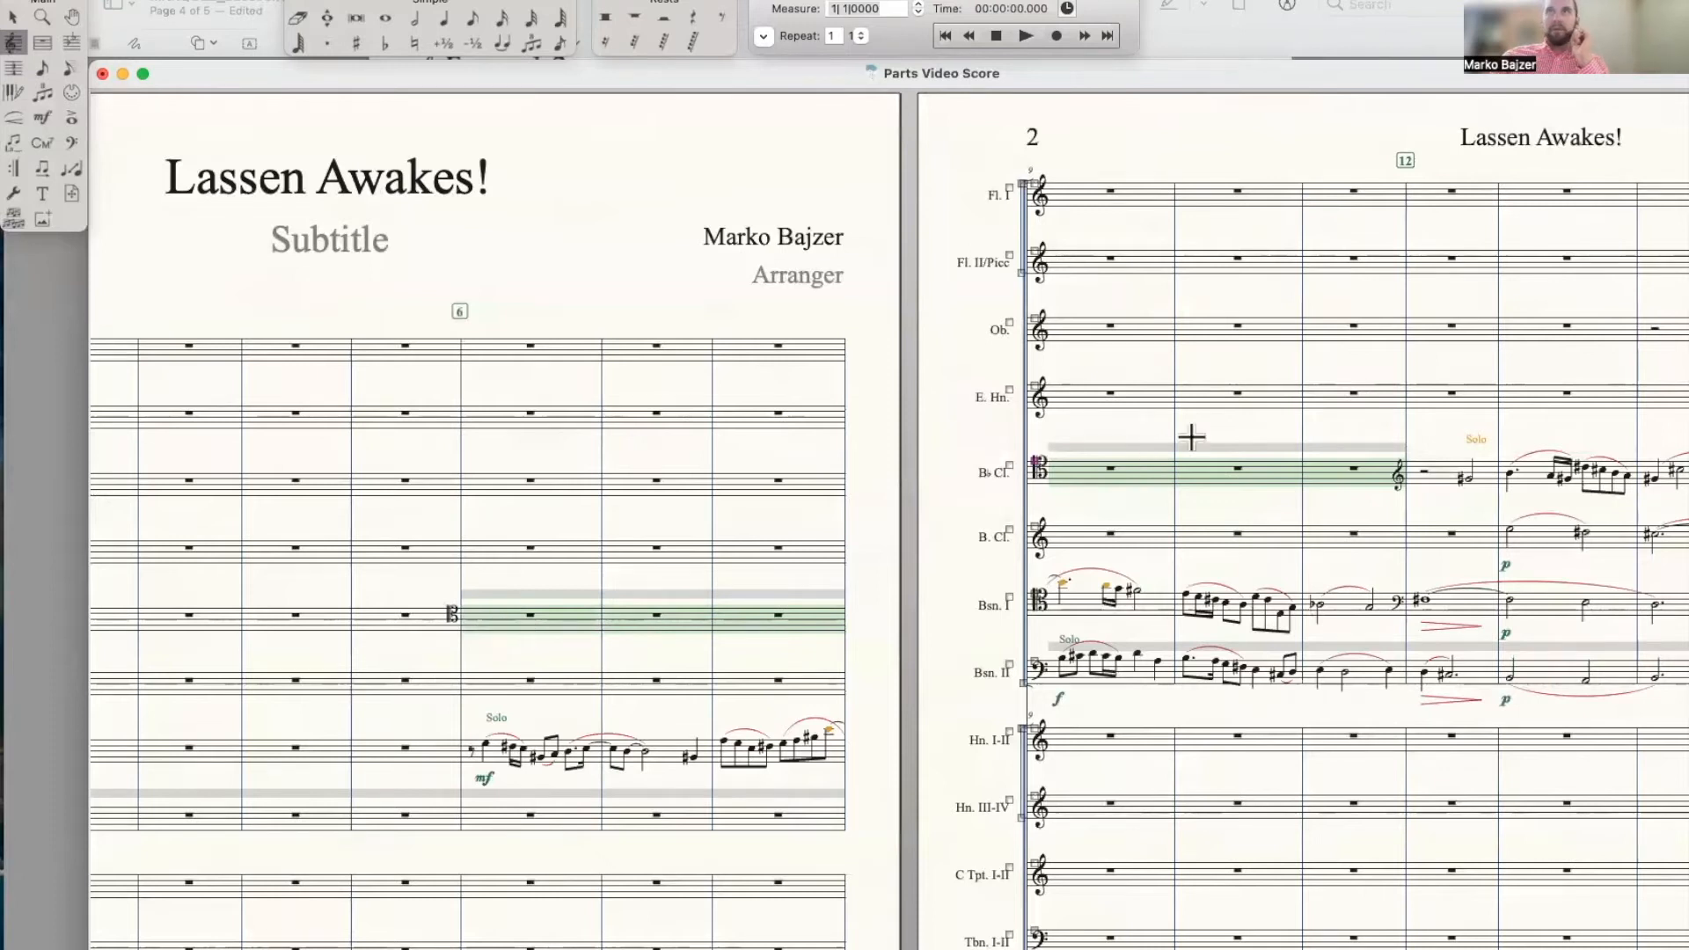
pyautogui.hscroll(-8, 347, 766)
pyautogui.hscroll(6, 1339, 751)
pyautogui.hscroll(1, 1384, 744)
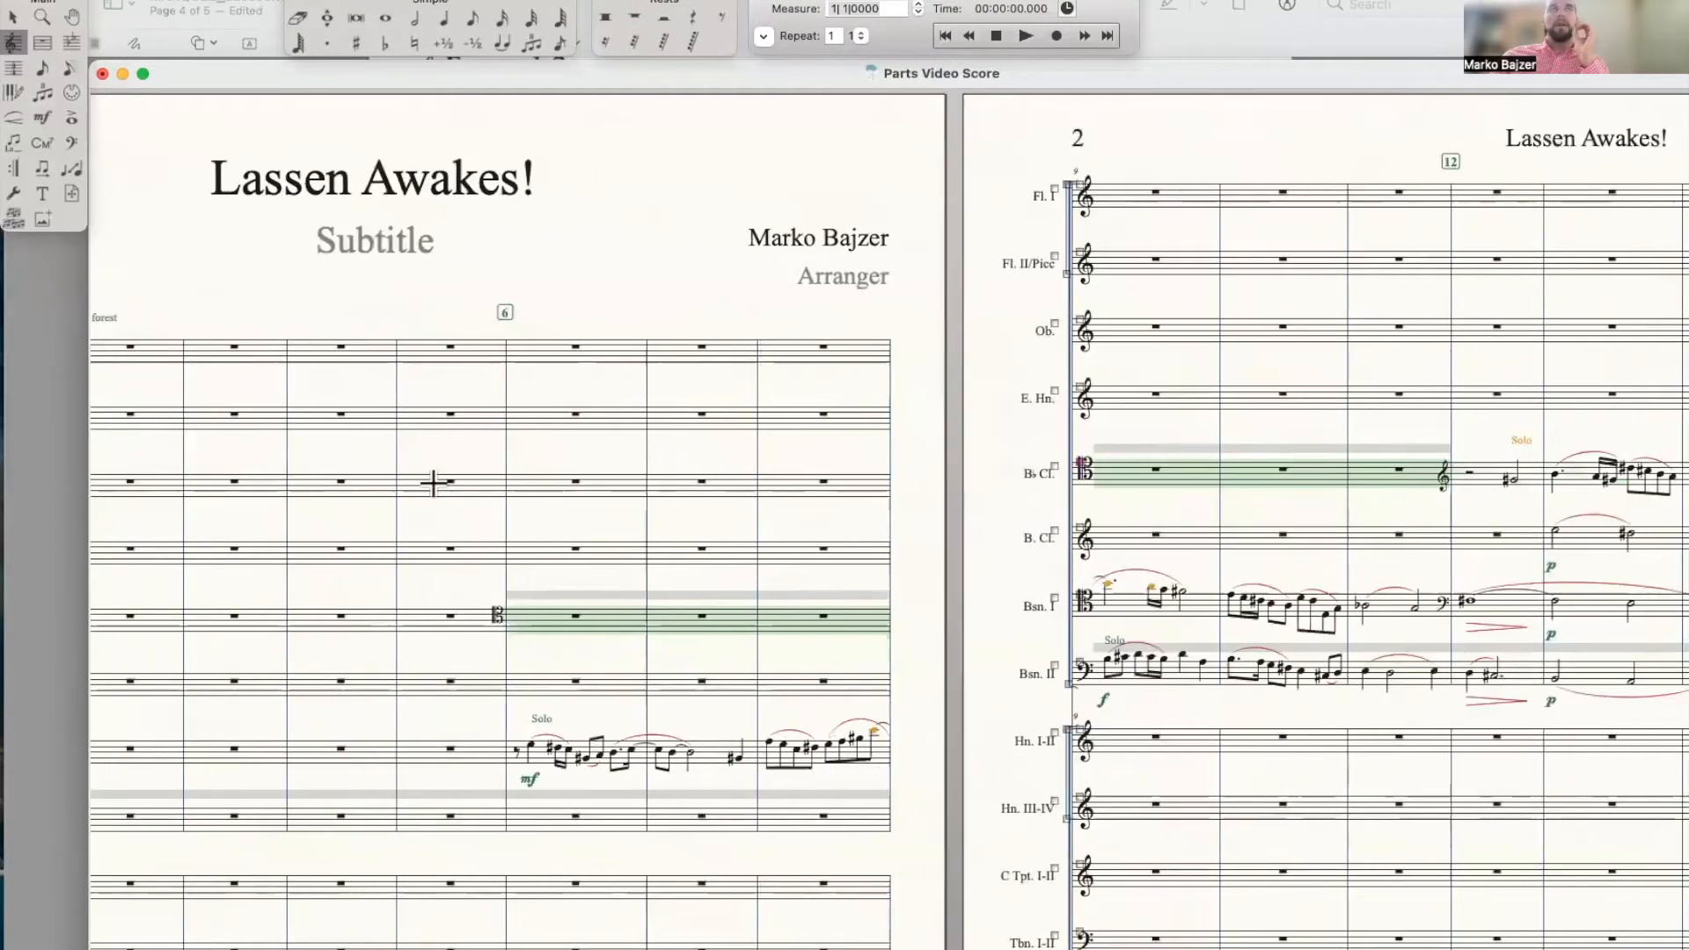
pyautogui.click(68, 143)
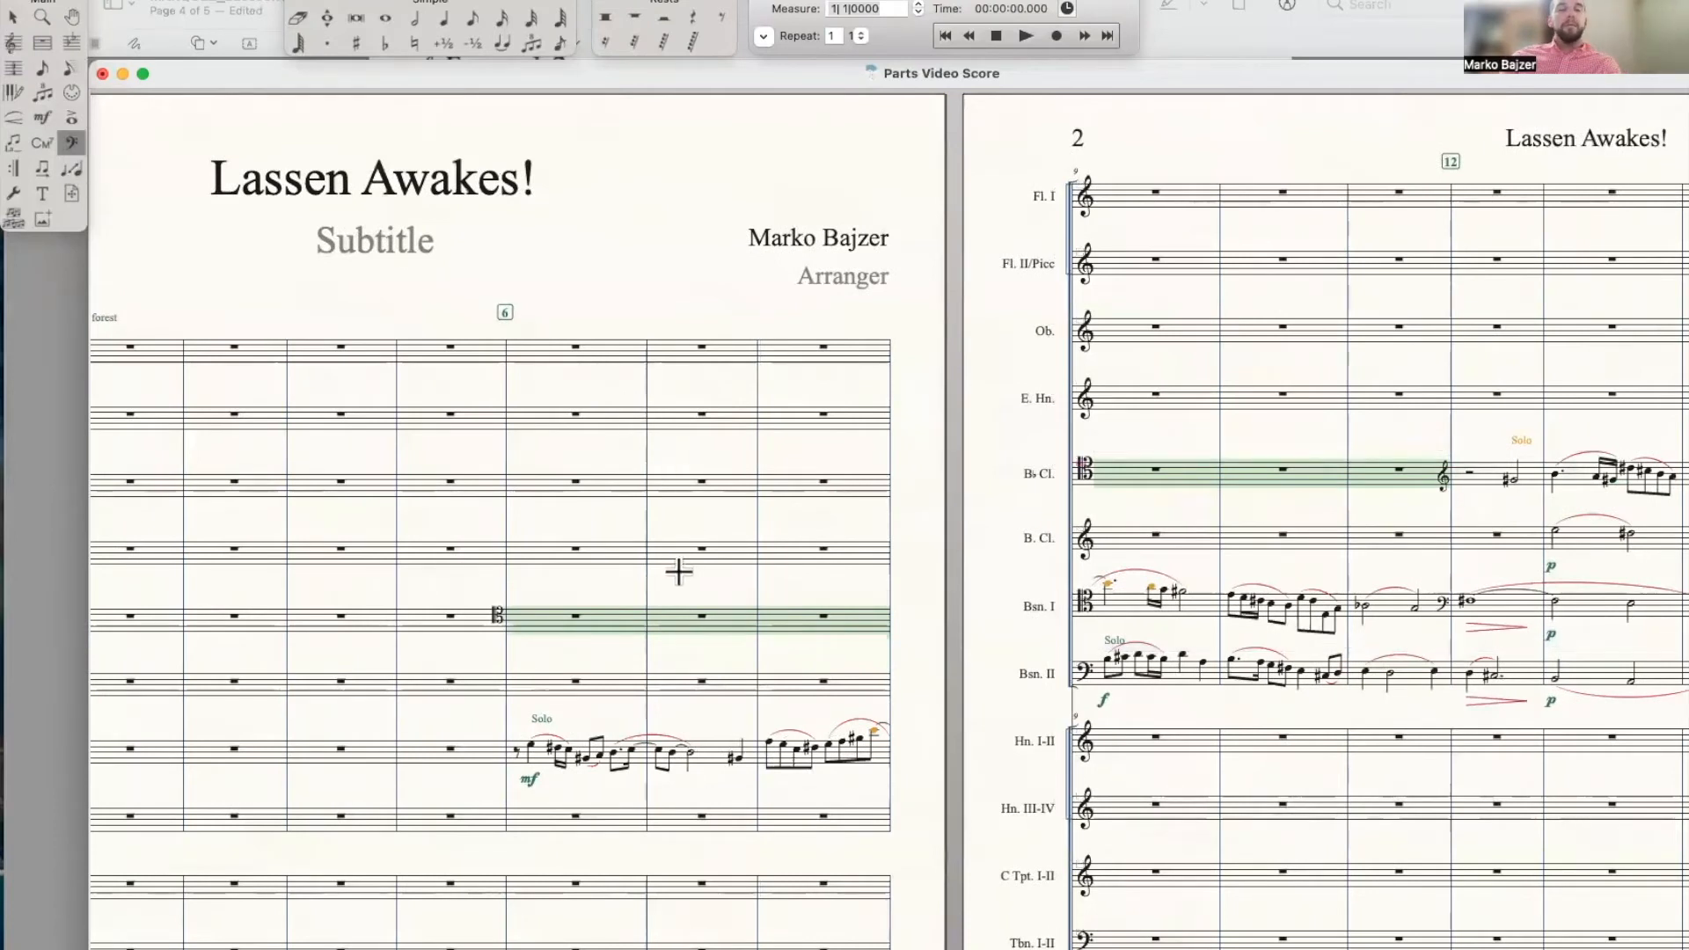
pyautogui.press('1')
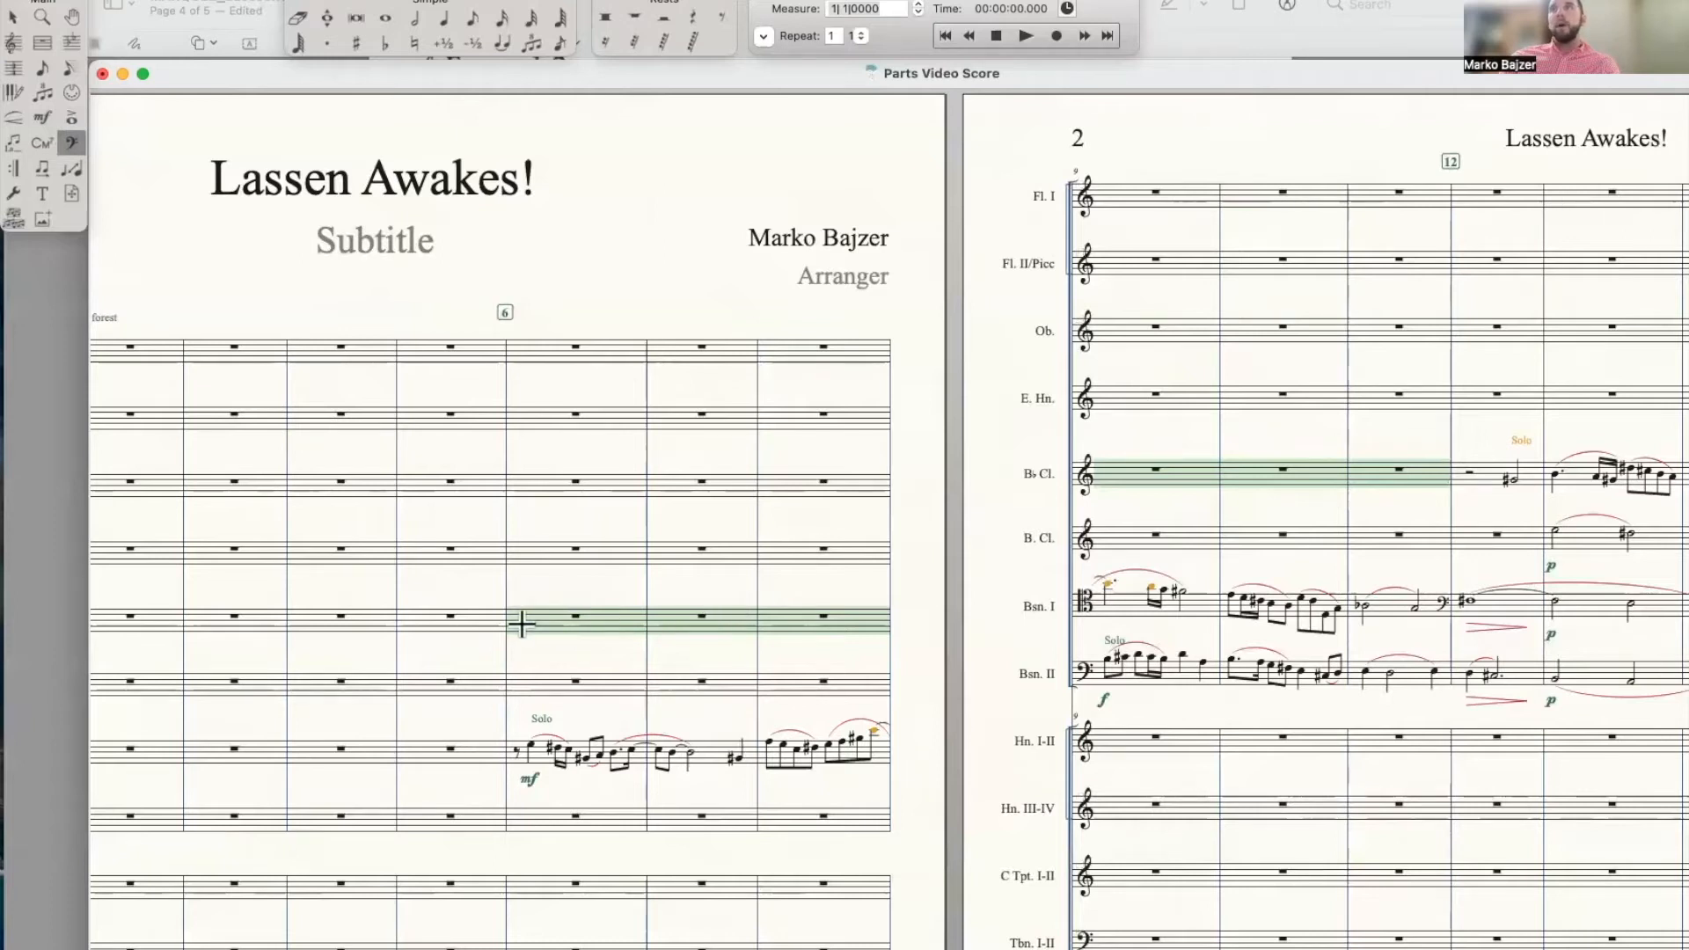
# Open the Clarinet in Bb part and check the clef of the Bassoon I cue
pyautogui.click(352, 0)
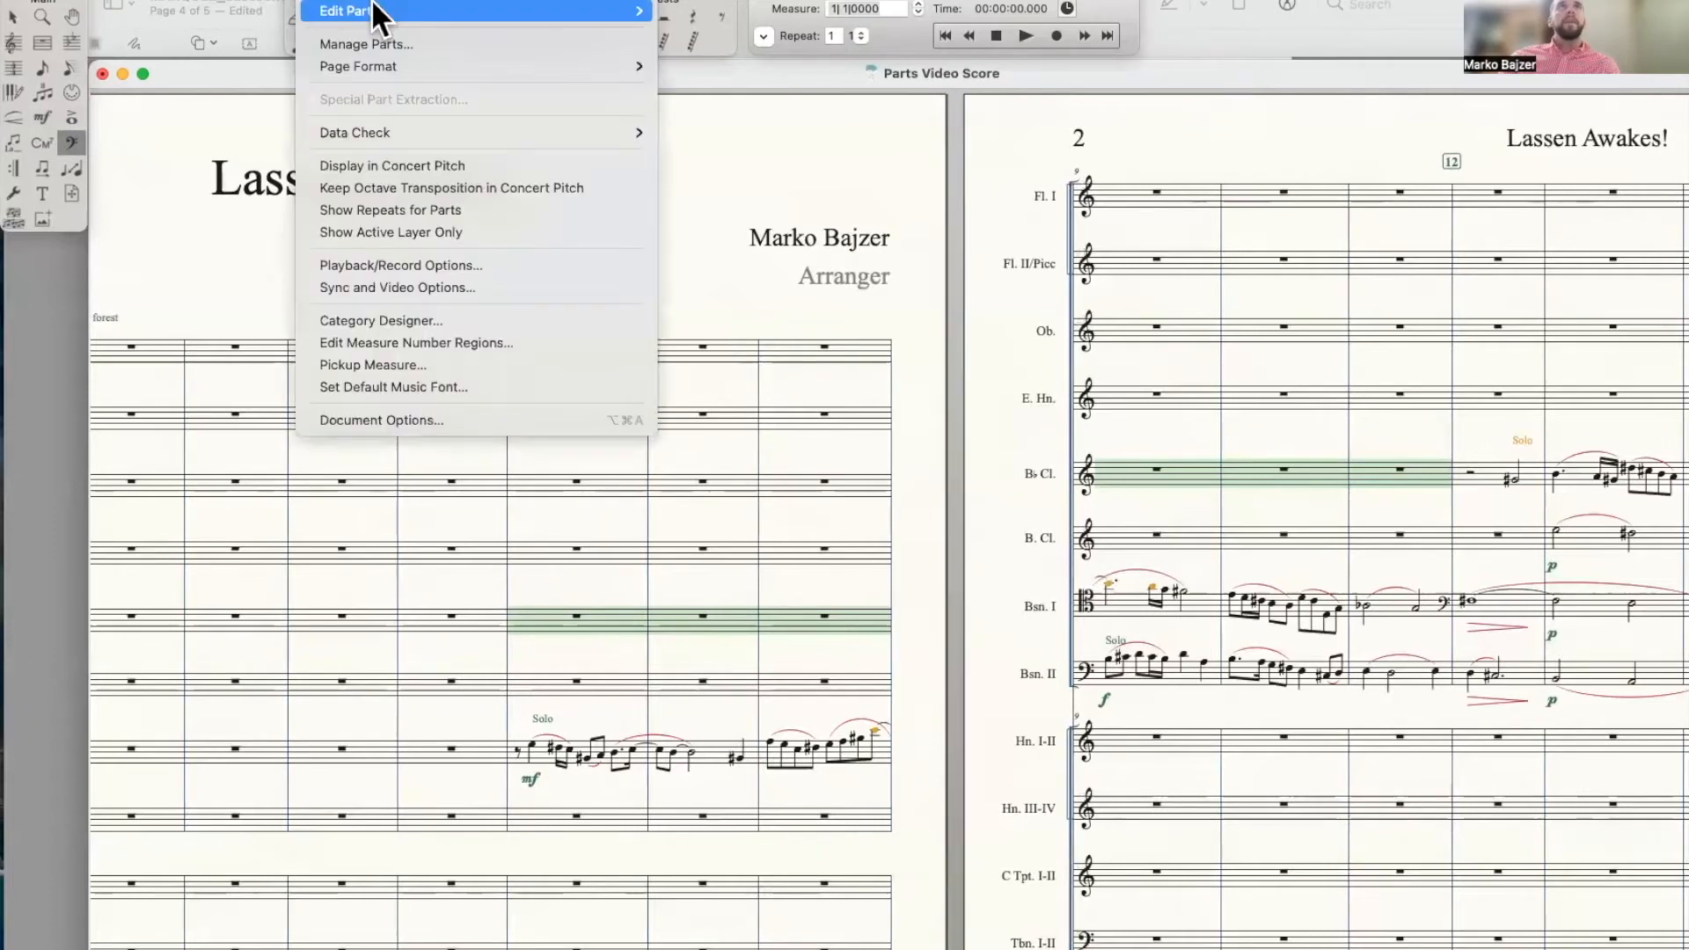
pyautogui.moveTo(372, 9)
pyautogui.click(730, 90)
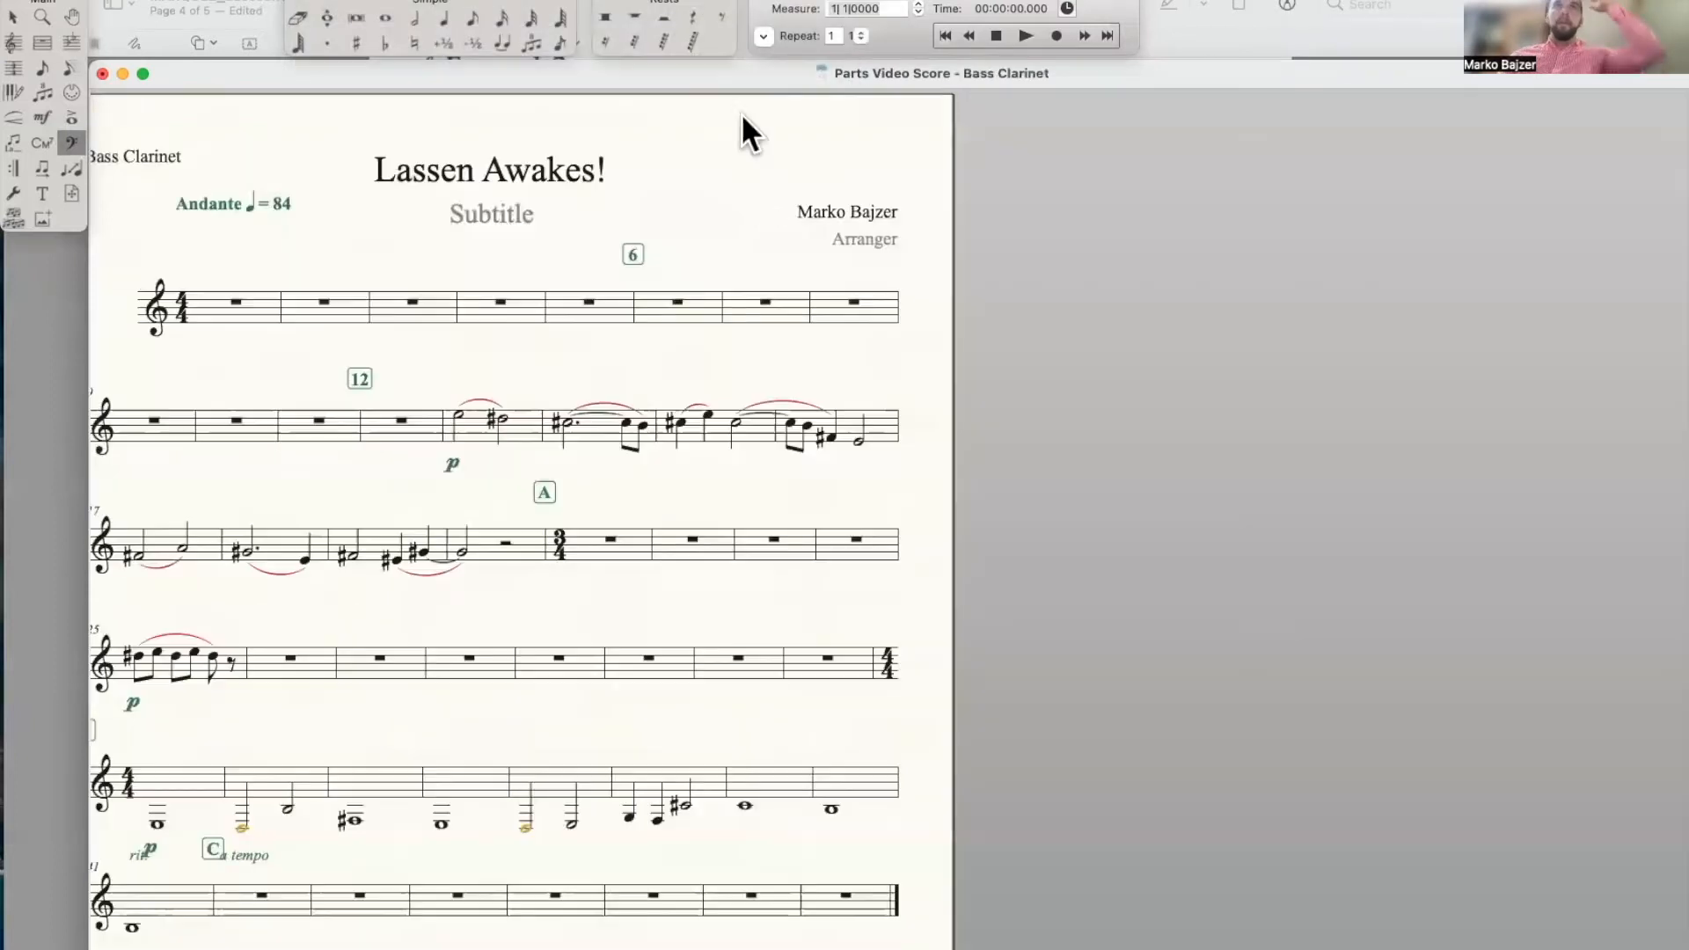
pyautogui.click(352, 0)
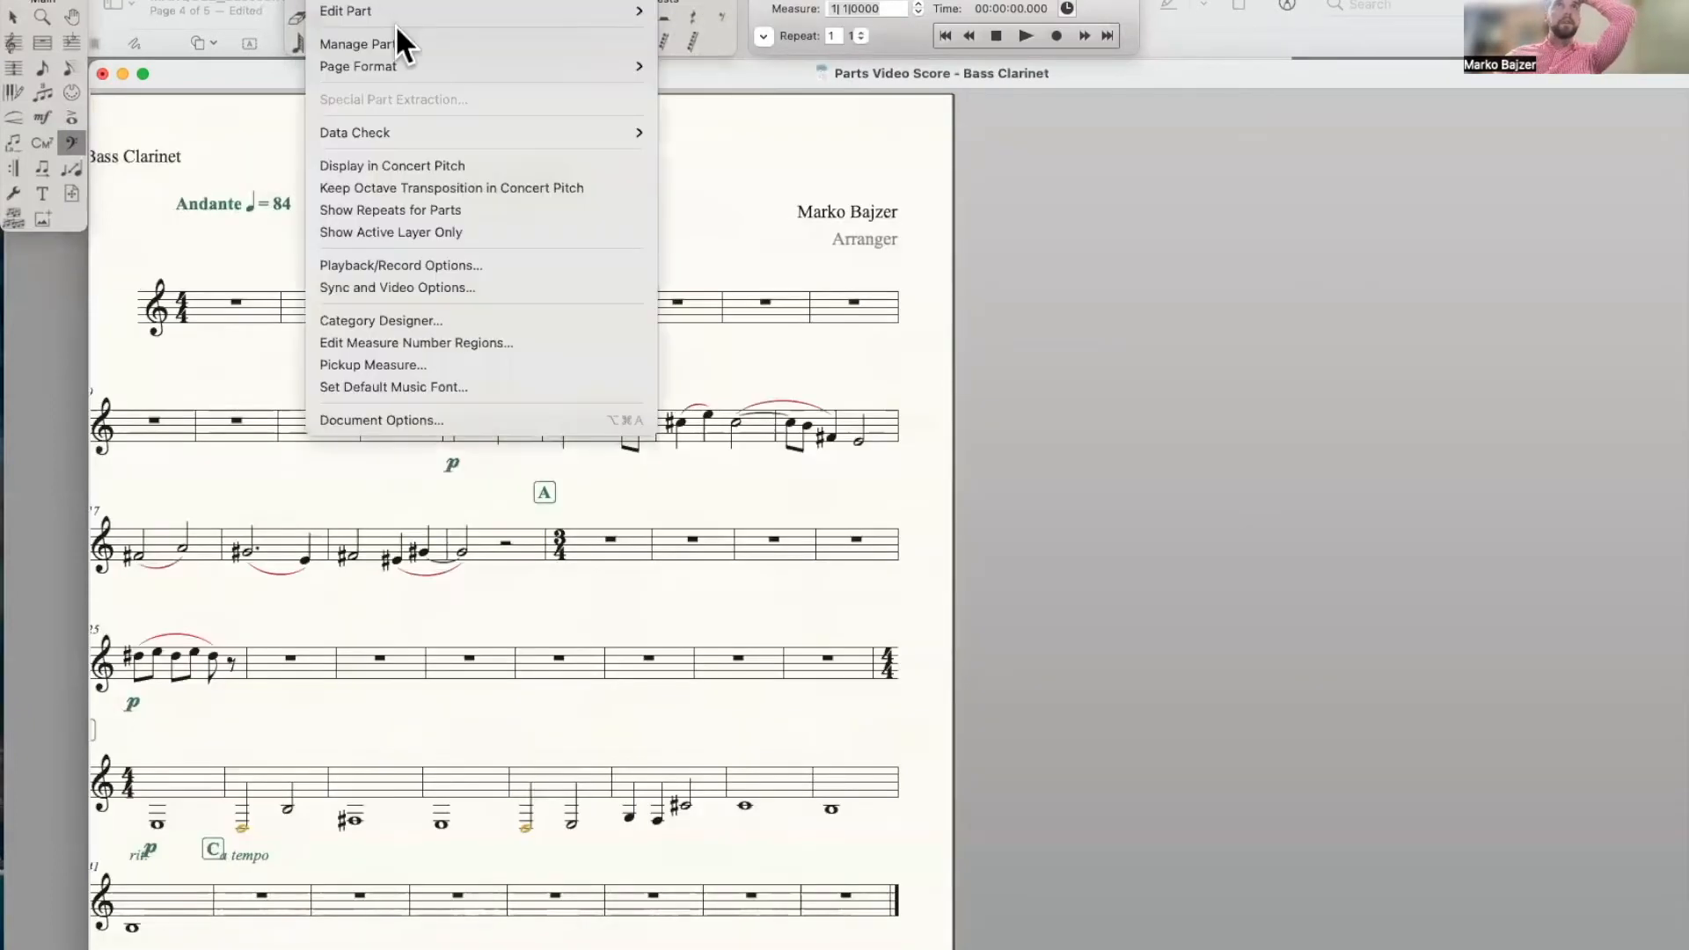
pyautogui.moveTo(445, 12)
pyautogui.click(691, 76)
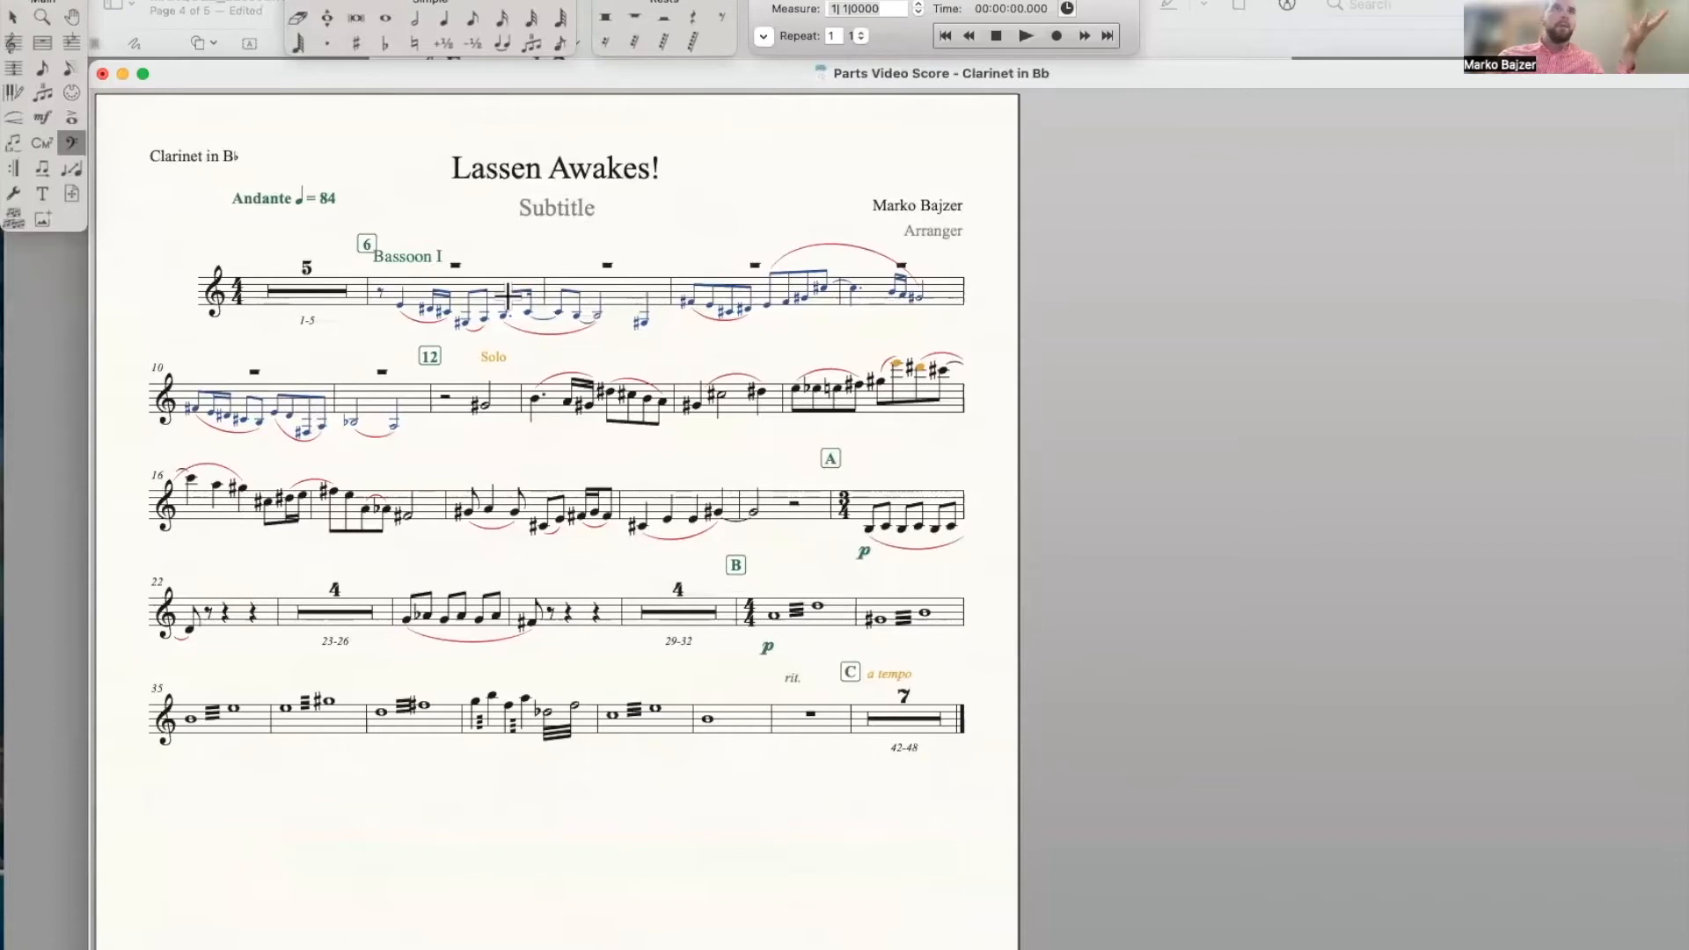
# With measures 6–11 of the Clarinet in Bb part selected, create a new staff style named "Tenor Clef"
pyautogui.click(457, 302)
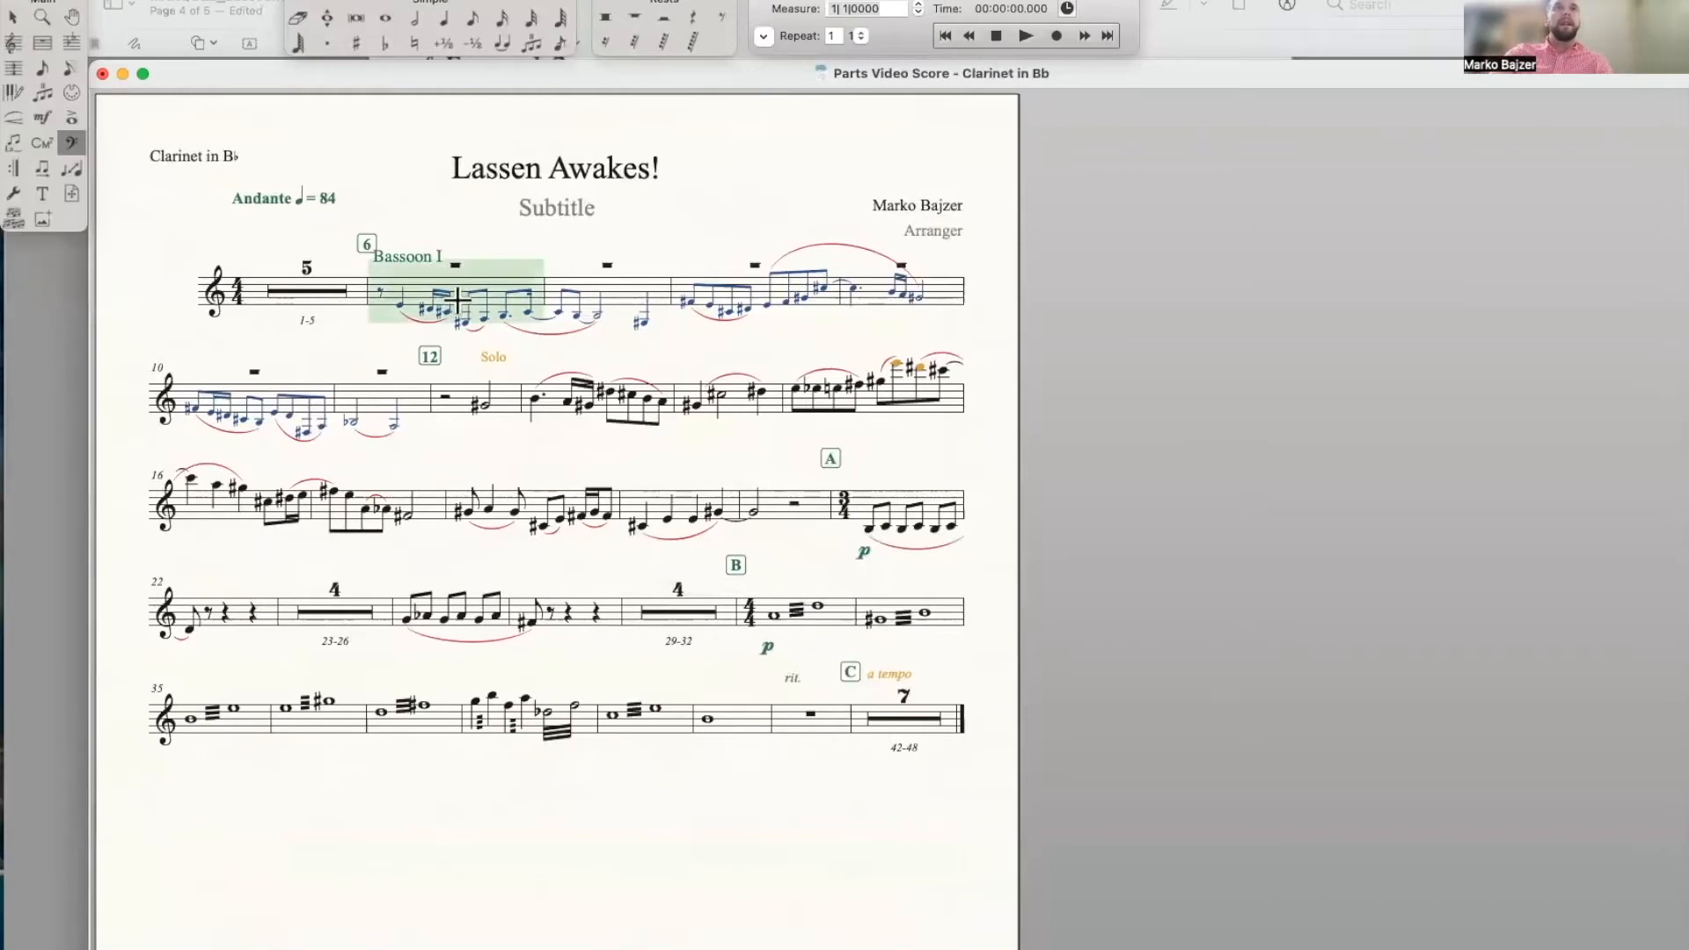
pyautogui.keyDown('shift'); pyautogui.click(404, 400); pyautogui.keyUp('shift')
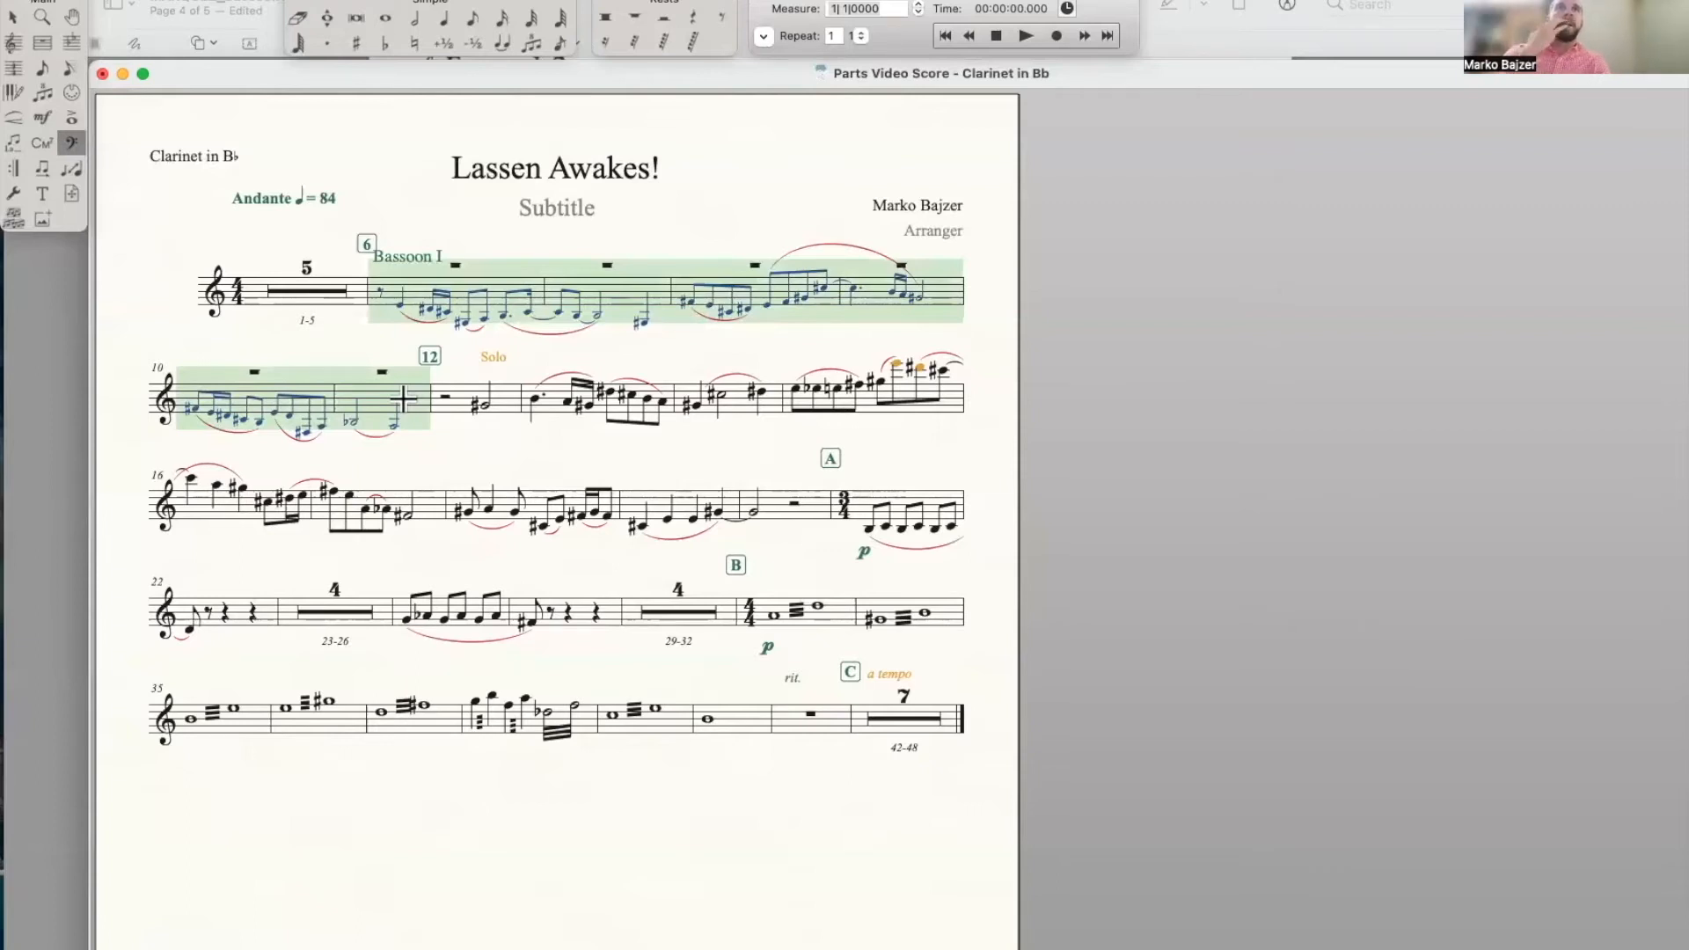
pyautogui.scroll(1, 403, 399)
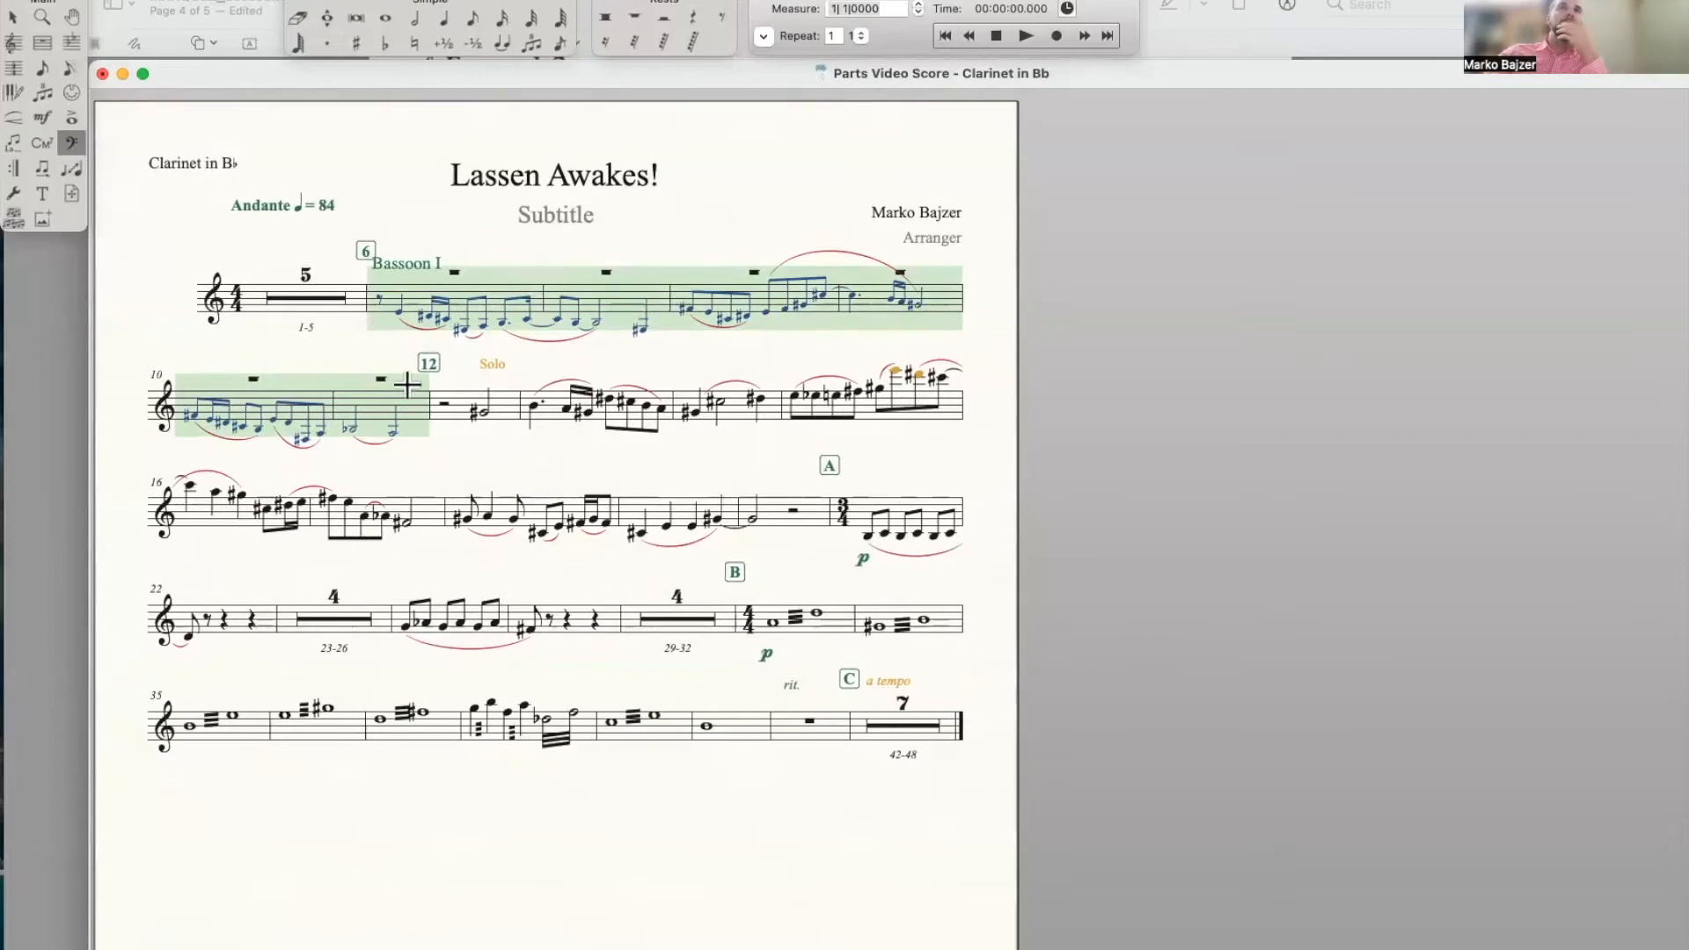
pyautogui.scroll(-1, 444, 300)
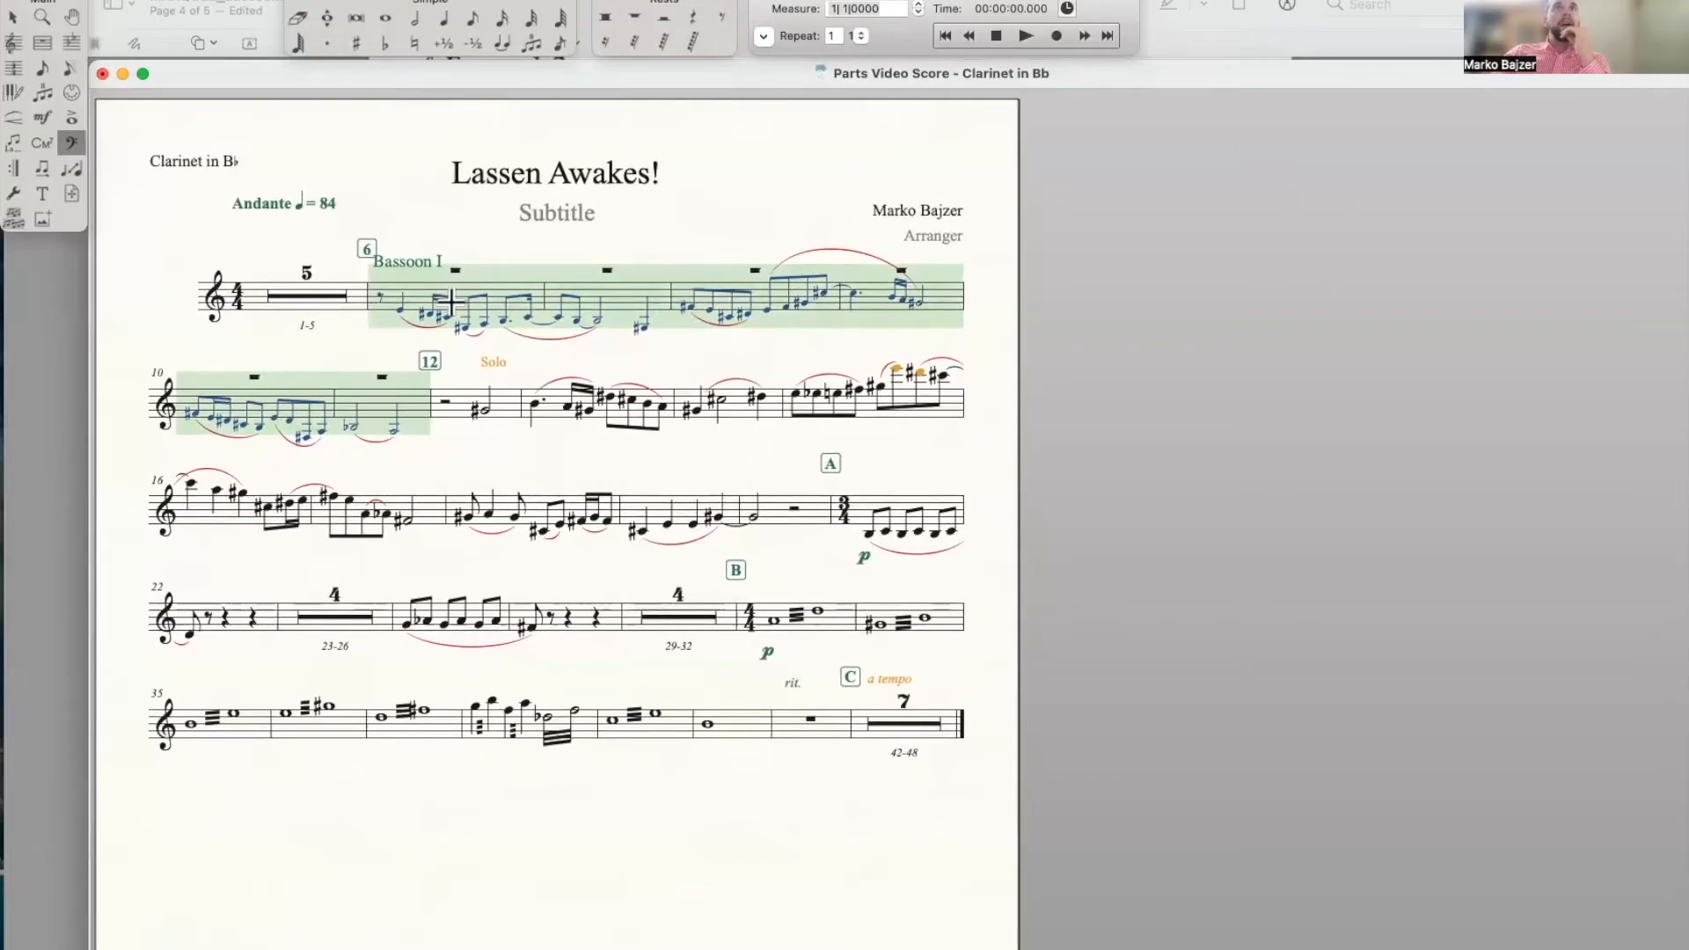
pyautogui.click(14, 46)
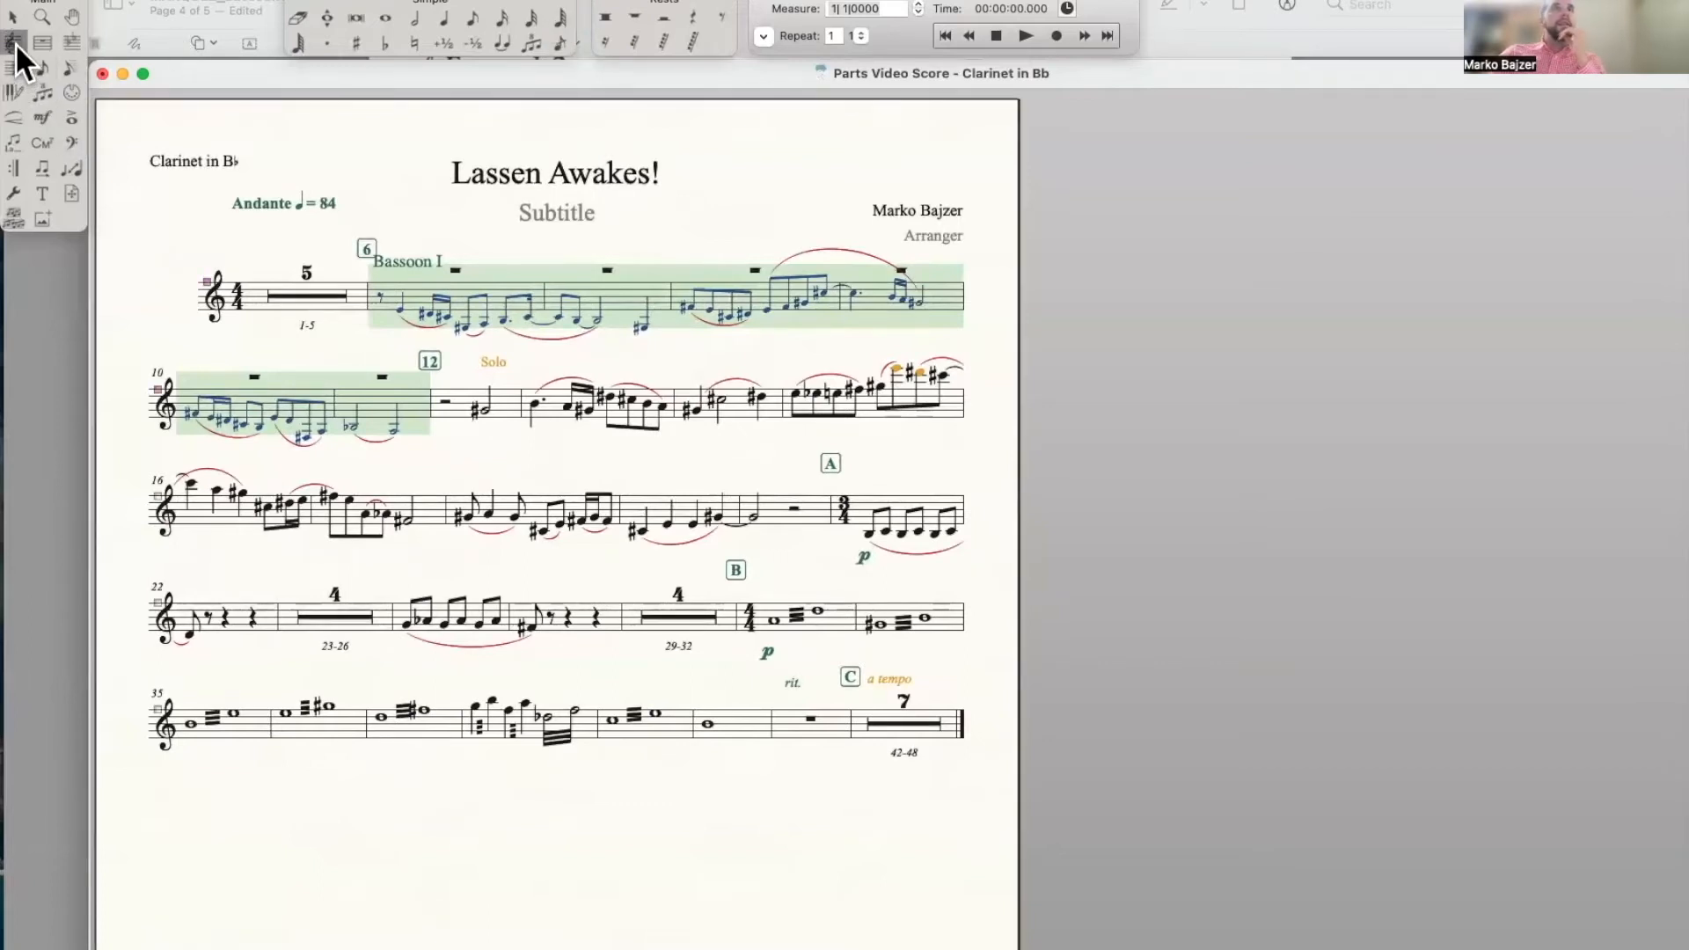
pyautogui.click(623, 1)
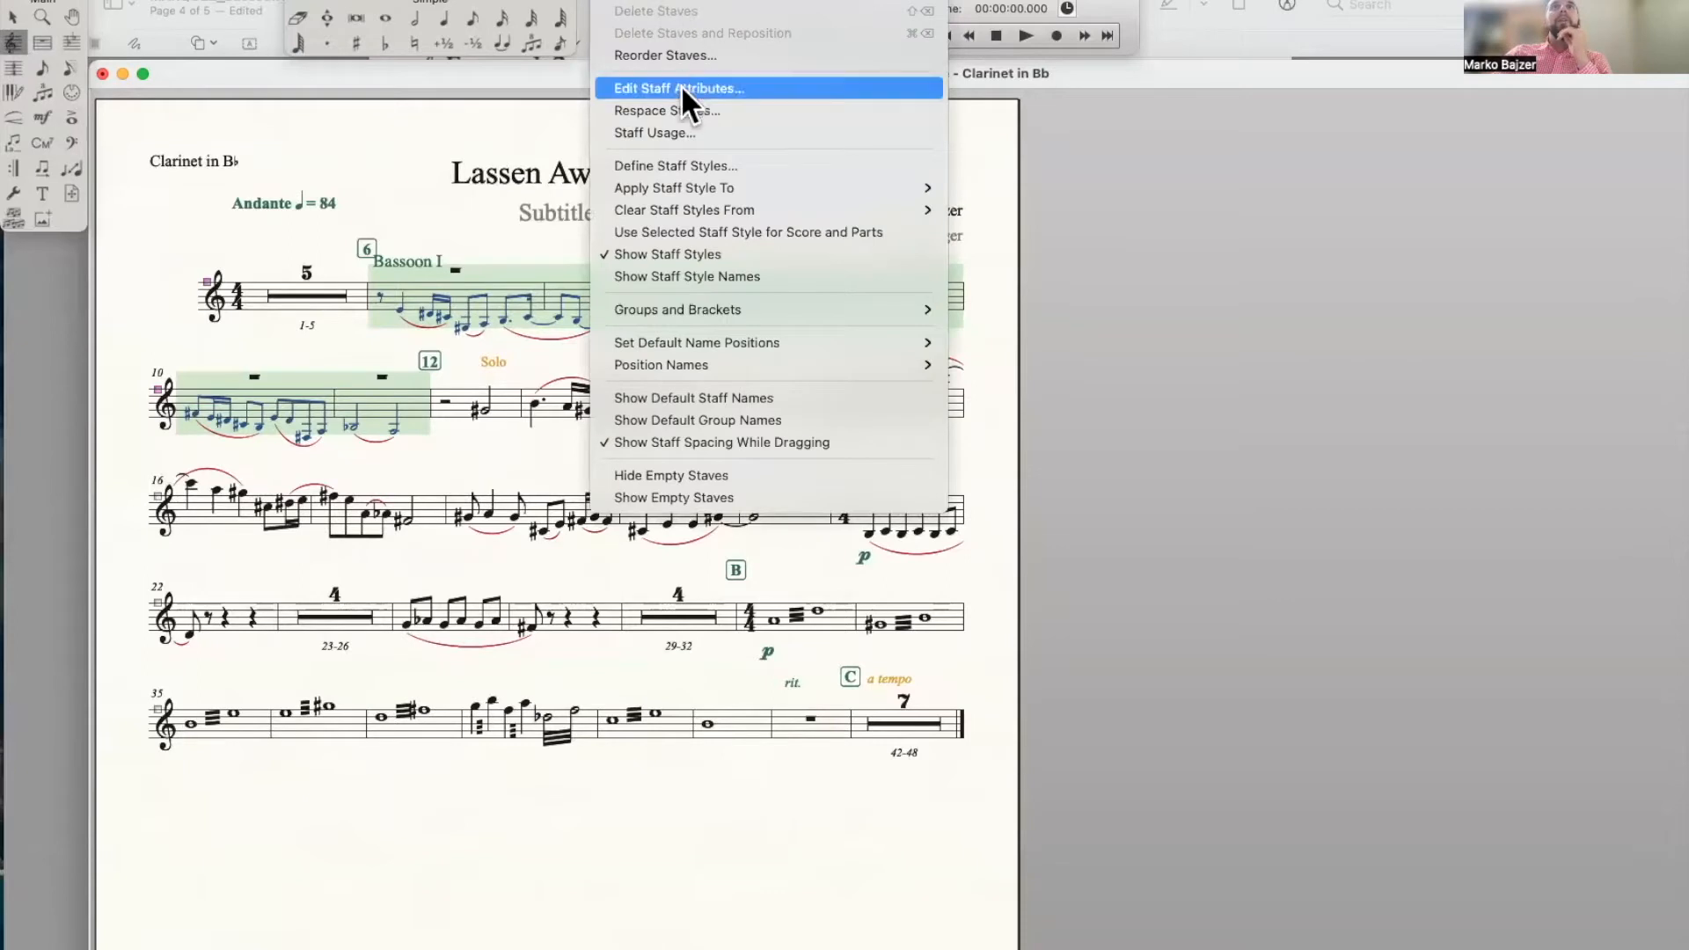
pyautogui.click(683, 165)
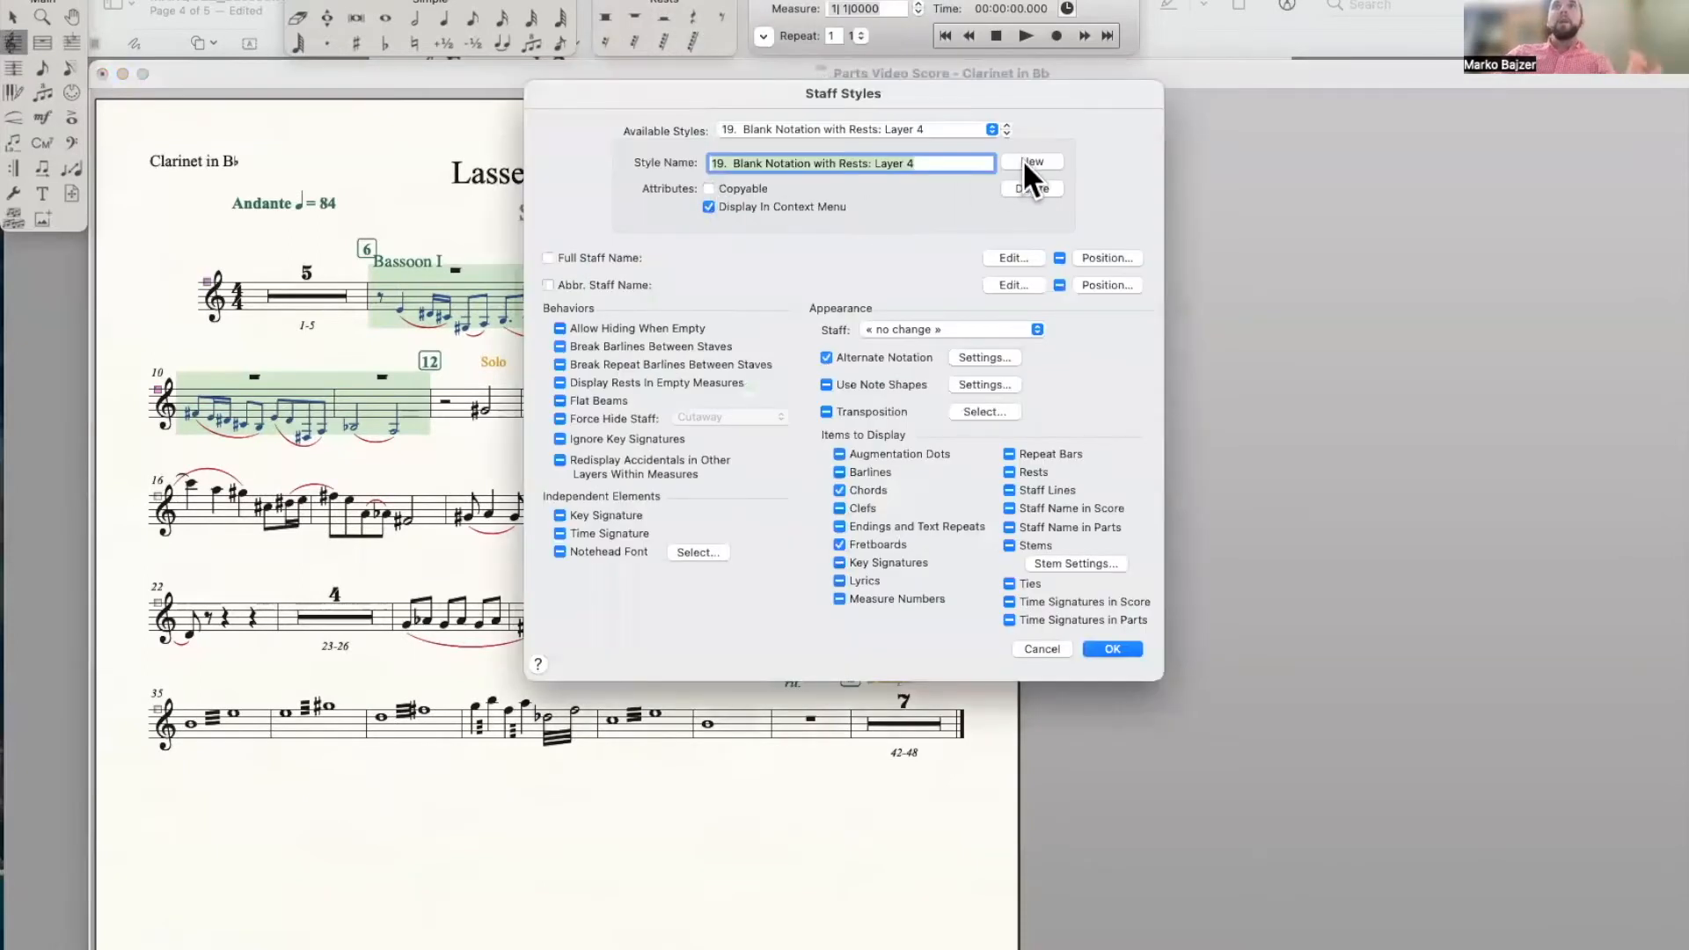
pyautogui.click(1024, 161)
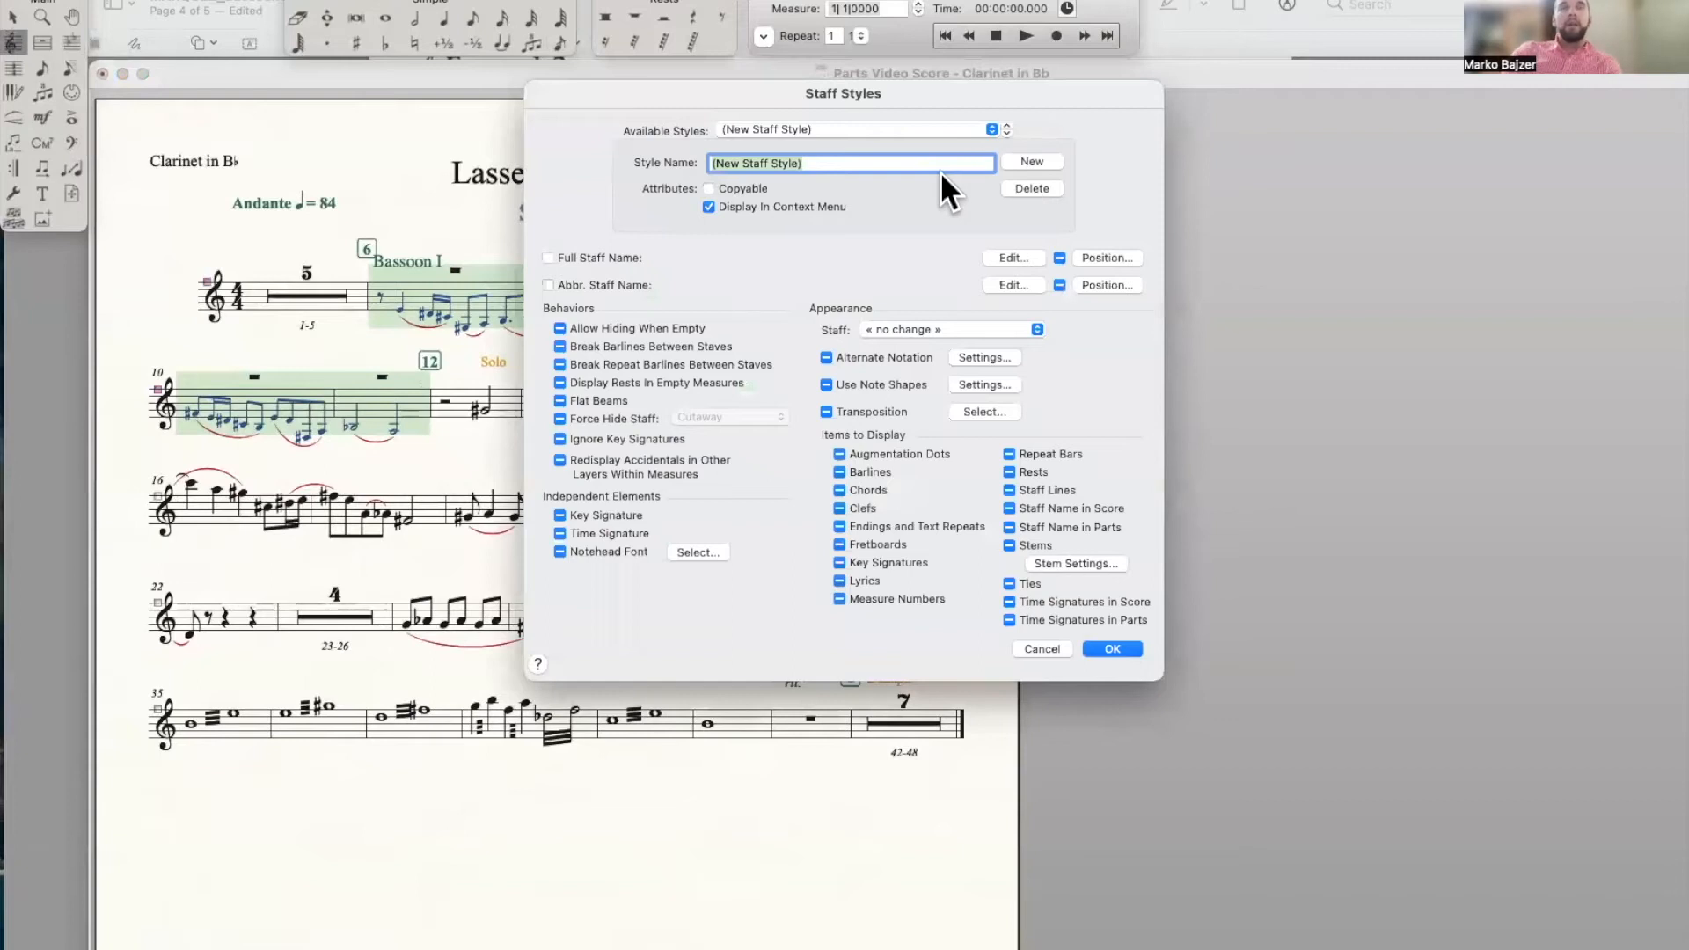
pyautogui.write('Tenor Clef')
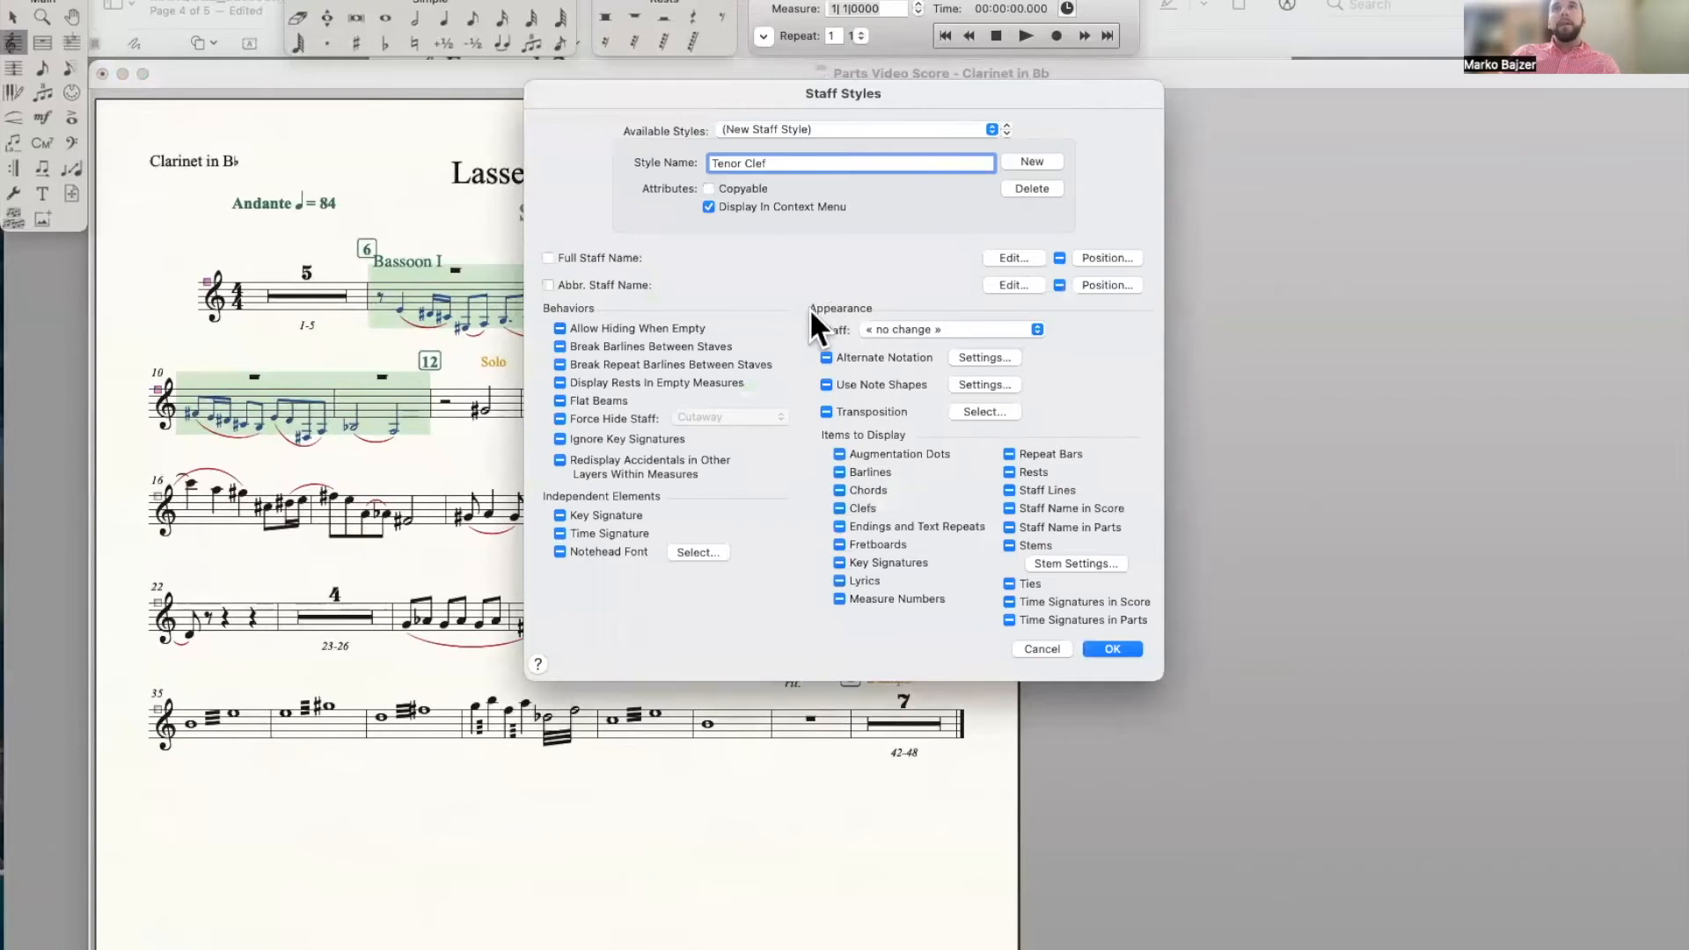
# Enable transposition in the Tenor Clef staff style, set it to the tenor clef, and save the style
pyautogui.click(825, 411)
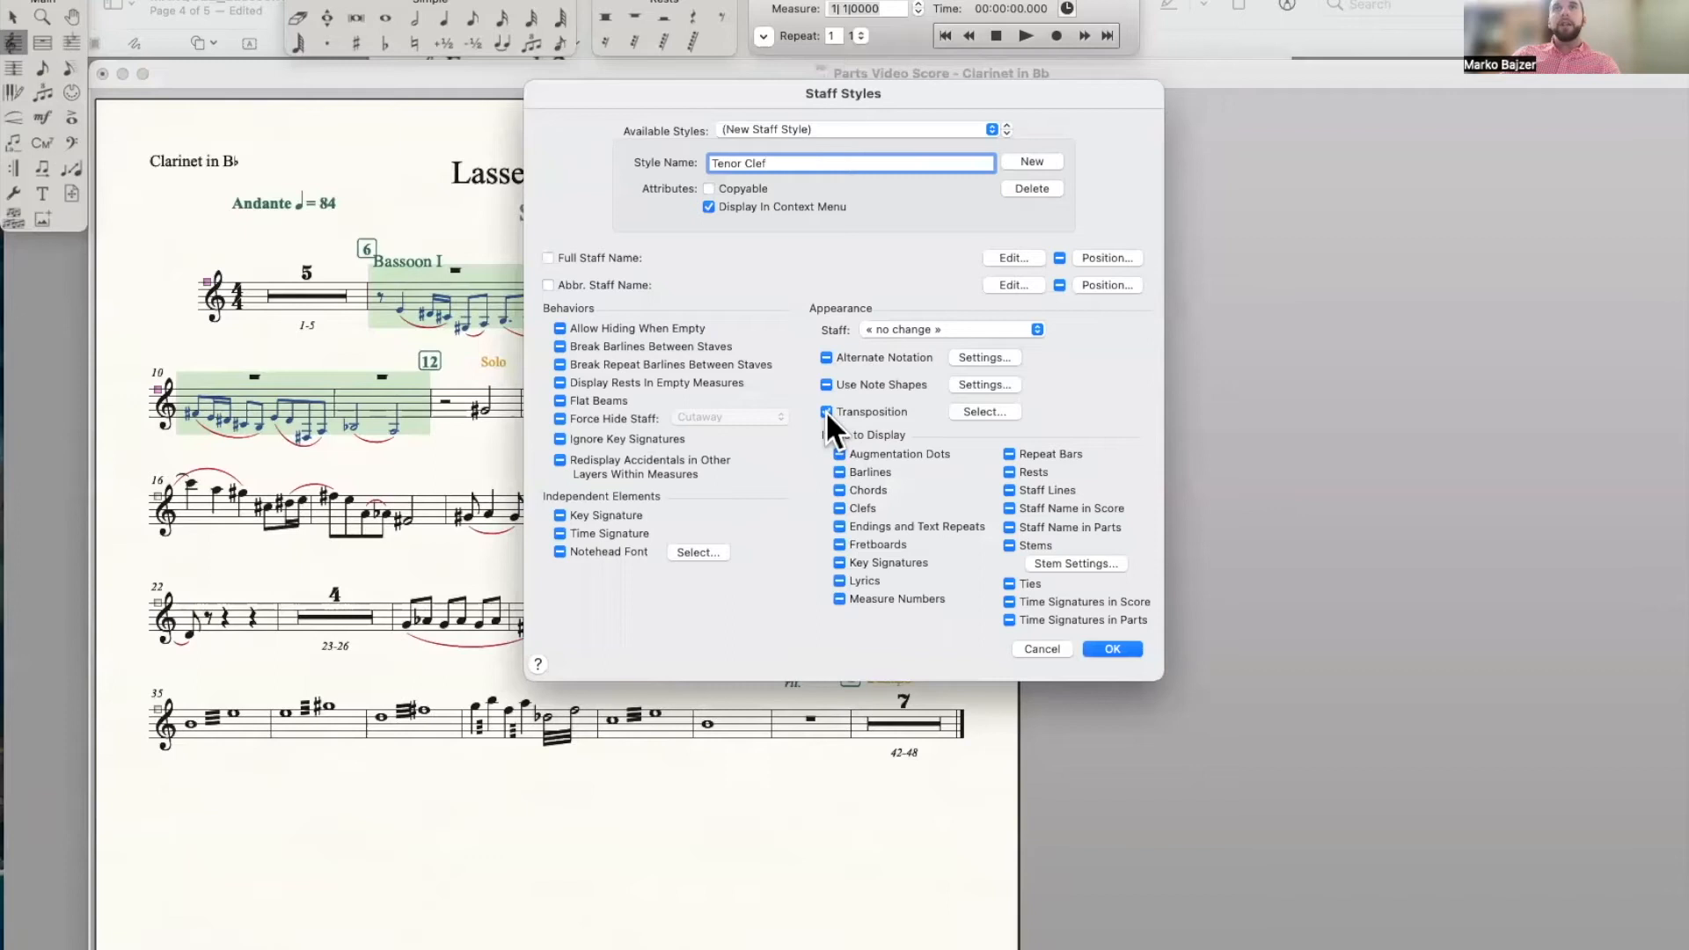
pyautogui.click(989, 410)
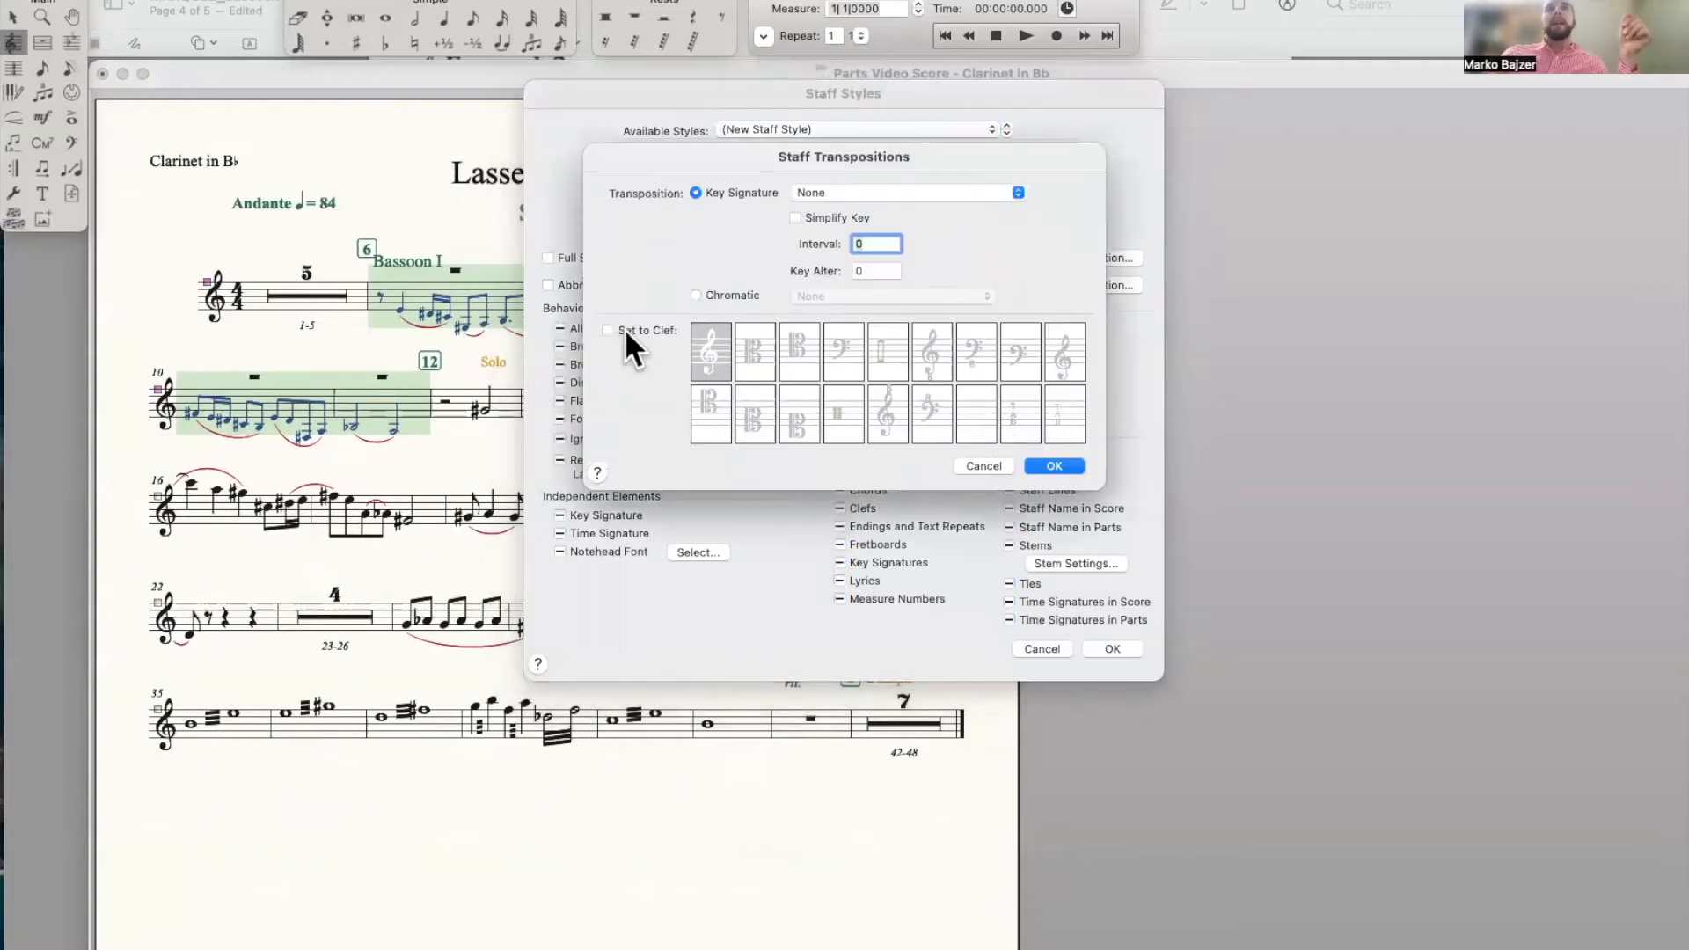
pyautogui.click(609, 330)
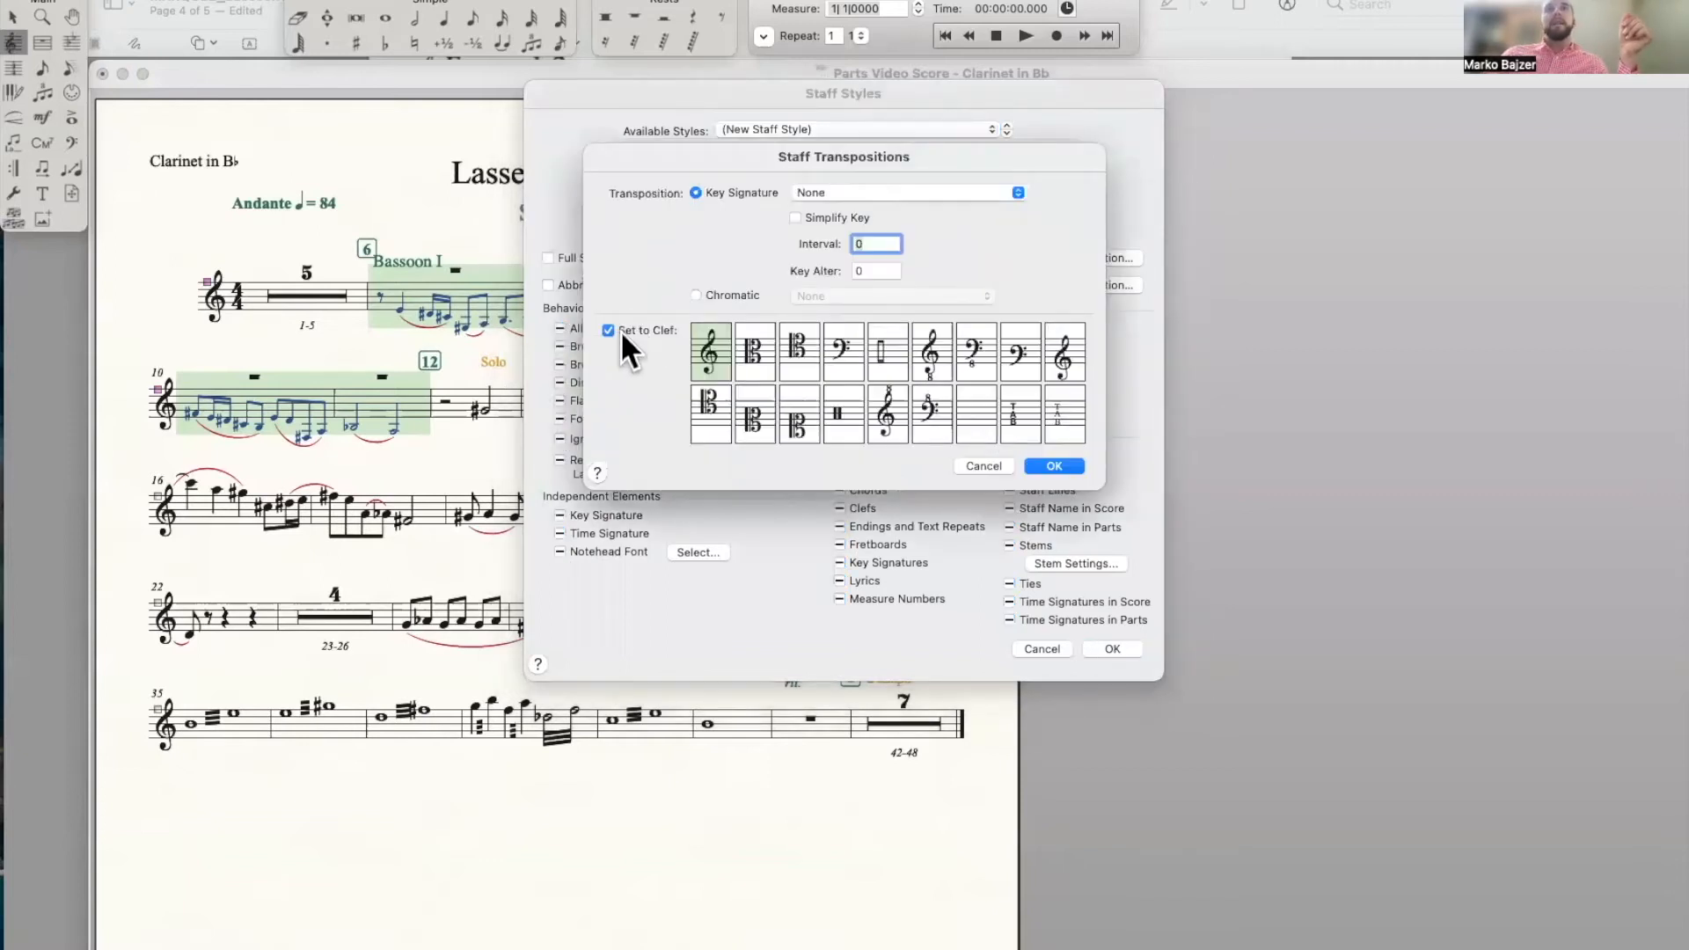
pyautogui.click(796, 369)
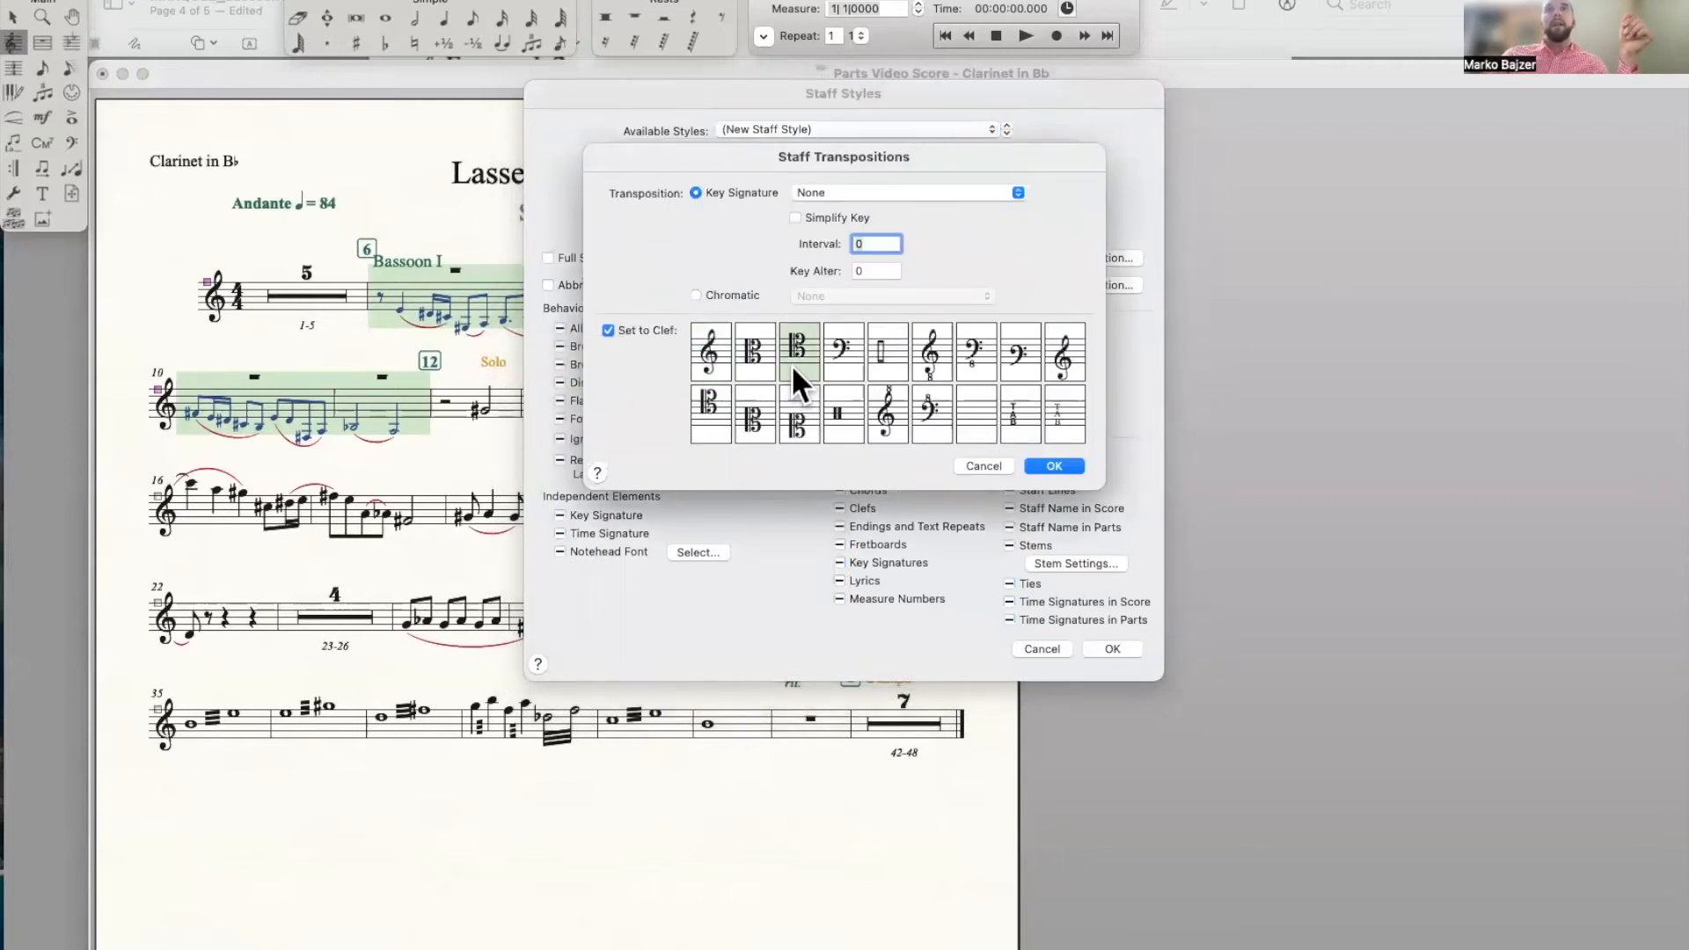
pyautogui.click(1055, 467)
pyautogui.click(1105, 649)
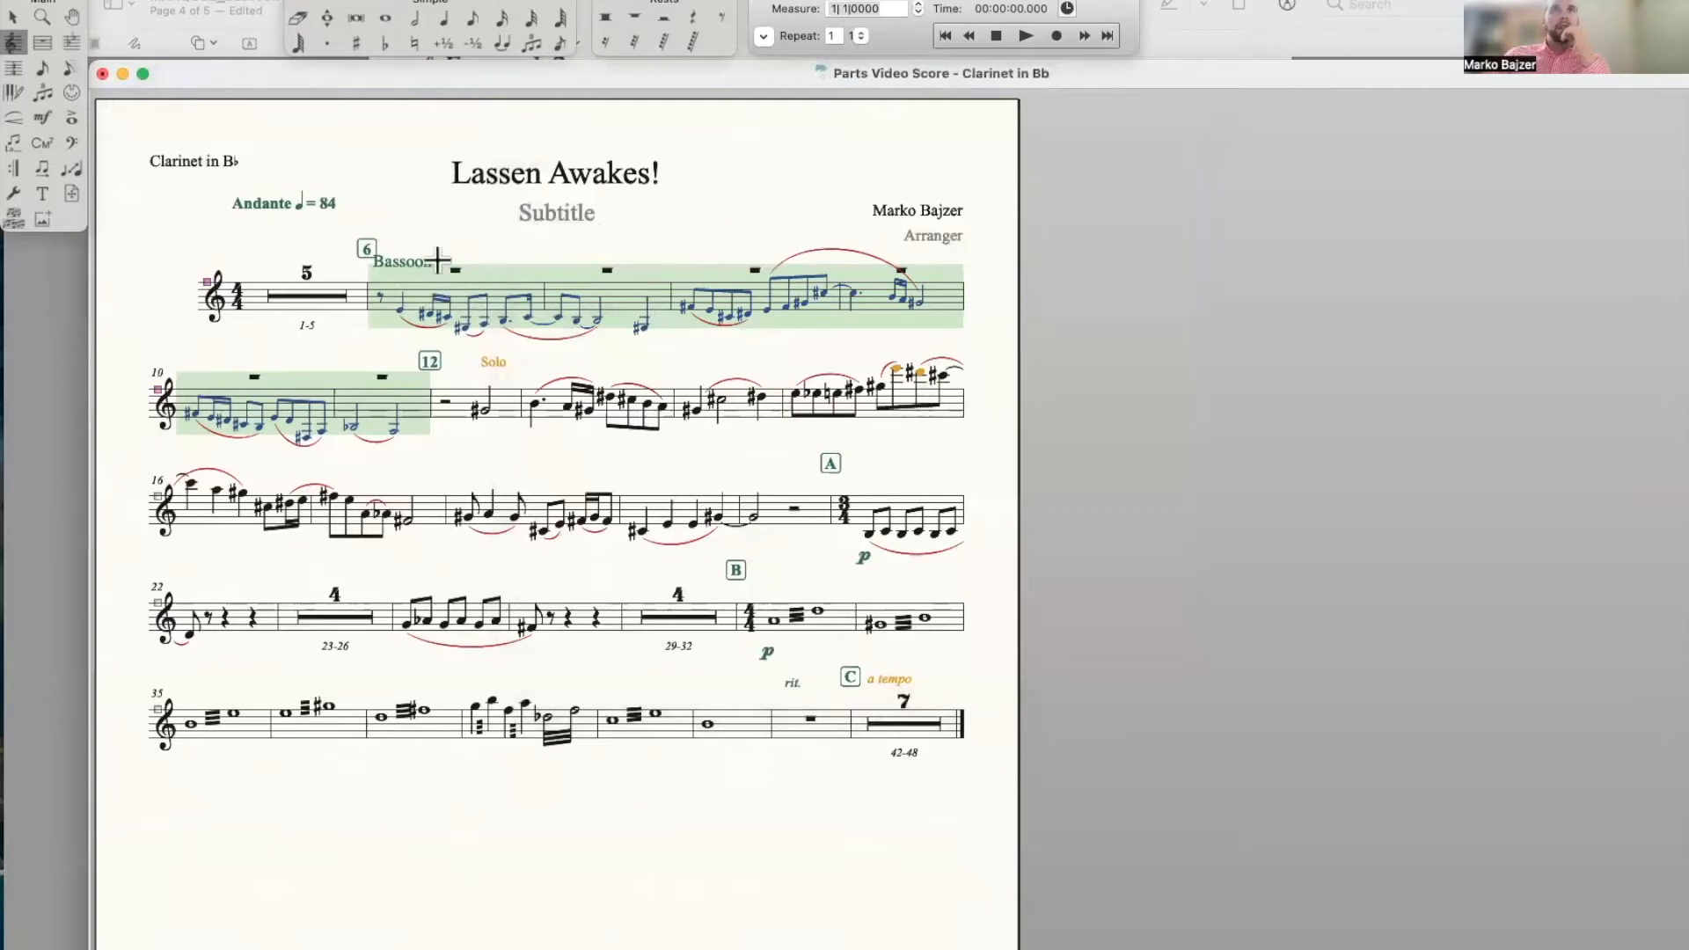
# Apply the Tenor Clef staff style to measures 6–11 of the Clarinet in Bb part, in the current part only
pyautogui.click(481, 299)
pyautogui.keyDown('shift'); pyautogui.click(377, 385); pyautogui.keyUp('shift')
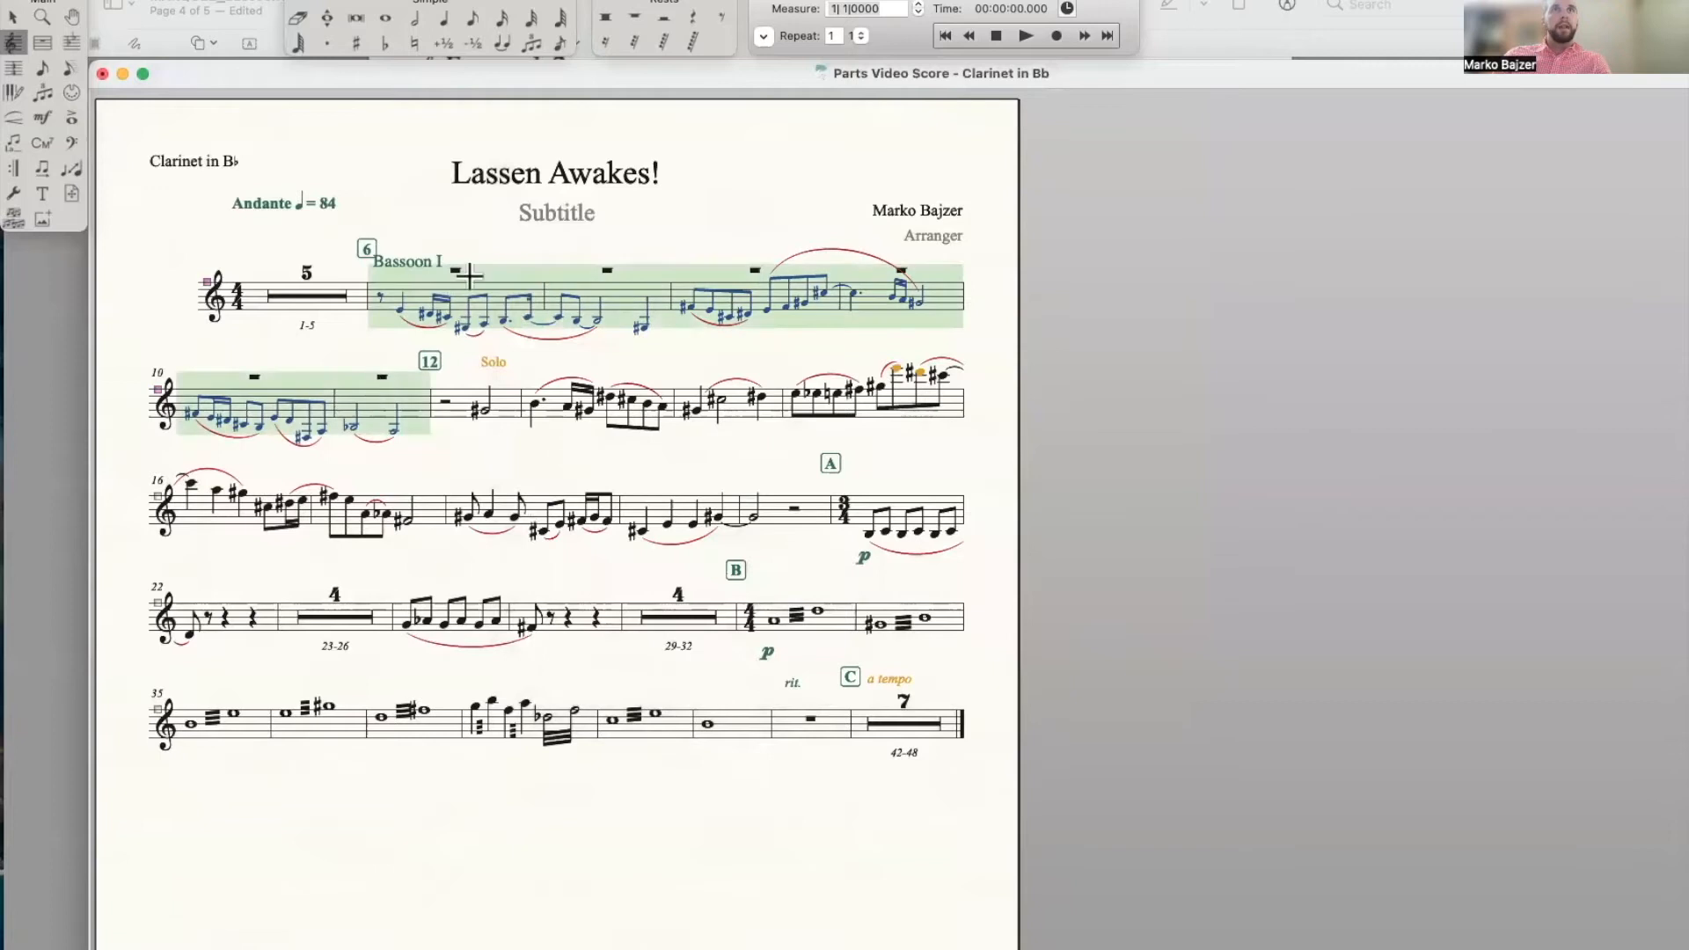
pyautogui.rightClick(454, 286)
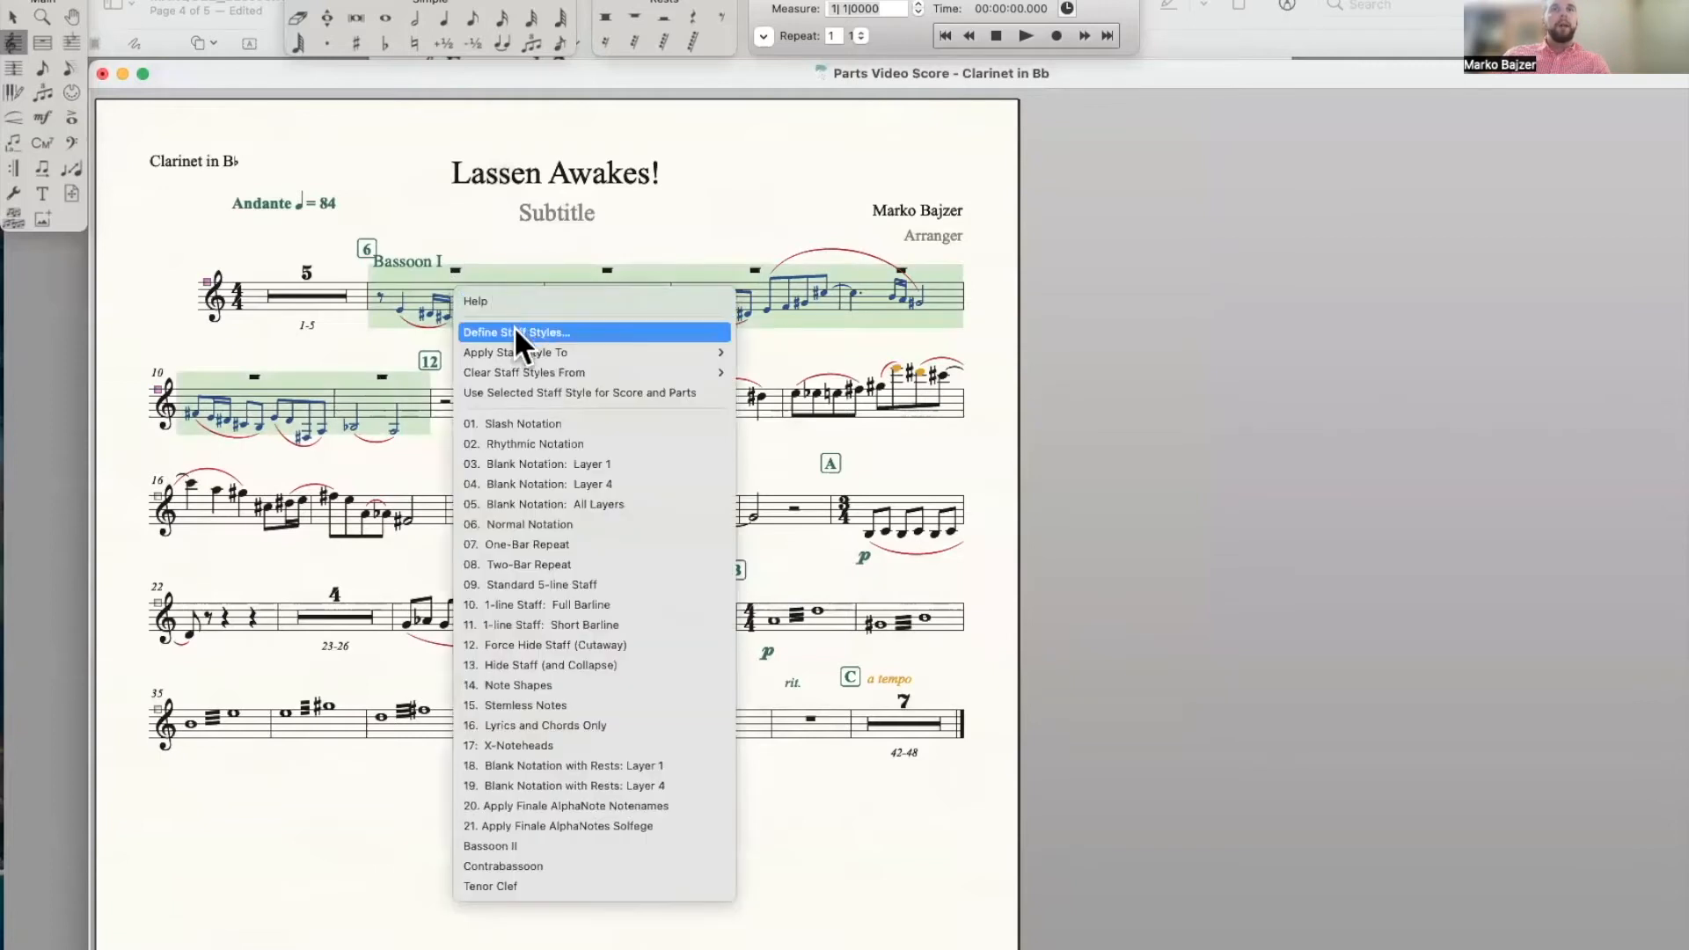
pyautogui.moveTo(514, 352)
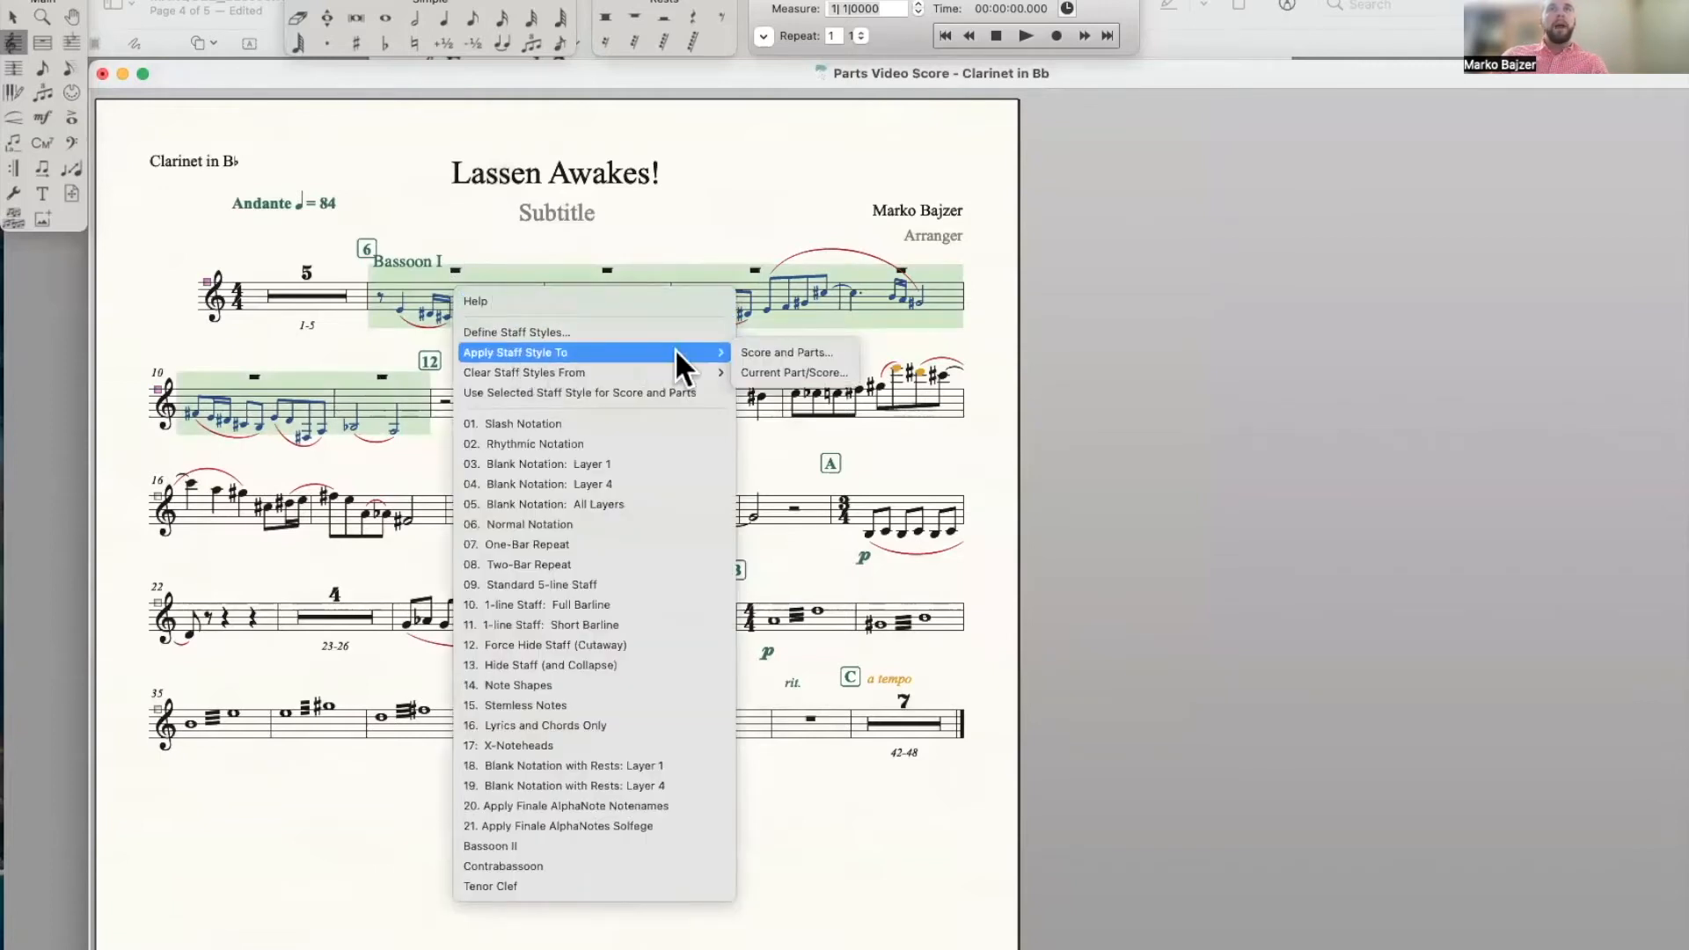
pyautogui.click(784, 372)
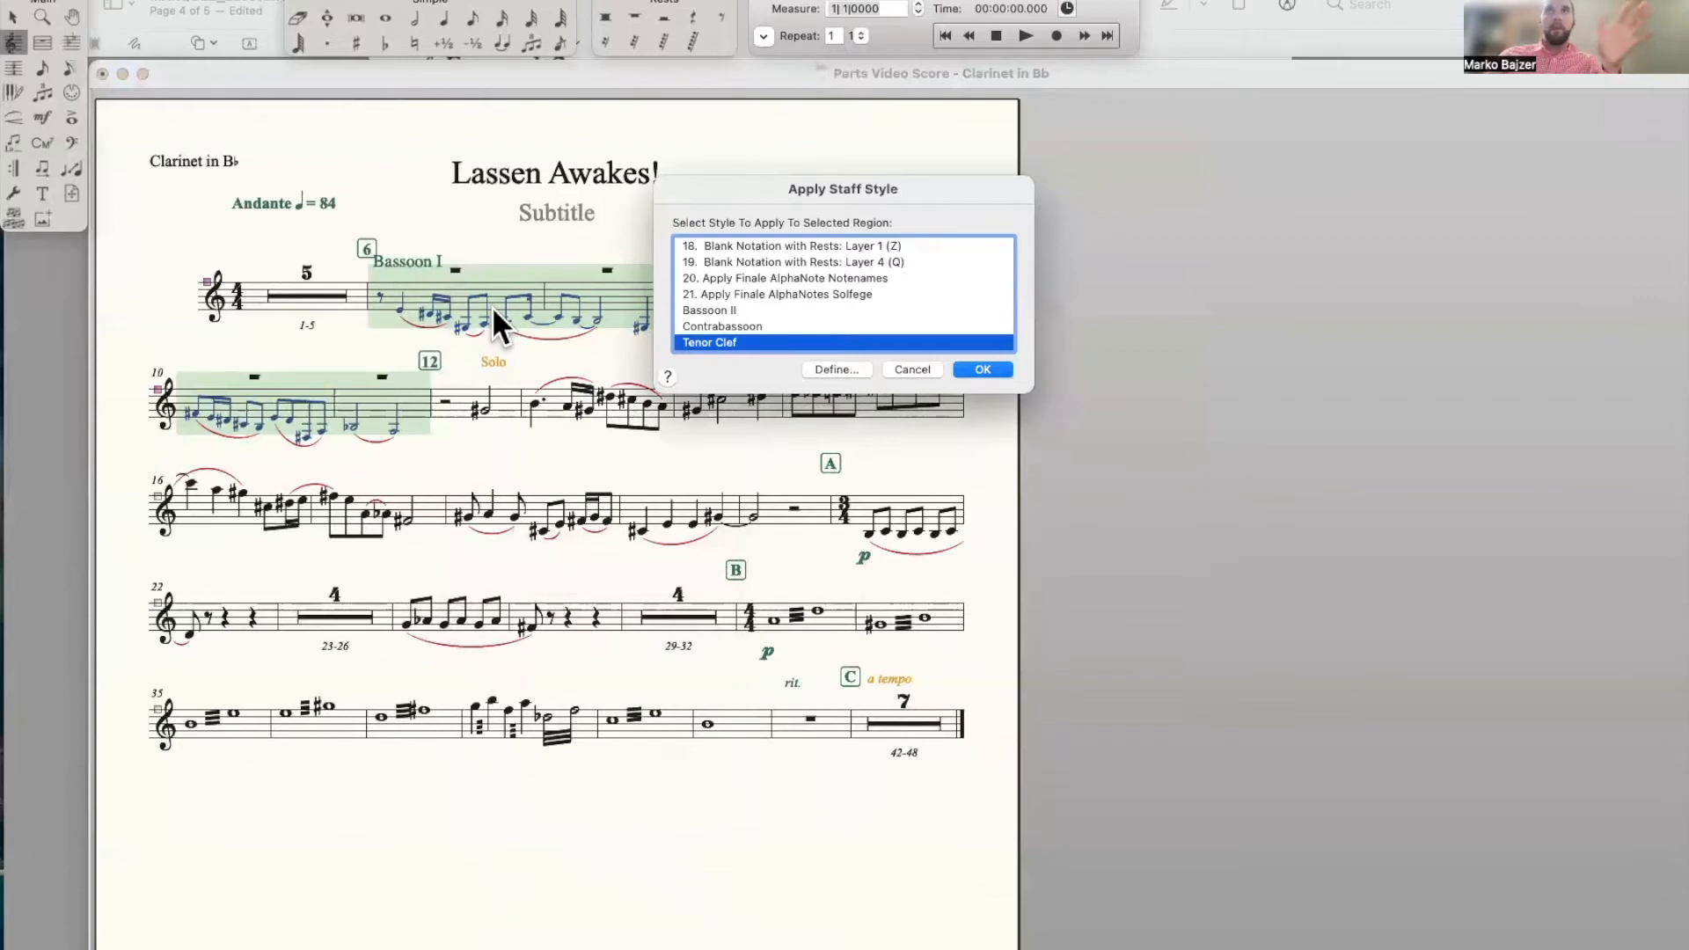
pyautogui.scroll(-3, 717, 340)
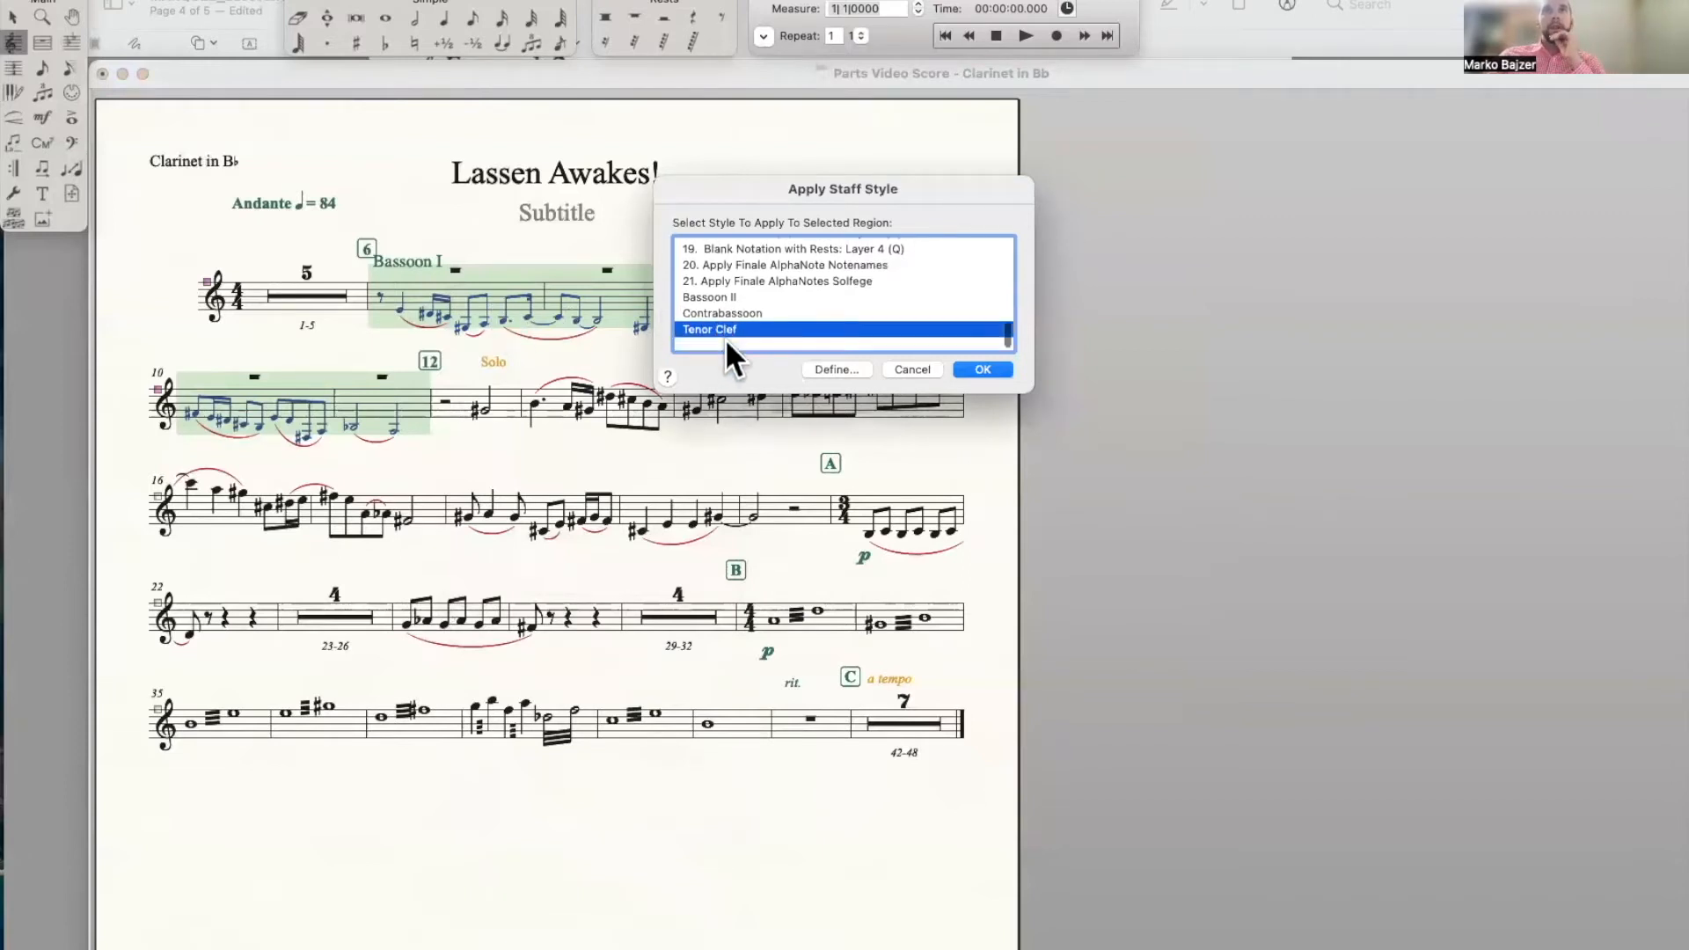
pyautogui.click(983, 370)
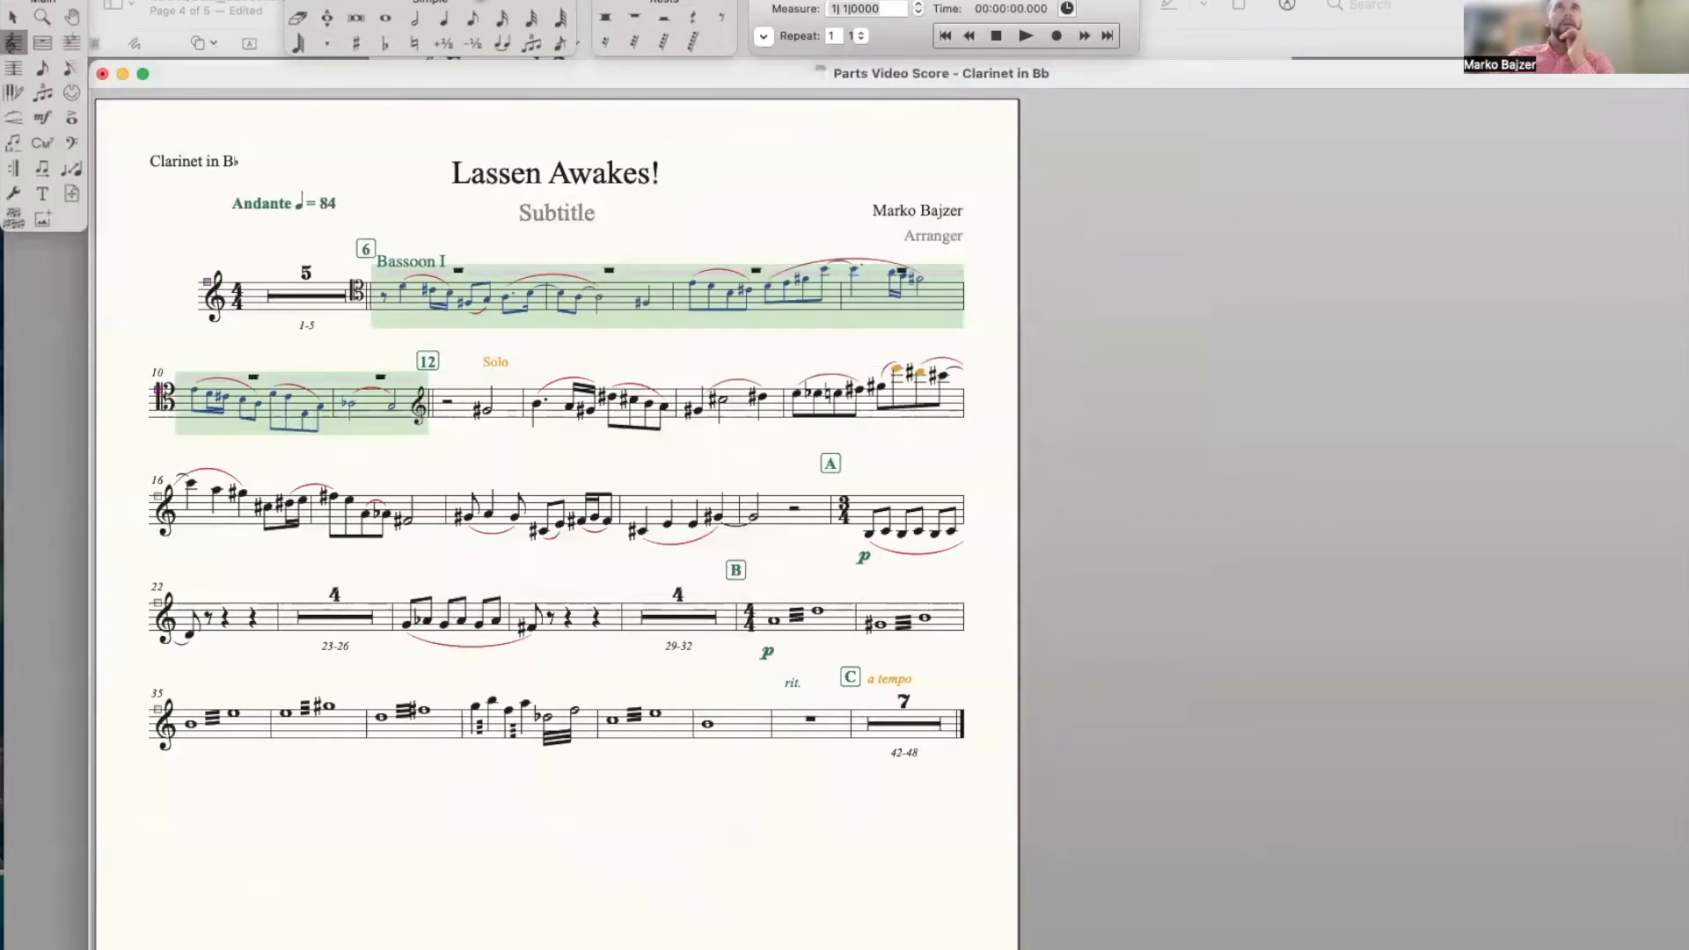
# Check the Clarinet in Bb staff in the full score, and reopen the Clarinet in Bb part
pyautogui.click(447, 0)
pyautogui.click(387, 0)
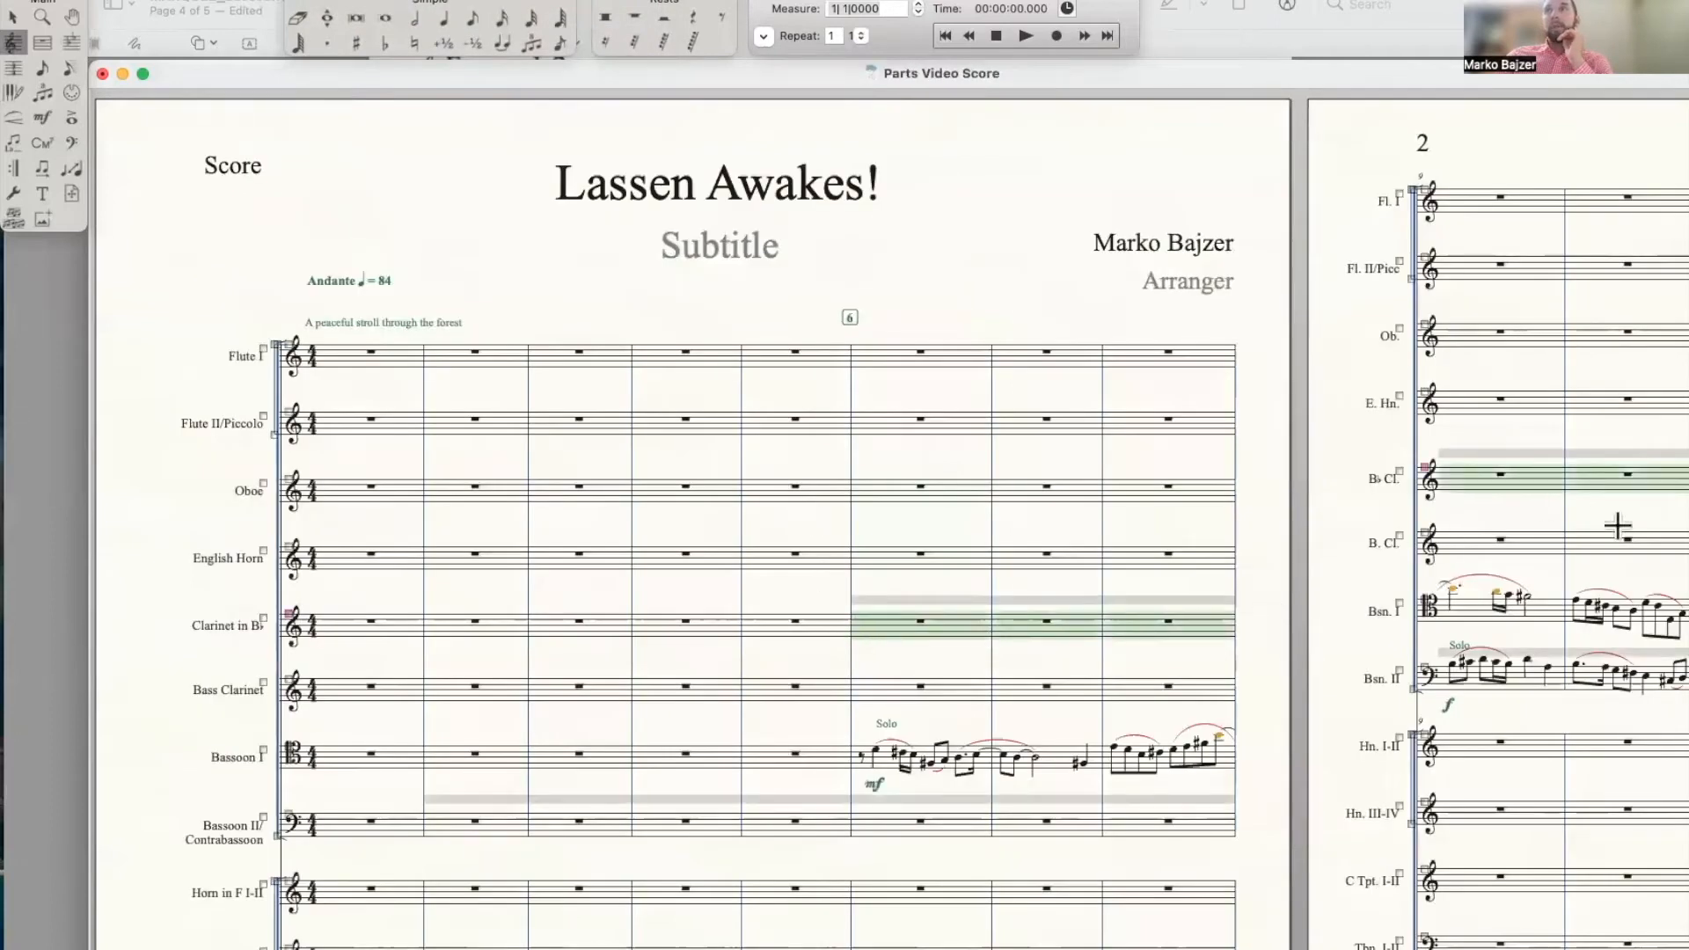
pyautogui.click(341, 1)
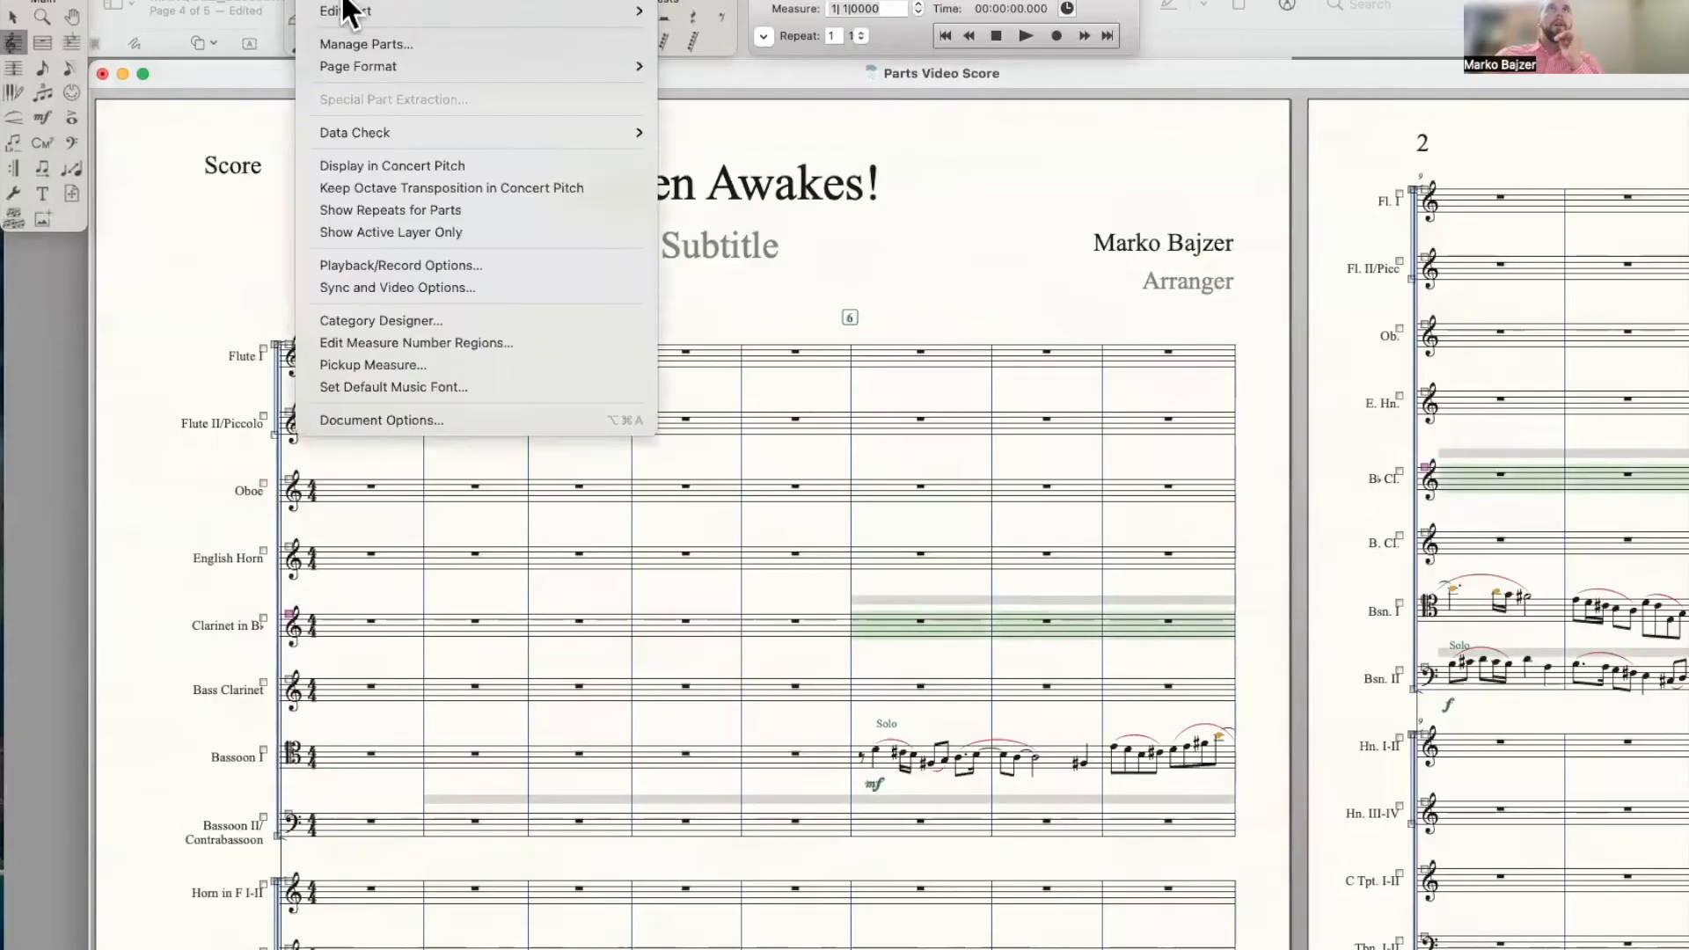
pyautogui.moveTo(345, 11)
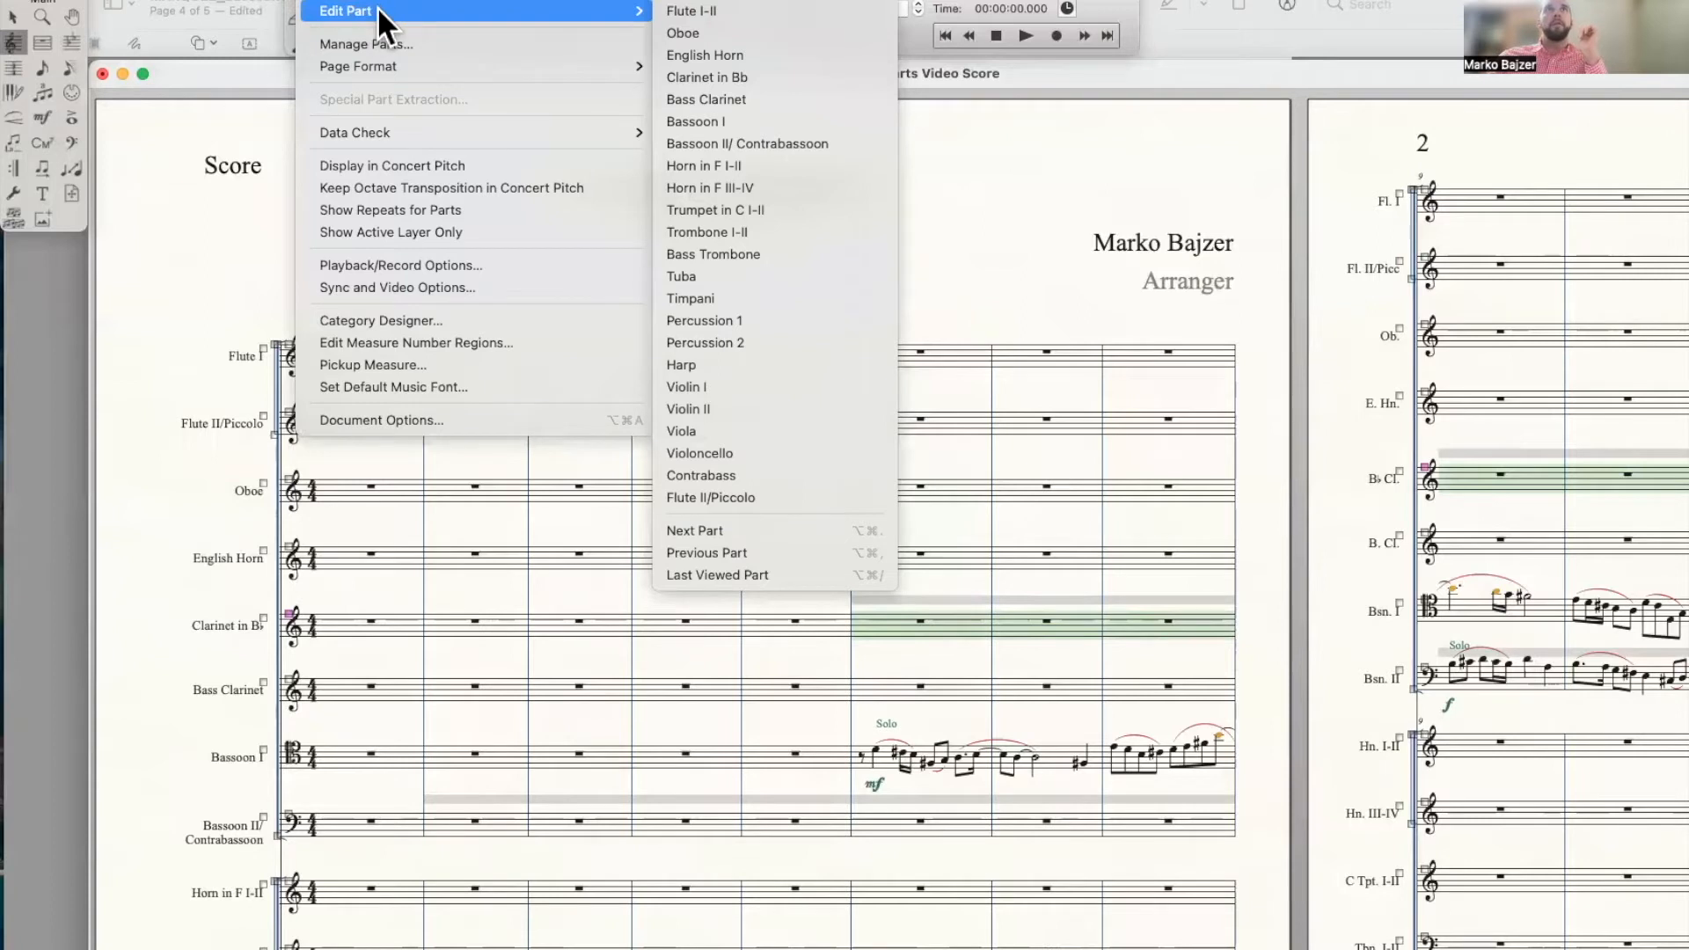
pyautogui.click(742, 77)
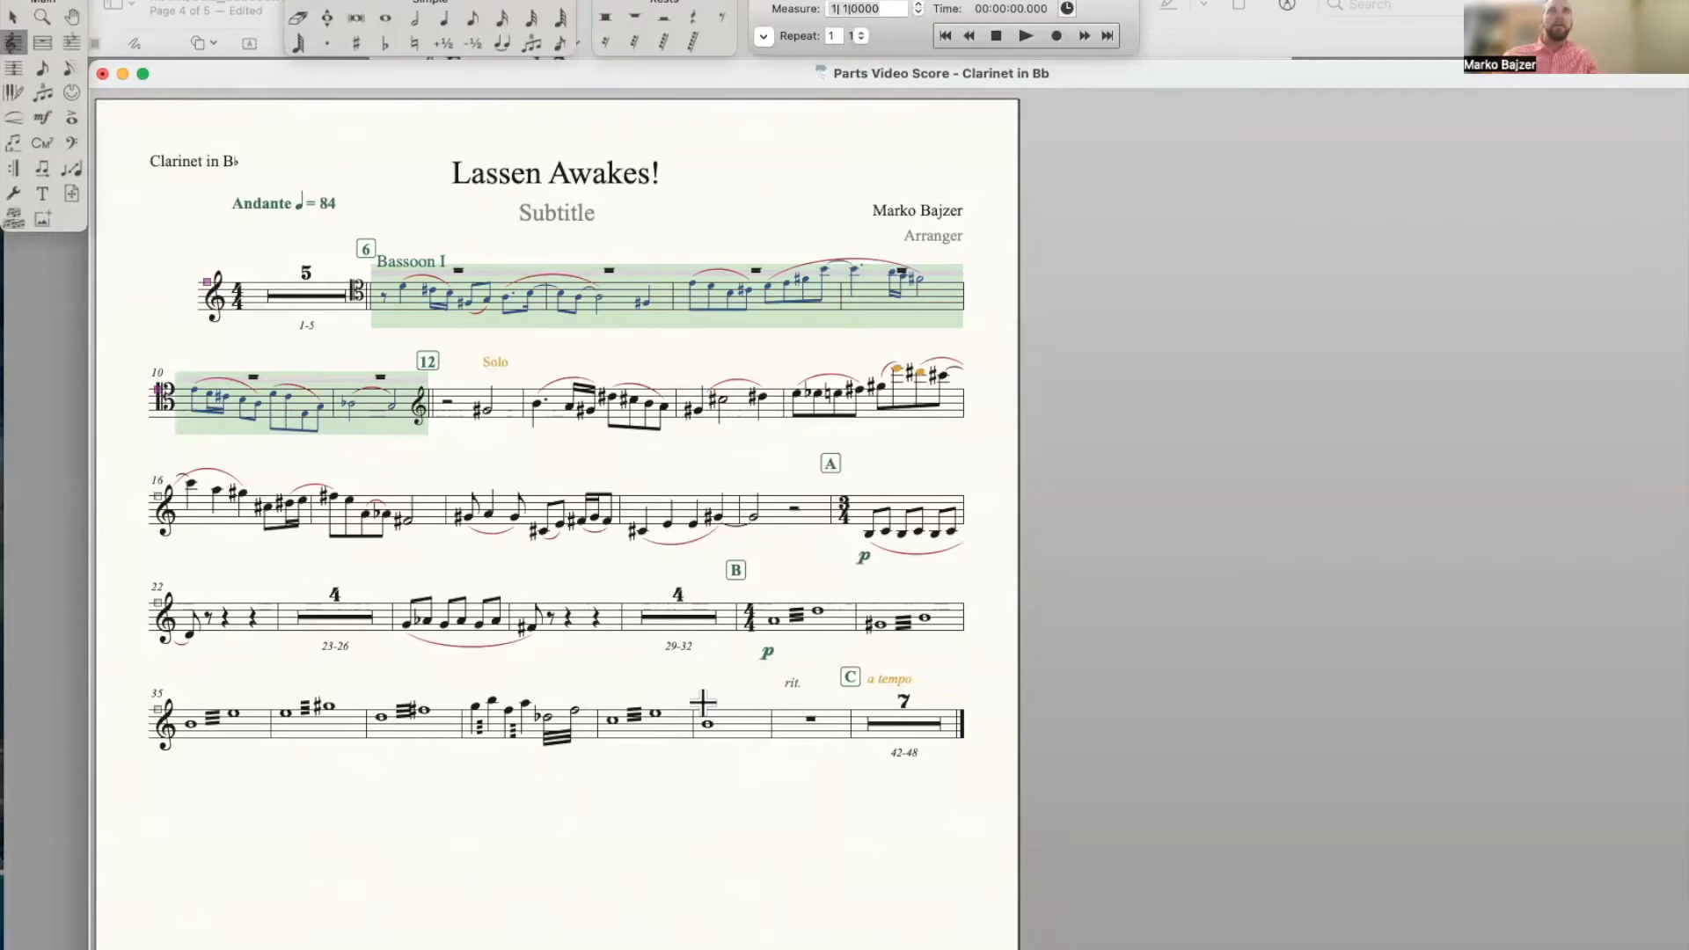
# Leave the Clarinet in Bb part and return to the full score
pyautogui.click(363, 0)
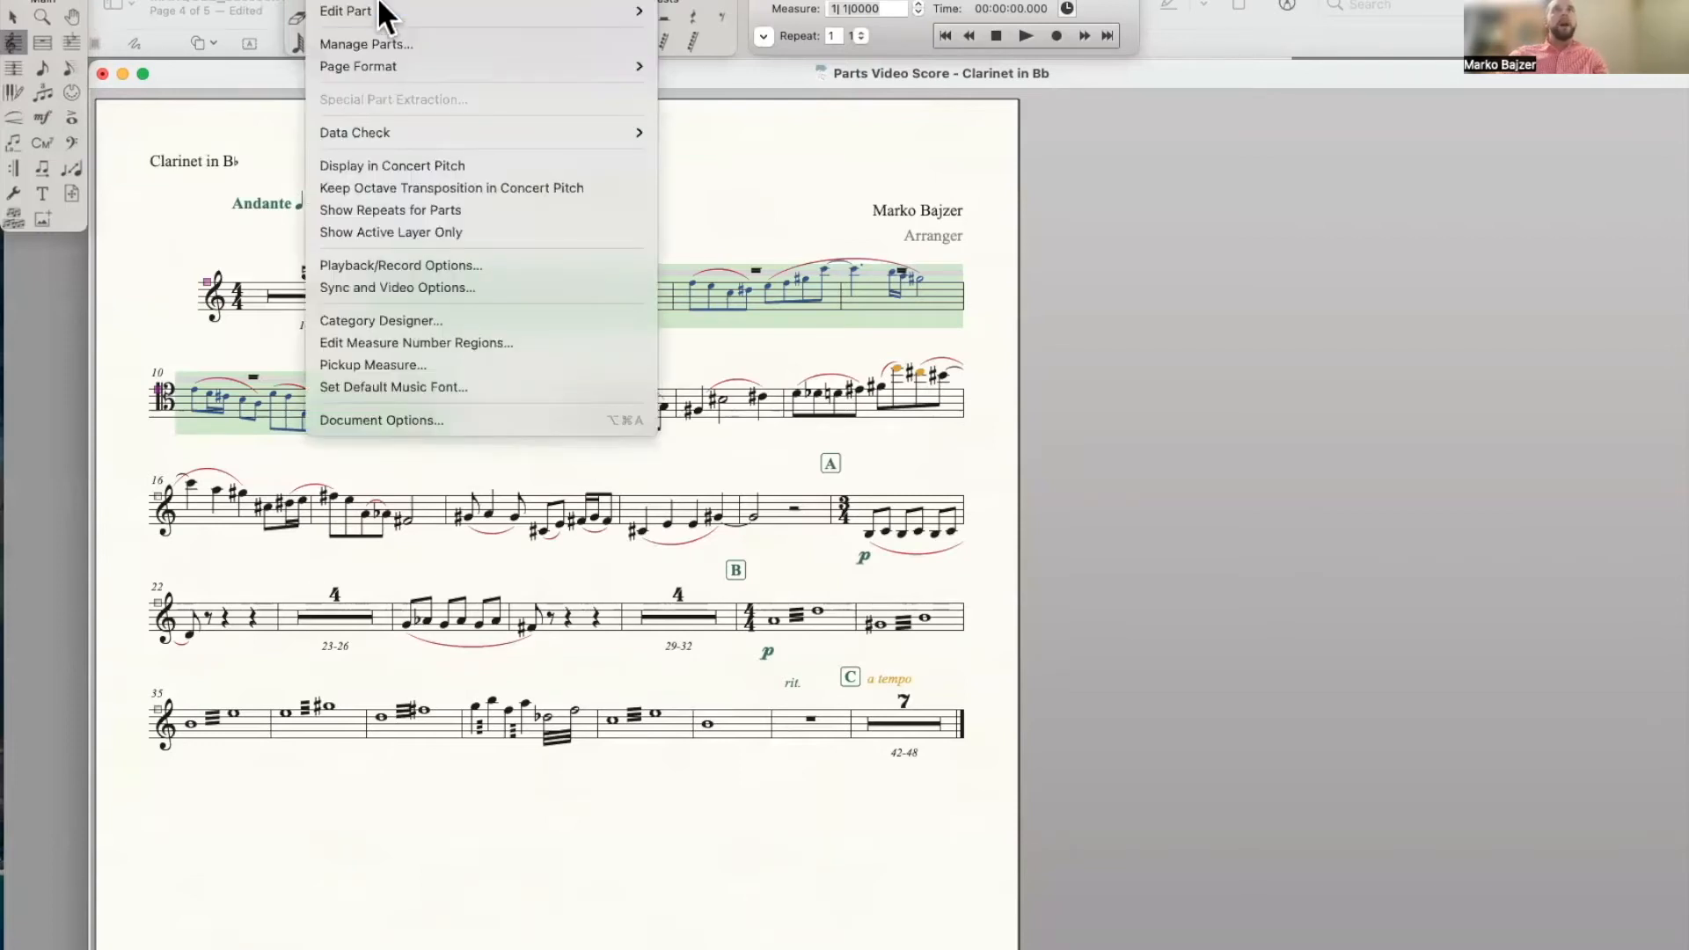
pyautogui.moveTo(385, 12)
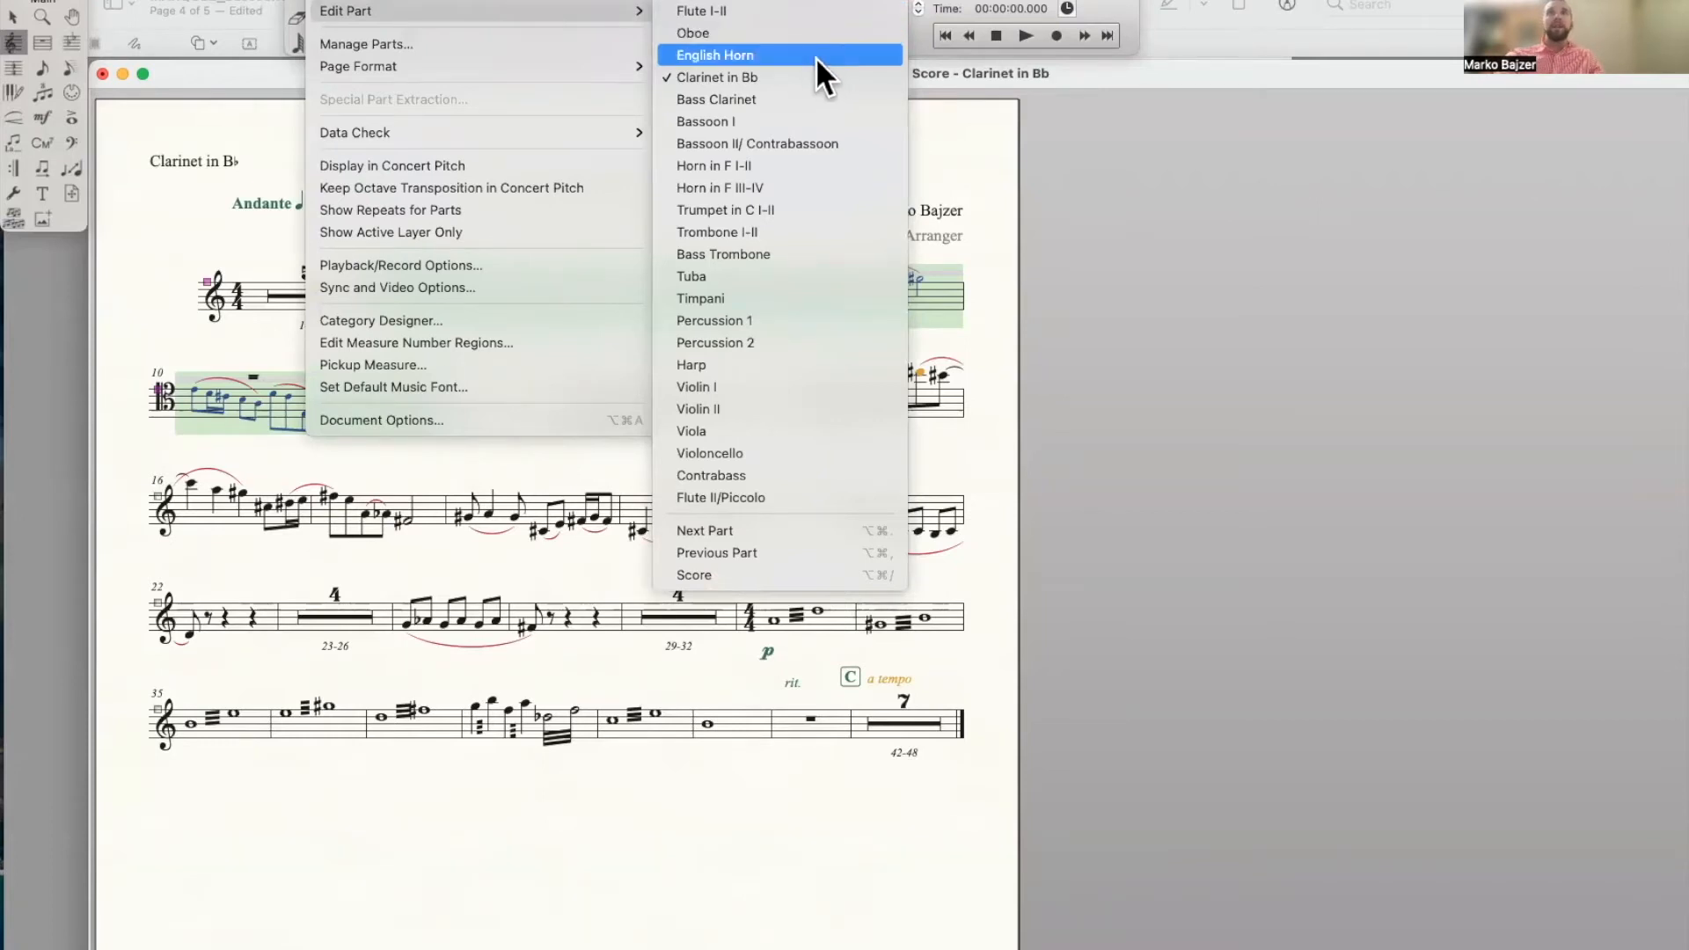
pyautogui.click(807, 144)
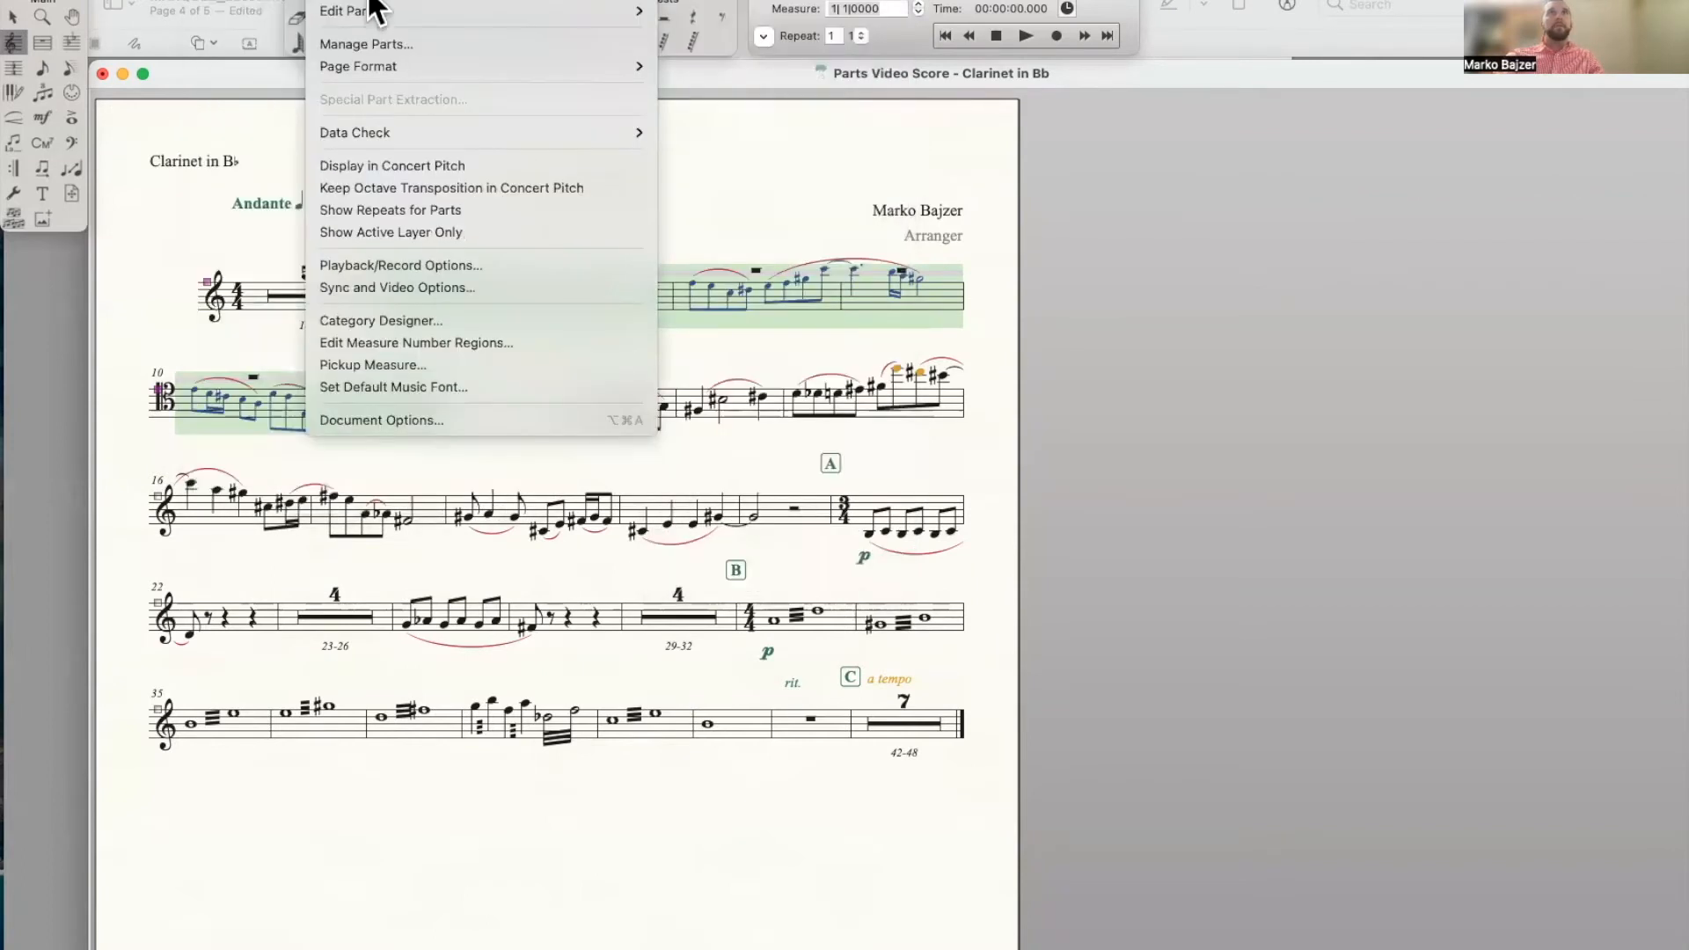
pyautogui.click(481, 3)
# Select the Bassoon II/Contrabassoon staff and examine where staff styles are applied along it through the full score
pyautogui.scroll(-4, 724, 649)
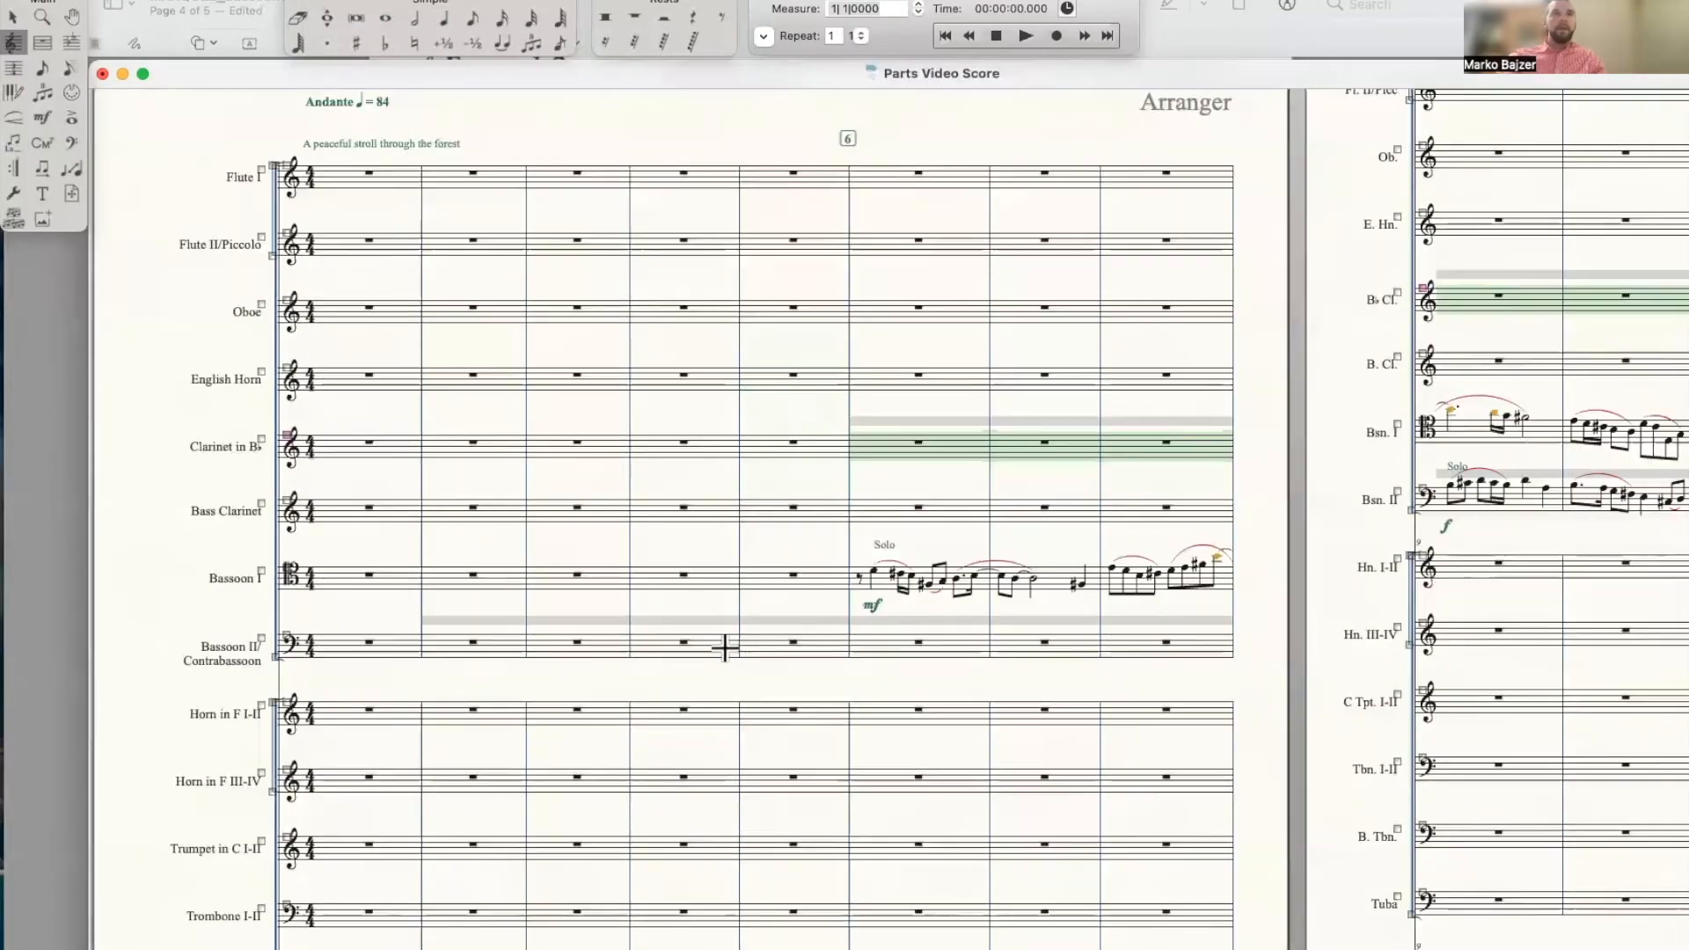
pyautogui.hscroll(2, 711, 652)
pyautogui.hscroll(-1, 579, 638)
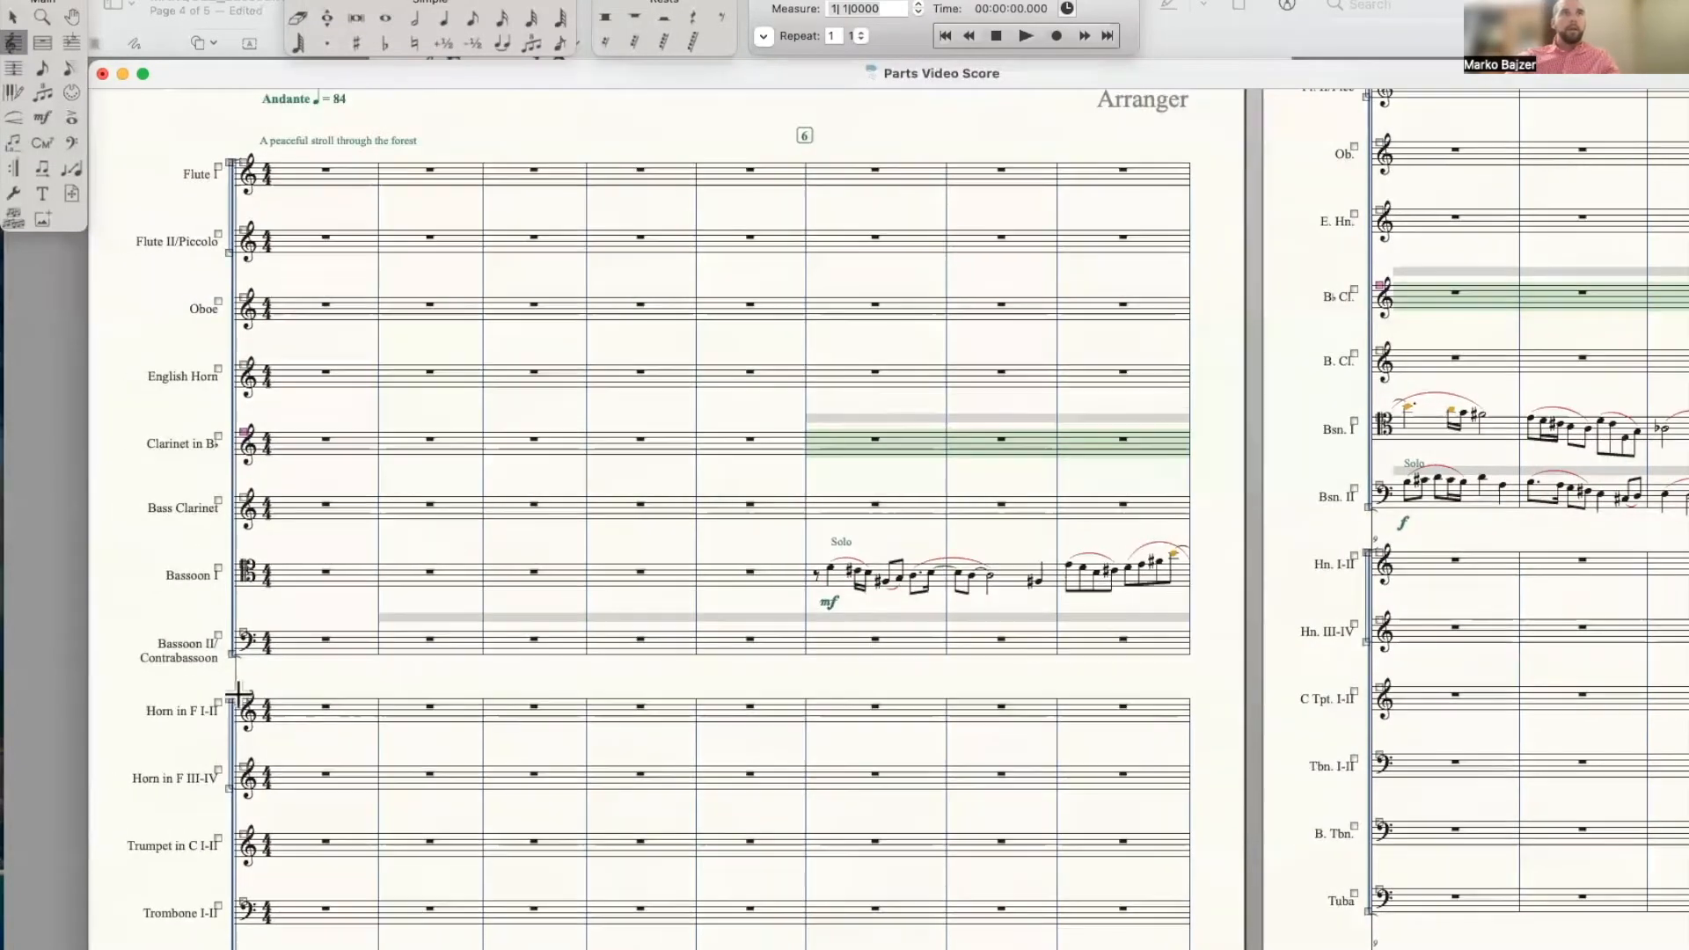
pyautogui.doubleClick(220, 638)
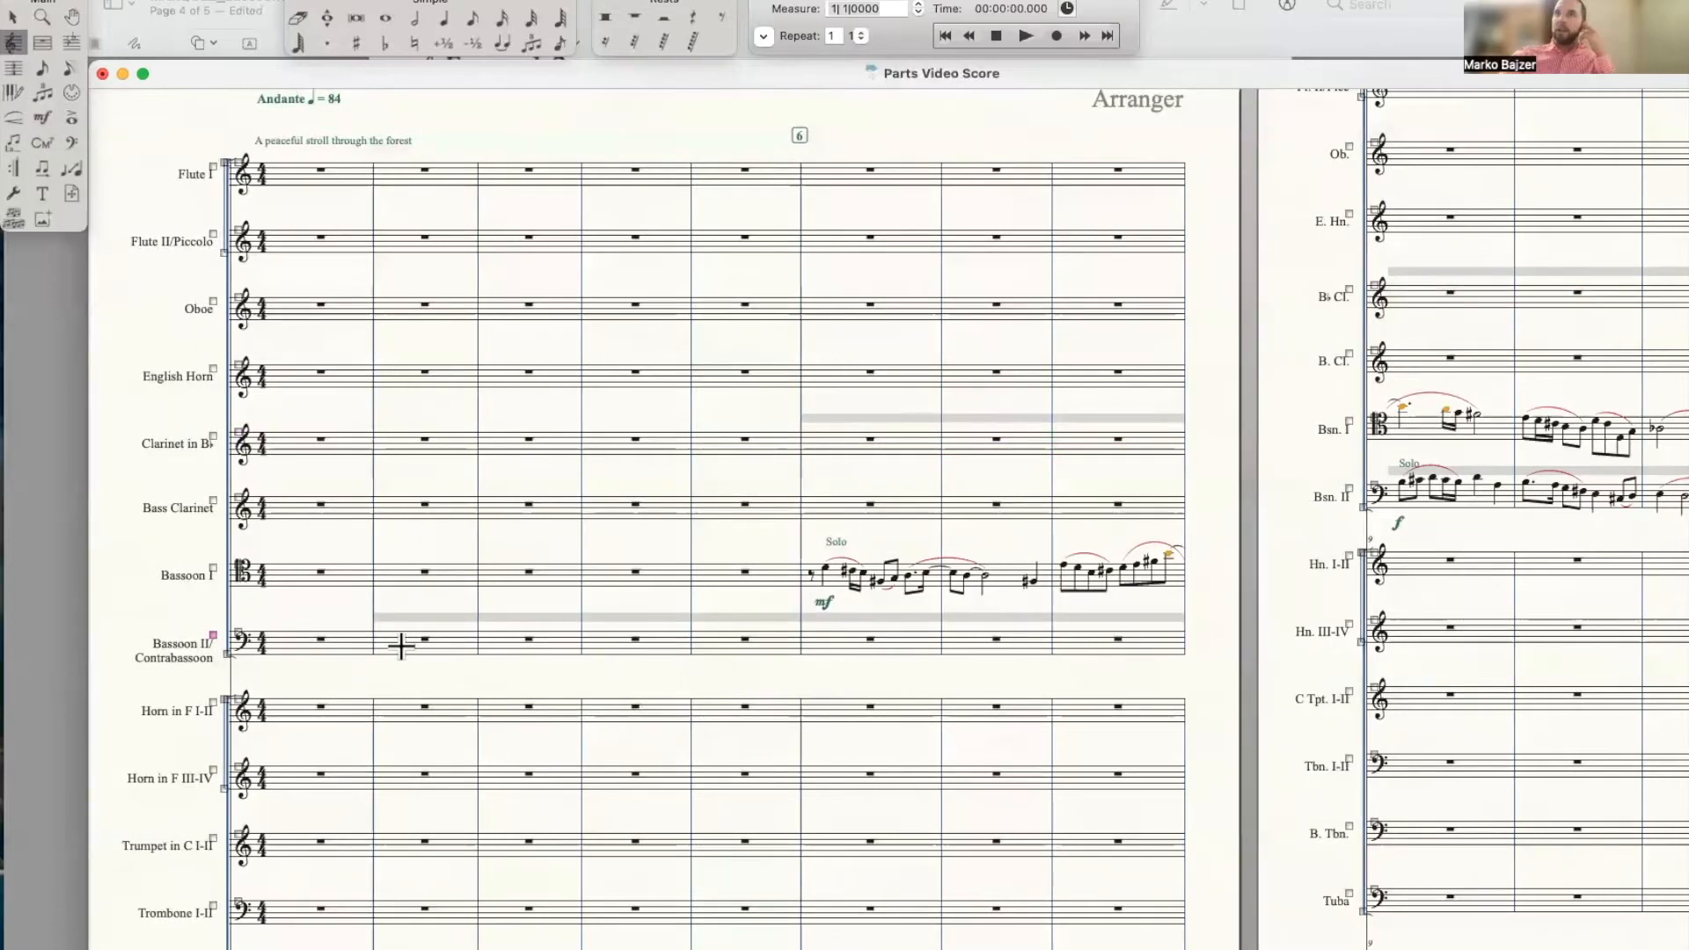
pyautogui.hscroll(3, 400, 641)
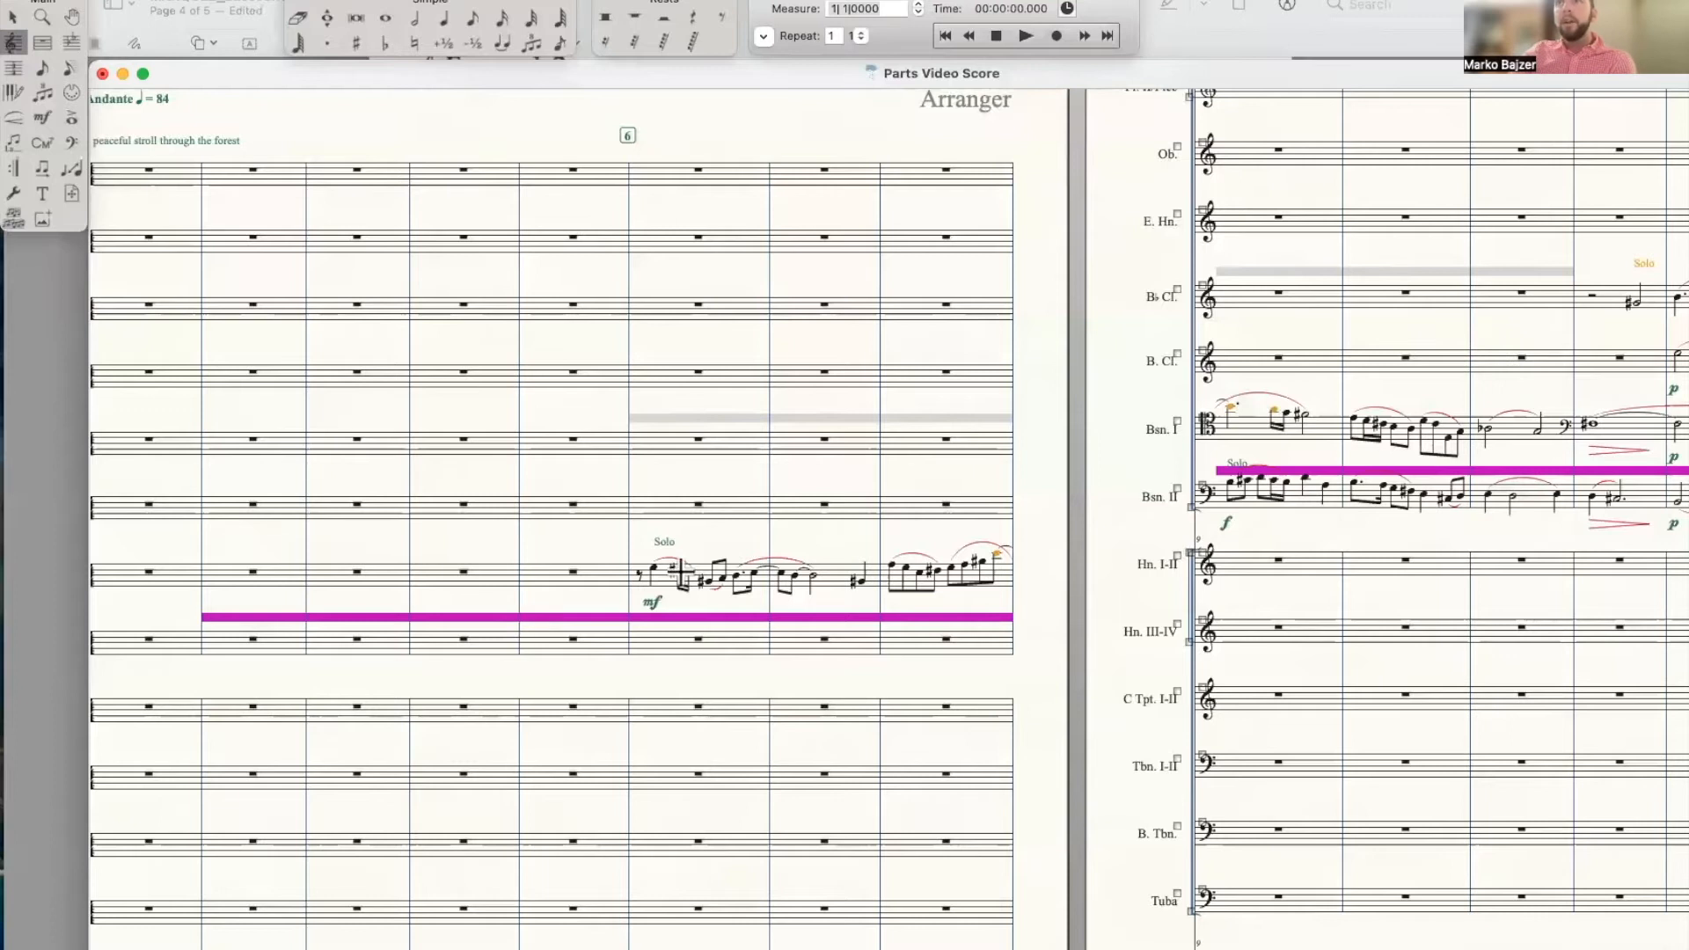
pyautogui.hscroll(10, 1541, 511)
pyautogui.hscroll(12, 1390, 493)
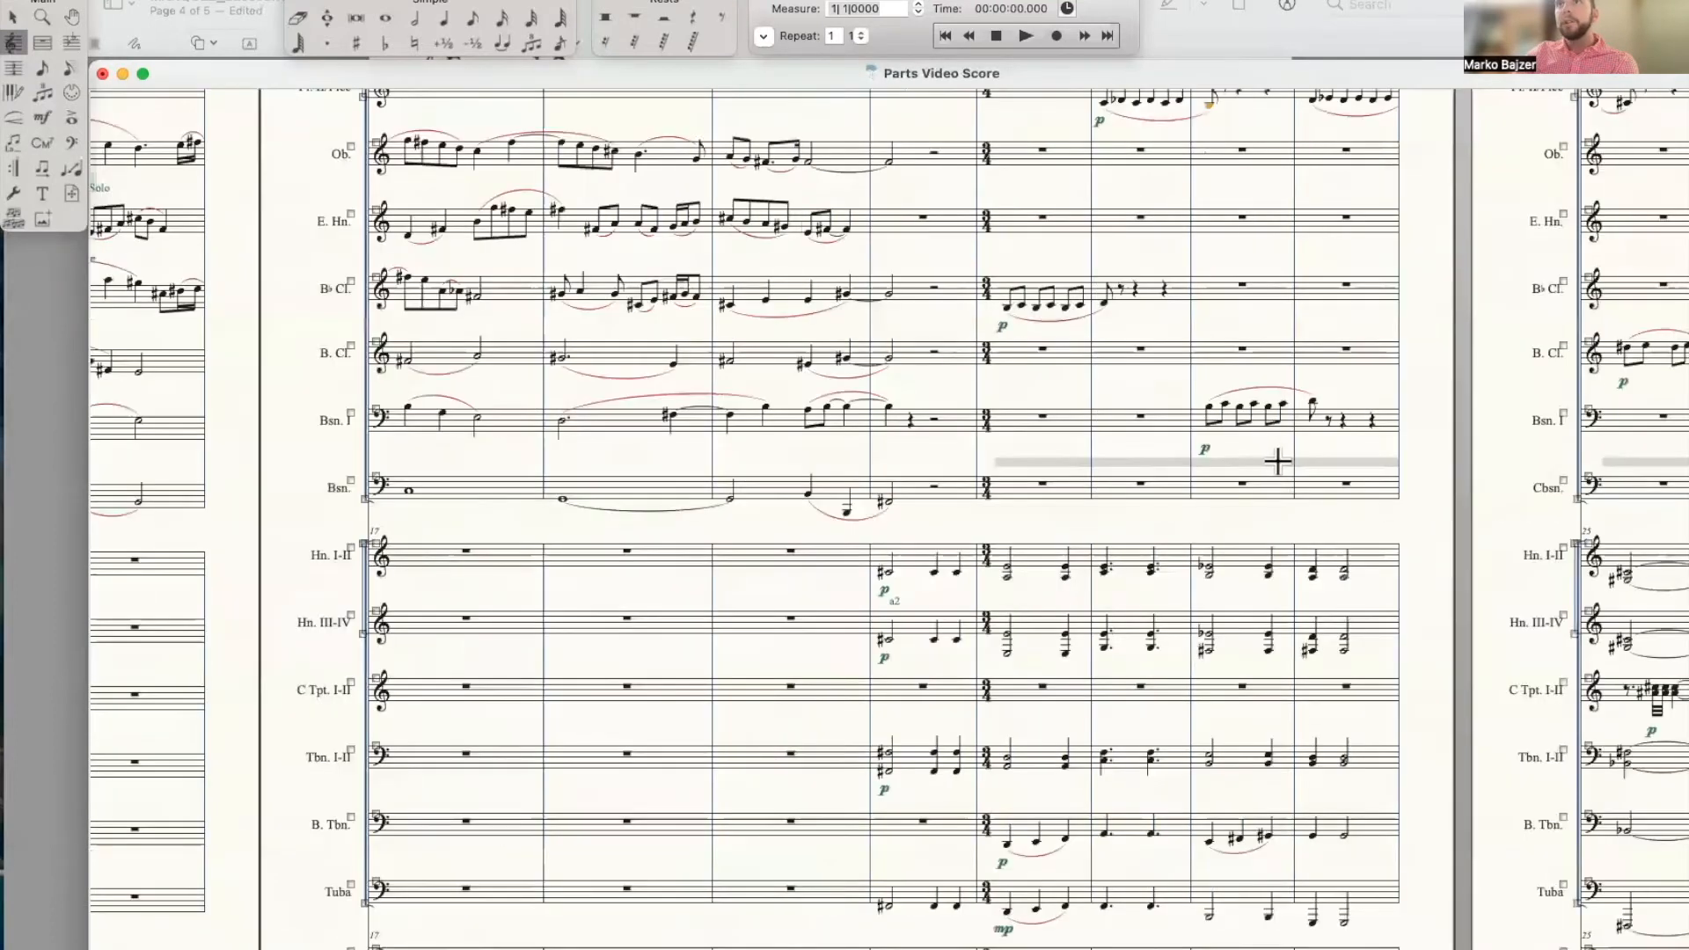
pyautogui.hscroll(14, 1293, 482)
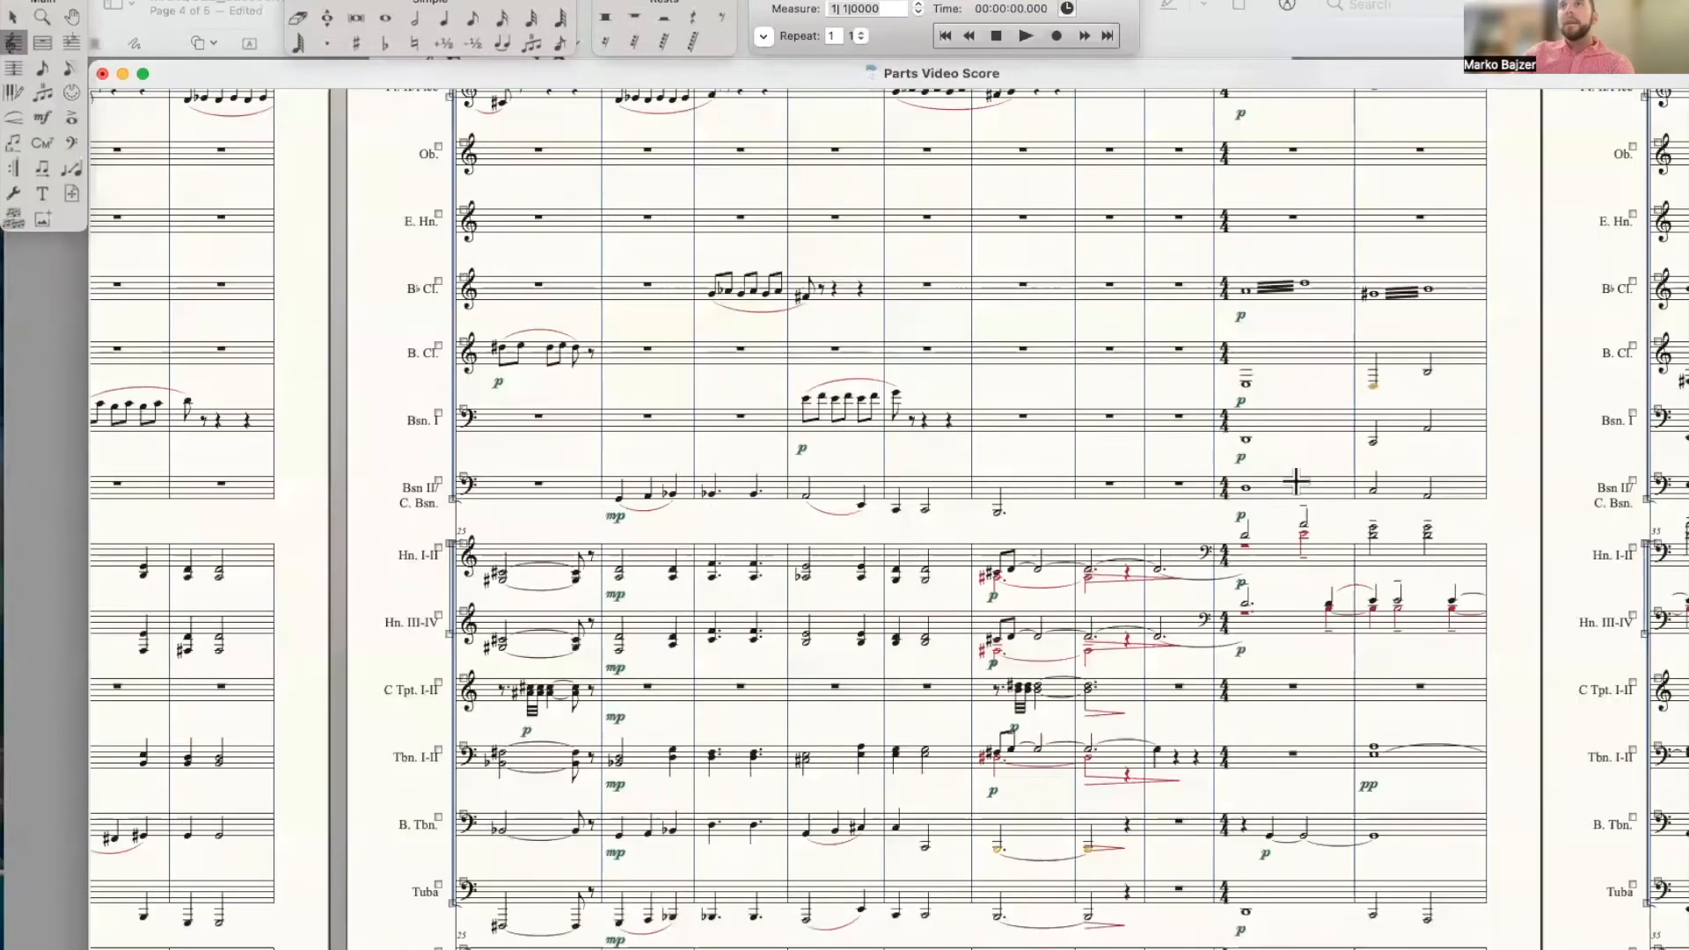
pyautogui.hscroll(8, 1296, 481)
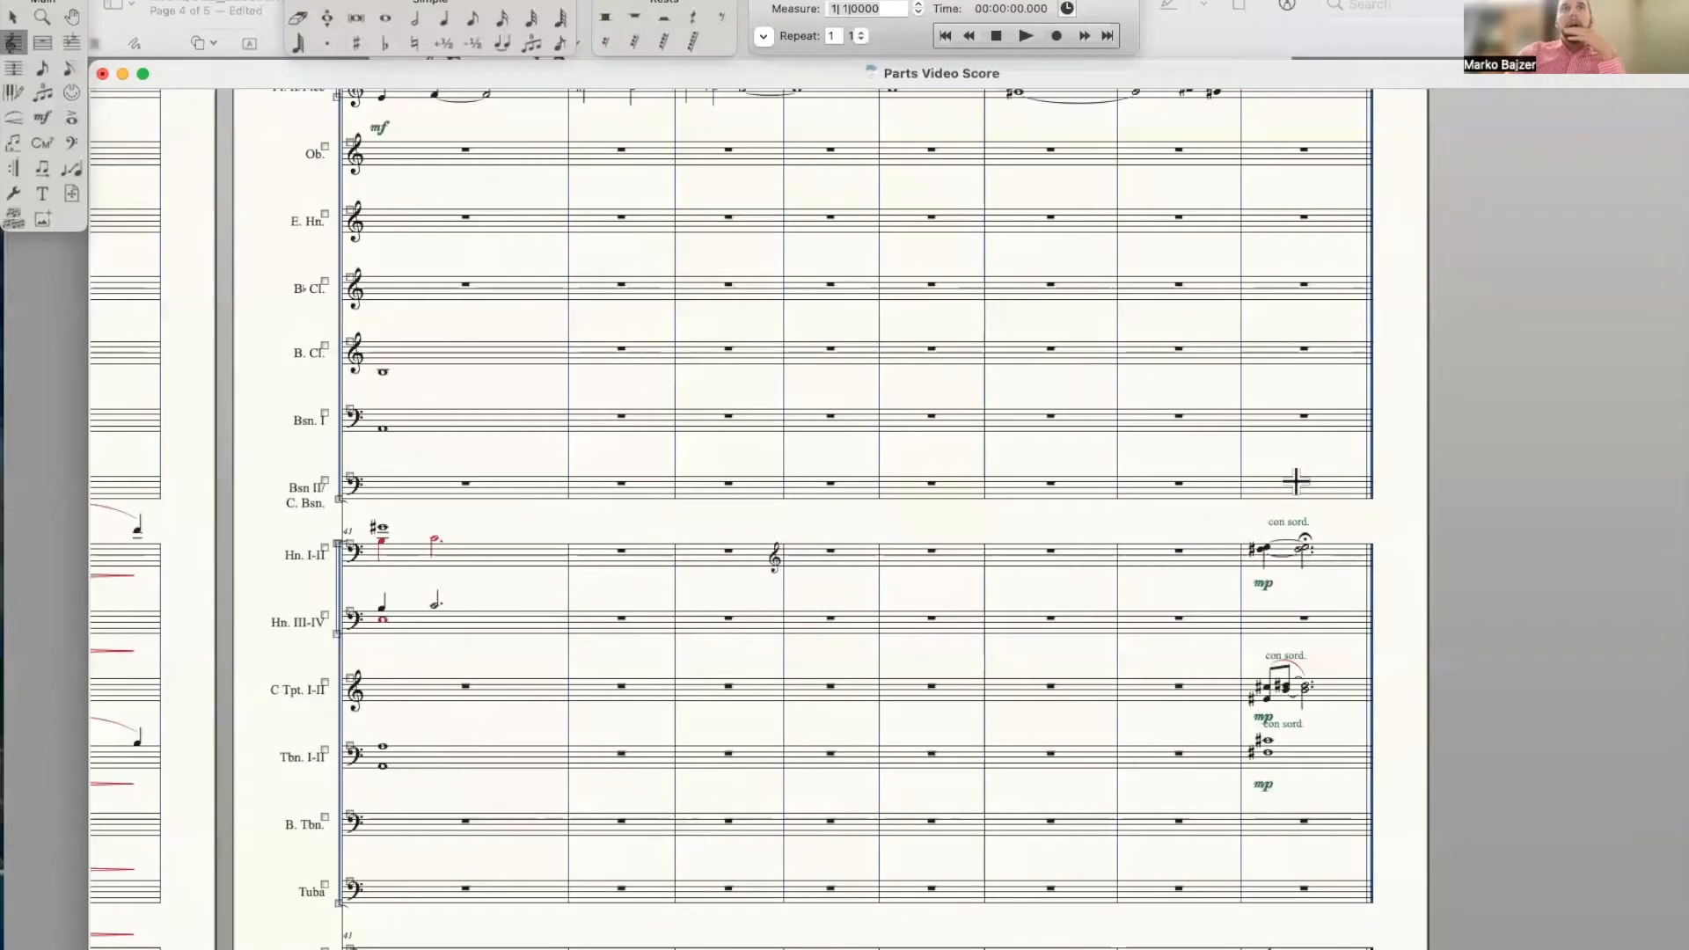
pyautogui.hscroll(-4, 1298, 479)
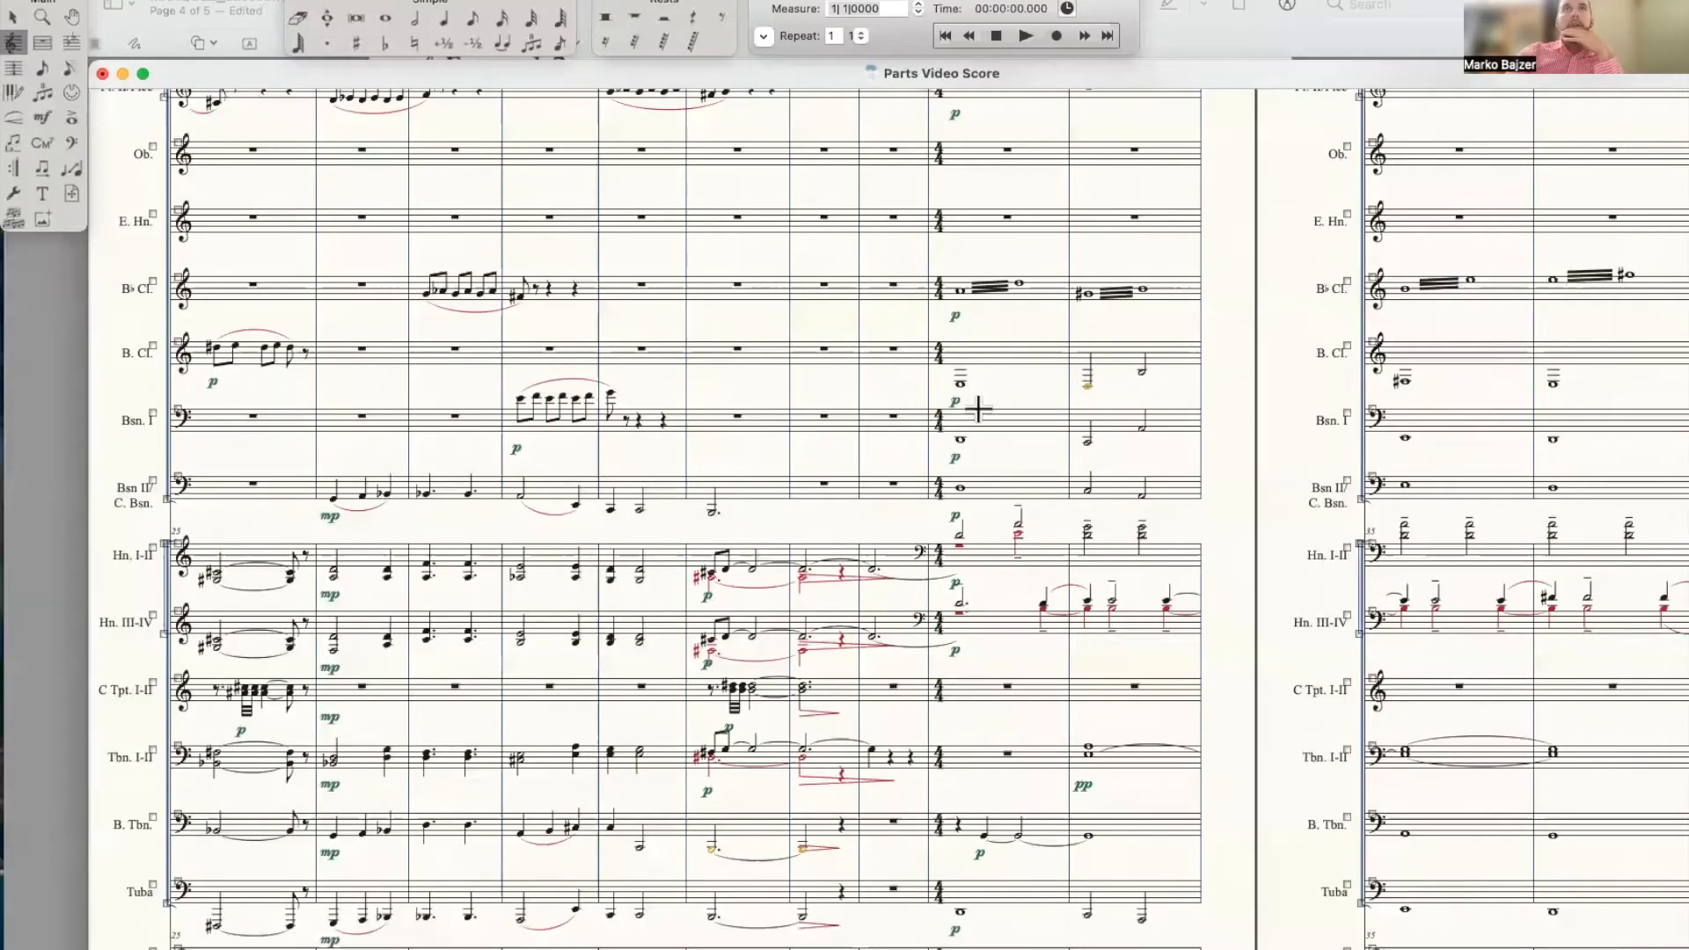
# Change the instrument of the Bassoon II/Contrabassoon staff to Contrabassoon at measure 26
pyautogui.hscroll(6, 1301, 479)
pyautogui.hscroll(-3, 433, 473)
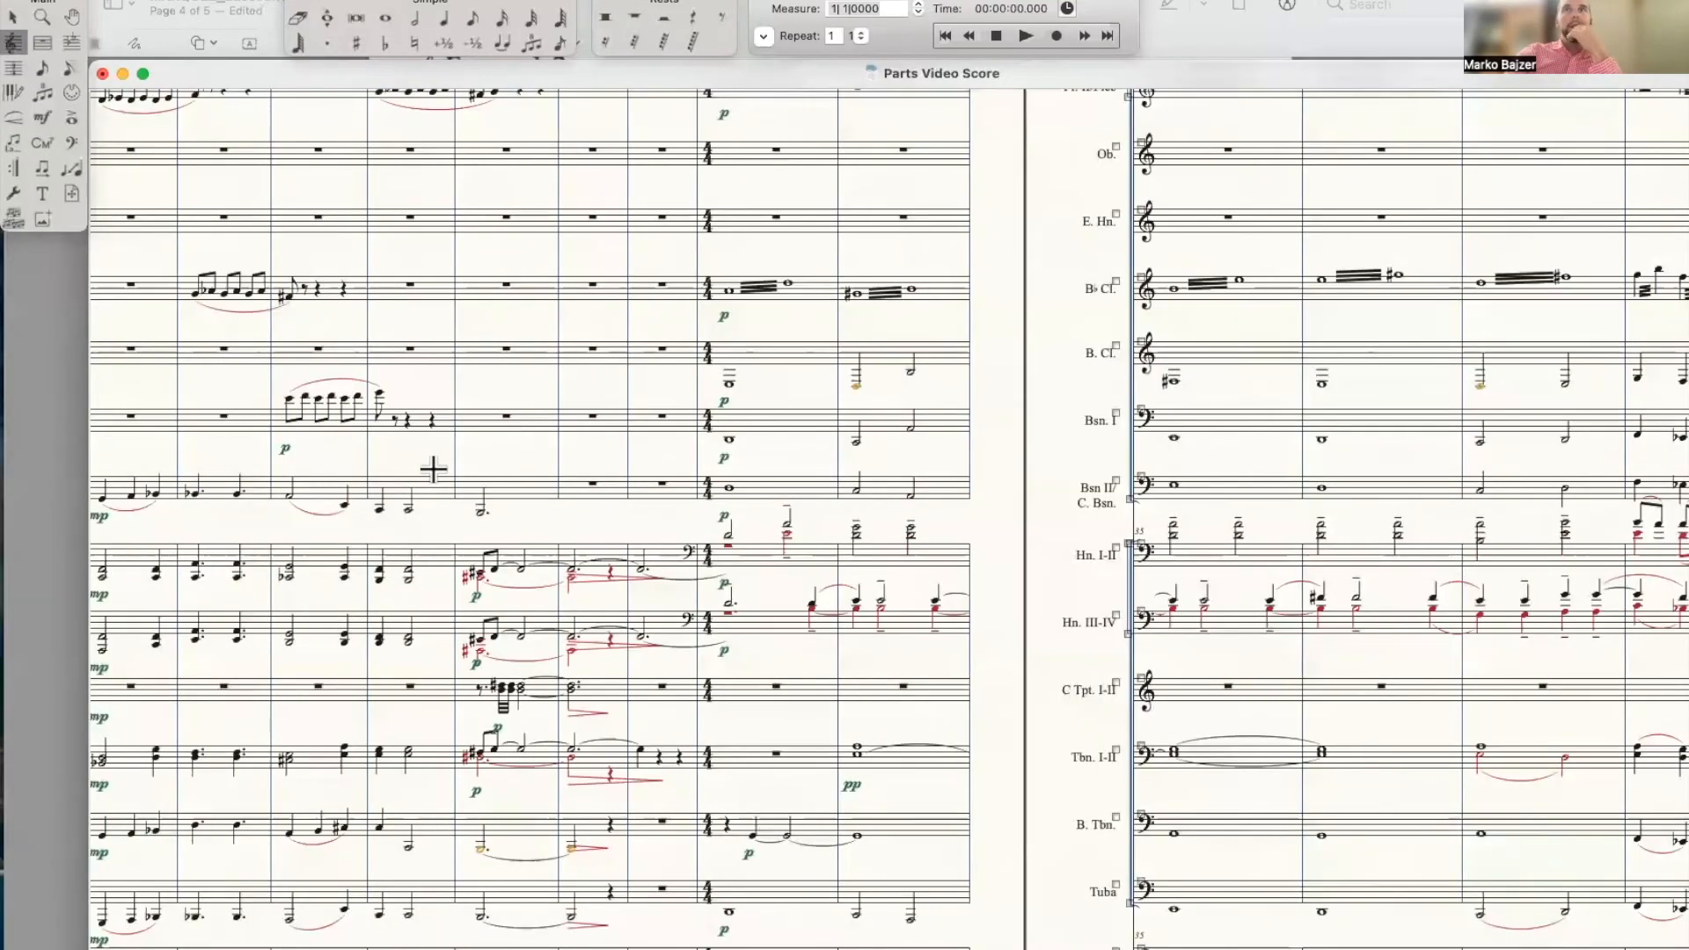
pyautogui.hscroll(-10, 433, 469)
pyautogui.hscroll(4, 433, 469)
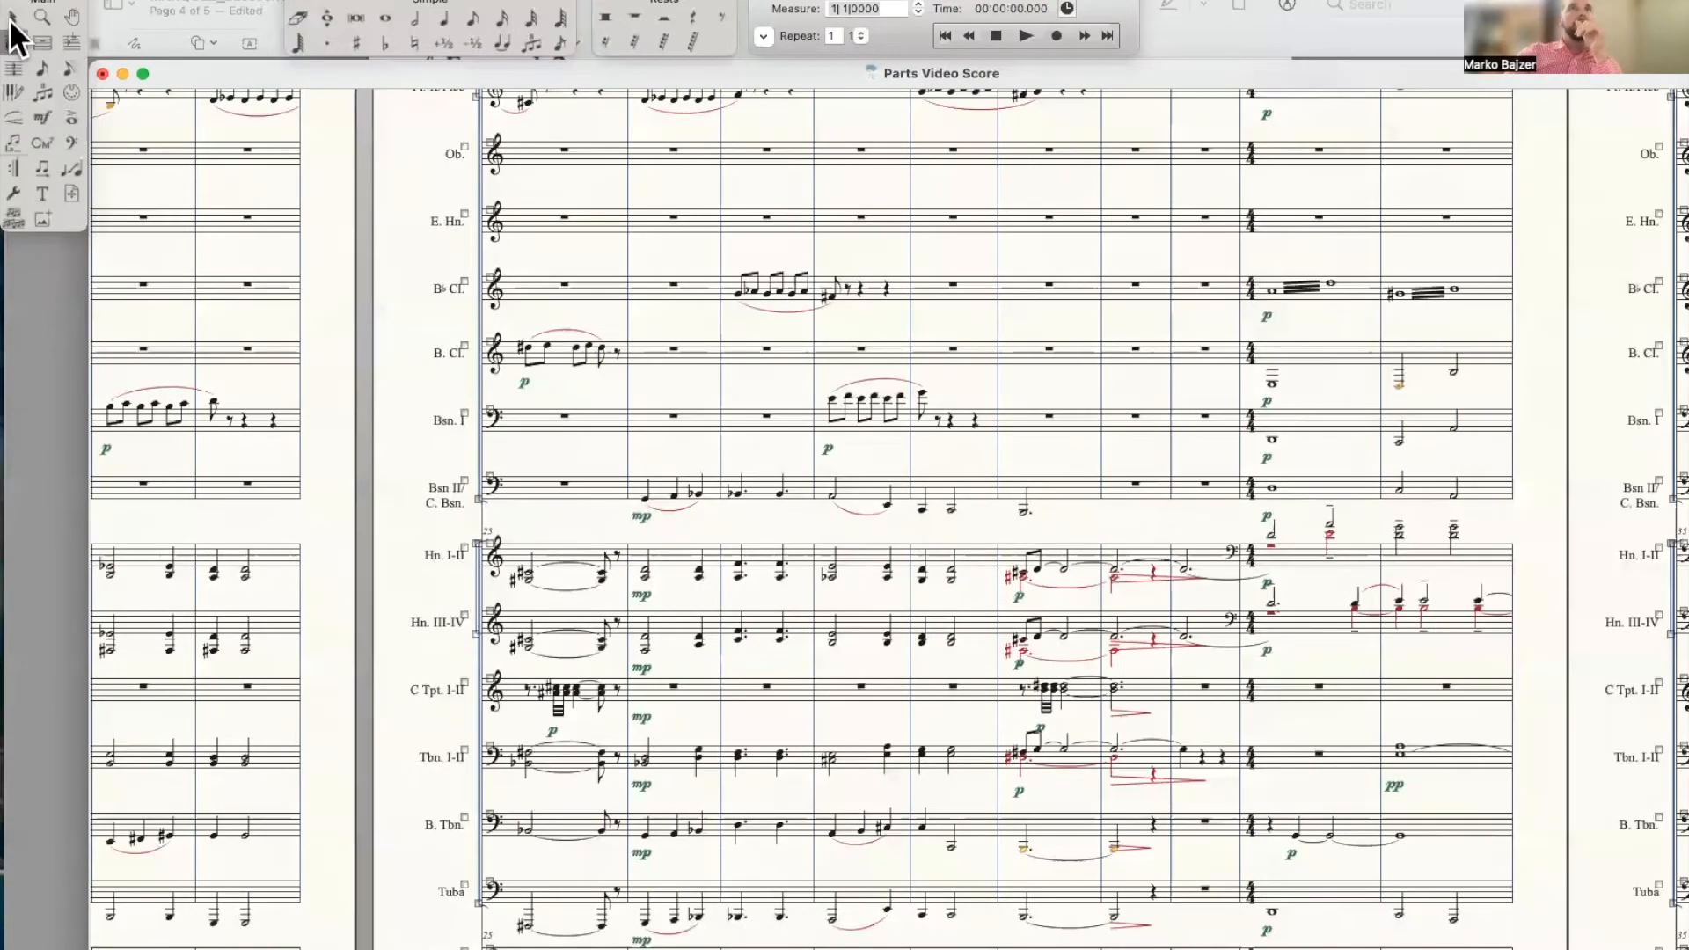
pyautogui.click(690, 483)
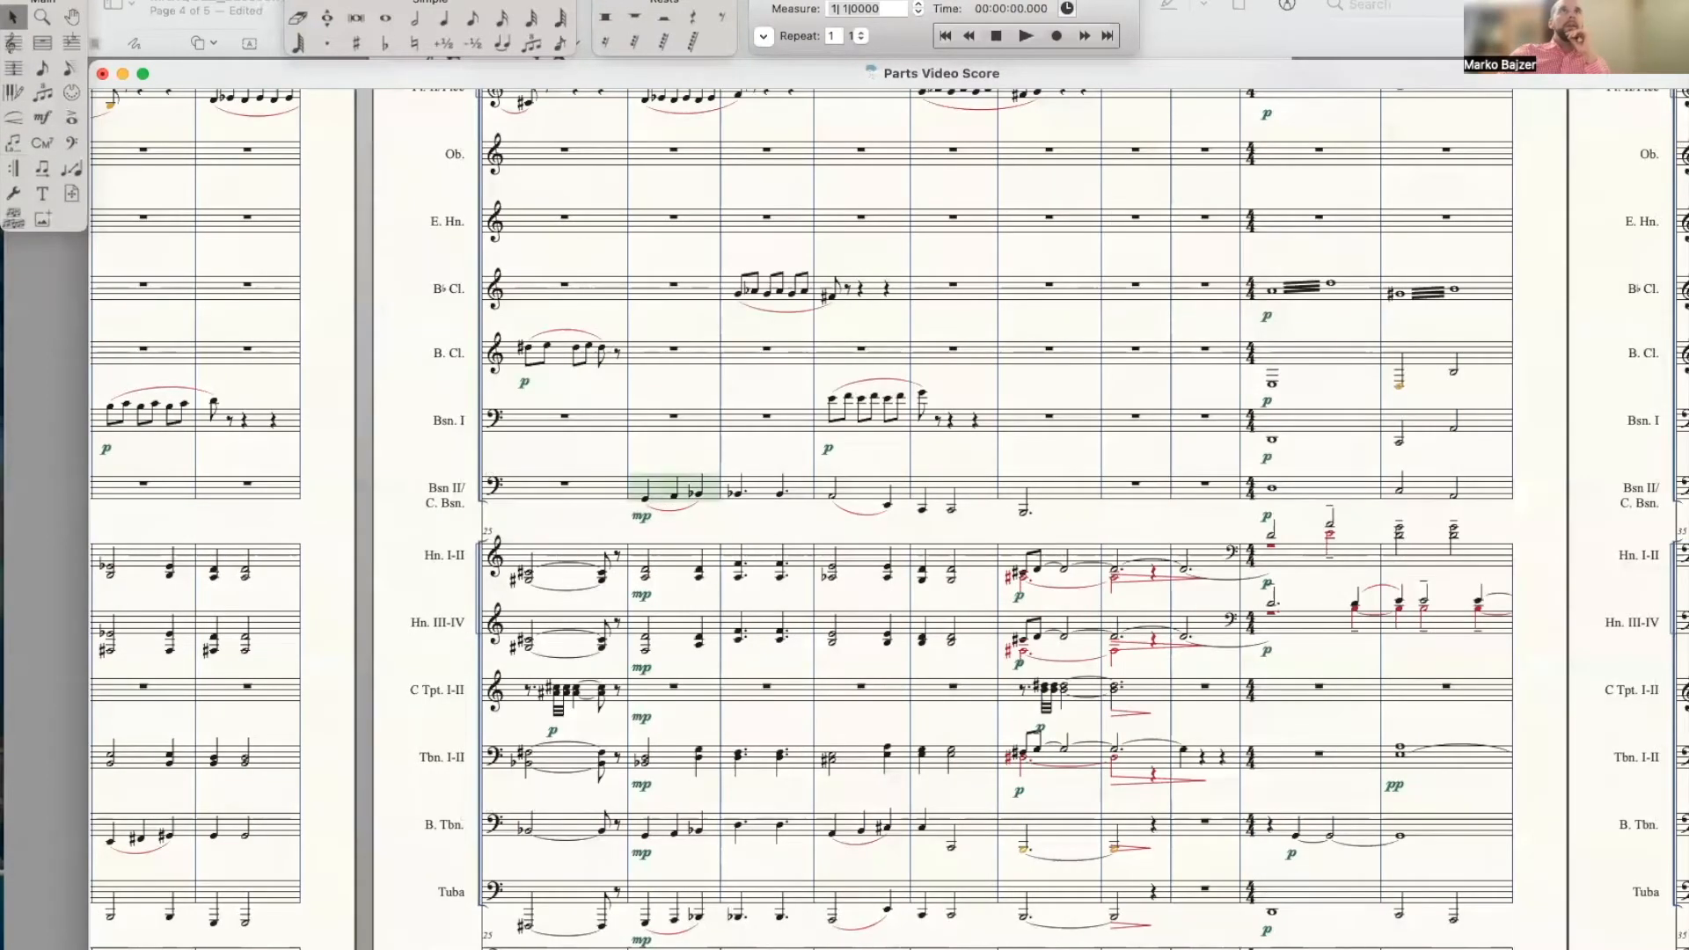
pyautogui.click(220, 0)
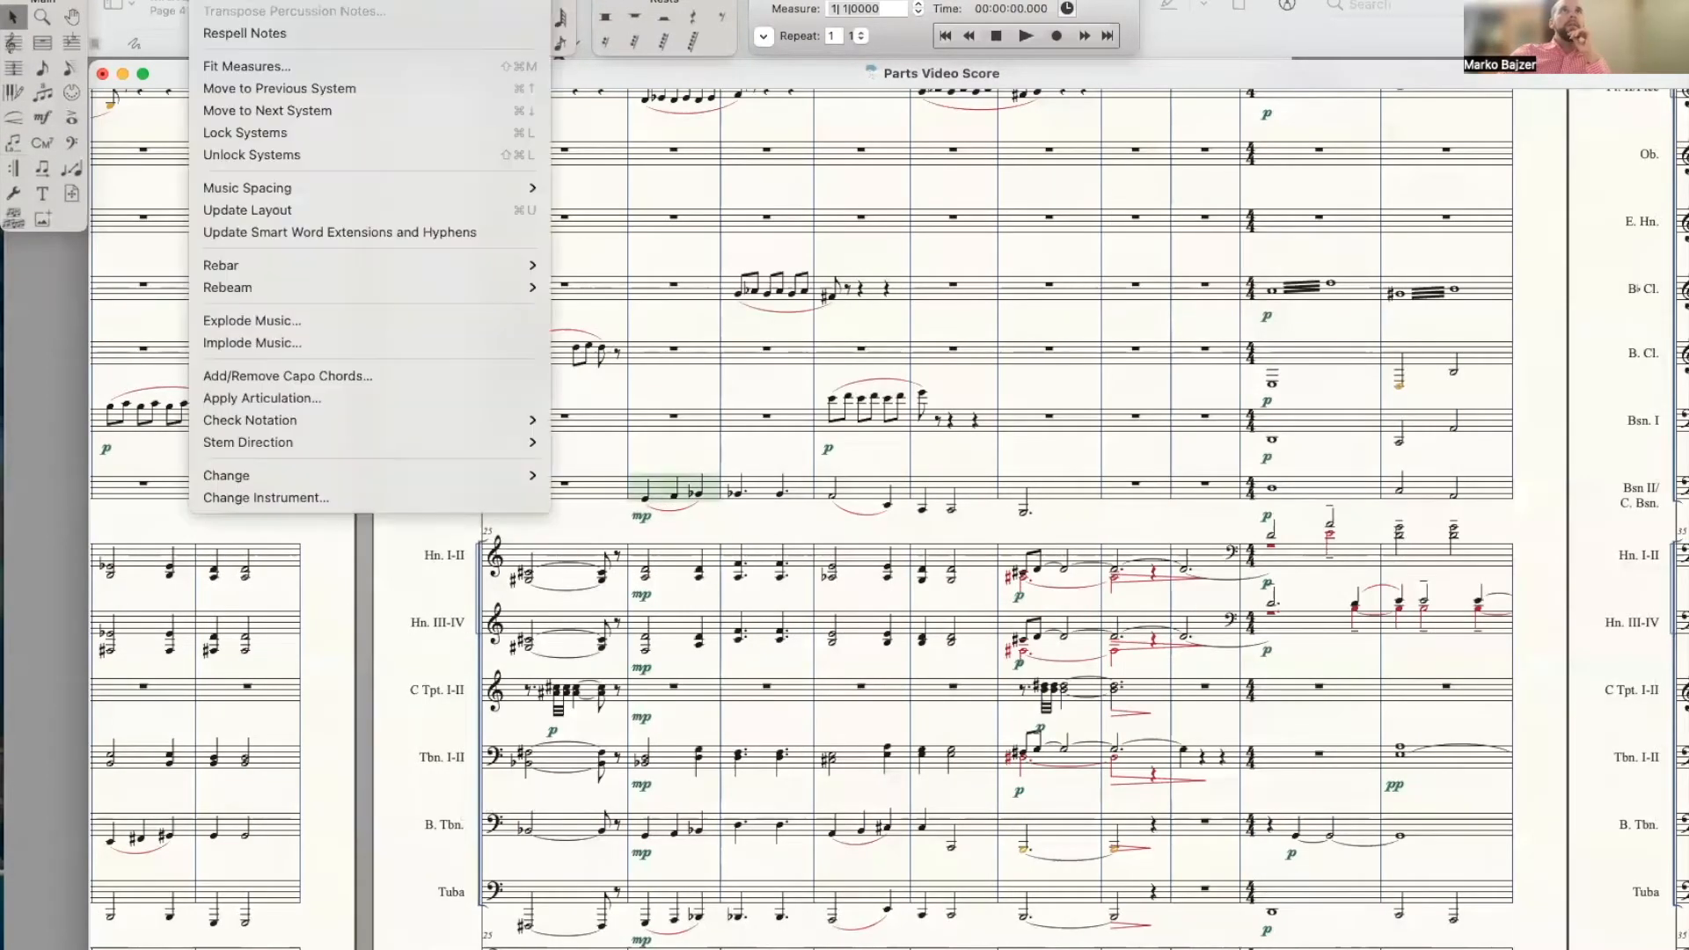
pyautogui.click(341, 496)
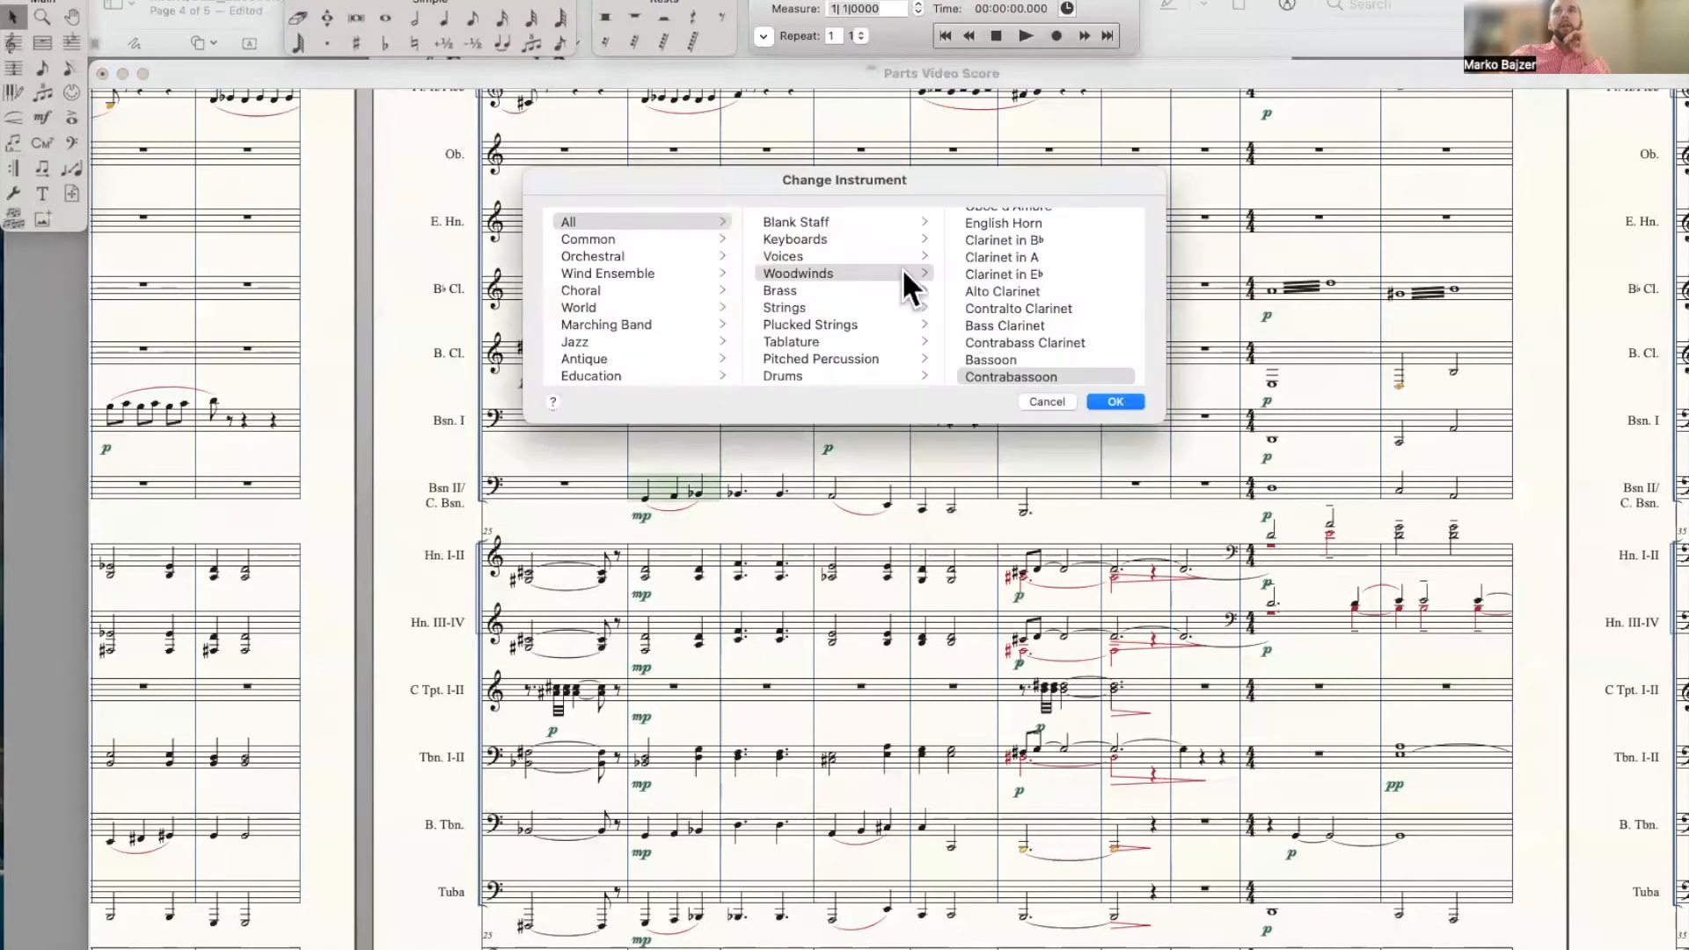
pyautogui.click(866, 271)
pyautogui.click(1042, 377)
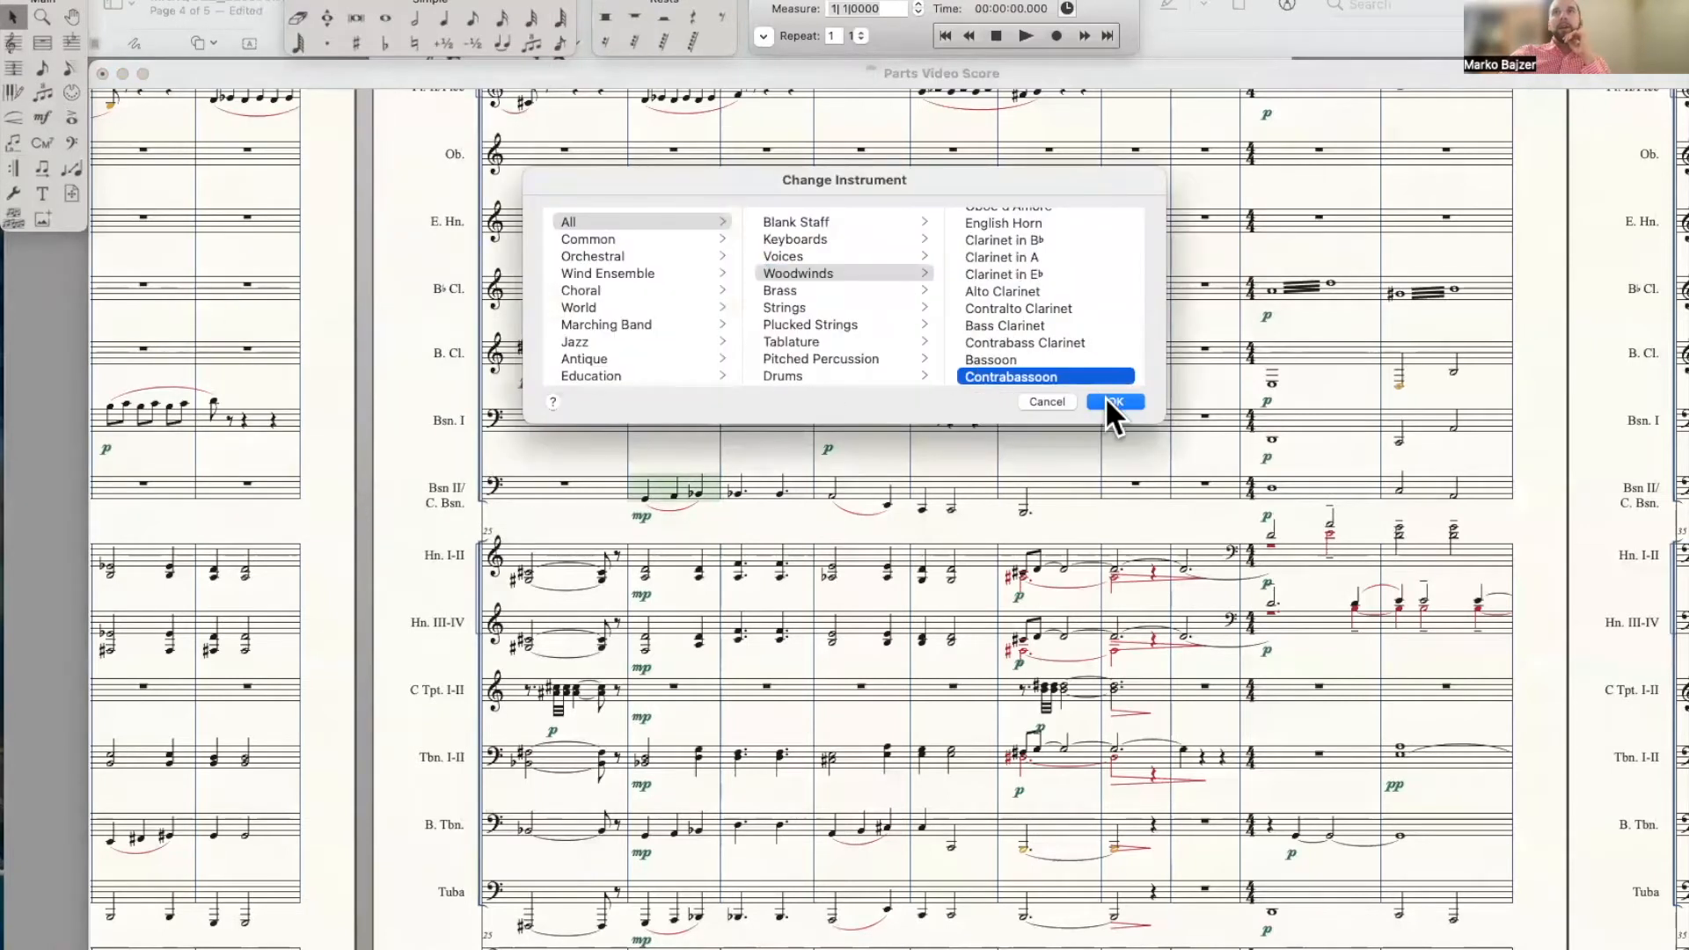
pyautogui.click(1110, 402)
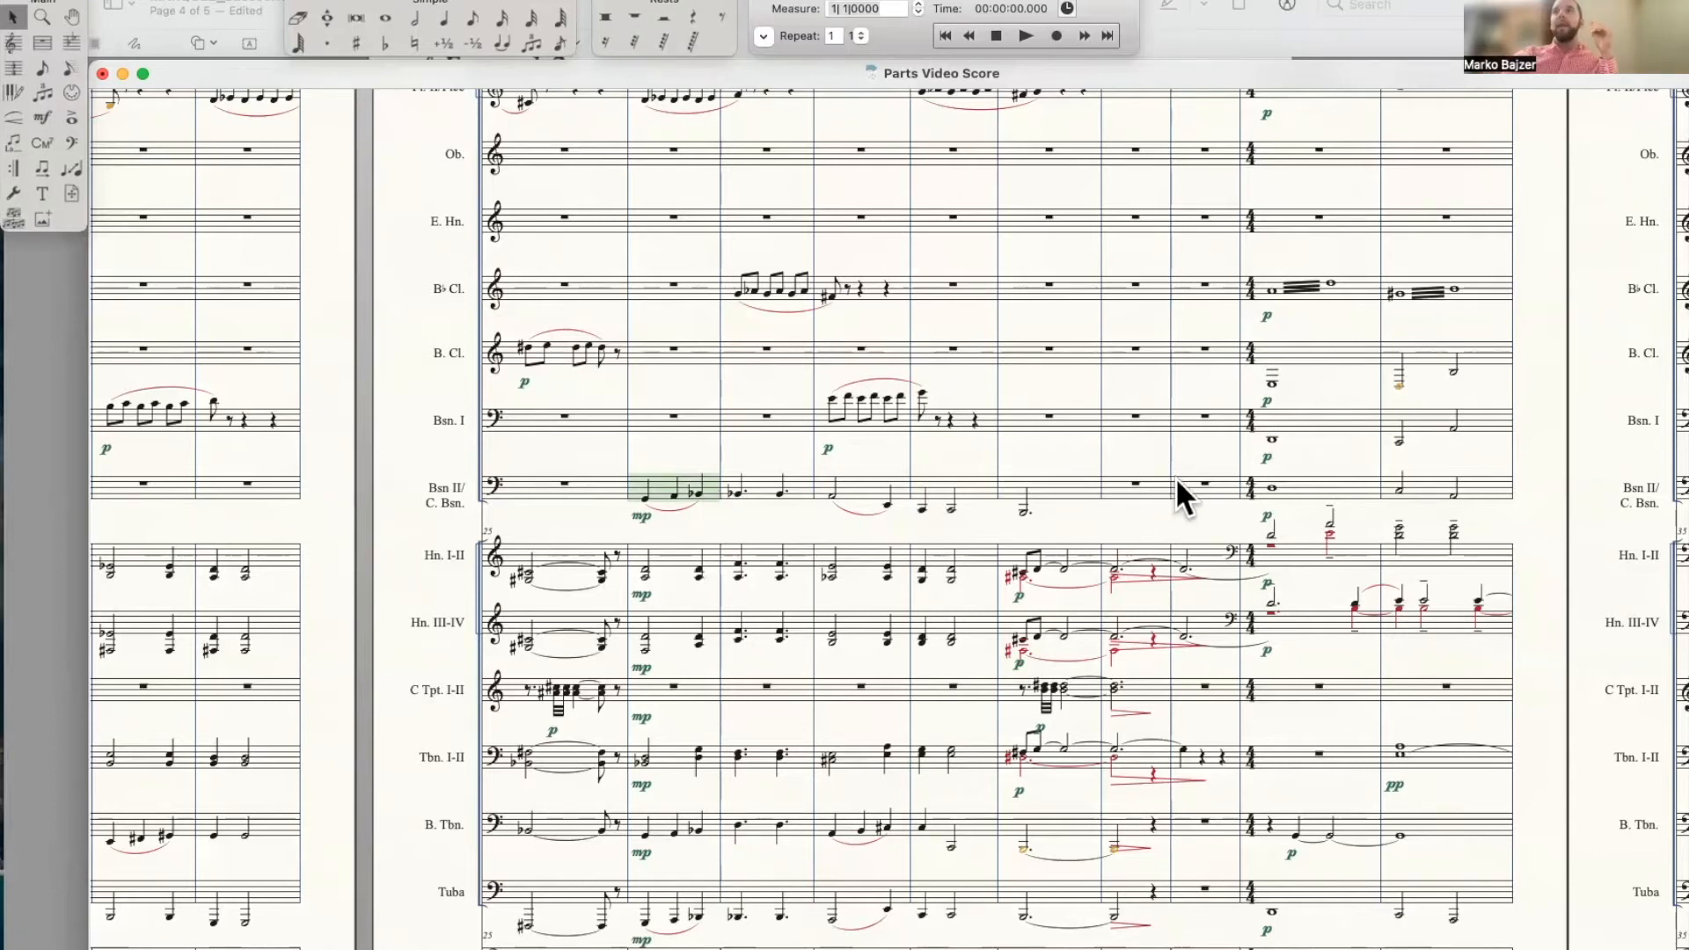
pyautogui.hscroll(1, 1179, 497)
pyautogui.hscroll(1, 1216, 479)
pyautogui.click(1223, 484)
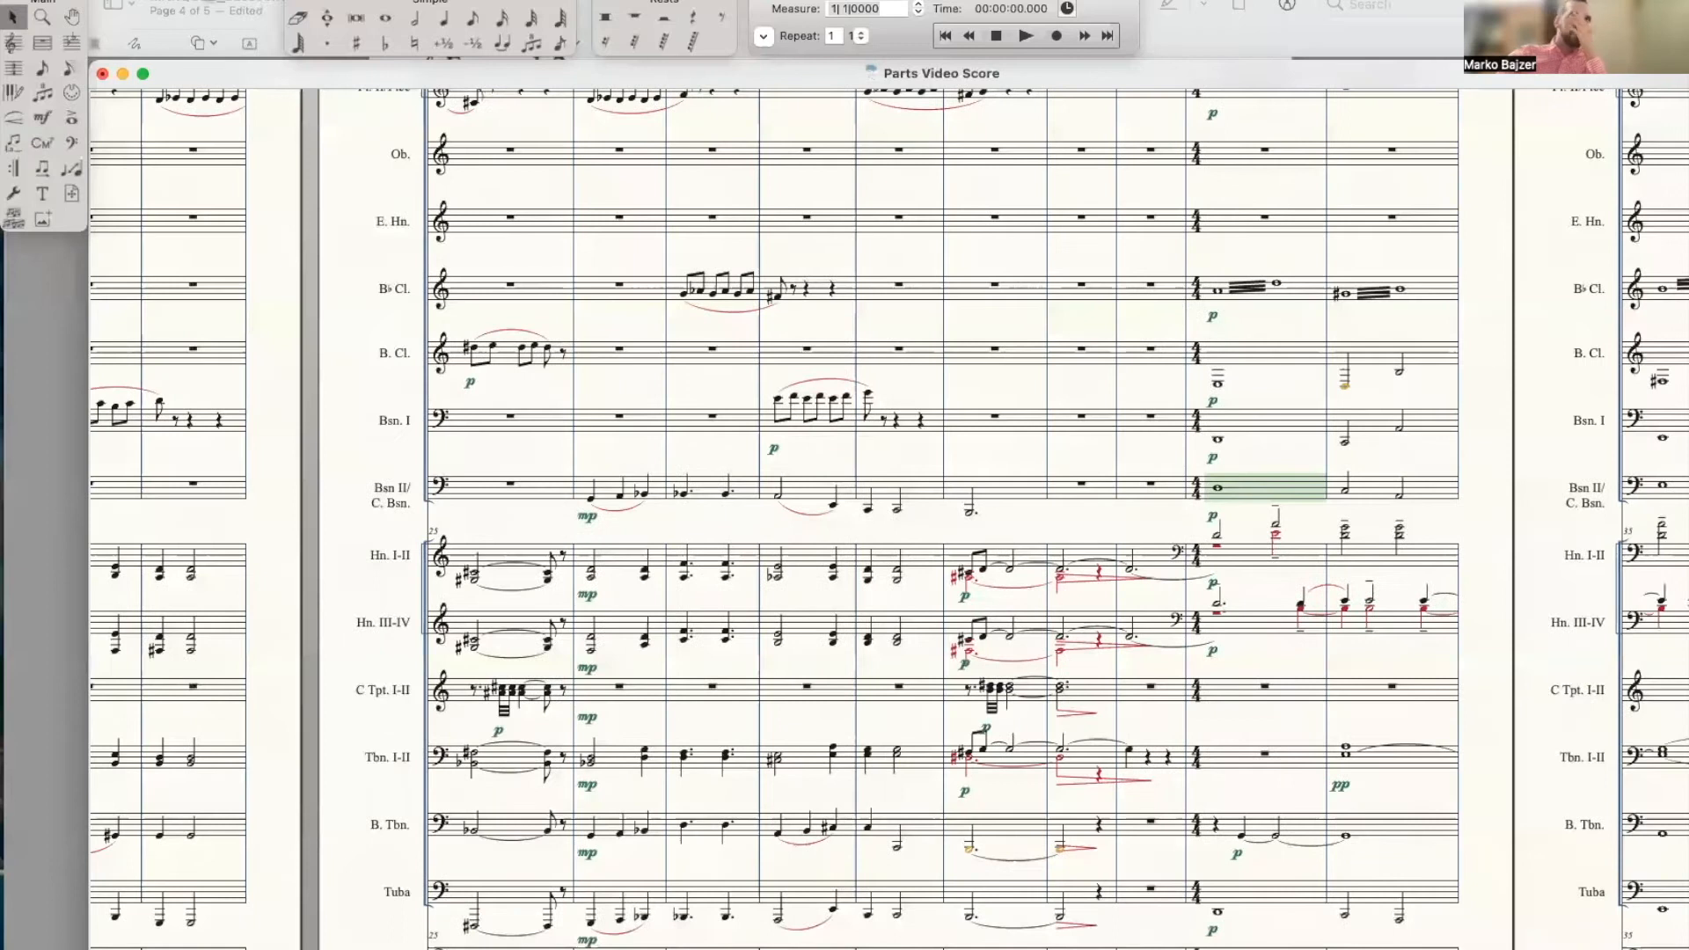
pyautogui.click(230, 0)
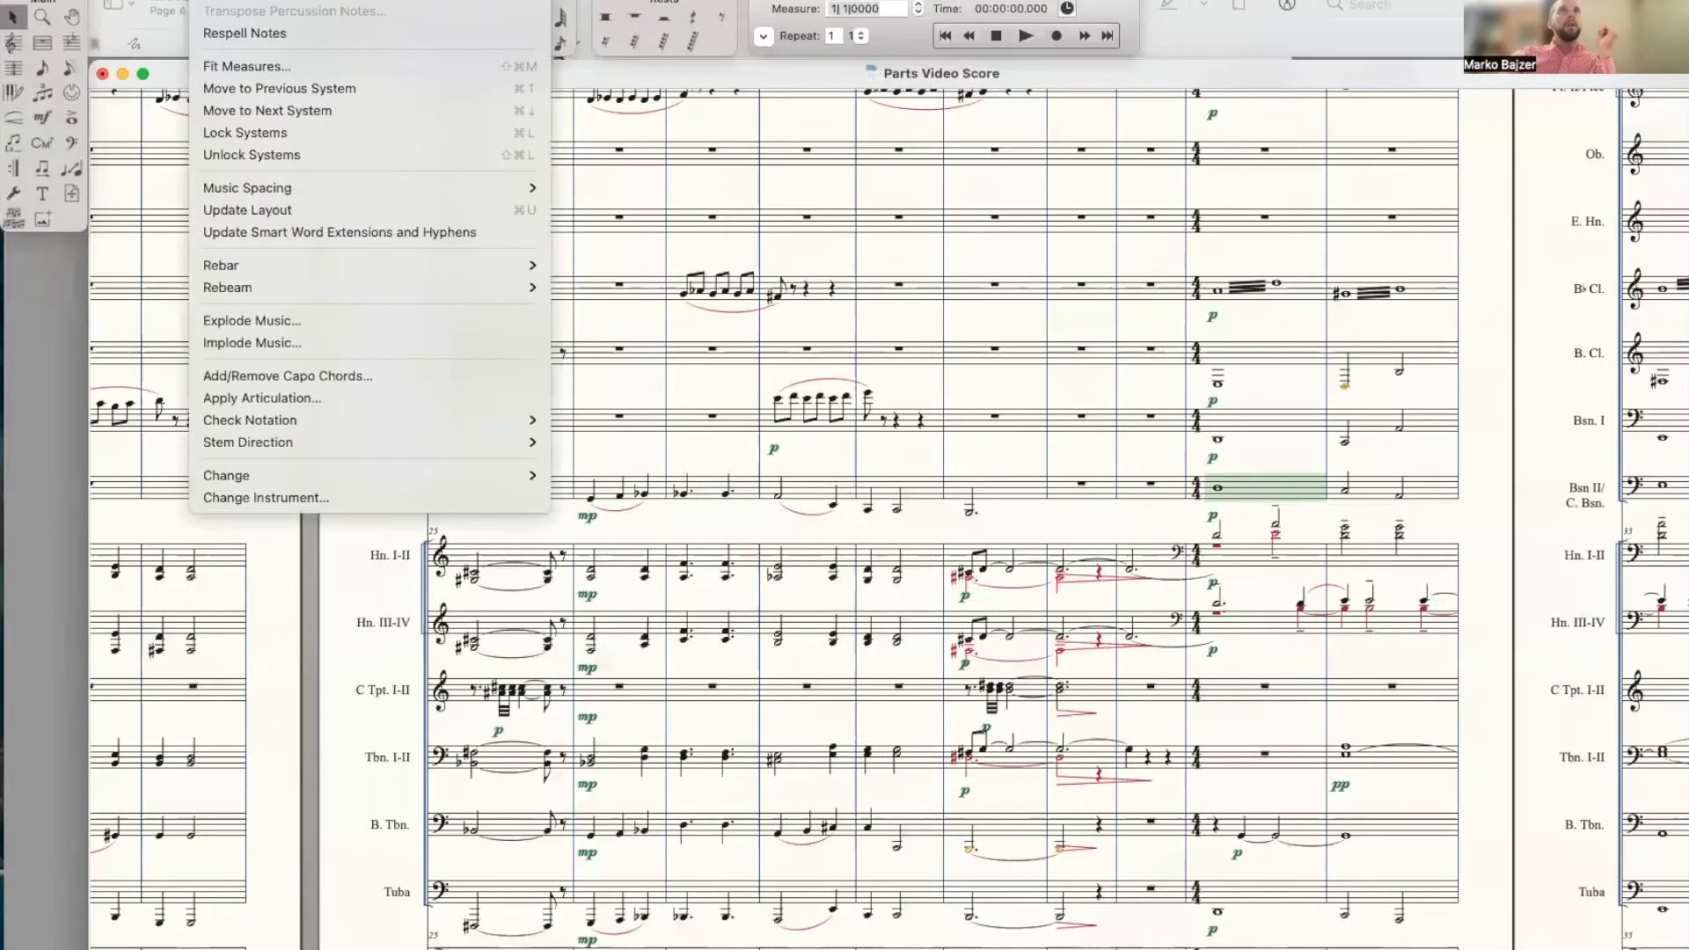
pyautogui.click(278, 498)
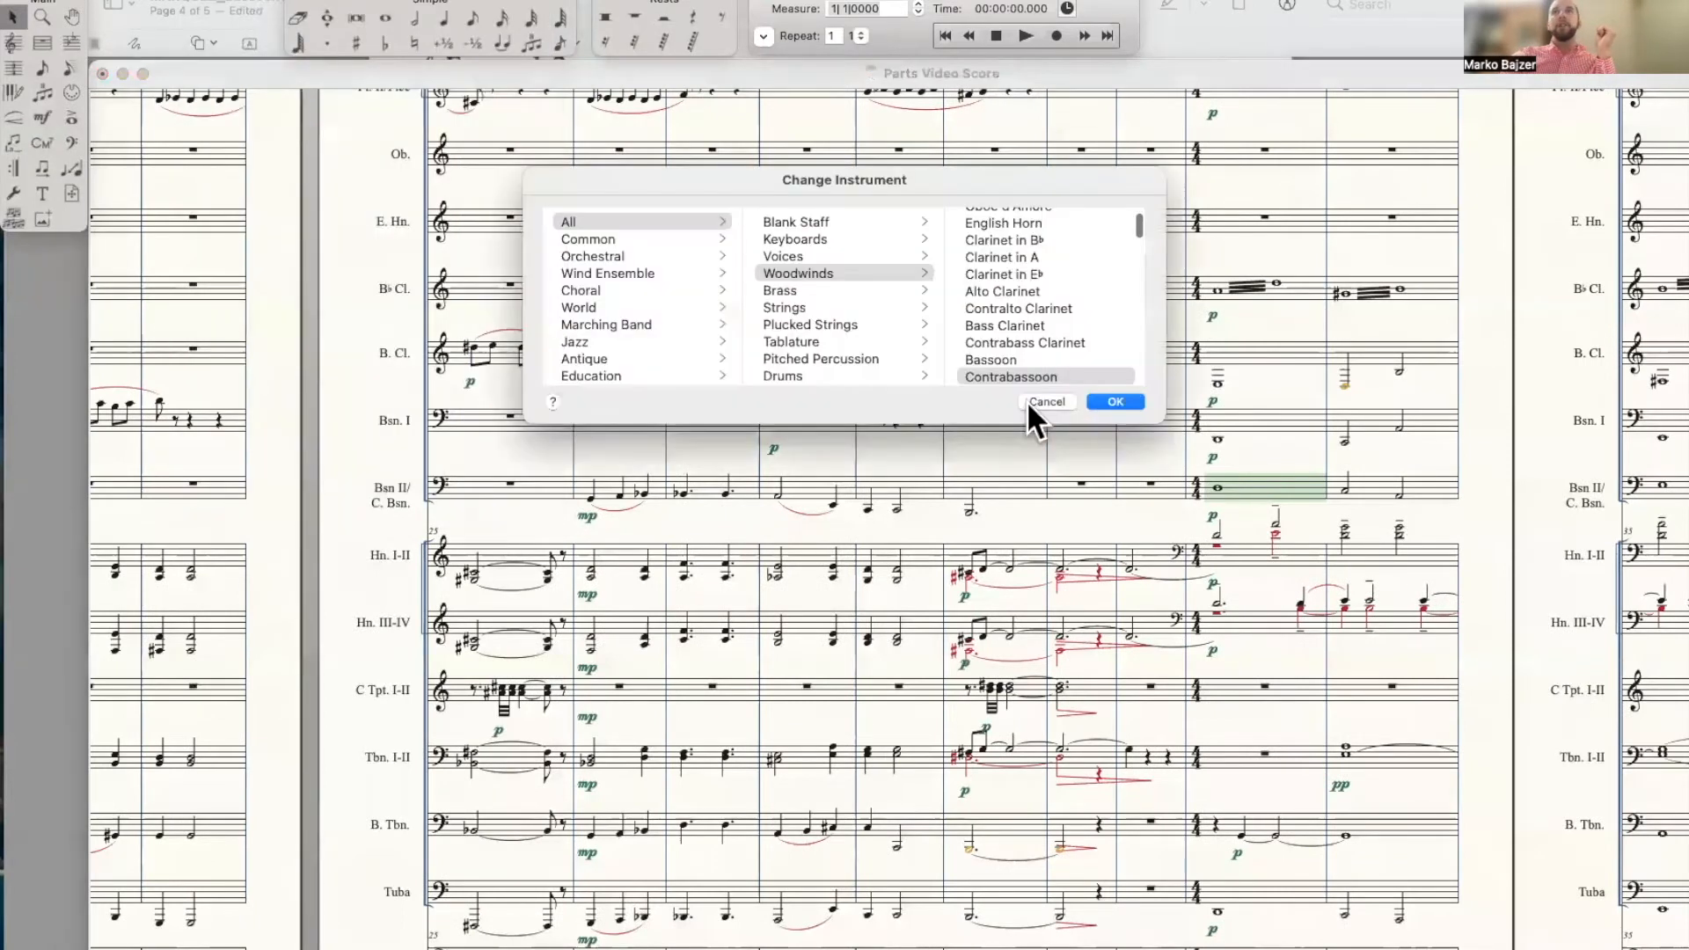
pyautogui.click(1033, 358)
pyautogui.click(1031, 398)
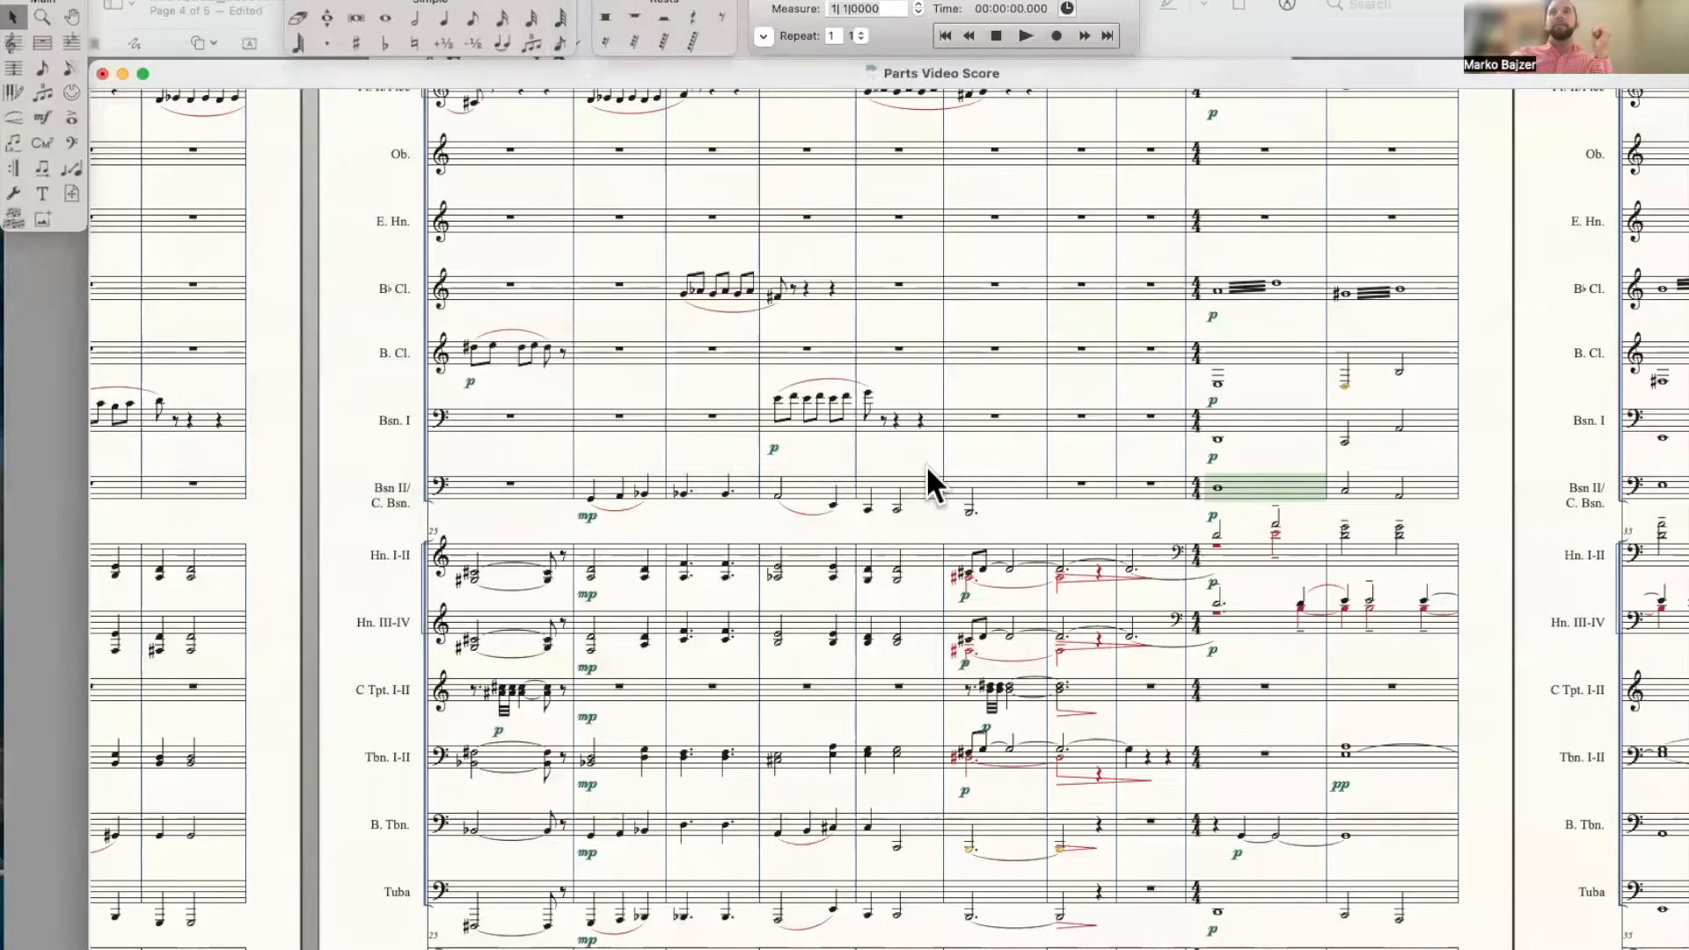
# Create the technique text "to contrabassoon" and place it just above the Bassoon II note in measure 20
pyautogui.hscroll(-12, 769, 495)
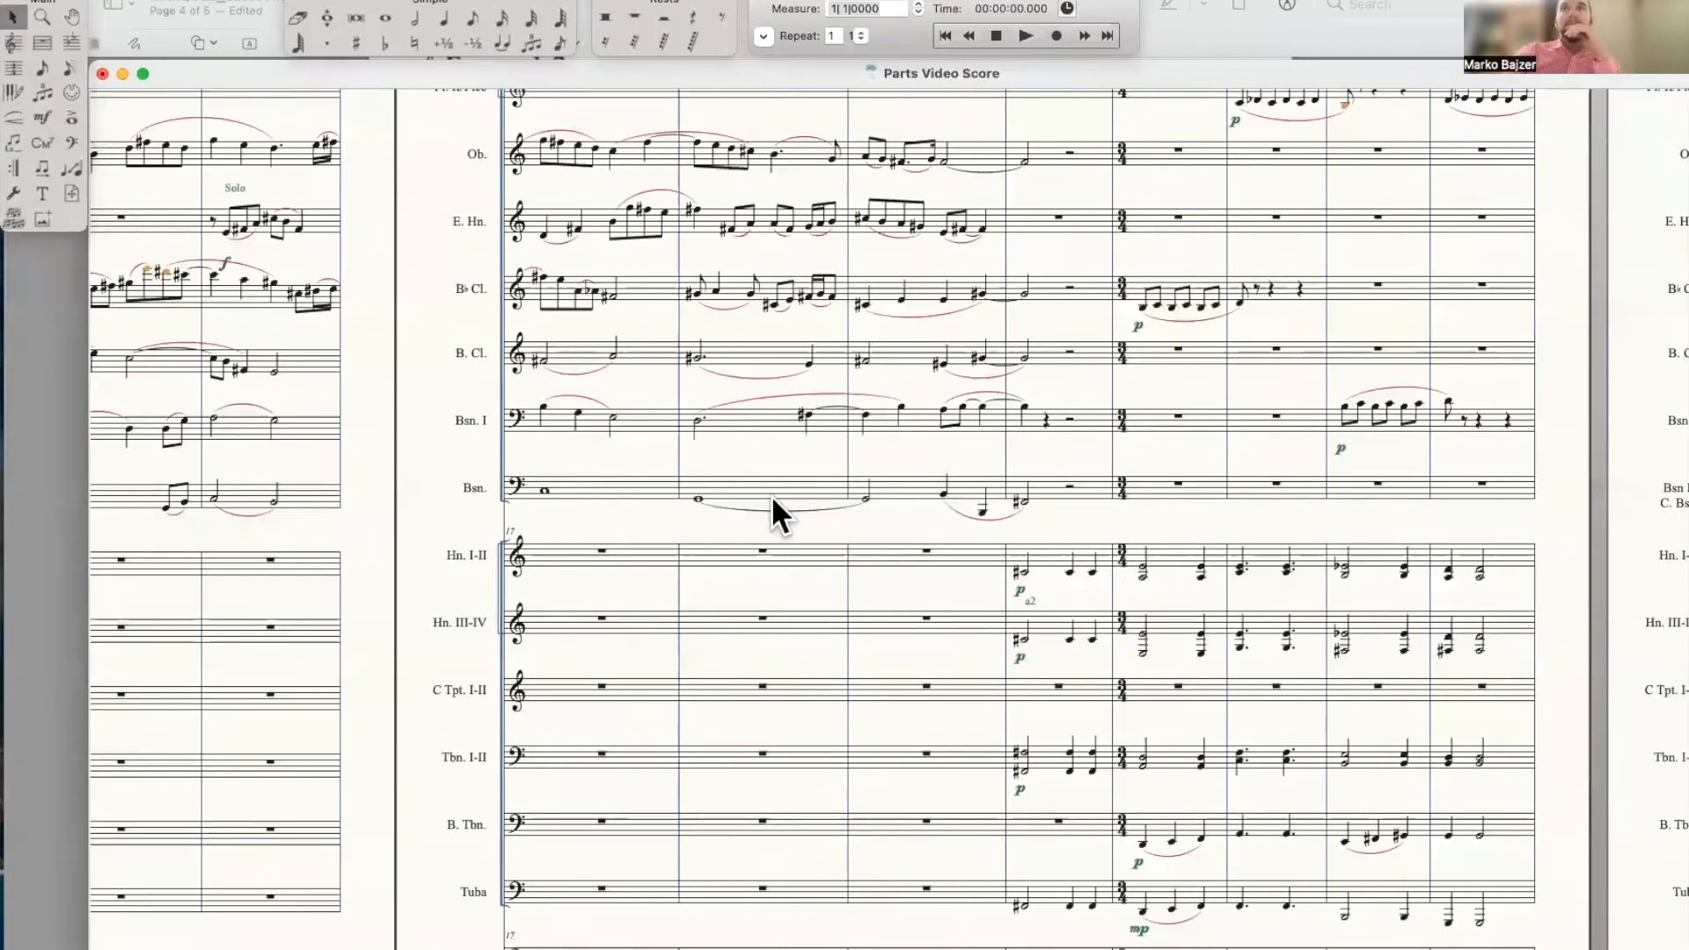
pyautogui.hscroll(2, 771, 495)
pyautogui.hscroll(2, 771, 494)
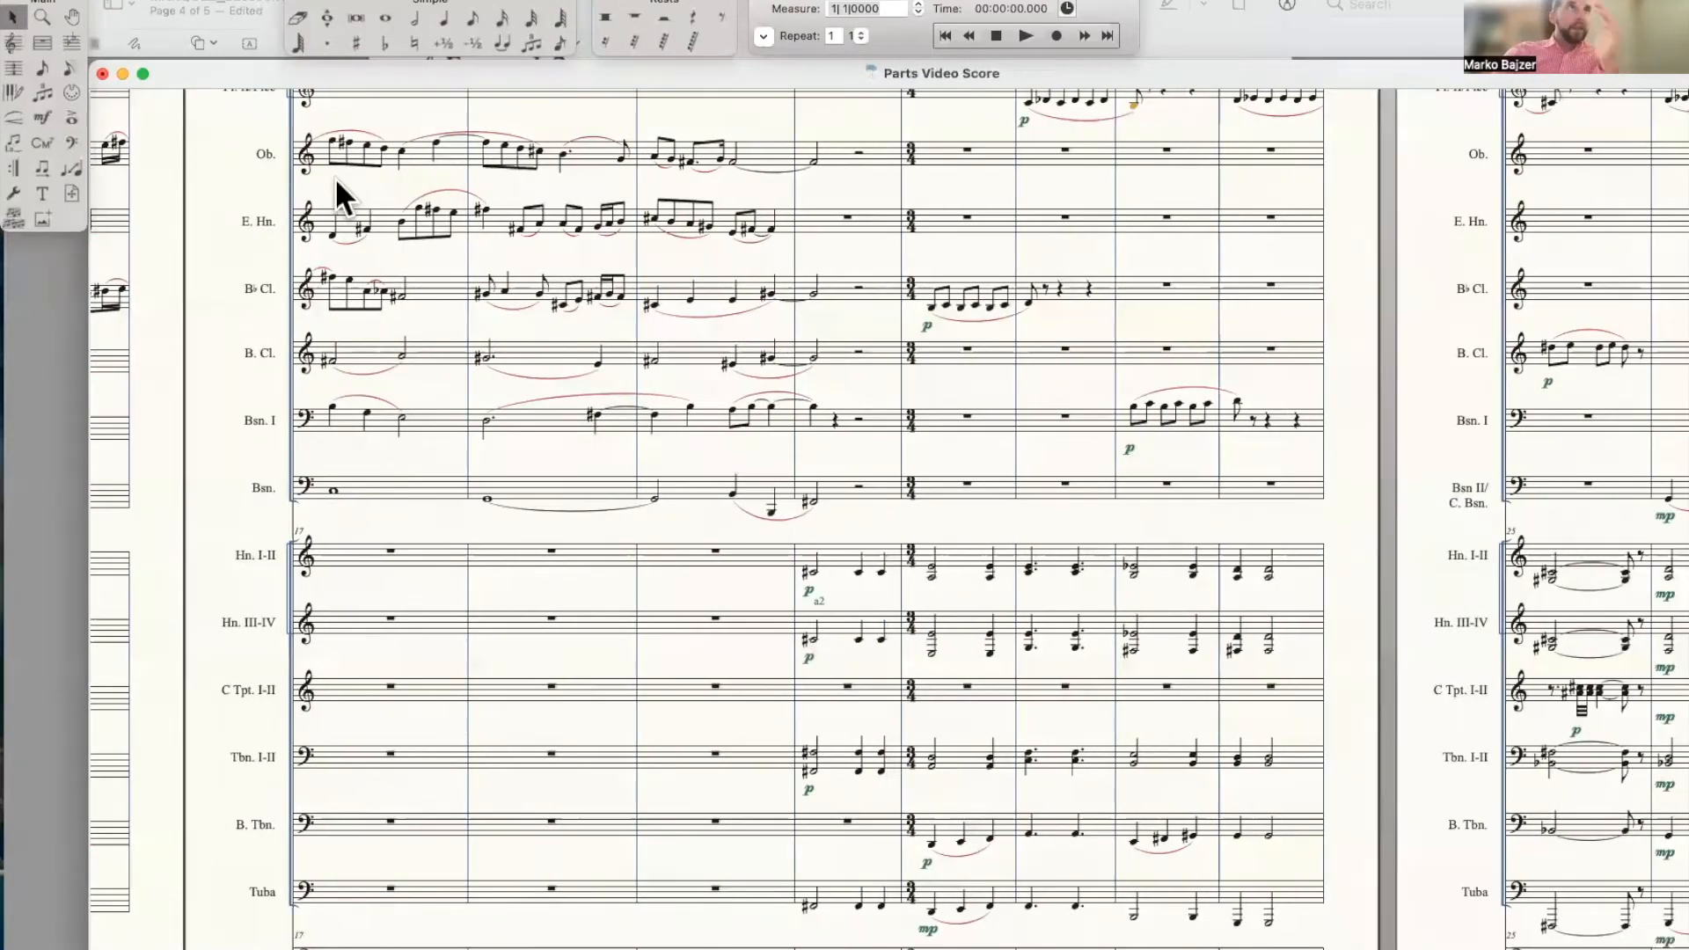
pyautogui.click(49, 118)
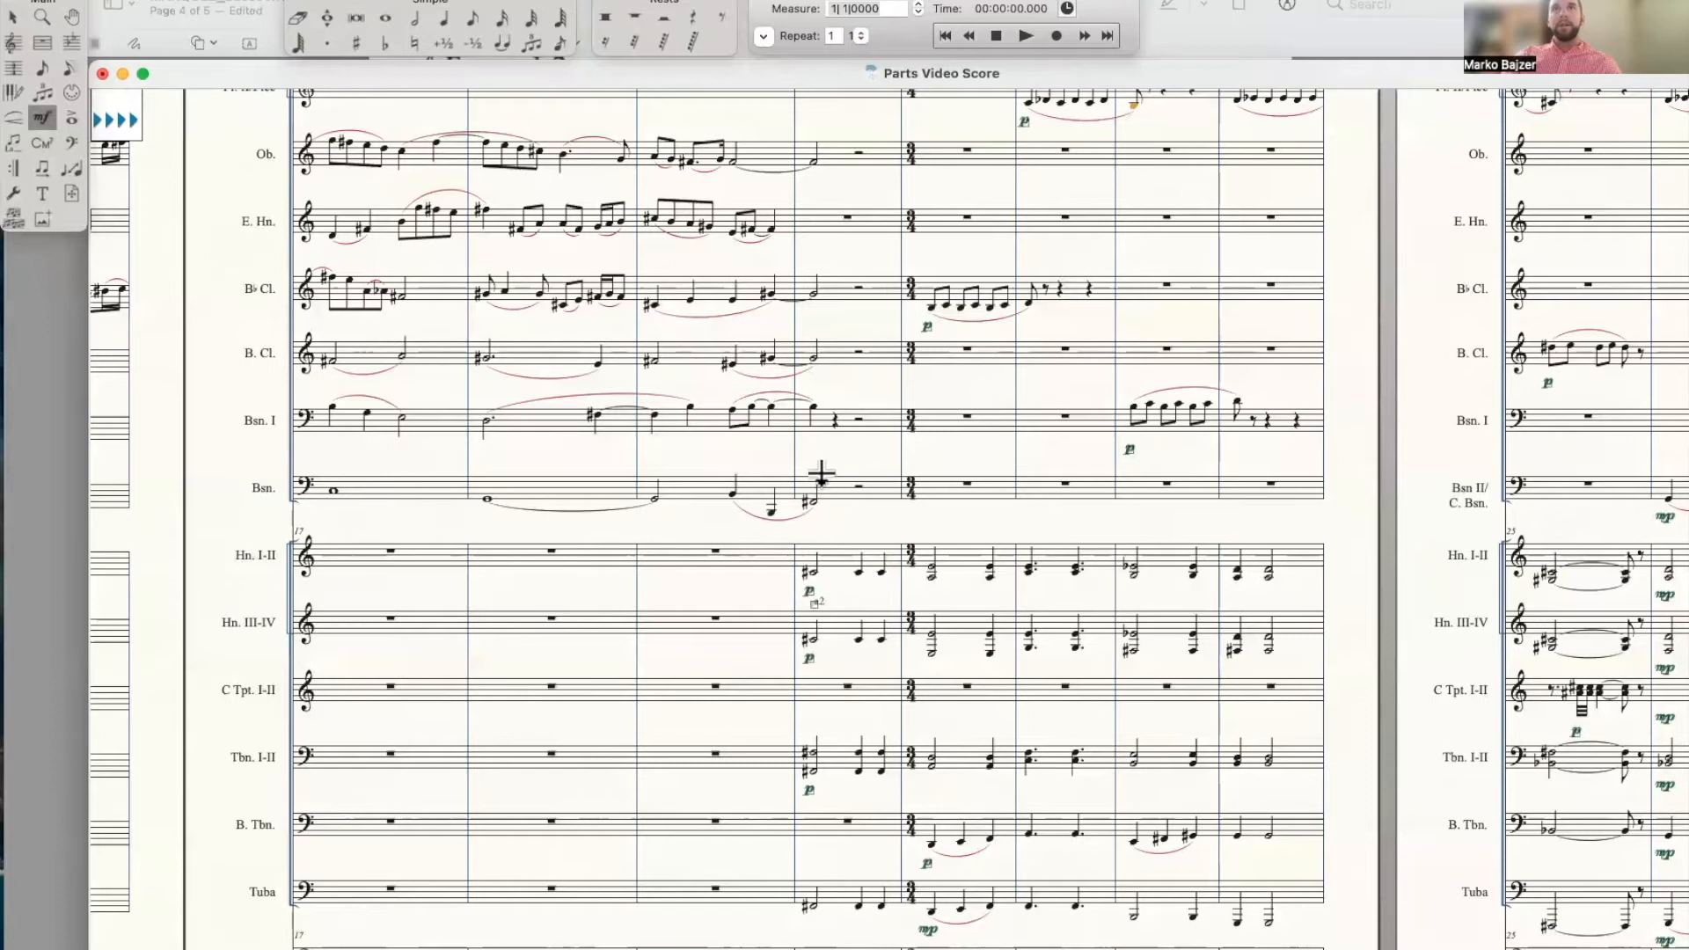
pyautogui.click(821, 475)
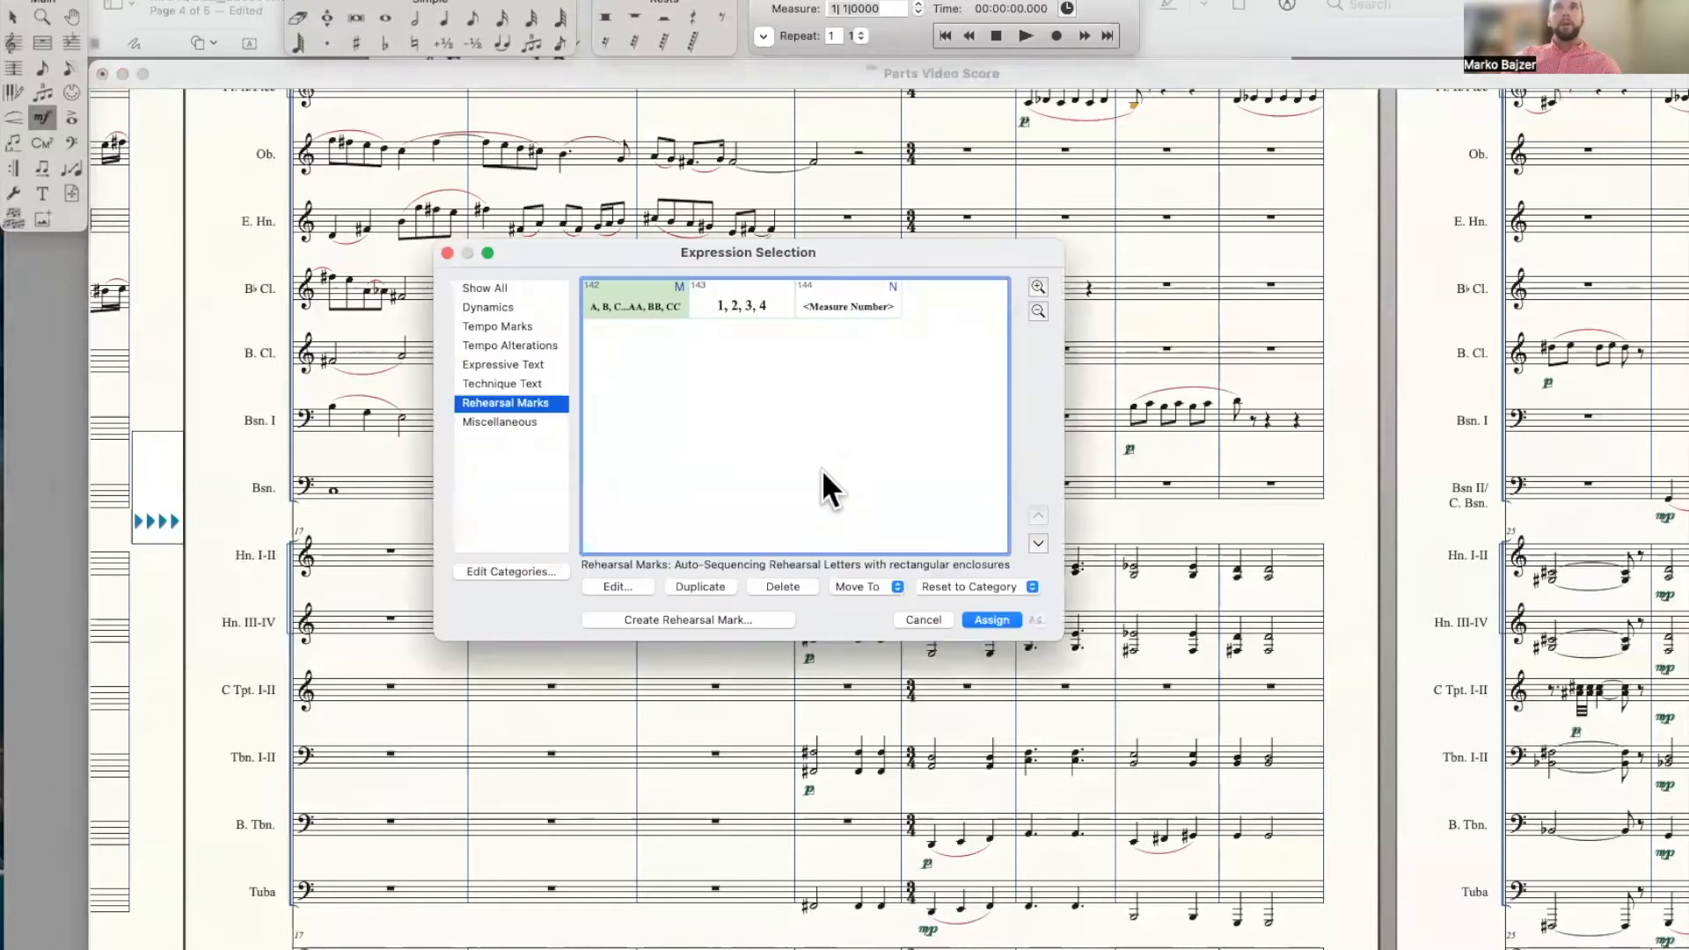
pyautogui.click(512, 382)
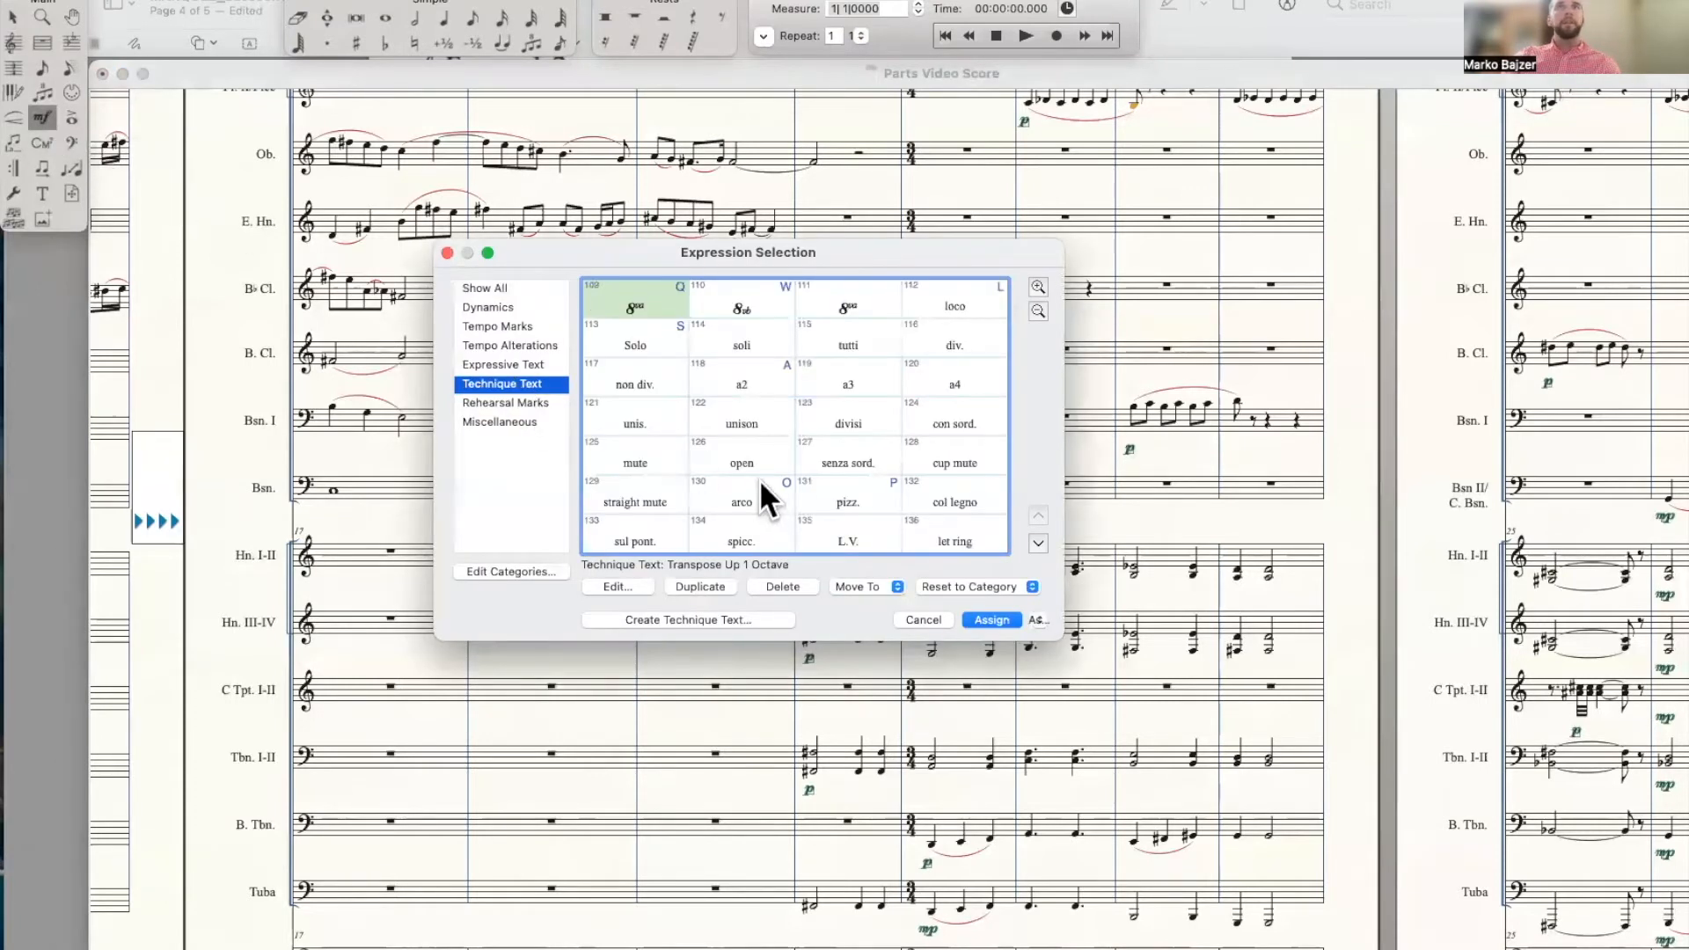
pyautogui.scroll(-4, 759, 479)
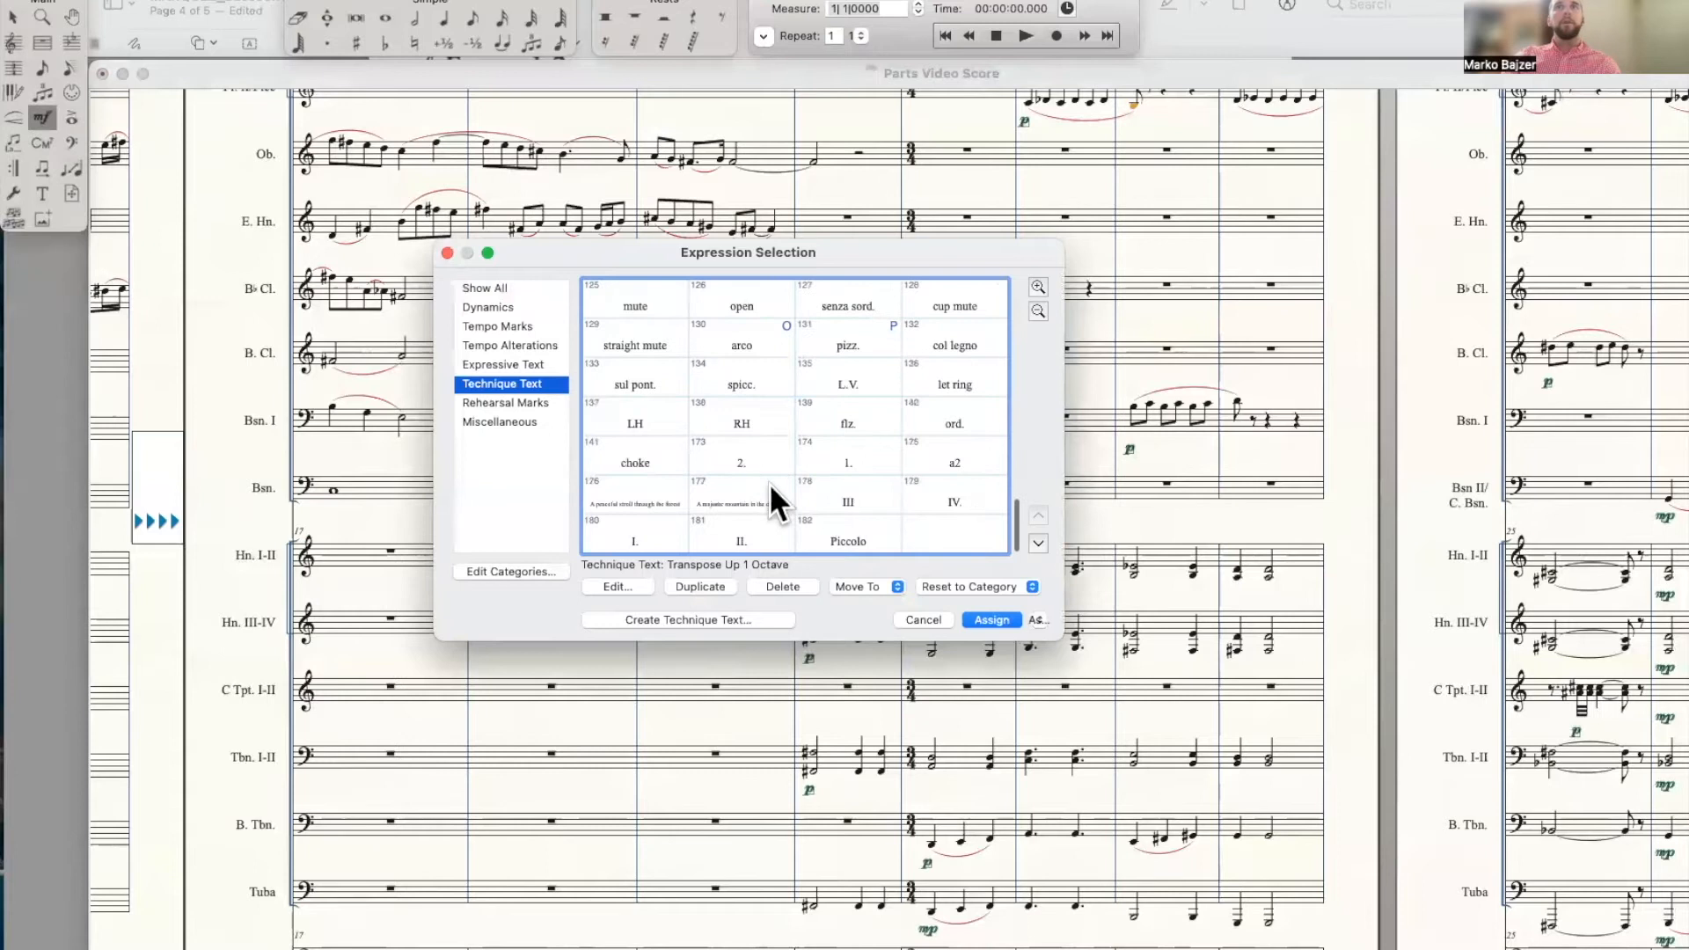
pyautogui.click(739, 615)
pyautogui.write('switch ')
pyautogui.write('to Con')
pyautogui.press('super+a')
pyautogui.write('to Co')
pyautogui.press('BackSpace')
pyautogui.press('BackSpace')
pyautogui.press('BackSpace')
pyautogui.write('contrabassoon')
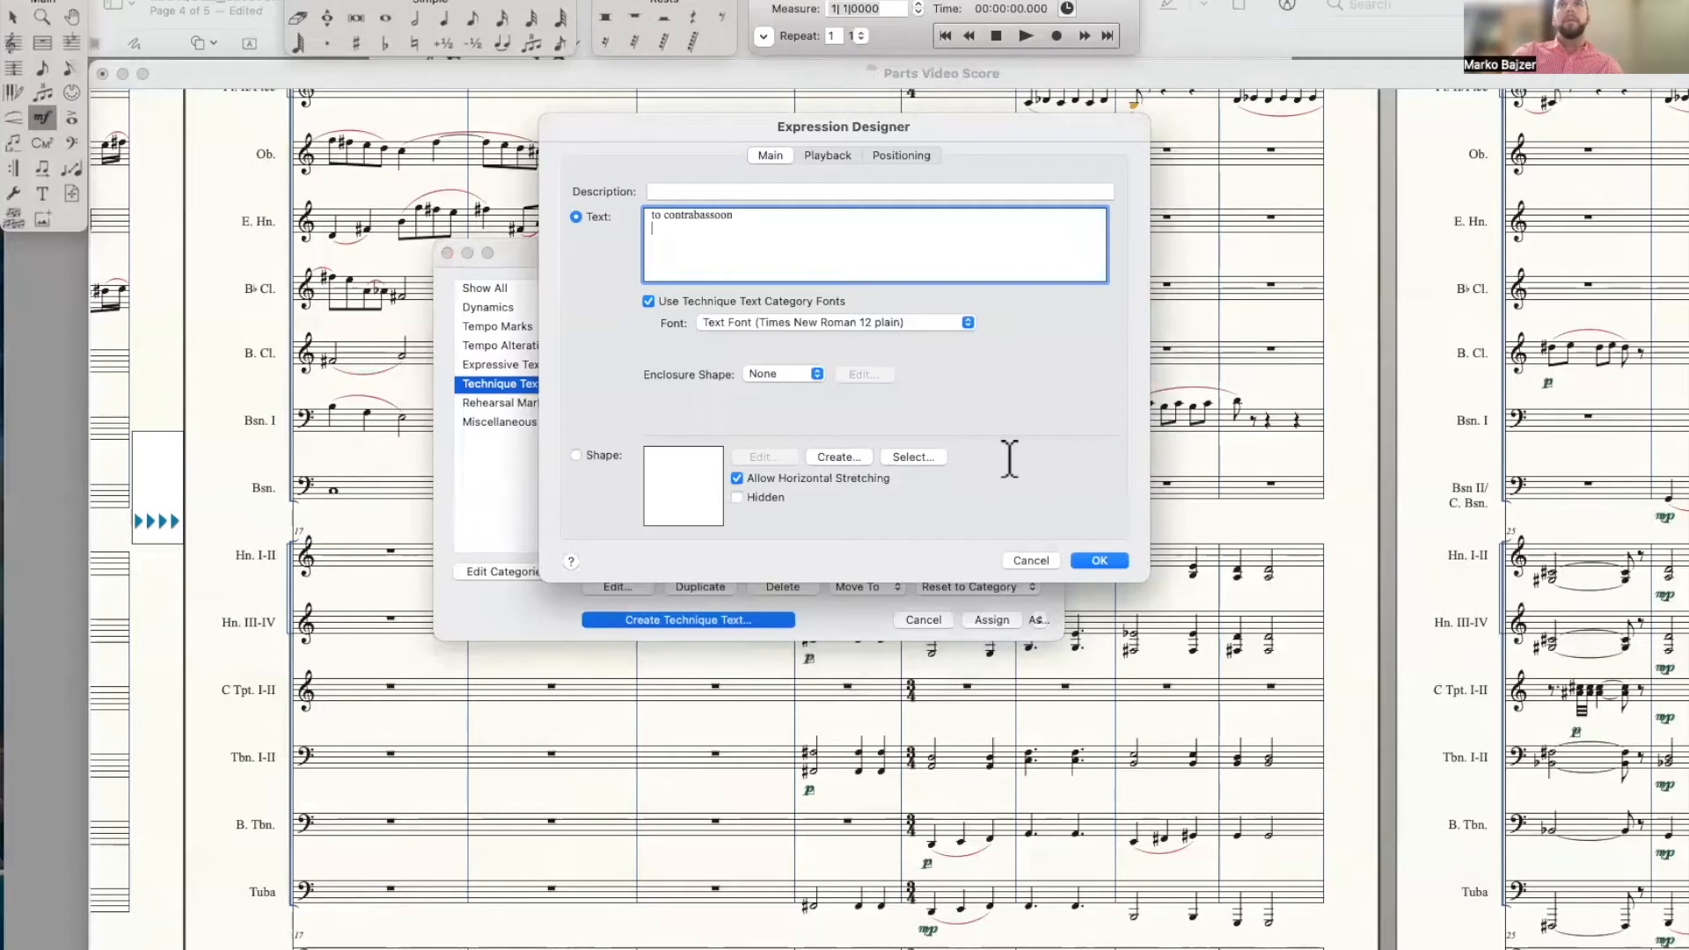
pyautogui.click(1095, 561)
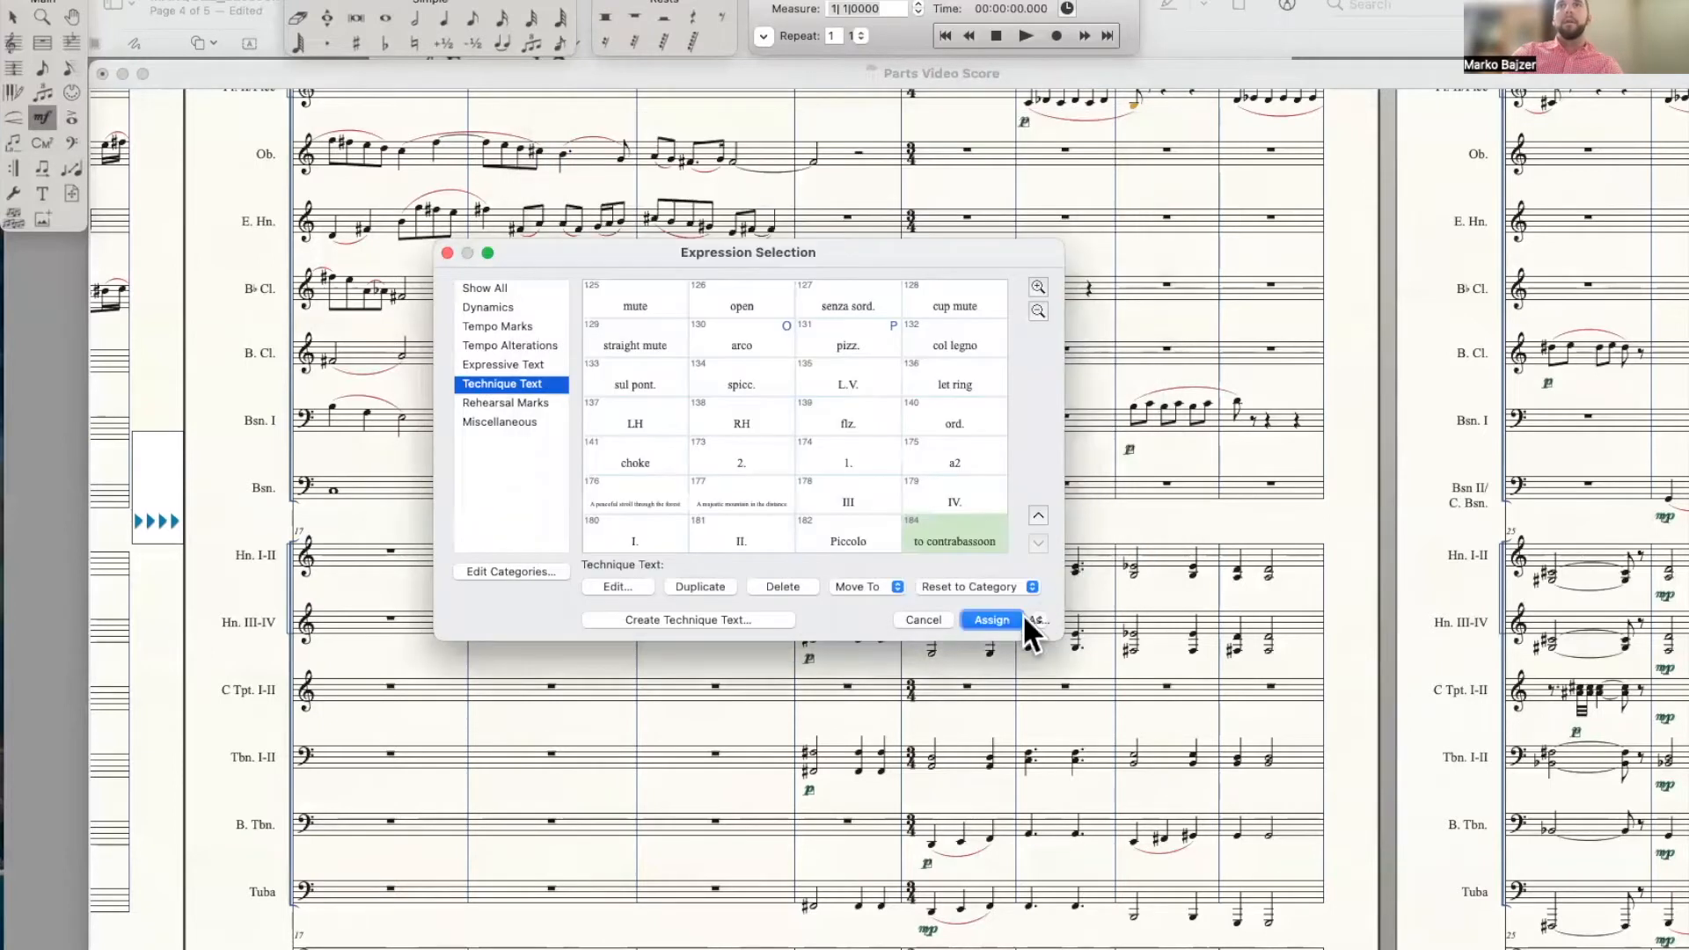
pyautogui.click(1020, 617)
pyautogui.moveTo(819, 456); pyautogui.dragTo(820, 463)
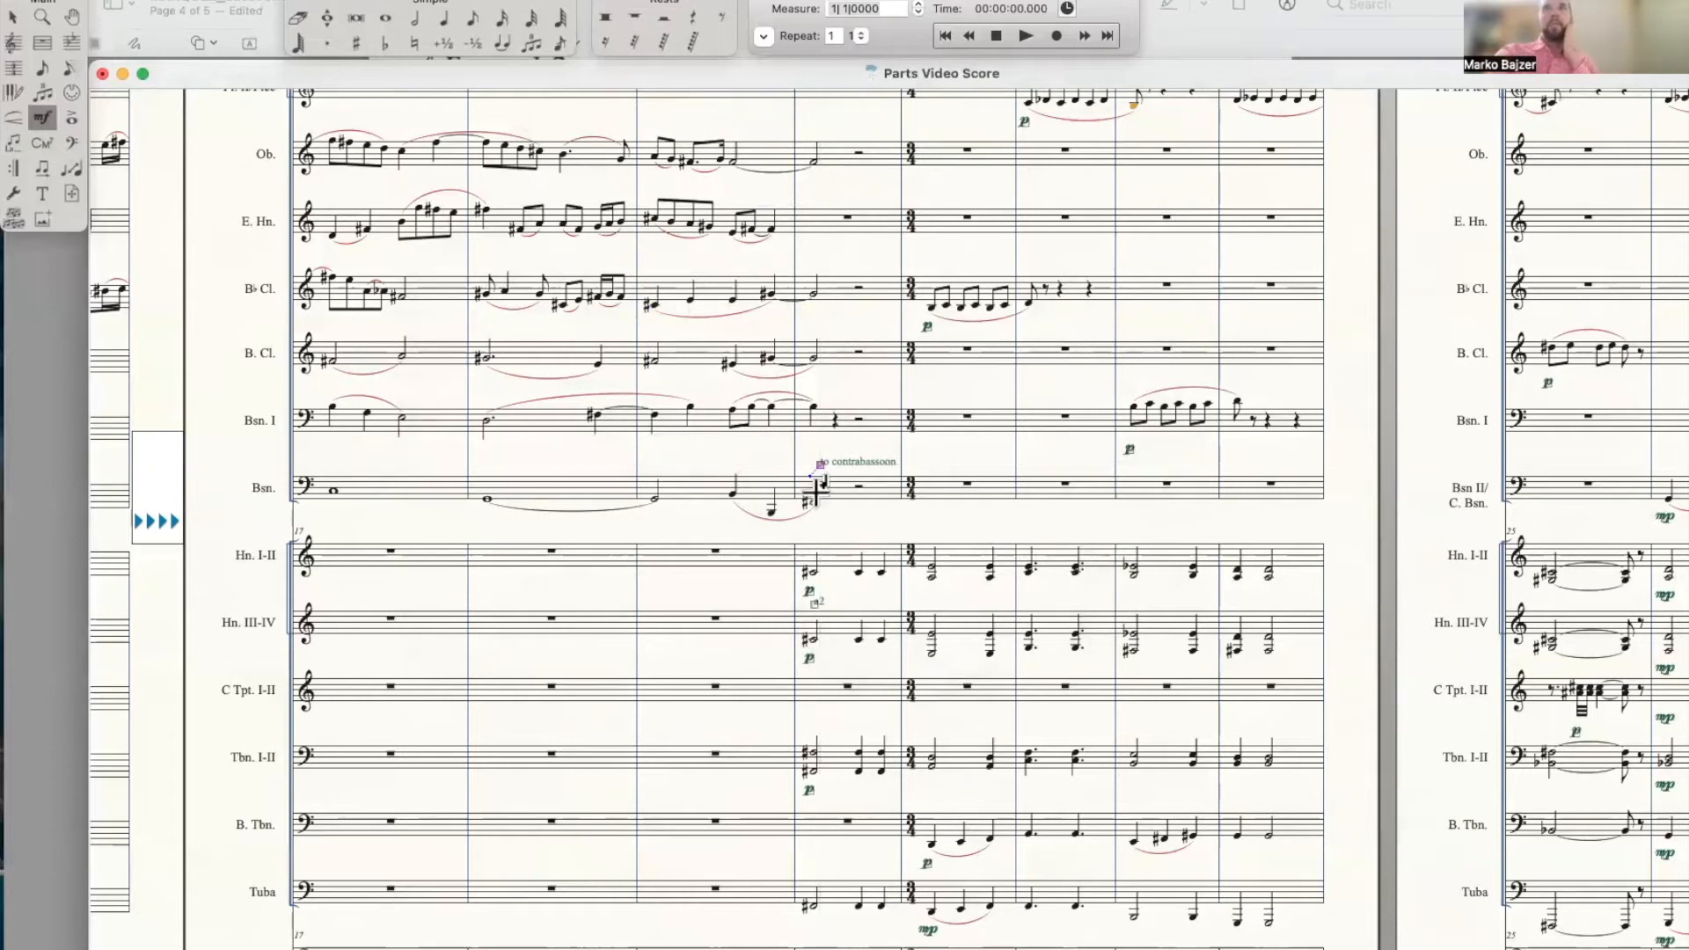
# Create the technique text "Contrabassoon" with a rectangle enclosure and assign it to the Bassoon II/Contrabassoon entry at measure 26
pyautogui.hscroll(5, 819, 509)
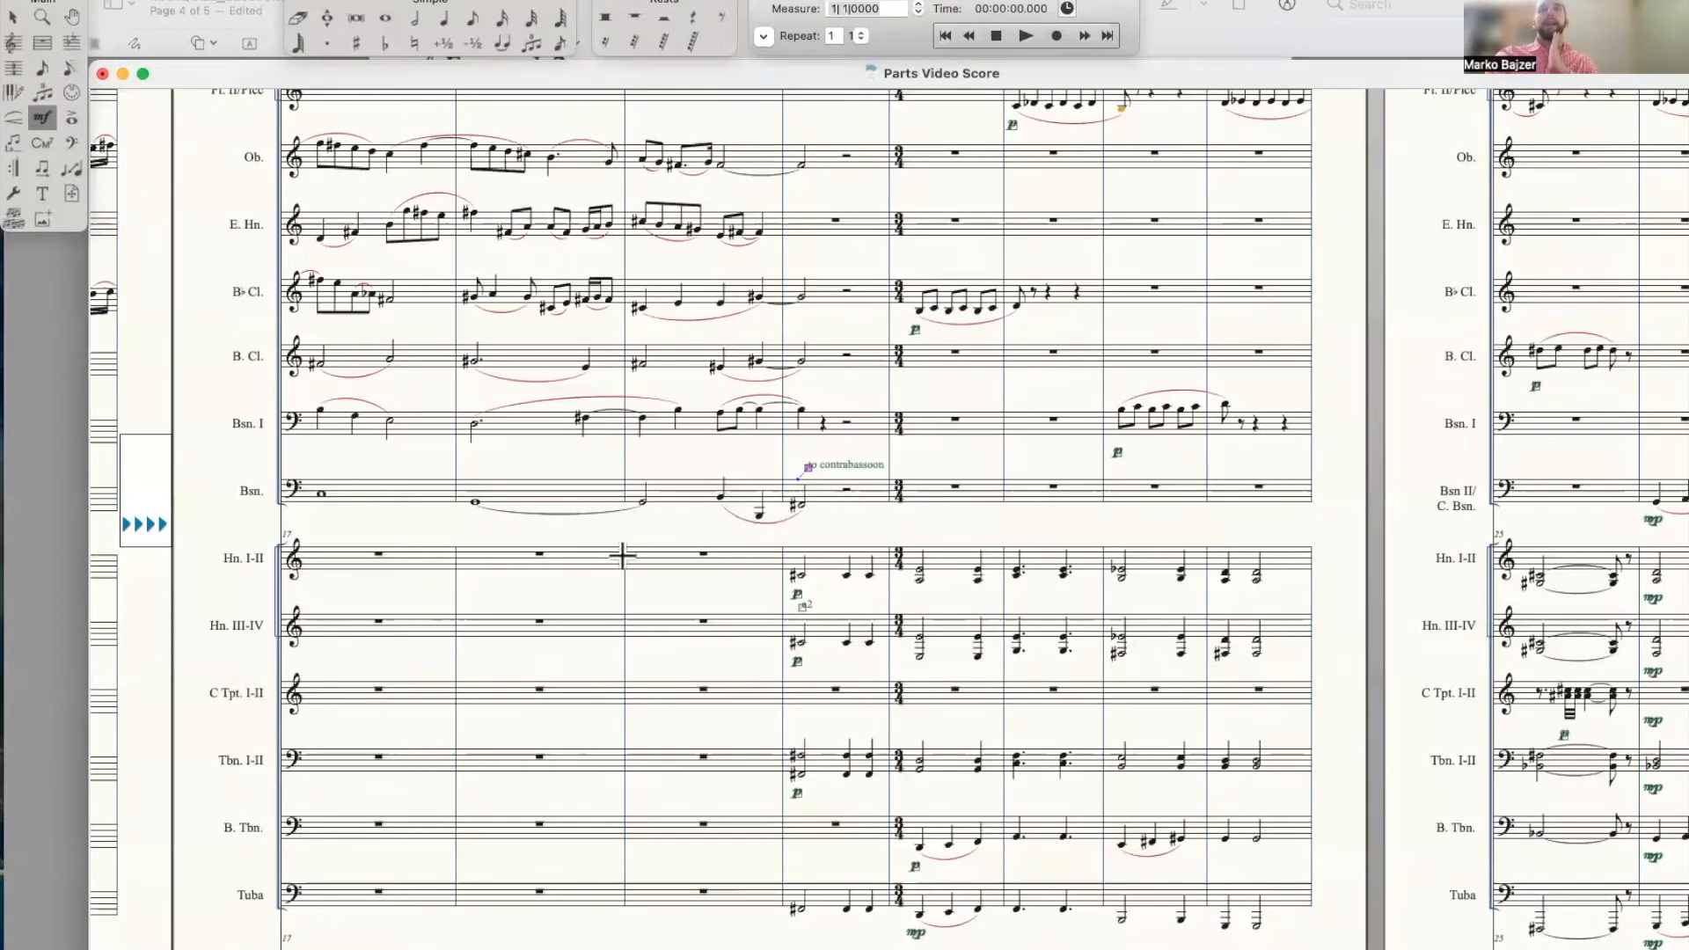
pyautogui.hscroll(6, 777, 501)
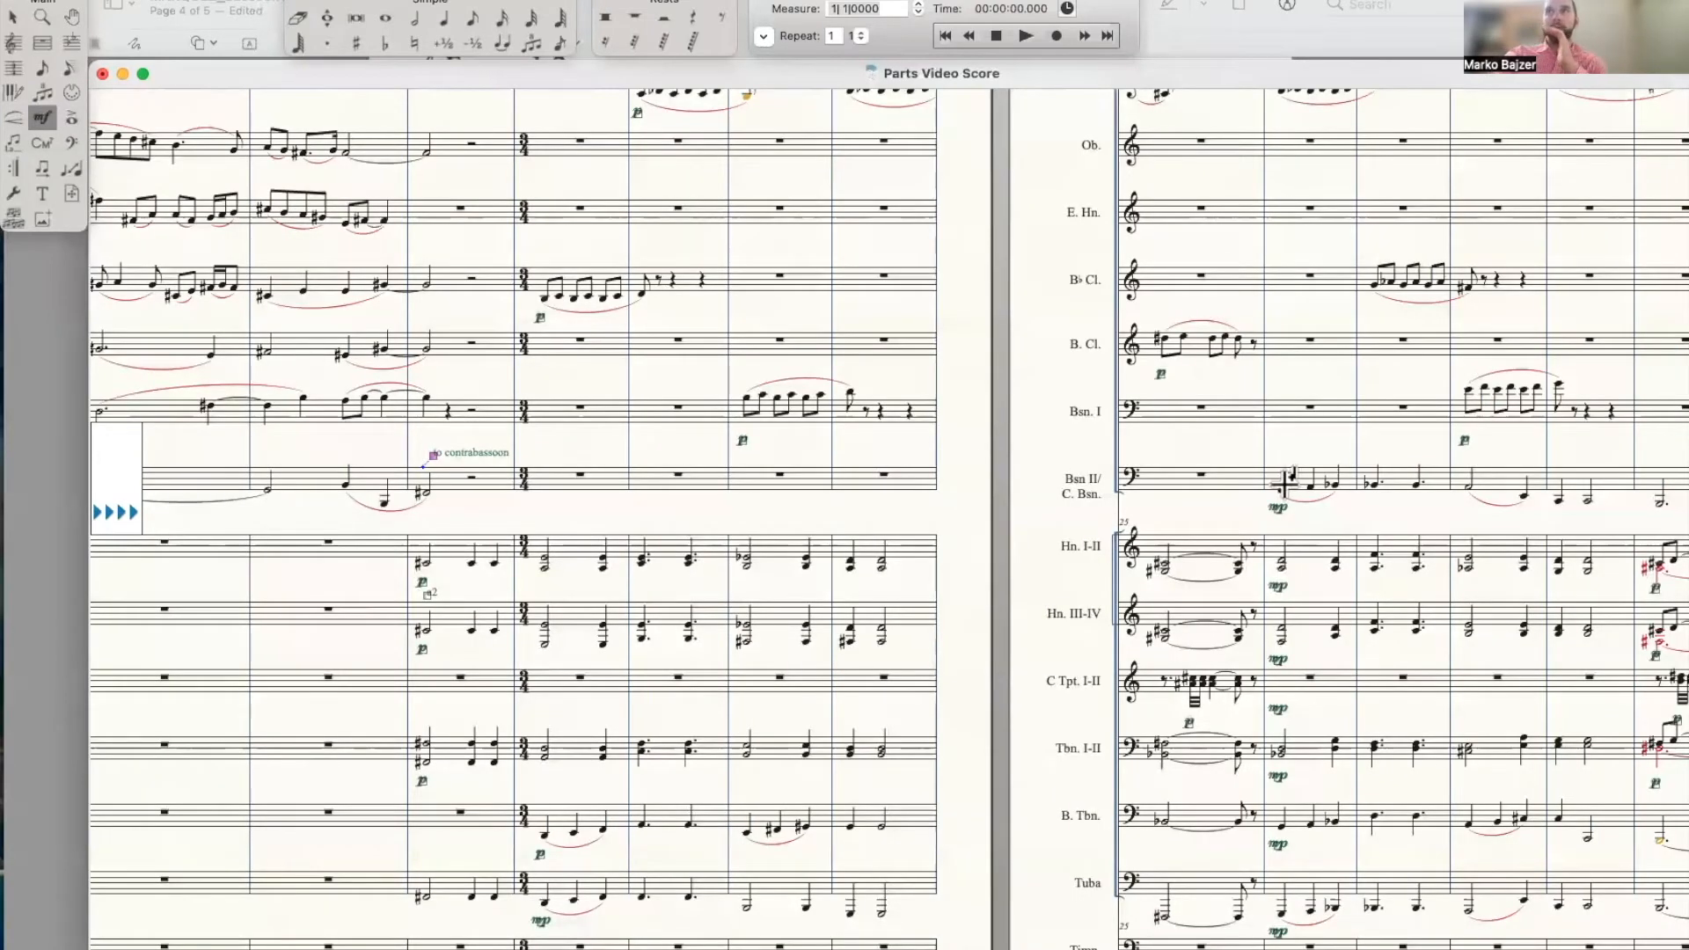
pyautogui.hscroll(1, 1178, 492)
pyautogui.hscroll(8, 977, 519)
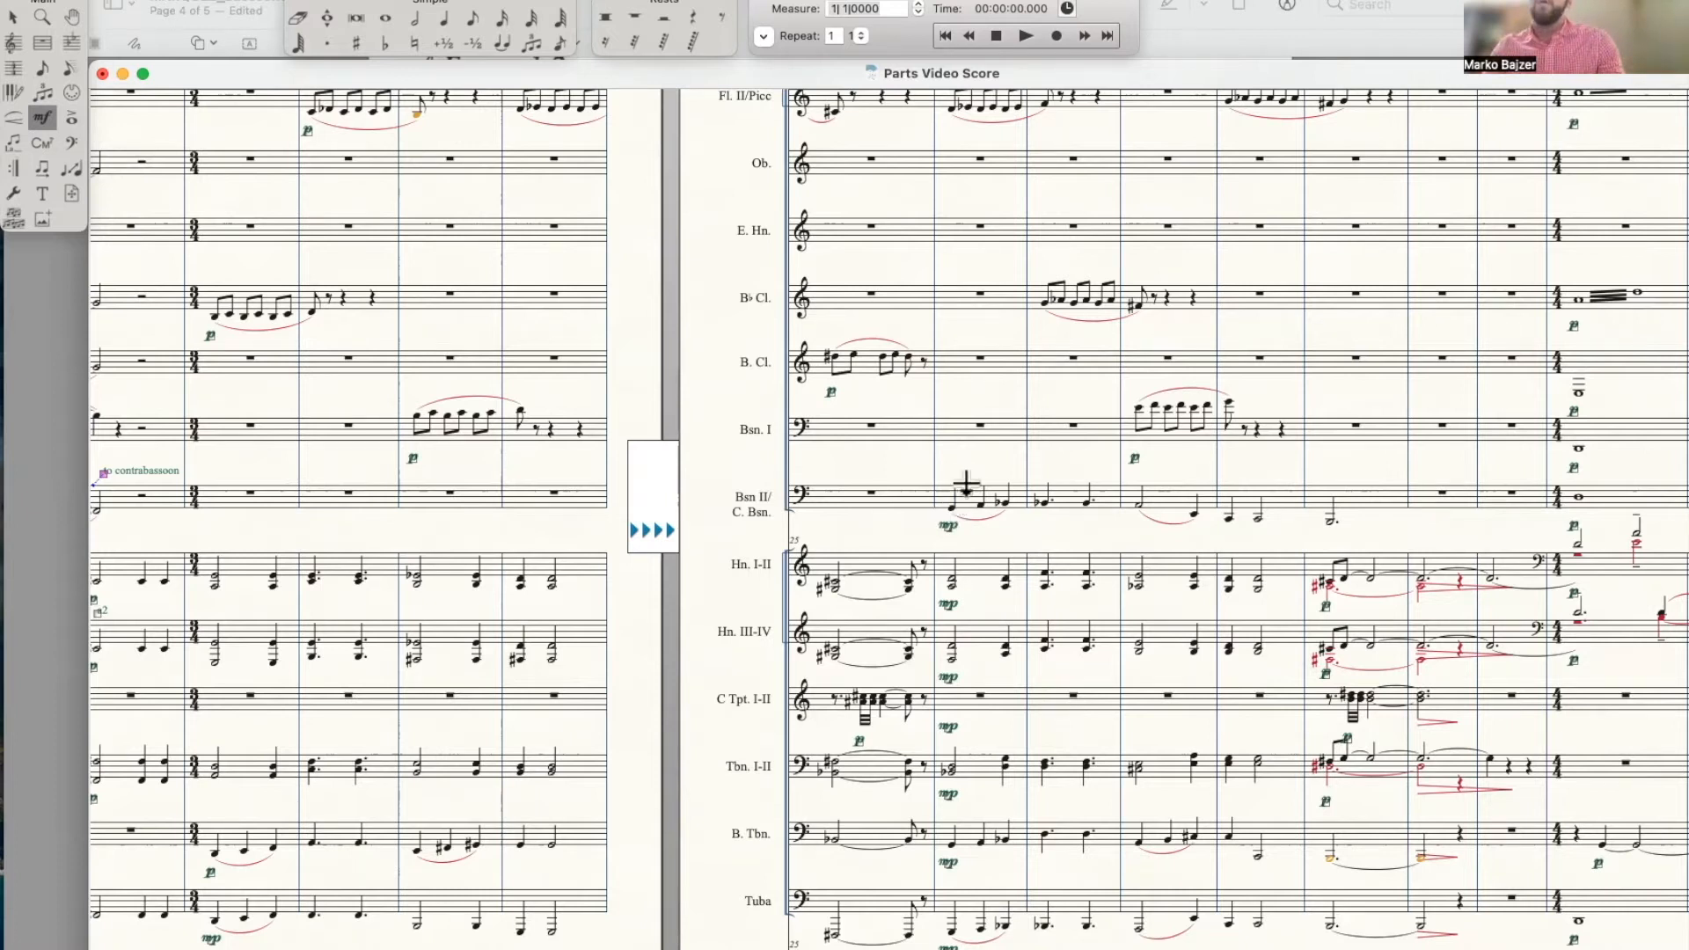
pyautogui.doubleClick(950, 507)
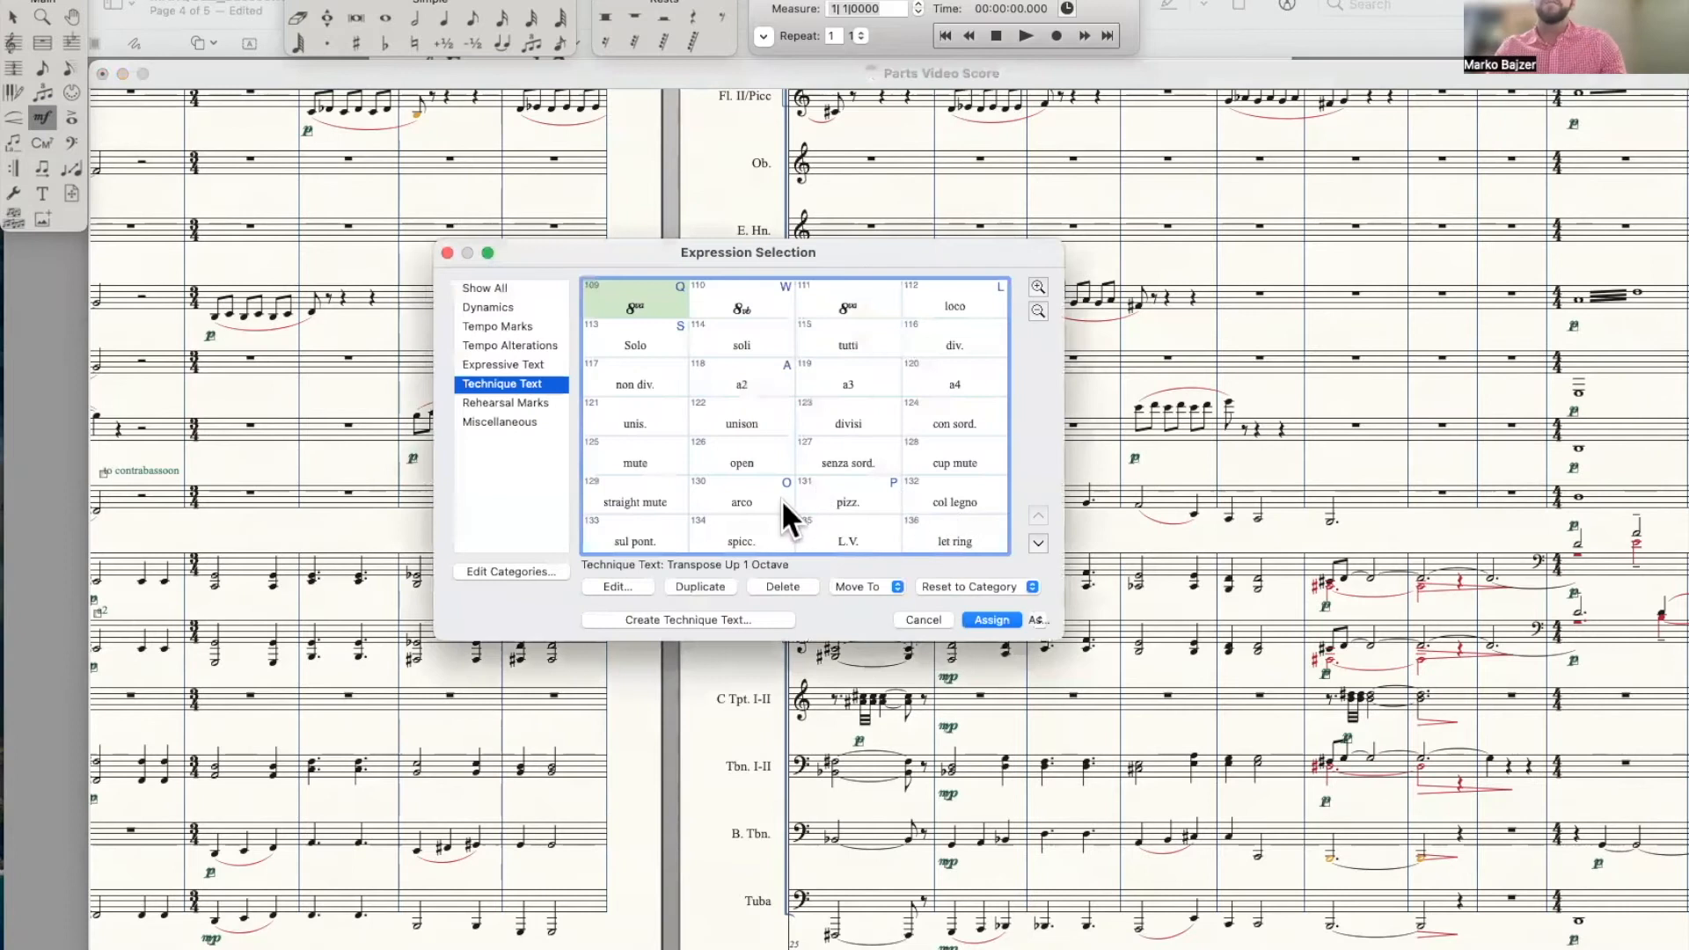
pyautogui.scroll(-5, 781, 499)
pyautogui.click(739, 618)
pyautogui.write('Contrabassoon')
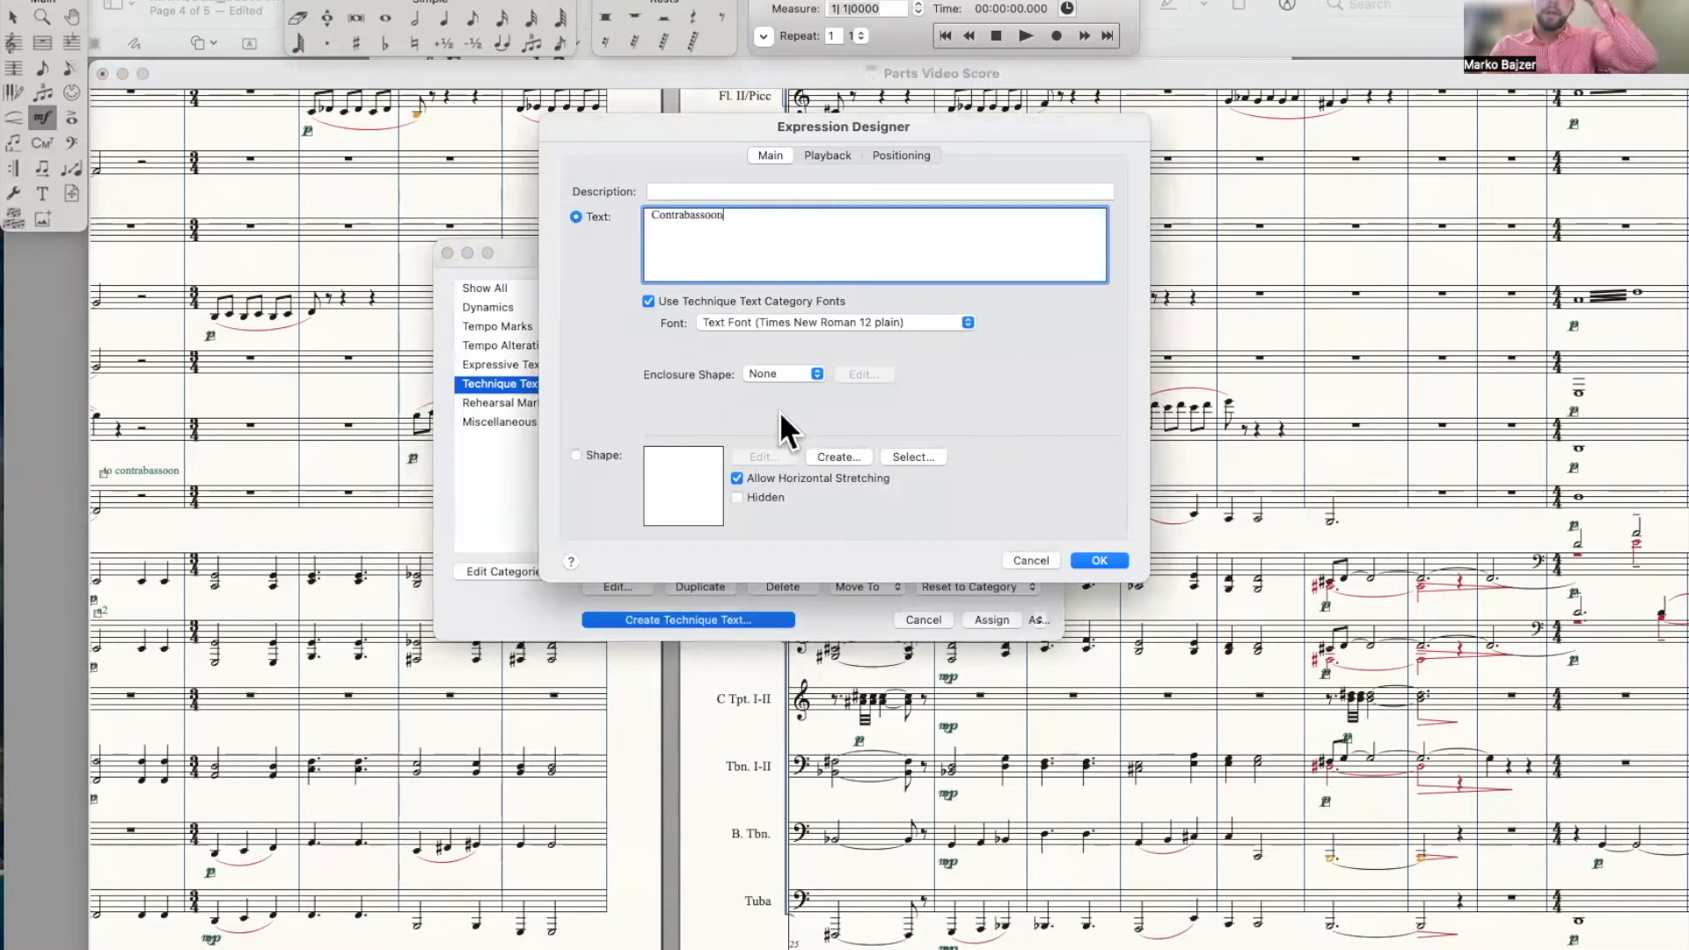
pyautogui.click(790, 372)
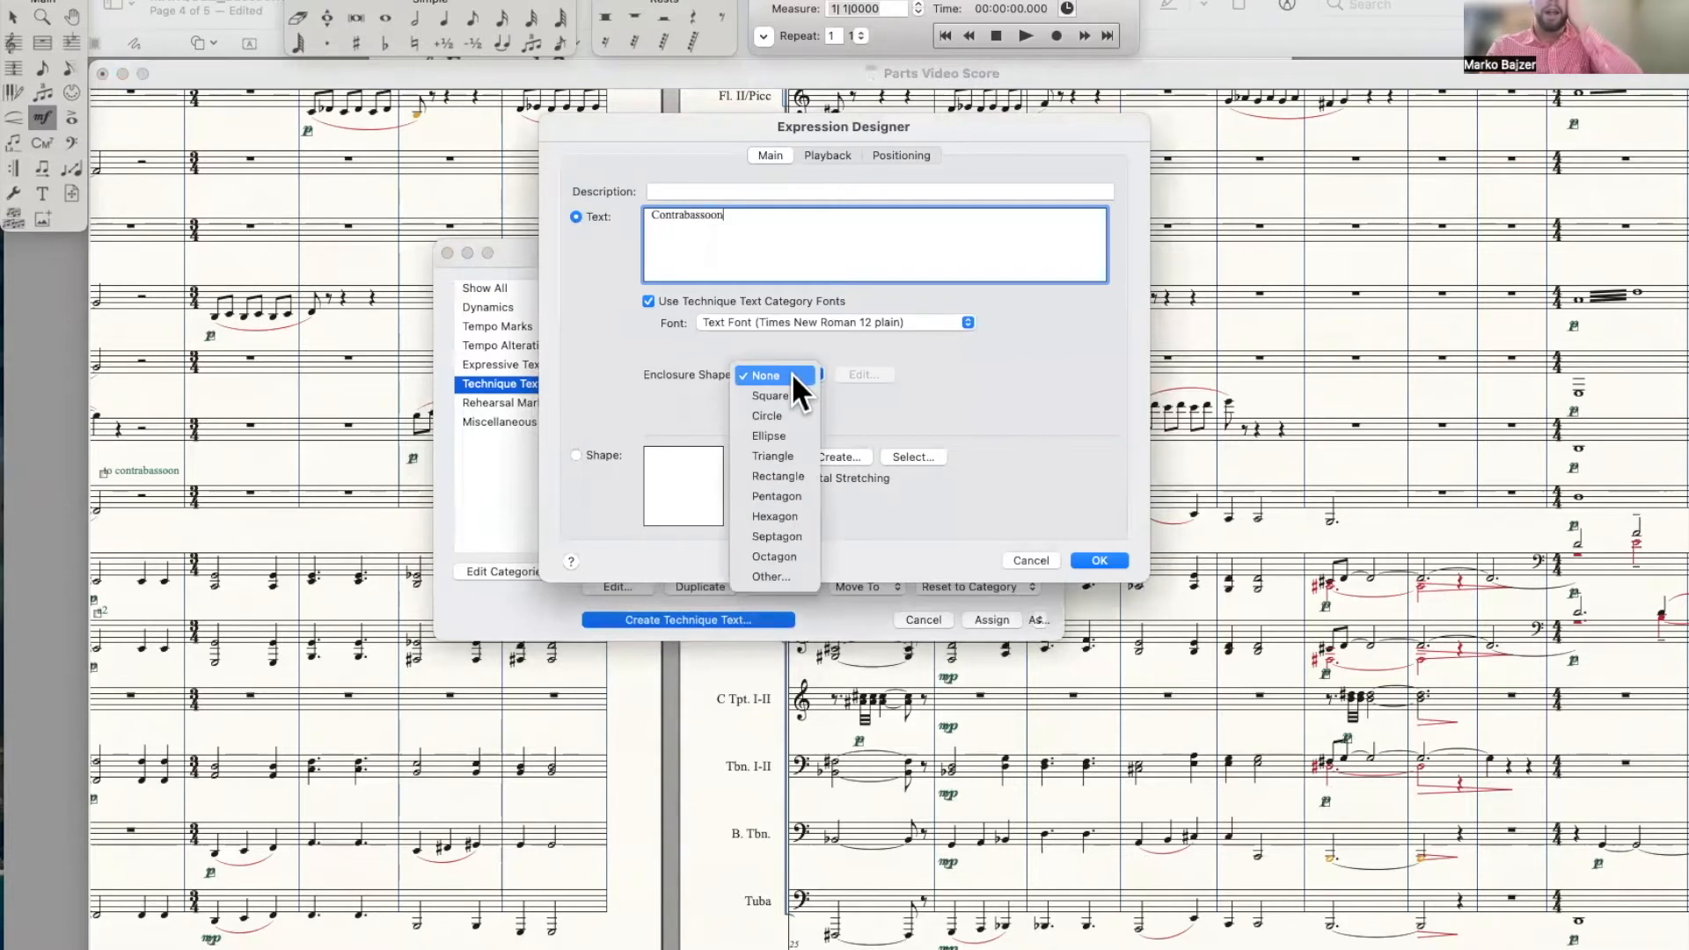
pyautogui.click(795, 475)
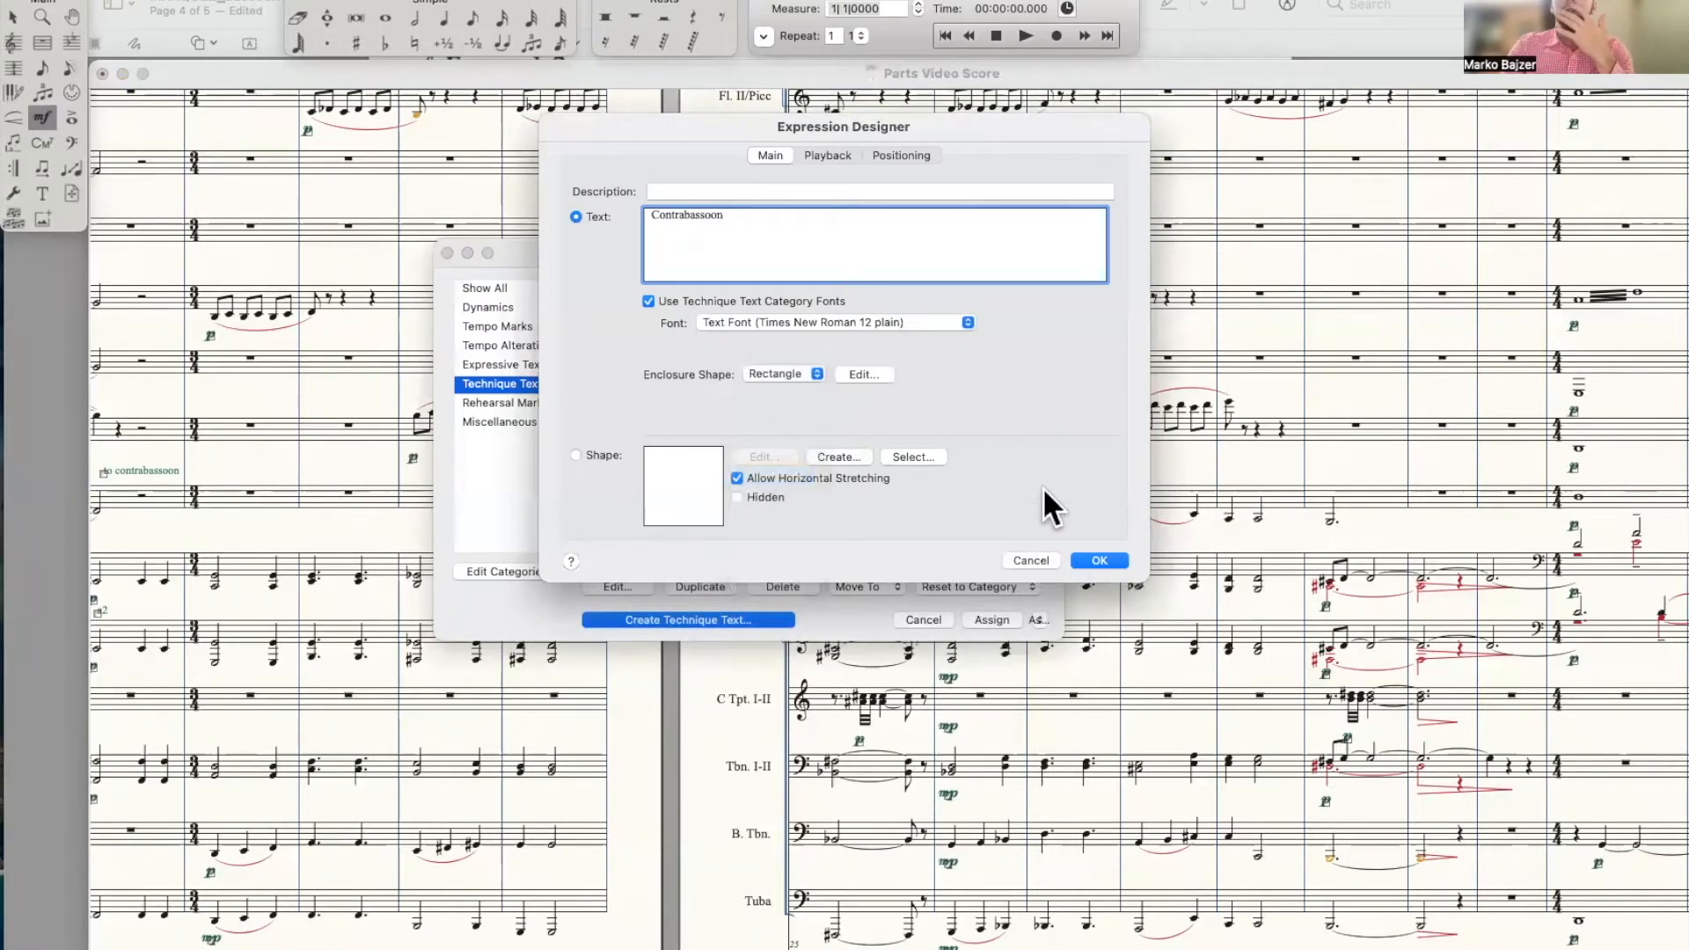
pyautogui.click(1100, 561)
pyautogui.click(1041, 616)
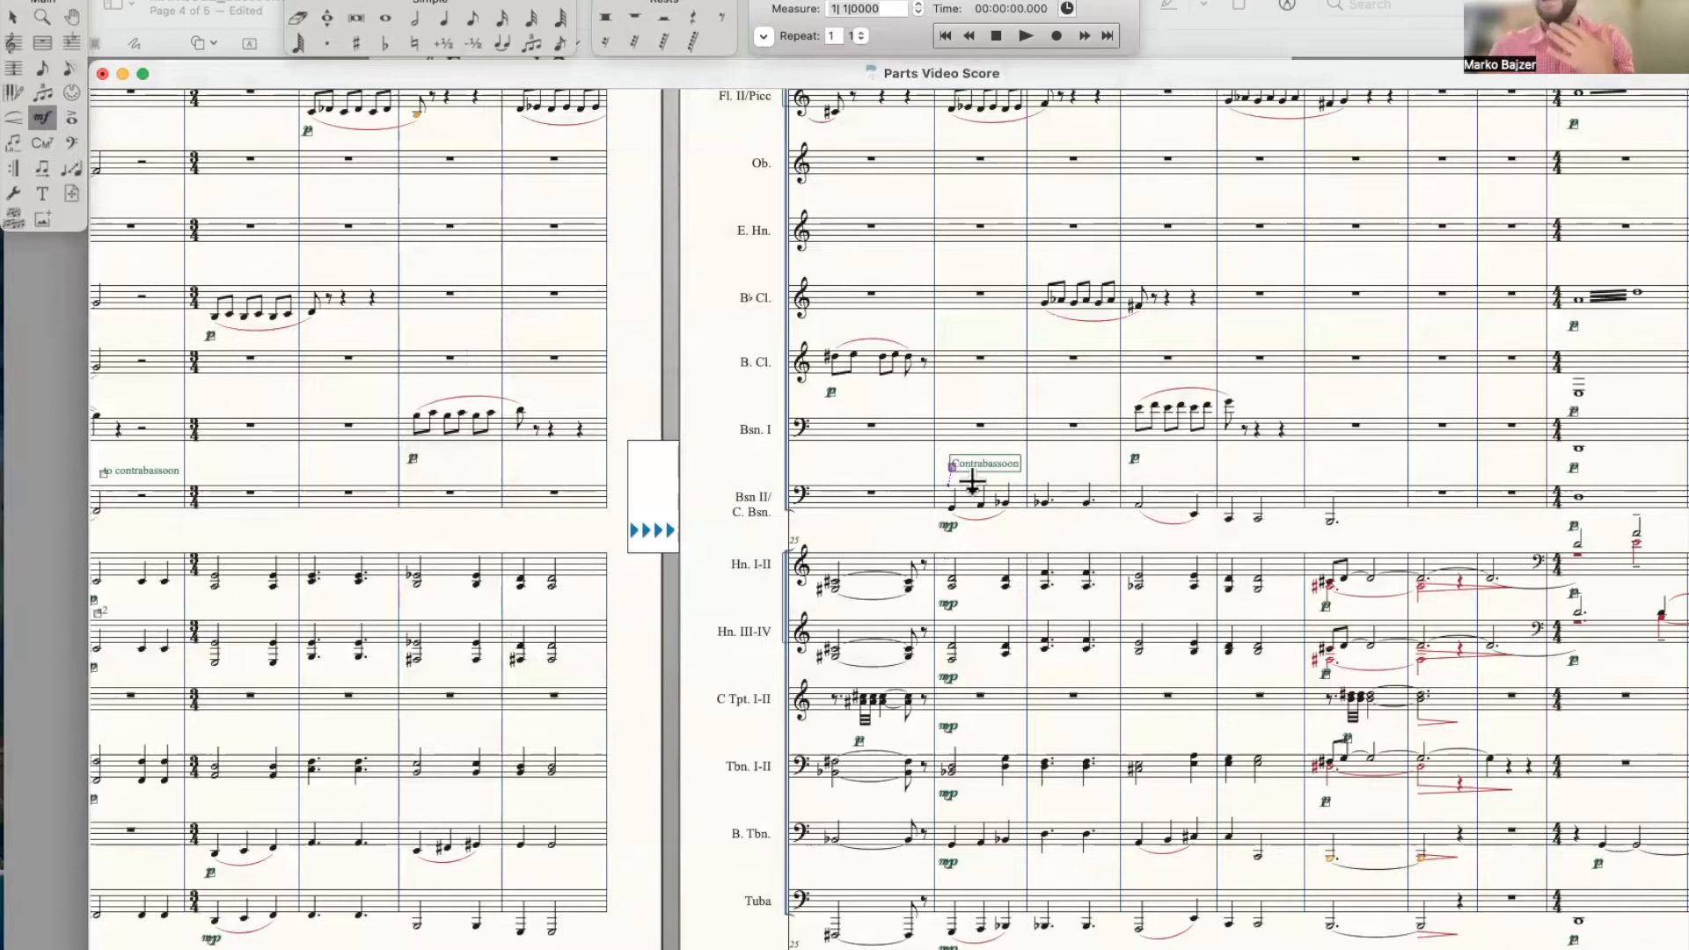
# Examine the contrabassoon markings and staff names along the Bassoon II/Contrabassoon staff from measure 17 through measure 35
pyautogui.scroll(1, 987, 484)
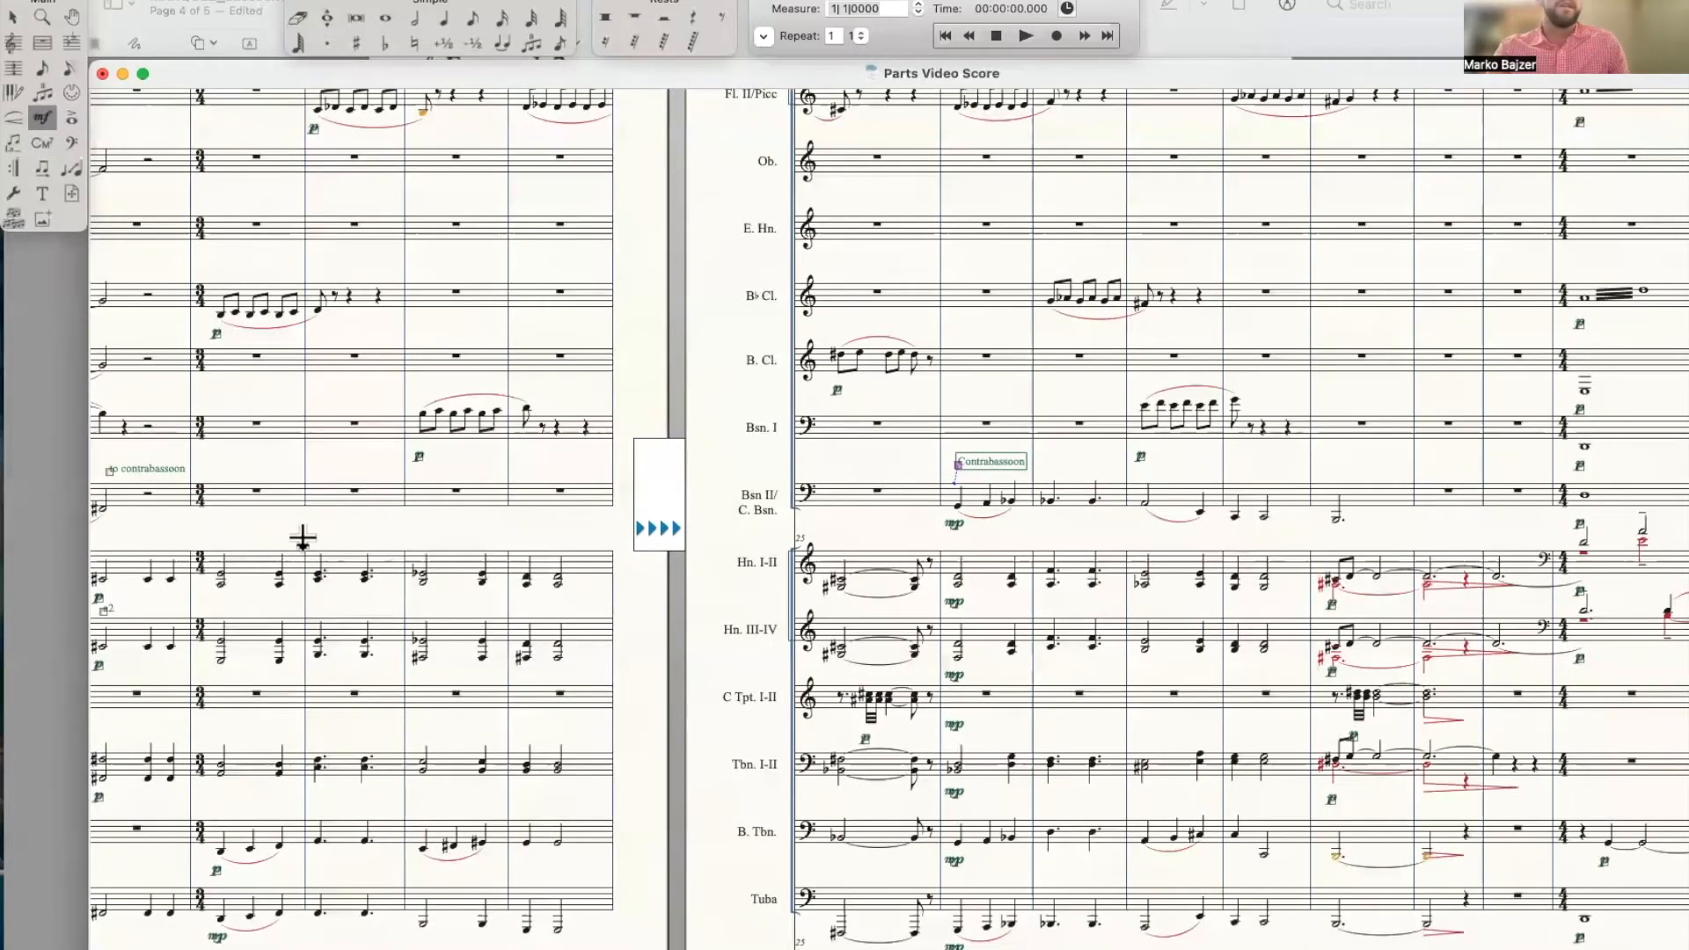
pyautogui.hscroll(-4, 302, 538)
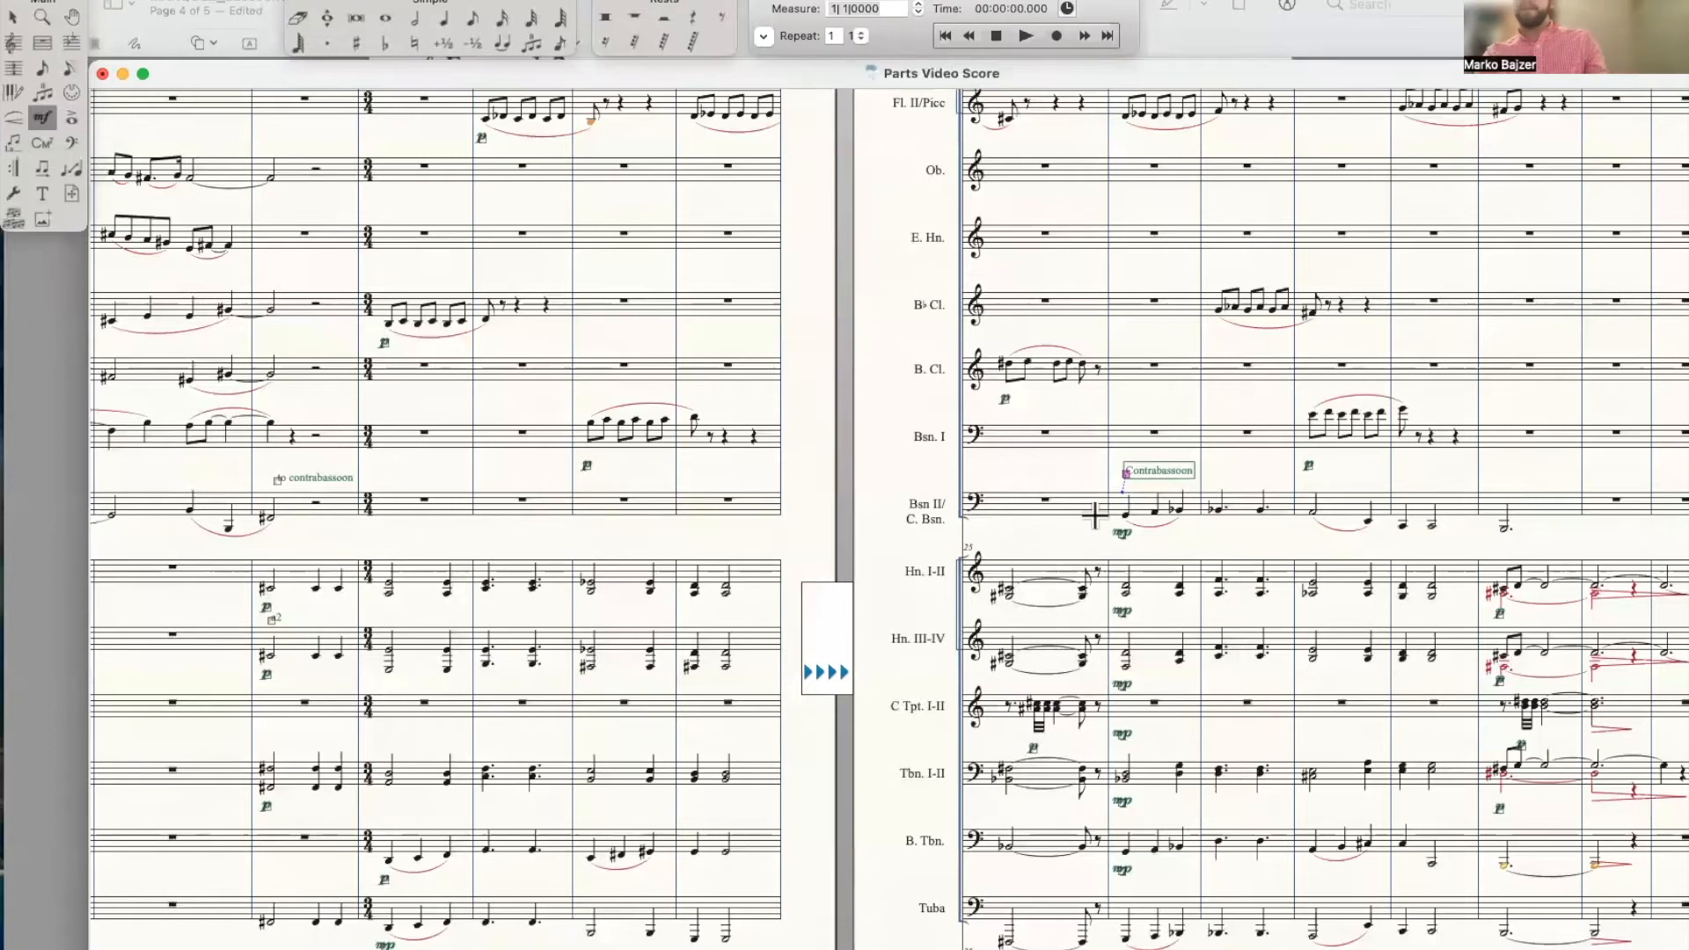
pyautogui.hscroll(-7, 1095, 517)
pyautogui.scroll(1, 1094, 516)
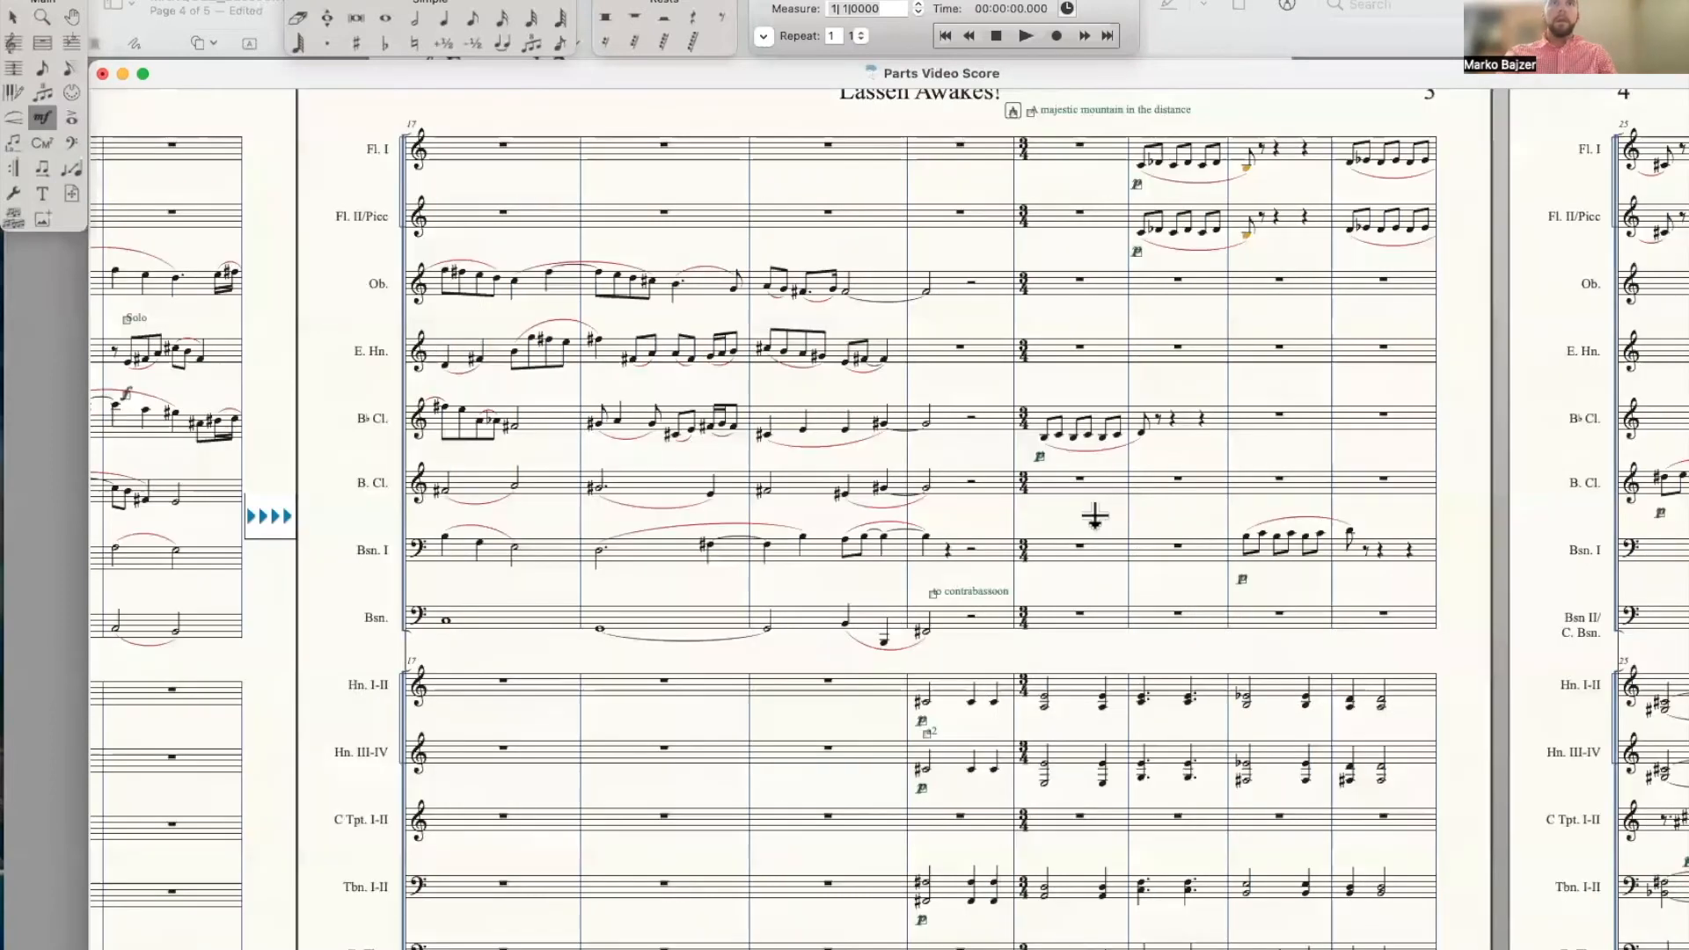
pyautogui.scroll(-1, 1094, 516)
pyautogui.hscroll(7, 1095, 516)
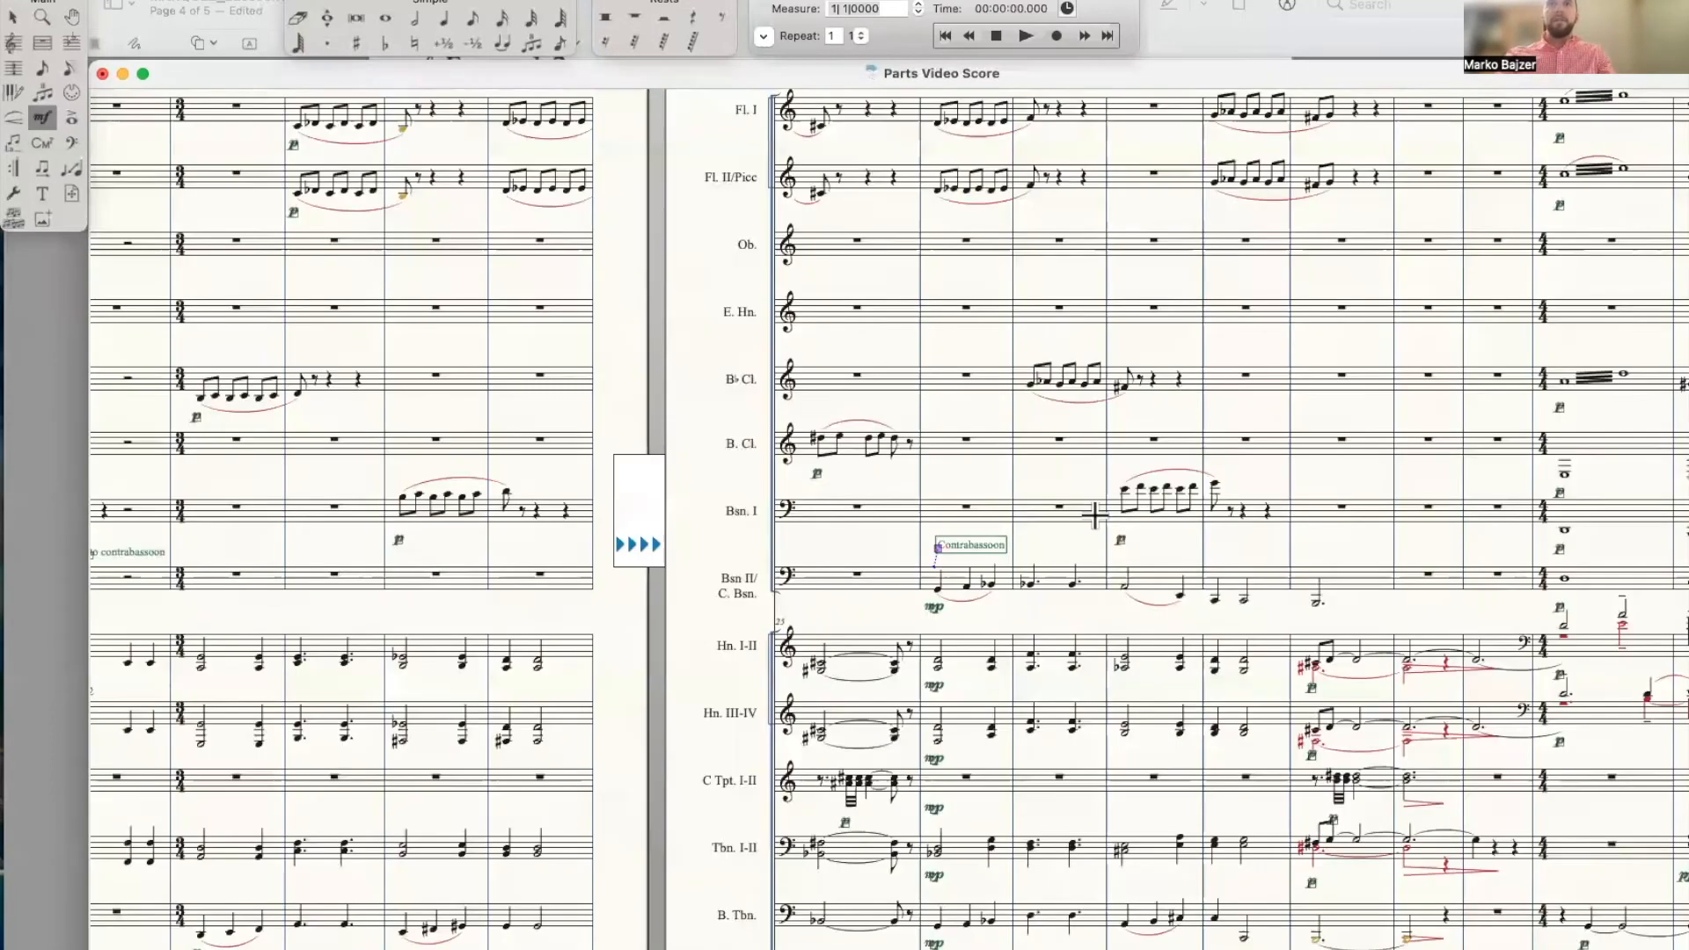
pyautogui.scroll(-2, 1095, 517)
pyautogui.hscroll(-1, 1094, 517)
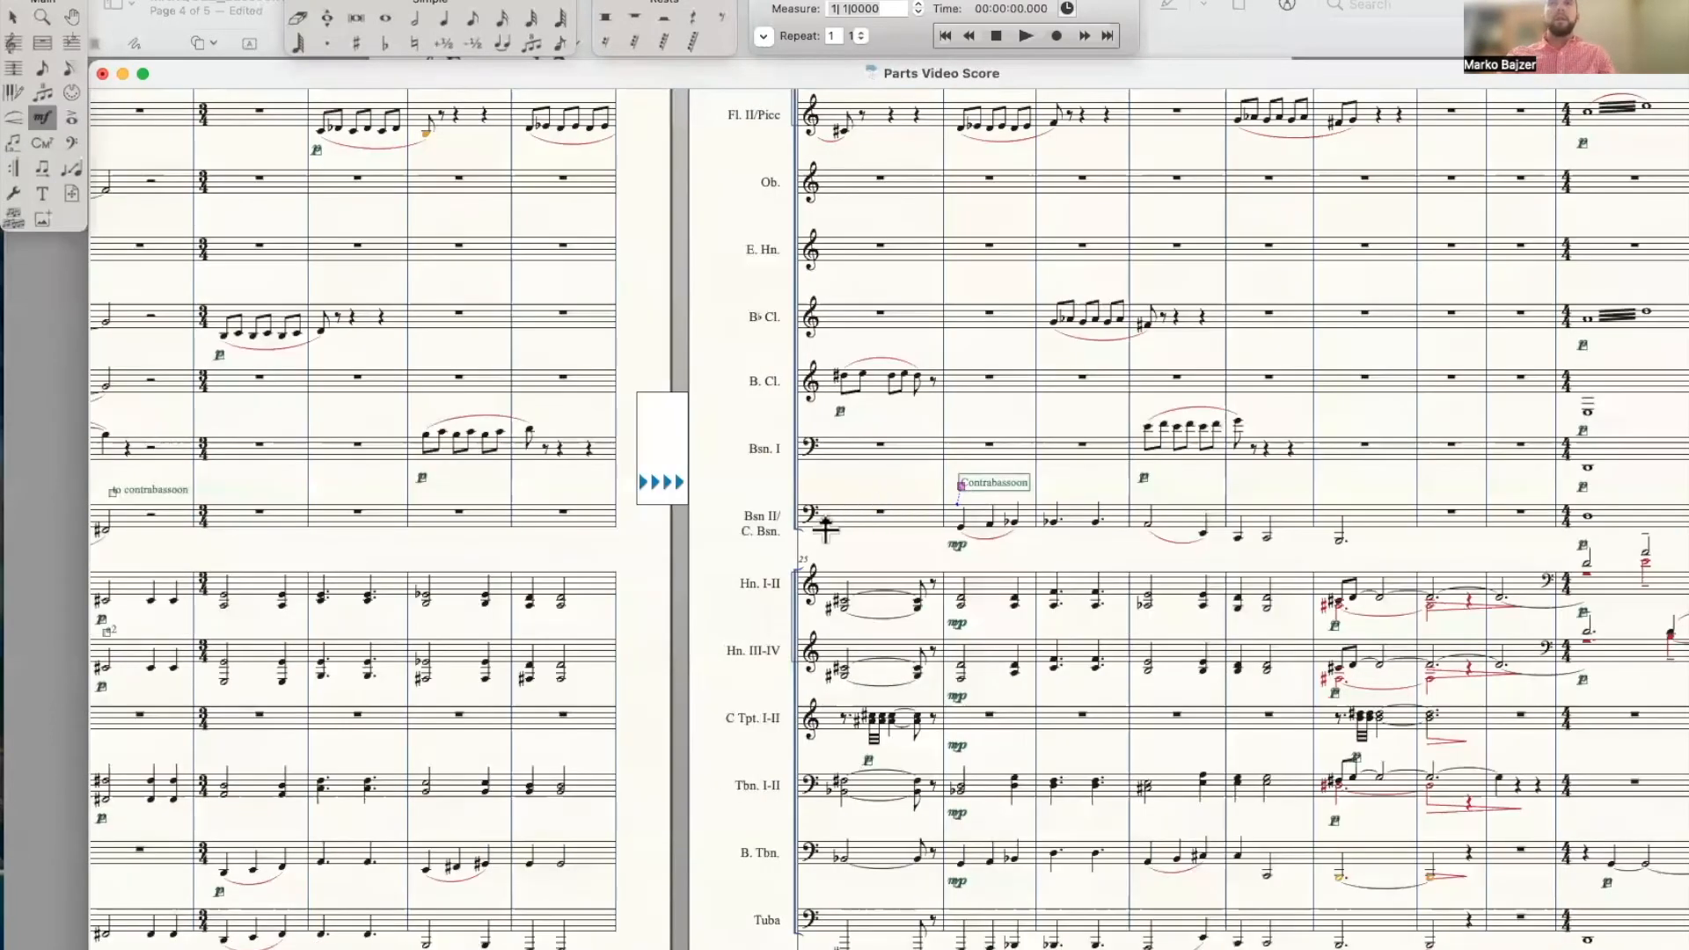
pyautogui.hscroll(-1, 825, 528)
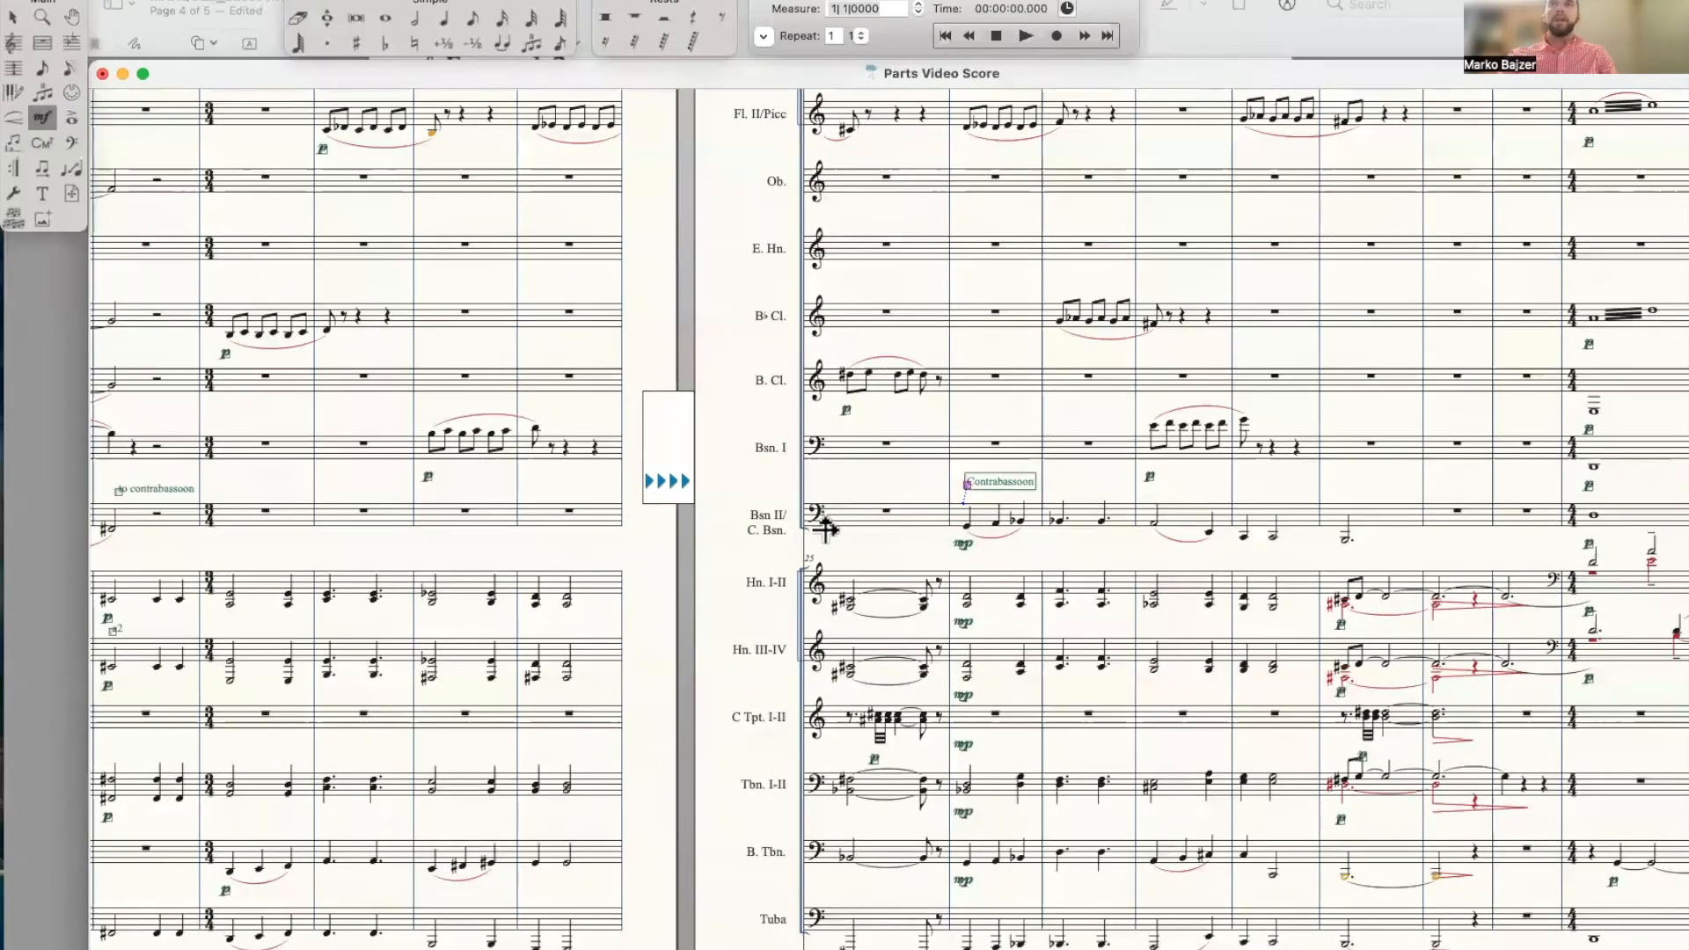
pyautogui.hscroll(-1, 825, 528)
pyautogui.hscroll(10, 845, 526)
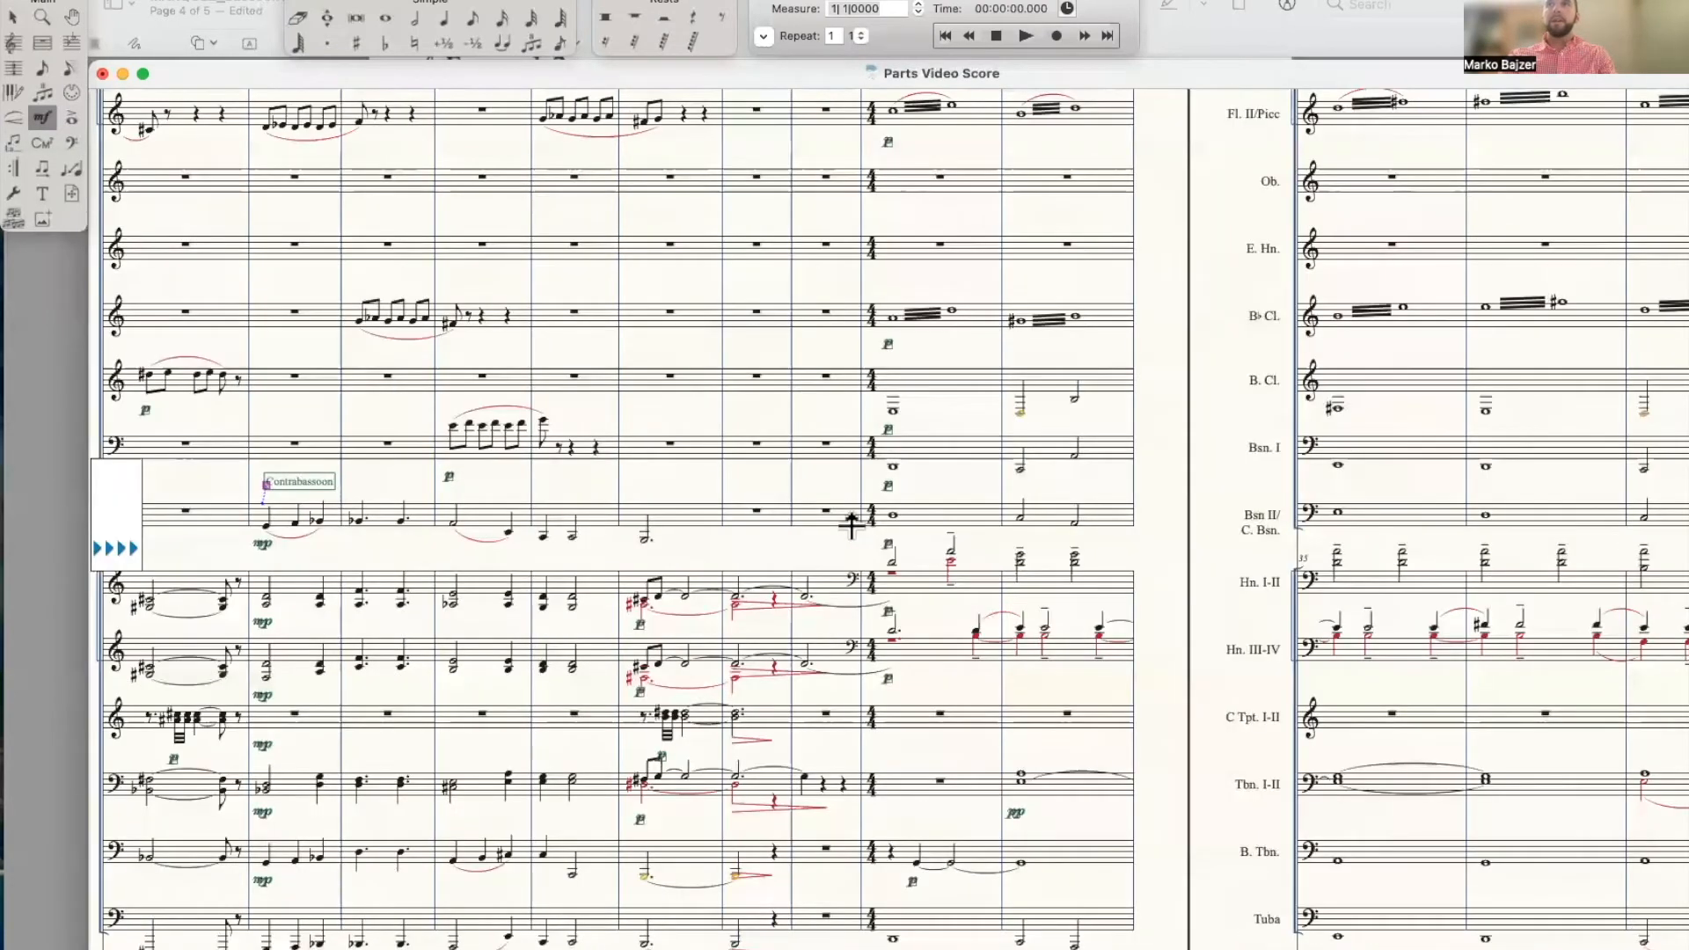
# Examine the staff names of the Bassoon II/Contrabassoon staff on every page of the score
pyautogui.hscroll(4, 851, 526)
pyautogui.hscroll(7, 852, 526)
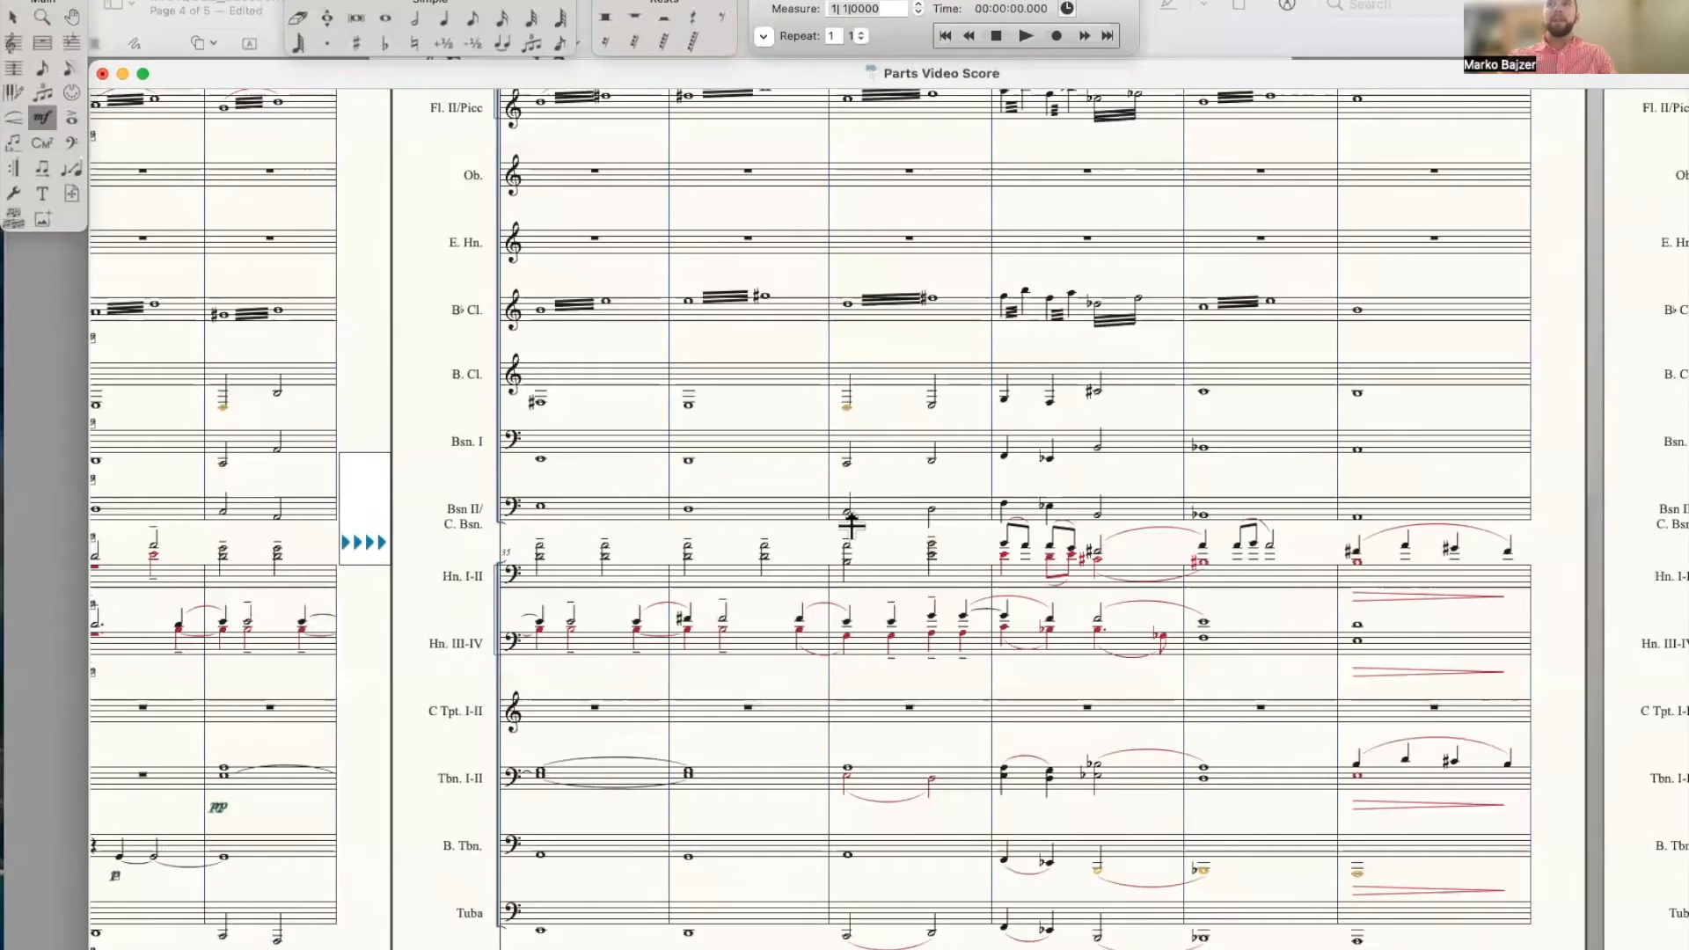
pyautogui.hscroll(4, 851, 525)
pyautogui.hscroll(-1, 533, 535)
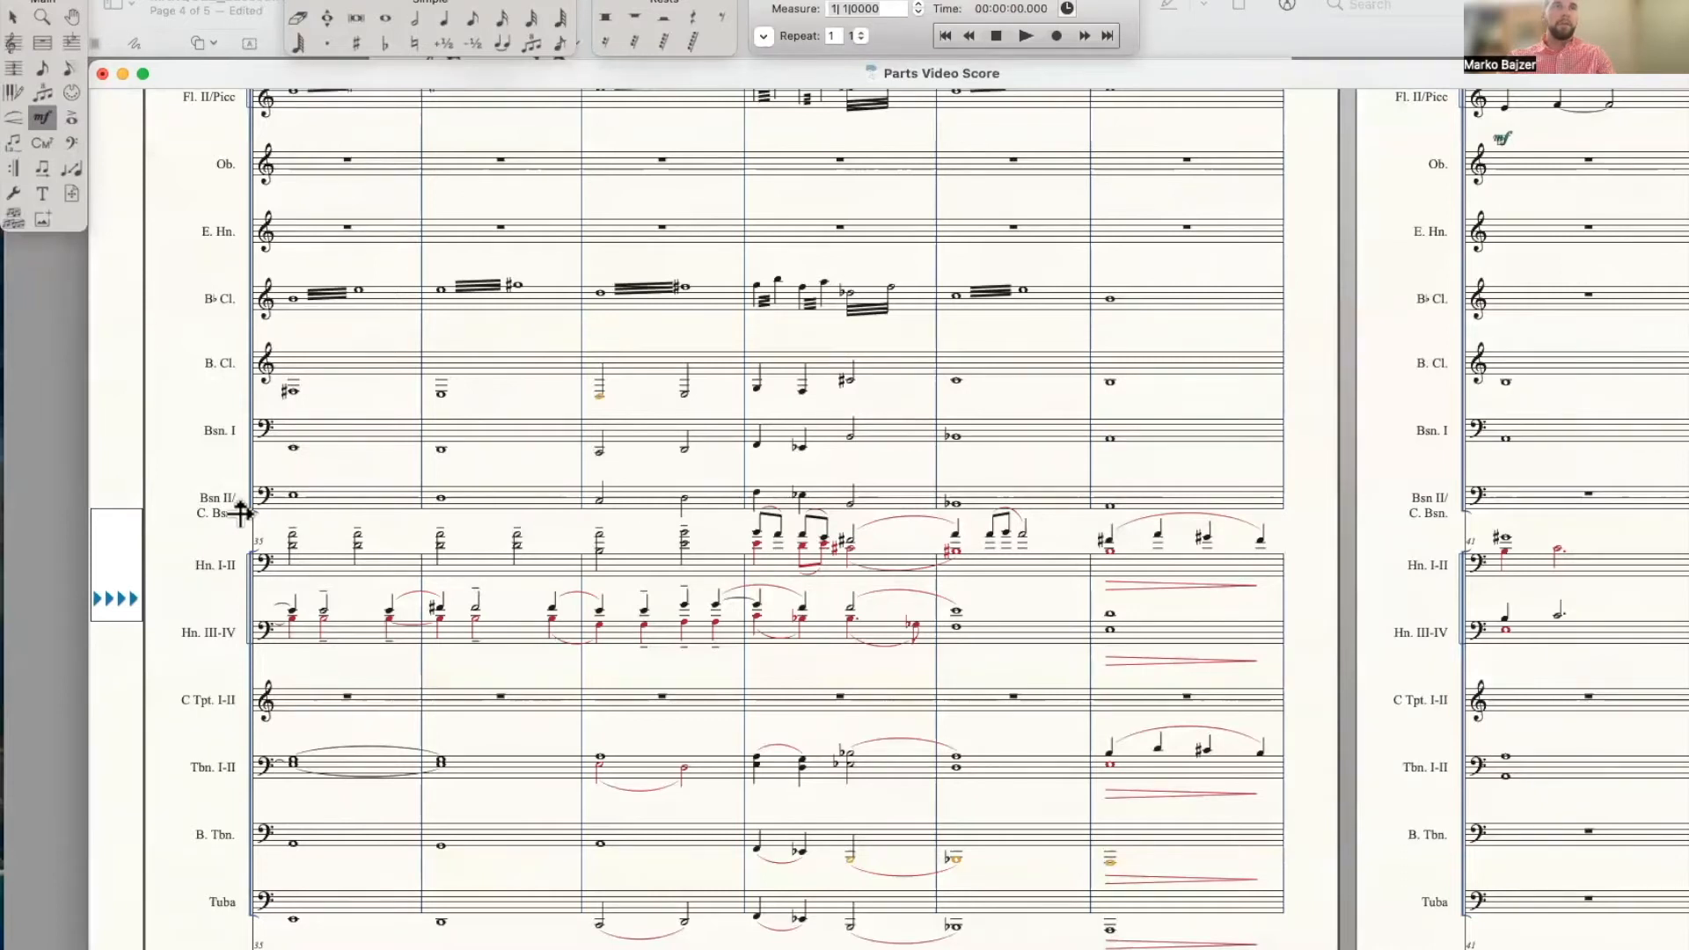
pyautogui.hscroll(-20, 241, 512)
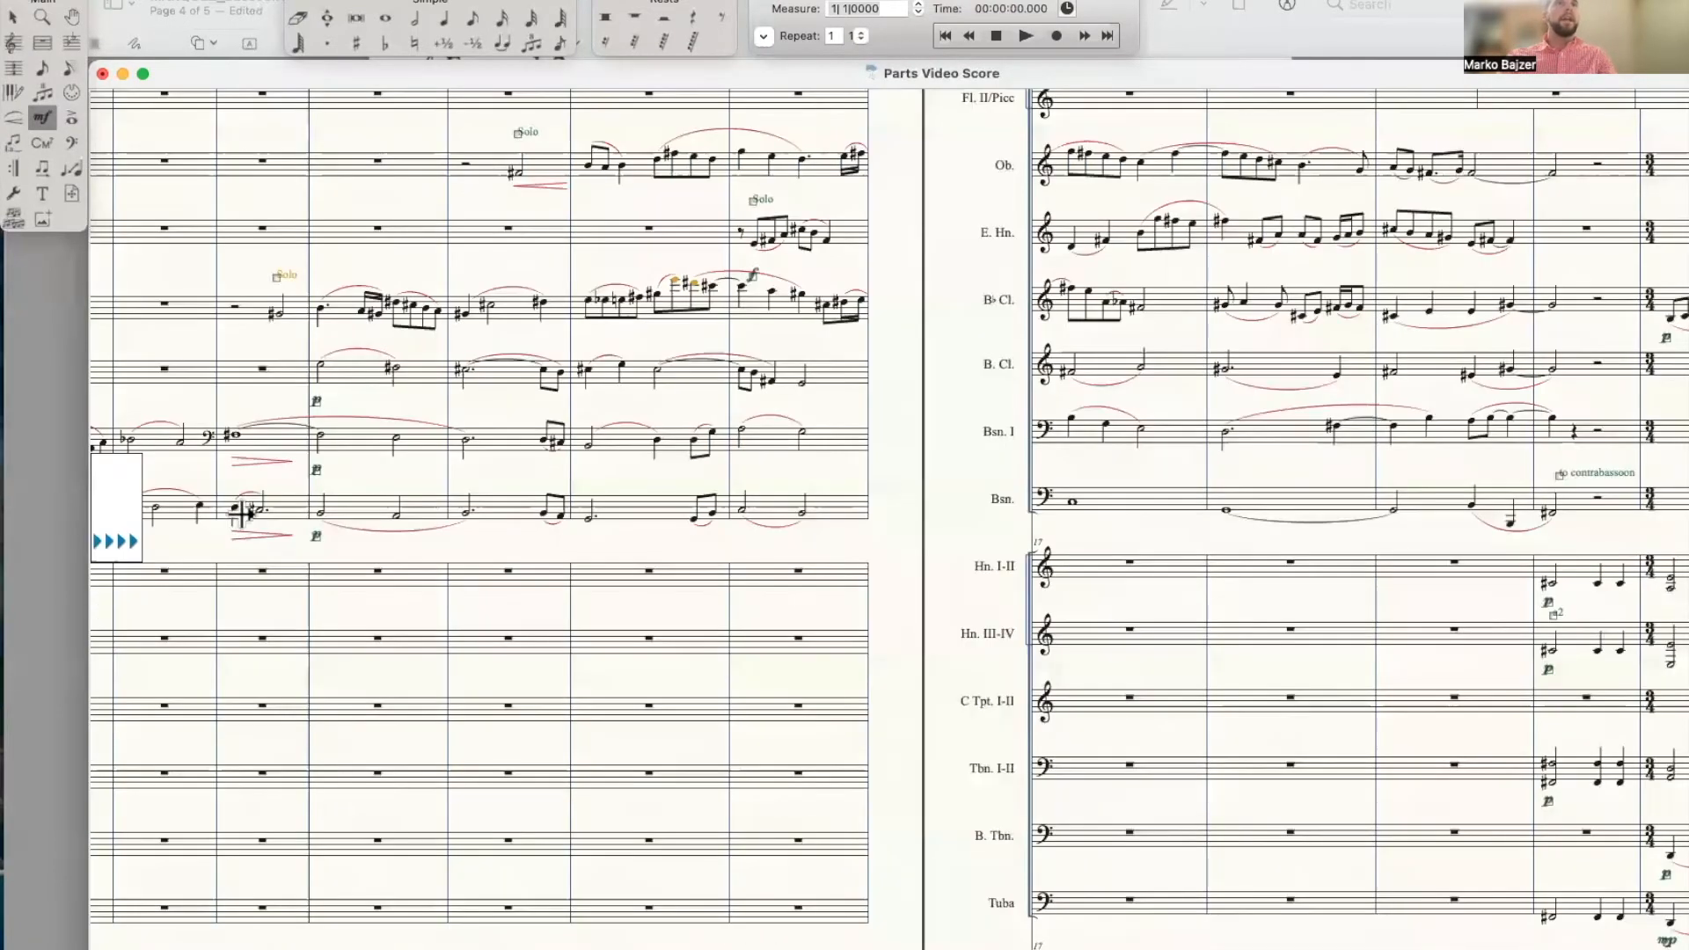
pyautogui.hscroll(-20, 241, 513)
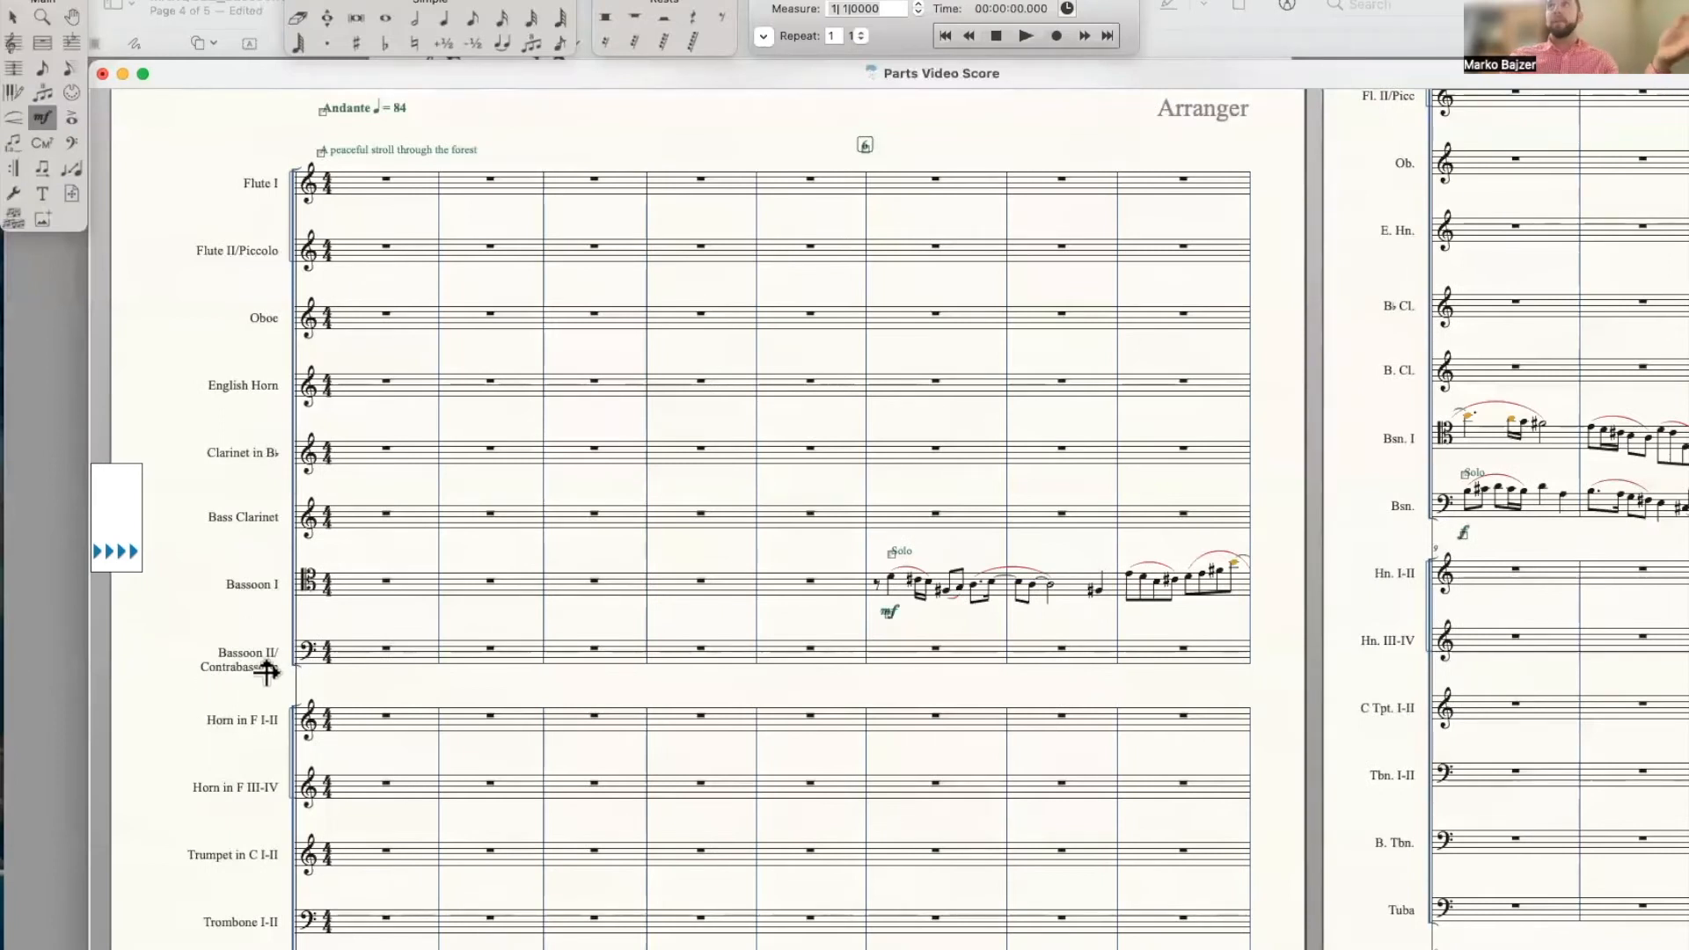
pyautogui.hscroll(15, 546, 660)
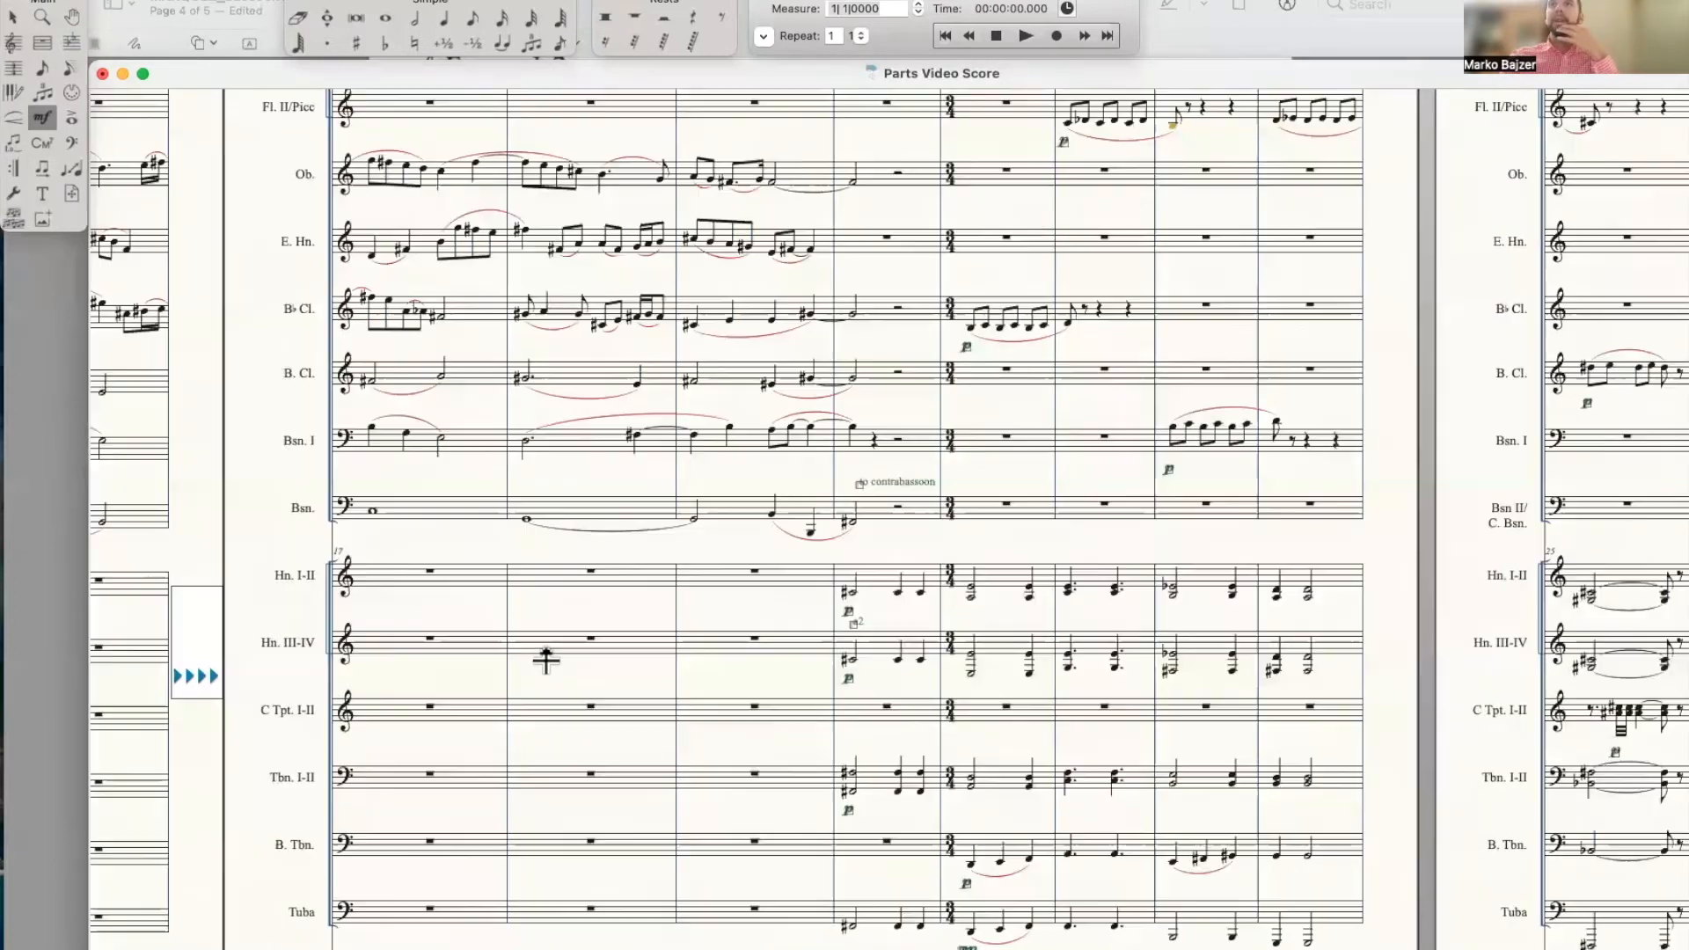
pyautogui.hscroll(10, 546, 660)
pyautogui.hscroll(-5, 547, 660)
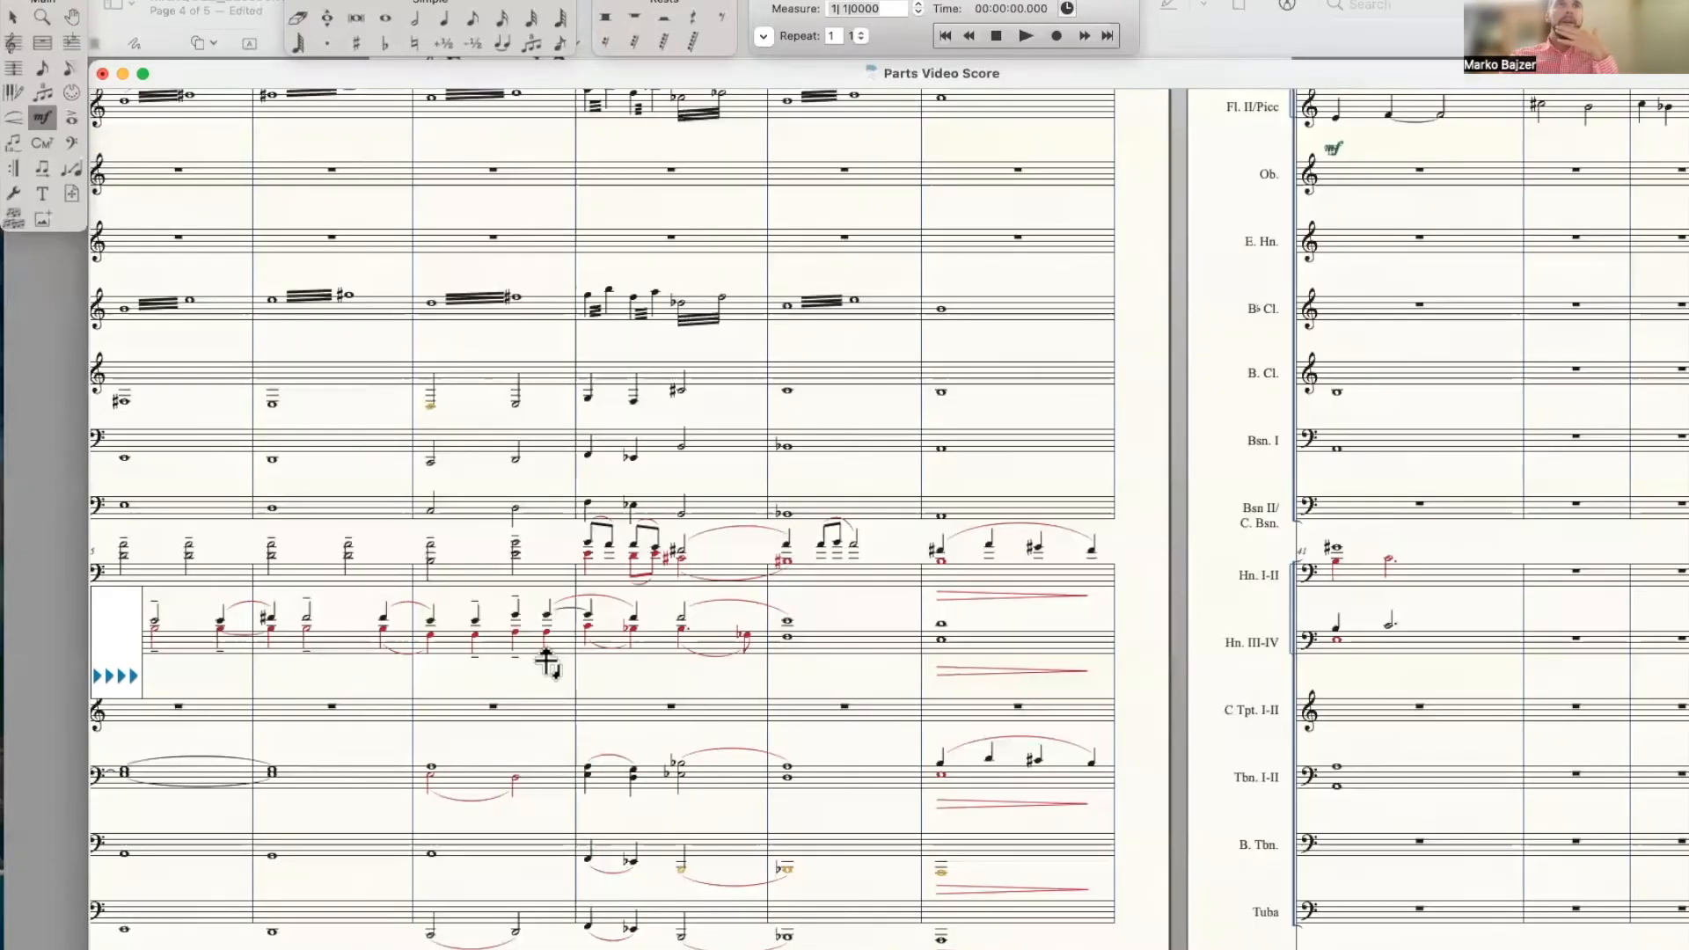
pyautogui.scroll(-1, 547, 660)
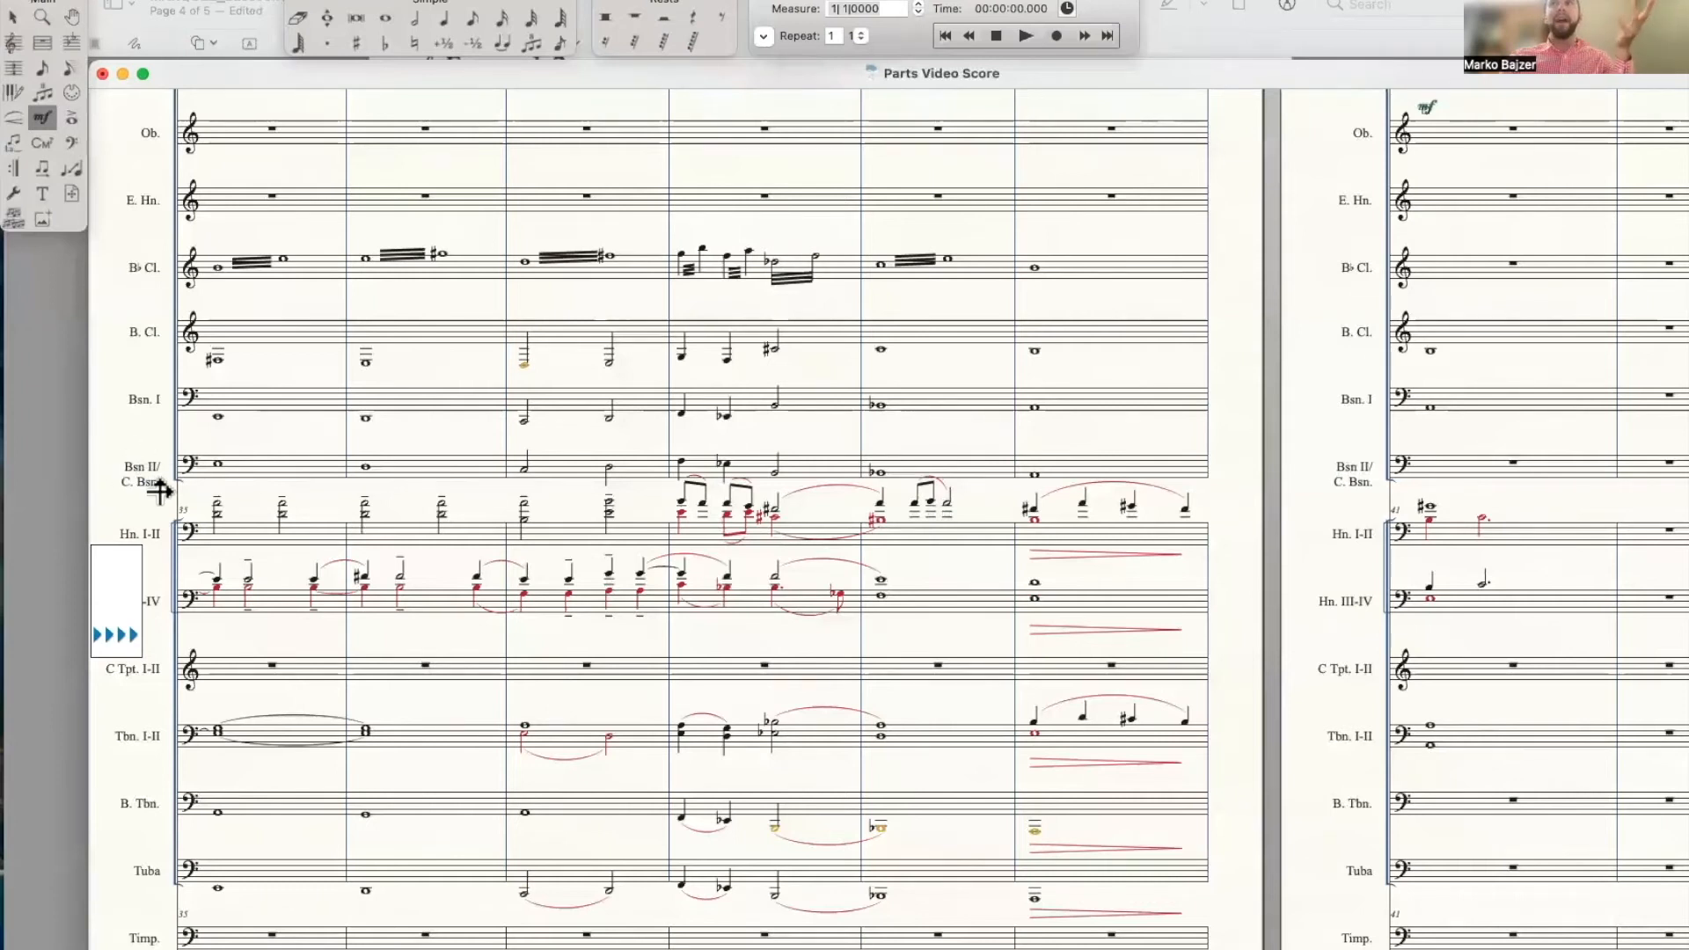
pyautogui.hscroll(-10, 159, 491)
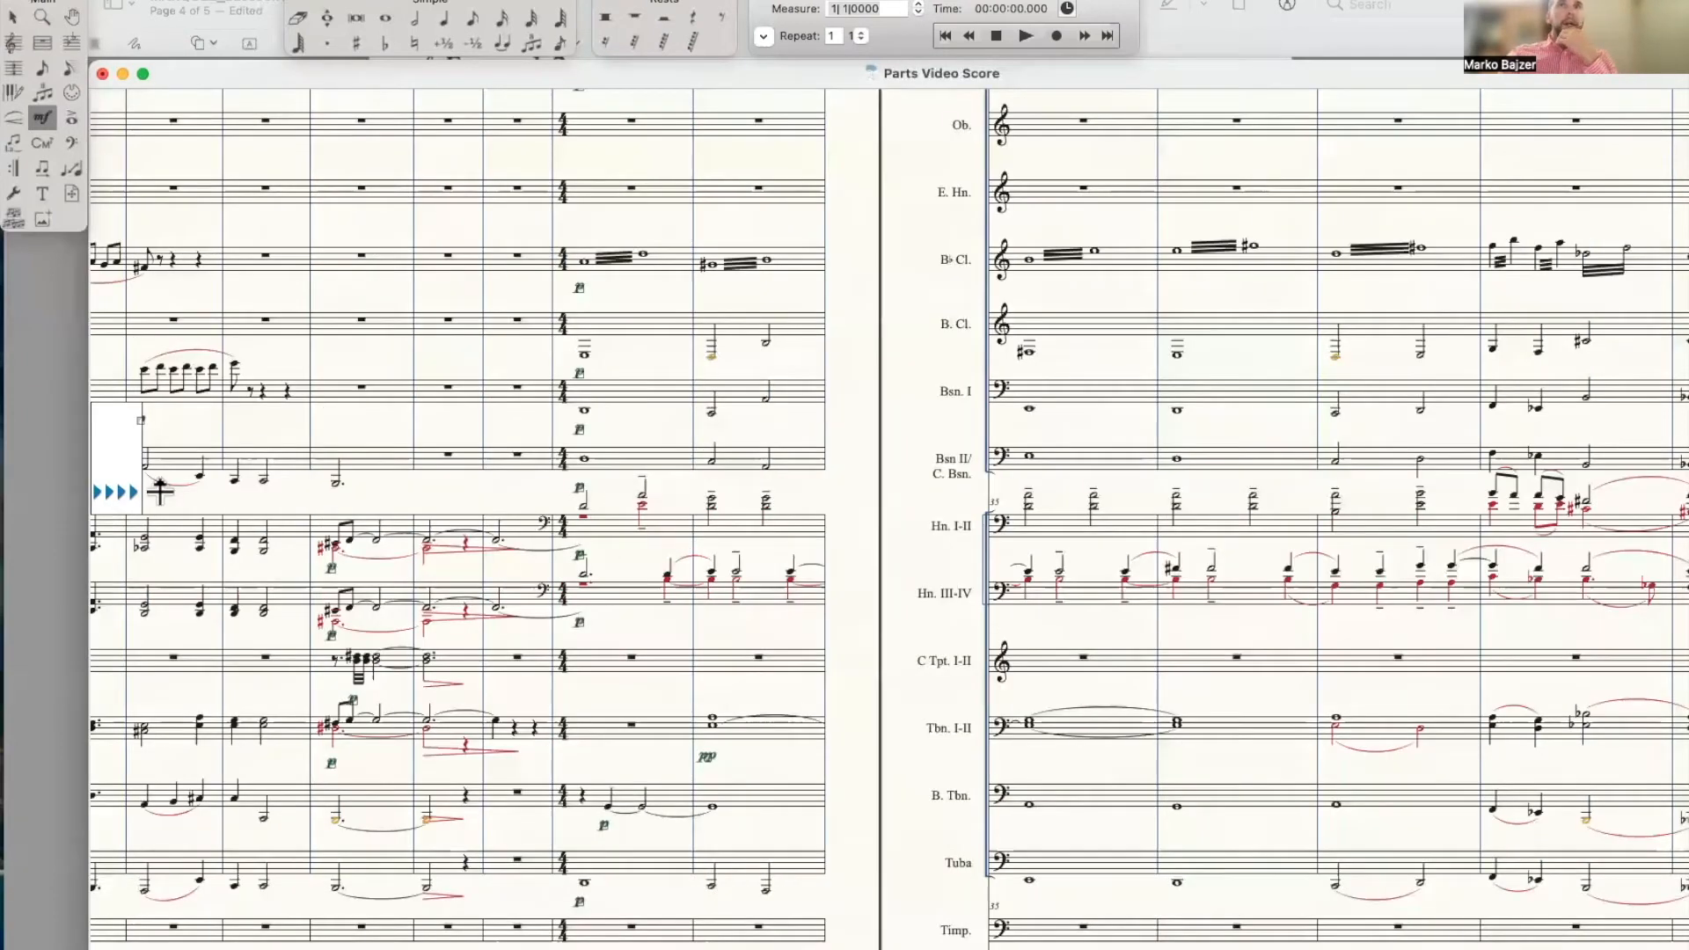
pyautogui.hscroll(-5, 160, 491)
pyautogui.hscroll(-1, 160, 491)
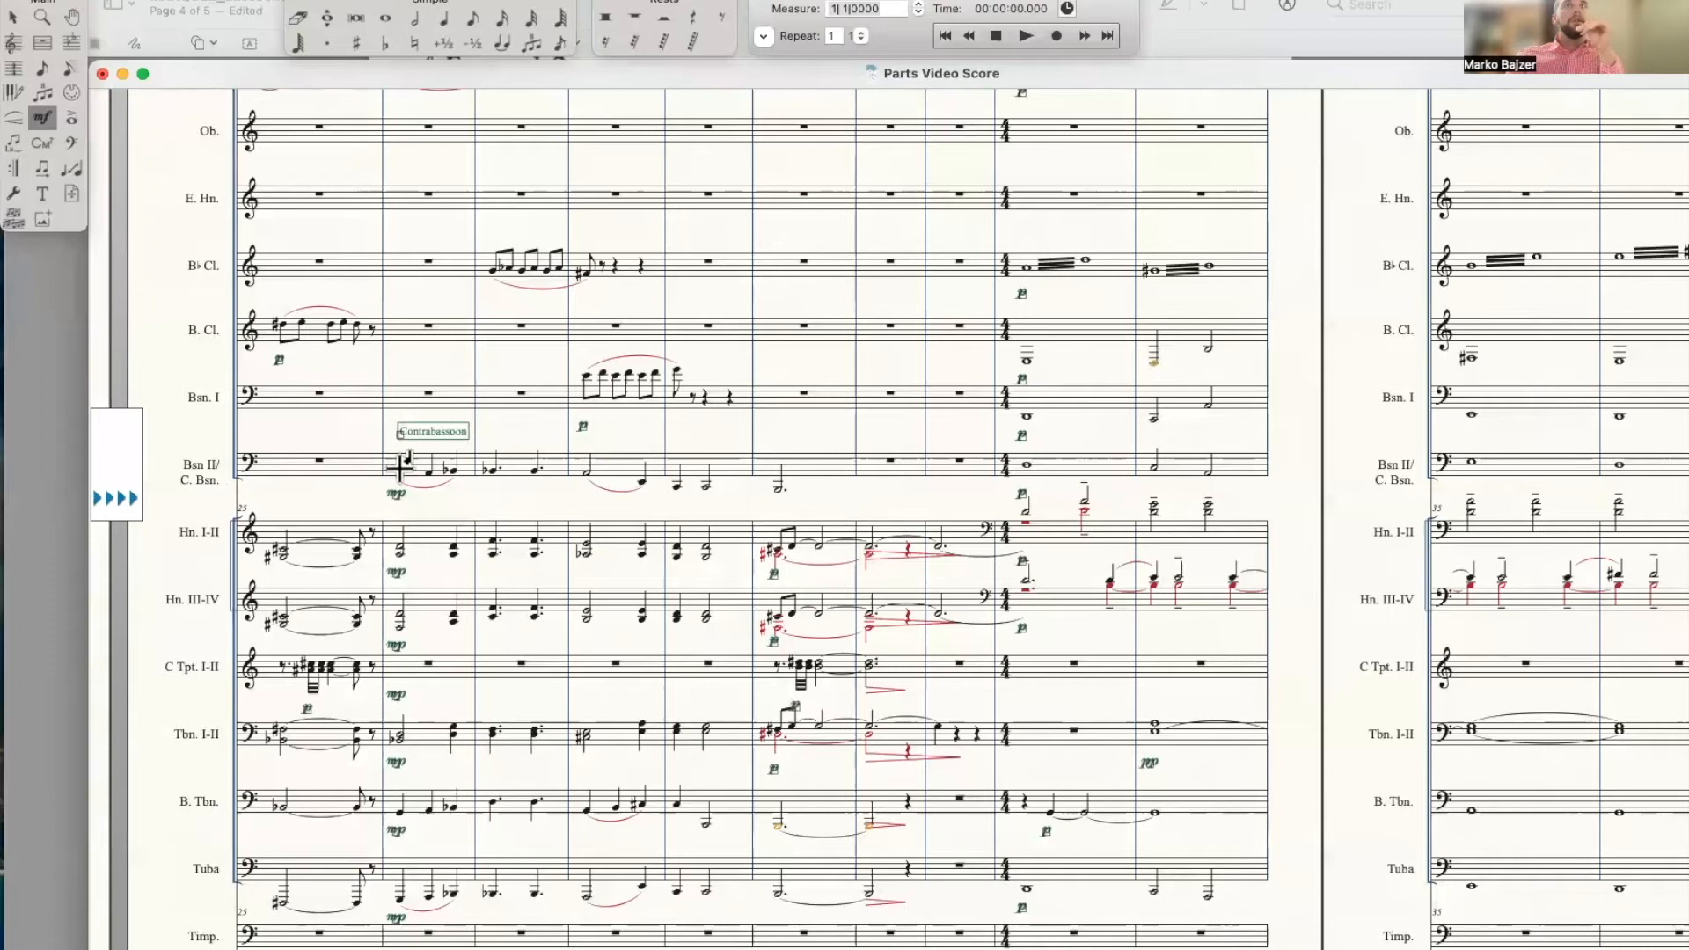
# Start defining a new staff style and name it "Contrabassoon"
pyautogui.click(15, 46)
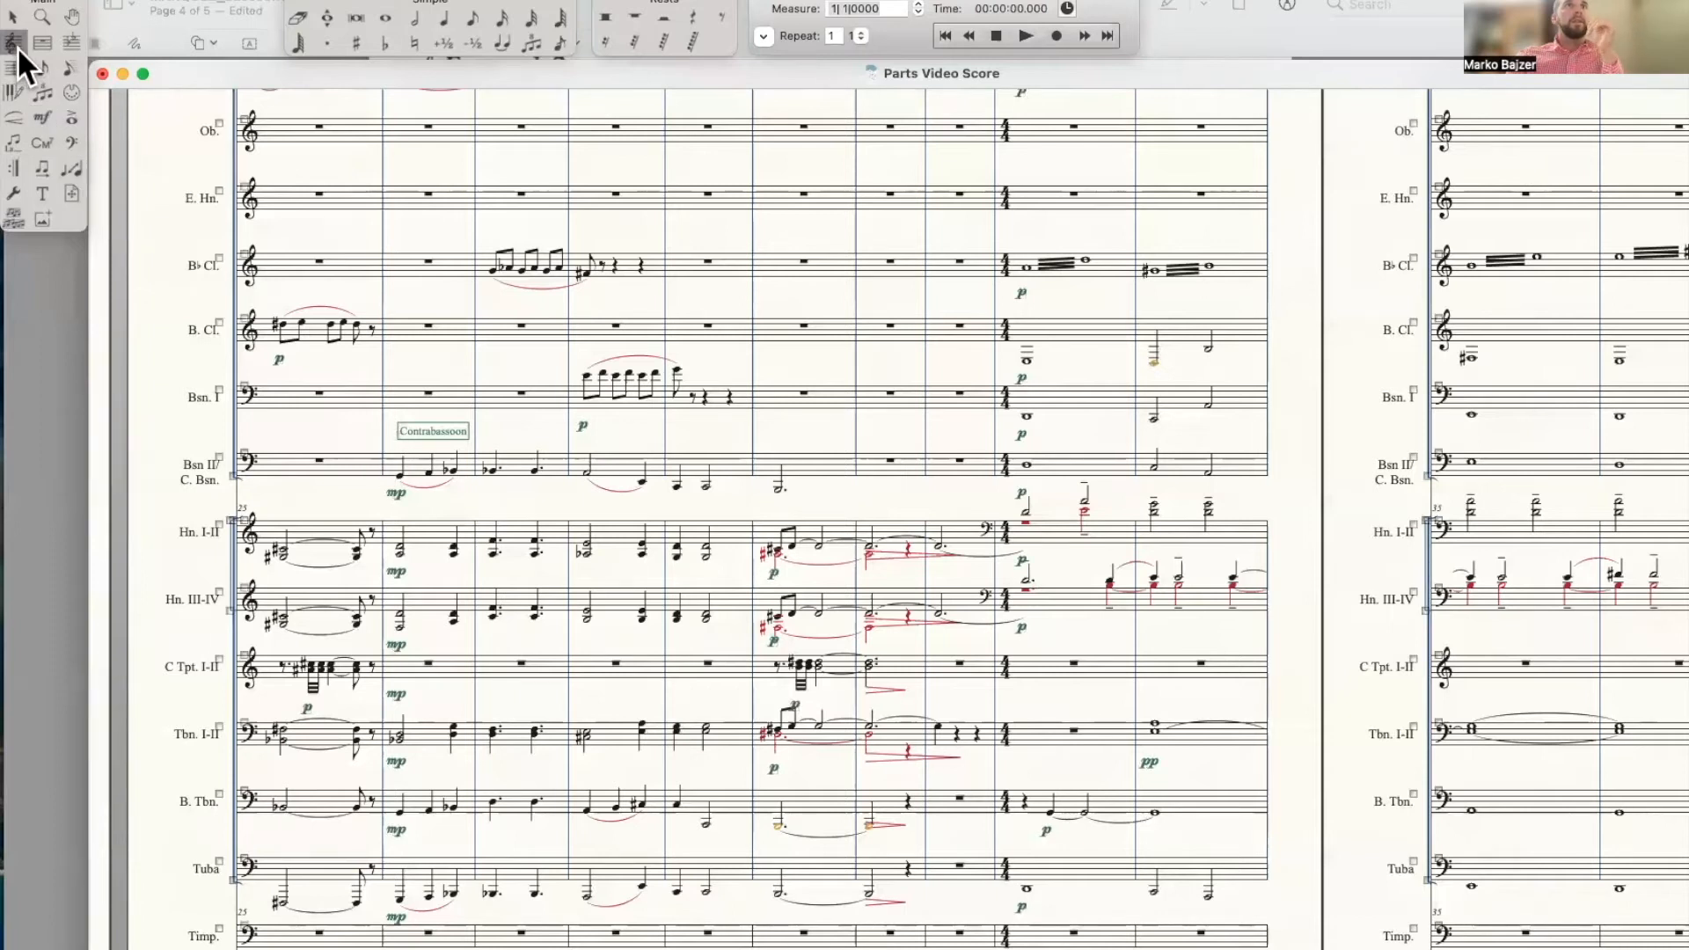
pyautogui.hscroll(-5, 345, 460)
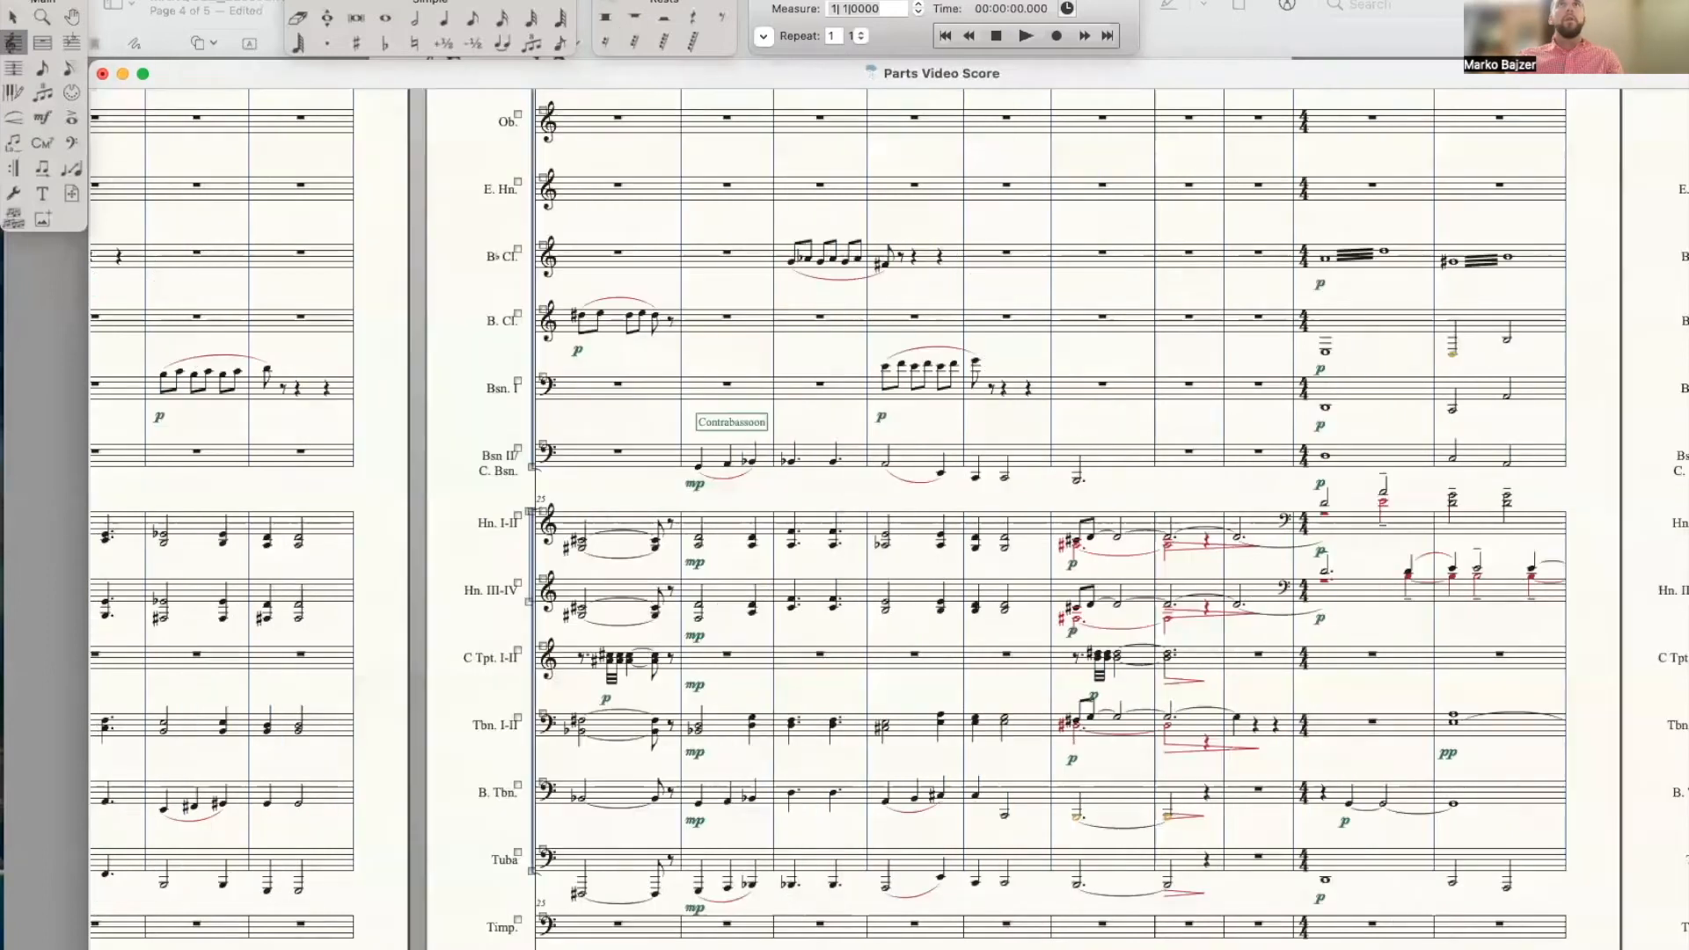
pyautogui.click(614, 1)
pyautogui.moveTo(563, 1)
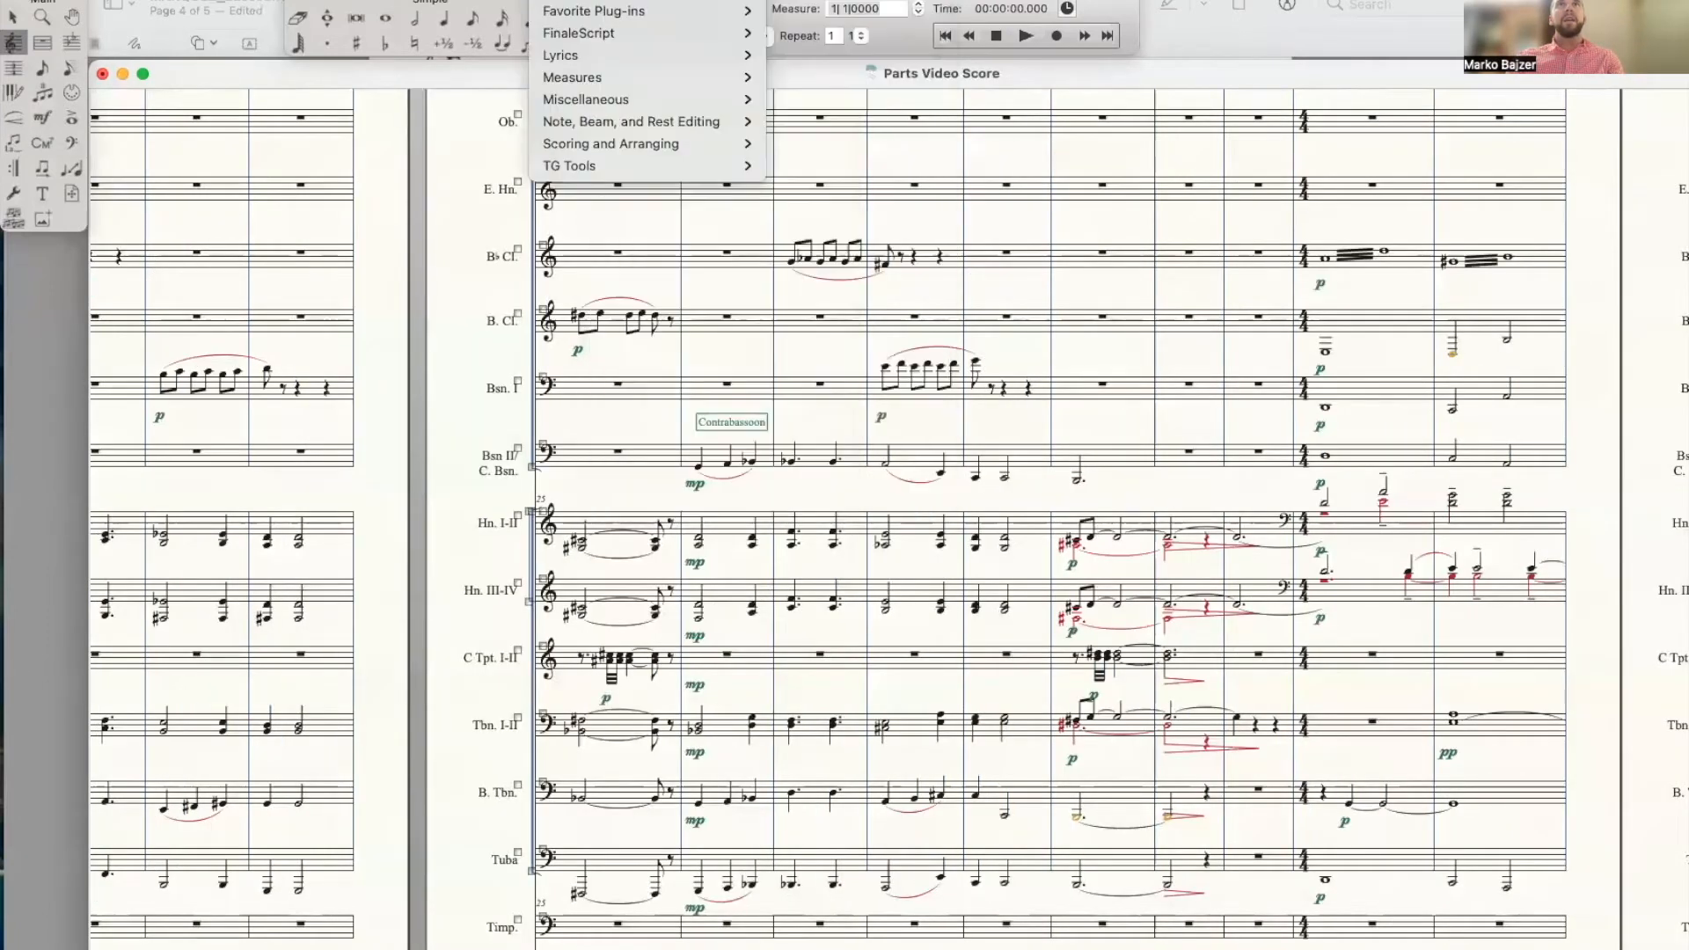
pyautogui.click(14, 39)
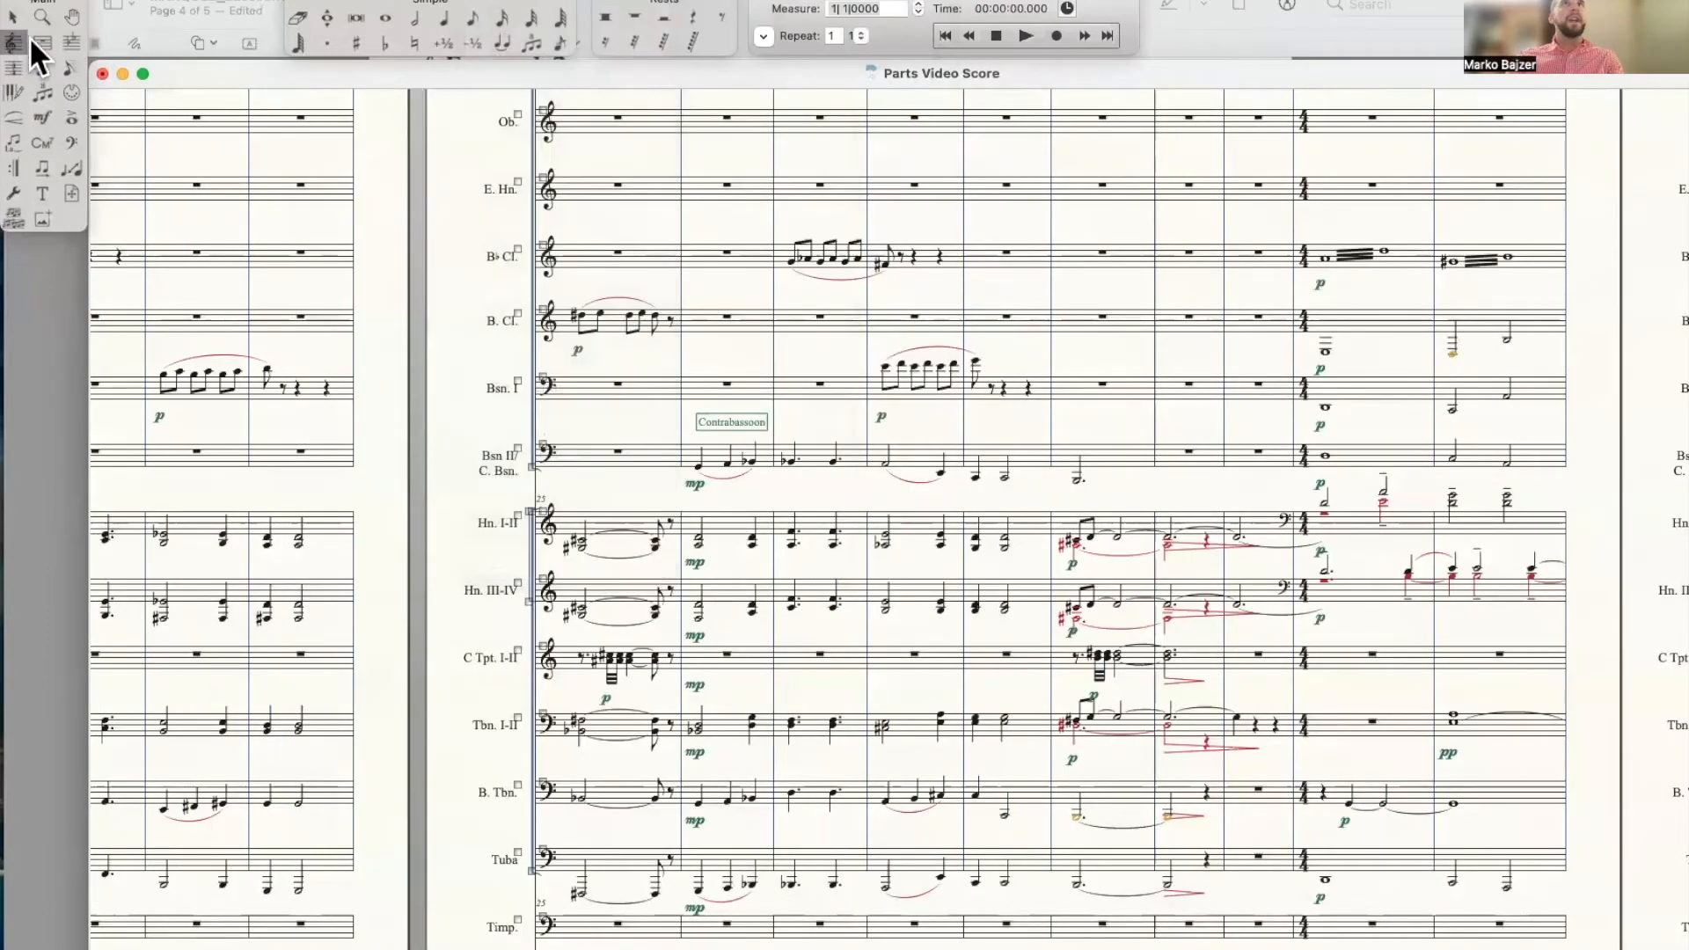
pyautogui.click(616, 1)
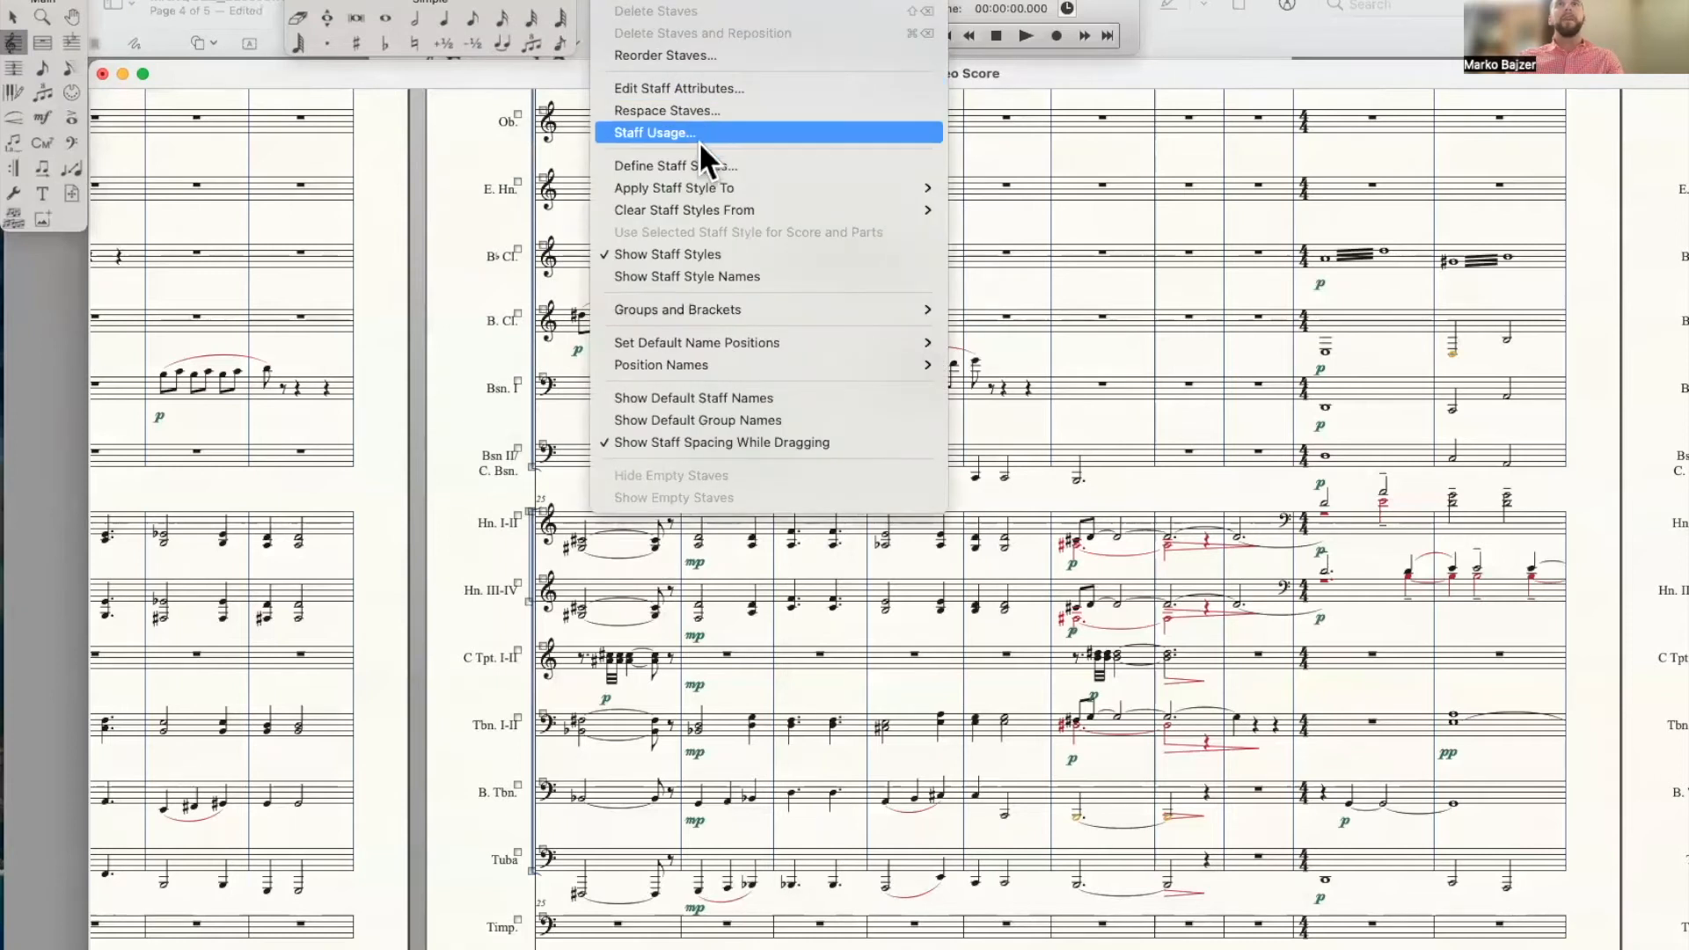
pyautogui.click(701, 163)
pyautogui.click(1026, 162)
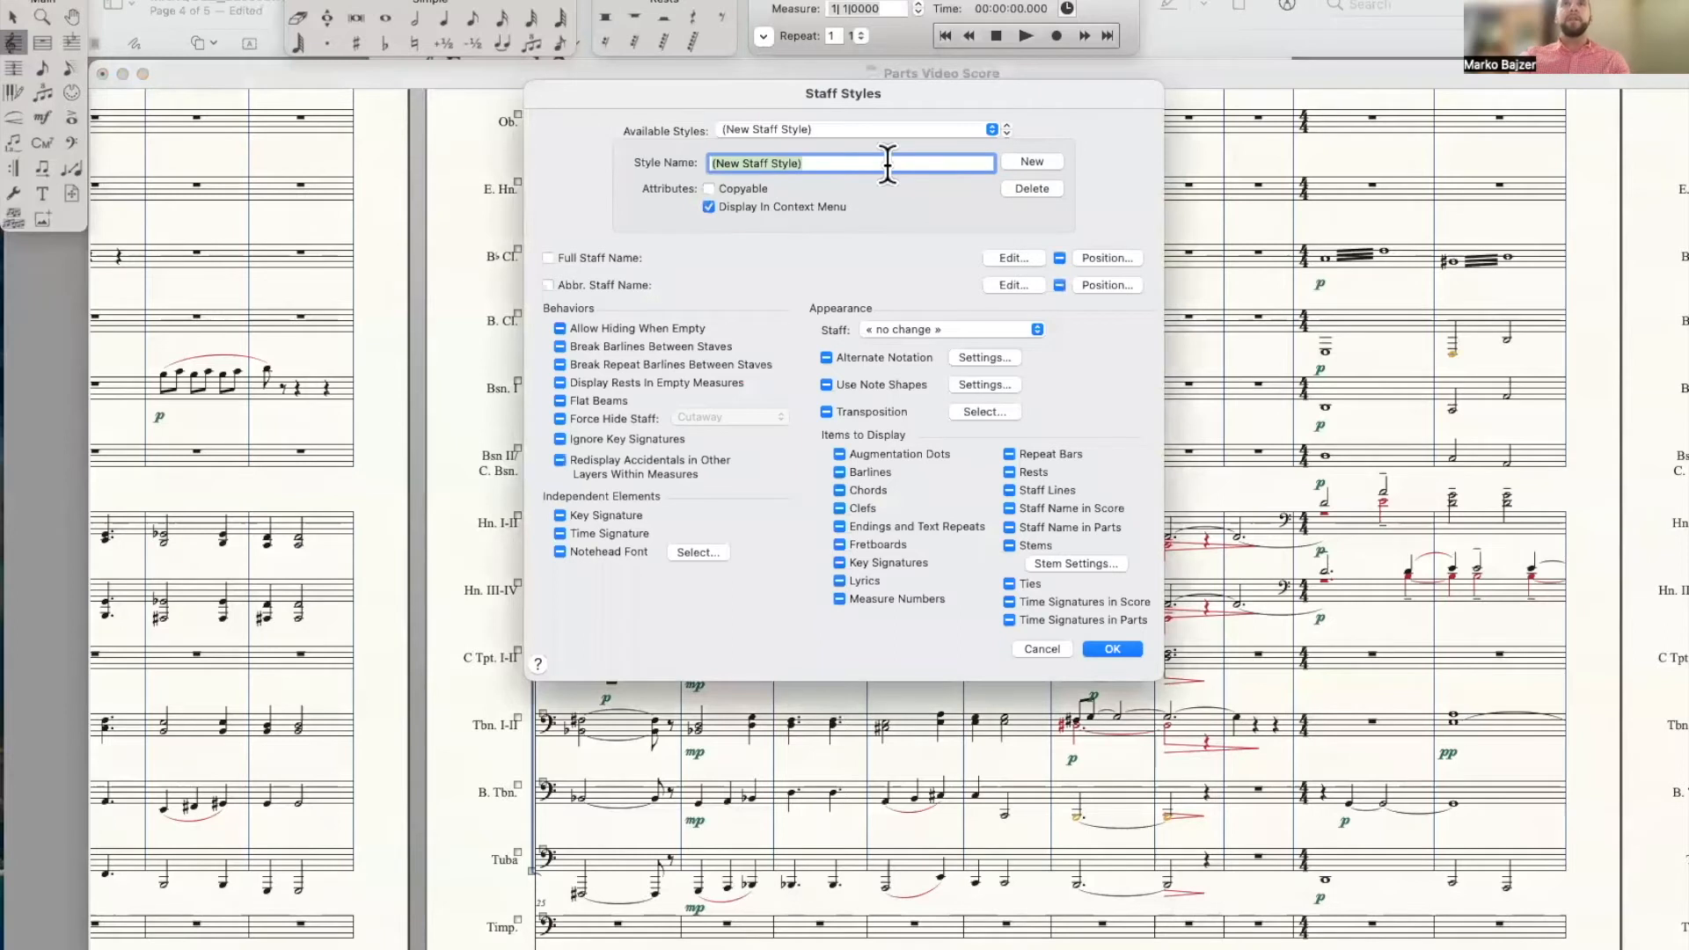
pyautogui.write('Contrabassoon')
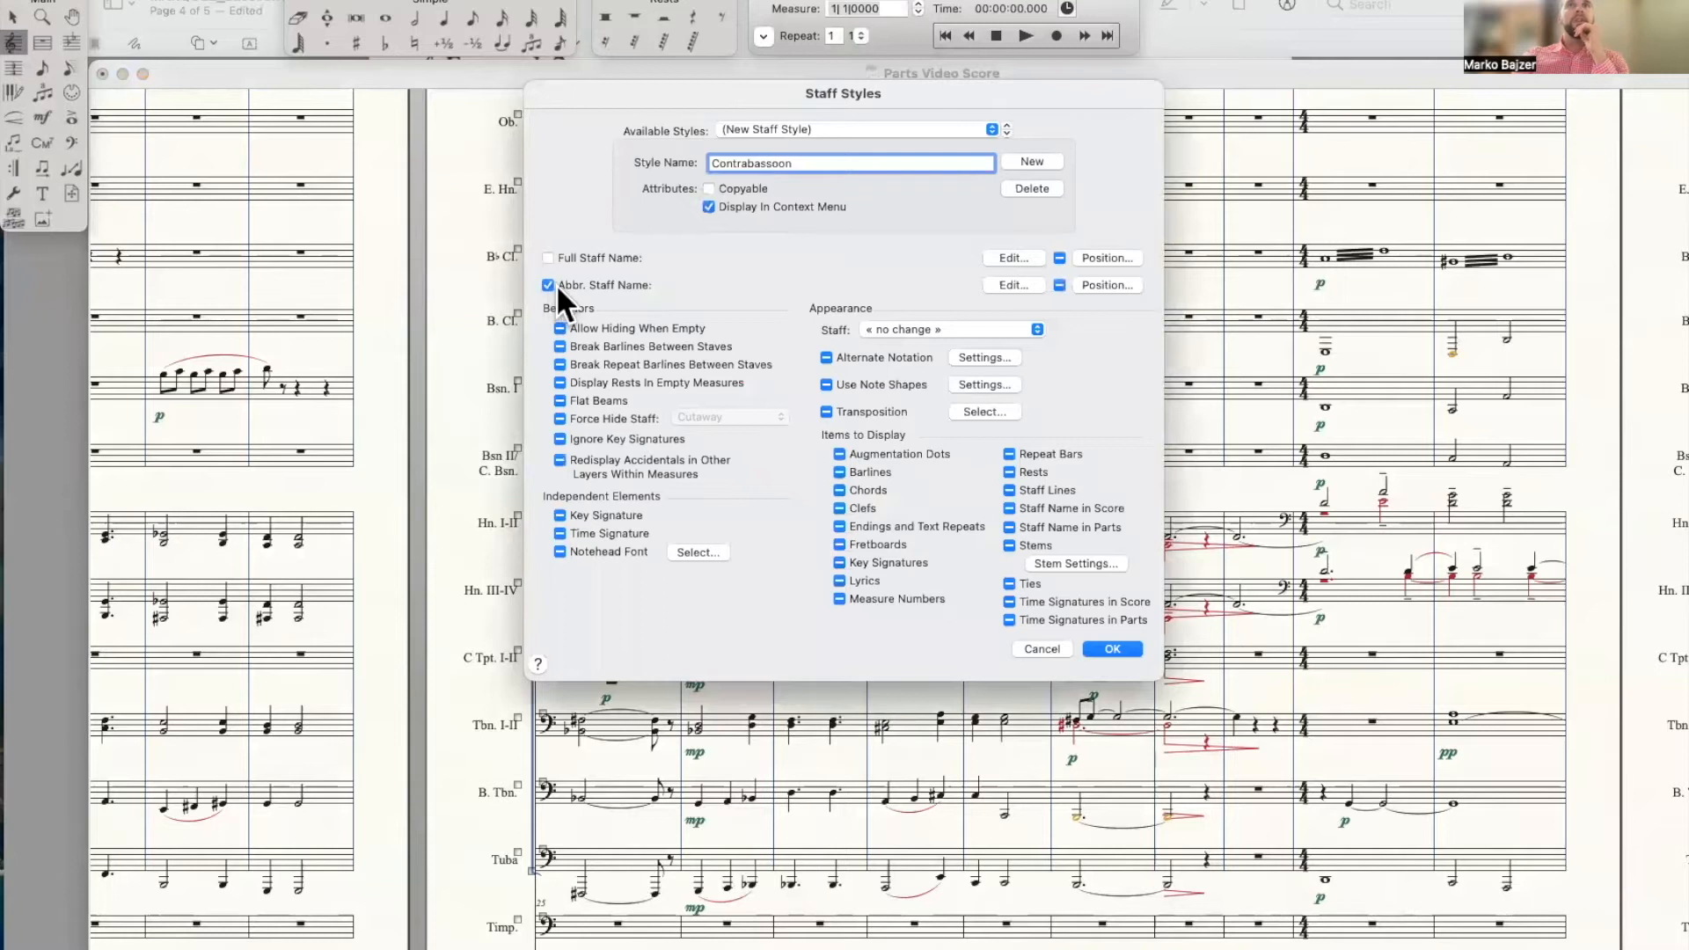
# Give the Contrabassoon staff style the abbreviated staff name "Cbsn." and save the style
pyautogui.click(1014, 284)
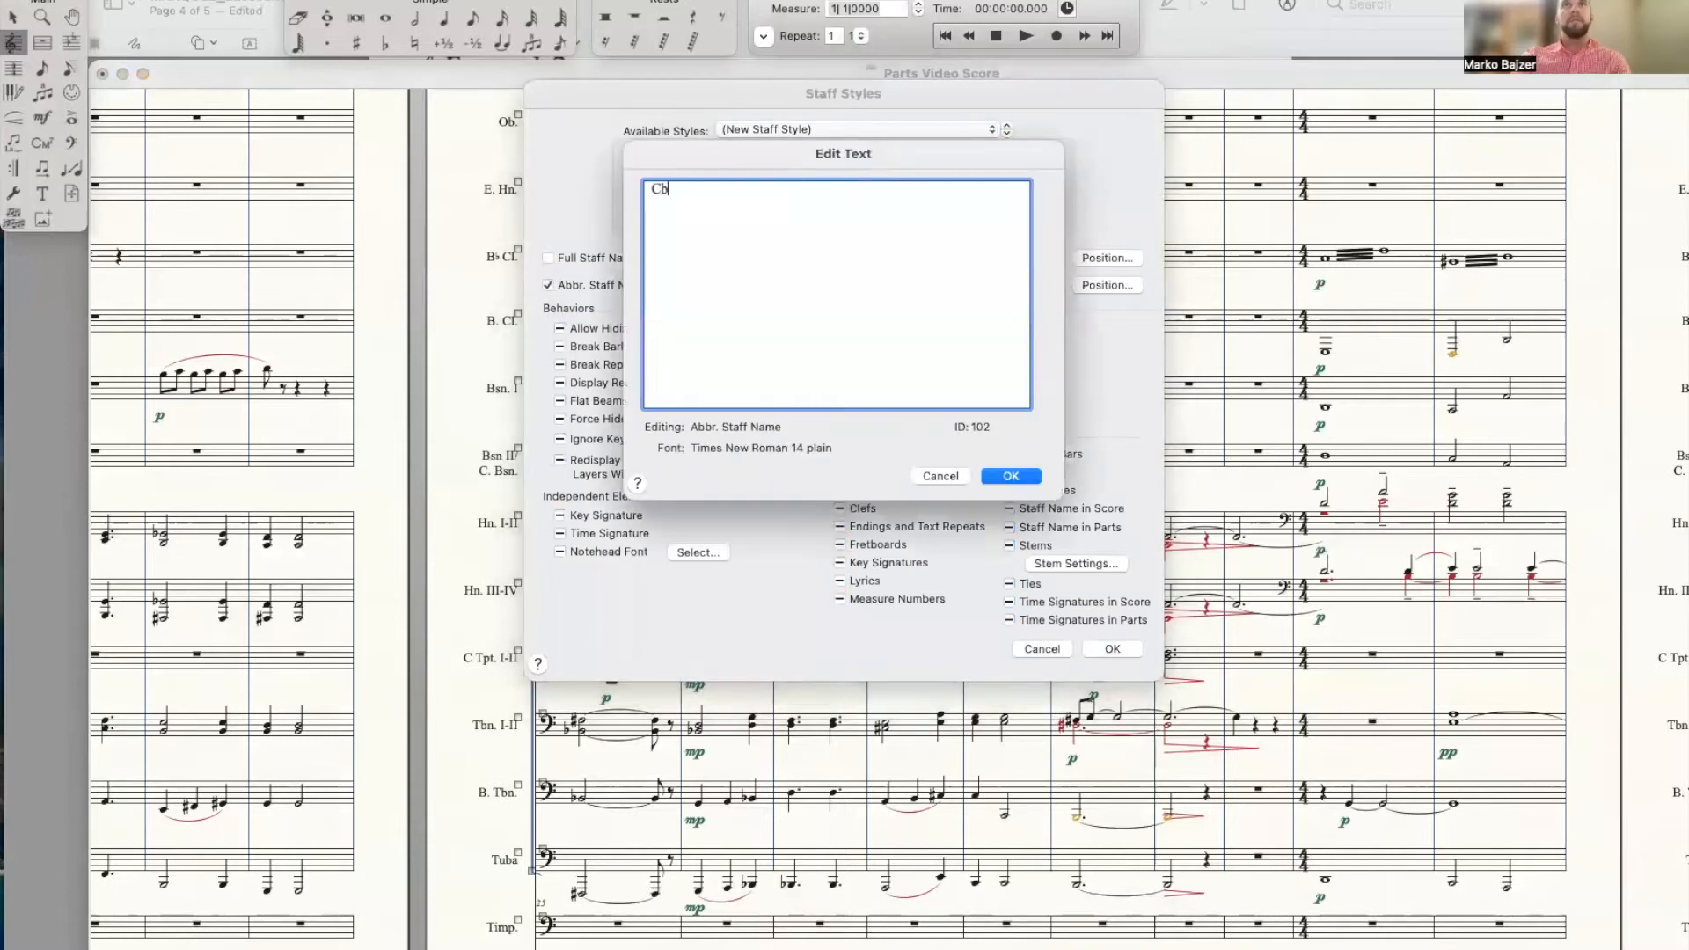
pyautogui.click(1016, 476)
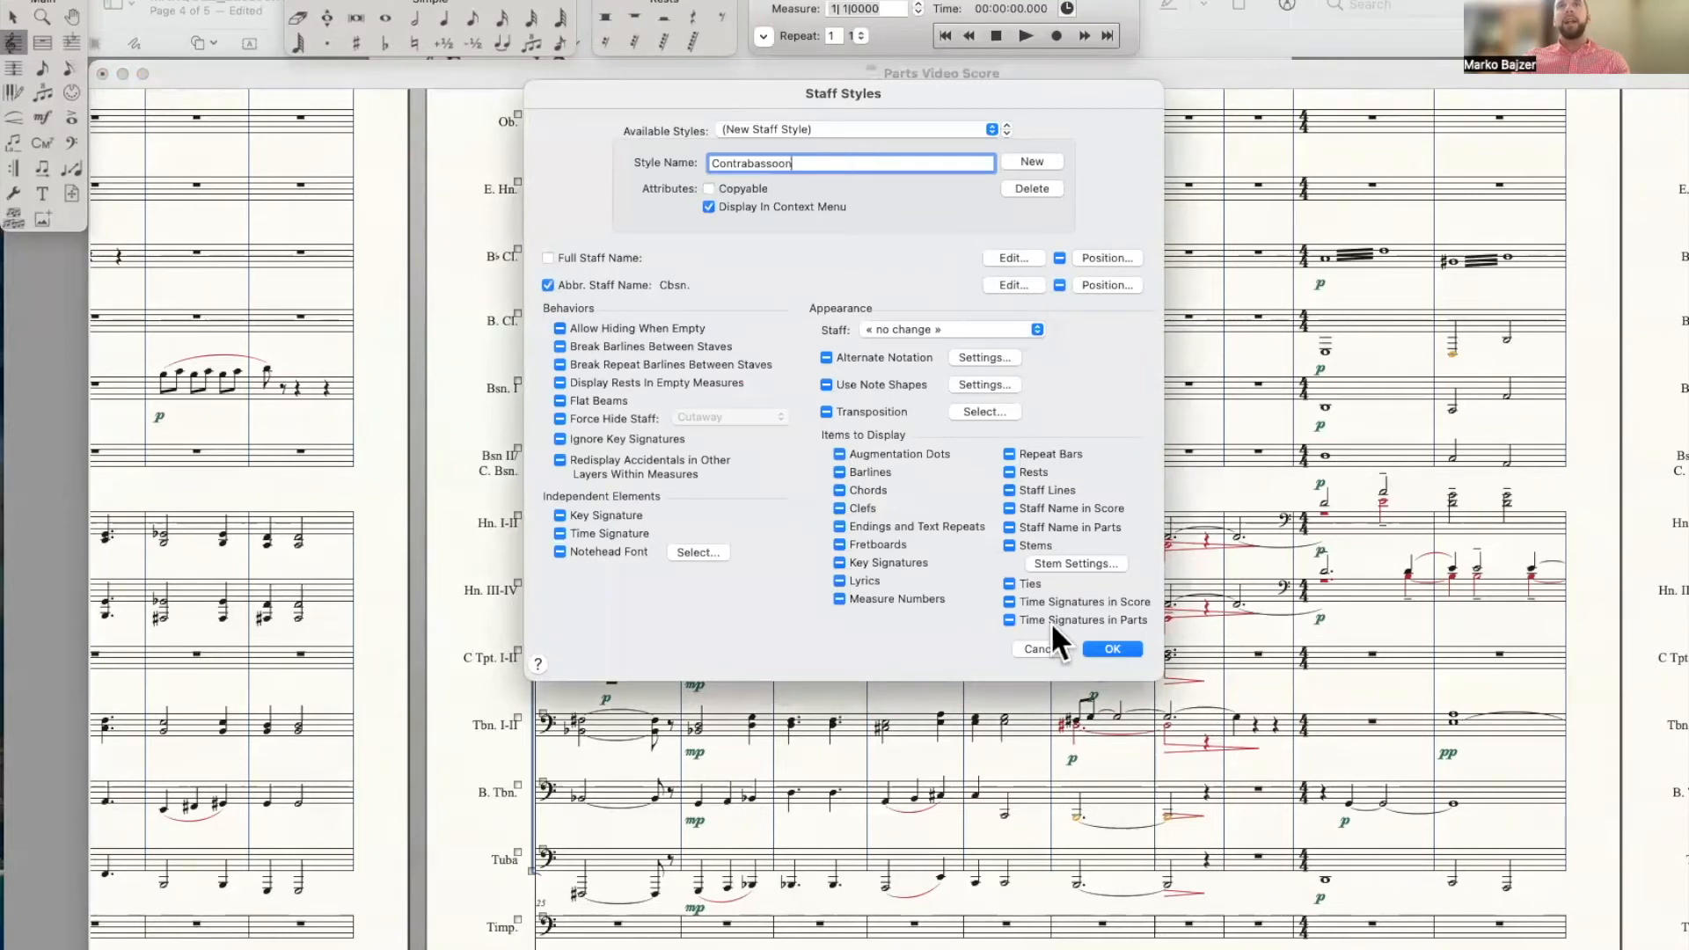
pyautogui.click(1109, 651)
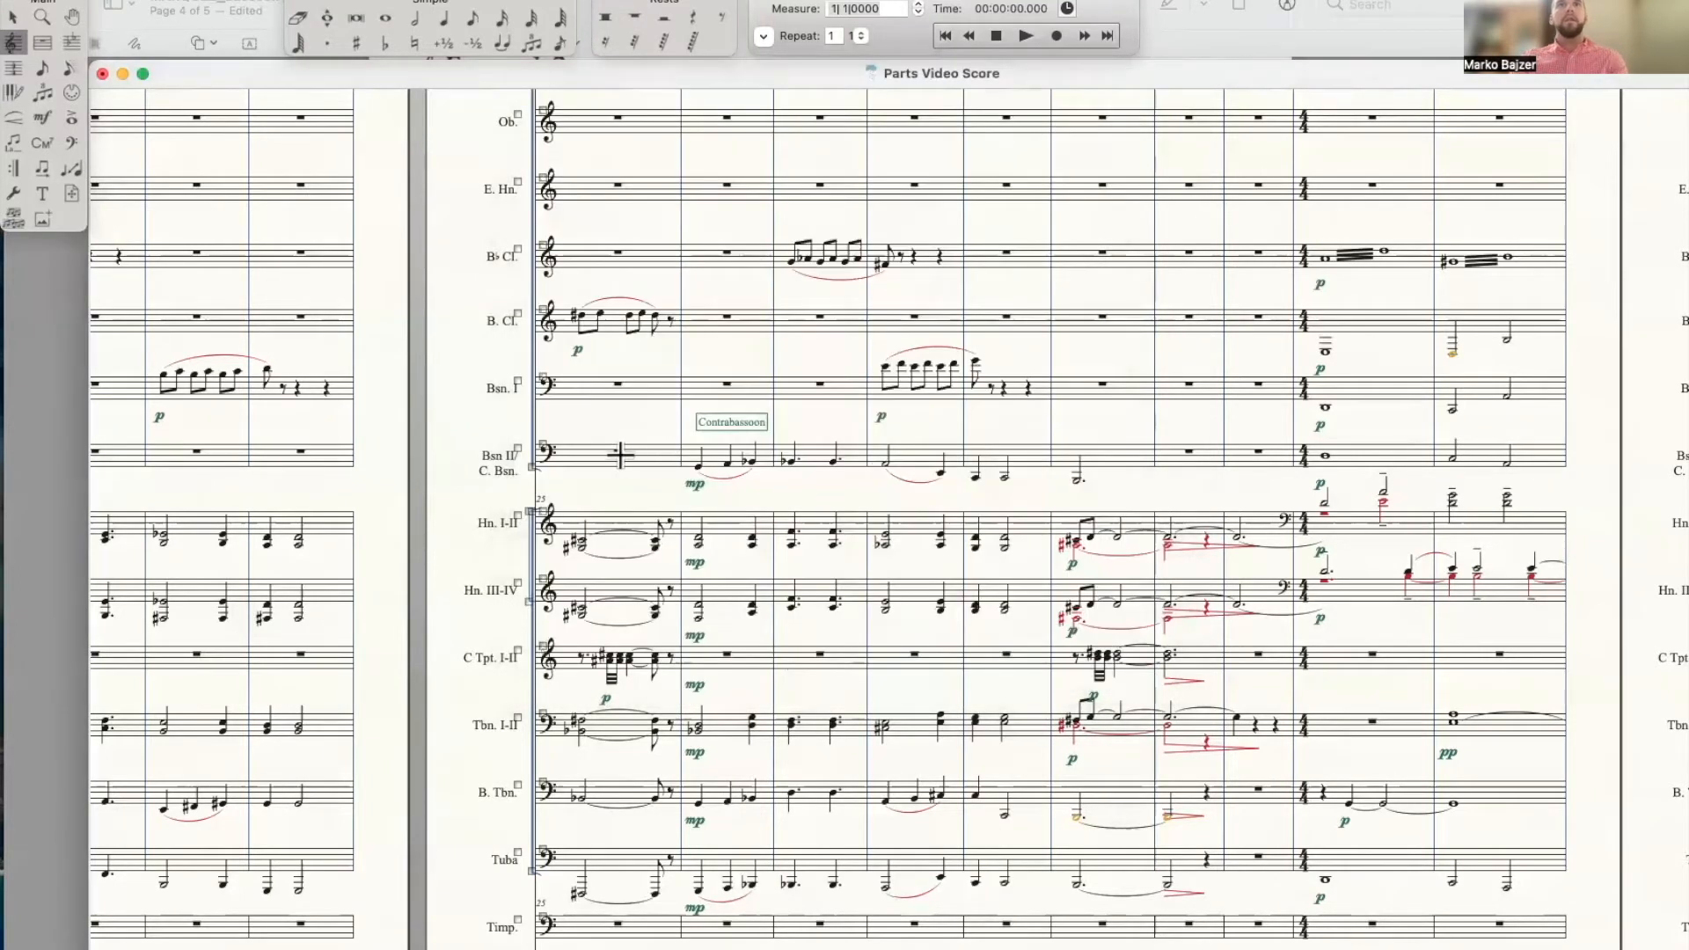
# Apply the last-listed Contrabassoon staff style to the Bassoon II/Contrabassoon staff from measure 21 to the end, in score and parts
pyautogui.hscroll(10, 712, 490)
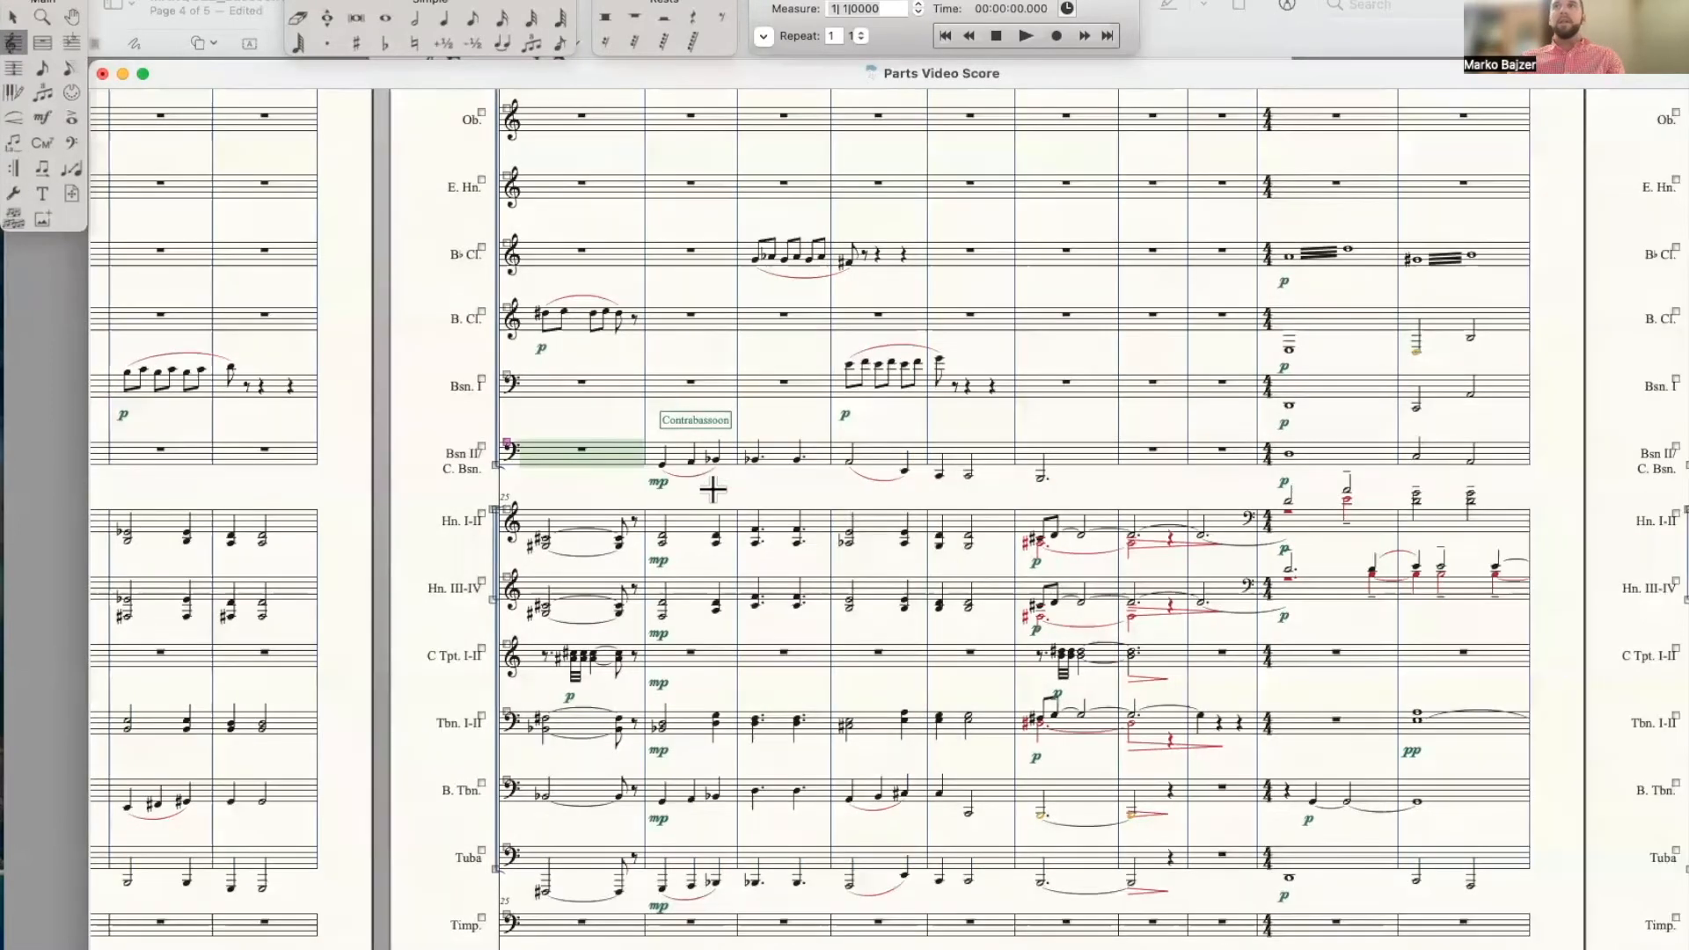
pyautogui.hscroll(1, 712, 489)
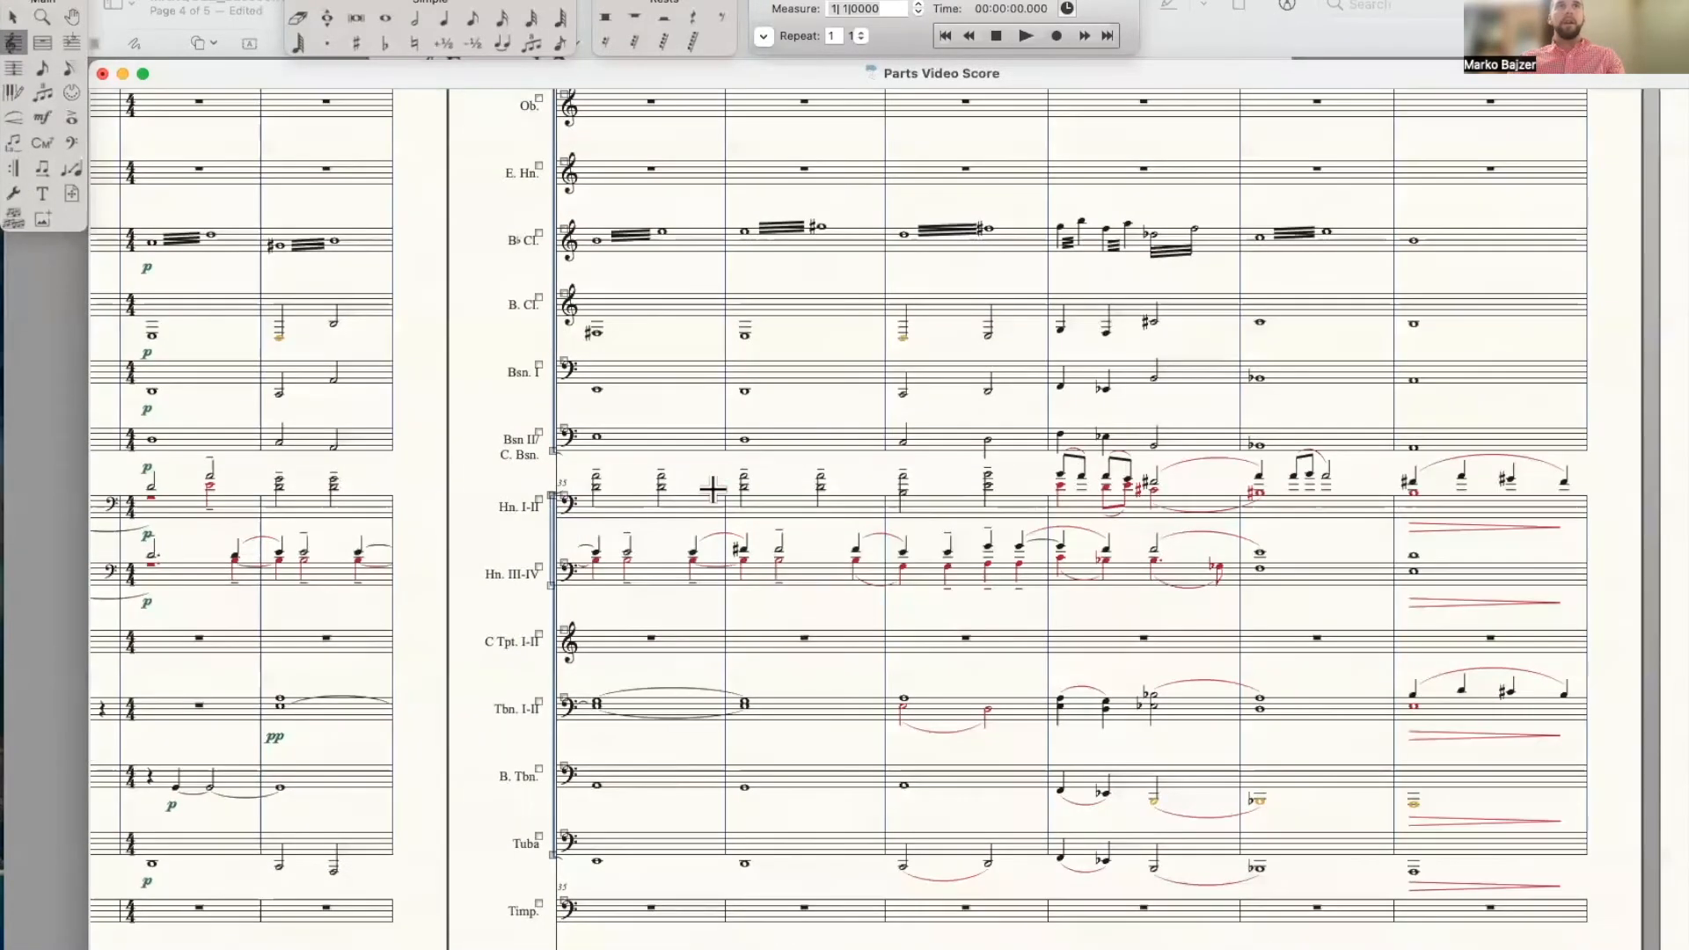
pyautogui.hscroll(-10, 712, 489)
pyautogui.hscroll(-5, 557, 458)
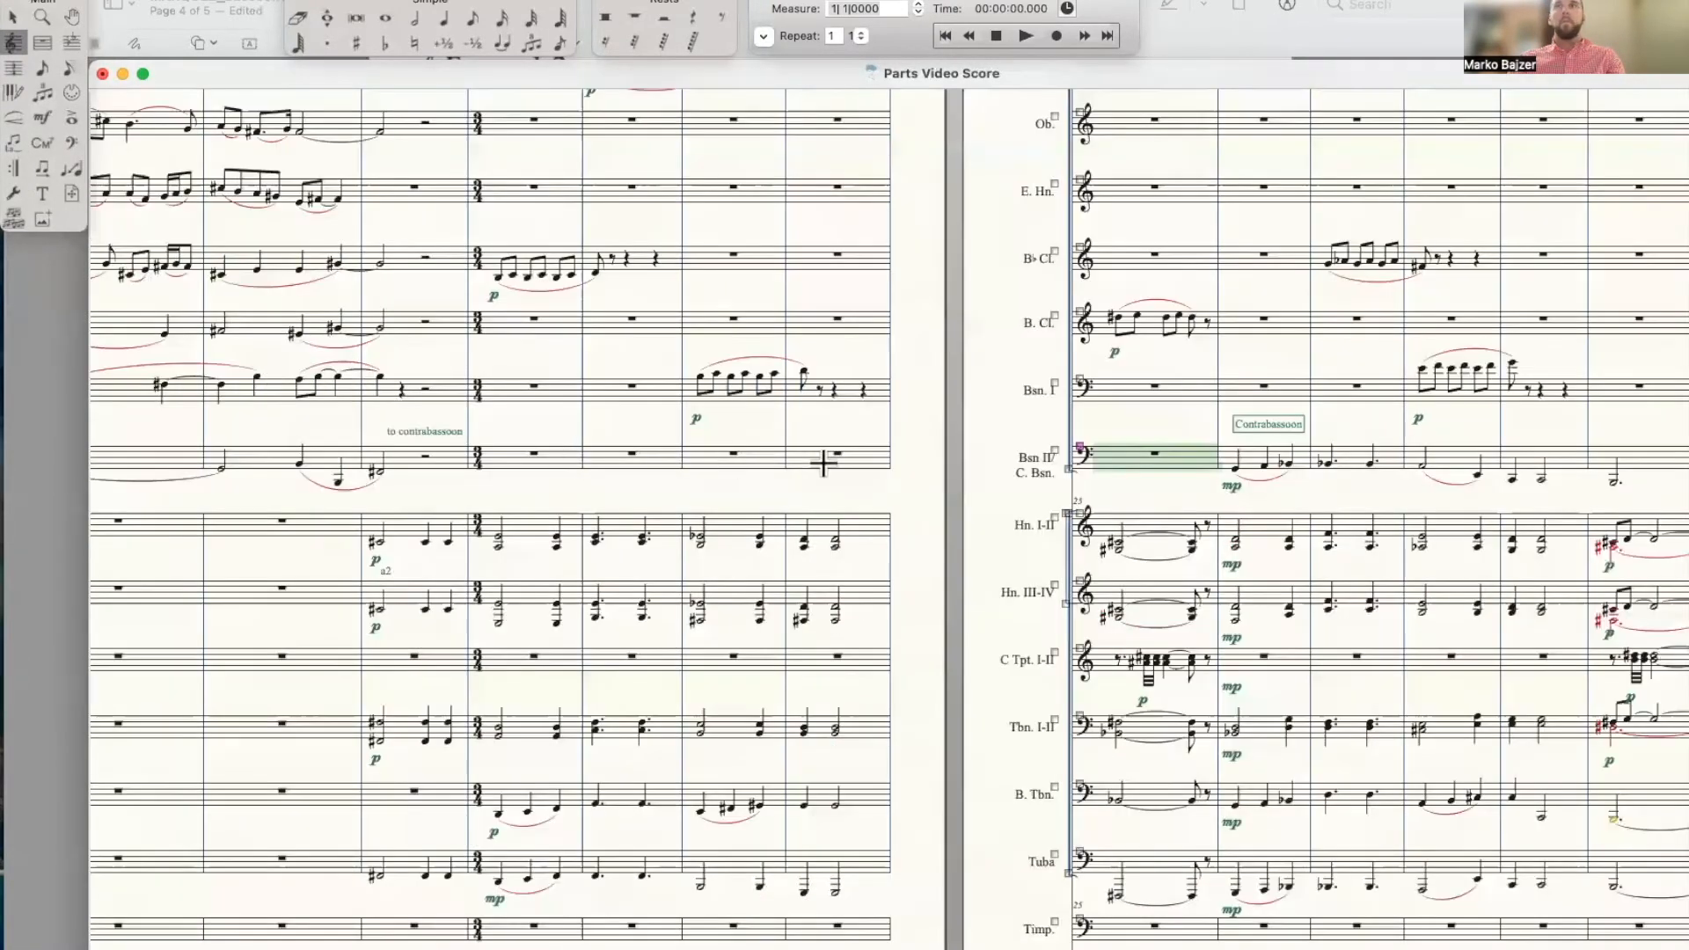
pyautogui.hscroll(6, 823, 464)
pyautogui.hscroll(15, 824, 463)
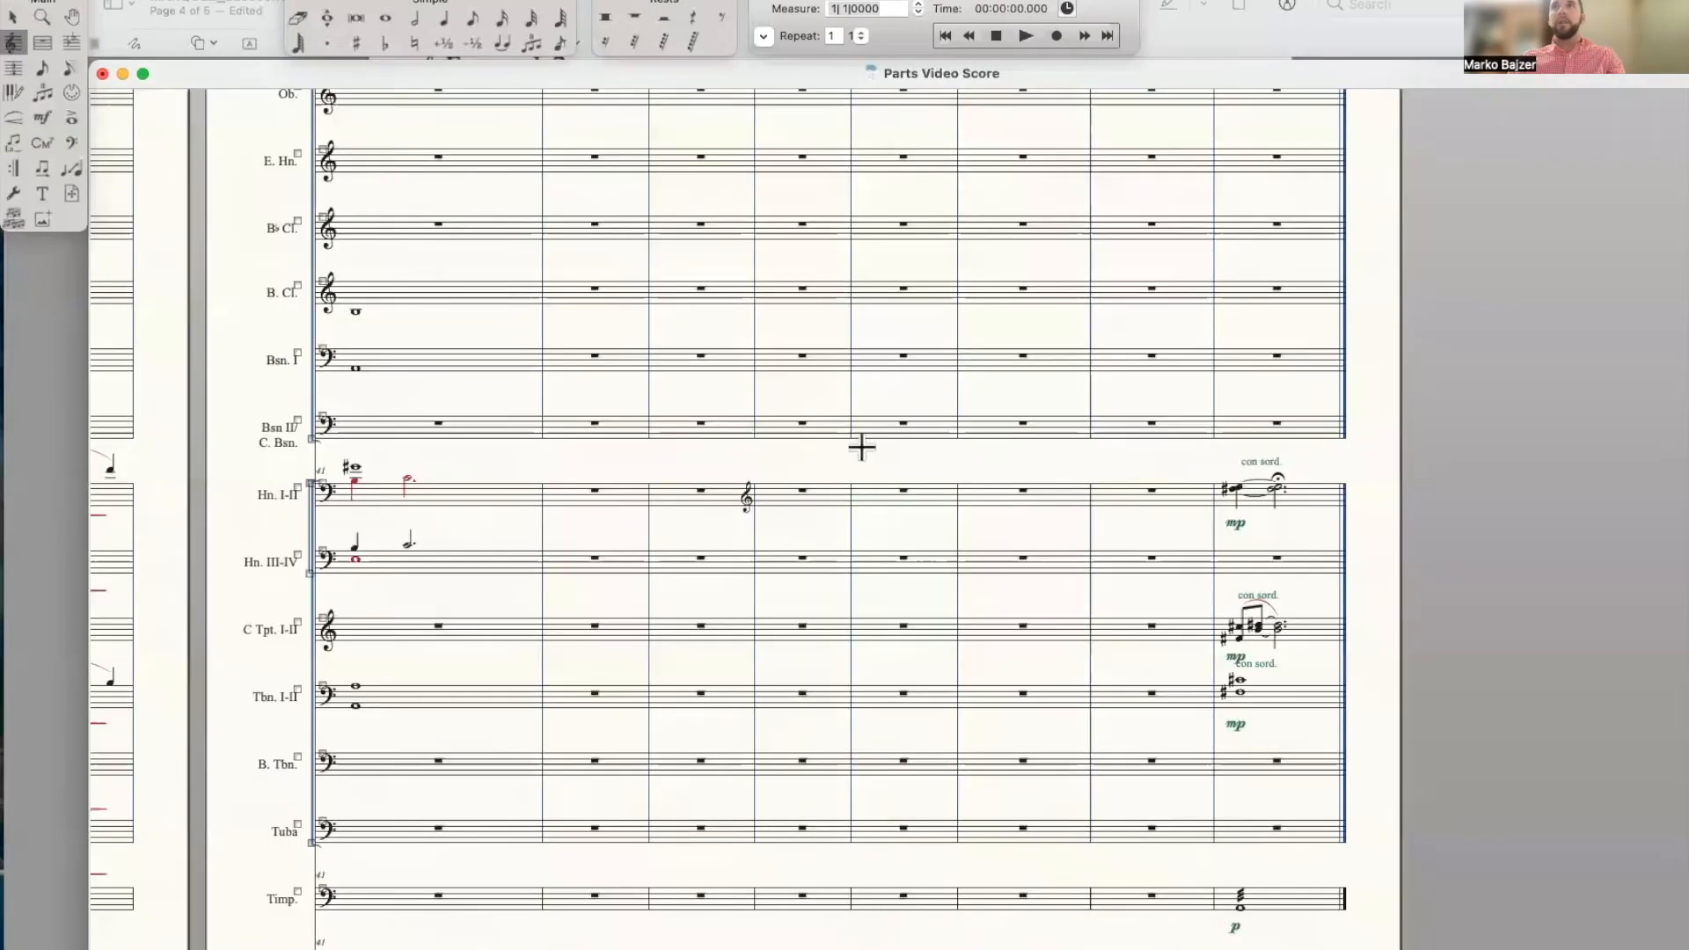
pyautogui.hscroll(-15, 960, 480)
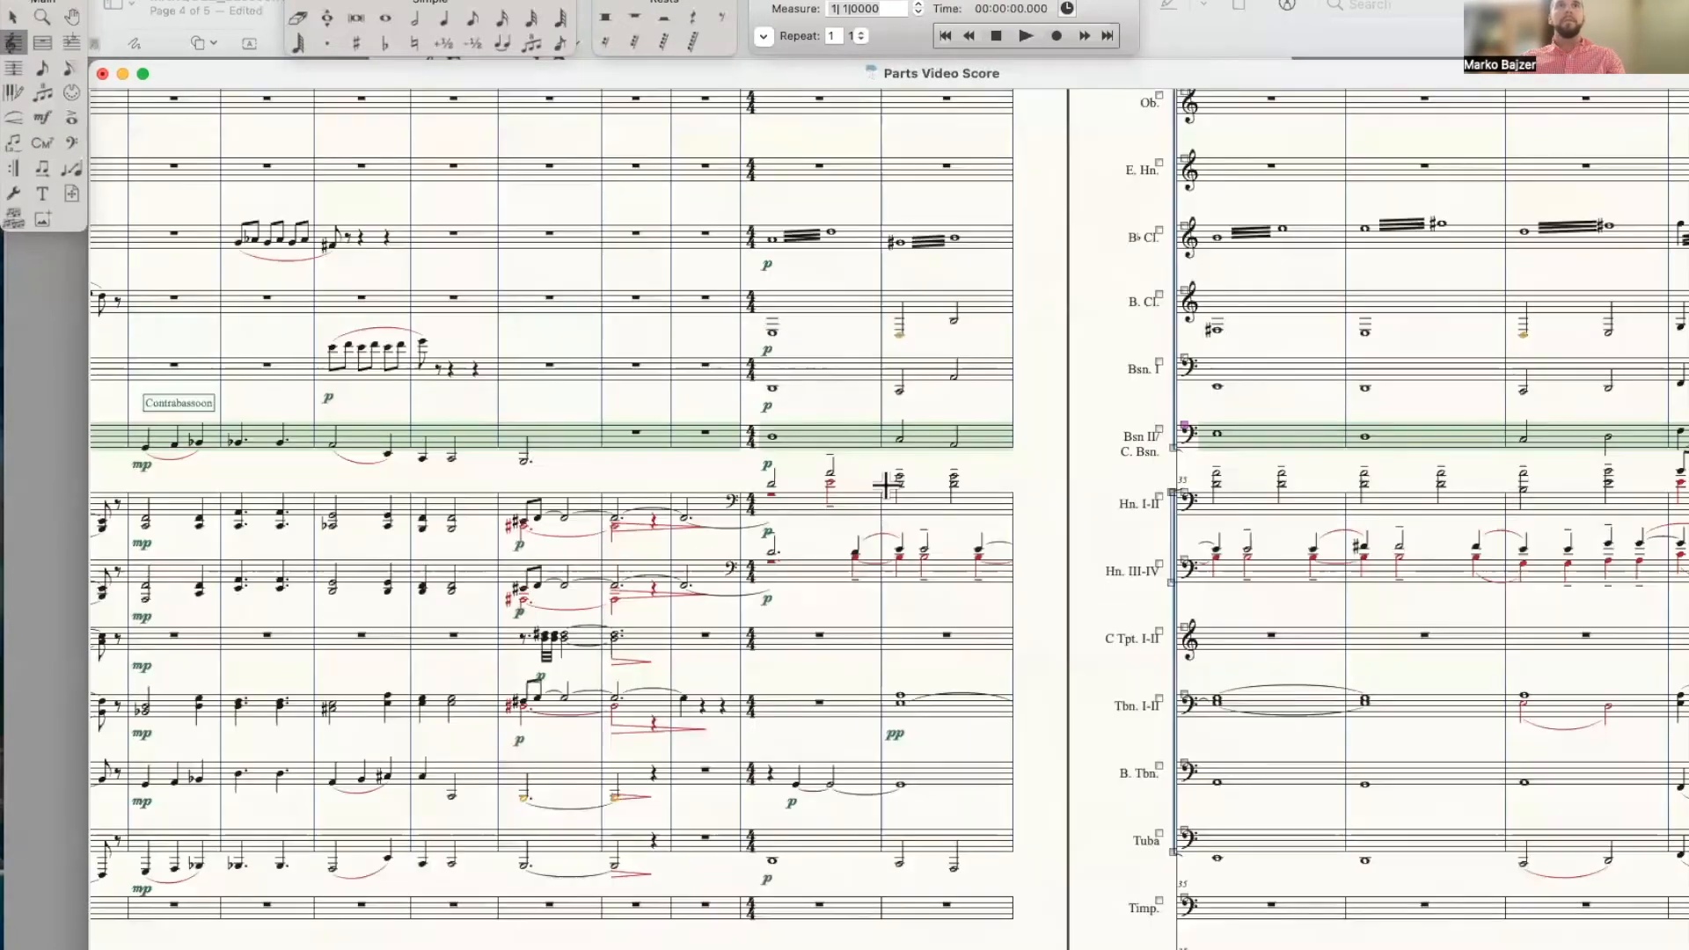
pyautogui.hscroll(-7, 331, 439)
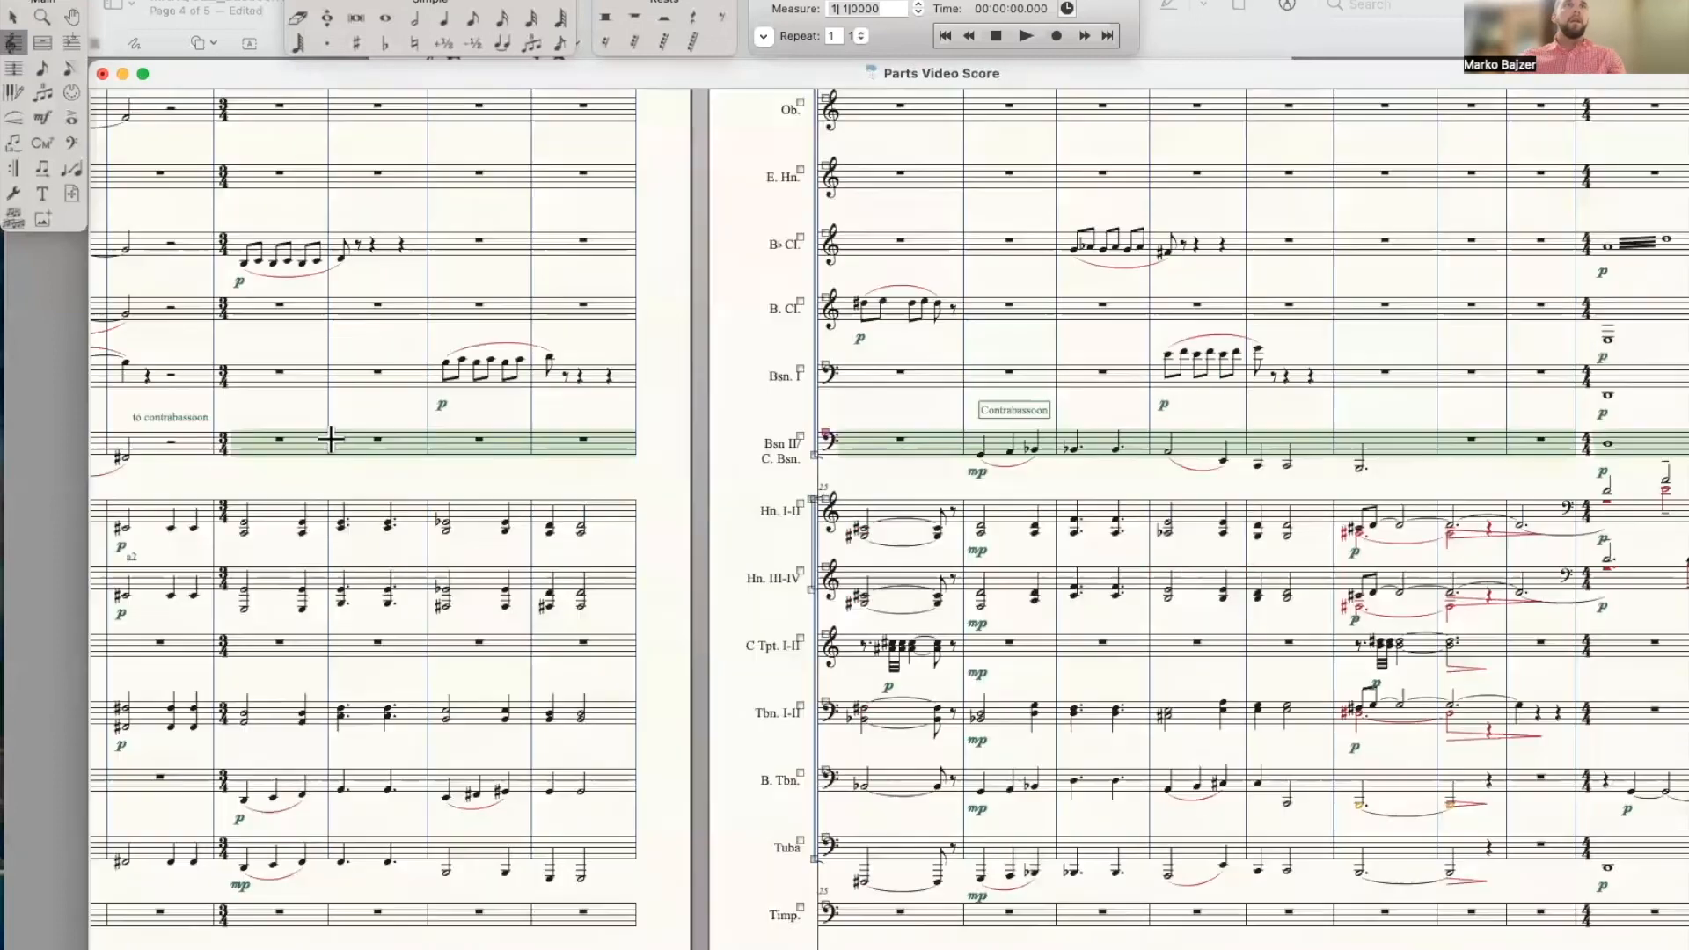
pyautogui.hscroll(1, 326, 444)
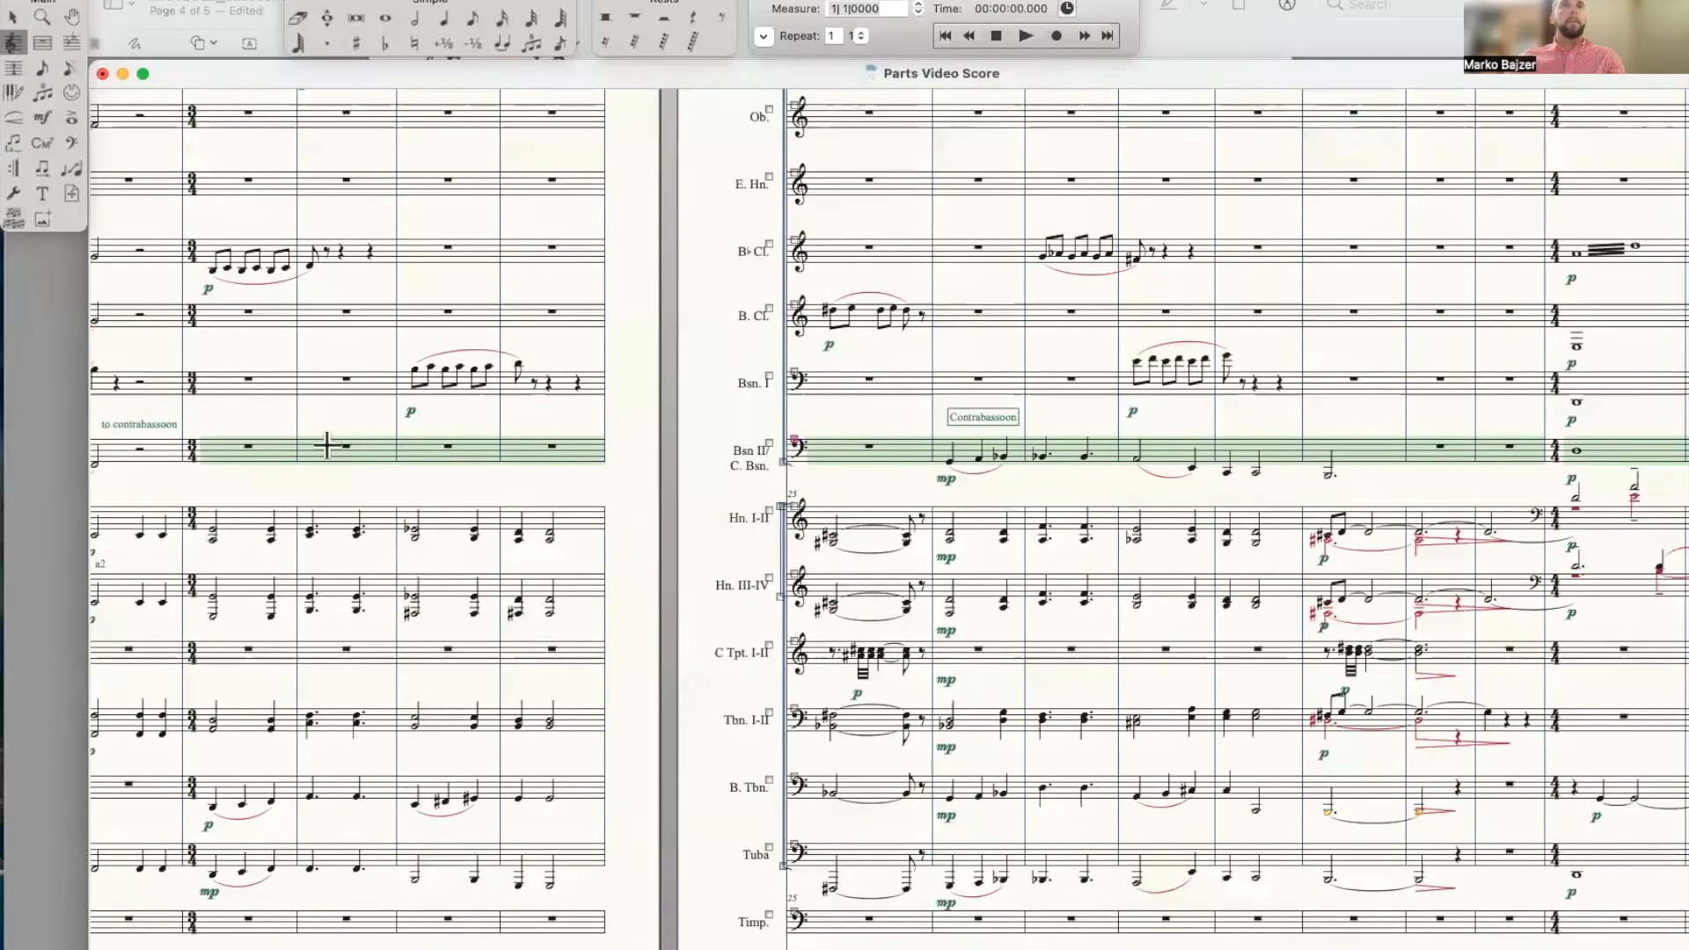
pyautogui.rightClick(327, 444)
pyautogui.moveTo(543, 508)
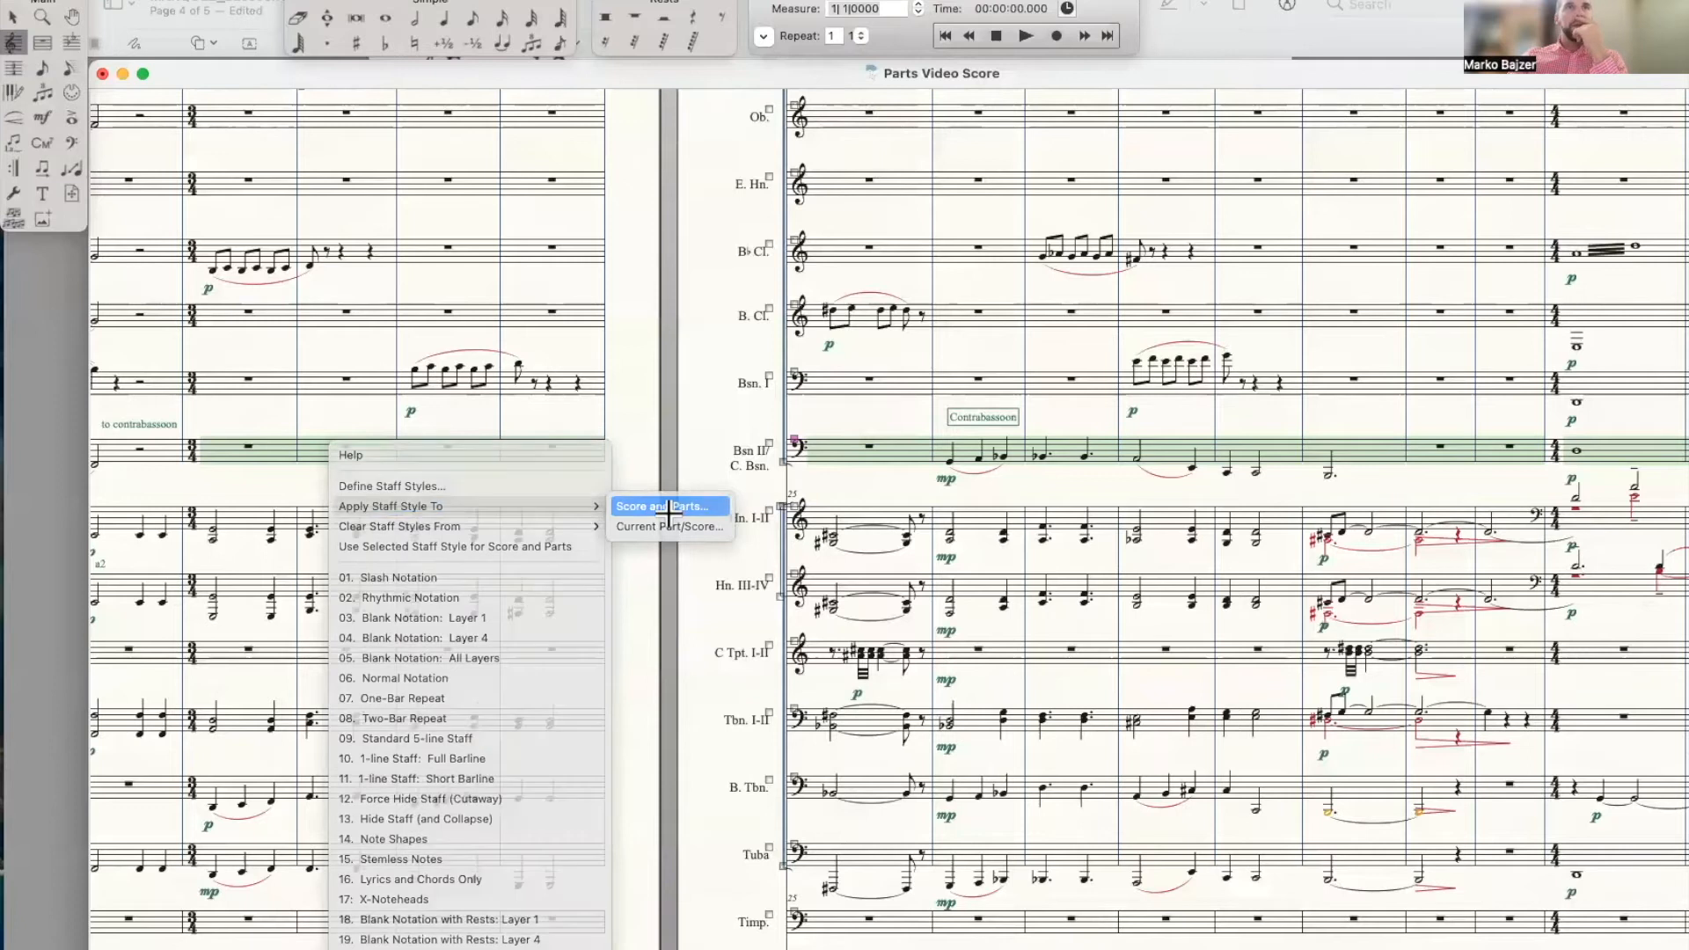
pyautogui.click(668, 507)
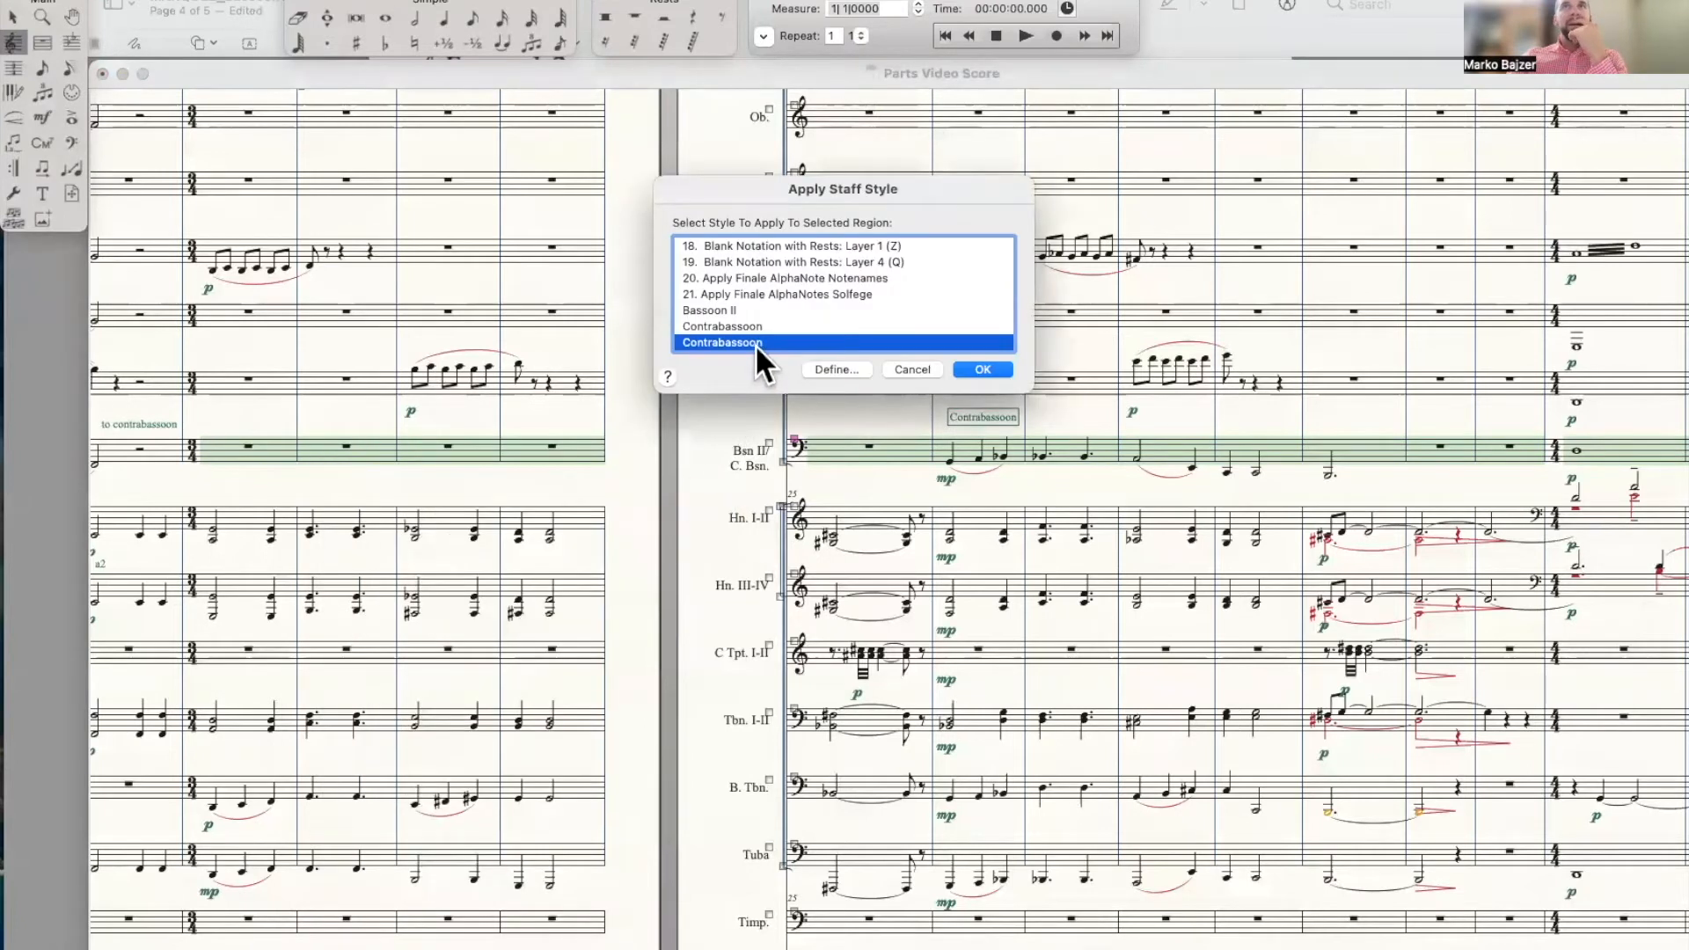
pyautogui.click(973, 372)
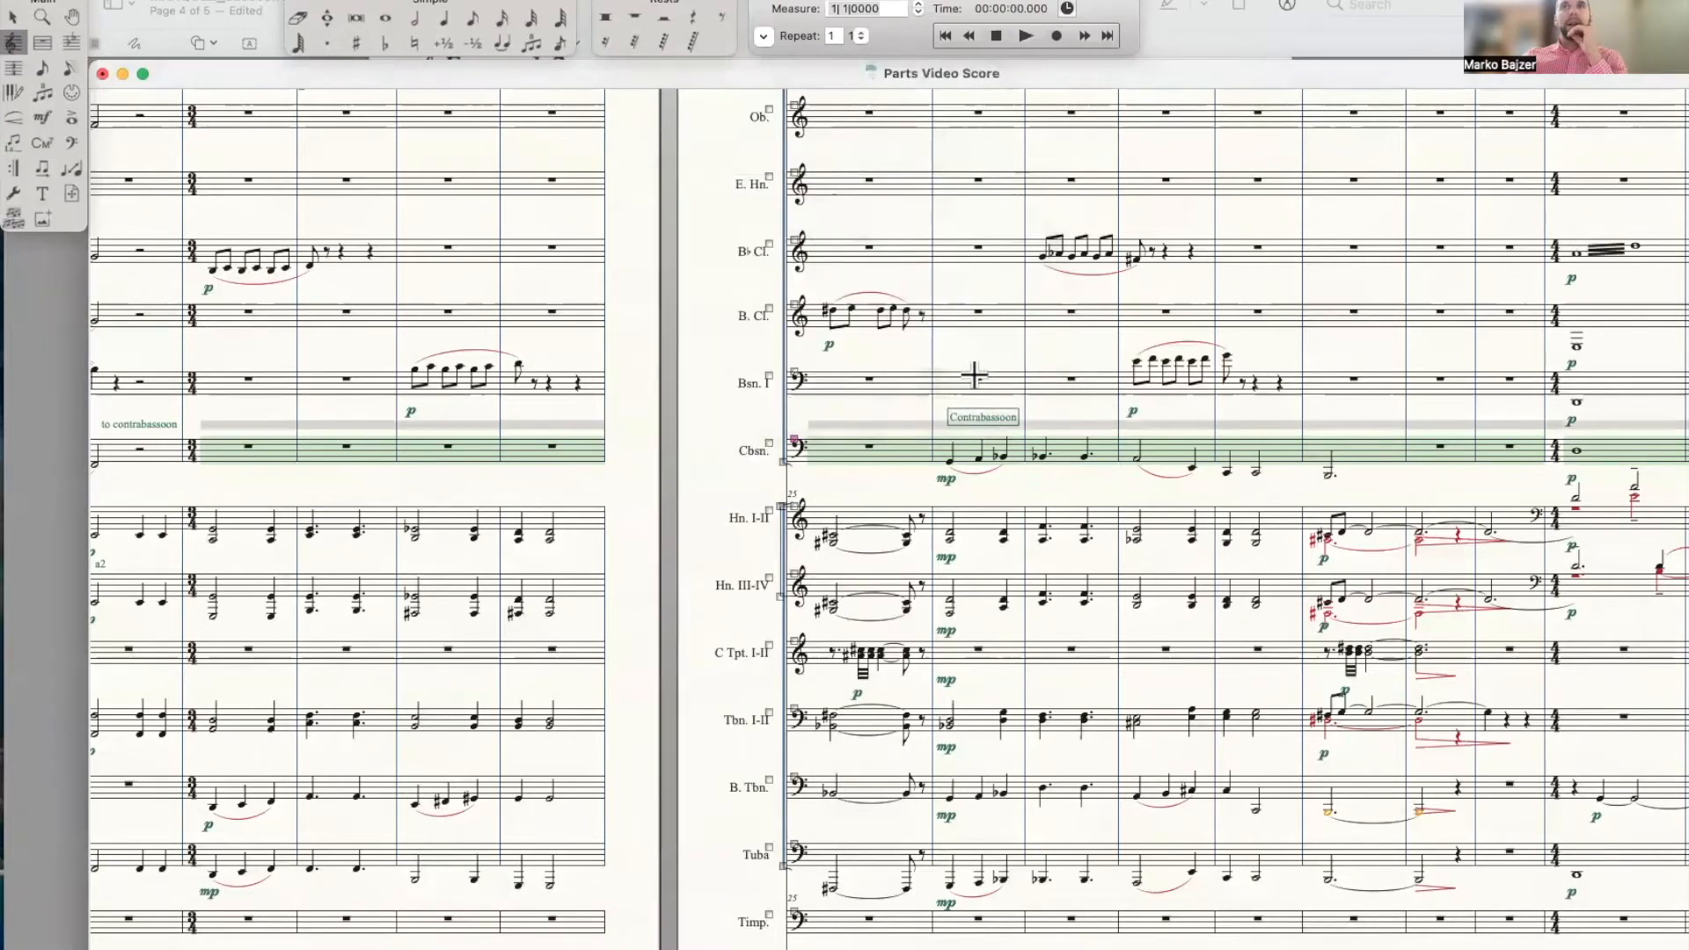
# Check the abbreviated staff name and staff style range along the contrabassoon staff from measure 21 onward
pyautogui.hscroll(5, 726, 438)
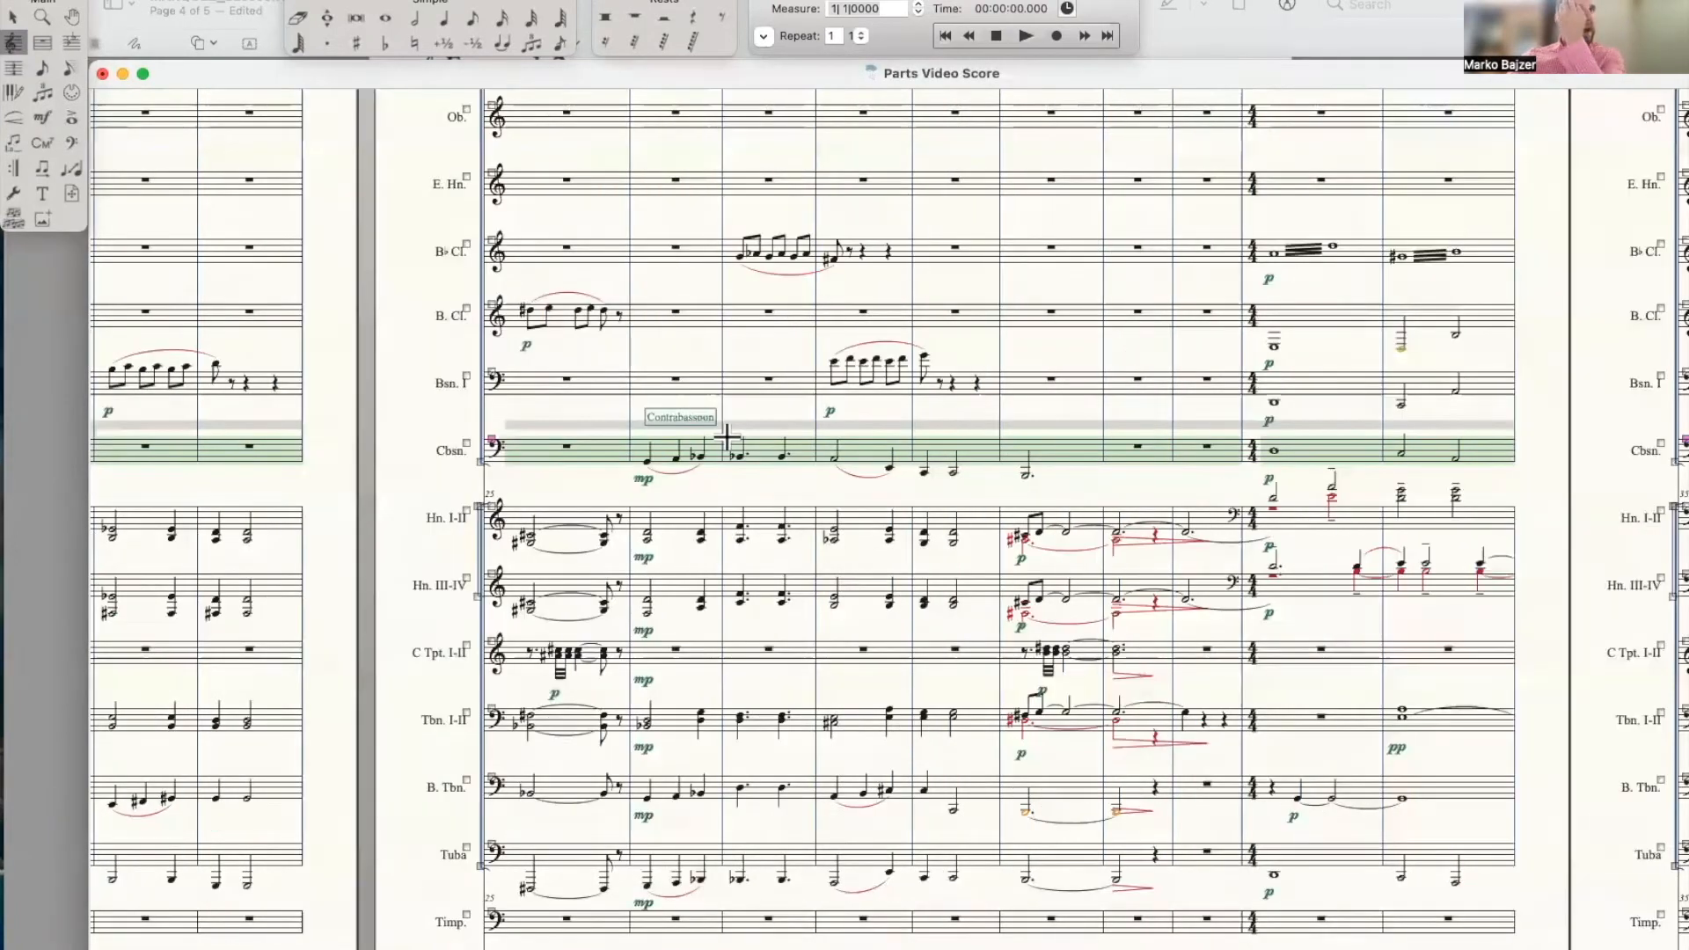
pyautogui.hscroll(3, 302, 444)
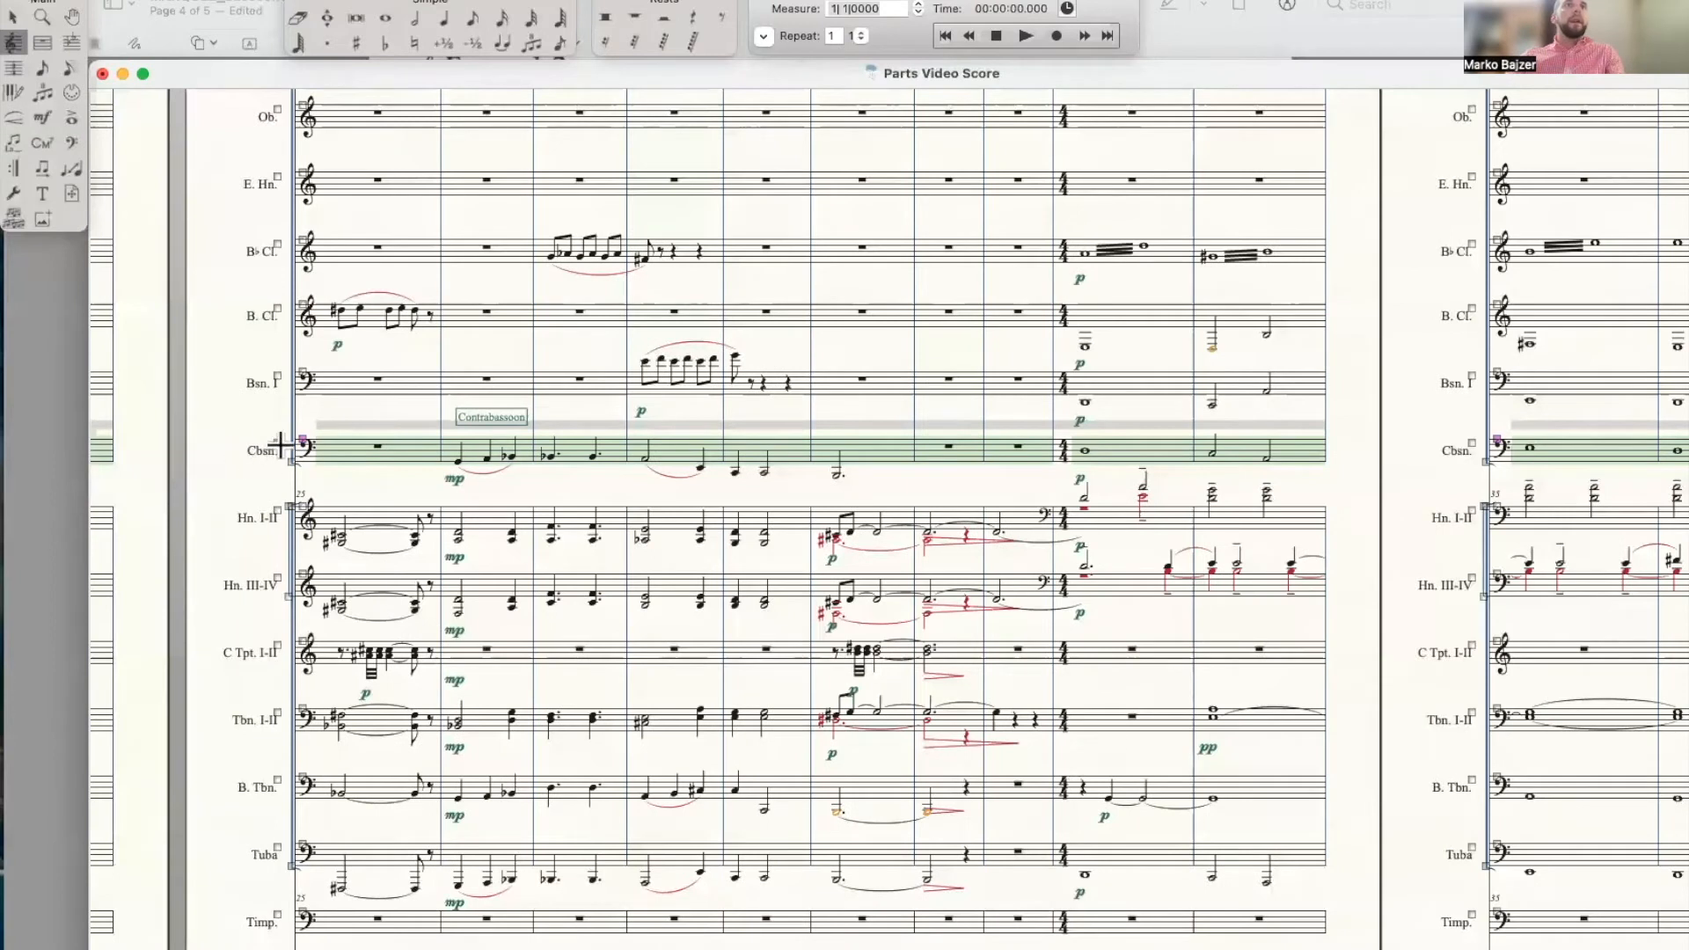
pyautogui.hscroll(10, 346, 457)
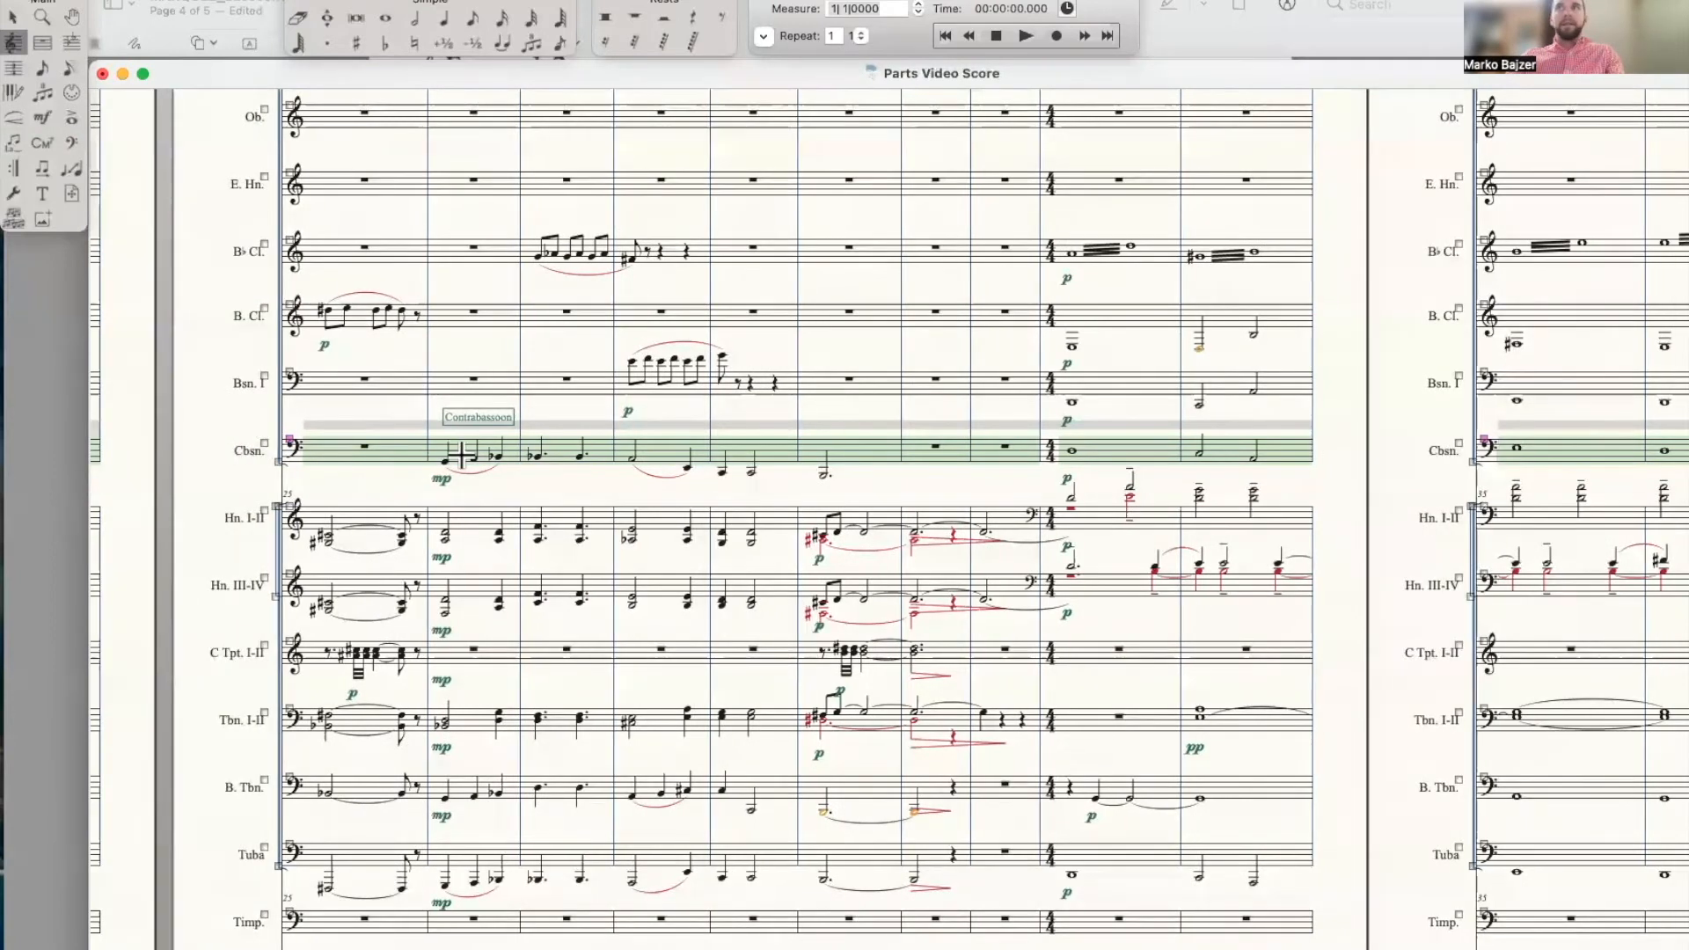
pyautogui.hscroll(6, 770, 470)
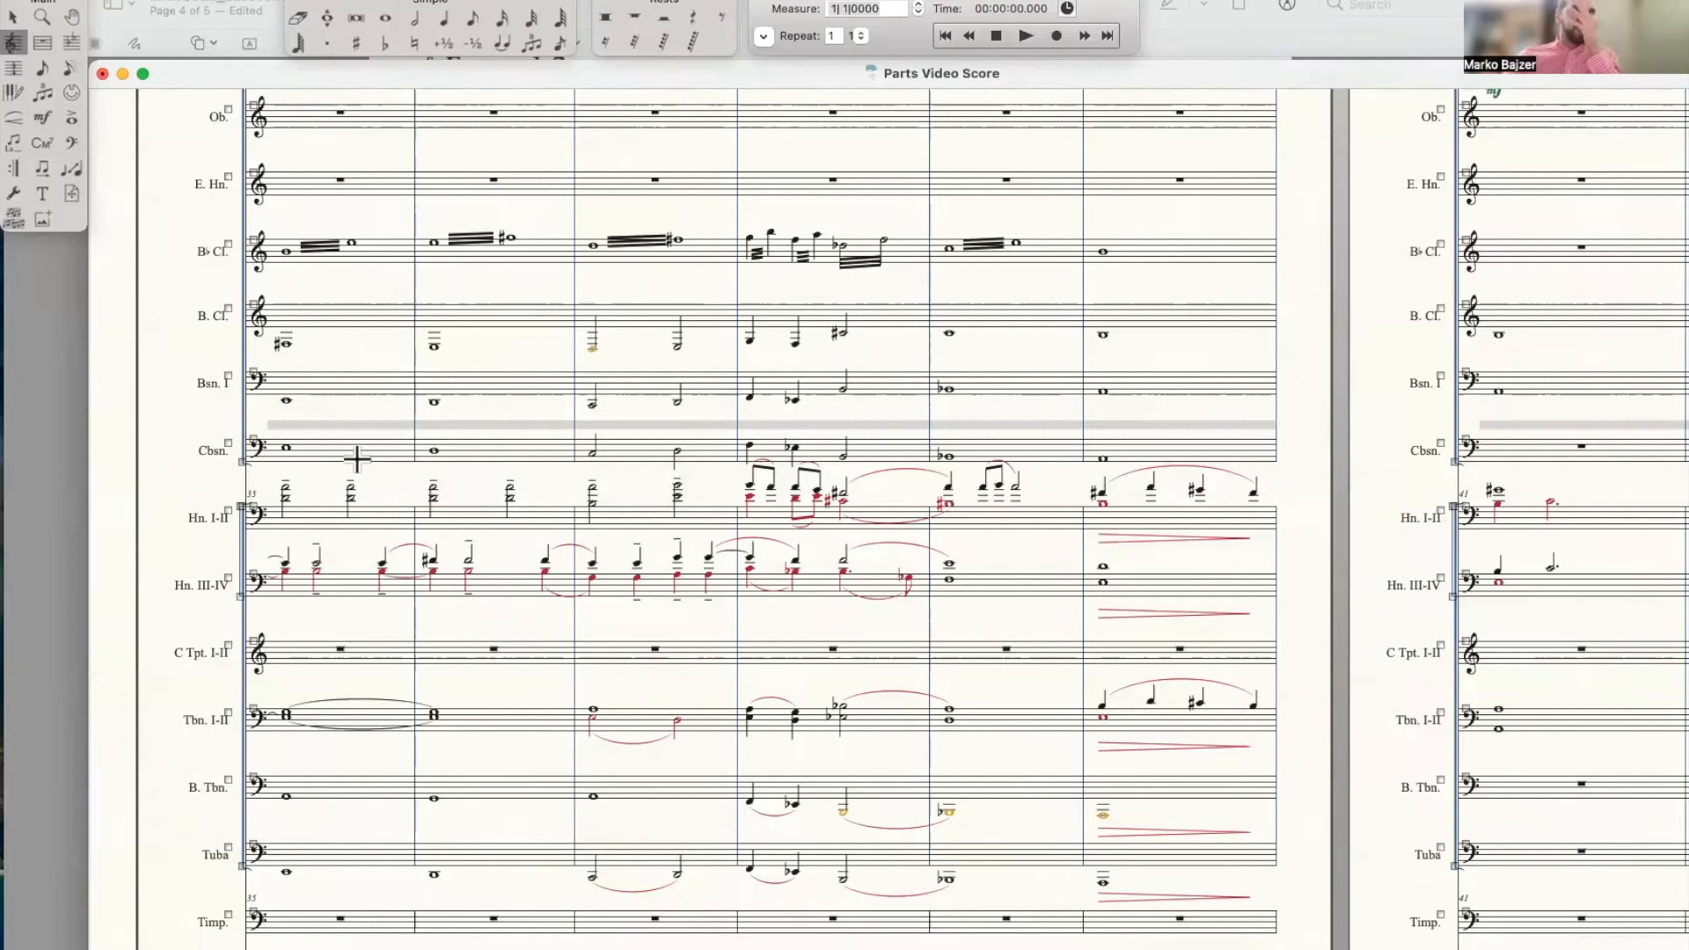
pyautogui.hscroll(-5, 359, 461)
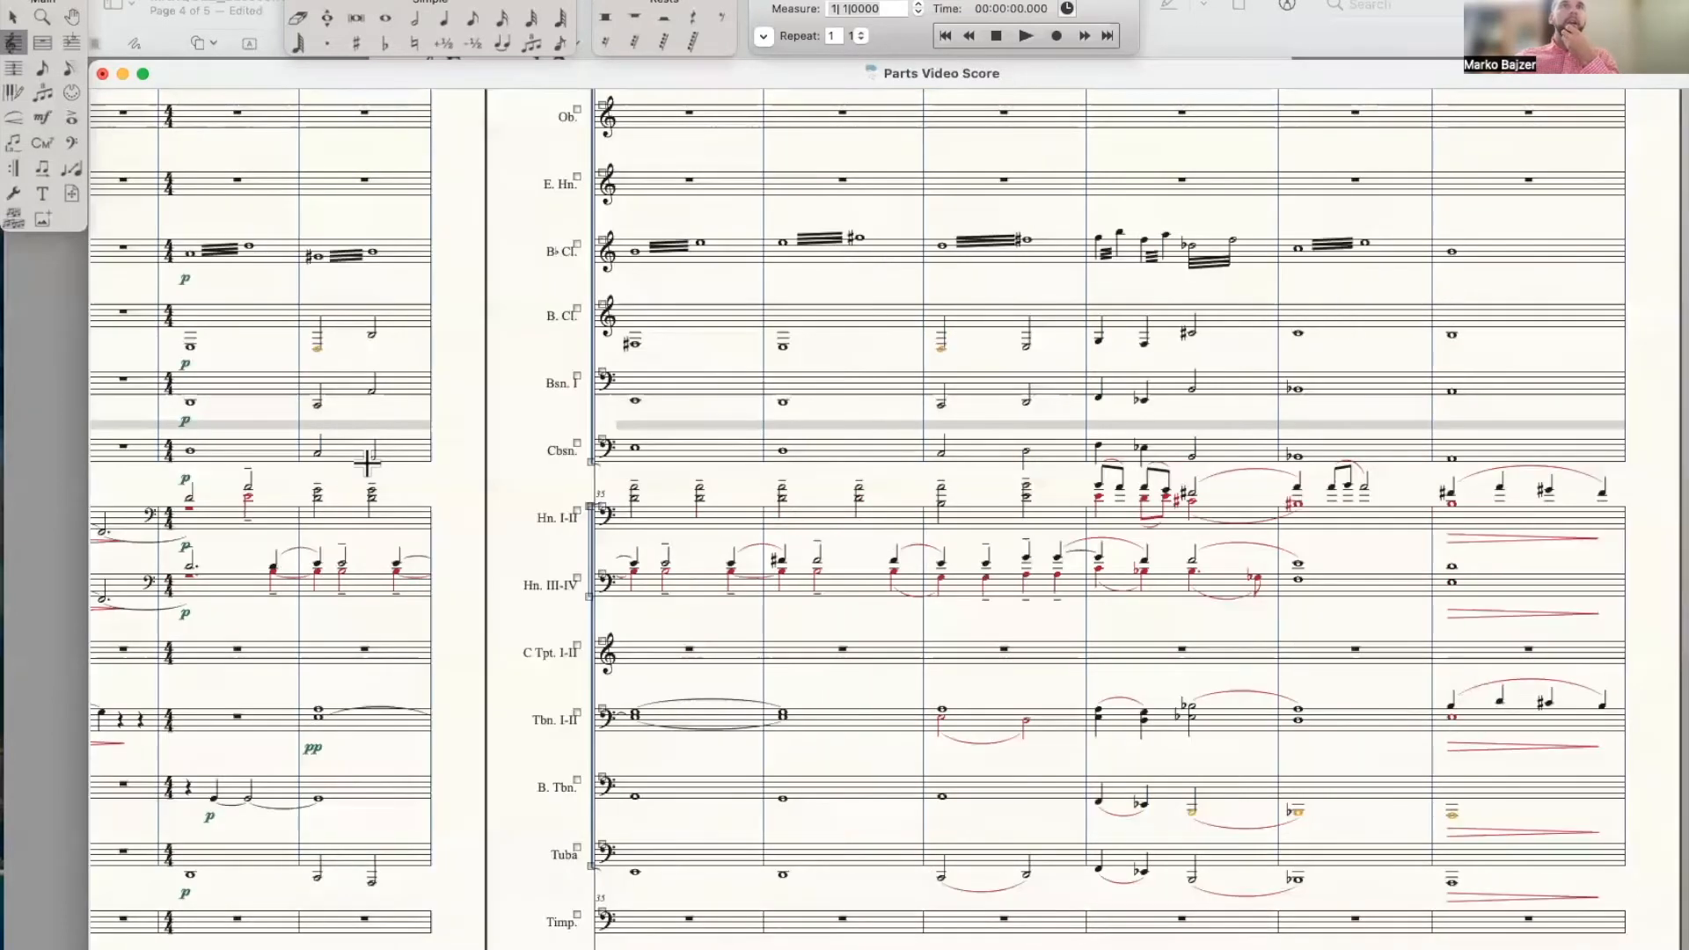
pyautogui.hscroll(-12, 366, 464)
pyautogui.hscroll(-12, 366, 464)
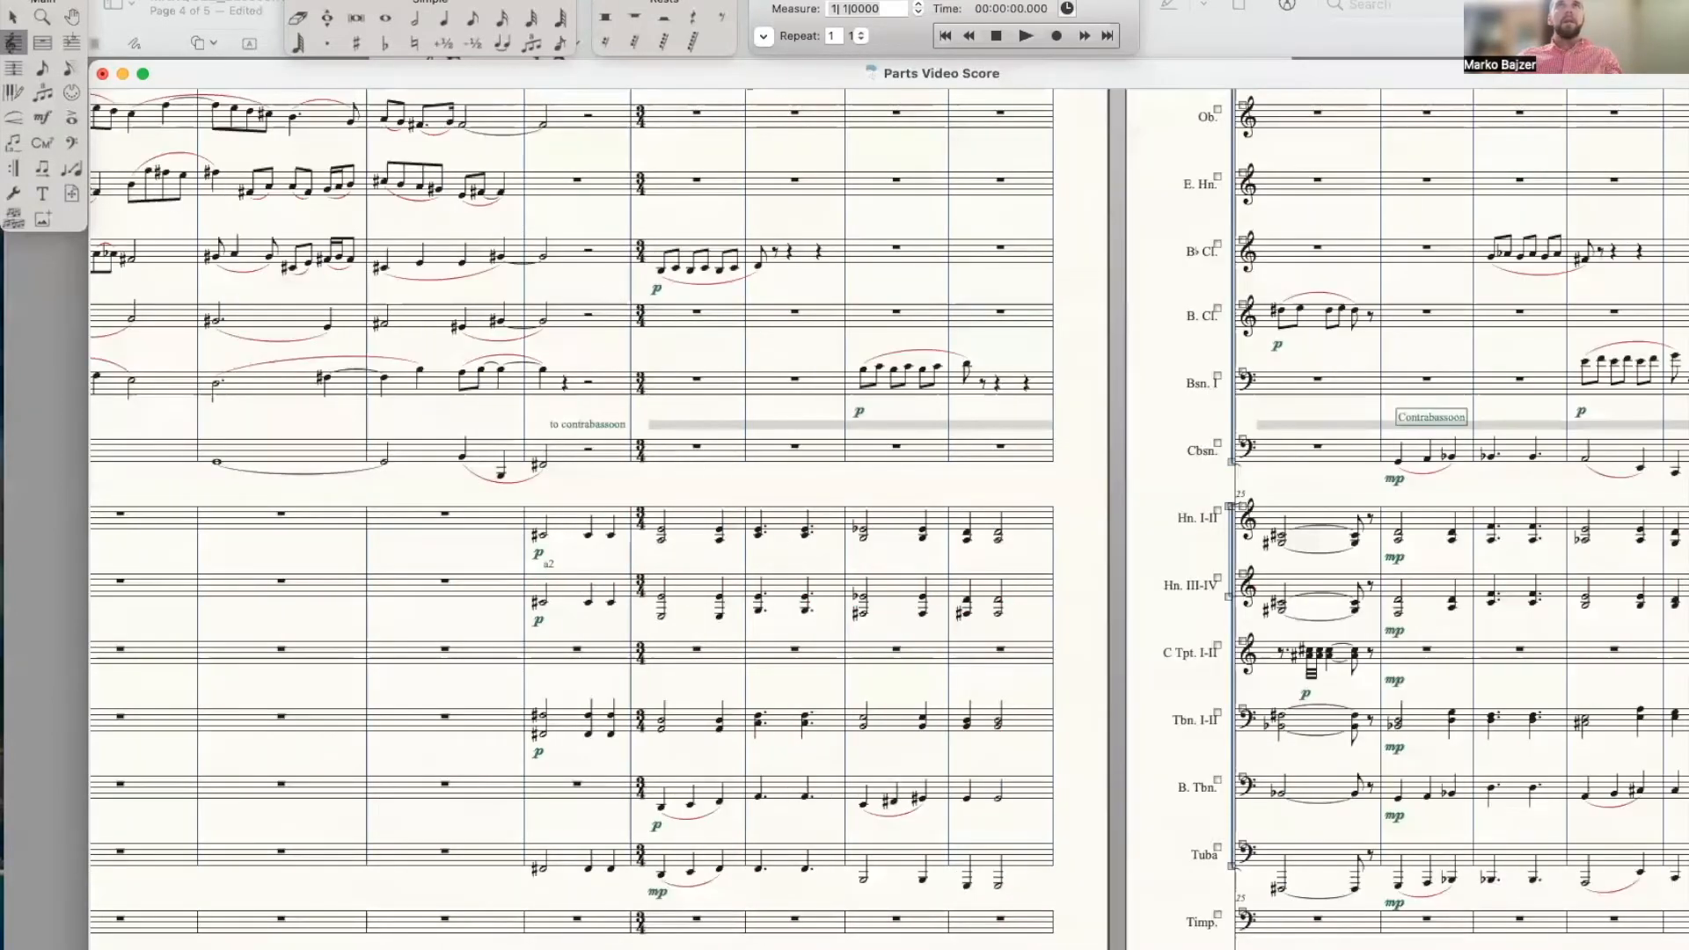
# Start defining another new staff style and name it "Bassoon II"
pyautogui.hscroll(-1, 366, 463)
pyautogui.click(666, 2)
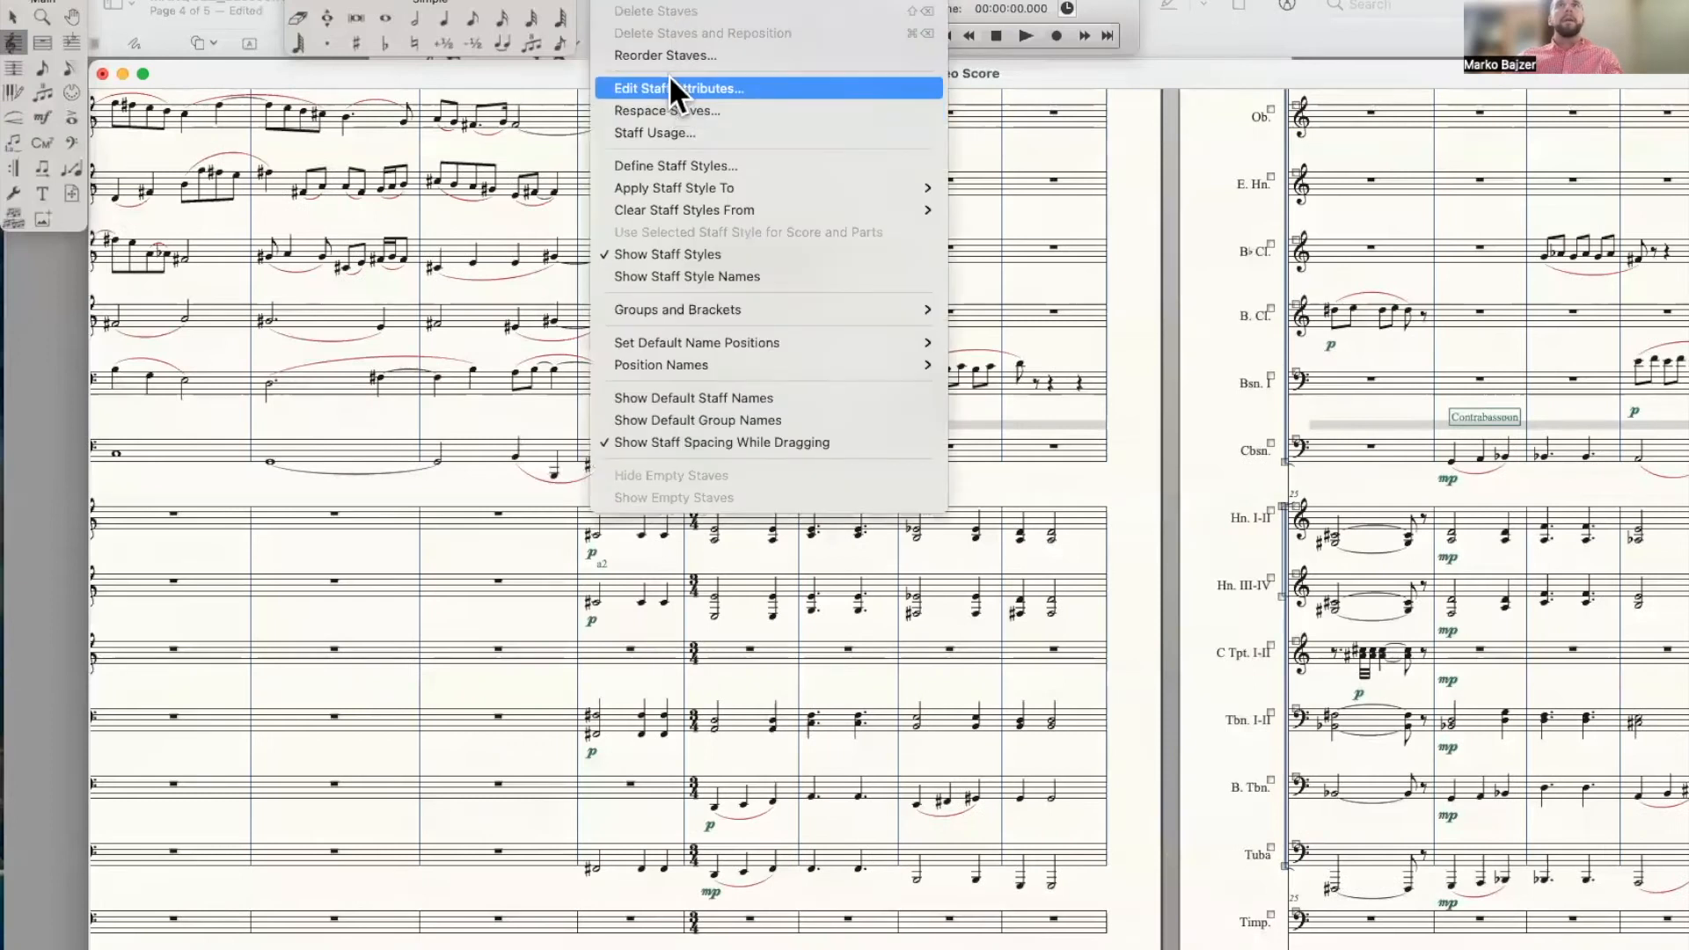
pyautogui.click(671, 166)
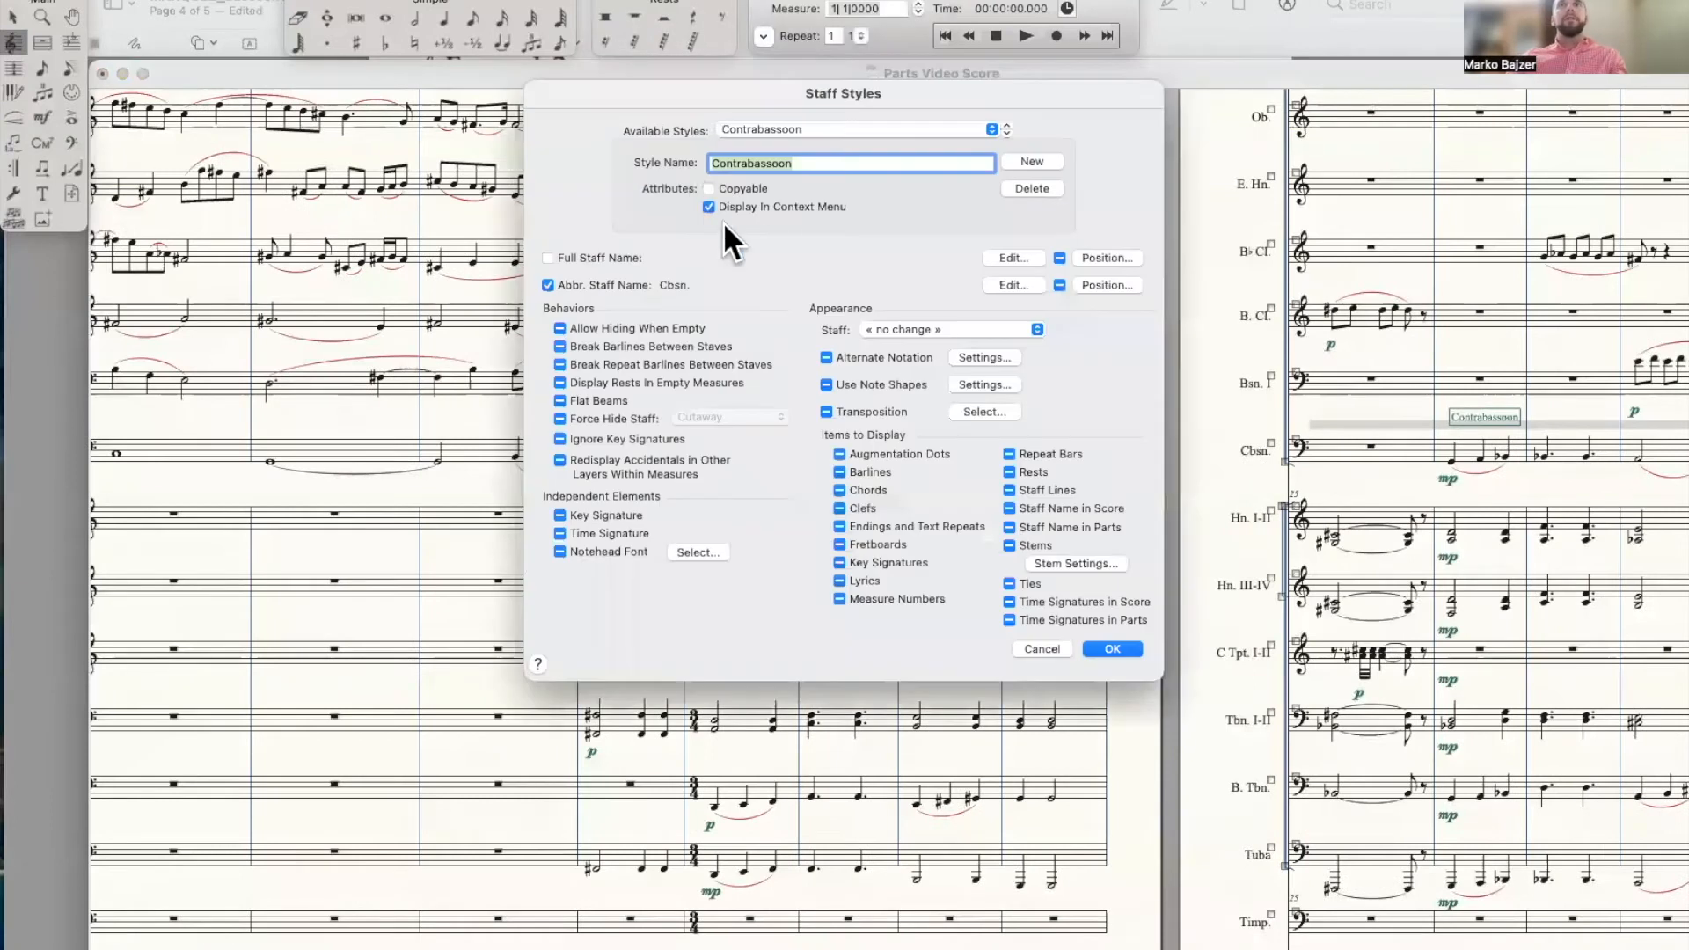
pyautogui.click(1029, 161)
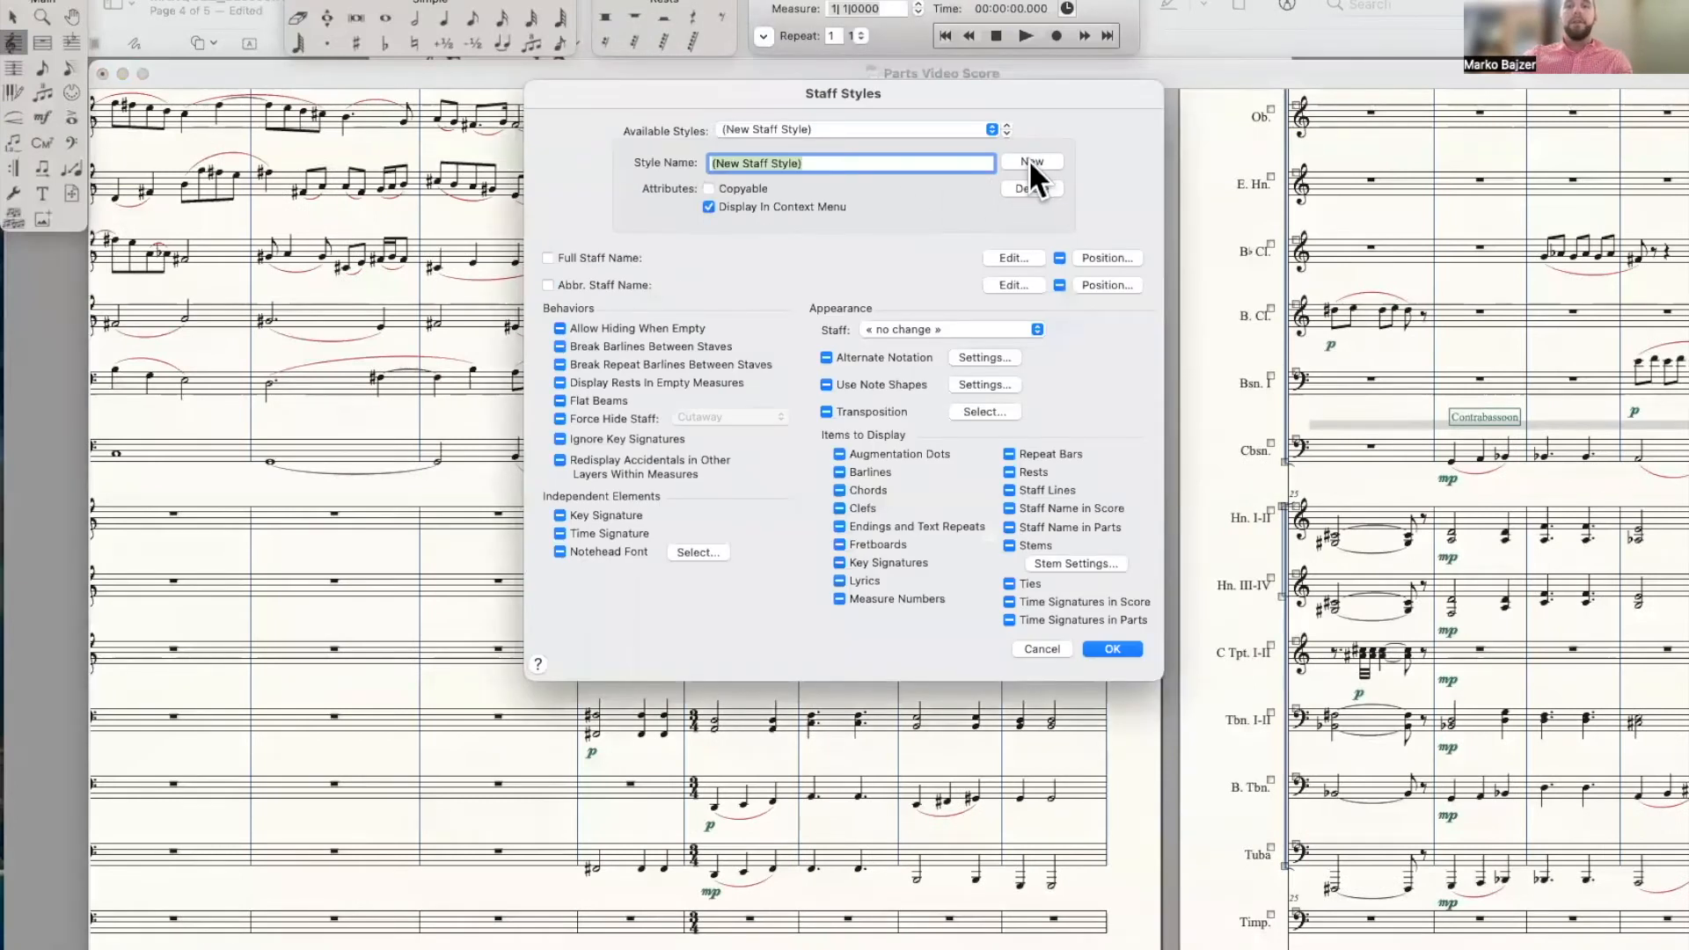
pyautogui.write('Bassoon II')
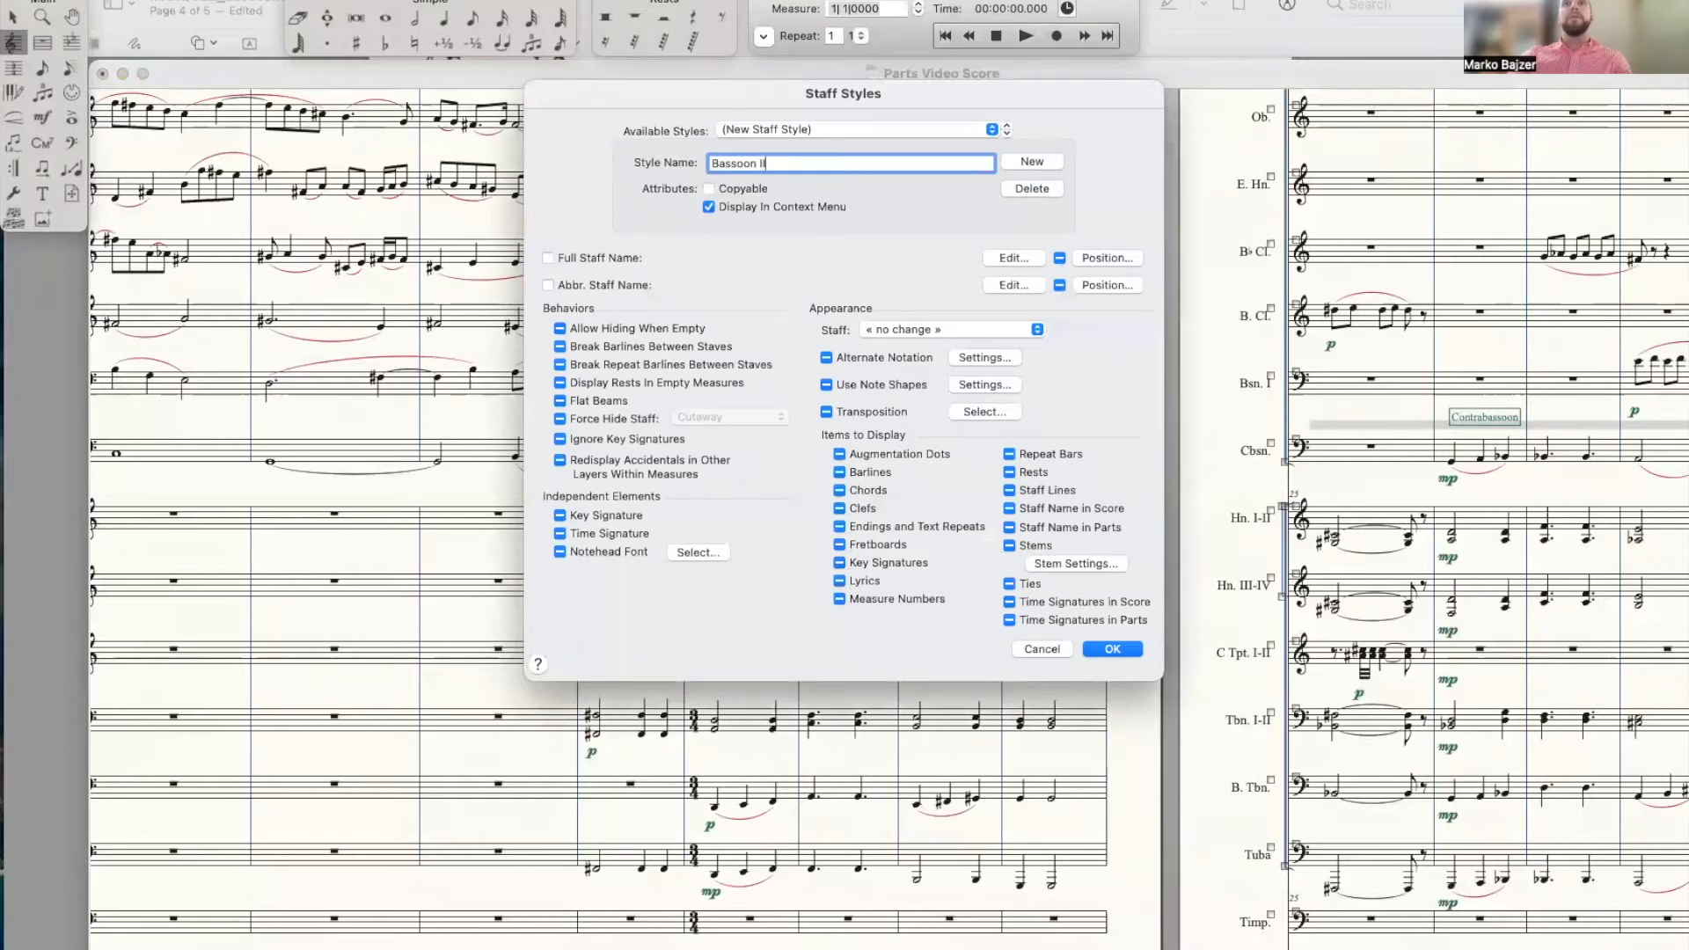
# Give the Bassoon II staff style the abbreviated staff name "Bsn. II" and save the style
pyautogui.click(548, 284)
pyautogui.click(993, 283)
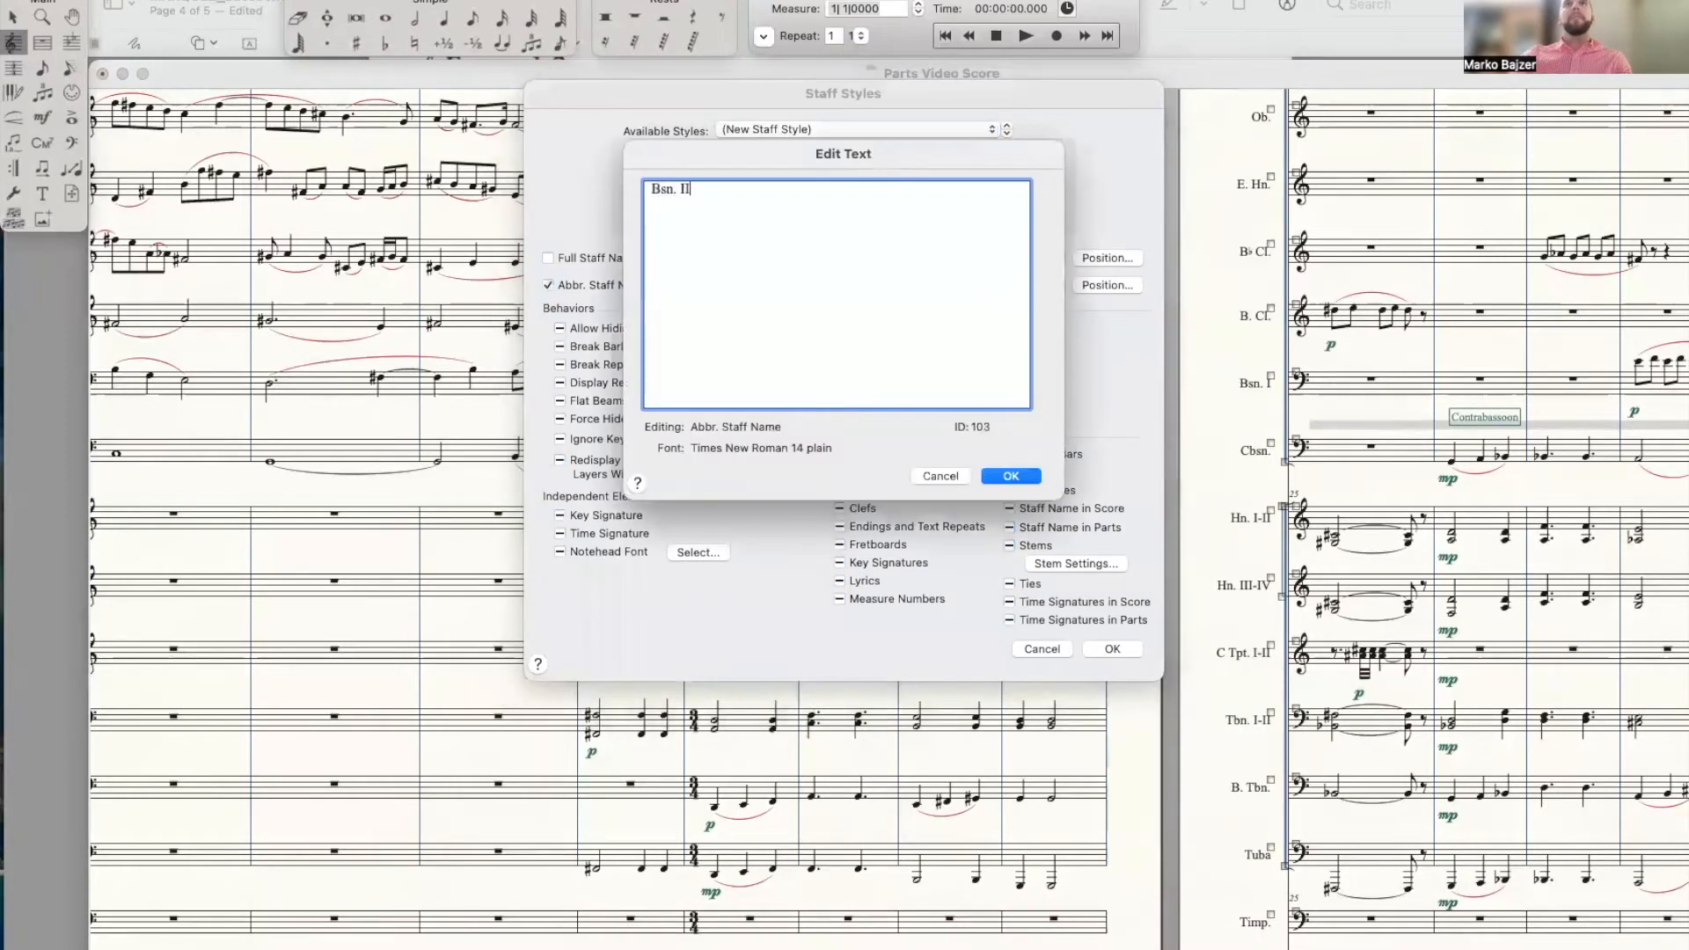
pyautogui.click(989, 476)
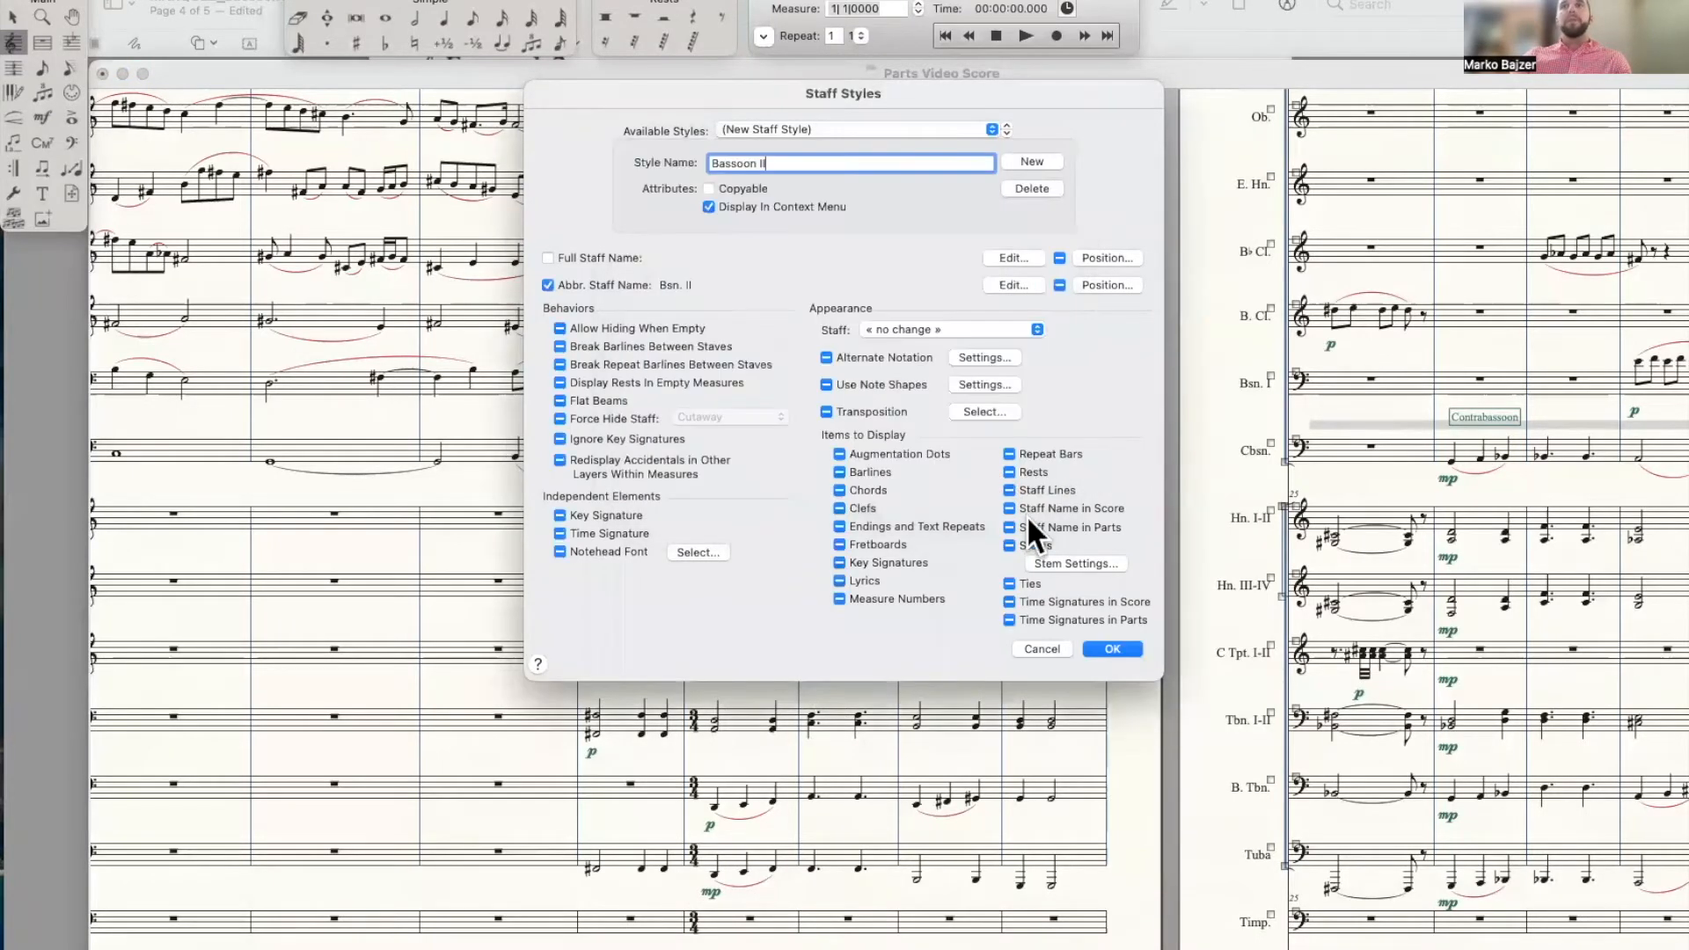
pyautogui.click(1112, 649)
# Select the Bassoon II/Contrabassoon staff from measure 2 through the last measure before the 3/4 contrabassoon passage
pyautogui.click(642, 452)
pyautogui.hscroll(-20, 642, 454)
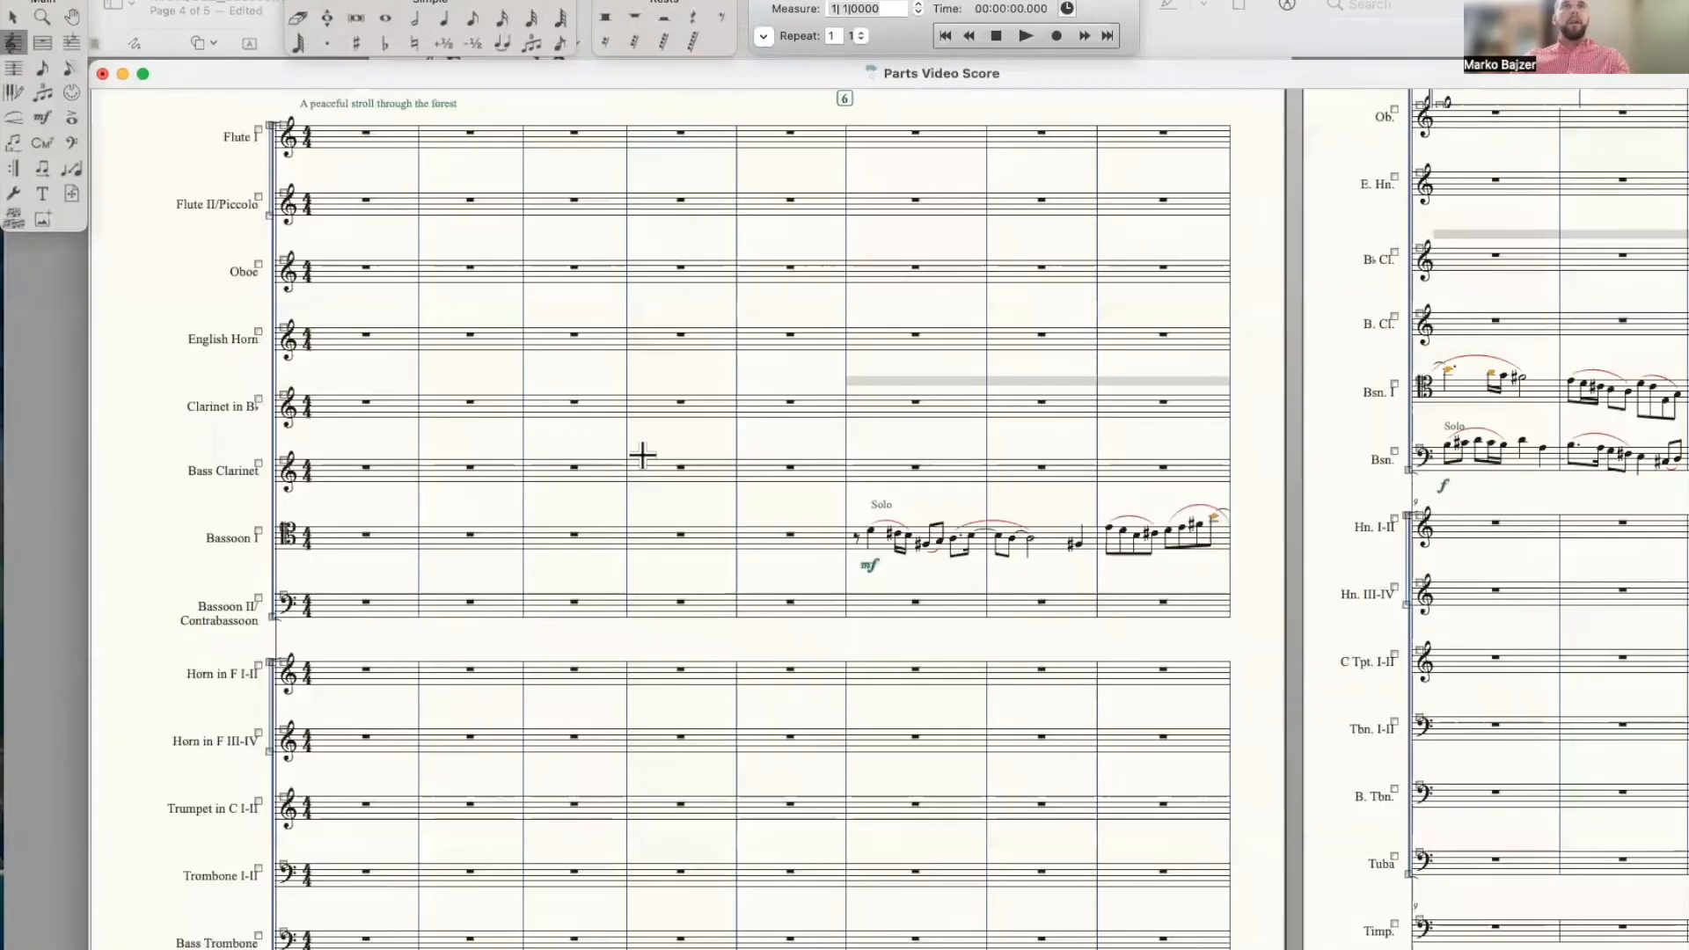
pyautogui.keyDown('shift'); pyautogui.click(520, 606); pyautogui.keyUp('shift')
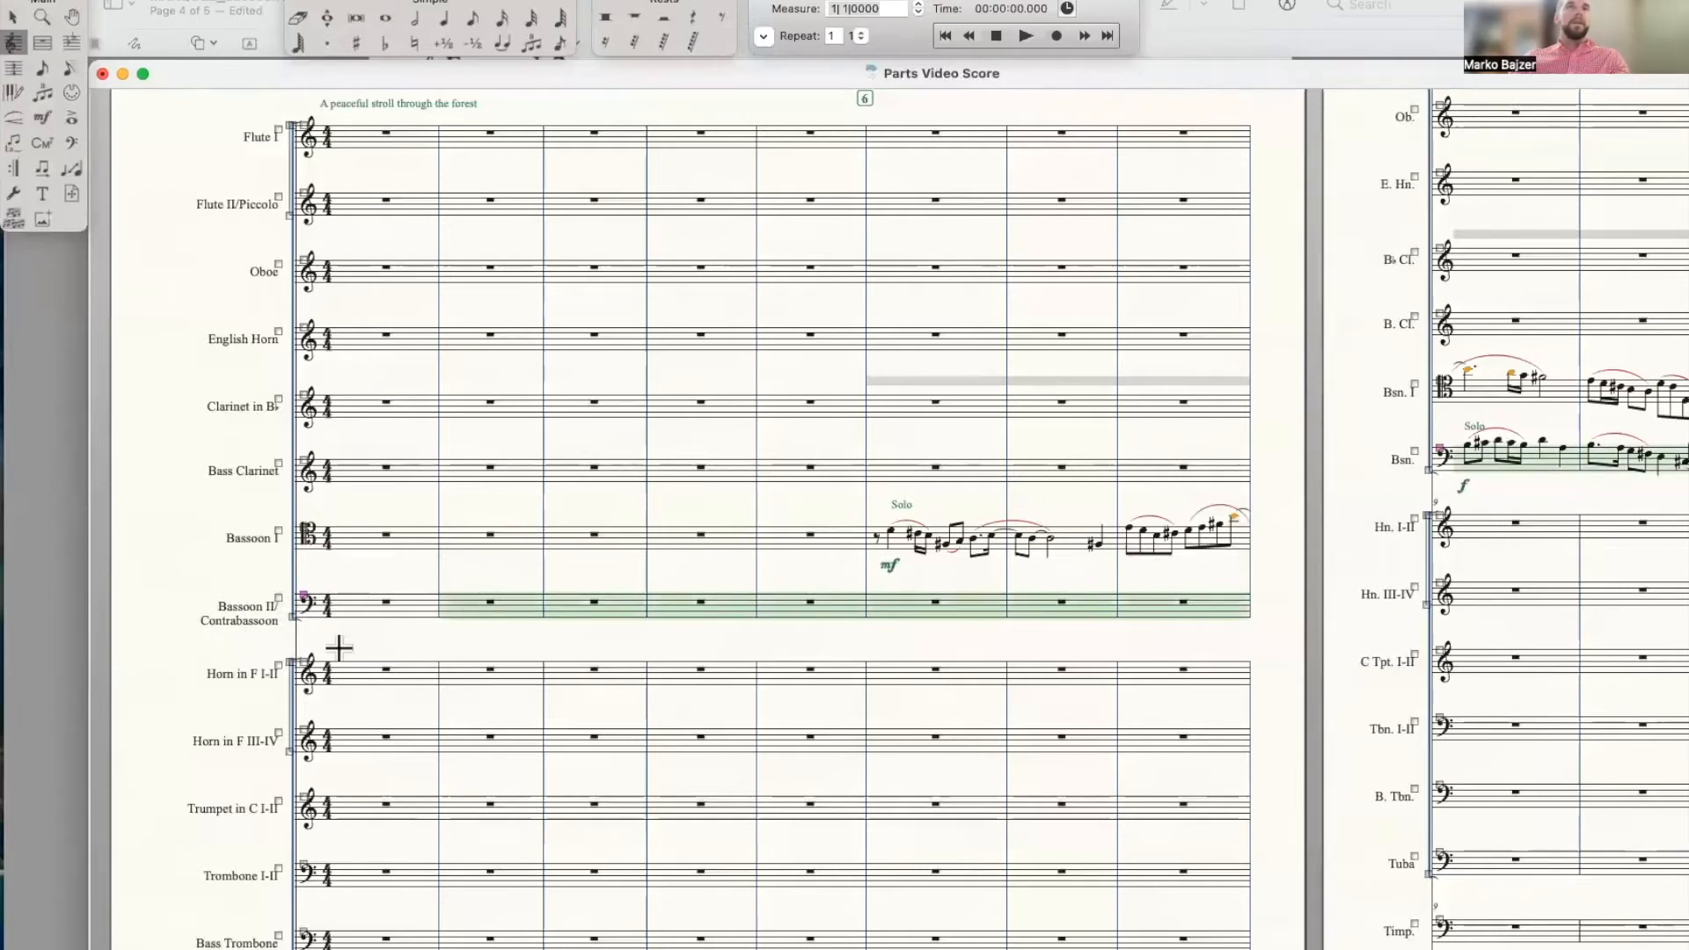
# Apply the Bassoon II staff style to the selected Bassoon II/Contrabassoon measures in both the score and parts
pyautogui.rightClick(512, 610)
pyautogui.moveTo(577, 680)
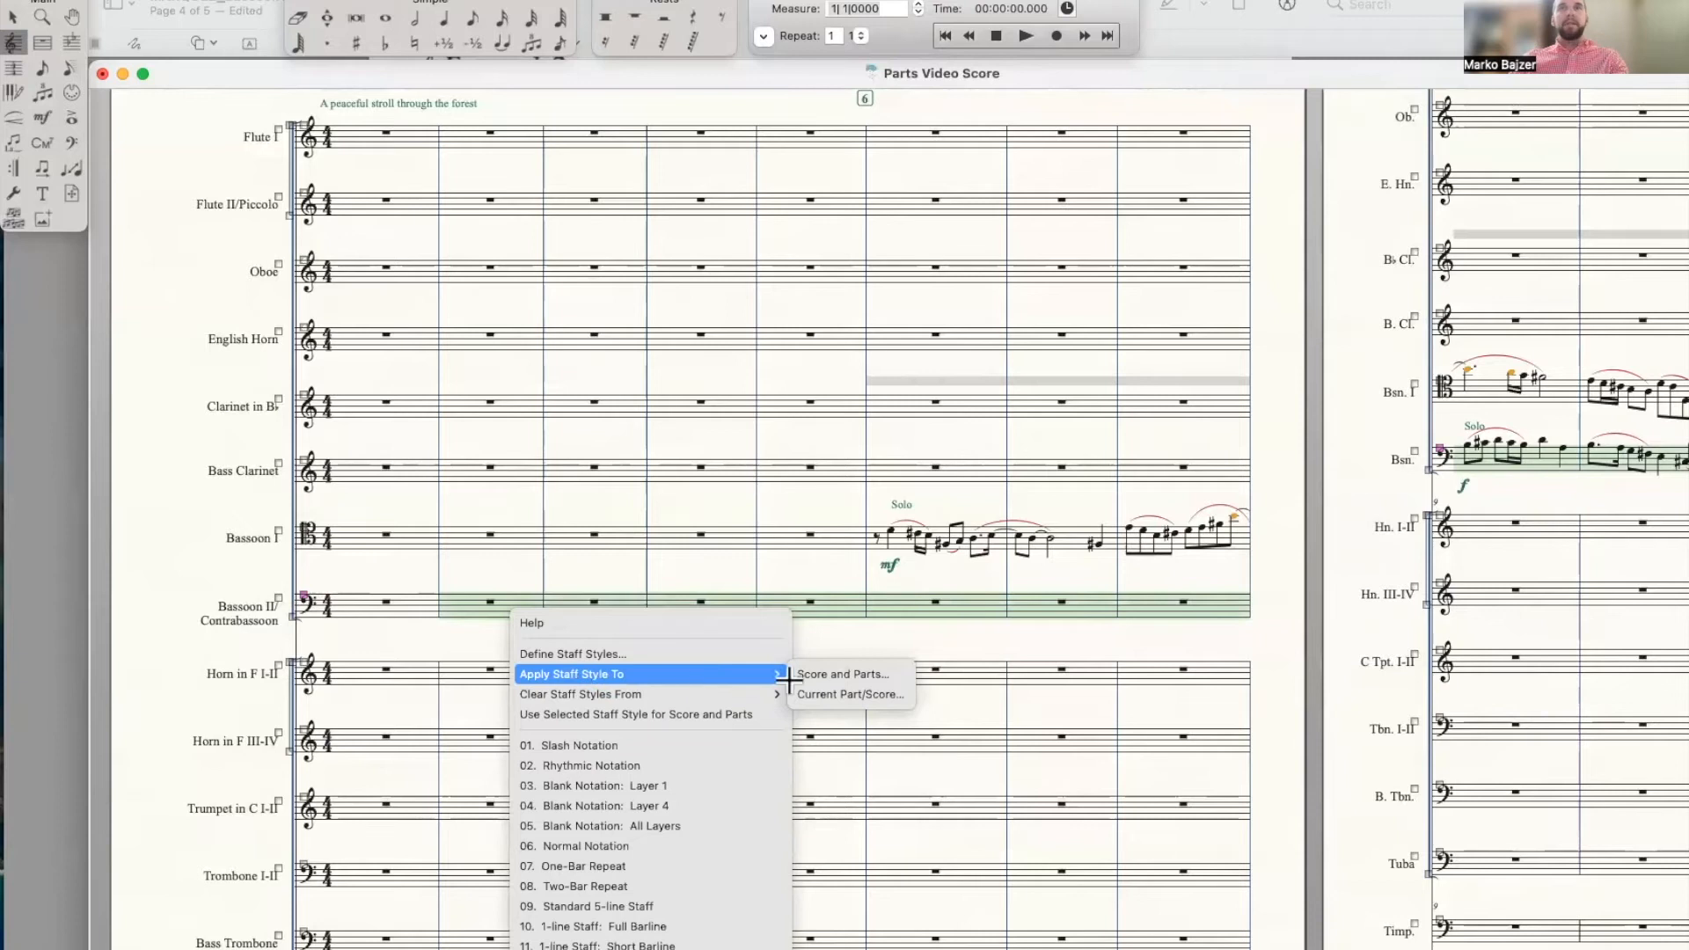
pyautogui.click(866, 676)
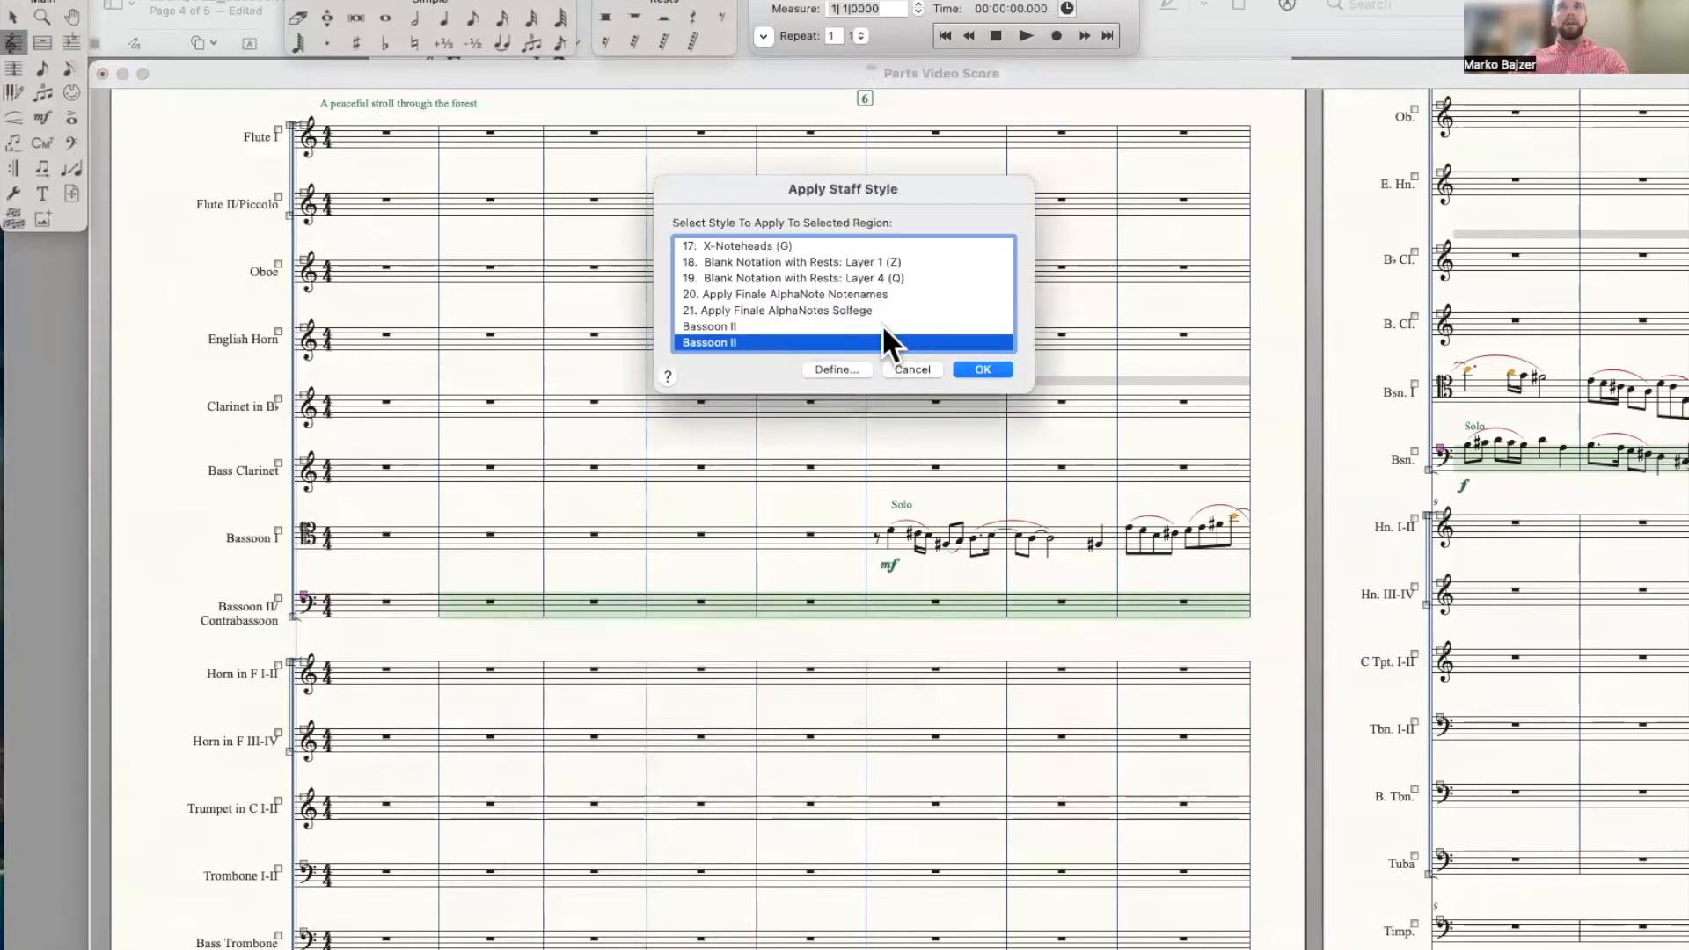
pyautogui.click(979, 369)
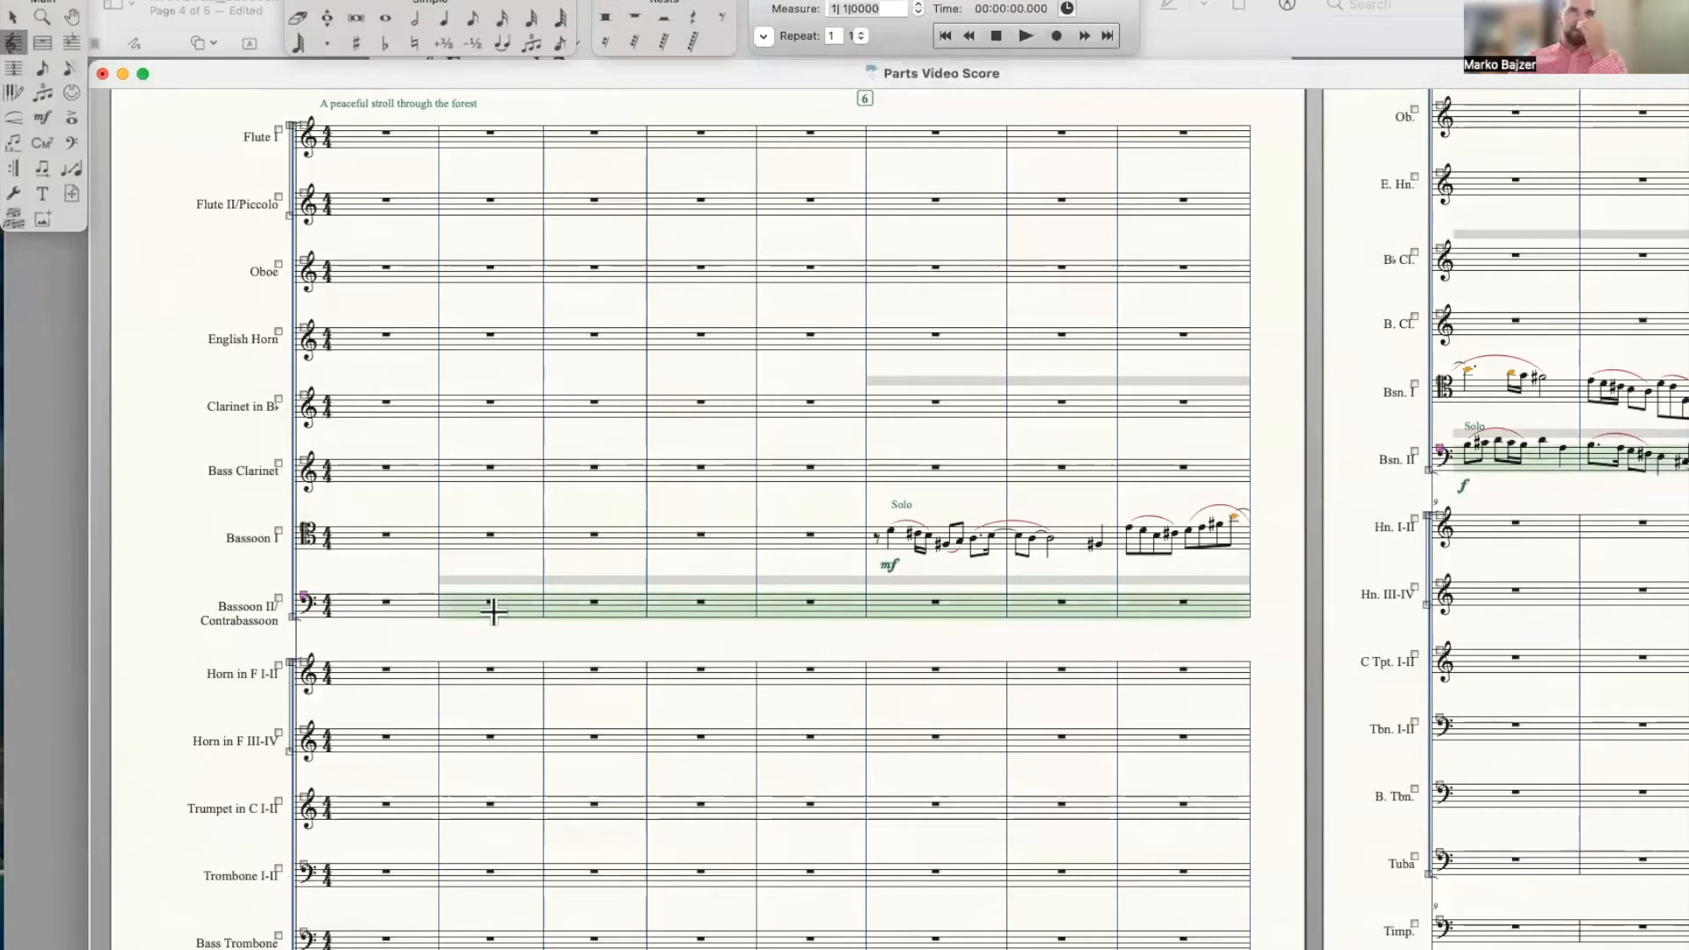
# Check the abbreviated names on the Bassoon II/Contrabassoon staff across the following score pages
pyautogui.hscroll(10, 494, 611)
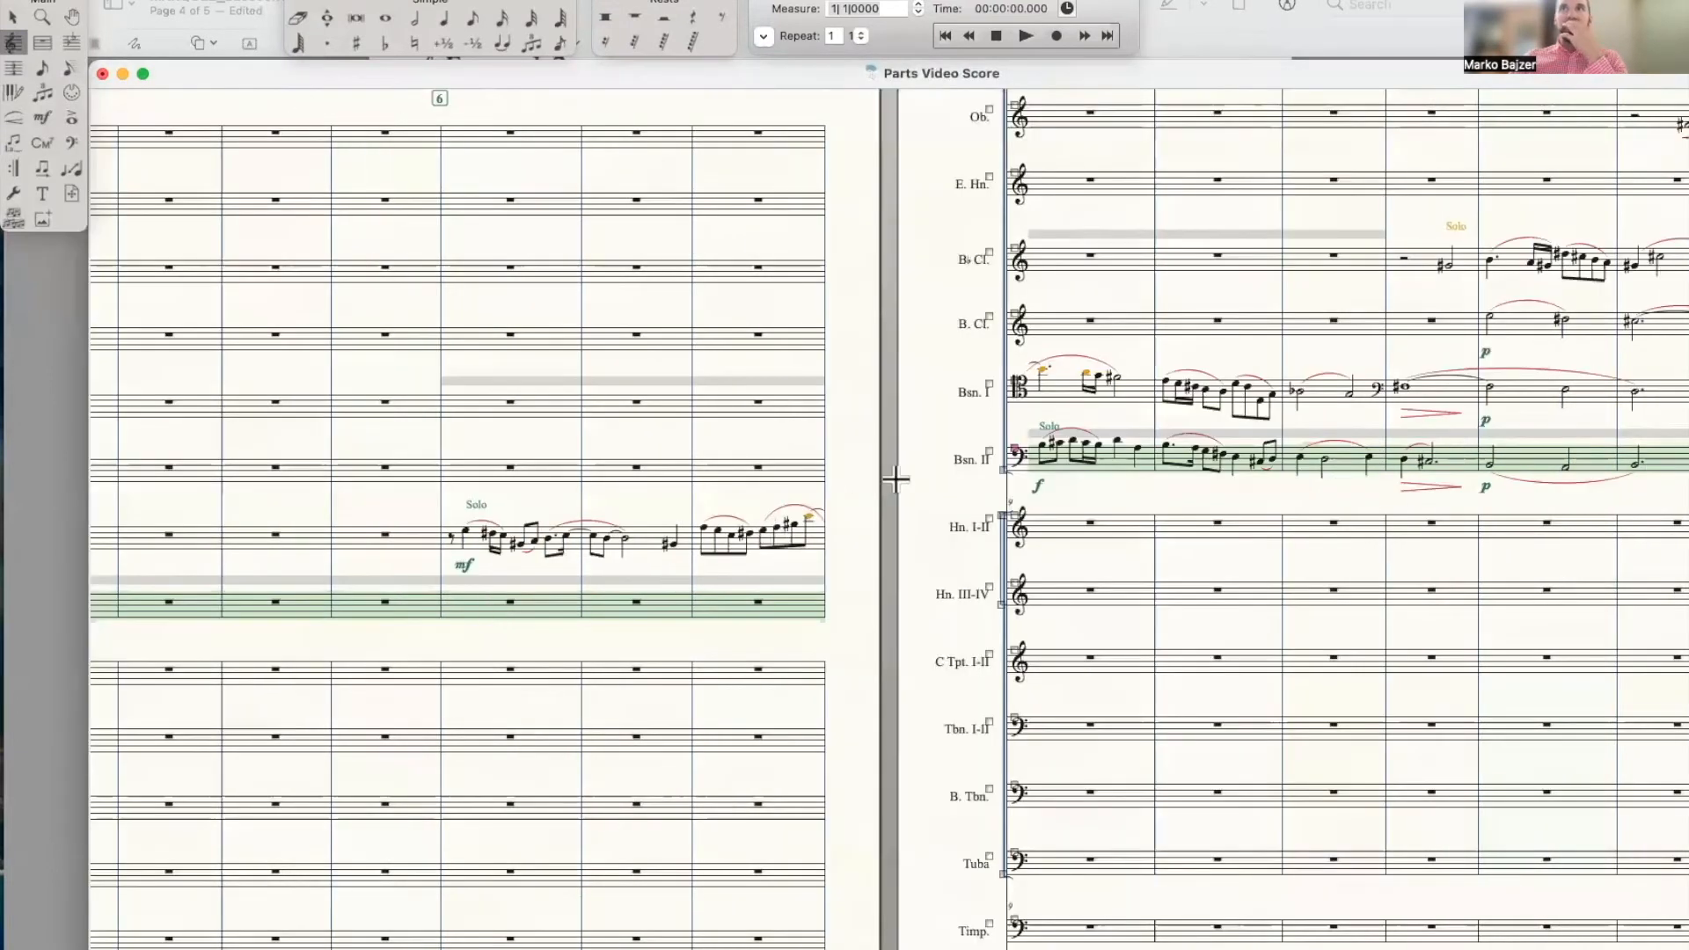
pyautogui.hscroll(4, 898, 478)
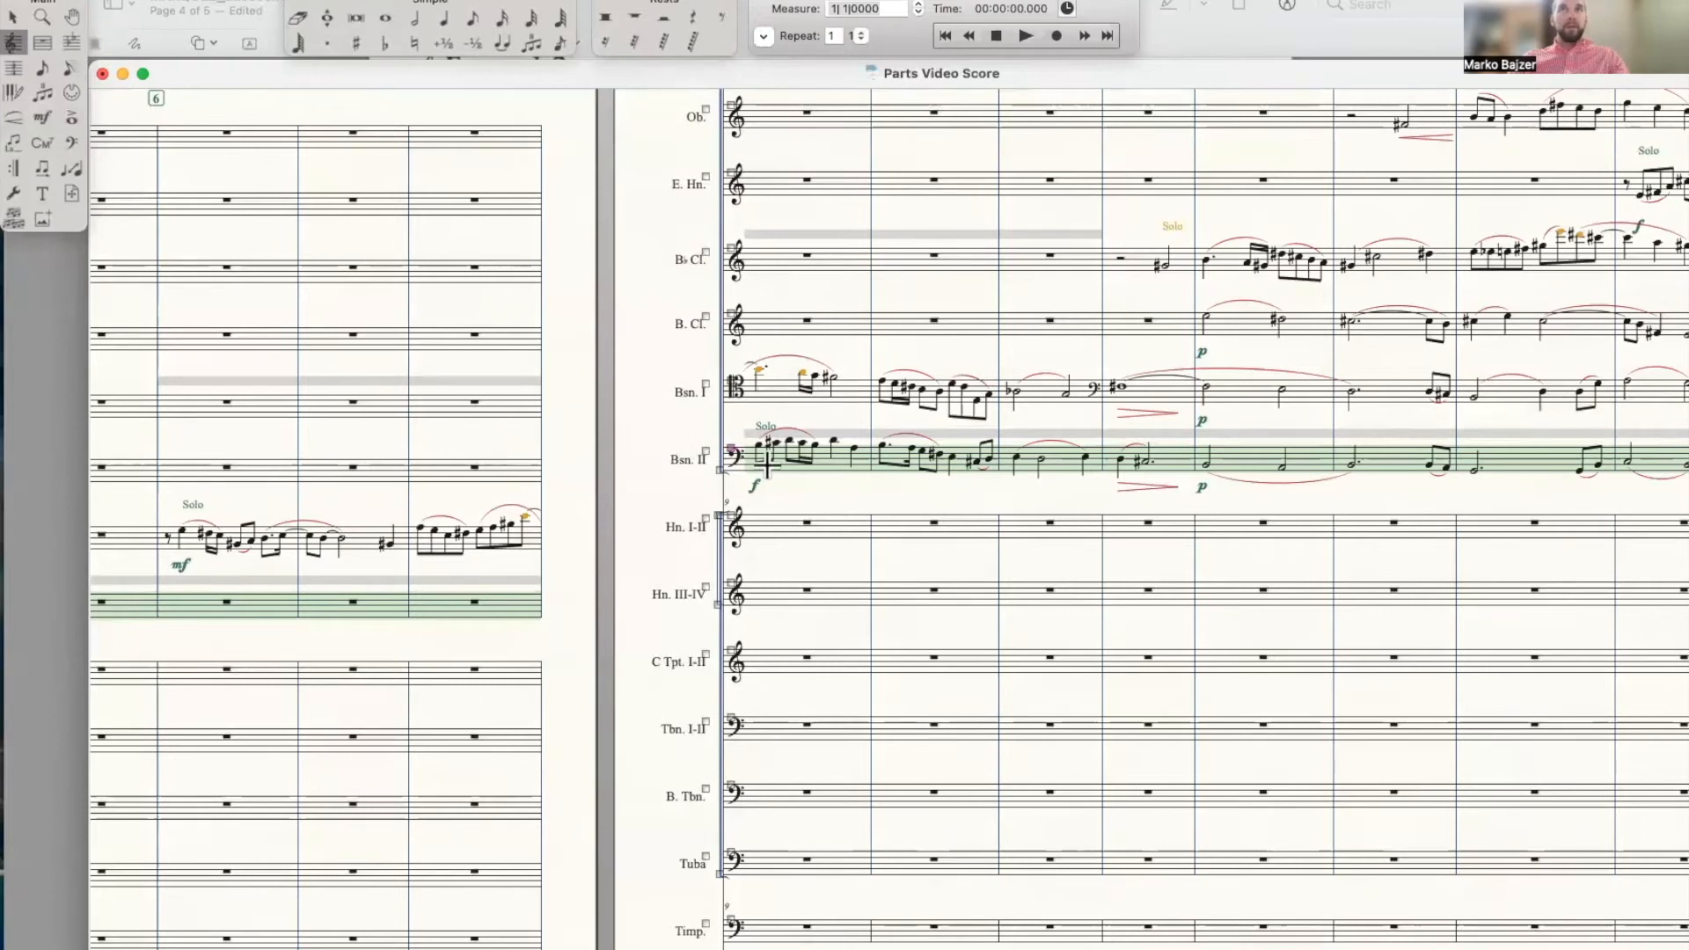
pyautogui.hscroll(1, 773, 475)
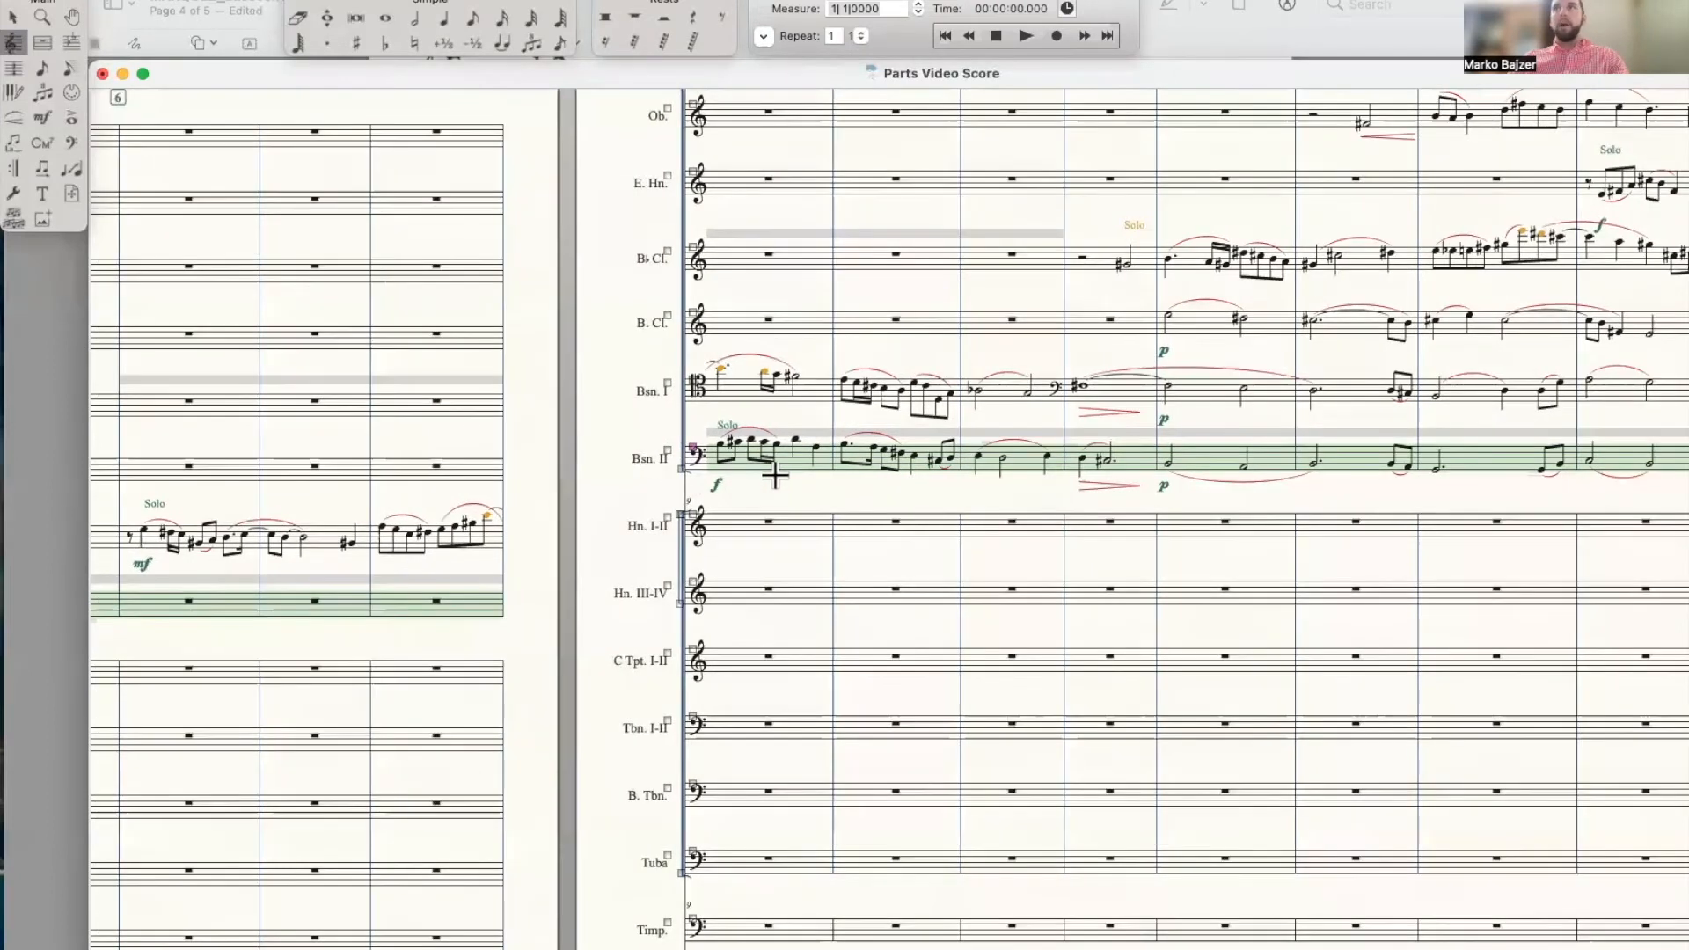
pyautogui.hscroll(15, 775, 475)
pyautogui.hscroll(10, 797, 474)
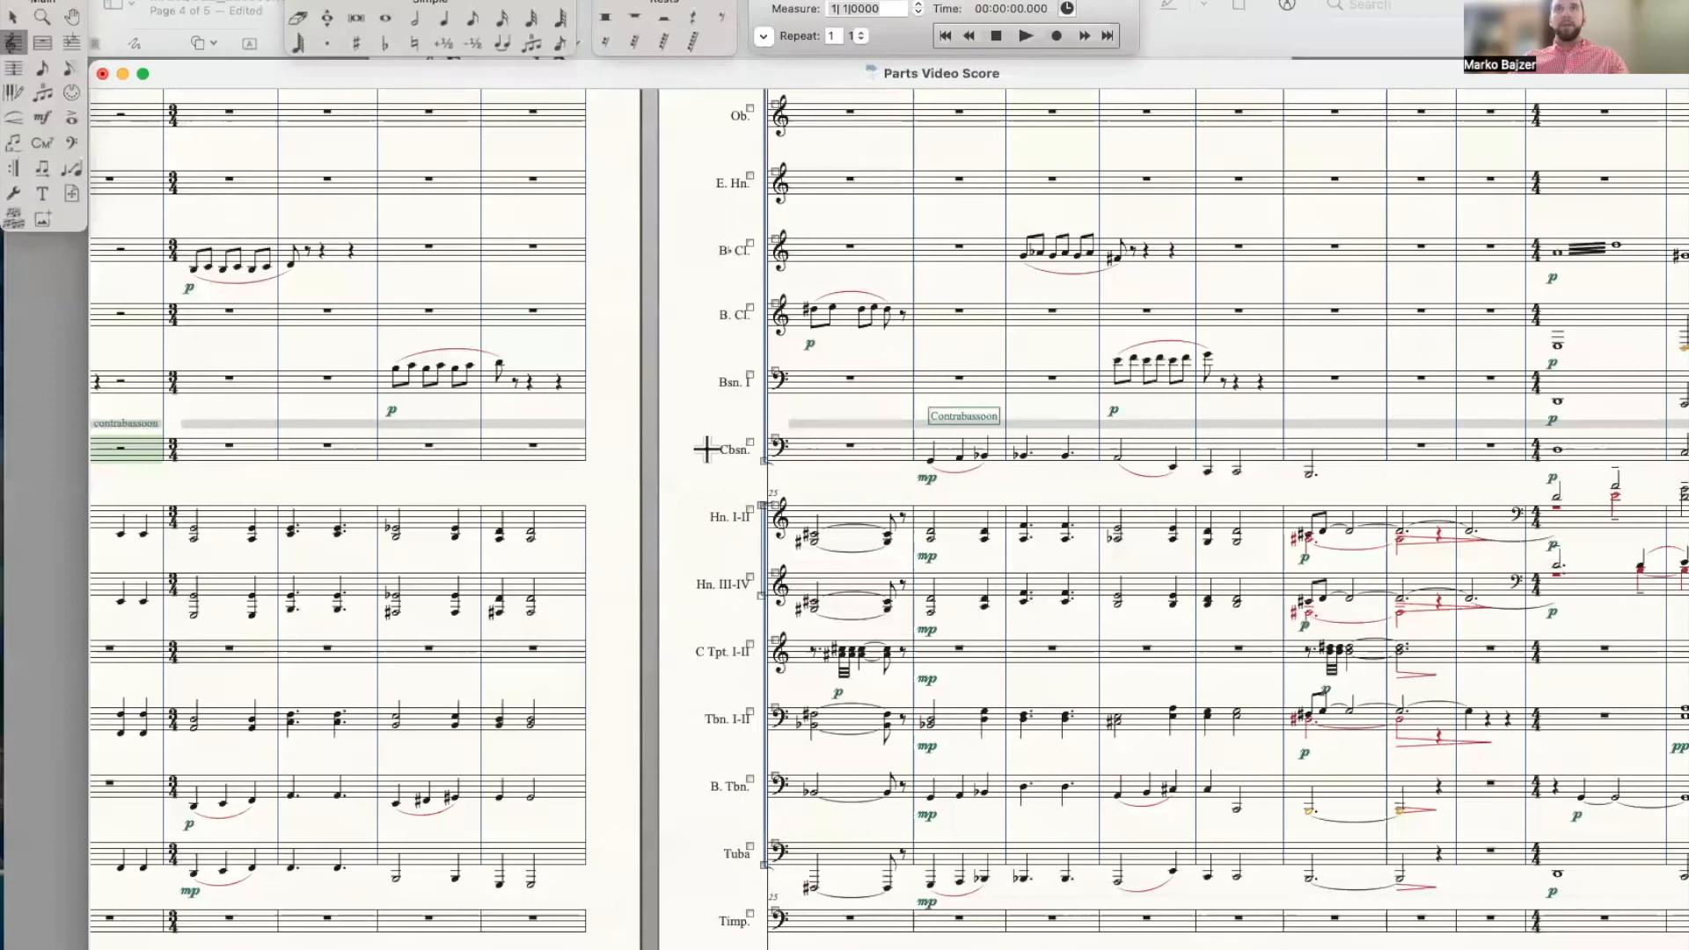
pyautogui.hscroll(-1, 778, 459)
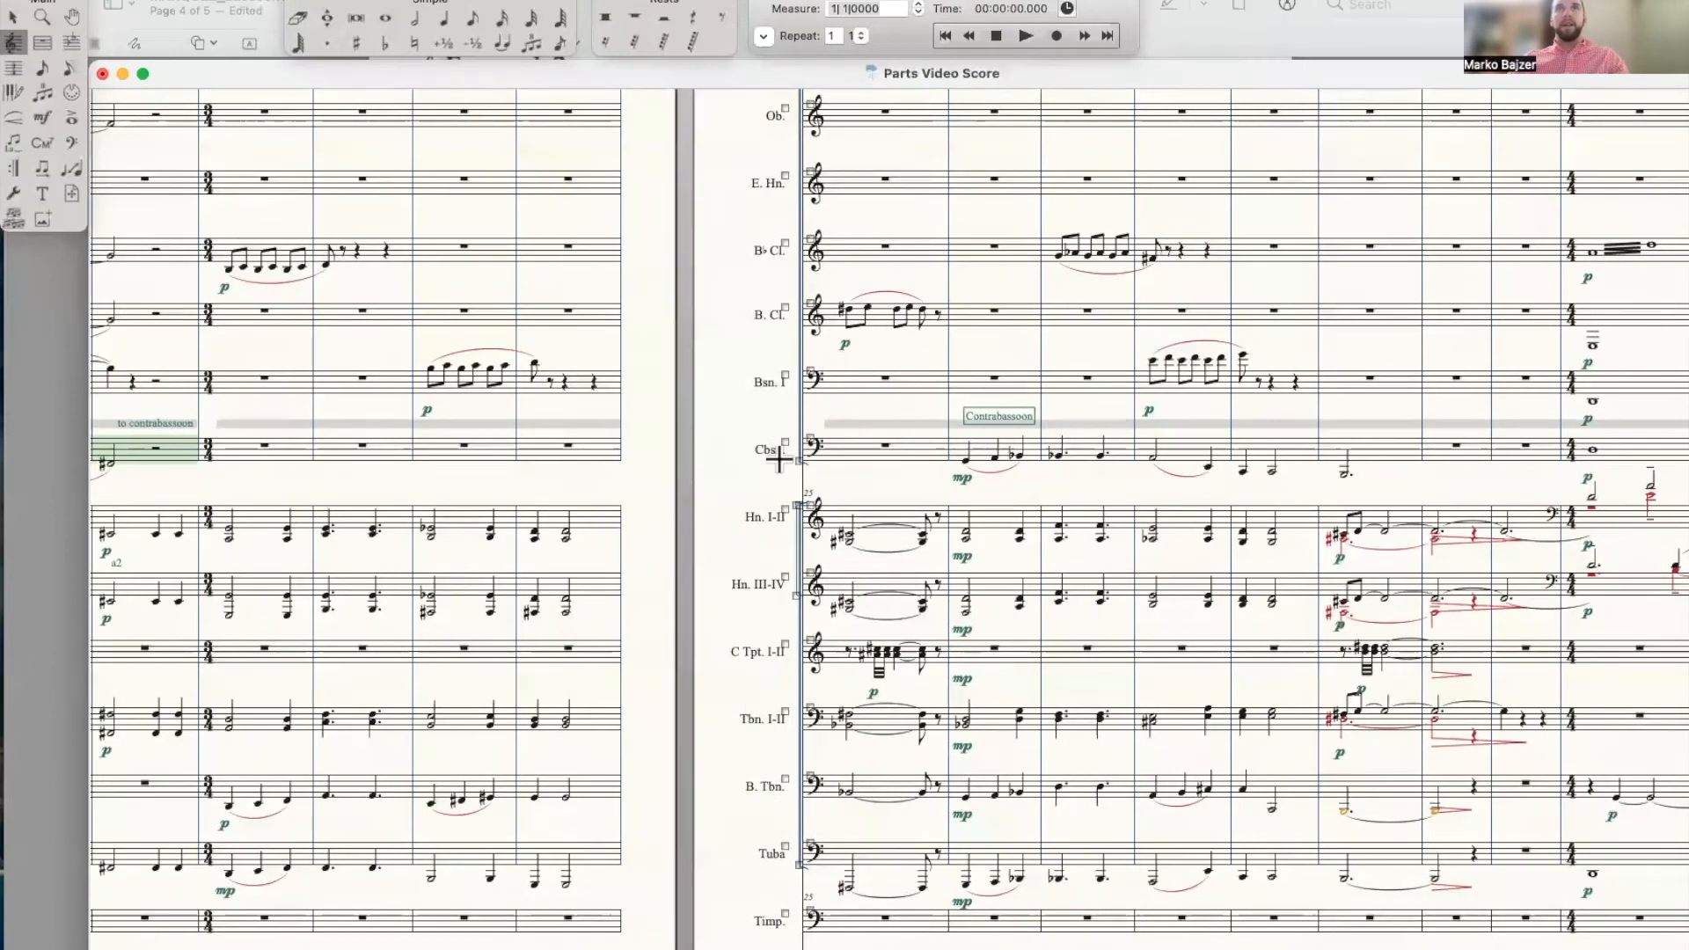
pyautogui.hscroll(-20, 778, 458)
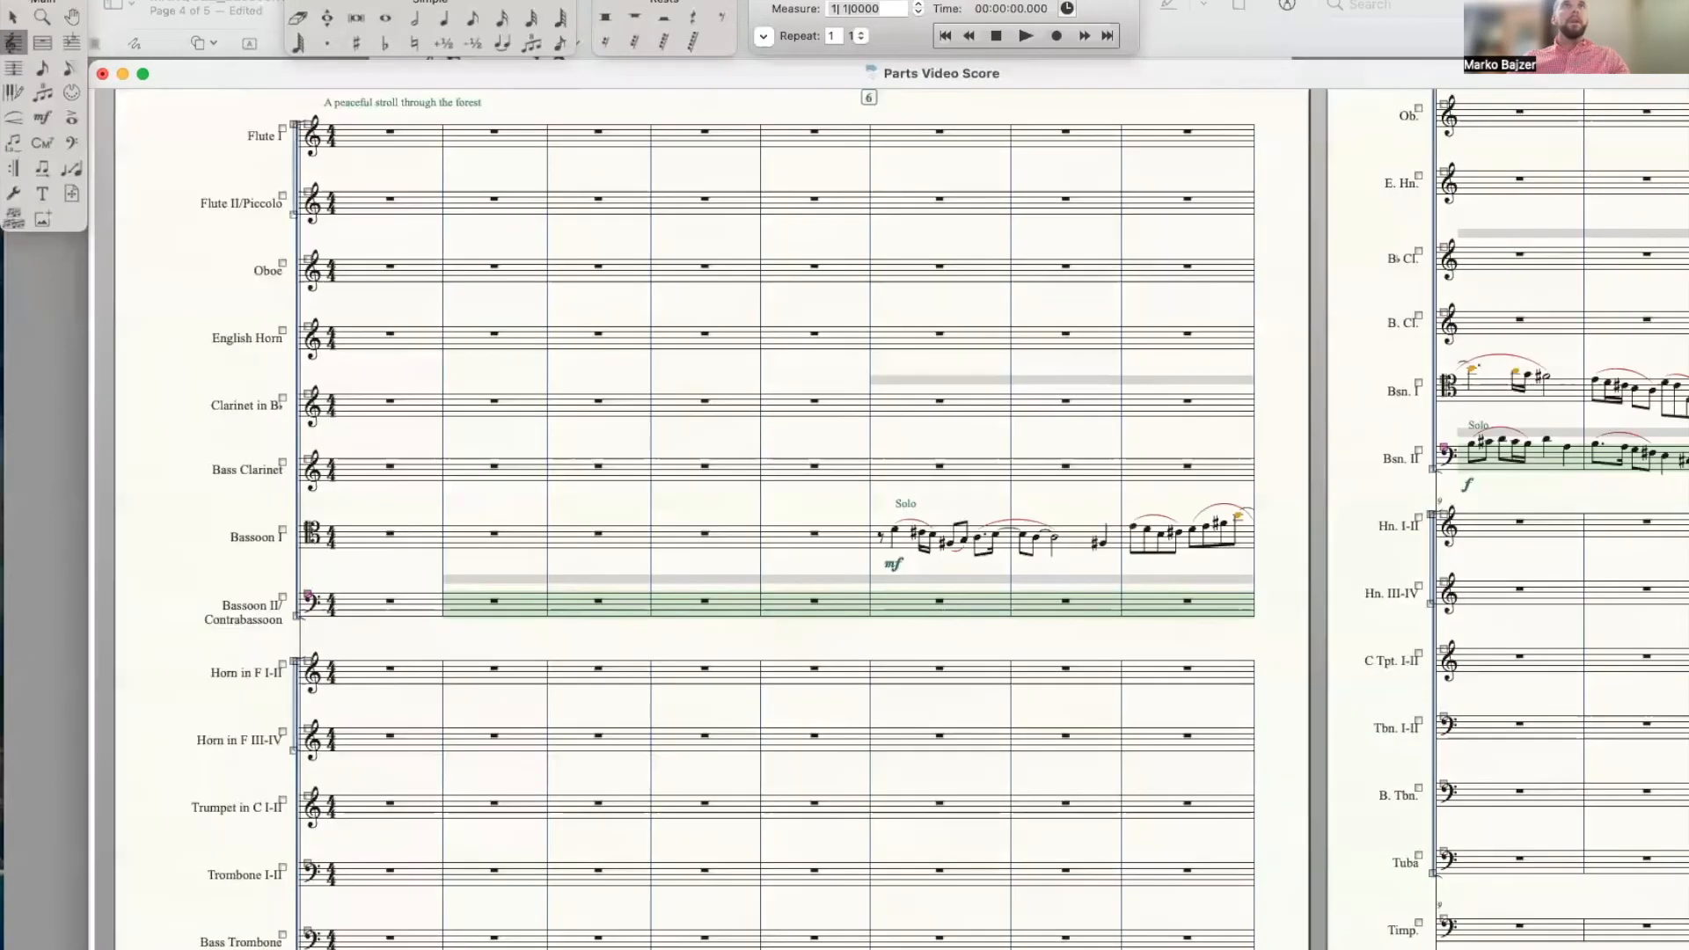
# Open the Bassoon II/Contrabassoon part and view its whole first page
pyautogui.click(387, 3)
pyautogui.moveTo(458, 10)
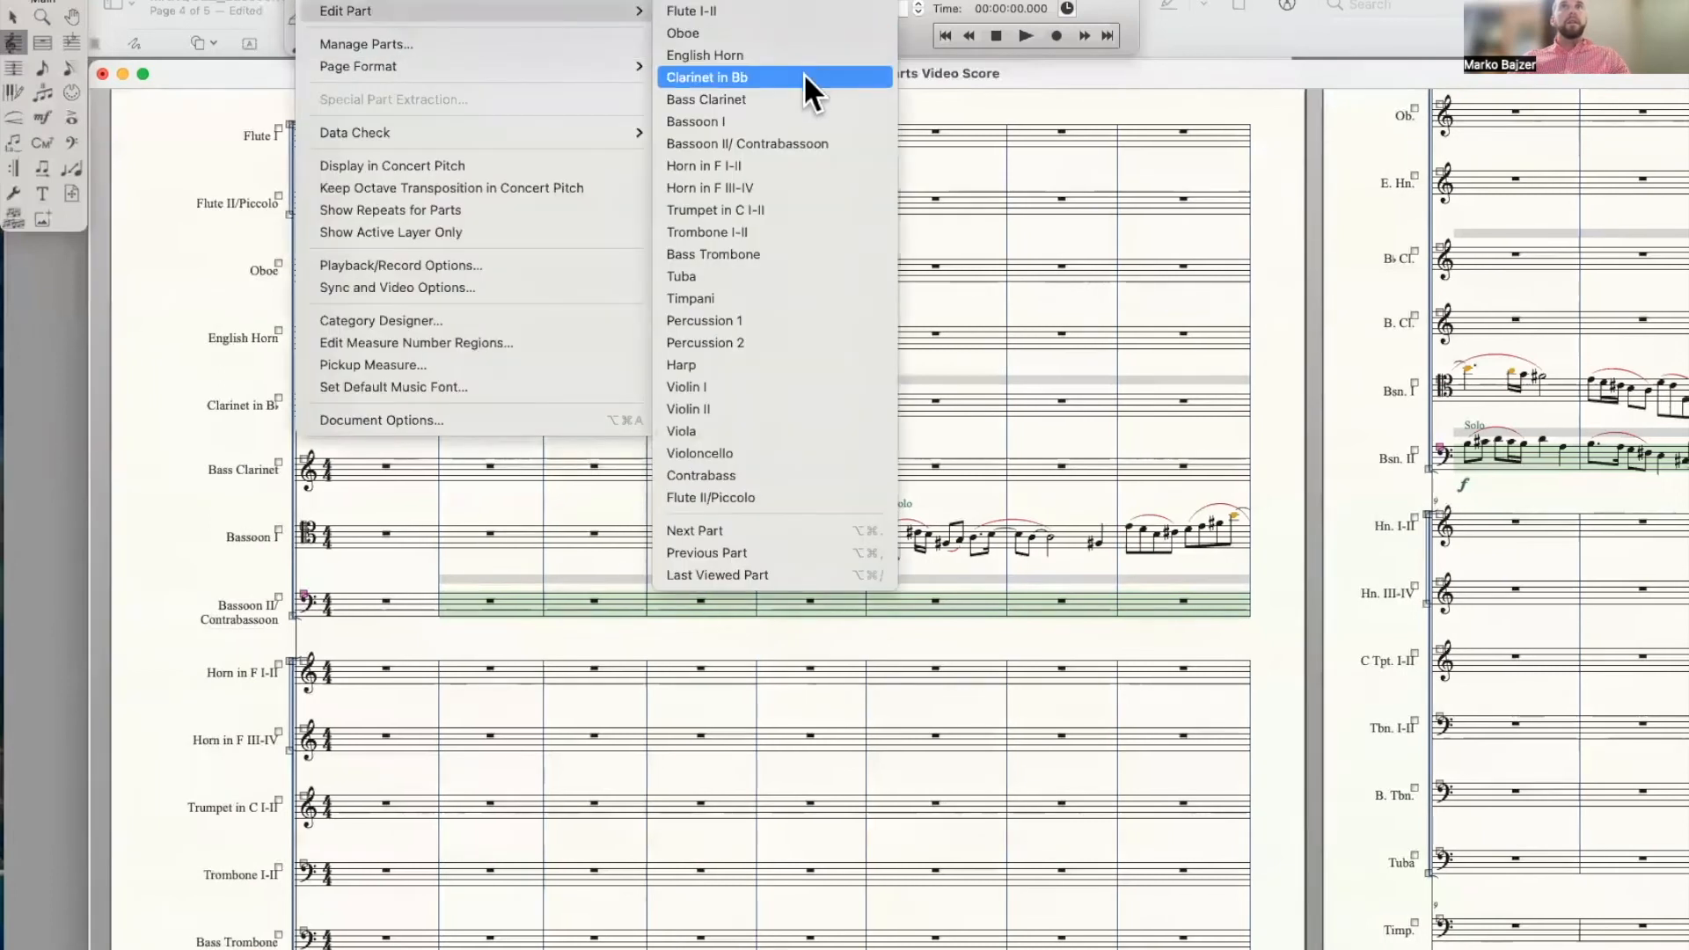
pyautogui.click(779, 141)
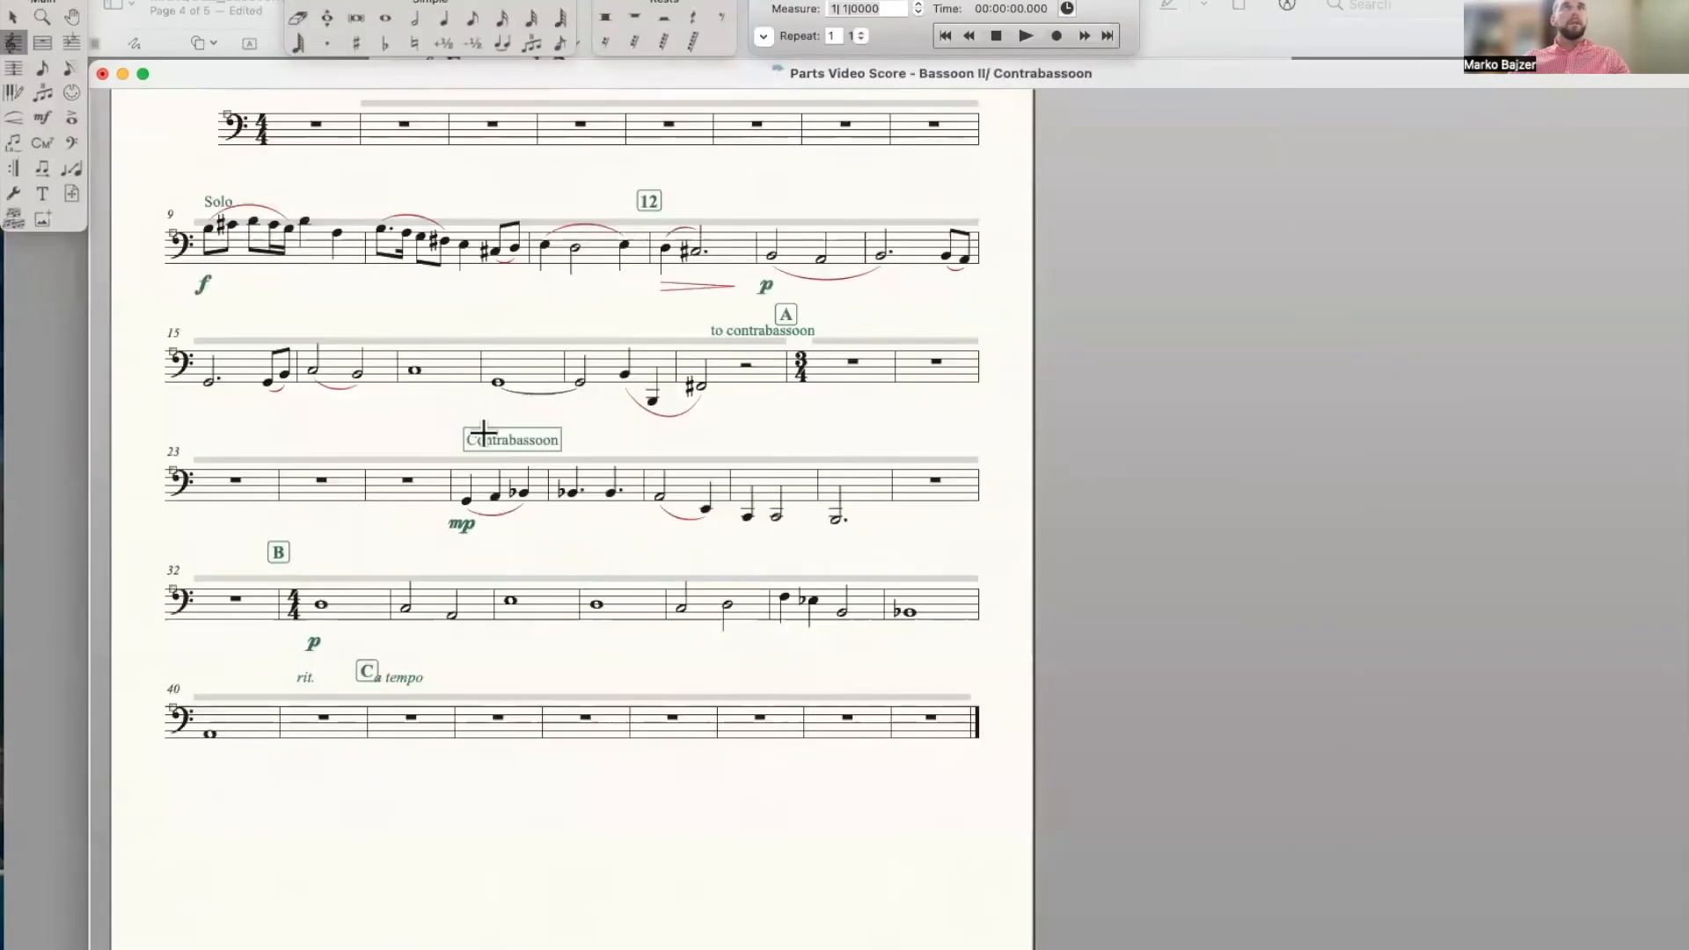
pyautogui.scroll(5, 483, 433)
pyautogui.press('super+minus')
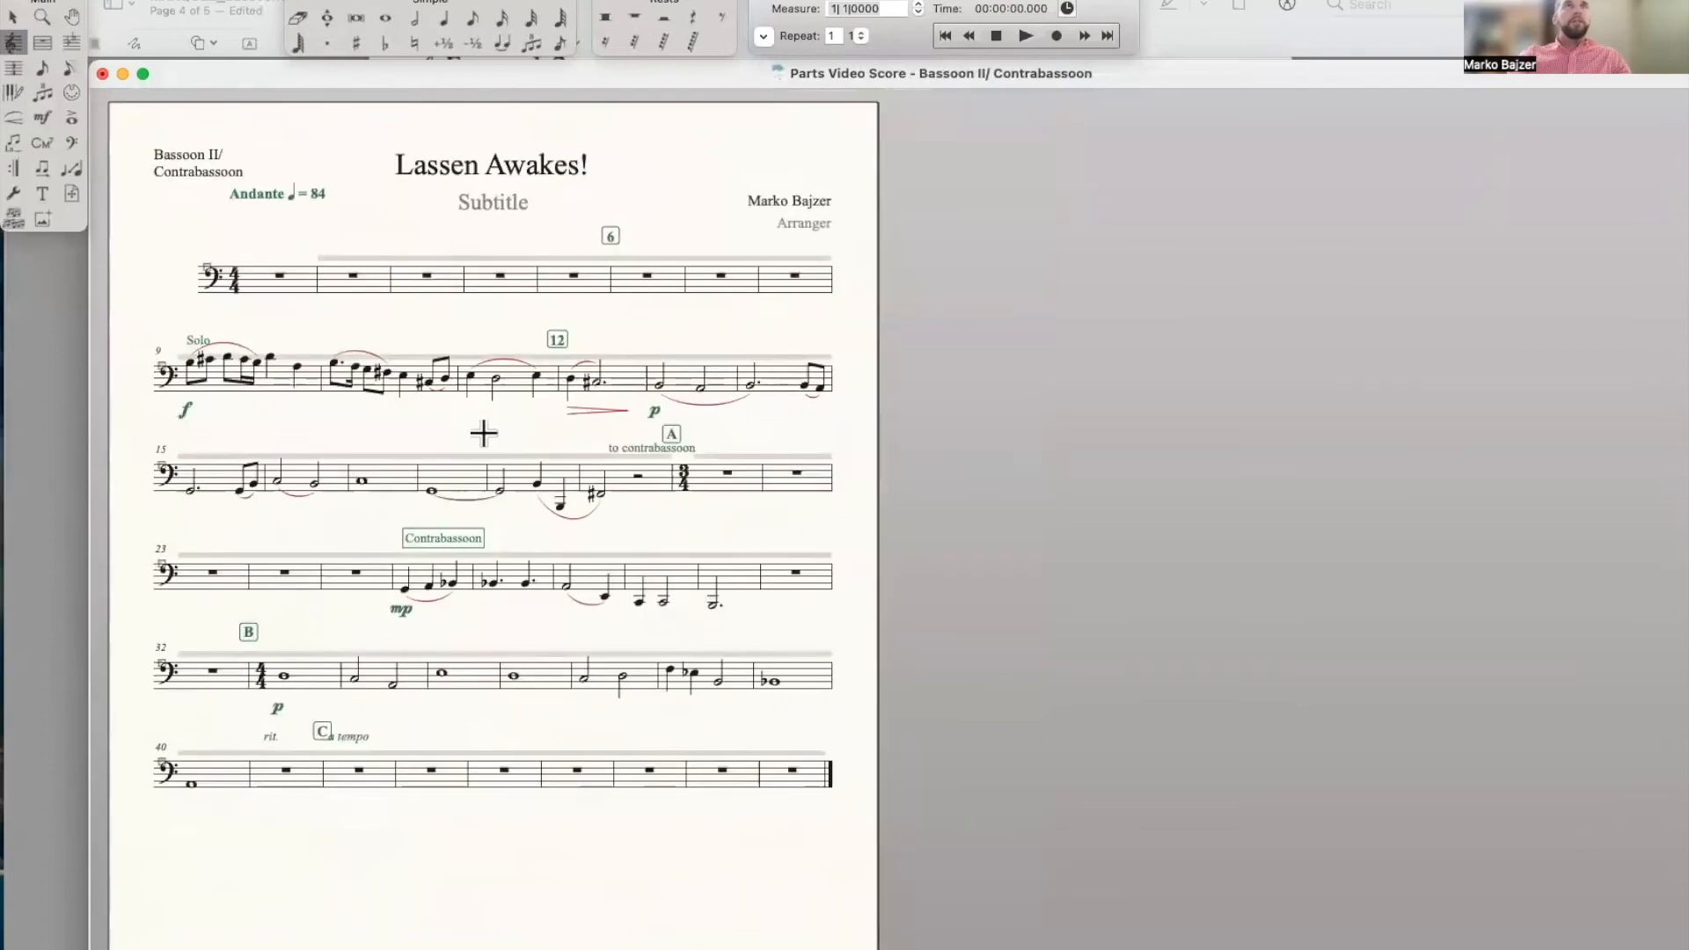
# Enable Staff Name in Parts in the staff attributes of the Bassoon II/Contrabassoon part
pyautogui.click(14, 43)
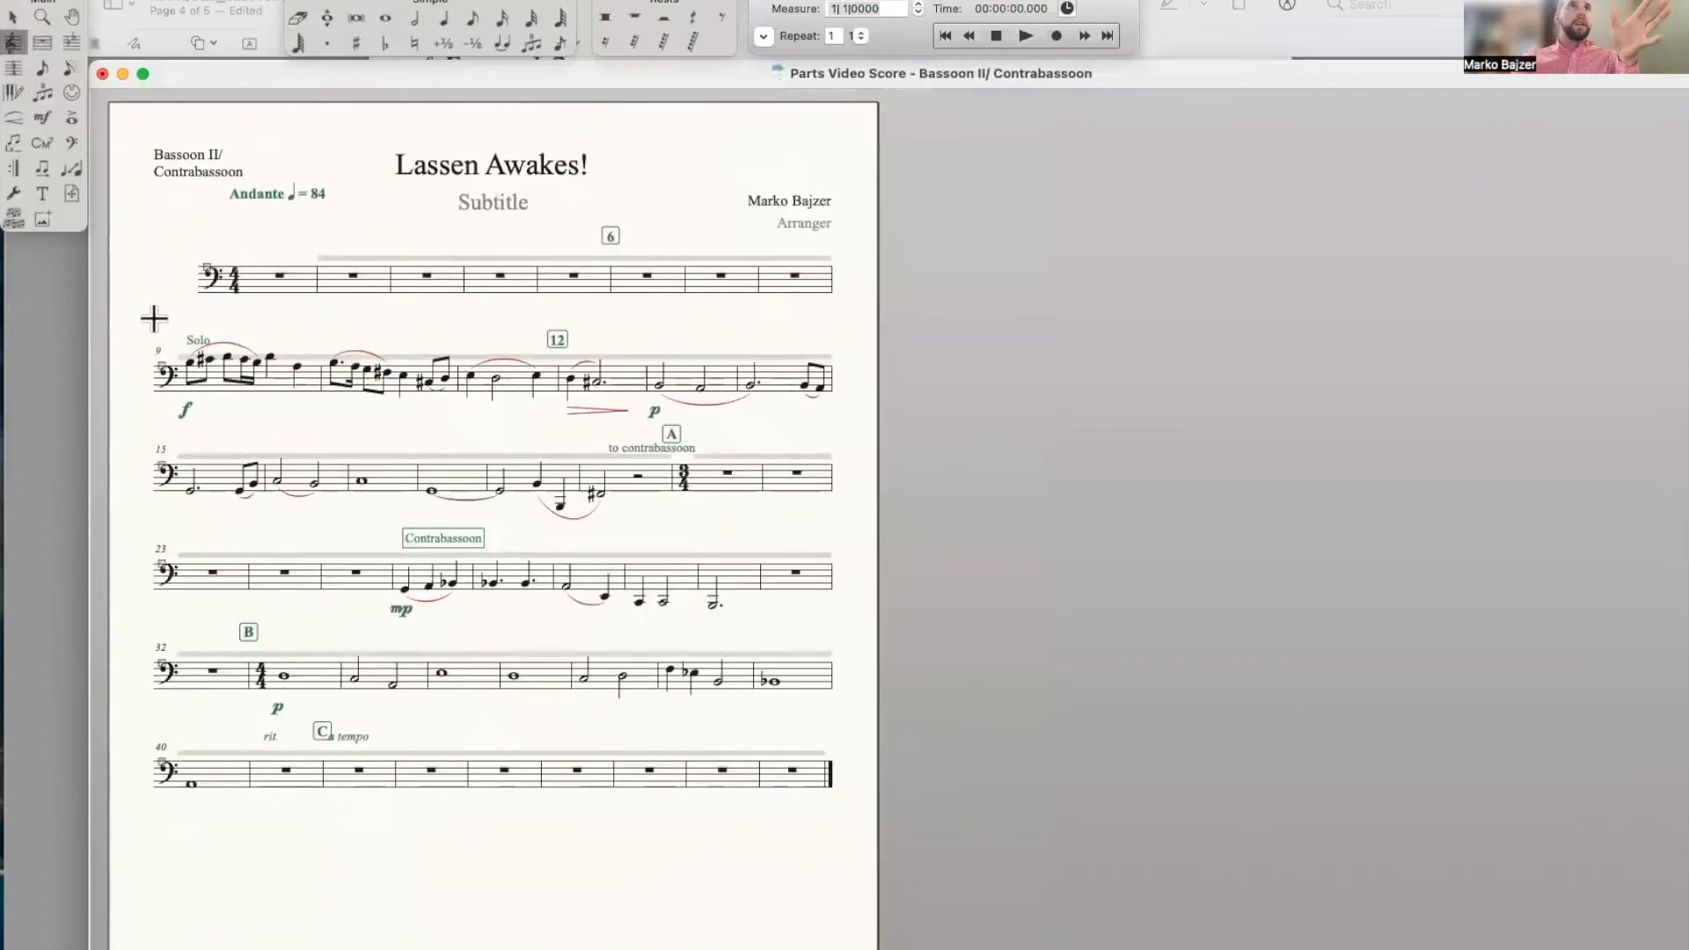
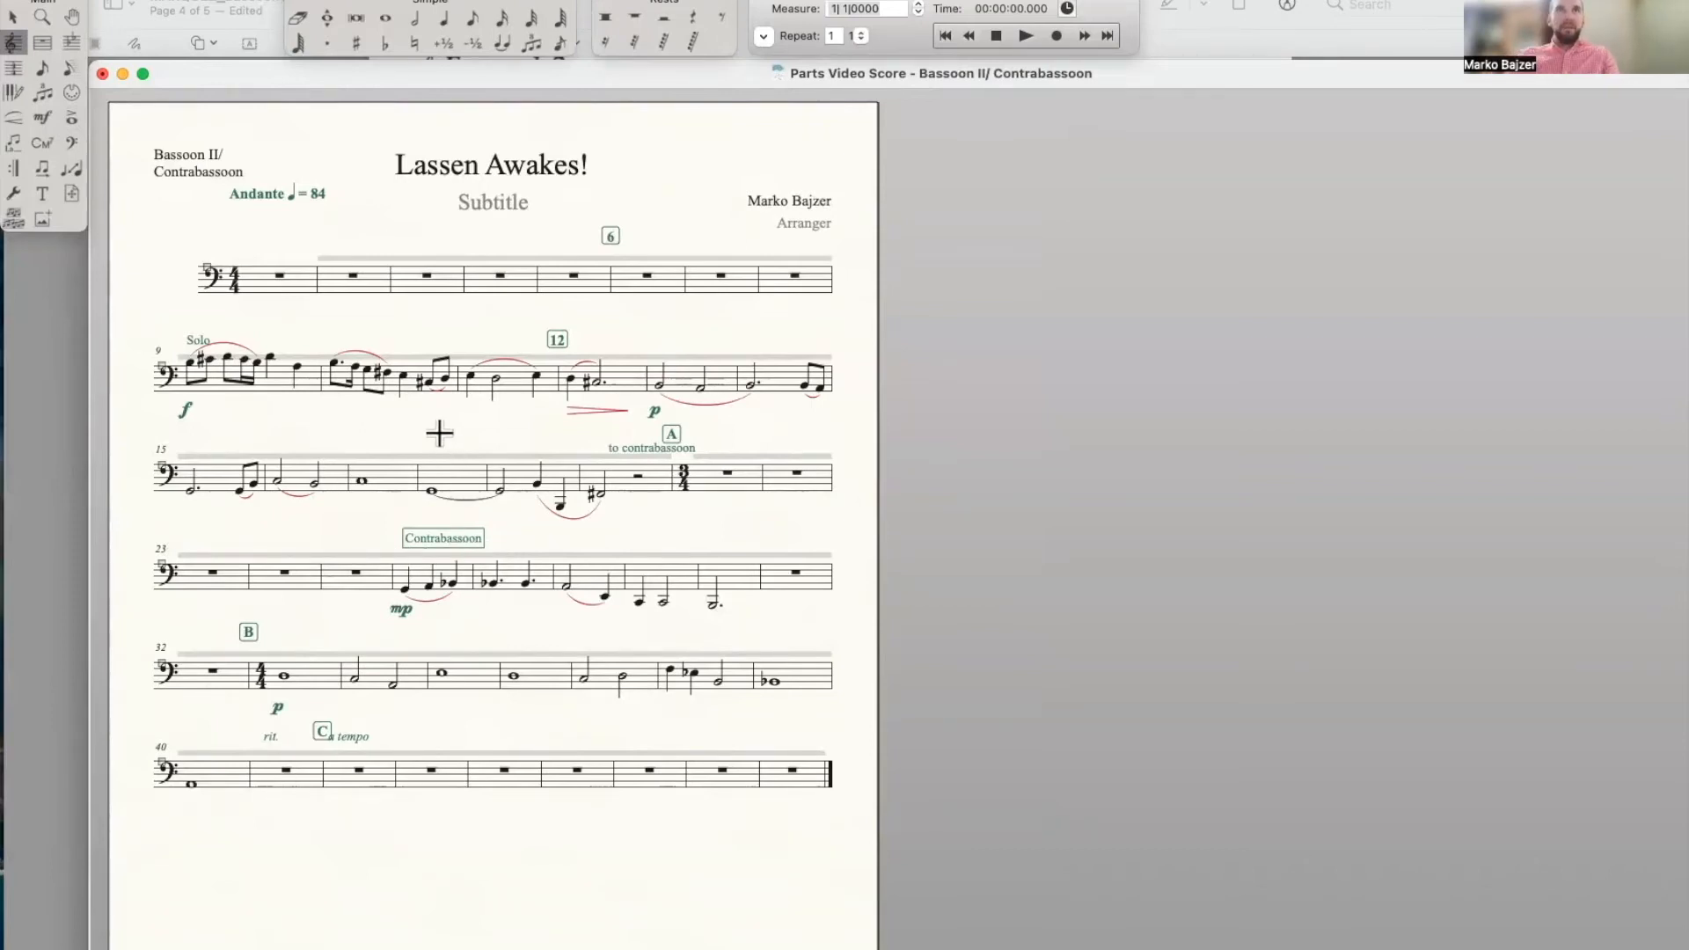
pyautogui.rightClick(208, 264)
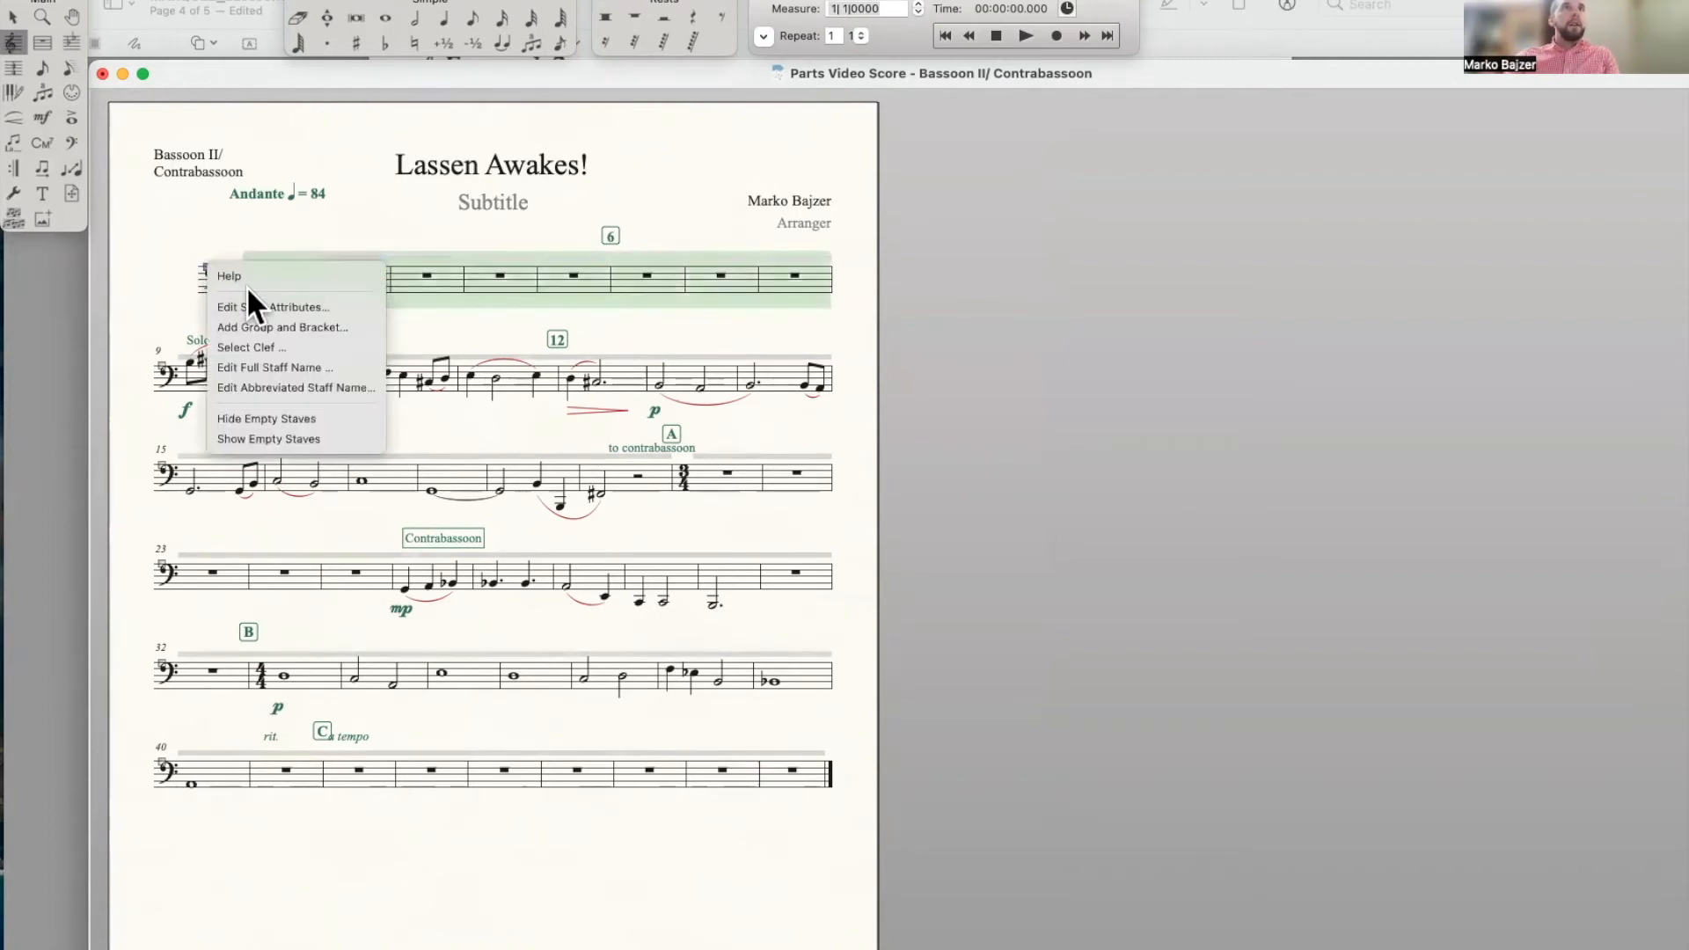
pyautogui.click(182, 229)
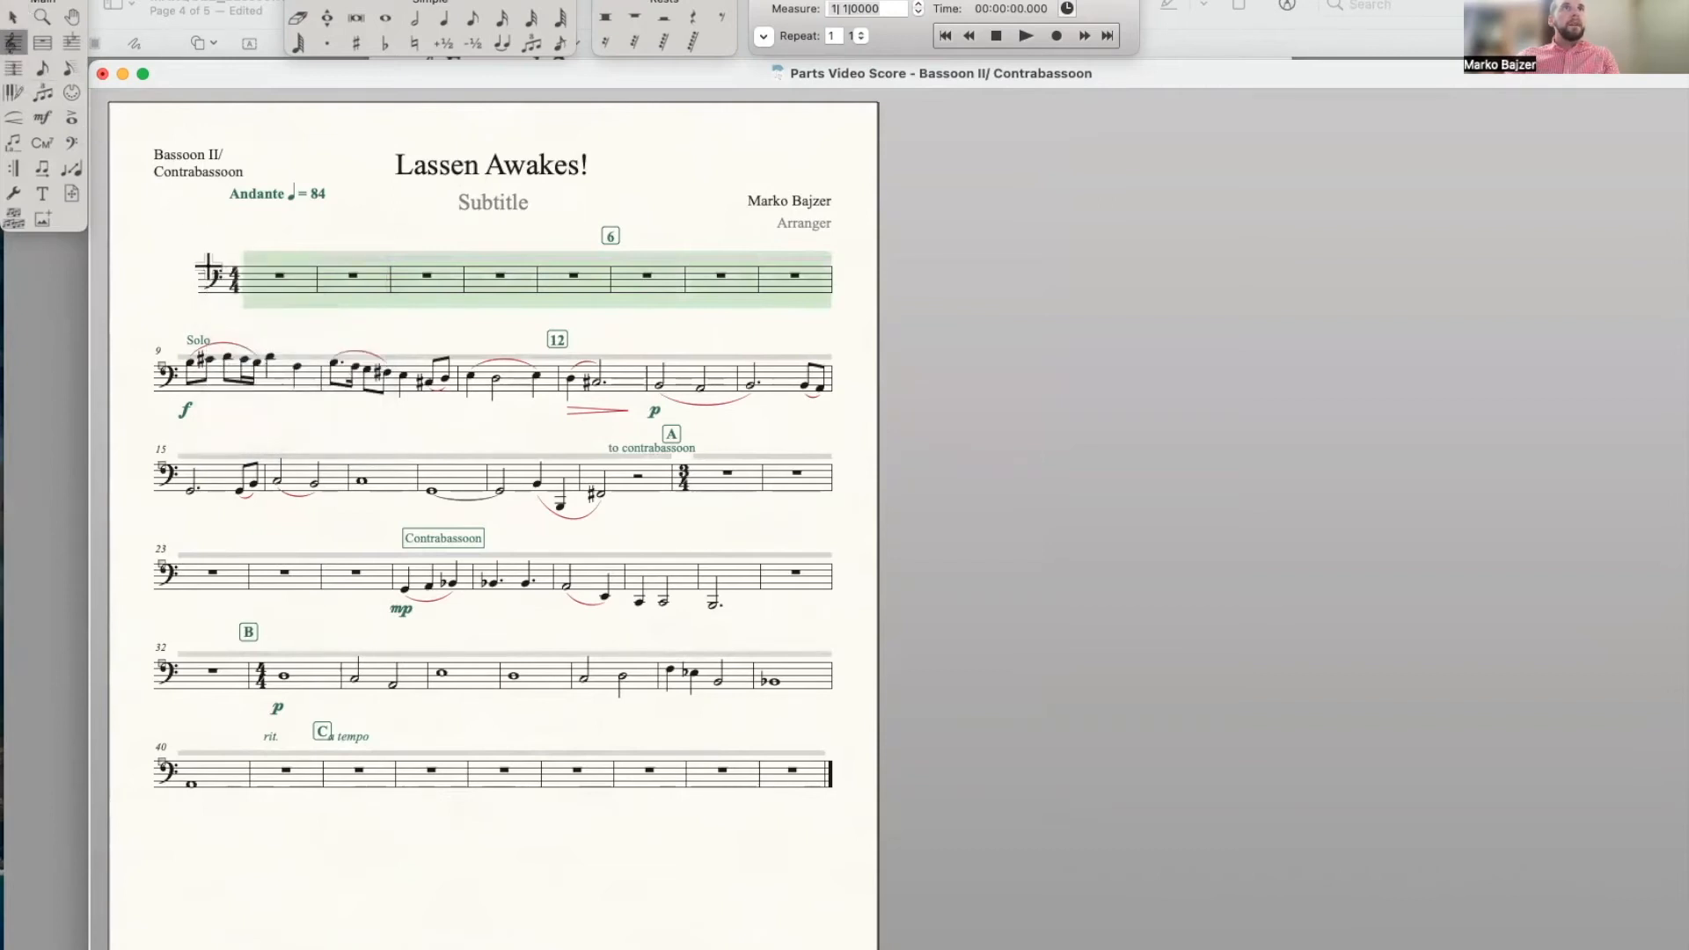
pyautogui.rightClick(208, 265)
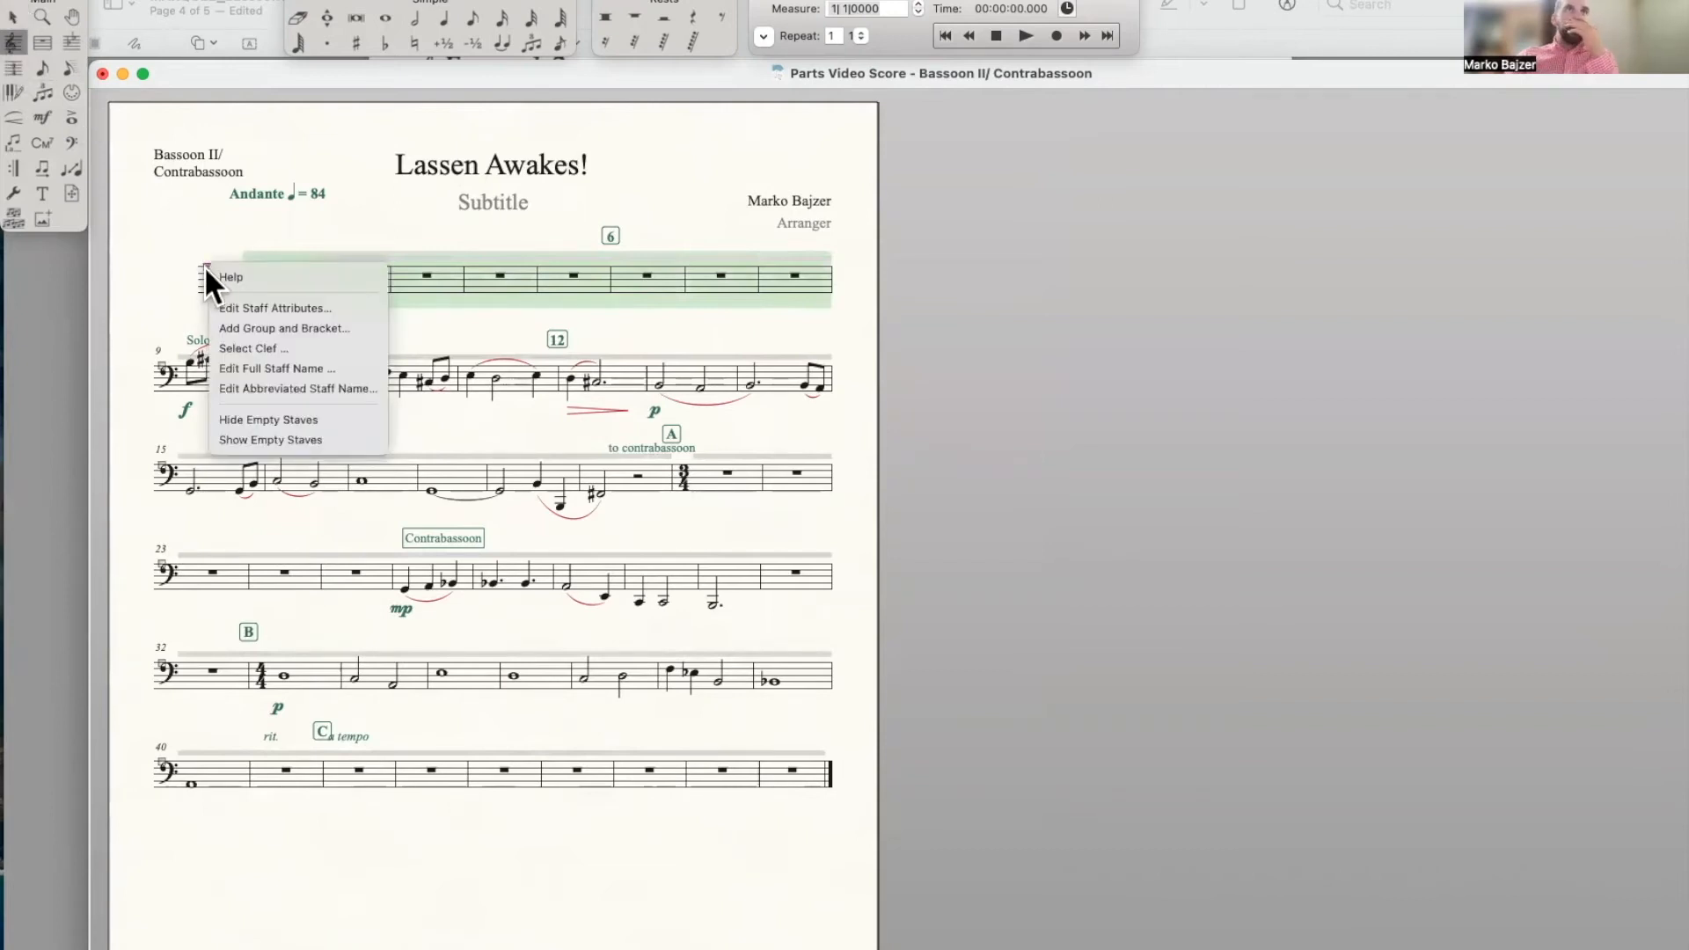
pyautogui.click(240, 309)
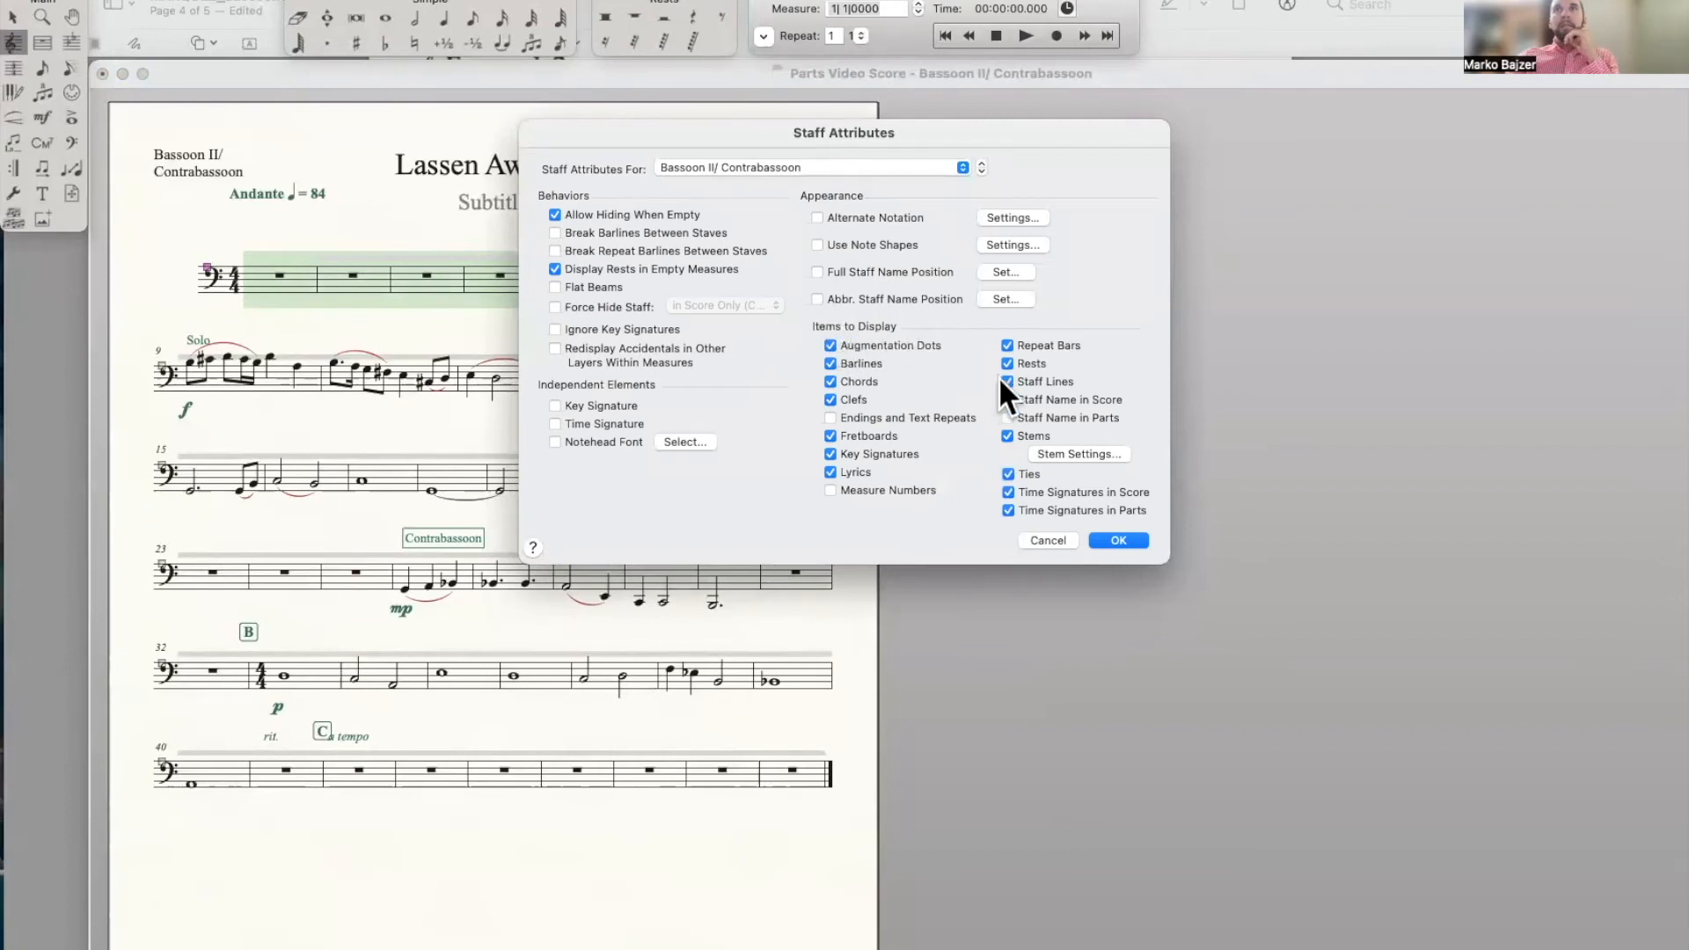
pyautogui.click(1119, 538)
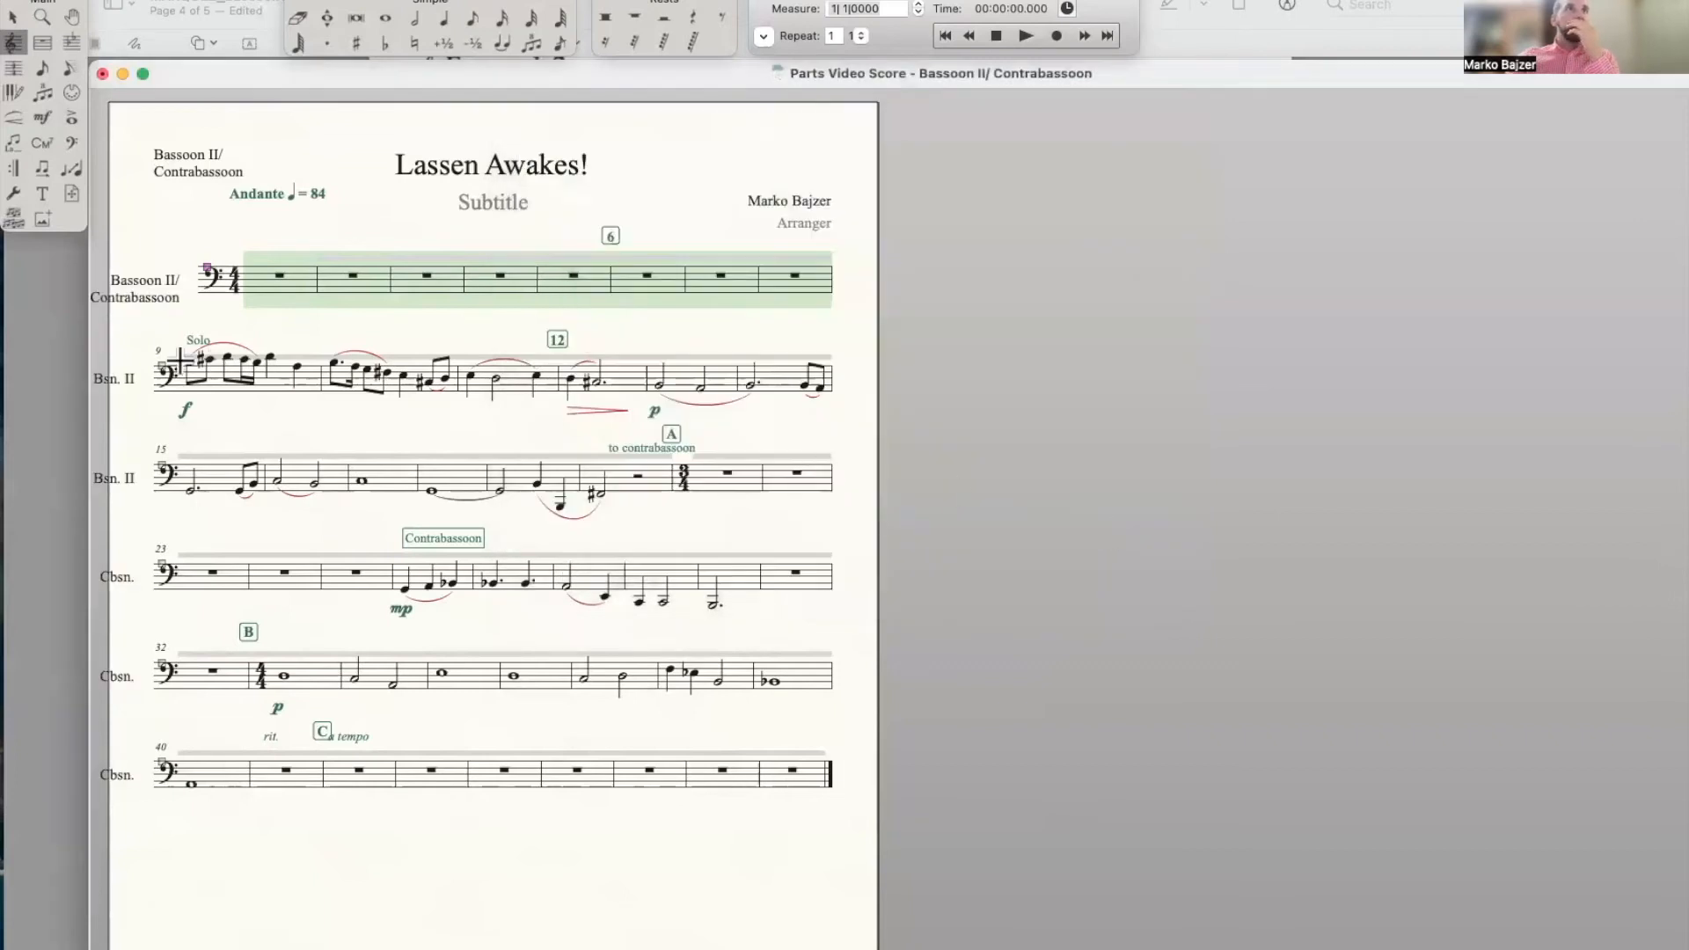
# Move the part's left page margin inward to fit the staff names on the page, and return to the full score
pyautogui.click(70, 194)
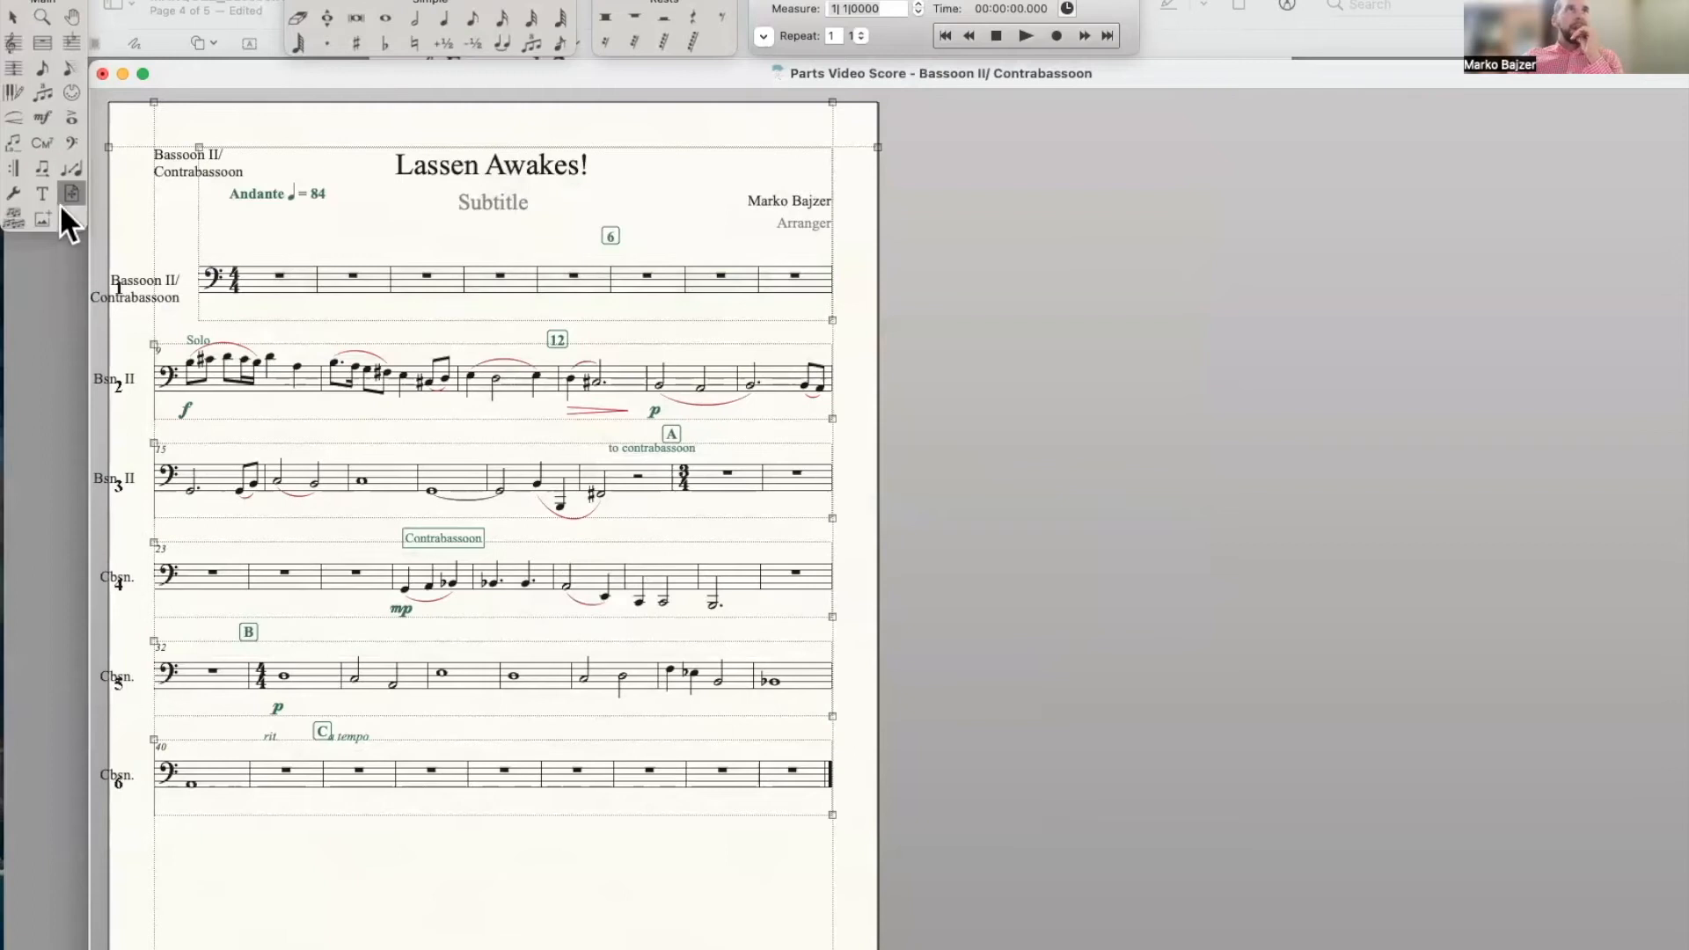
pyautogui.moveTo(159, 90); pyautogui.dragTo(209, 102)
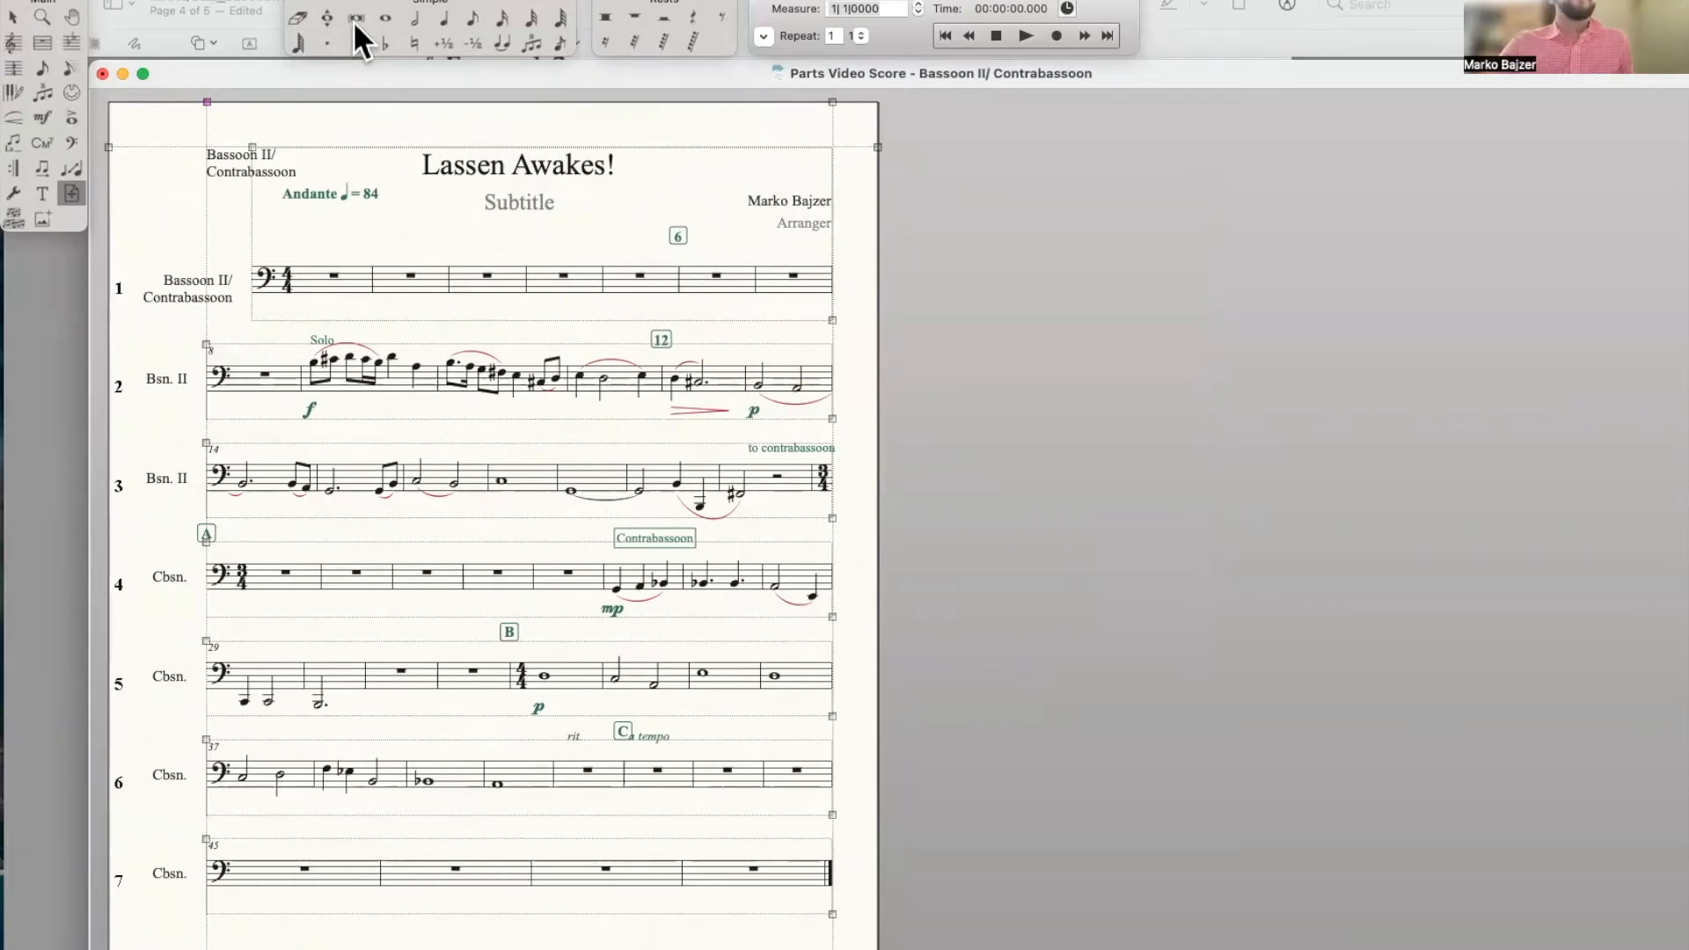
pyautogui.click(374, 2)
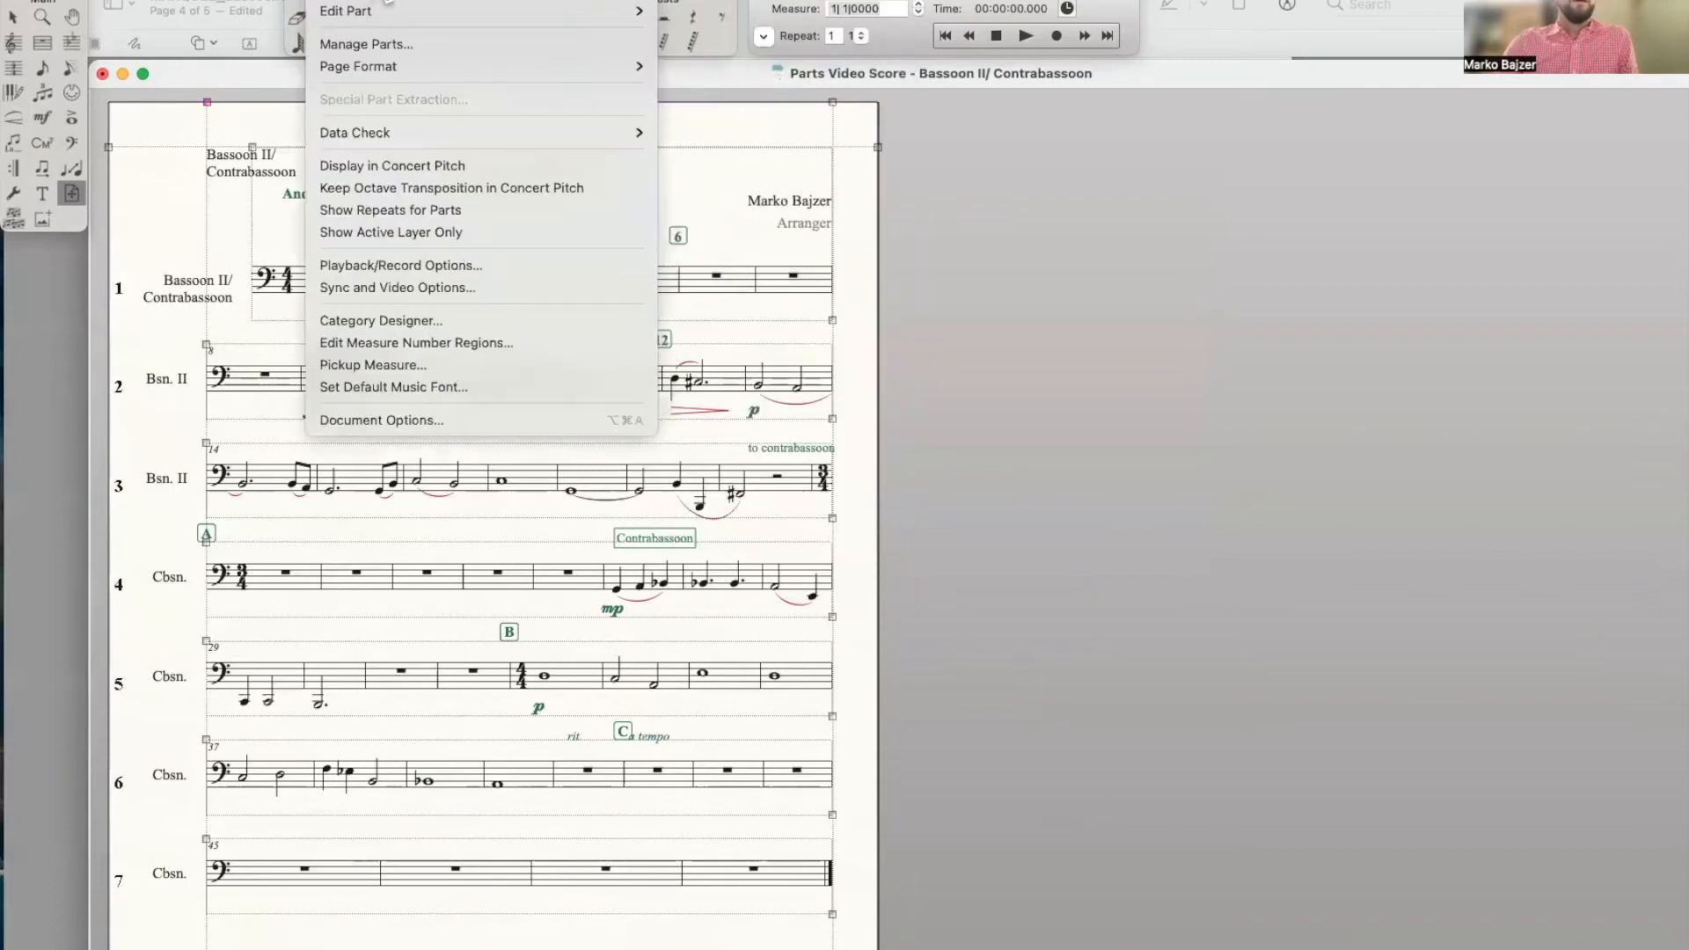
pyautogui.click(374, 1)
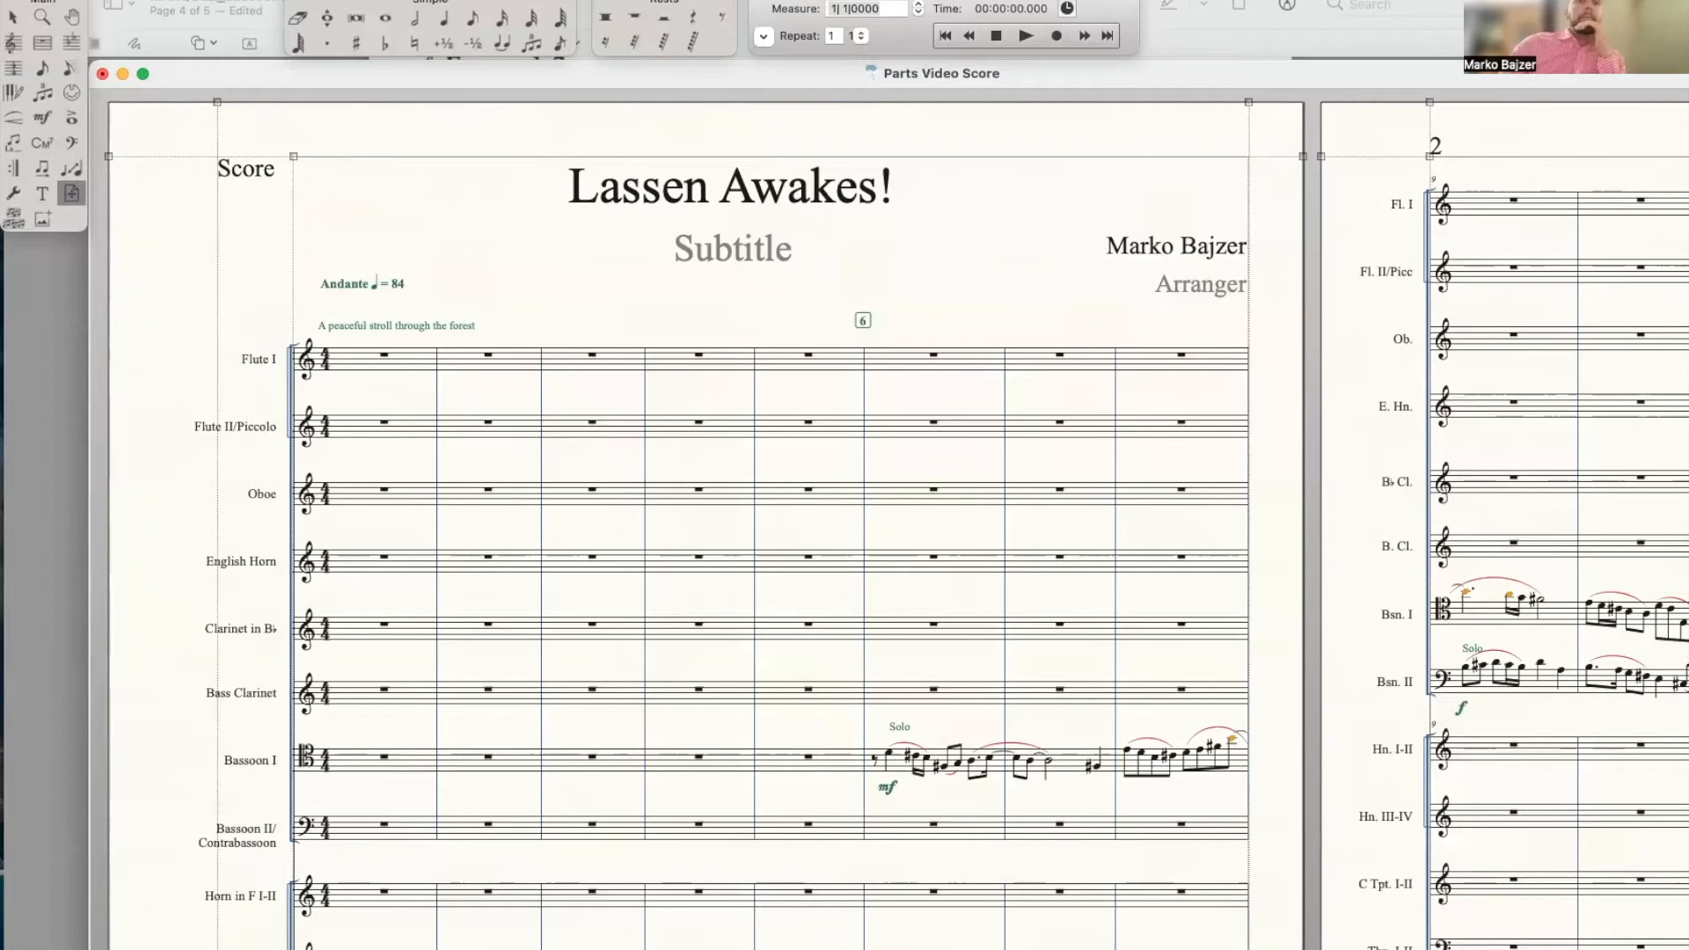
# Select the first Trombone I-II measure in the score and examine the surrounding wind and brass staves
pyautogui.scroll(-5, 430, 668)
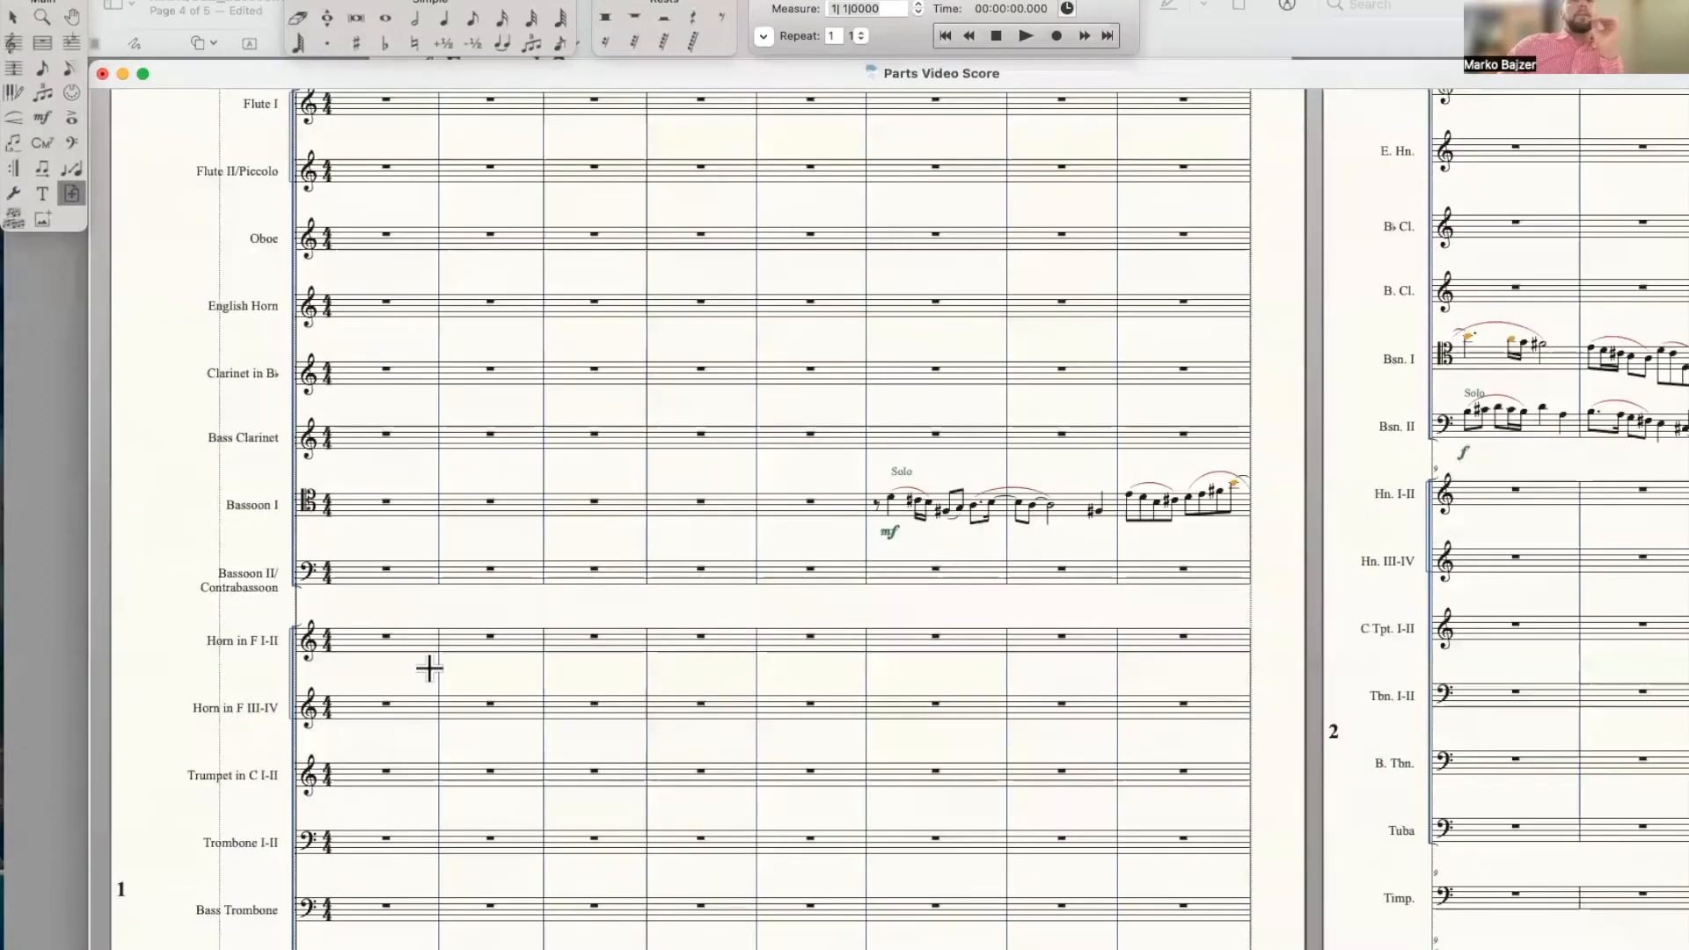
pyautogui.scroll(-7, 429, 669)
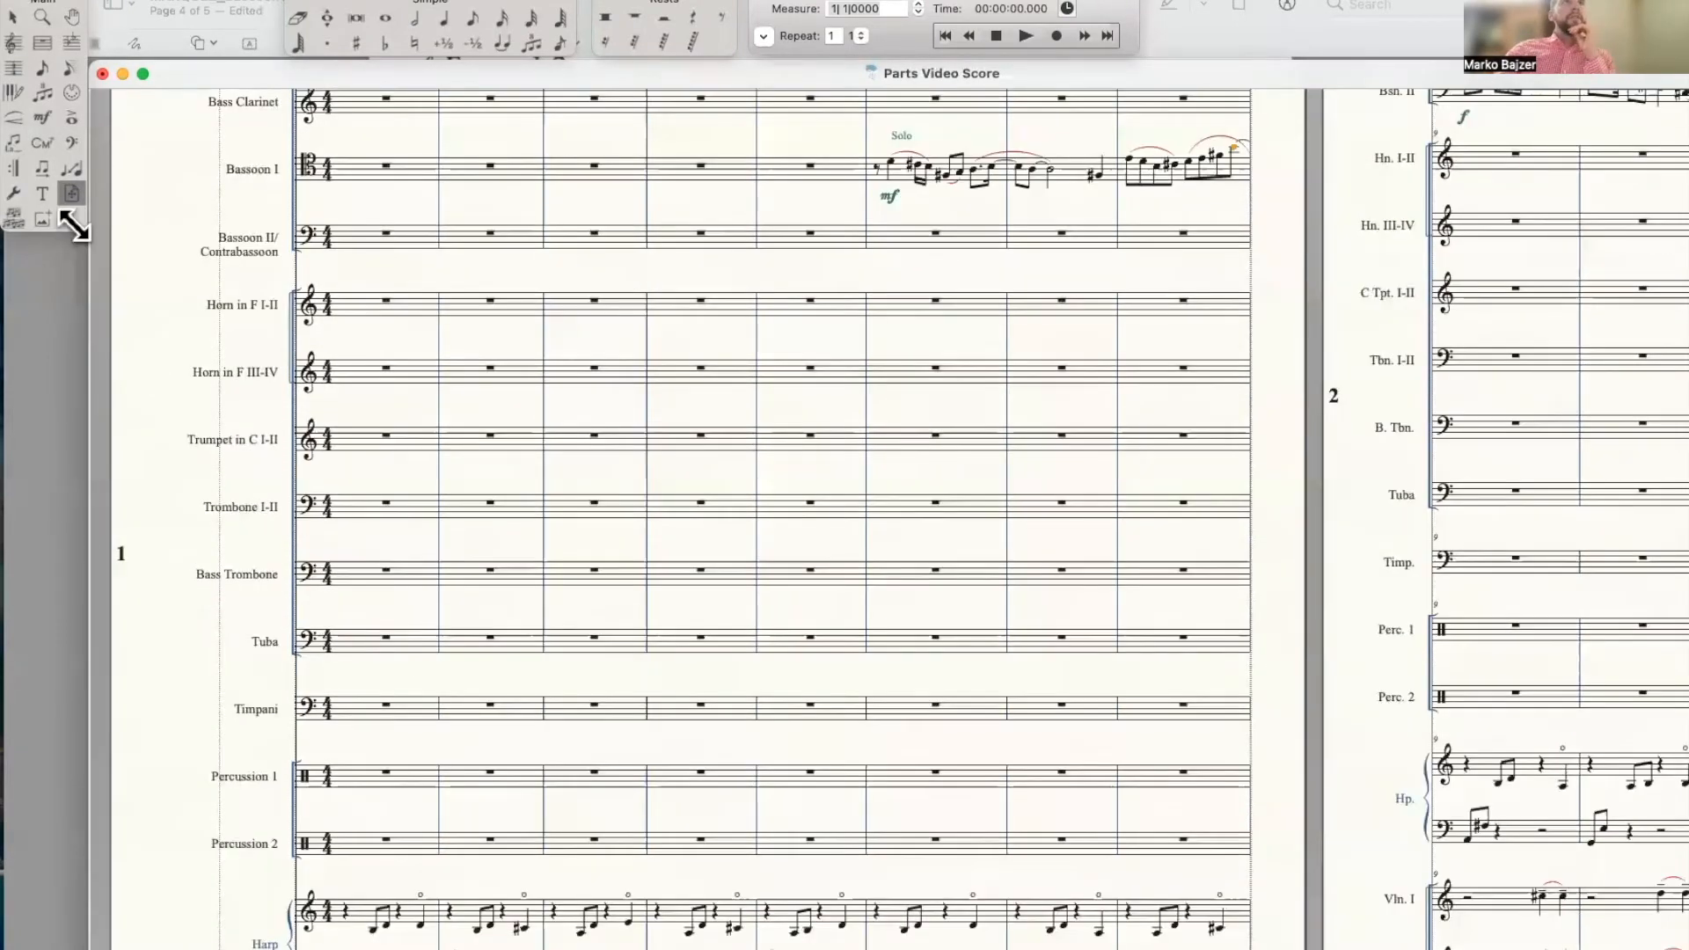
pyautogui.click(12, 18)
pyautogui.click(350, 498)
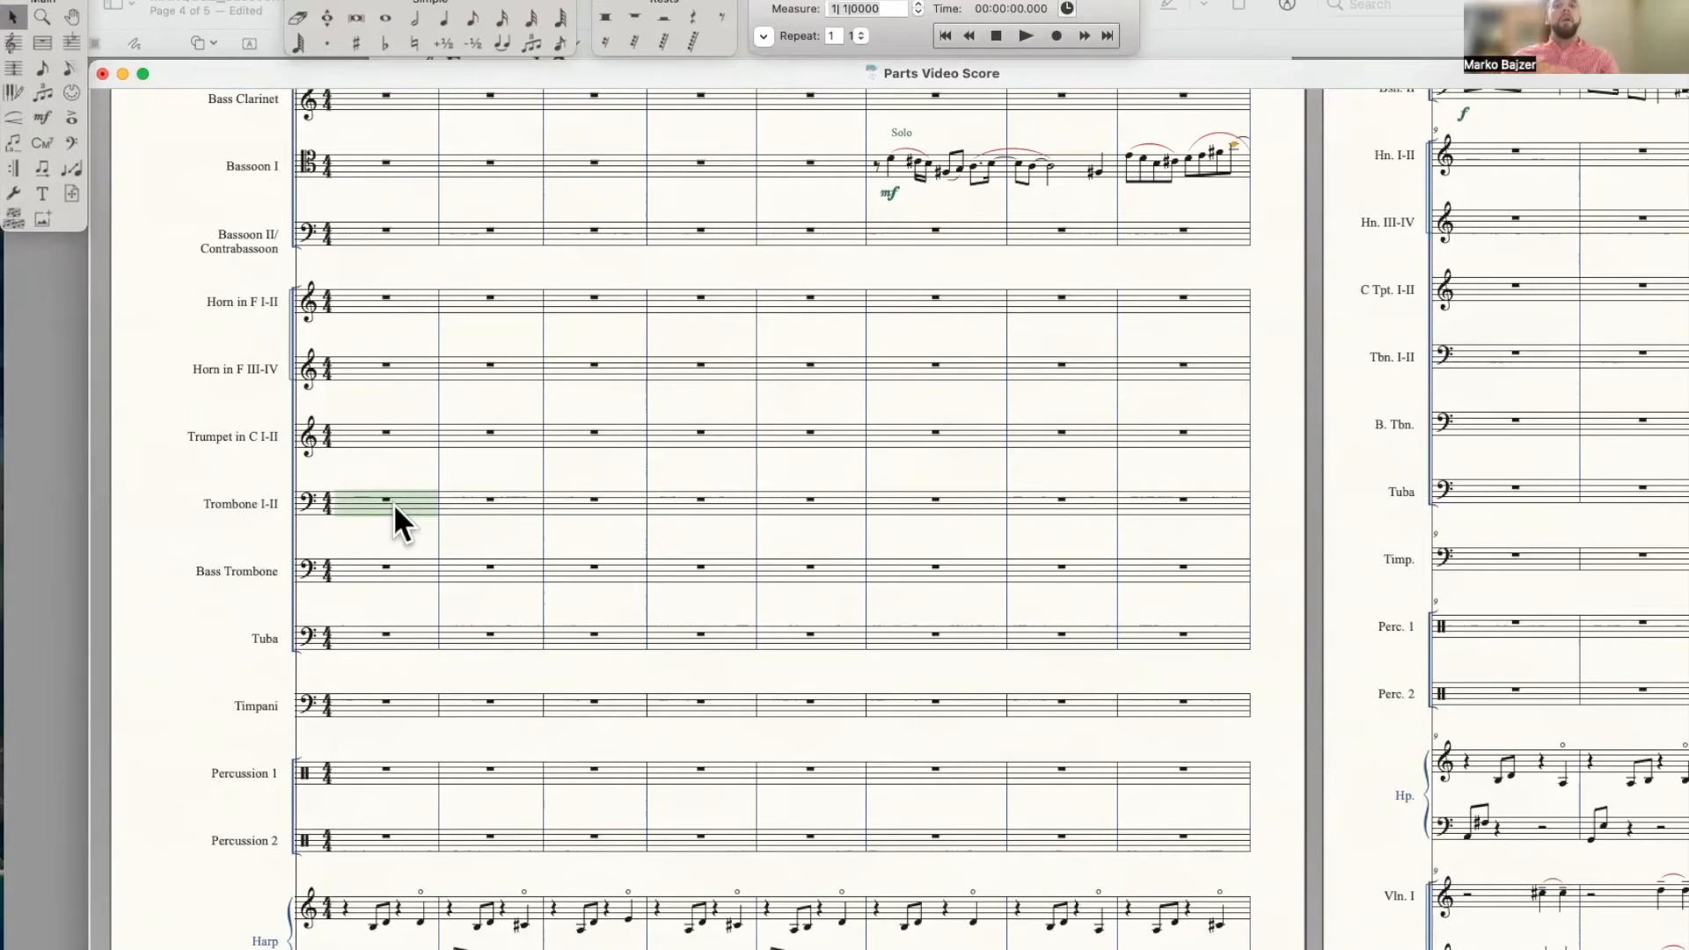
pyautogui.press('super+equal')
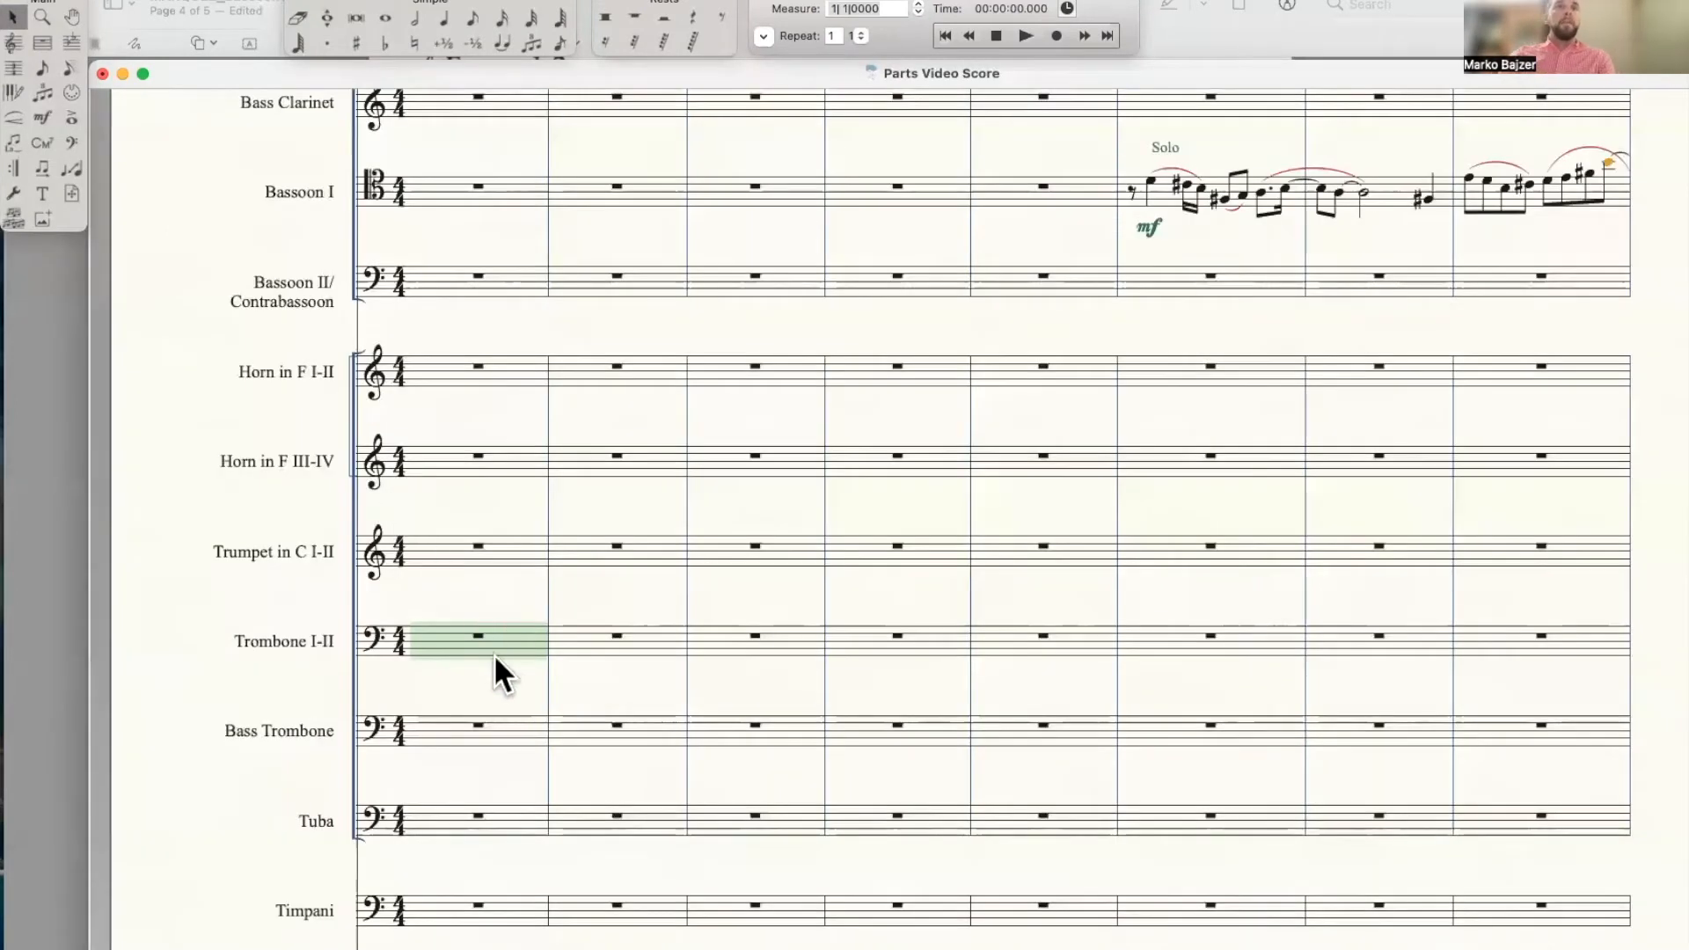
pyautogui.scroll(5, 486, 653)
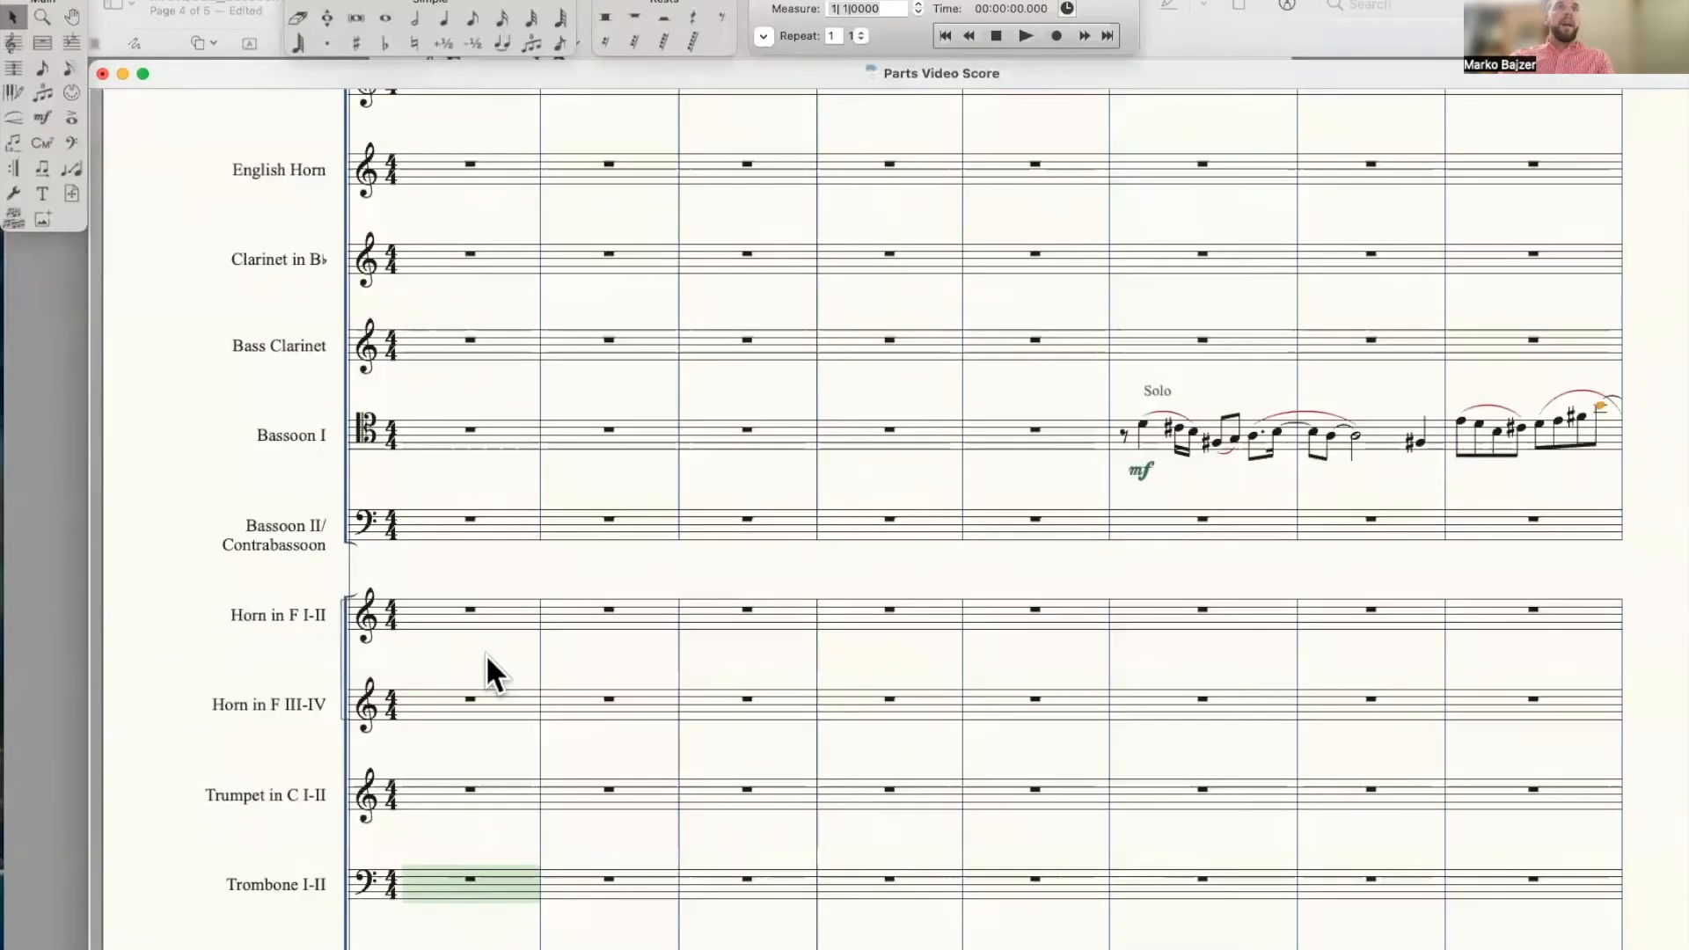
pyautogui.scroll(-7, 485, 653)
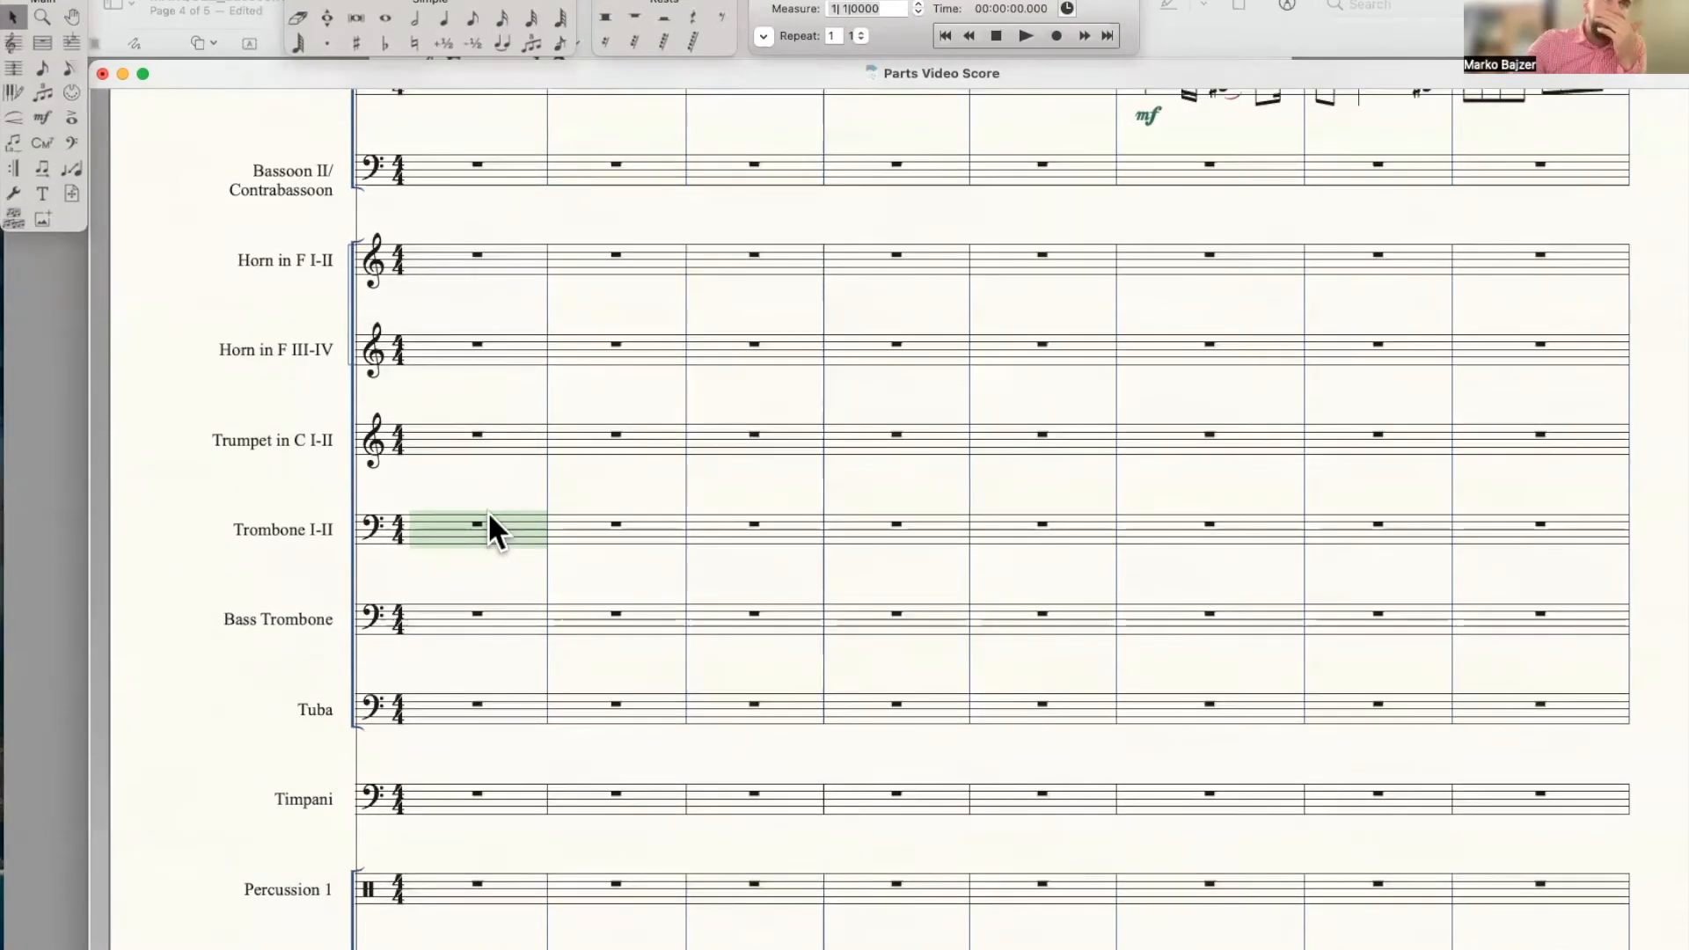
pyautogui.scroll(3, 488, 510)
pyautogui.scroll(5, 488, 510)
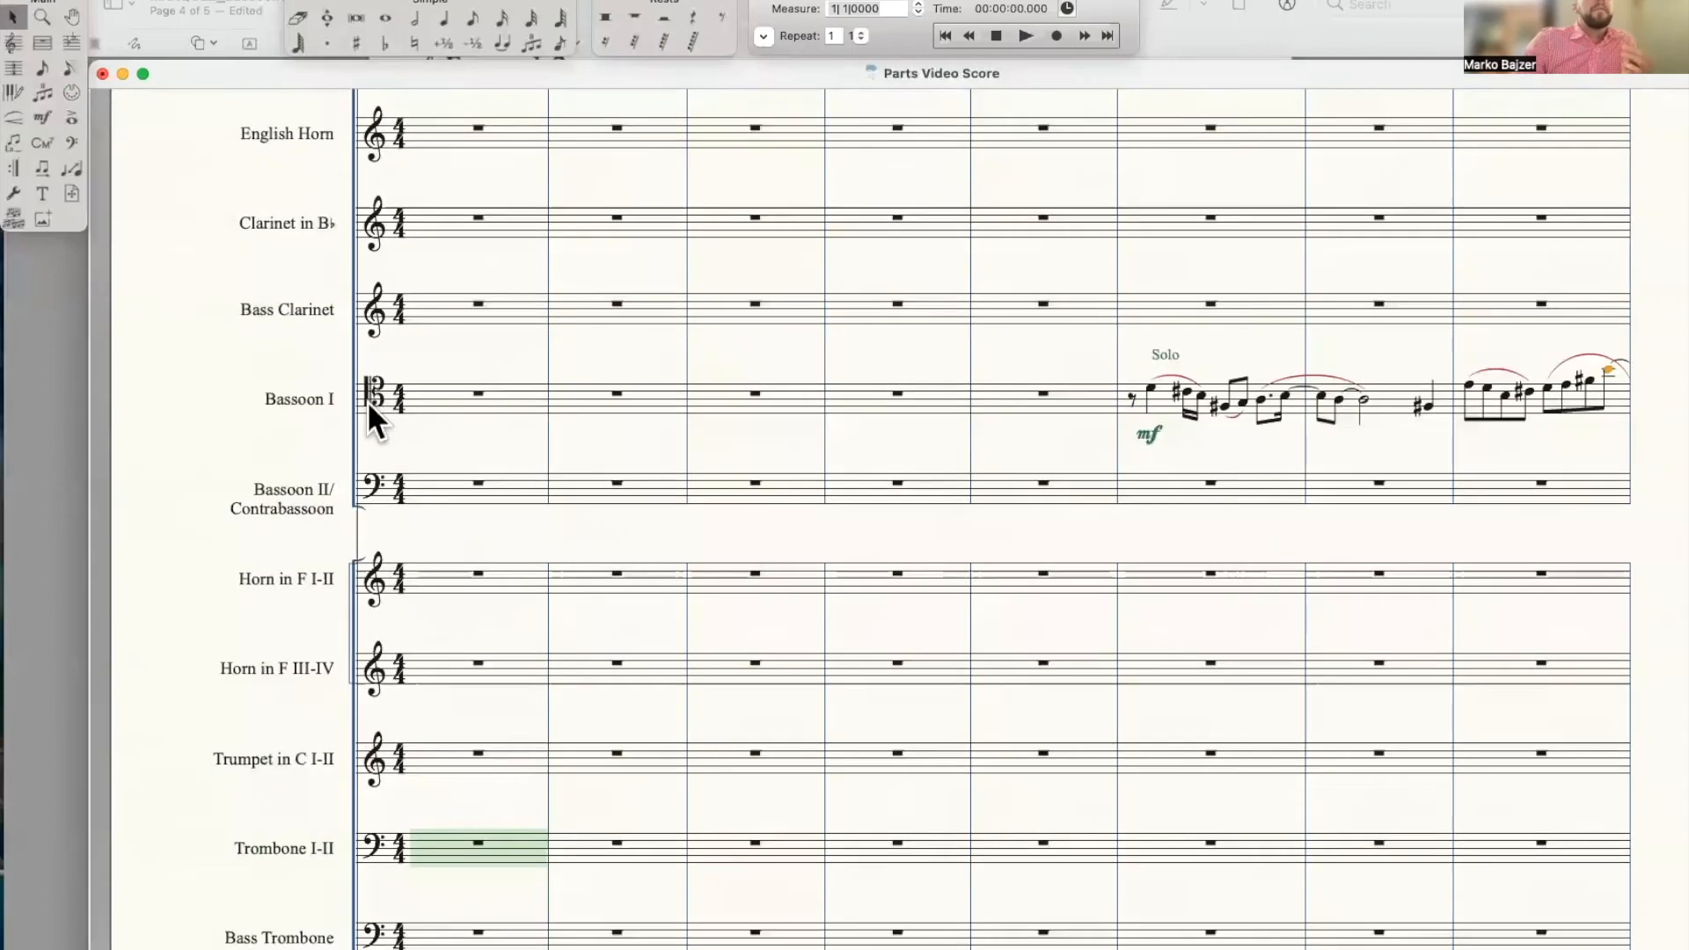
# Compare the Bassoon II/Contrabassoon staff with the strings and the Trombone I-II staff, selecting the first bassoon and trombone measures
pyautogui.click(427, 488)
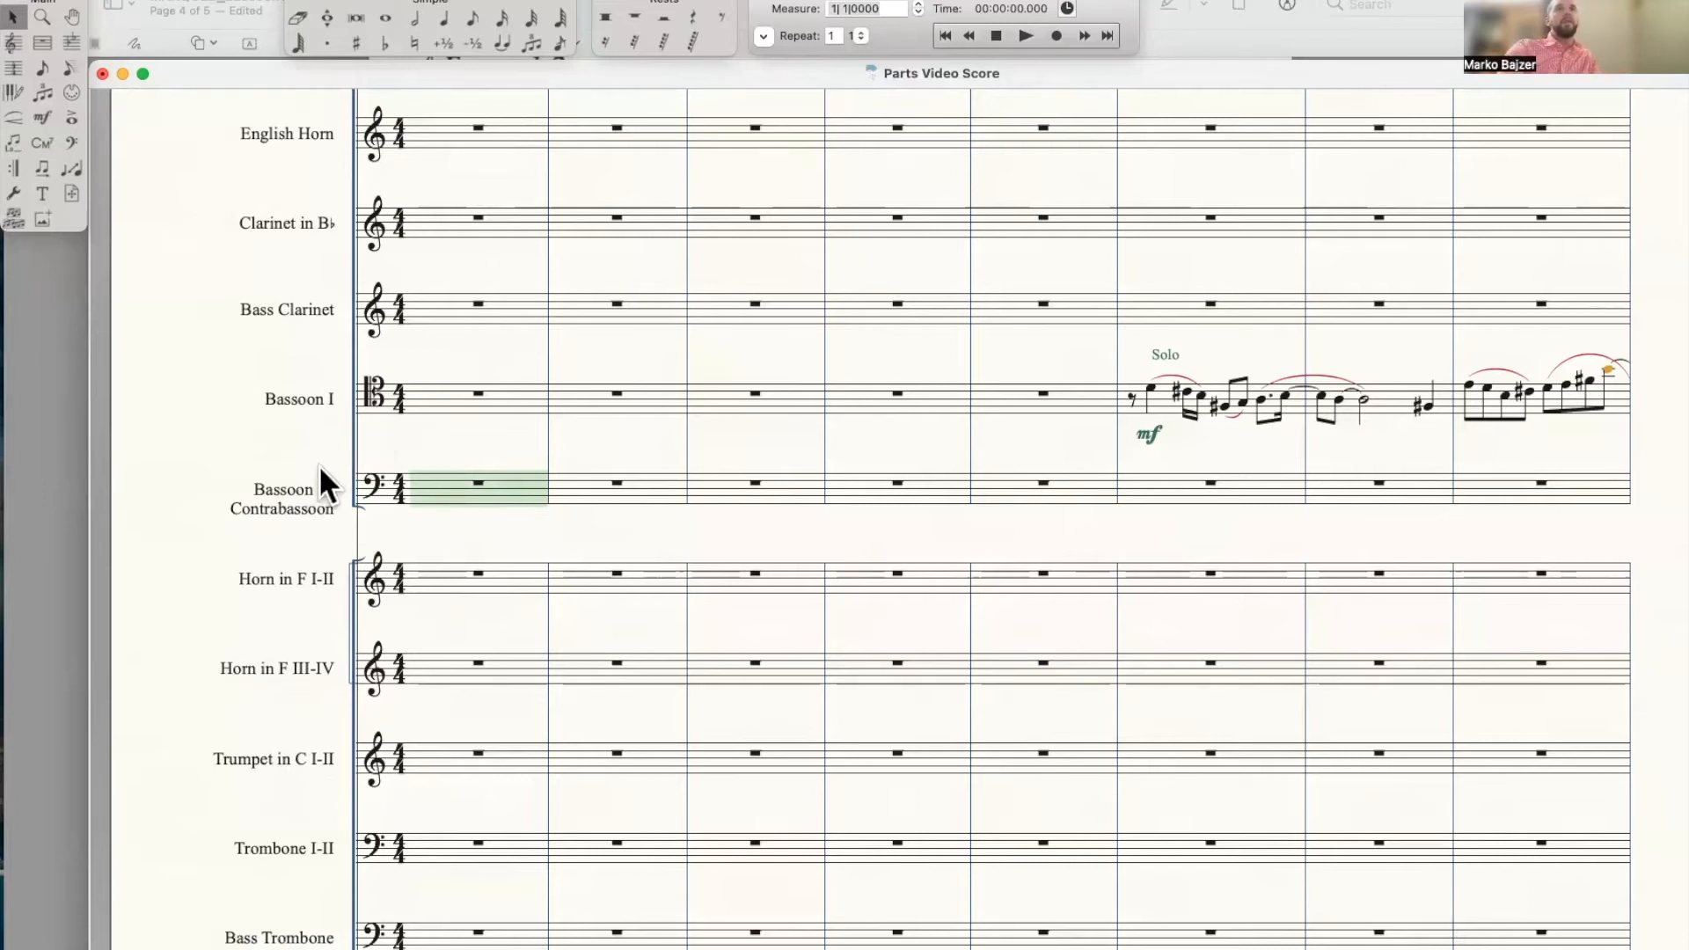
pyautogui.scroll(-5, 445, 514)
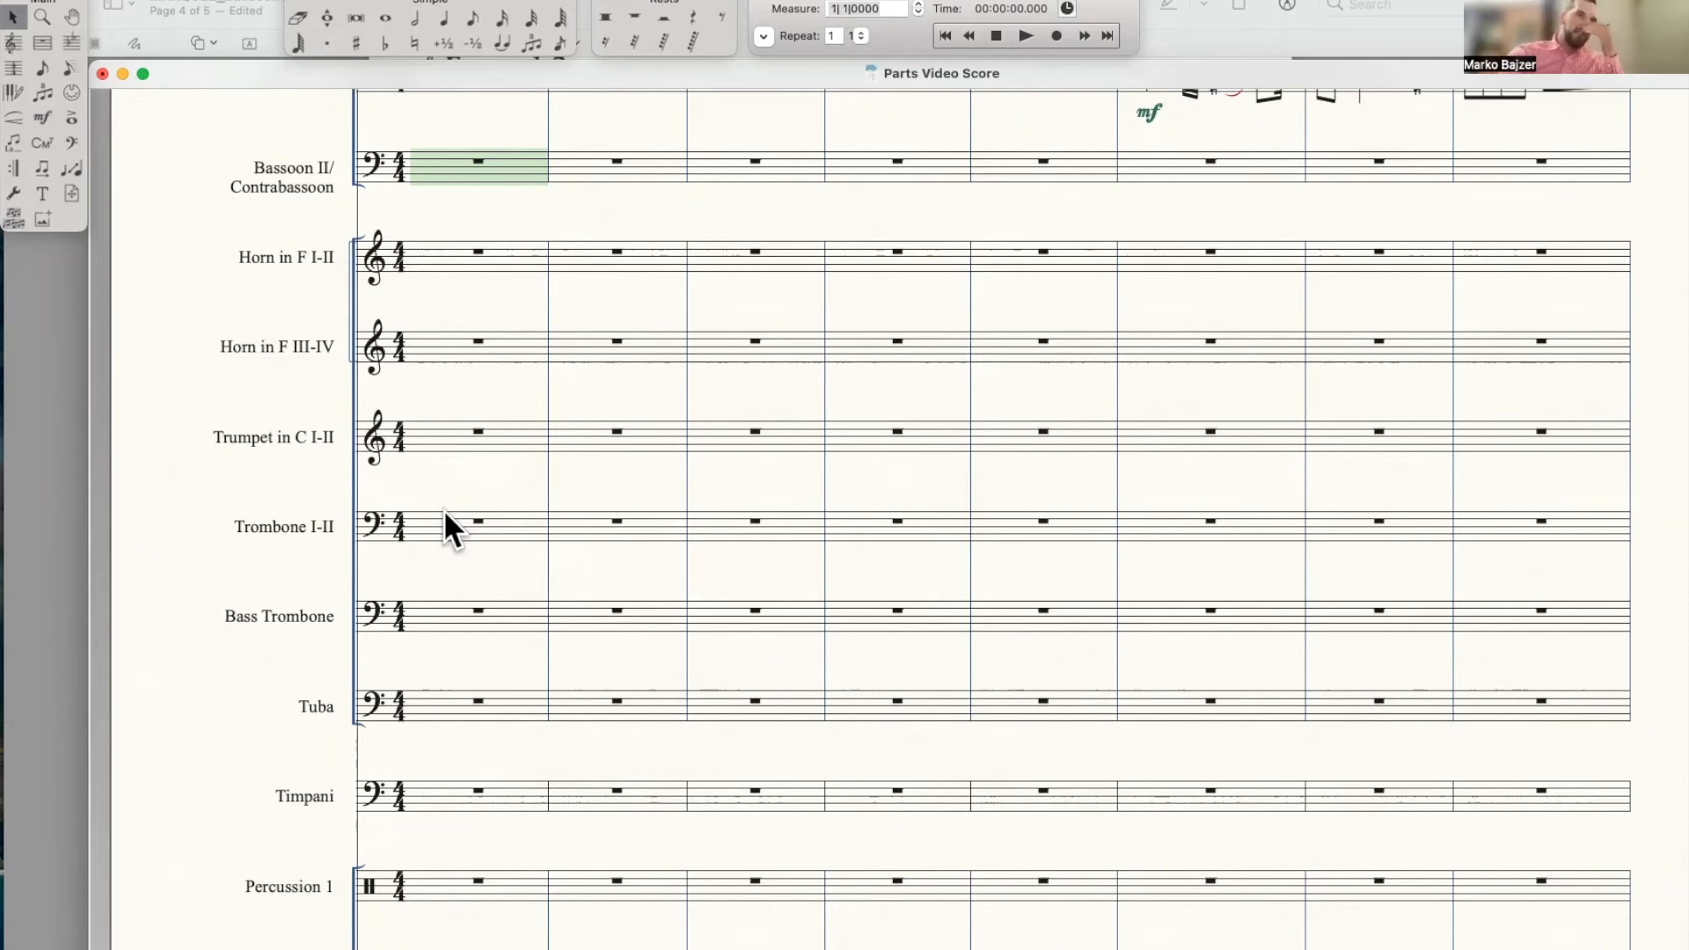
pyautogui.scroll(-5, 444, 509)
pyautogui.scroll(-5, 443, 509)
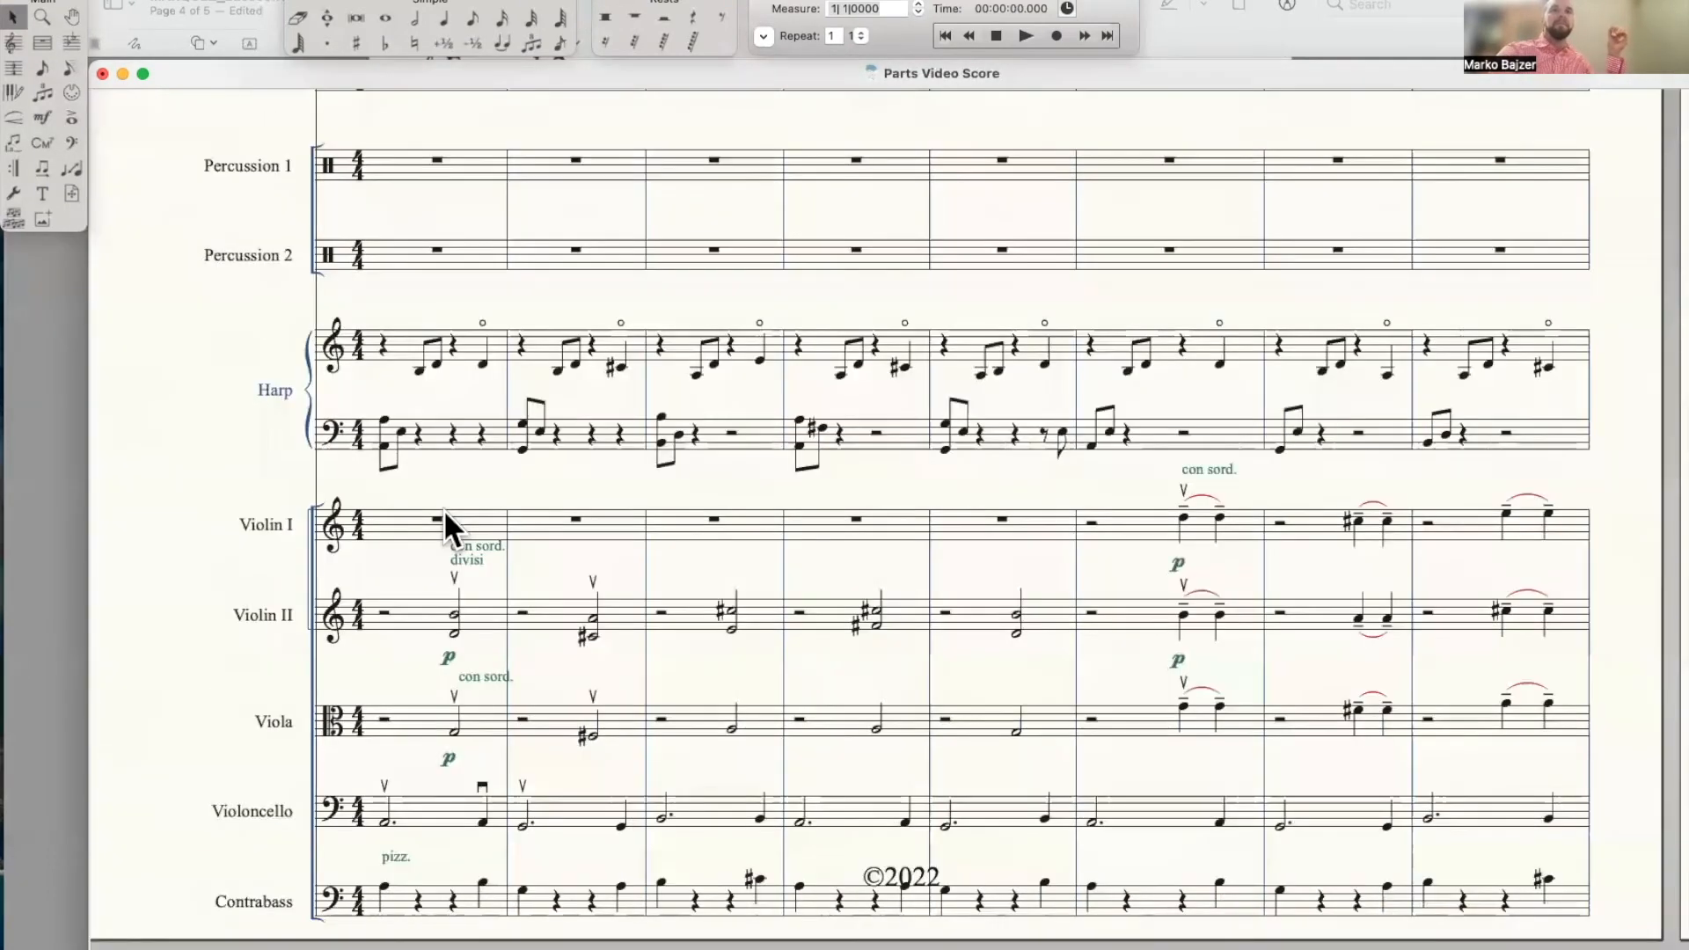
pyautogui.scroll(10, 444, 509)
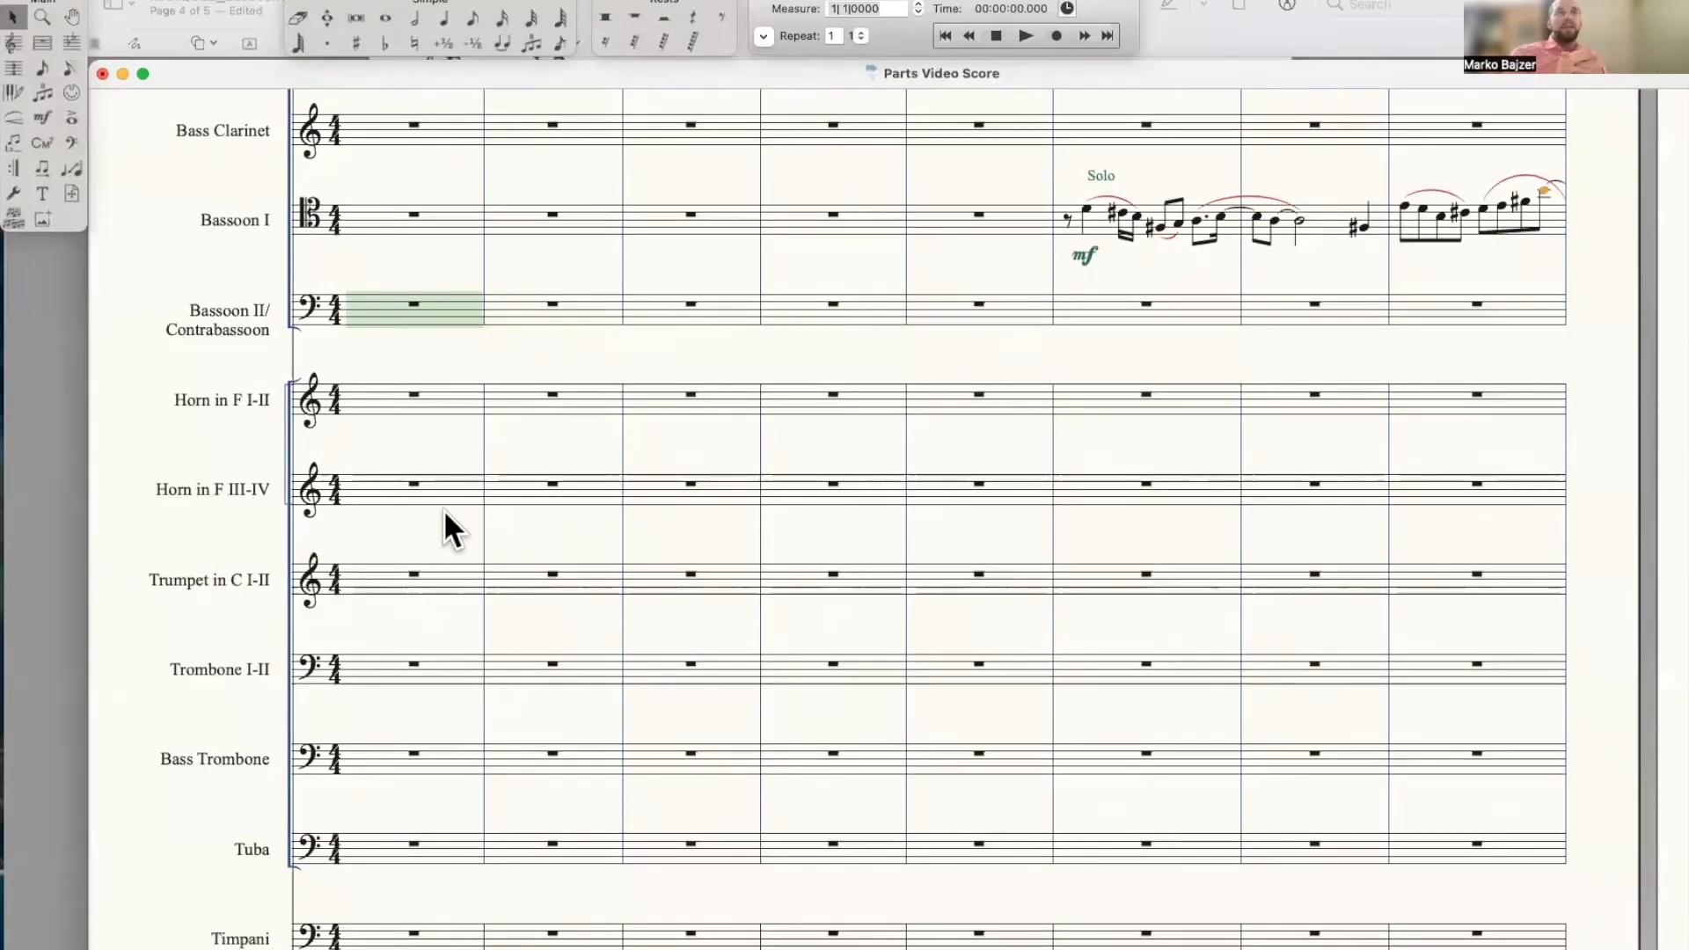
pyautogui.click(377, 661)
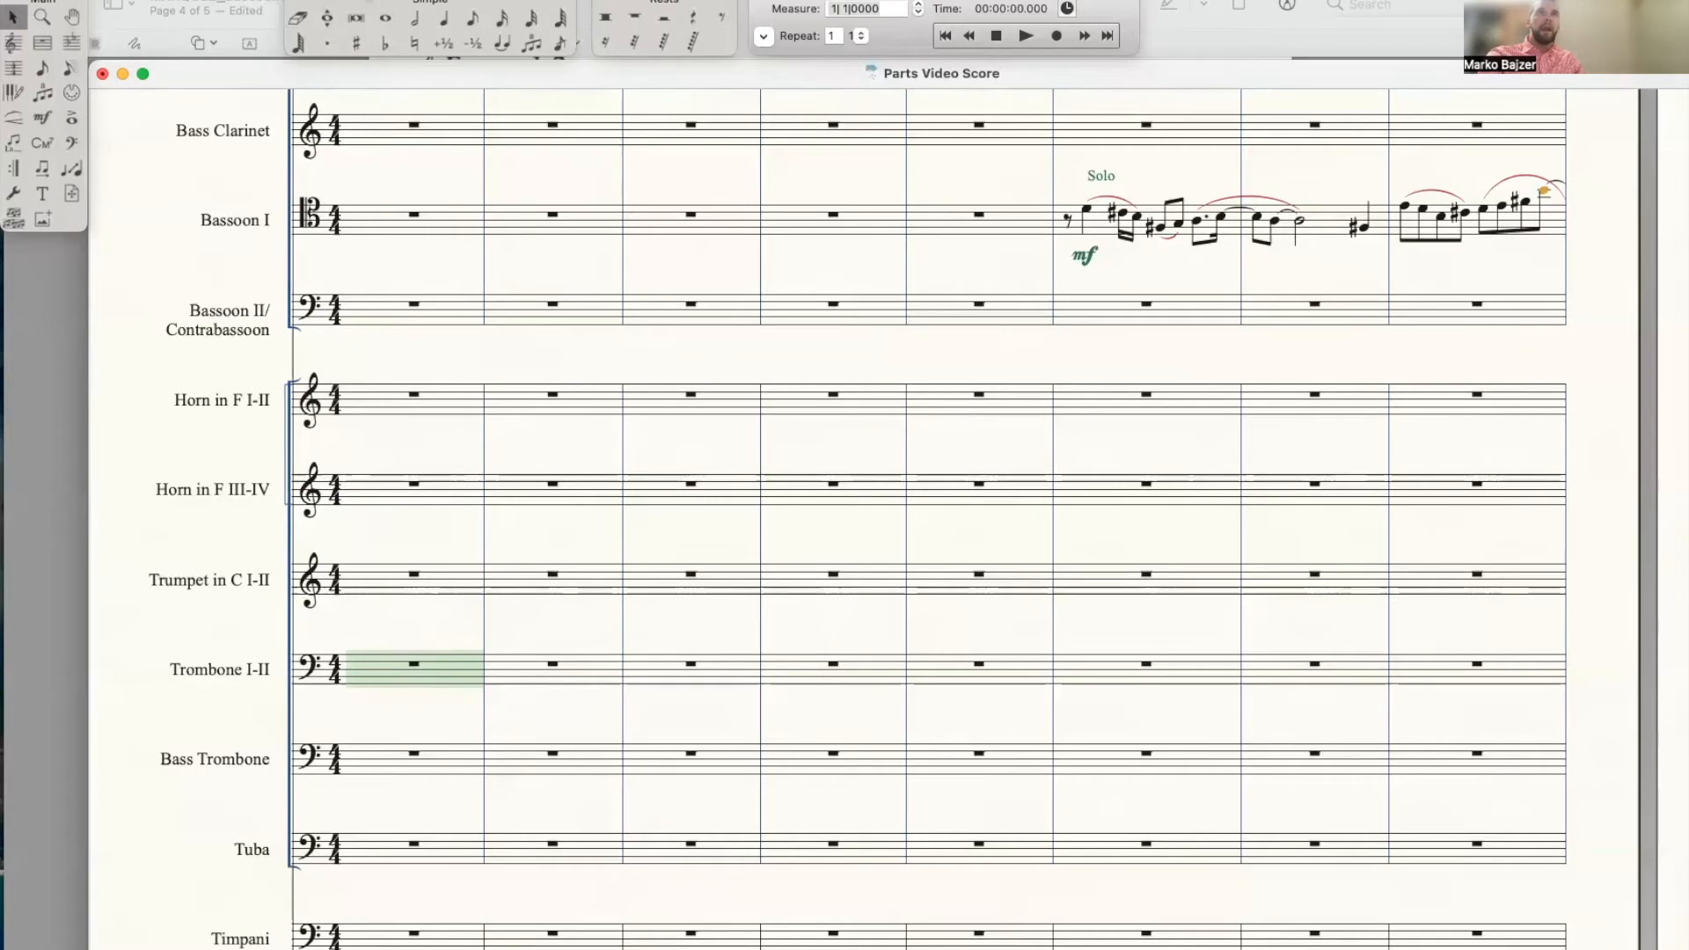
# Examine the linked parts, their assigned staves and the available instruments in the expanded part definitions
pyautogui.click(349, 0)
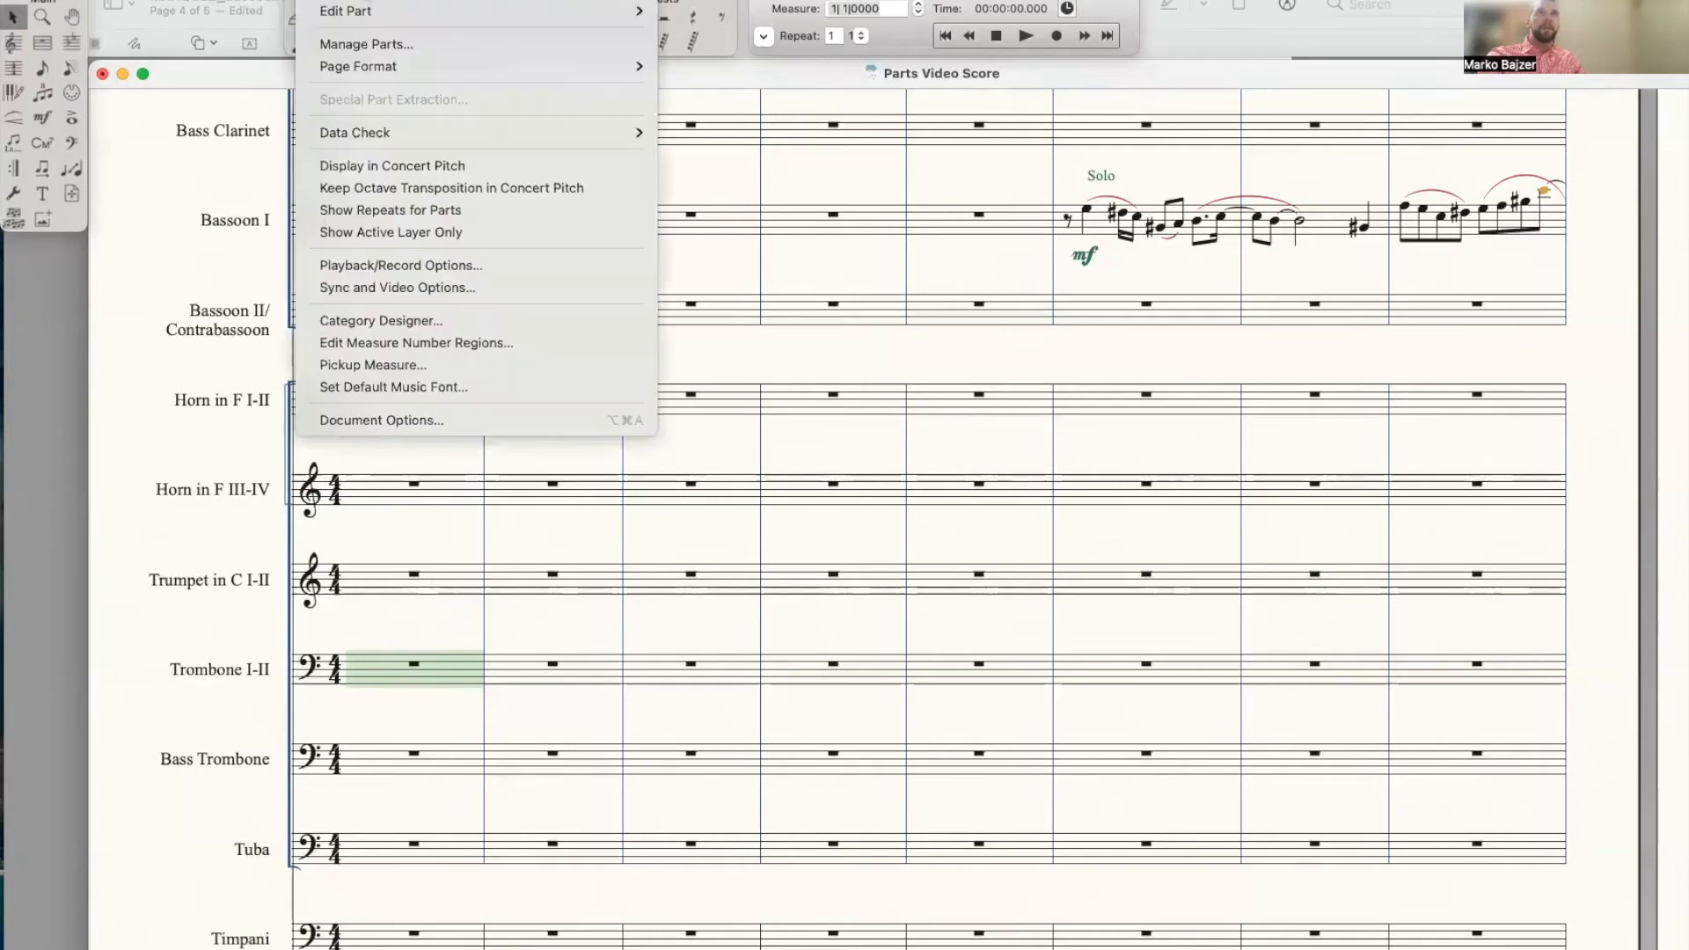
pyautogui.click(381, 43)
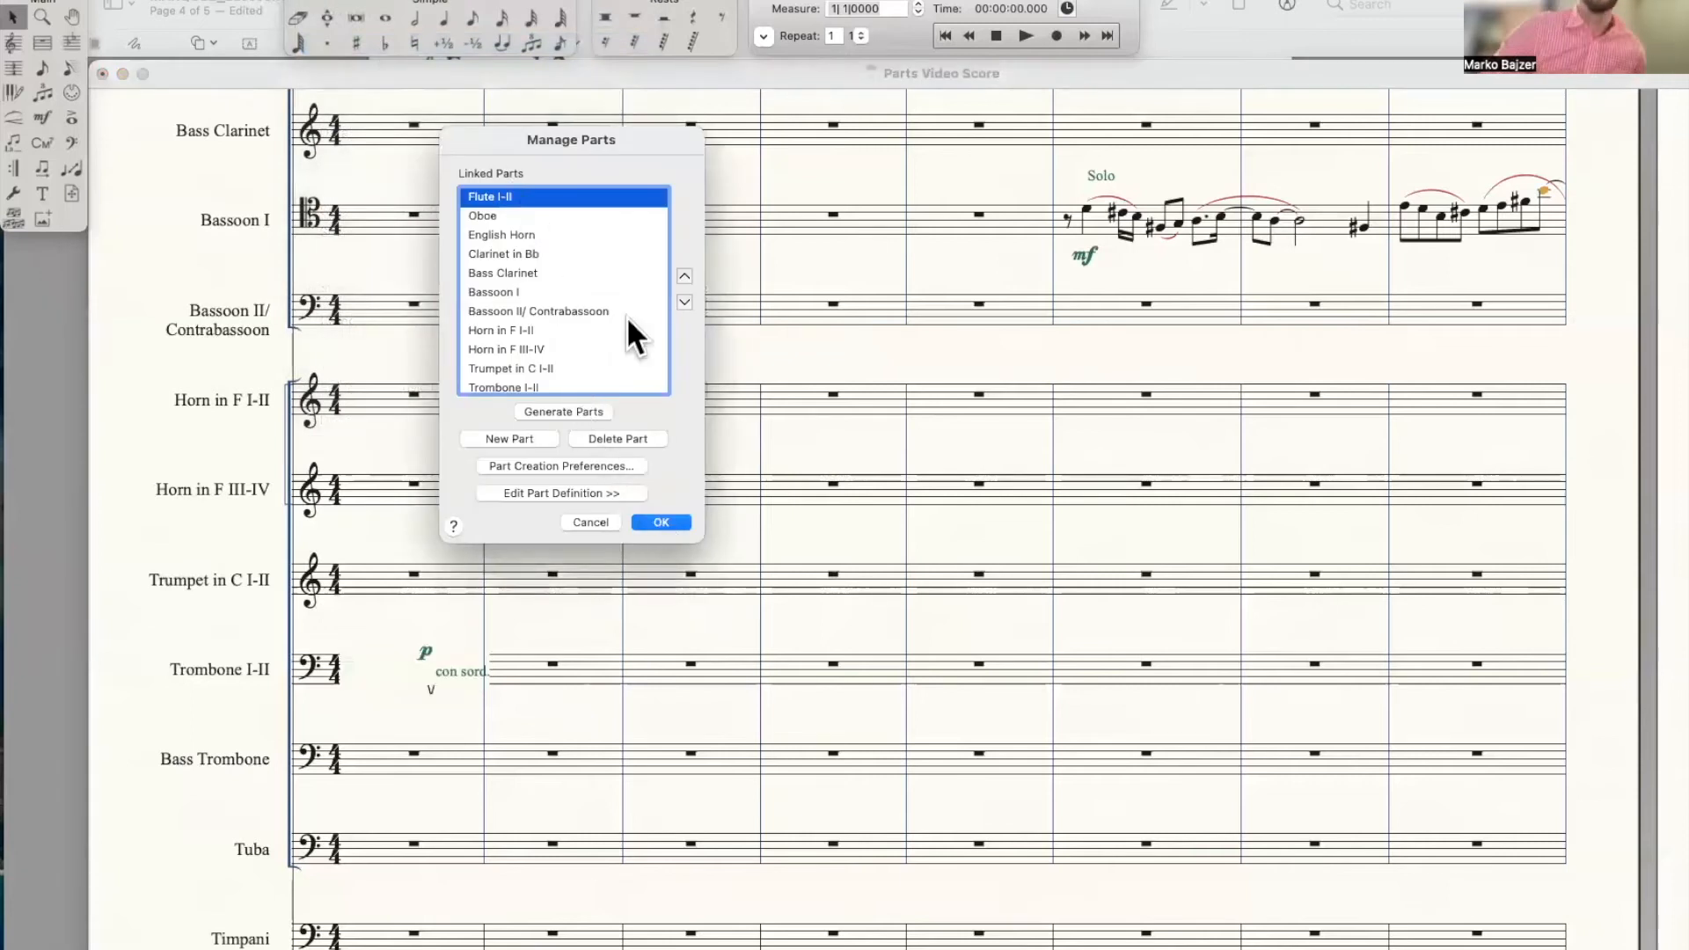
pyautogui.moveTo(604, 130); pyautogui.dragTo(695, 263)
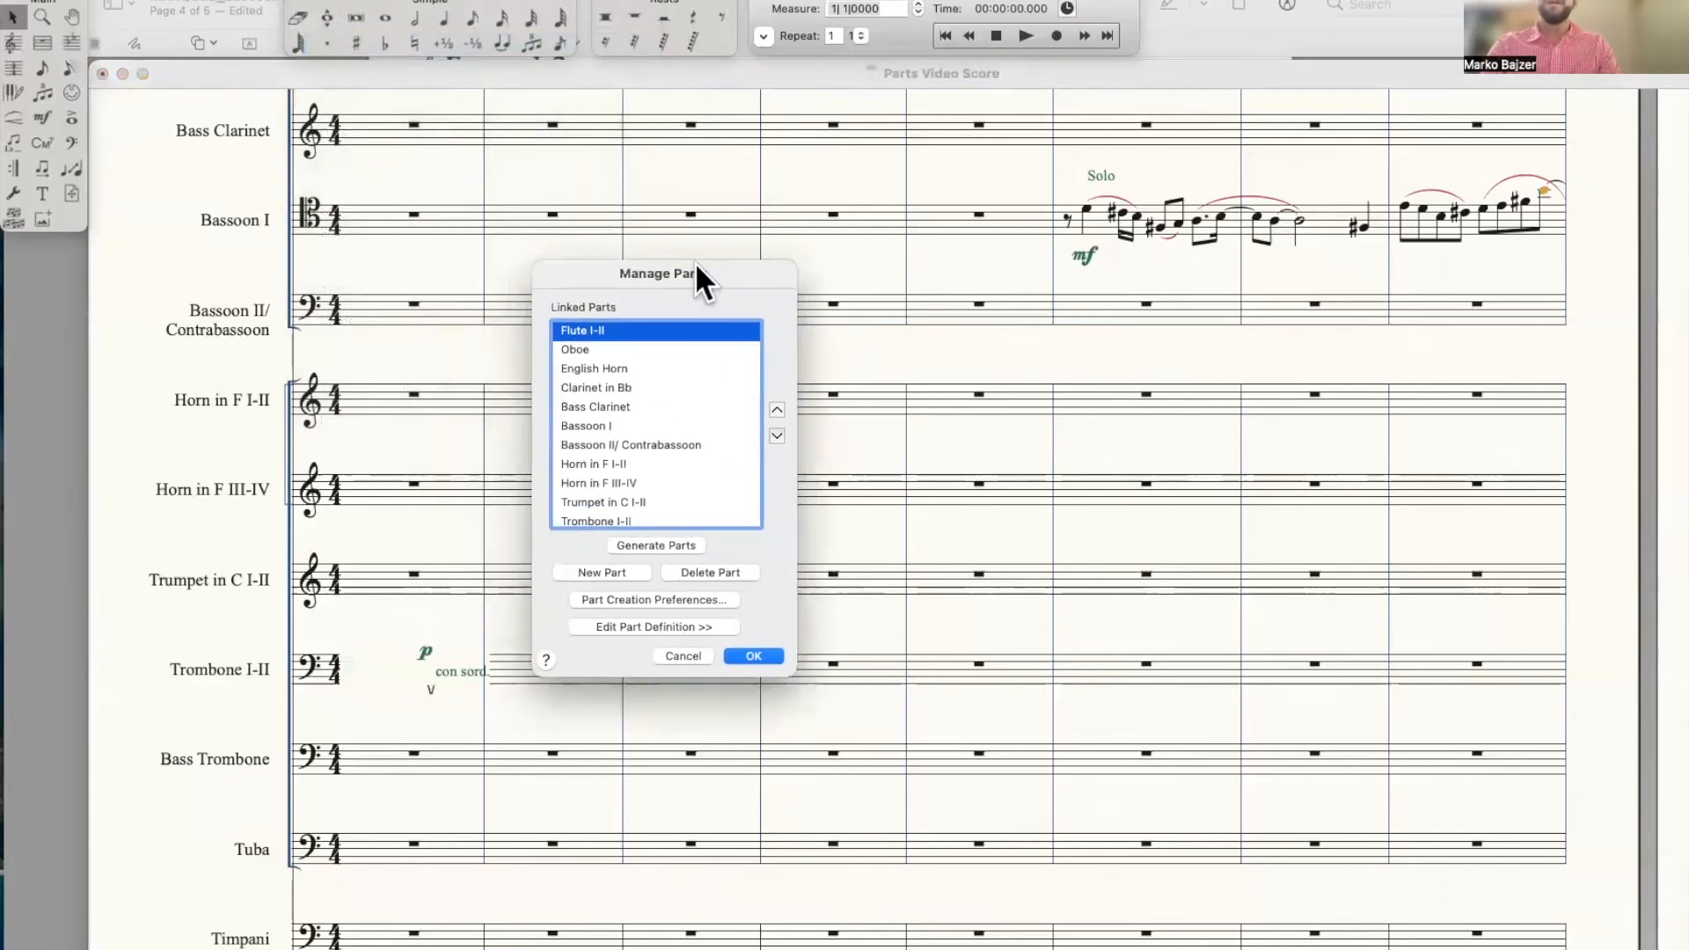
pyautogui.click(667, 627)
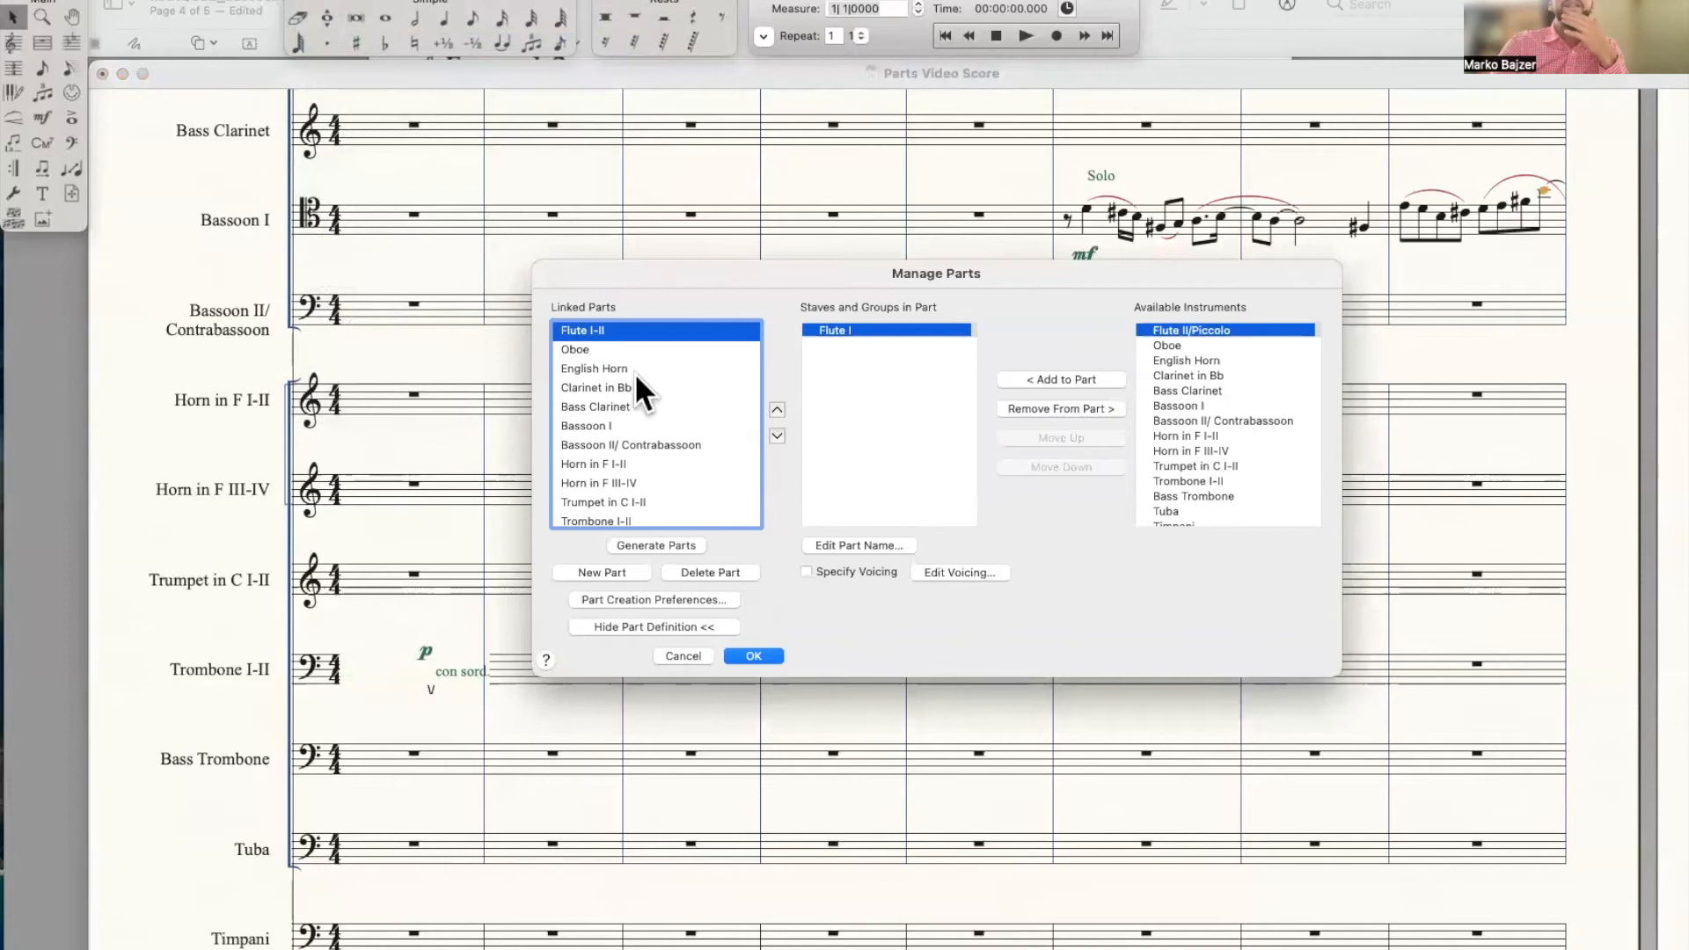
pyautogui.scroll(-5, 625, 414)
pyautogui.scroll(5, 625, 414)
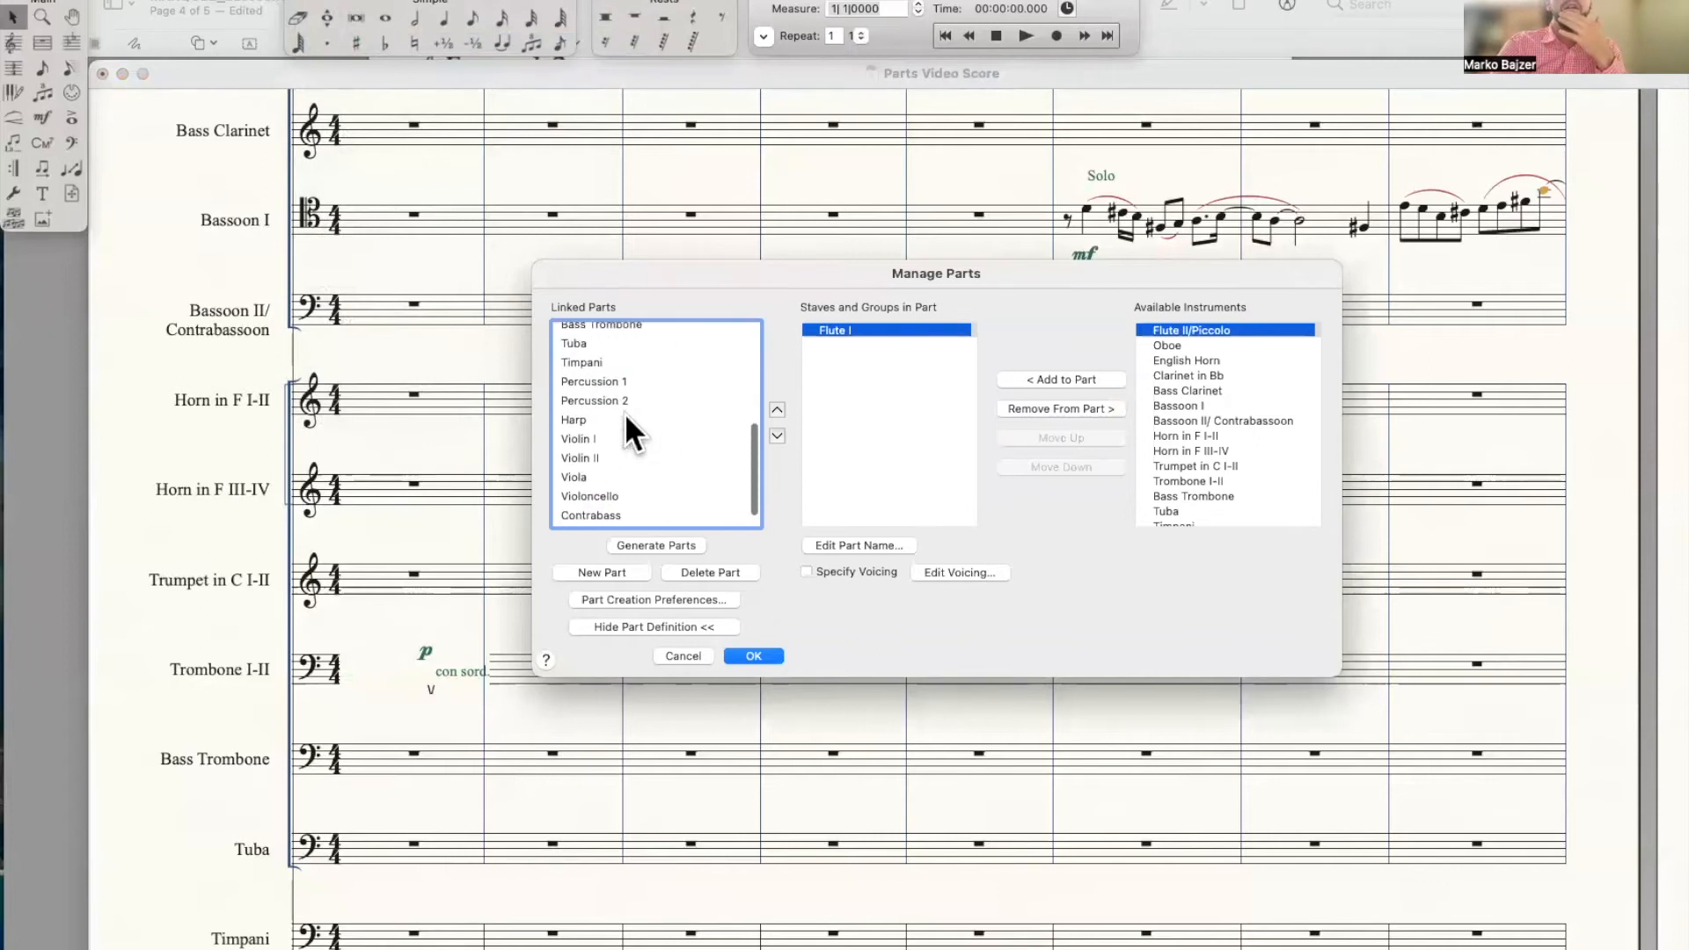
pyautogui.scroll(-5, 625, 414)
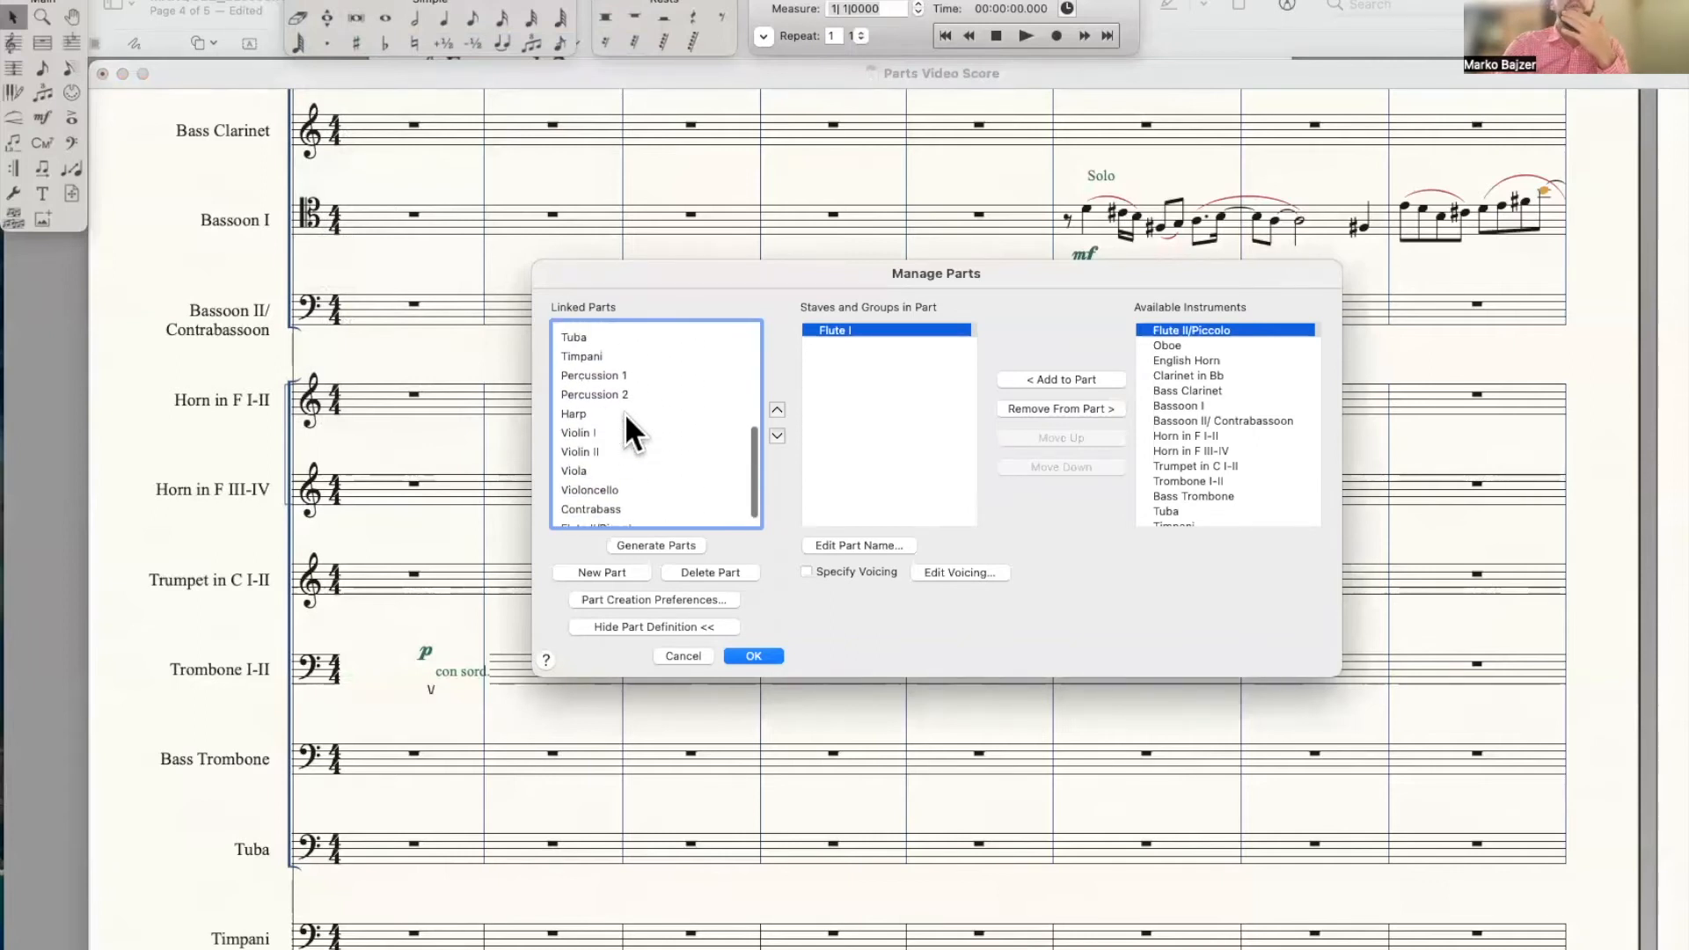
pyautogui.scroll(5, 625, 413)
pyautogui.scroll(-5, 1195, 329)
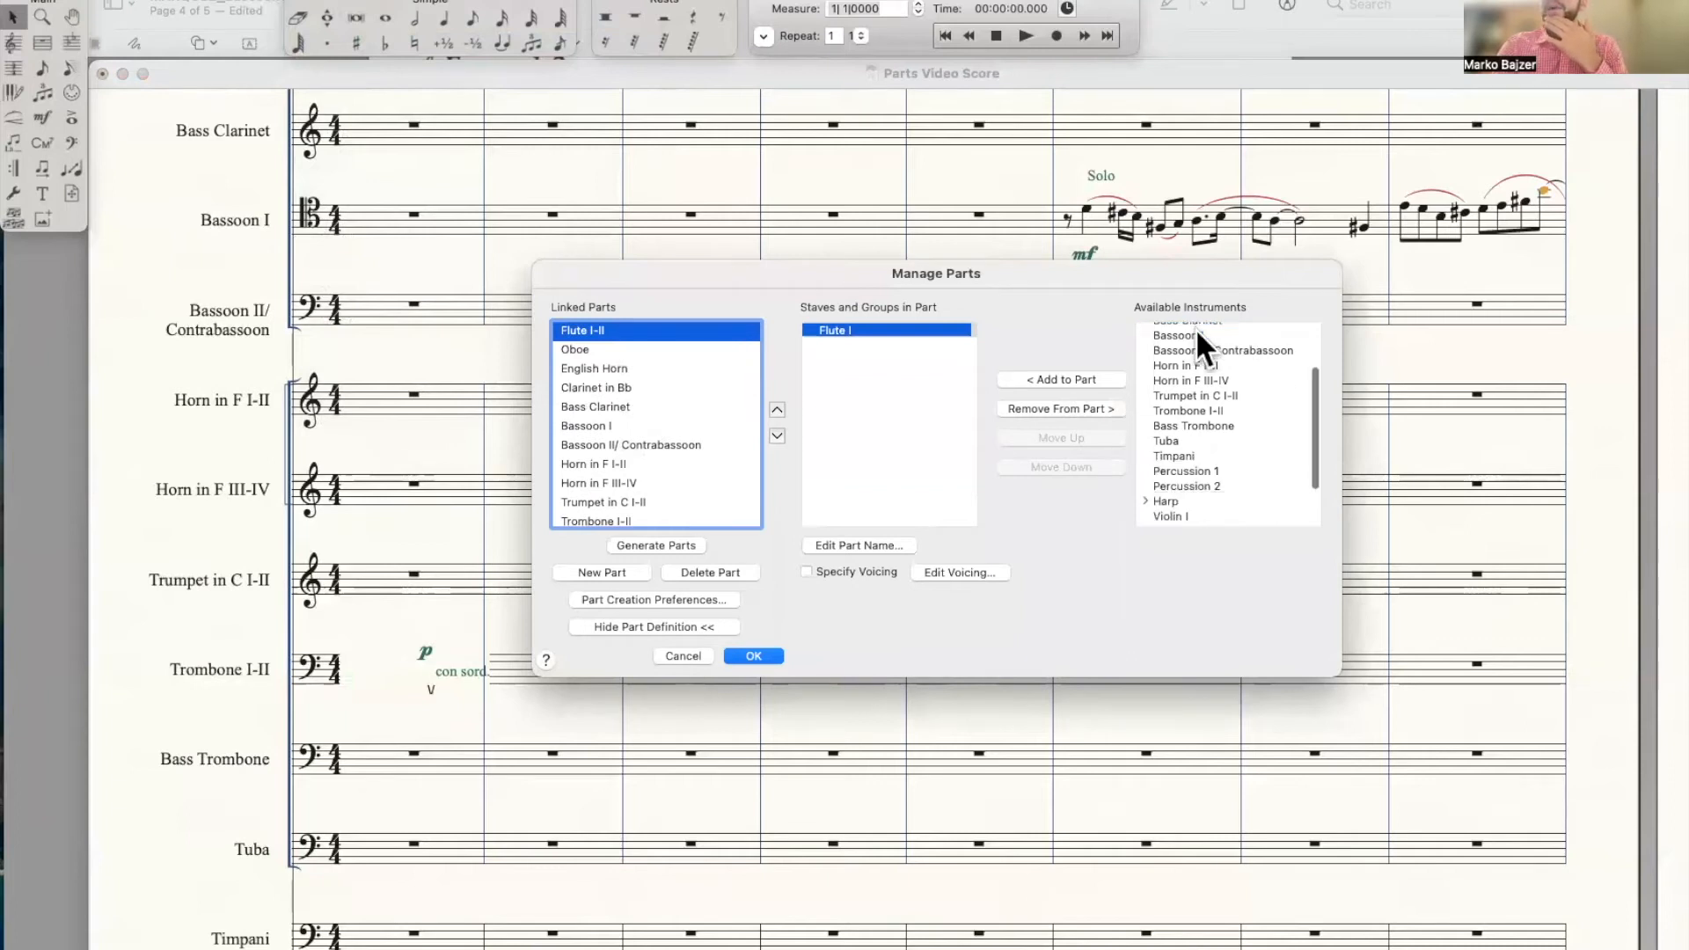
pyautogui.scroll(5, 1196, 329)
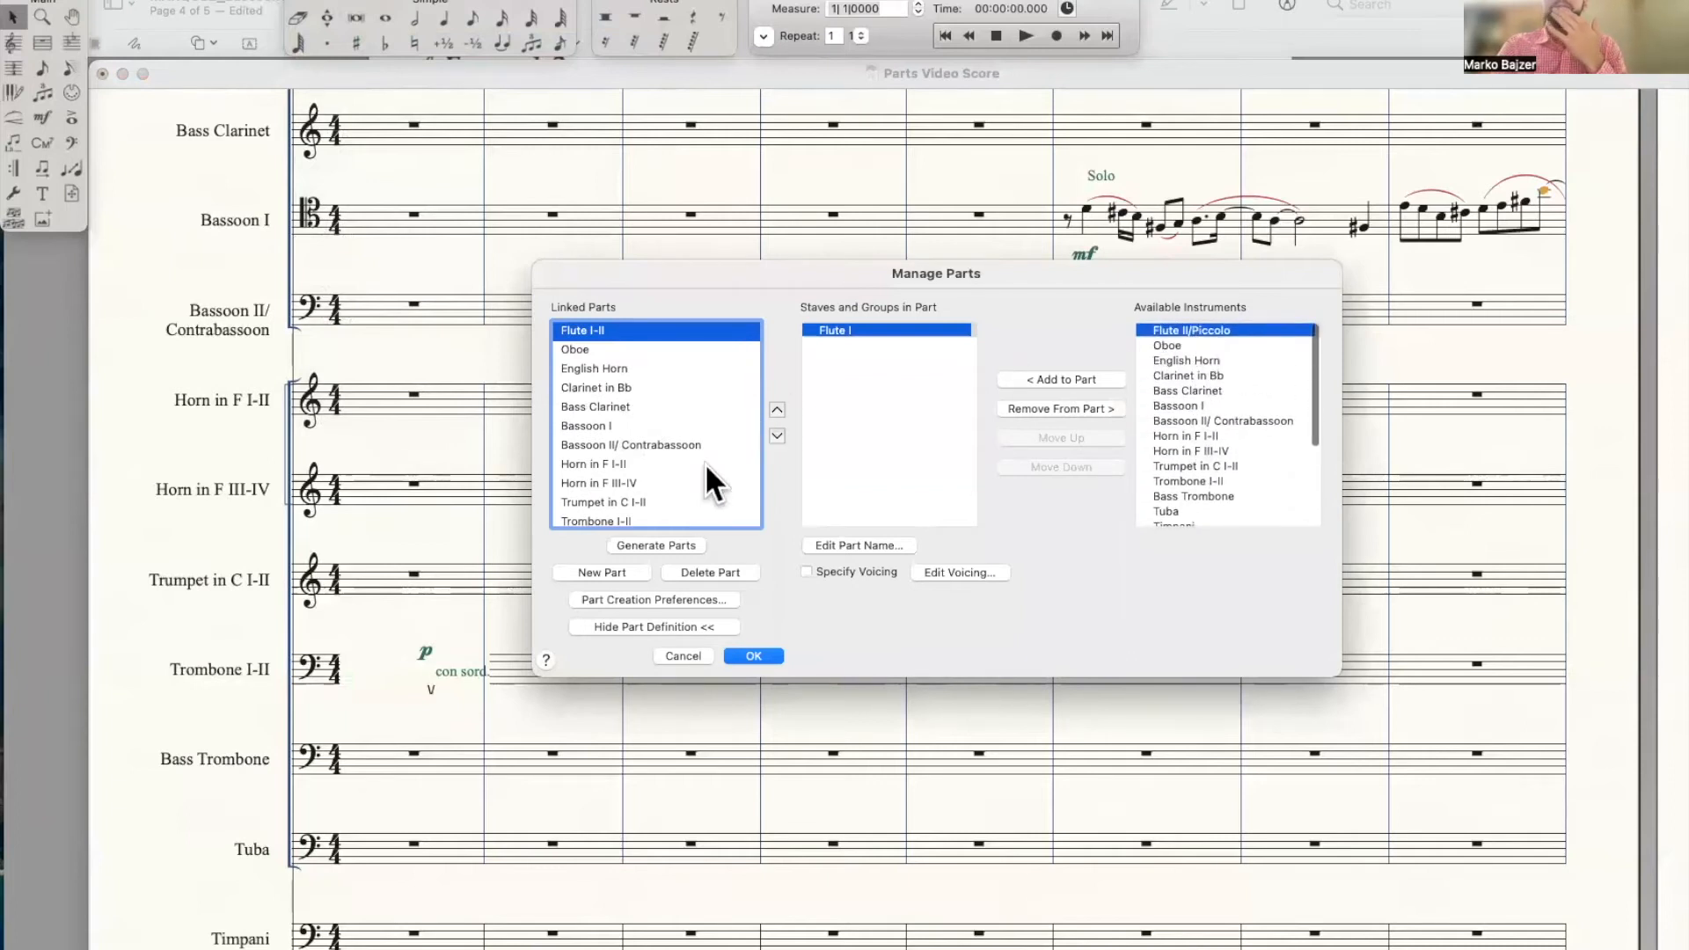
pyautogui.scroll(-3, 704, 463)
pyautogui.click(595, 423)
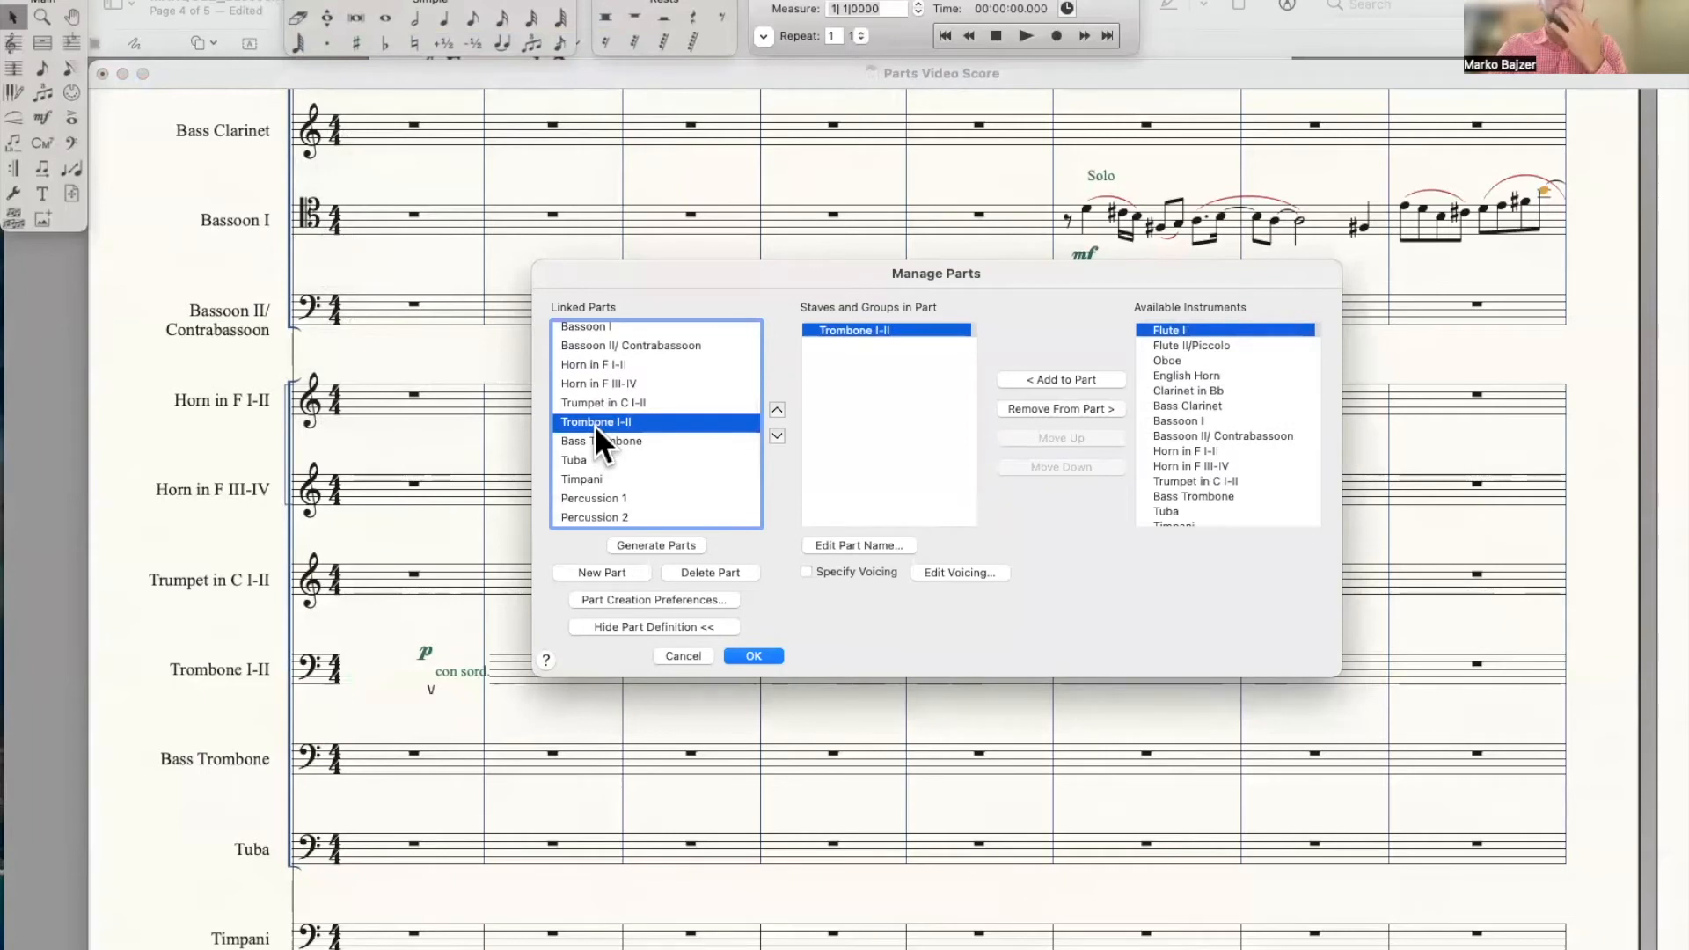
pyautogui.click(615, 572)
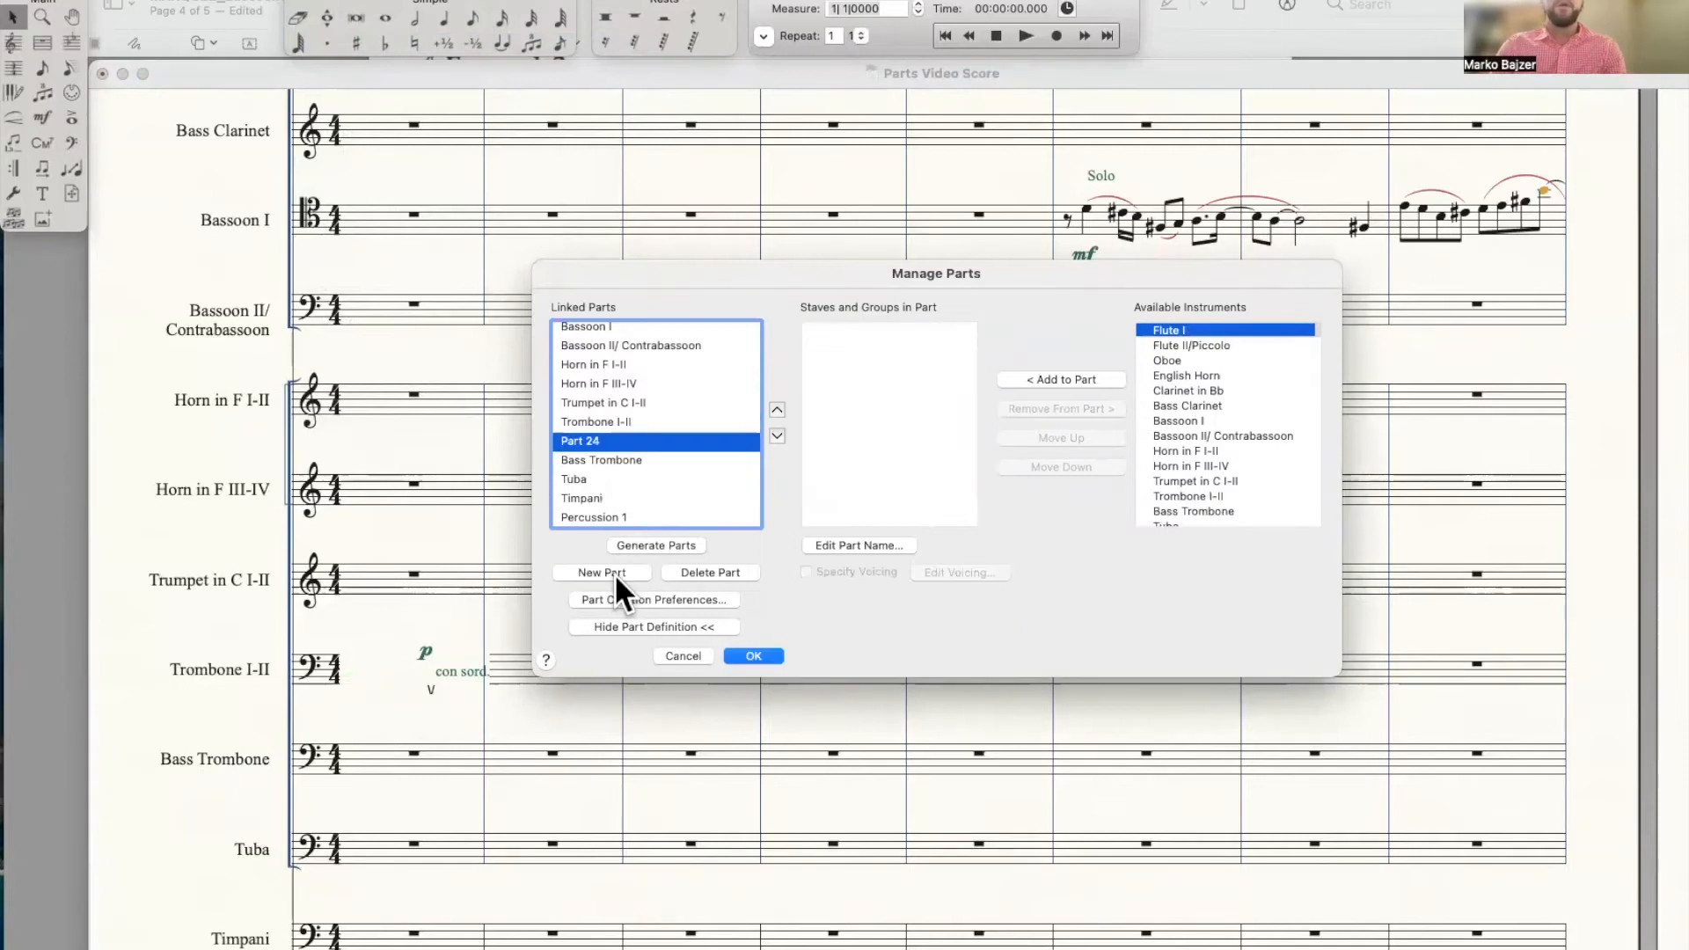
pyautogui.click(833, 543)
pyautogui.write('Trombone II')
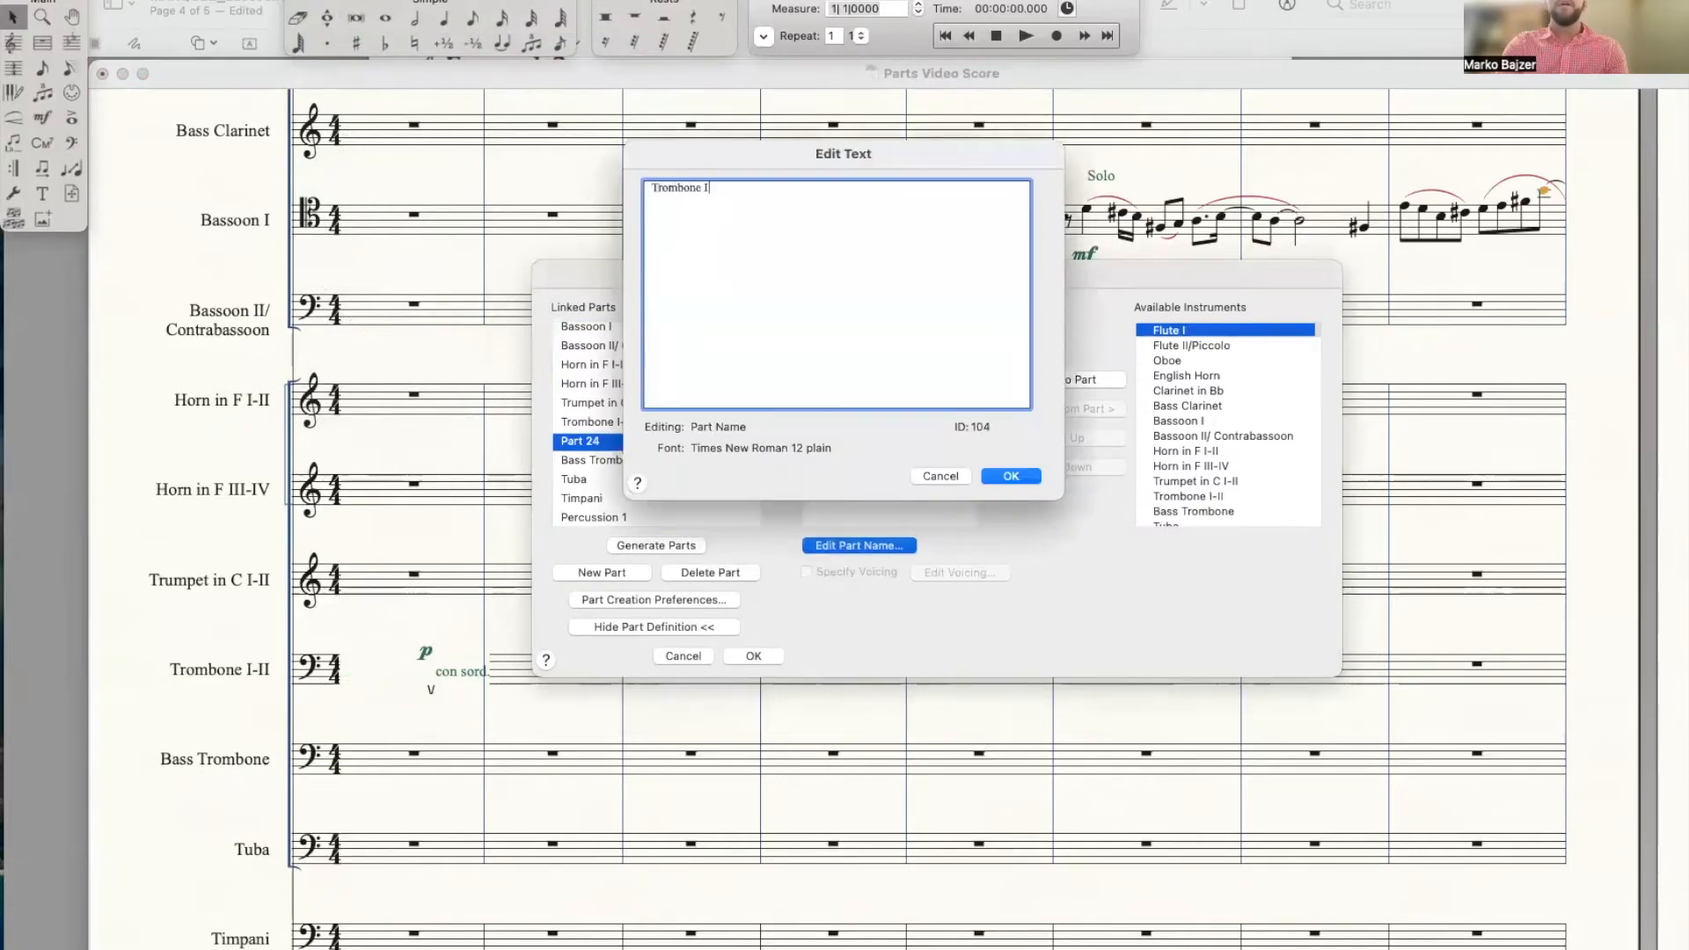
pyautogui.click(1012, 477)
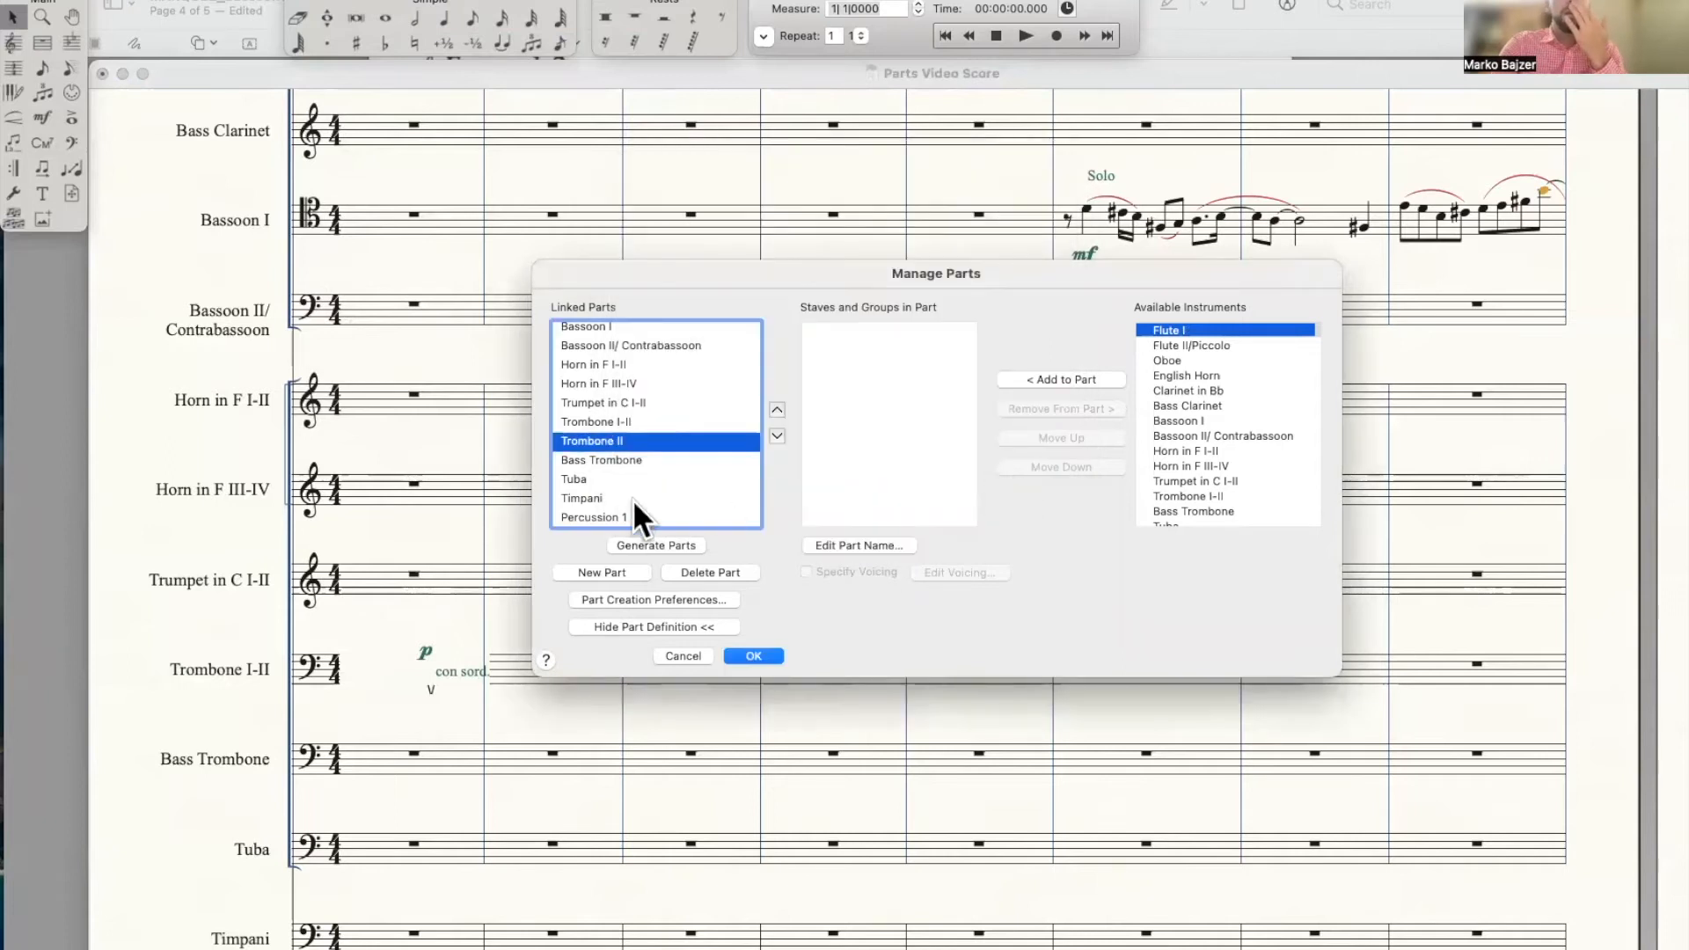
pyautogui.click(611, 425)
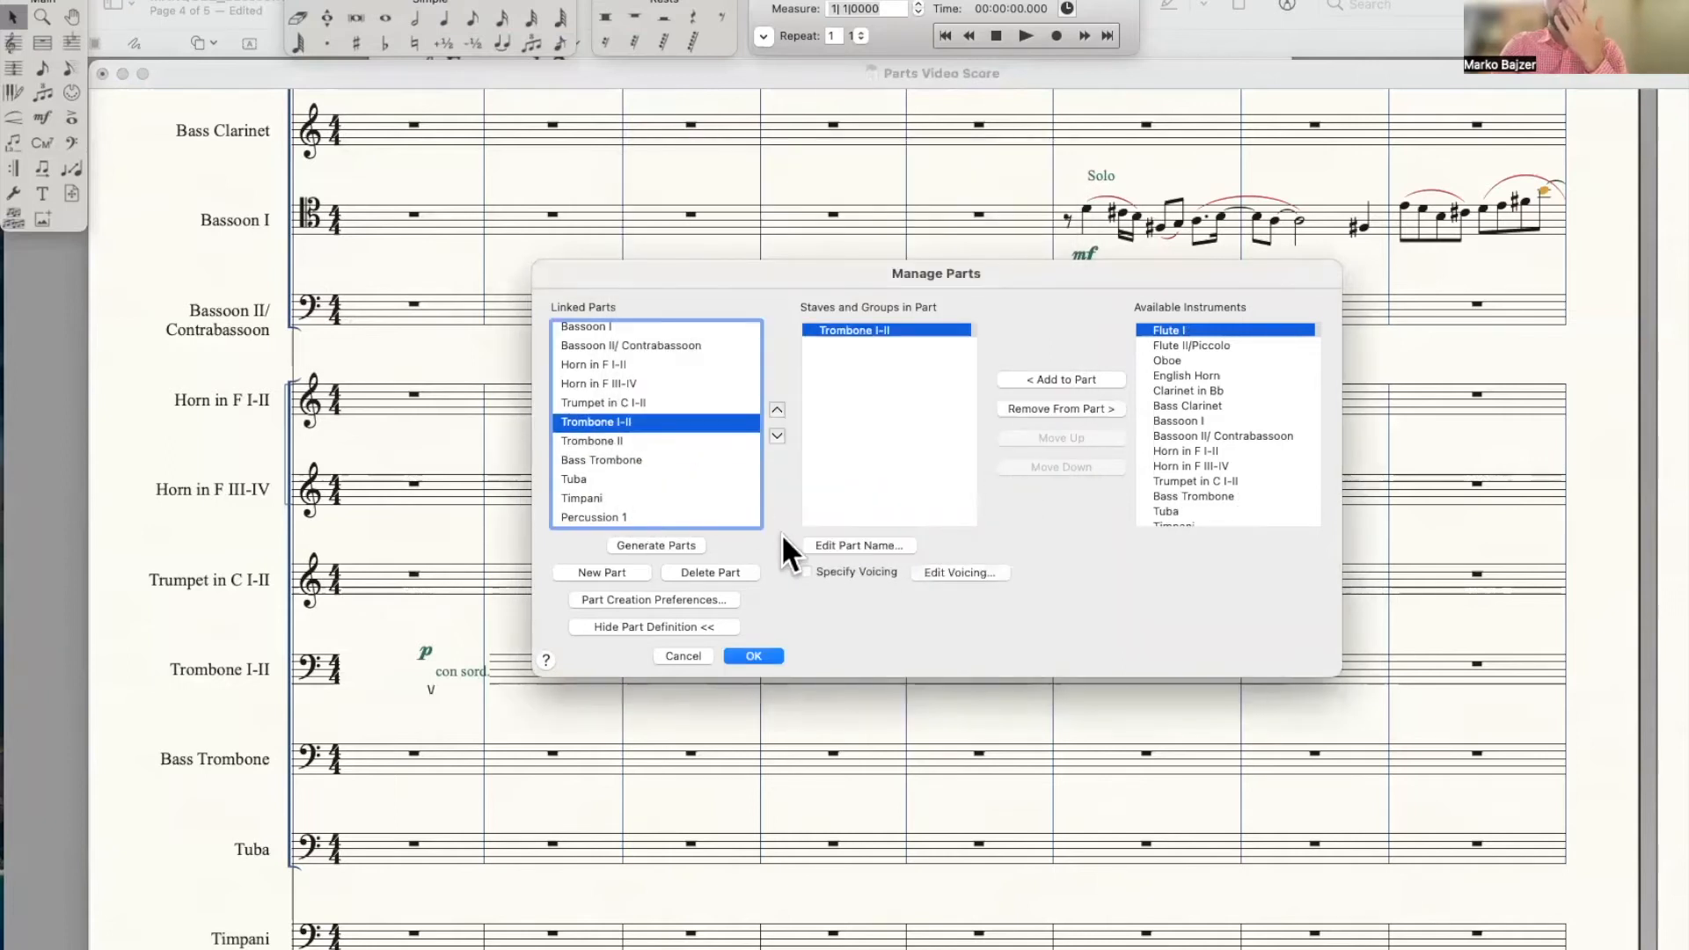
pyautogui.click(832, 545)
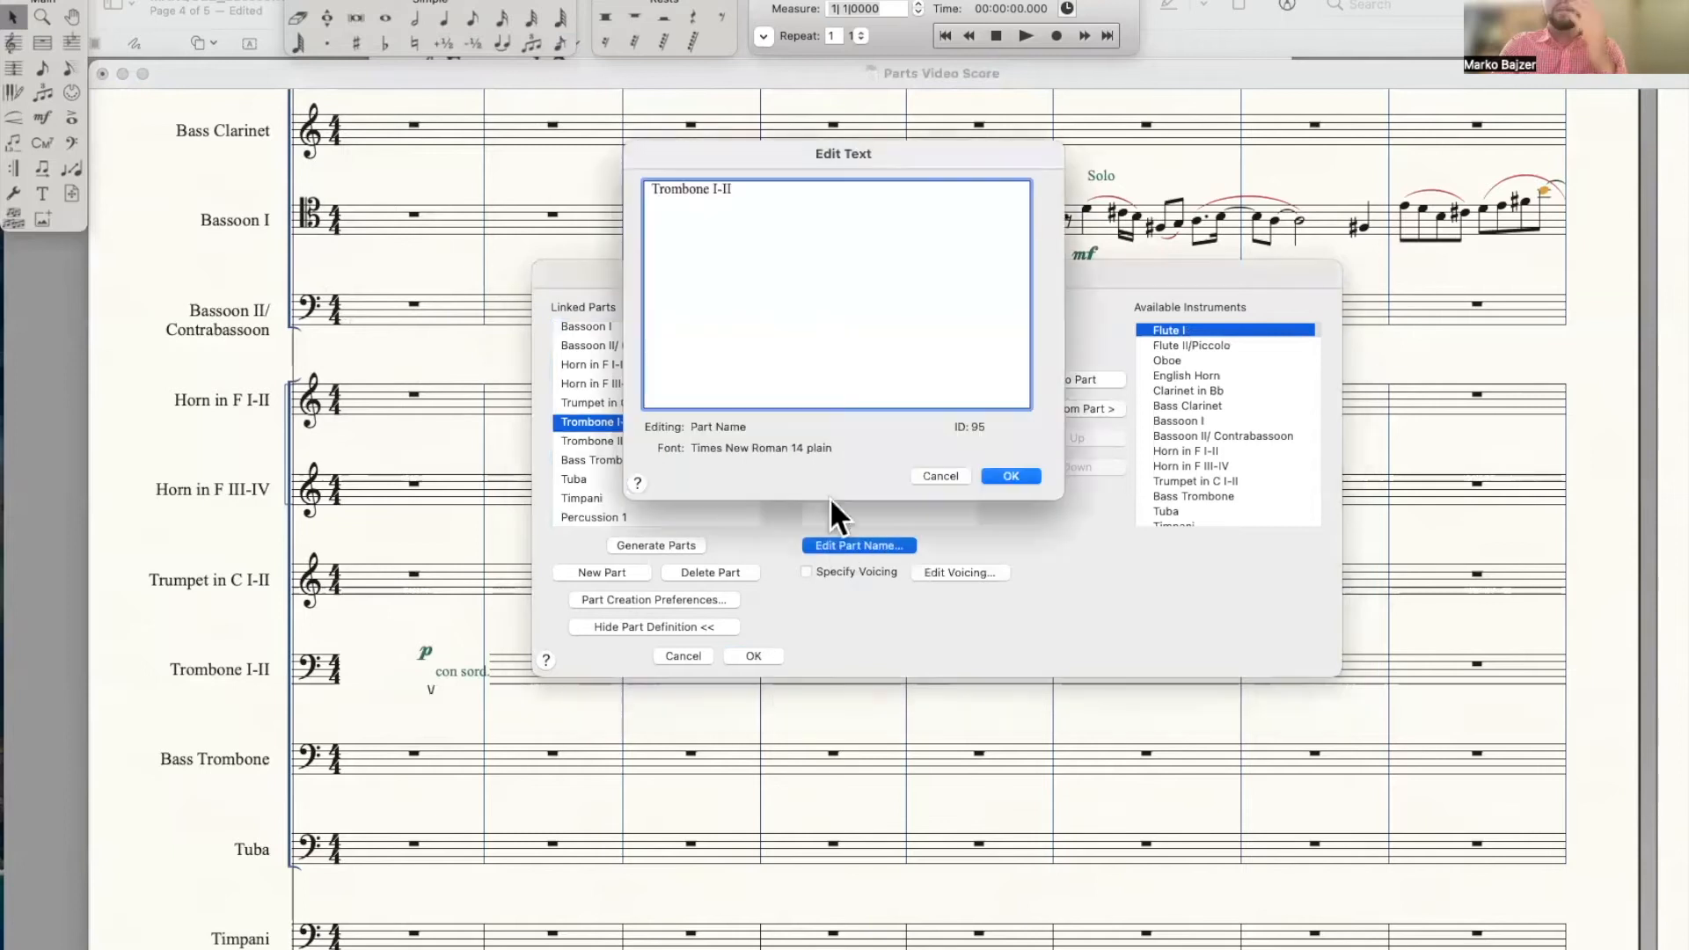
pyautogui.press('BackSpace')
pyautogui.press('BackSpace')
pyautogui.press('BackSpace')
pyautogui.press('BackSpace')
pyautogui.write('I')
pyautogui.click(1012, 476)
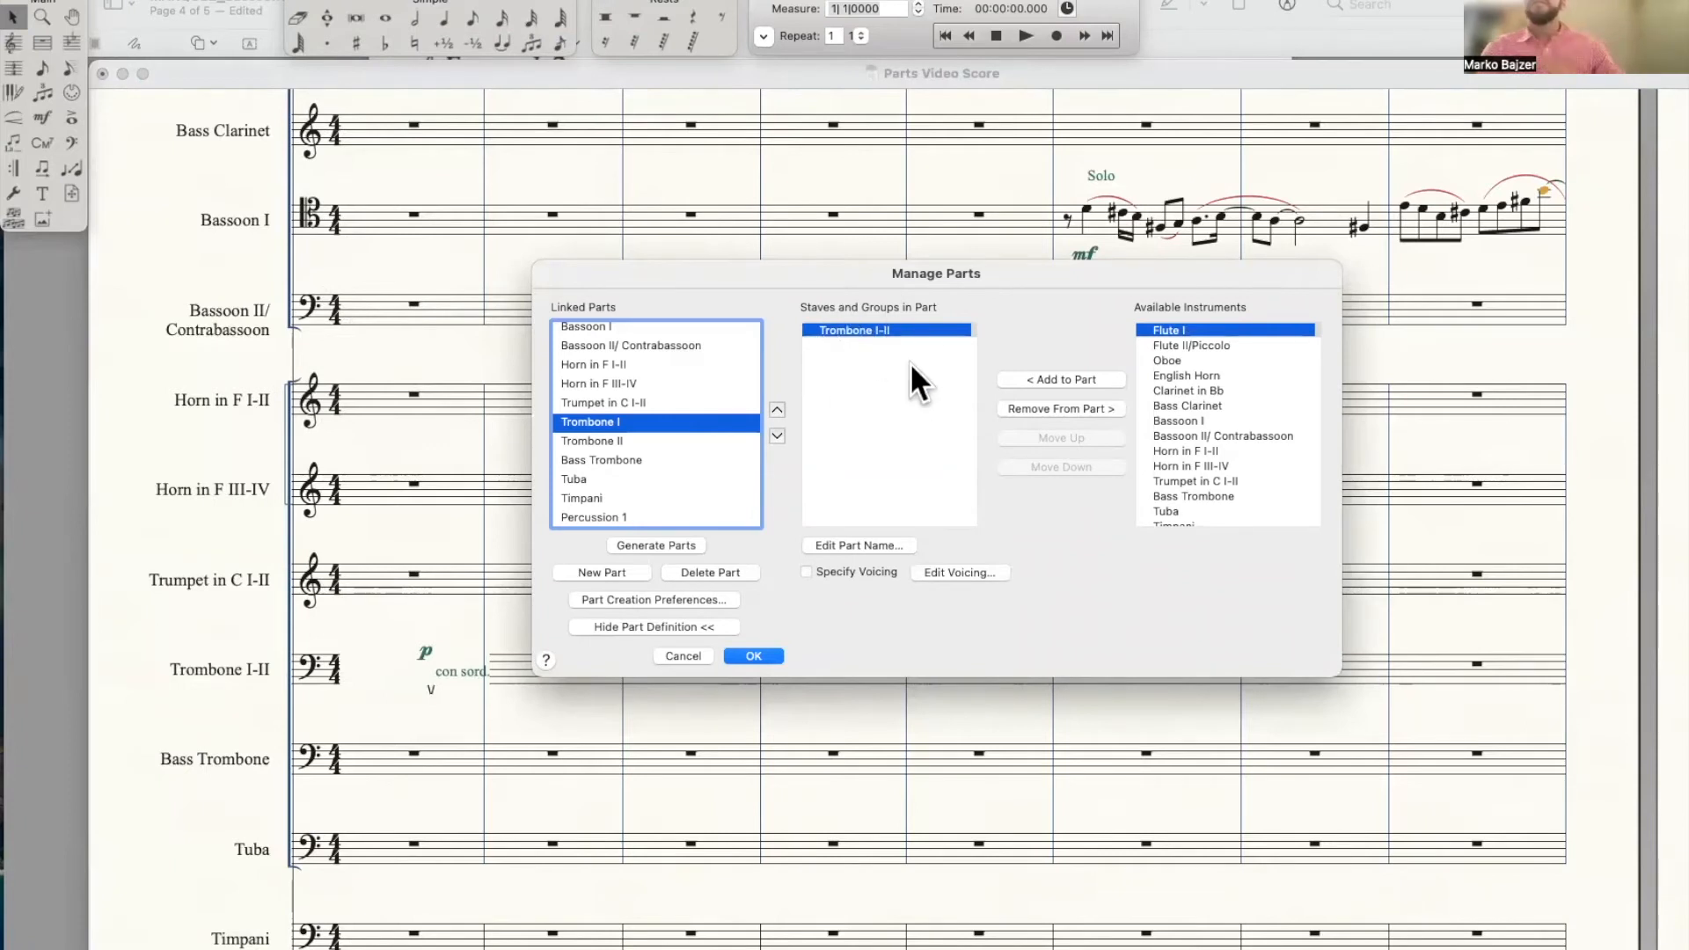
pyautogui.click(950, 572)
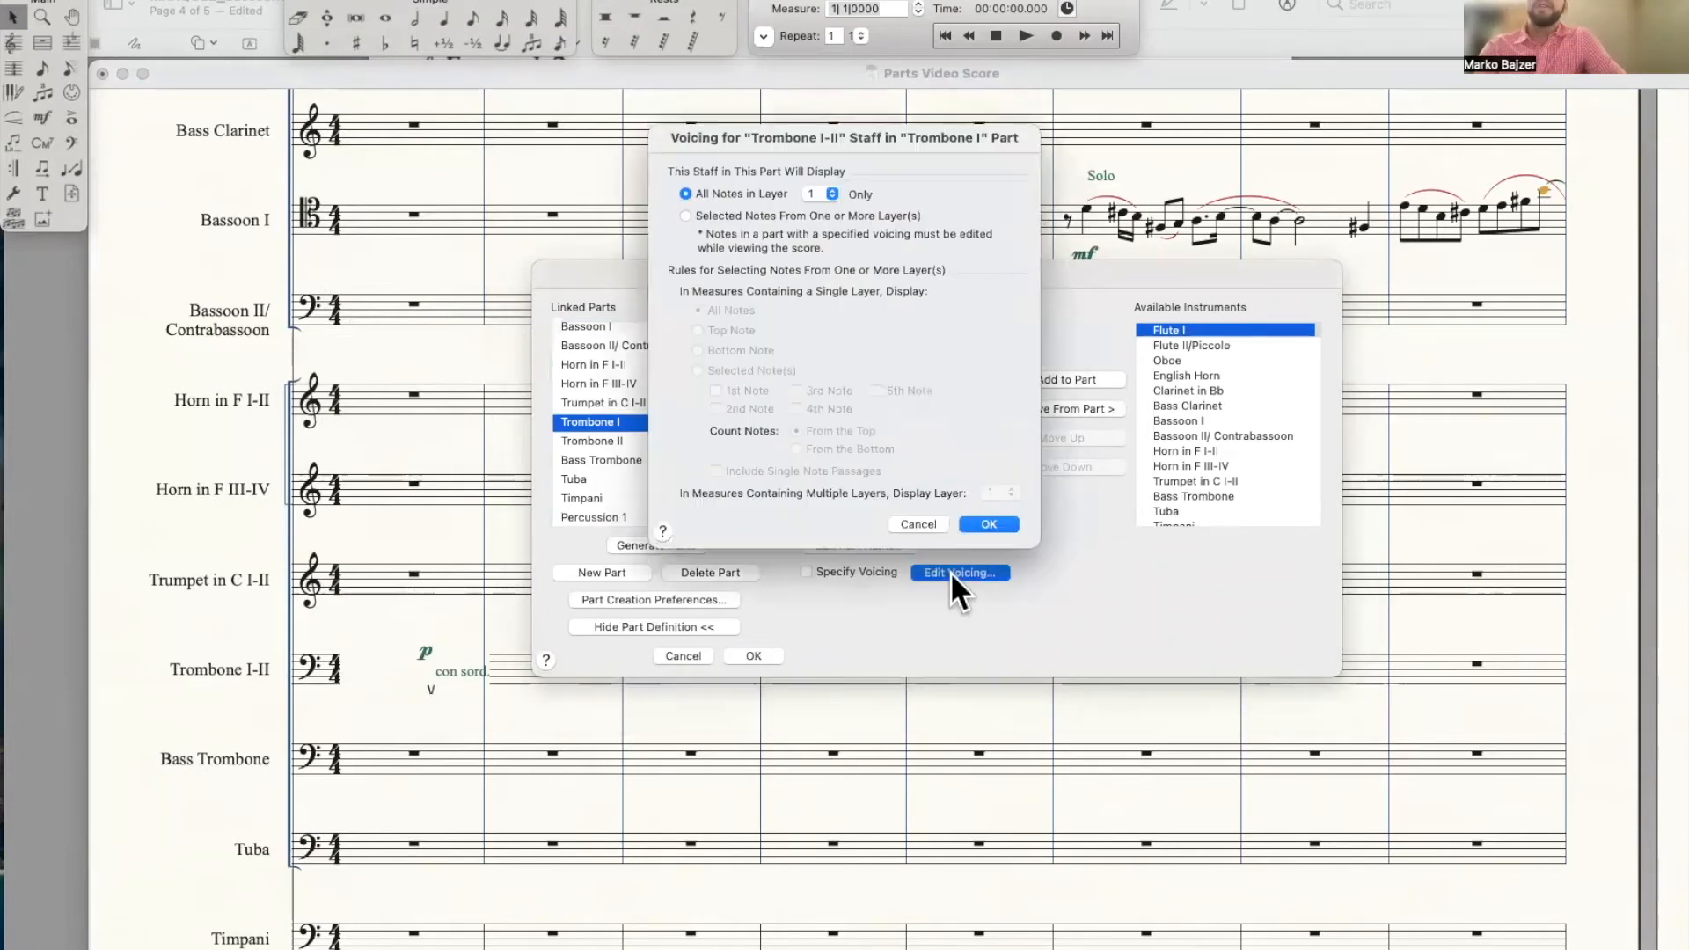
pyautogui.click(685, 215)
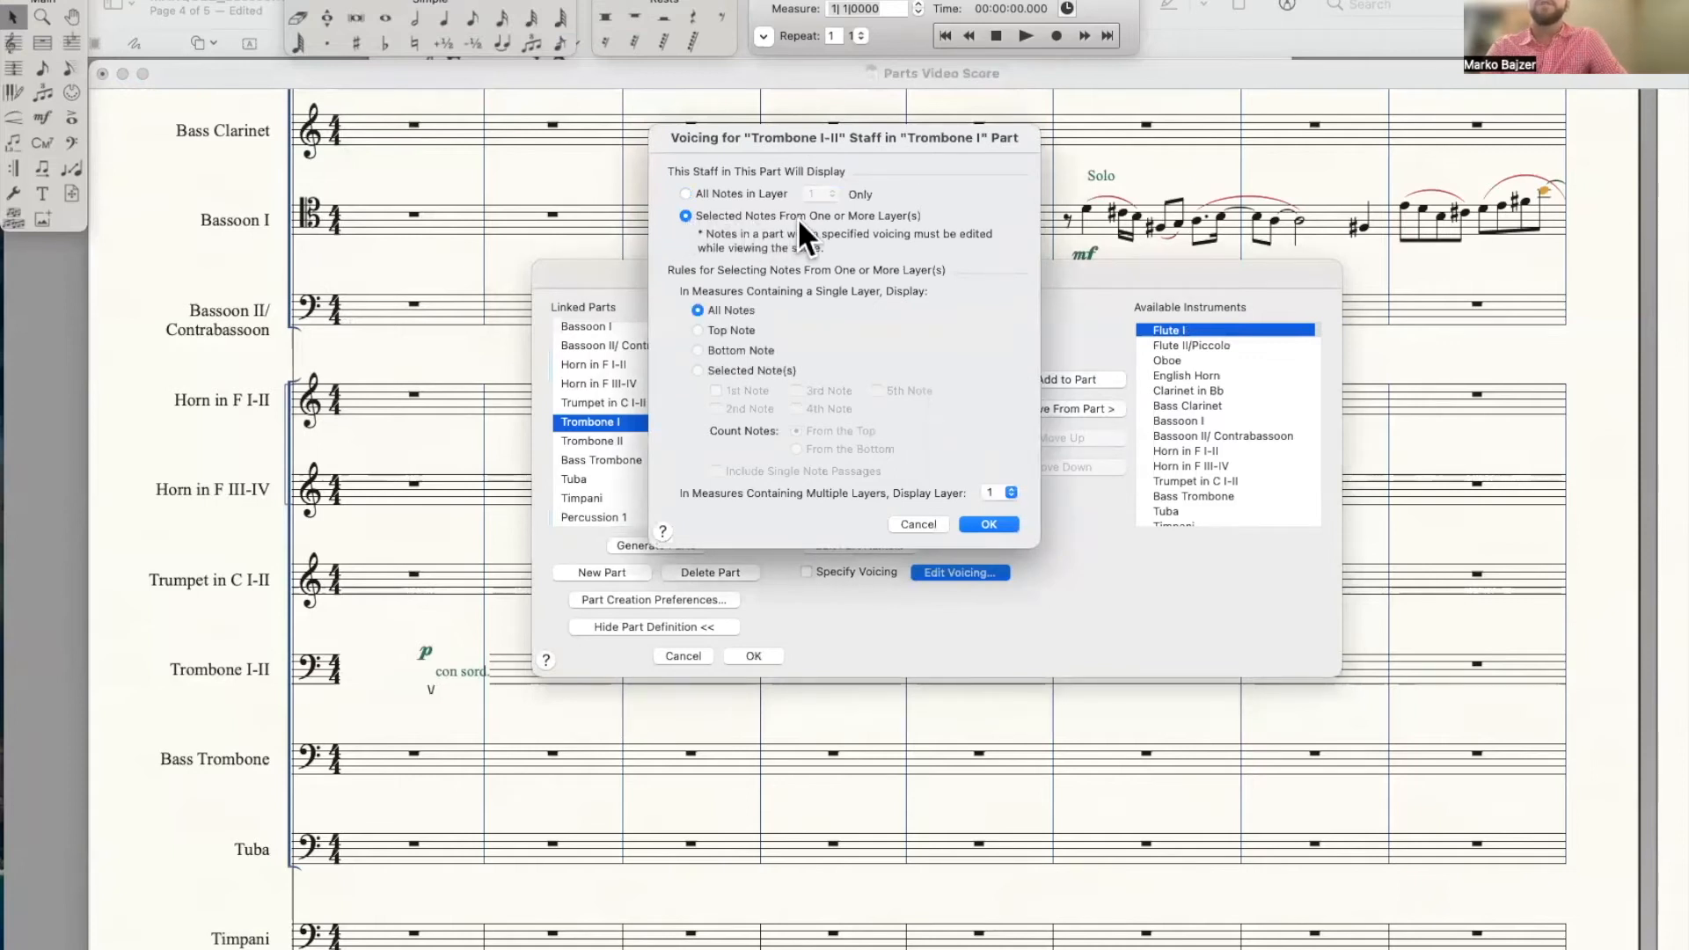
pyautogui.click(921, 523)
pyautogui.click(685, 658)
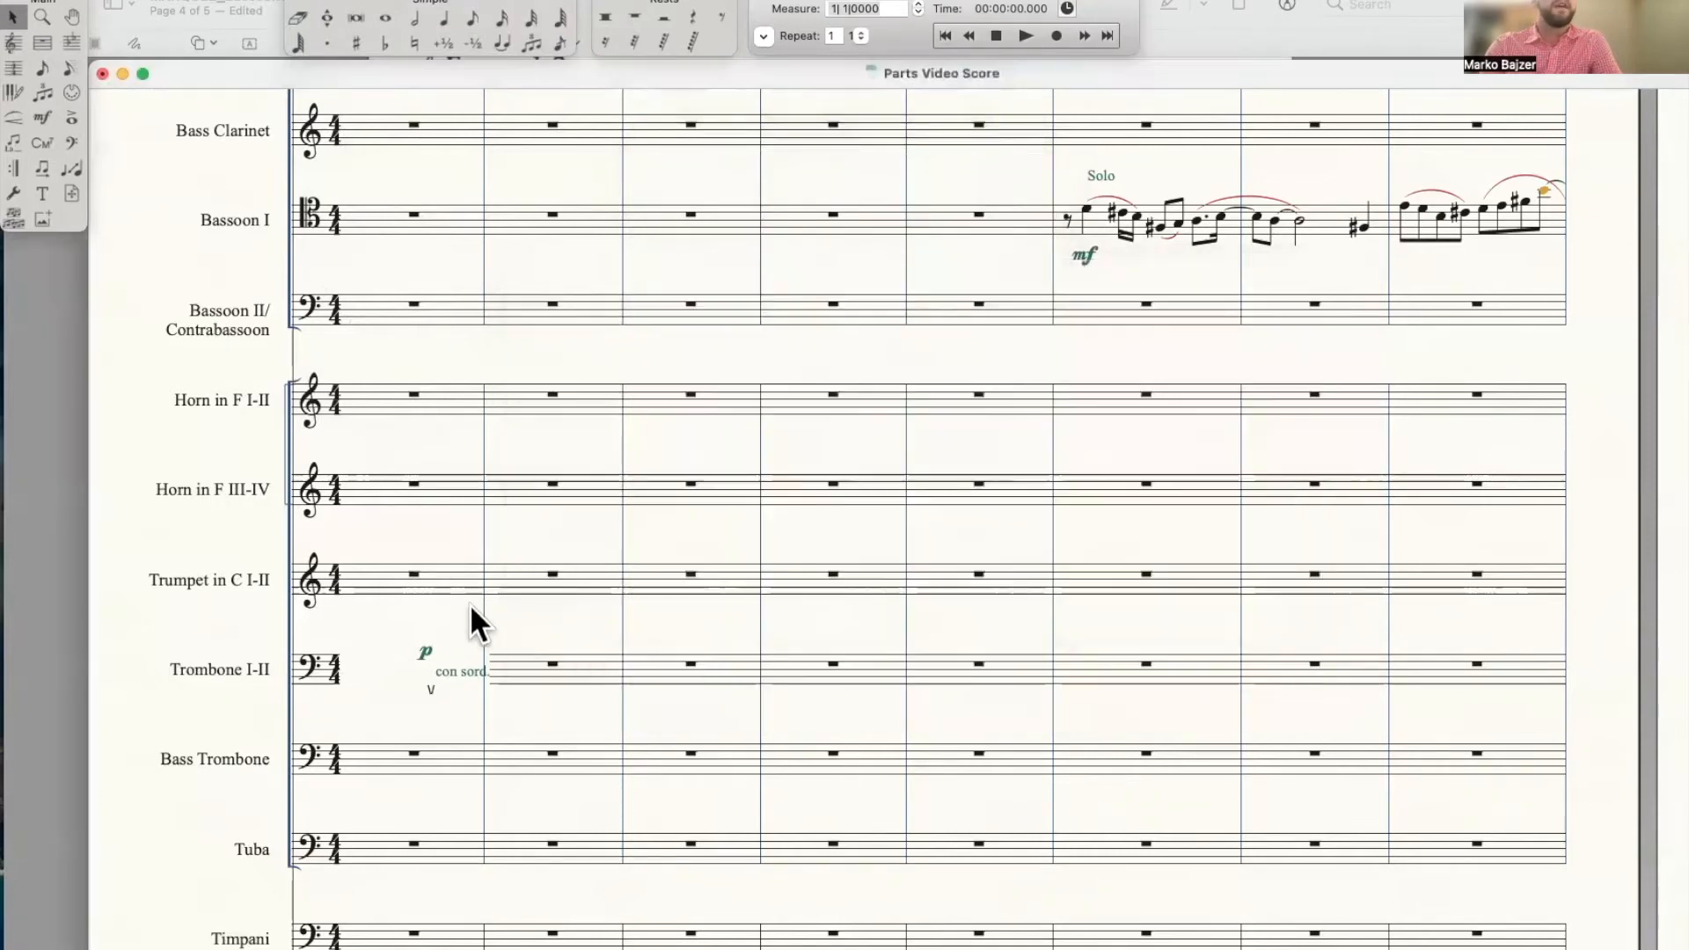
# Open the Trombone I-II linked part and view its shared notes from the beginning
pyautogui.scroll(-3, 429, 608)
pyautogui.click(424, 537)
pyautogui.click(366, 0)
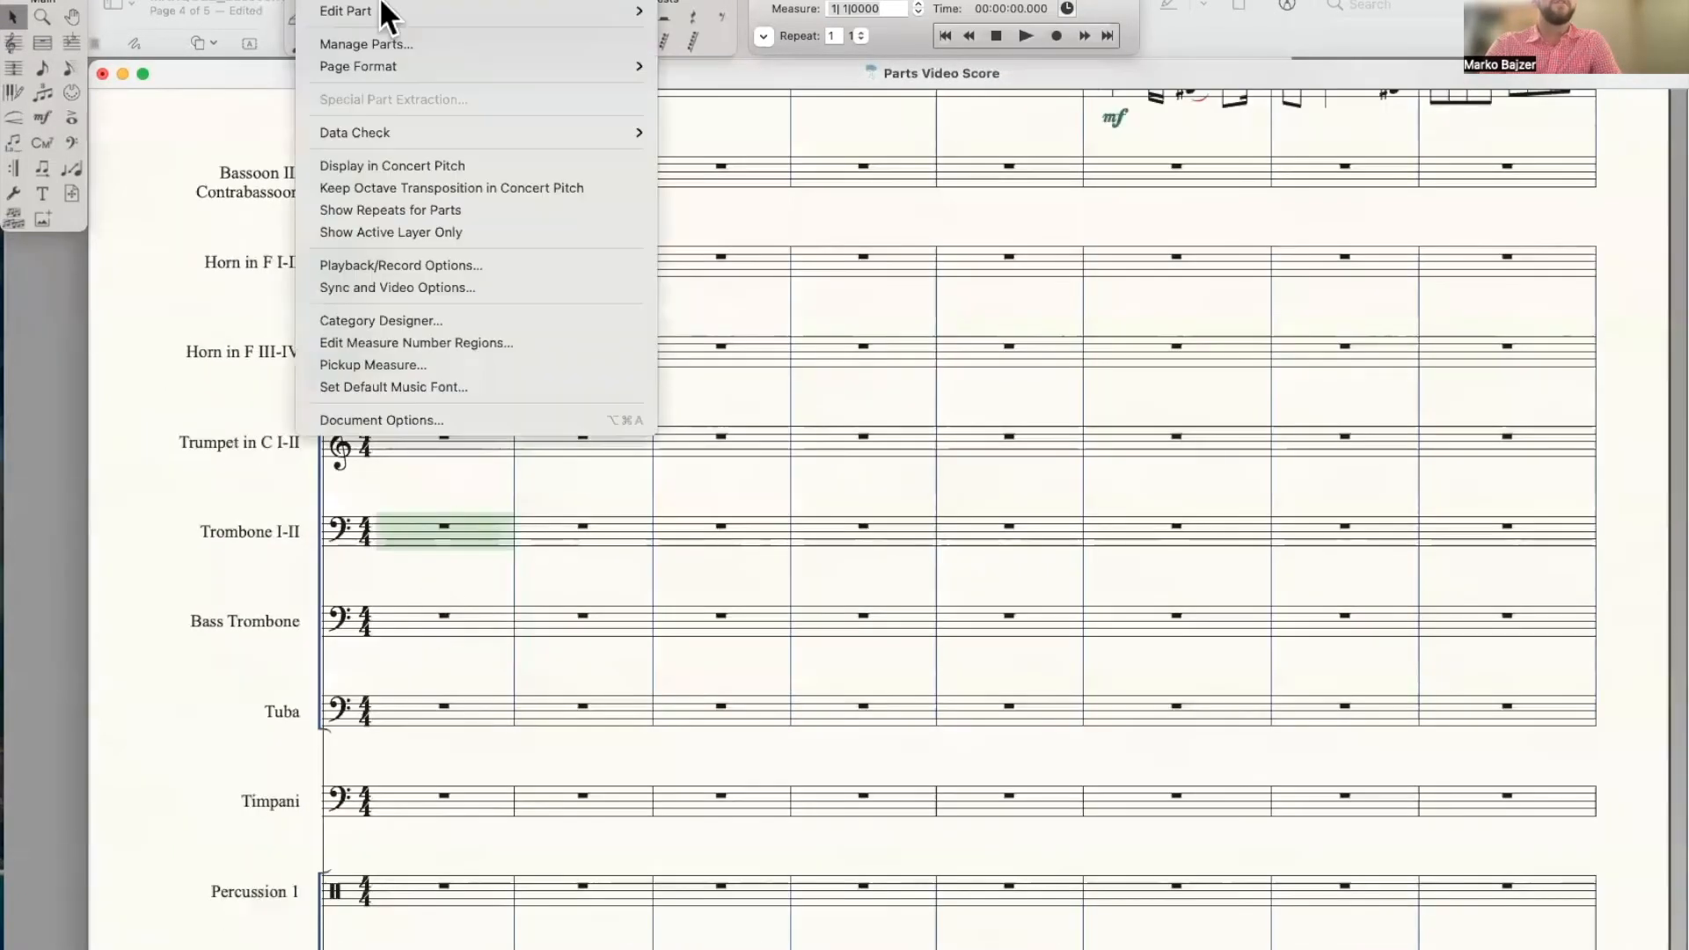
pyautogui.moveTo(419, 10)
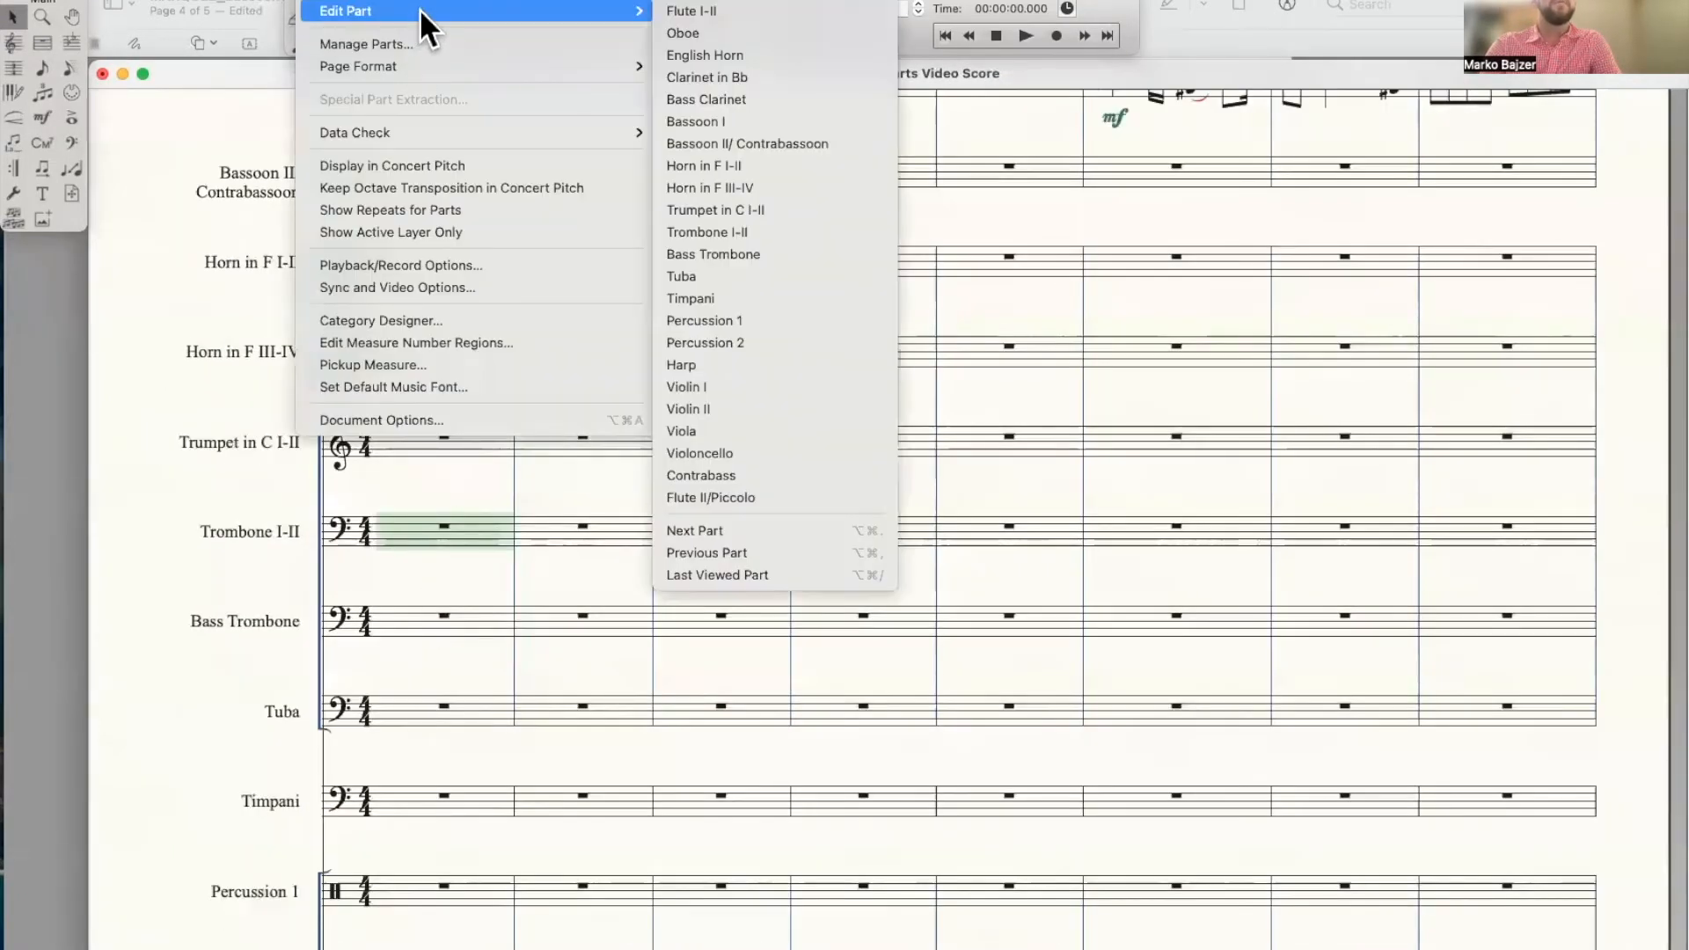
pyautogui.click(770, 232)
pyautogui.scroll(3, 572, 413)
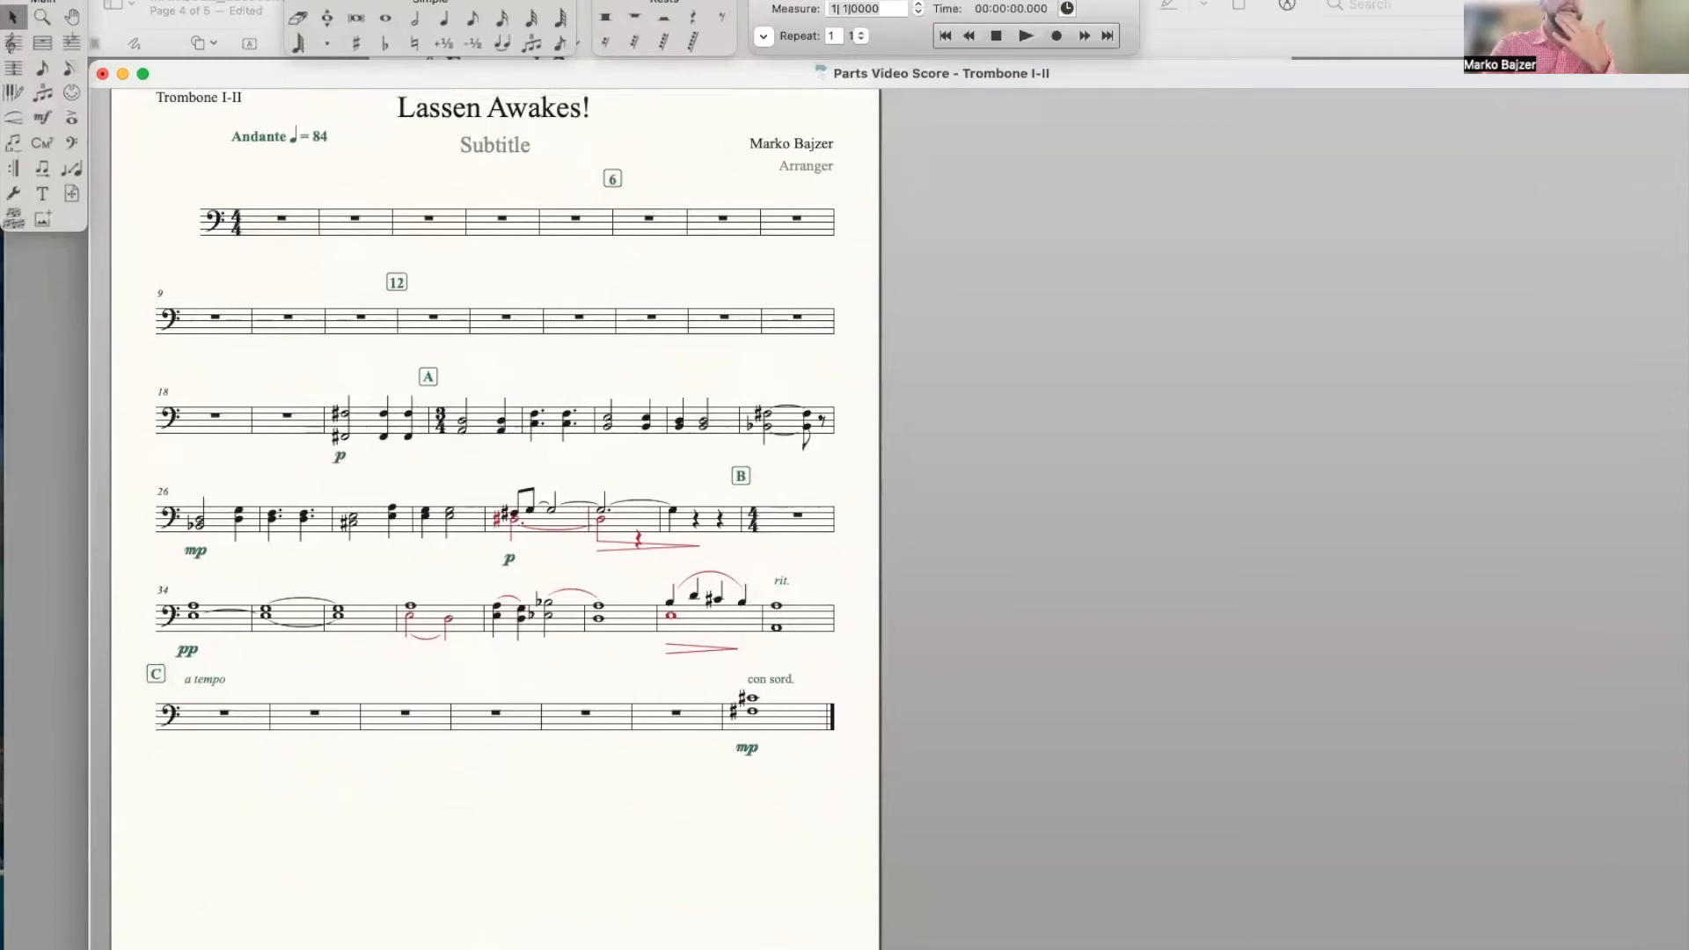
# Rename the Trombone I-II linked part as Trombone I in the part definitions
pyautogui.click(354, 1)
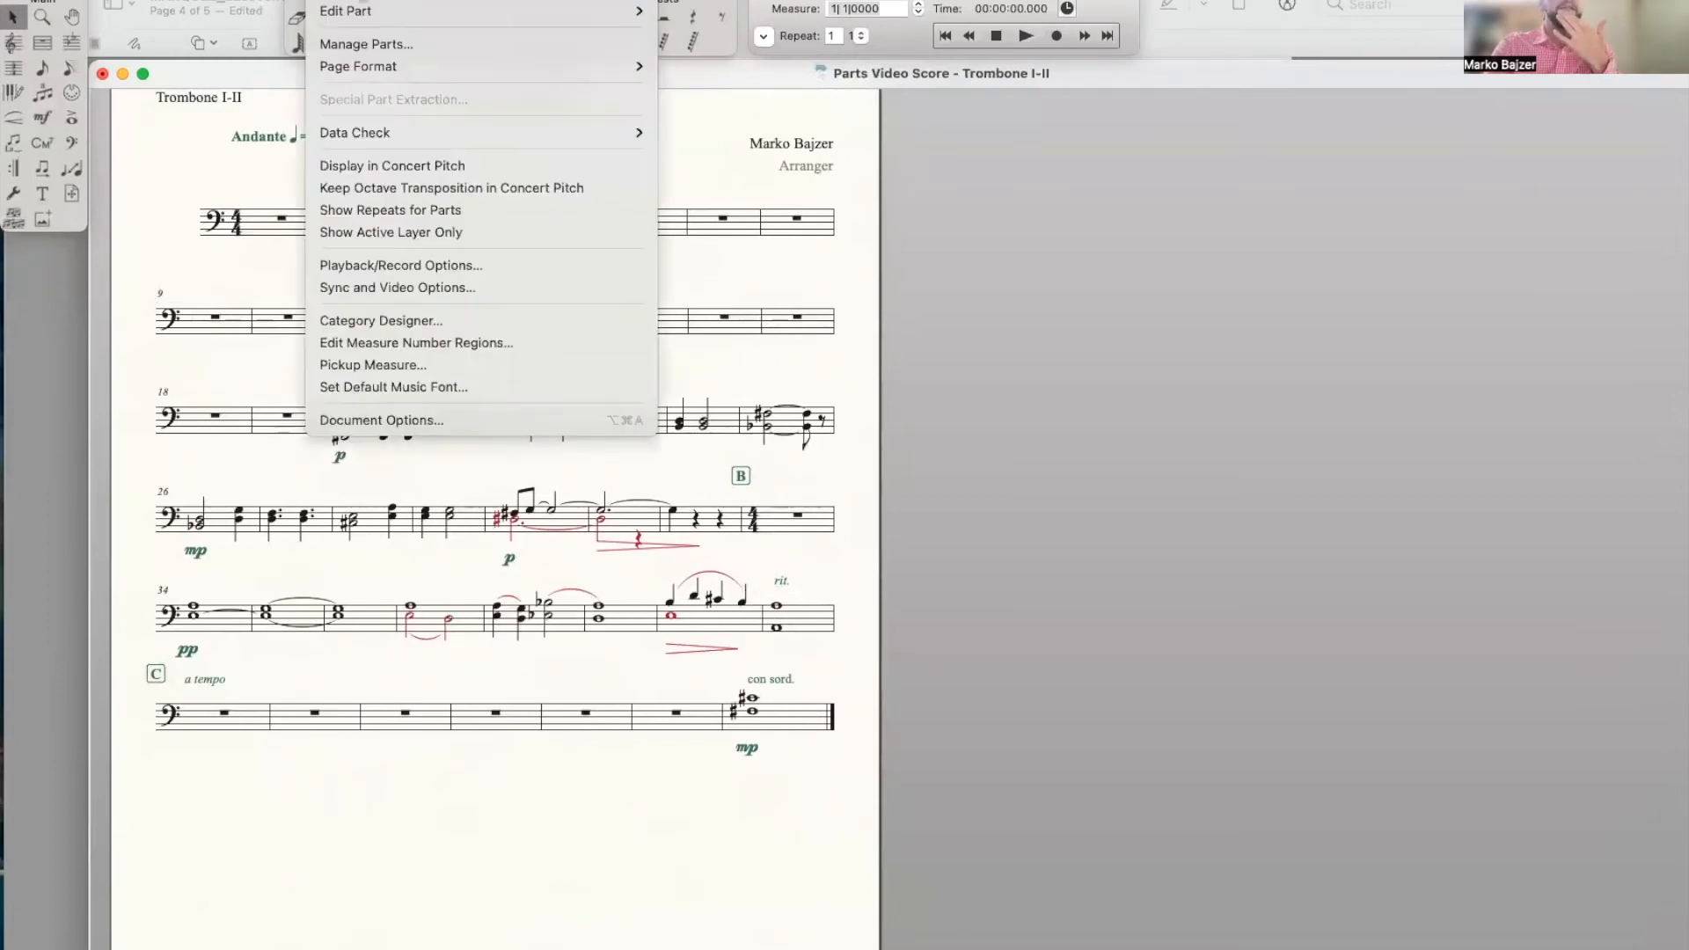
pyautogui.click(366, 42)
pyautogui.scroll(-3, 567, 361)
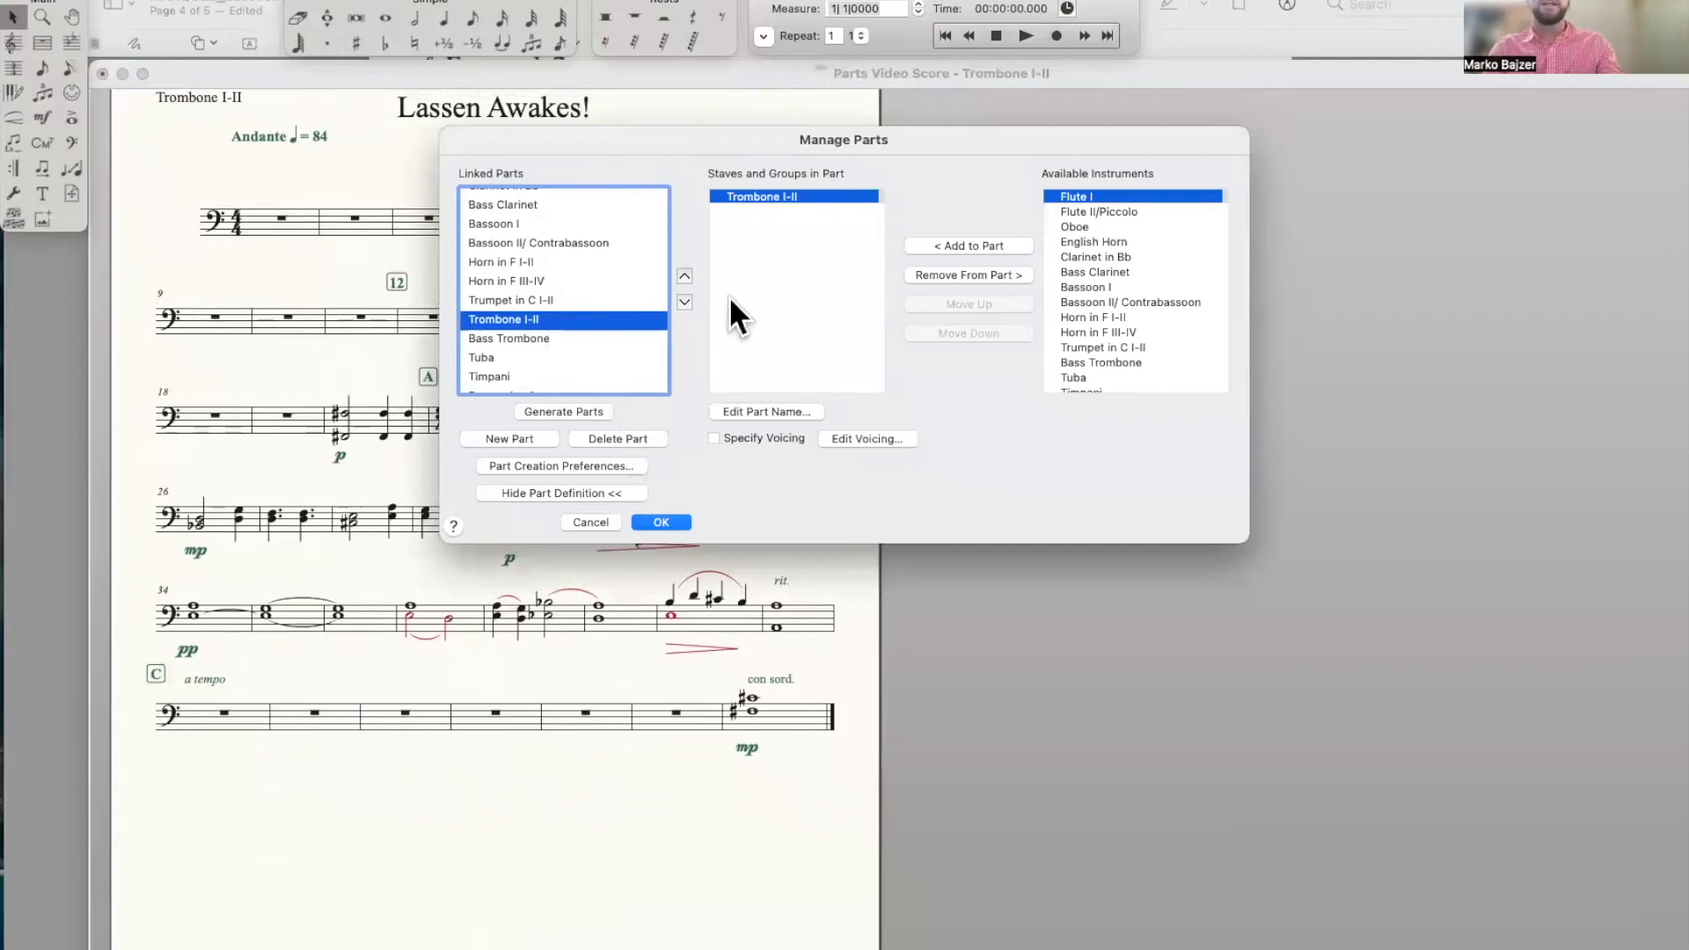
pyautogui.click(764, 412)
pyautogui.press('BackSpace')
pyautogui.press('BackSpace')
pyautogui.press('BackSpace')
pyautogui.click(1011, 476)
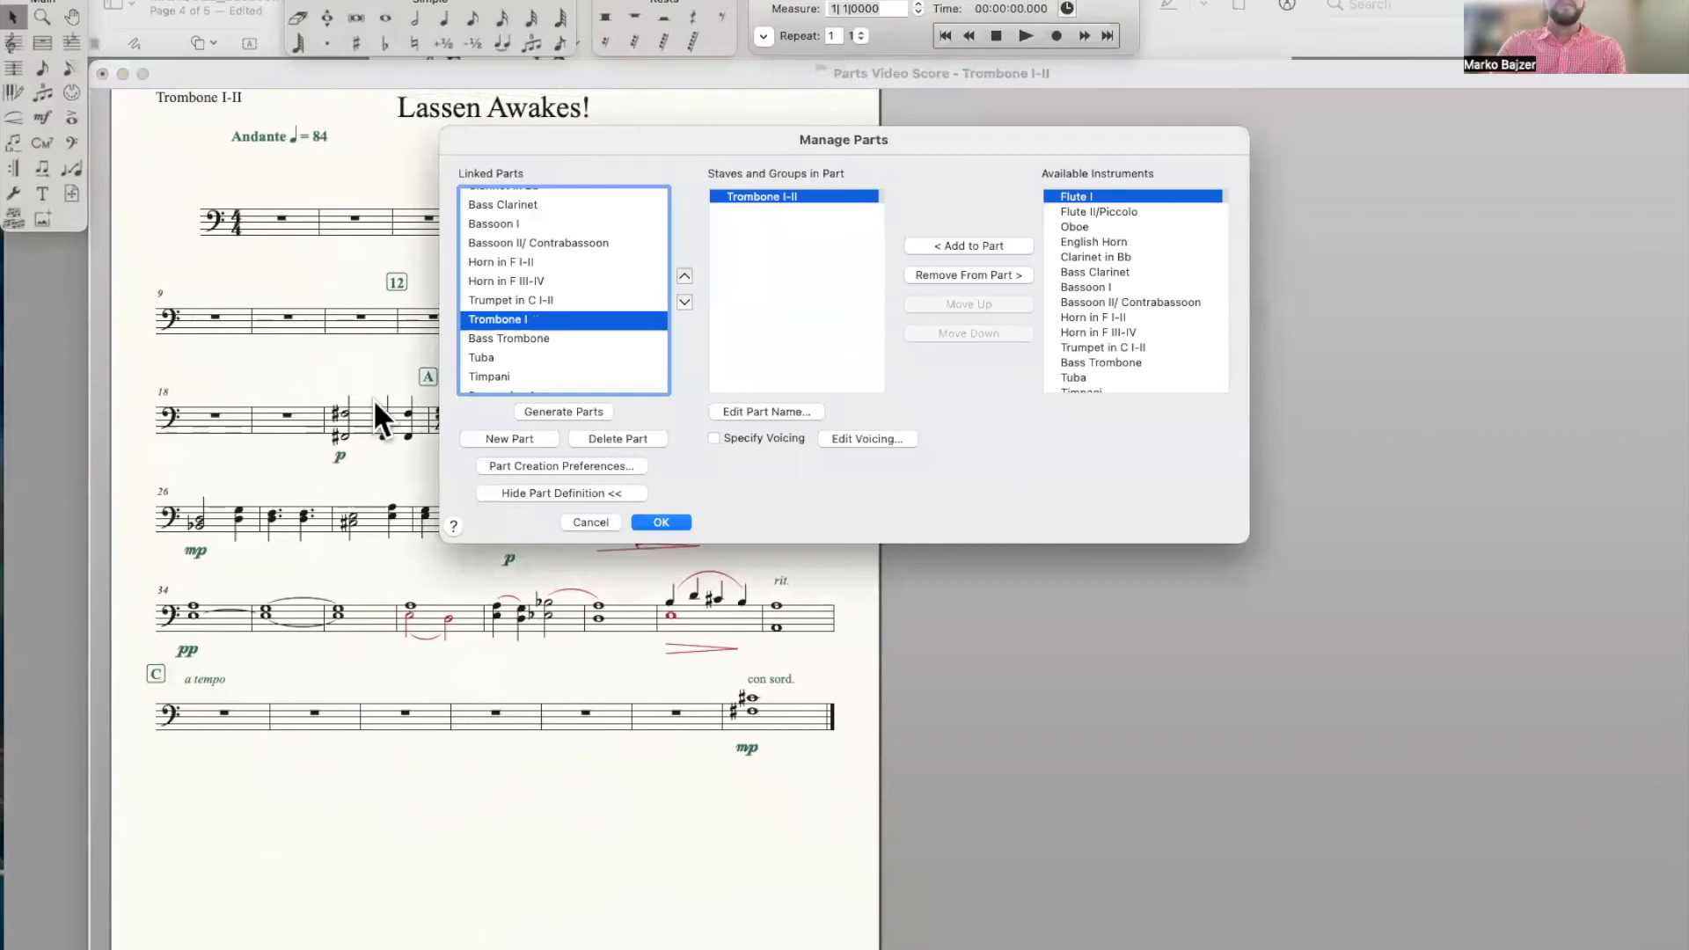
# Create a new linked part directly below Trombone I and name it Trombone II
pyautogui.click(500, 439)
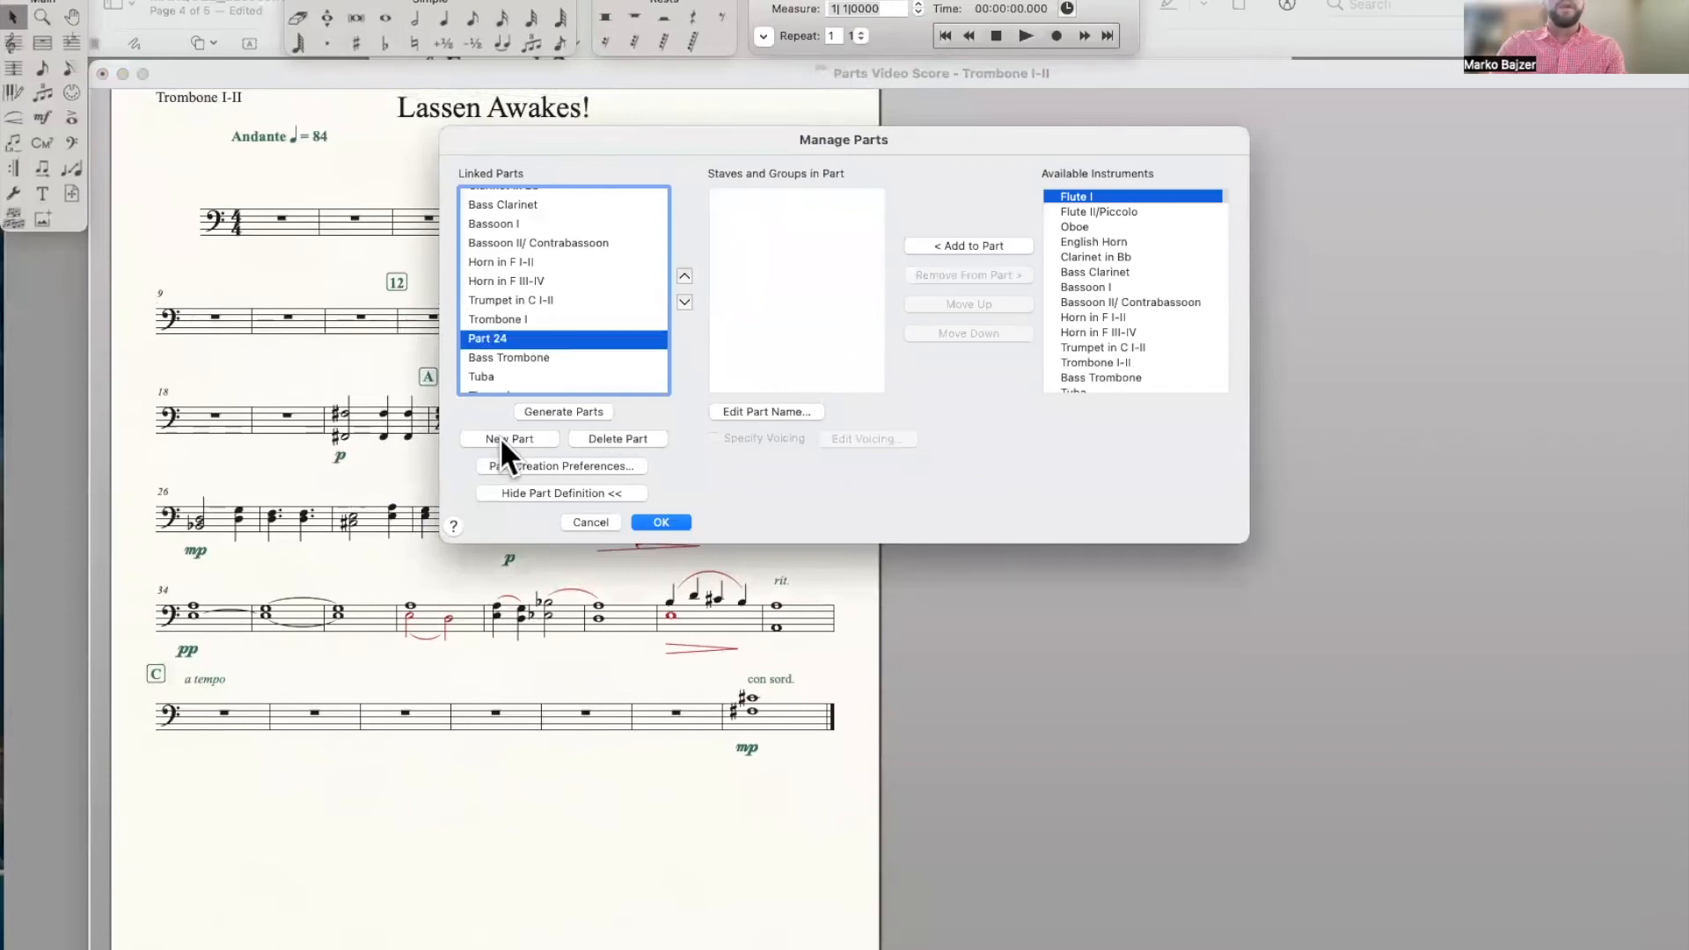
pyautogui.click(739, 412)
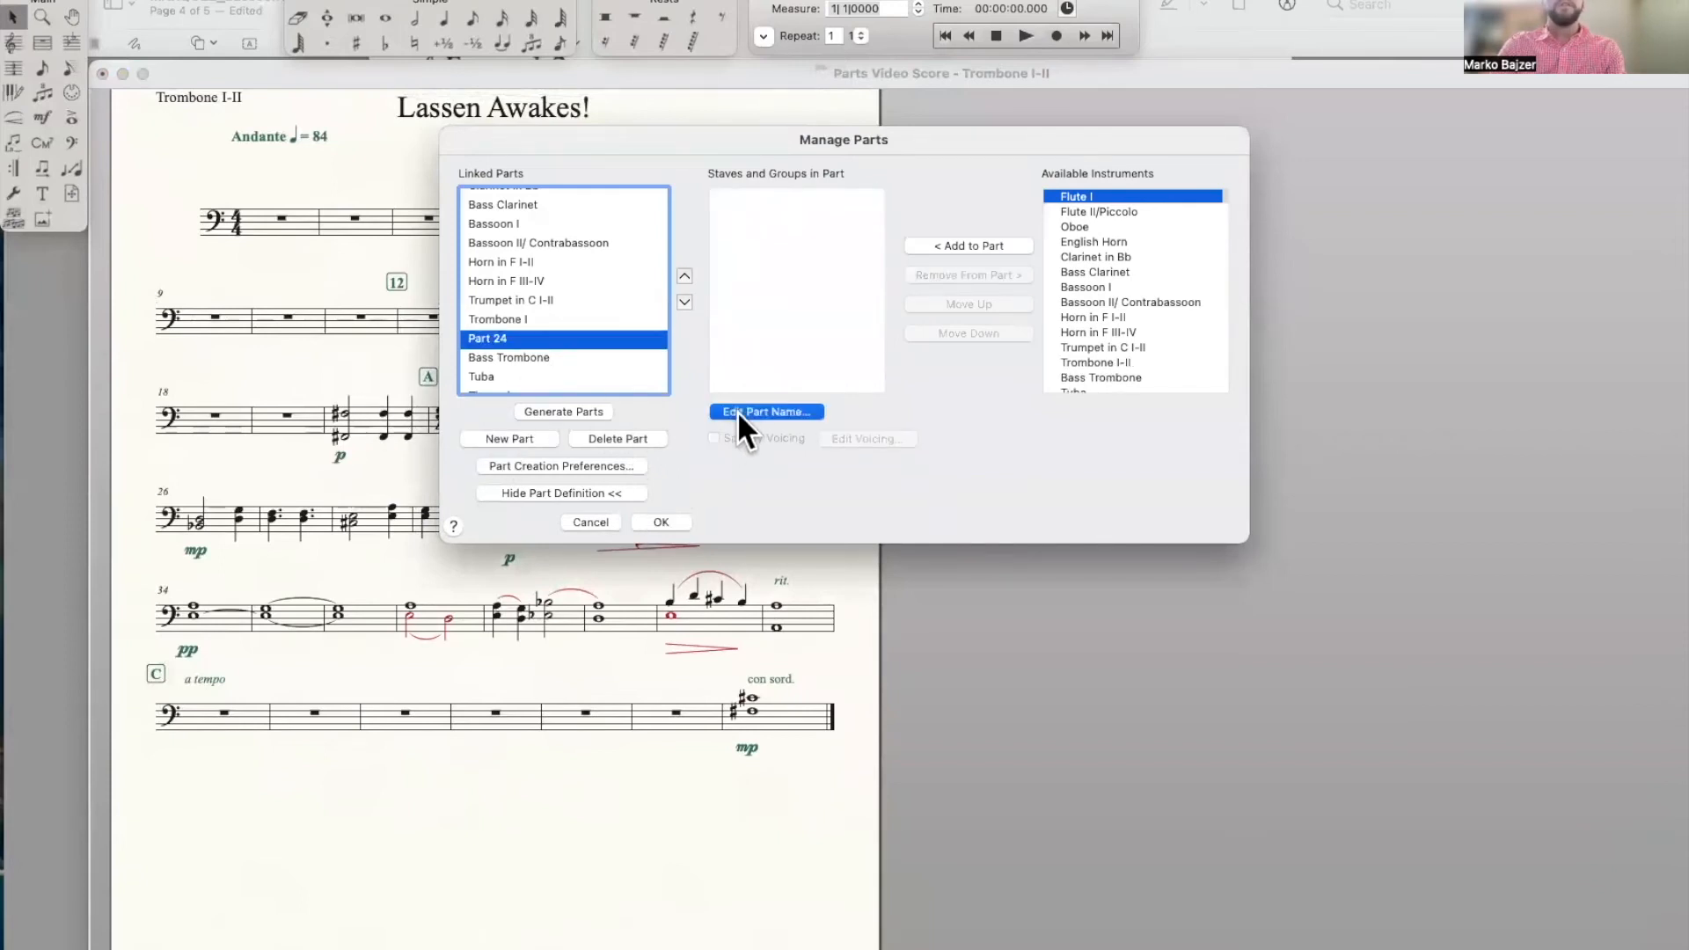
pyautogui.write('Trombone II')
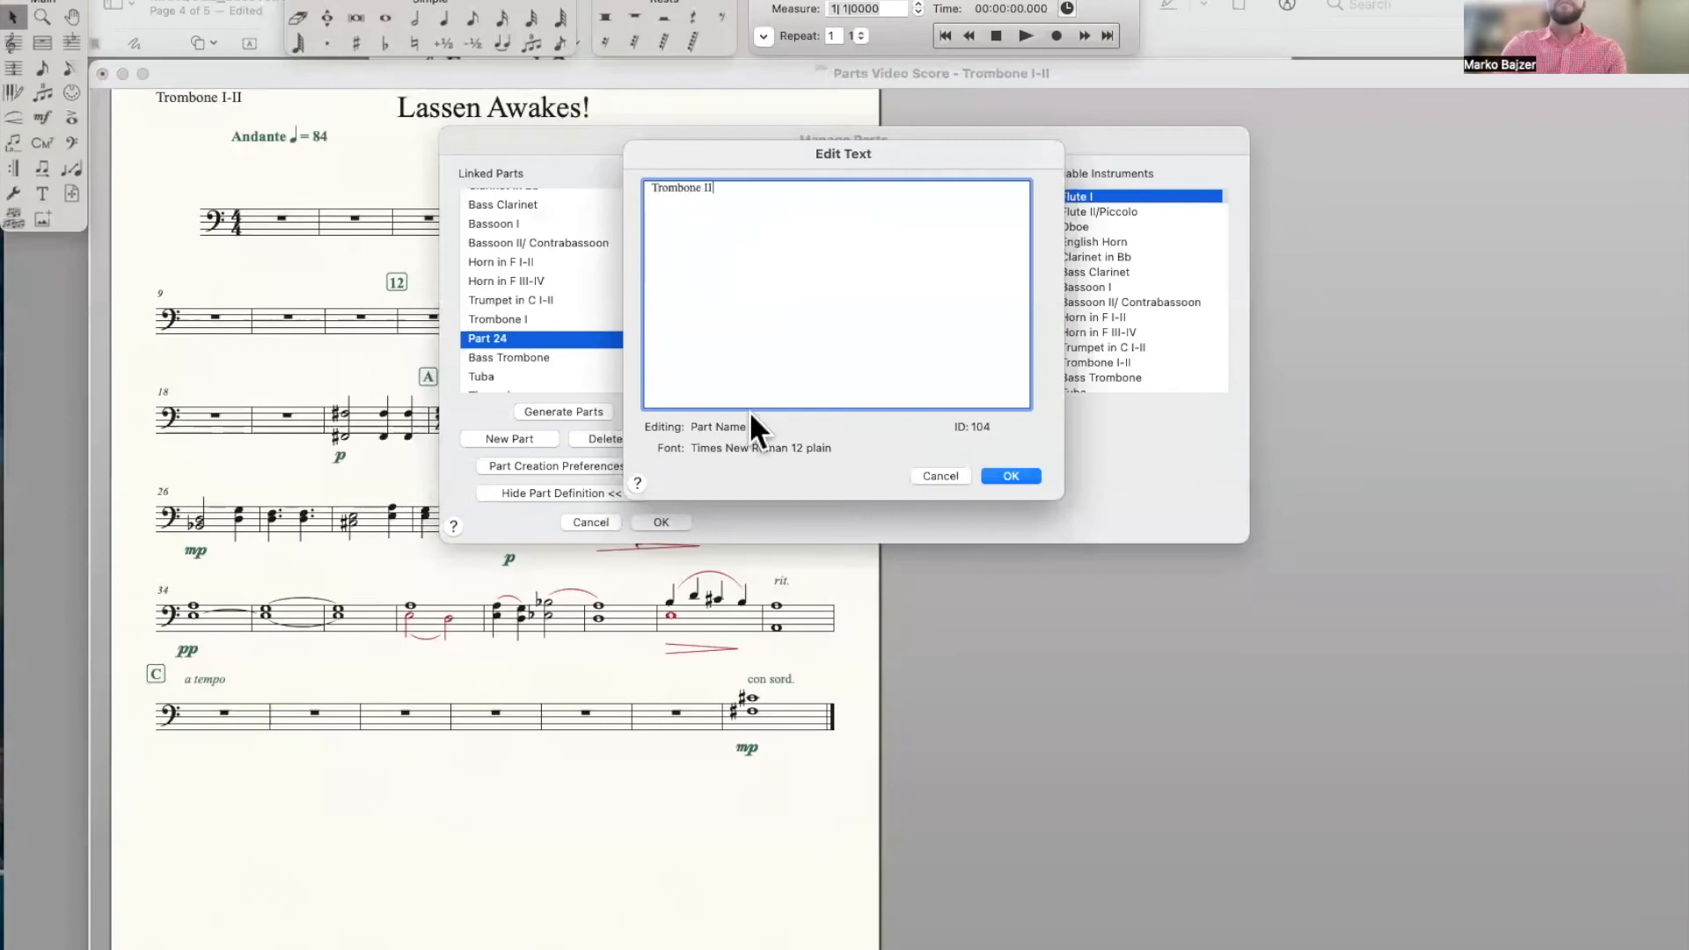
pyautogui.click(1008, 473)
# Set the Trombone I part's voicing to selected notes from one or more layers, displaying the top note in single-layer measures
pyautogui.click(528, 319)
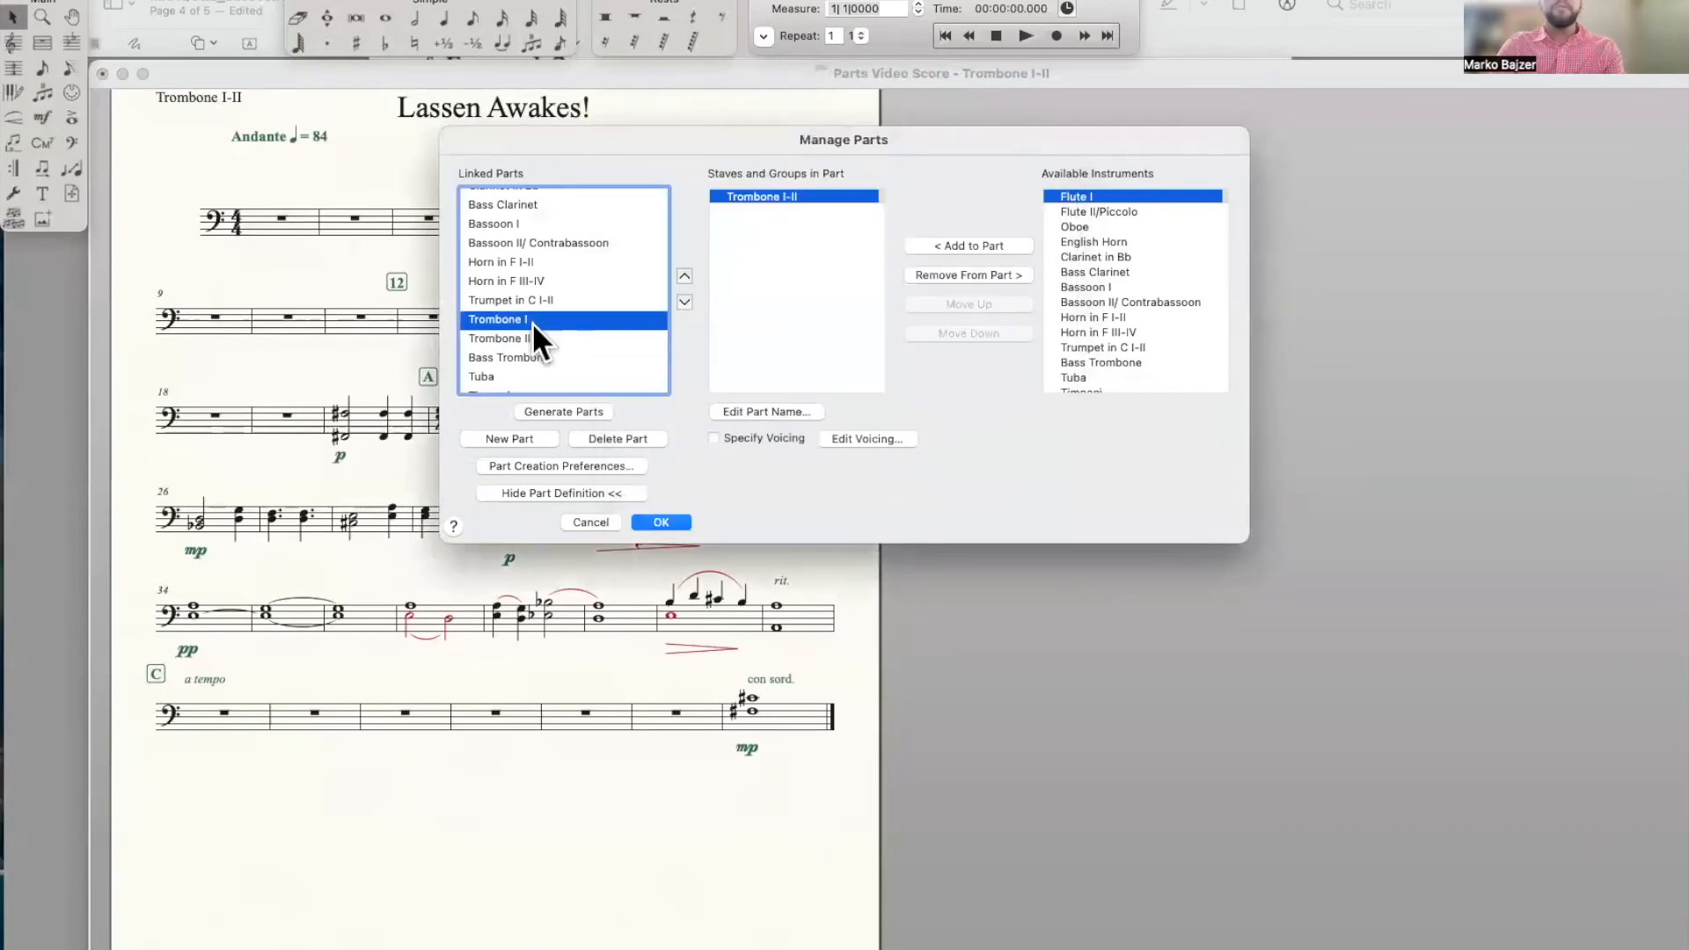
pyautogui.click(861, 439)
pyautogui.click(686, 216)
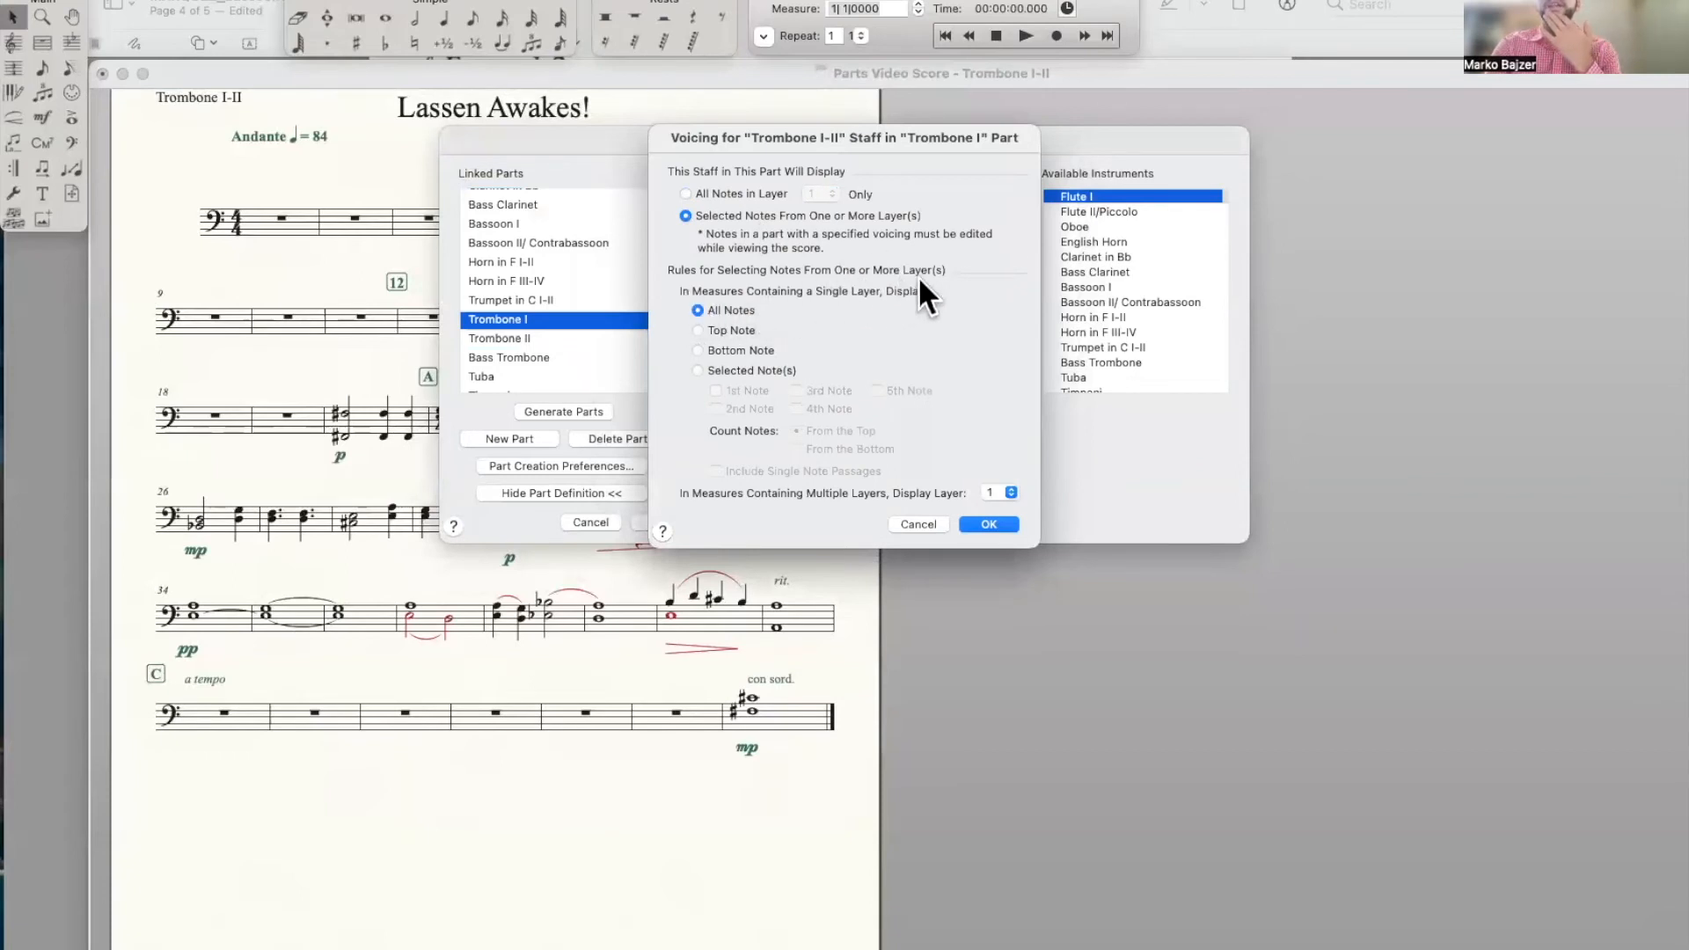
pyautogui.click(697, 330)
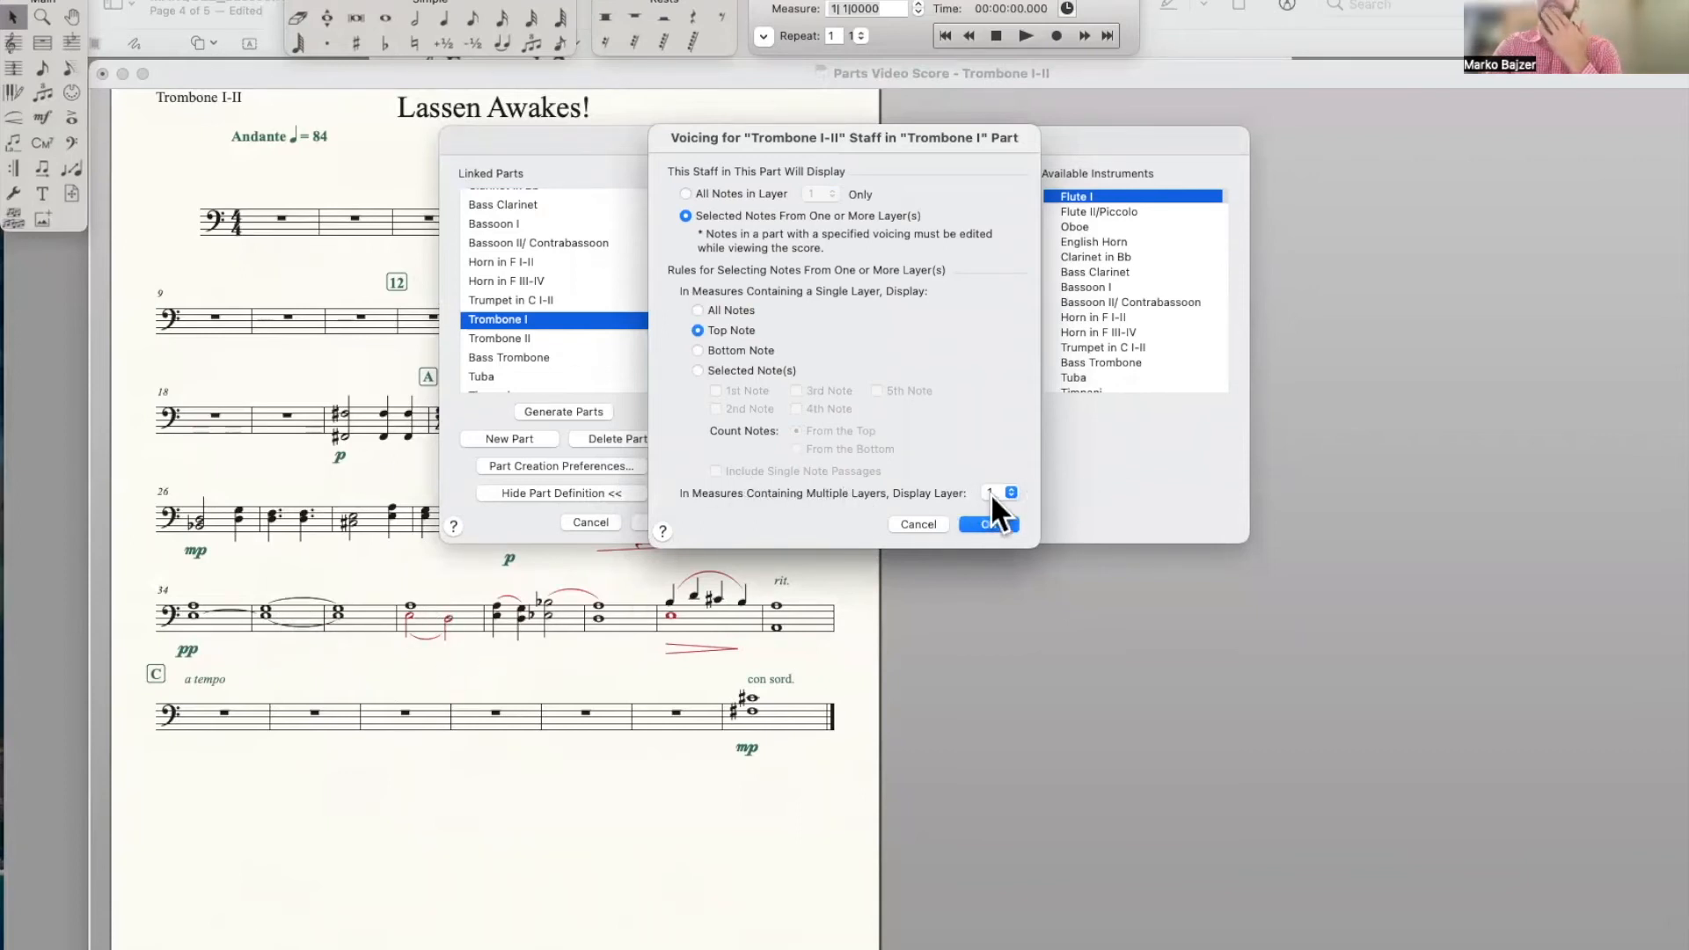
pyautogui.click(989, 524)
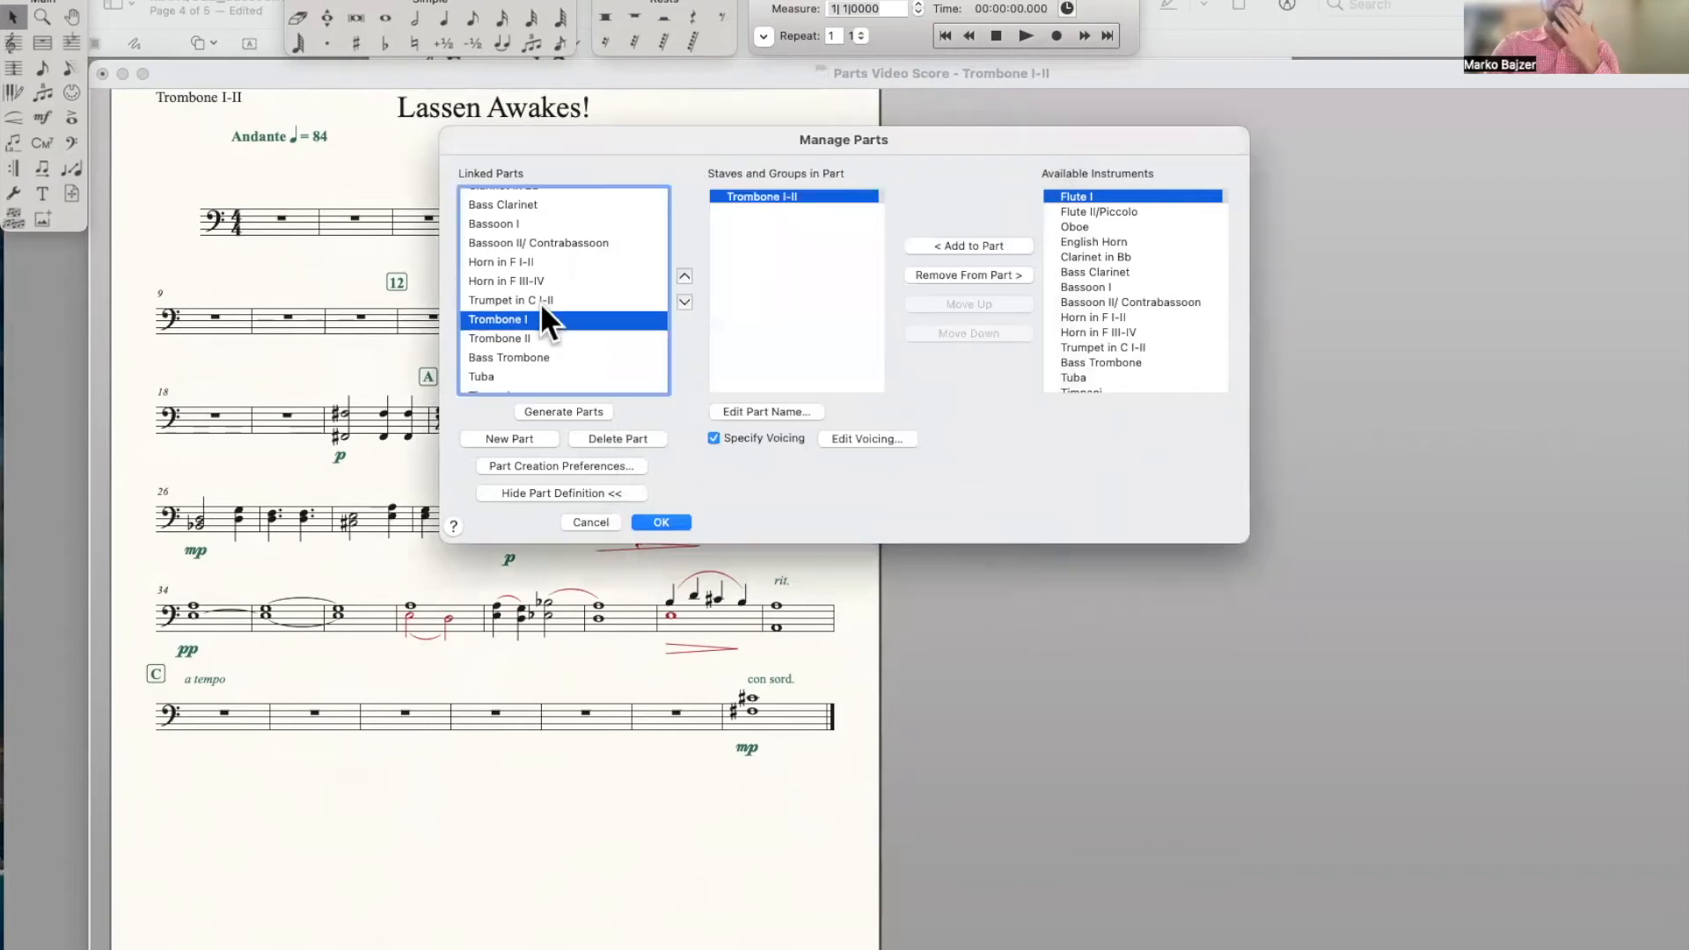
# Add the Trombone I-II staff to the Trombone II linked part
pyautogui.click(530, 337)
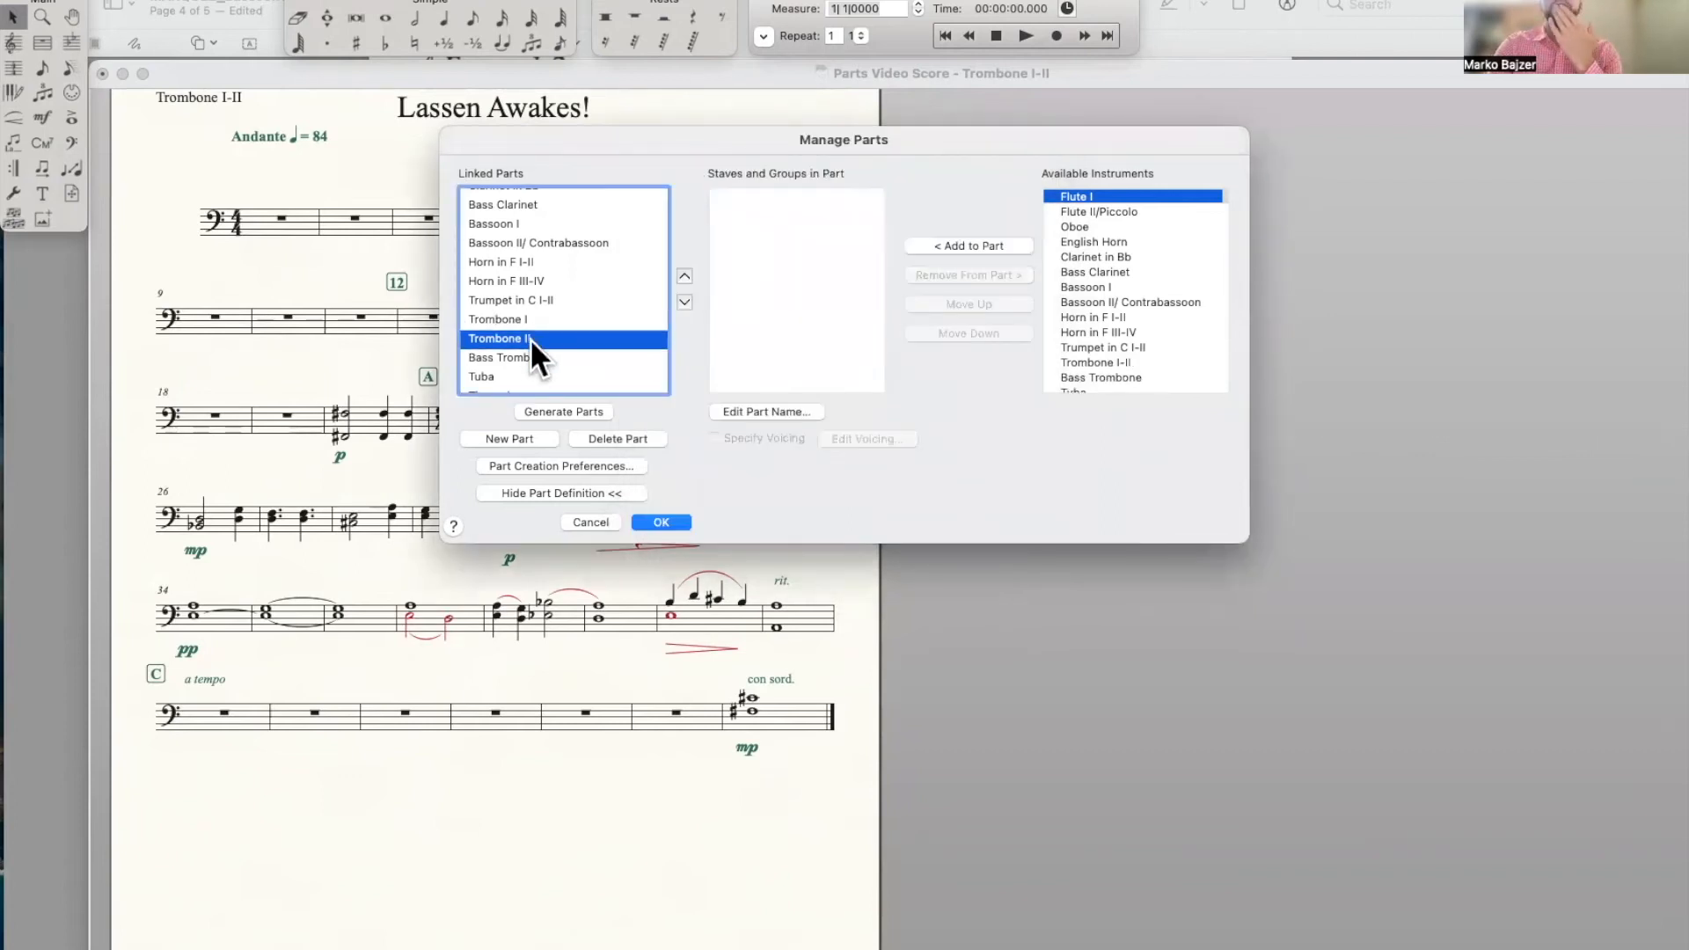
pyautogui.click(1103, 362)
pyautogui.click(968, 251)
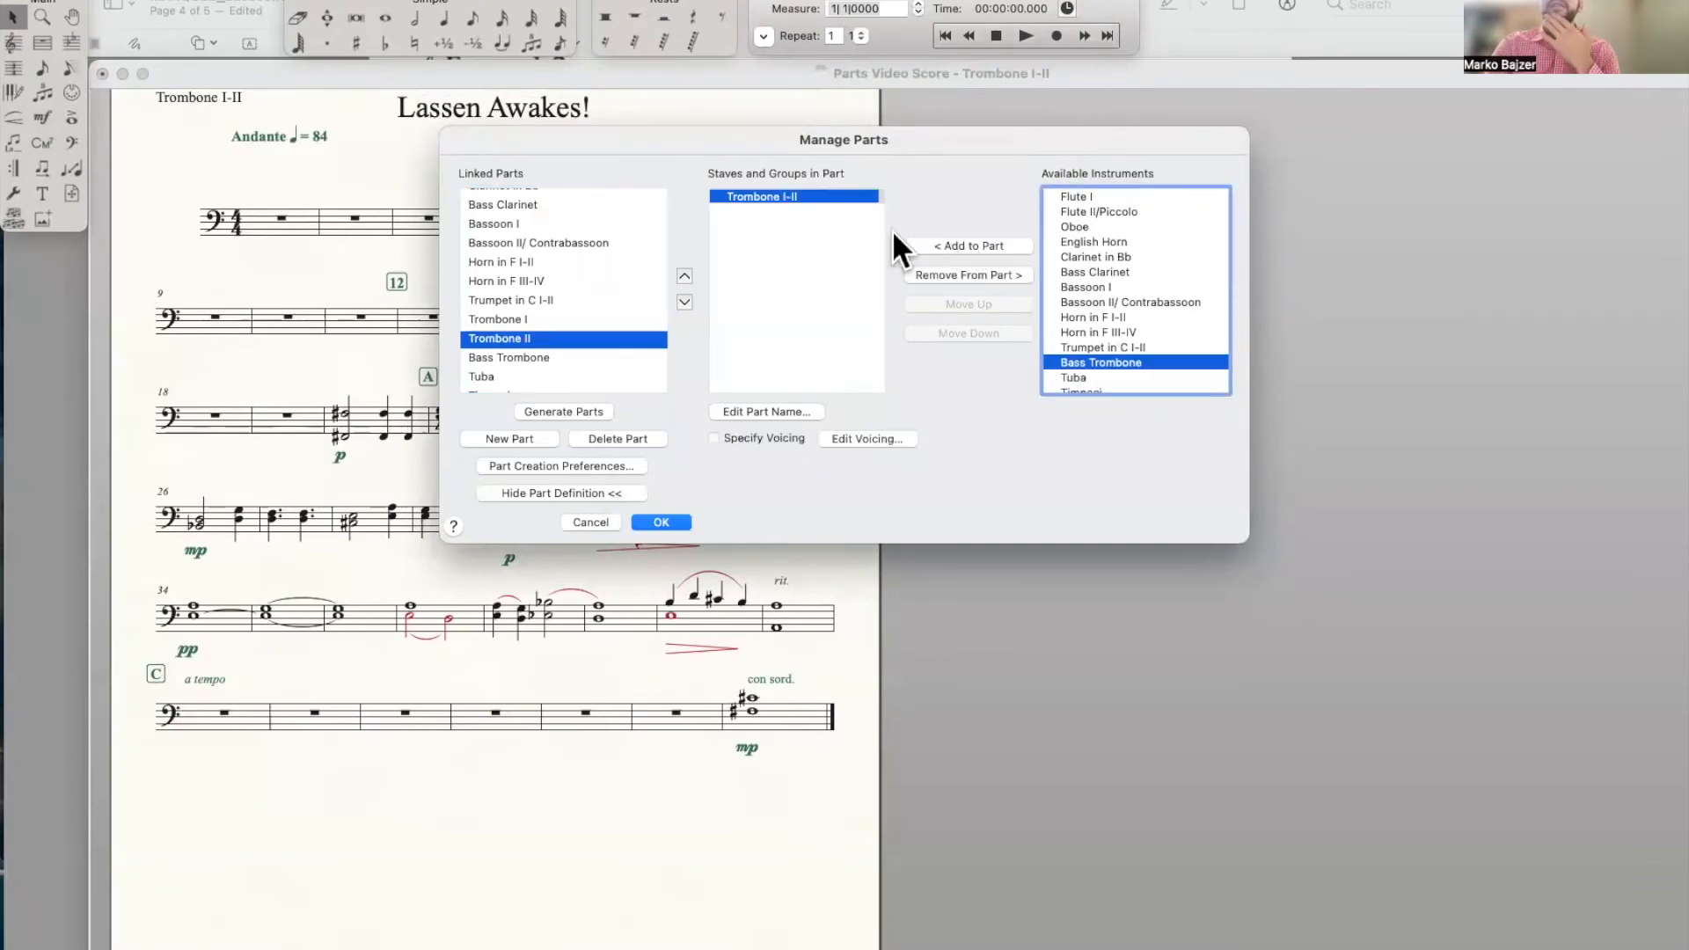
# Set the Trombone II part's voicing to selected notes, displaying the bottom note in single-layer measures and layer 2 in multi-layer measures, and apply the part definitions
pyautogui.click(869, 438)
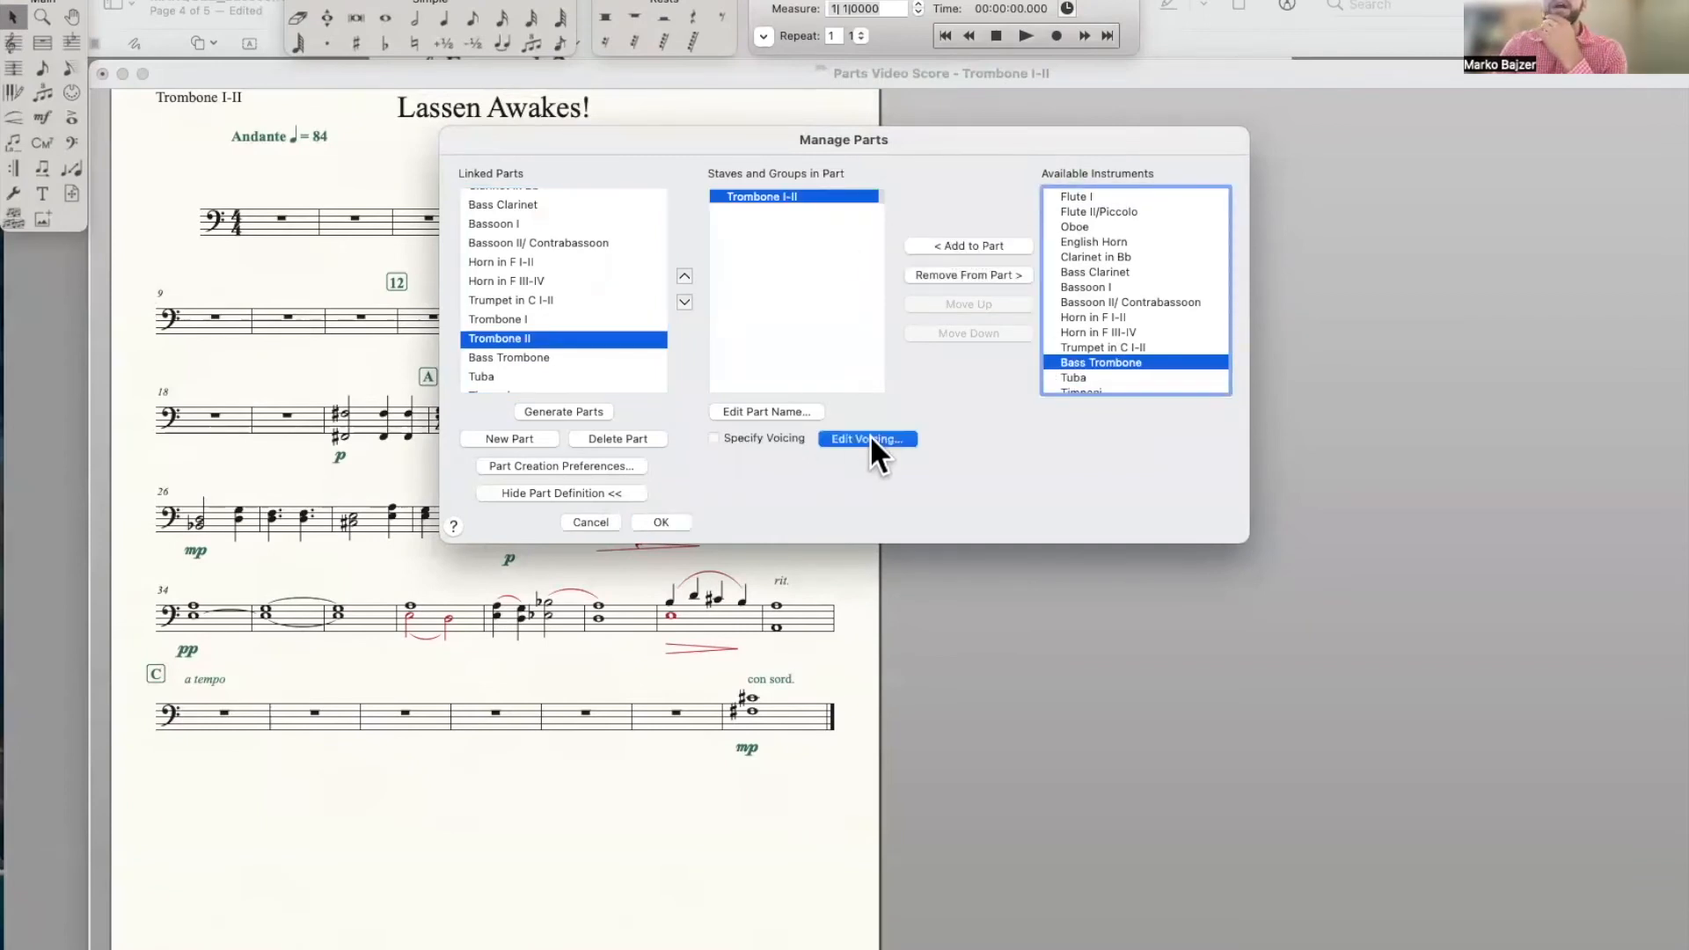
pyautogui.click(685, 215)
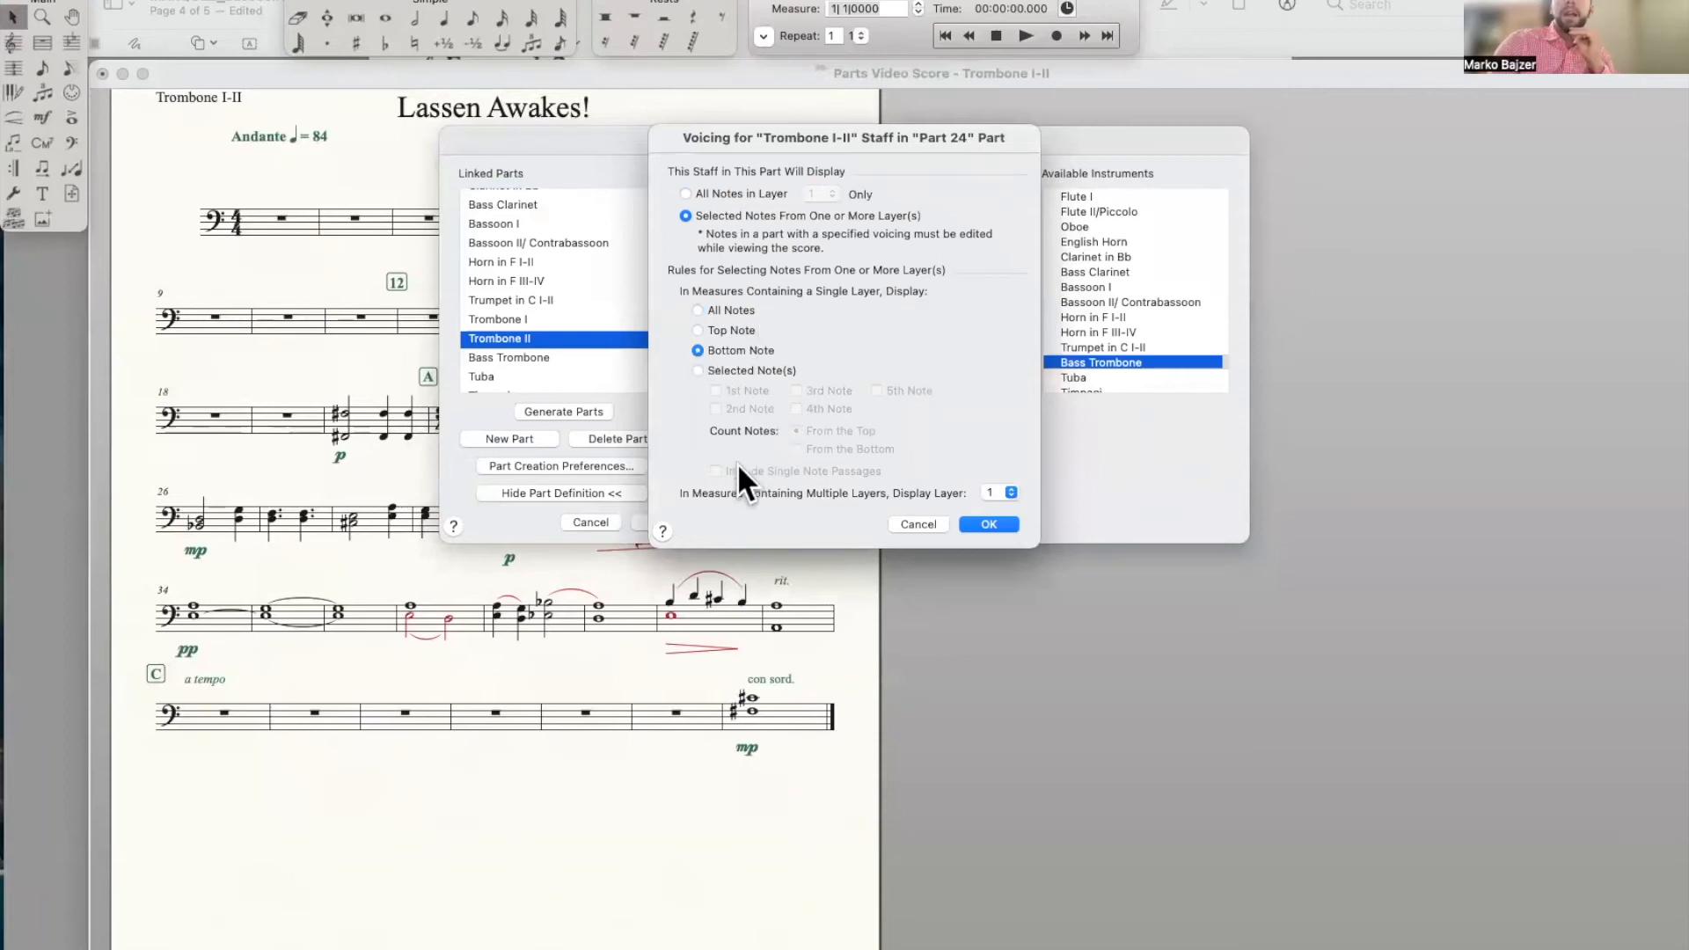
pyautogui.click(1009, 493)
pyautogui.click(1000, 514)
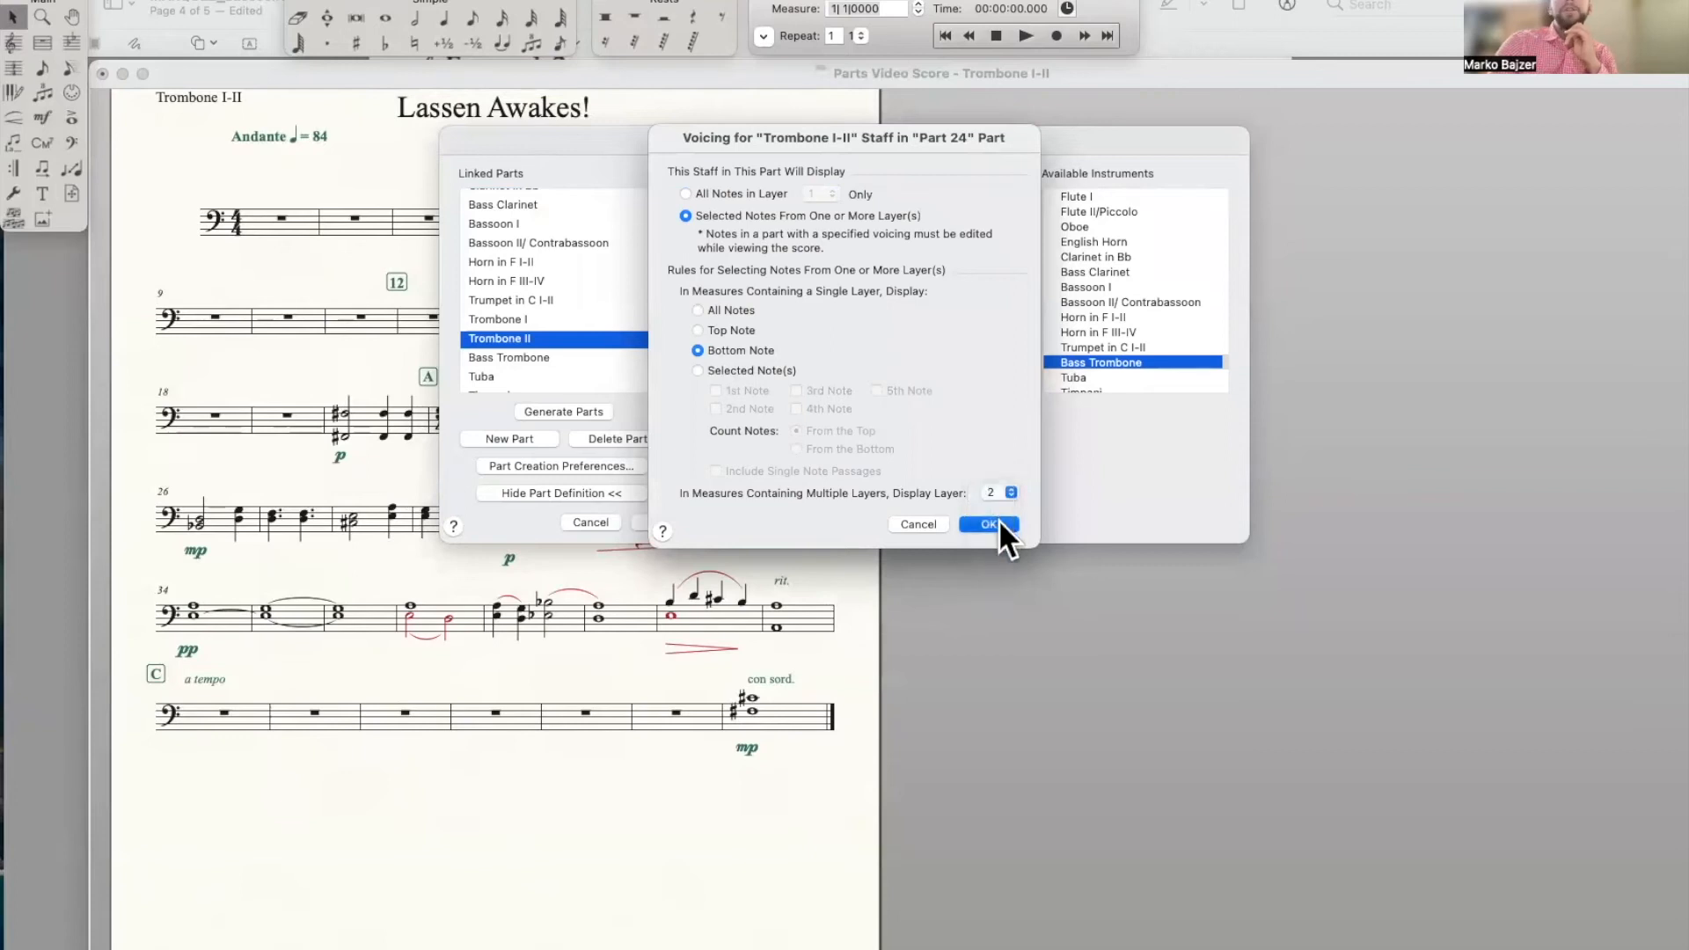
pyautogui.click(1000, 521)
pyautogui.click(660, 523)
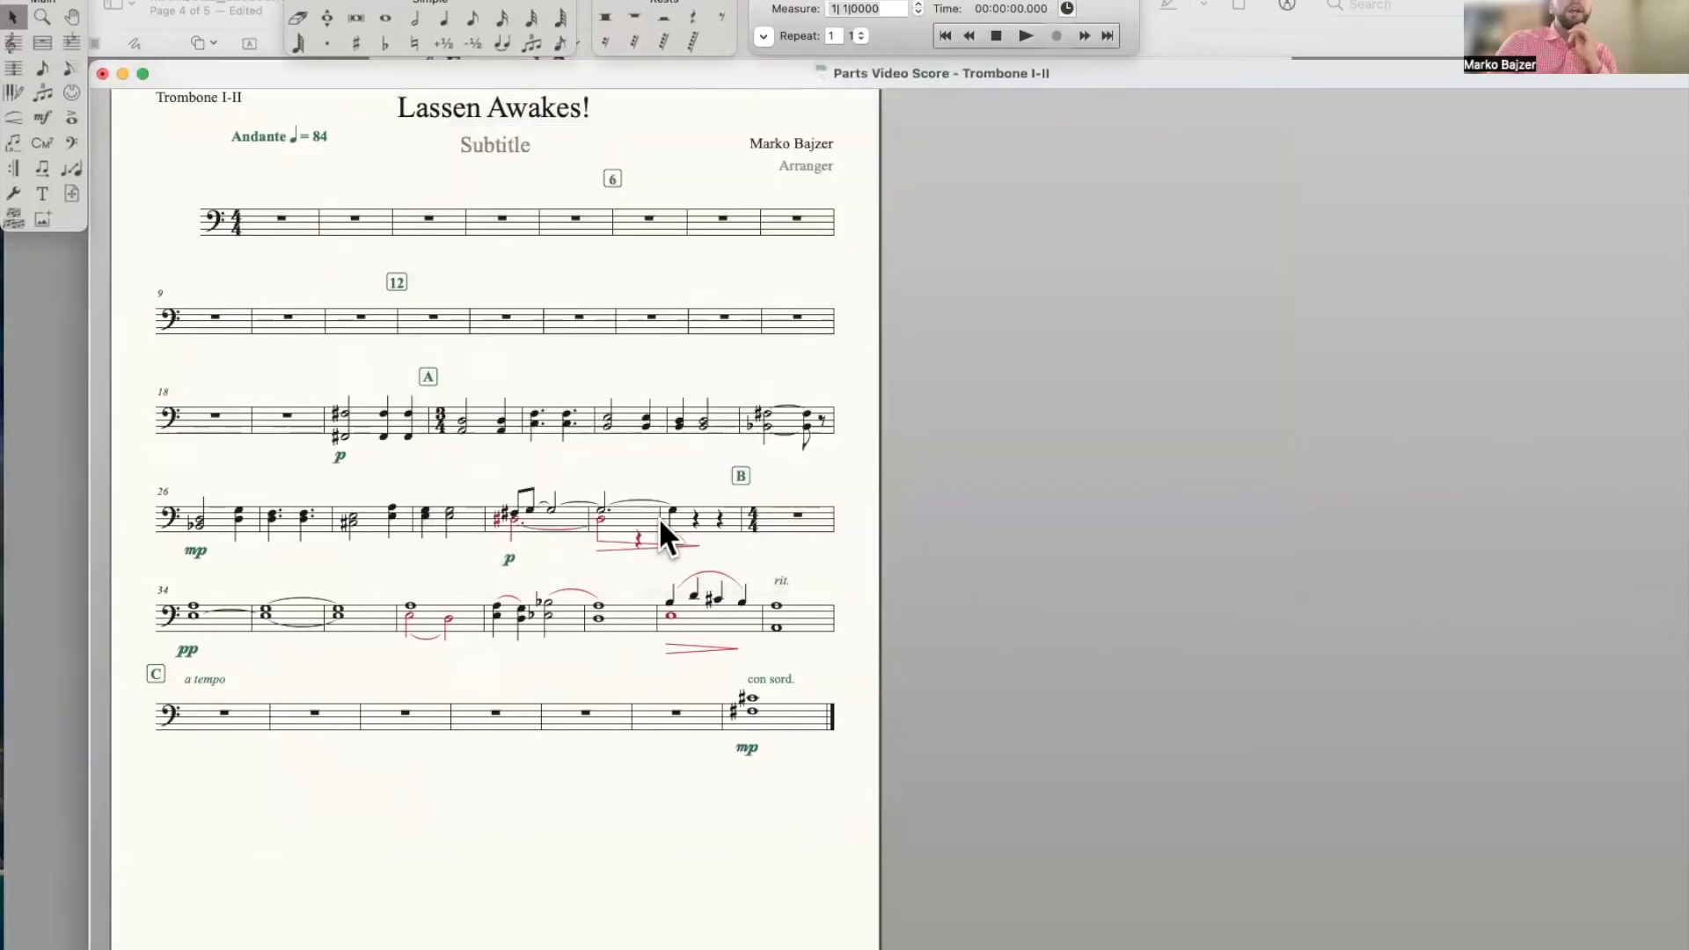
# Compare the split notes by viewing the Trombone II part, the Trombone I part, and Trombone II again
pyautogui.click(338, 0)
pyautogui.moveTo(375, 2)
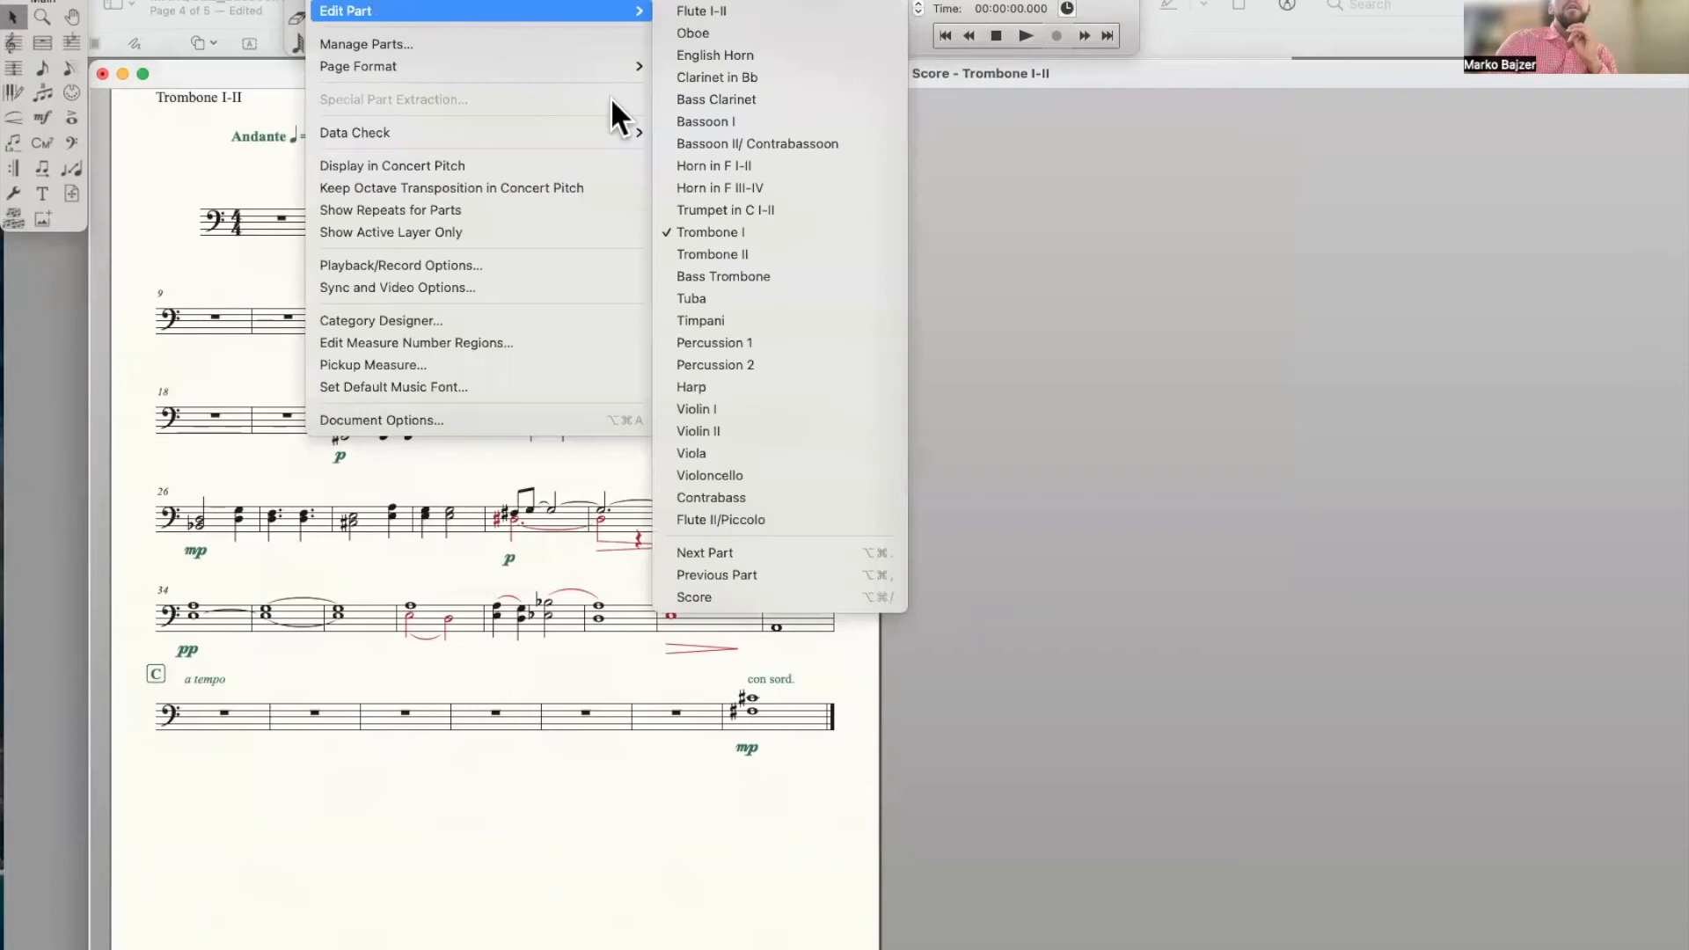
pyautogui.click(714, 255)
pyautogui.click(369, 2)
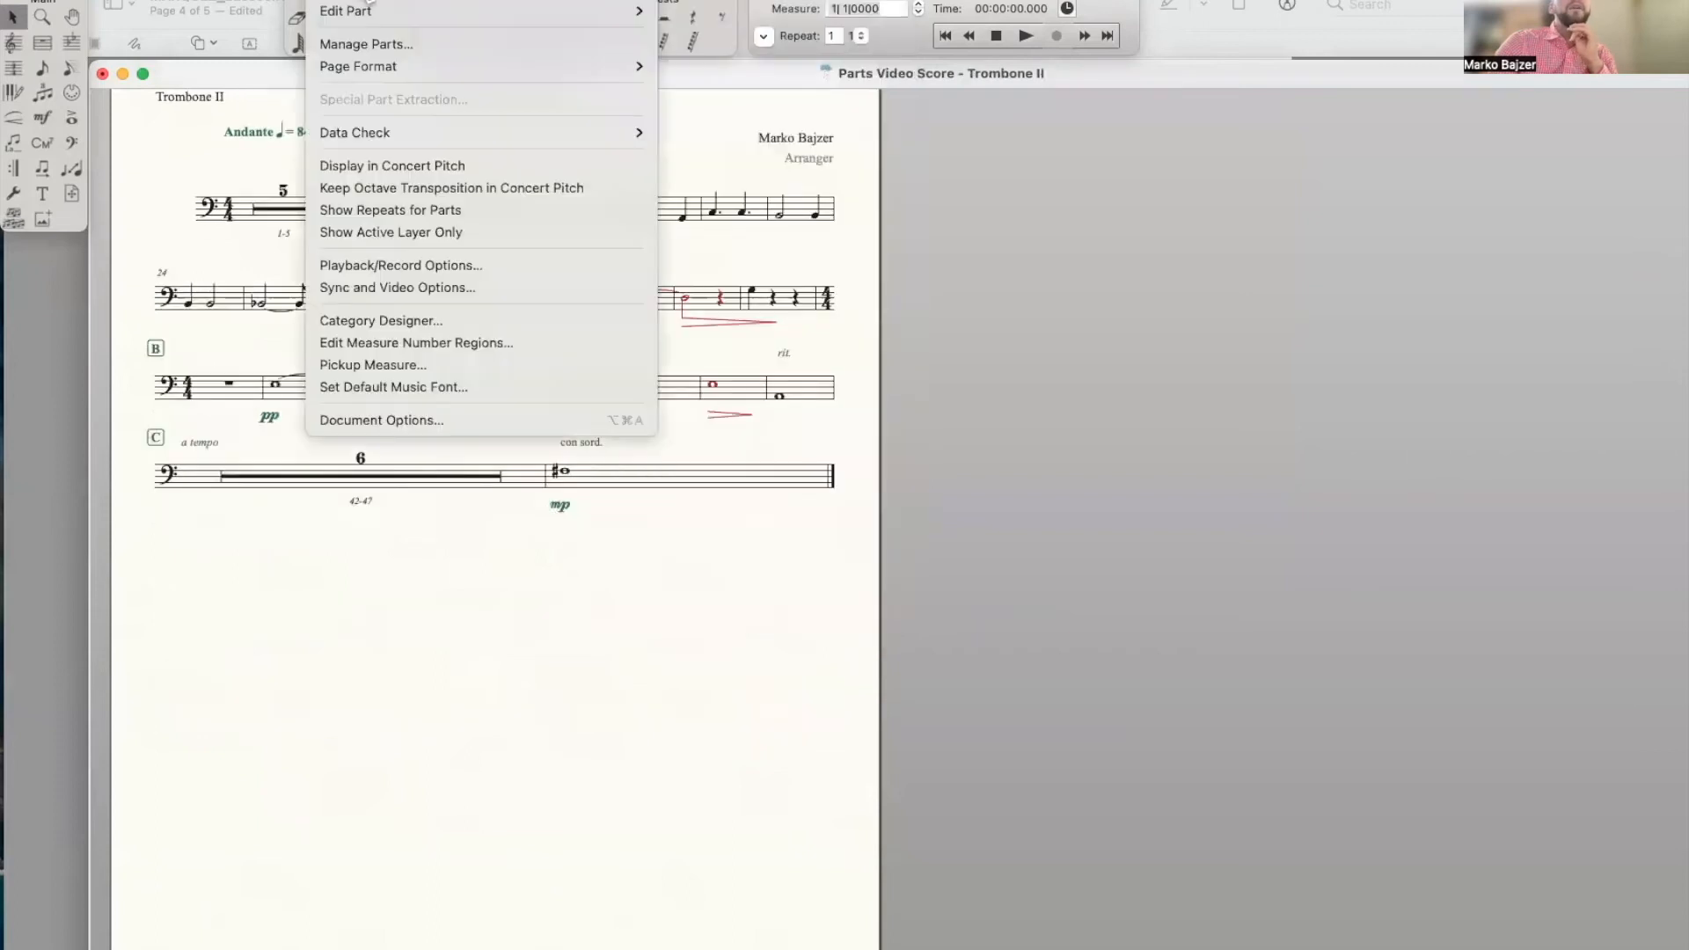
pyautogui.moveTo(392, 12)
pyautogui.click(704, 229)
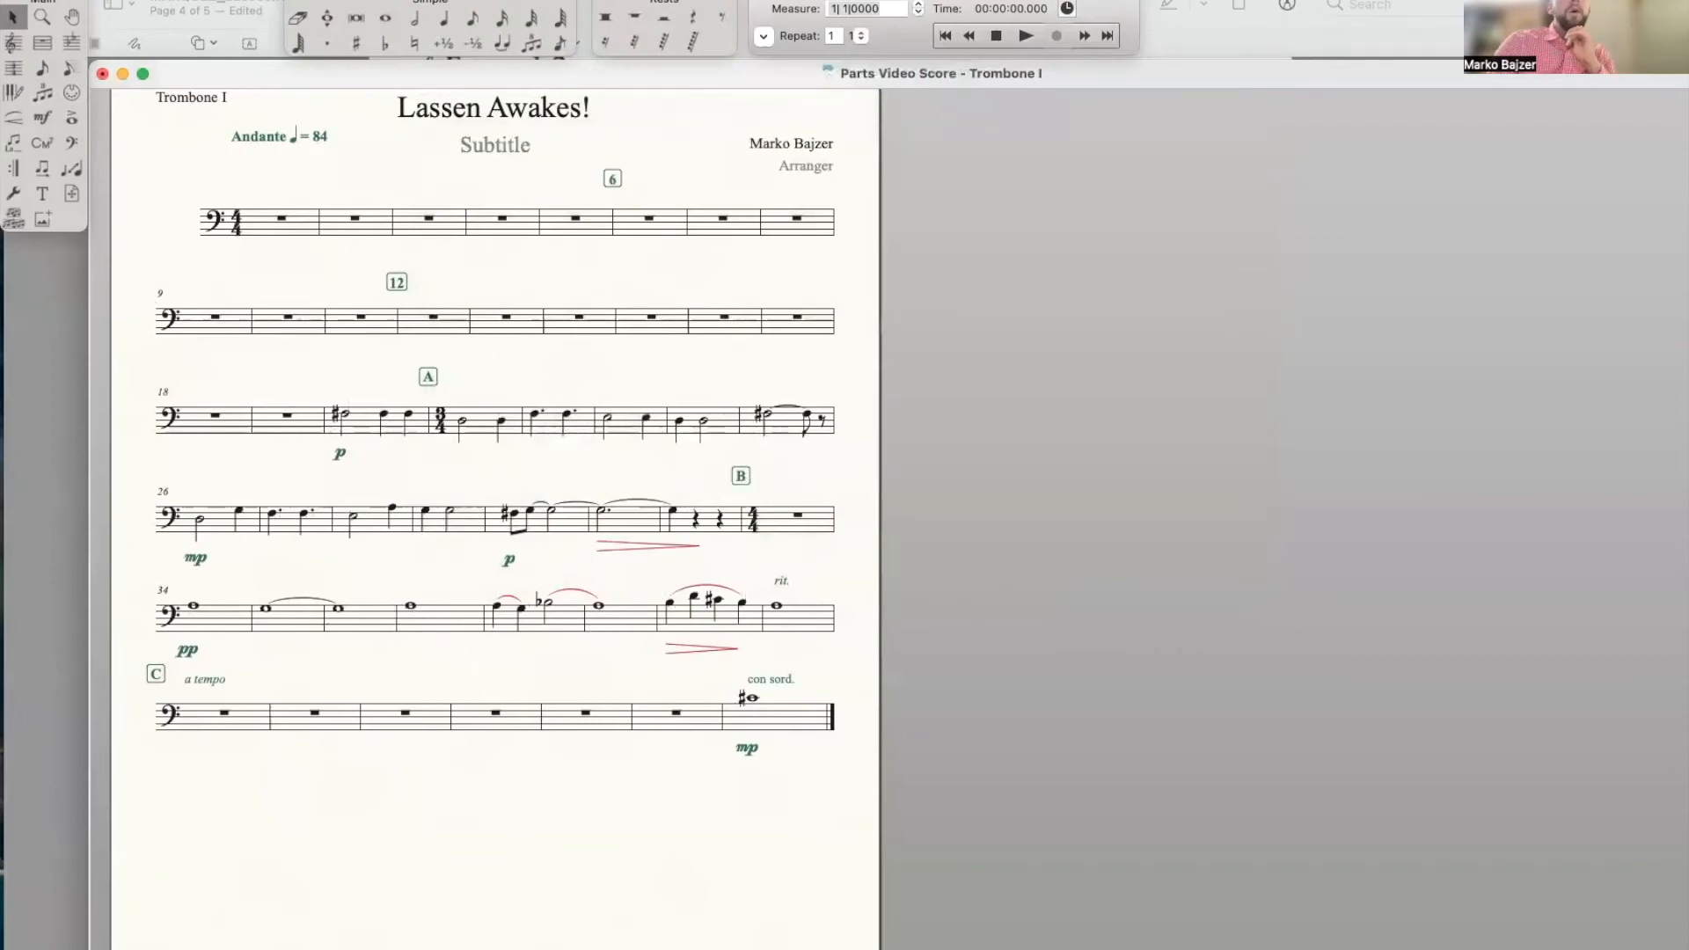
pyautogui.click(368, 2)
pyautogui.moveTo(366, 11)
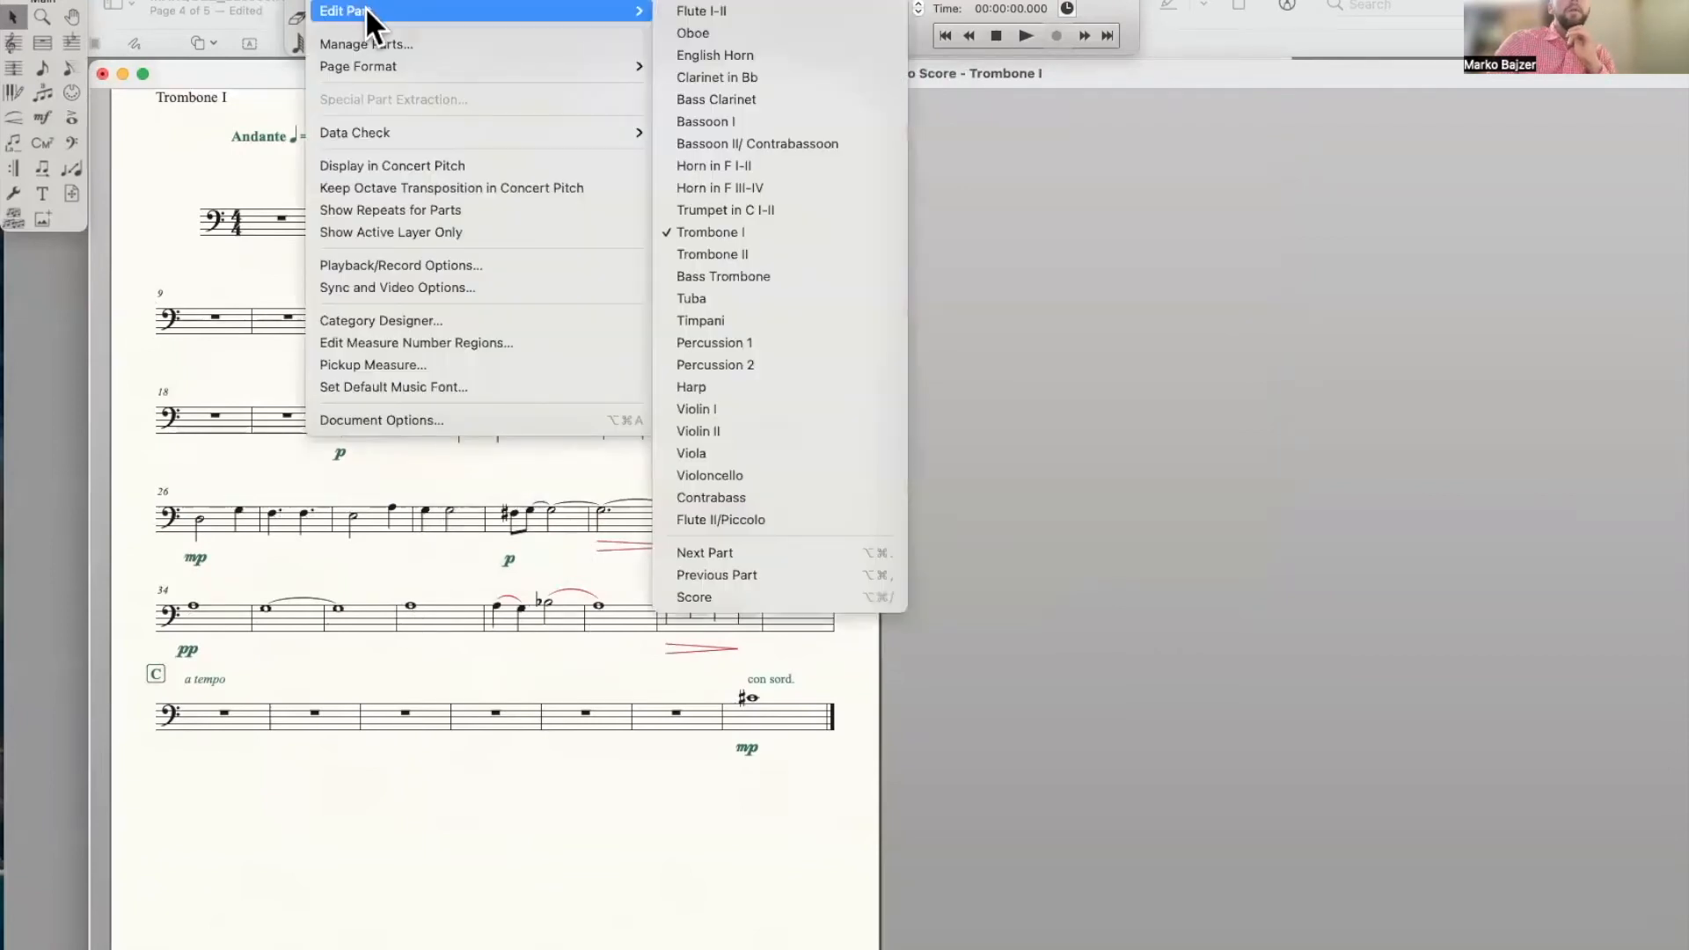
pyautogui.click(715, 250)
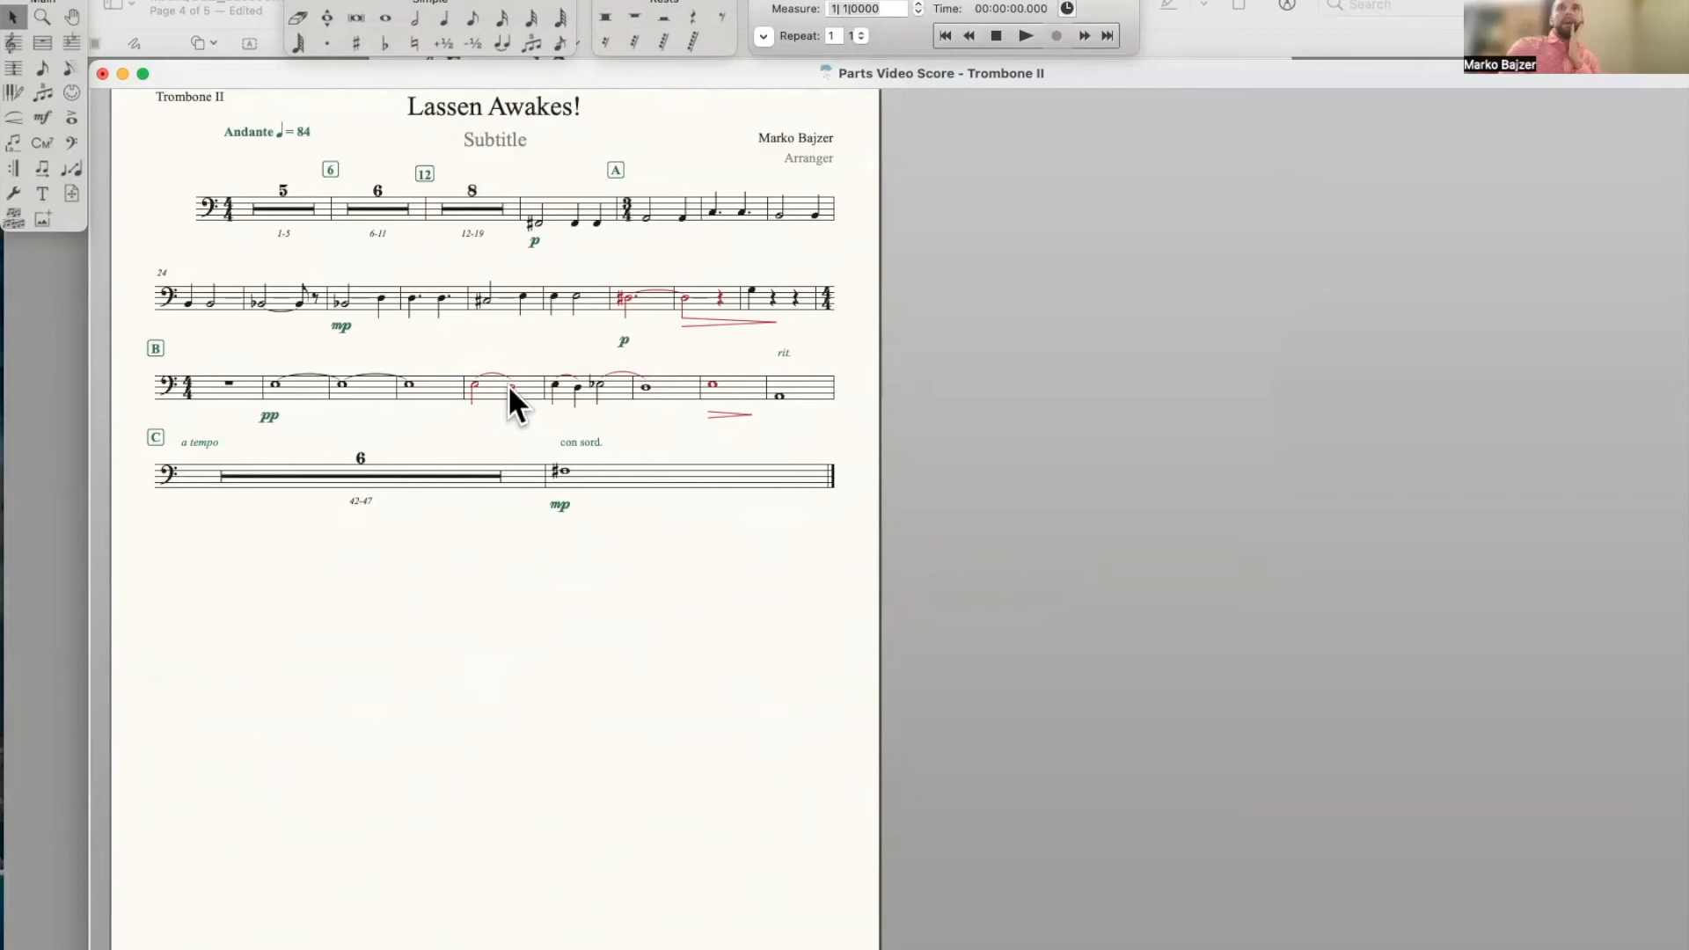
pyautogui.scroll(3, 508, 383)
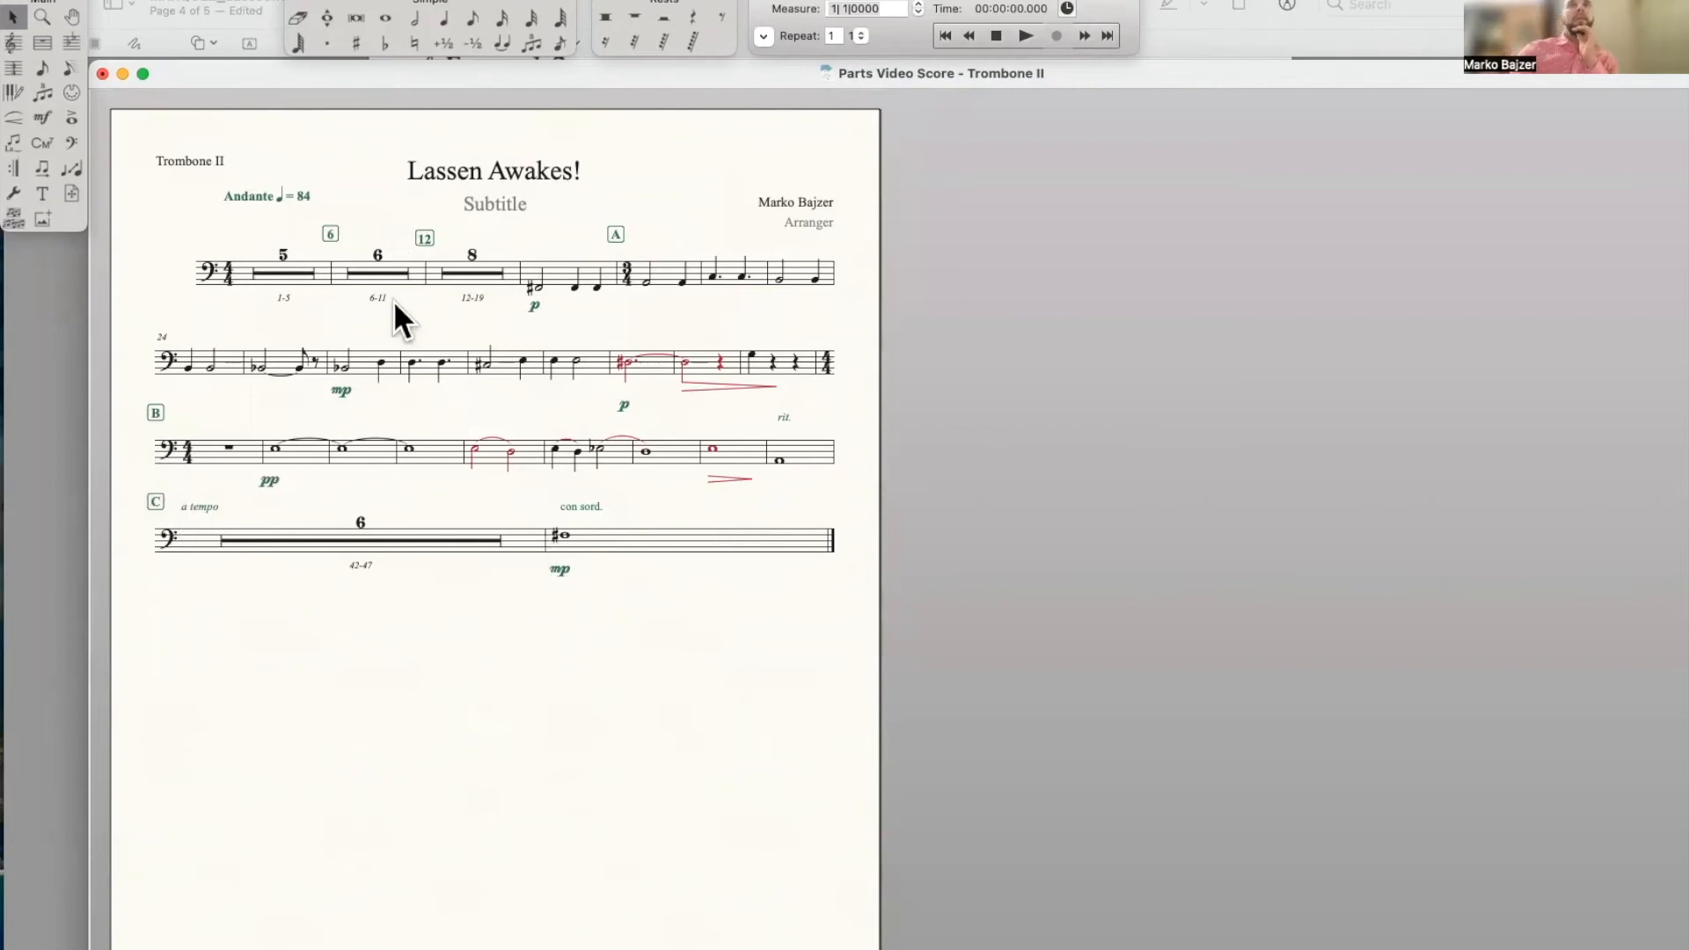
# Return to the full score and look over its staves from Flute I down to the Trombone I-II staff
pyautogui.click(365, 2)
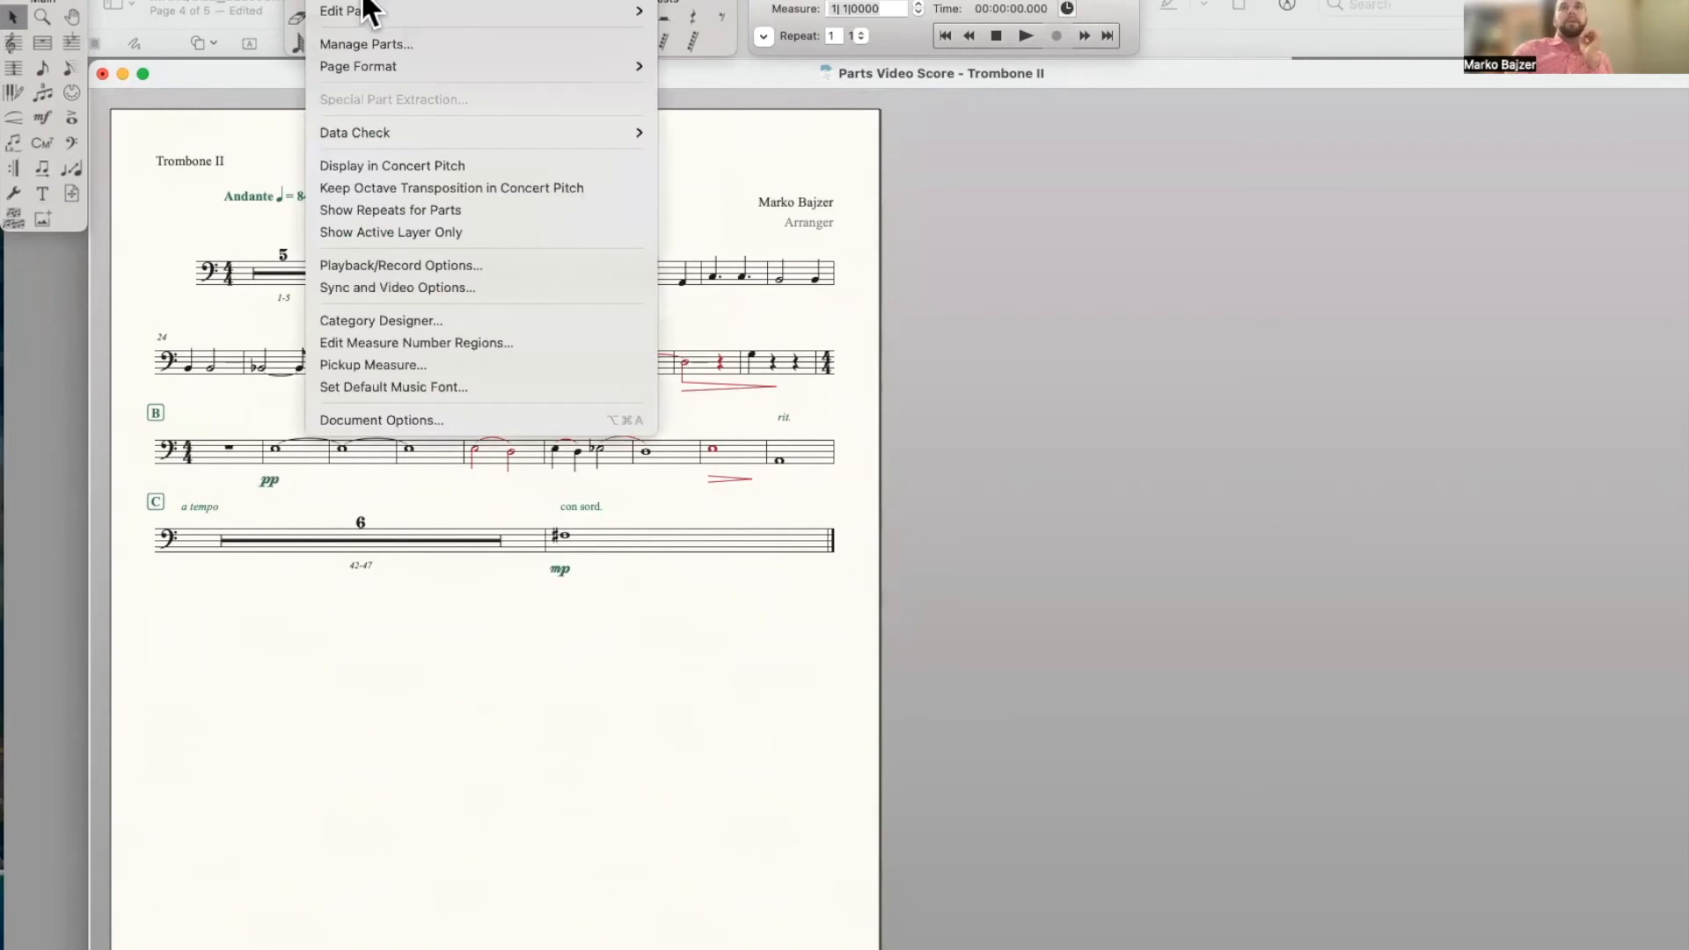
pyautogui.click(363, 0)
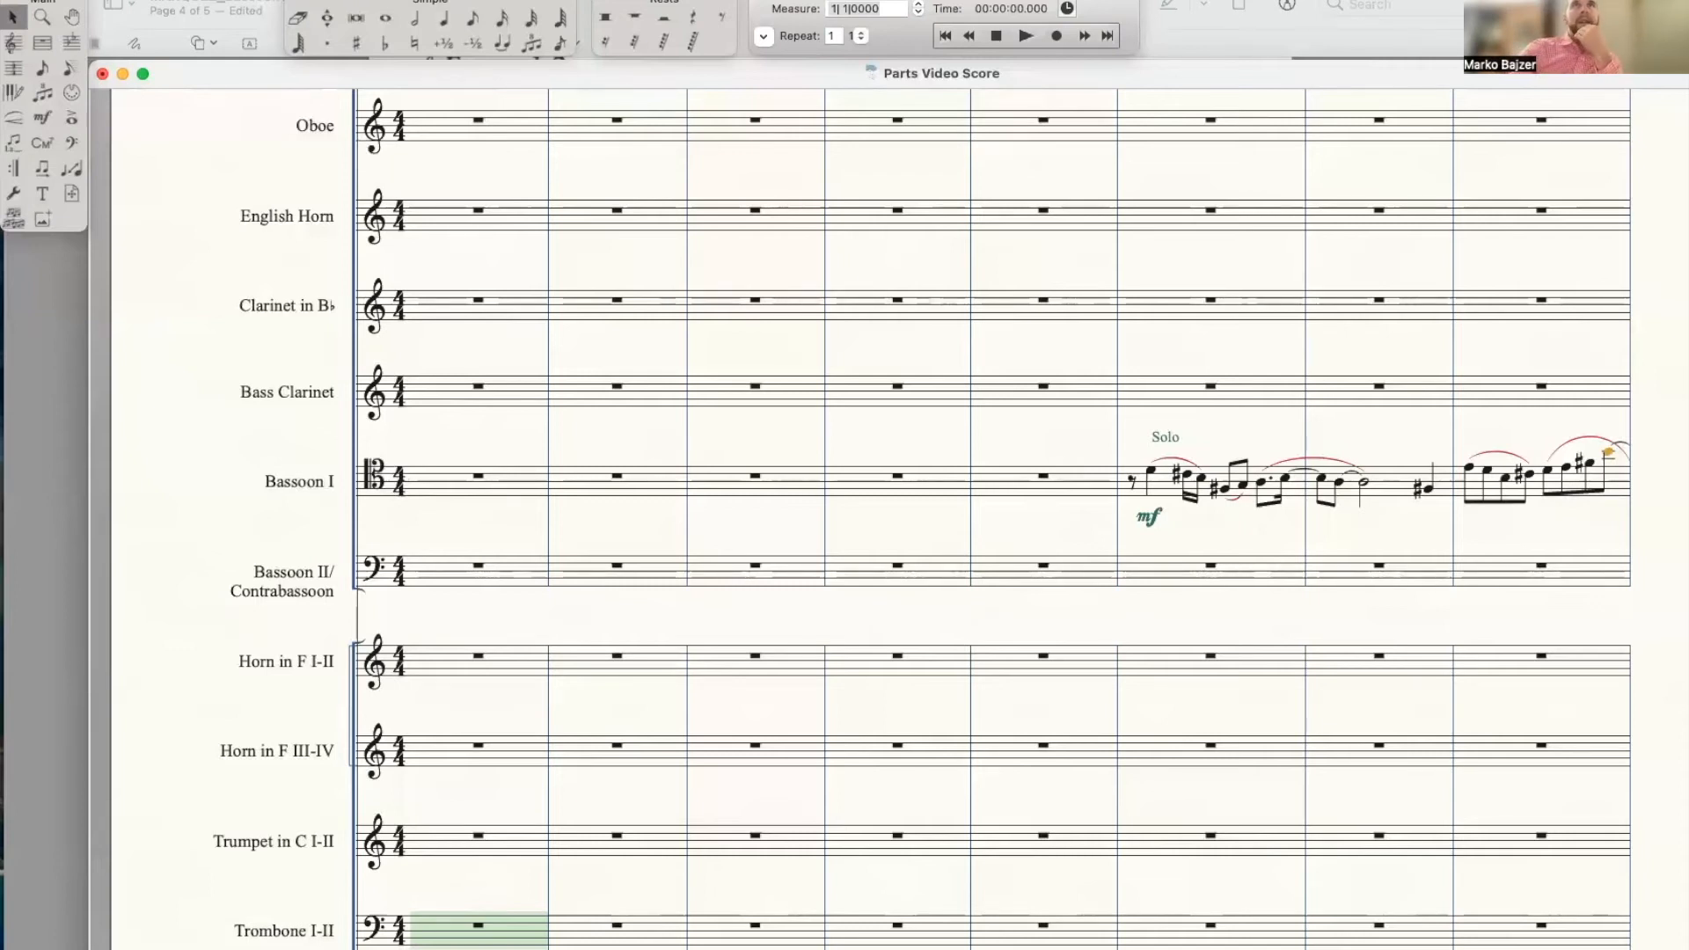
pyautogui.click(343, 0)
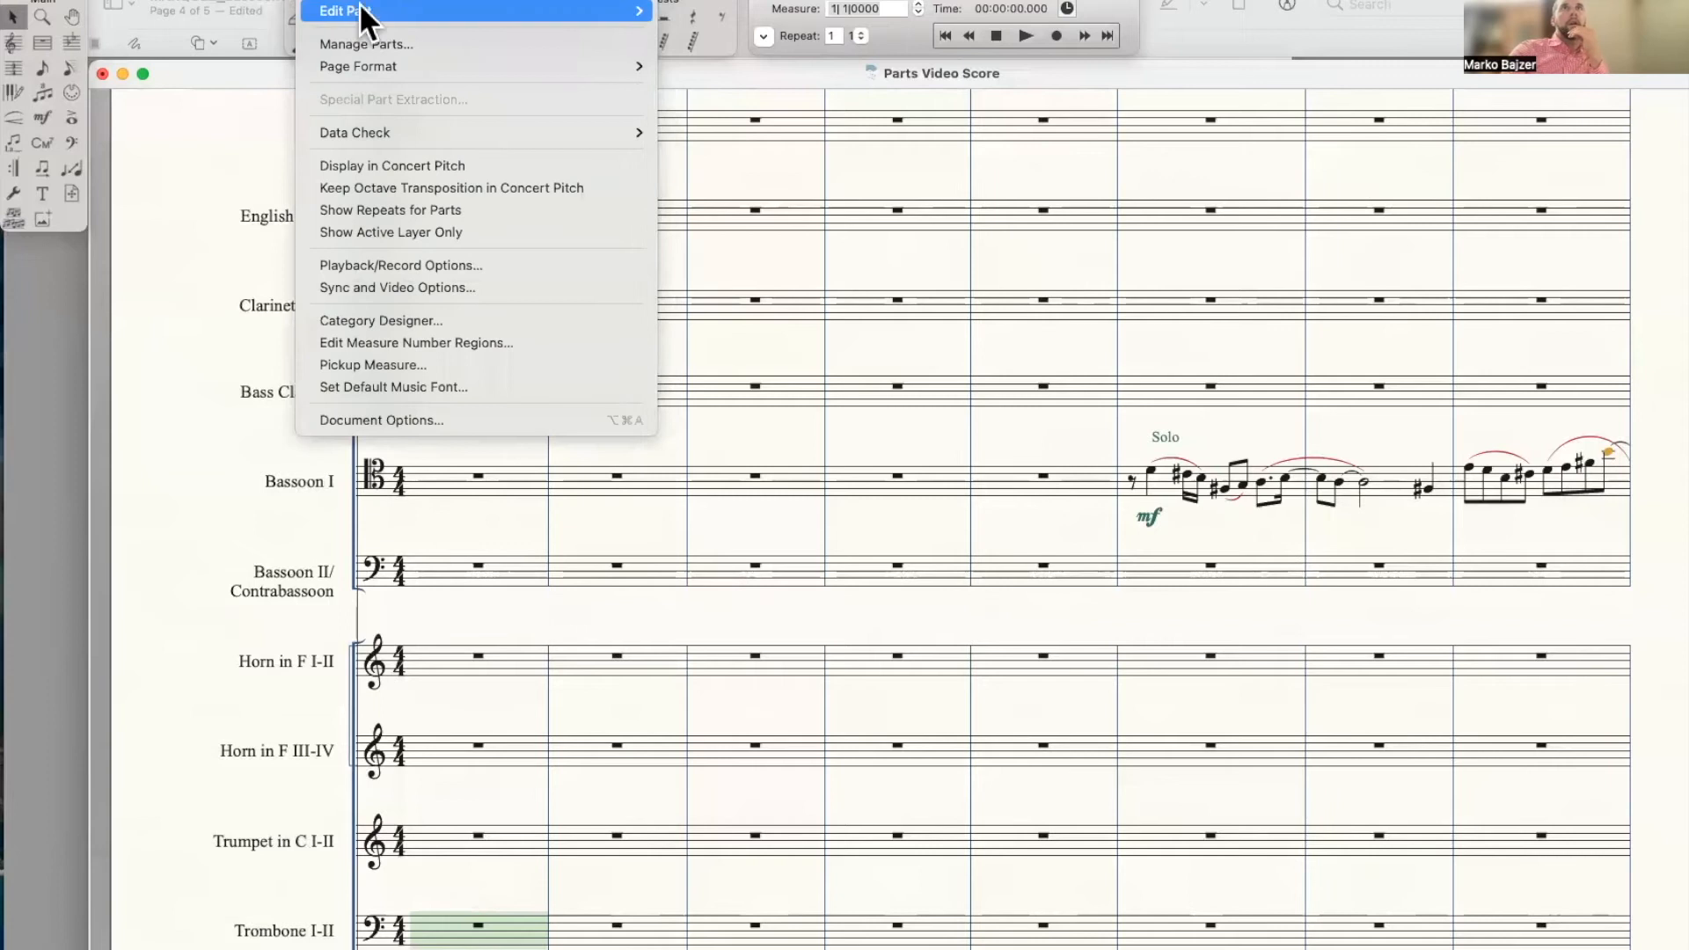
pyautogui.moveTo(361, 11)
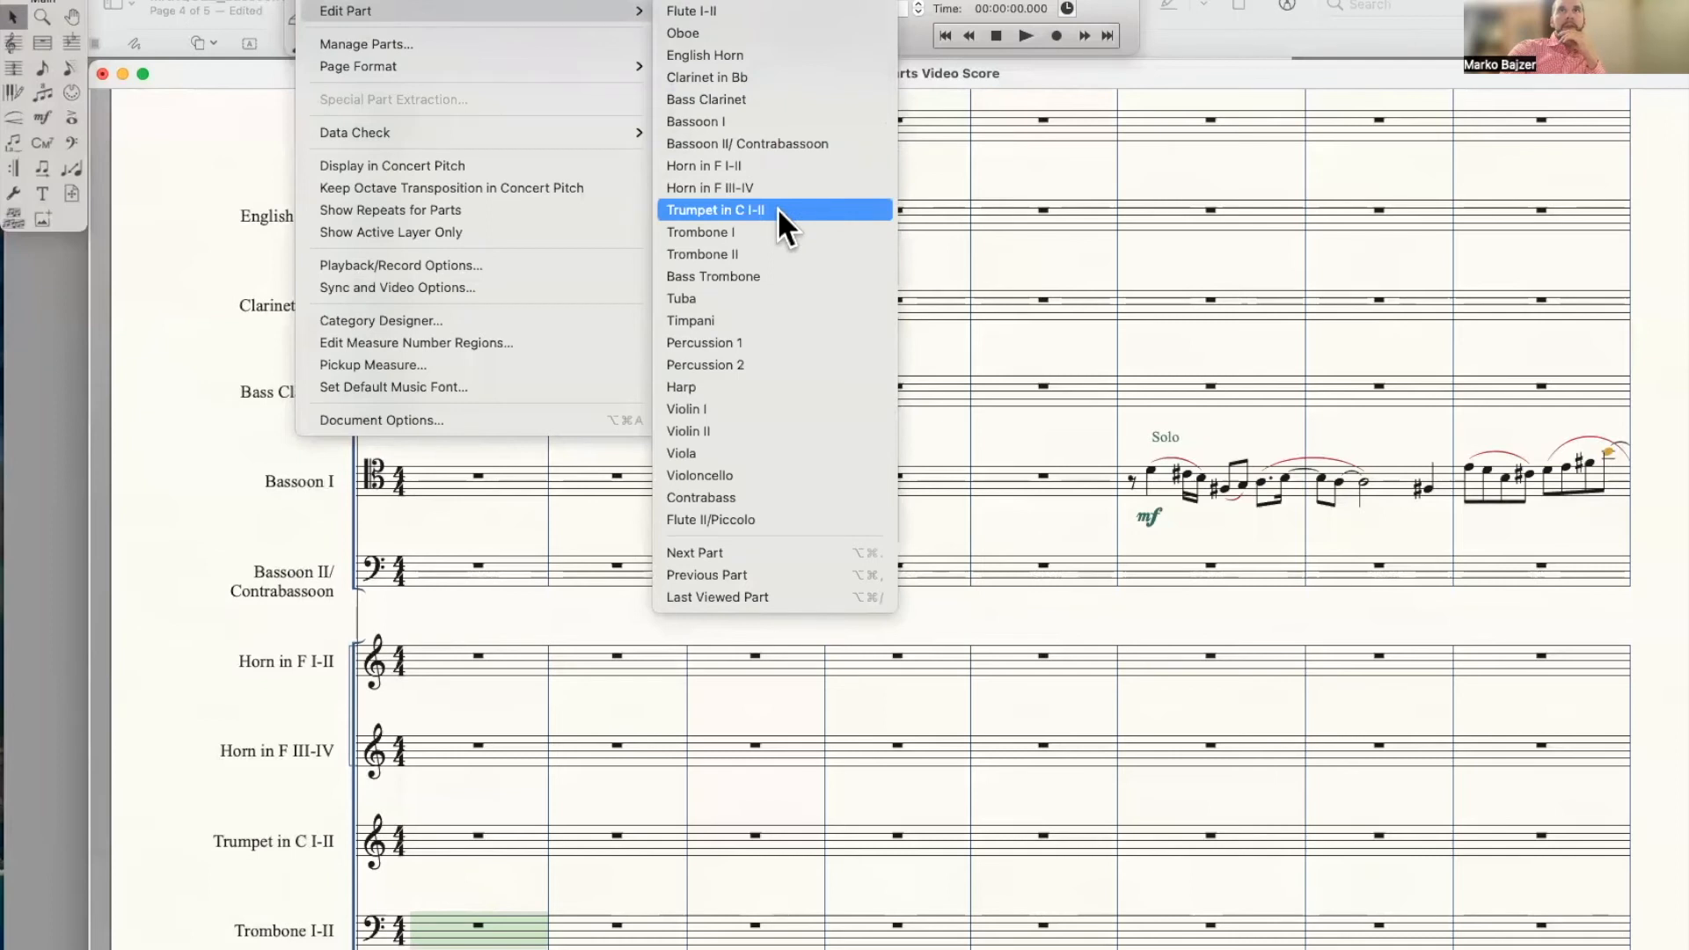
pyautogui.click(540, 552)
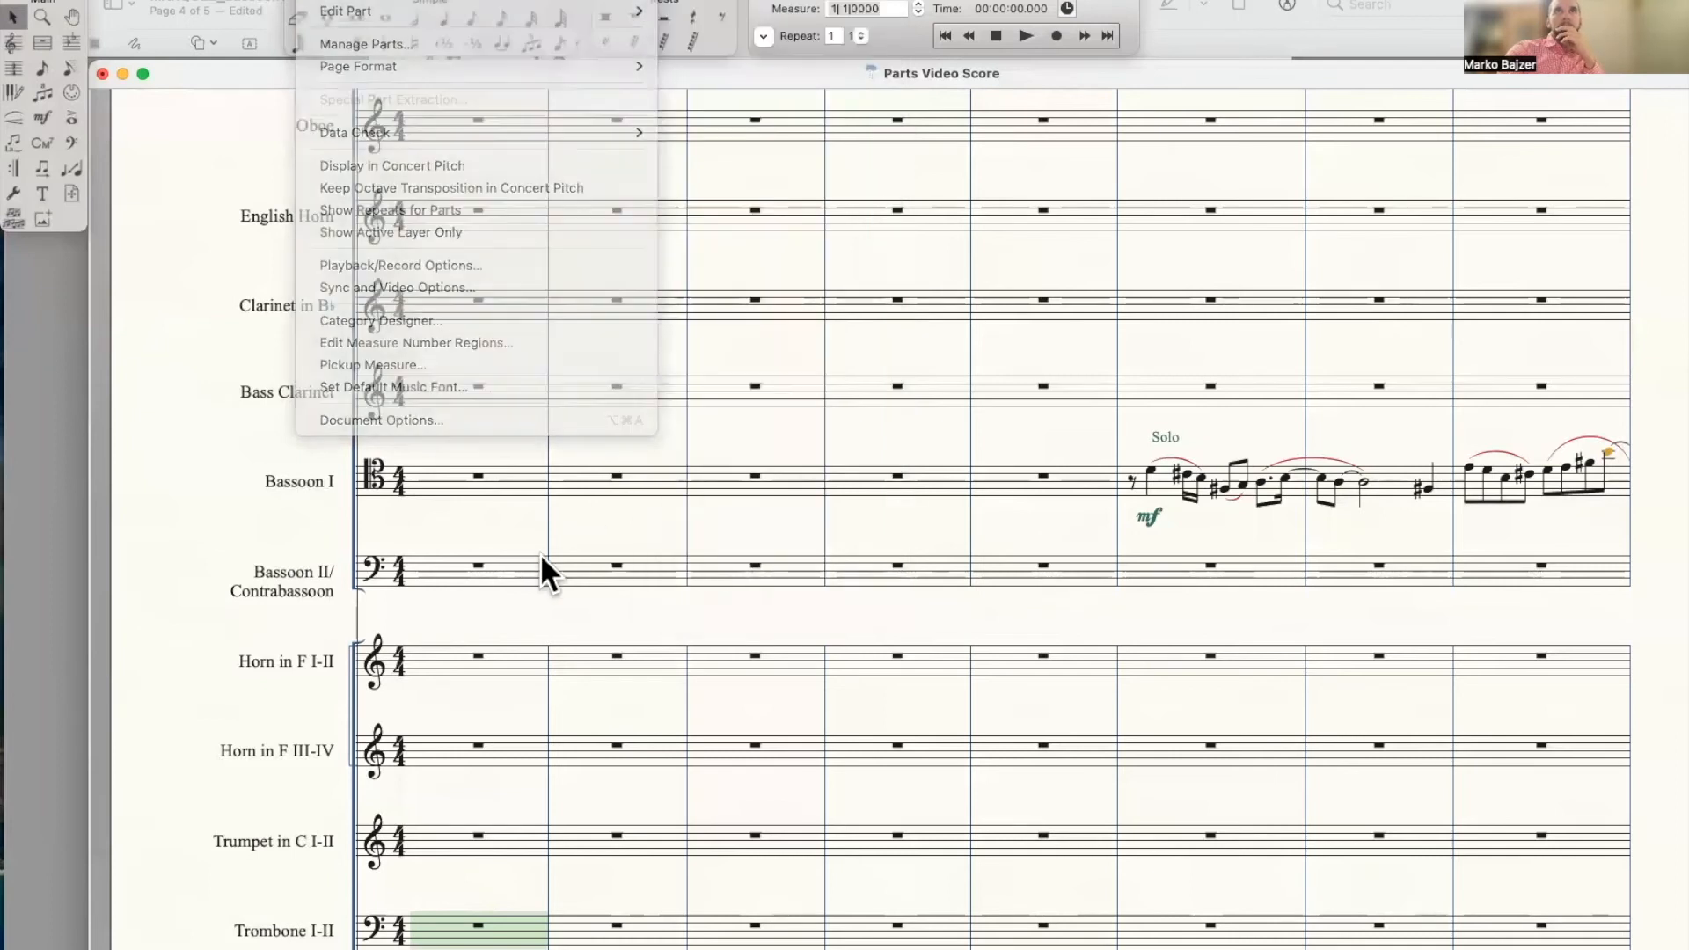
pyautogui.scroll(10, 540, 552)
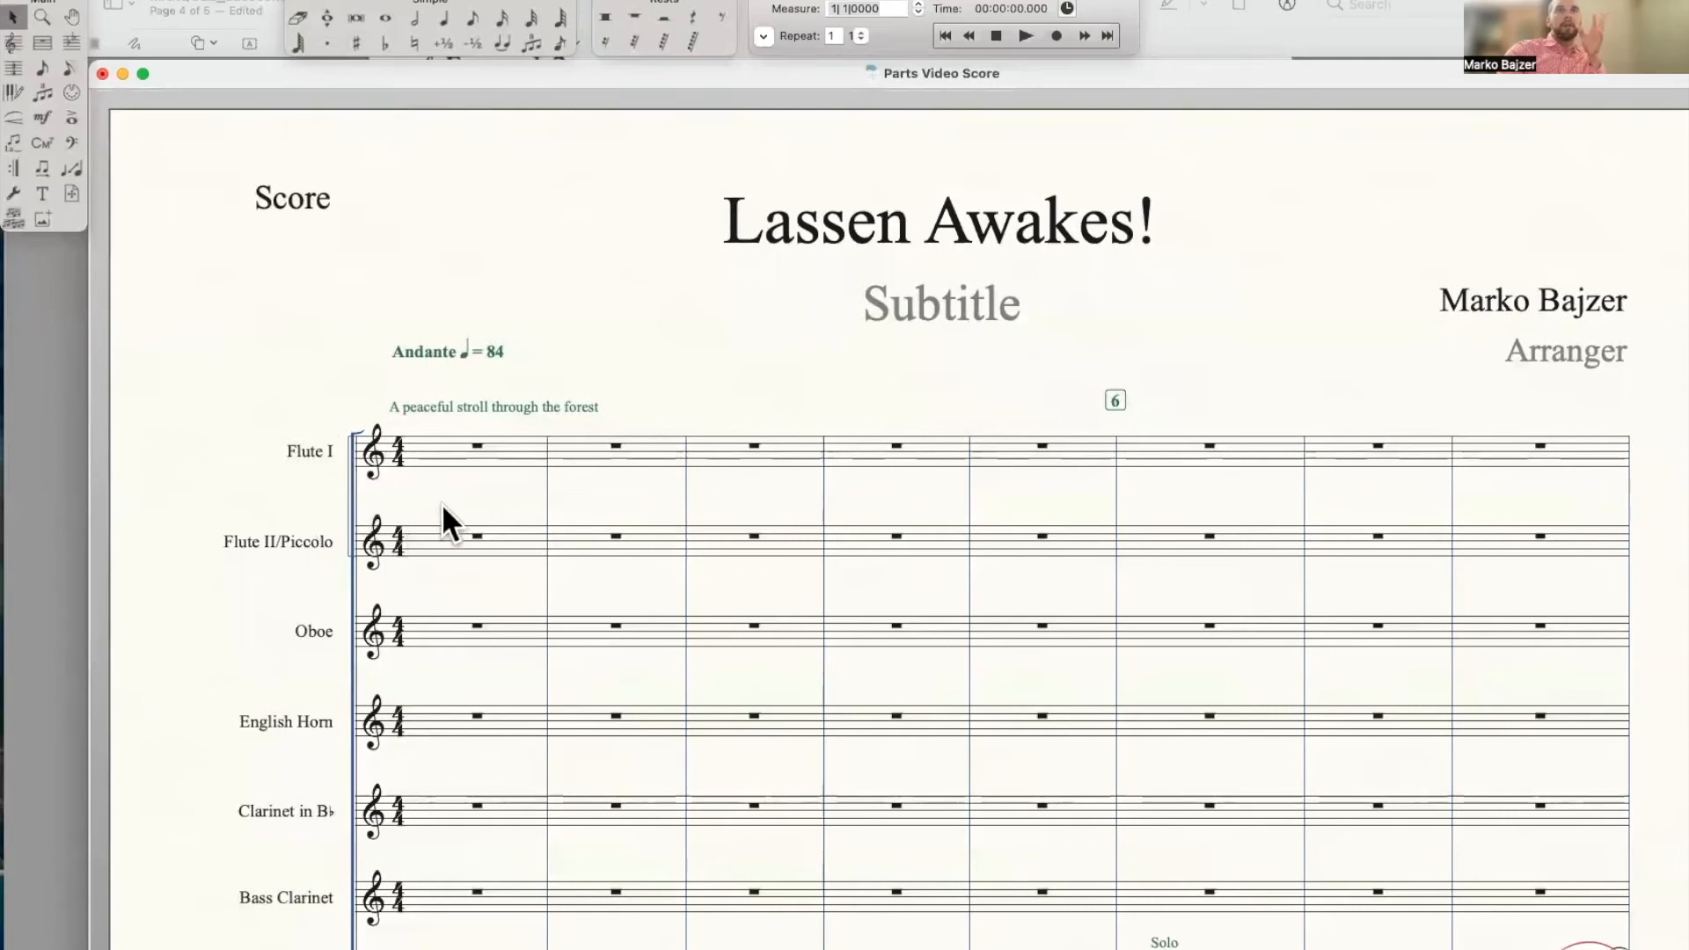
pyautogui.scroll(-5, 584, 552)
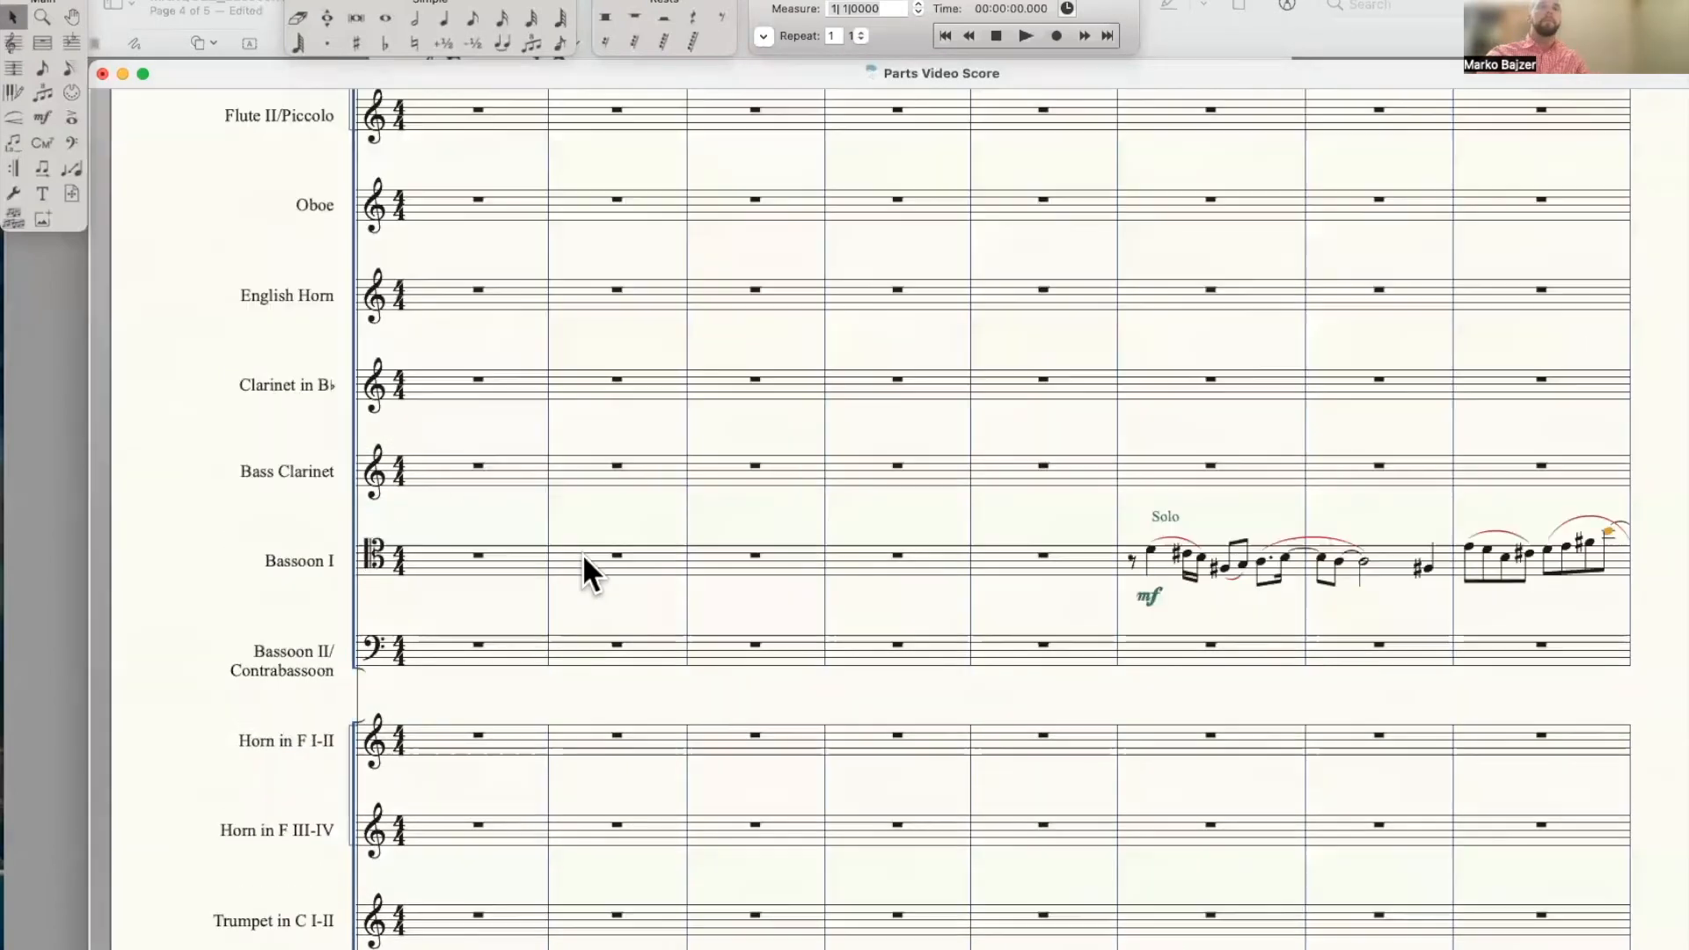
pyautogui.scroll(-2, 583, 553)
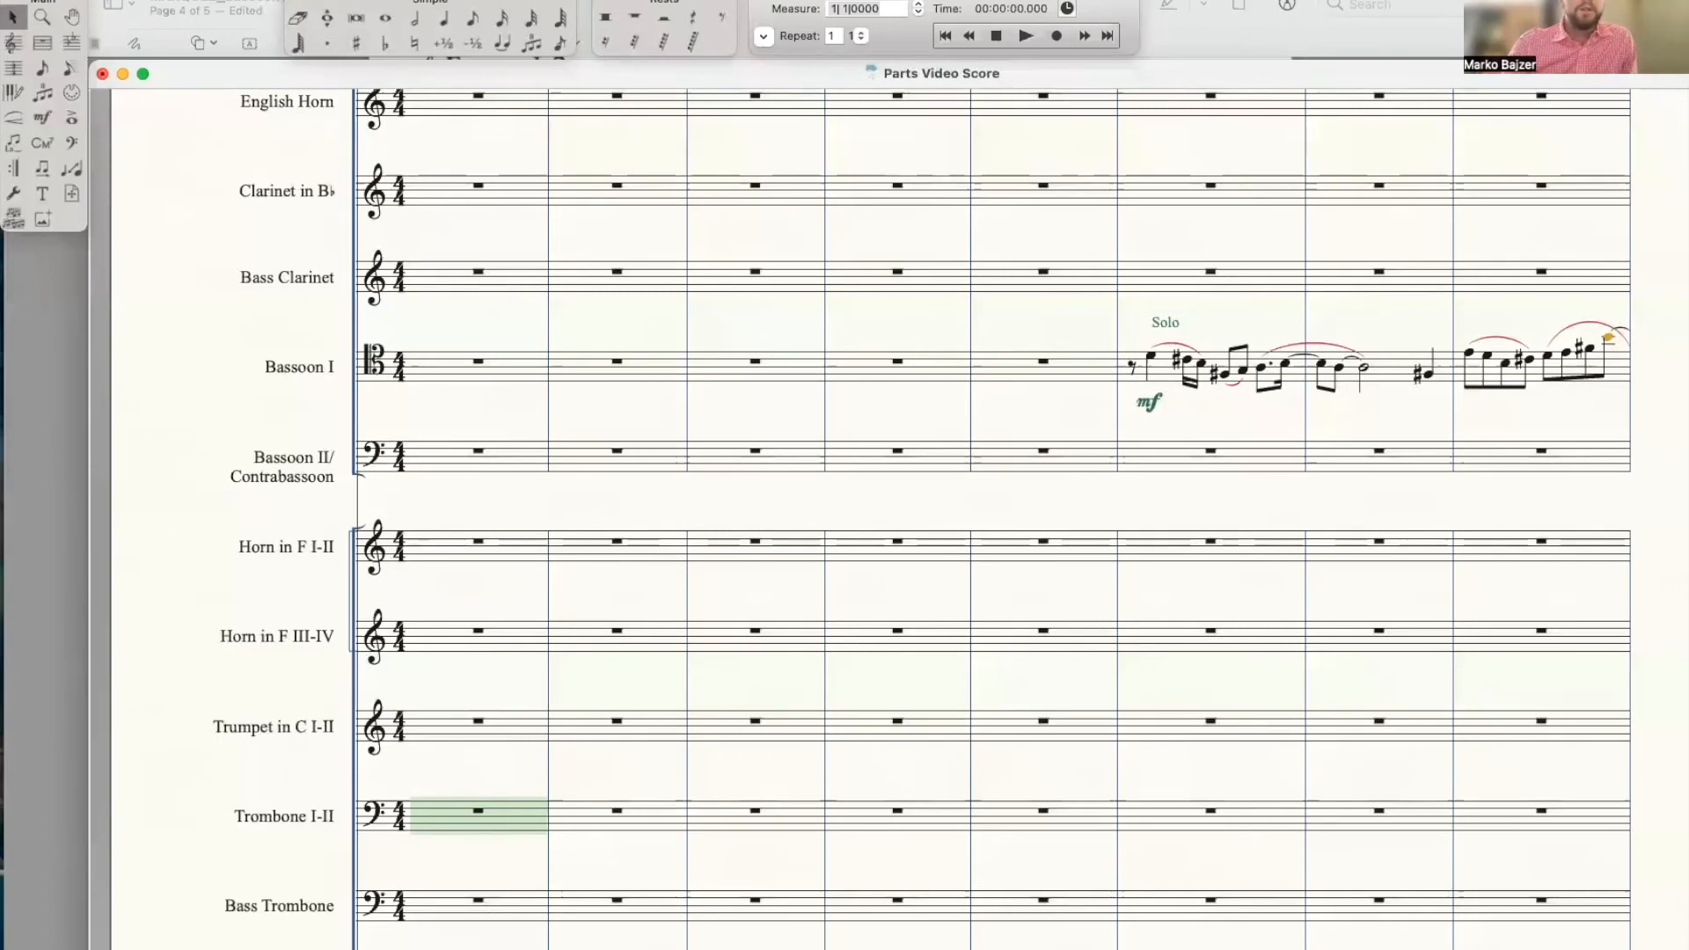
# View the Bass Clarinet linked part briefly and switch to the Clarinet in Bb part
pyautogui.click(338, 1)
pyautogui.moveTo(383, 8)
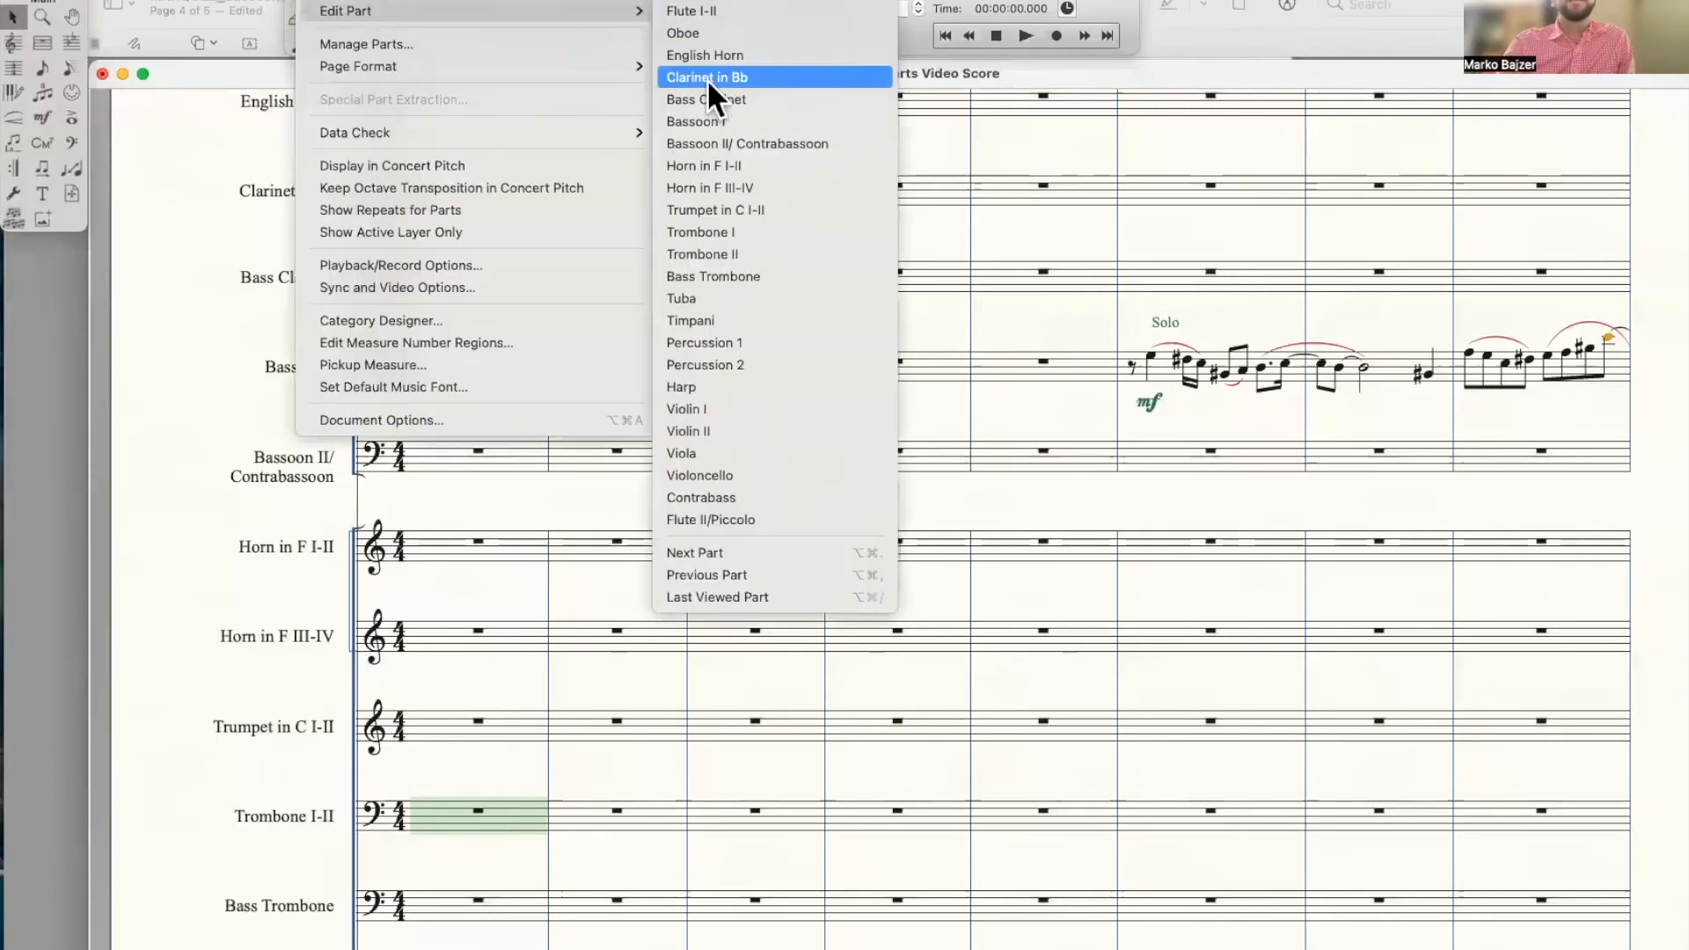
pyautogui.click(725, 98)
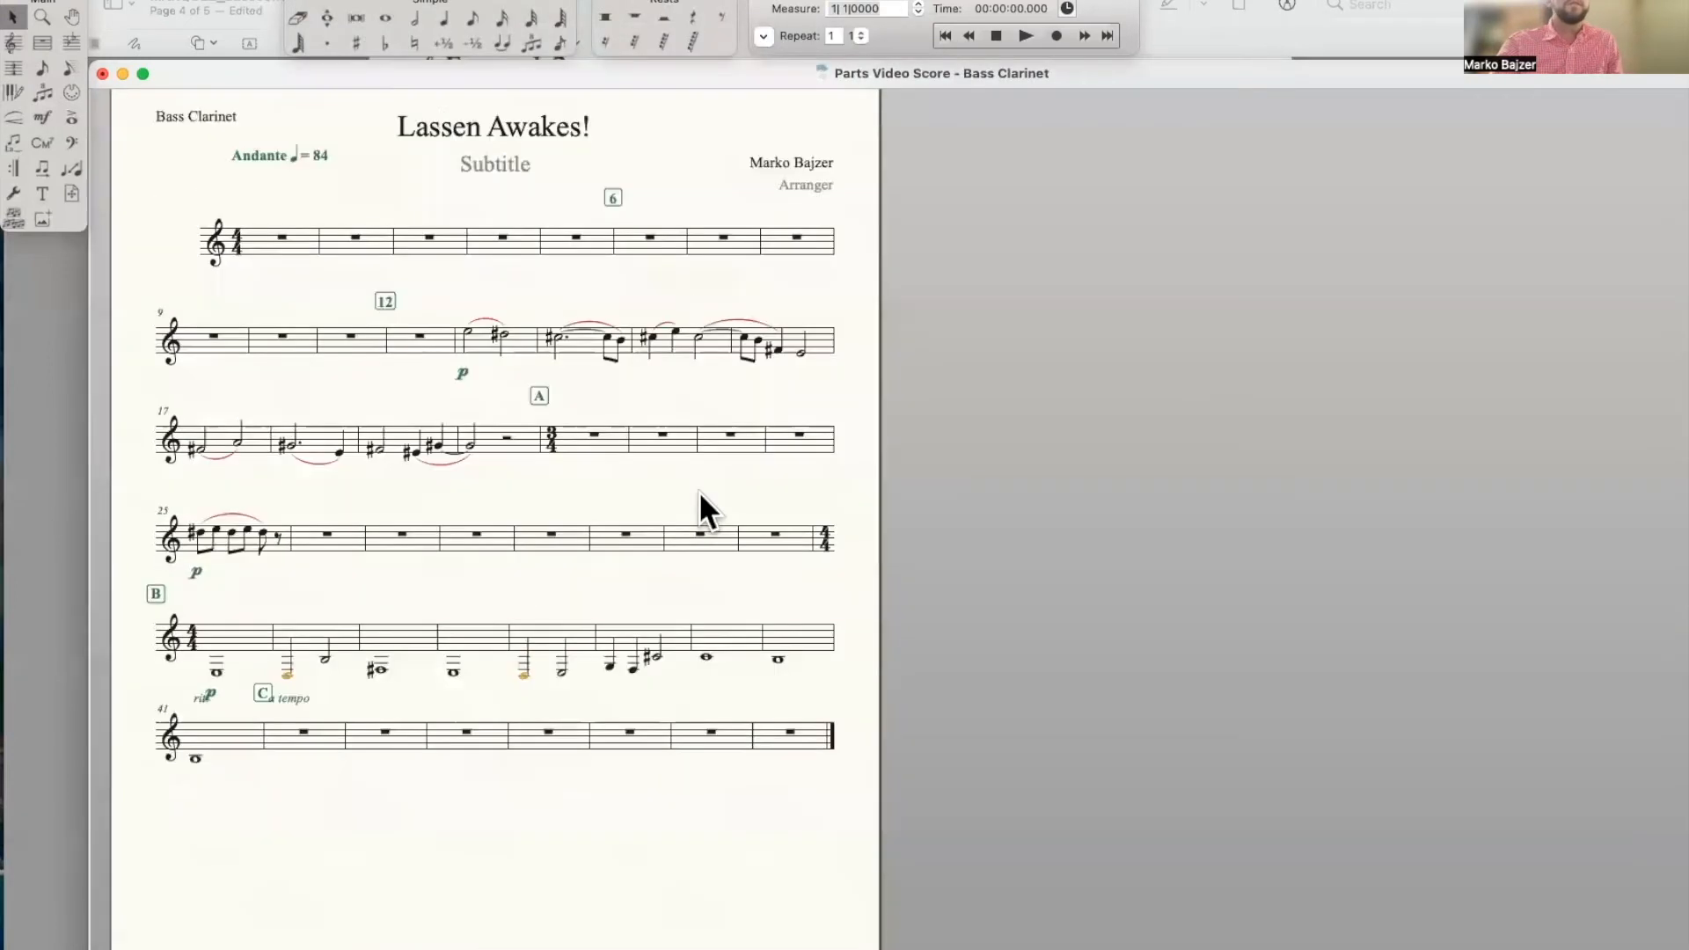
pyautogui.click(352, 1)
pyautogui.moveTo(378, 10)
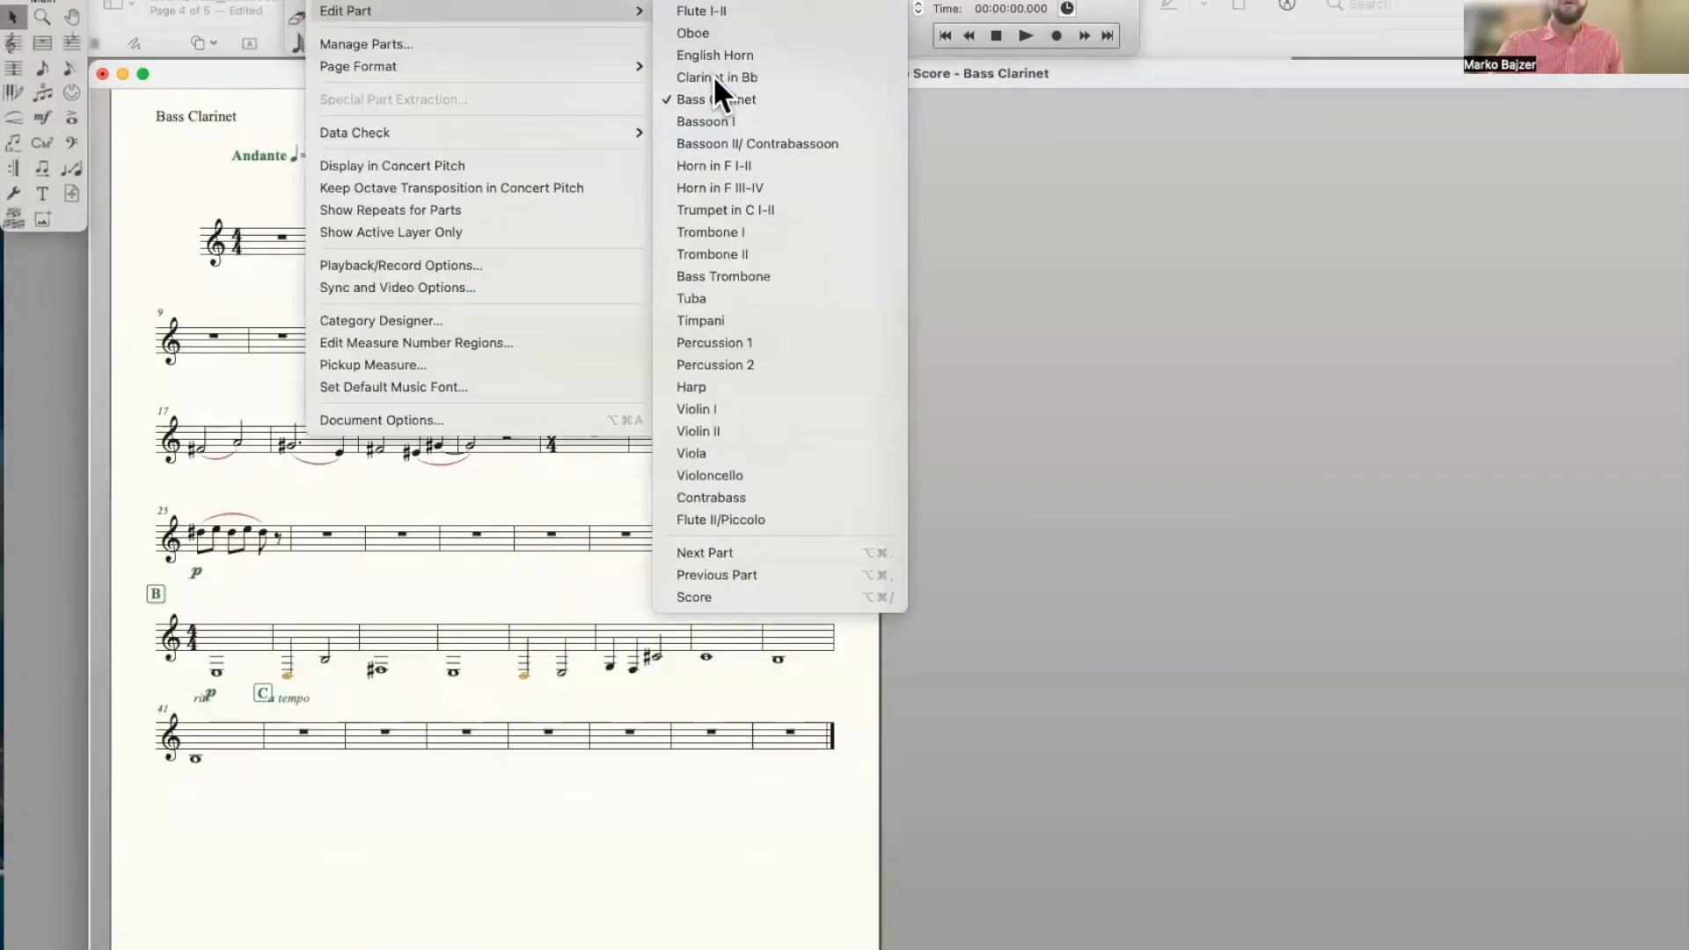
pyautogui.click(714, 78)
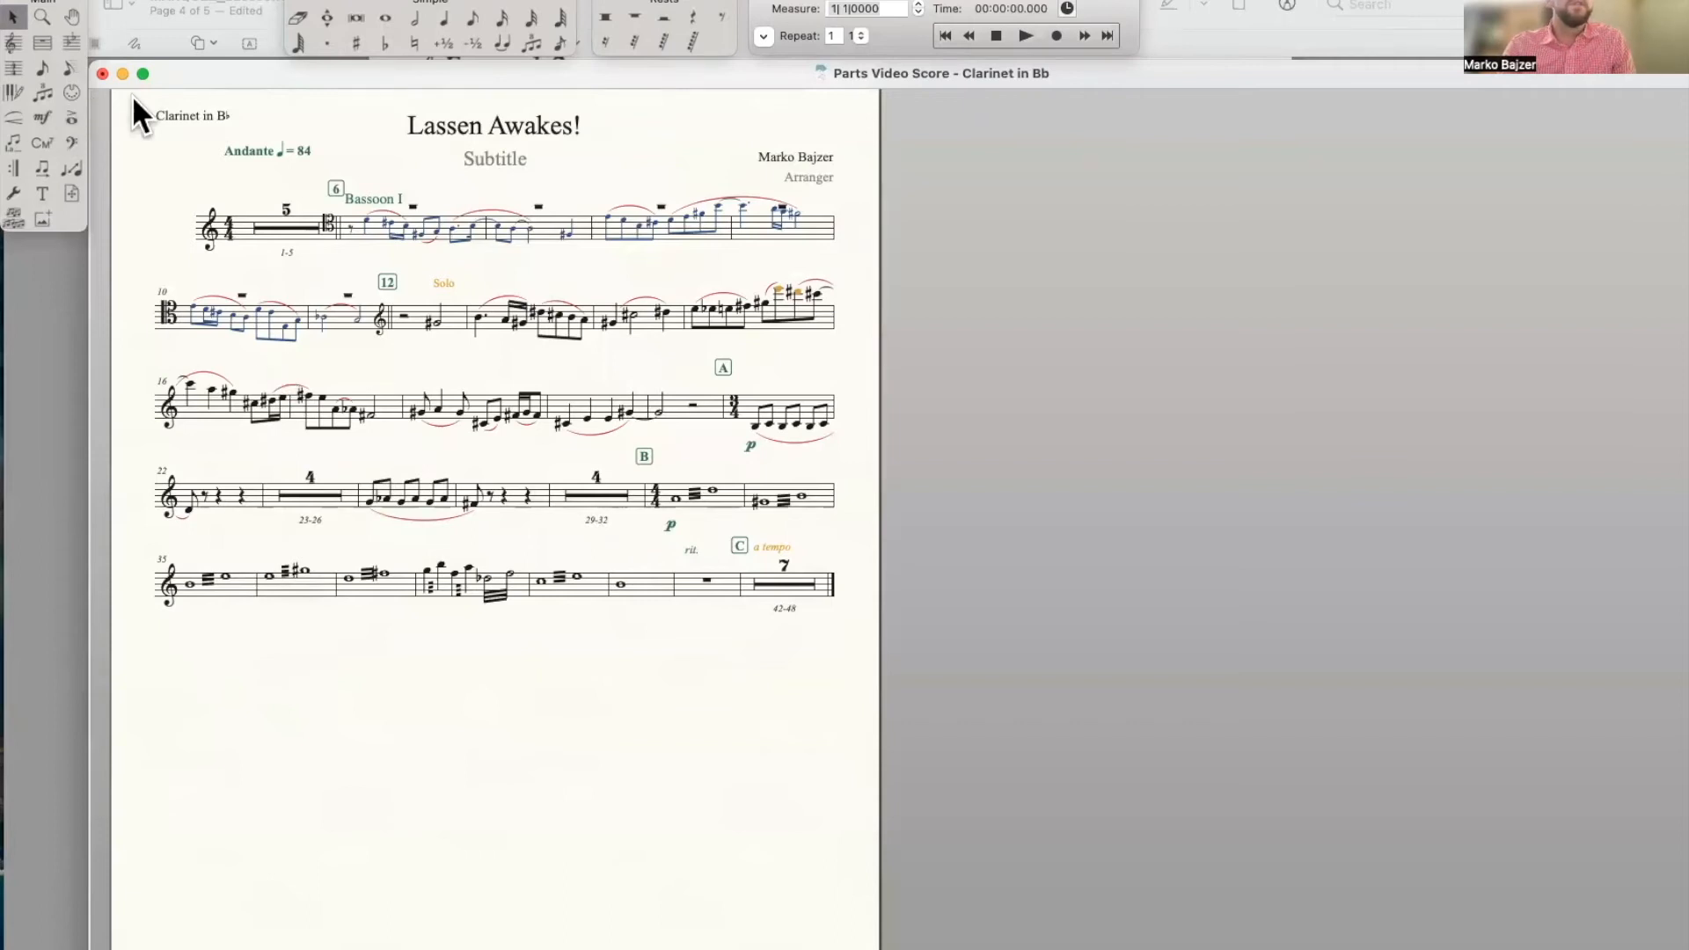
# Narrow measure 6 of the Clarinet in Bb part by moving its right barline, and reapply automatic note spacing to that measure
pyautogui.click(46, 43)
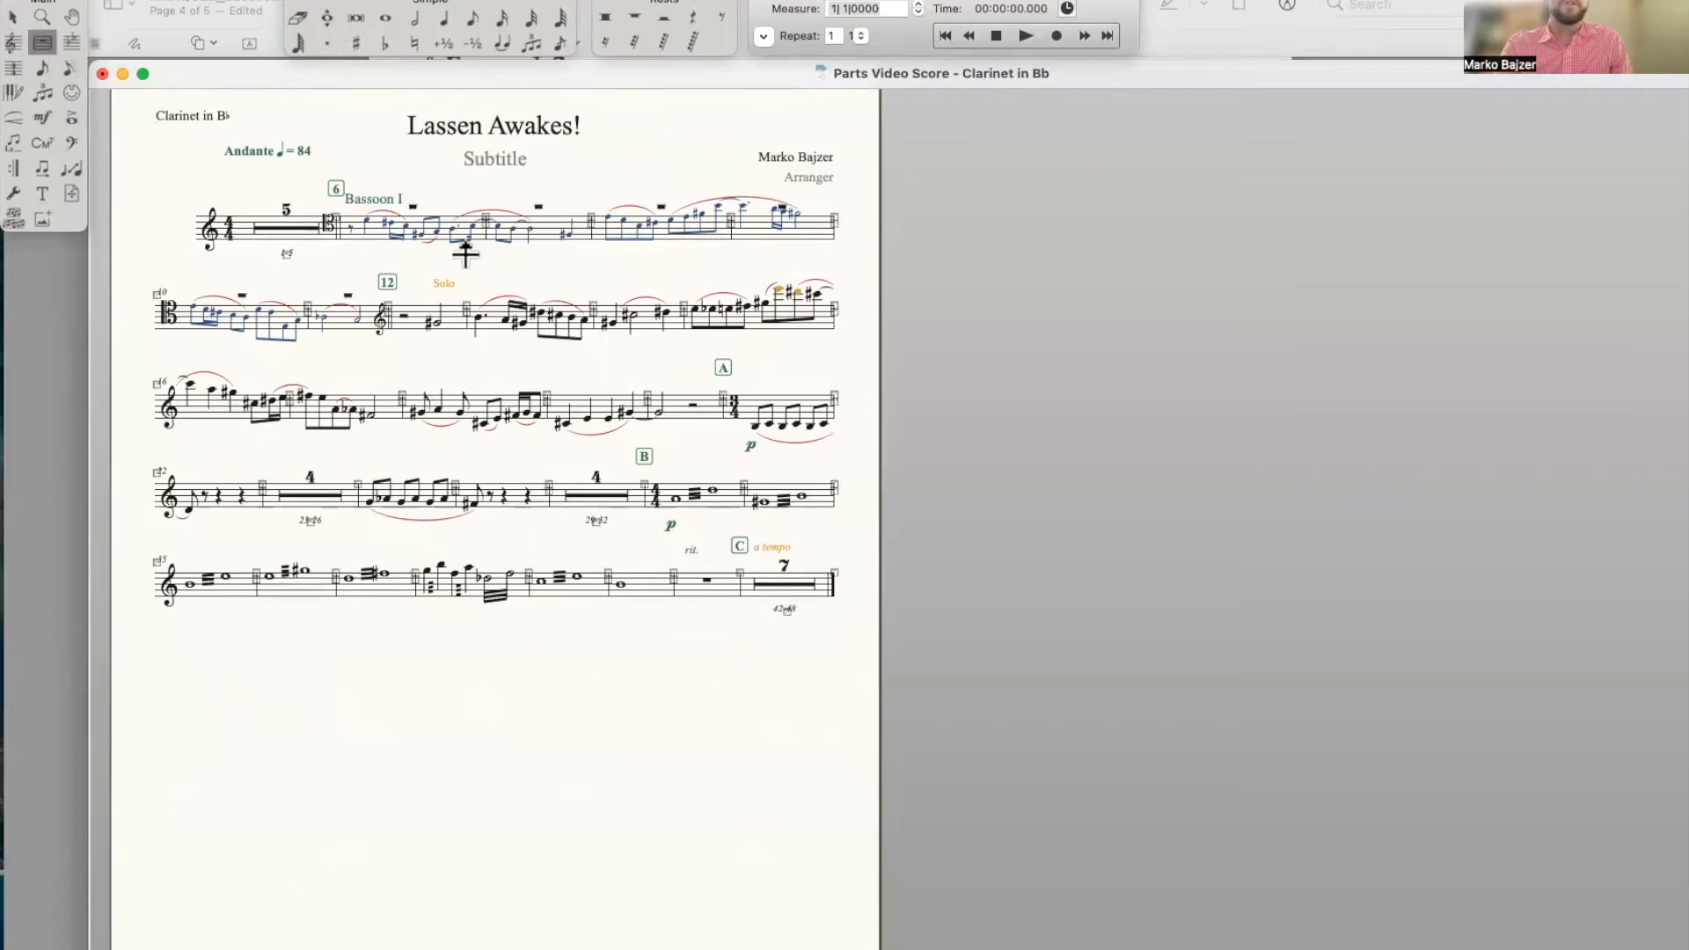
pyautogui.moveTo(486, 220); pyautogui.dragTo(394, 217)
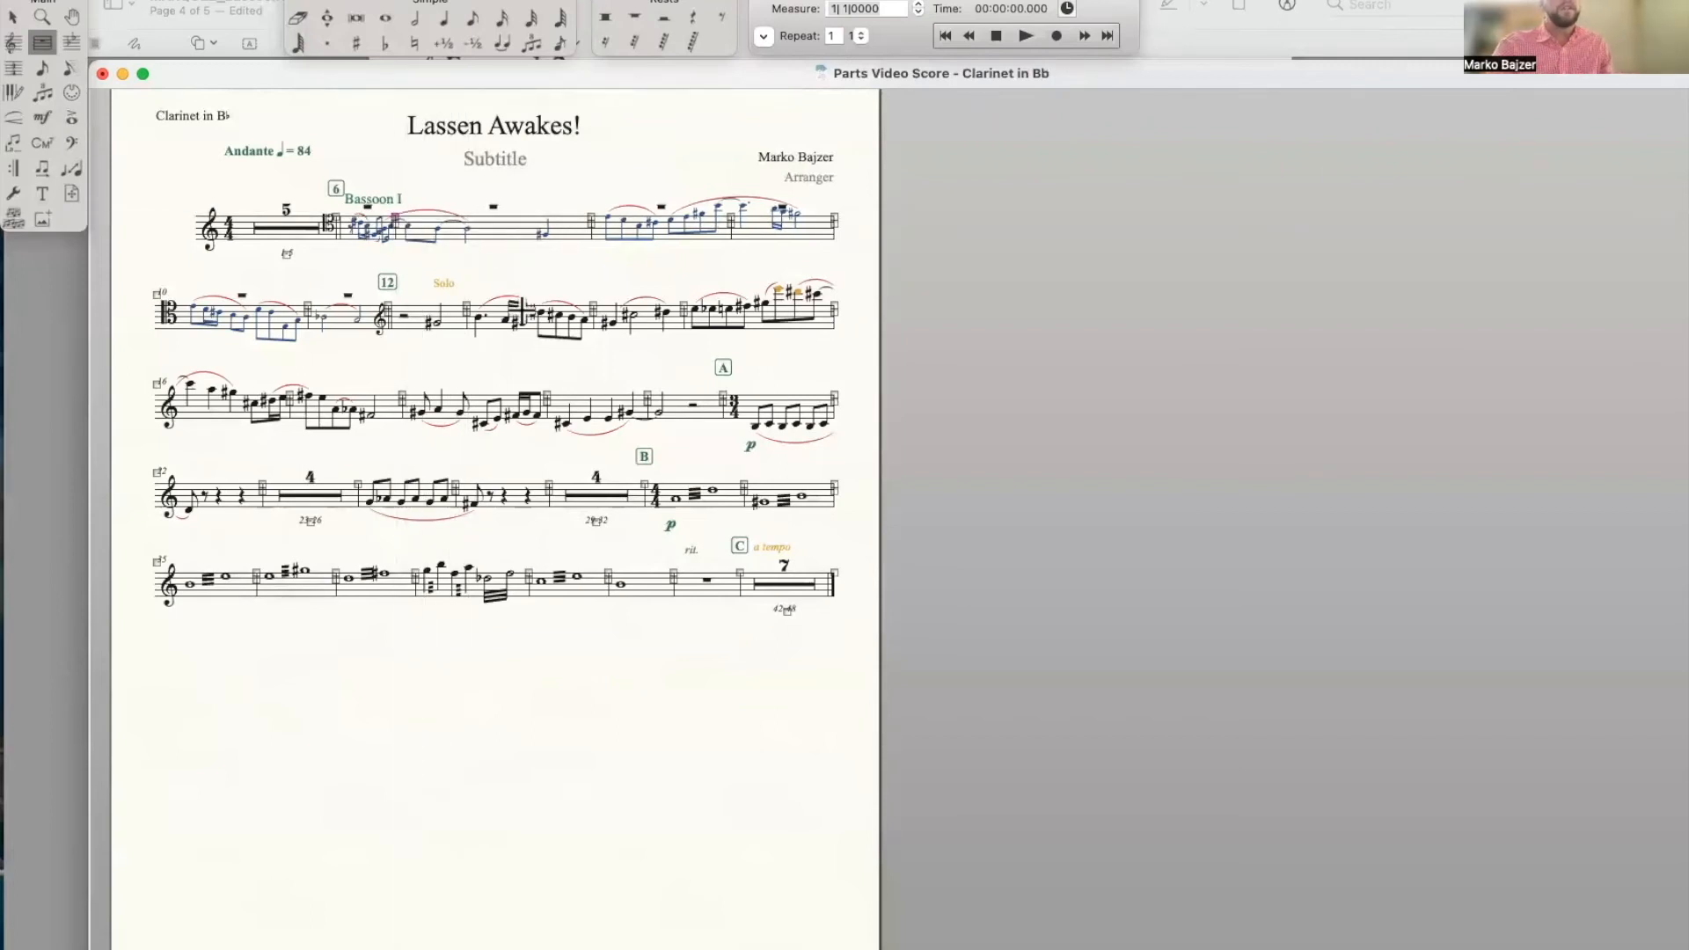
pyautogui.click(12, 23)
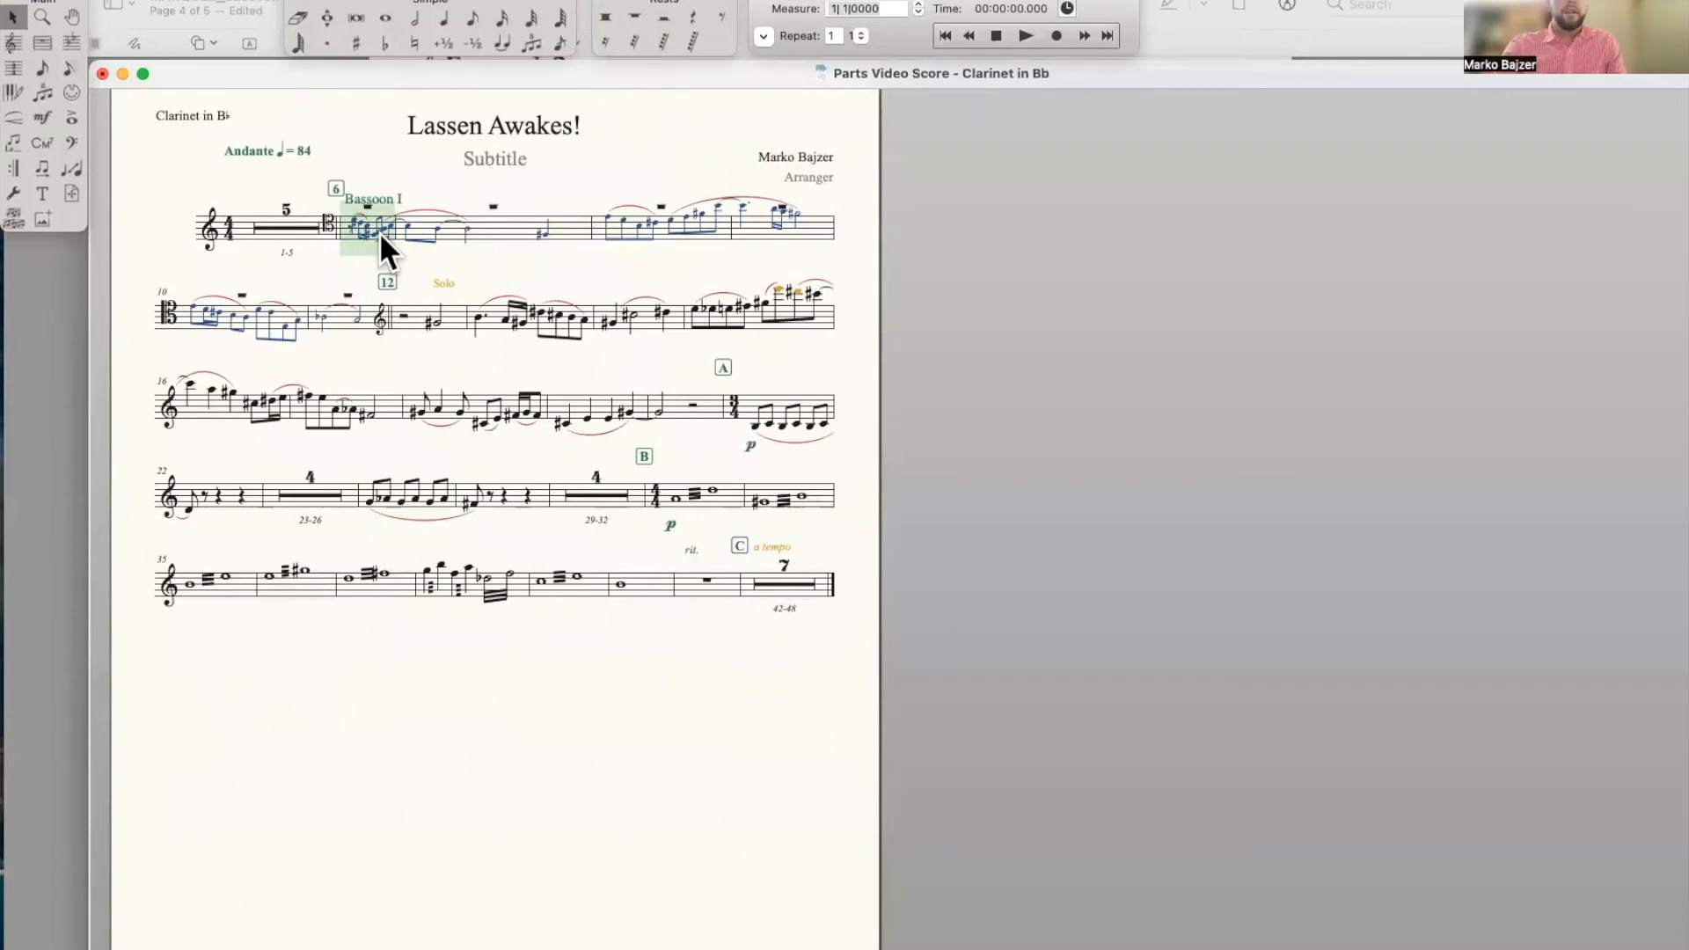
pyautogui.press('4')
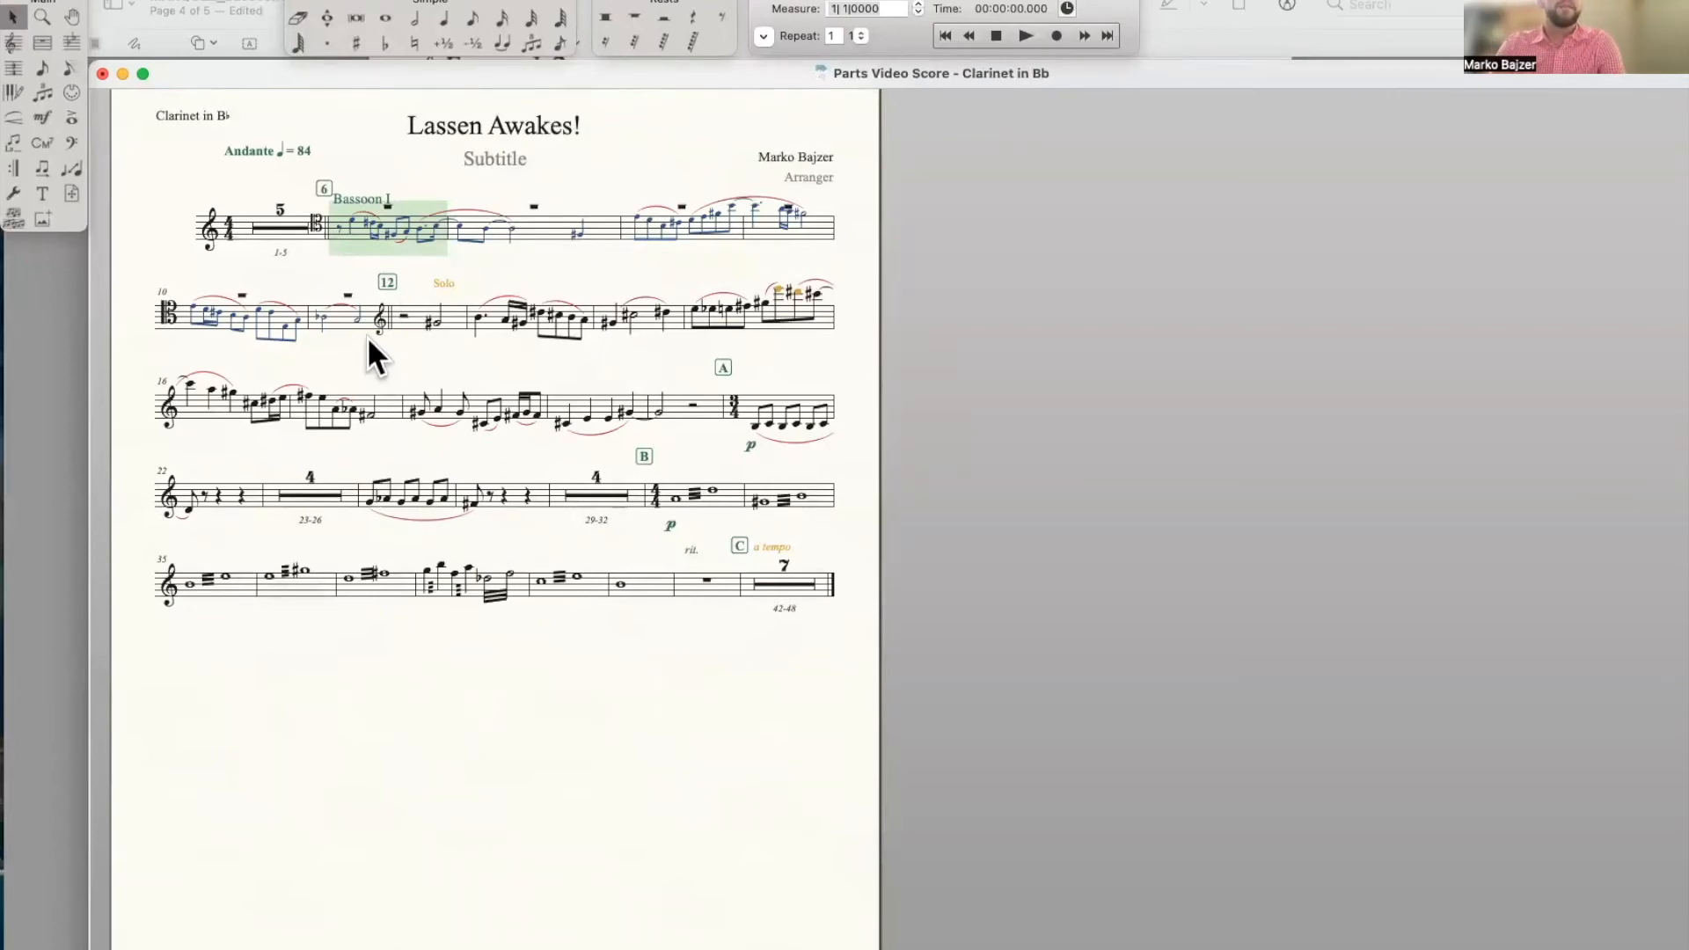
pyautogui.click(376, 580)
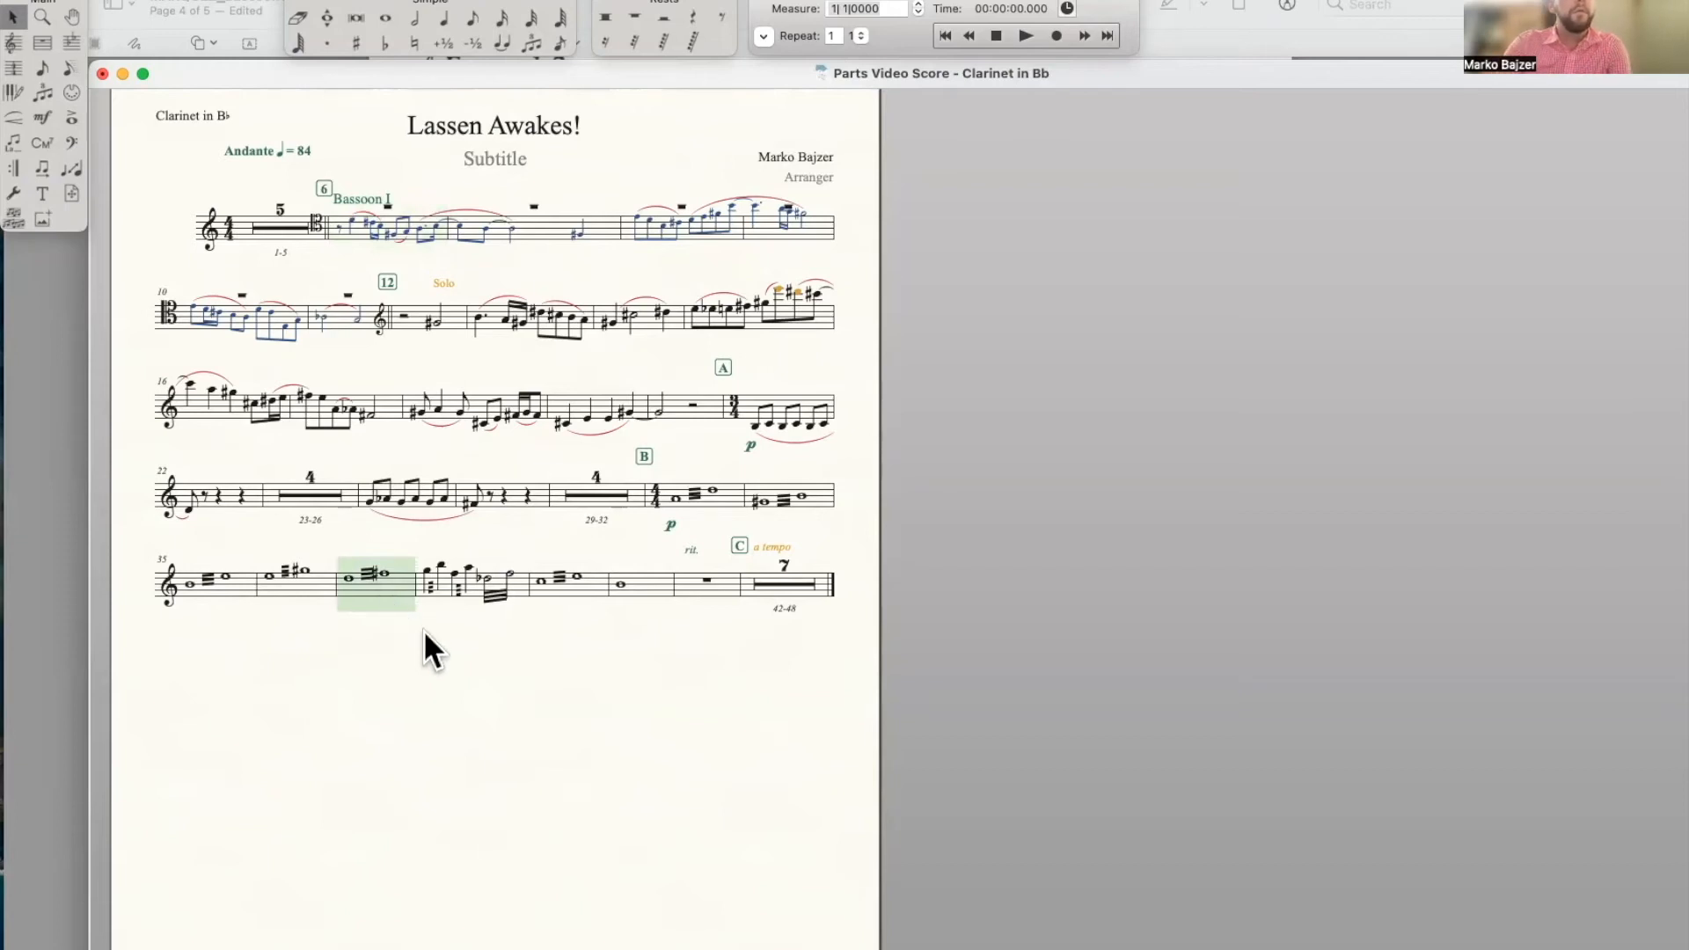
pyautogui.press('Escape')
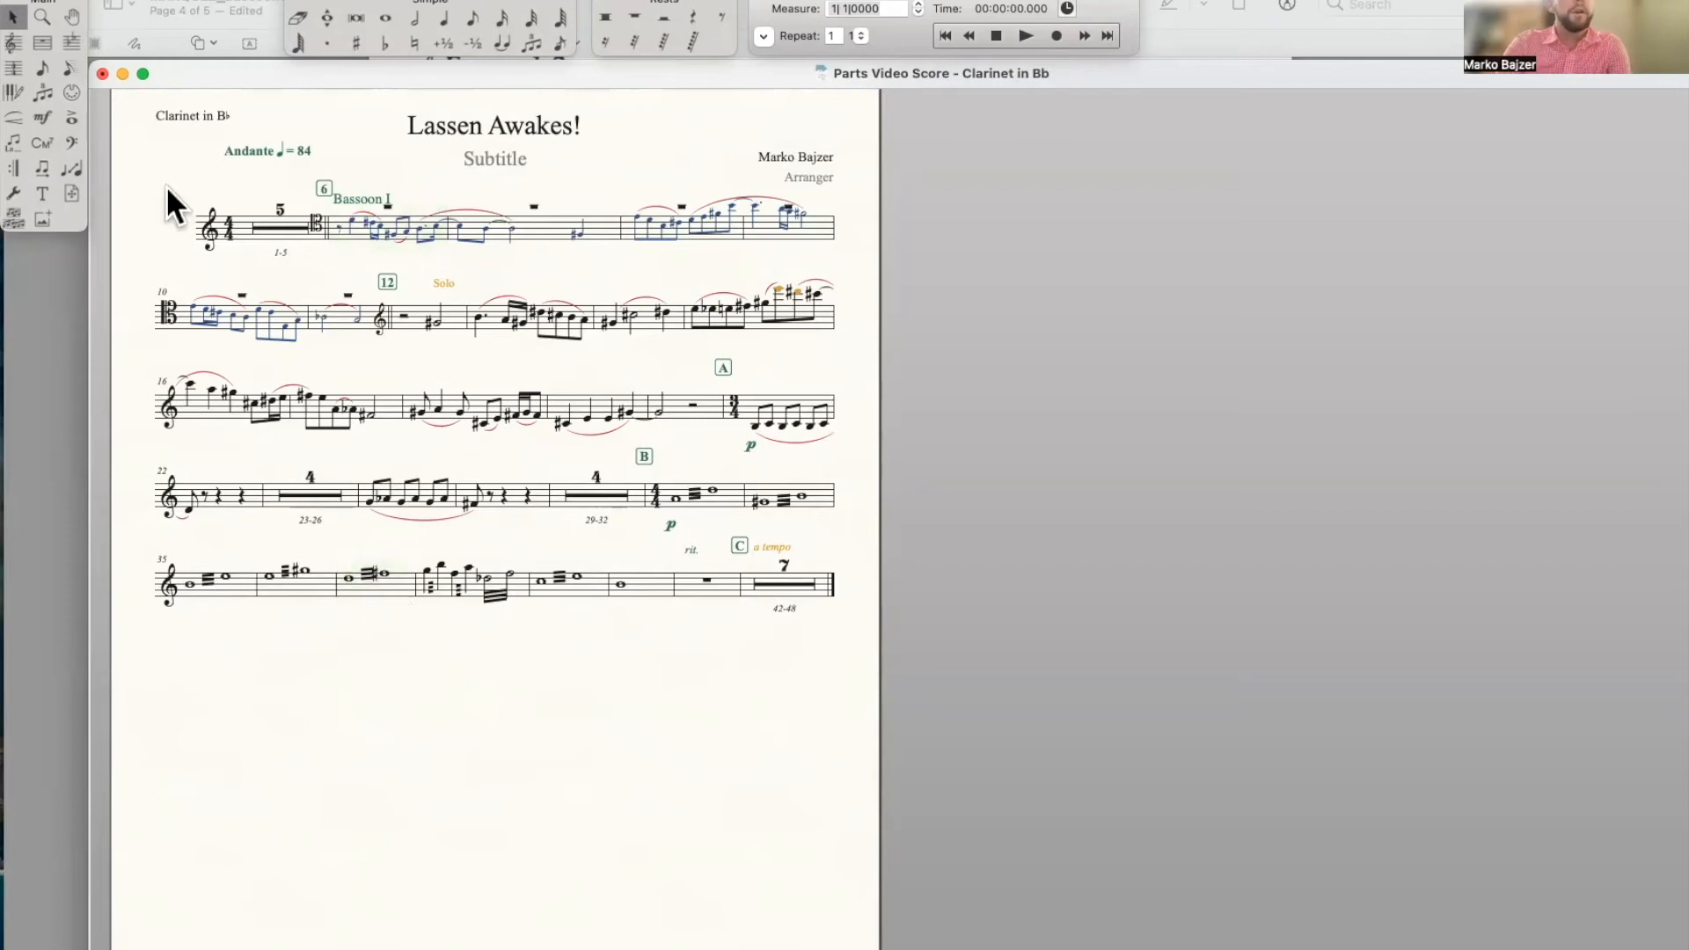
# Show the beat-spacing handles above measure 37 in the Clarinet in Bb part's last system, and dismiss them
pyautogui.click(38, 43)
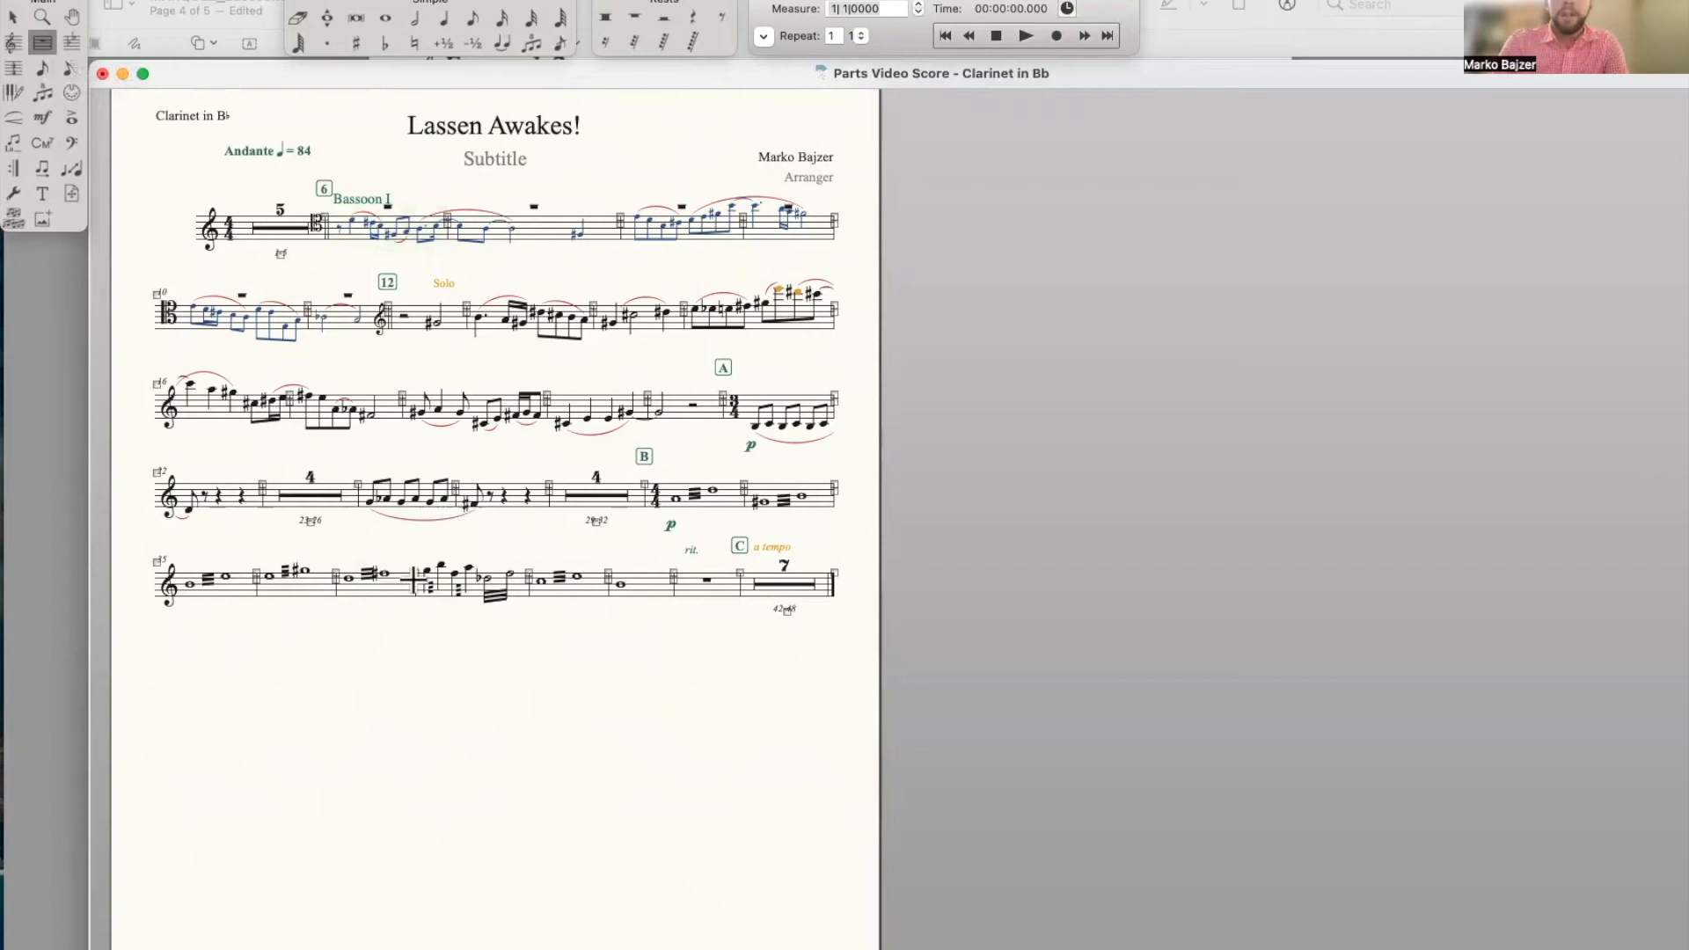
pyautogui.press('super+equal')
pyautogui.press('super+equal')
pyautogui.scroll(-5, 536, 686)
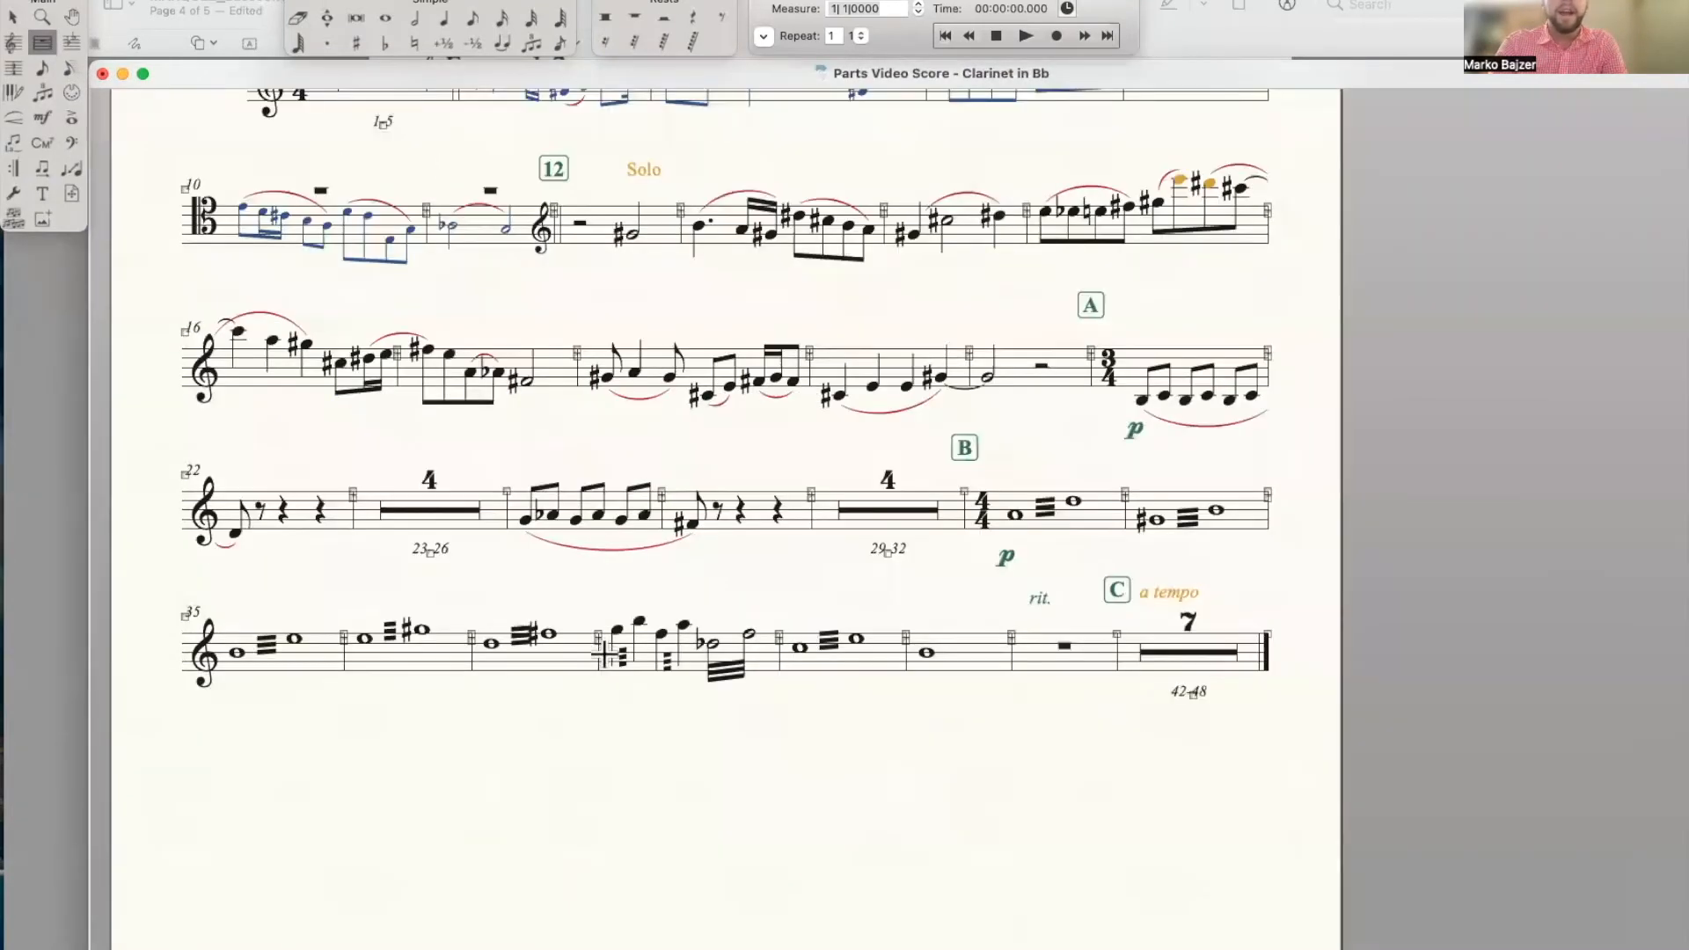
pyautogui.scroll(-2, 604, 669)
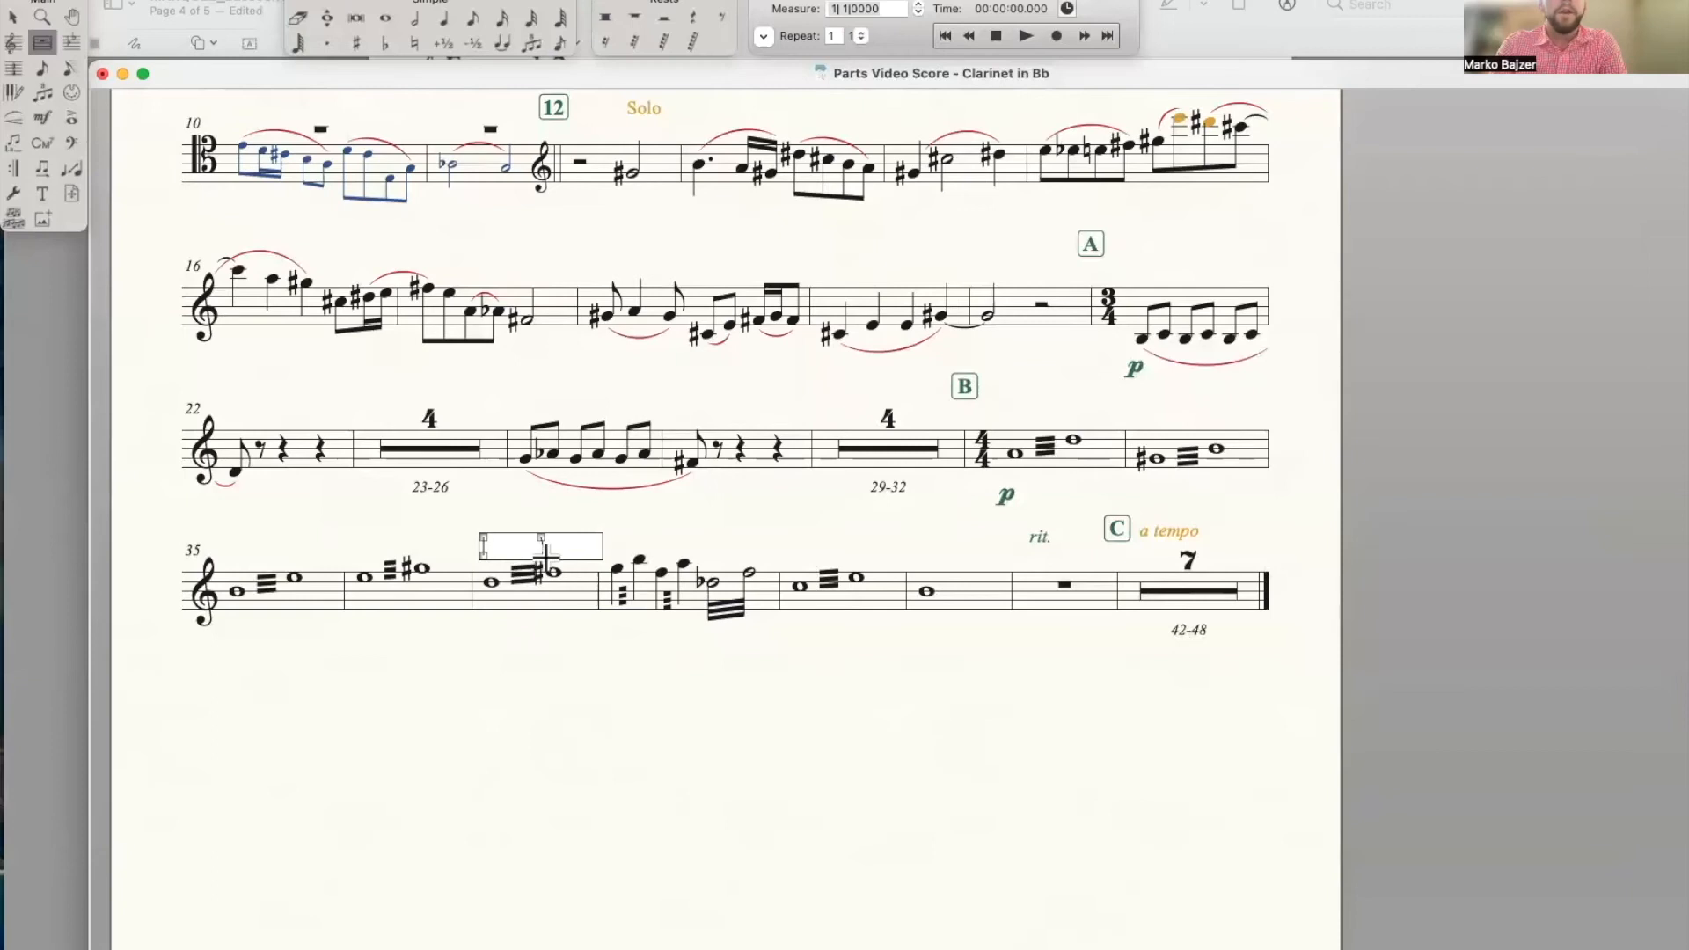
pyautogui.click(634, 529)
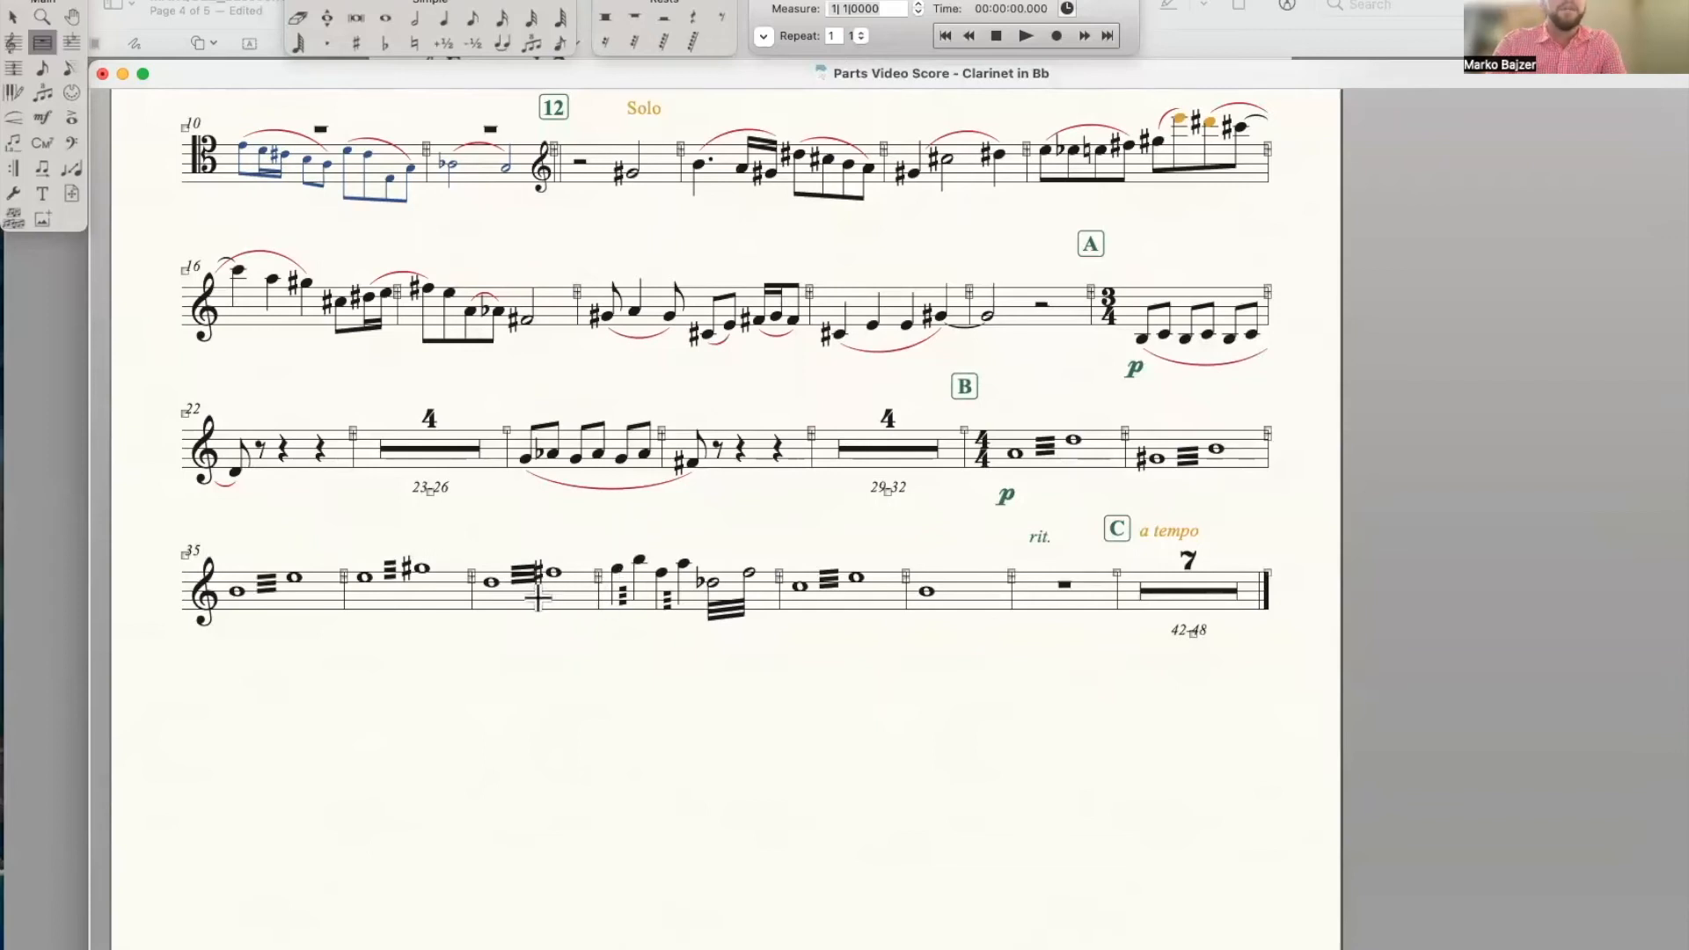
pyautogui.scroll(3, 613, 554)
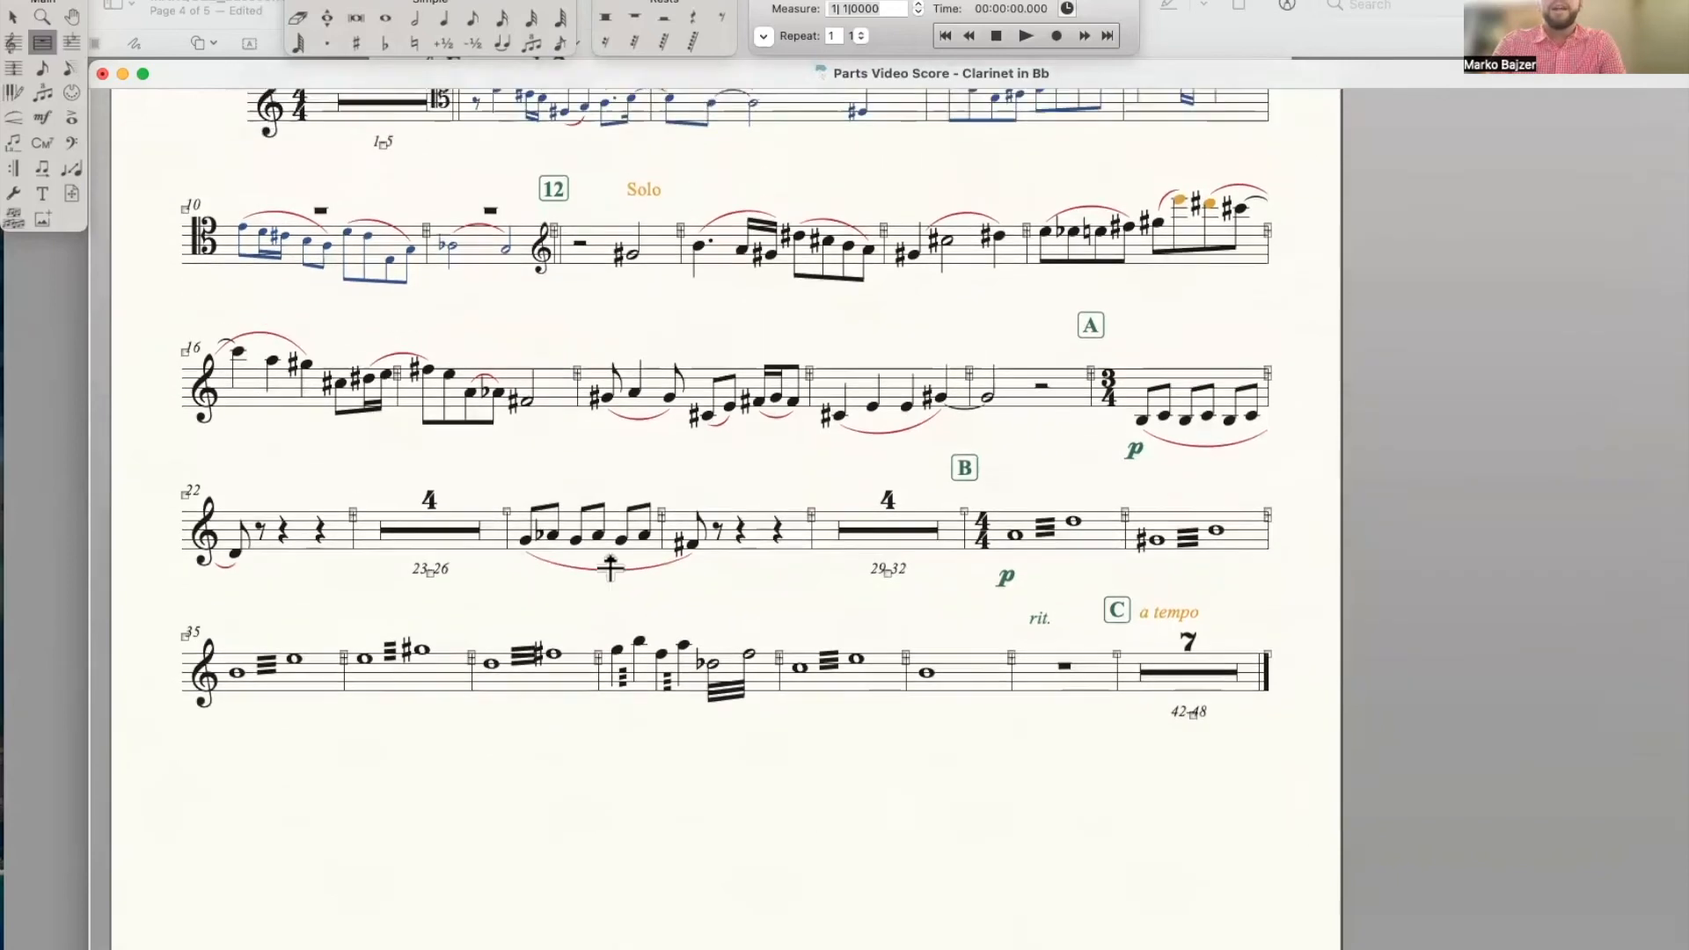
# Narrow measure 37 slightly in the last system by adjusting the barline between measures 37 and 38
pyautogui.scroll(3, 609, 570)
pyautogui.scroll(-5, 609, 615)
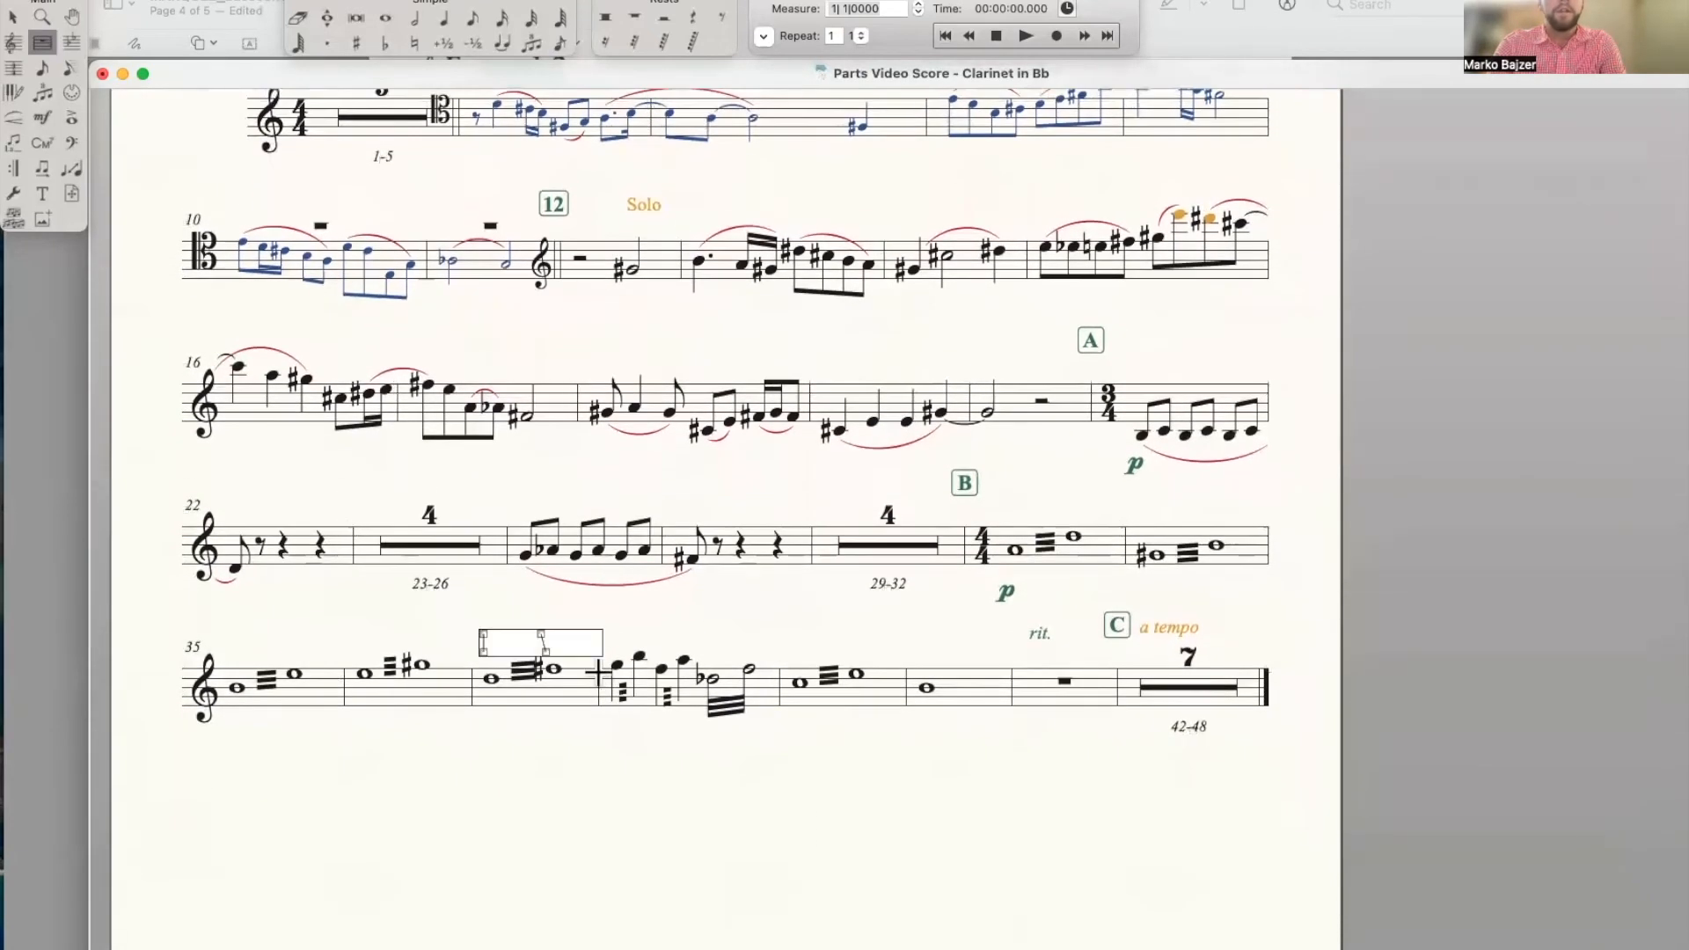
pyautogui.moveTo(597, 668)
pyautogui.mouseDown()
pyautogui.moveTo(619, 668)
pyautogui.moveTo(586, 668)
pyautogui.mouseUp()
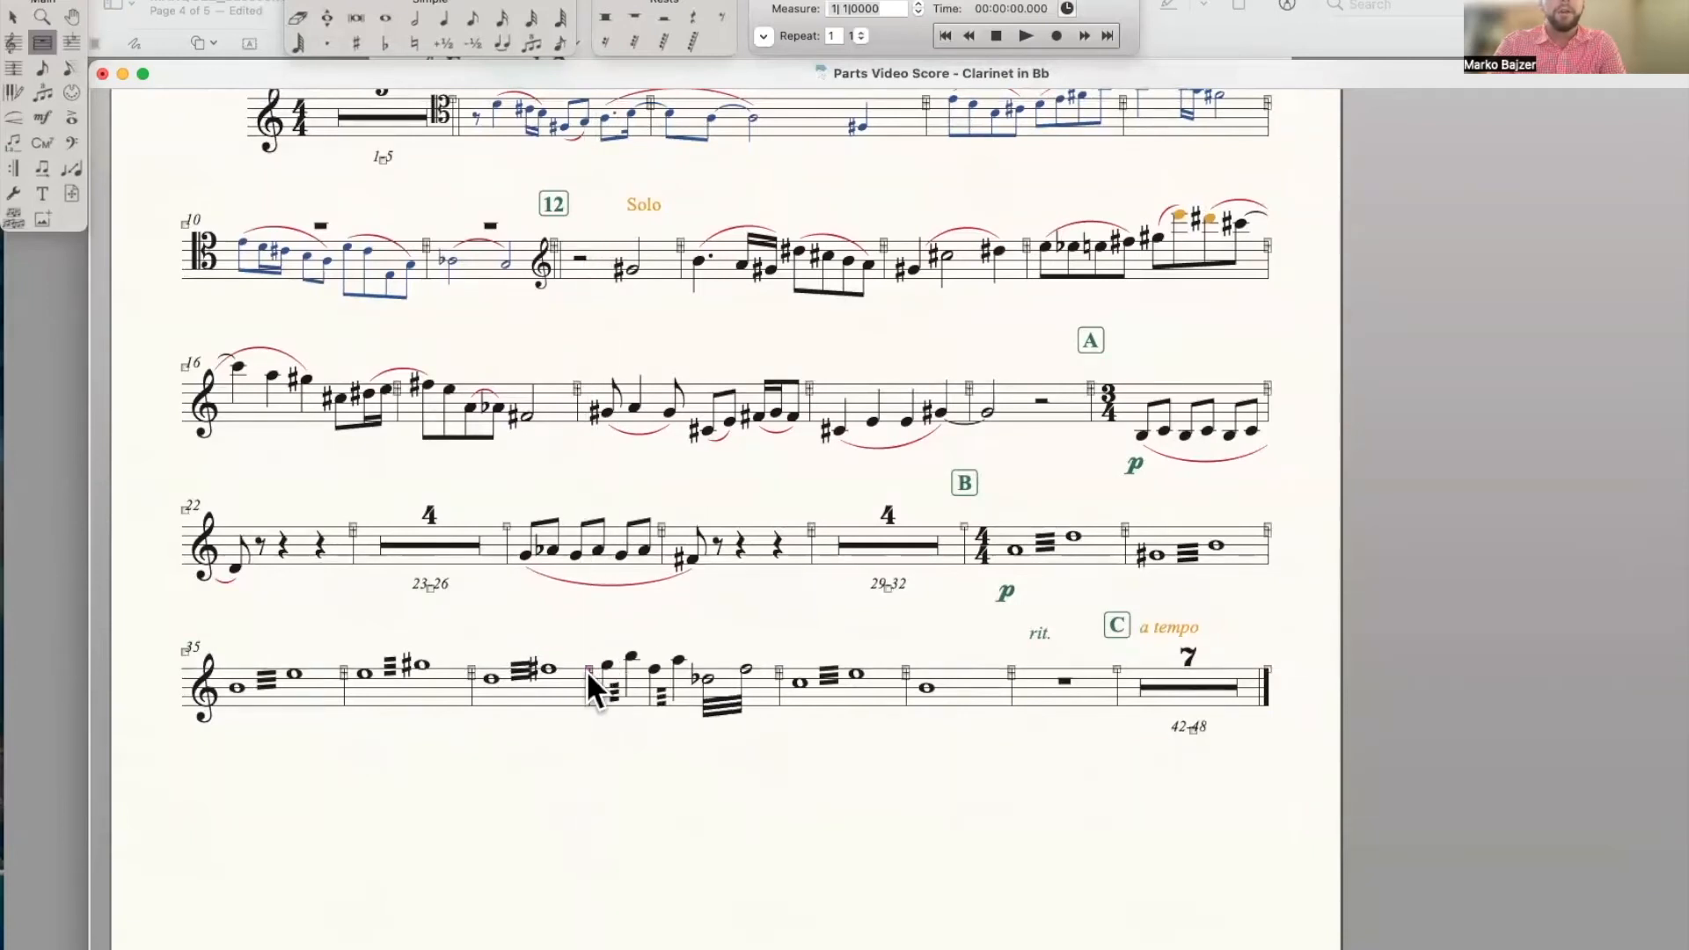
pyautogui.click(587, 673)
pyautogui.click(607, 633)
pyautogui.moveTo(589, 668); pyautogui.dragTo(593, 668)
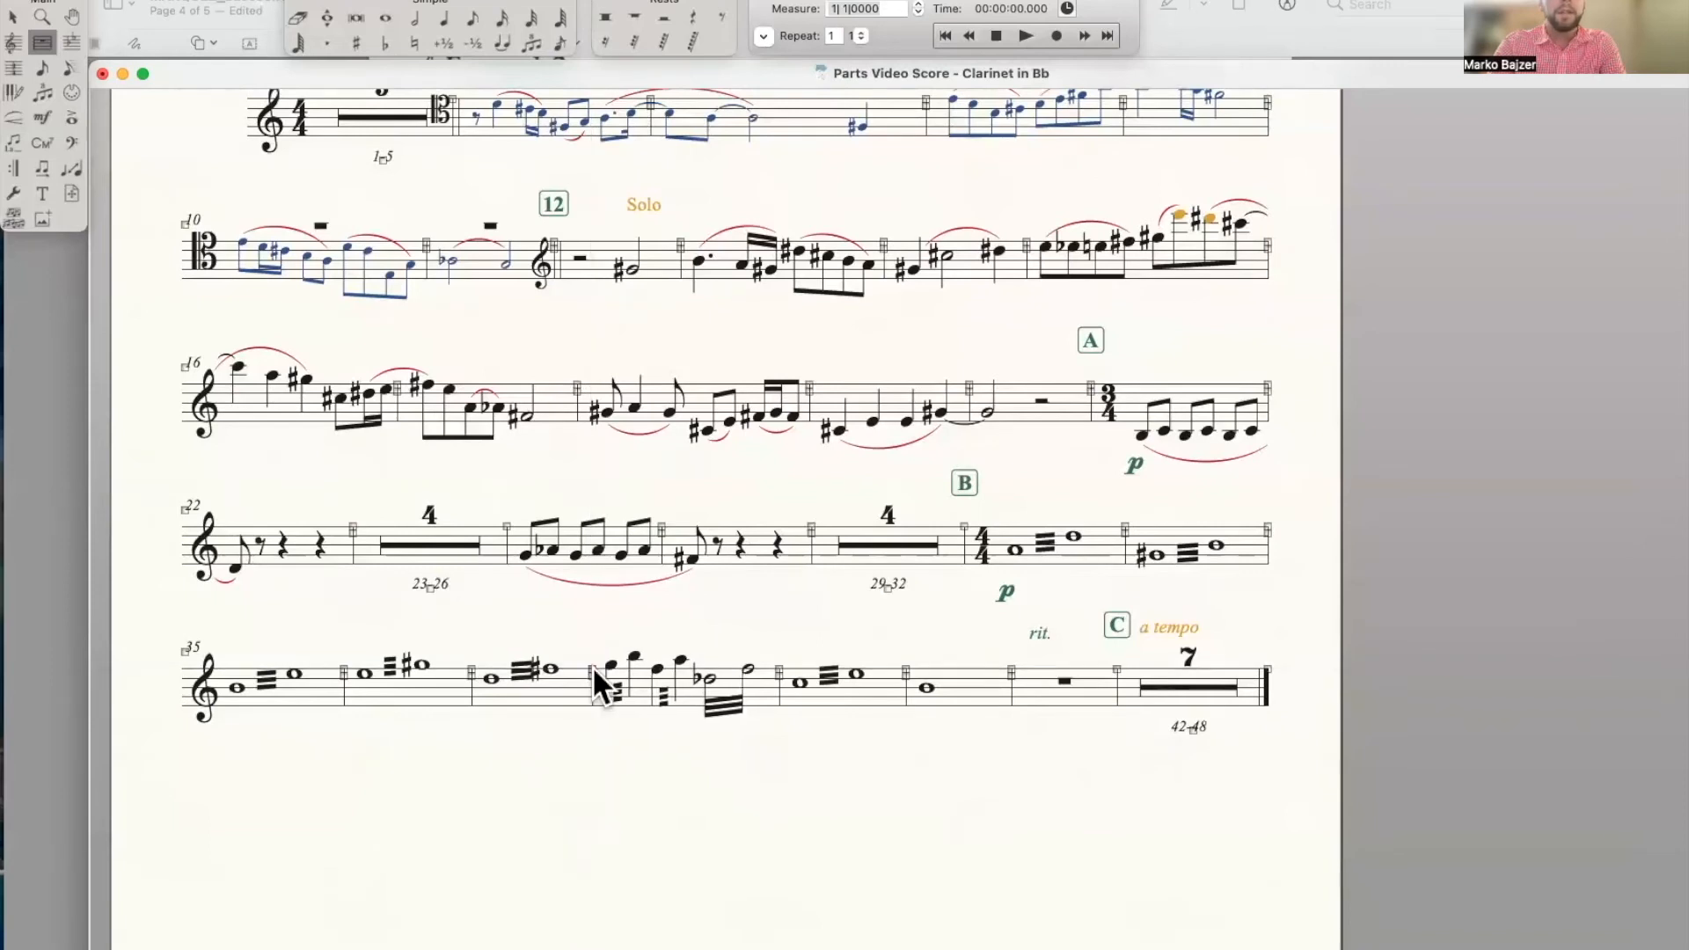
# Move the second note of measure 37 slightly to the left with the Note Position tool
pyautogui.click(17, 193)
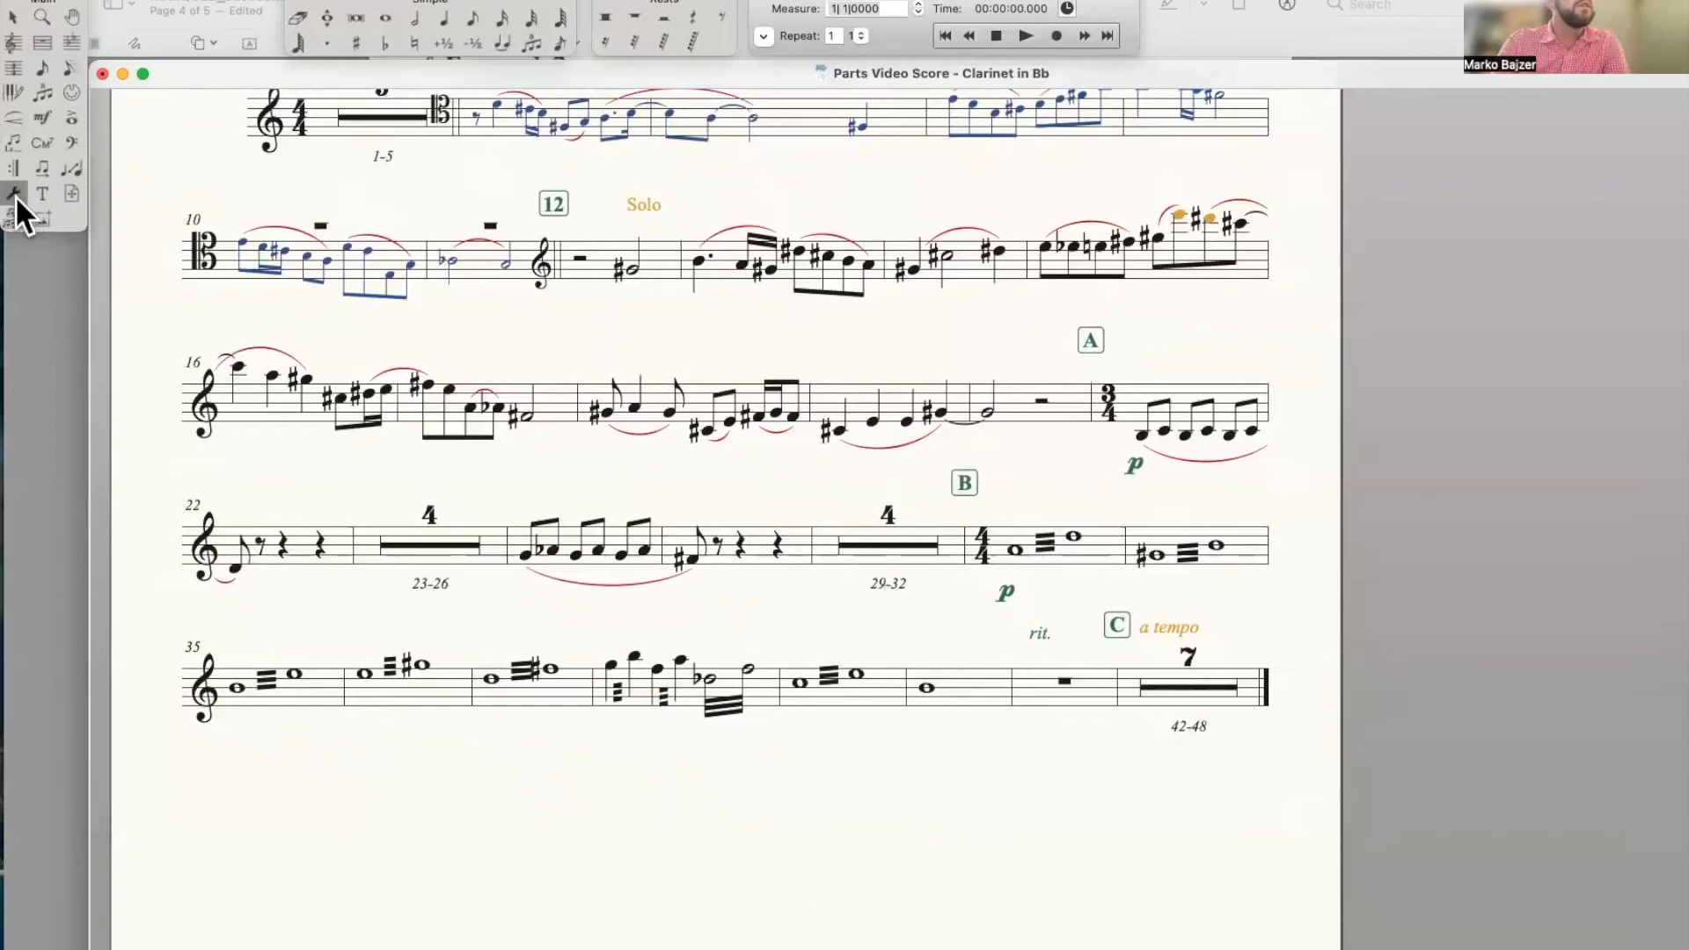
pyautogui.press('super+Tab')
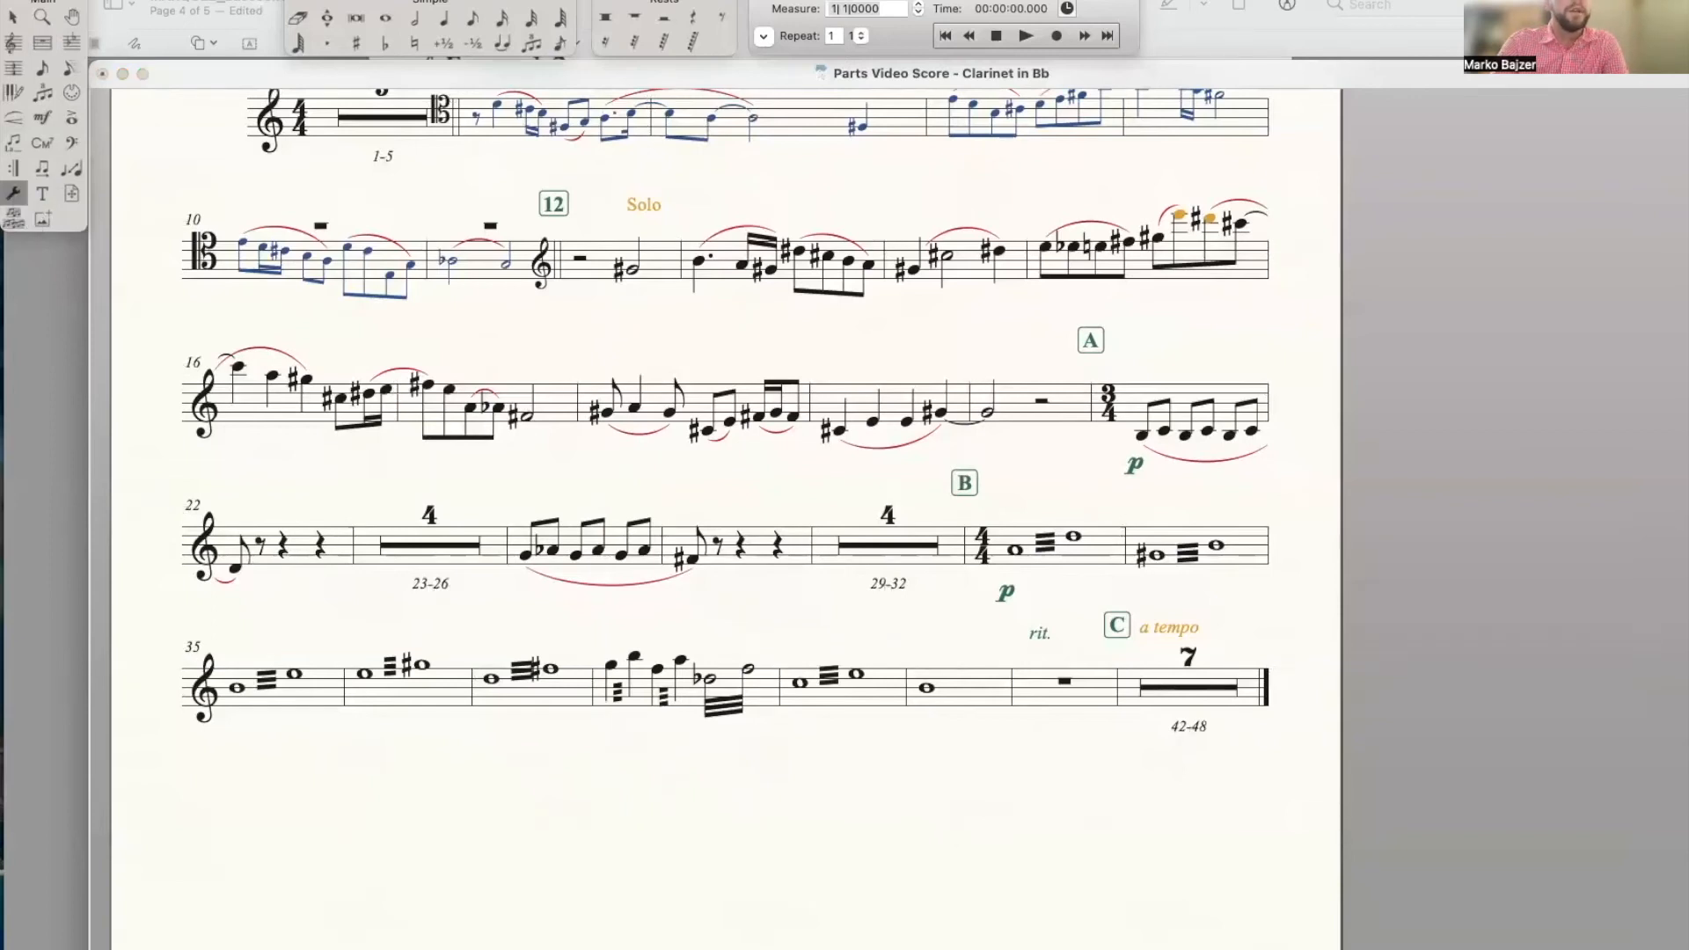
pyautogui.moveTo(0, 404); pyautogui.dragTo(32, 248)
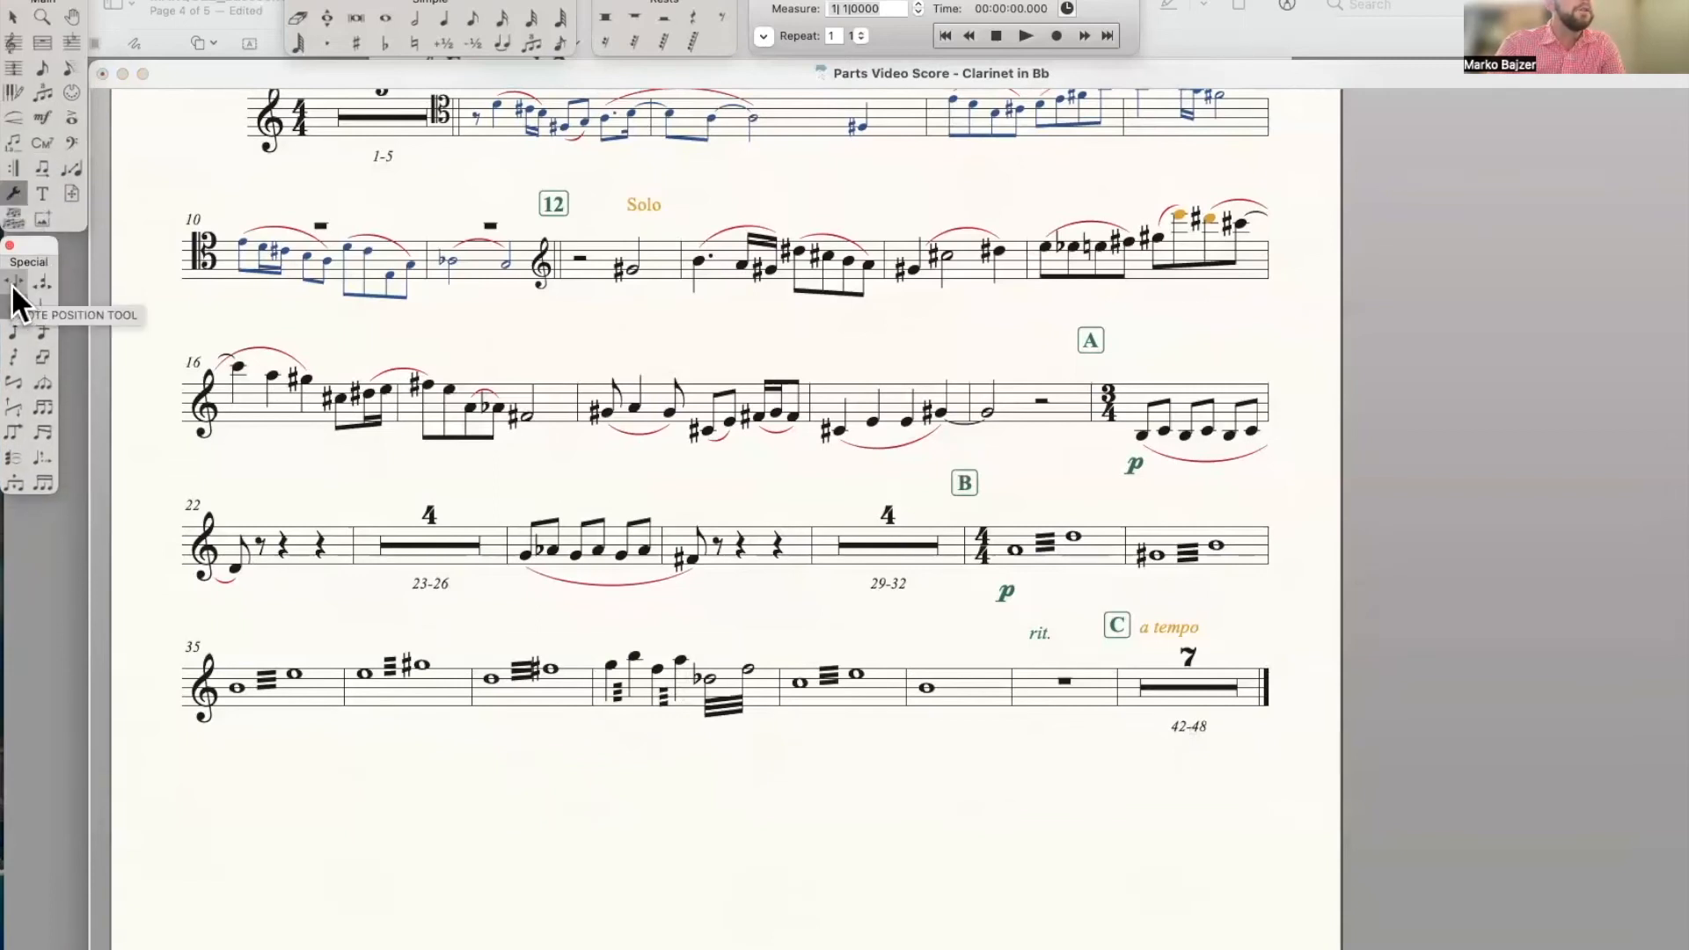
pyautogui.click(475, 673)
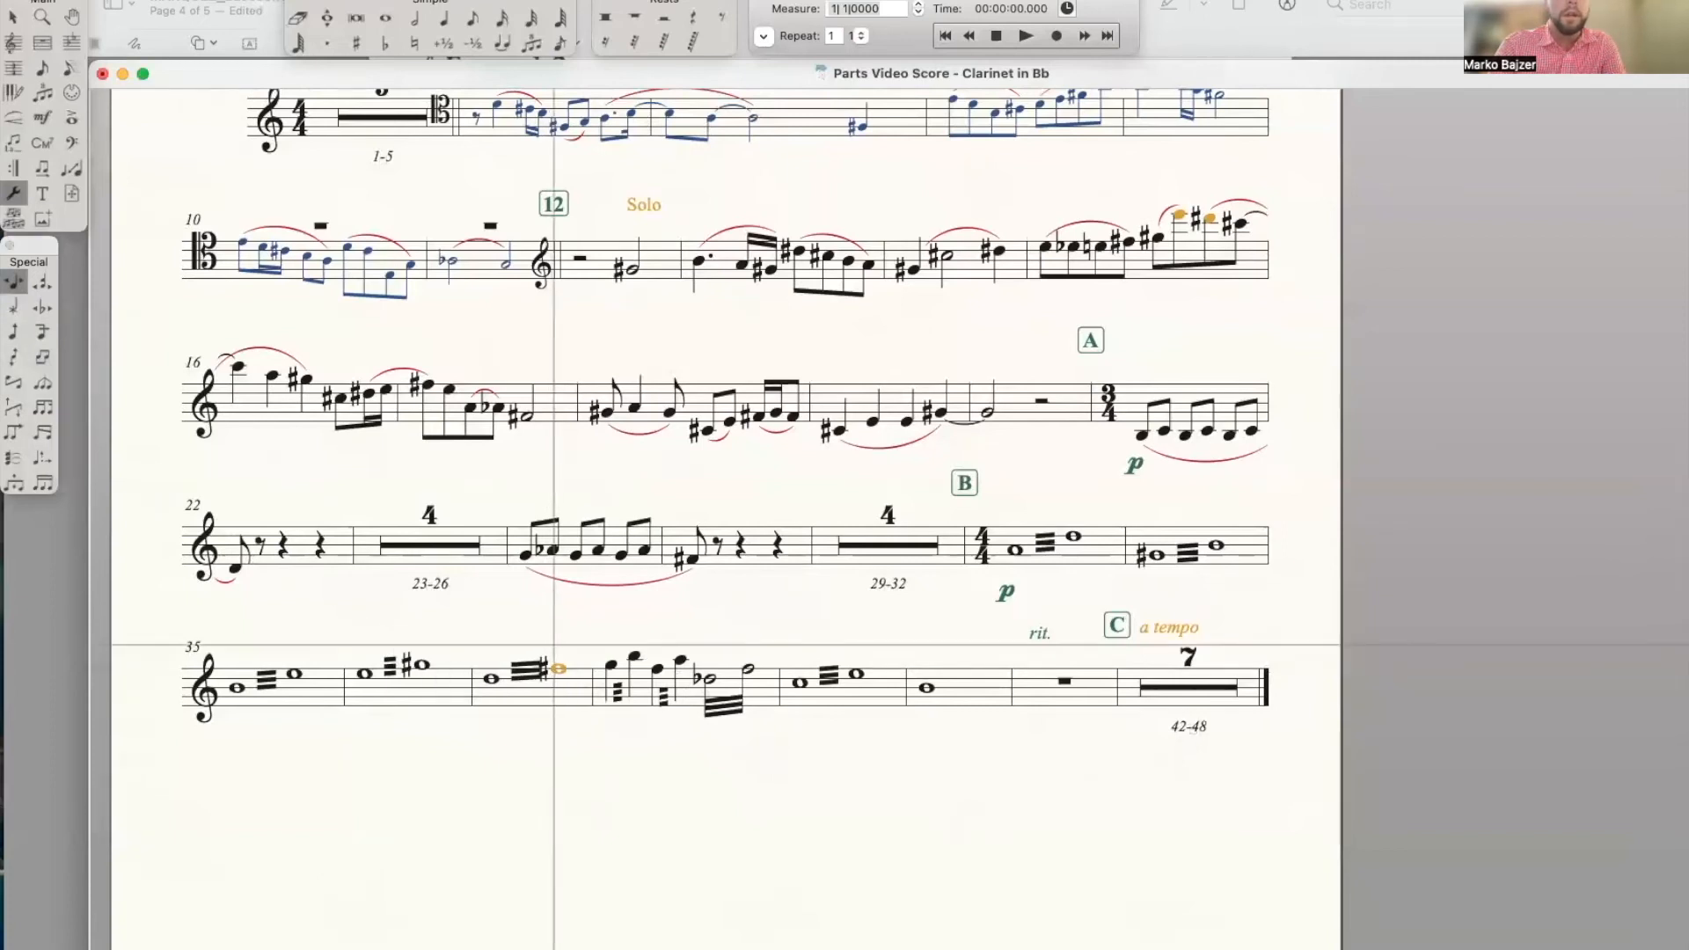
pyautogui.click(549, 645)
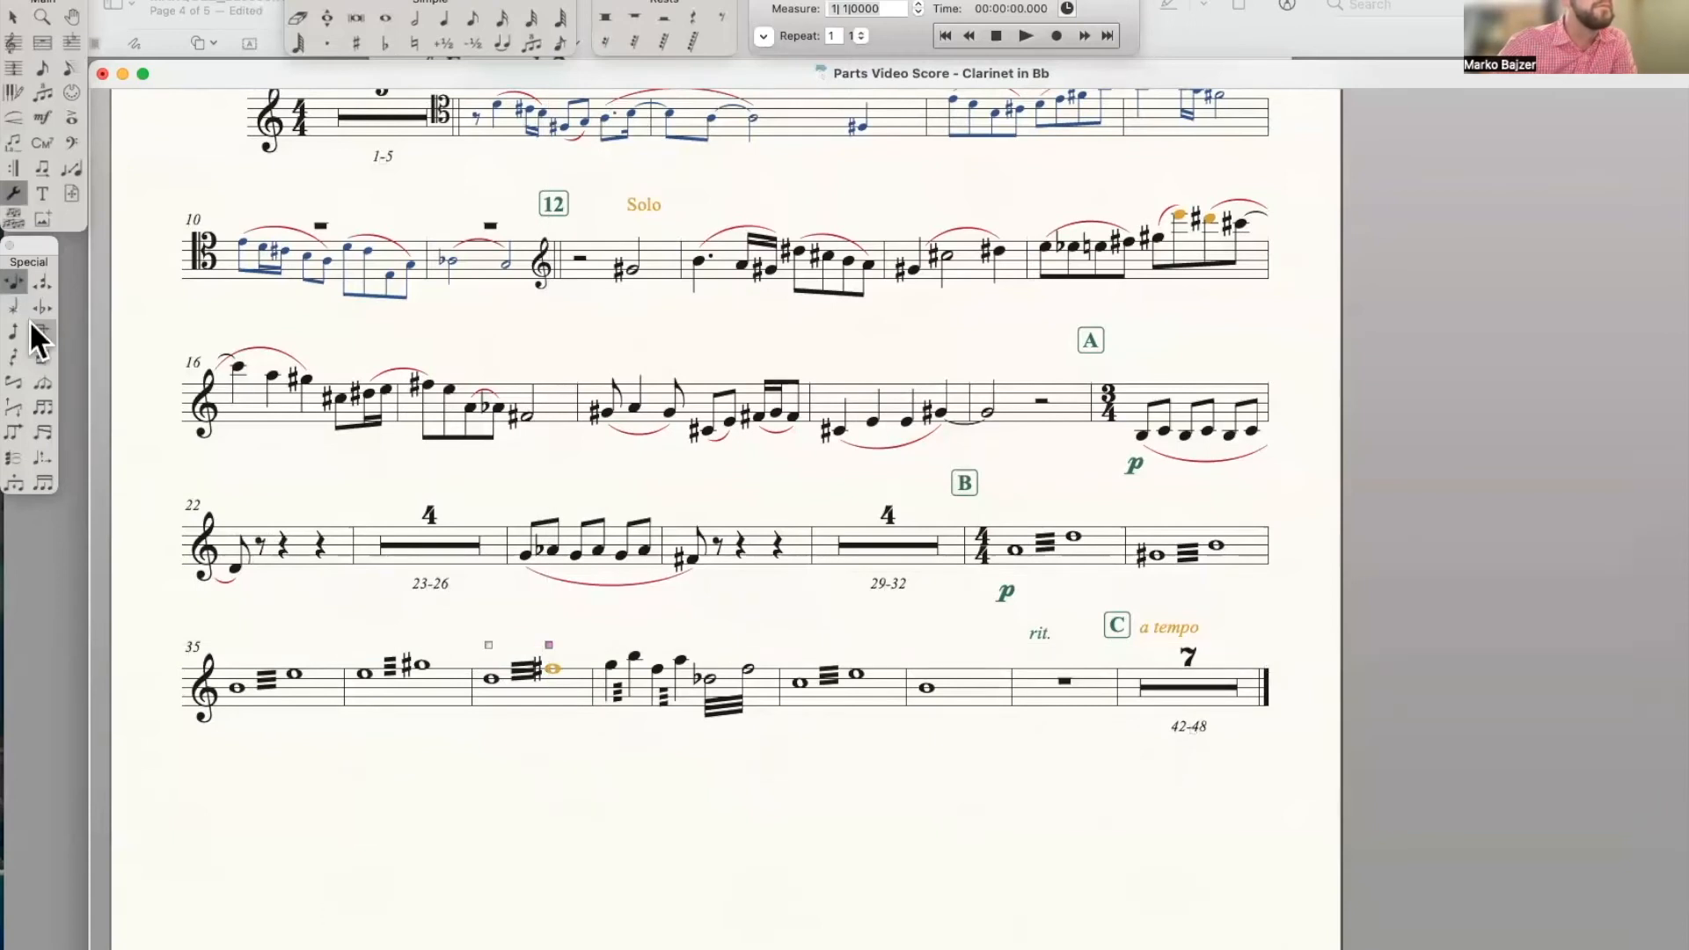
pyautogui.moveTo(551, 645); pyautogui.dragTo(543, 645)
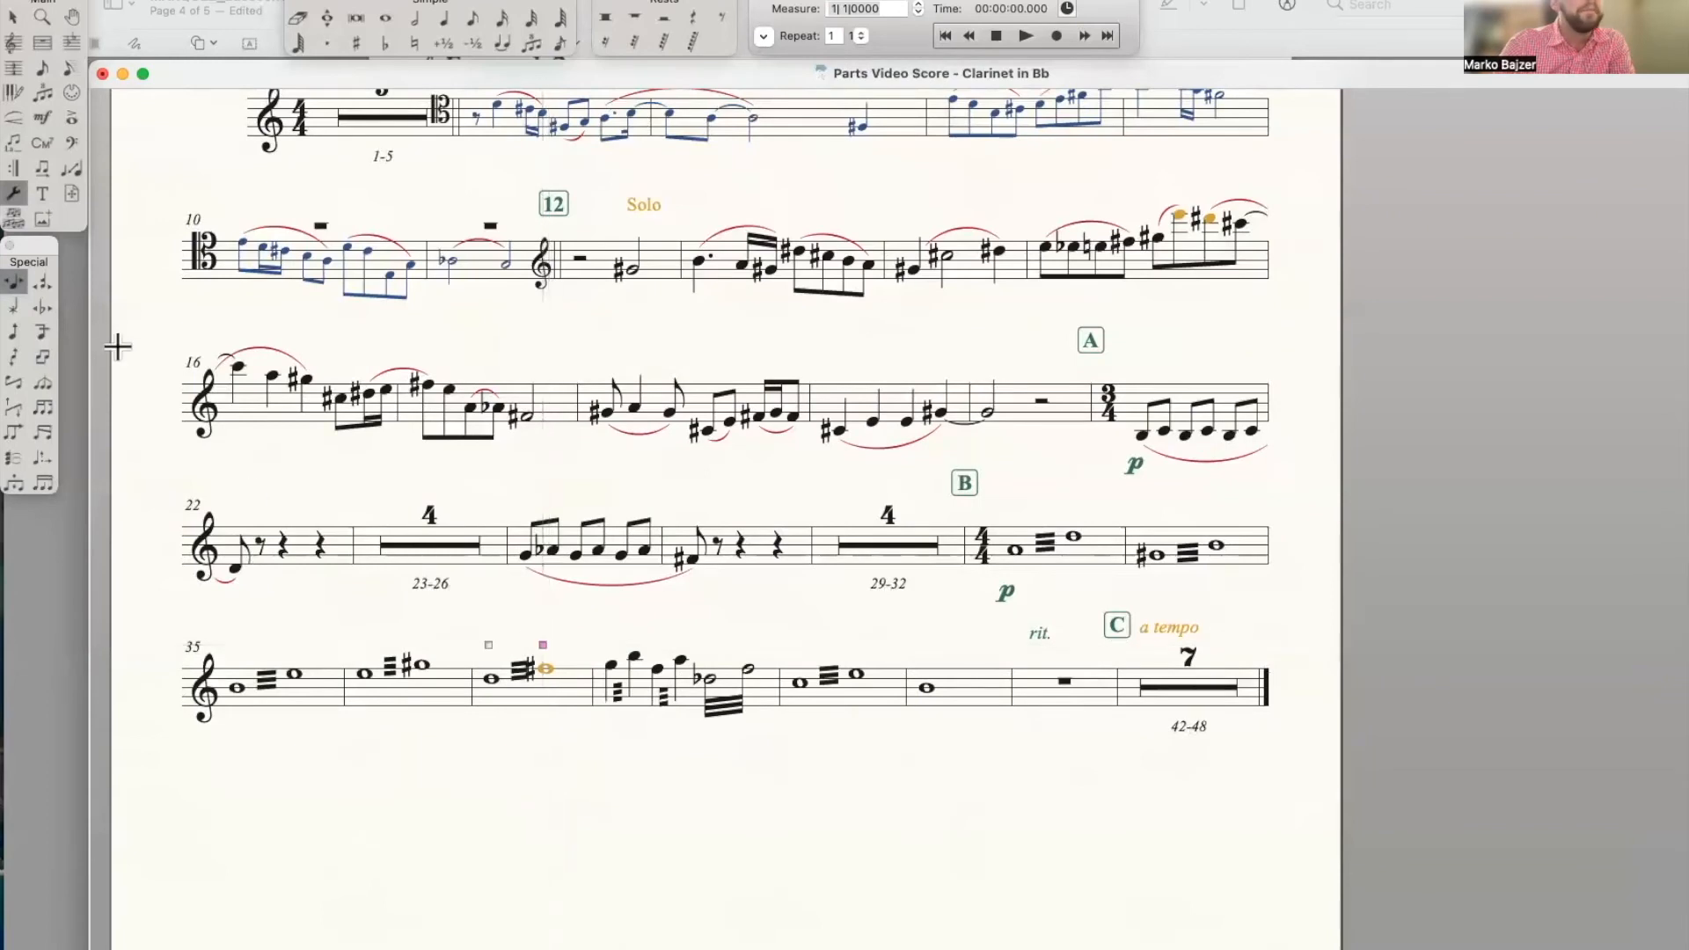
# Nudge the sharp on measure 37's second note right, closer to its notehead, with the Accidental Mover tool
pyautogui.click(41, 307)
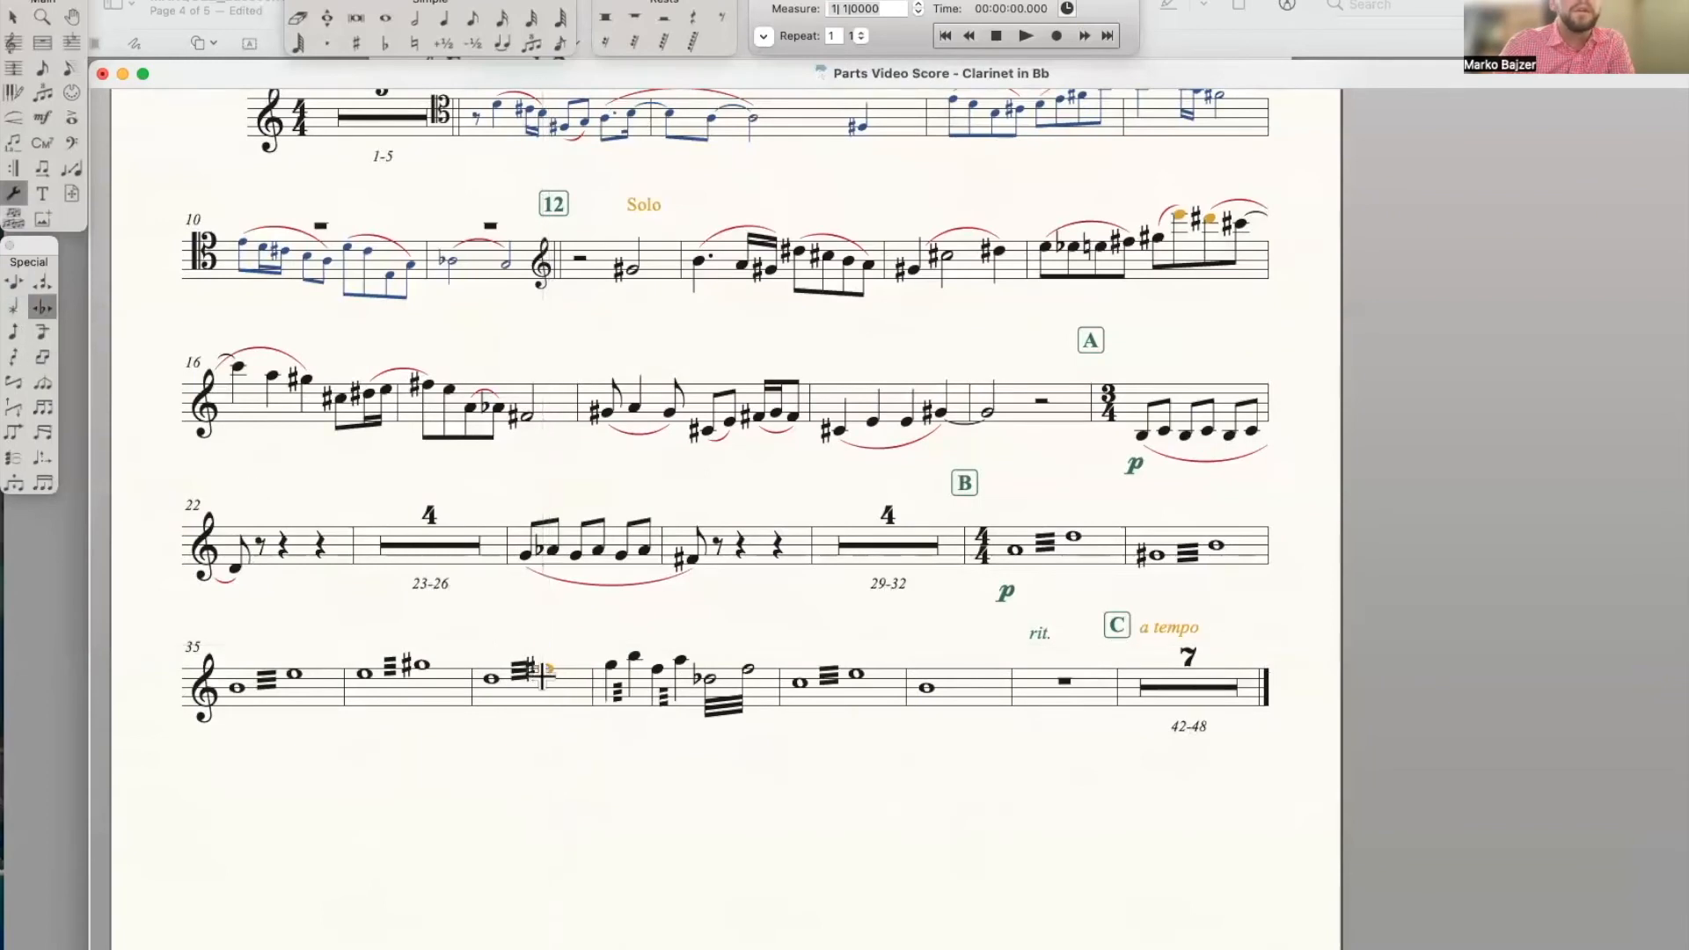
pyautogui.click(39, 305)
pyautogui.click(531, 661)
pyautogui.press('Right')
pyautogui.press('Right')
pyautogui.press('Right')
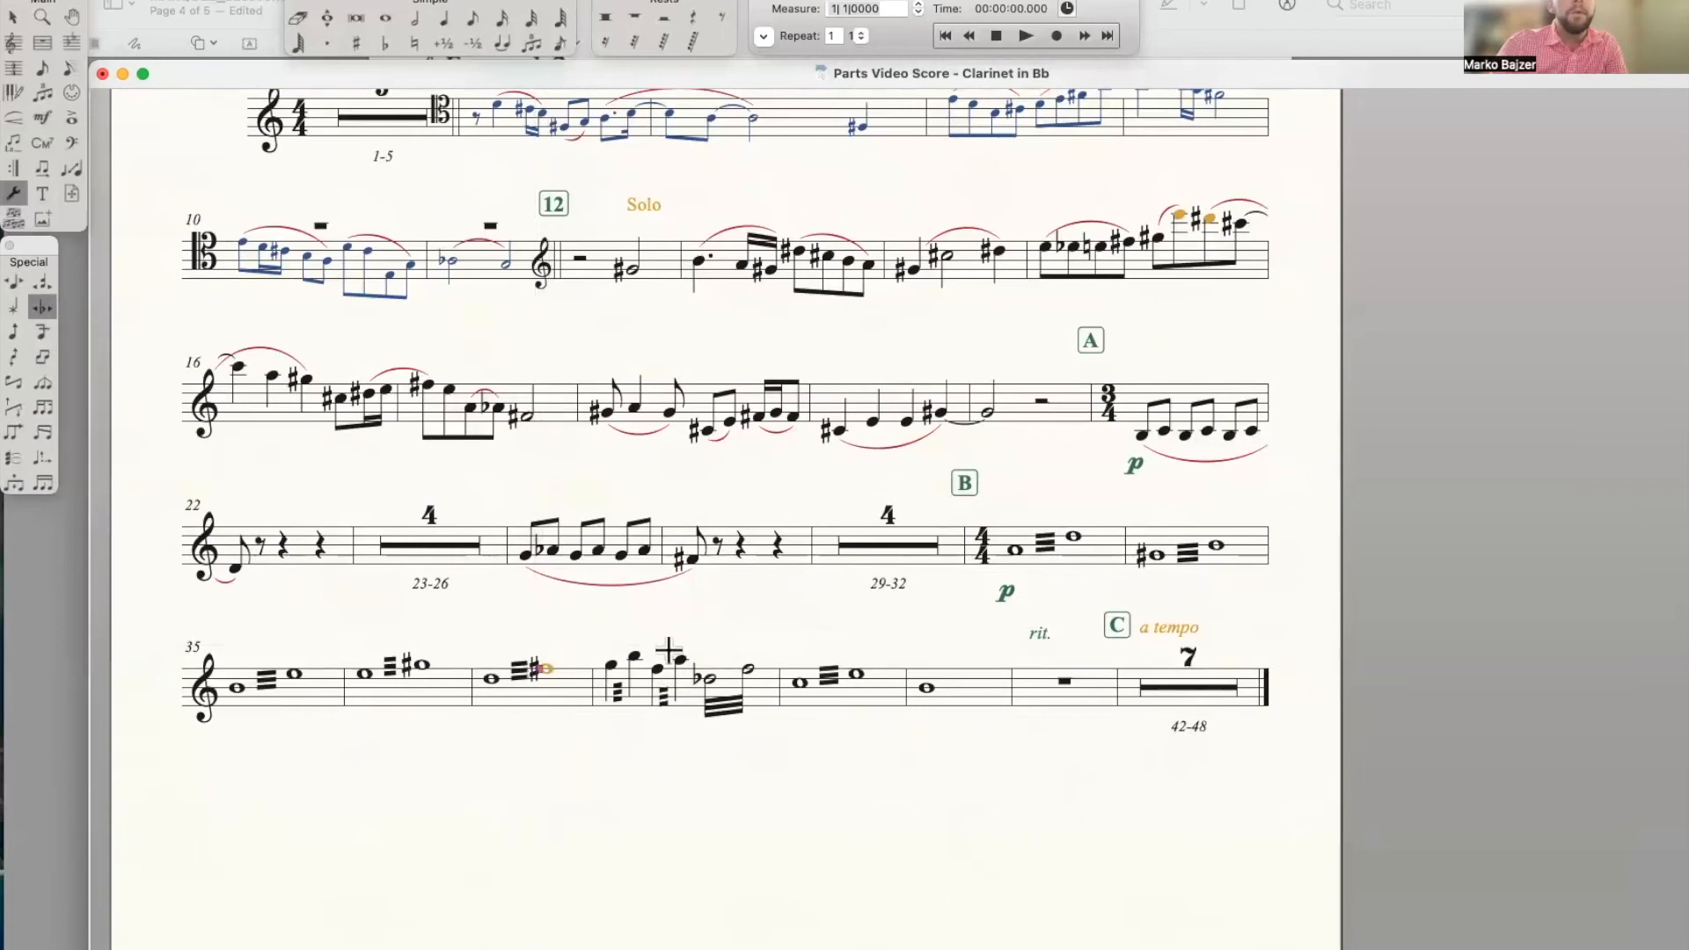
pyautogui.click(11, 165)
pyautogui.click(13, 18)
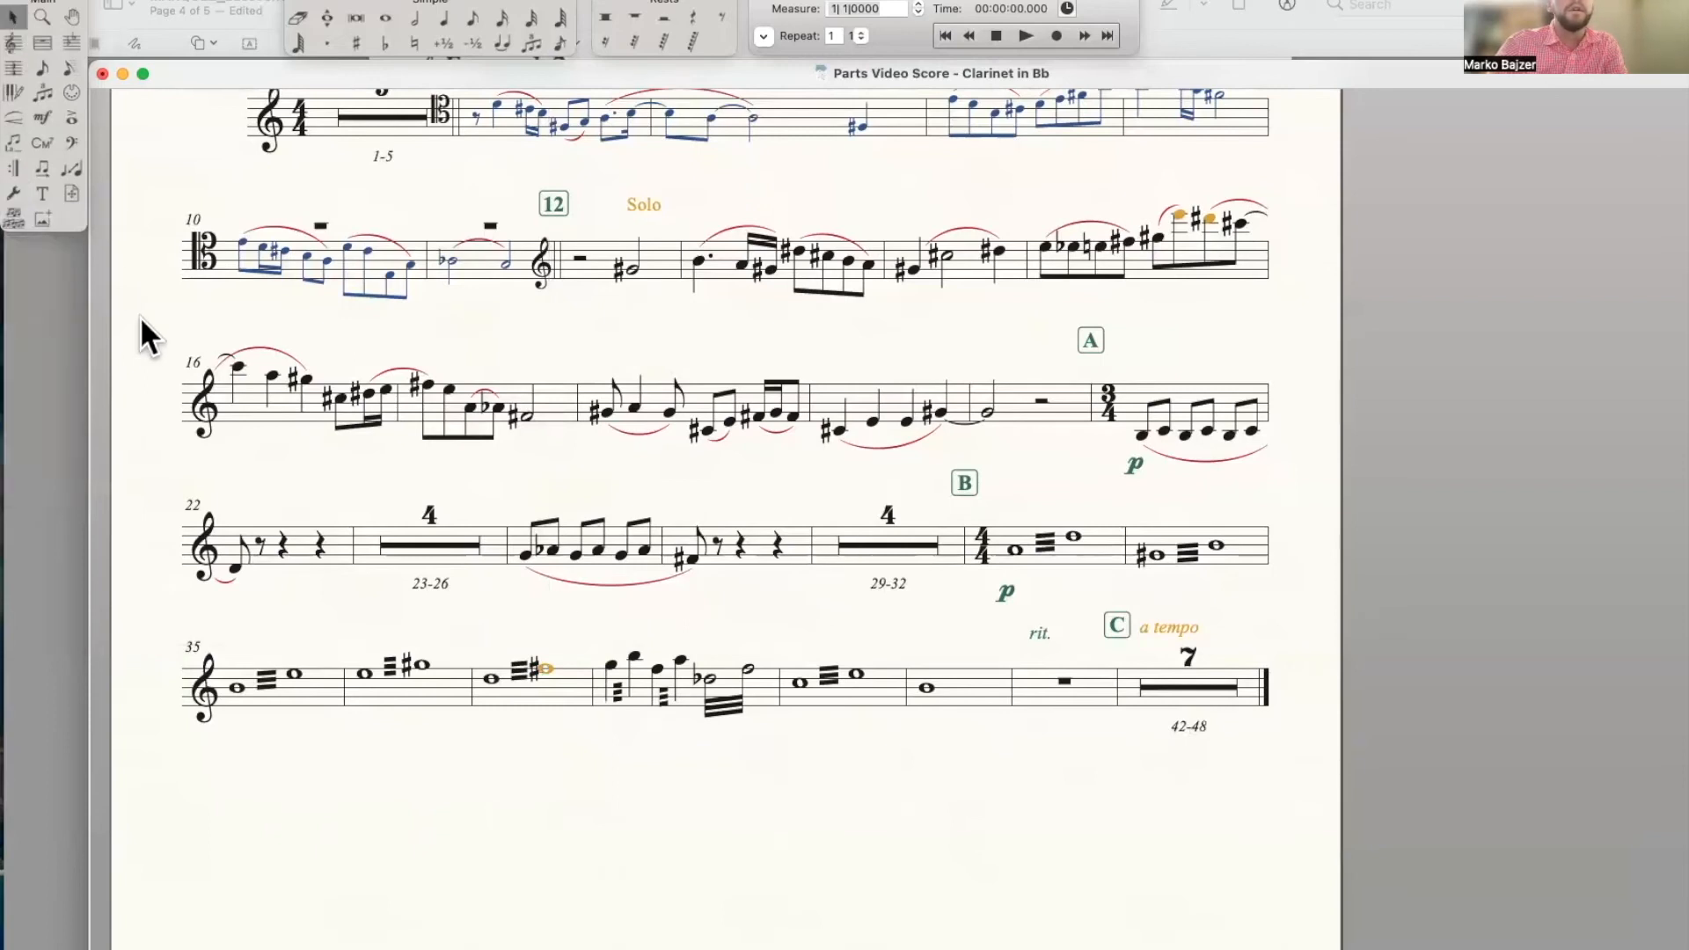
pyautogui.click(13, 193)
pyautogui.click(539, 668)
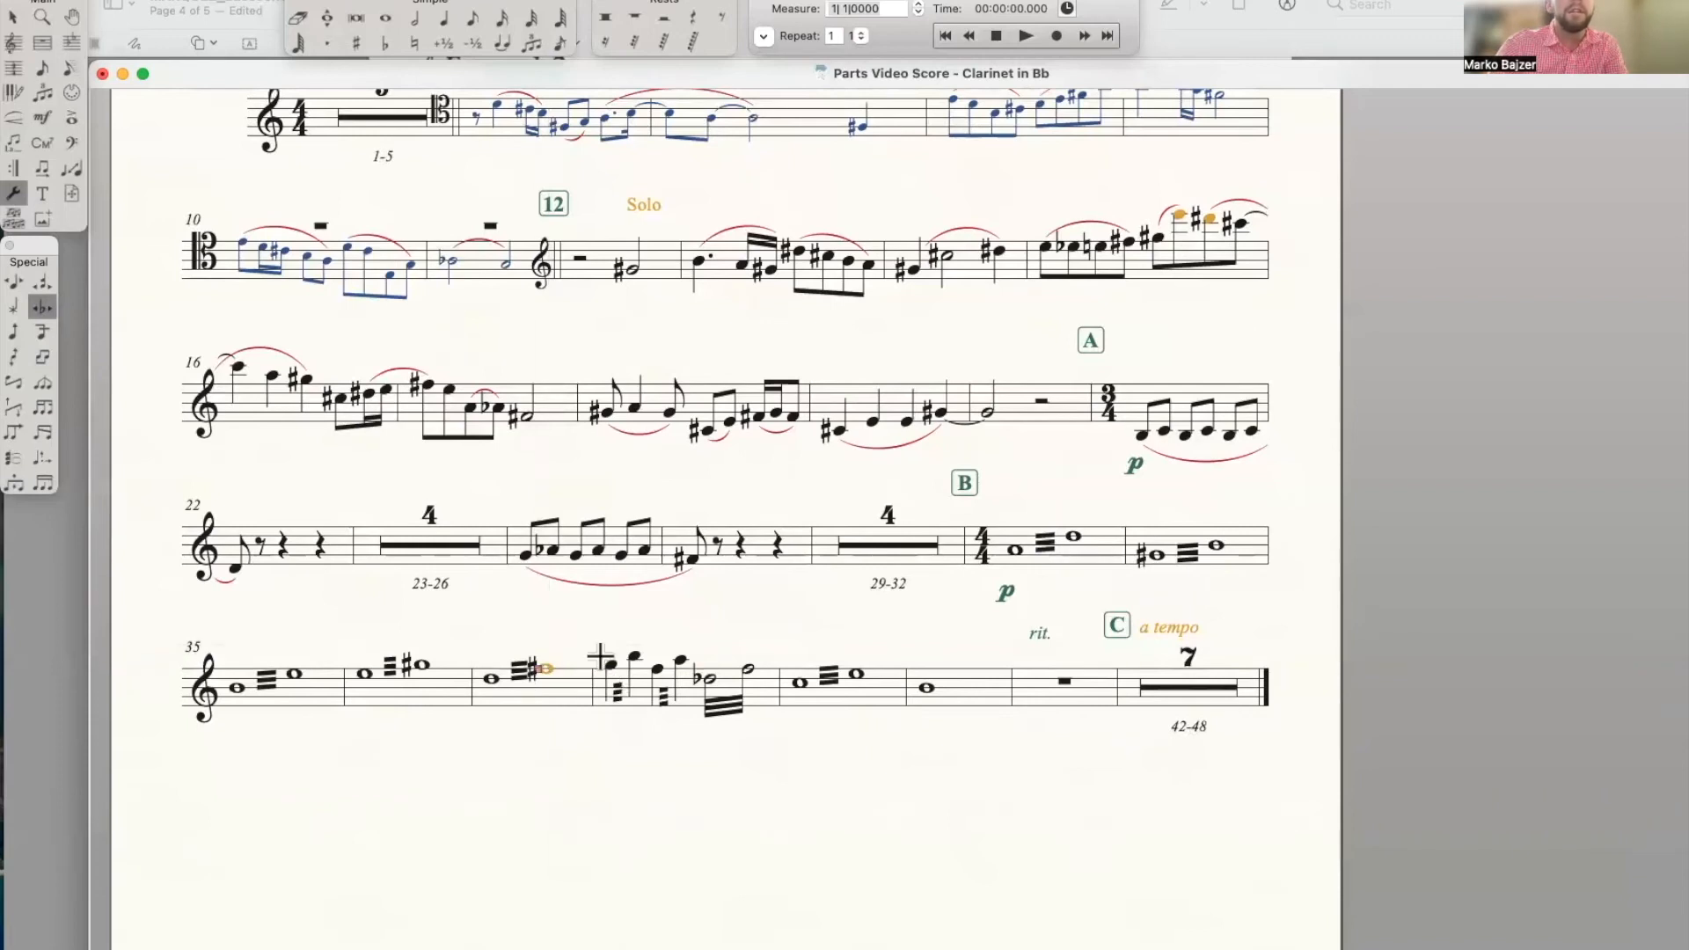
# Compare the note spacing in measures 36 and 37, and look over the rest of the Clarinet in Bb part
pyautogui.click(14, 18)
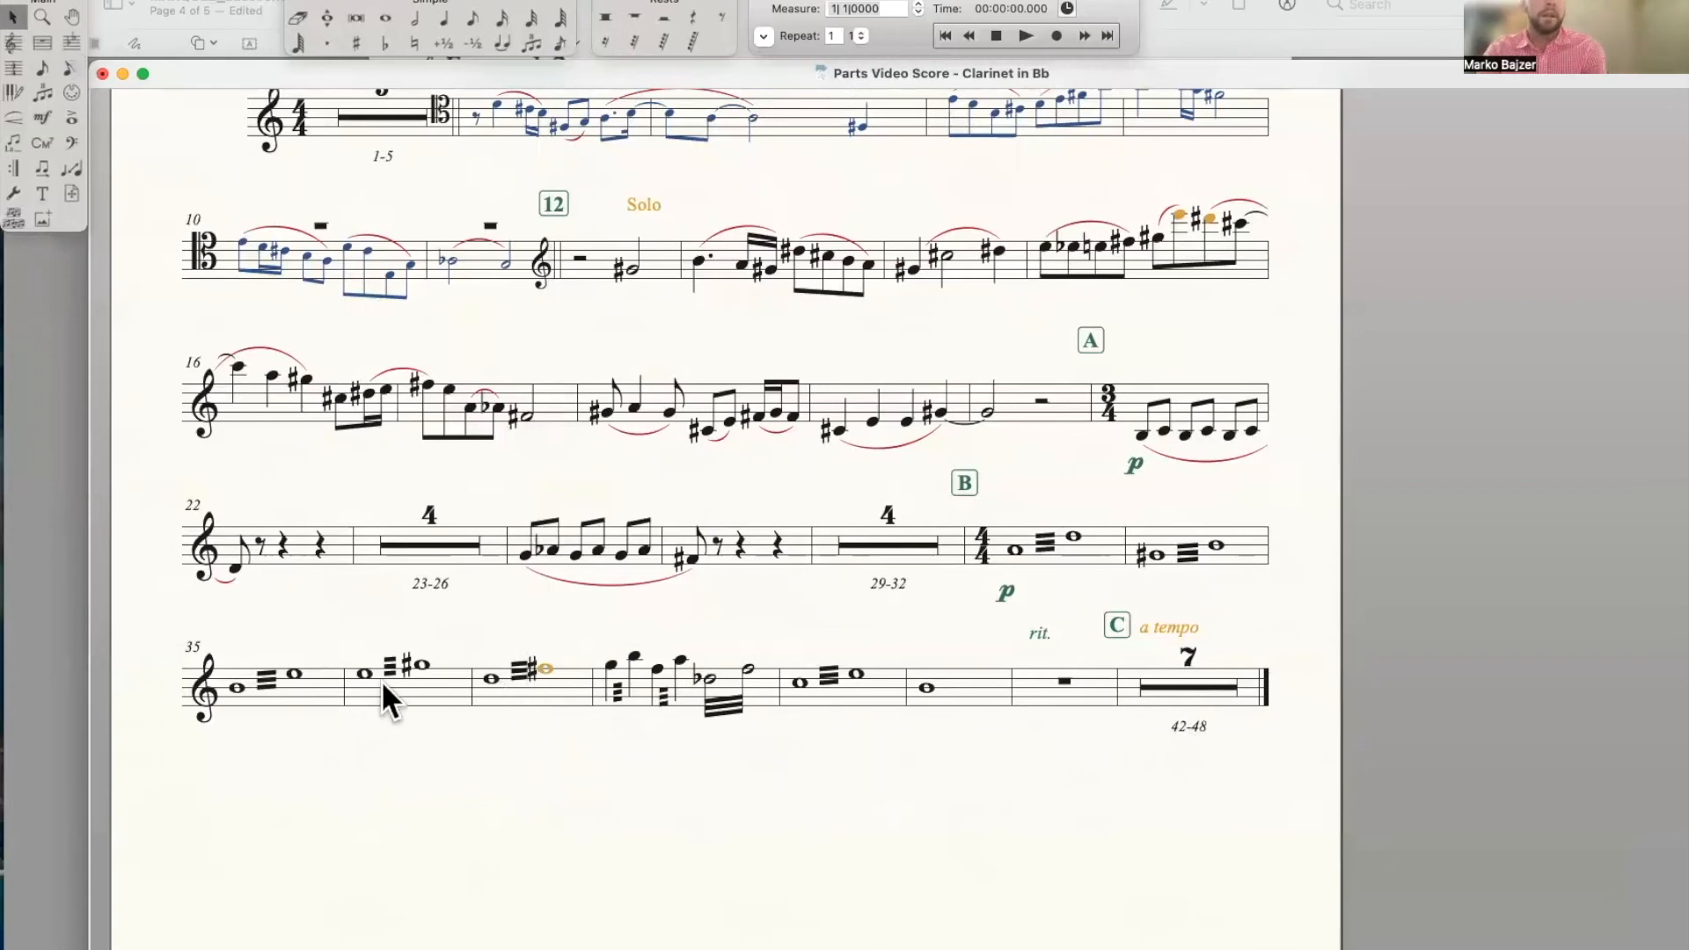
pyautogui.click(403, 689)
pyautogui.click(545, 687)
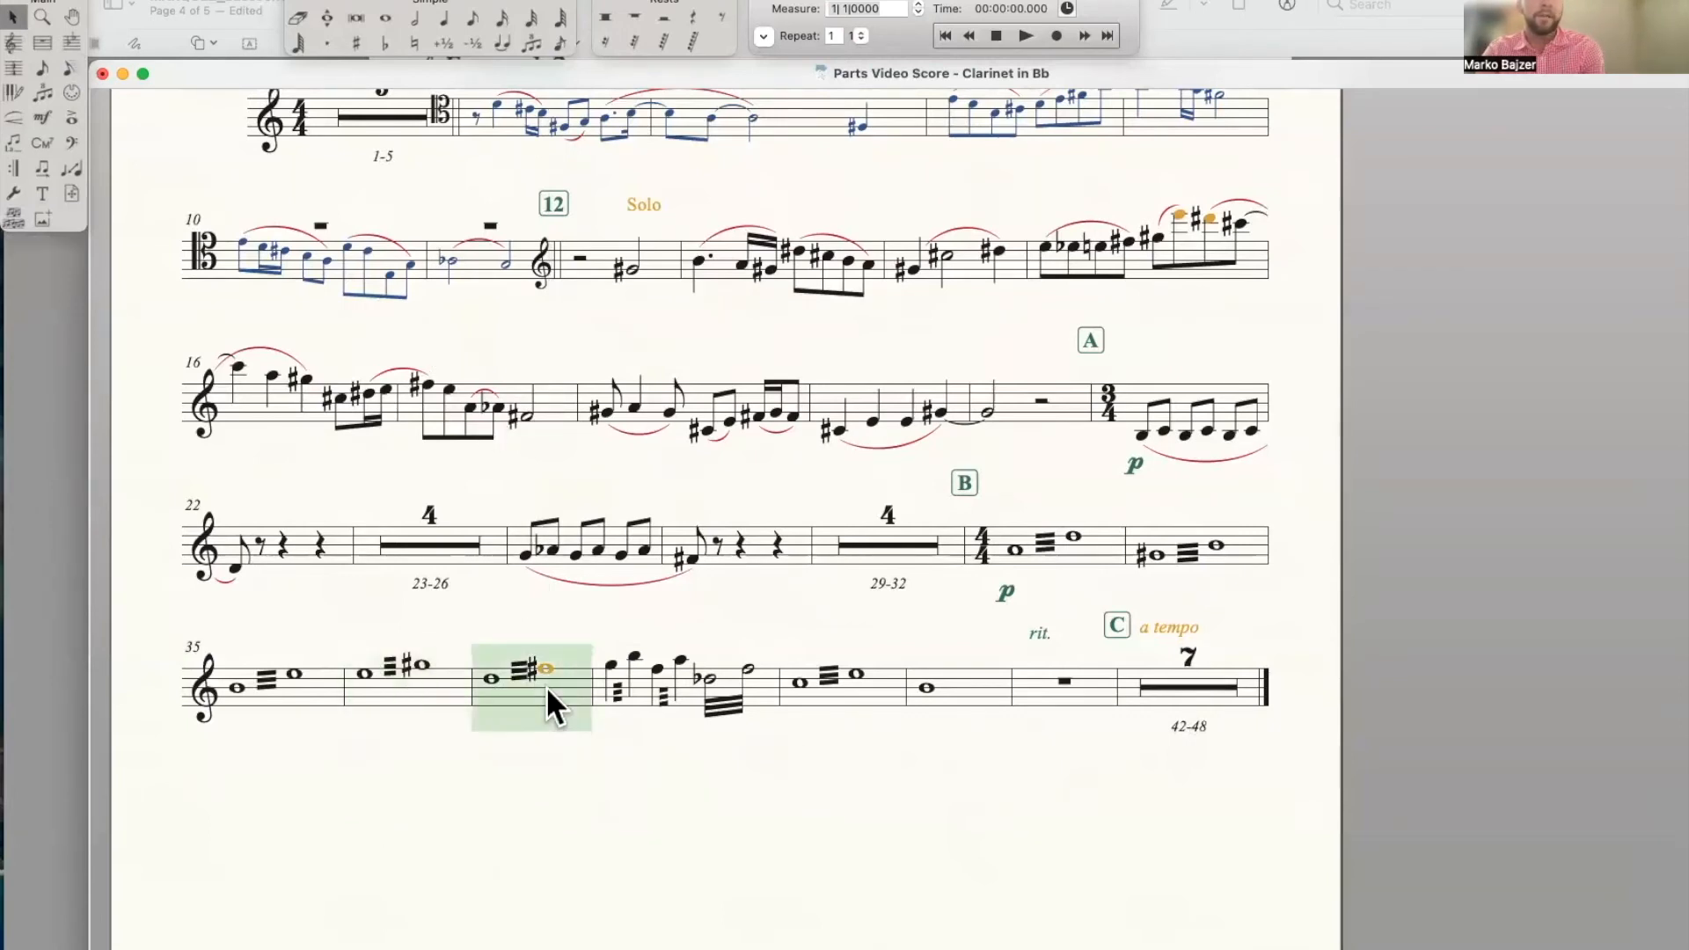
pyautogui.click(389, 701)
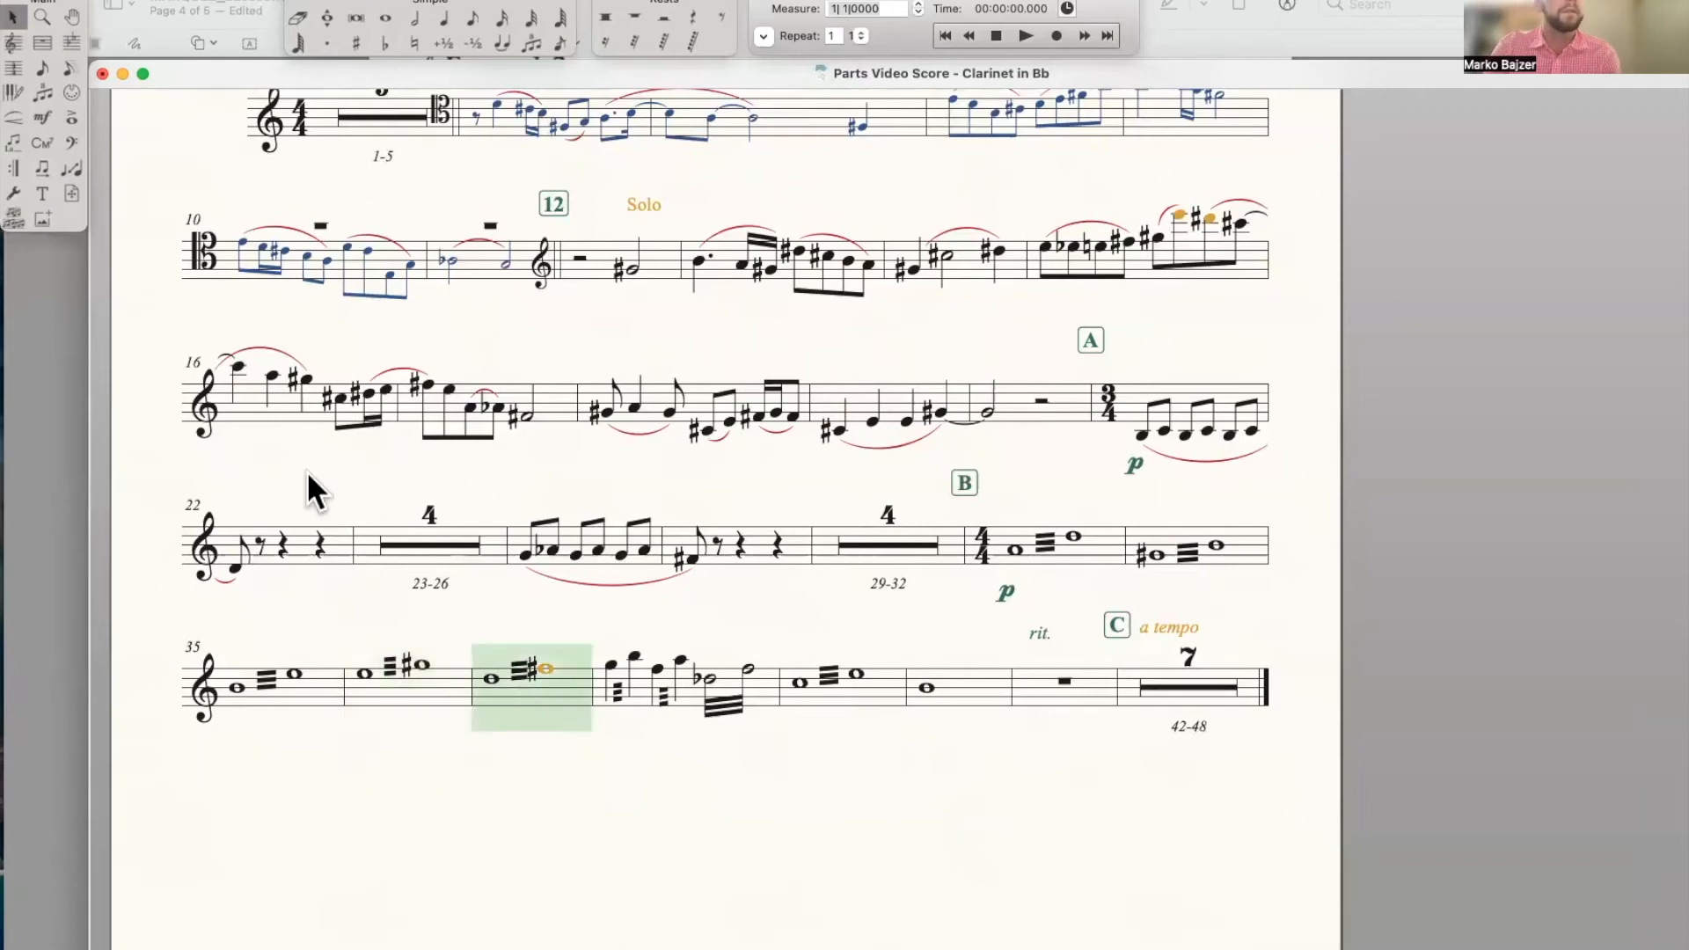
pyautogui.click(14, 197)
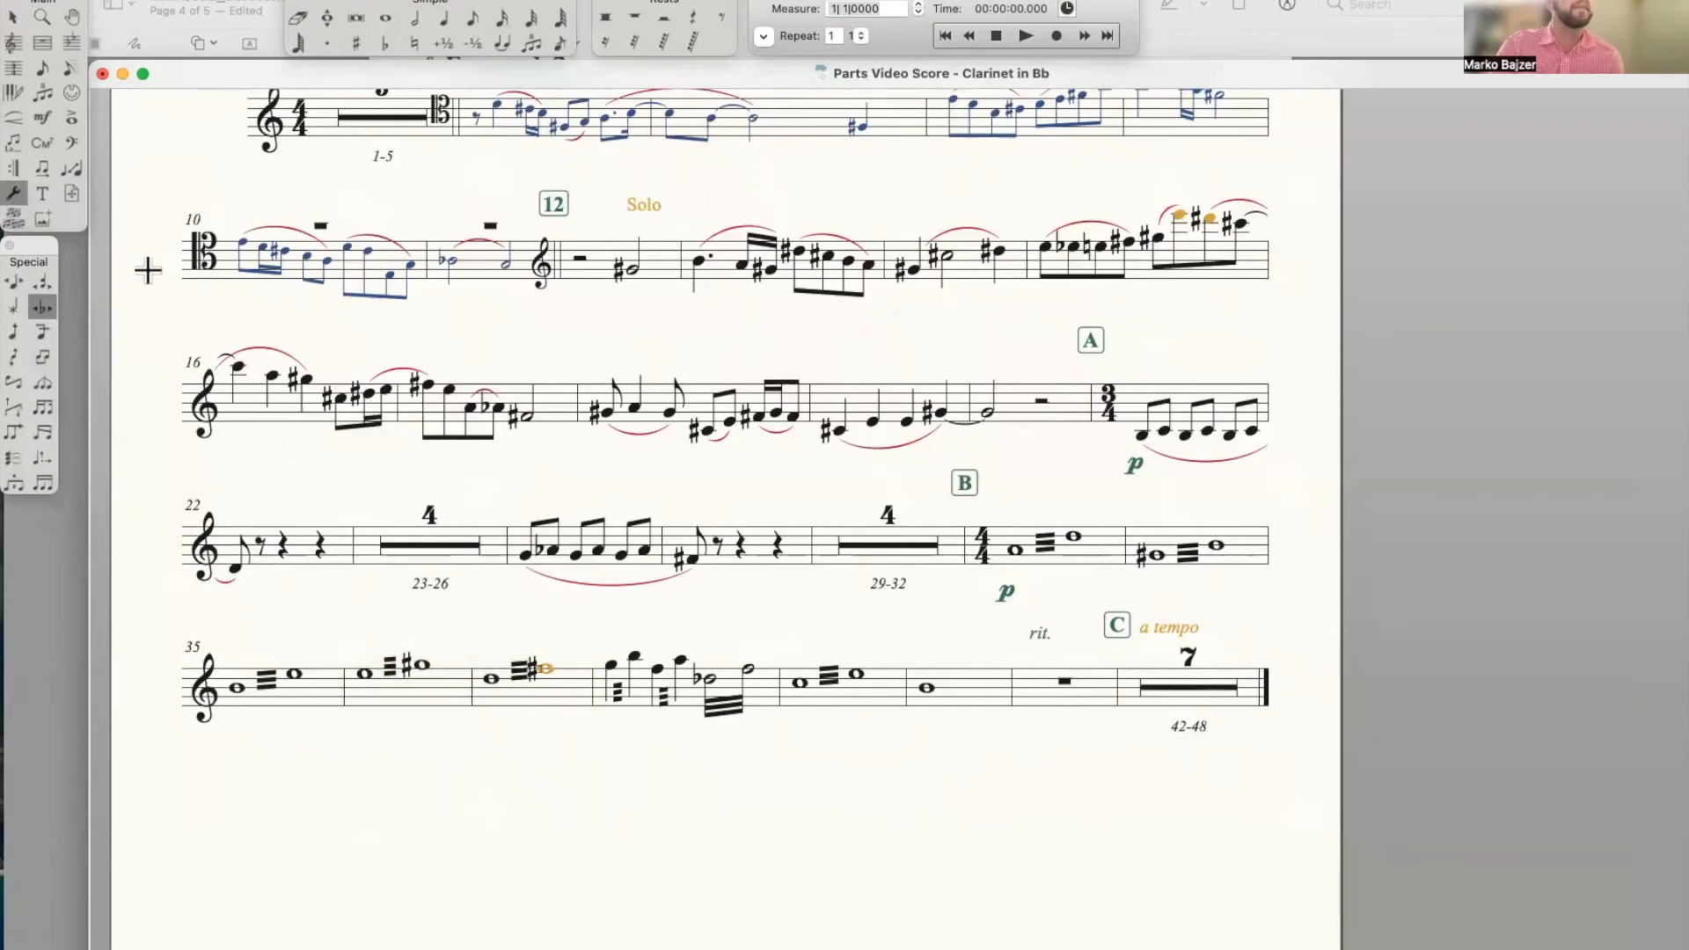
pyautogui.scroll(3, 712, 803)
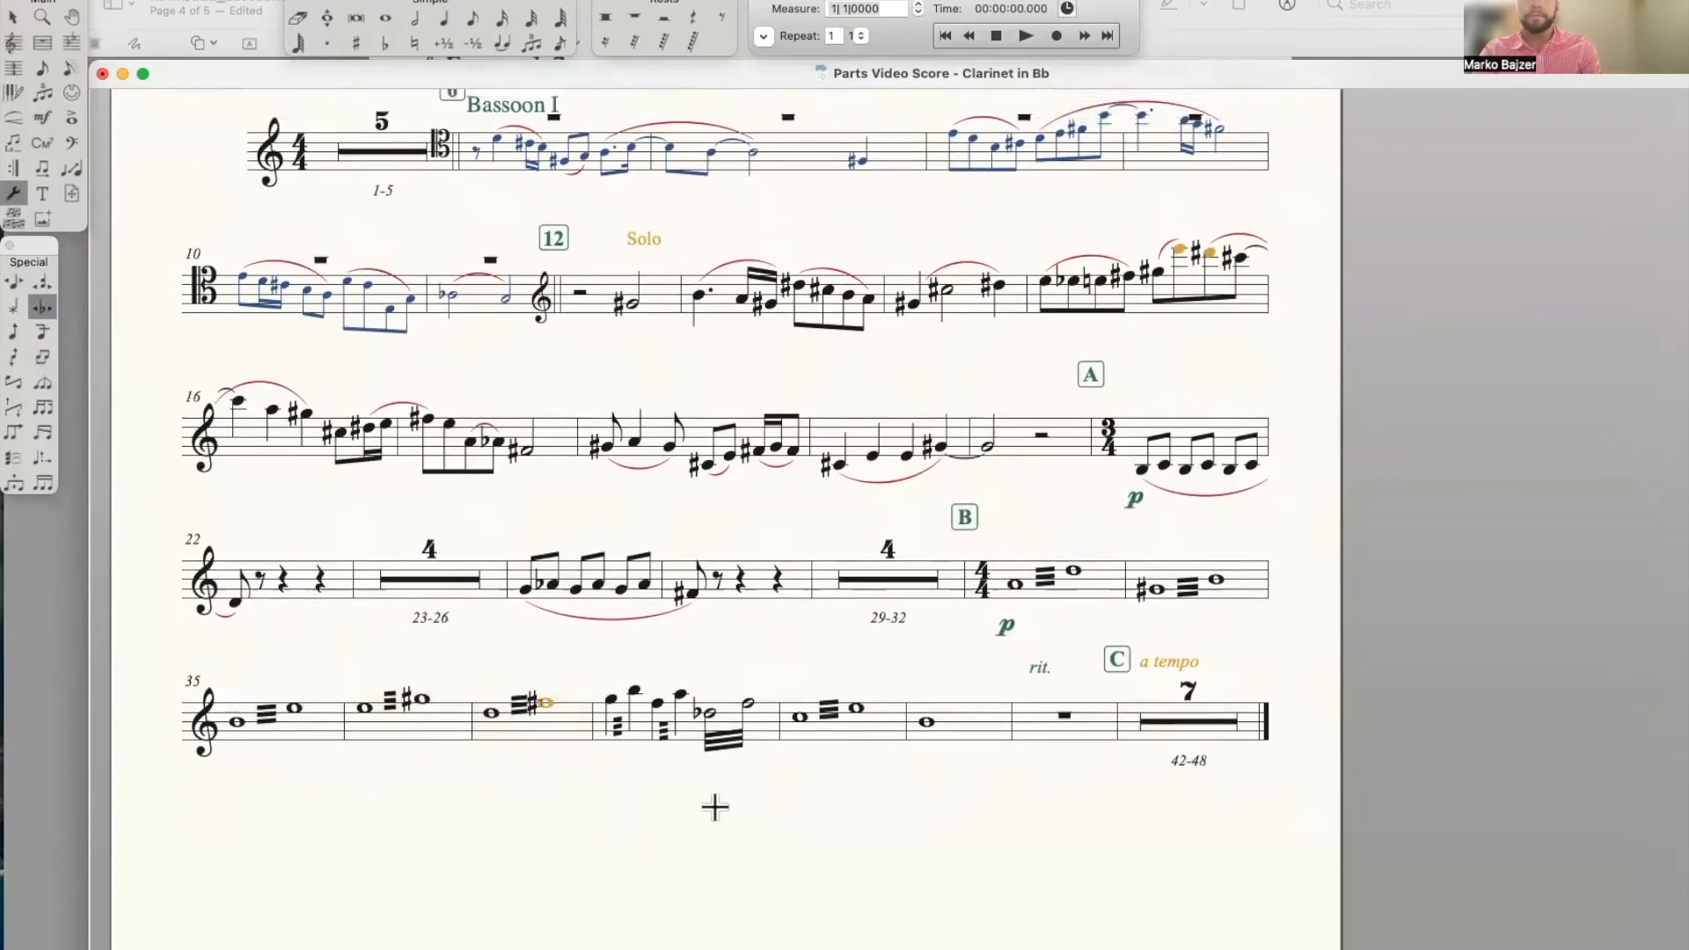
pyautogui.scroll(3, 715, 804)
pyautogui.scroll(-3, 714, 804)
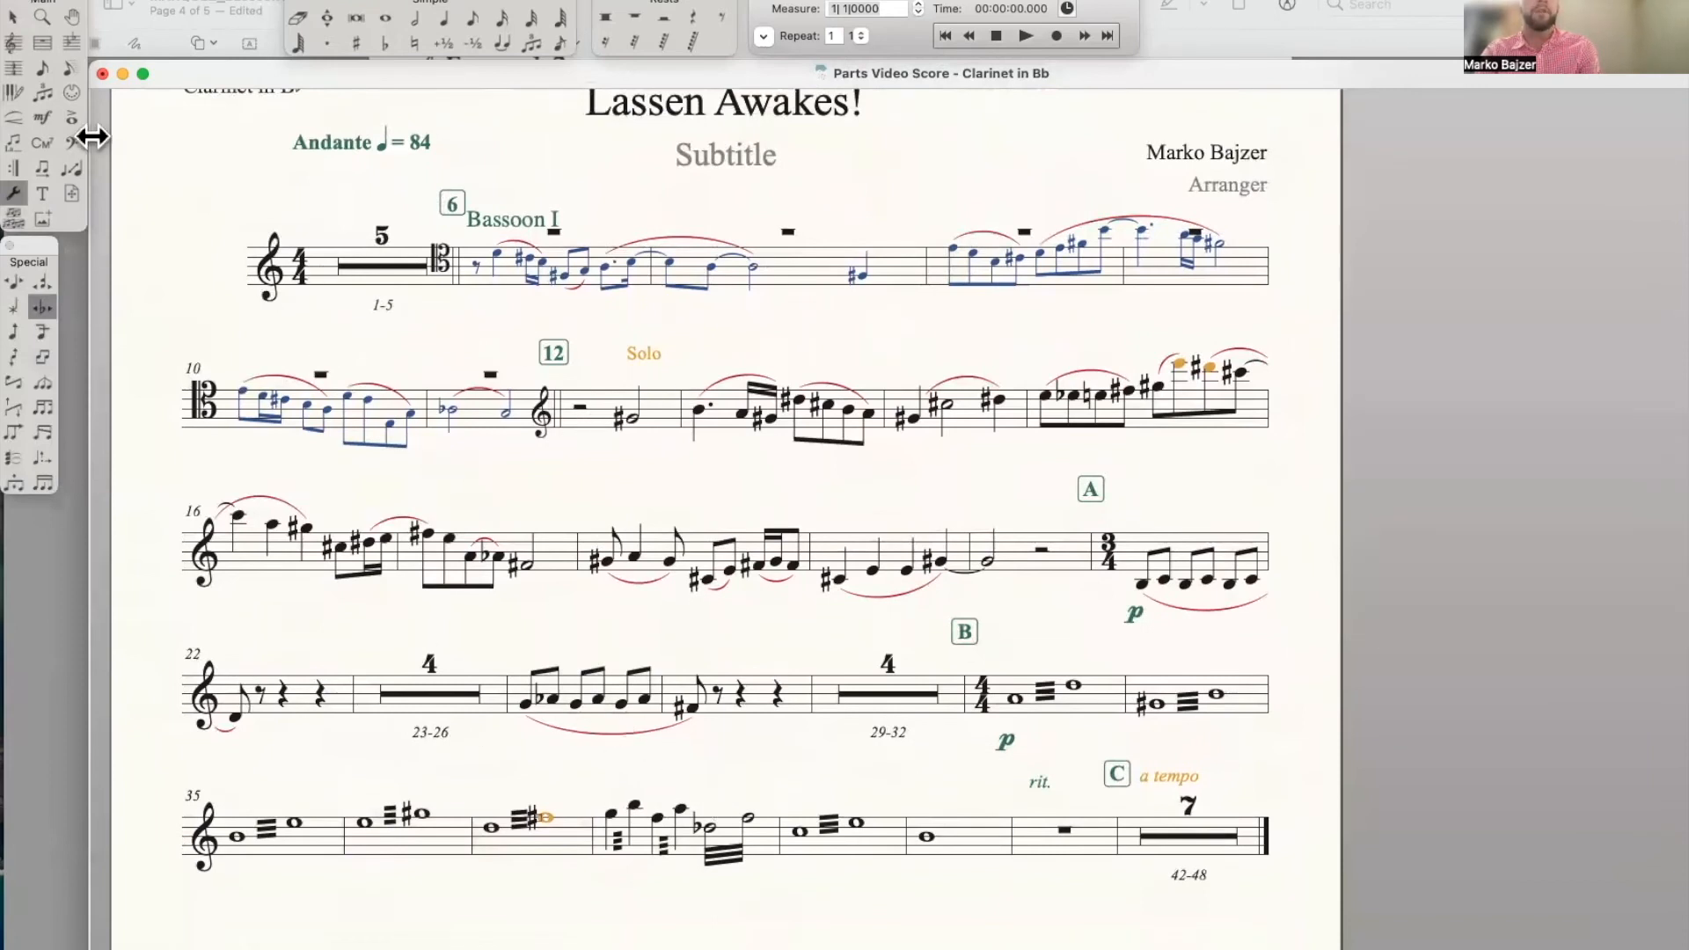
# Add a p dynamic under the solo entry in measure 12 and under the first note of measure 27
pyautogui.click(41, 111)
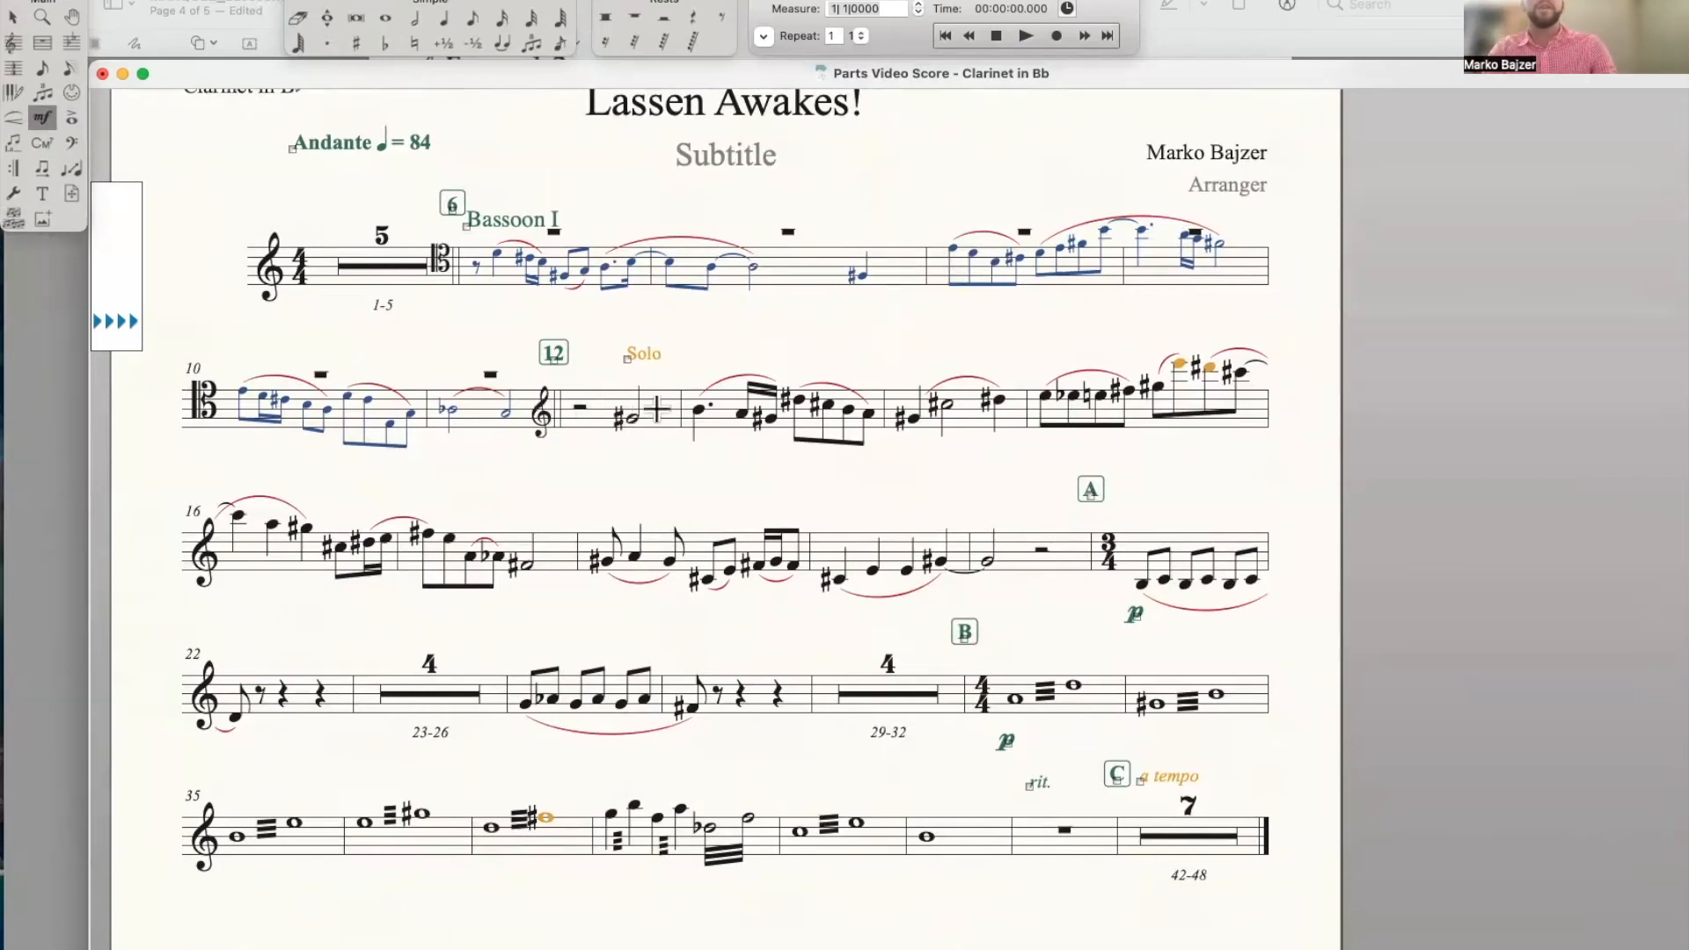
pyautogui.click(630, 427)
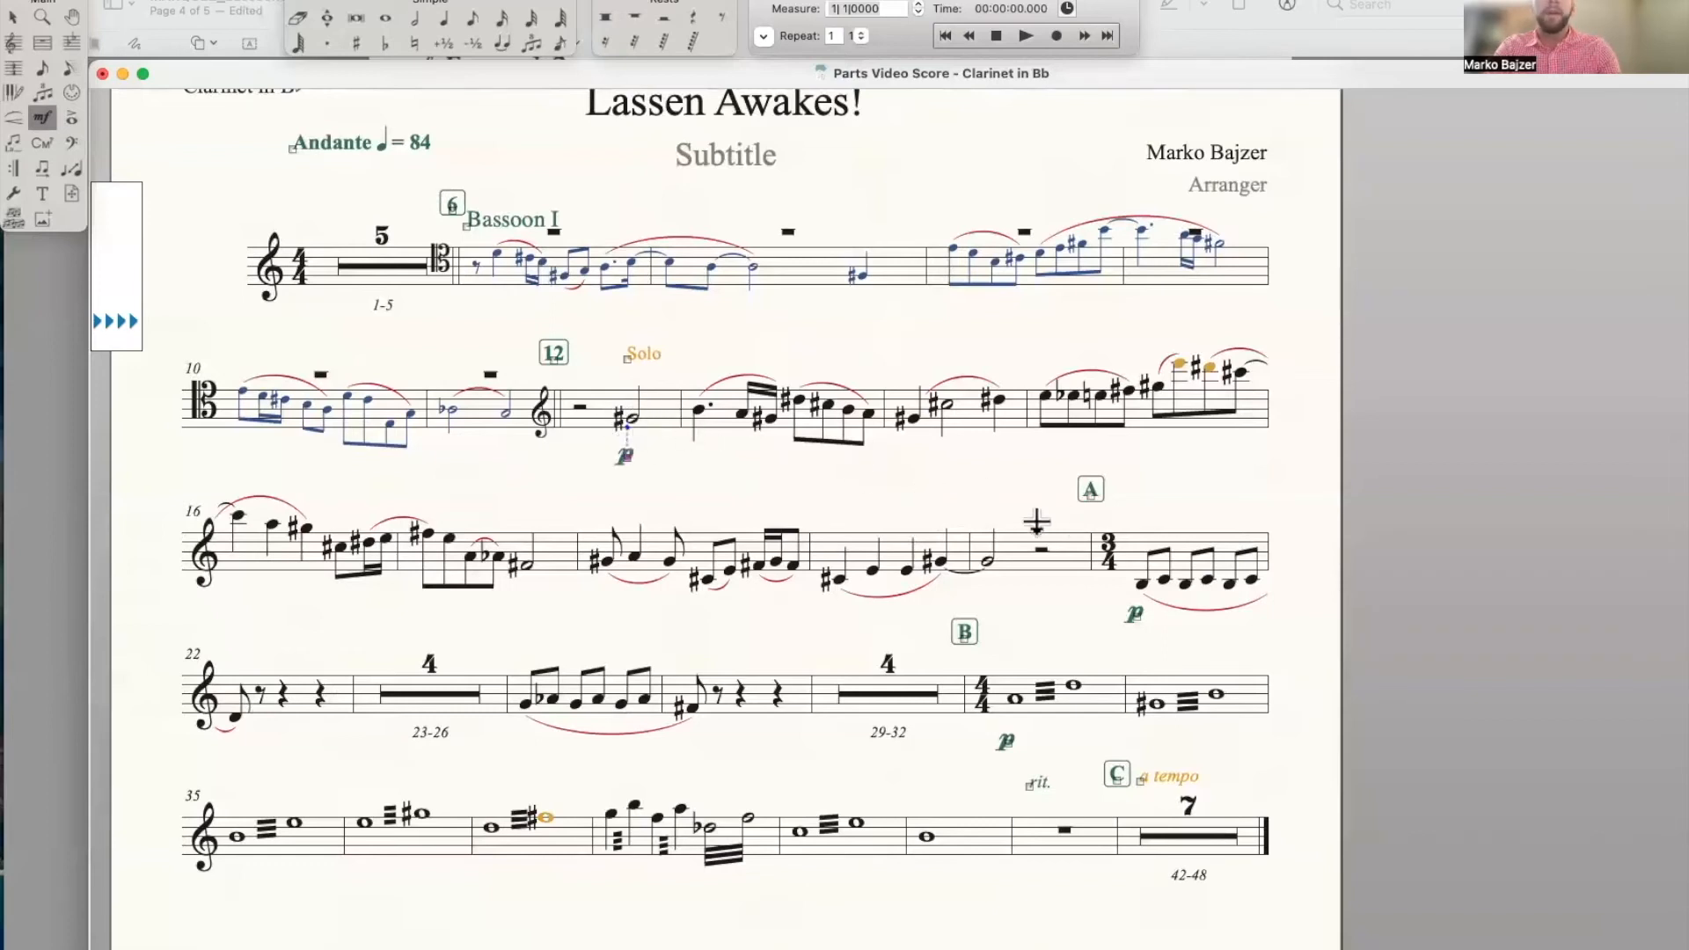
pyautogui.click(526, 706)
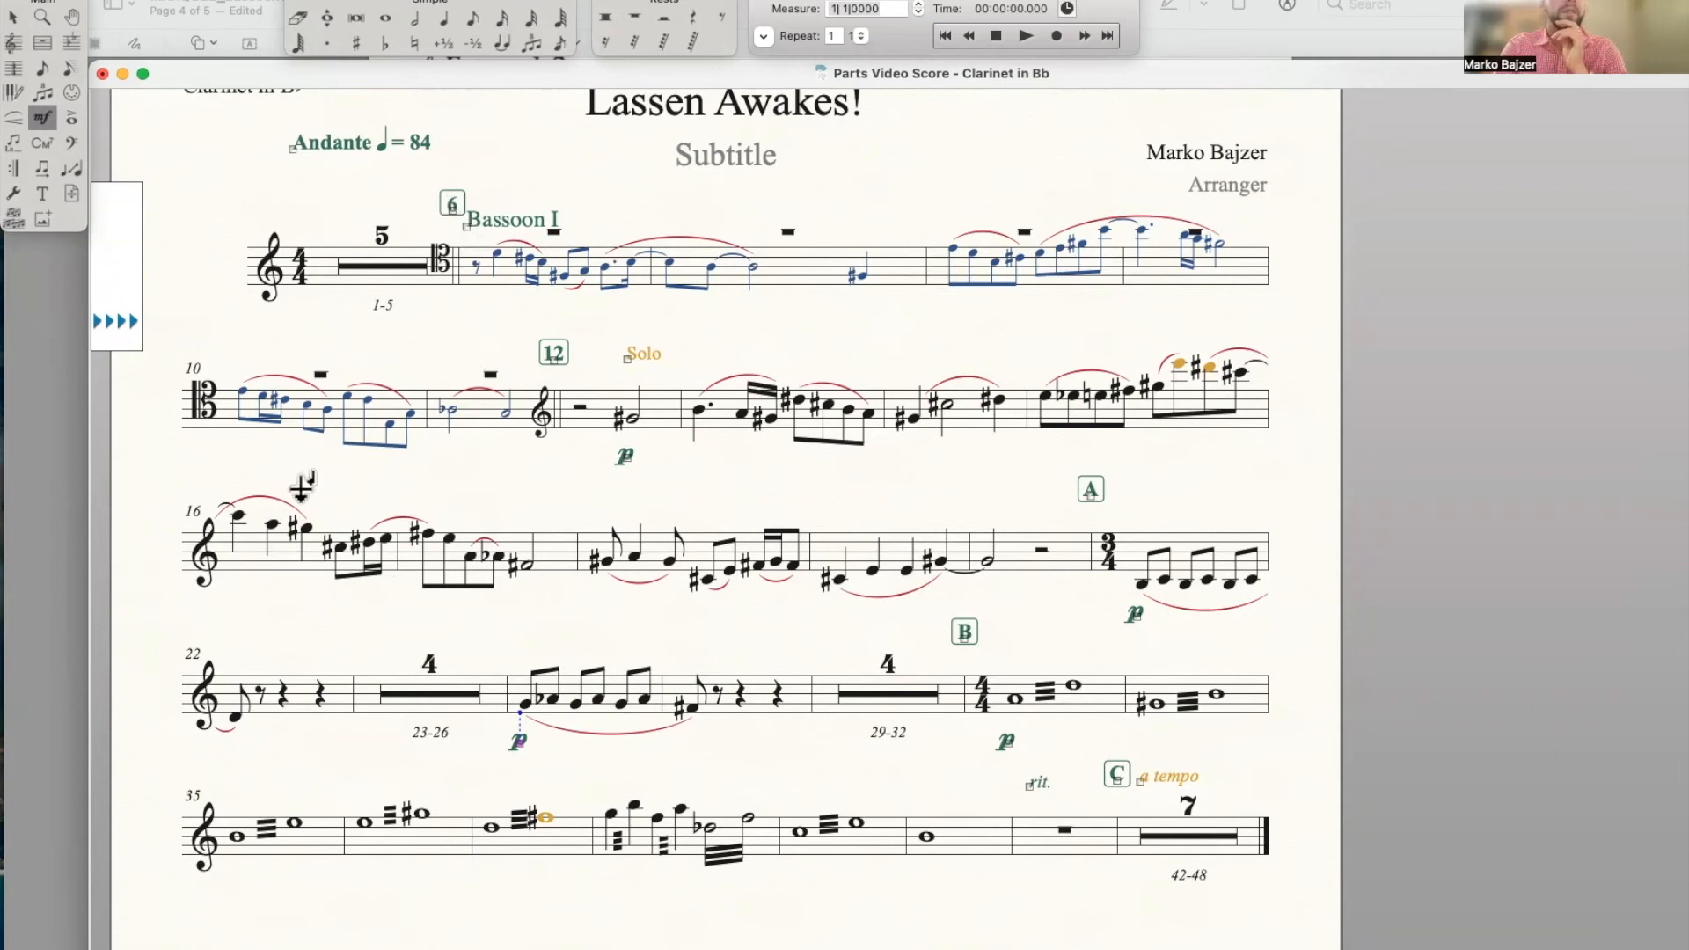
# Raise the start of the slur at measure 16, and arch the slur across measures 8 and 9 higher above the cue notes
pyautogui.click(13, 117)
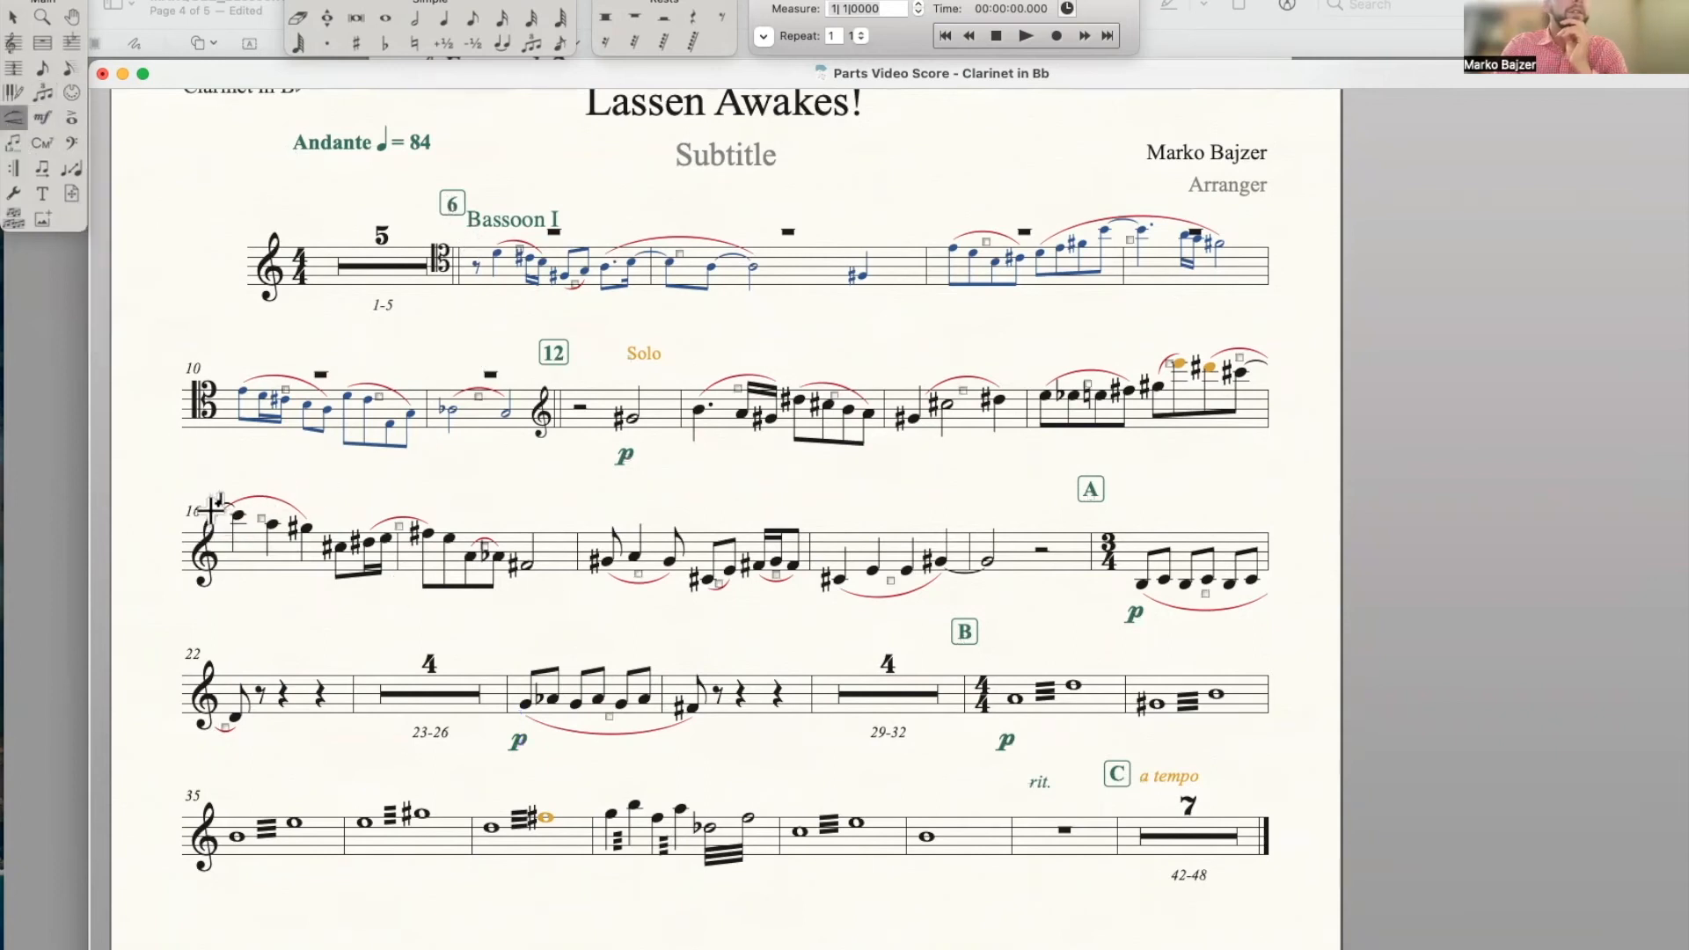
pyautogui.click(214, 517)
pyautogui.moveTo(212, 519); pyautogui.dragTo(213, 499)
pyautogui.click(329, 477)
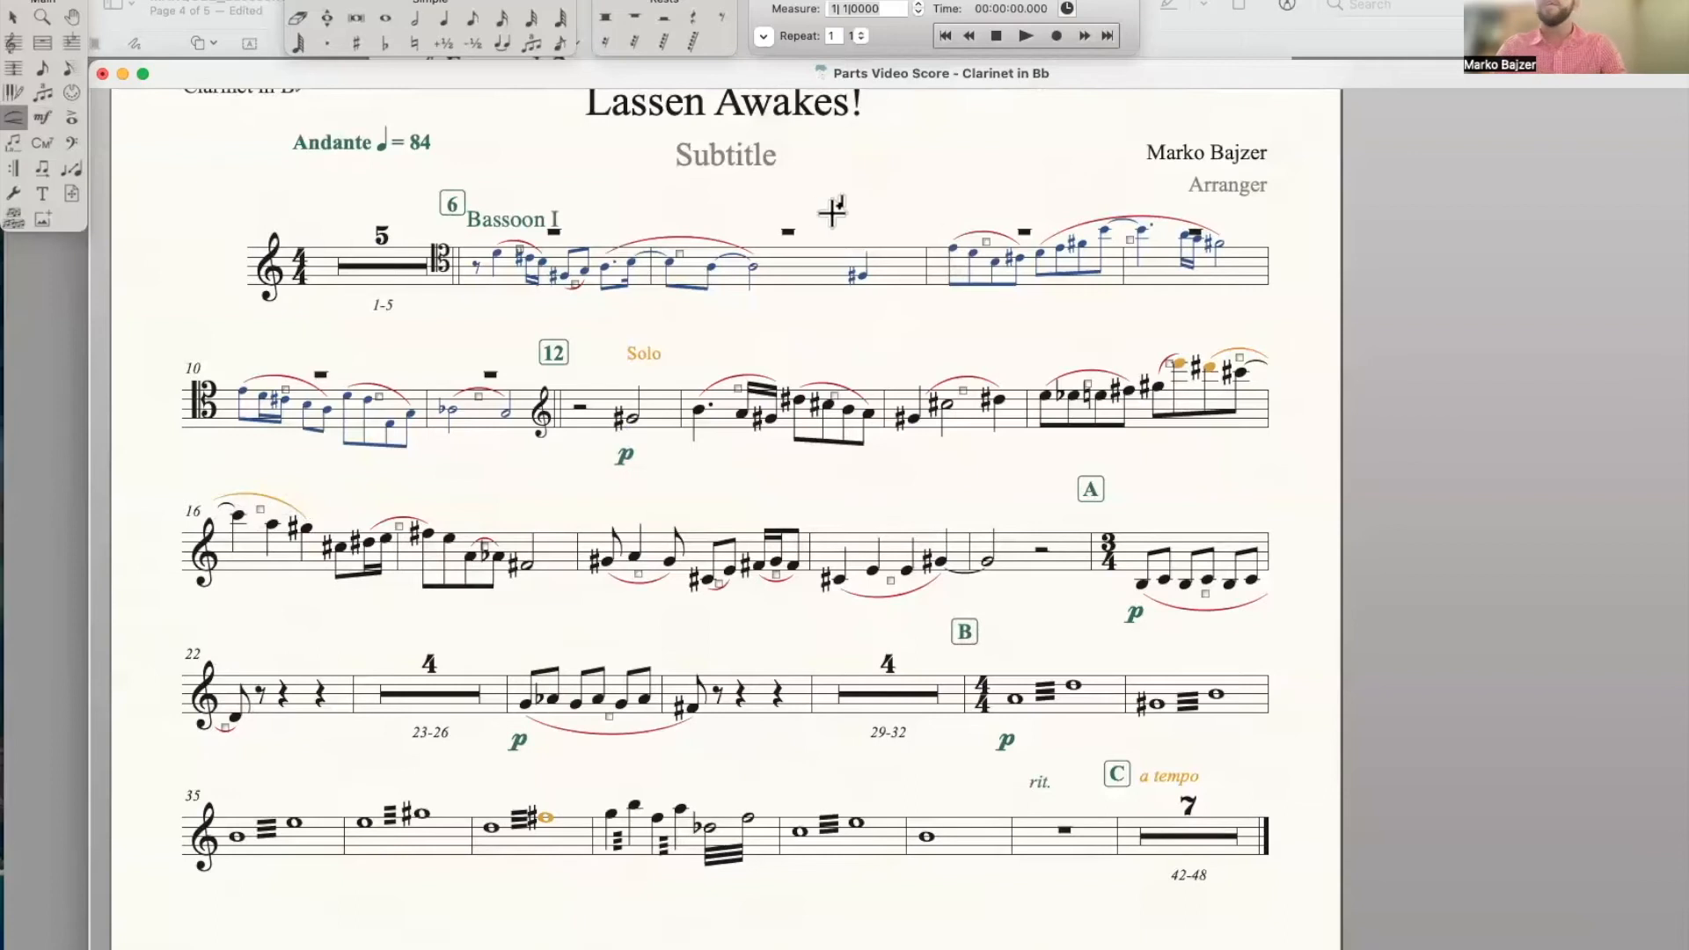
pyautogui.click(1128, 218)
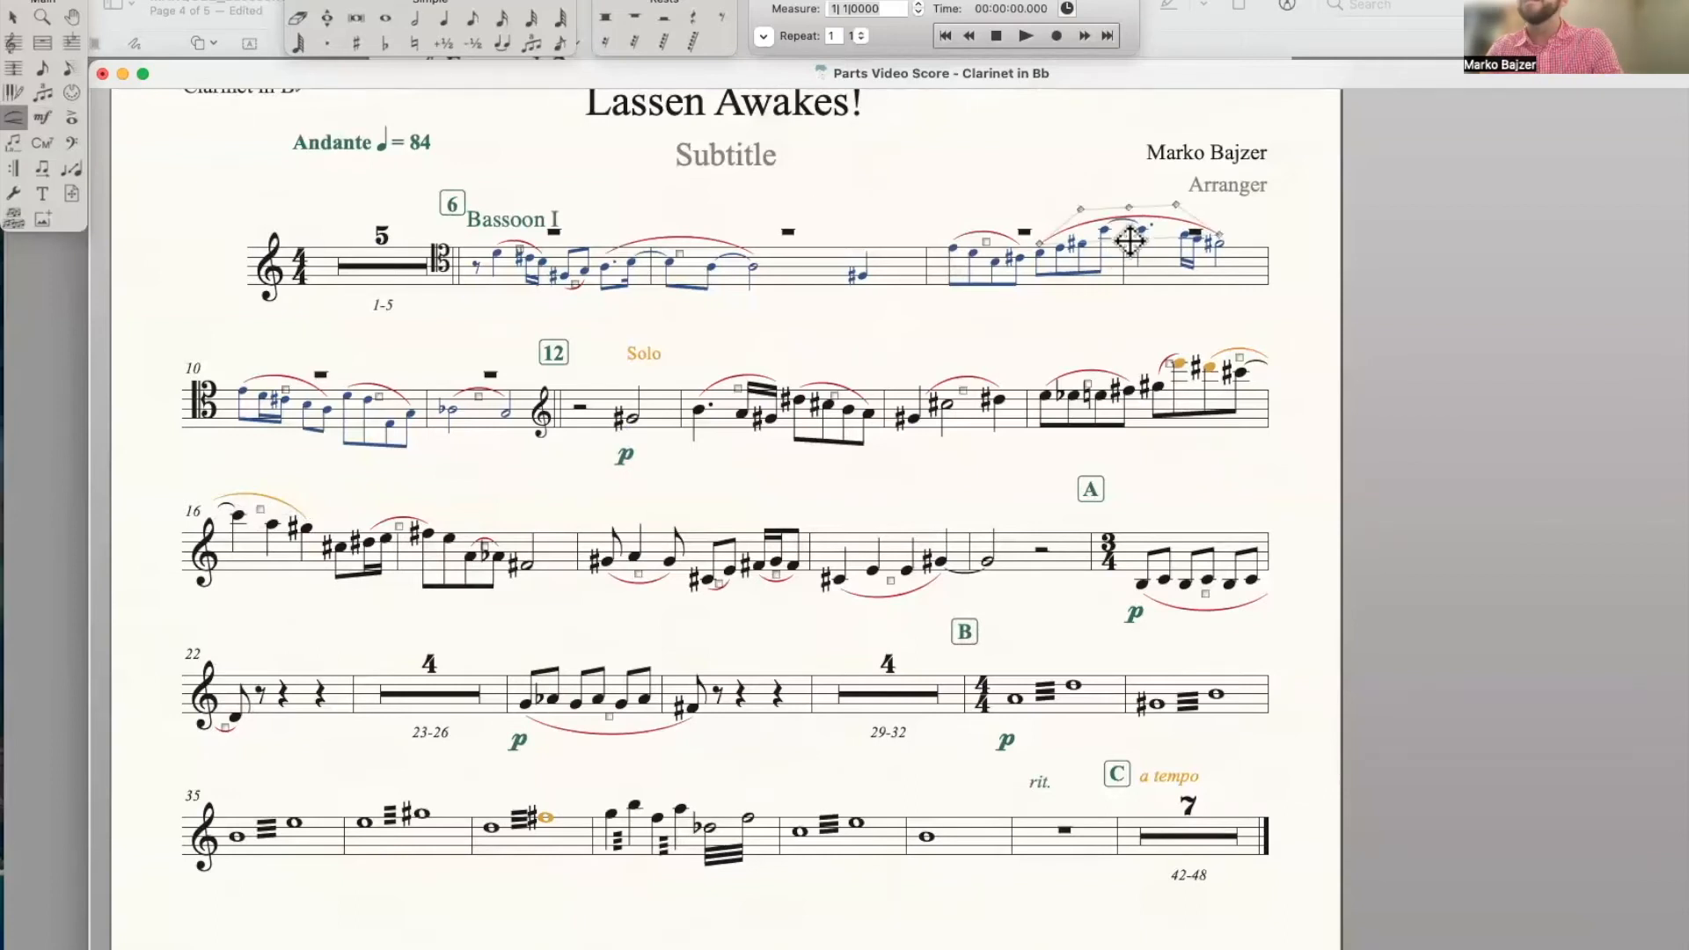
pyautogui.moveTo(1129, 207); pyautogui.dragTo(1180, 180)
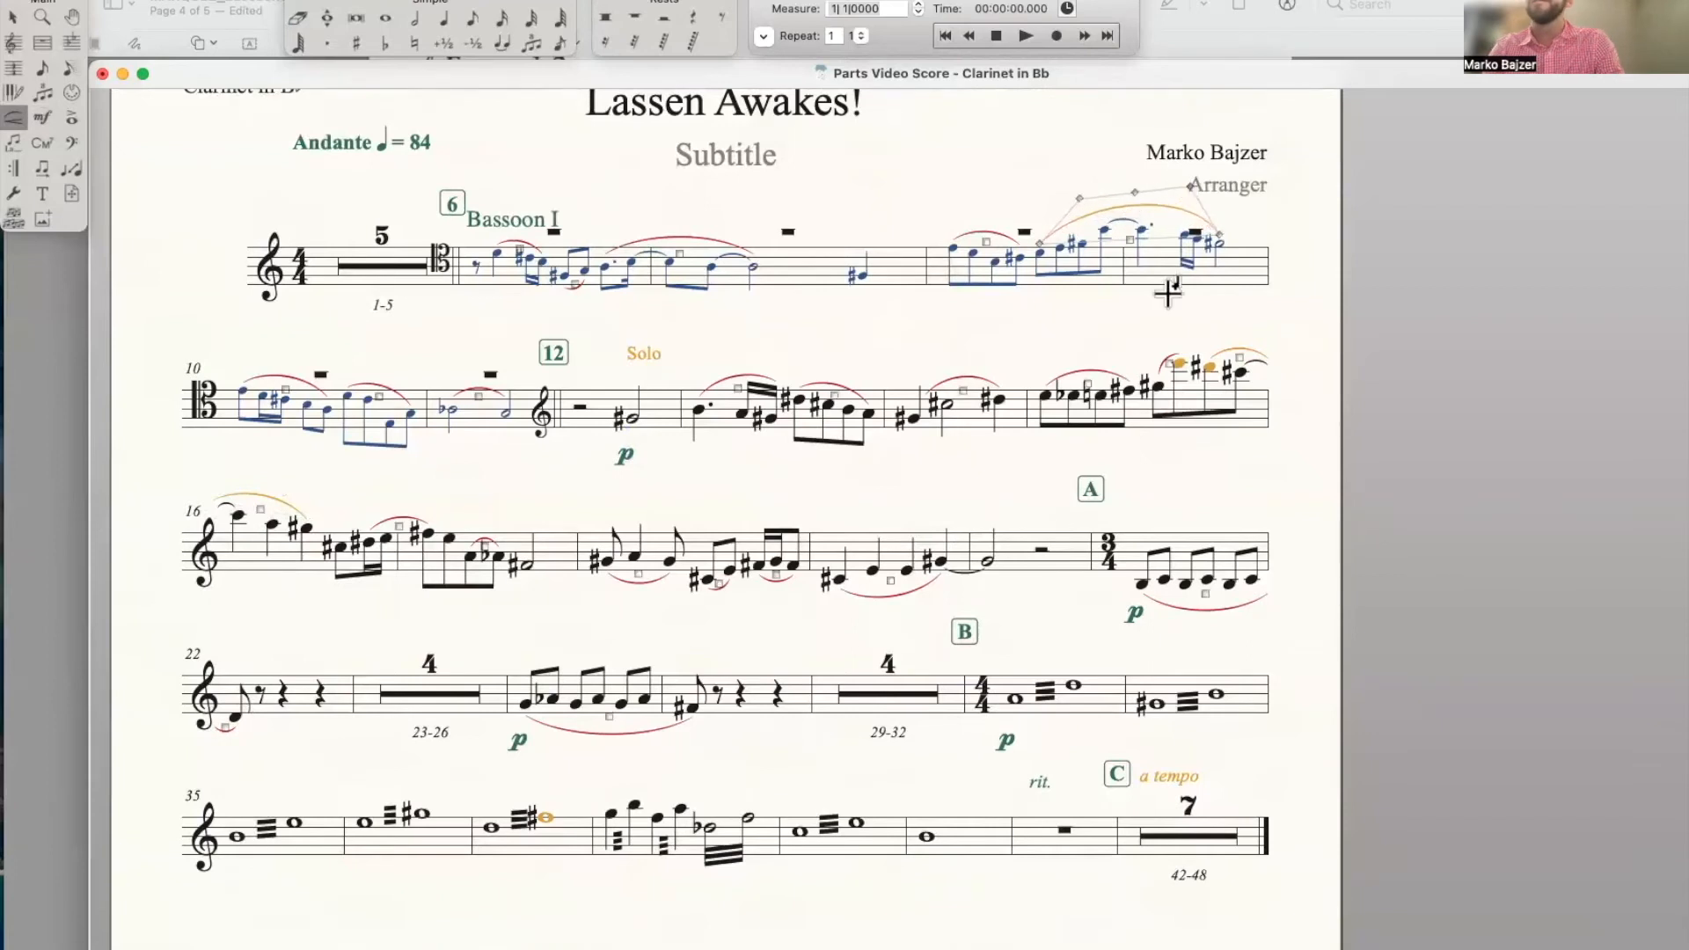
# Raise the whole rest above the Bassoon I cue in measure 9 to clear the cue notes
pyautogui.click(635, 16)
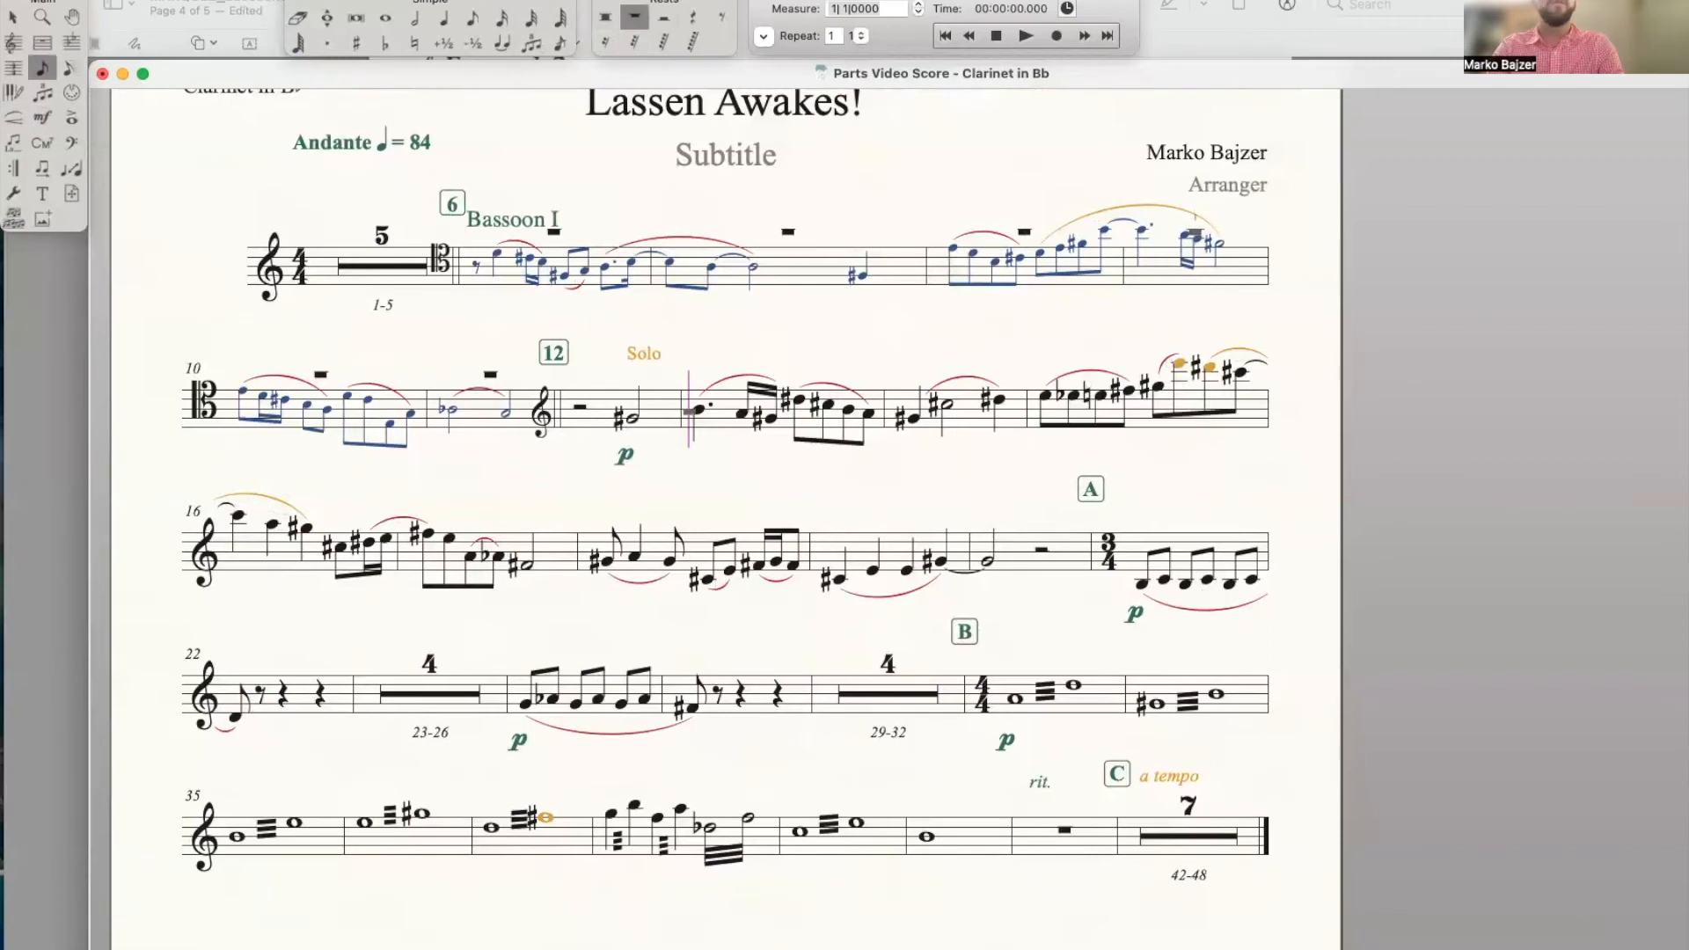
pyautogui.click(1193, 233)
pyautogui.press('Down')
pyautogui.press('Down')
pyautogui.press('Up')
pyautogui.press('Up')
pyautogui.press('Up')
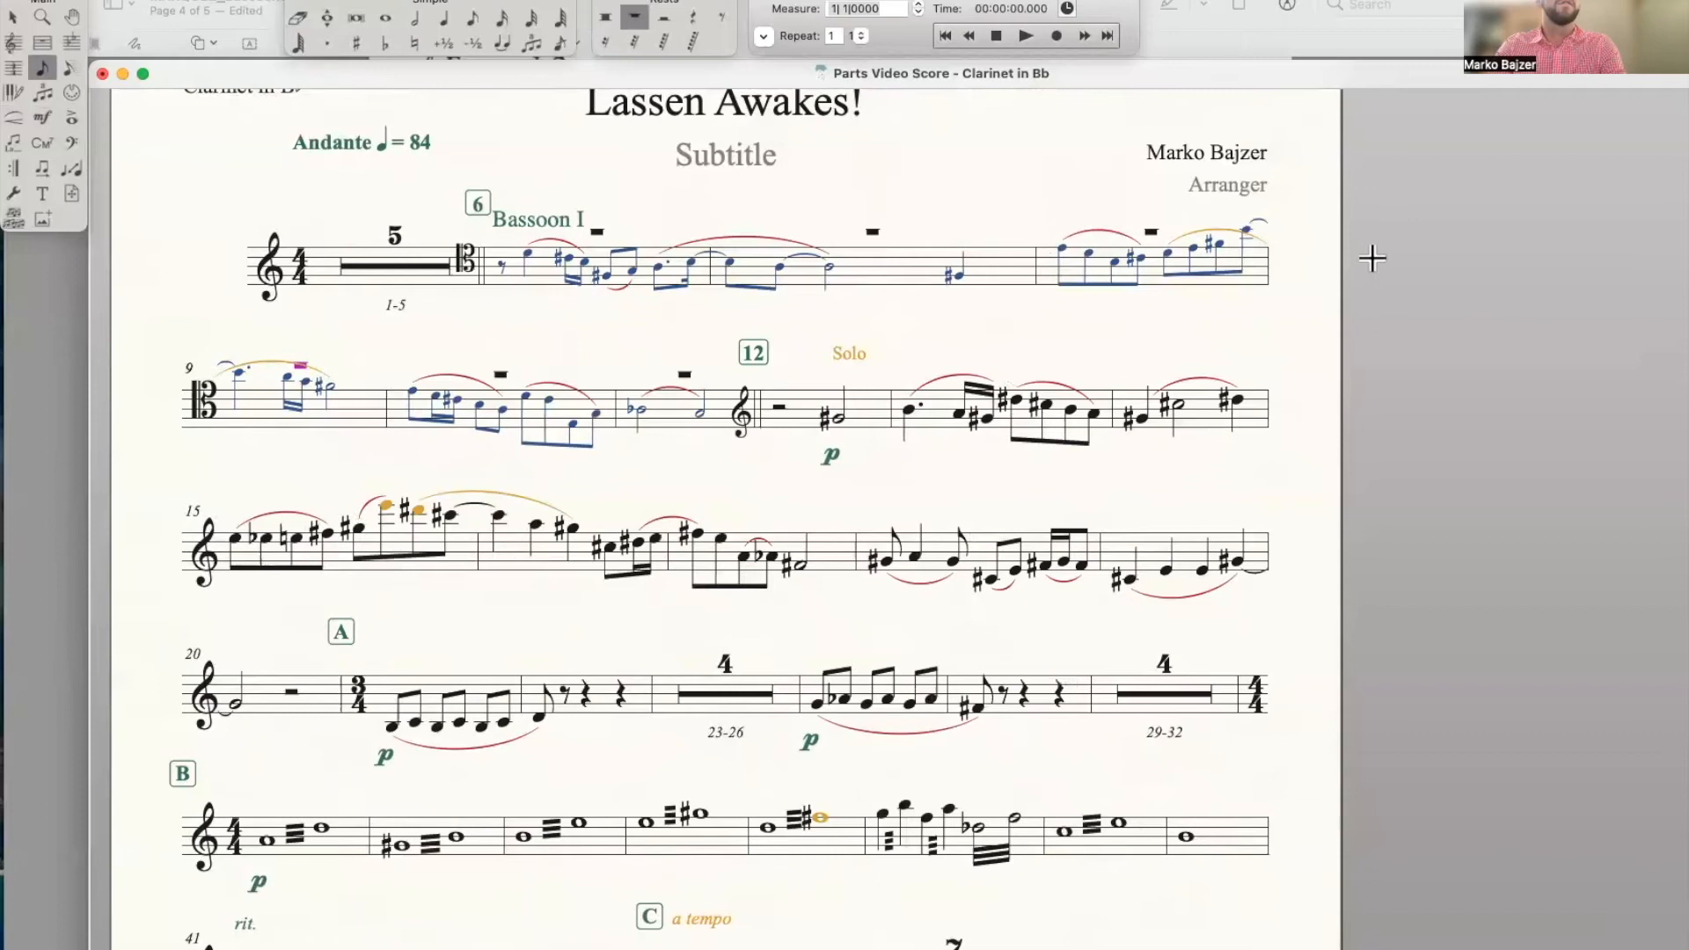
# Move measure 9 back up to the end of the first system
pyautogui.click(13, 16)
pyautogui.click(349, 414)
pyautogui.press('Up')
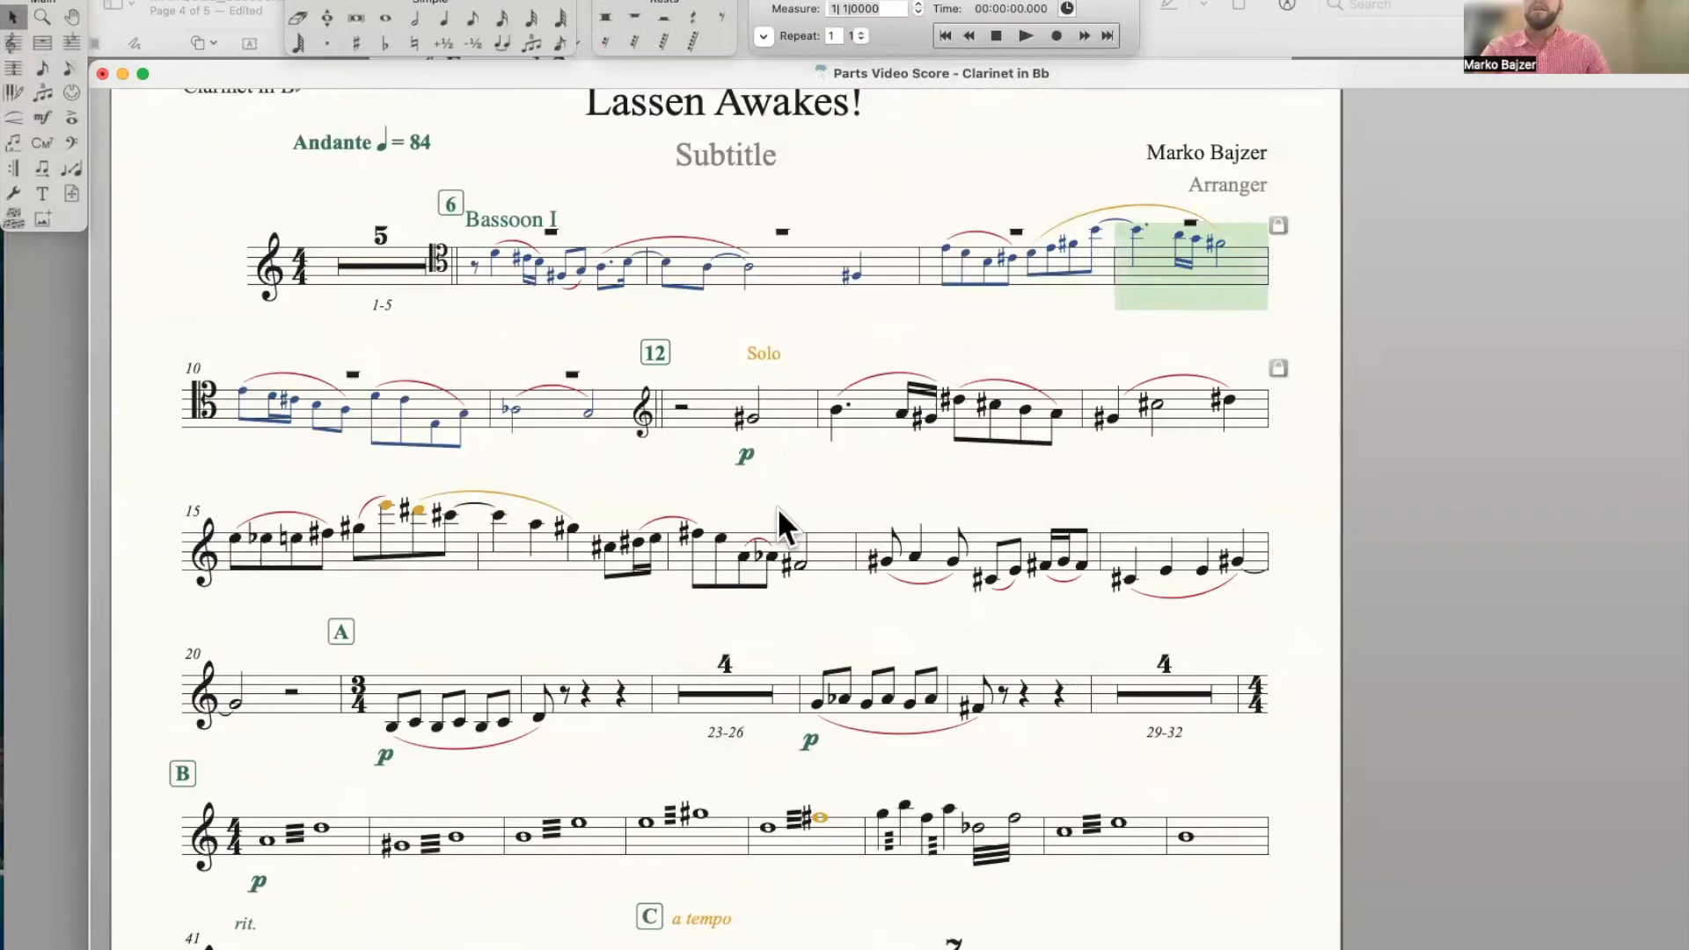
# Move measure 39 down from the system at rehearsal mark B to the last system, and select measure 38
pyautogui.scroll(-3, 778, 506)
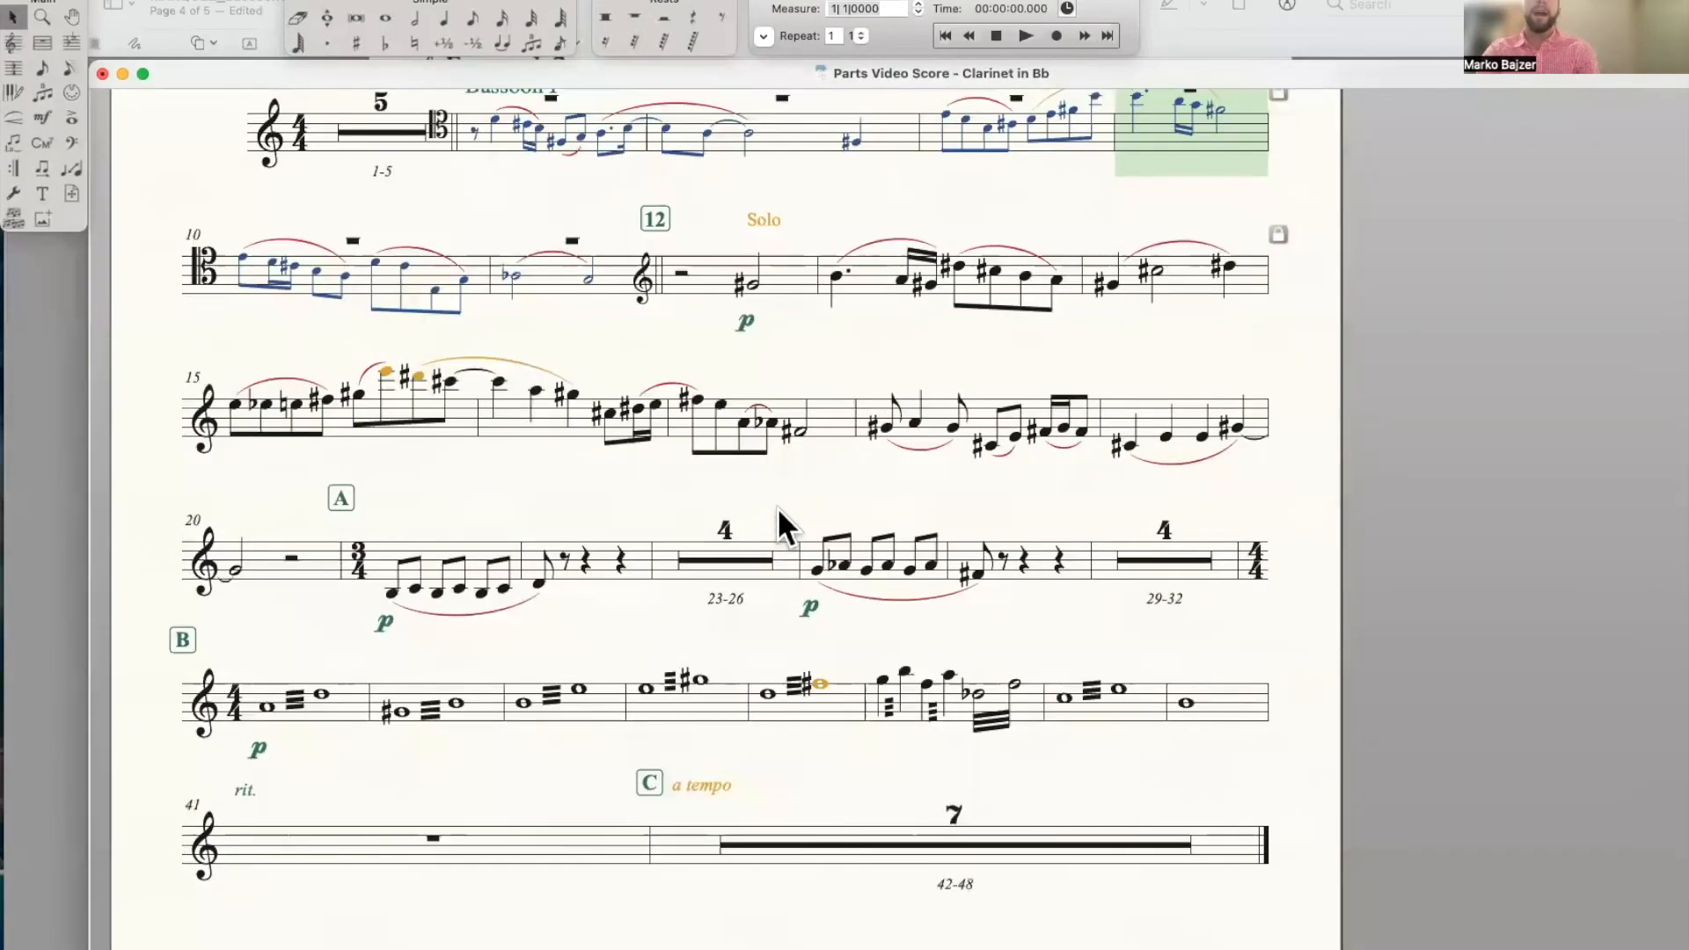
pyautogui.scroll(-3, 797, 827)
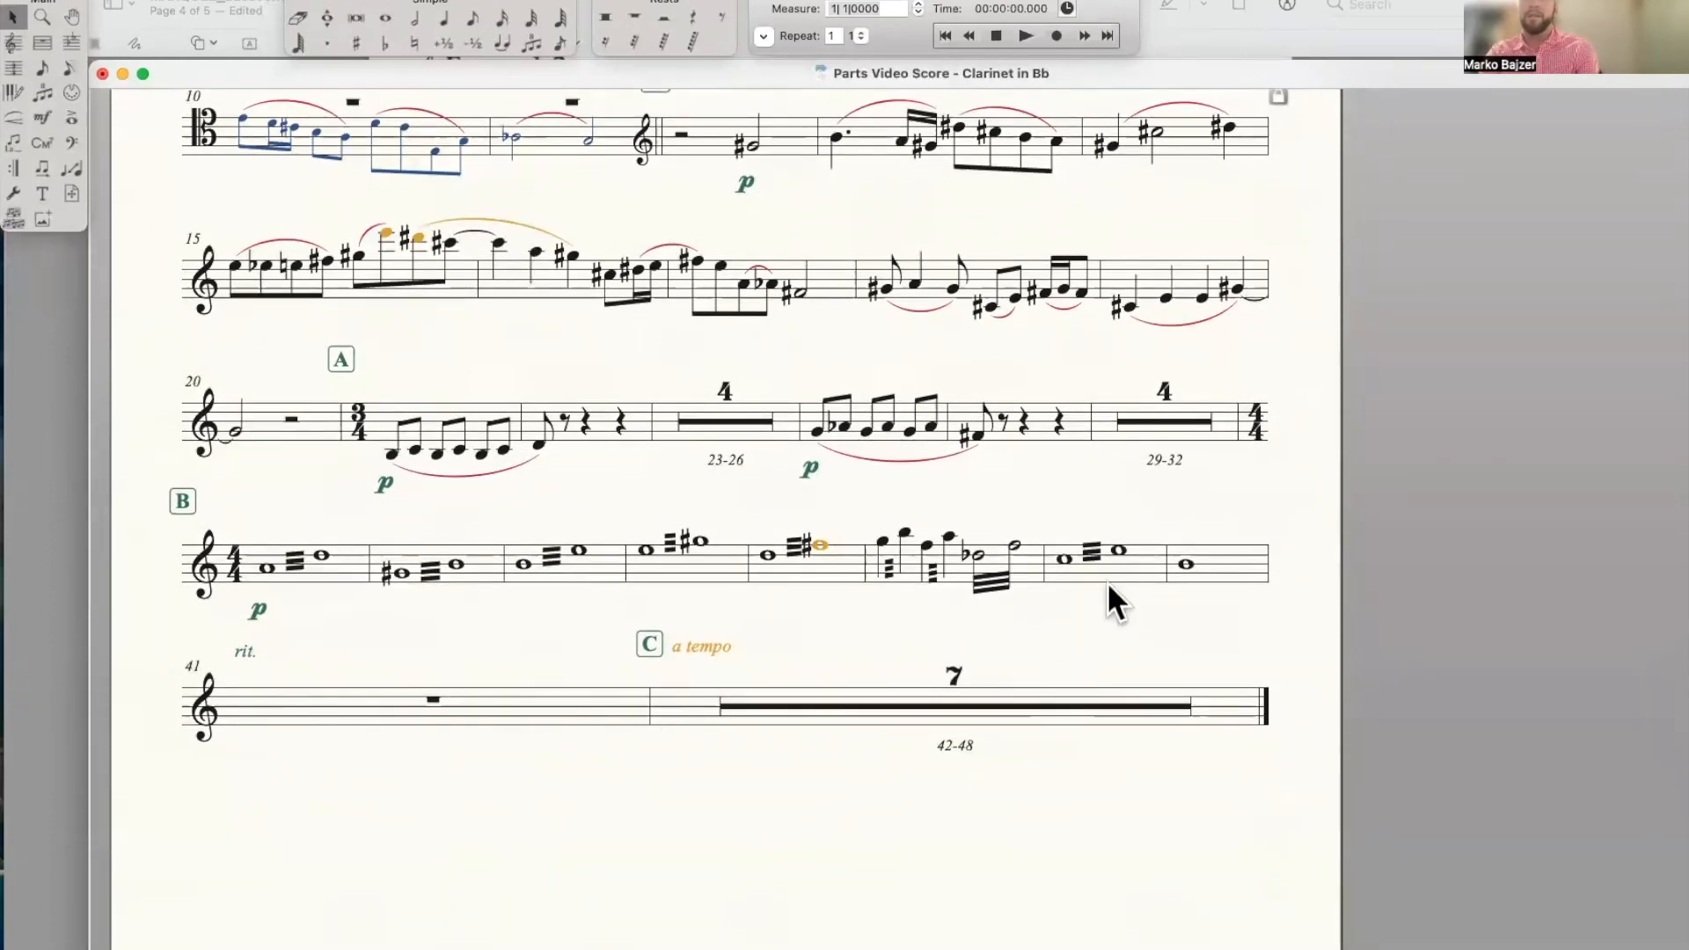
pyautogui.click(552, 704)
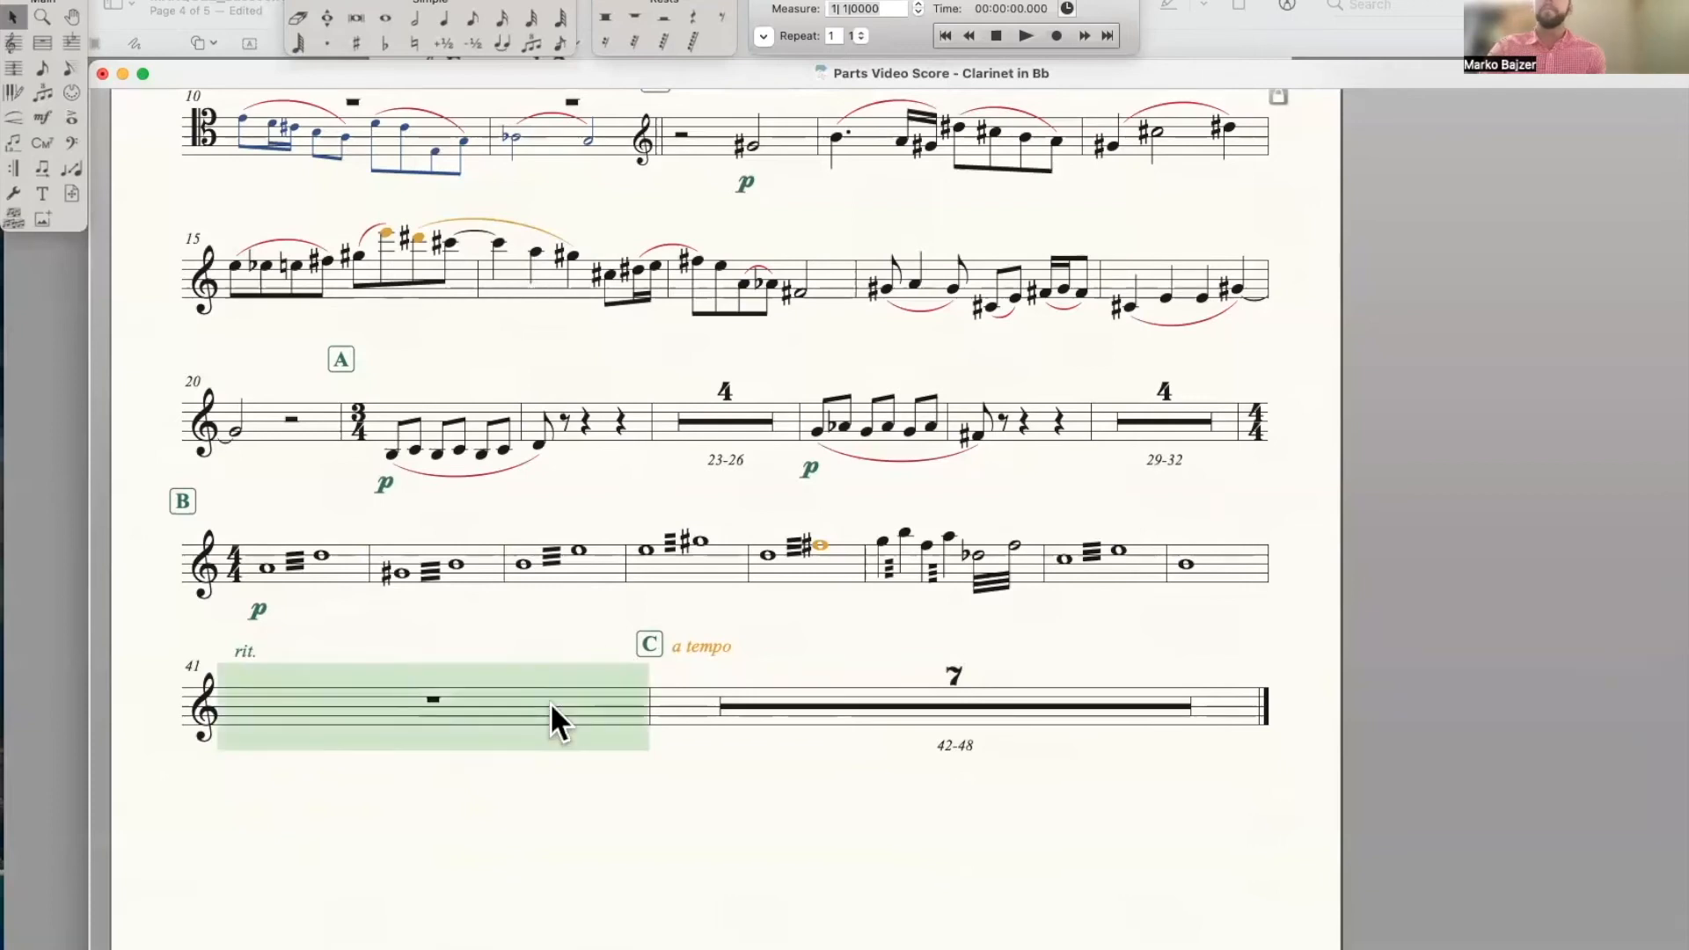
pyautogui.click(973, 560)
pyautogui.click(1107, 563)
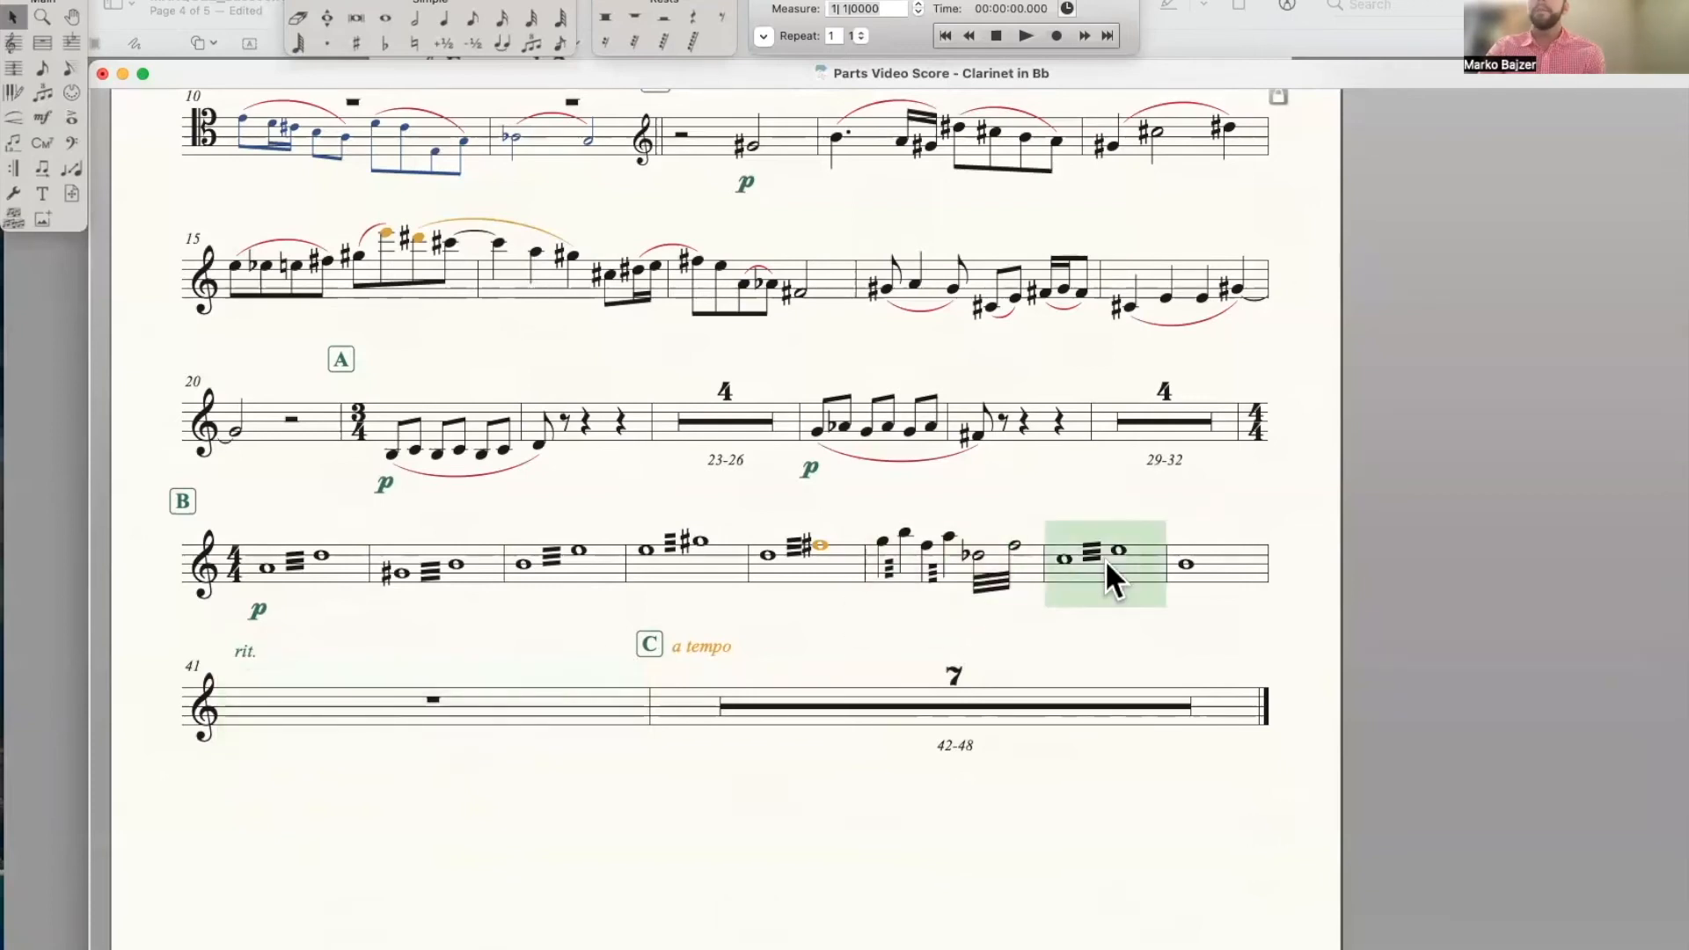
pyautogui.press('Down')
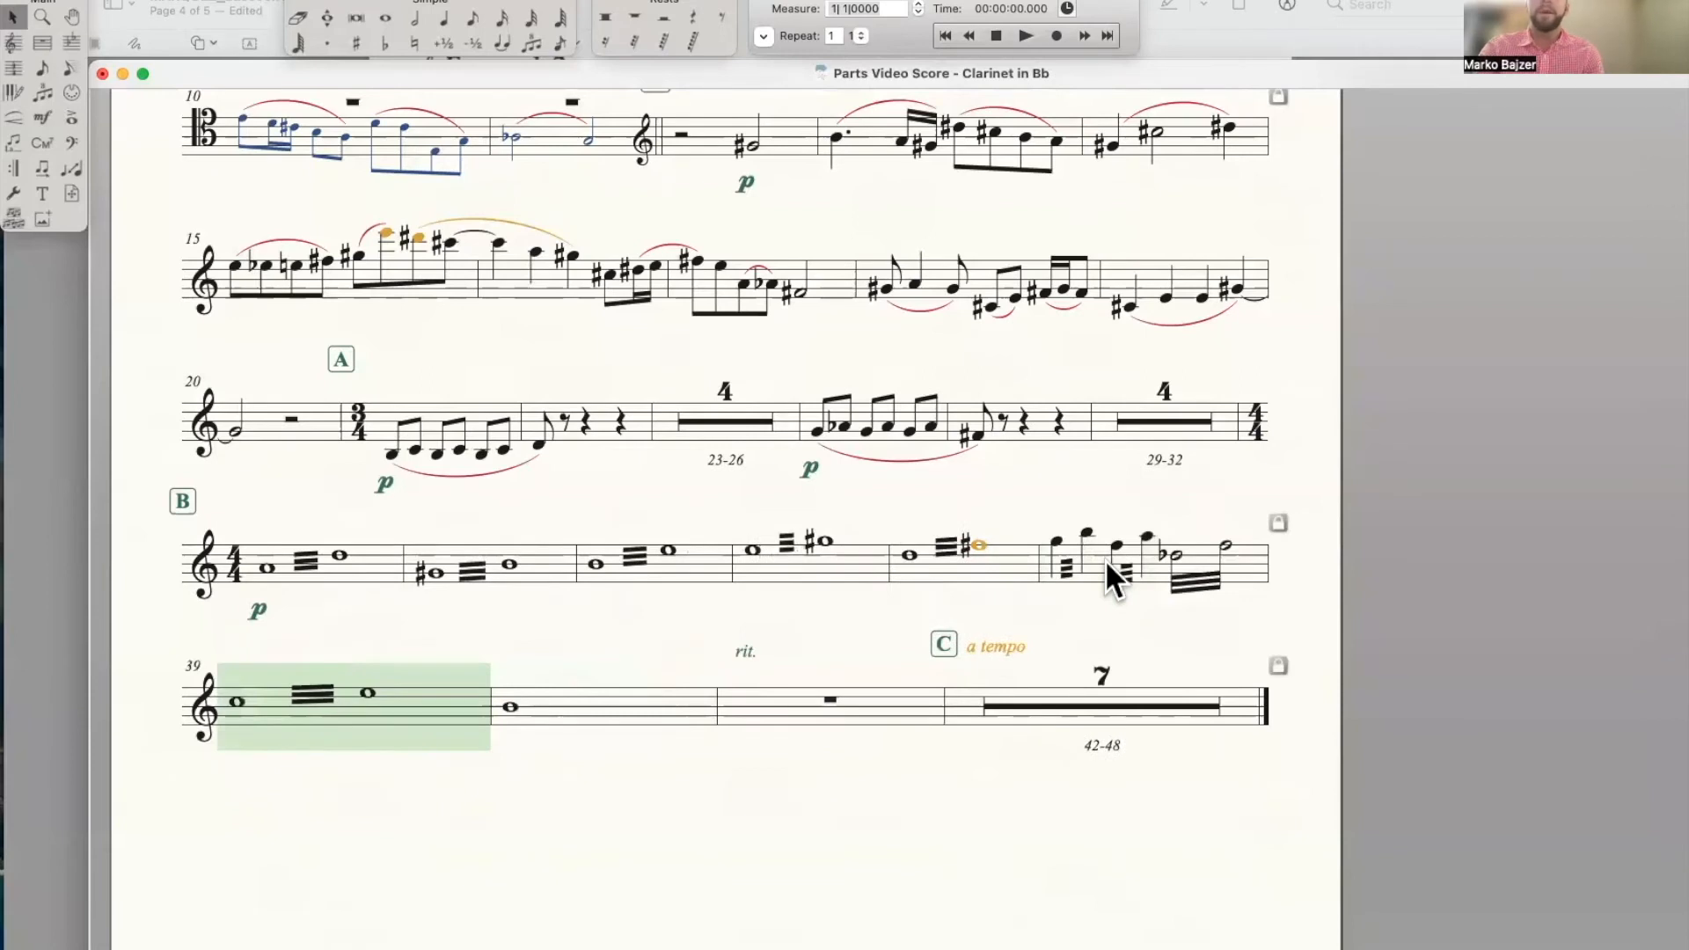
pyautogui.click(1161, 567)
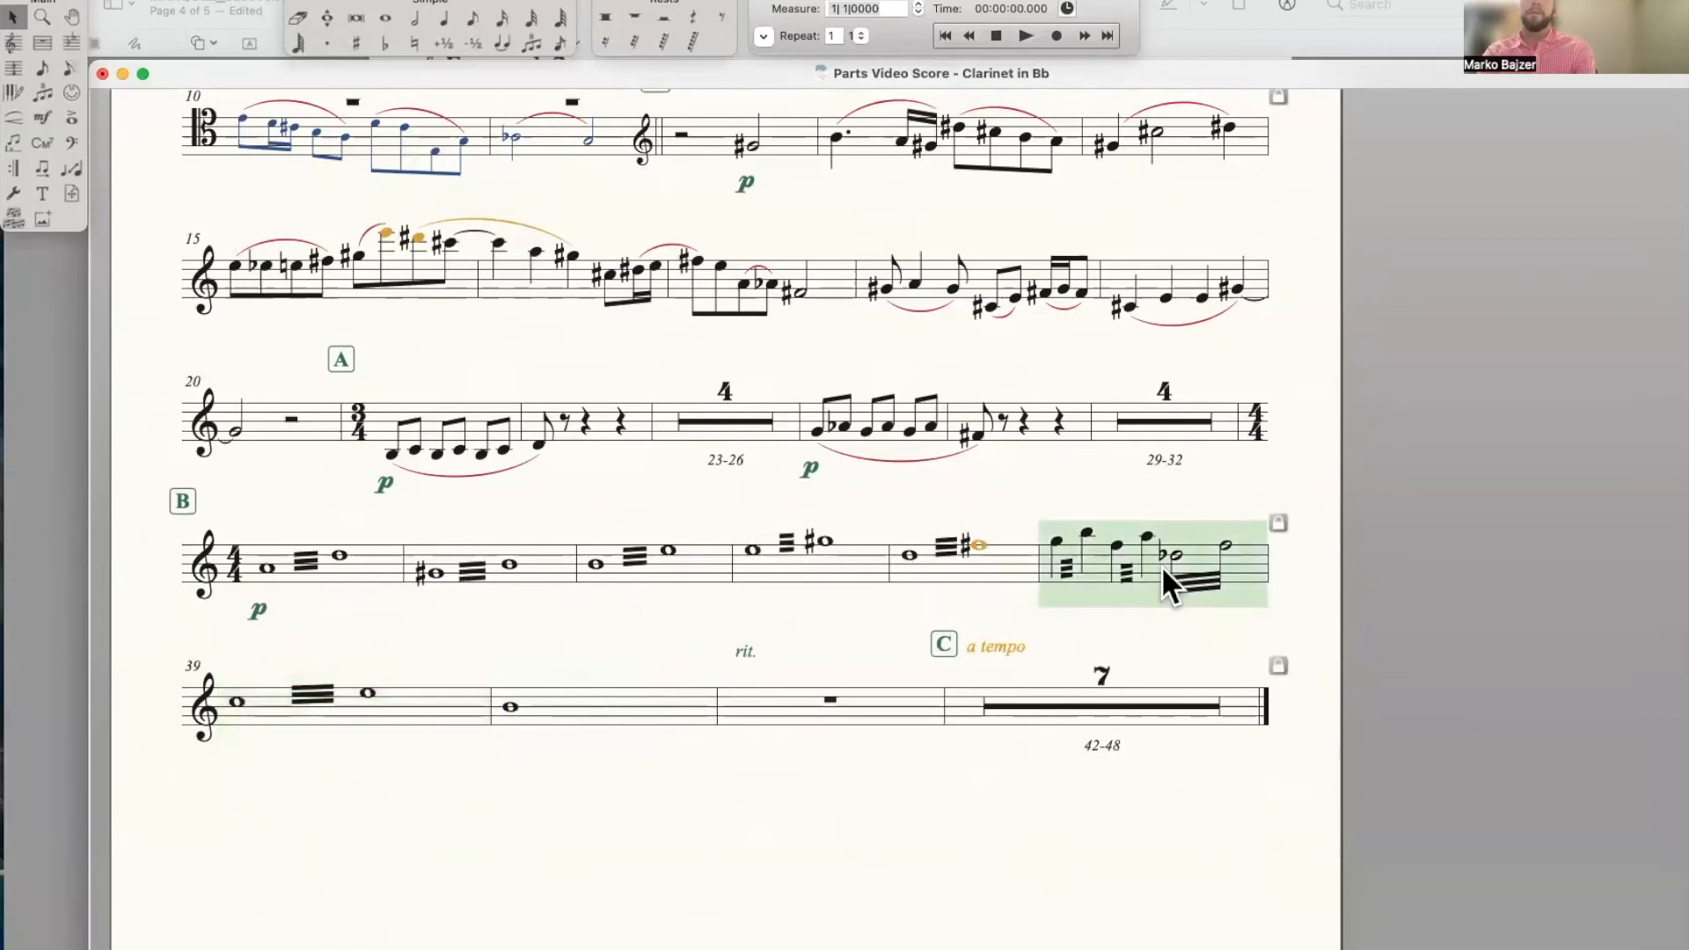
# Push measure 38 down to the last system, and bring measures 38 to 41 up into the system at rehearsal mark B
pyautogui.press('Down')
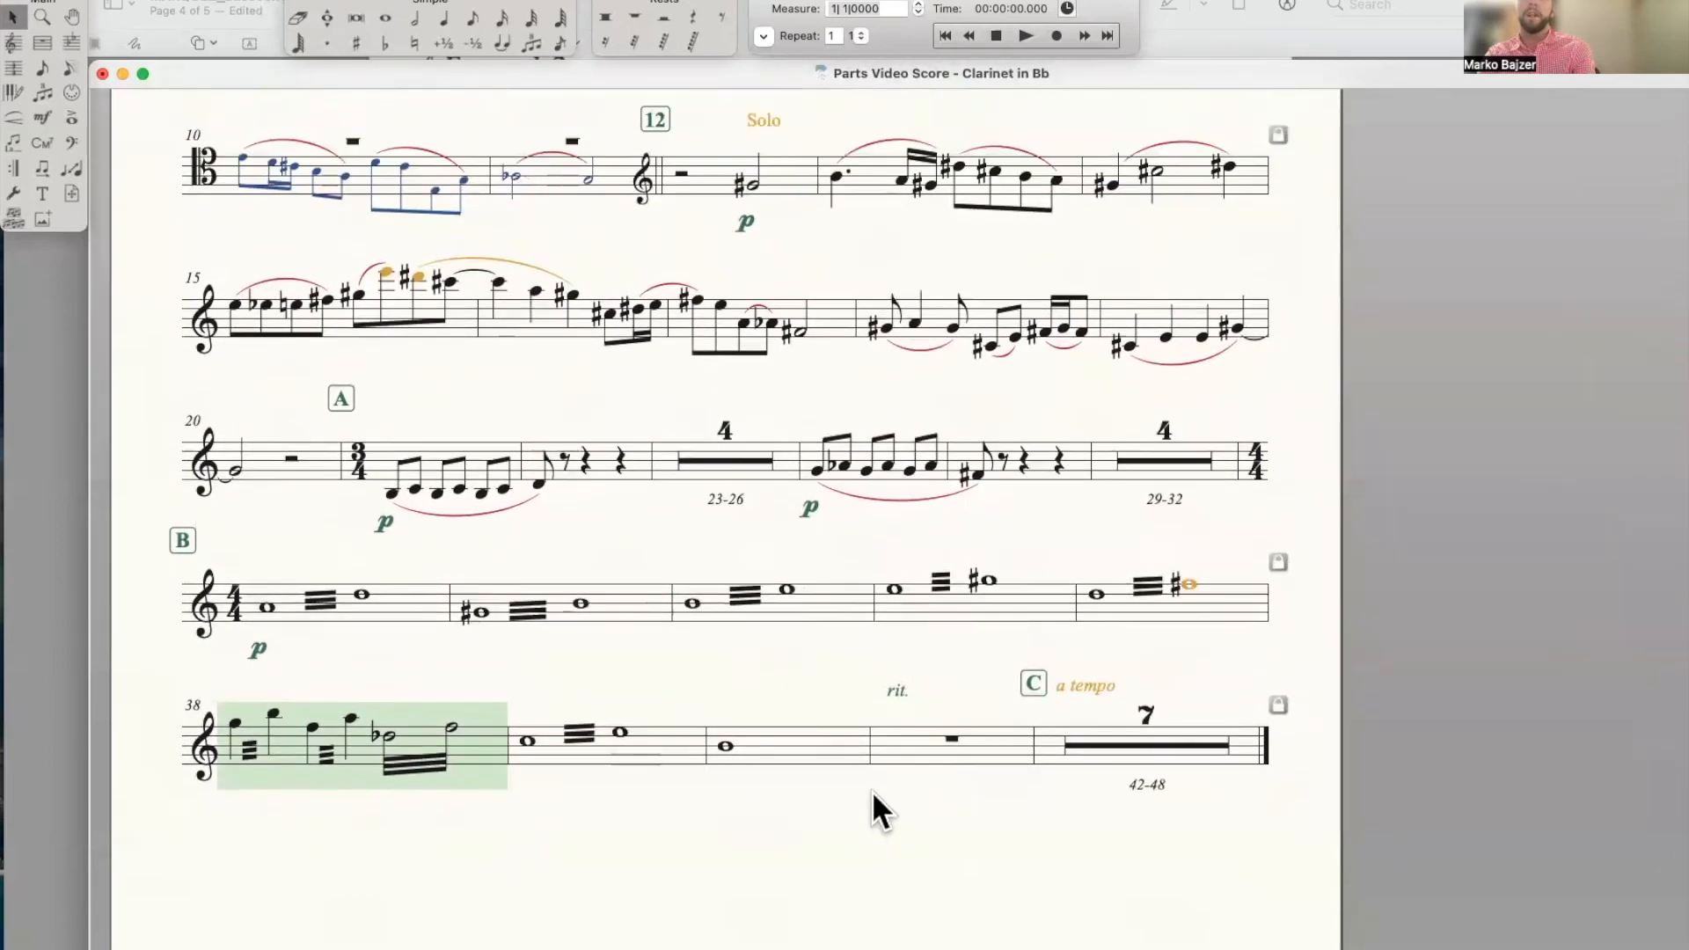
pyautogui.click(908, 736)
pyautogui.press('Up')
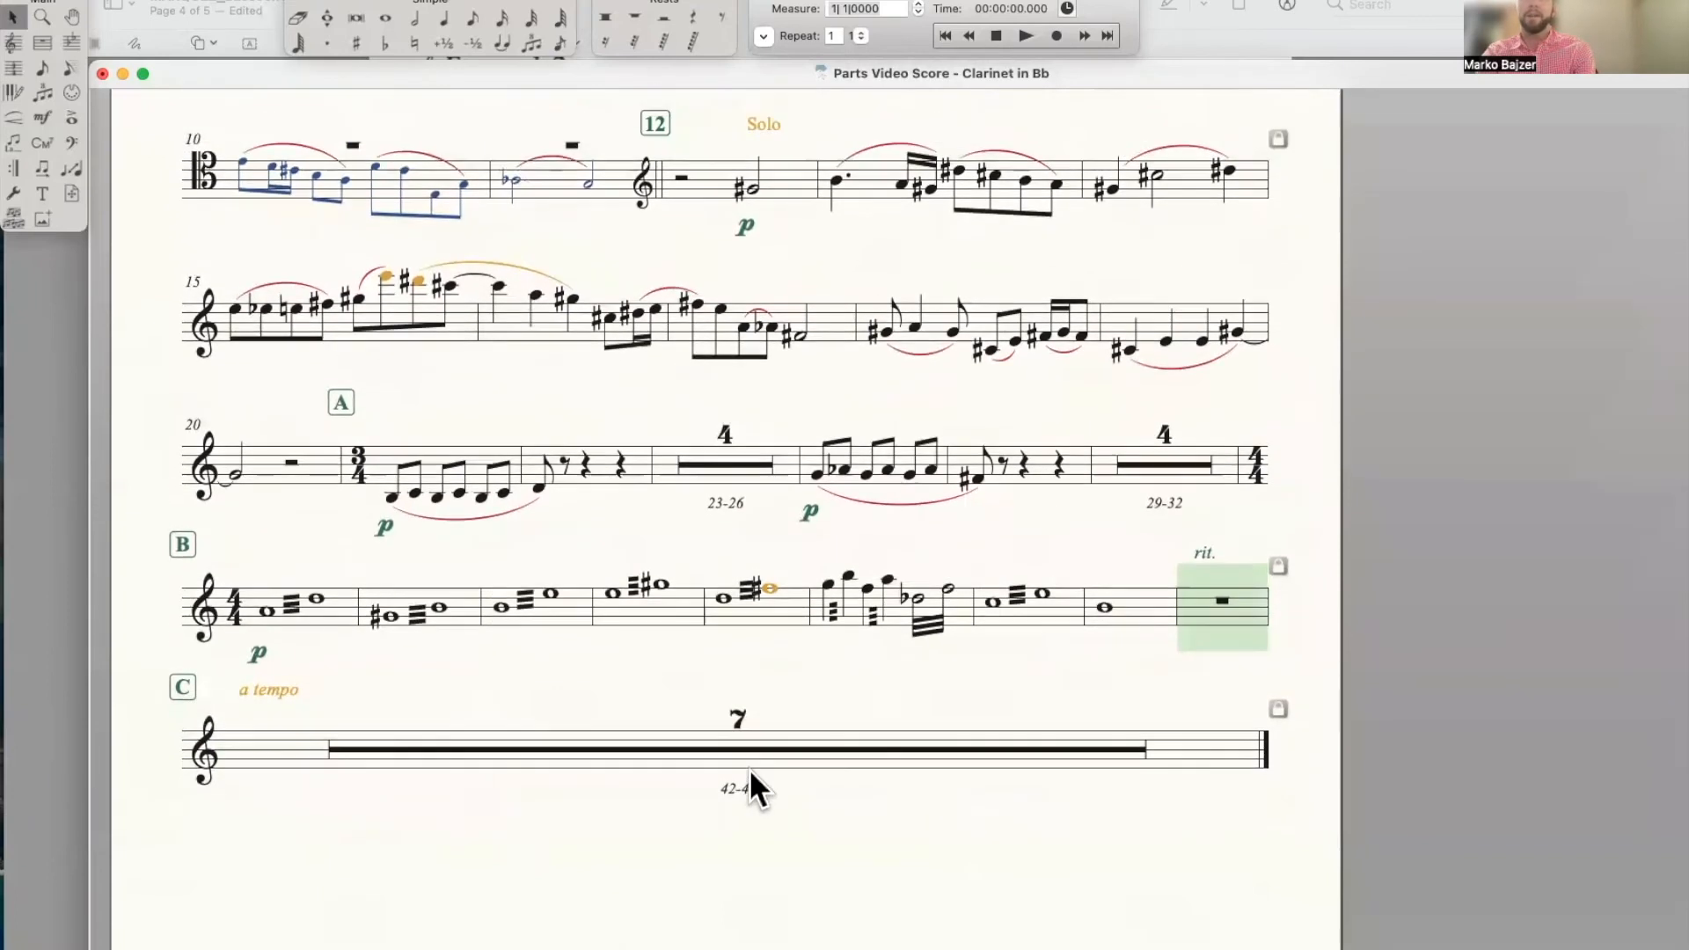
# Move measure 12 down to the start of the third system, and bring measures 12 to 15 up into the second system
pyautogui.click(771, 350)
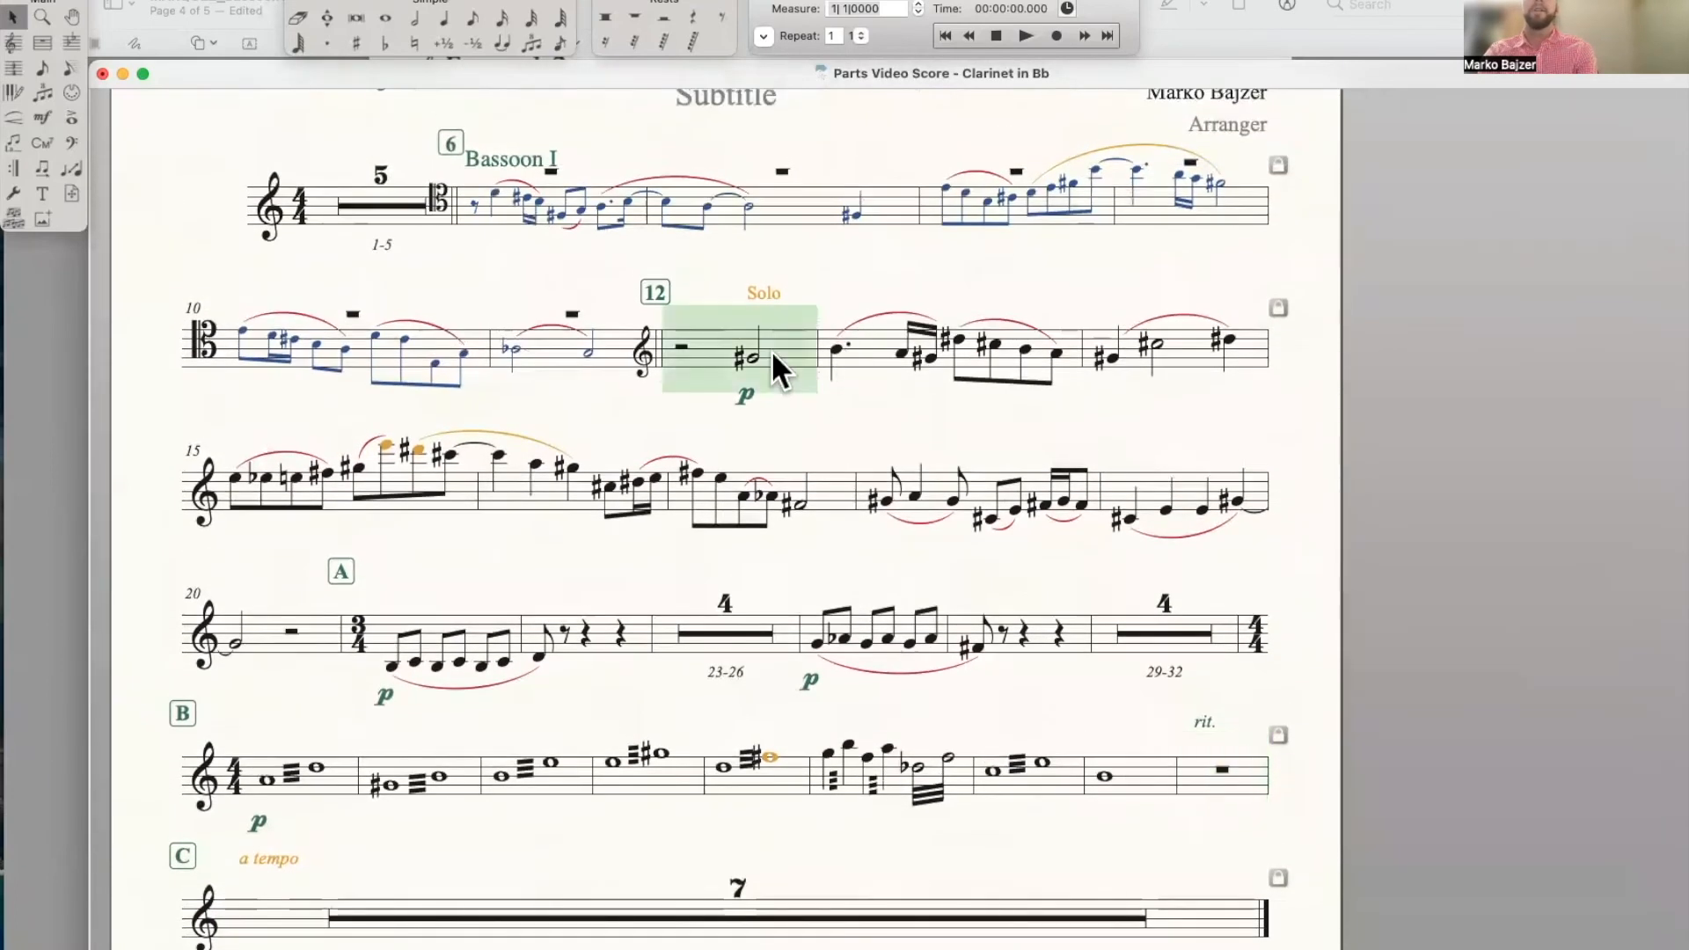
pyautogui.press('Down')
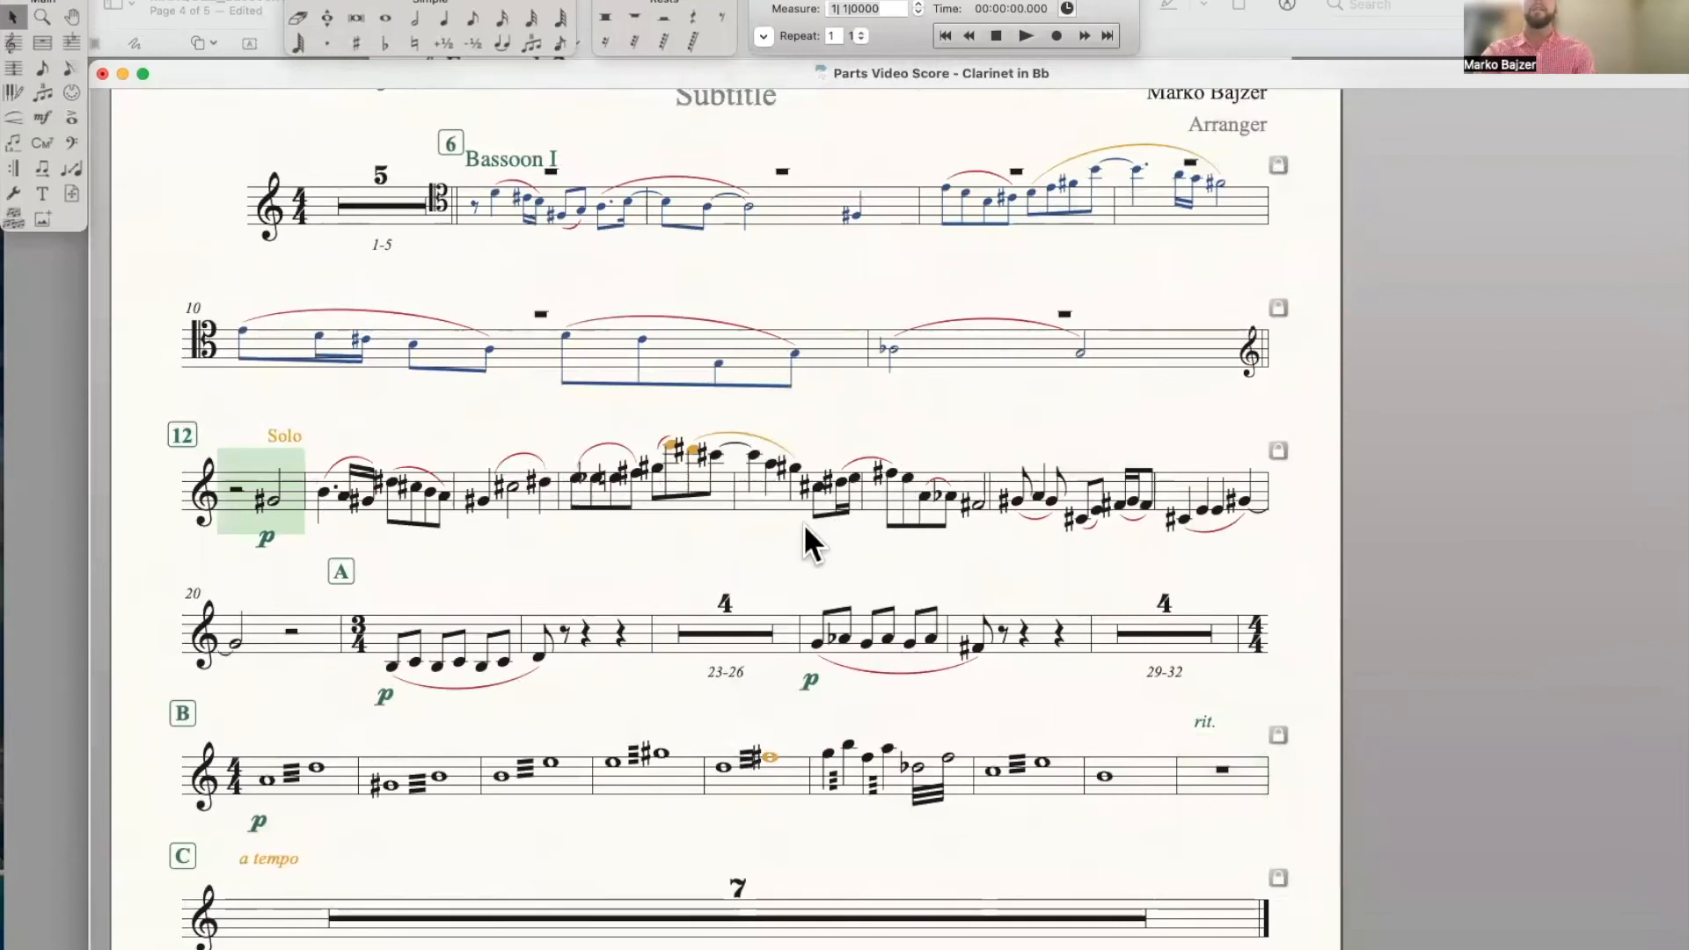
pyautogui.scroll(2, 805, 524)
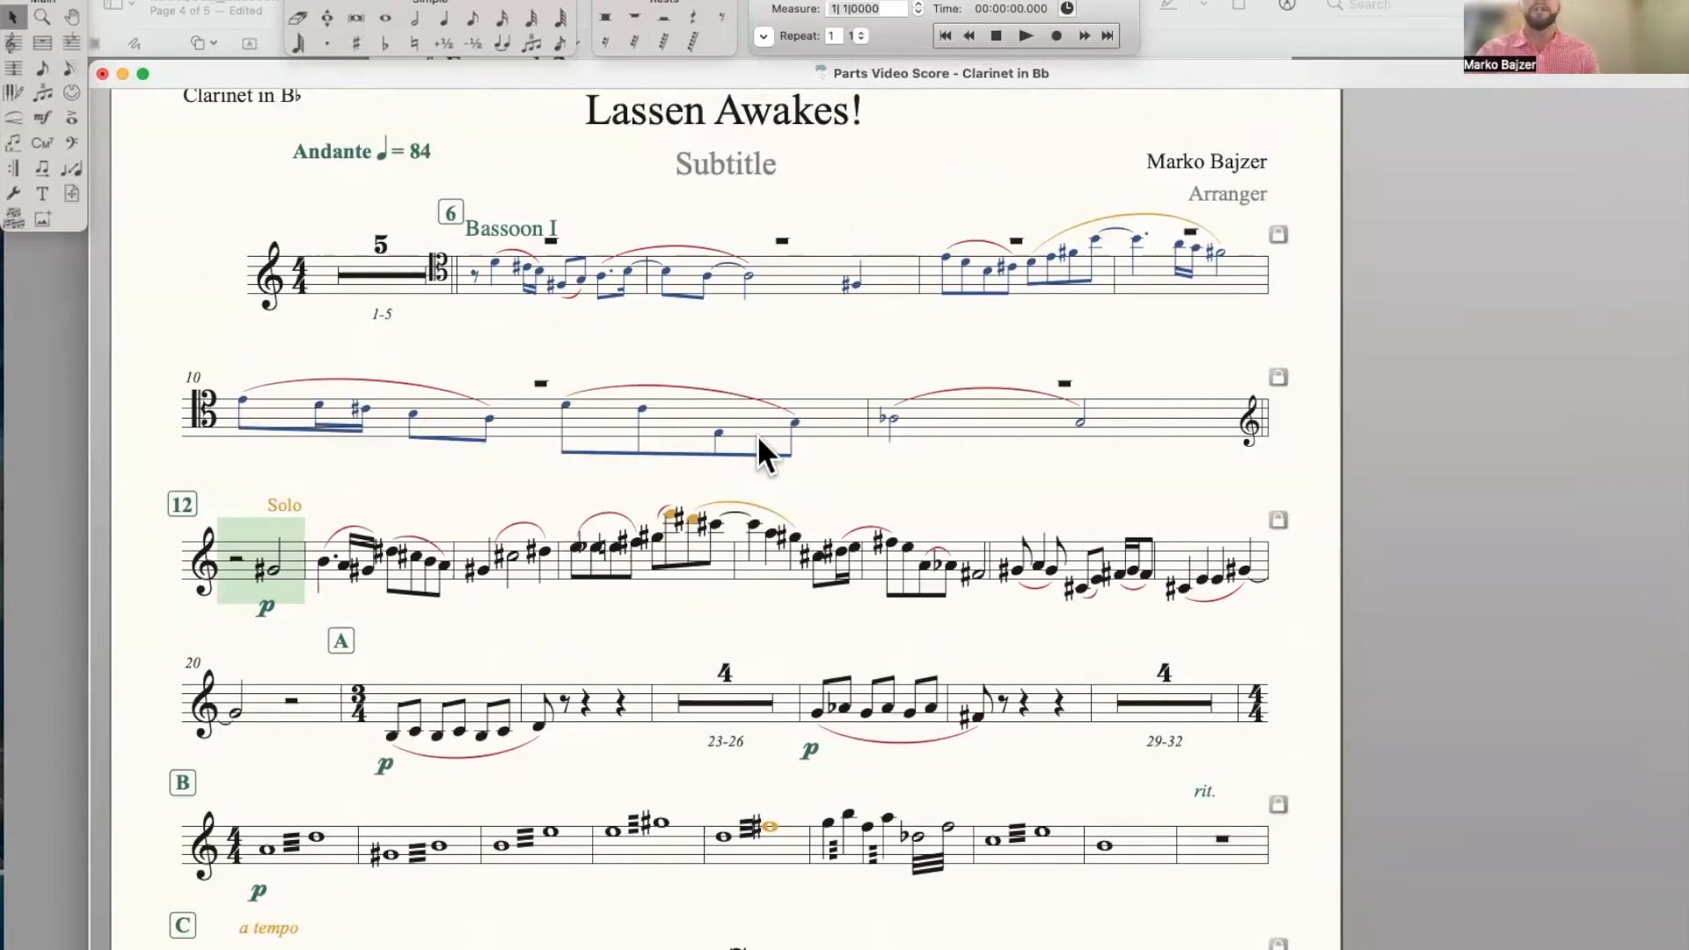
pyautogui.click(670, 570)
pyautogui.press('Return')
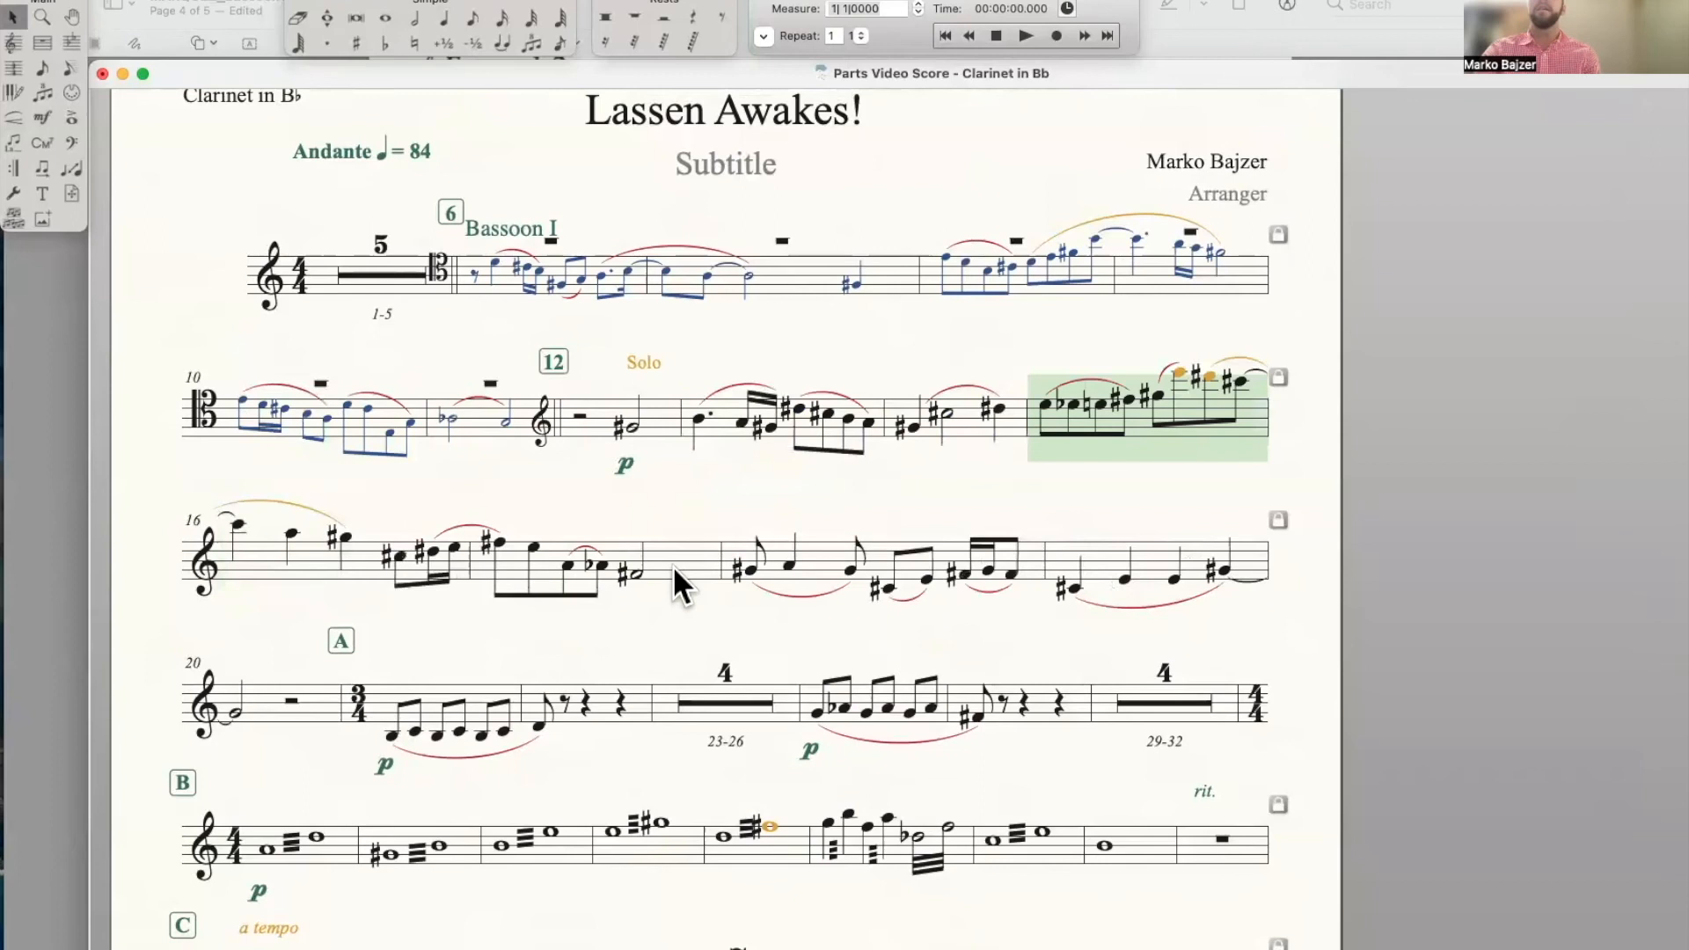
# Move measure 39 down from the system at rehearsal mark B to the start of the last system
pyautogui.scroll(-2, 796, 560)
pyautogui.scroll(-3, 783, 528)
pyautogui.scroll(3, 765, 483)
pyautogui.scroll(2, 748, 546)
pyautogui.scroll(-3, 737, 609)
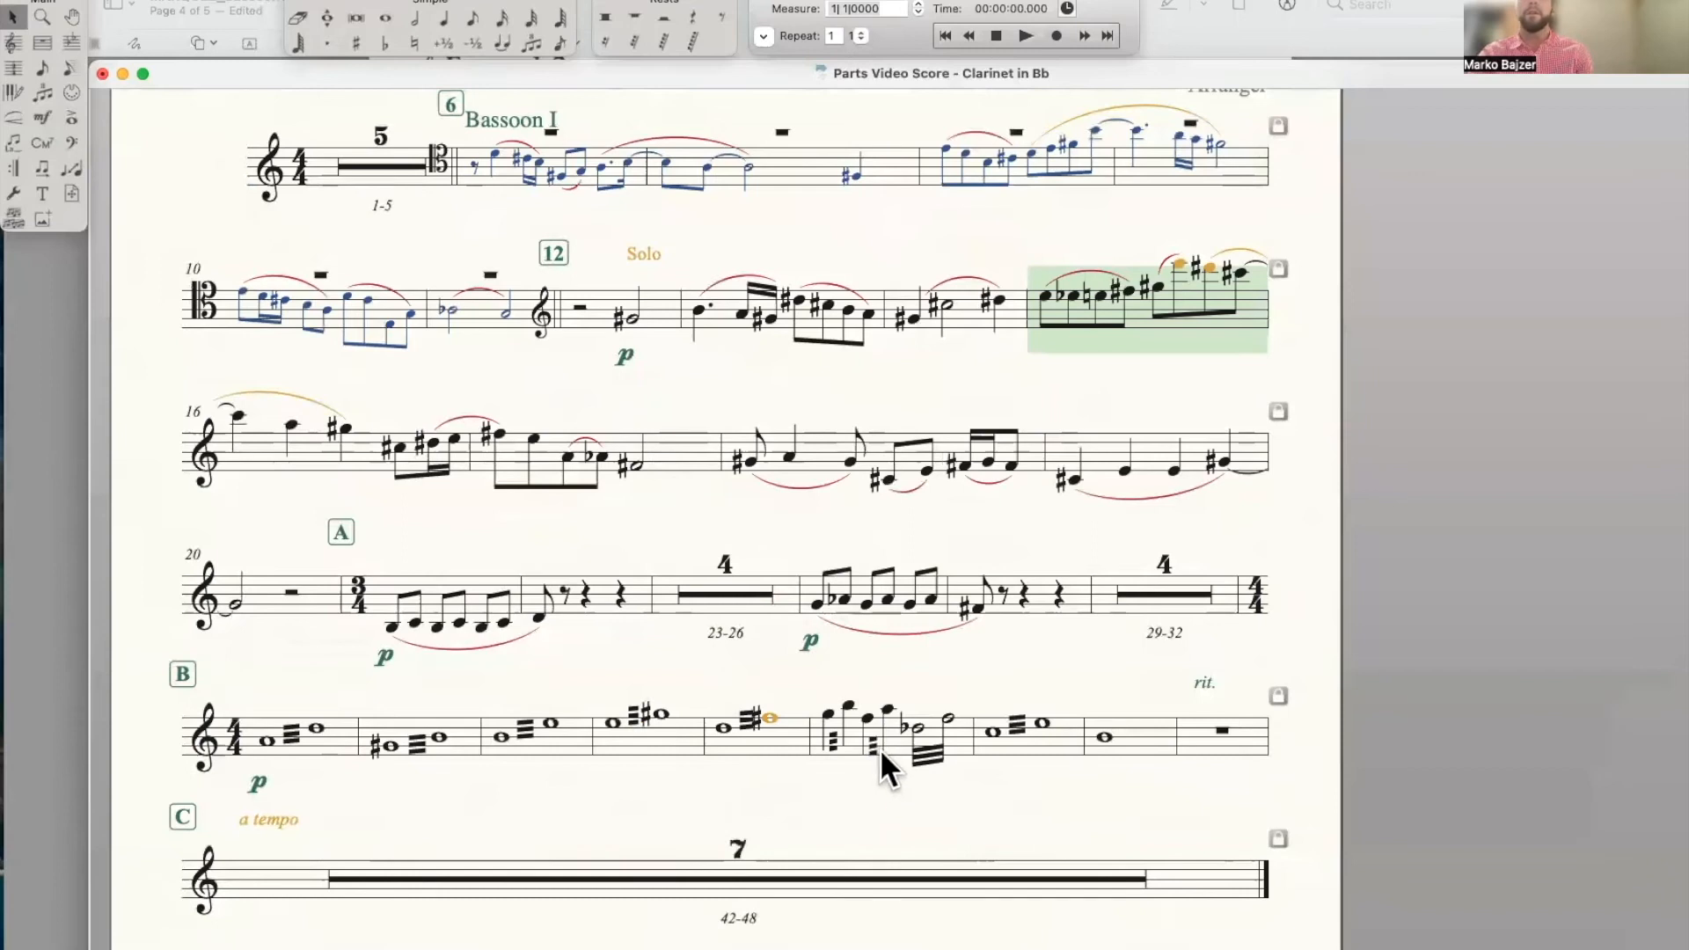
pyautogui.click(1049, 736)
pyautogui.press('Return')
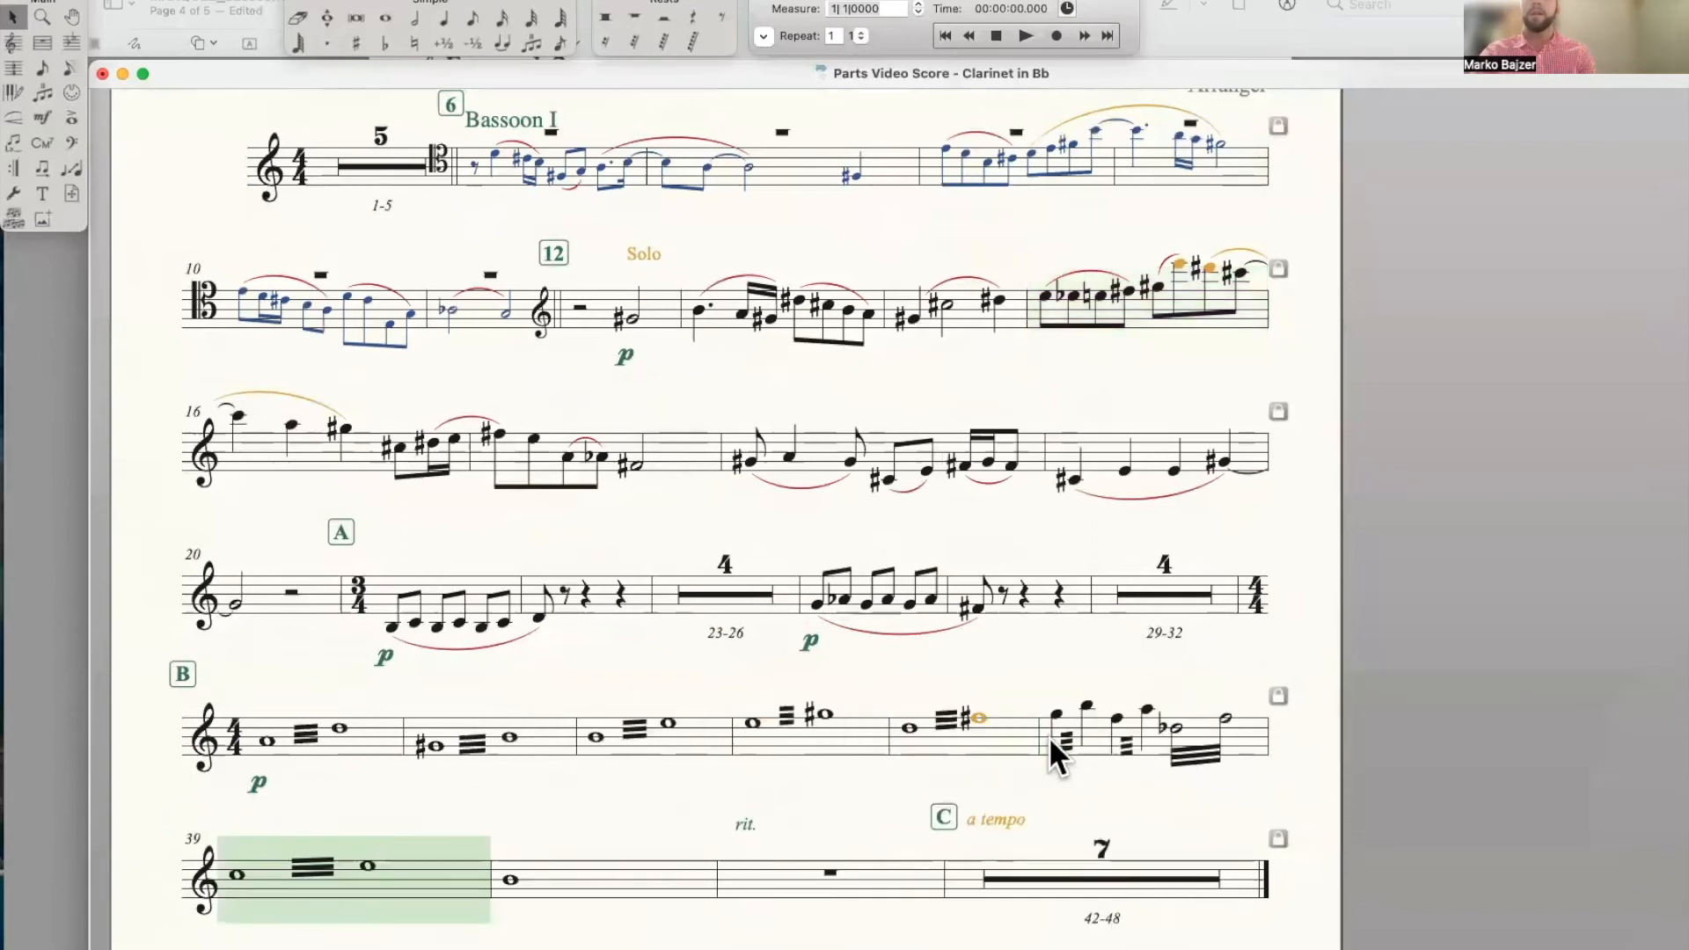
# Replace the long slur in measure 19 with two slurs, one over the first two notes and one over the last two
pyautogui.scroll(-2, 816, 837)
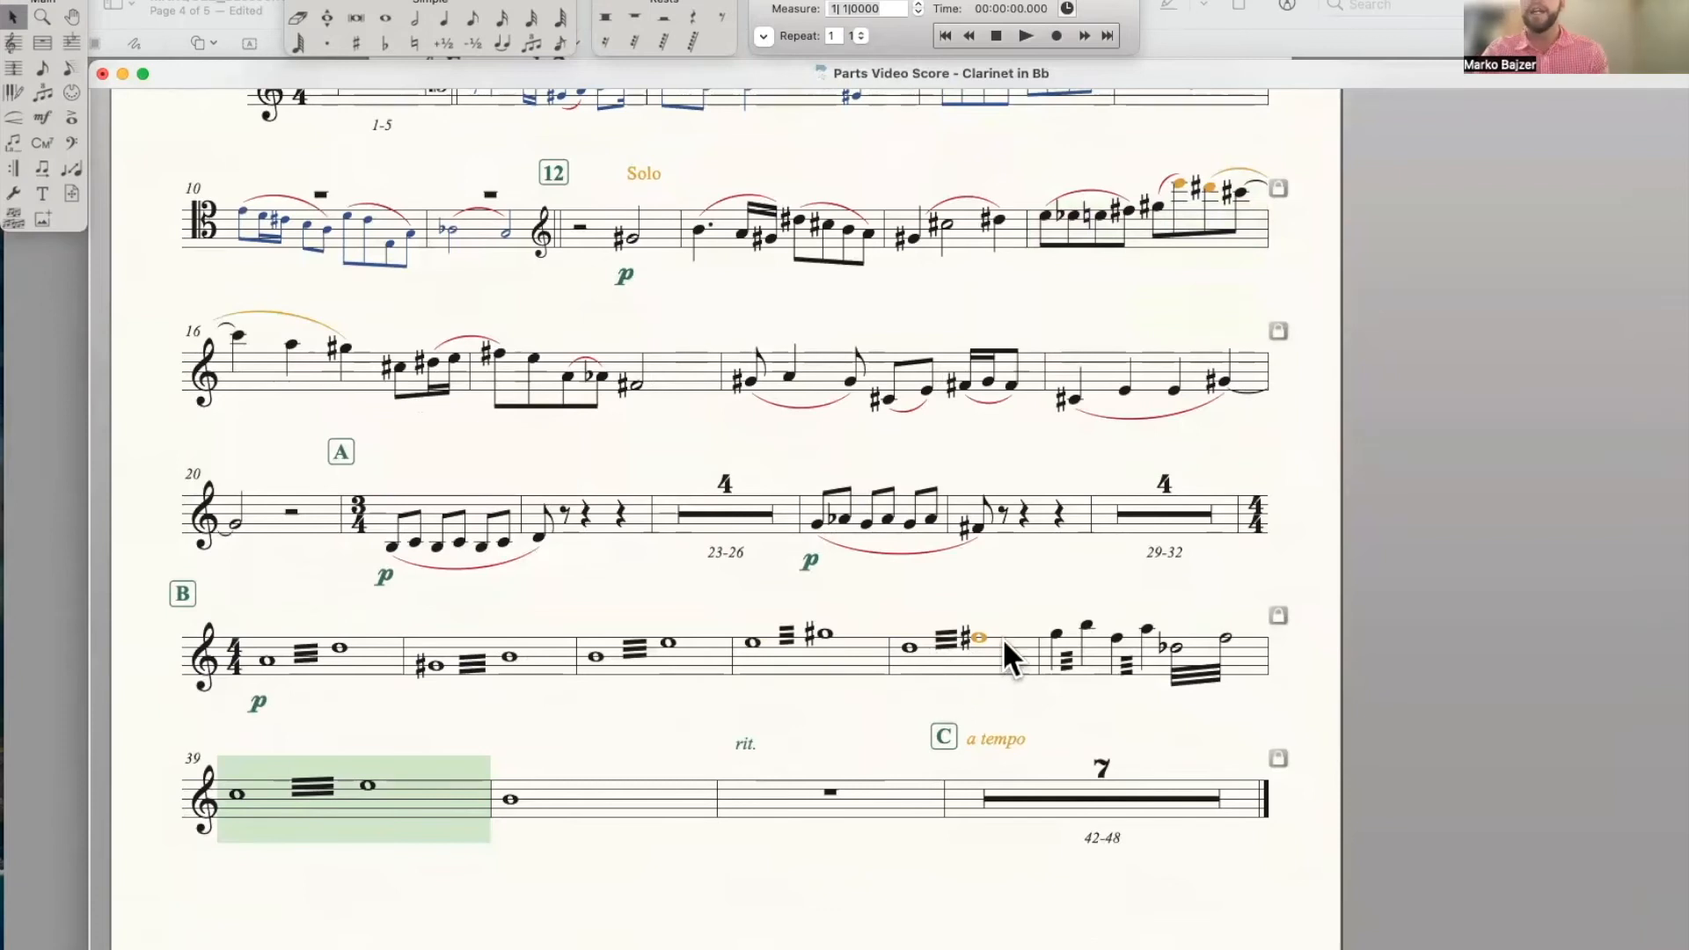
pyautogui.scroll(-3, 1003, 640)
pyautogui.scroll(4, 1003, 640)
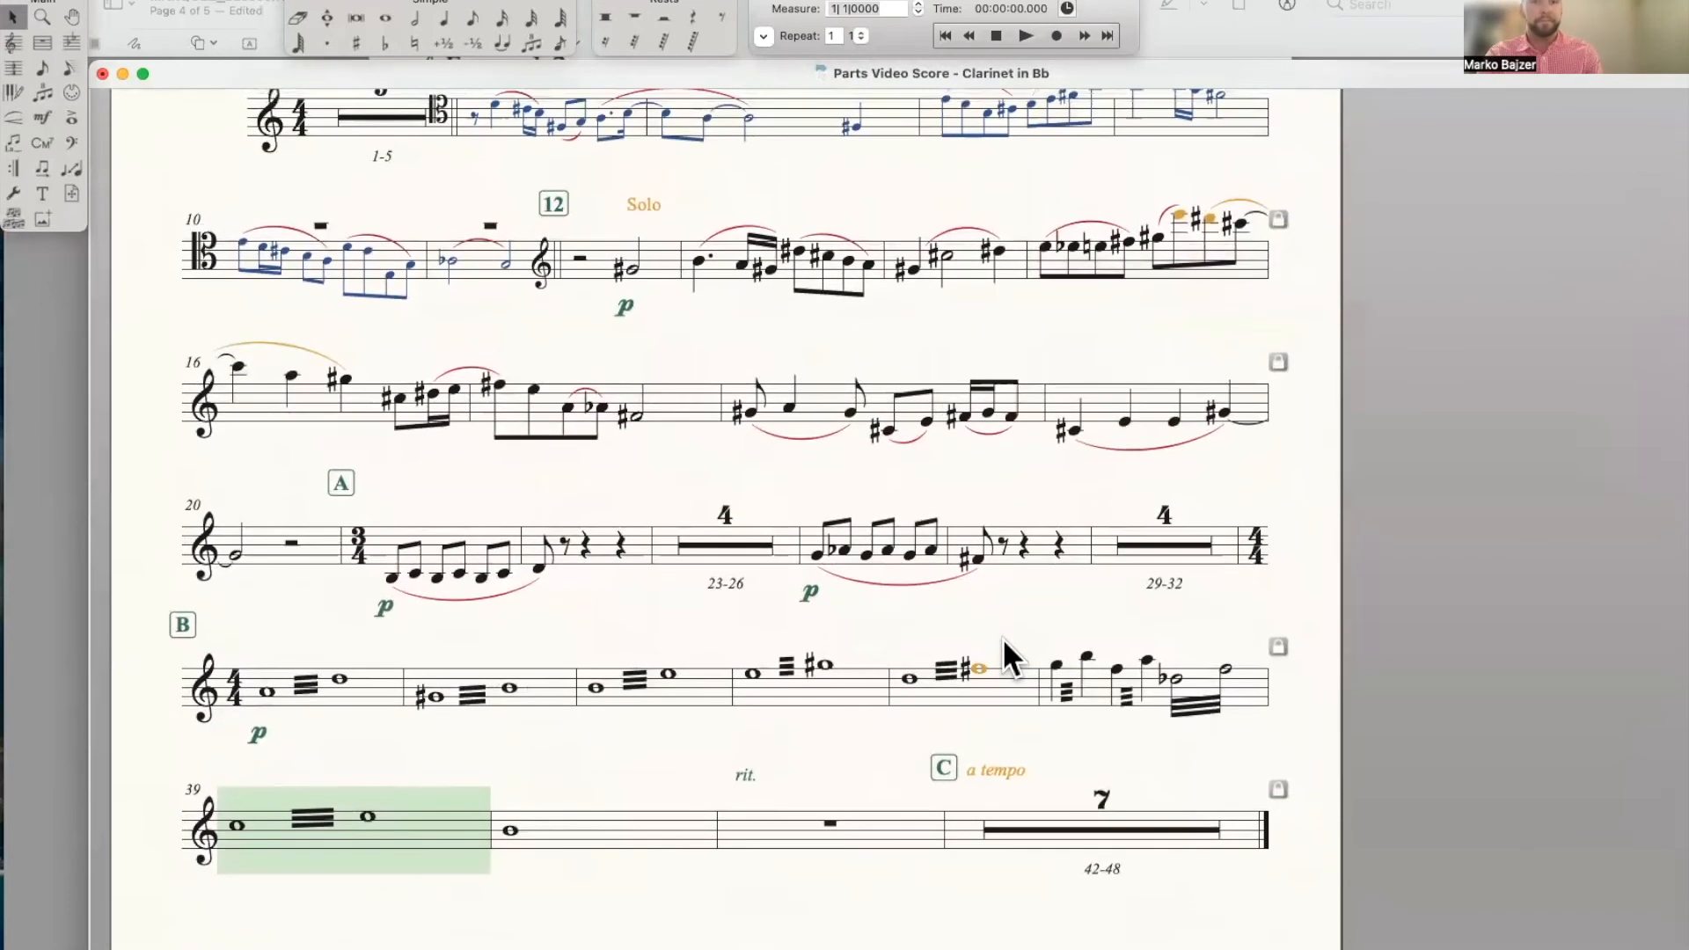
pyautogui.scroll(2, 1001, 637)
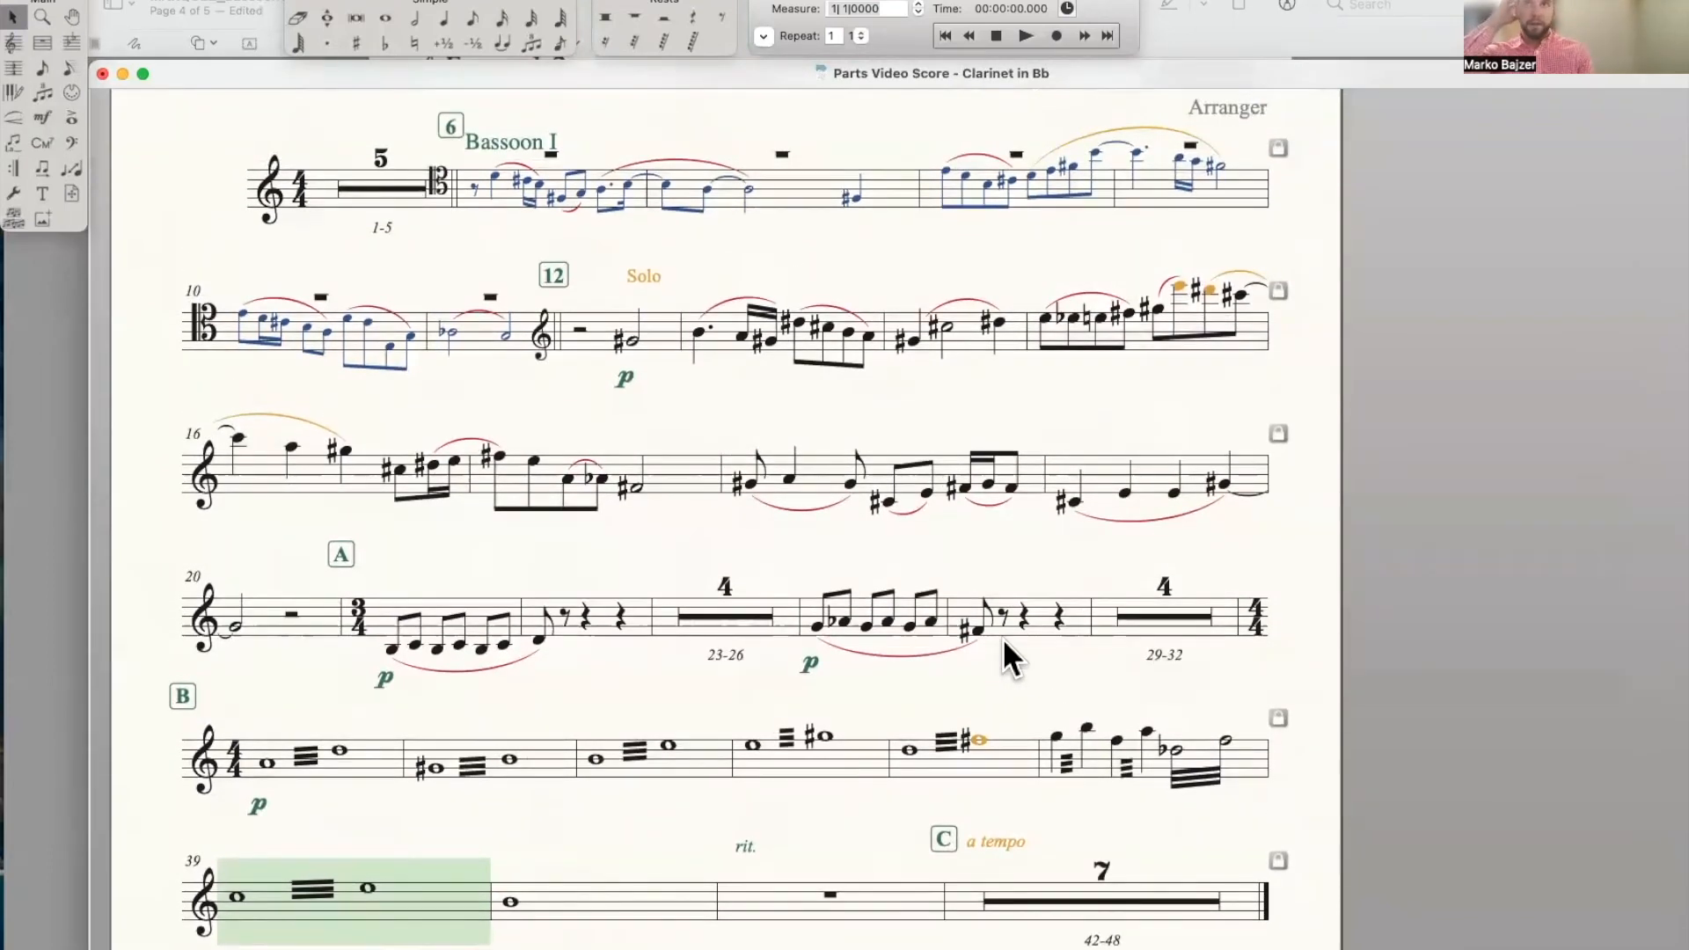
pyautogui.scroll(1, 1003, 640)
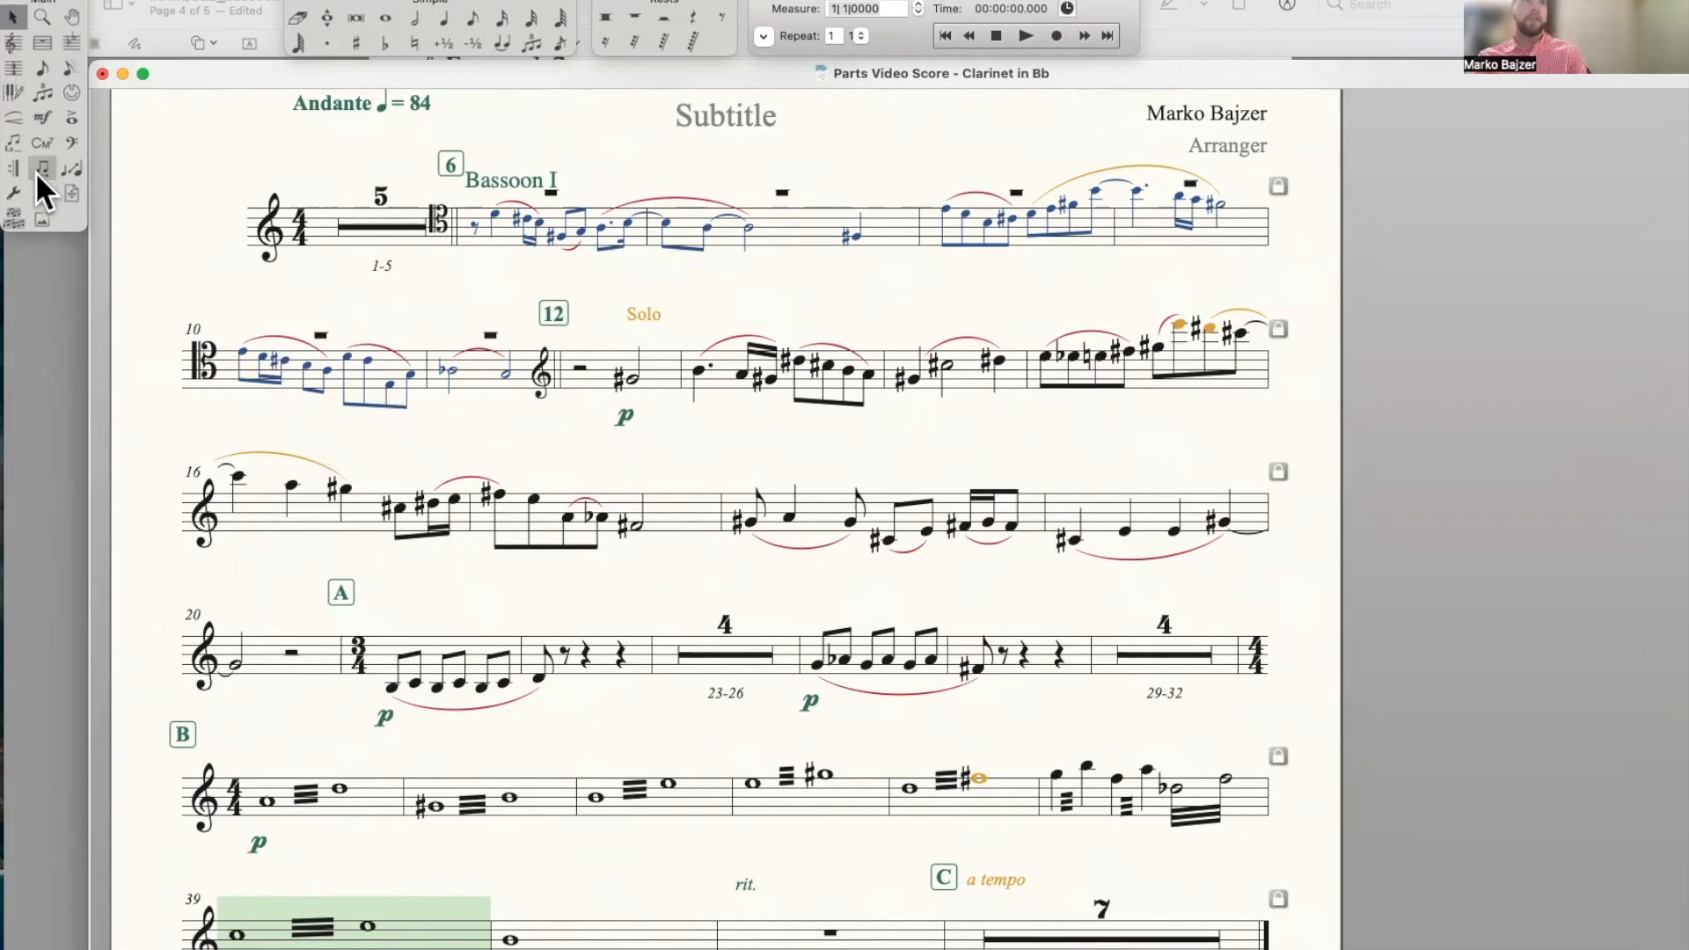
pyautogui.click(14, 117)
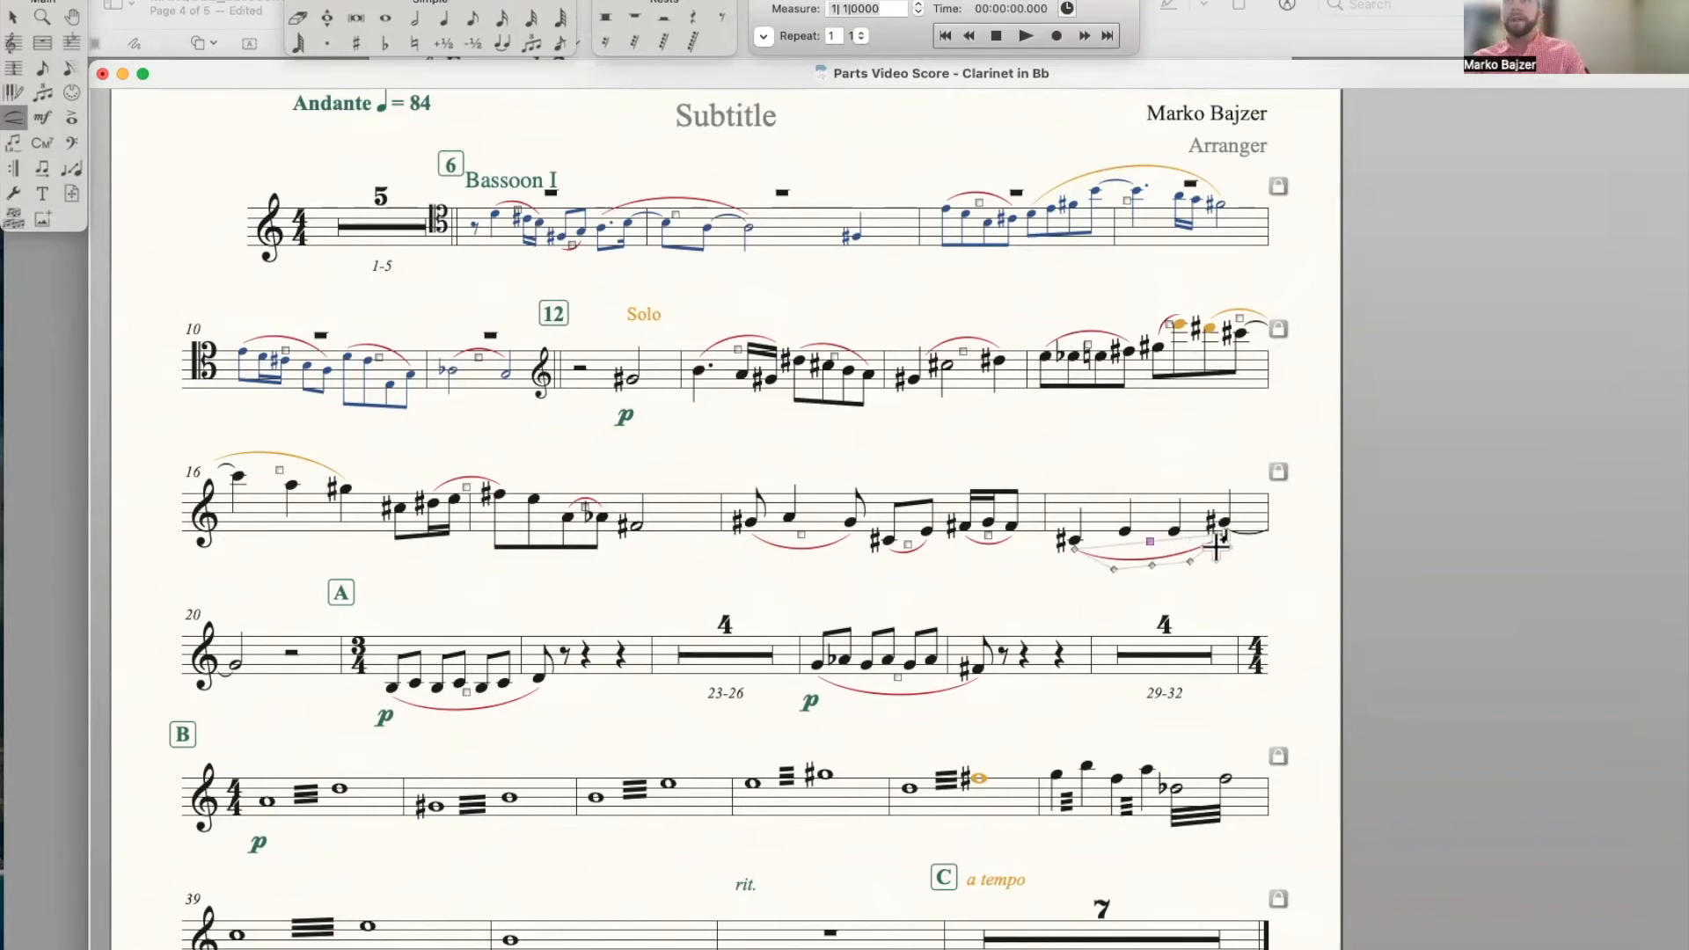
pyautogui.click(1128, 531)
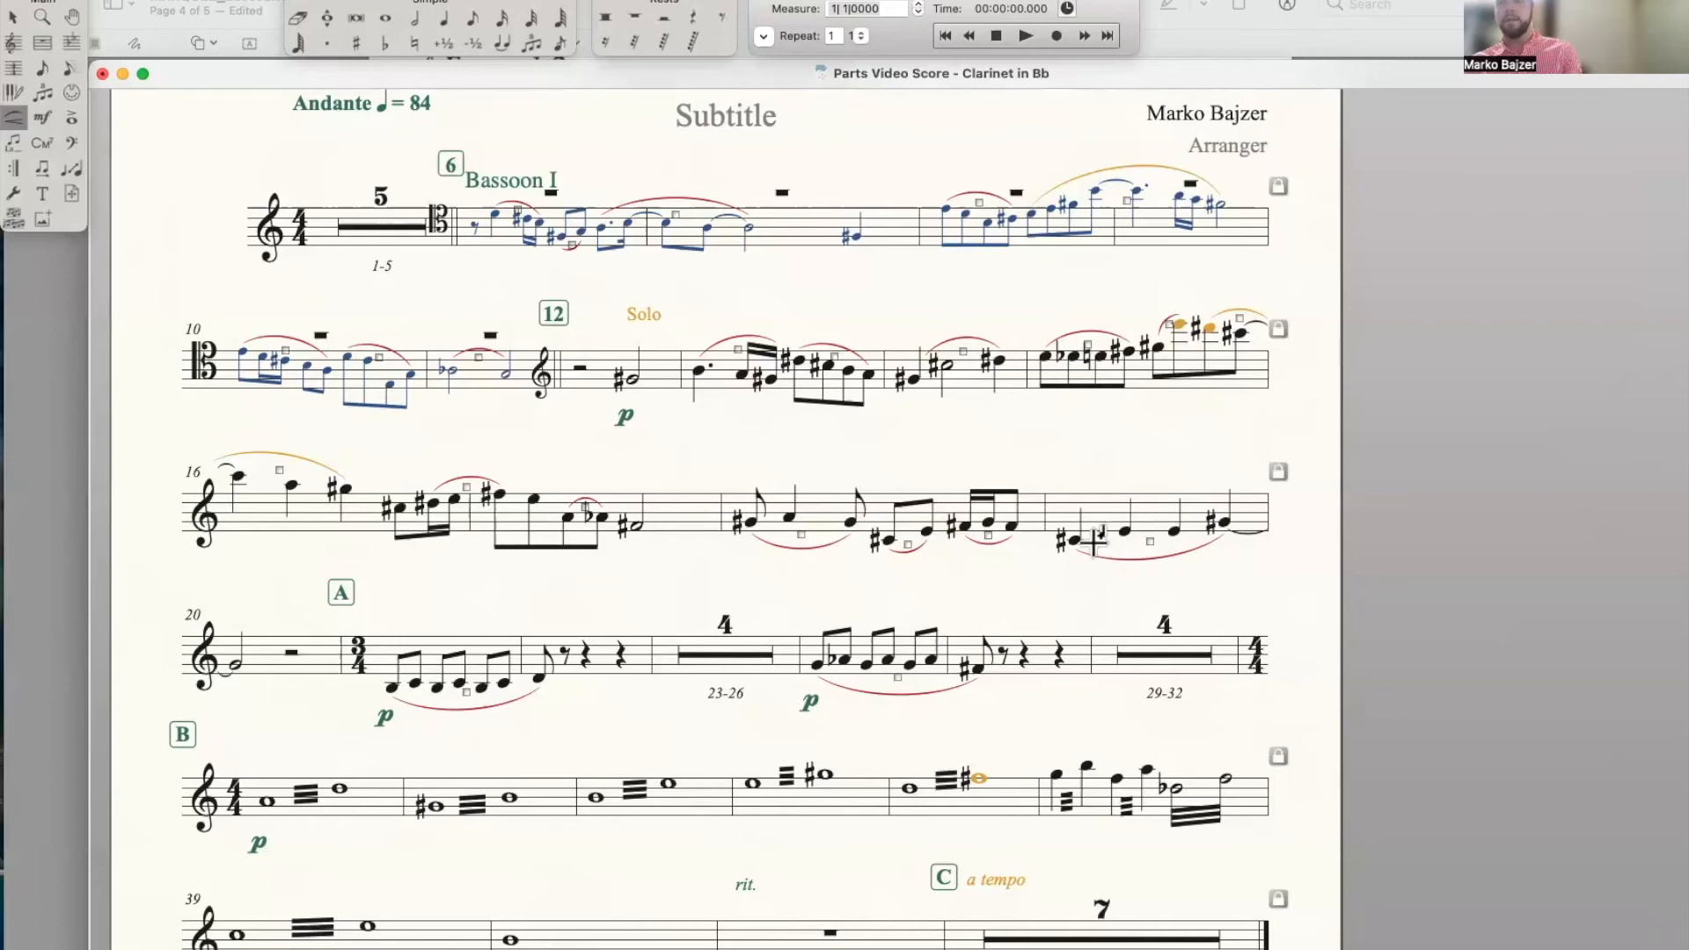
pyautogui.click(1148, 543)
pyautogui.moveTo(1223, 535); pyautogui.dragTo(616, 628)
pyautogui.doubleClick(1172, 531)
pyautogui.click(1100, 545)
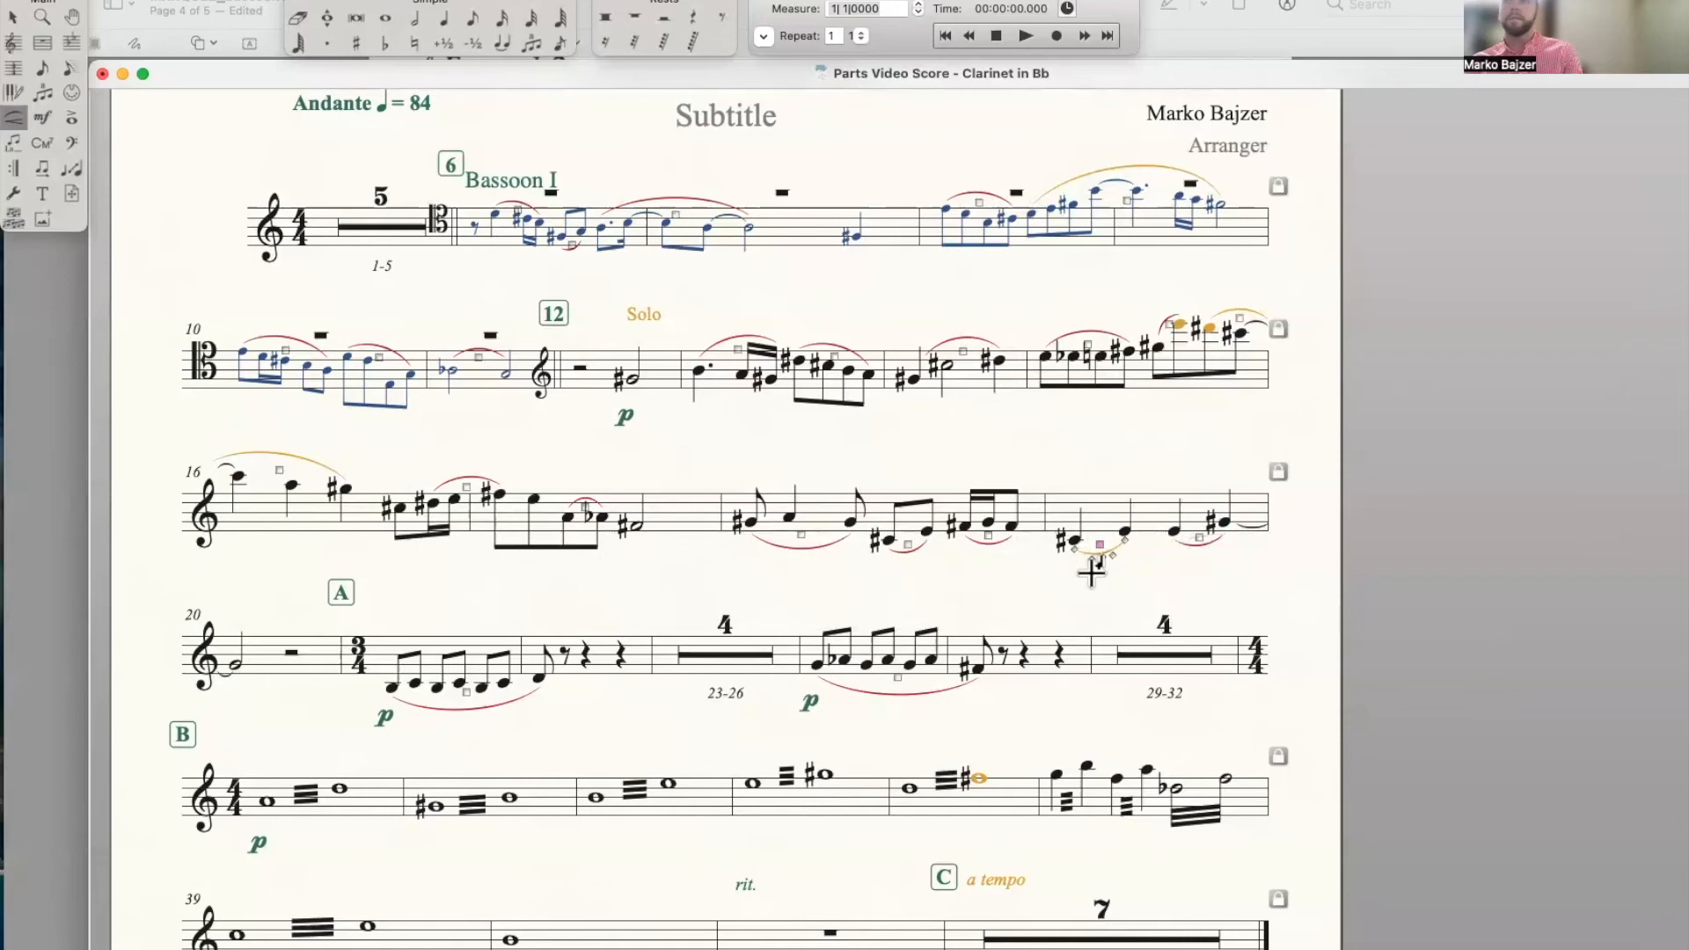
# Replace the second slur in measure 19 with one running from the third note across the system break to the first note of measure 20
pyautogui.click(1199, 536)
pyautogui.click(1199, 538)
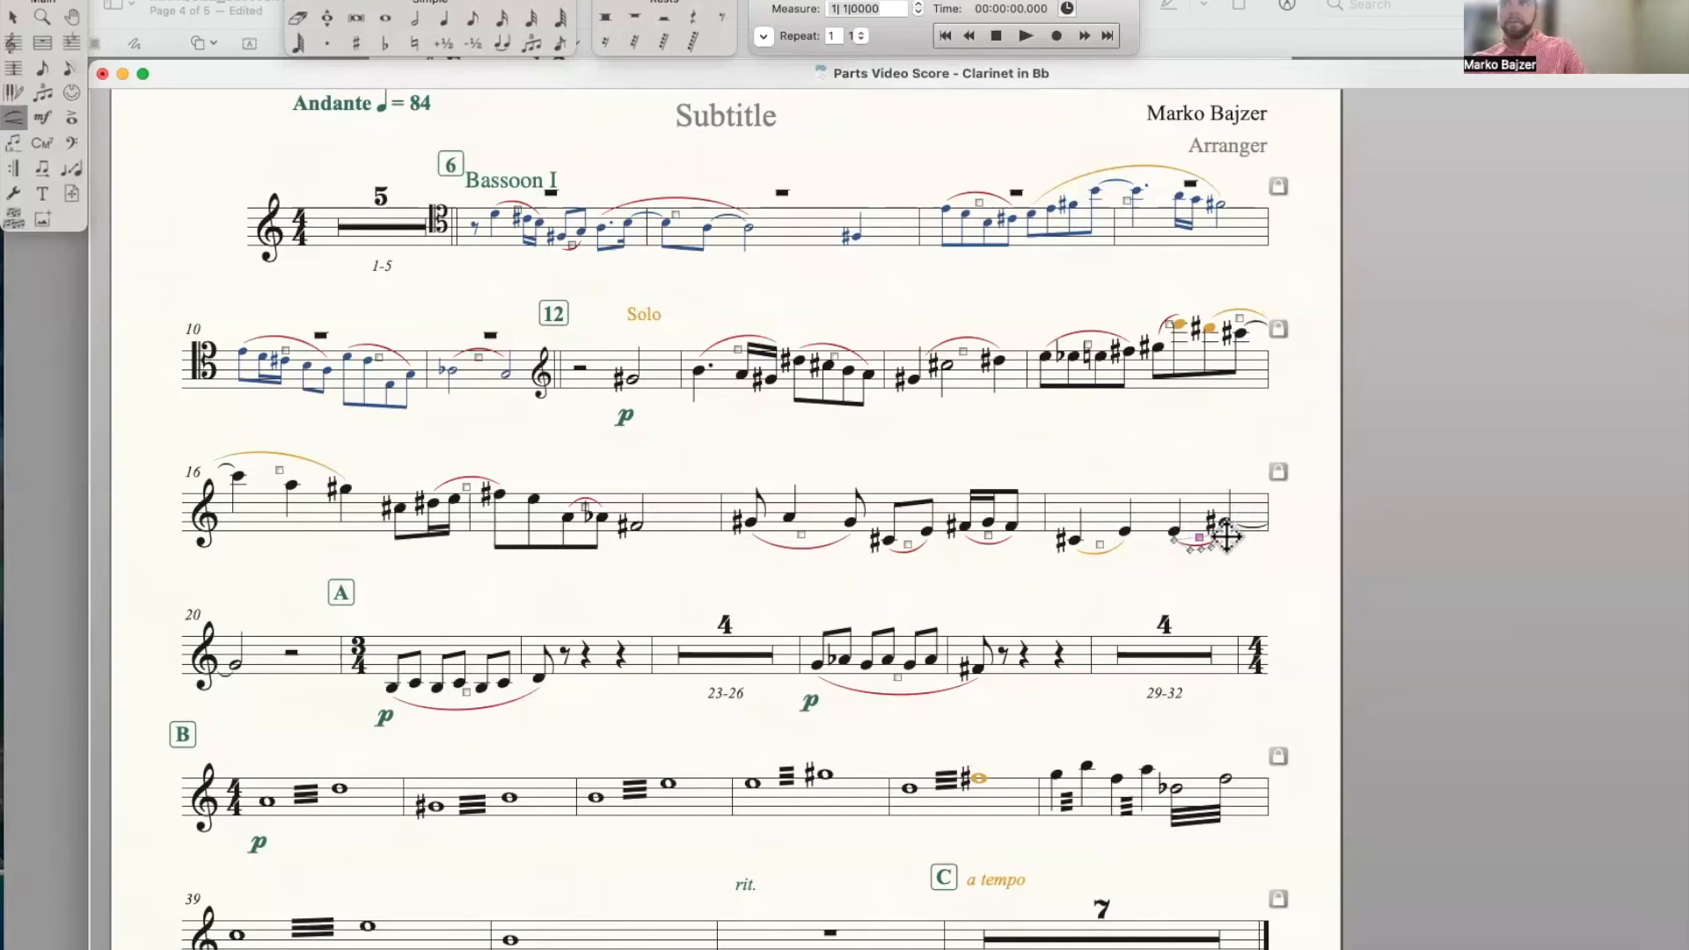
pyautogui.press('Delete')
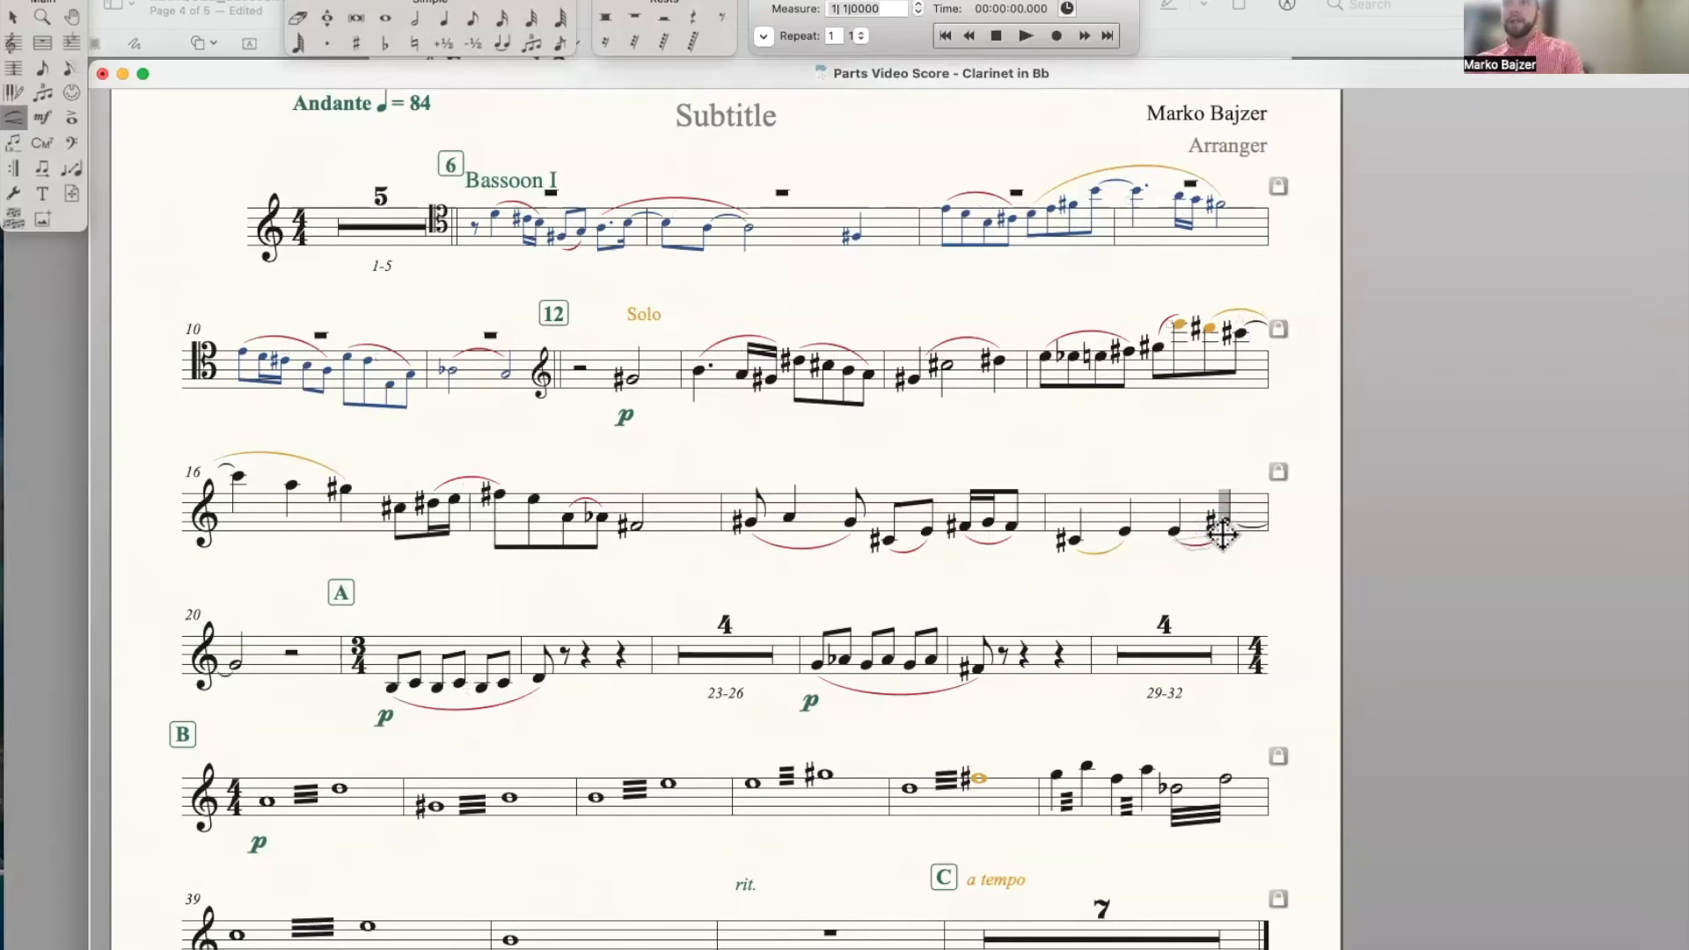
pyautogui.moveTo(1162, 559); pyautogui.dragTo(234, 664)
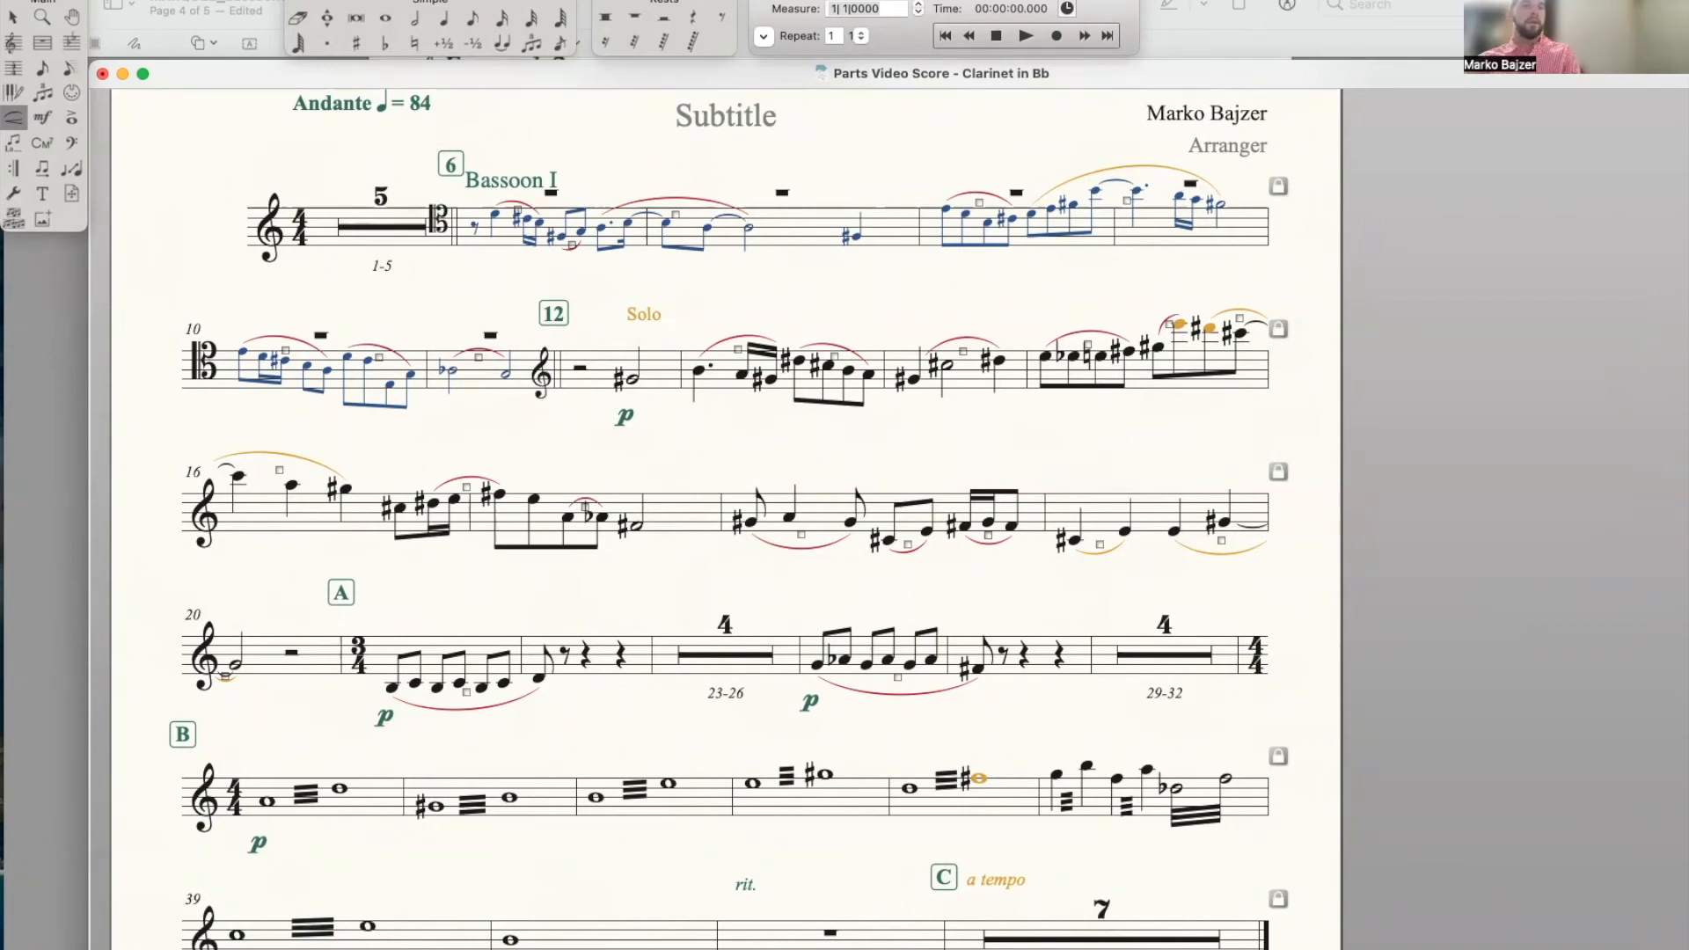
# Try a dashed slur beneath measure 18 from its first note to its last, and remove it
pyautogui.moveTo(0, 419); pyautogui.dragTo(44, 245)
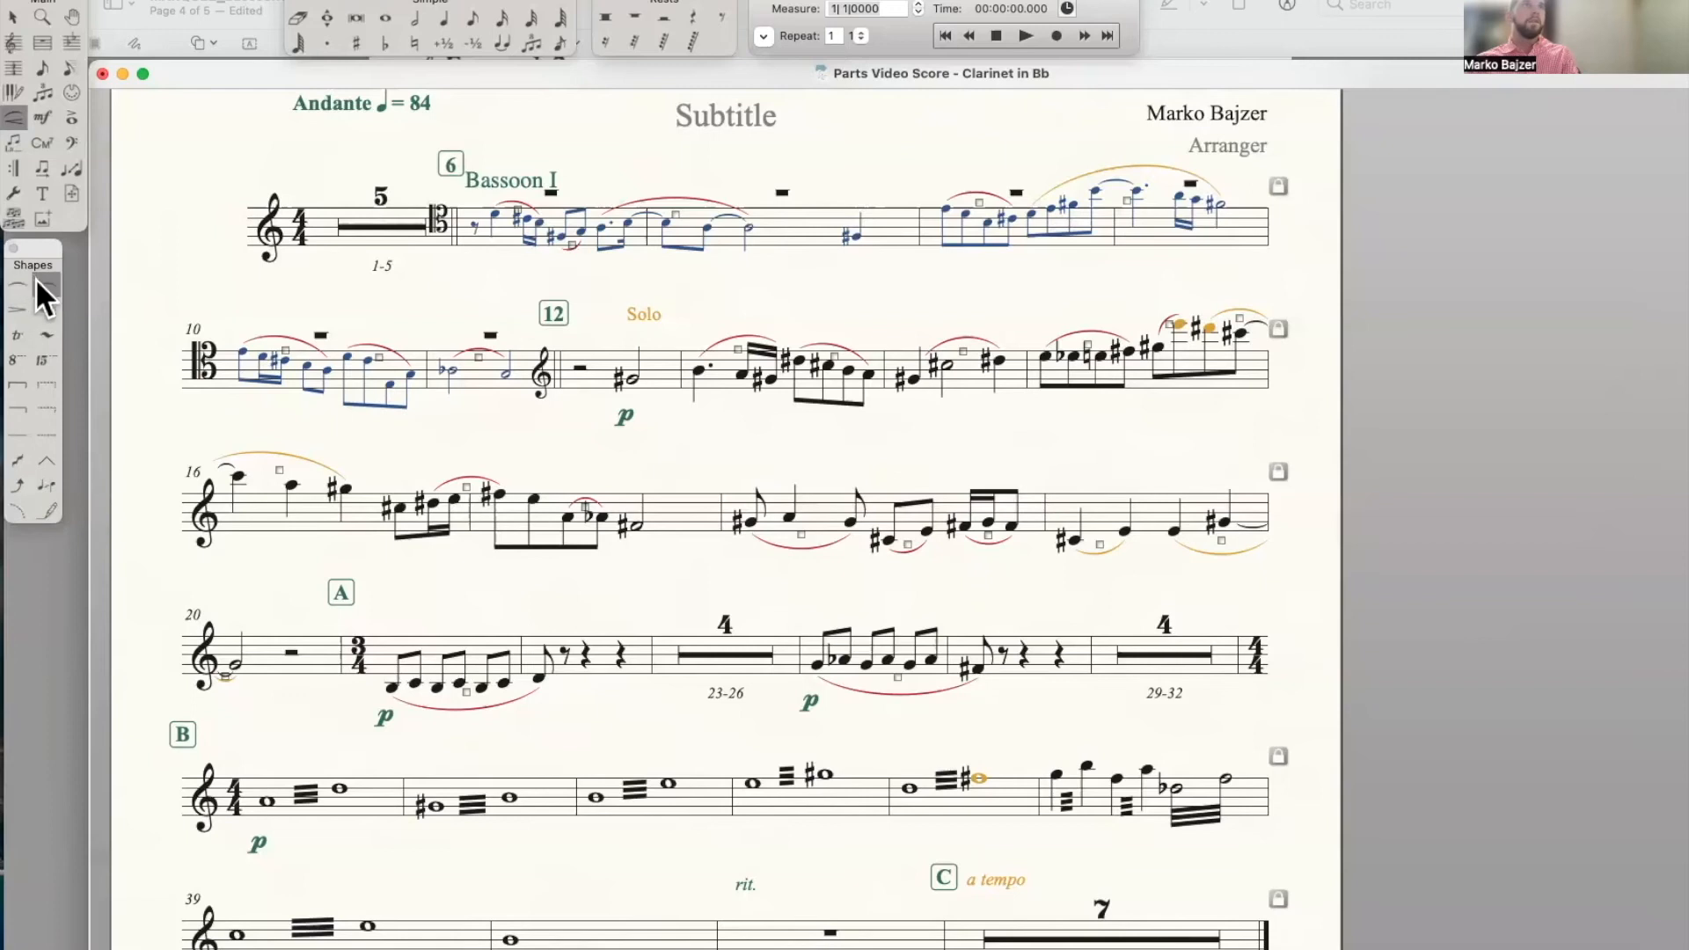
pyautogui.click(45, 287)
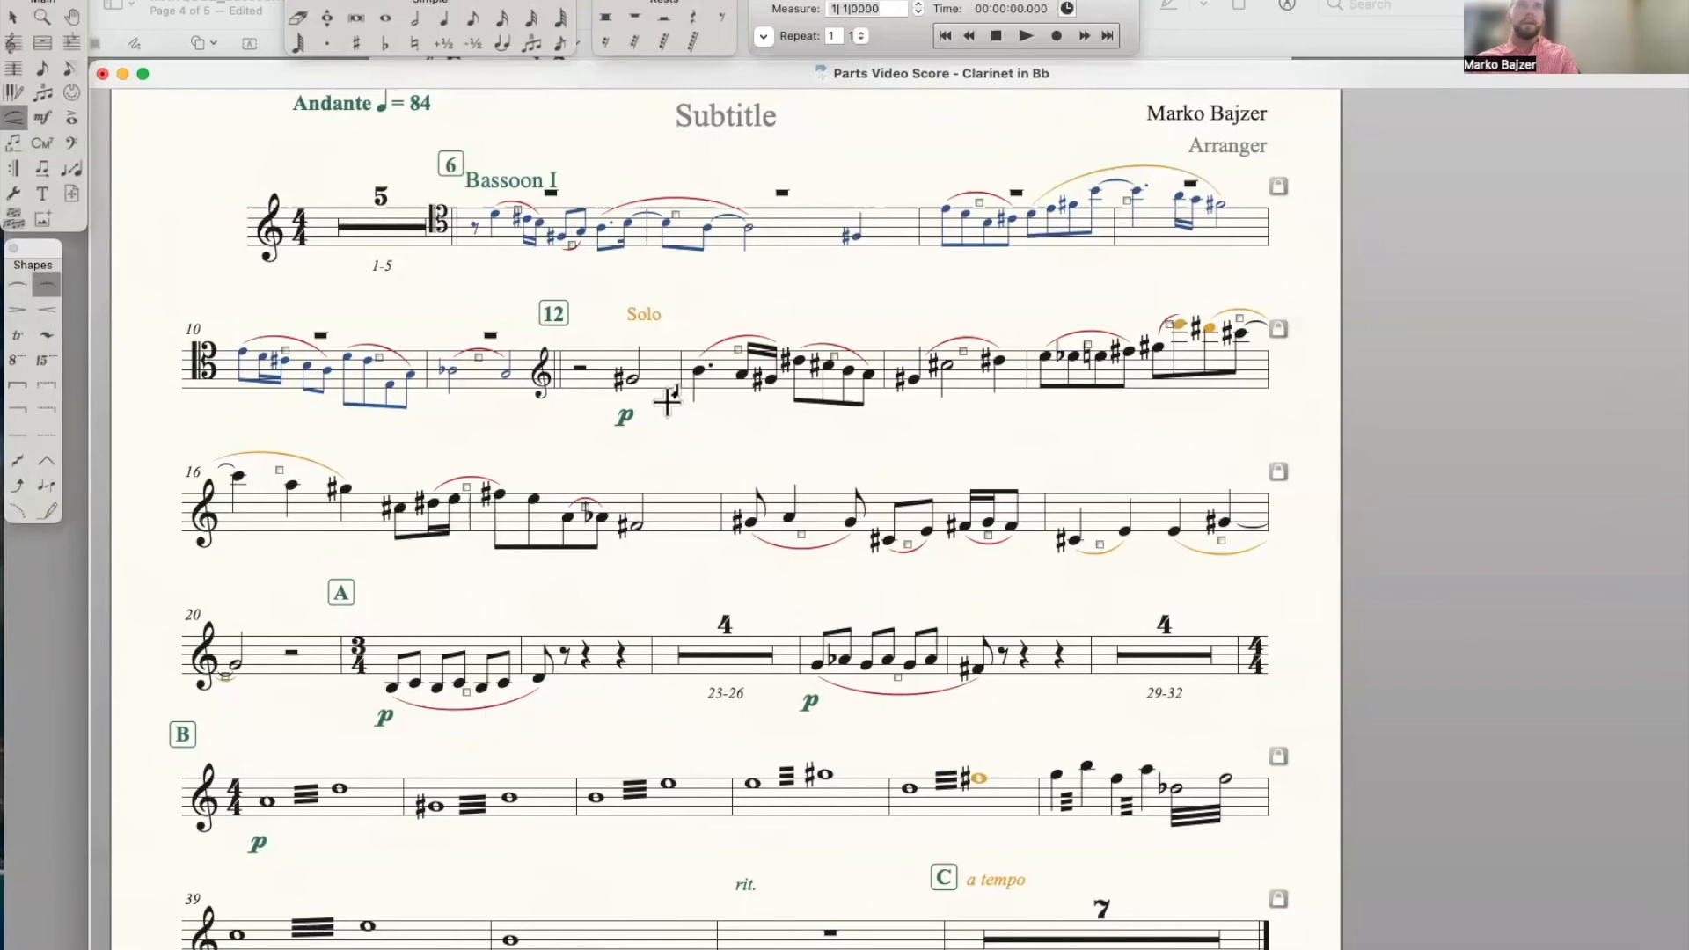
pyautogui.moveTo(757, 495); pyautogui.dragTo(881, 589)
pyautogui.click(889, 463)
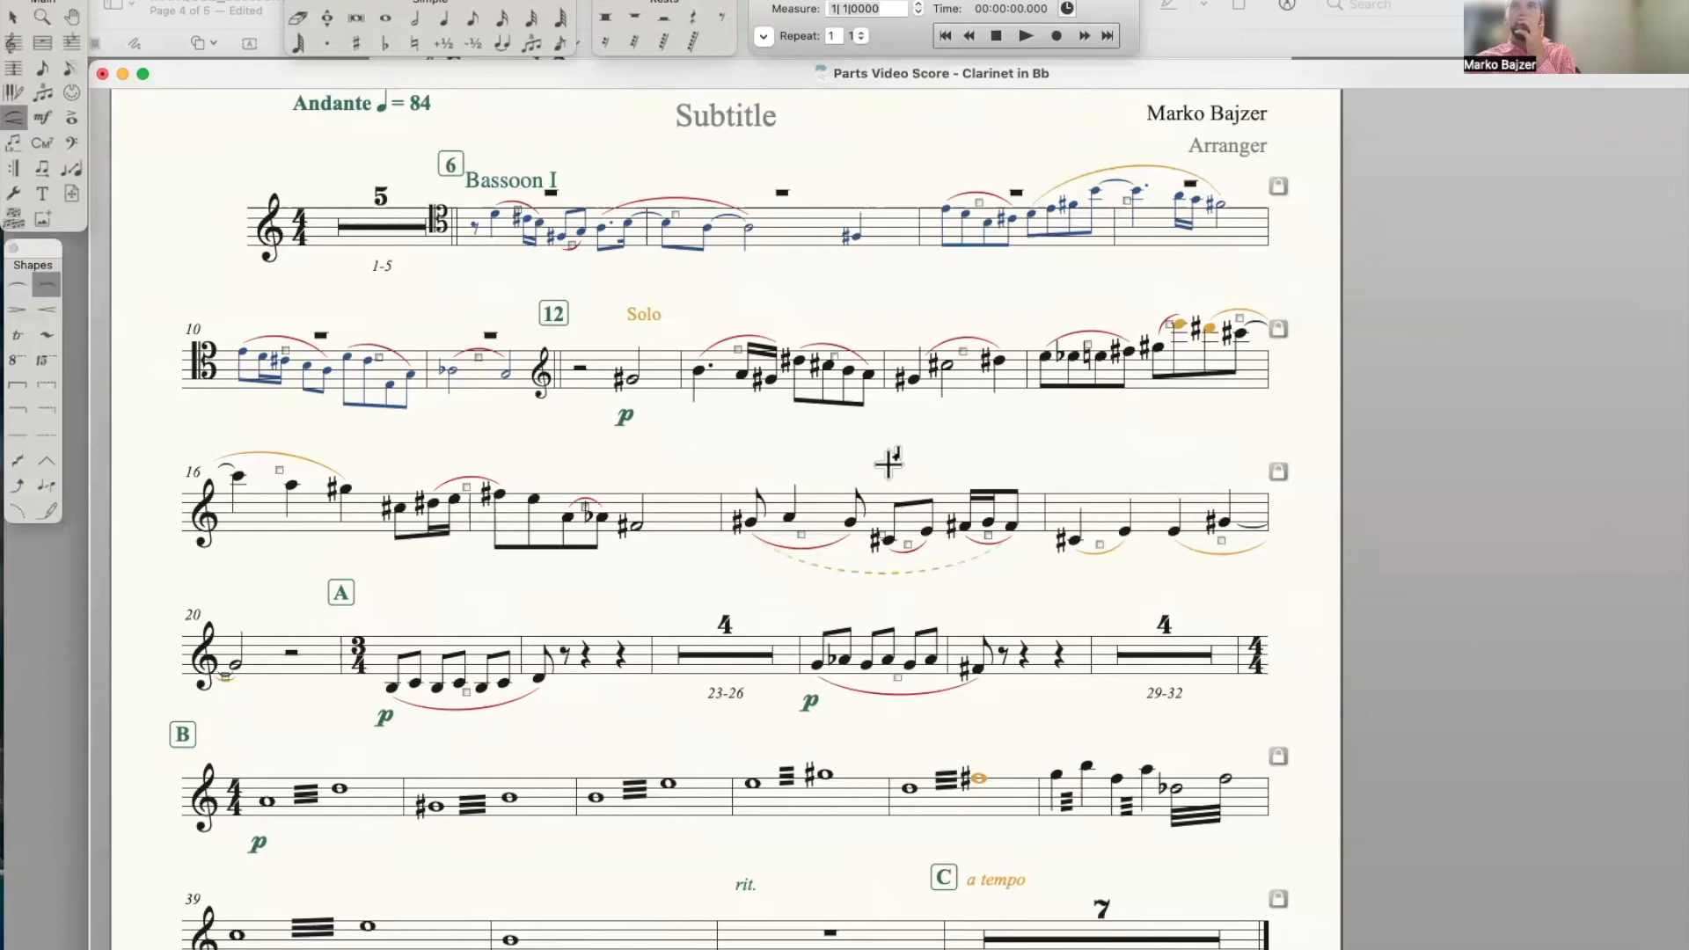
pyautogui.click(878, 536)
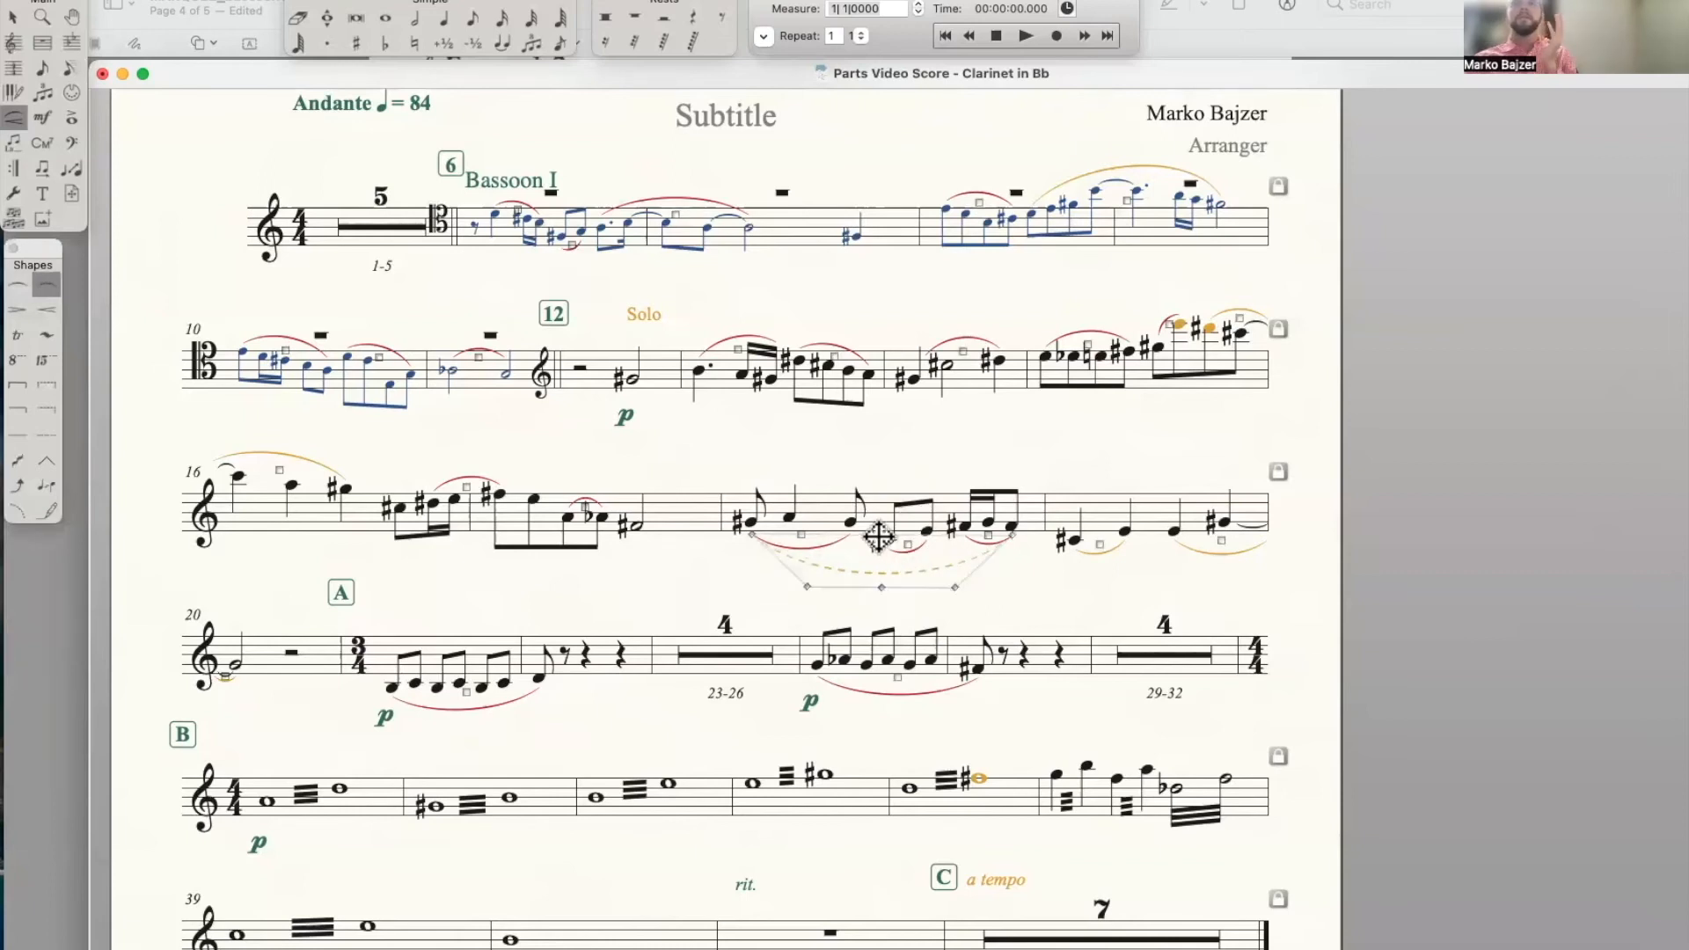
pyautogui.click(1038, 517)
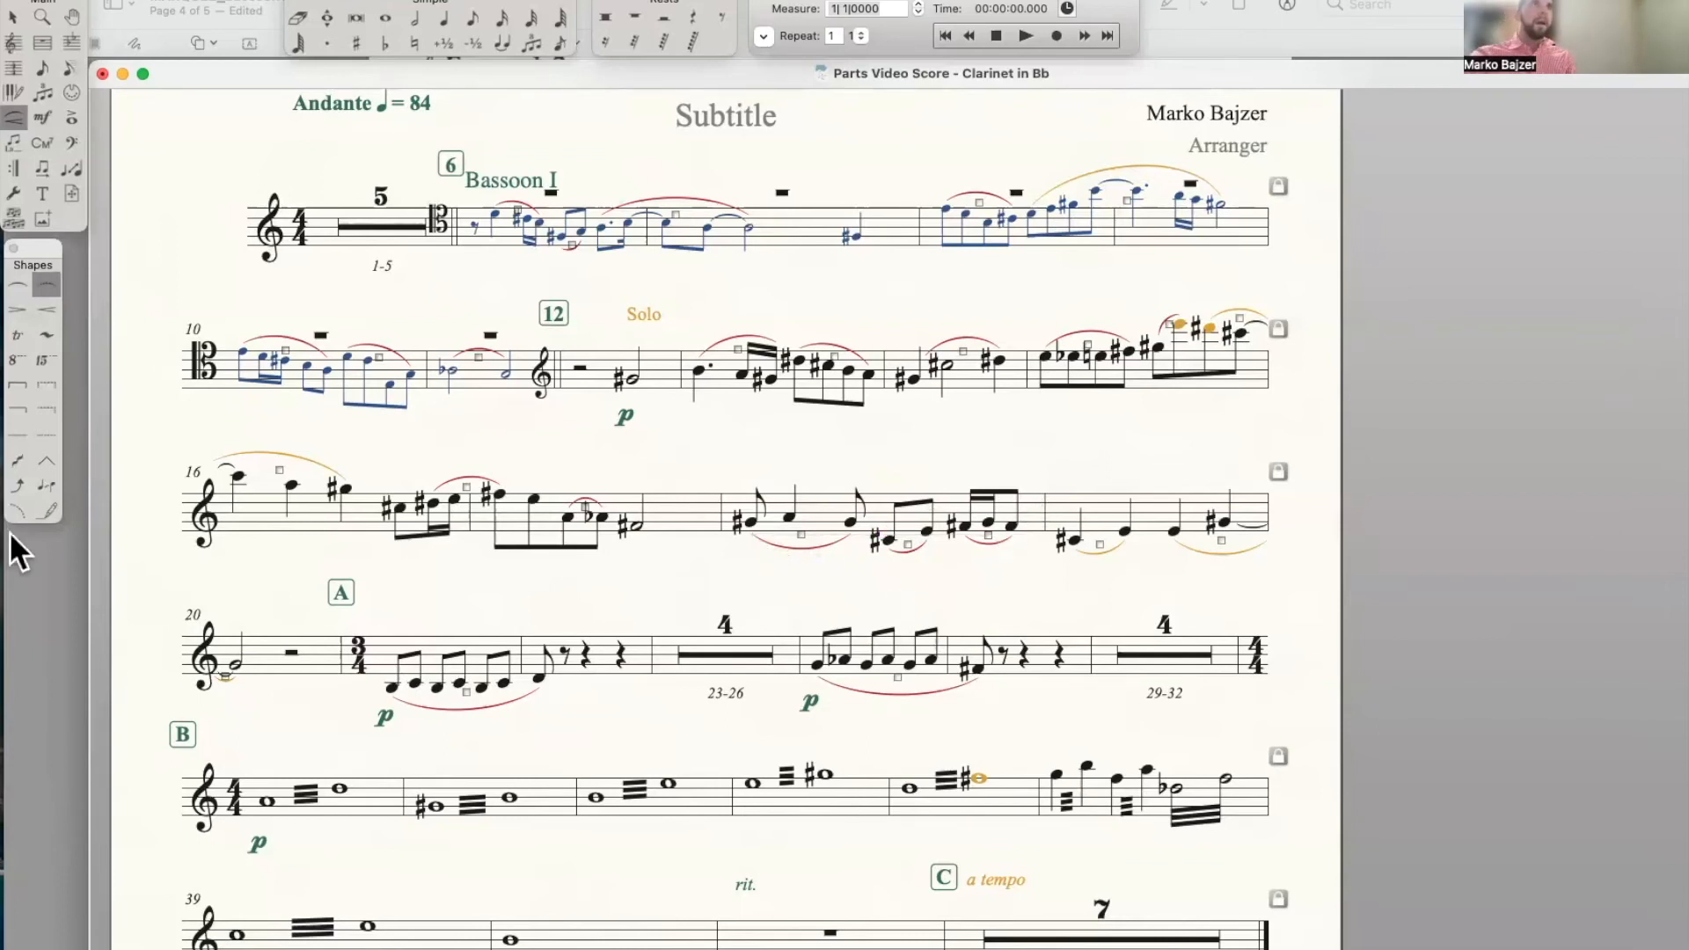
# Add a solid slur over each tremolo pair in measures 33 to 37 at rehearsal mark B
pyautogui.click(20, 285)
pyautogui.doubleClick(267, 799)
pyautogui.doubleClick(430, 805)
pyautogui.doubleClick(593, 794)
pyautogui.doubleClick(754, 783)
pyautogui.doubleClick(911, 786)
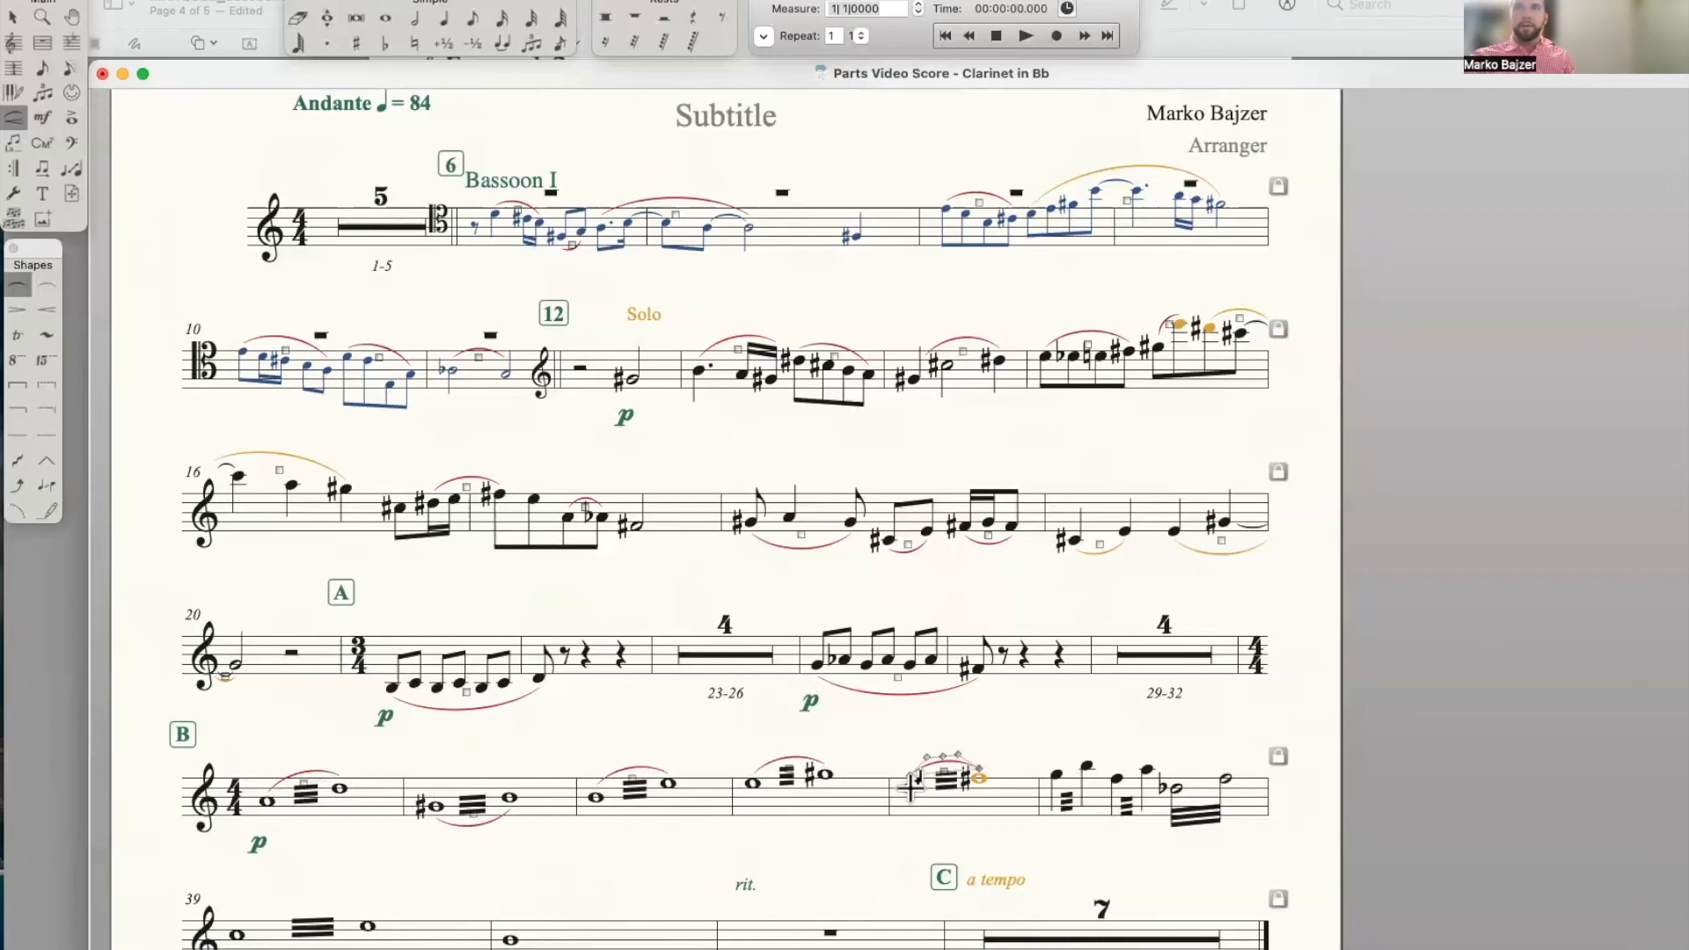
# Add slurs to the three tremolo pairs in measure 38 and the tremolo pair in measure 39
pyautogui.doubleClick(1057, 774)
pyautogui.doubleClick(1116, 778)
pyautogui.doubleClick(1175, 785)
pyautogui.scroll(-3, 724, 737)
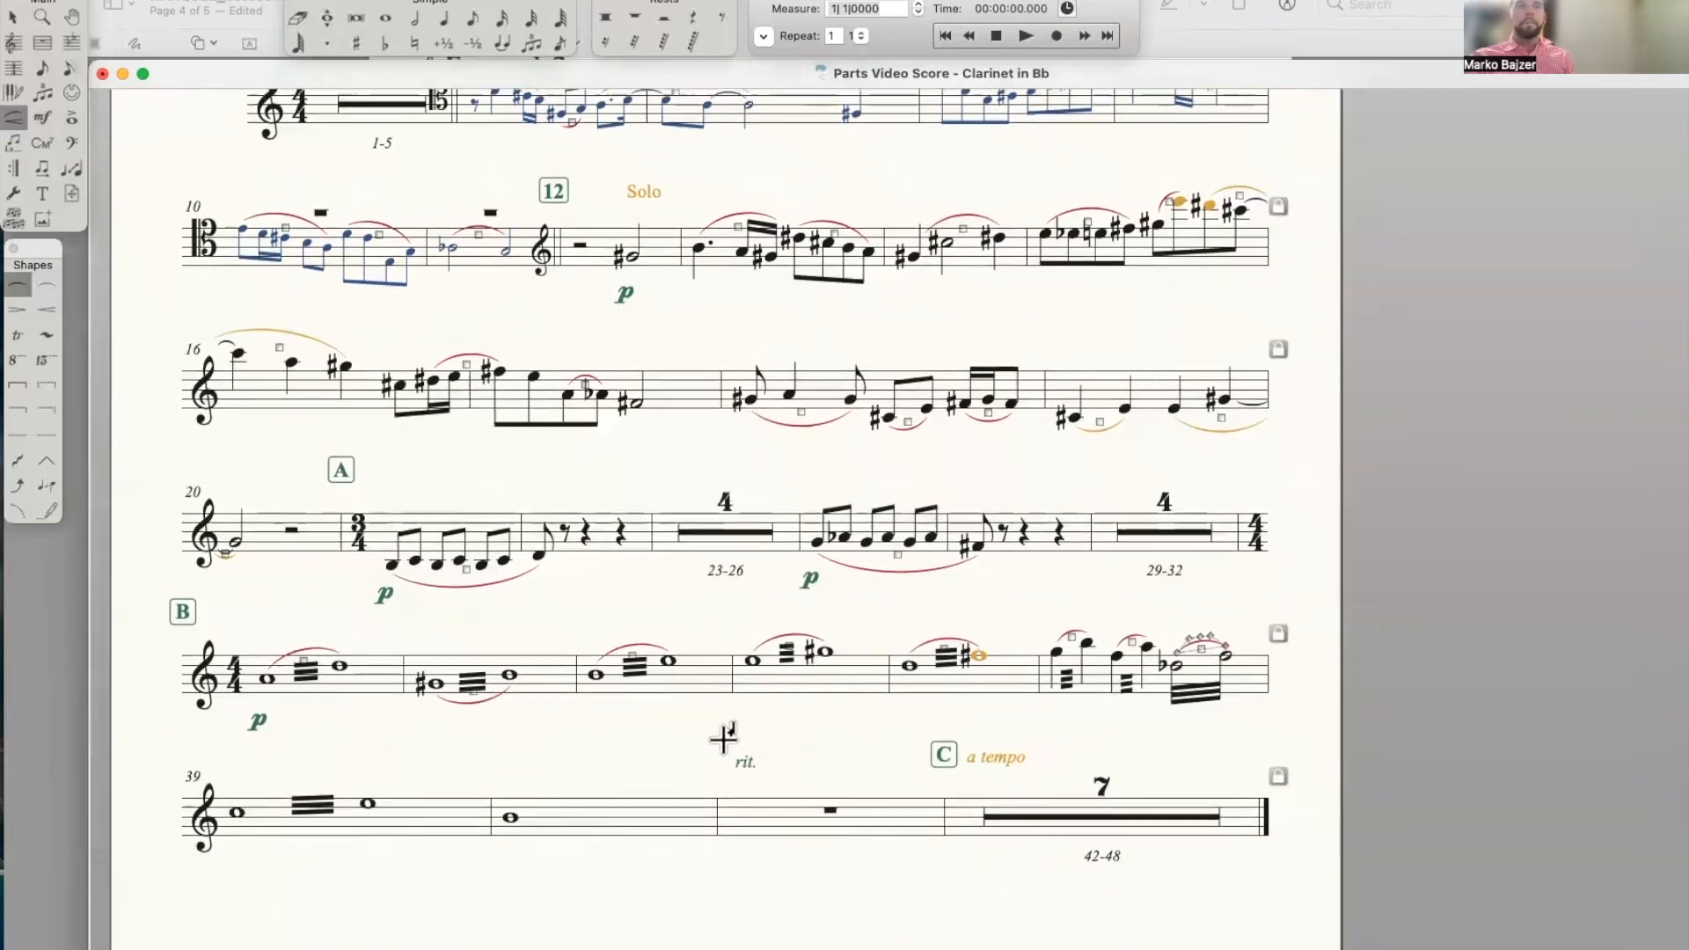
pyautogui.doubleClick(237, 800)
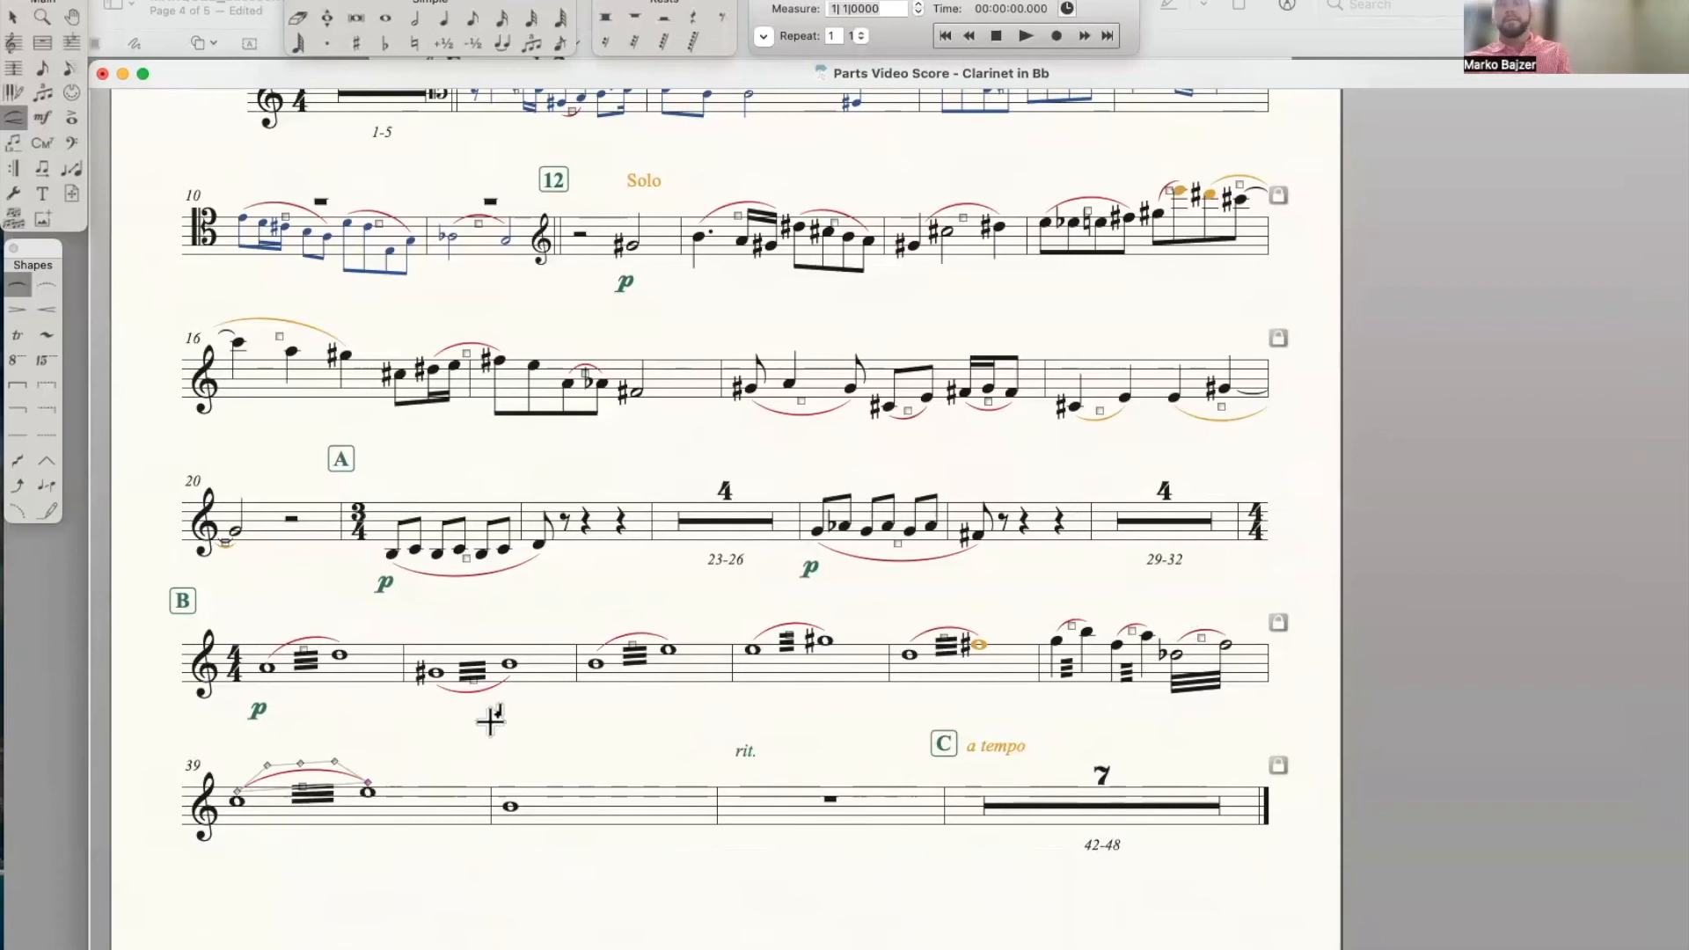
# Respell the E-flat in measure 15 enharmonically as D-sharp
pyautogui.scroll(2, 492, 734)
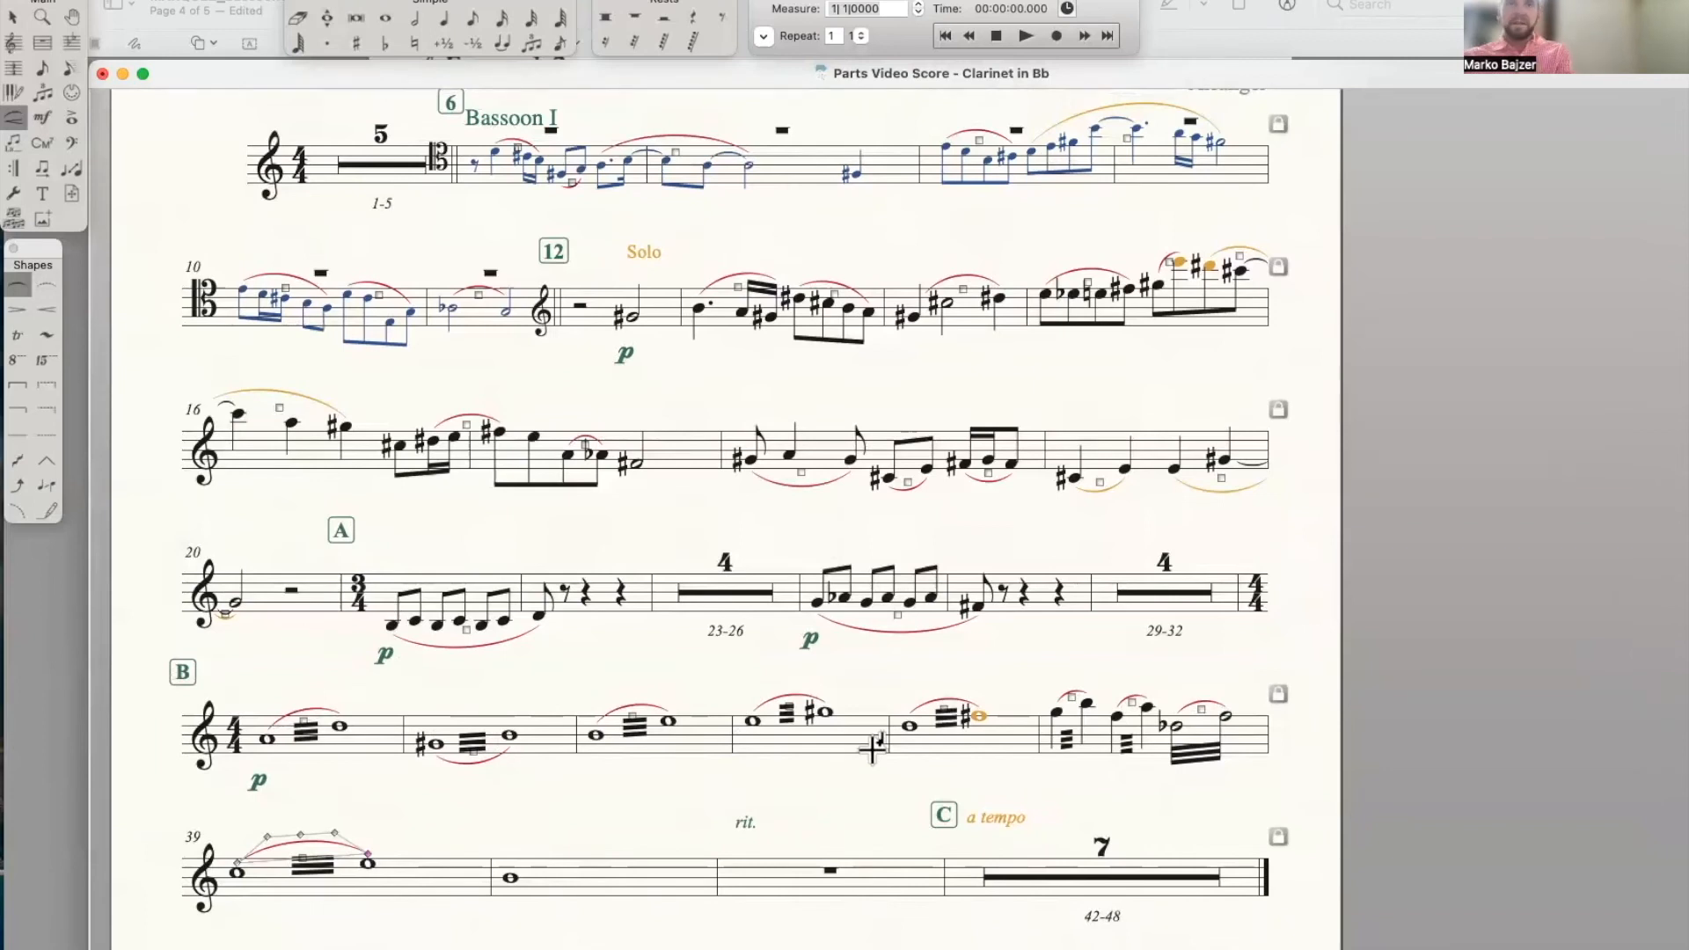
pyautogui.scroll(3, 908, 677)
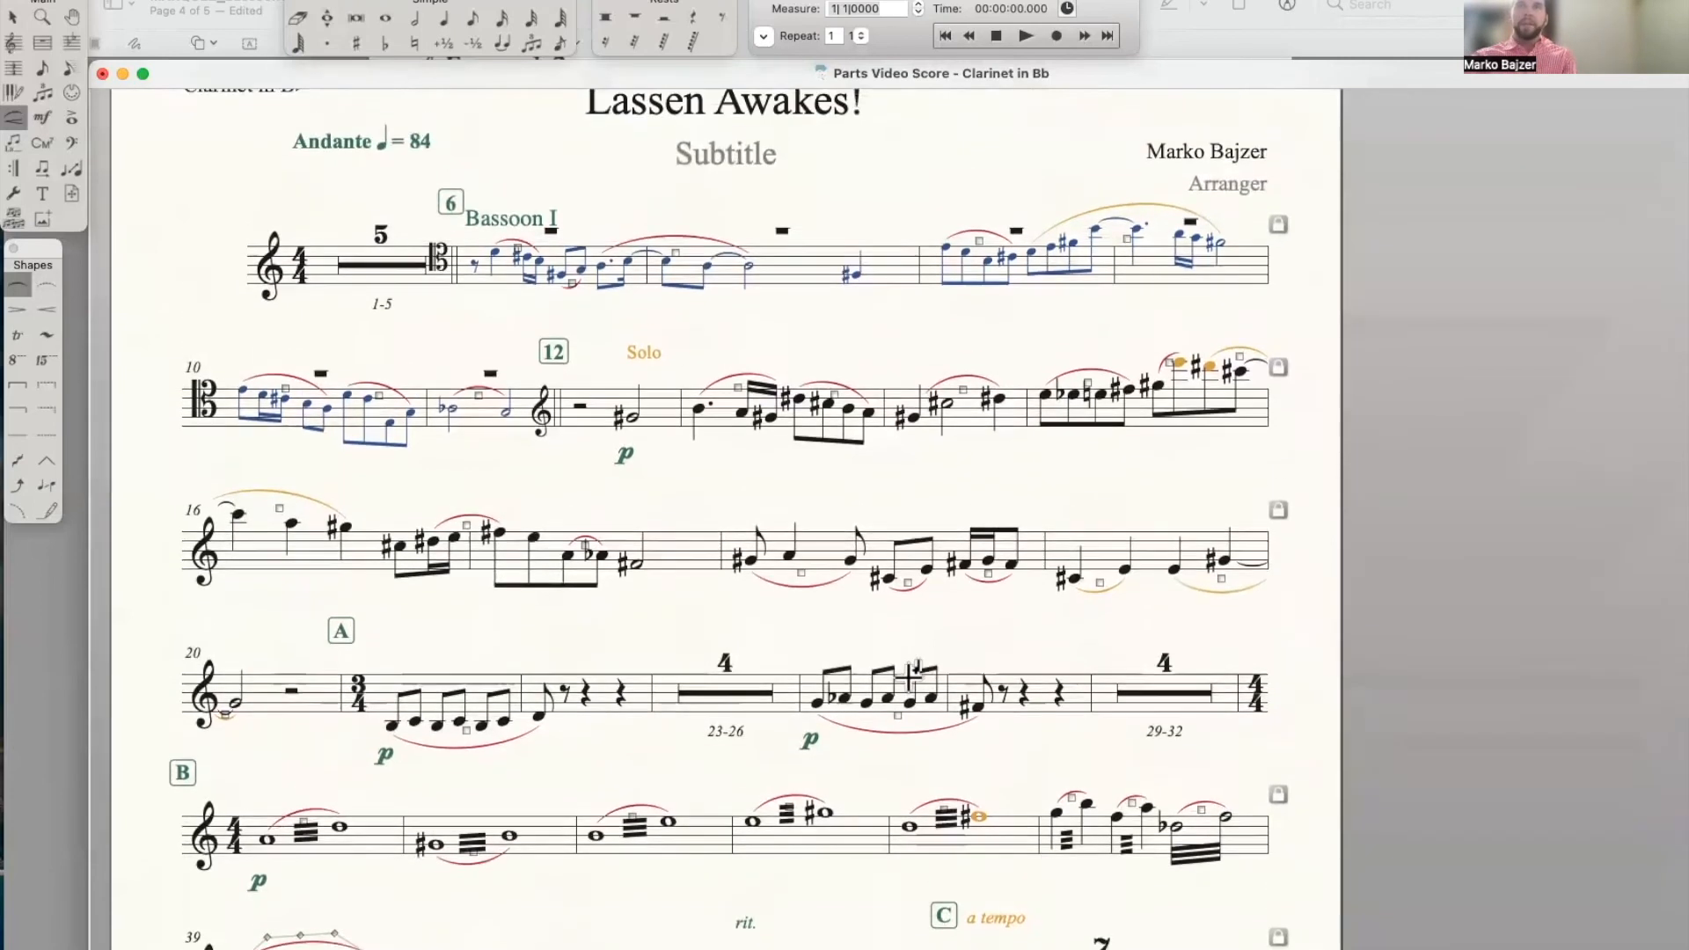
pyautogui.scroll(-2, 909, 678)
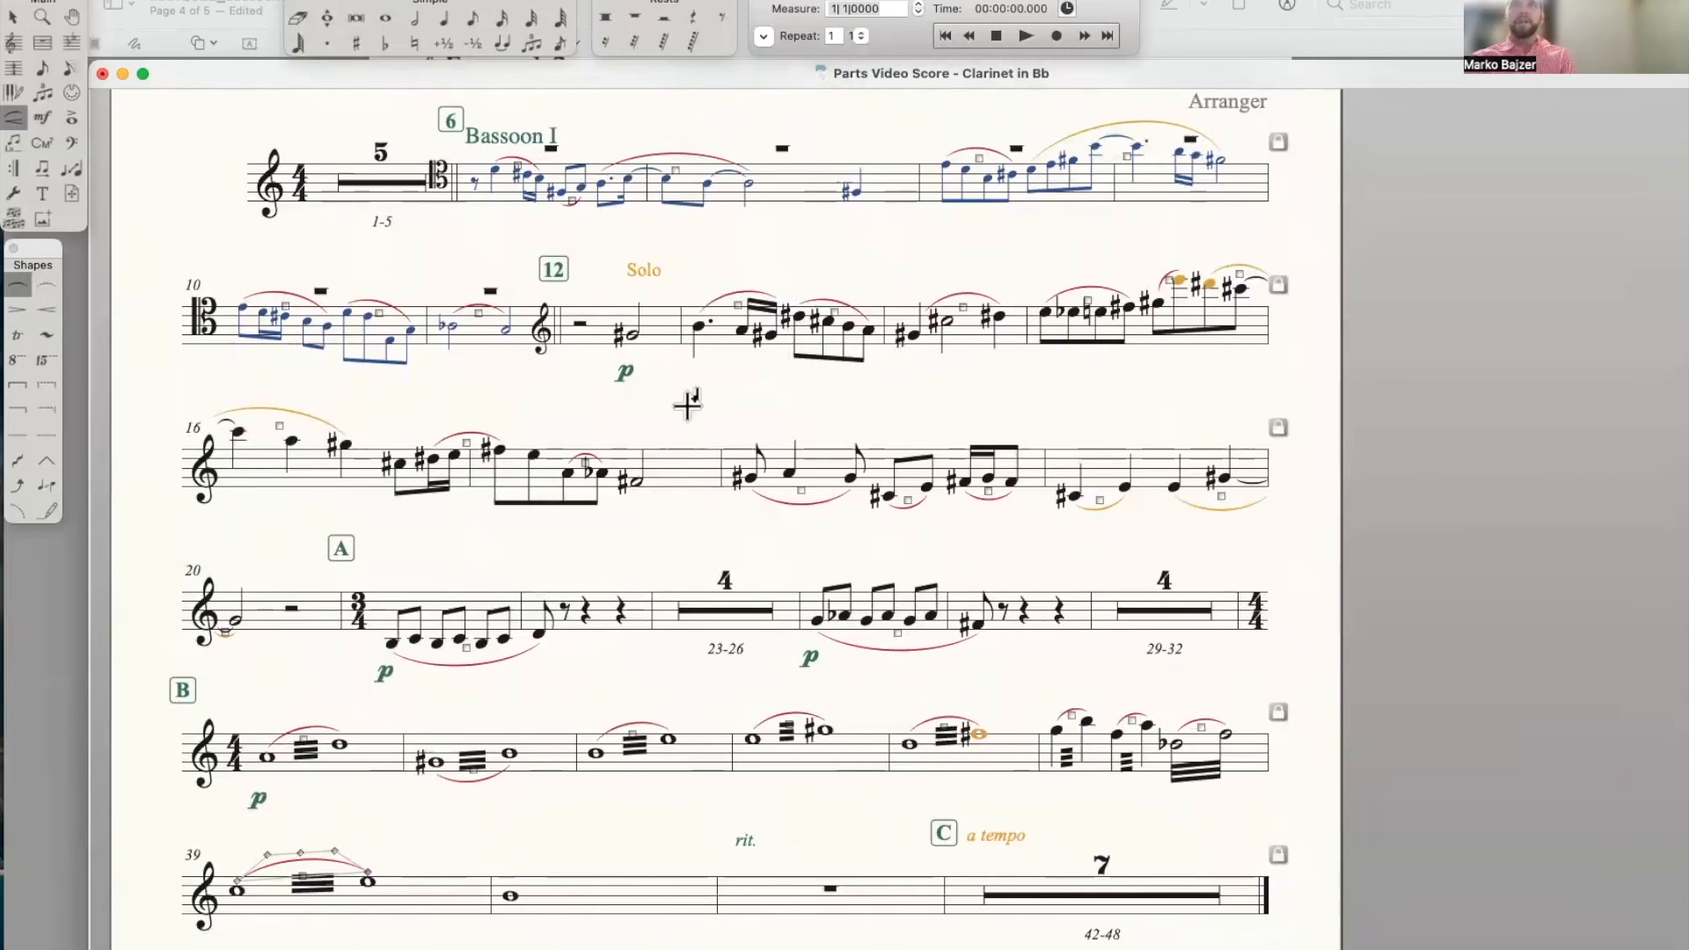
pyautogui.click(472, 22)
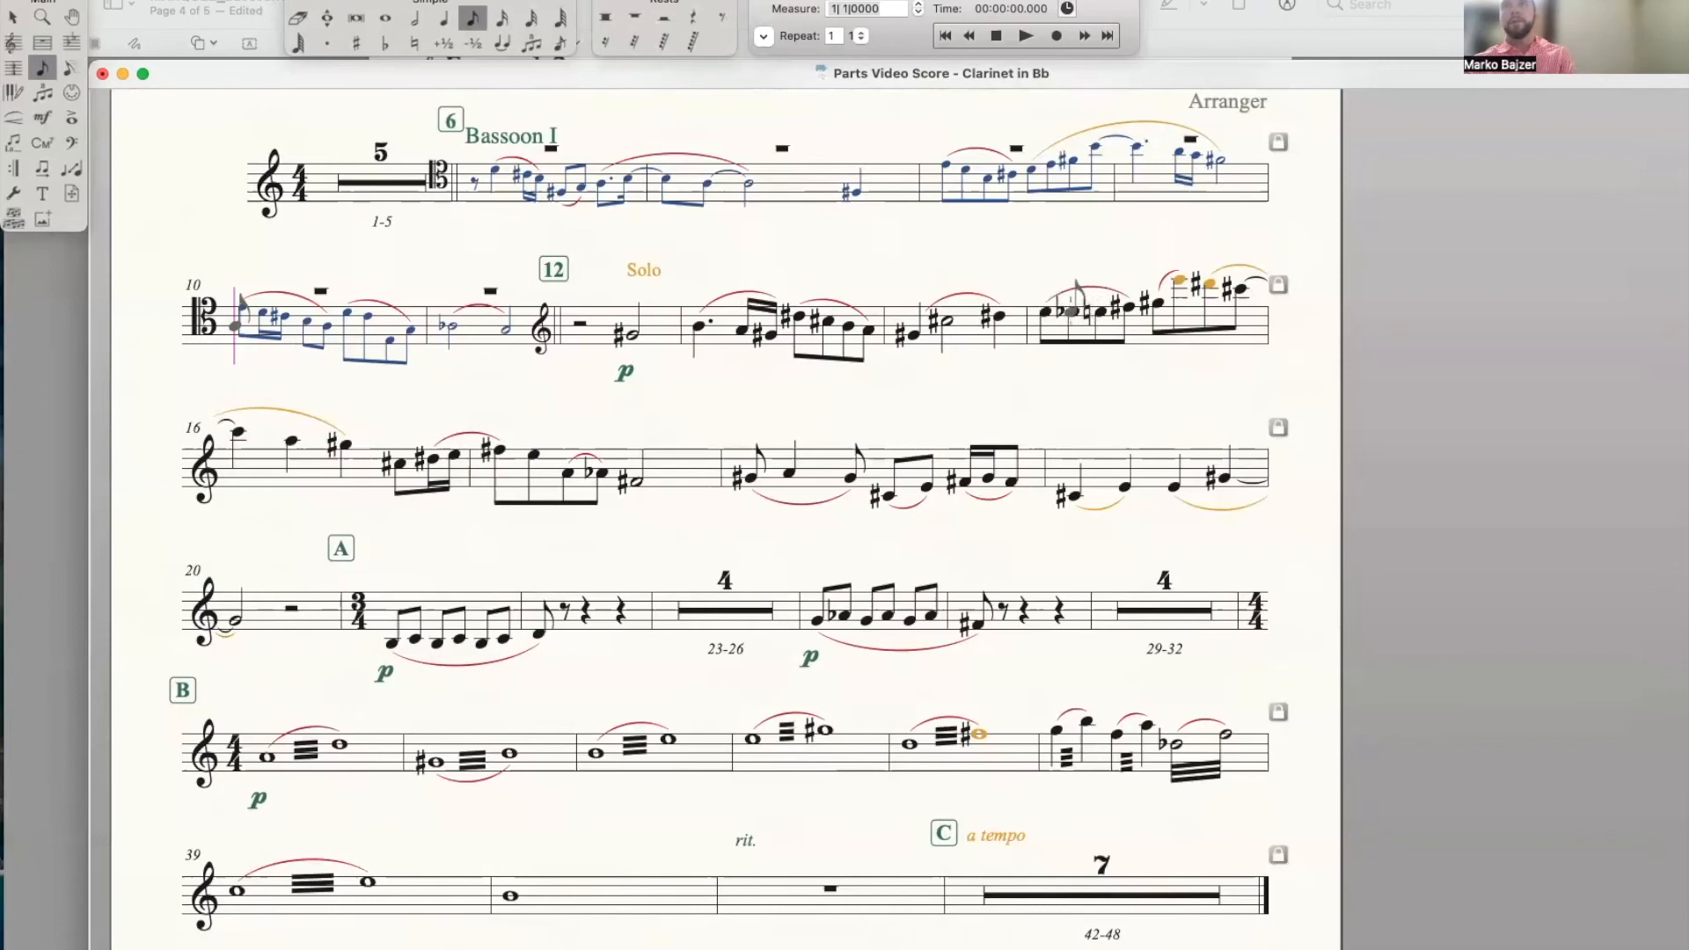
pyautogui.click(1076, 314)
pyautogui.press('s')
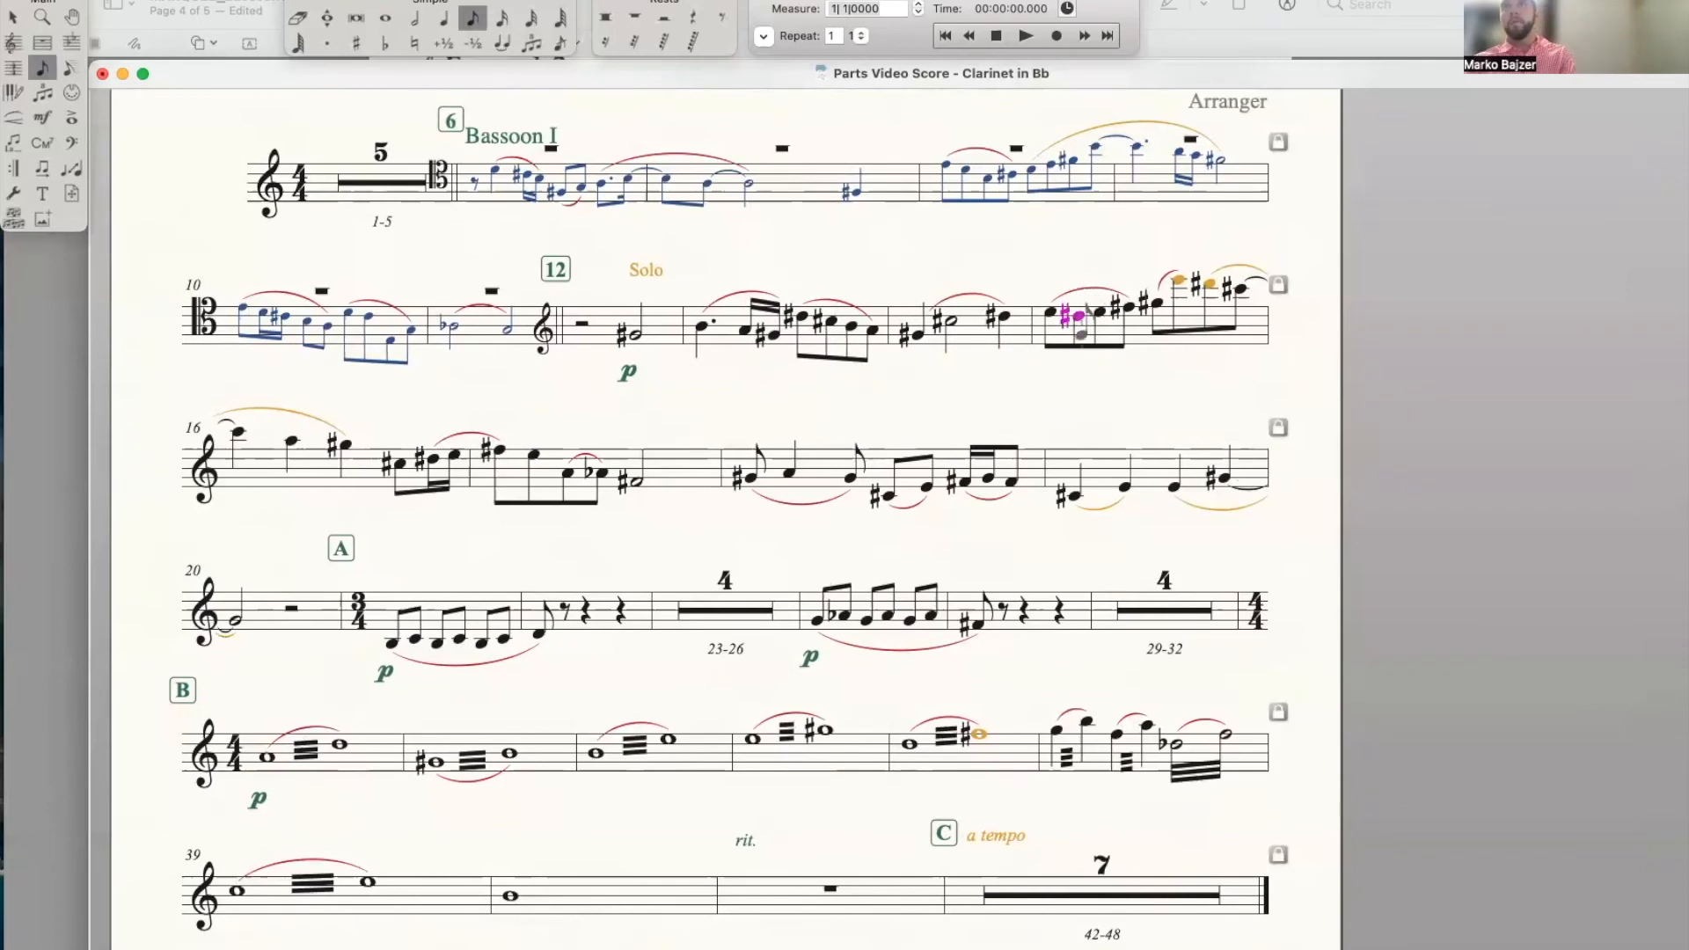
pyautogui.press('\\')
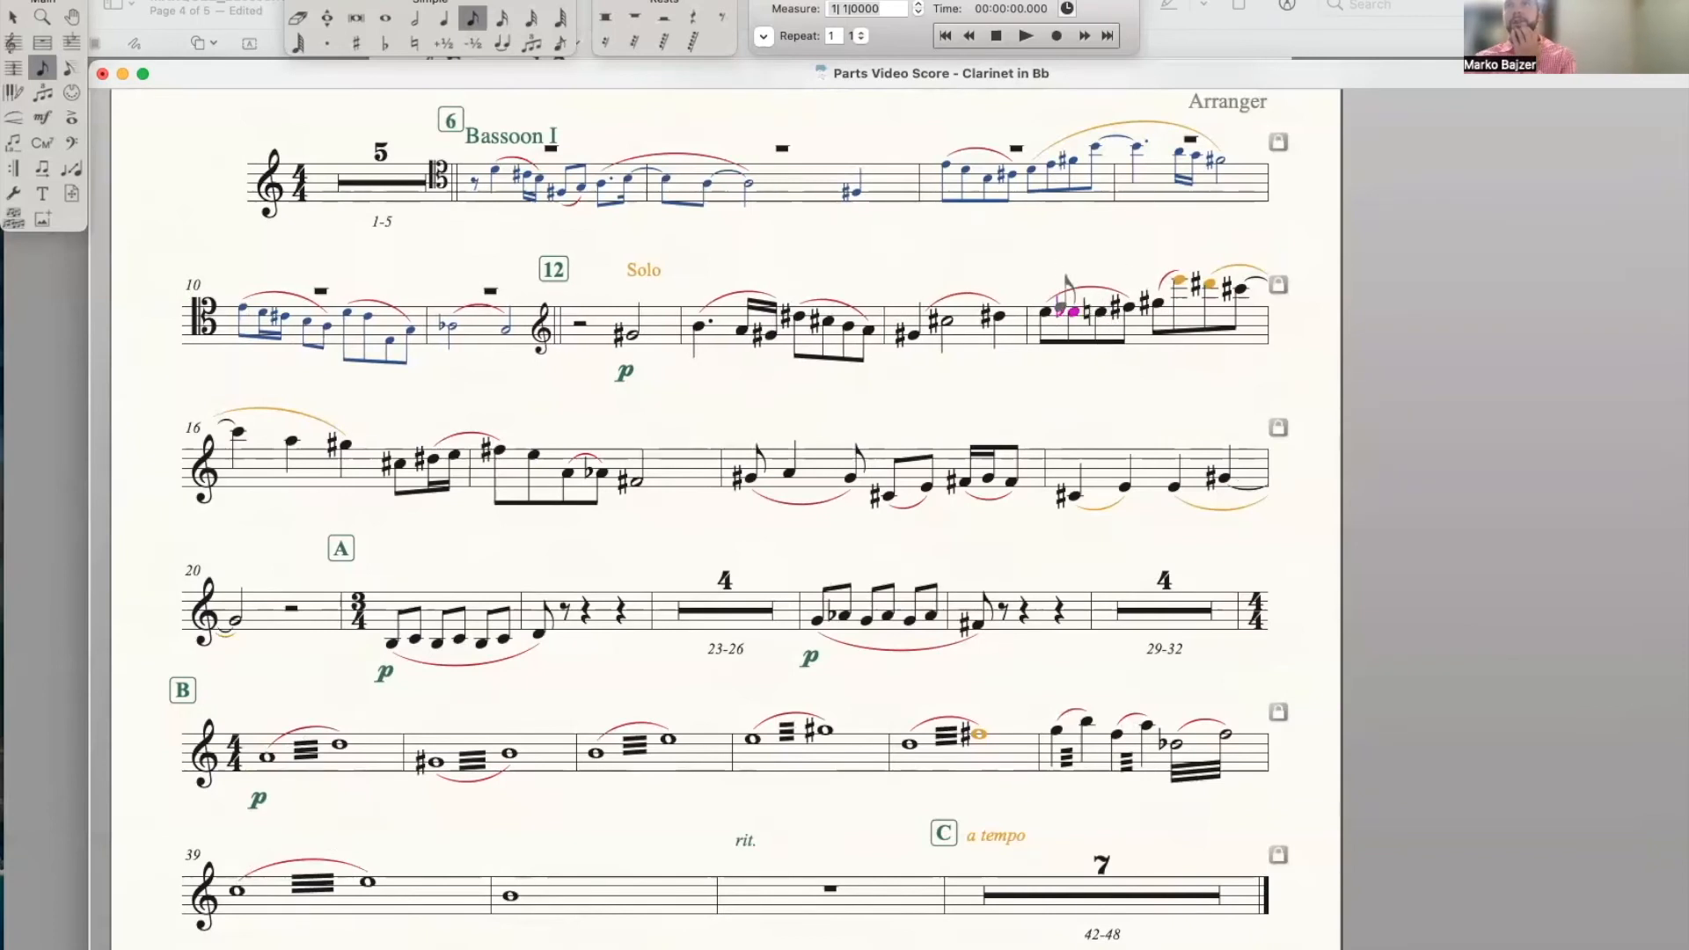
pyautogui.press('Down')
pyautogui.press('s')
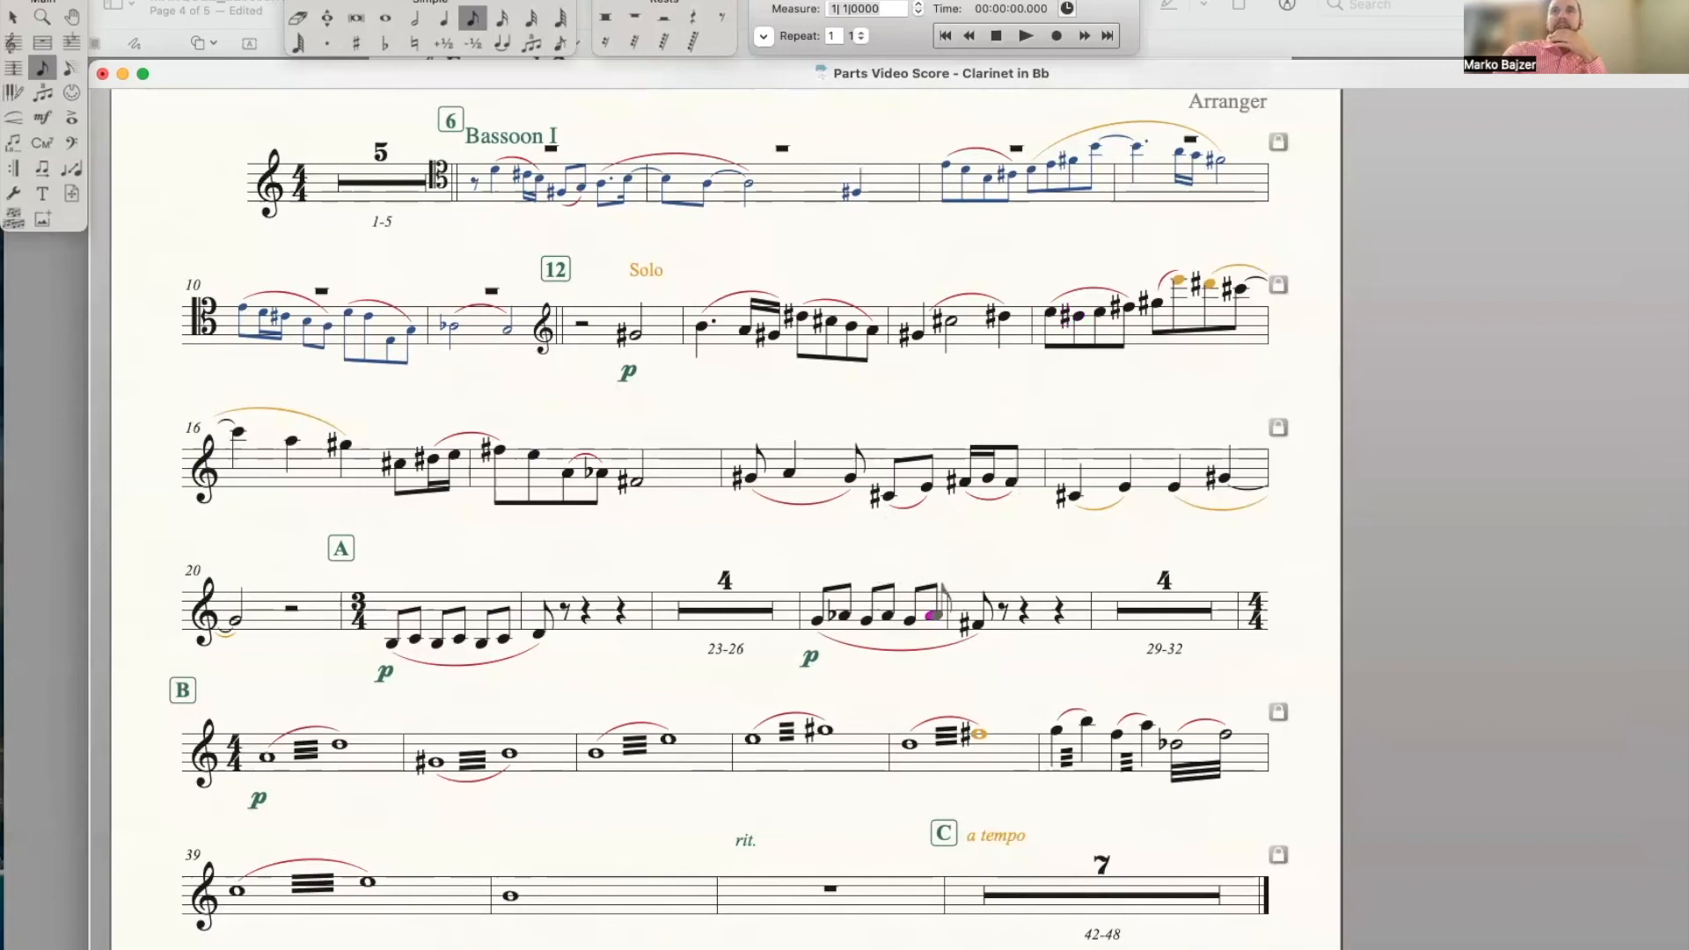
# Respell the F-sharp at the start of measure 28 enharmonically as G-flat
pyautogui.click(979, 624)
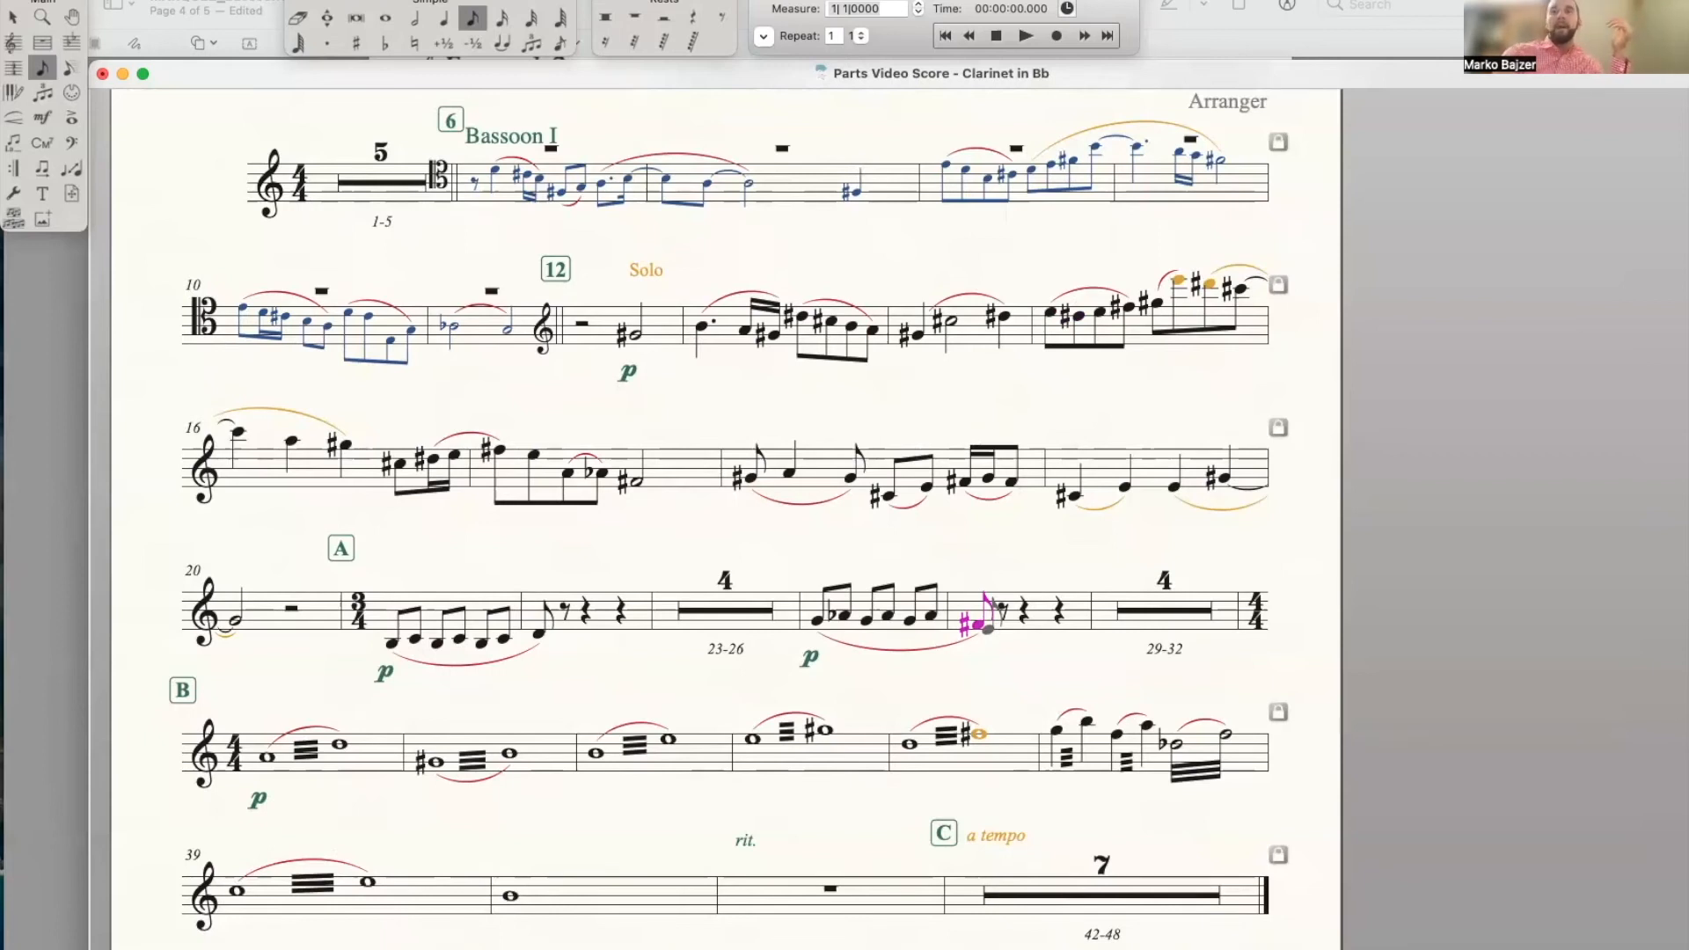
pyautogui.press('Up')
pyautogui.press('-')
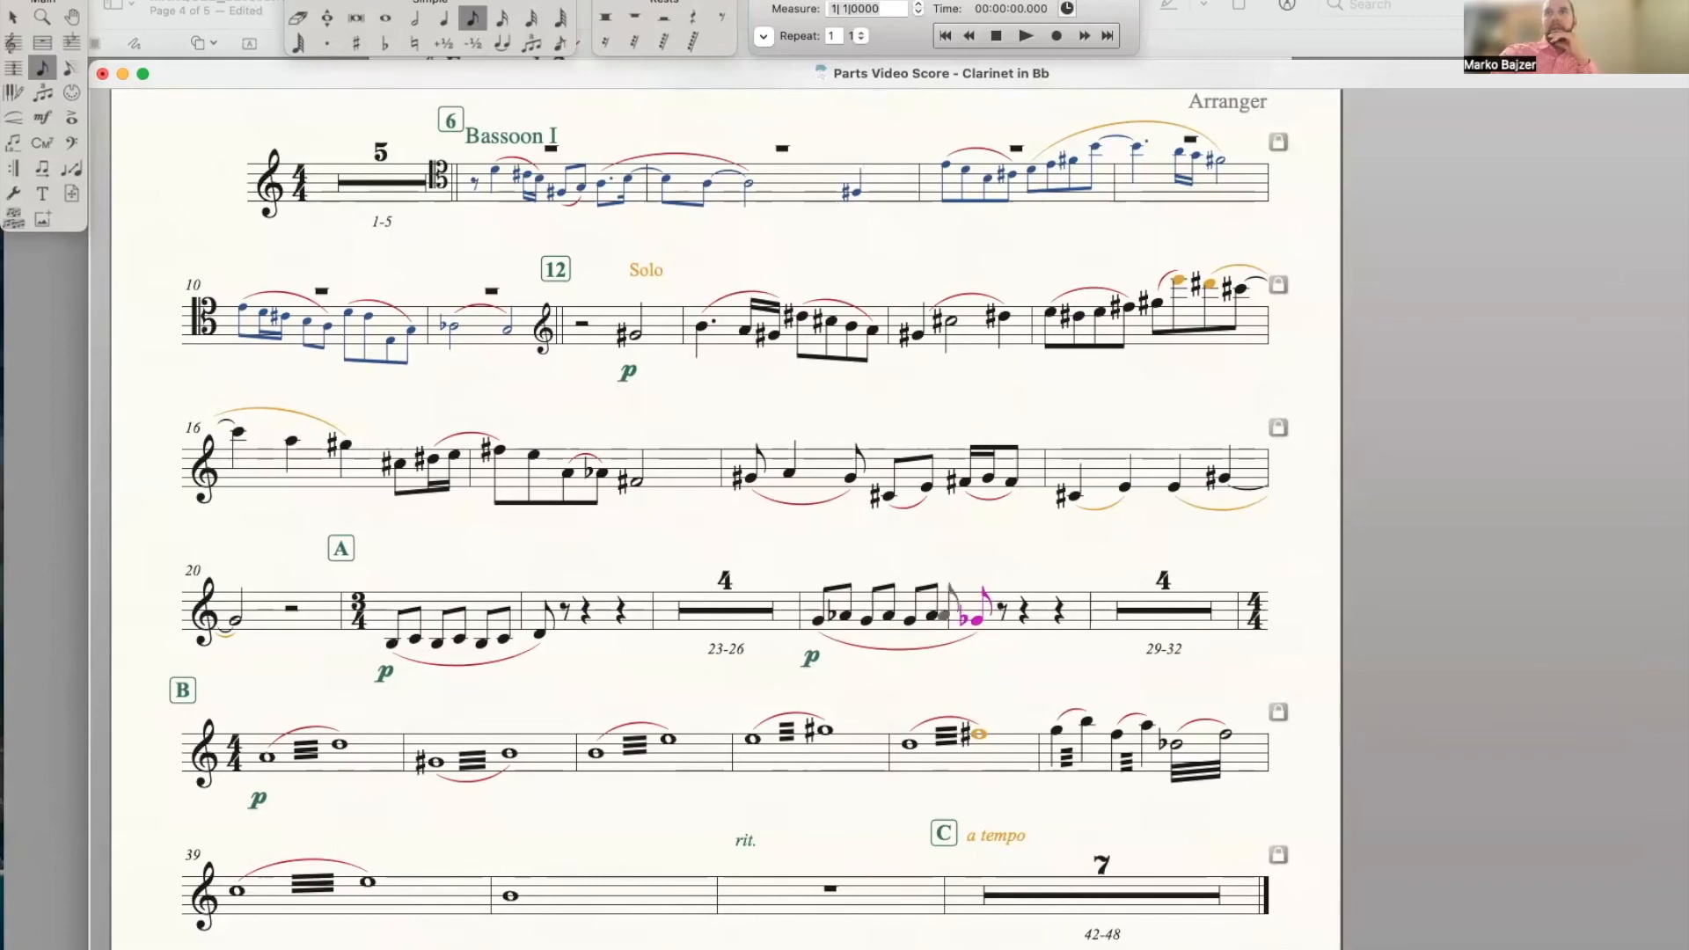
# Try the first note of measure 28 as F-sharp and return it to G-flat
pyautogui.press('Down')
pyautogui.press('+')
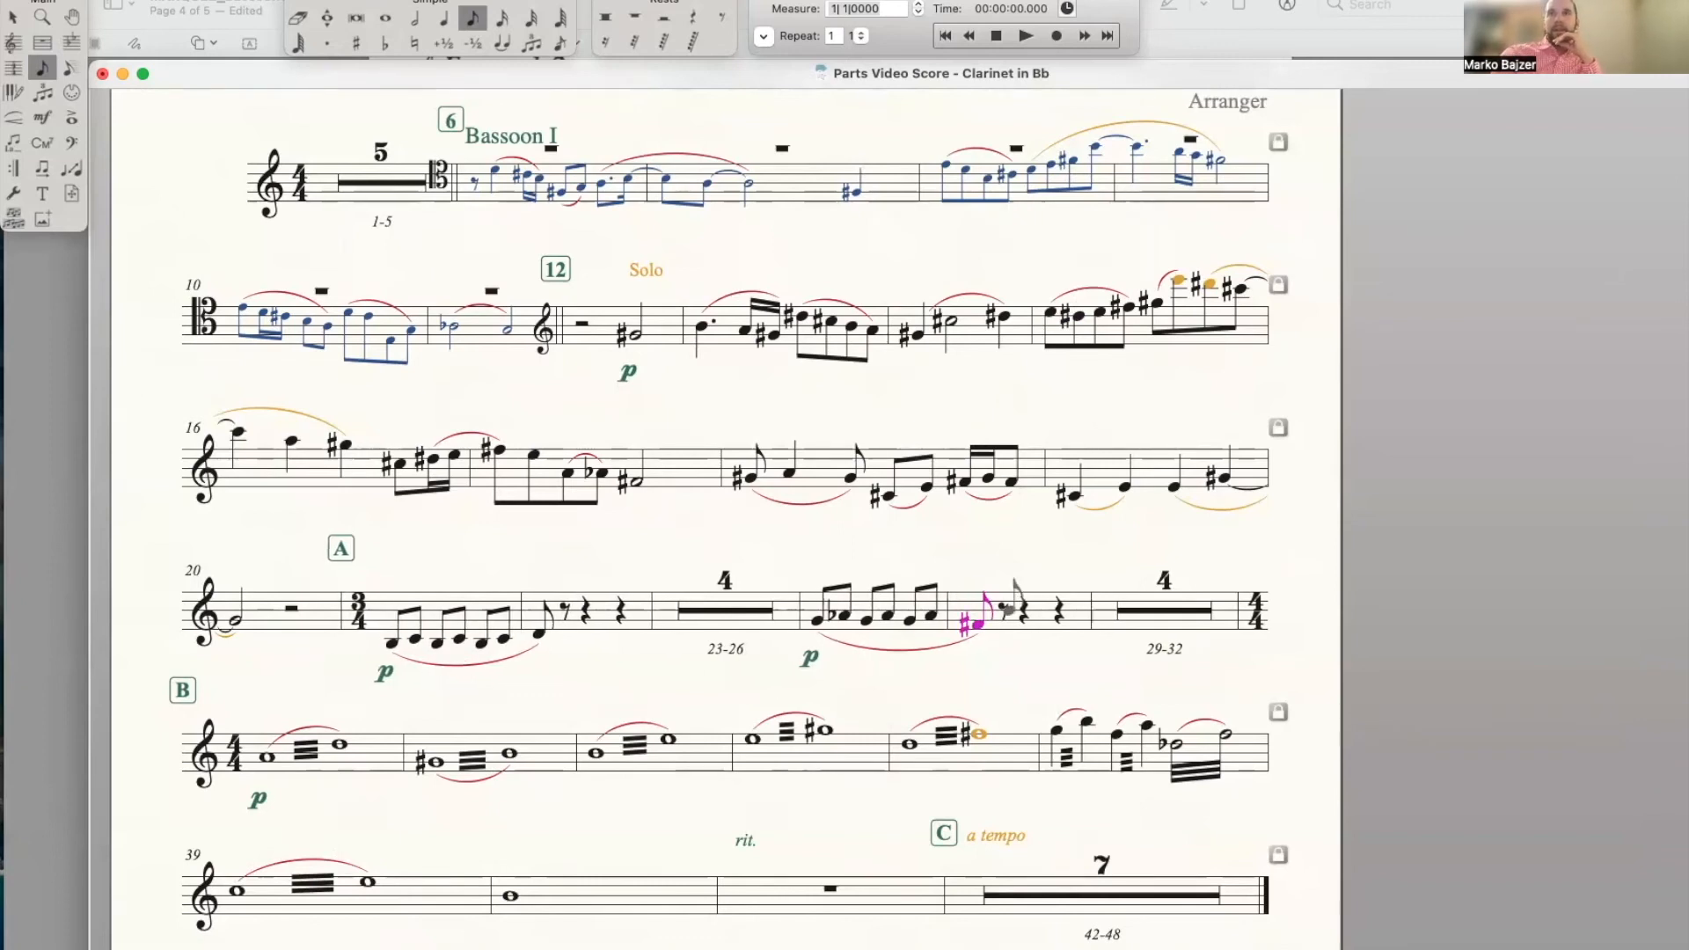
pyautogui.press('Up')
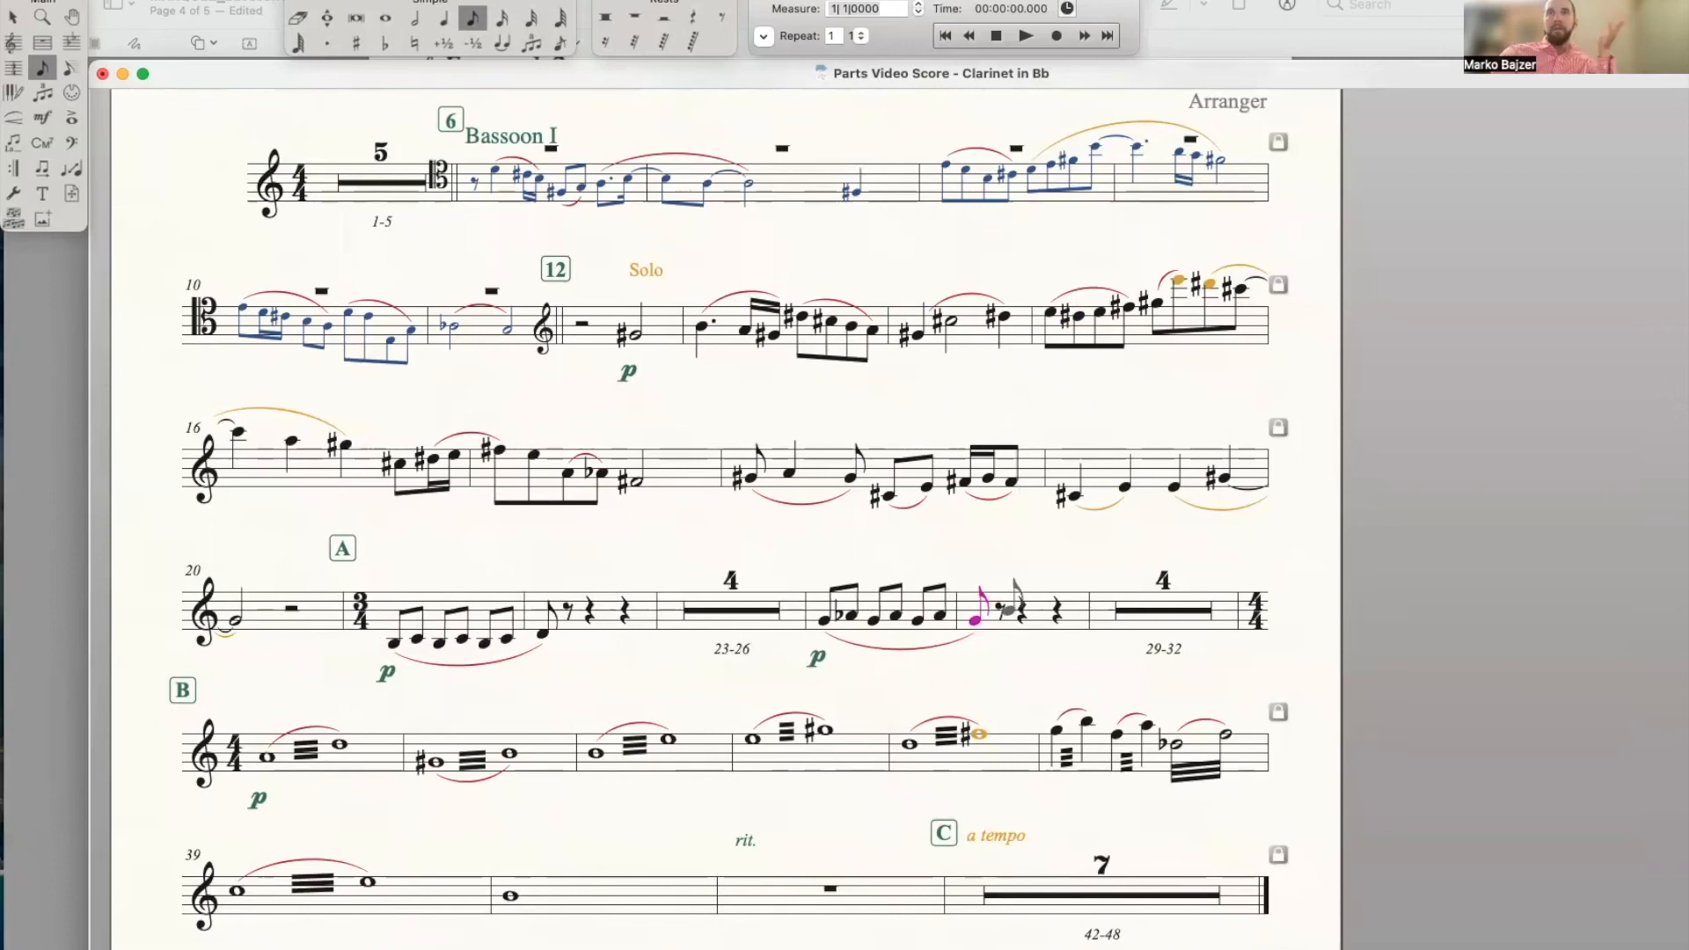
pyautogui.press('Down')
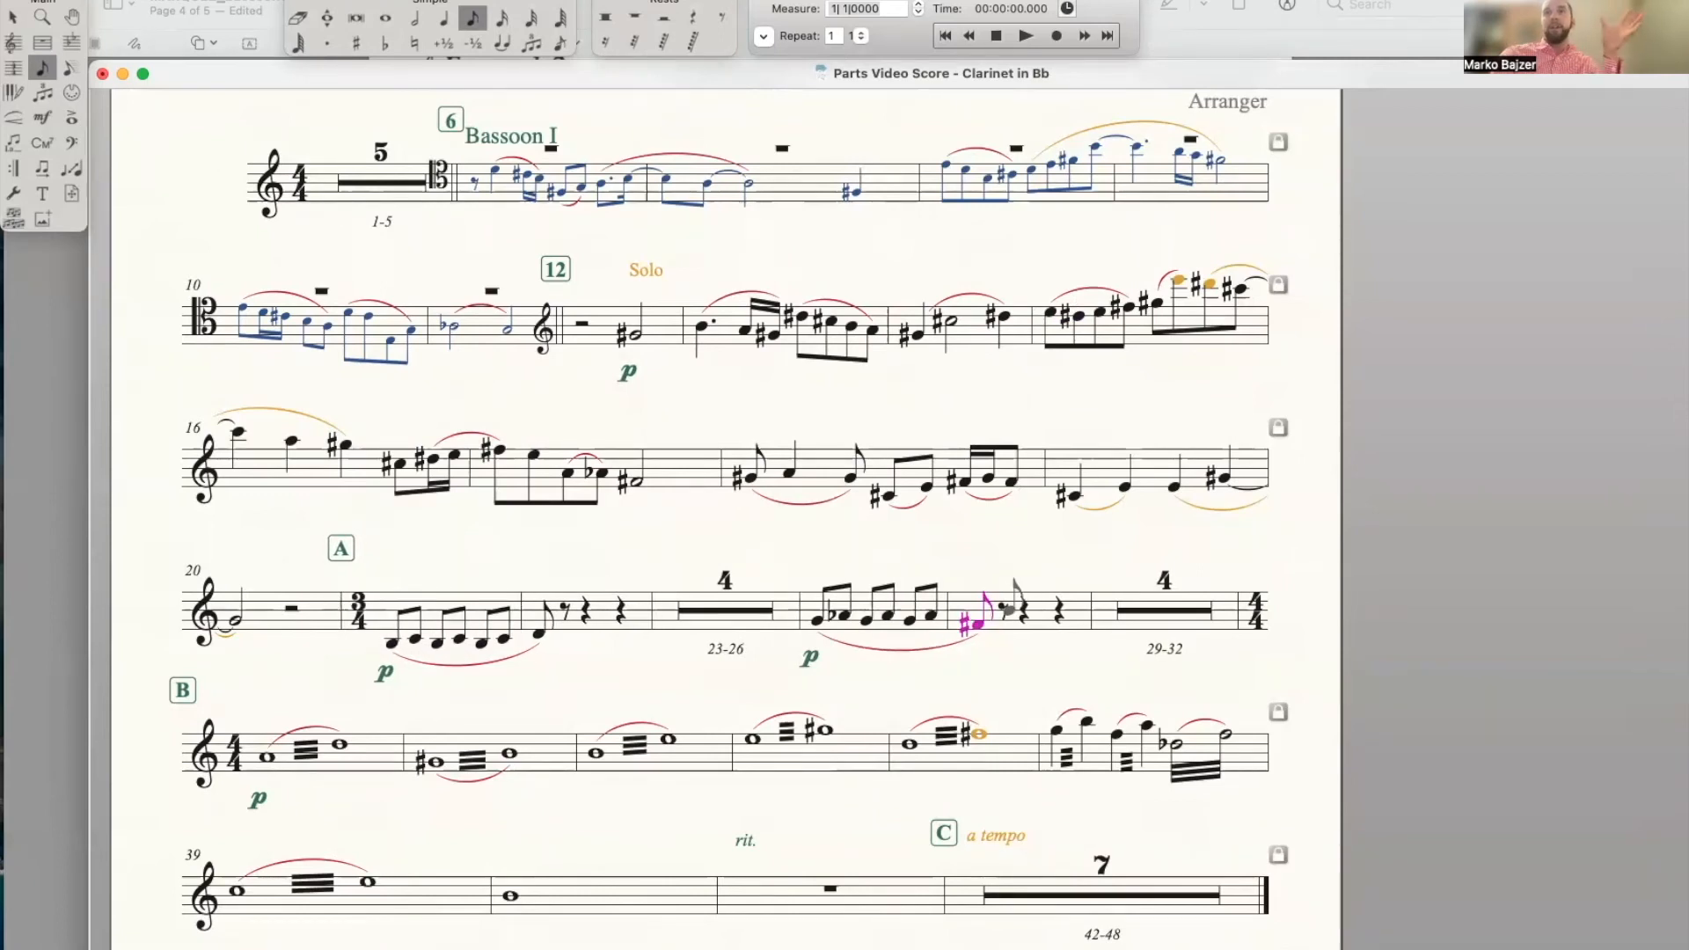
pyautogui.press('Up')
pyautogui.press('-')
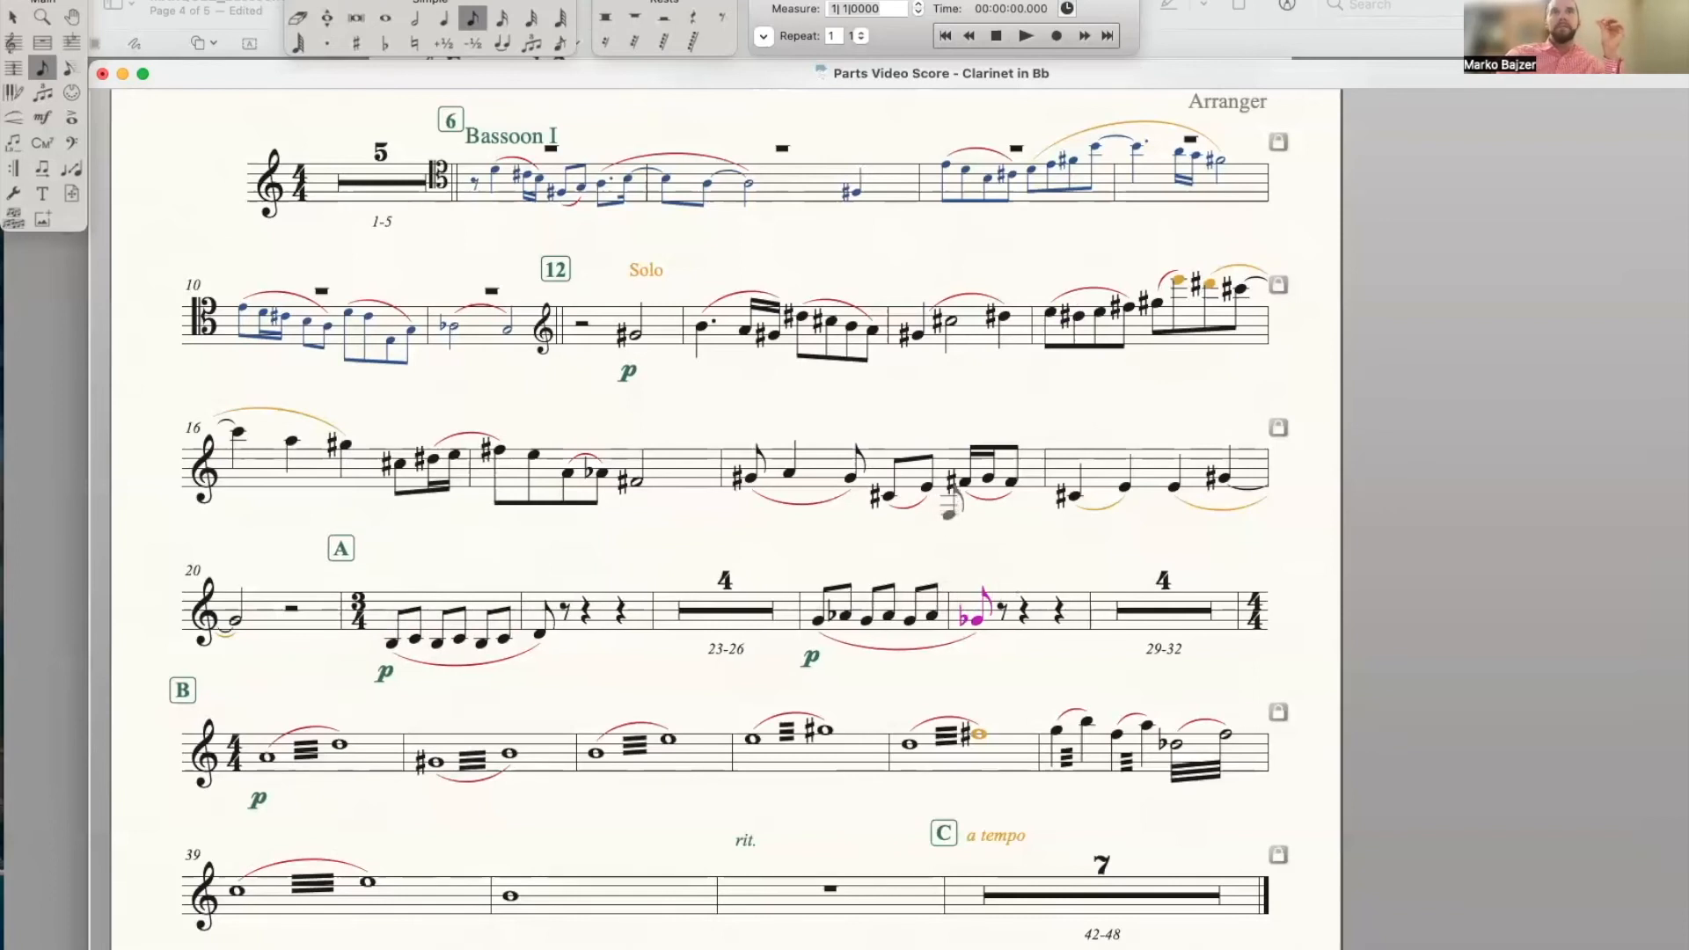
# Respell the half-note F-sharp in measure 17 enharmonically as G-flat
pyautogui.click(416, 20)
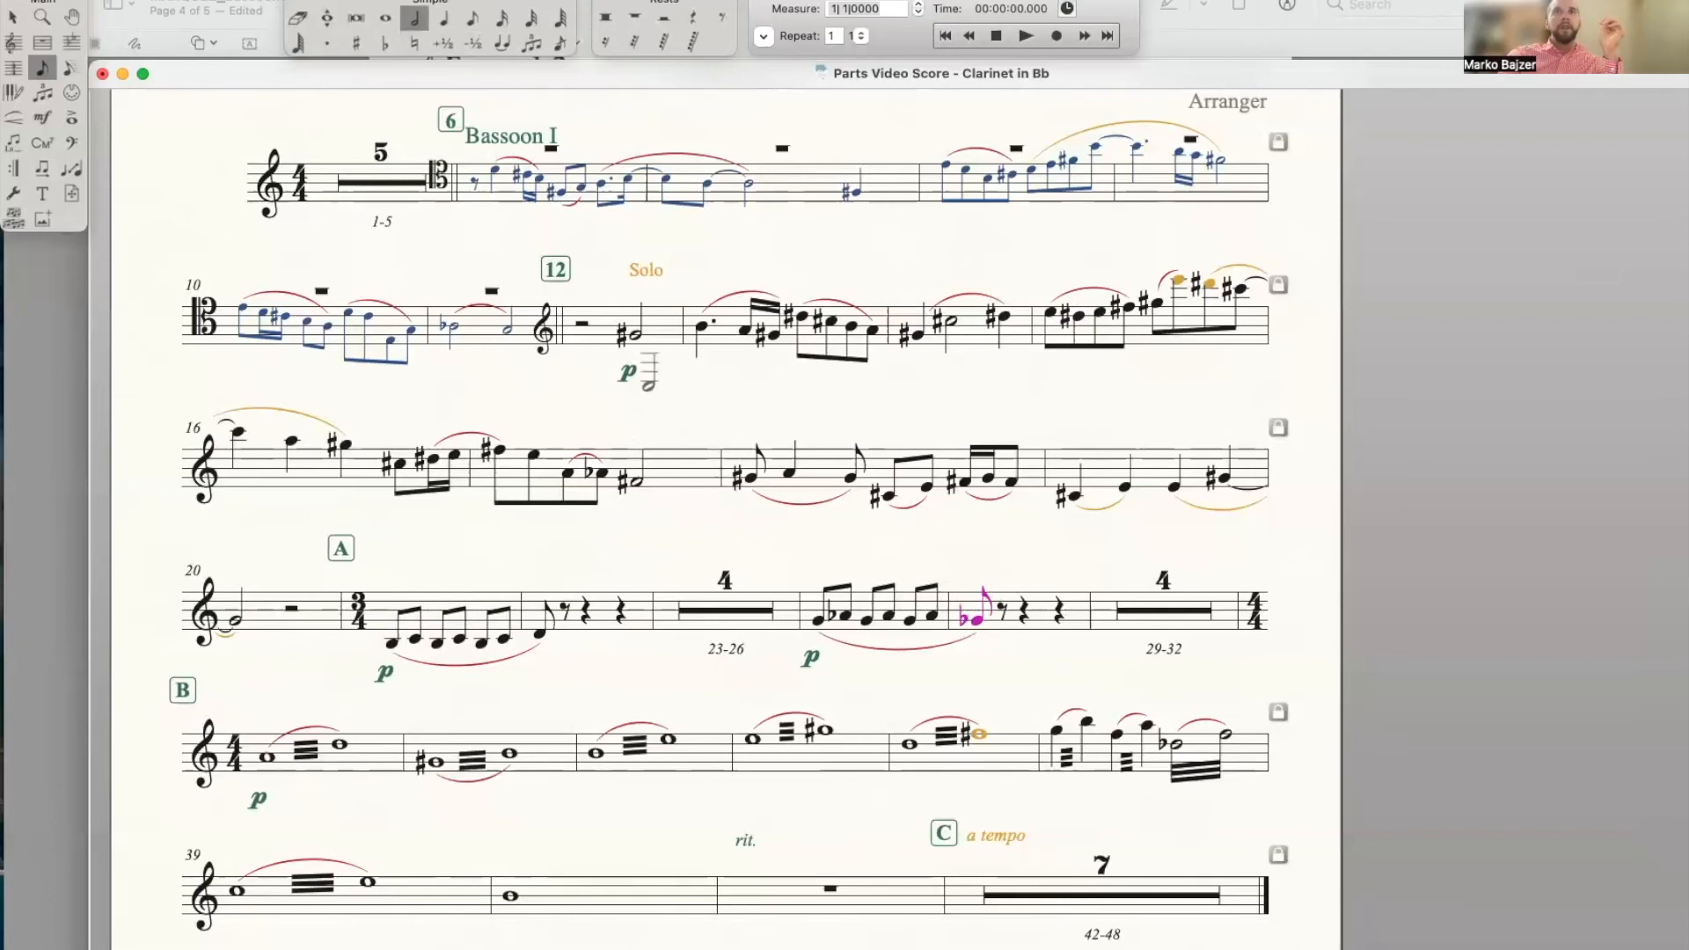
pyautogui.click(633, 479)
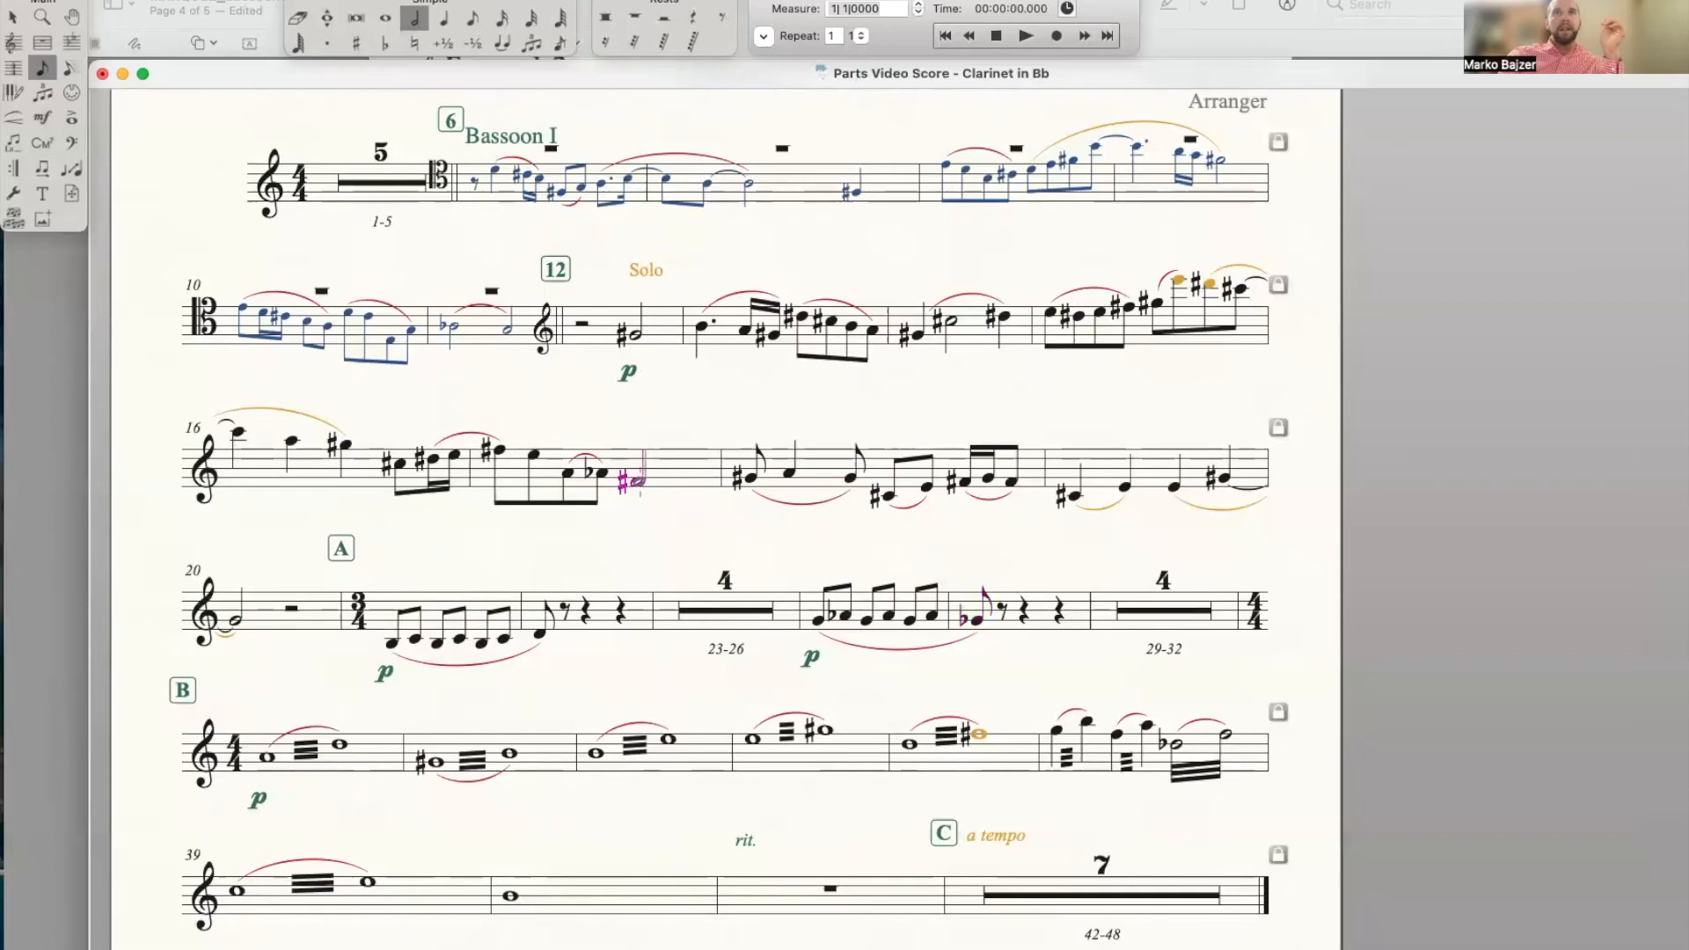
pyautogui.press('Up')
pyautogui.press('-')
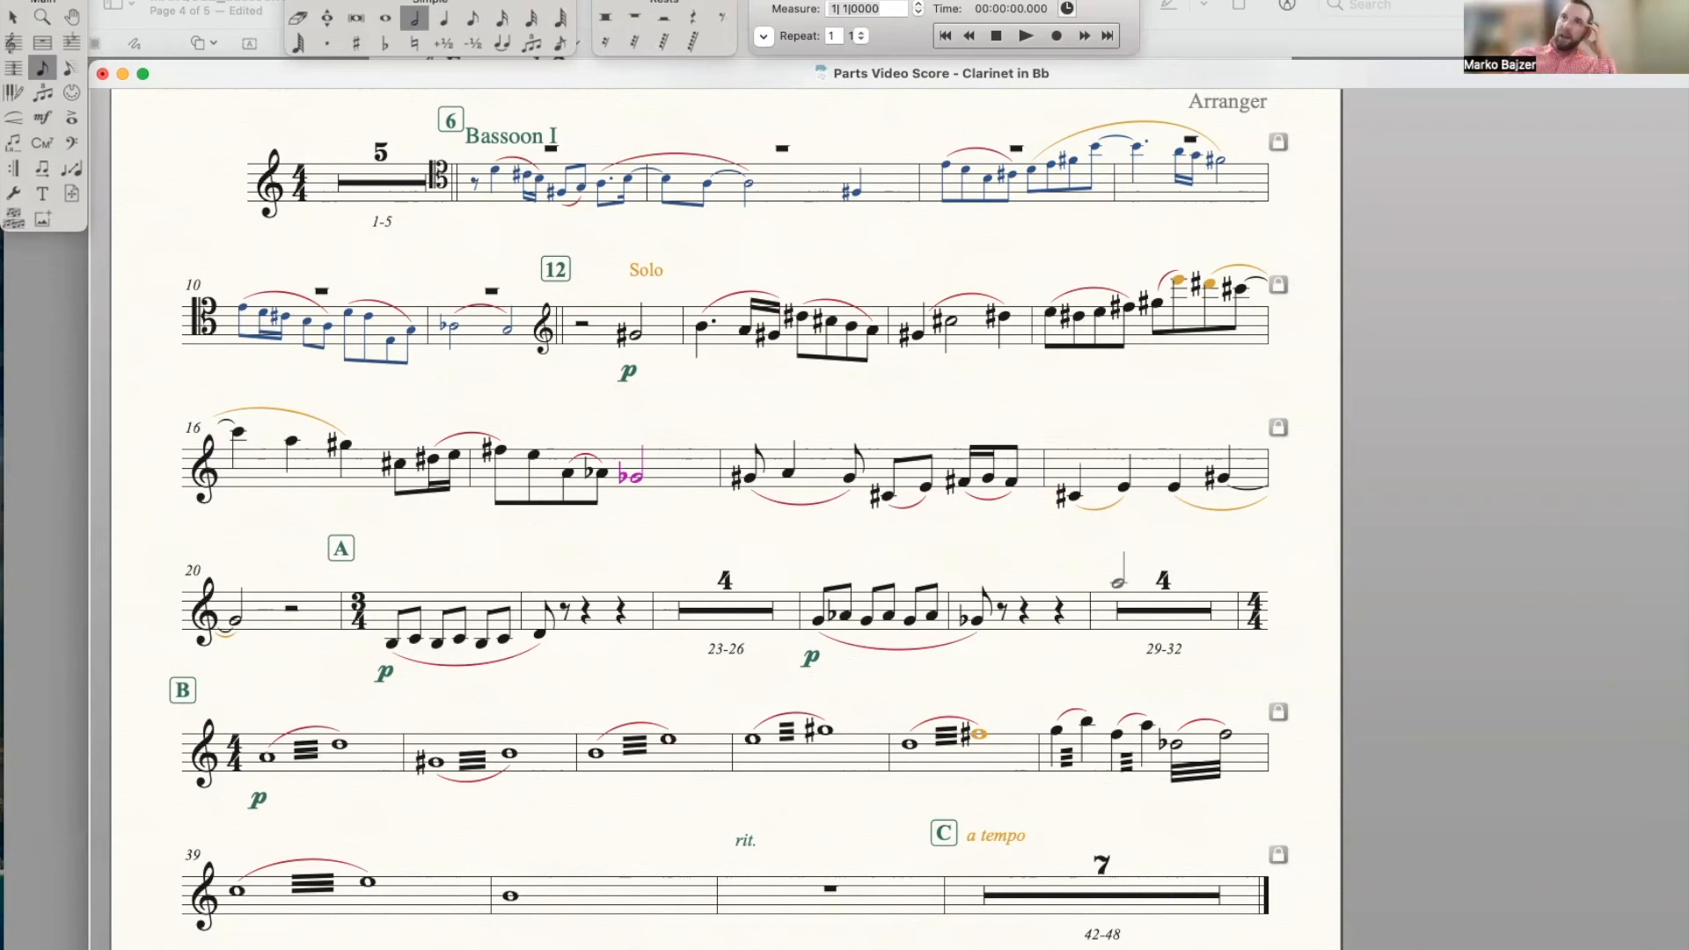
# Try respelling the G-flat at the start of measure 28 as F-sharp and undo the change
pyautogui.keyDown('alt'); pyautogui.click(976, 623); pyautogui.keyUp('alt')
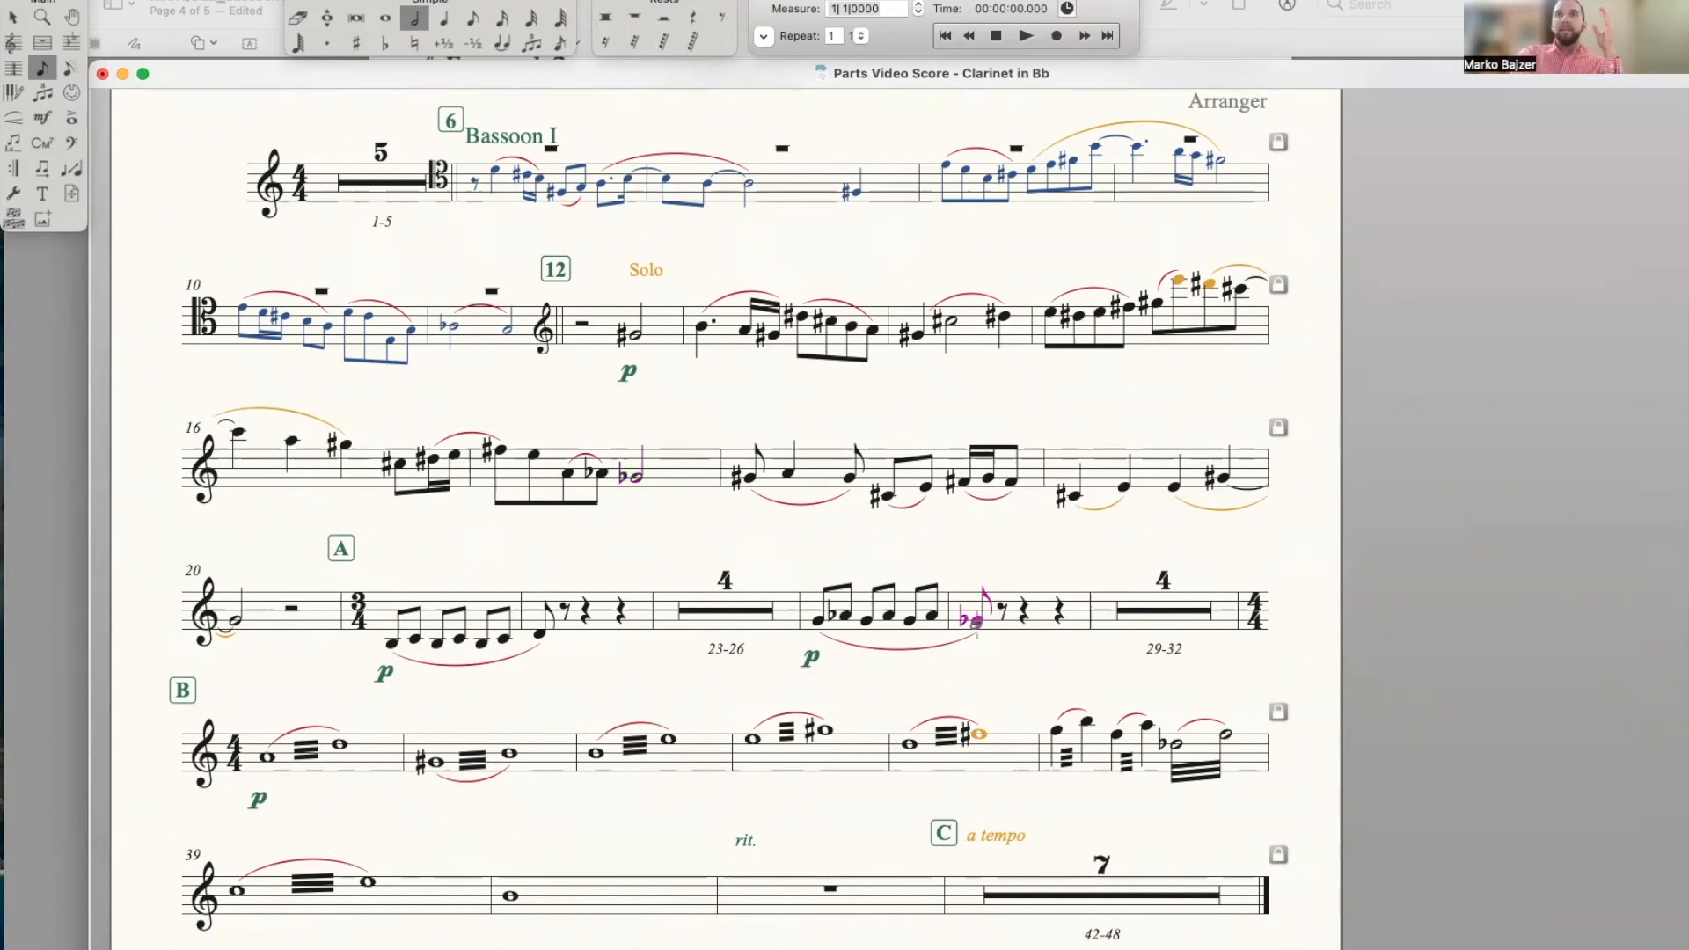
pyautogui.press('Down')
pyautogui.press('+')
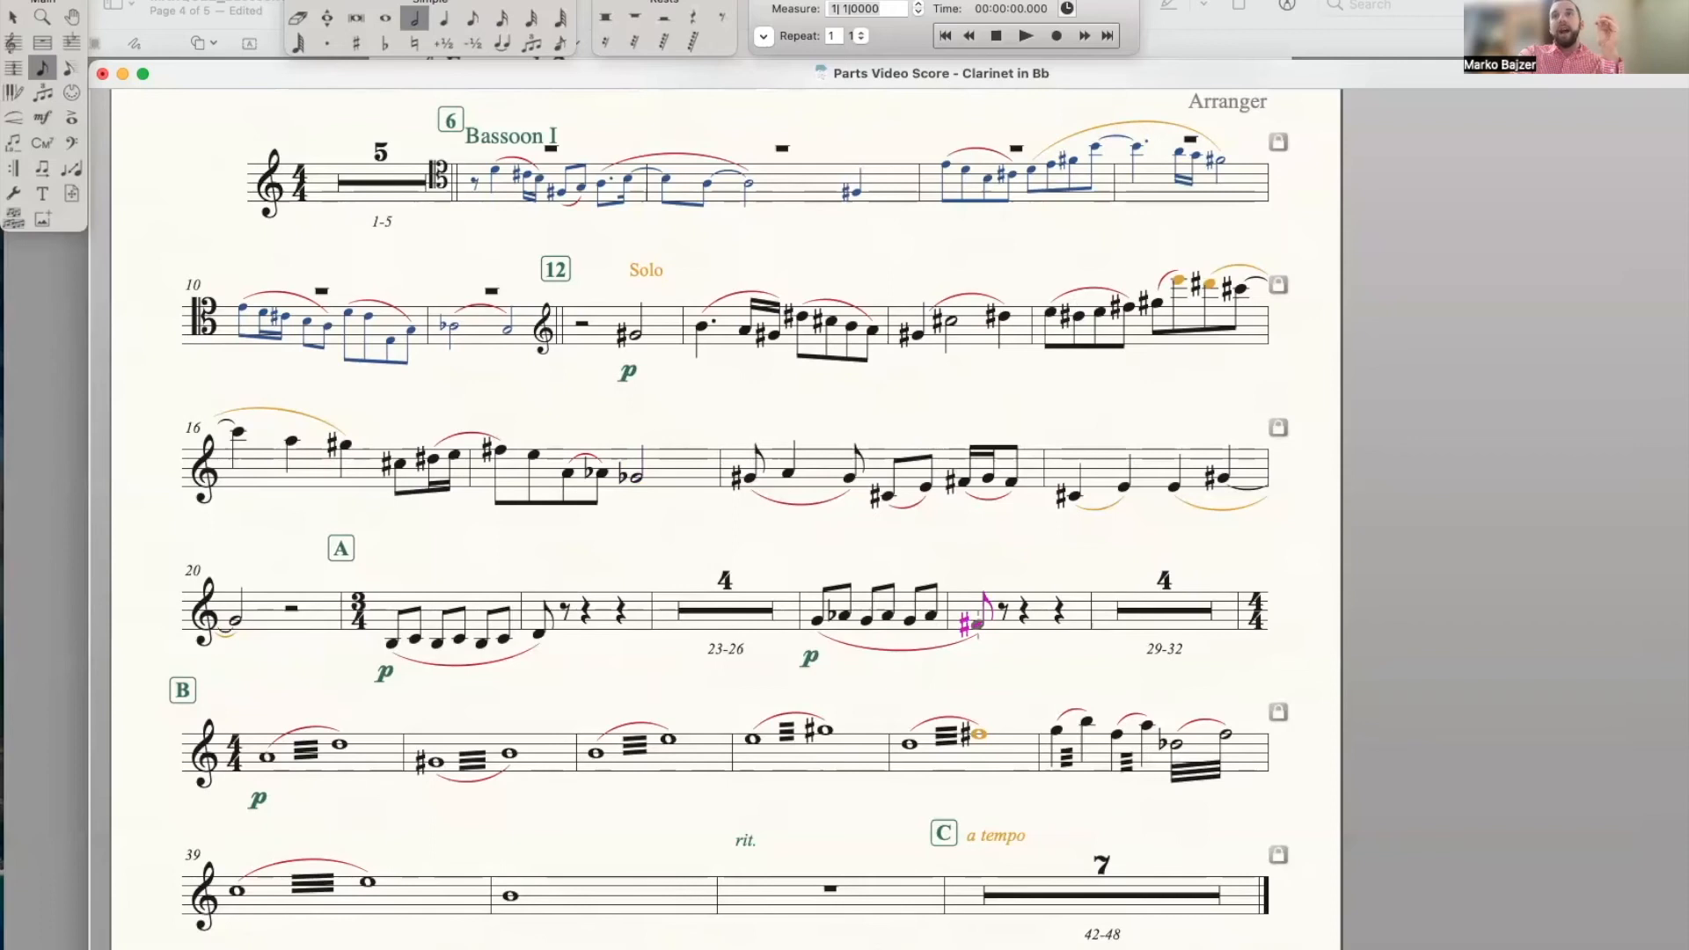
pyautogui.press('super+z')
pyautogui.press('-')
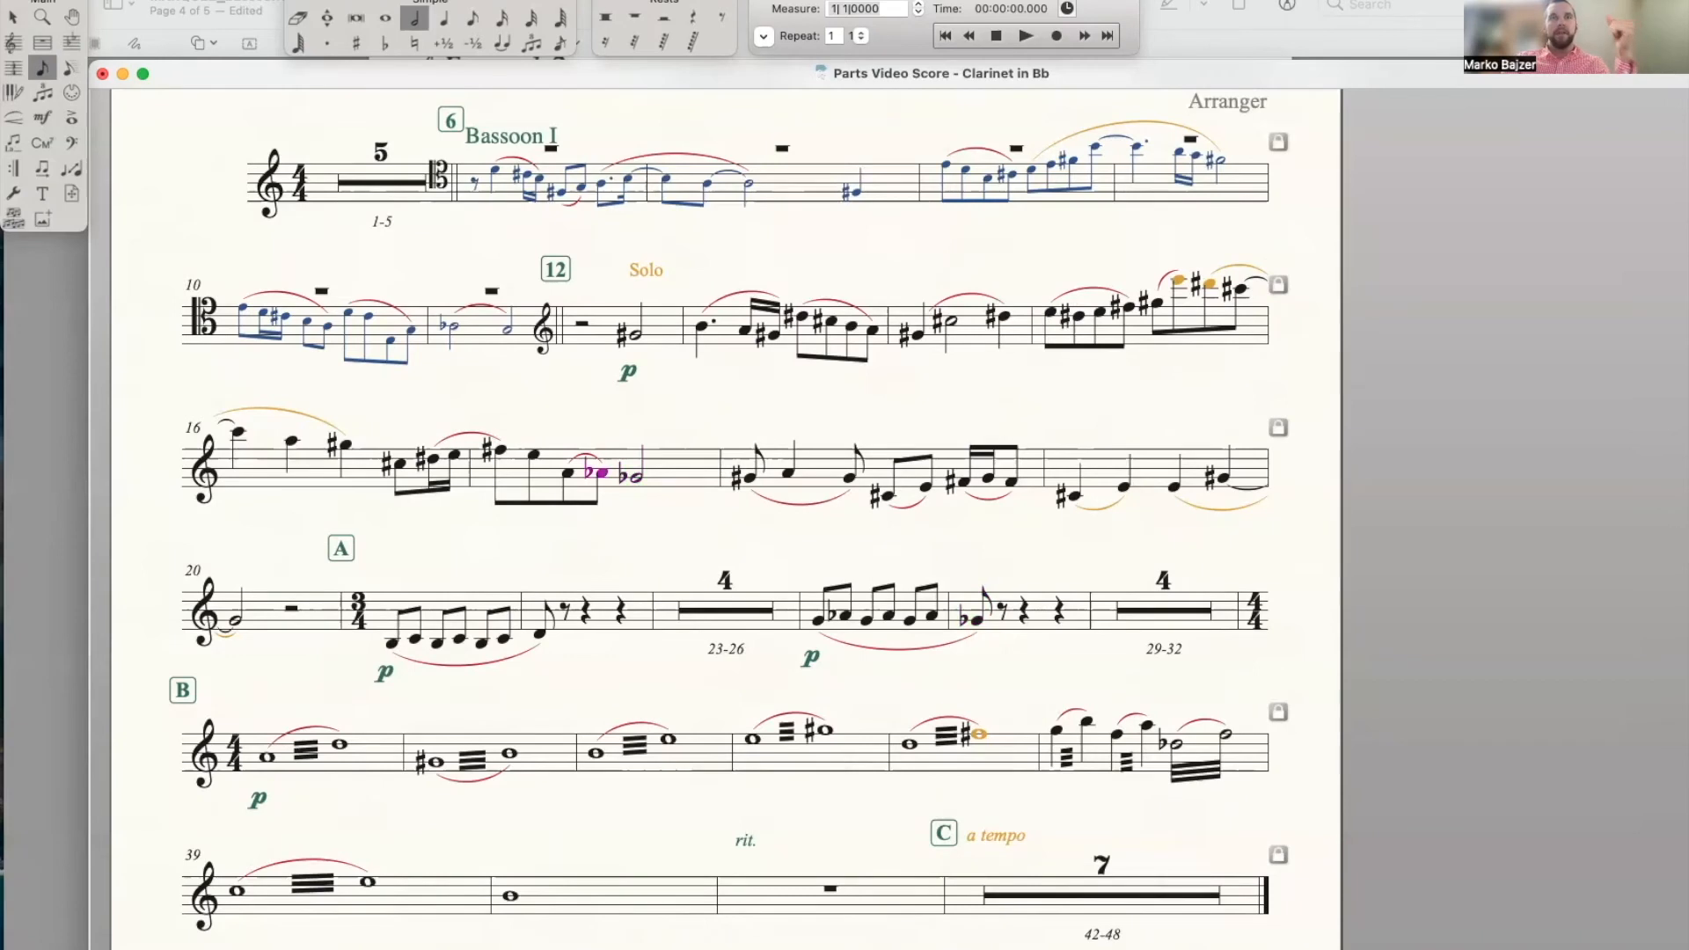
# Respell the last eighth note and the half note of measure 17 as G-sharp and F-sharp
pyautogui.press('\\')
pyautogui.press('Right')
pyautogui.press('\\')
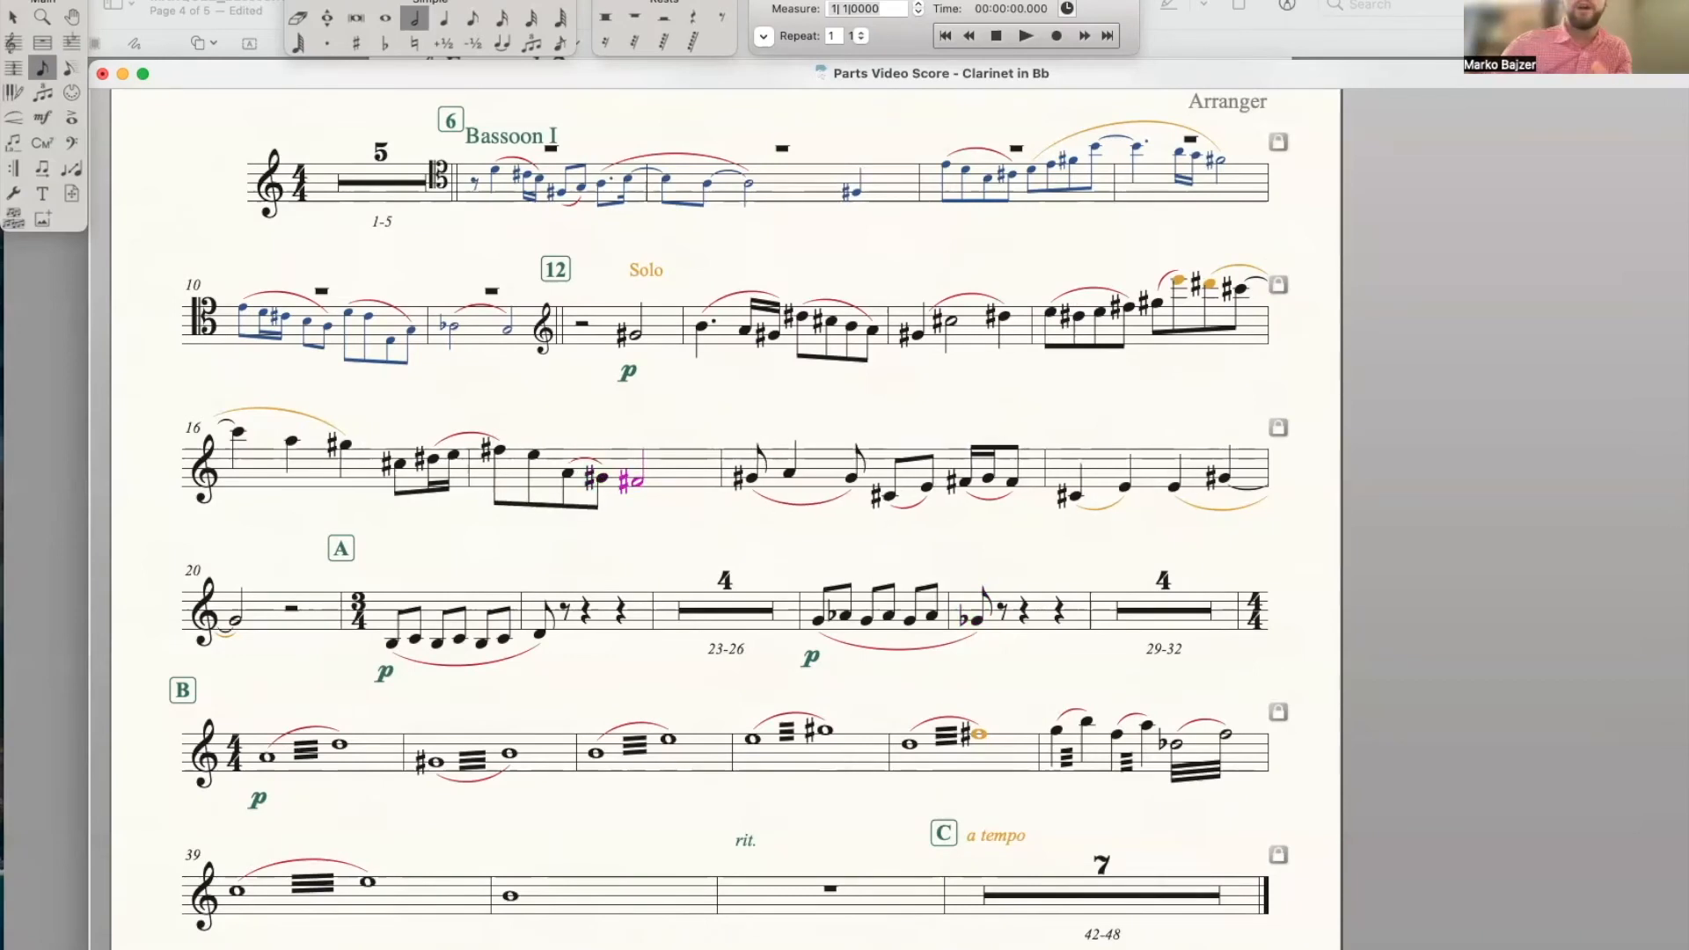
# Step through the notes of measure 17 to examine the spelling of the closing line
pyautogui.press('Left')
pyautogui.press('Left')
pyautogui.press('Right')
pyautogui.press('Left')
pyautogui.press('Right')
pyautogui.press('Left')
pyautogui.press('Right')
pyautogui.press('Left')
pyautogui.press('Right')
pyautogui.press('Left')
pyautogui.press('Right')
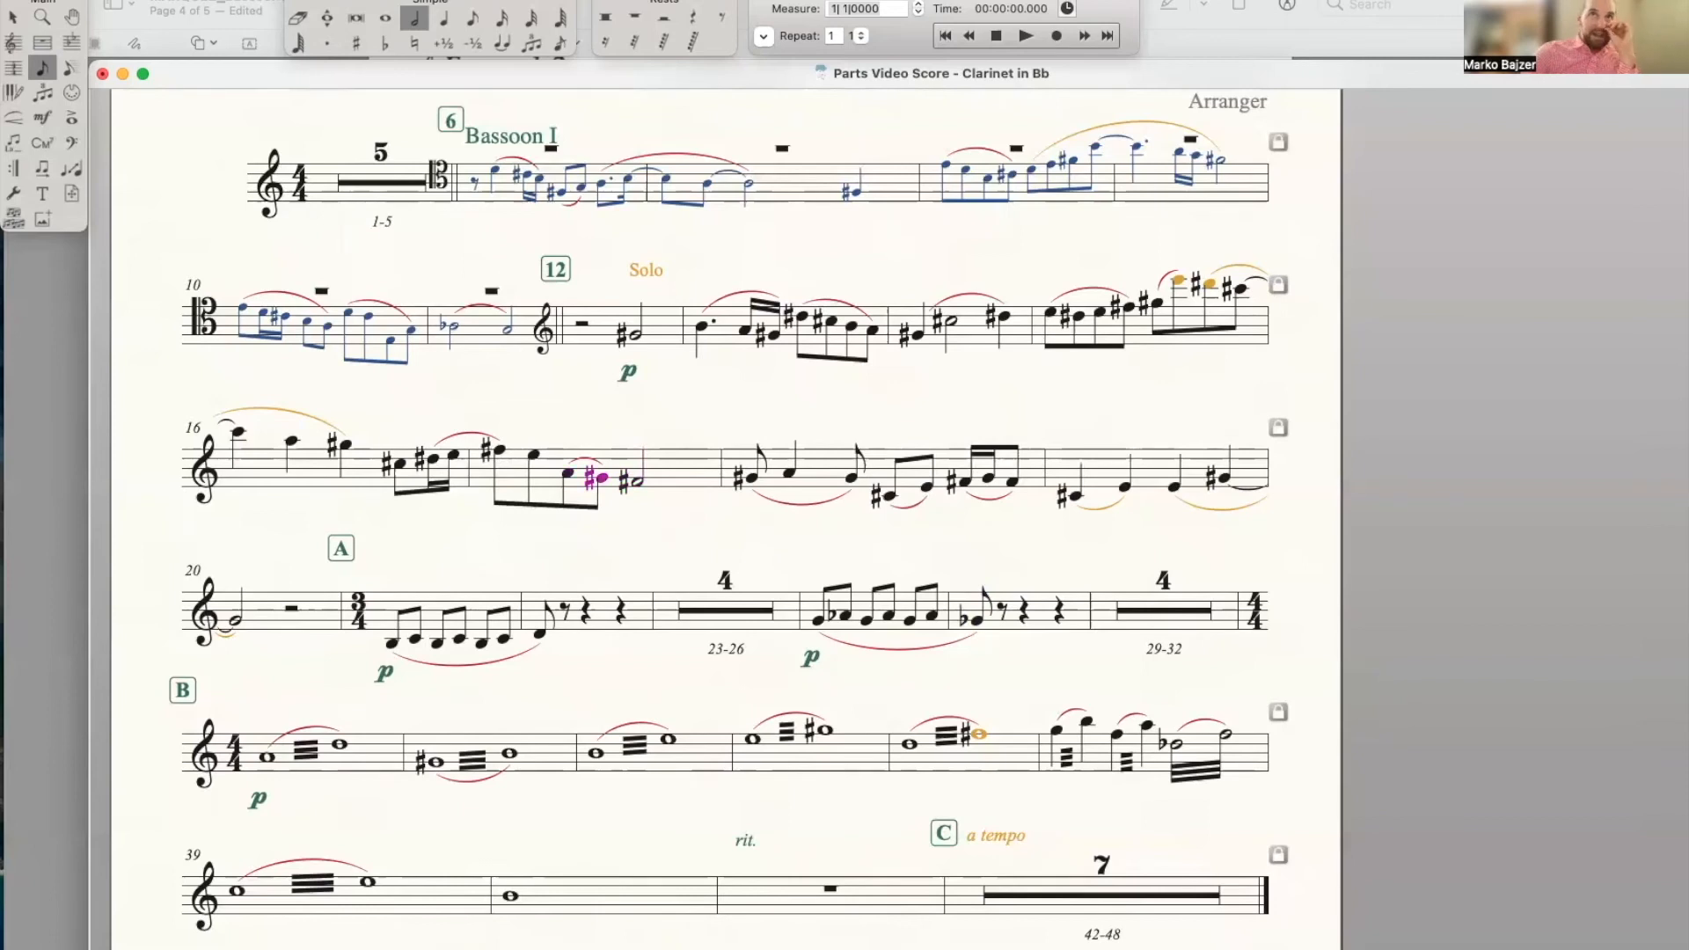
pyautogui.press('Left')
pyautogui.press('Left')
pyautogui.press('Left')
pyautogui.press('Right')
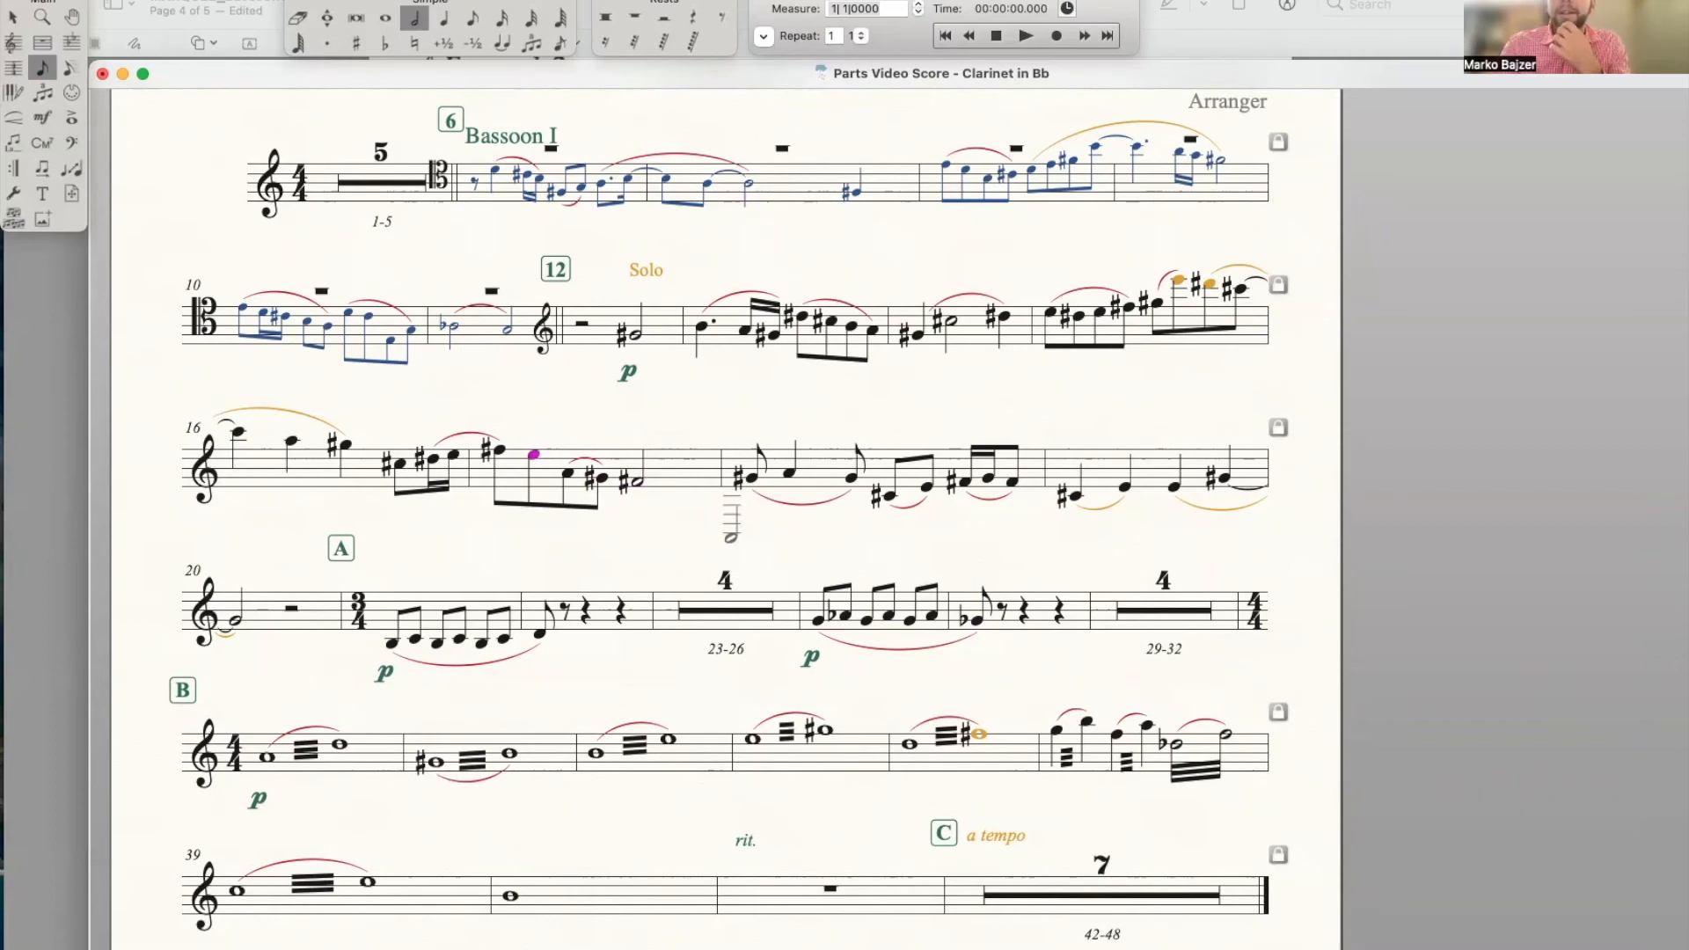
# Lower the three Gs in measure 27 to G-flat and raise the first note of measure 28 to G-natural
pyautogui.keyDown('alt'); pyautogui.click(817, 621); pyautogui.keyUp('alt')
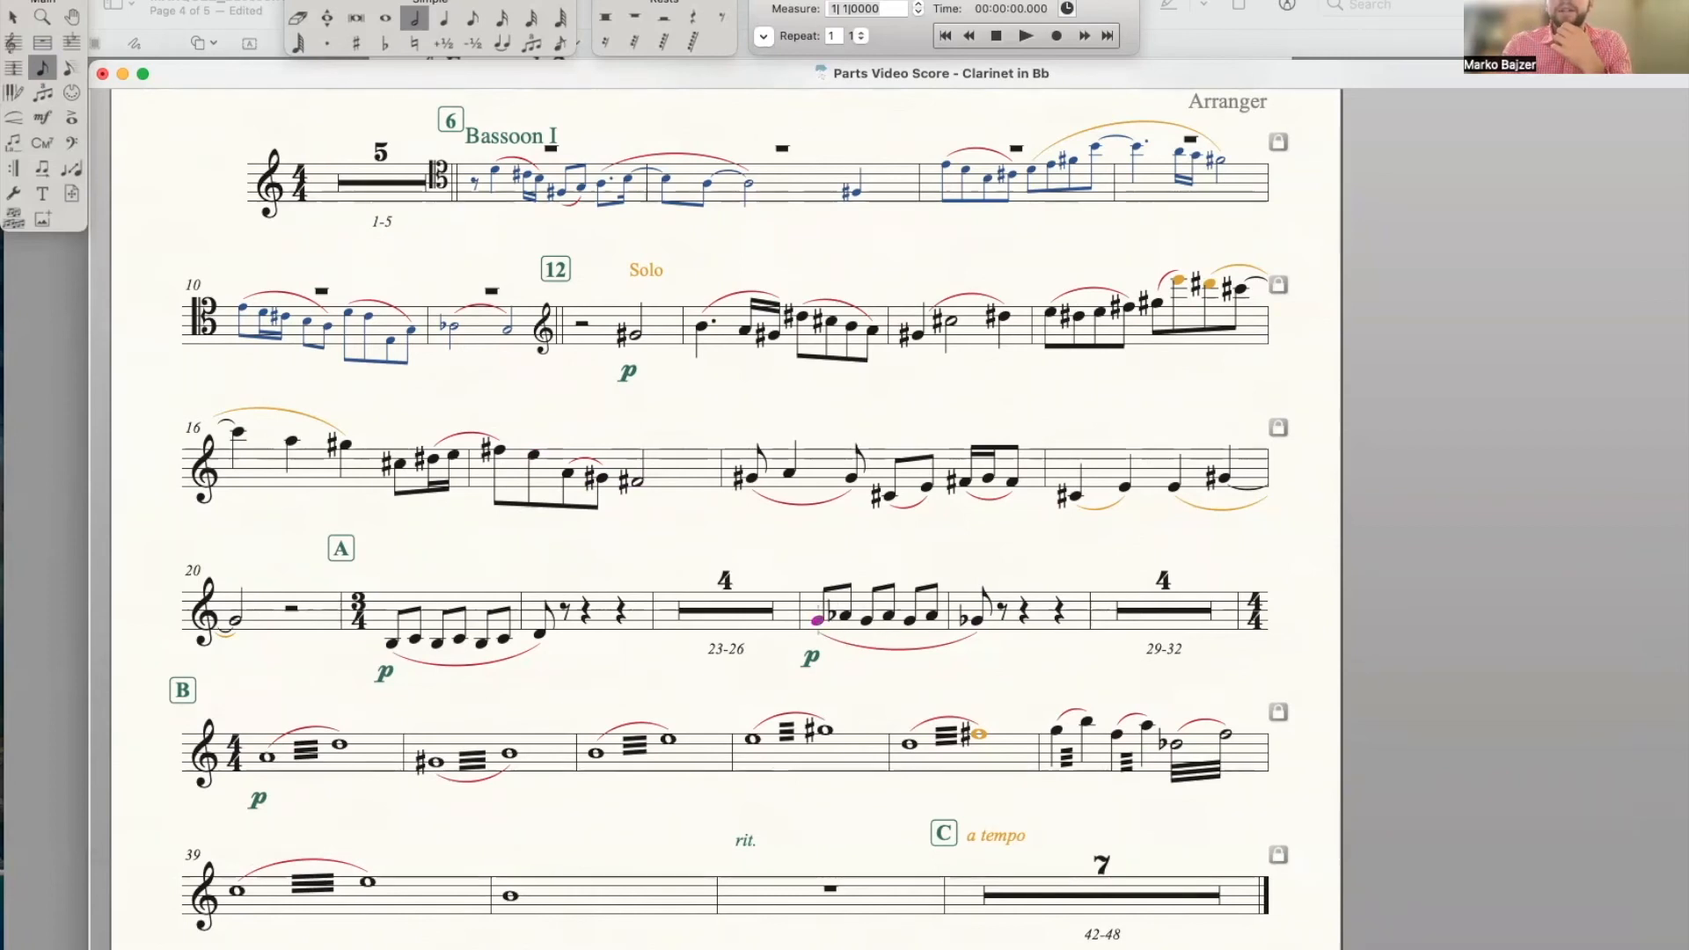
pyautogui.press('-')
pyautogui.press('Right')
pyautogui.press('Right')
pyautogui.press('-')
pyautogui.press('Right')
pyautogui.press('Right')
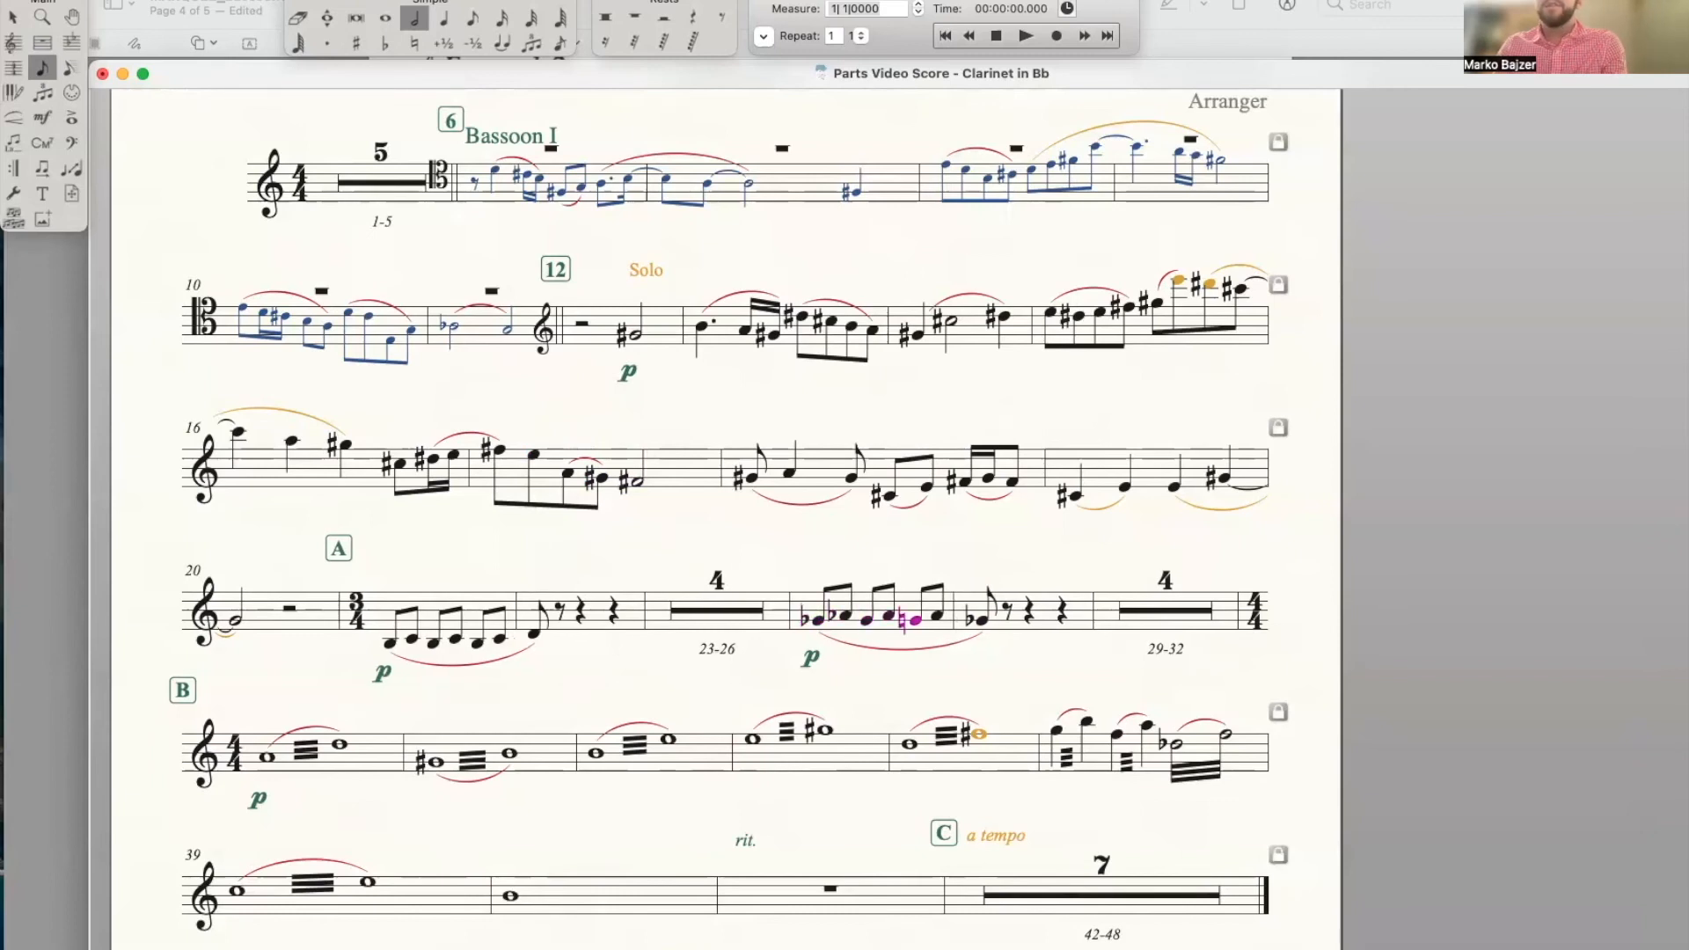
pyautogui.press('-')
pyautogui.press('Right')
pyautogui.press('Right')
pyautogui.press('+')
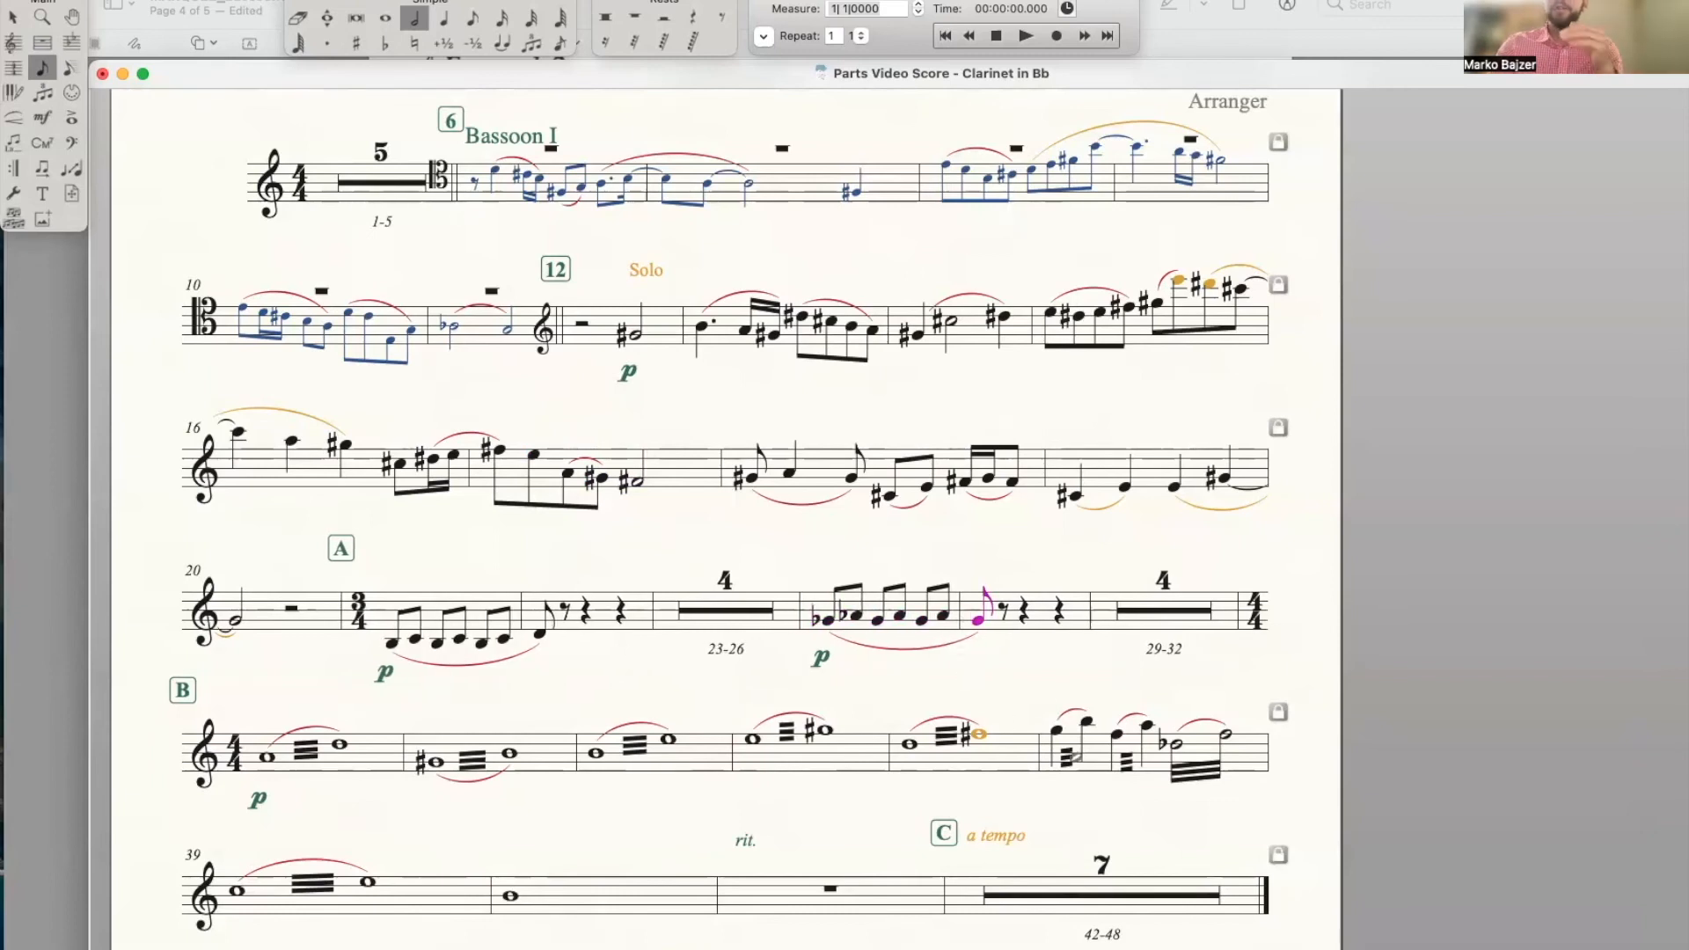
# Open the Cautionary Accidentals options for clarinet measures 27 and 28 in the full score
pyautogui.scroll(-2, 1029, 653)
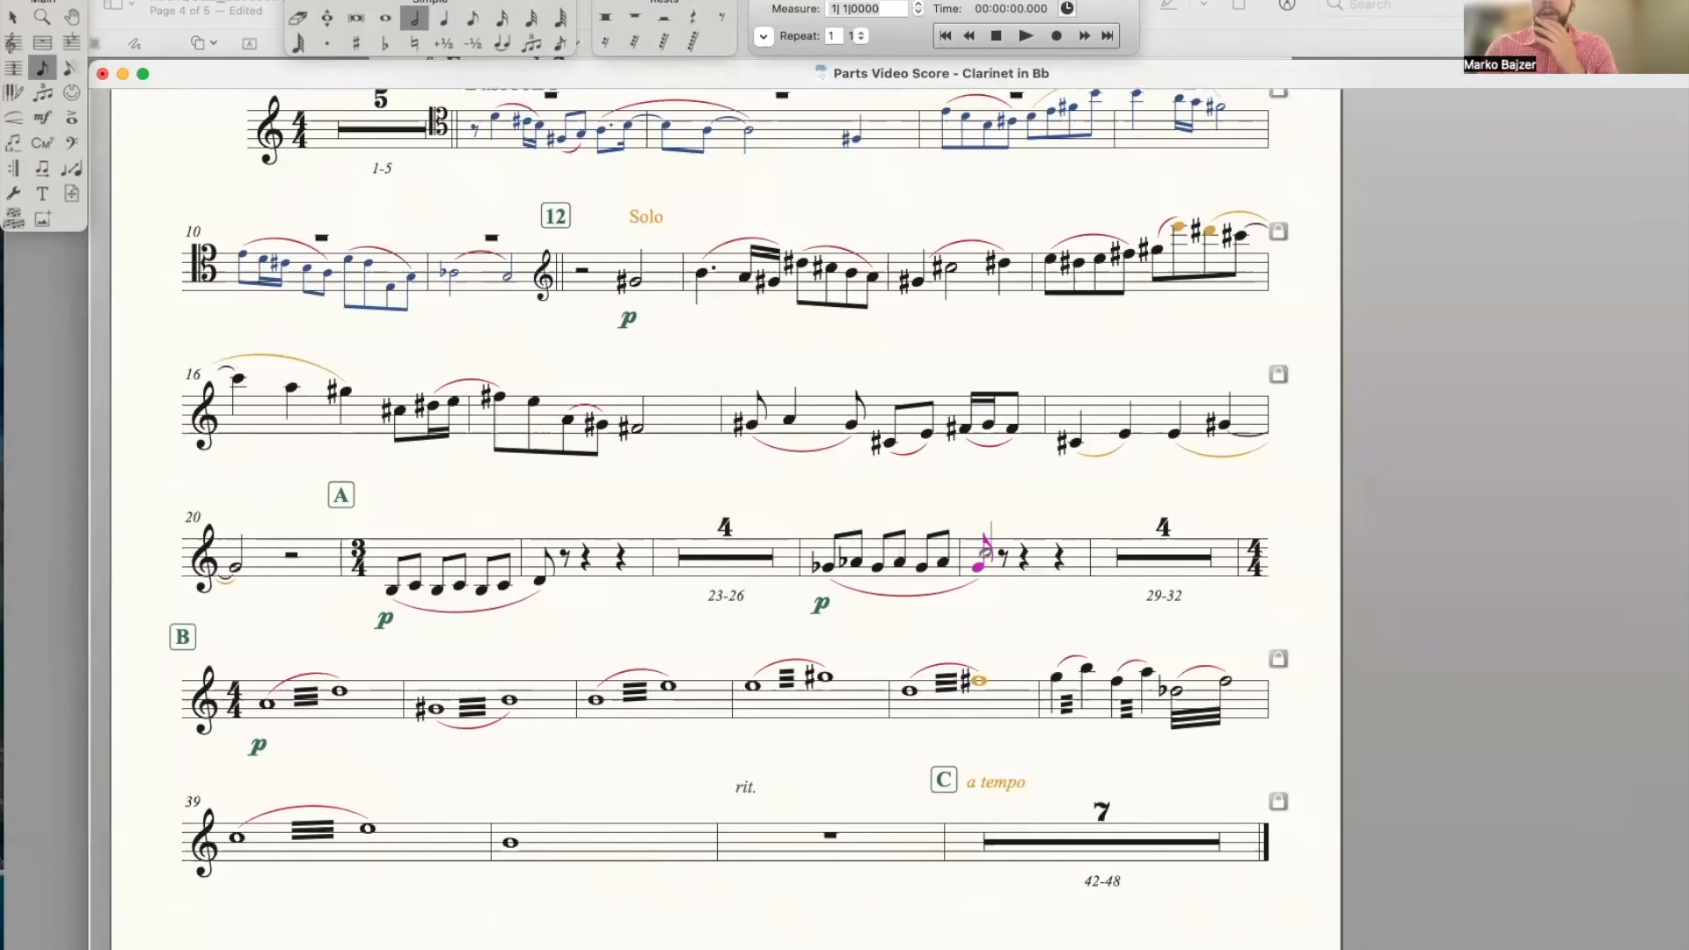
pyautogui.scroll(-1, 980, 554)
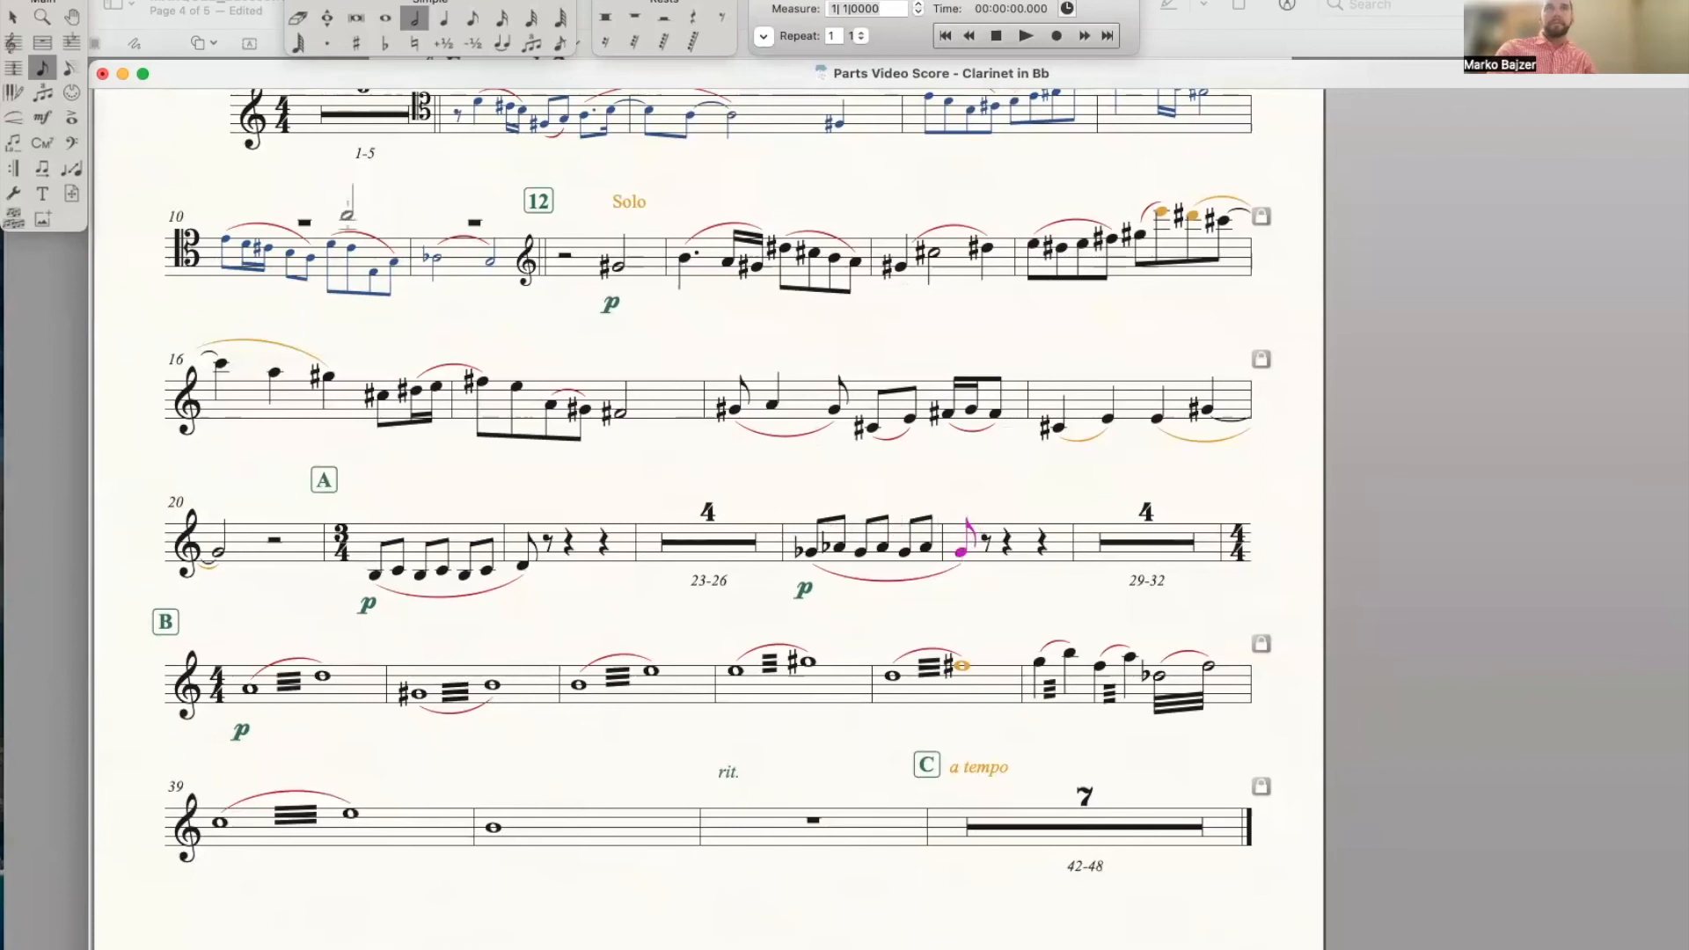
pyautogui.click(12, 17)
pyautogui.moveTo(875, 548); pyautogui.dragTo(984, 547)
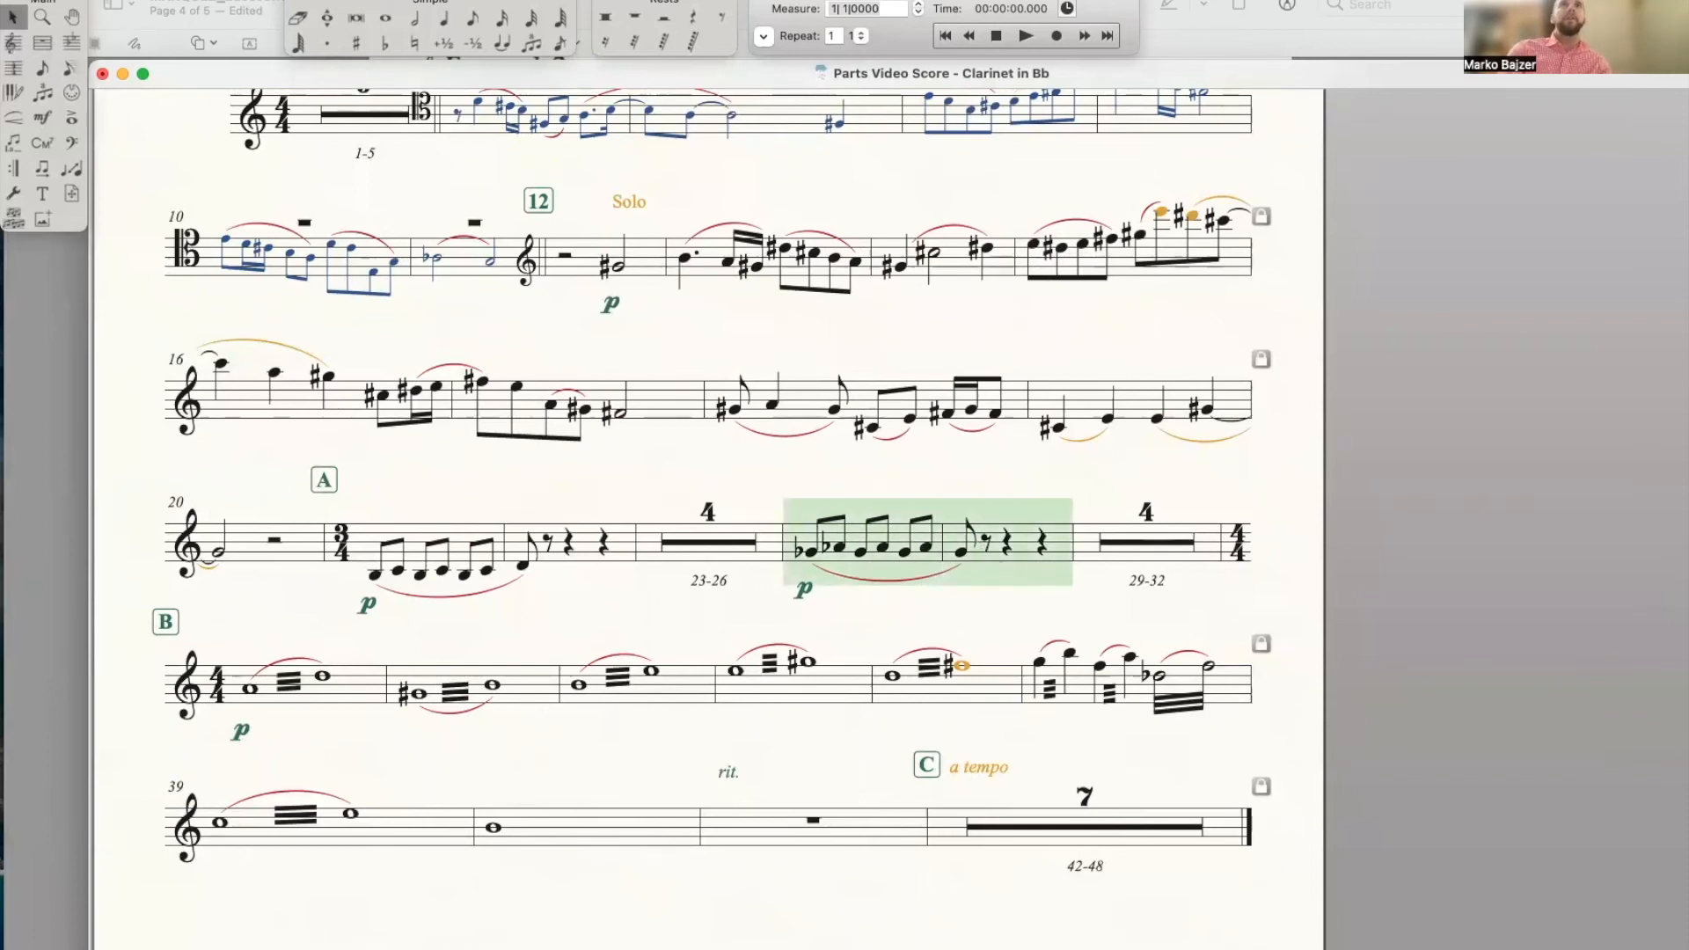
pyautogui.click(572, 0)
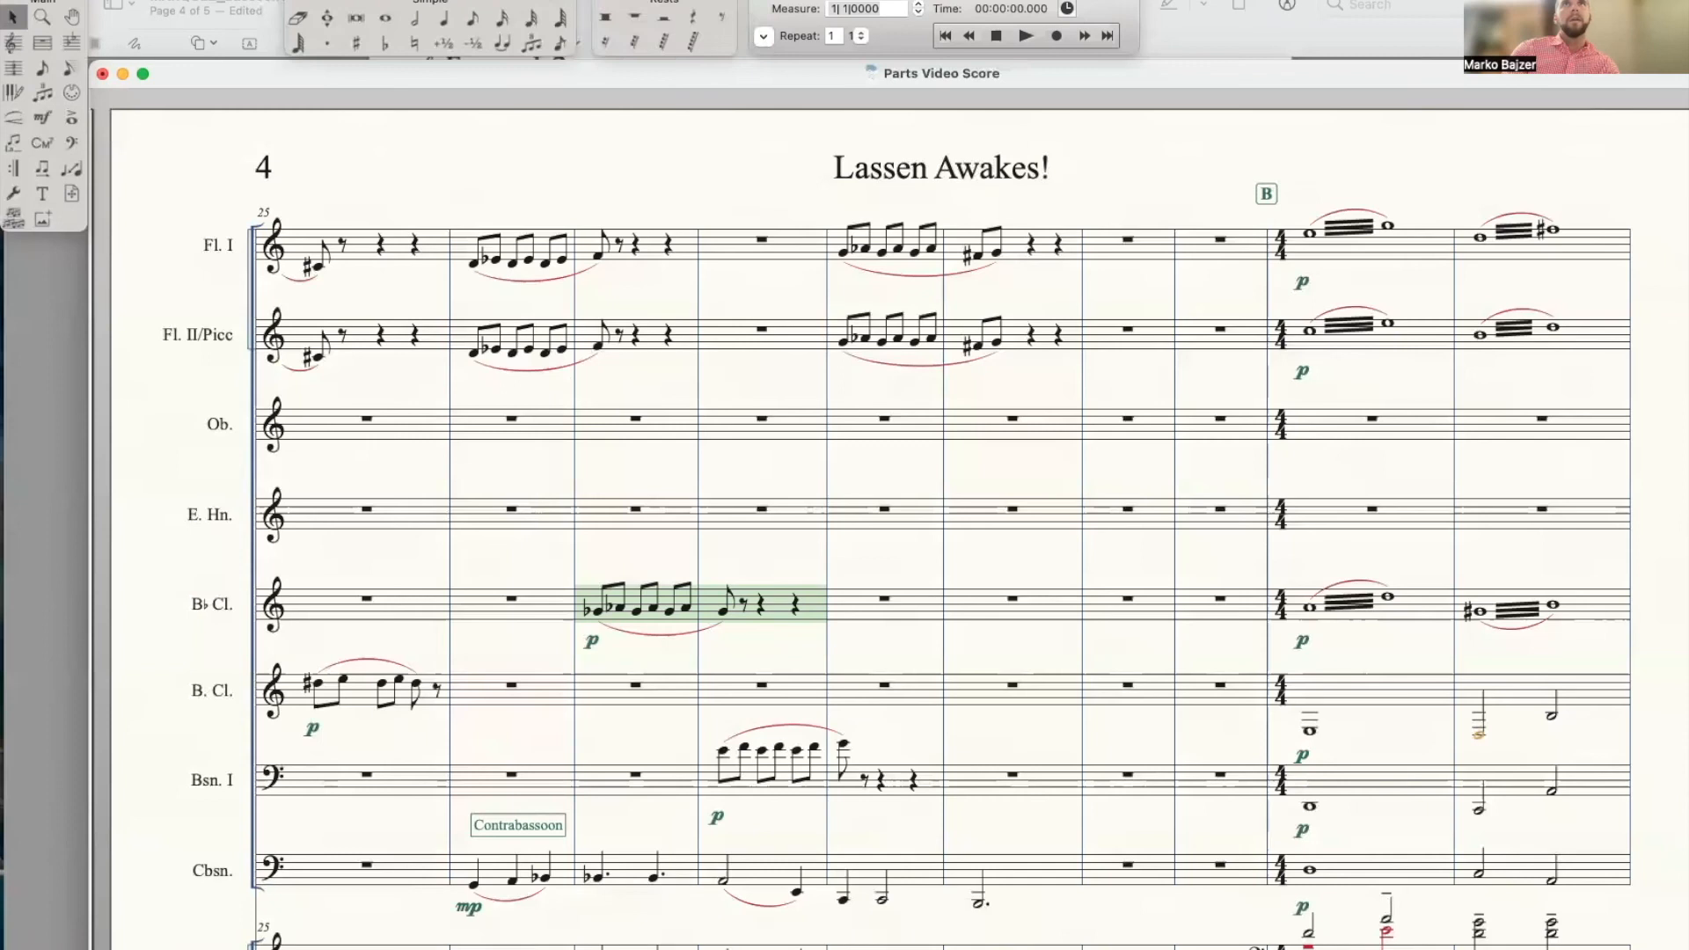
pyautogui.click(572, 0)
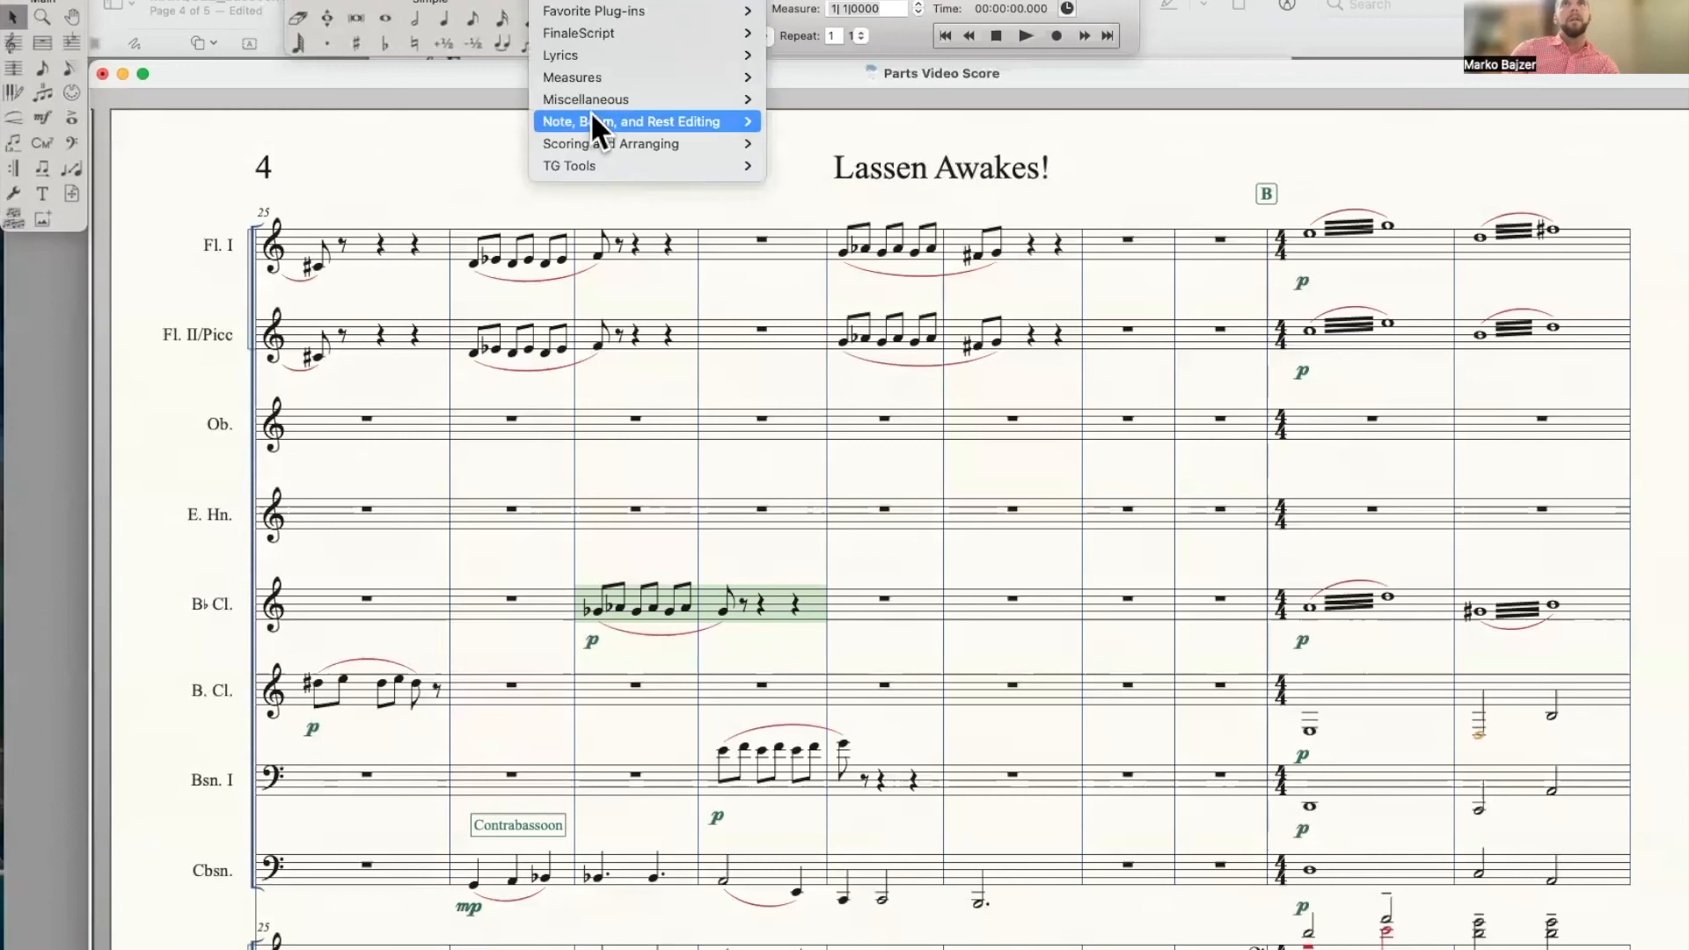
pyautogui.moveTo(596, 116)
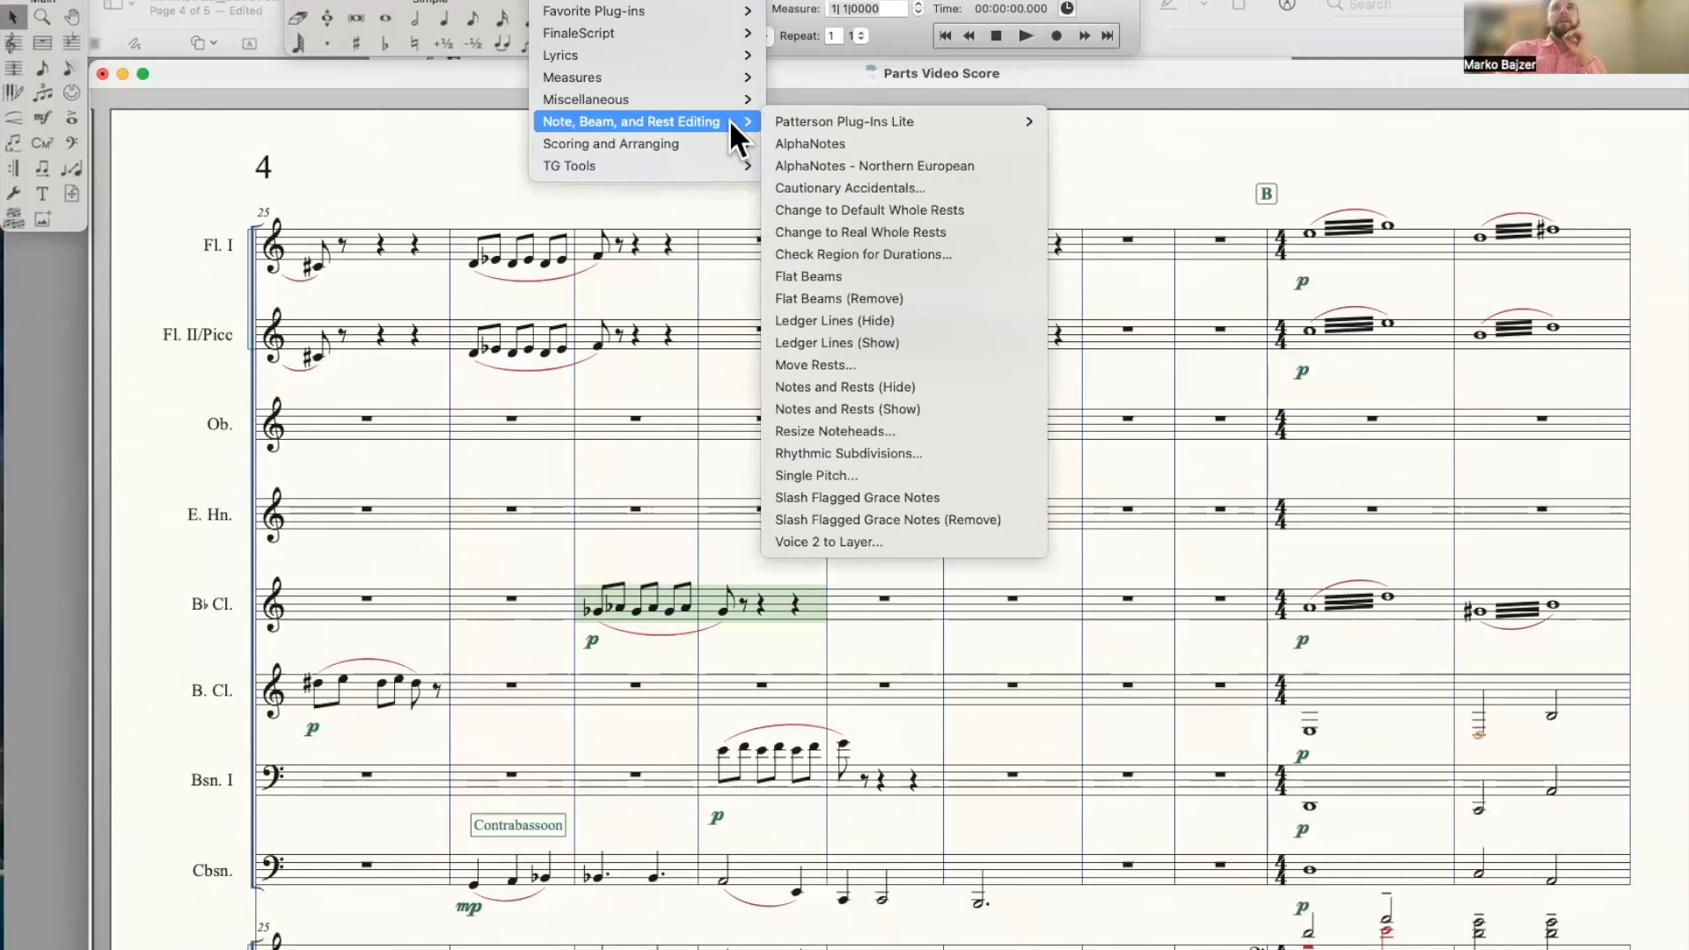
pyautogui.click(831, 186)
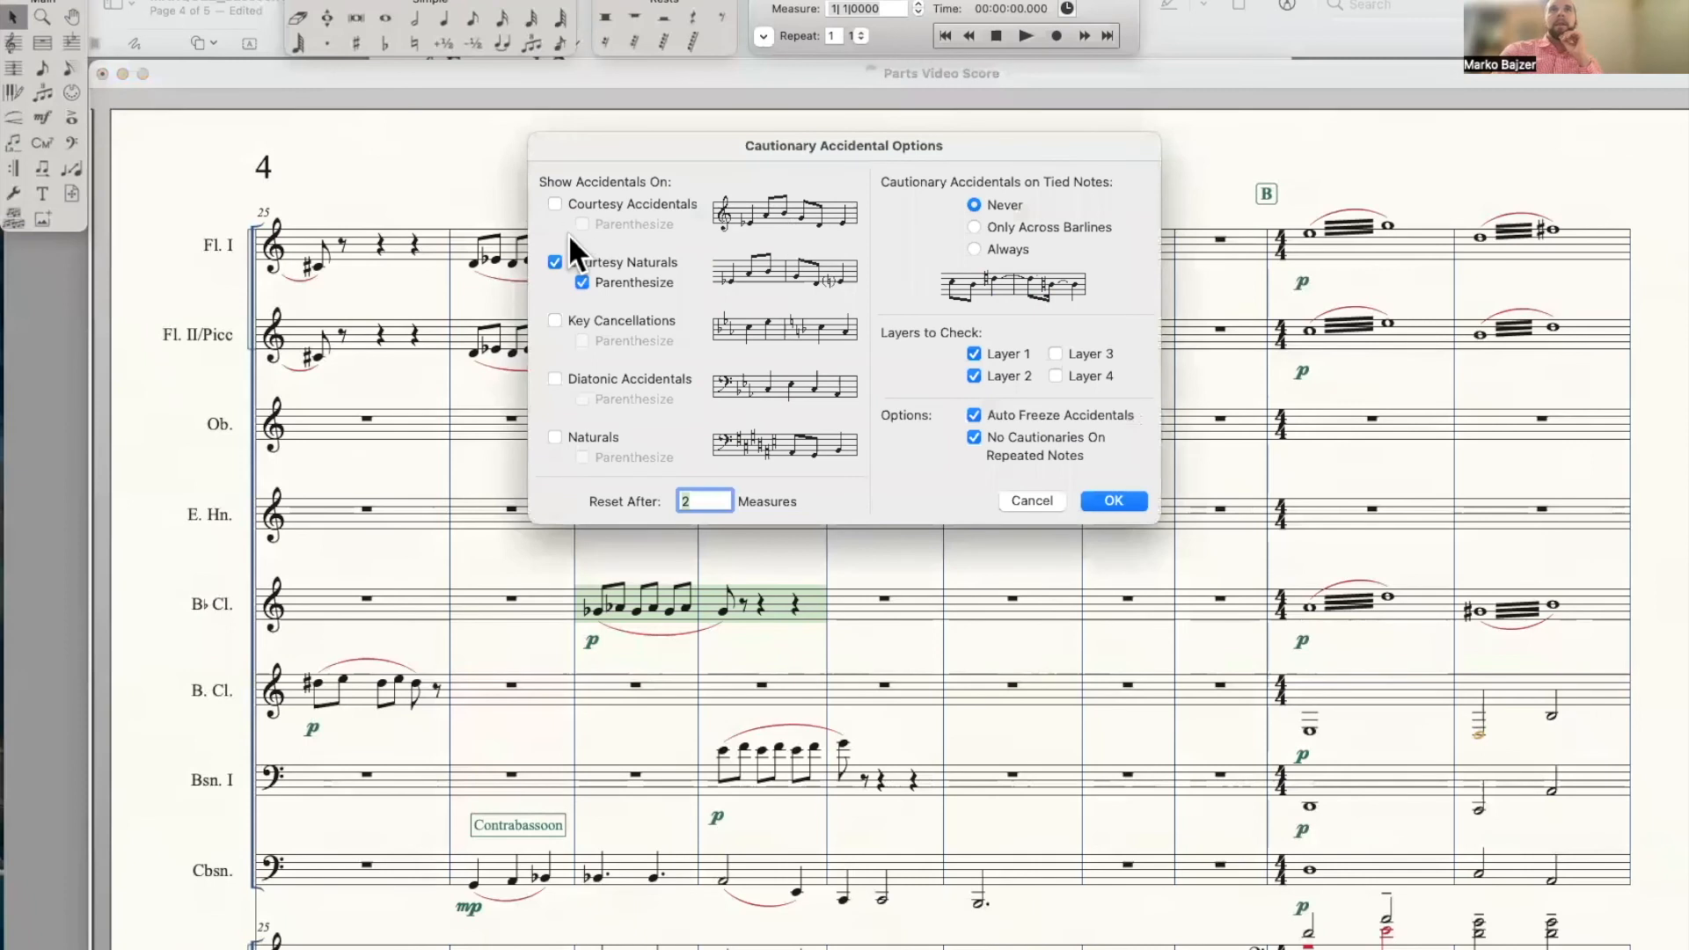
# Apply parenthesized courtesy naturals to the selected clarinet measures, leaving courtesy accidentals off
pyautogui.click(554, 200)
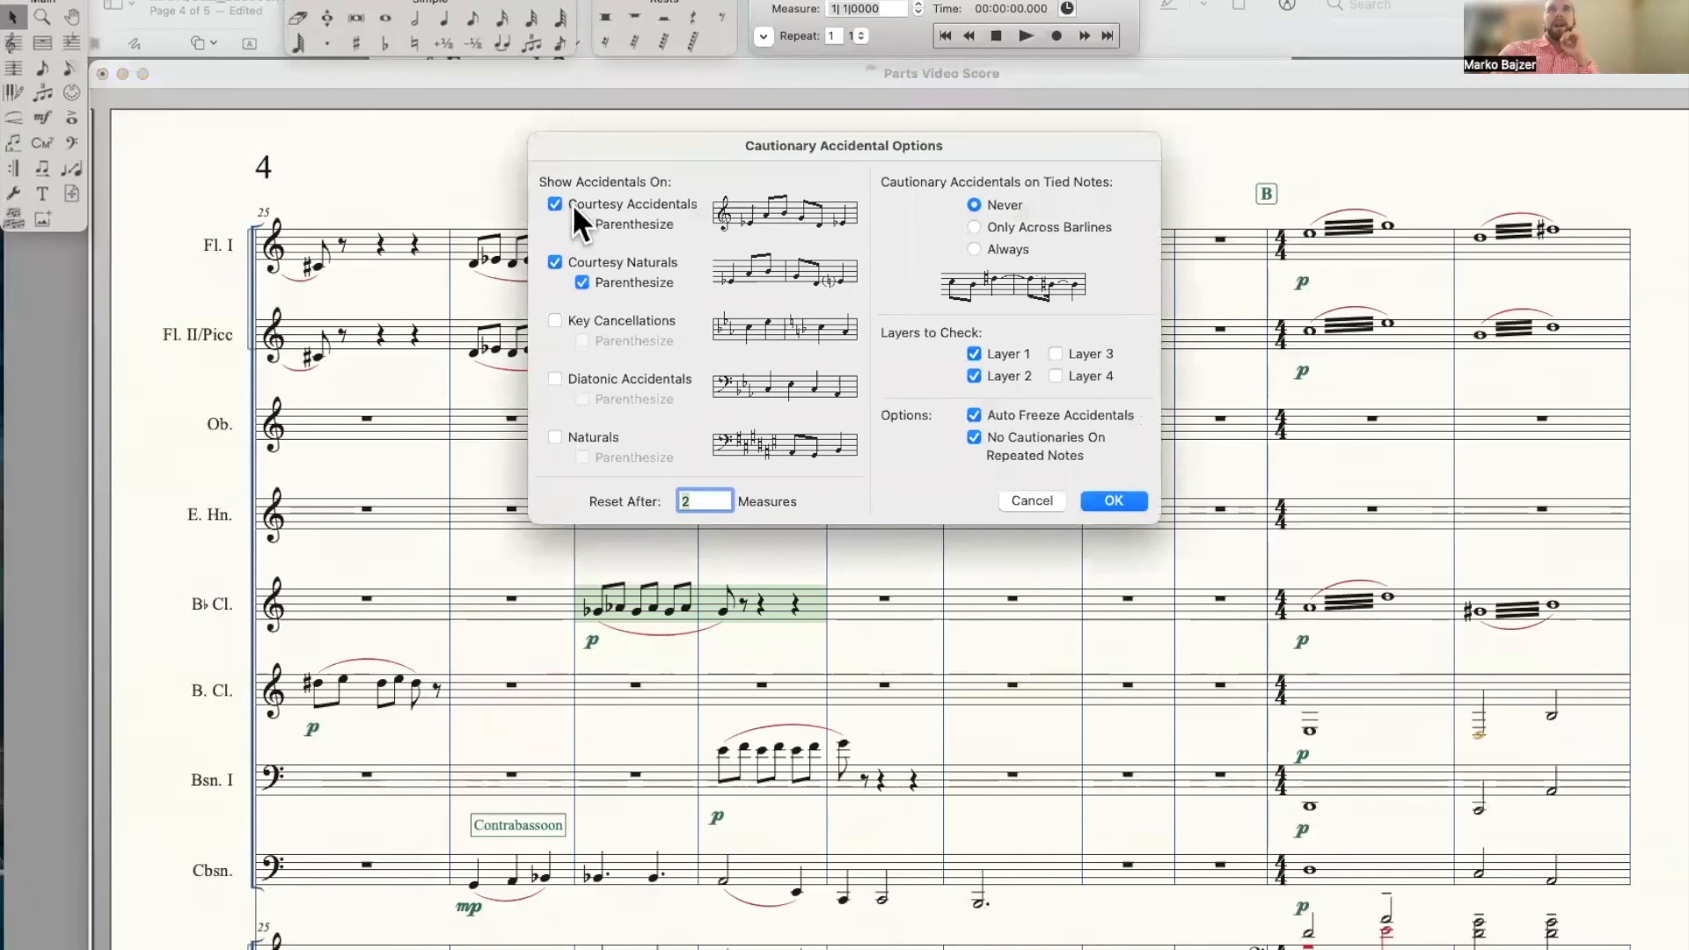
pyautogui.click(554, 205)
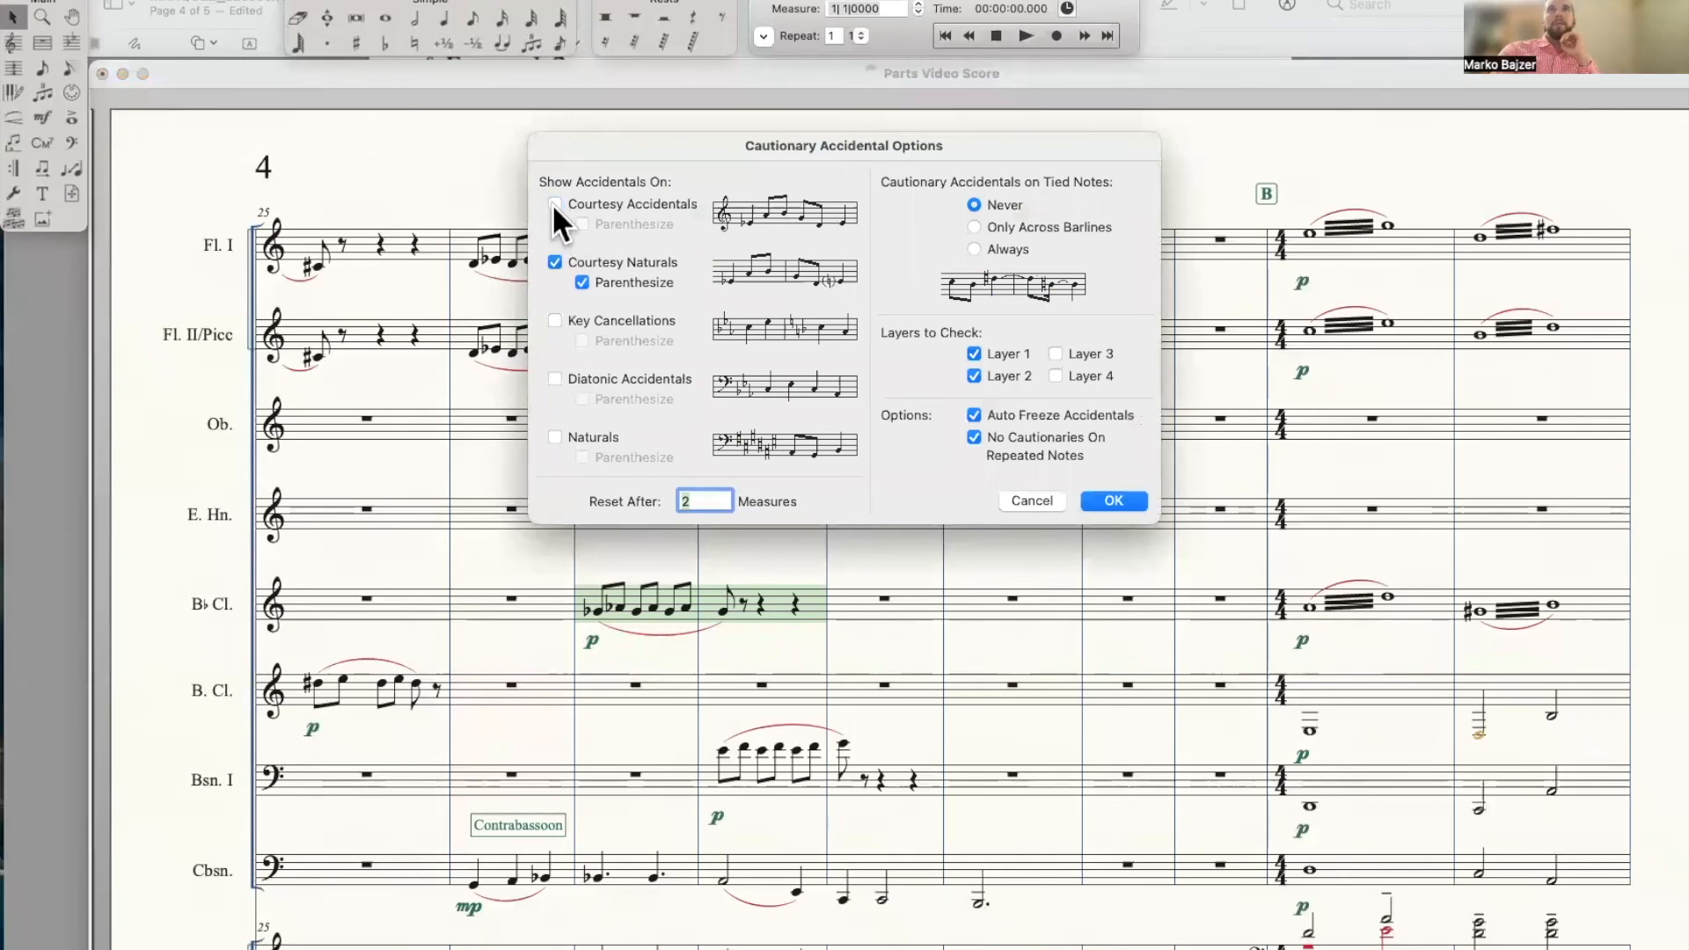
pyautogui.click(555, 262)
pyautogui.click(554, 262)
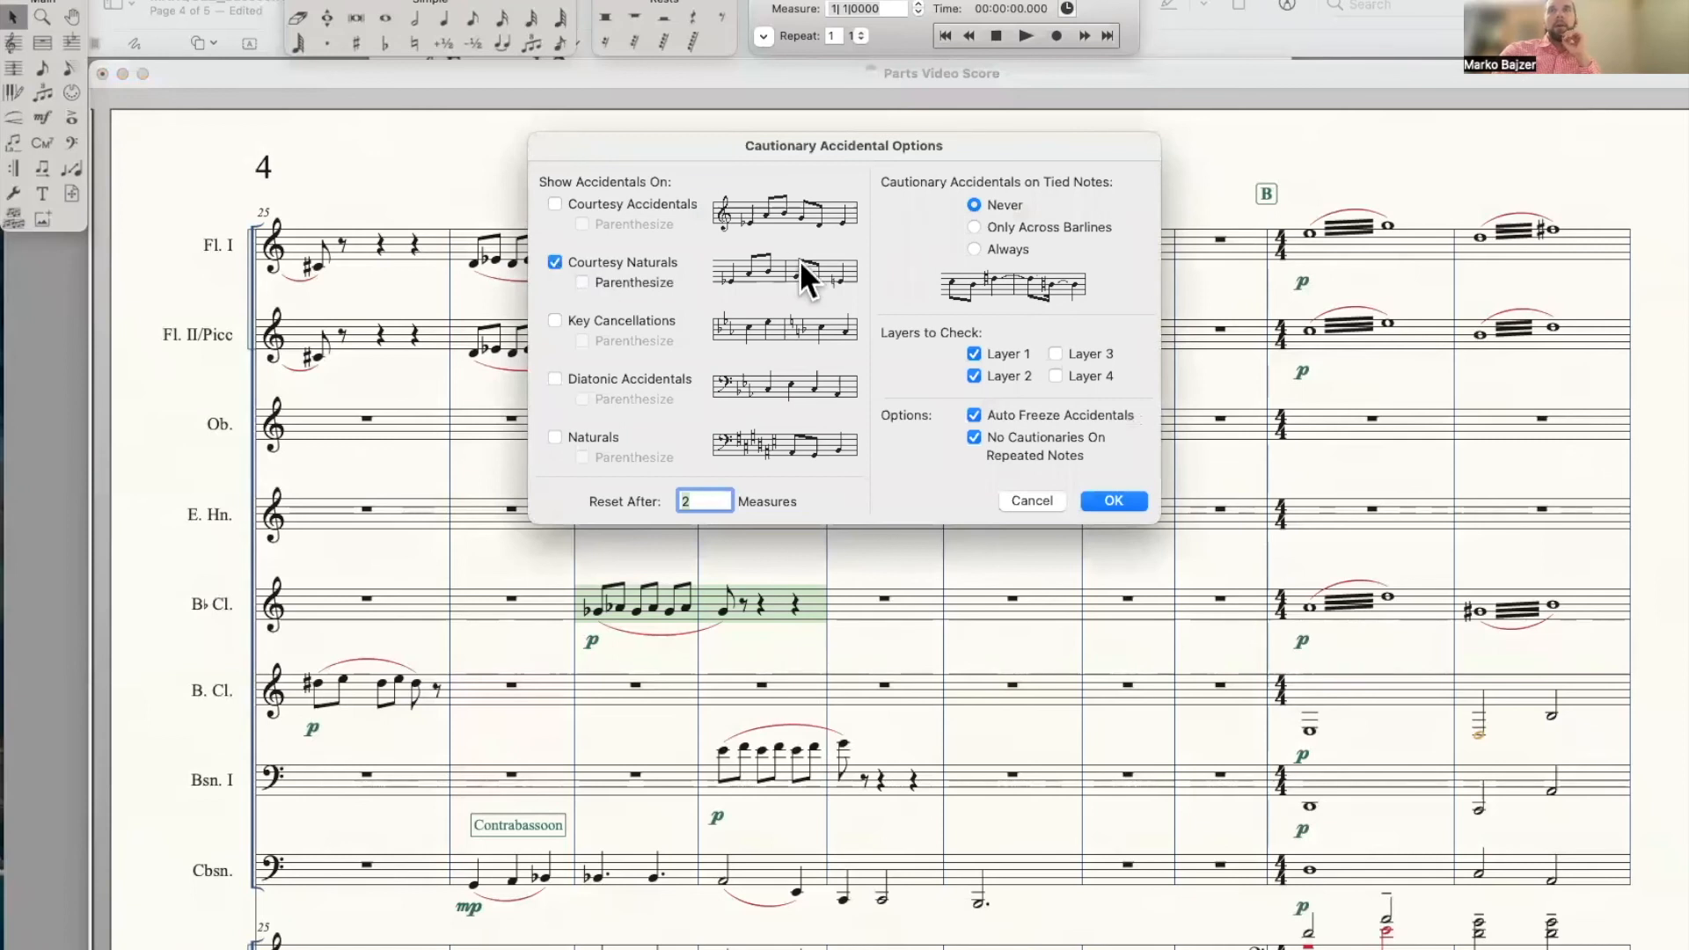
pyautogui.click(581, 280)
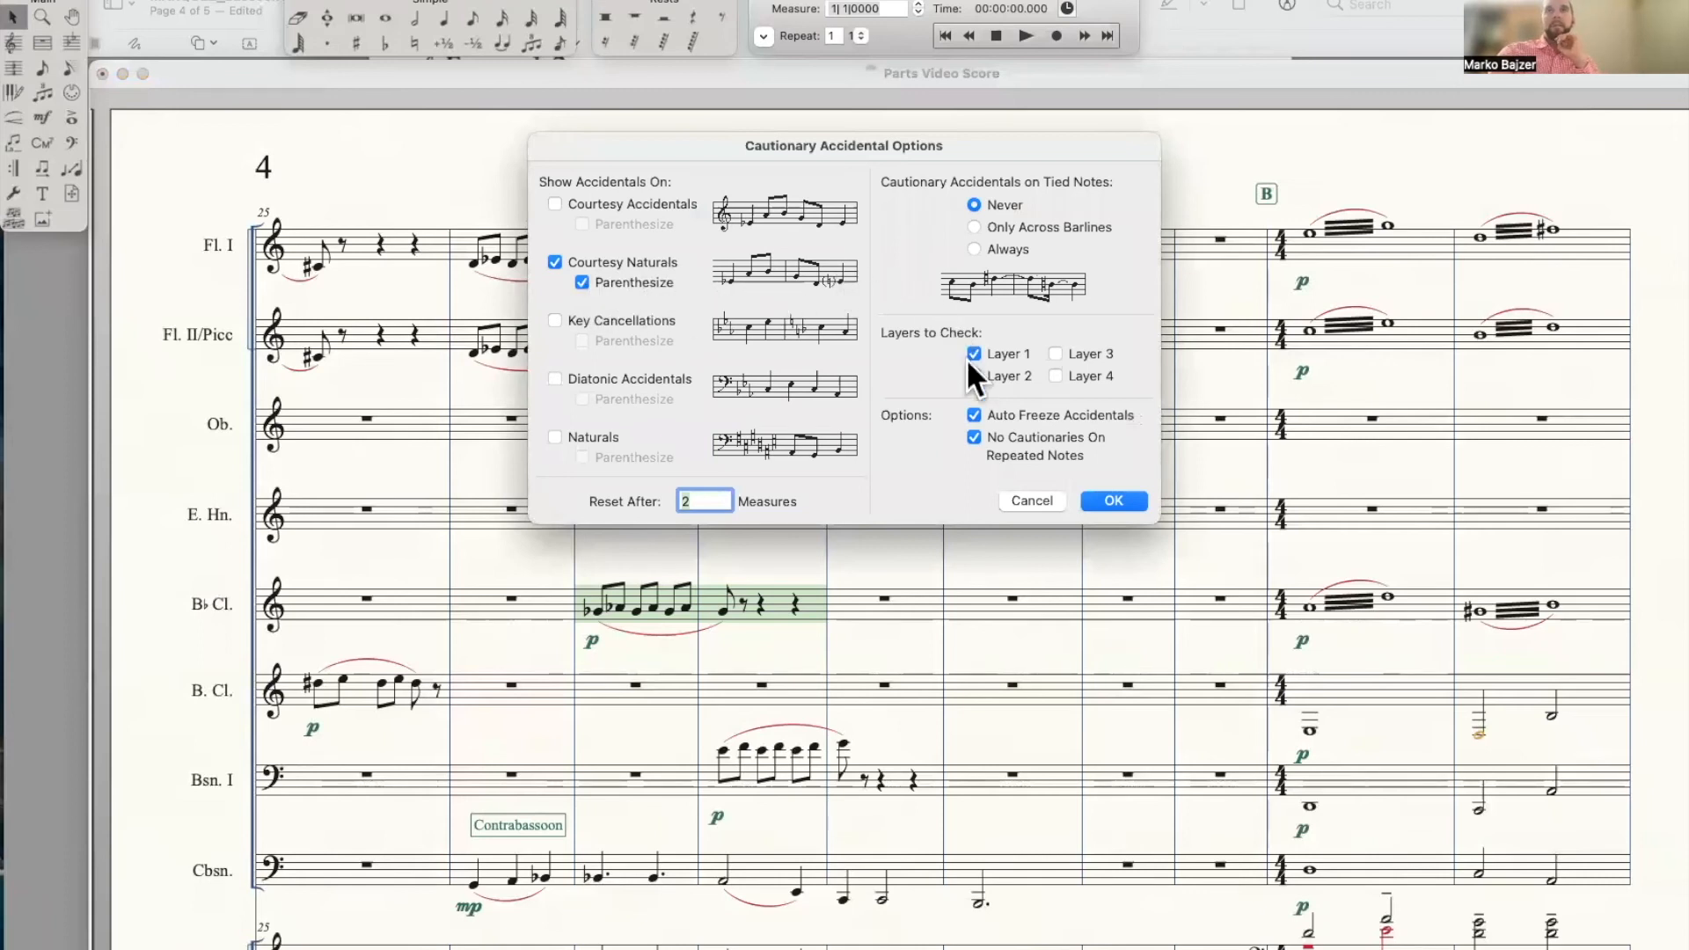
pyautogui.click(1106, 499)
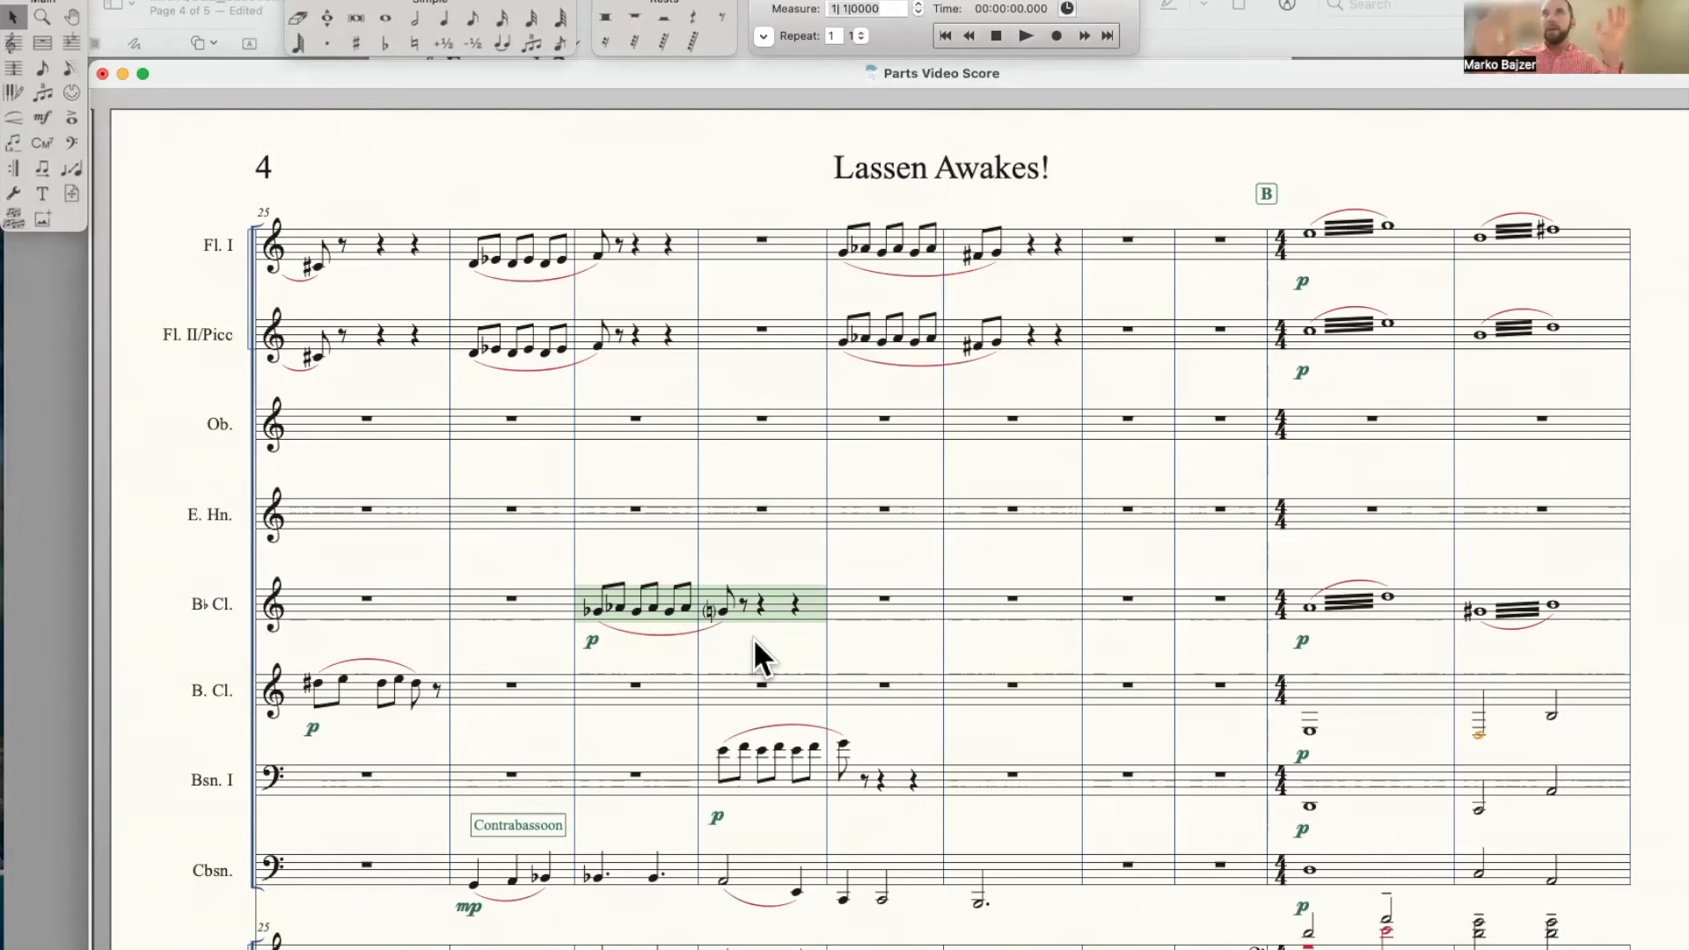
pyautogui.click(749, 555)
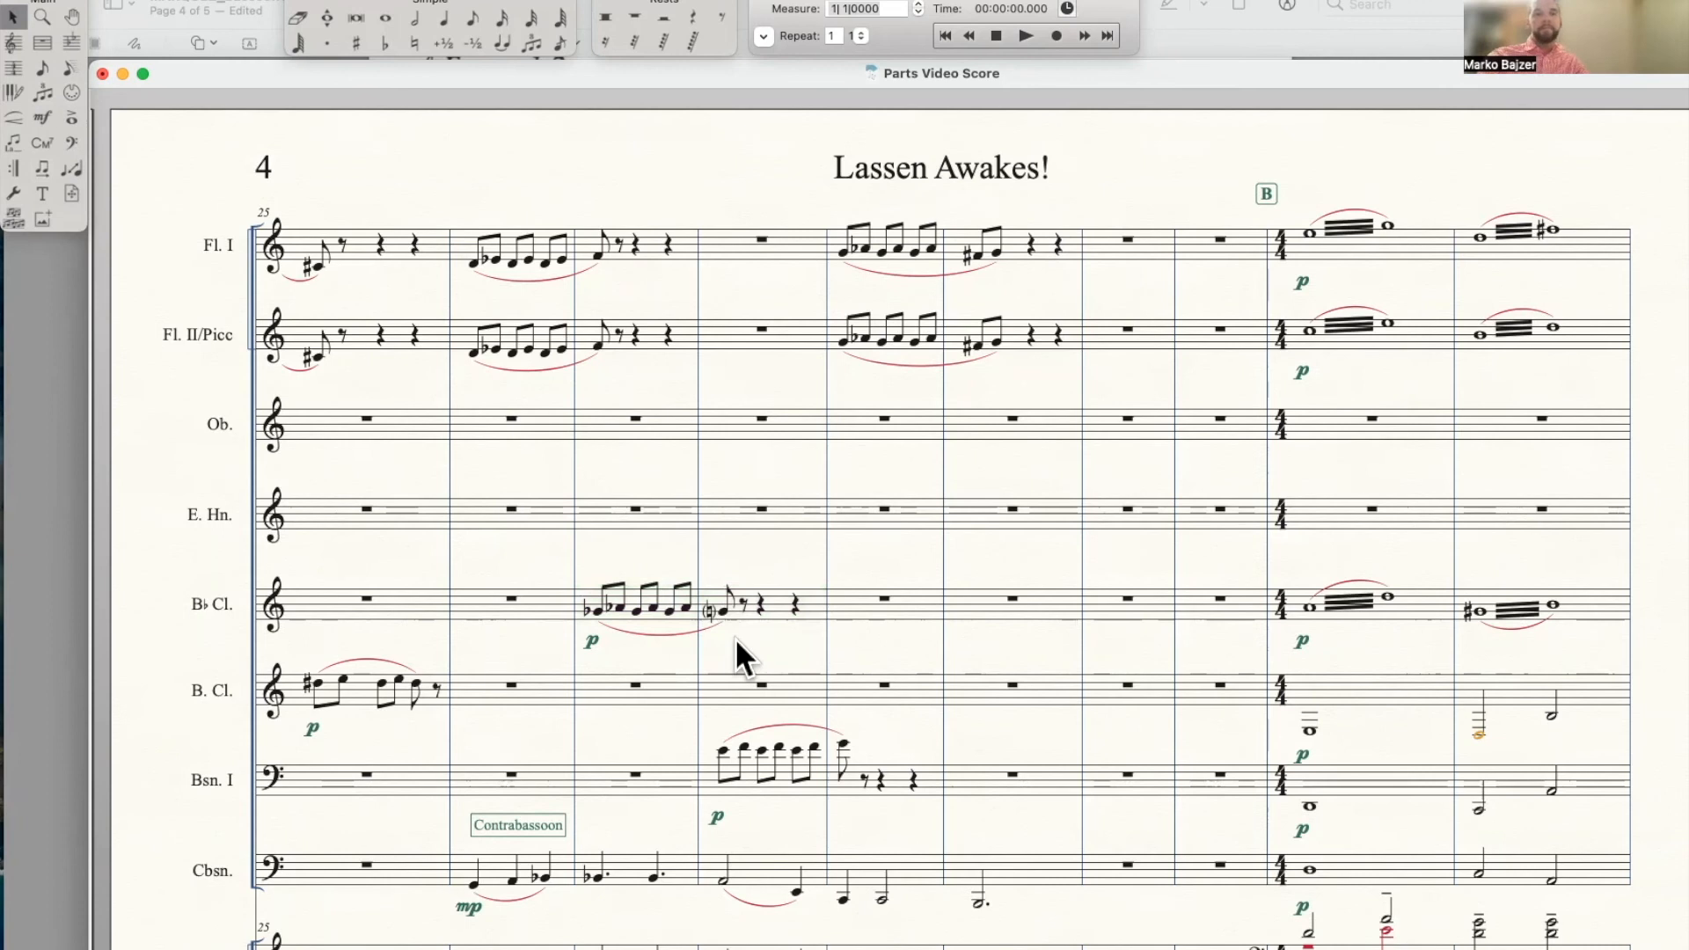
# Reopen the Clarinet in Bb part and apply note spacing to measure 28
pyautogui.click(352, 1)
pyautogui.moveTo(394, 8)
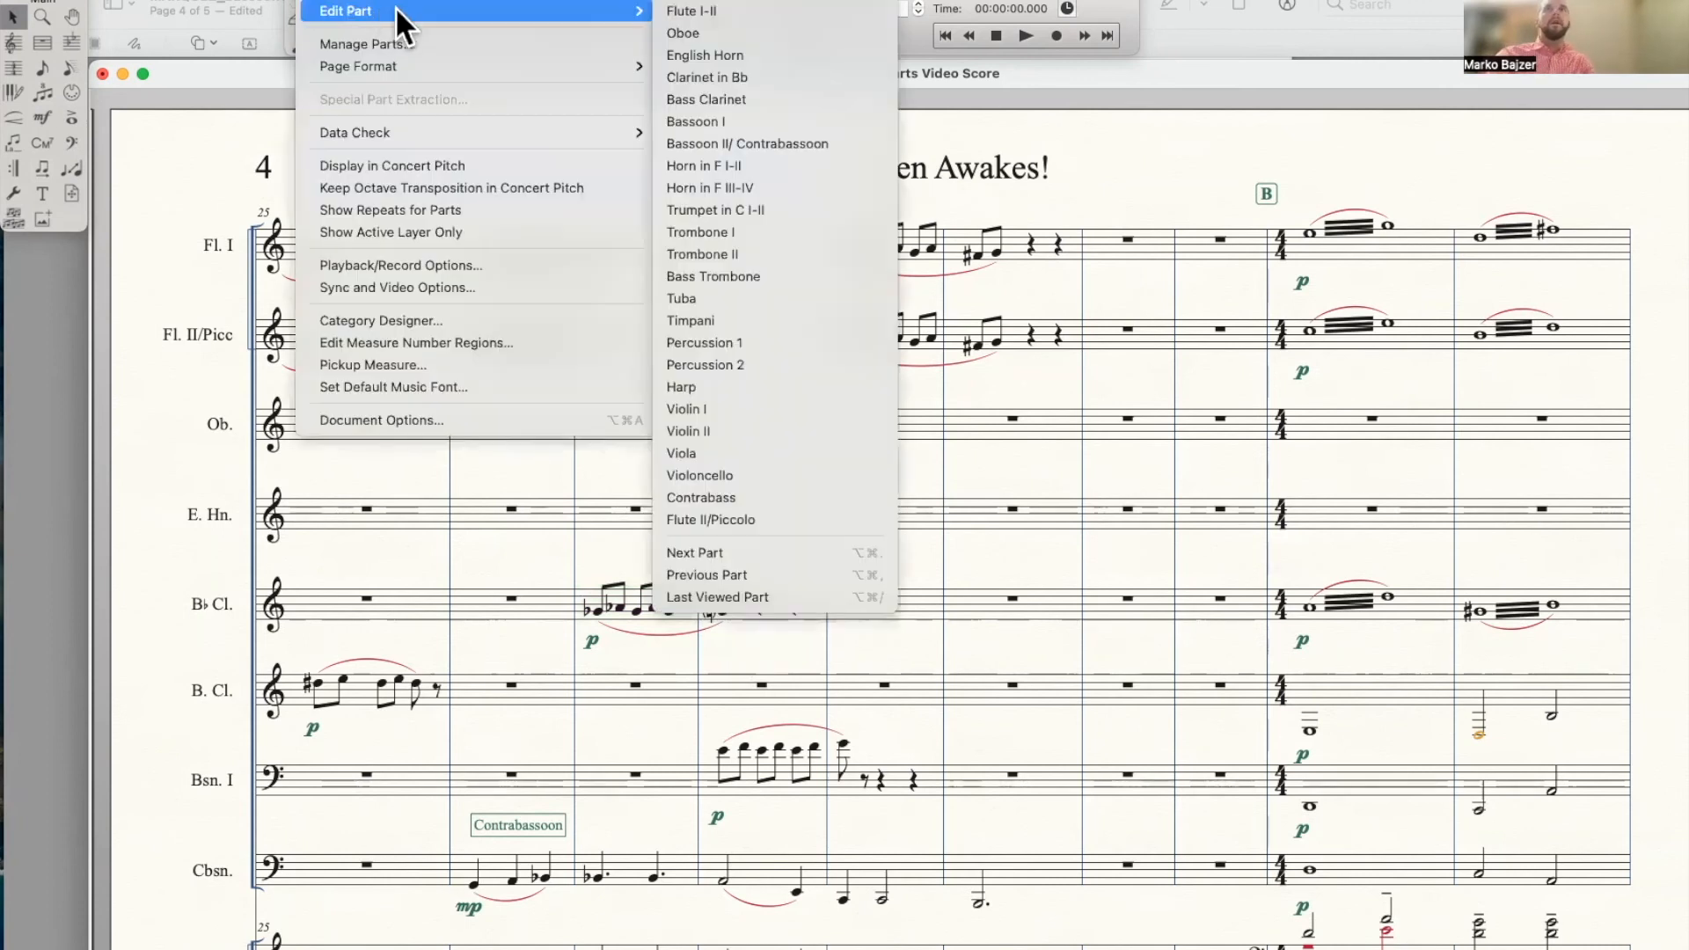
pyautogui.click(711, 78)
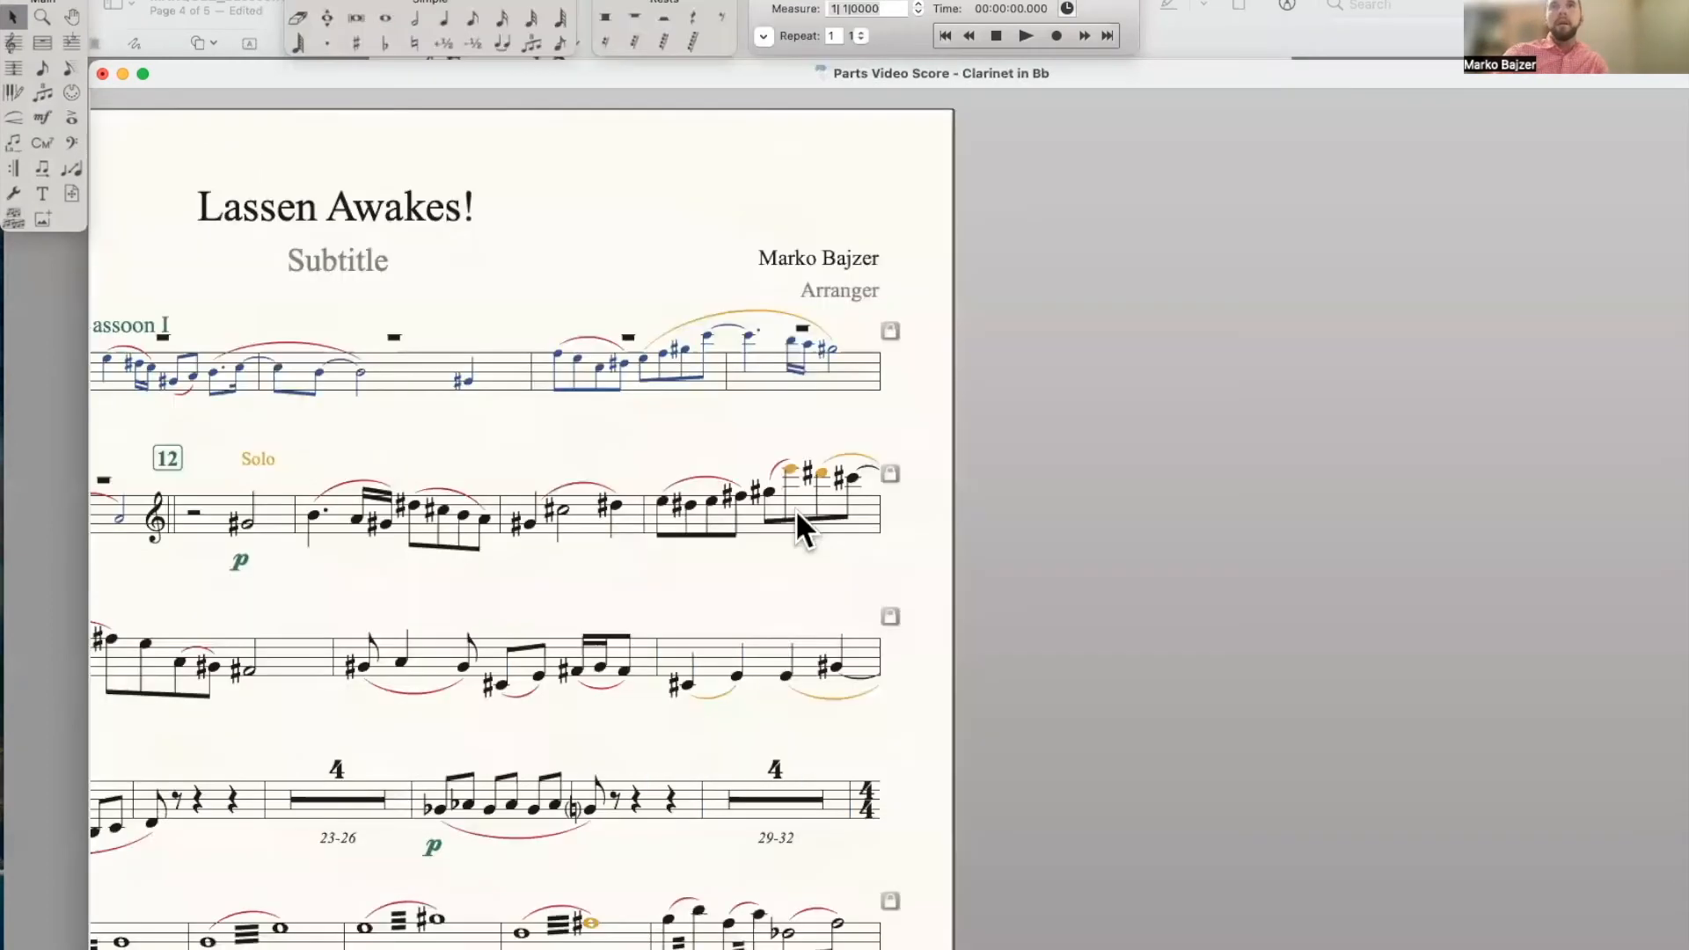
pyautogui.scroll(-3, 648, 610)
pyautogui.scroll(-1, 647, 610)
pyautogui.hscroll(-1, 648, 610)
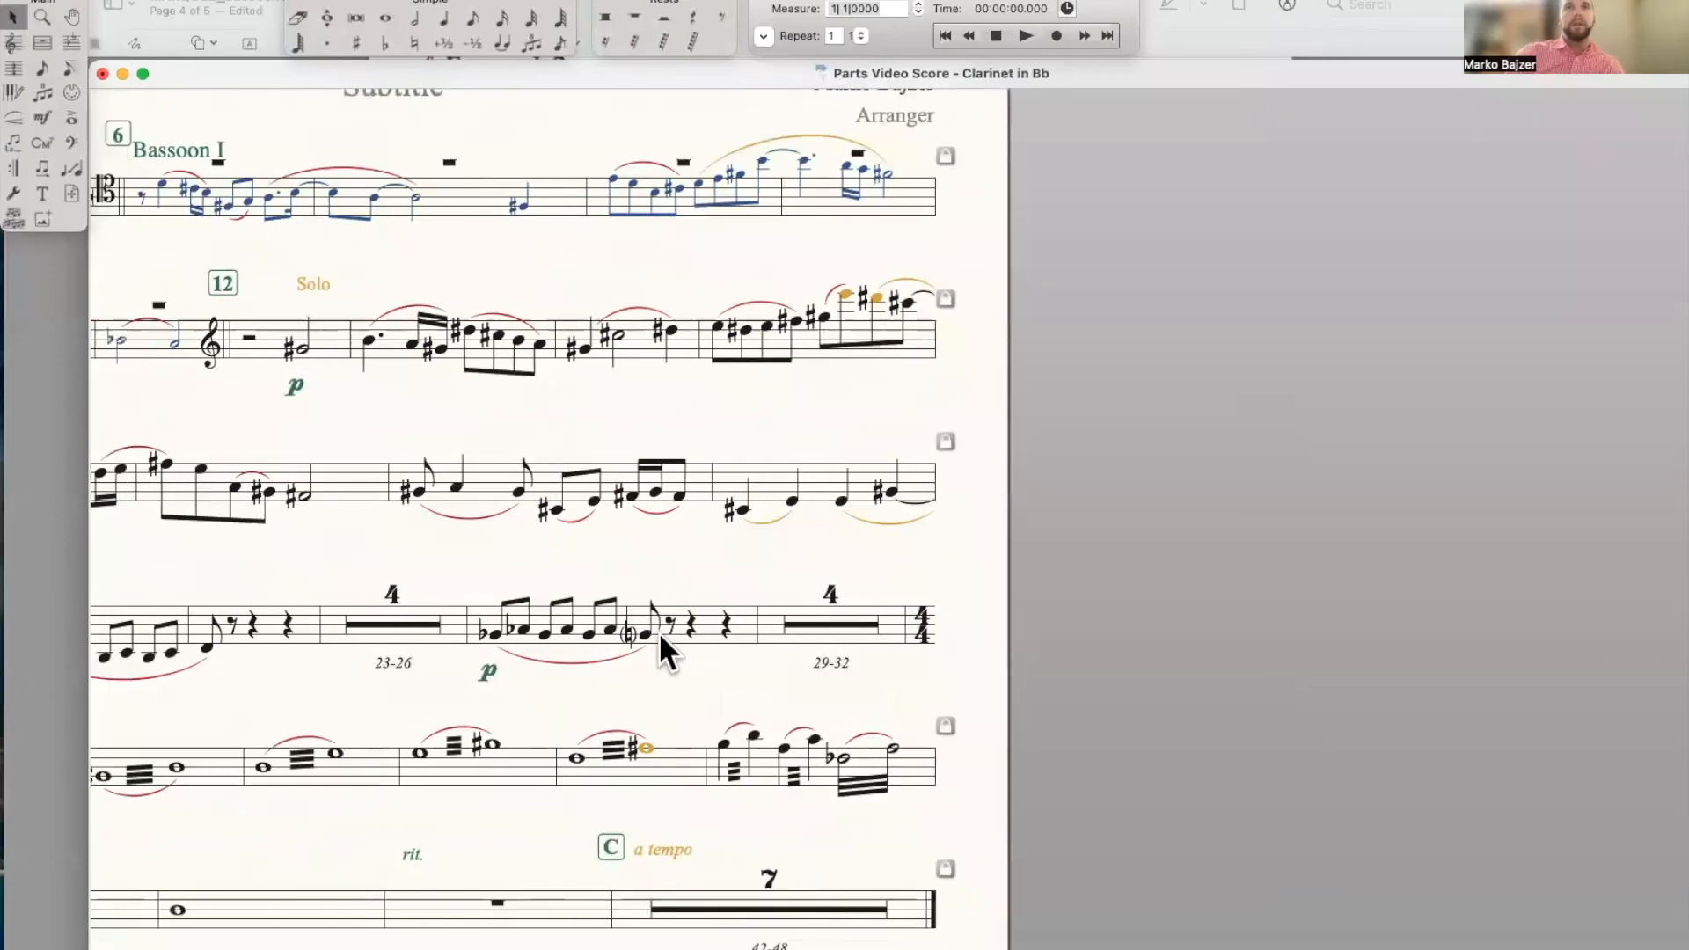
pyautogui.hscroll(-1, 654, 637)
pyautogui.scroll(1, 654, 636)
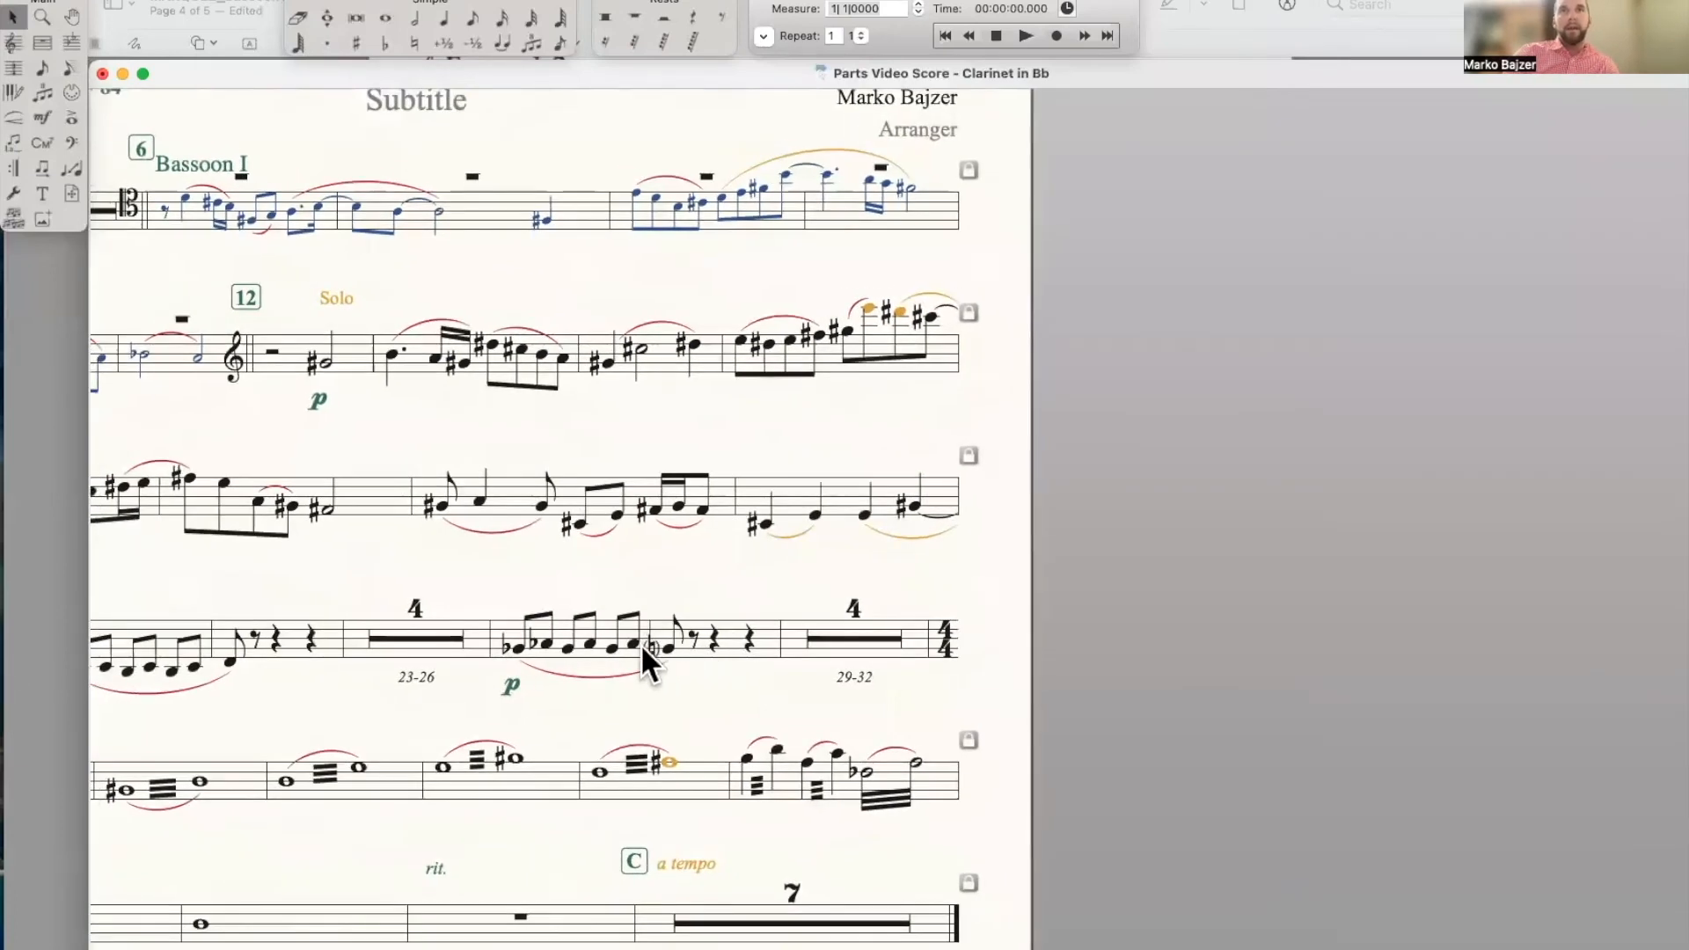
pyautogui.moveTo(649, 651); pyautogui.dragTo(747, 659)
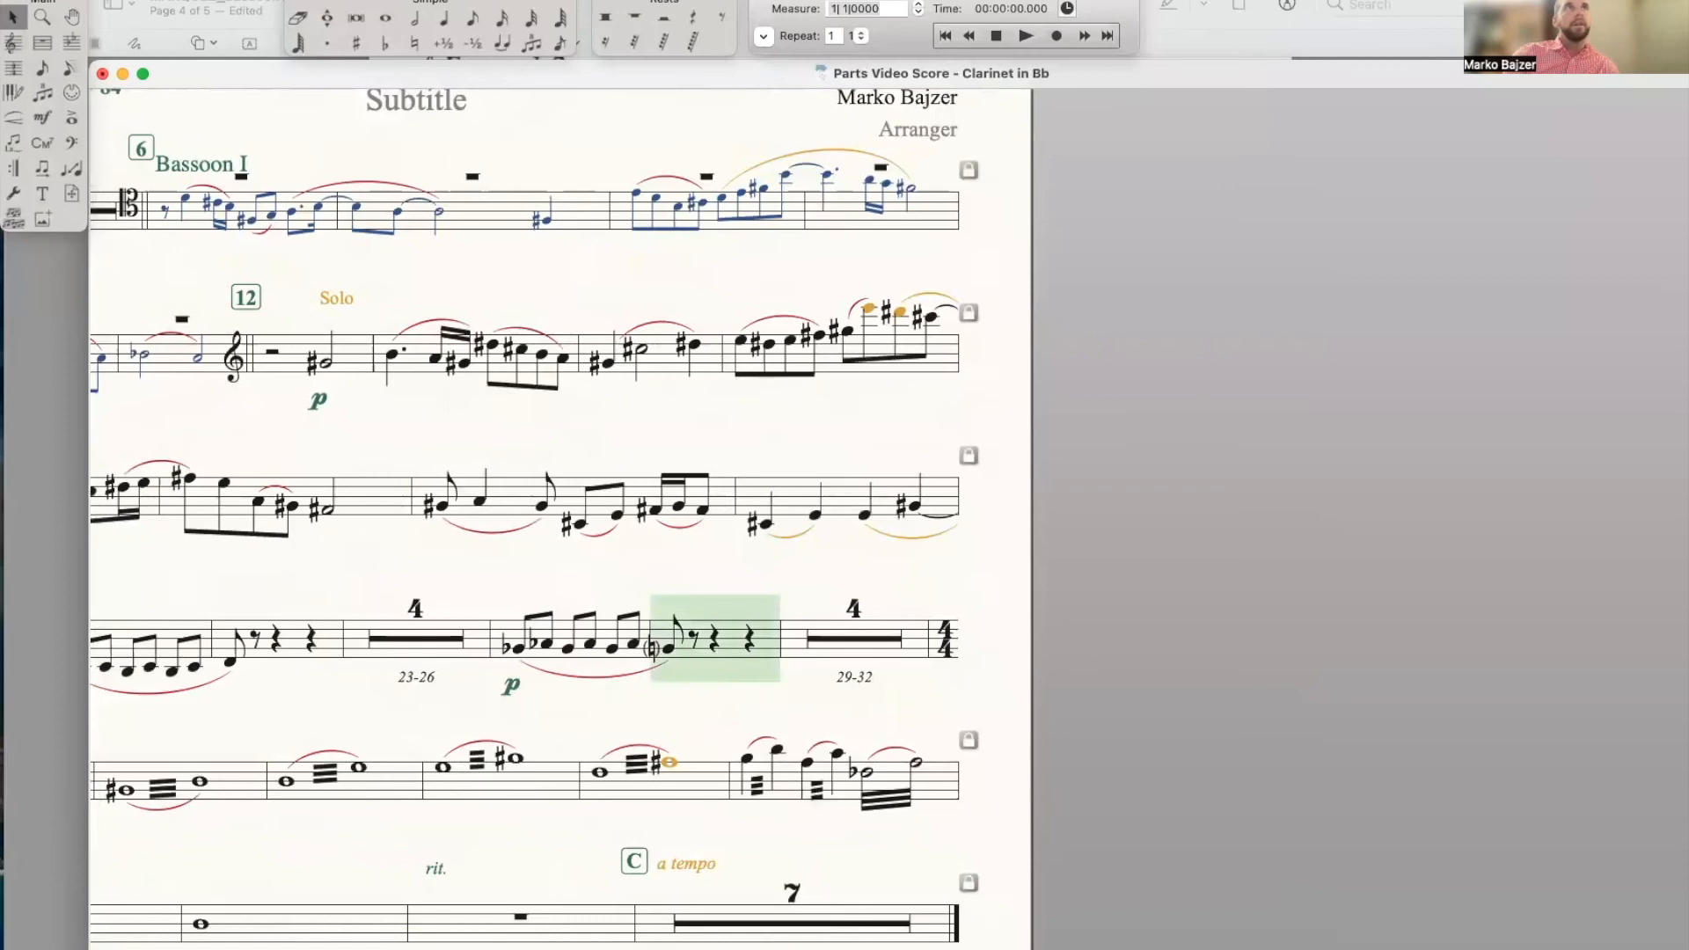
pyautogui.press('4')
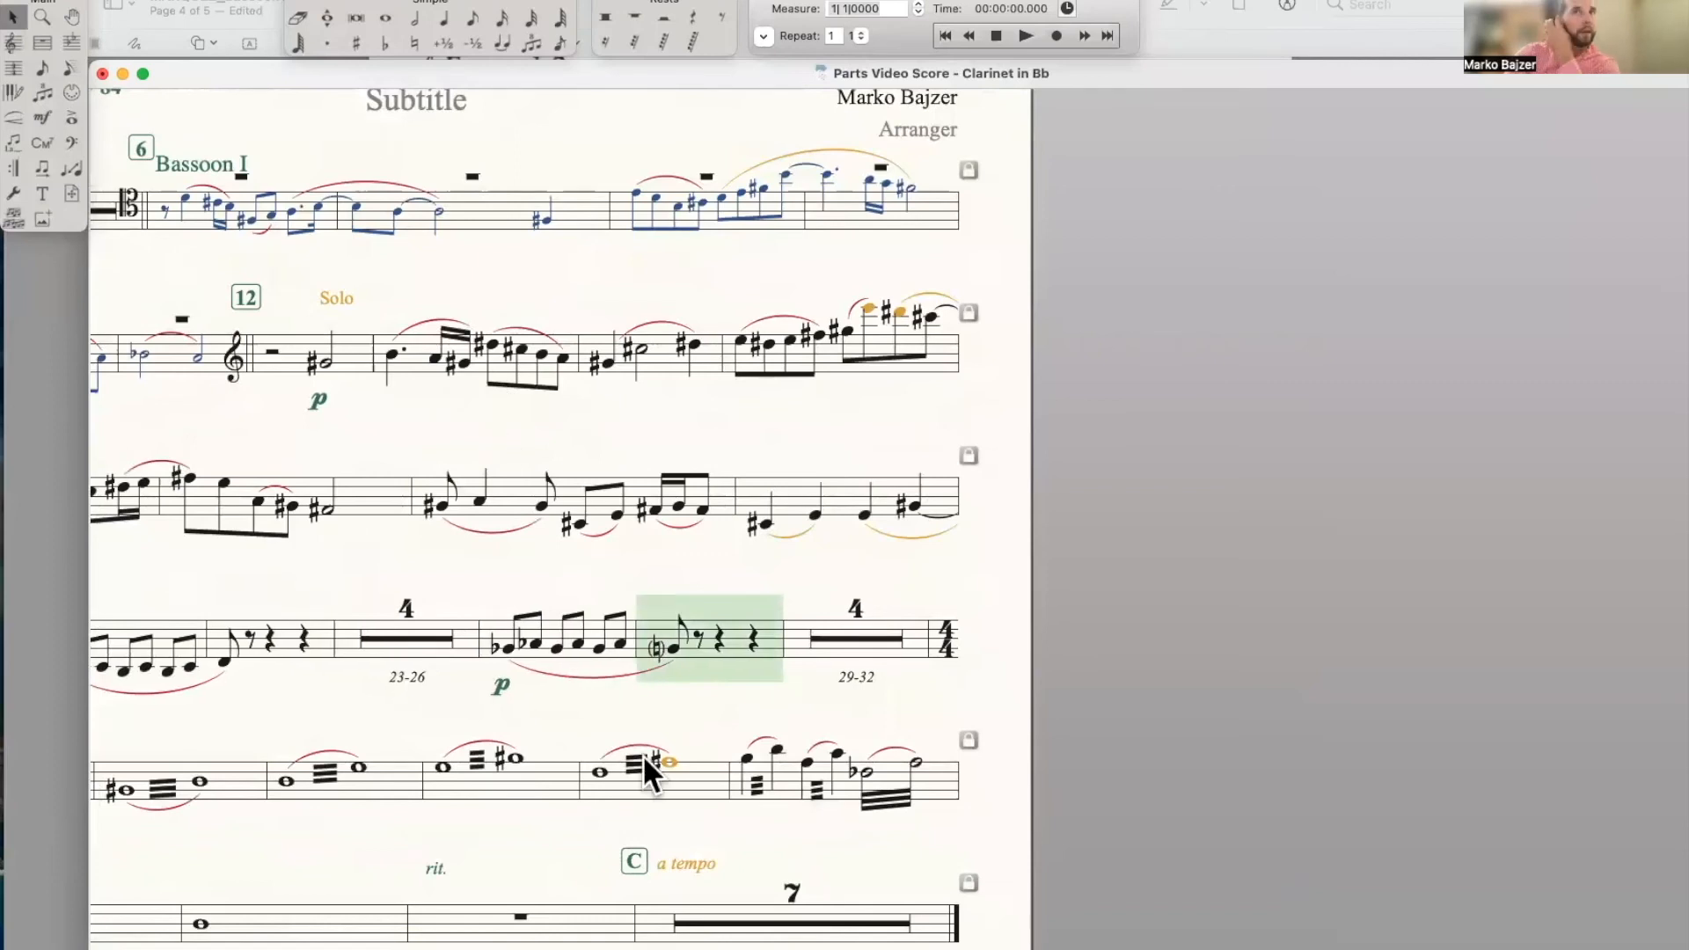
# Nudge the Bassoon I cue name slightly up and to the right above measure 6 of the clarinet part
pyautogui.hscroll(-5, 732, 633)
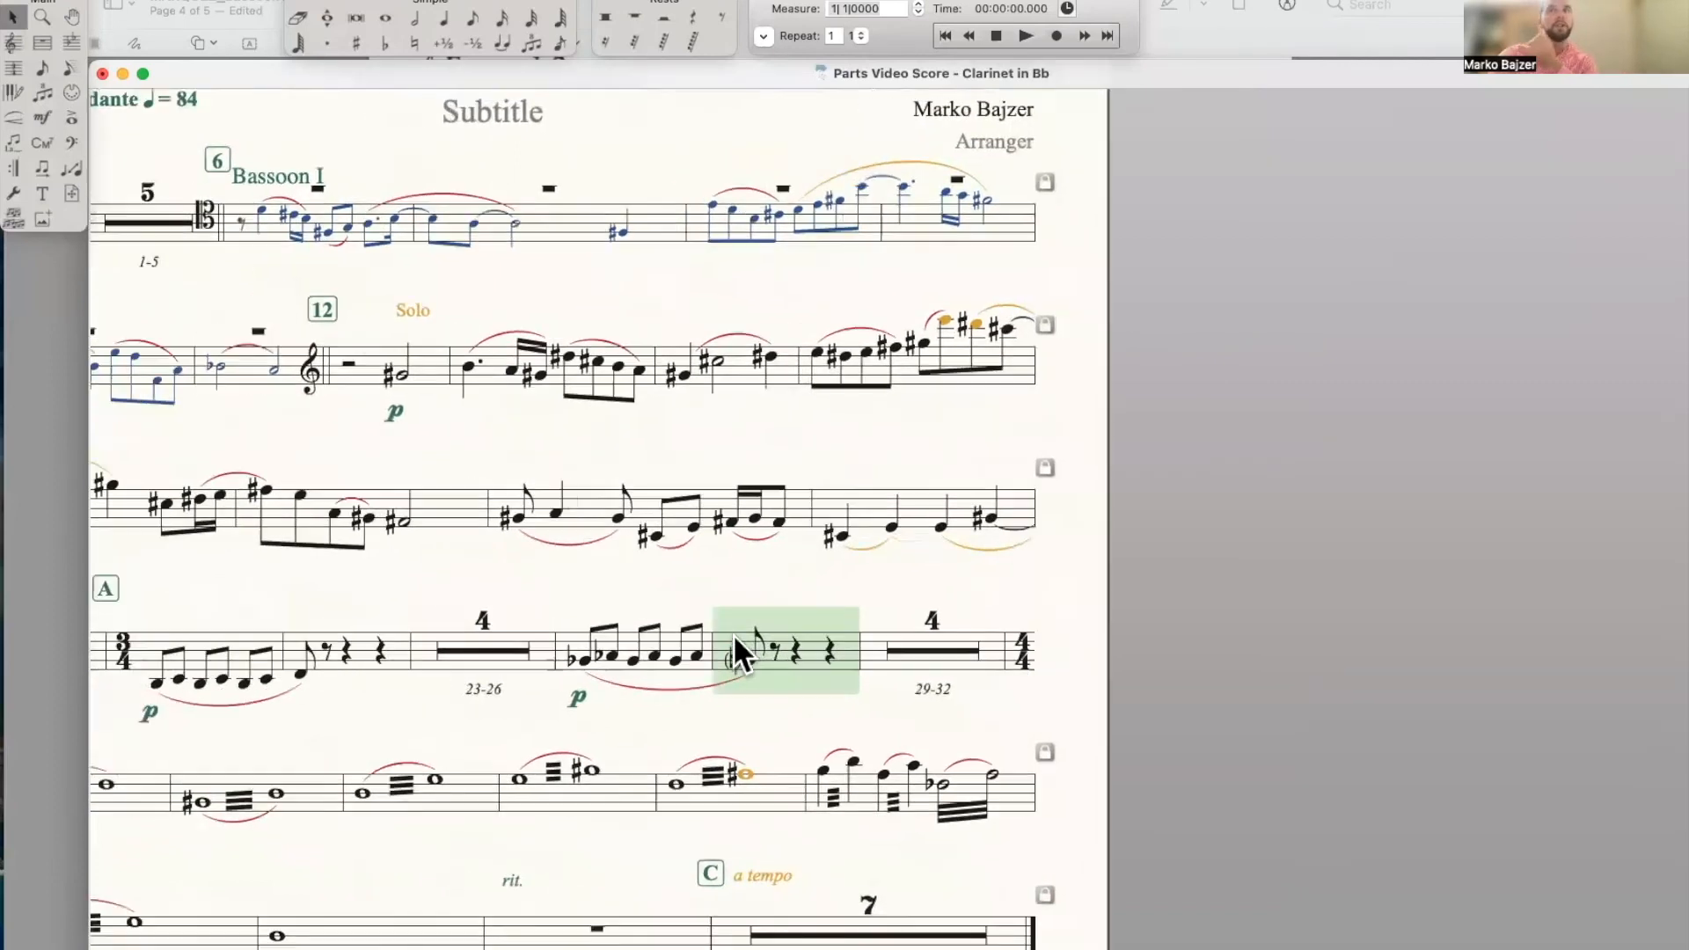
pyautogui.scroll(-6, 732, 633)
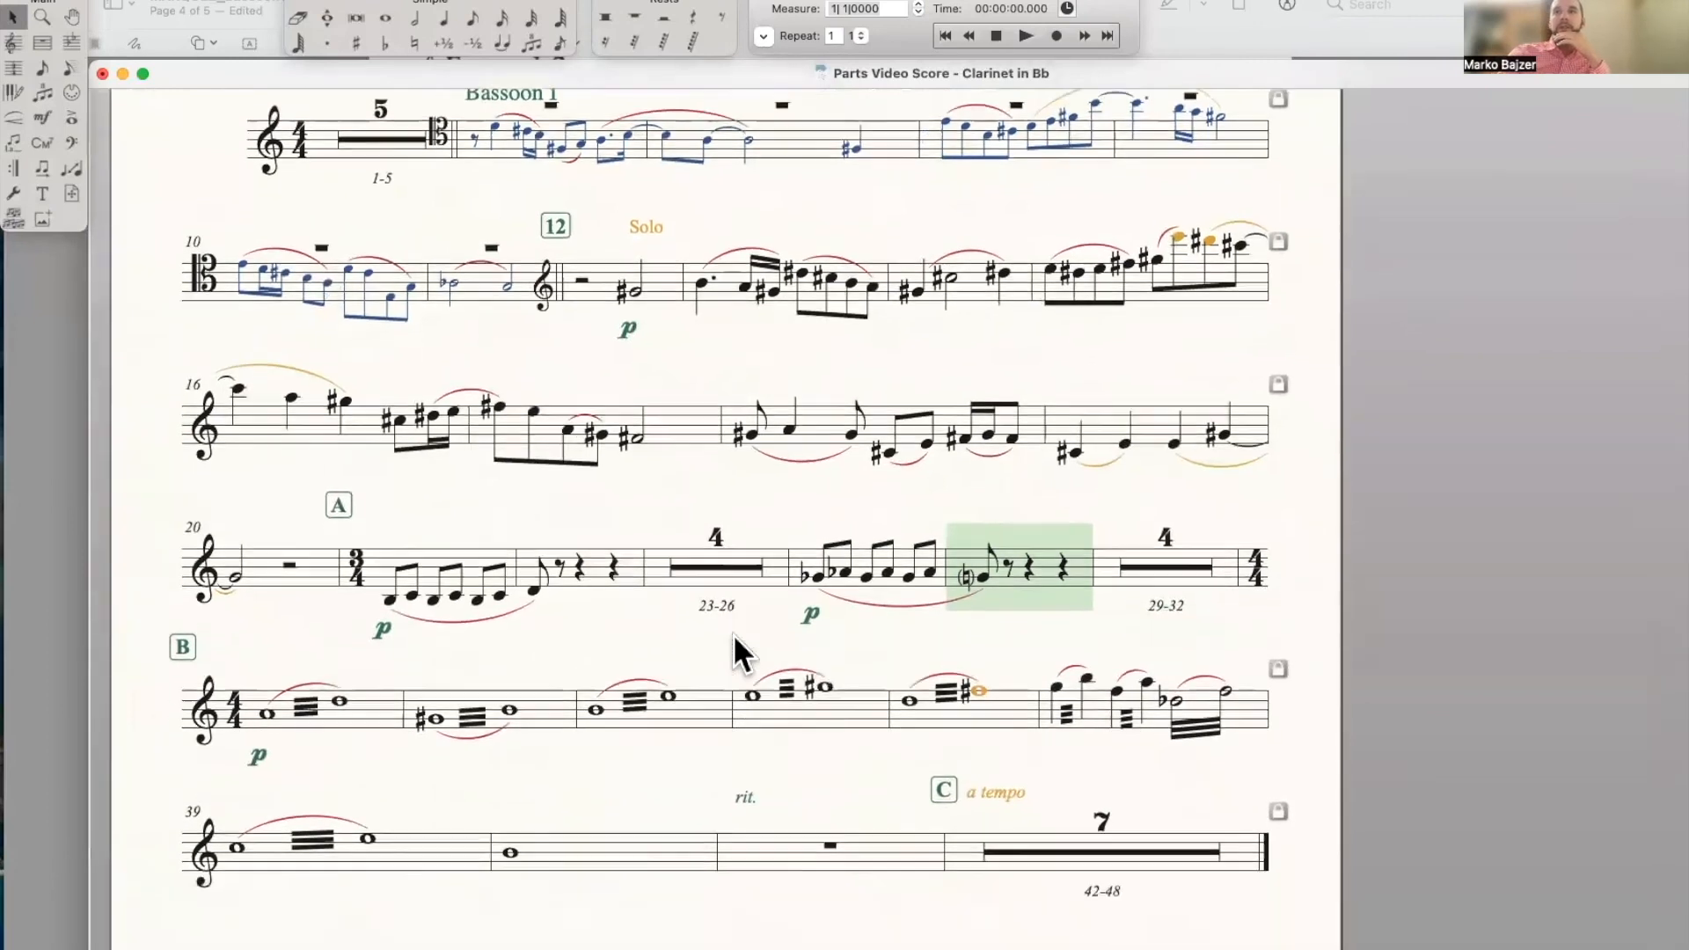
pyautogui.scroll(1, 732, 634)
pyautogui.press('super+minus')
pyautogui.press('super+minus')
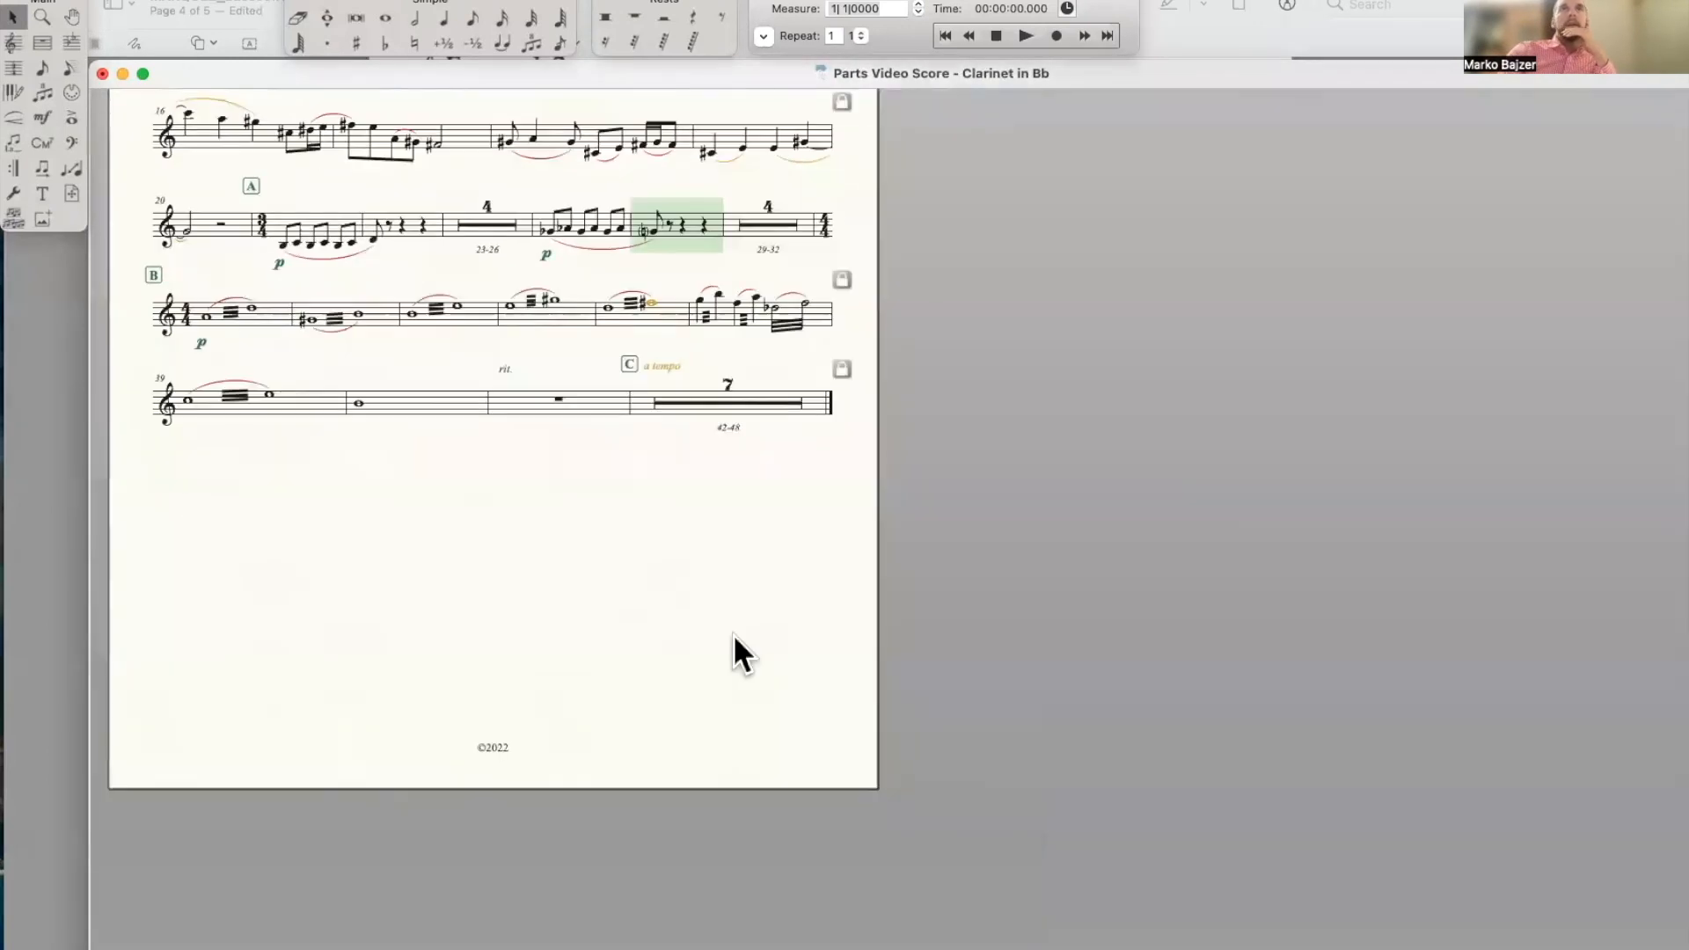
pyautogui.scroll(3, 735, 640)
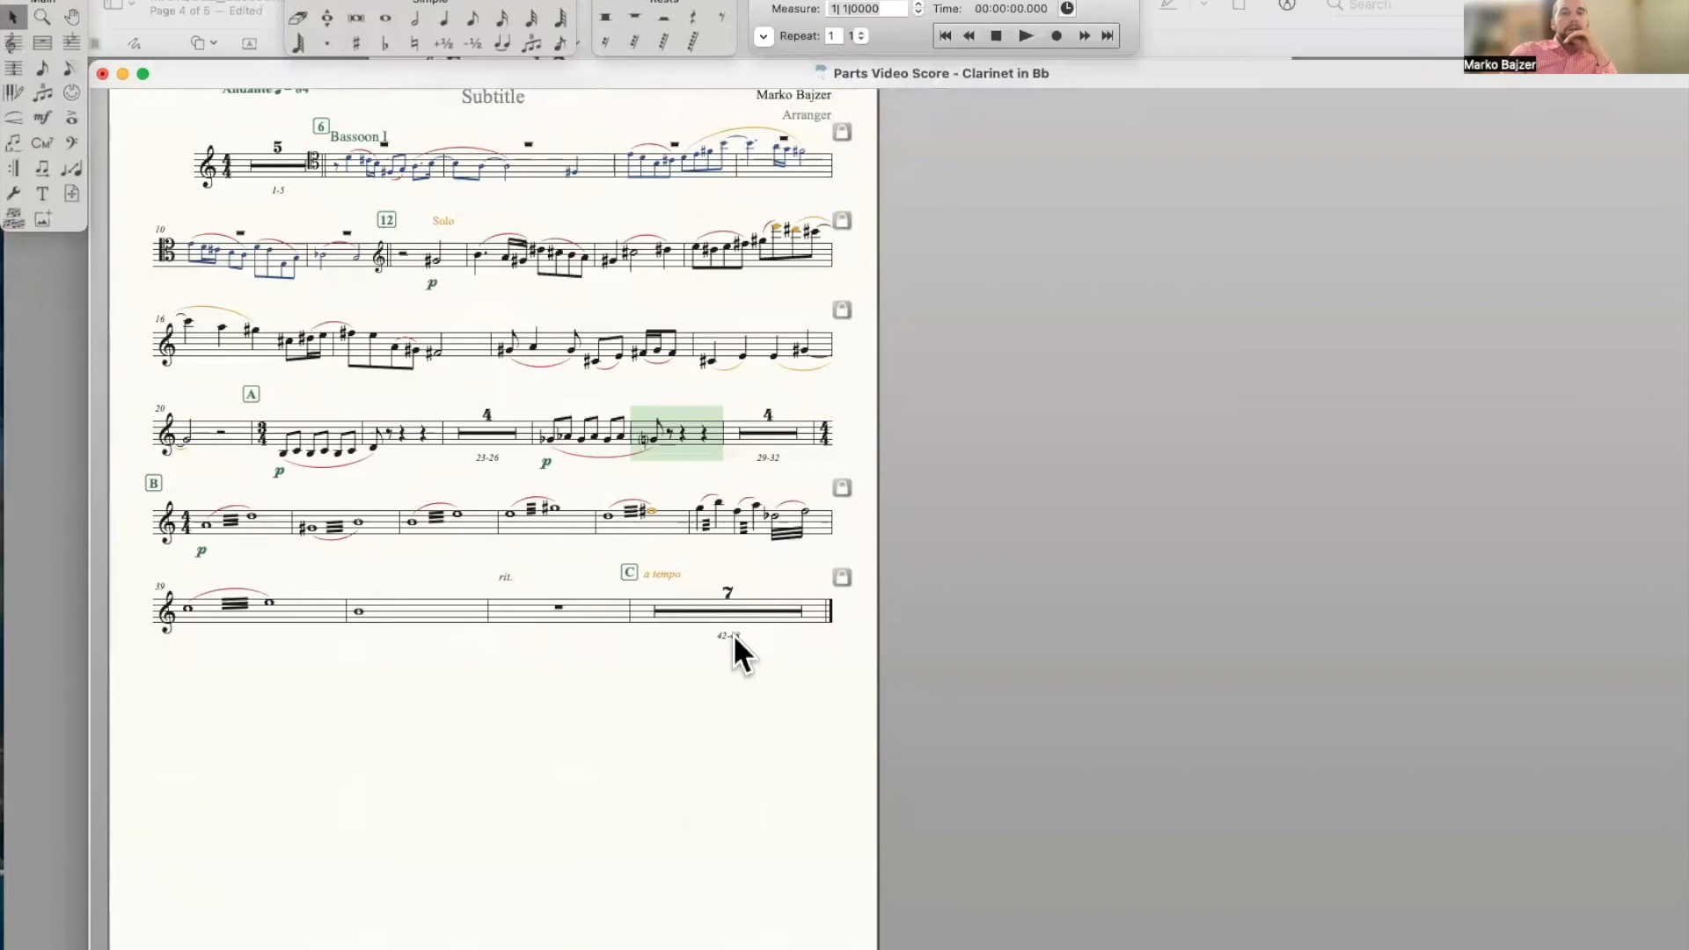
pyautogui.scroll(3, 719, 577)
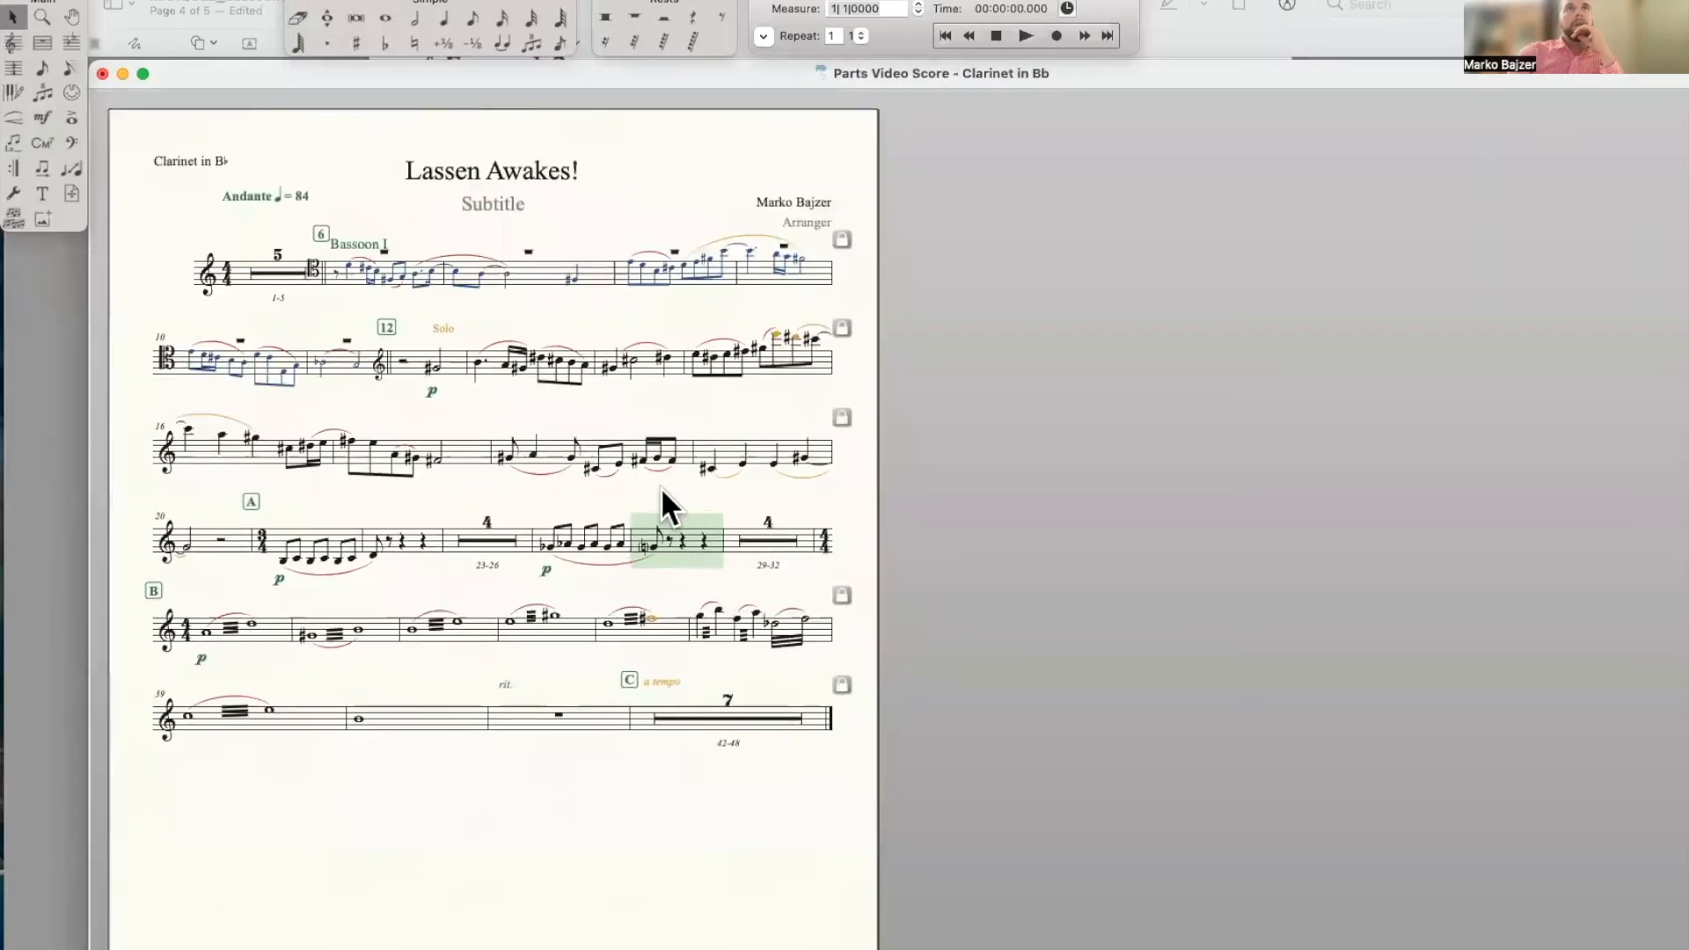
pyautogui.moveTo(361, 246); pyautogui.dragTo(365, 239)
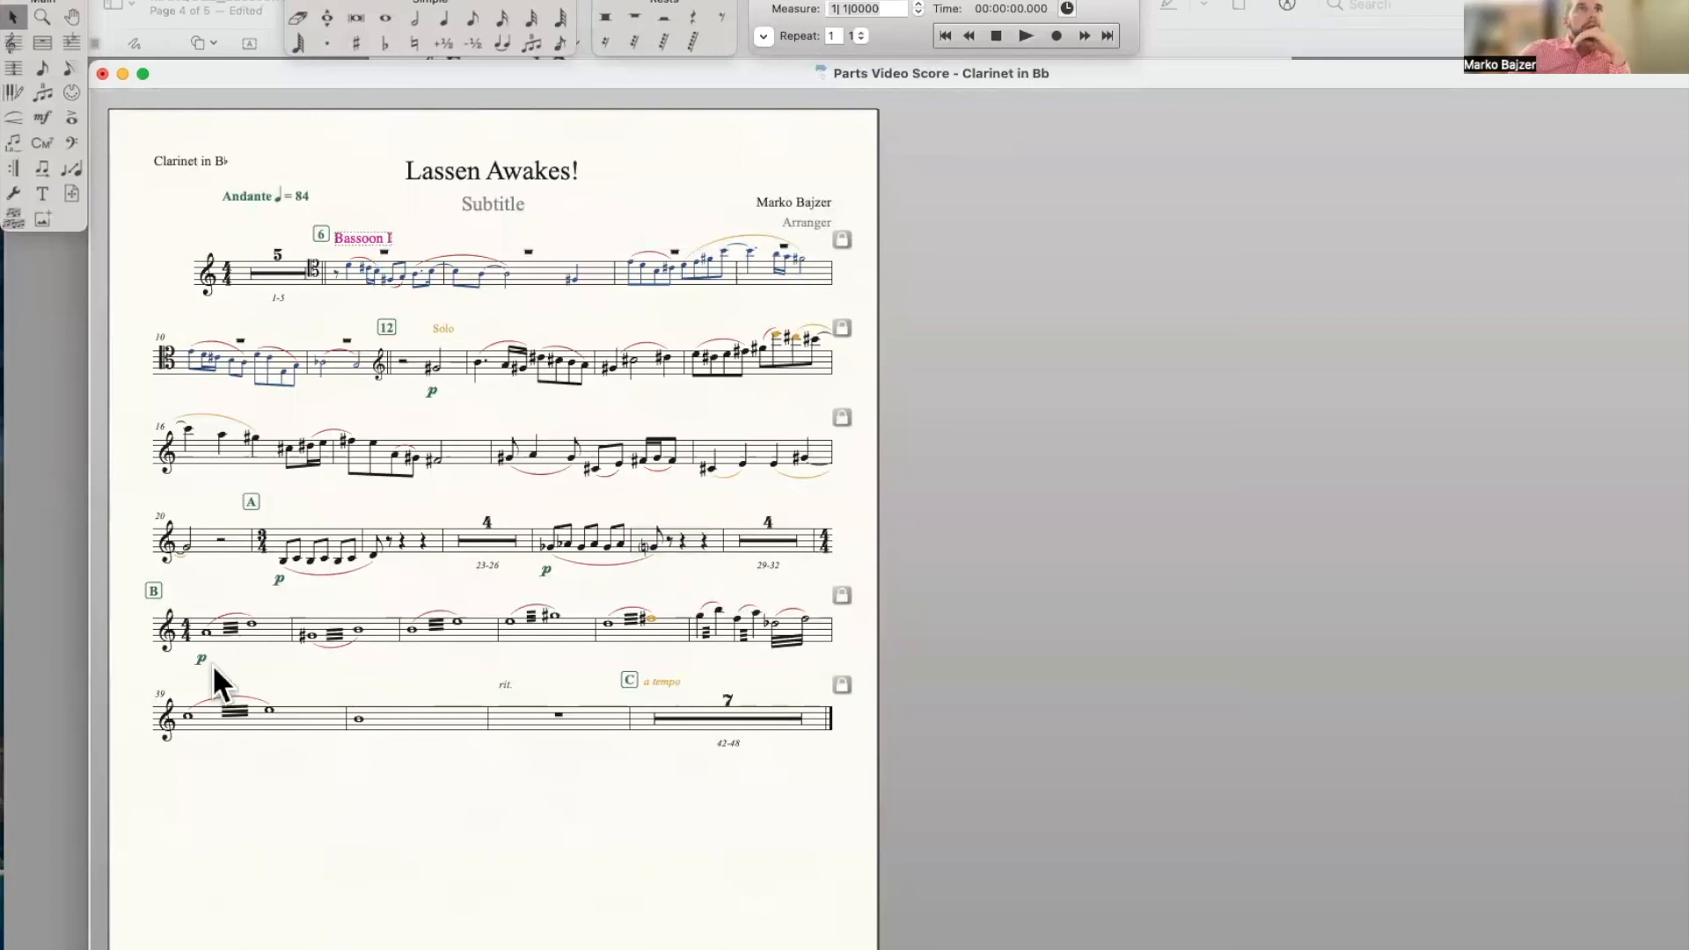
# Remove the first system's indent in the clarinet part and spread the systems below it farther apart down the page
pyautogui.click(71, 194)
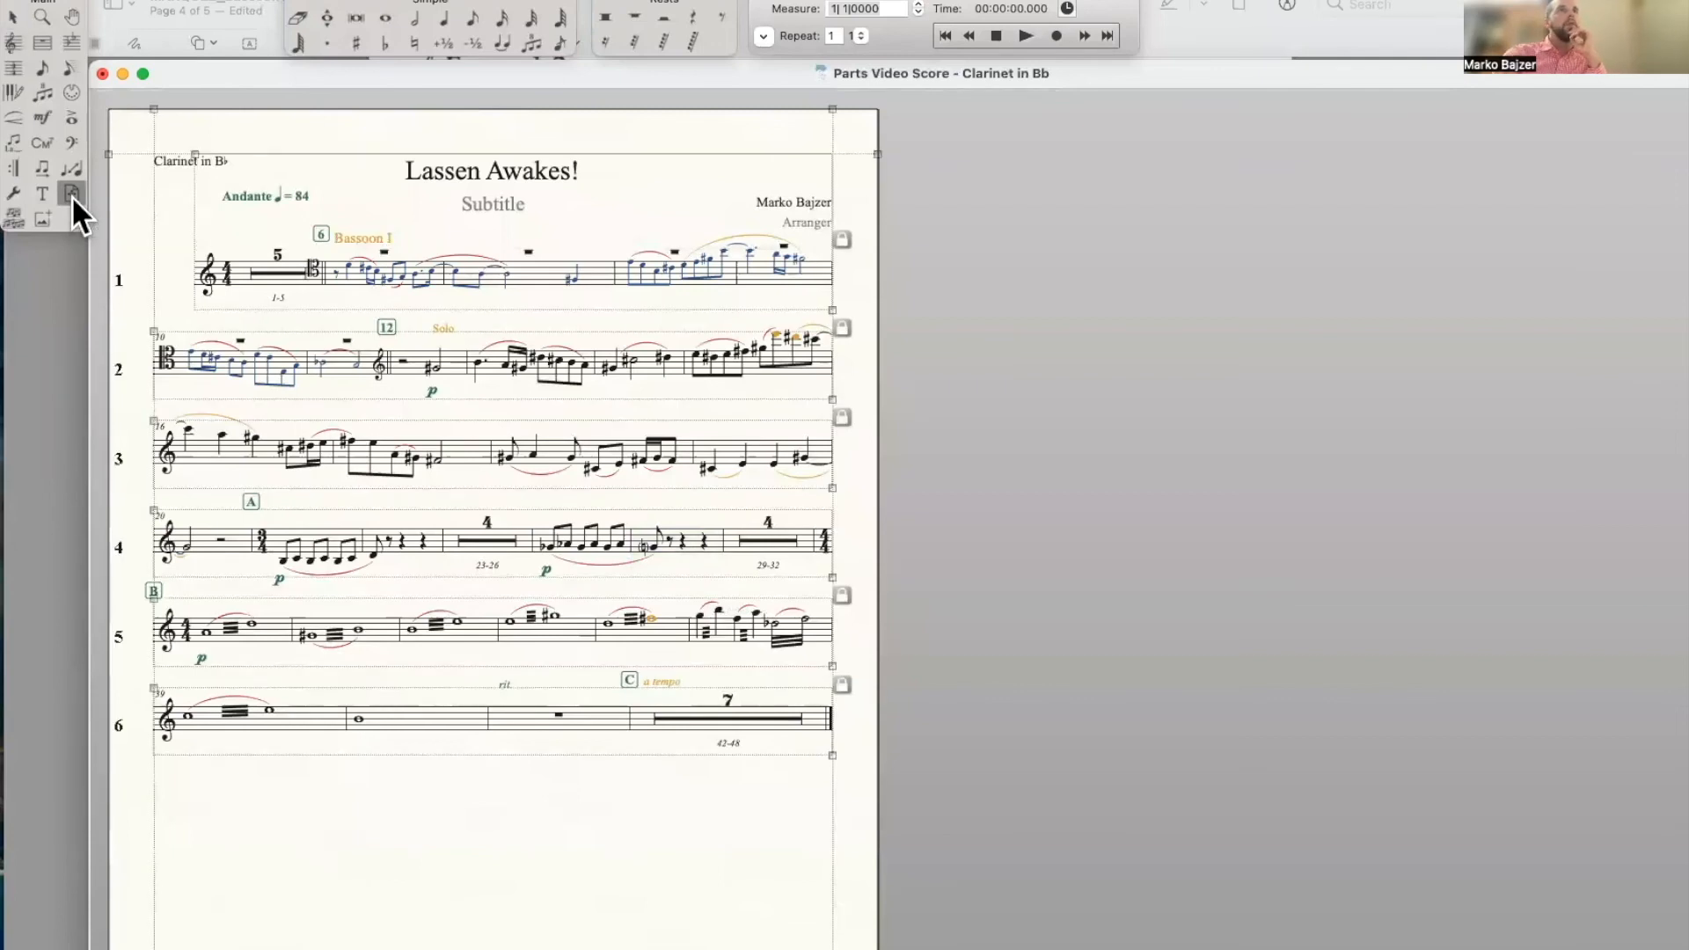
pyautogui.moveTo(192, 154); pyautogui.dragTo(151, 155)
pyautogui.moveTo(380, 370); pyautogui.dragTo(380, 391)
pyautogui.moveTo(394, 491); pyautogui.dragTo(393, 502)
pyautogui.moveTo(396, 576); pyautogui.dragTo(396, 589)
pyautogui.moveTo(398, 669); pyautogui.dragTo(401, 756)
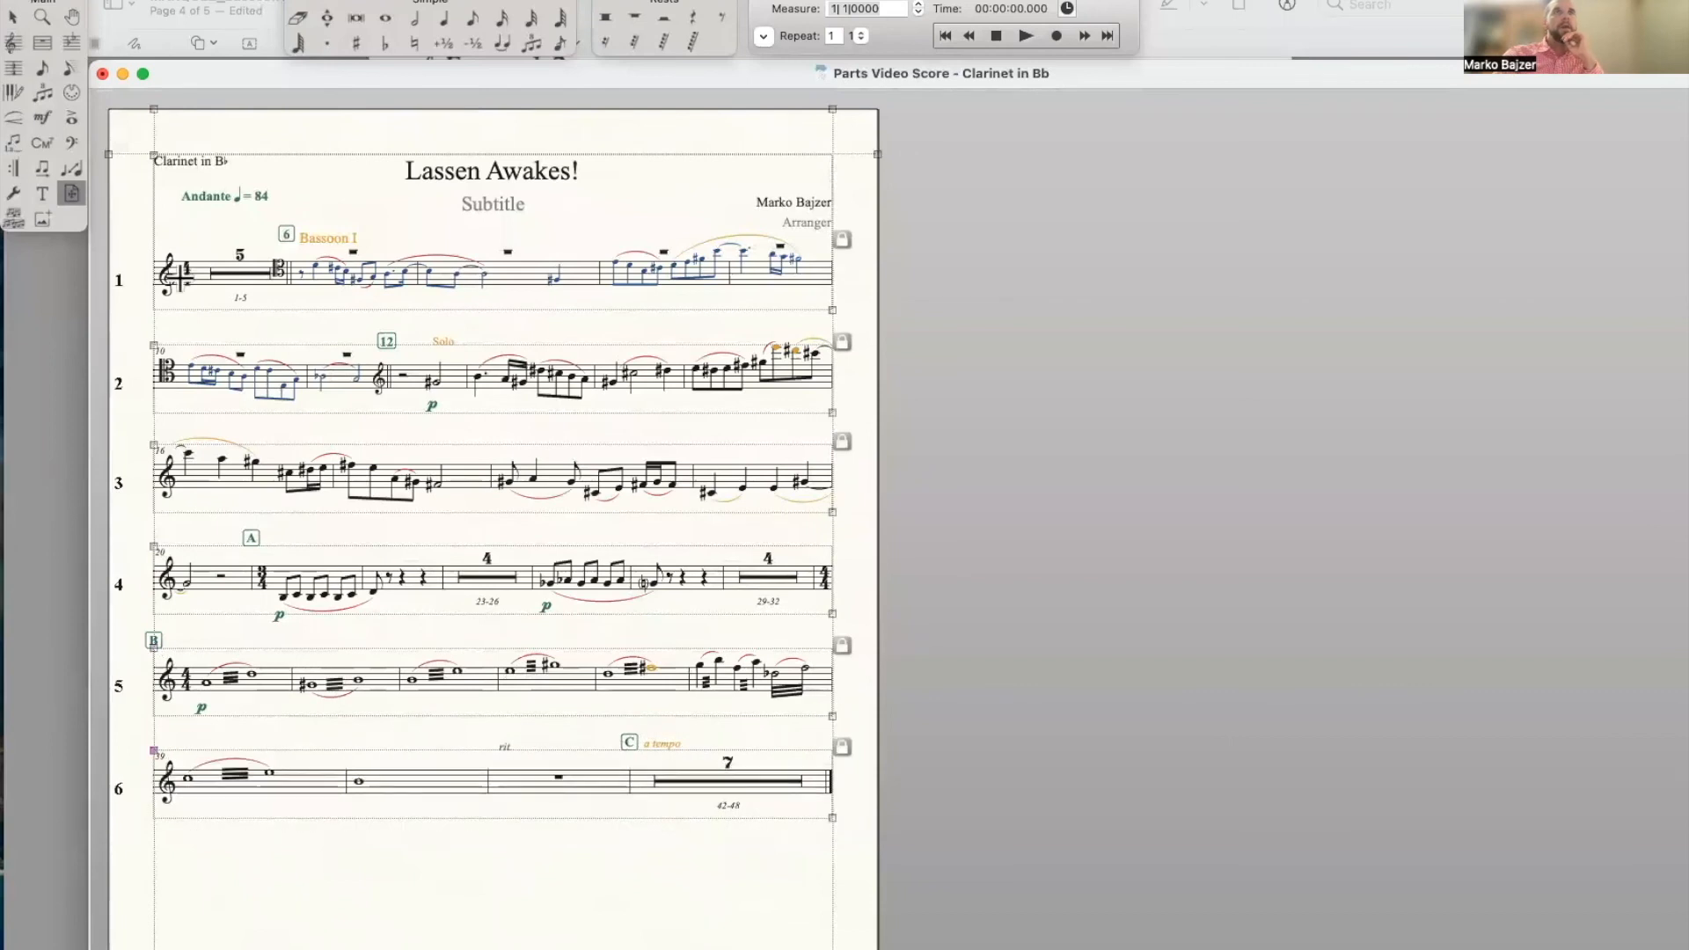
pyautogui.click(330, 350)
pyautogui.click(413, 513)
pyautogui.scroll(-5, 412, 512)
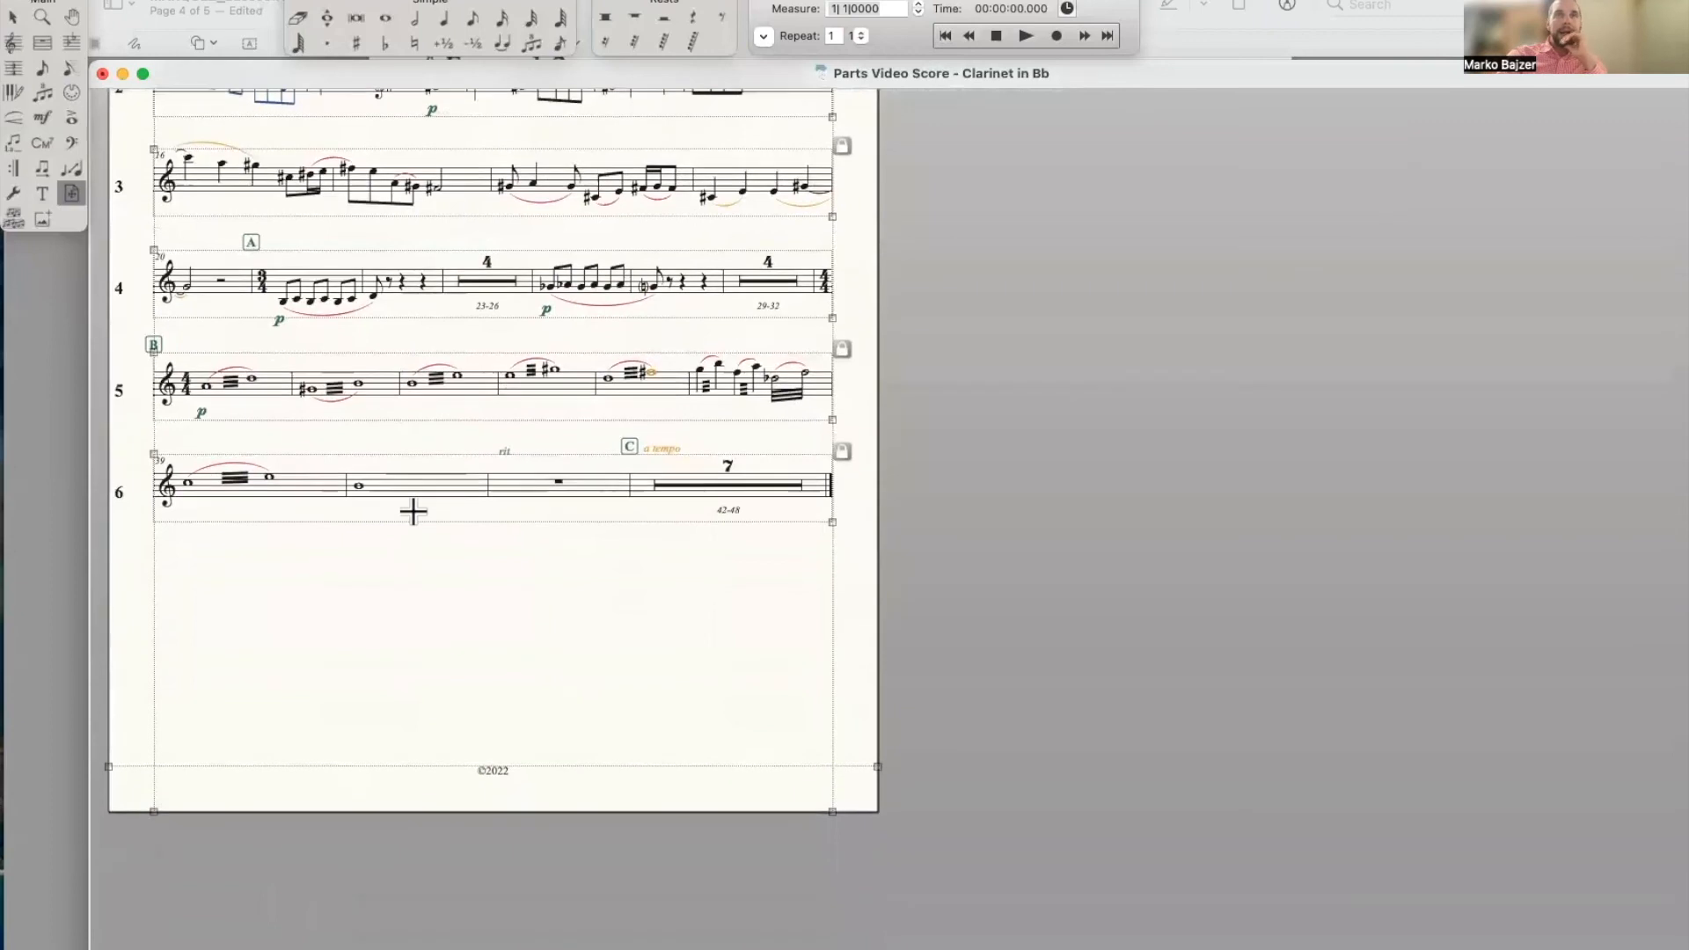
pyautogui.scroll(5, 413, 512)
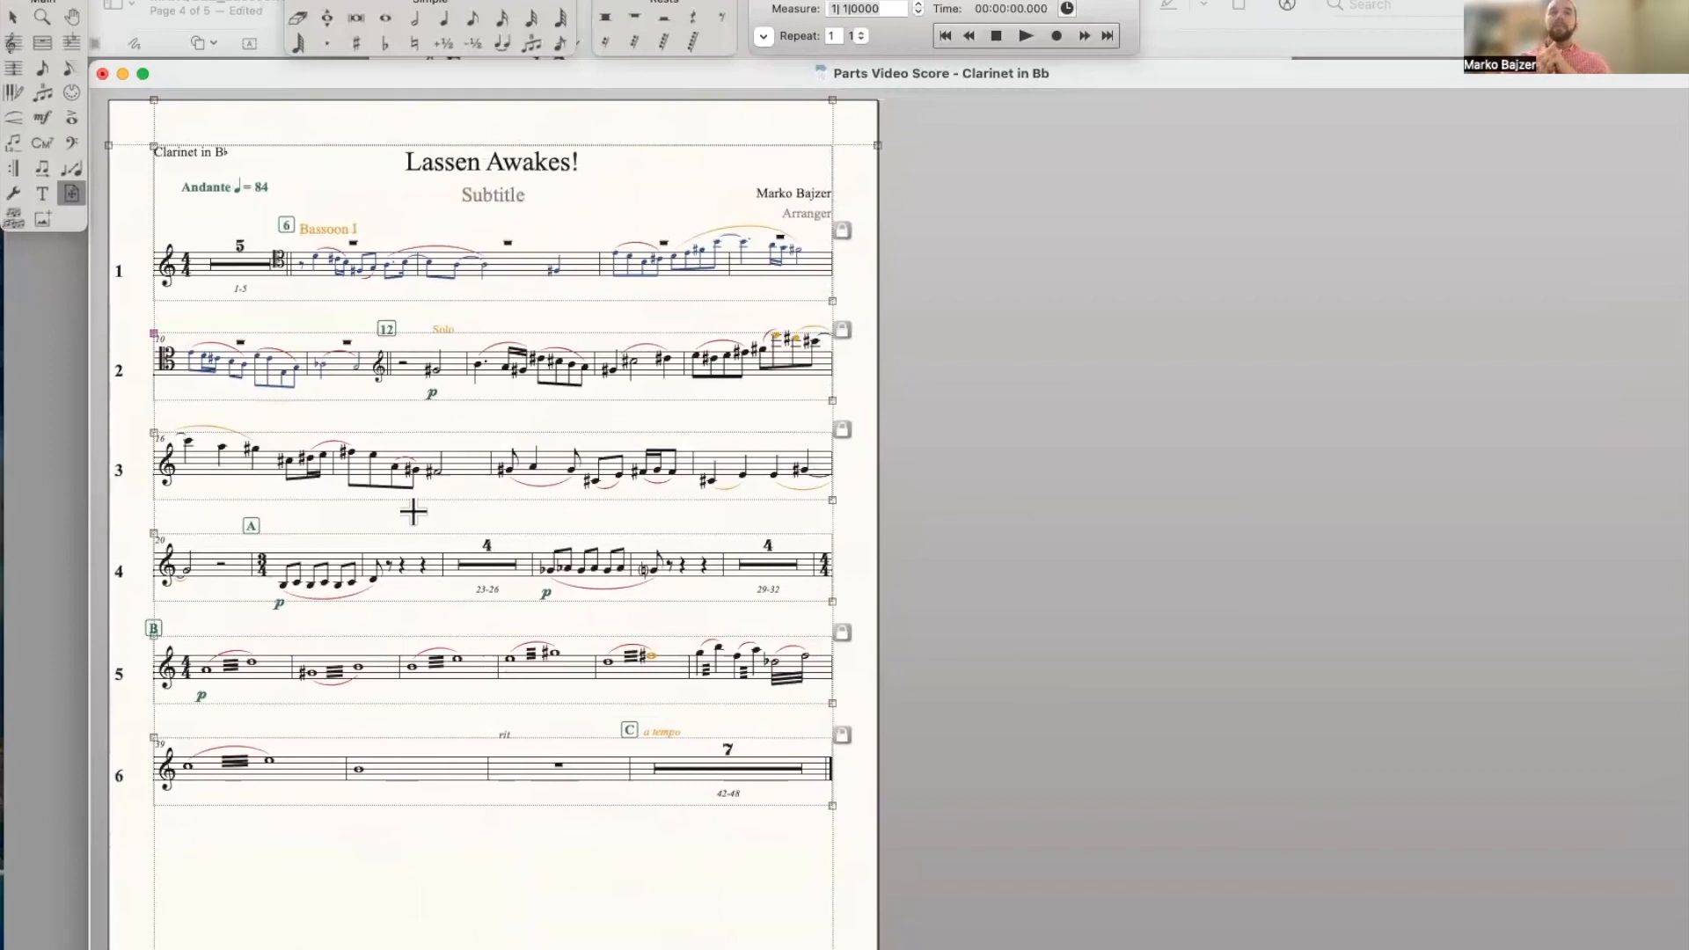
pyautogui.scroll(-4, 412, 512)
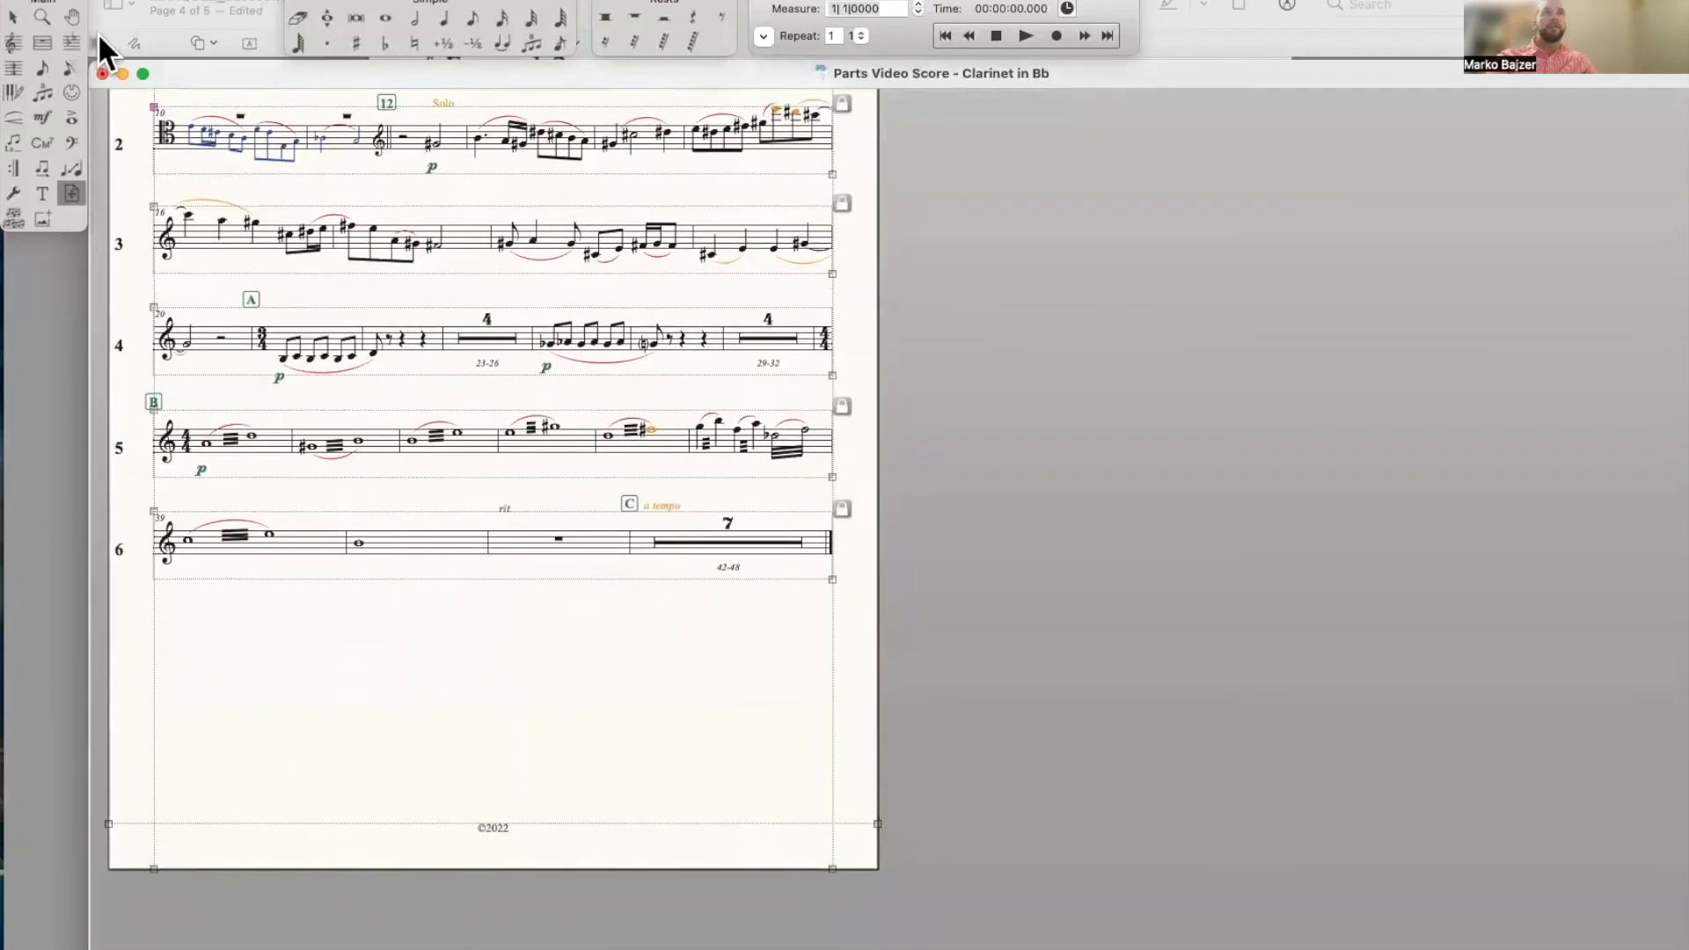
# Lower system 5 and push system 6 off the first page onto a second page
pyautogui.moveTo(437, 432); pyautogui.dragTo(435, 480)
pyautogui.moveTo(435, 550); pyautogui.dragTo(426, 865)
pyautogui.scroll(3, 618, 577)
pyautogui.scroll(3, 985, 490)
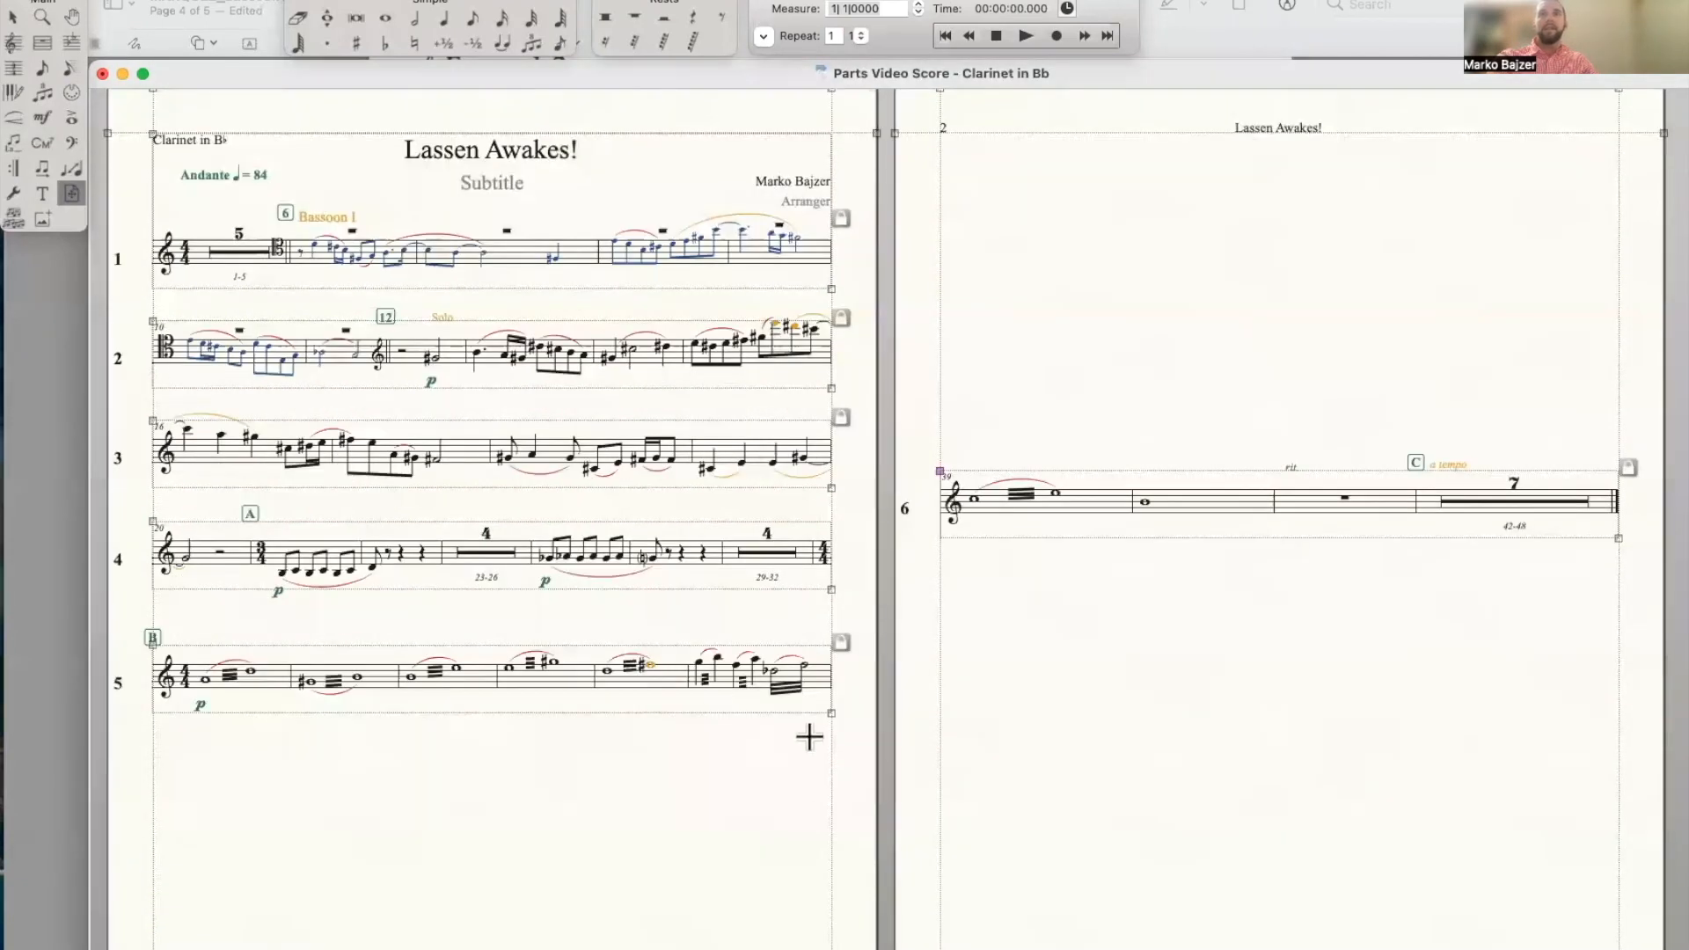
# Extend system 5's bottom margin far down page 1, pull its edge back to the right margin, and raise system 6 on page 2
pyautogui.scroll(-1, 835, 642)
pyautogui.moveTo(834, 641); pyautogui.dragTo(805, 897)
pyautogui.moveTo(1091, 447); pyautogui.dragTo(1089, 232)
pyautogui.scroll(1, 1133, 271)
pyautogui.scroll(1, 1133, 280)
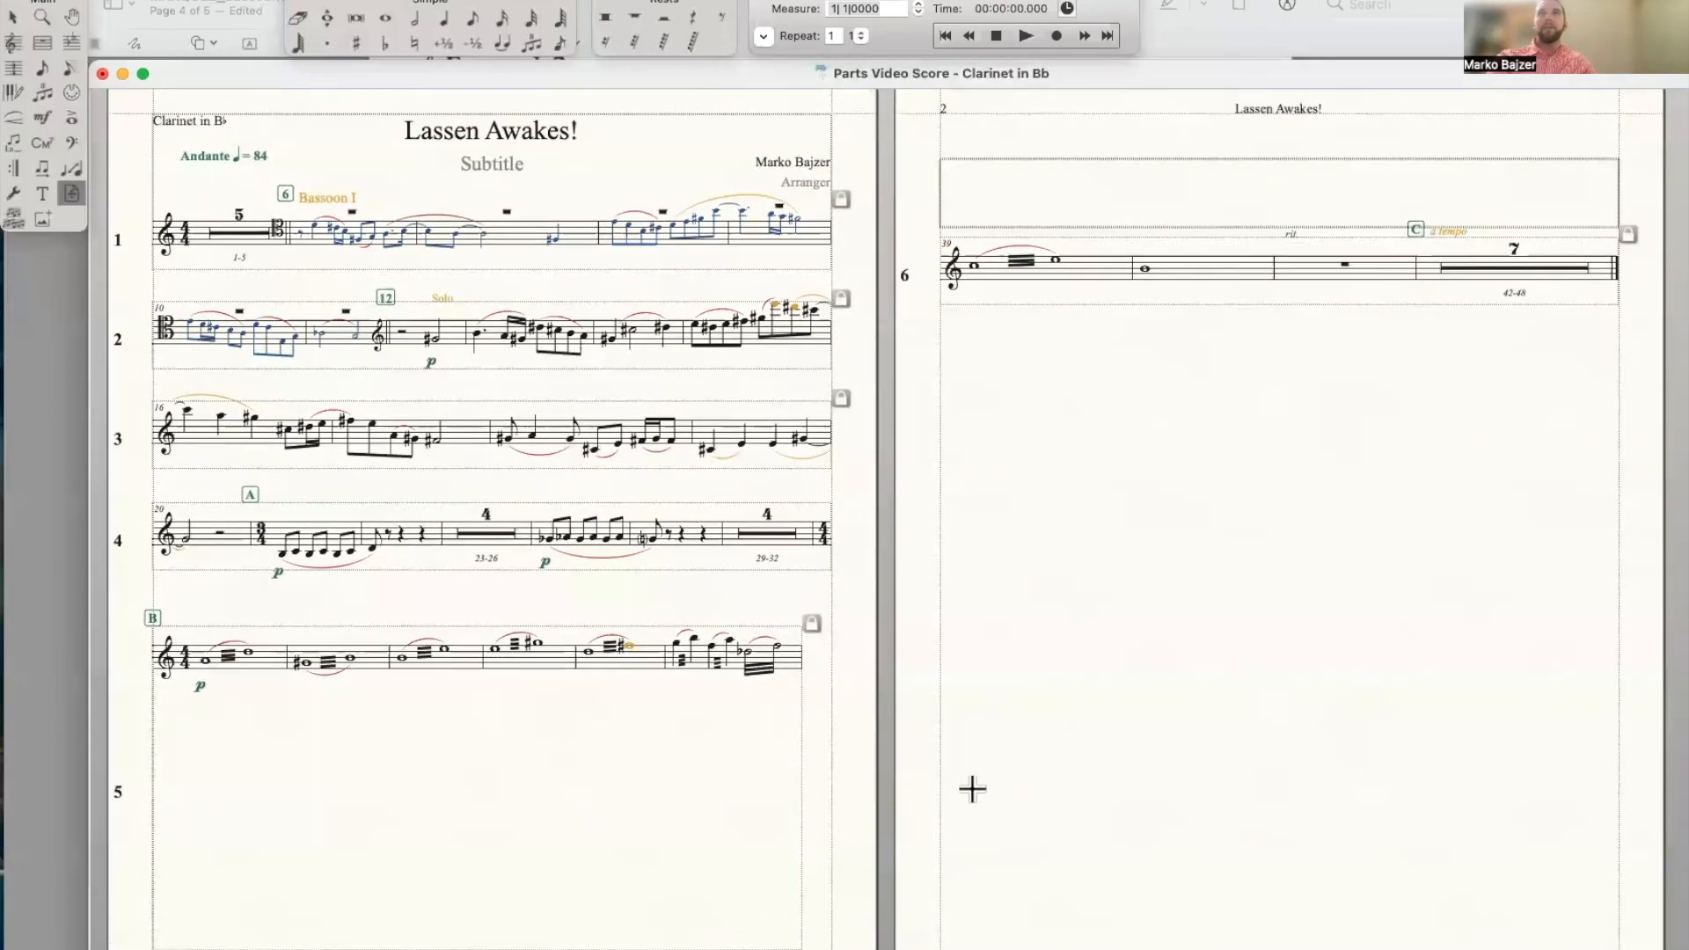
pyautogui.scroll(-2, 837, 821)
pyautogui.moveTo(805, 890); pyautogui.dragTo(830, 926)
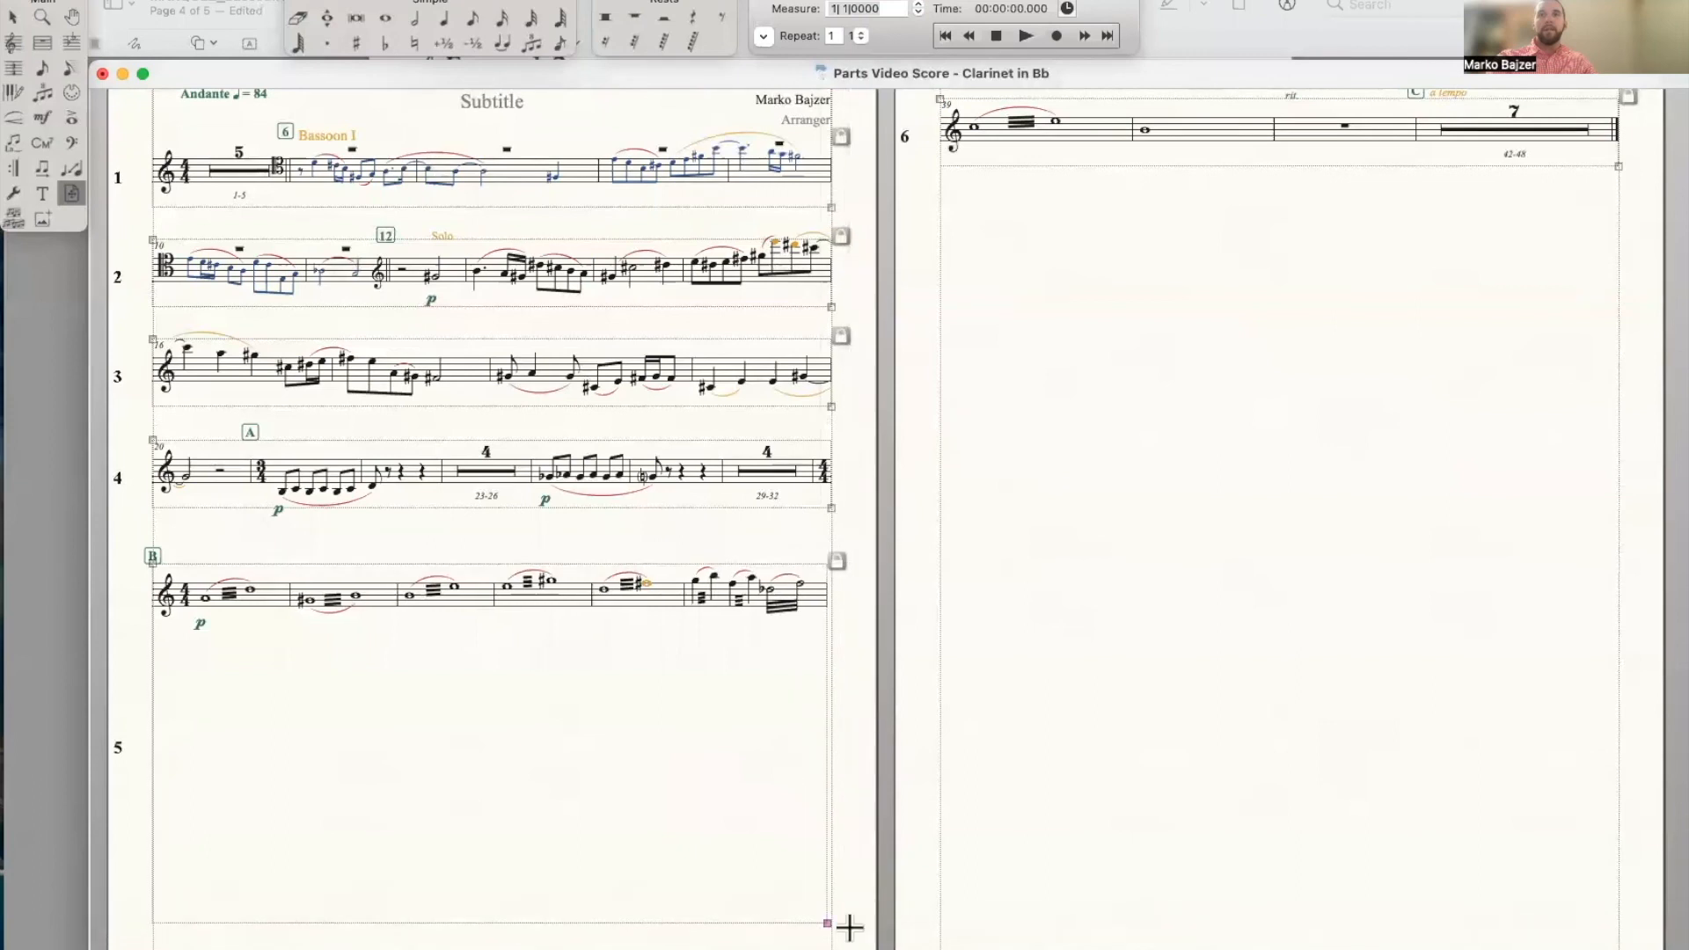
pyautogui.scroll(1, 859, 645)
pyautogui.scroll(1, 737, 689)
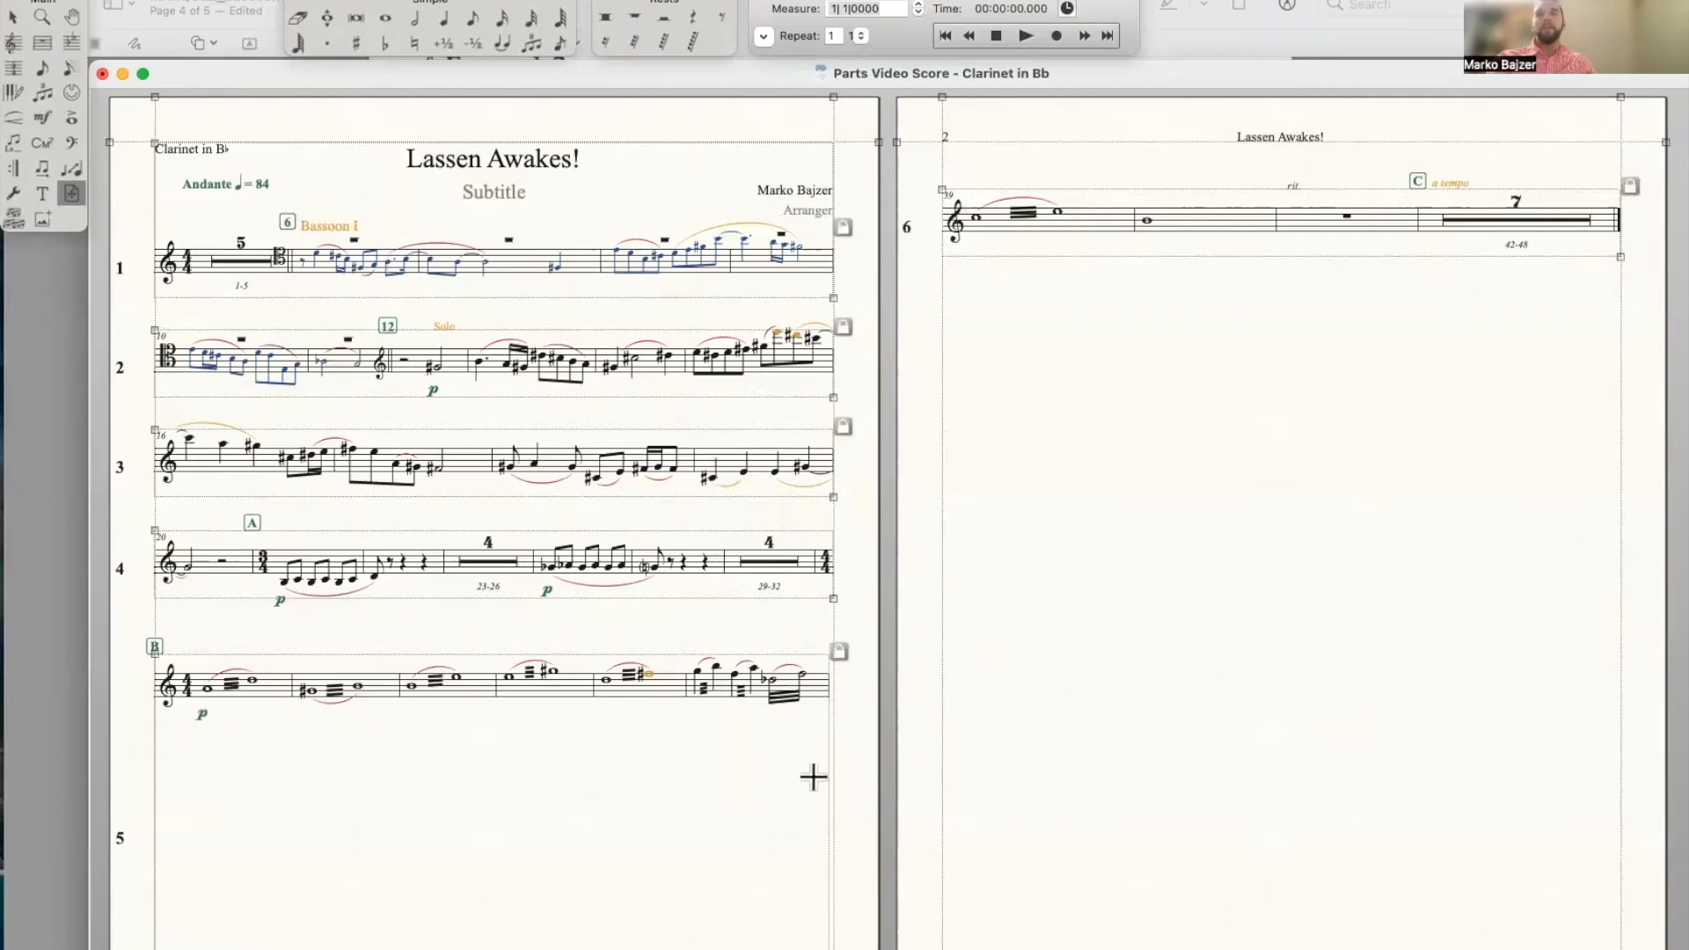
# Shrink system 5's bottom margin to bring system 6 back onto page 1, and shift system 5 slightly up
pyautogui.scroll(-3, 811, 774)
pyautogui.moveTo(834, 773); pyautogui.dragTo(833, 599)
pyautogui.moveTo(738, 569); pyautogui.dragTo(735, 553)
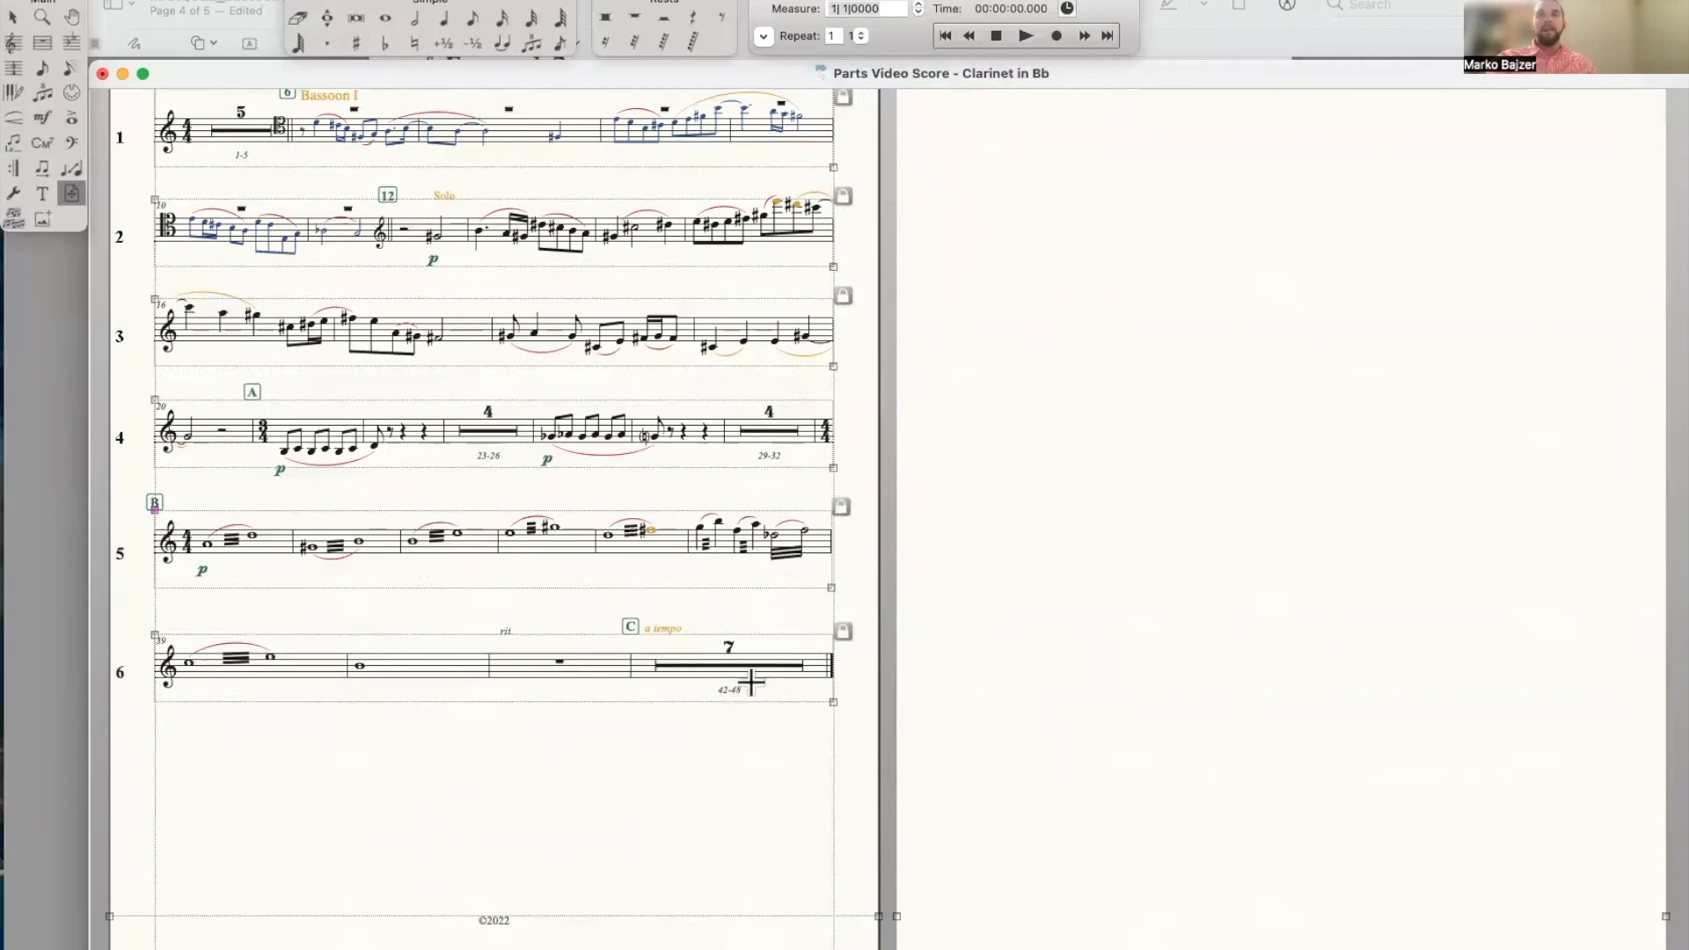
# Lower systems 5, 4, 3 and 2 in small amounts to even out the vertical spacing on page 1
pyautogui.scroll(5, 942, 520)
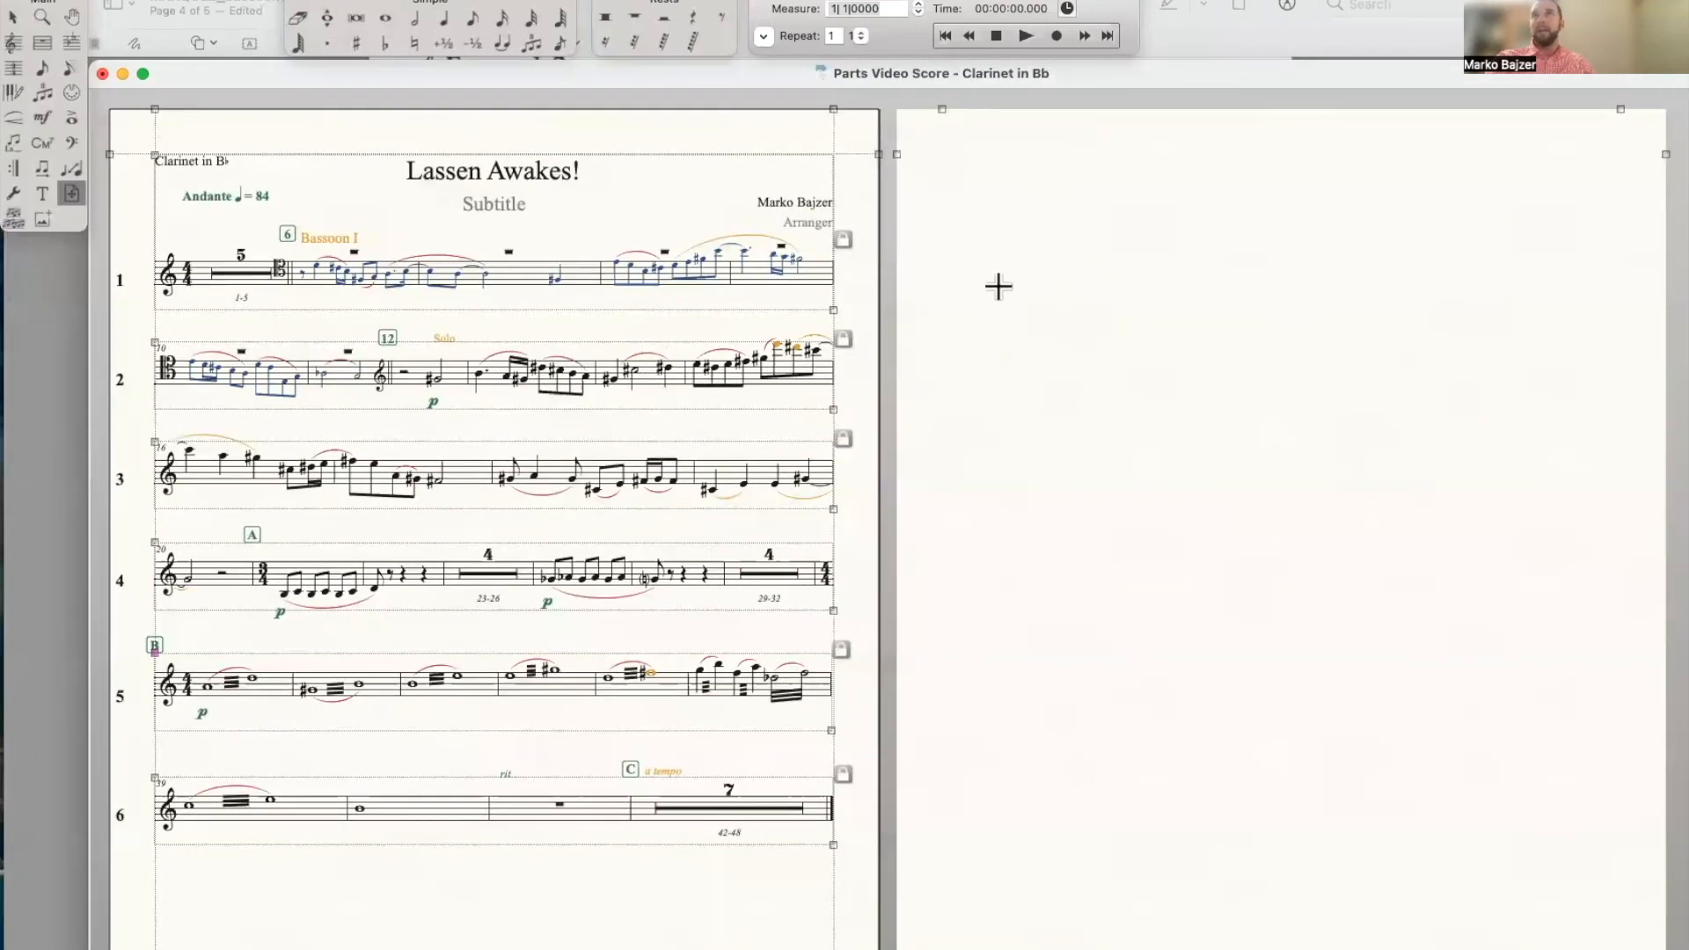
pyautogui.moveTo(654, 670); pyautogui.dragTo(655, 680)
pyautogui.moveTo(654, 556); pyautogui.dragTo(655, 570)
pyautogui.moveTo(652, 438); pyautogui.dragTo(652, 447)
pyautogui.click(651, 384)
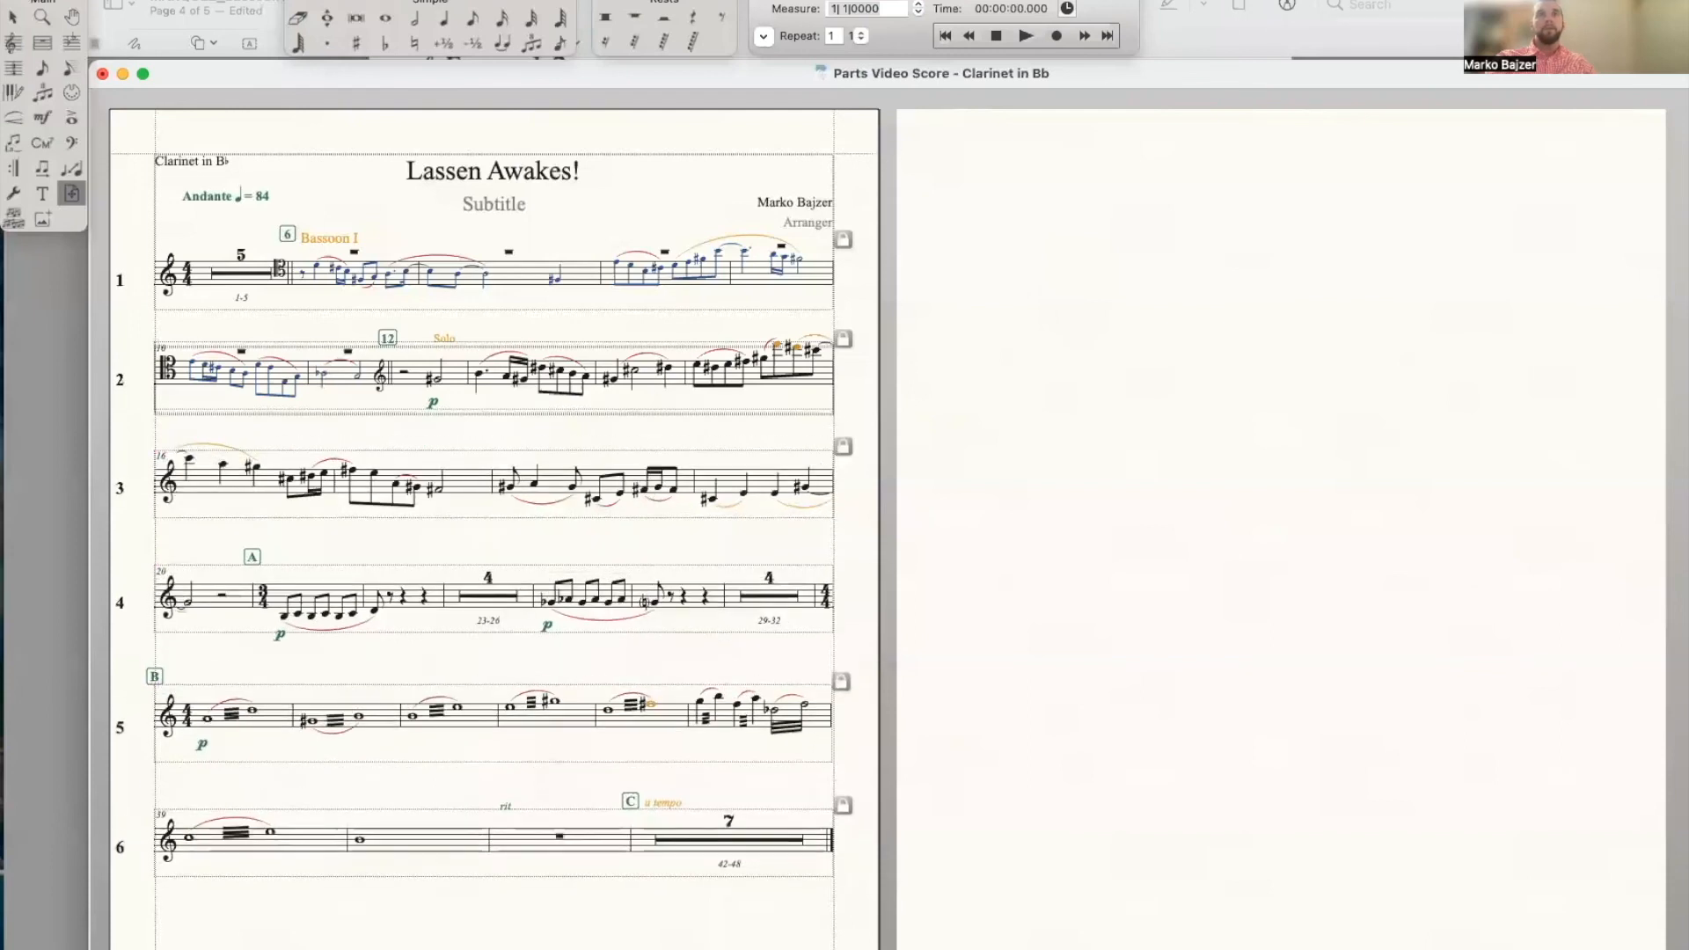
pyautogui.moveTo(651, 384); pyautogui.dragTo(651, 389)
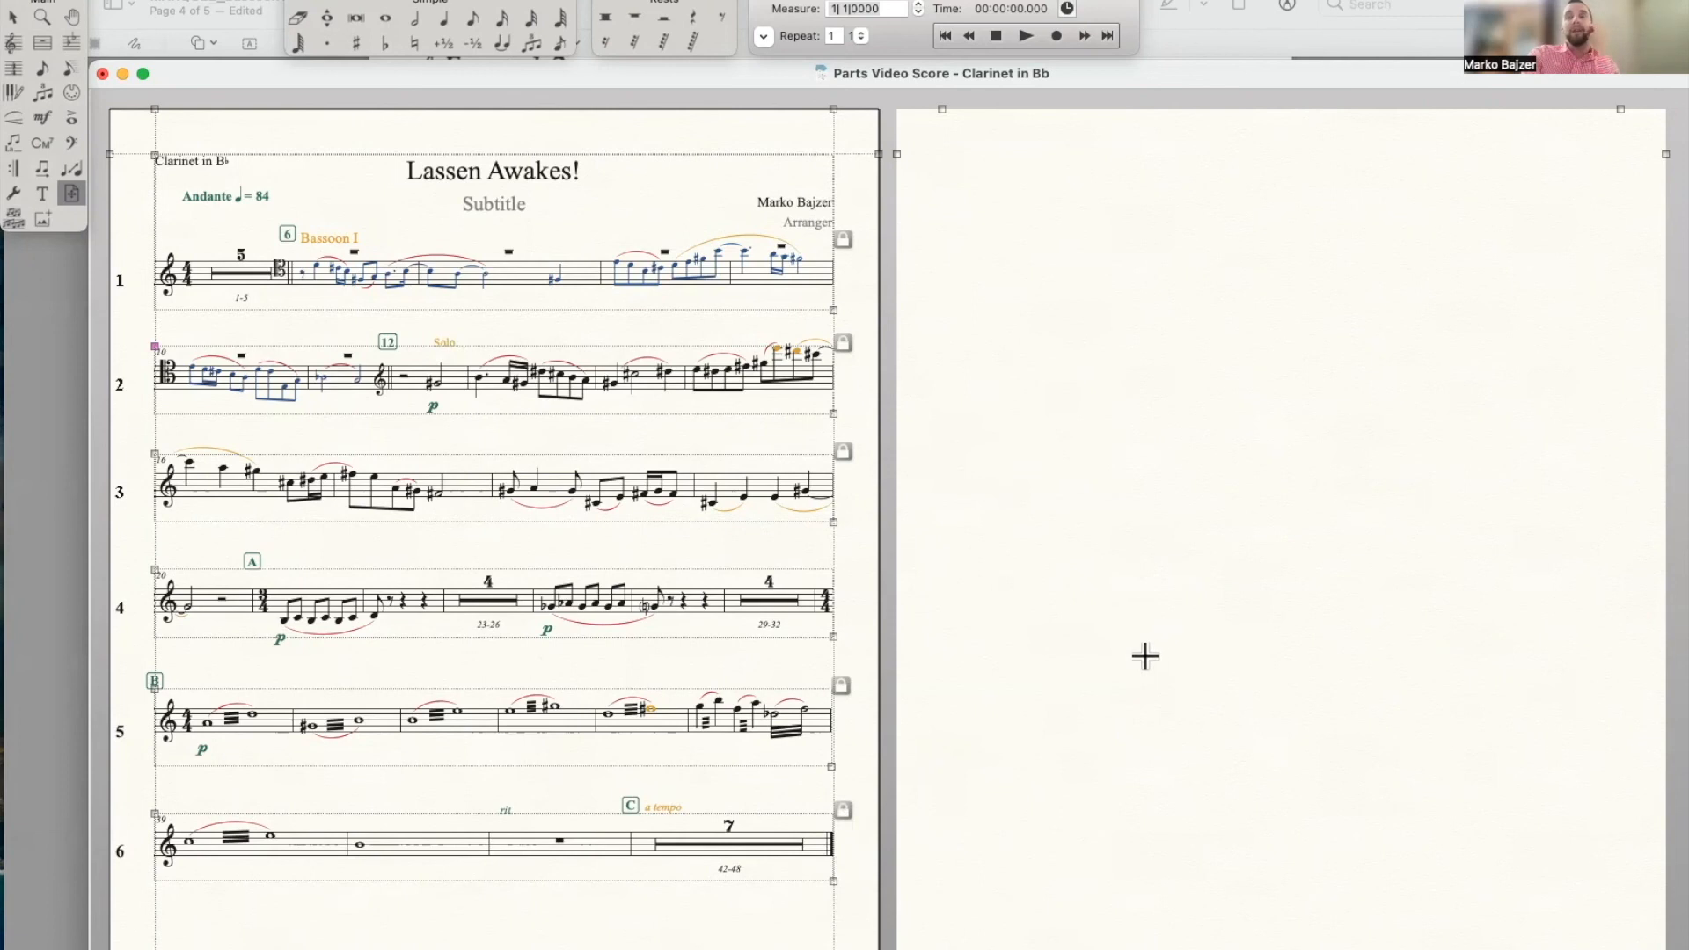
# Add the text "This page intentionally left blank in order to facilitate page turns" to blank page 2 and shift it left
pyautogui.hscroll(5, 1143, 657)
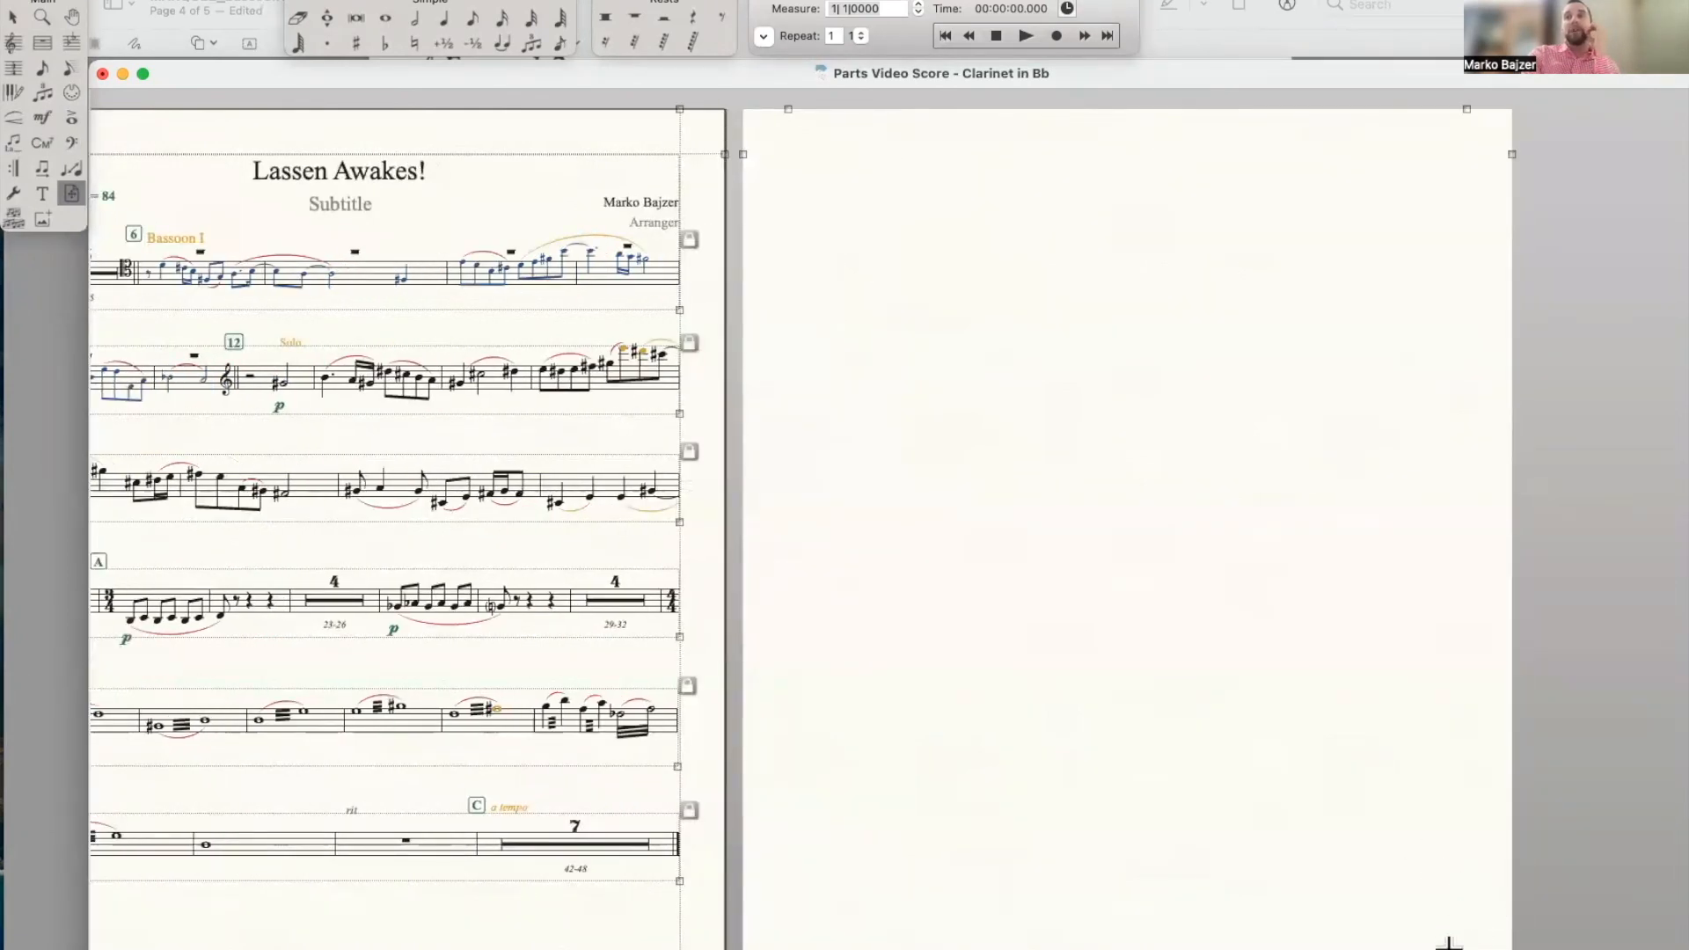
pyautogui.hscroll(-5, 1471, 934)
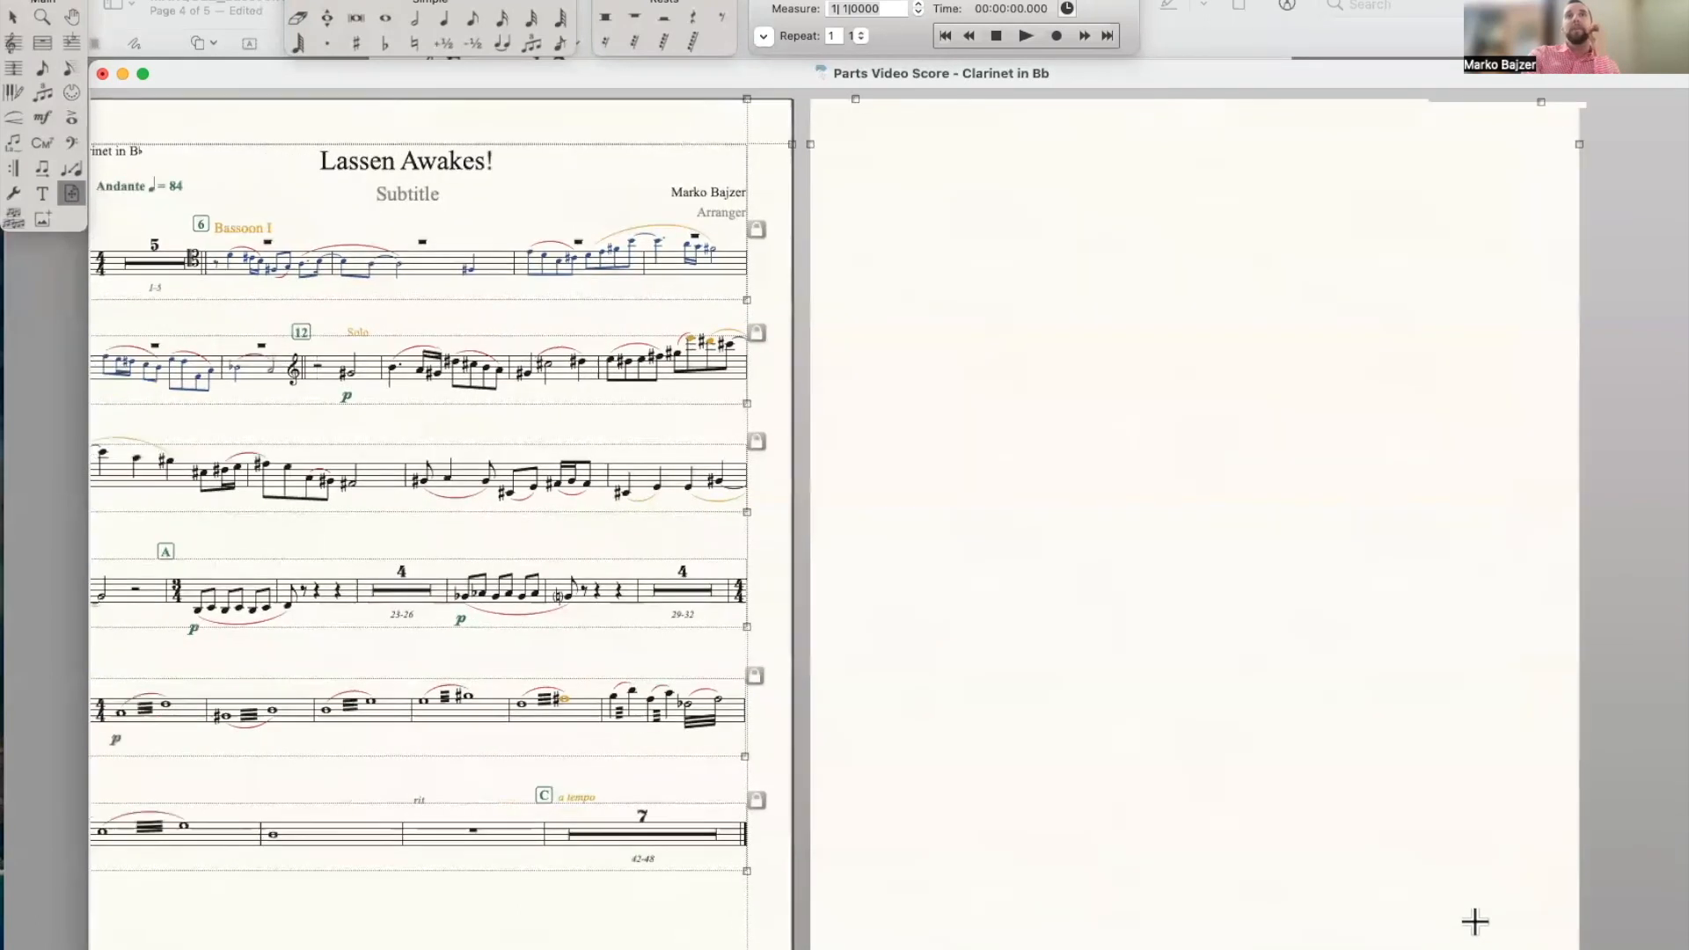
pyautogui.hscroll(1, 735, 595)
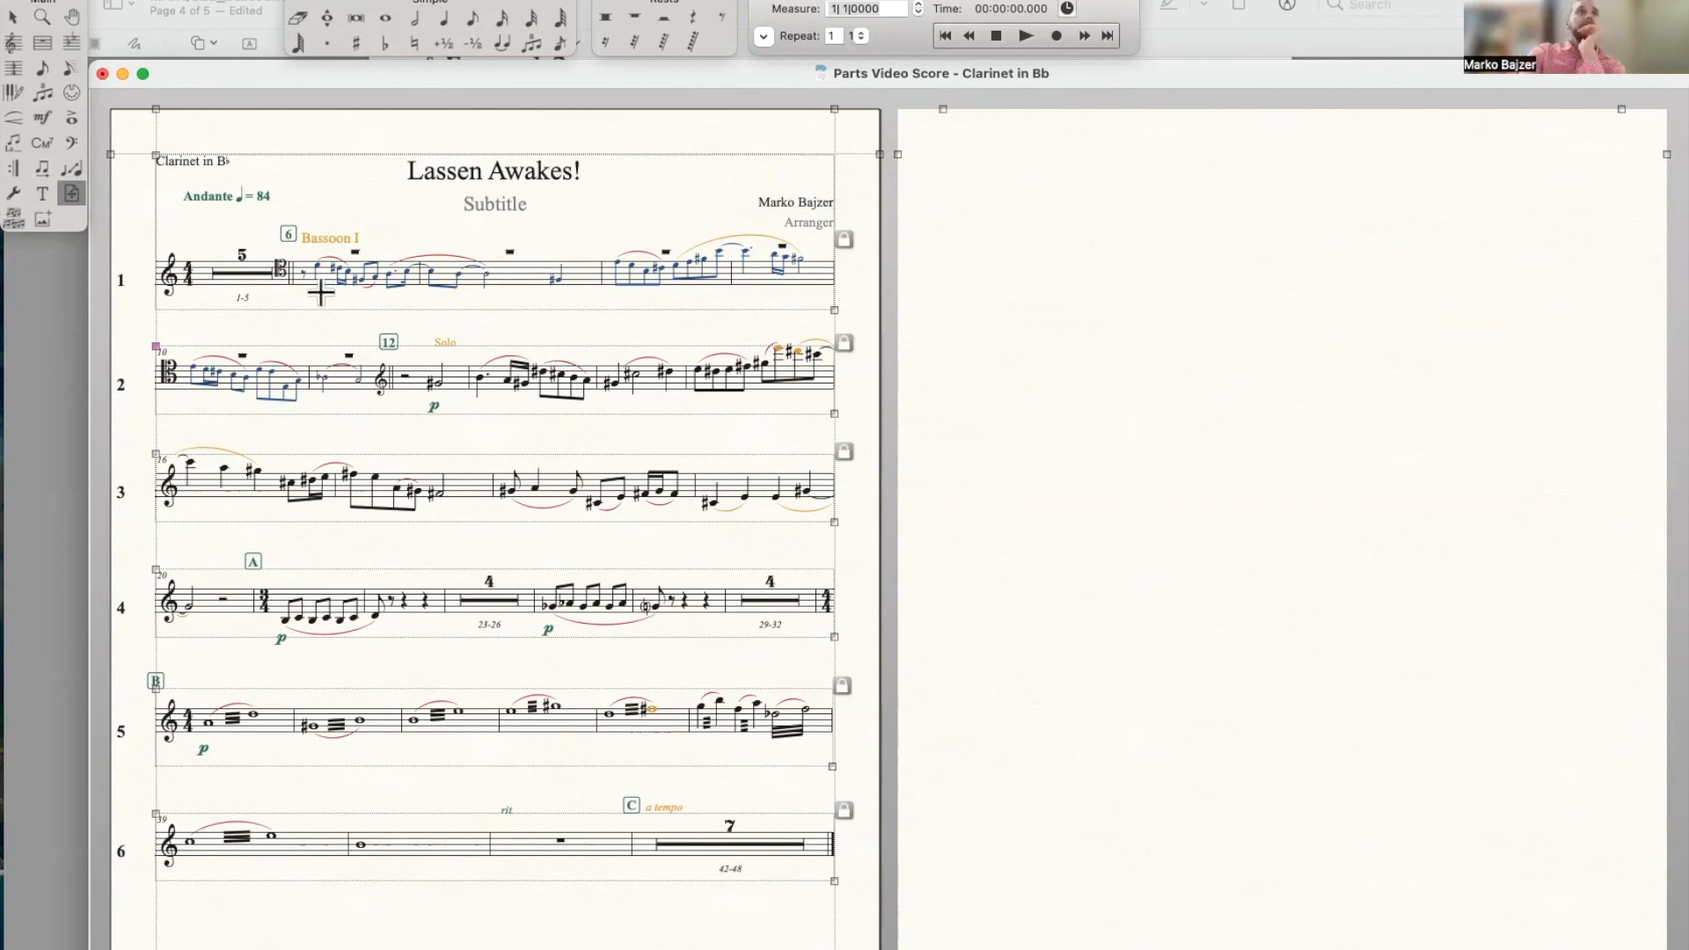
pyautogui.click(46, 193)
pyautogui.click(1279, 425)
pyautogui.write('This pag')
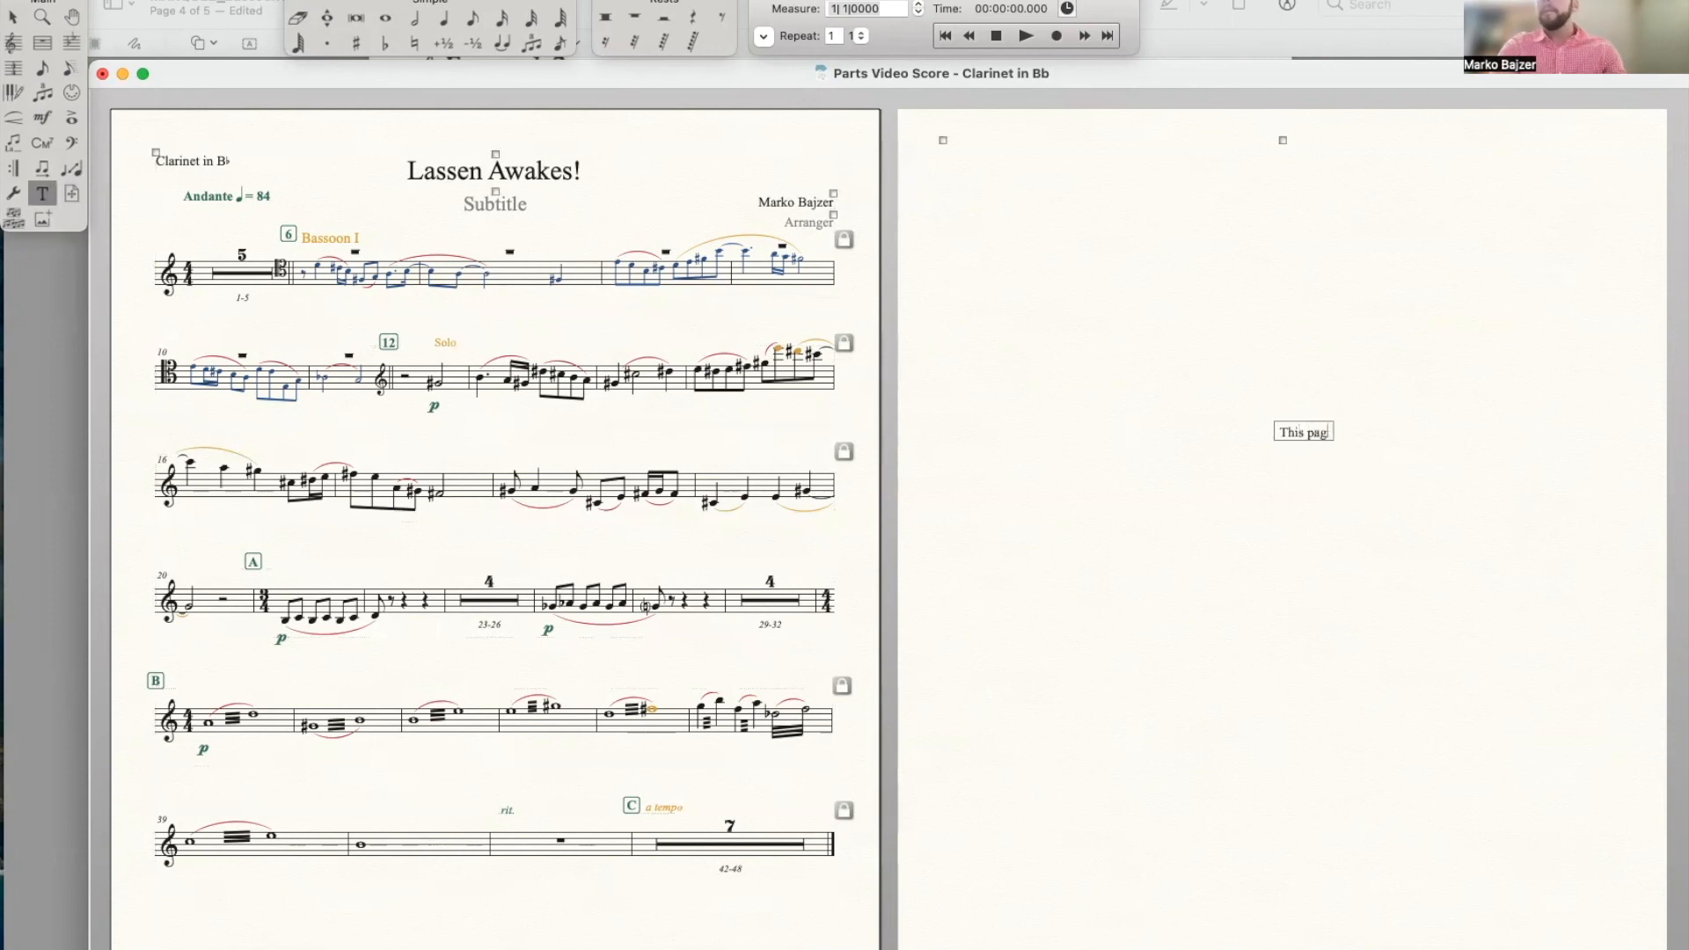
pyautogui.write('e intentiona')
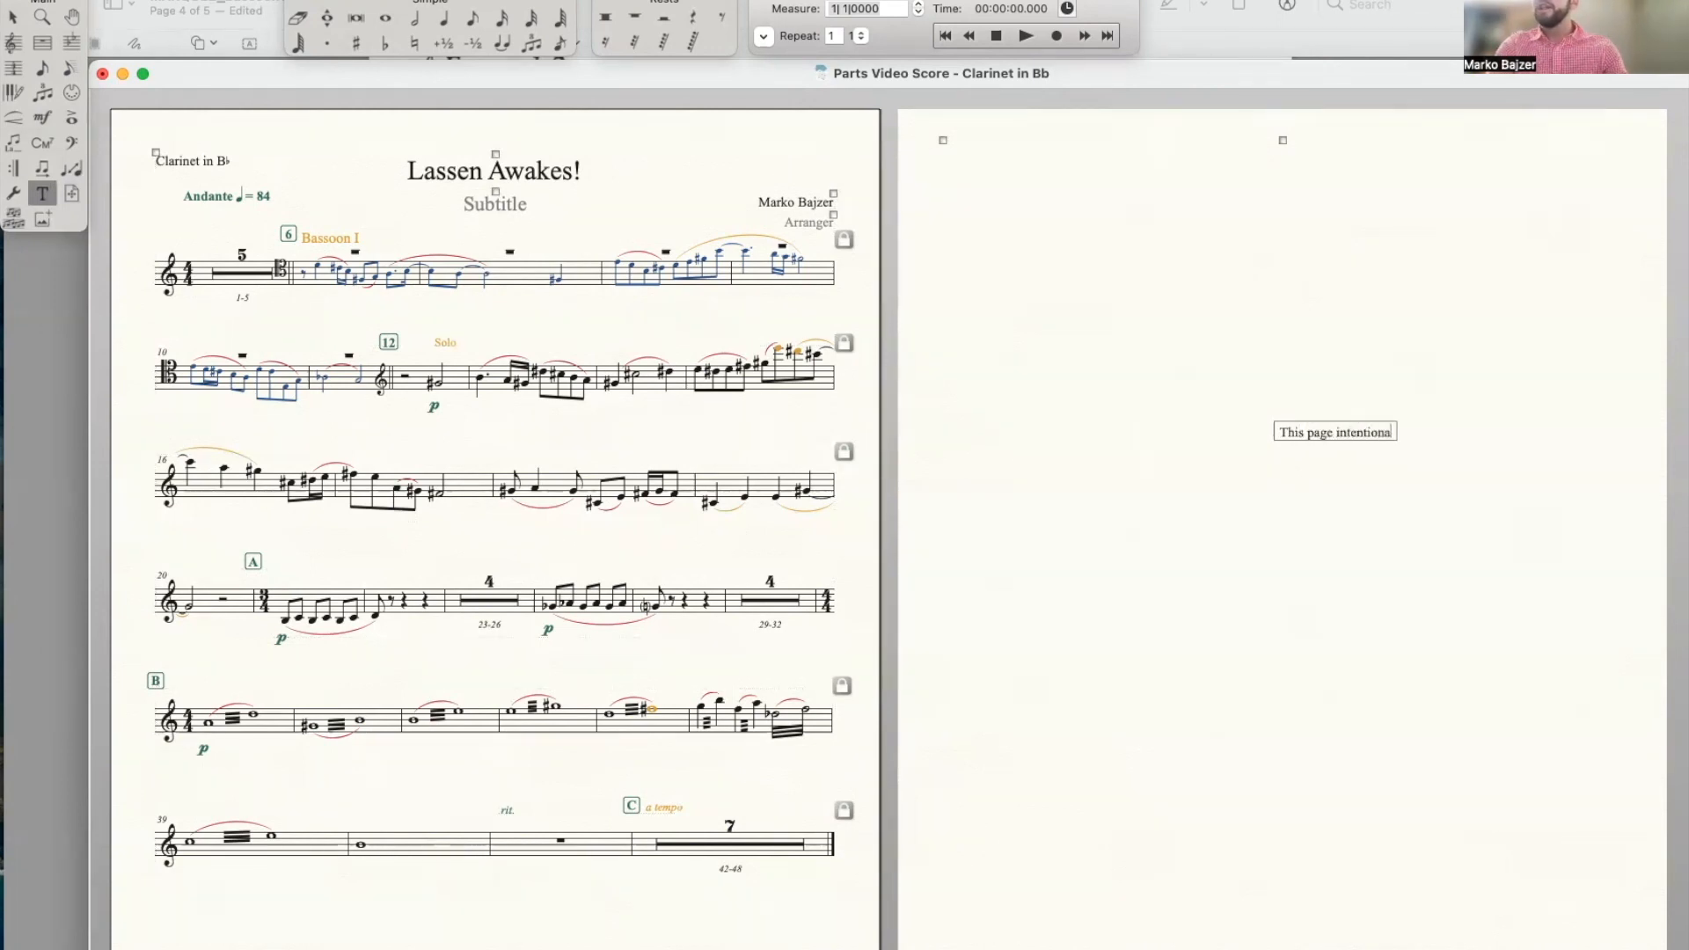
pyautogui.write('lly left blank in')
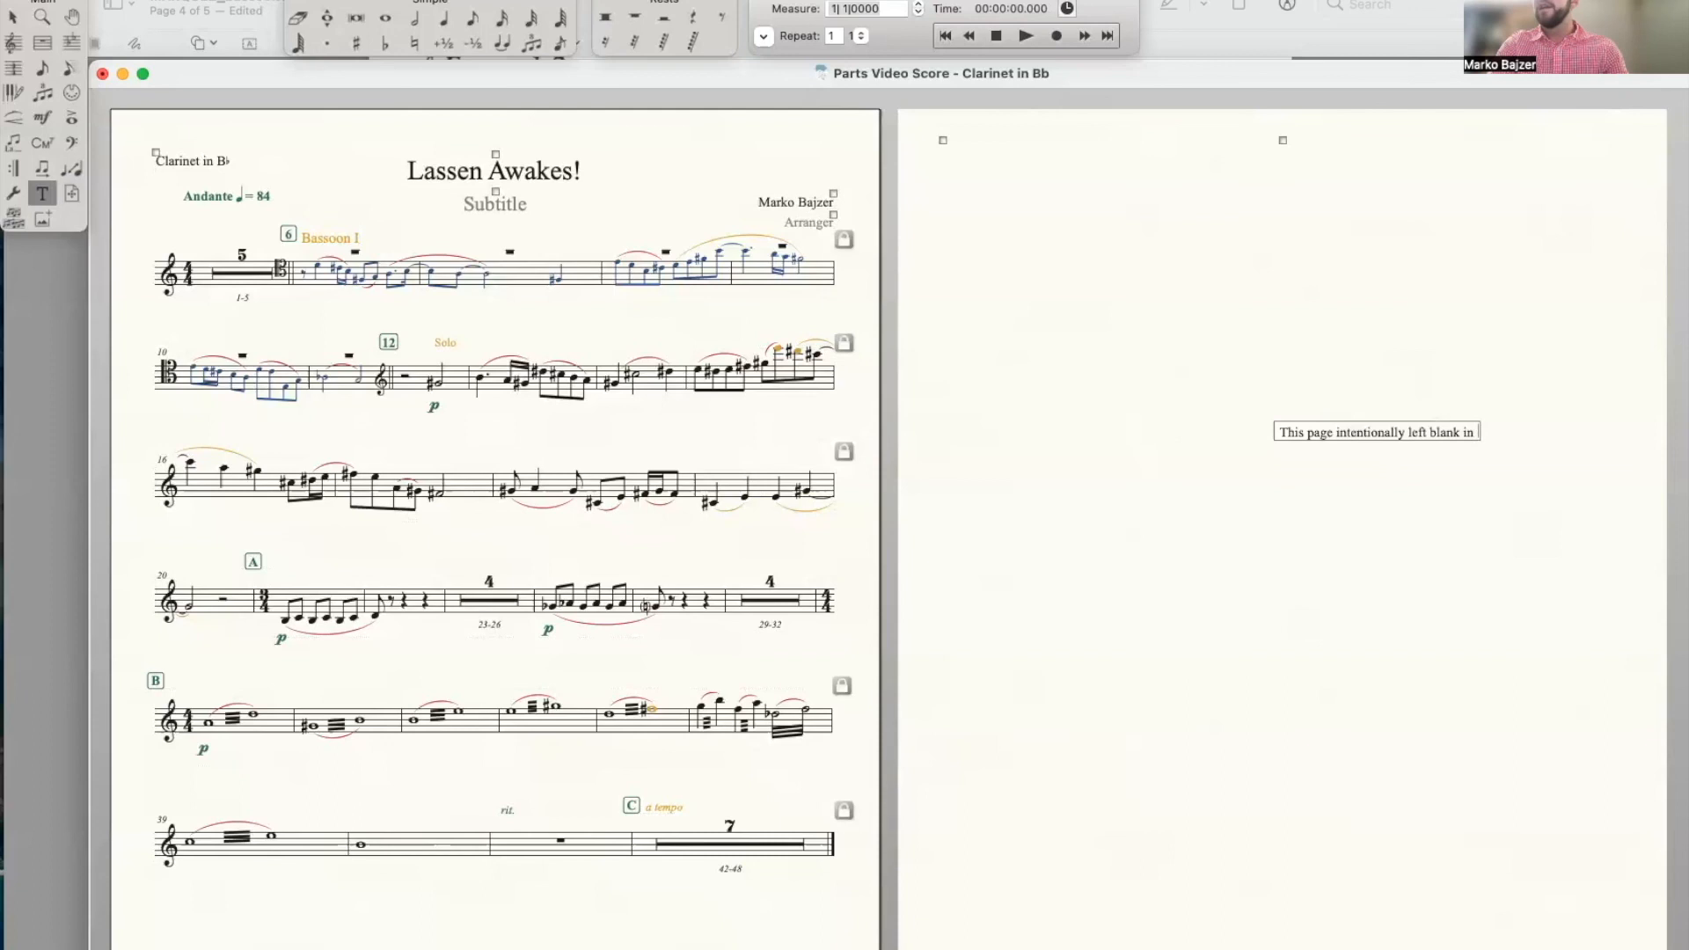
pyautogui.write(' order to facilitate page turns')
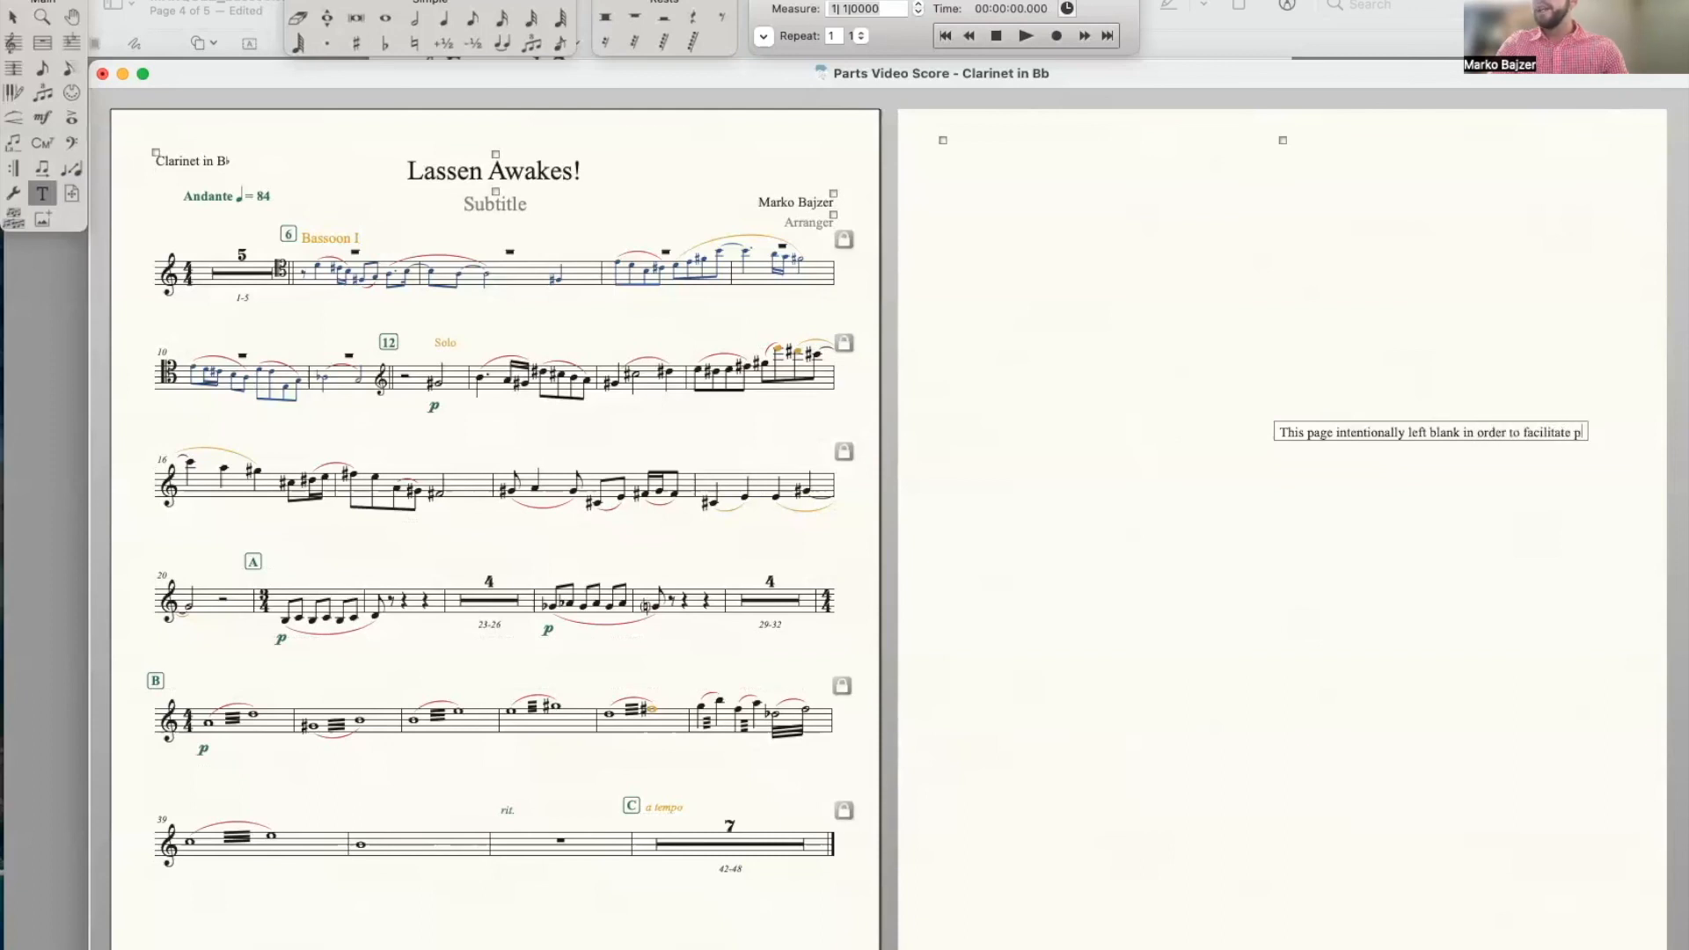
pyautogui.moveTo(1280, 424); pyautogui.dragTo(1020, 419)
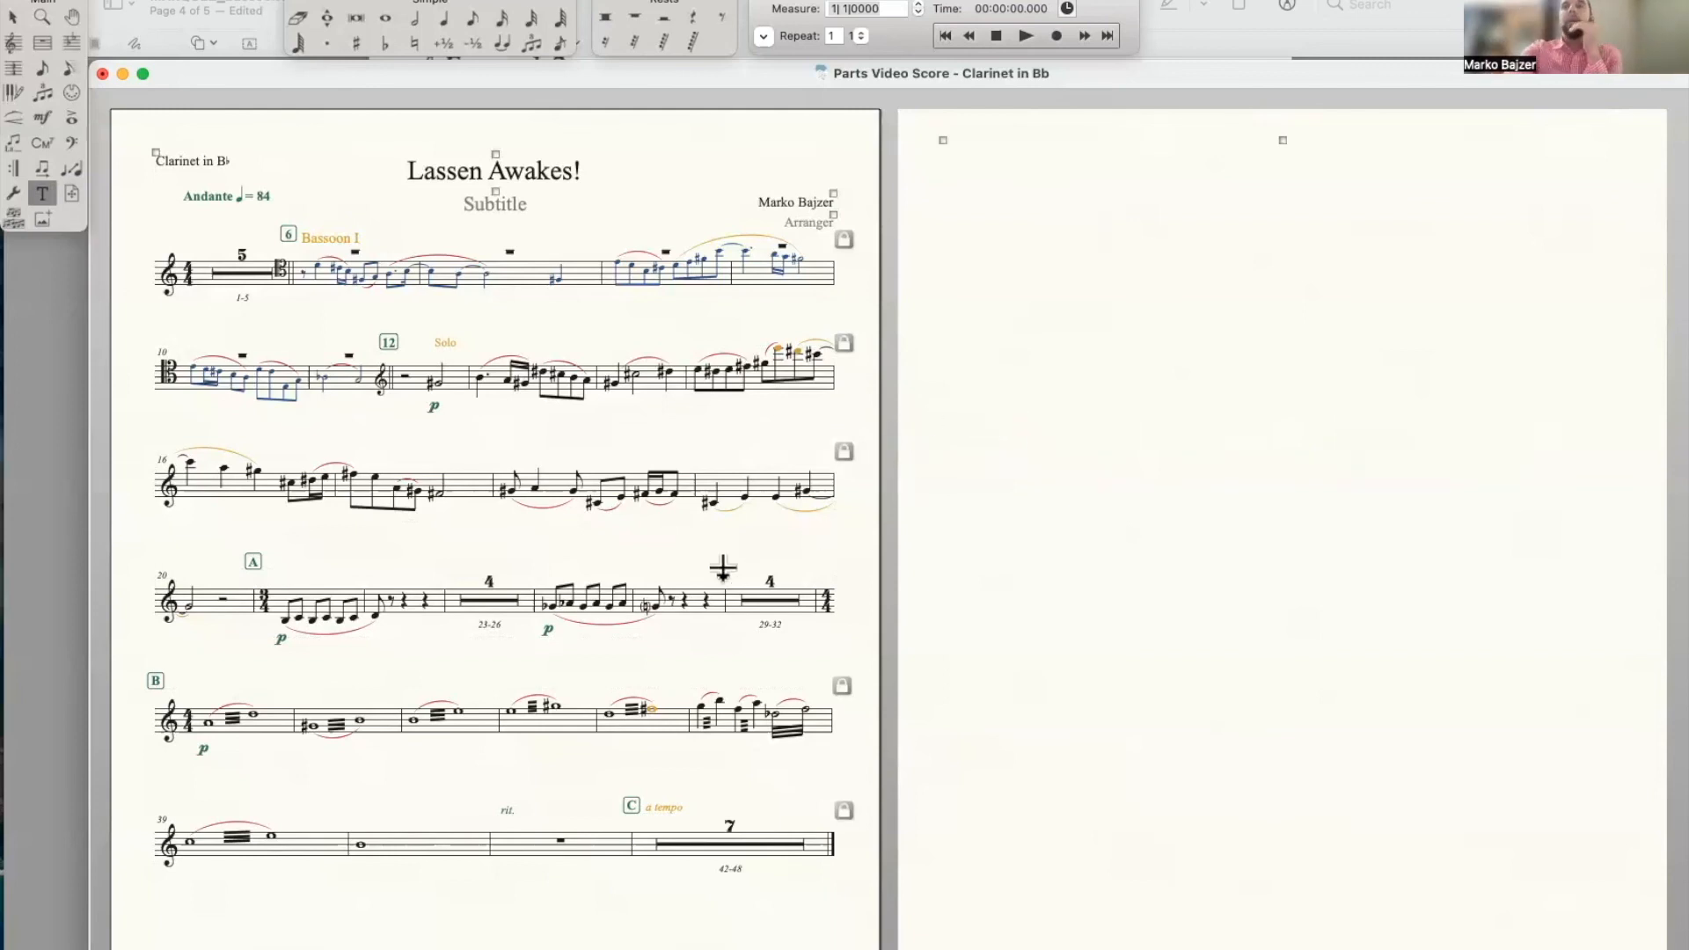
pyautogui.hscroll(1, 691, 567)
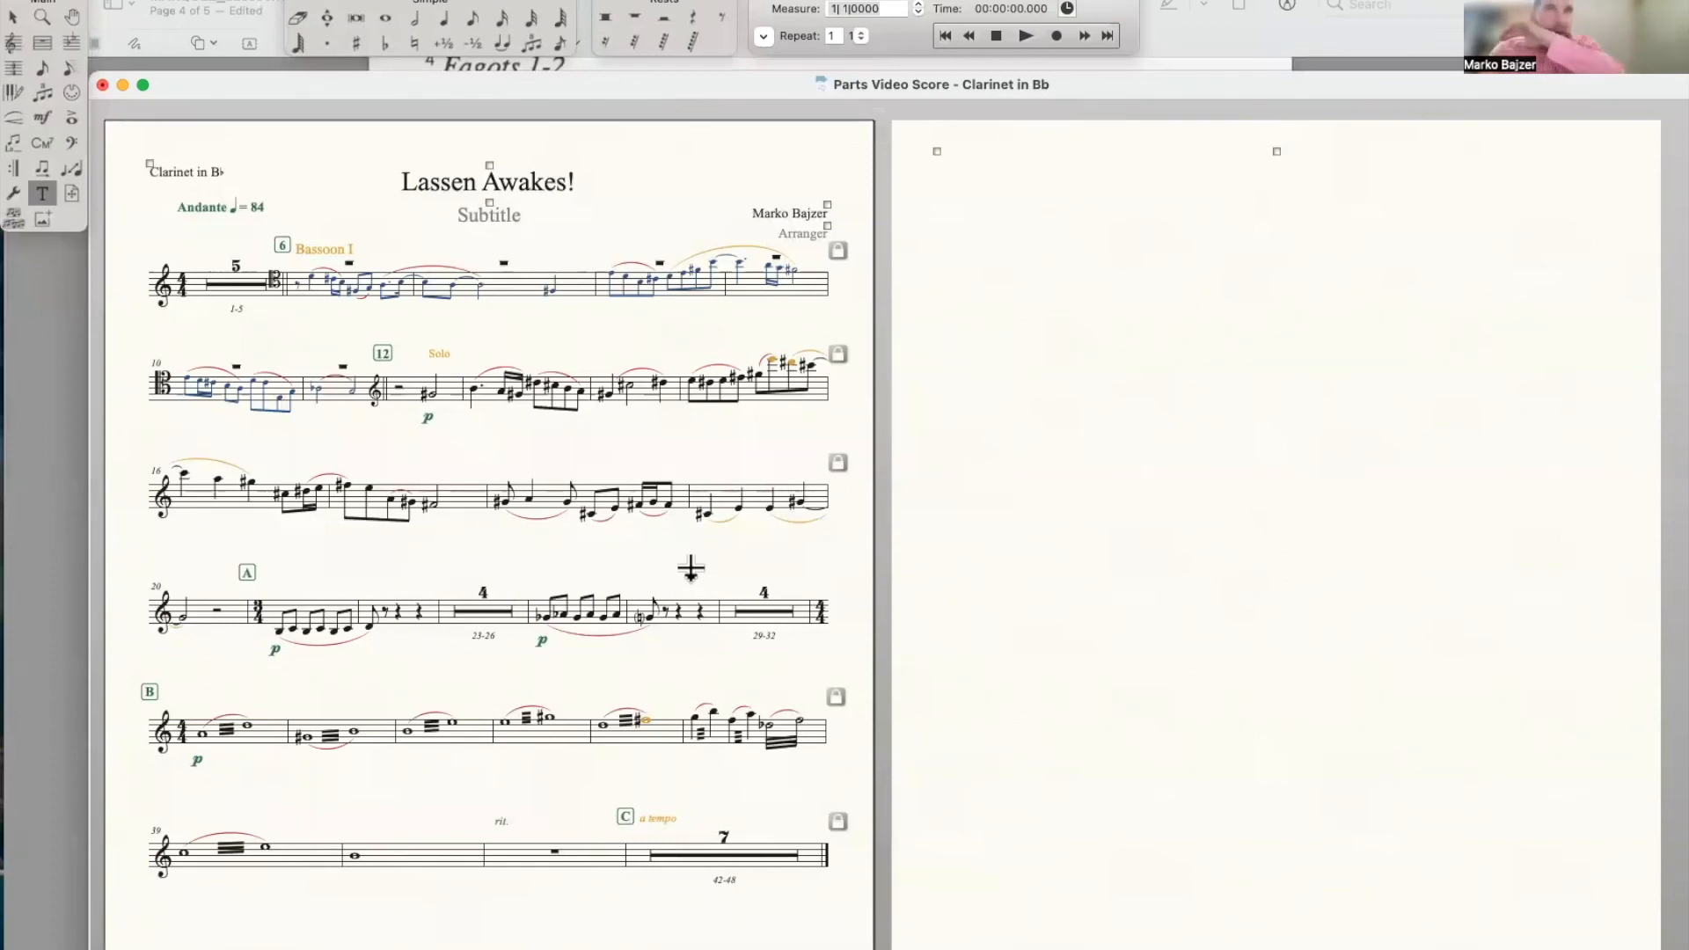
# Push system 5 down off page 1 so that systems 5 and 6 move onto page 2
pyautogui.click(72, 192)
pyautogui.scroll(-5, 440, 492)
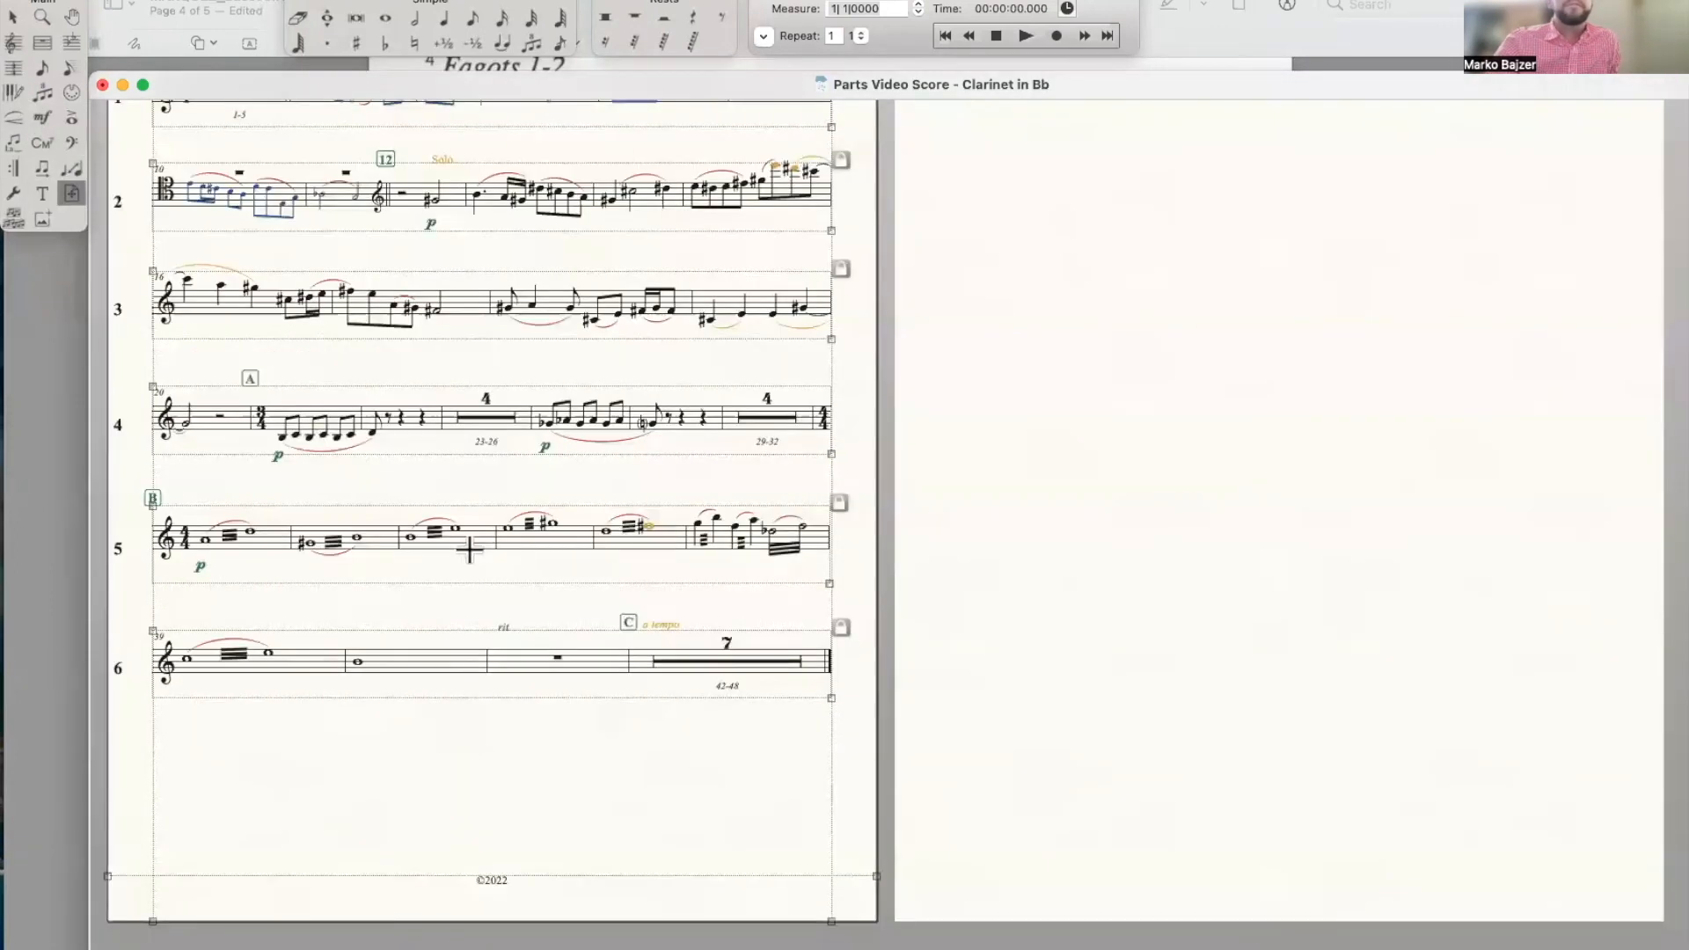
pyautogui.moveTo(478, 528); pyautogui.dragTo(476, 838)
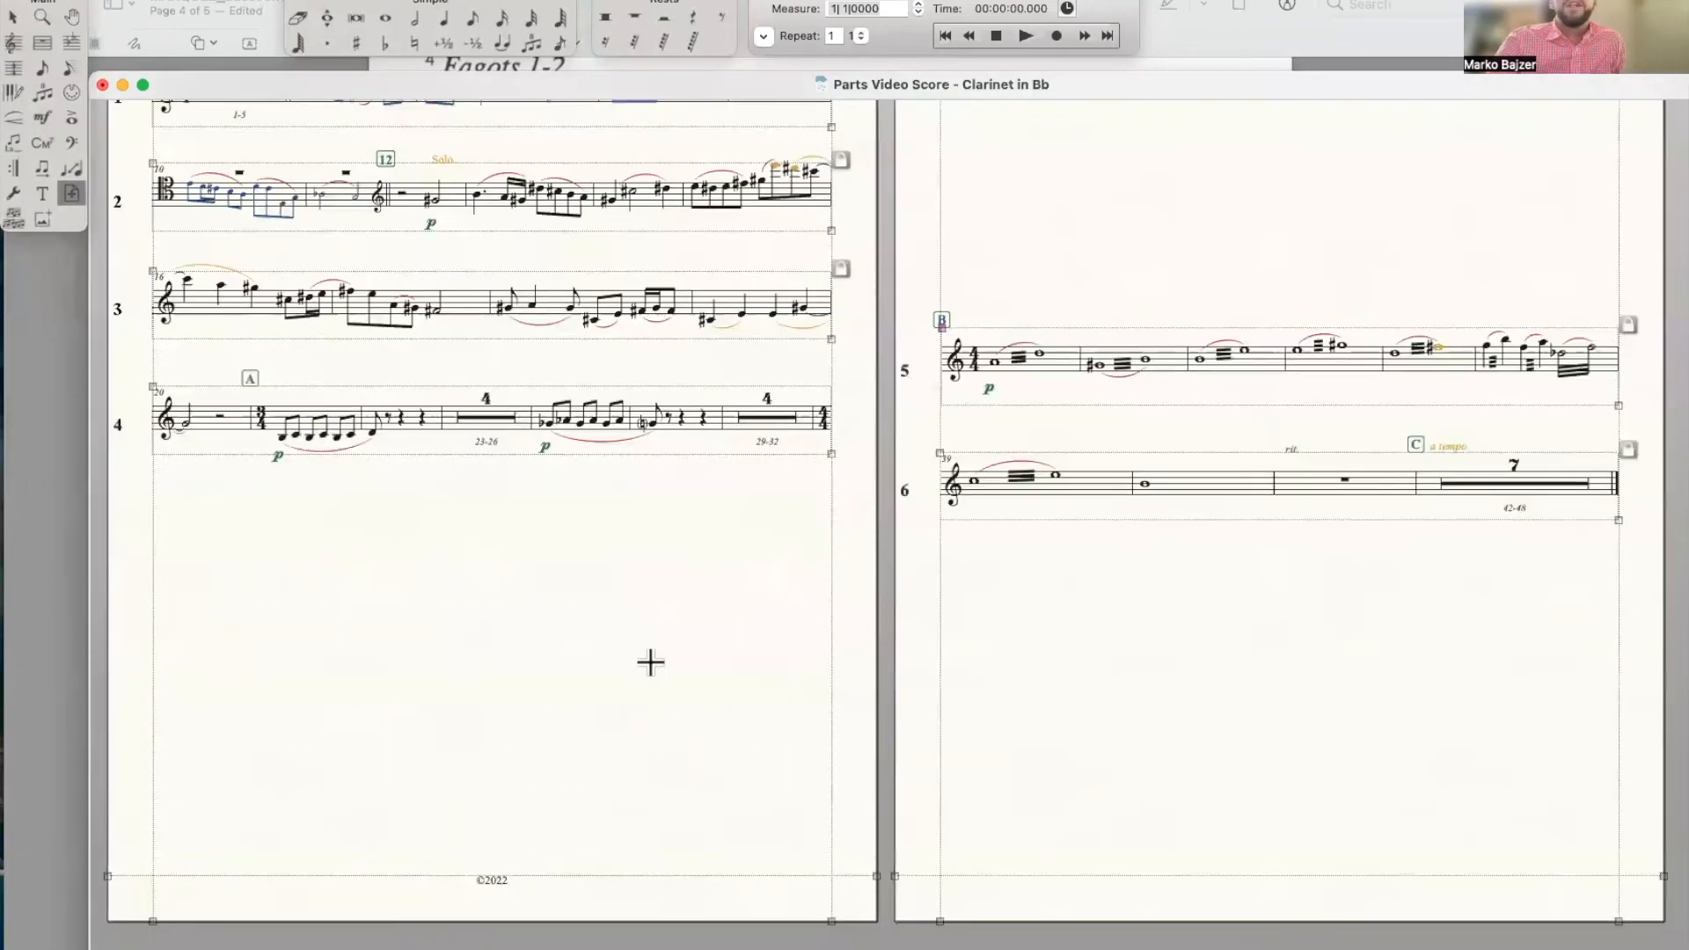
pyautogui.scroll(5, 791, 431)
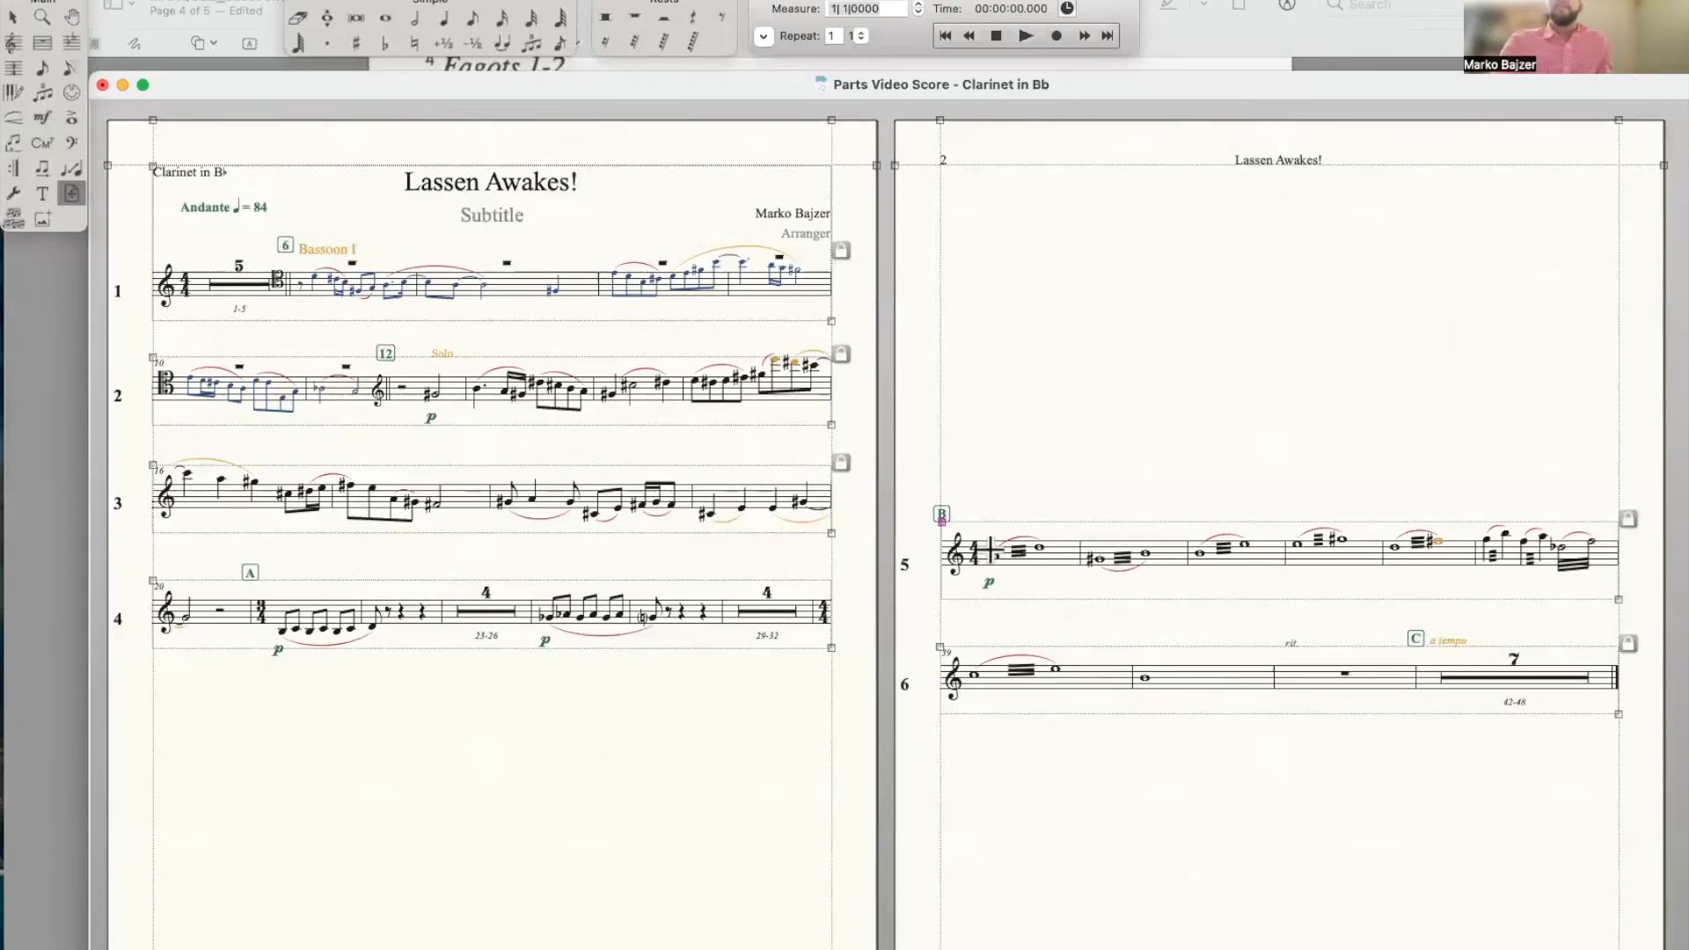
pyautogui.press('Escape')
# Return systems 5 and 6 to page 1 and adjust their vertical positions for even spacing below system 4
pyautogui.moveTo(994, 601); pyautogui.dragTo(1005, 206)
pyautogui.moveTo(727, 692); pyautogui.dragTo(727, 717)
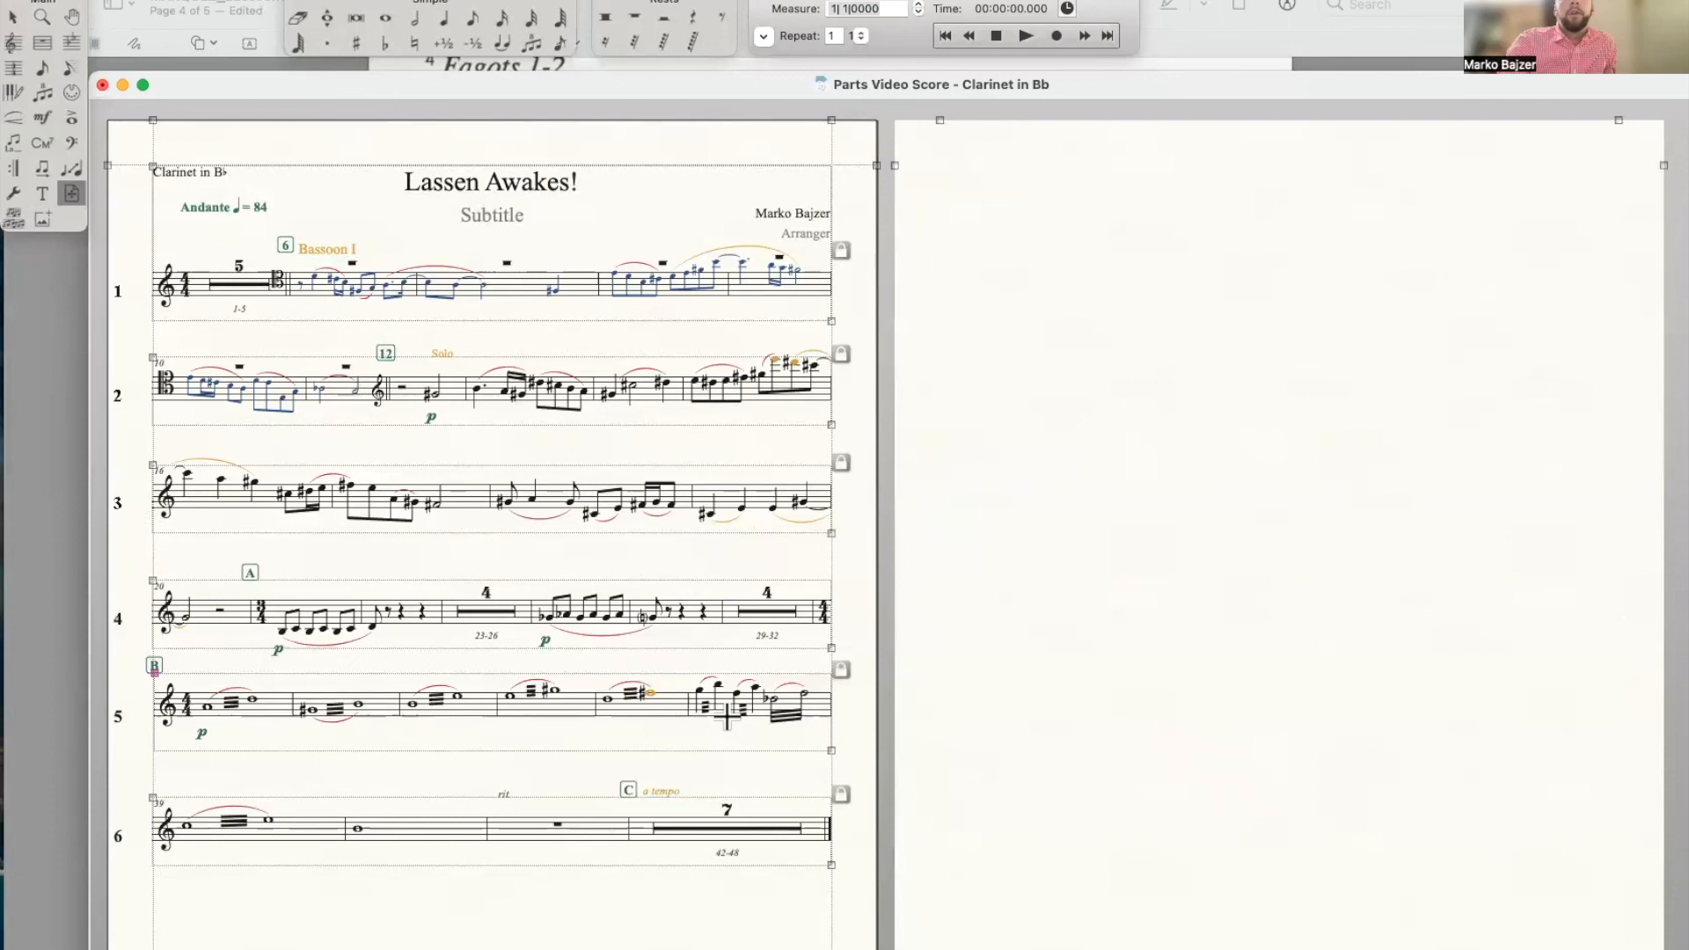
pyautogui.moveTo(690, 810); pyautogui.dragTo(691, 789)
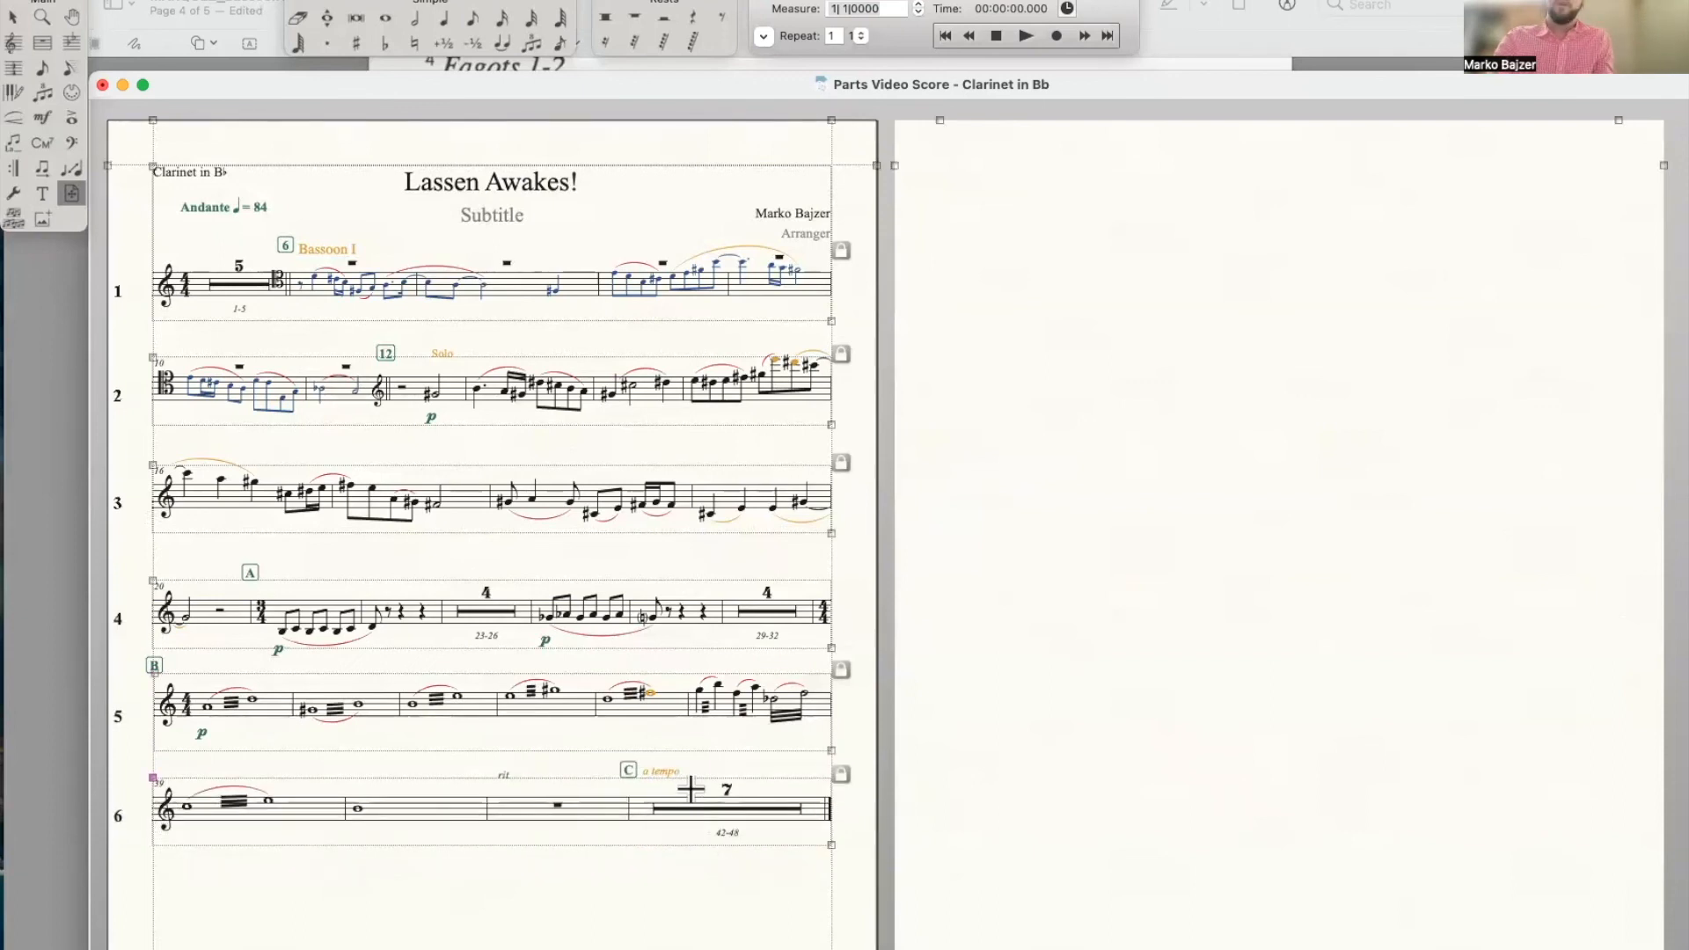
pyautogui.scroll(-3, 704, 746)
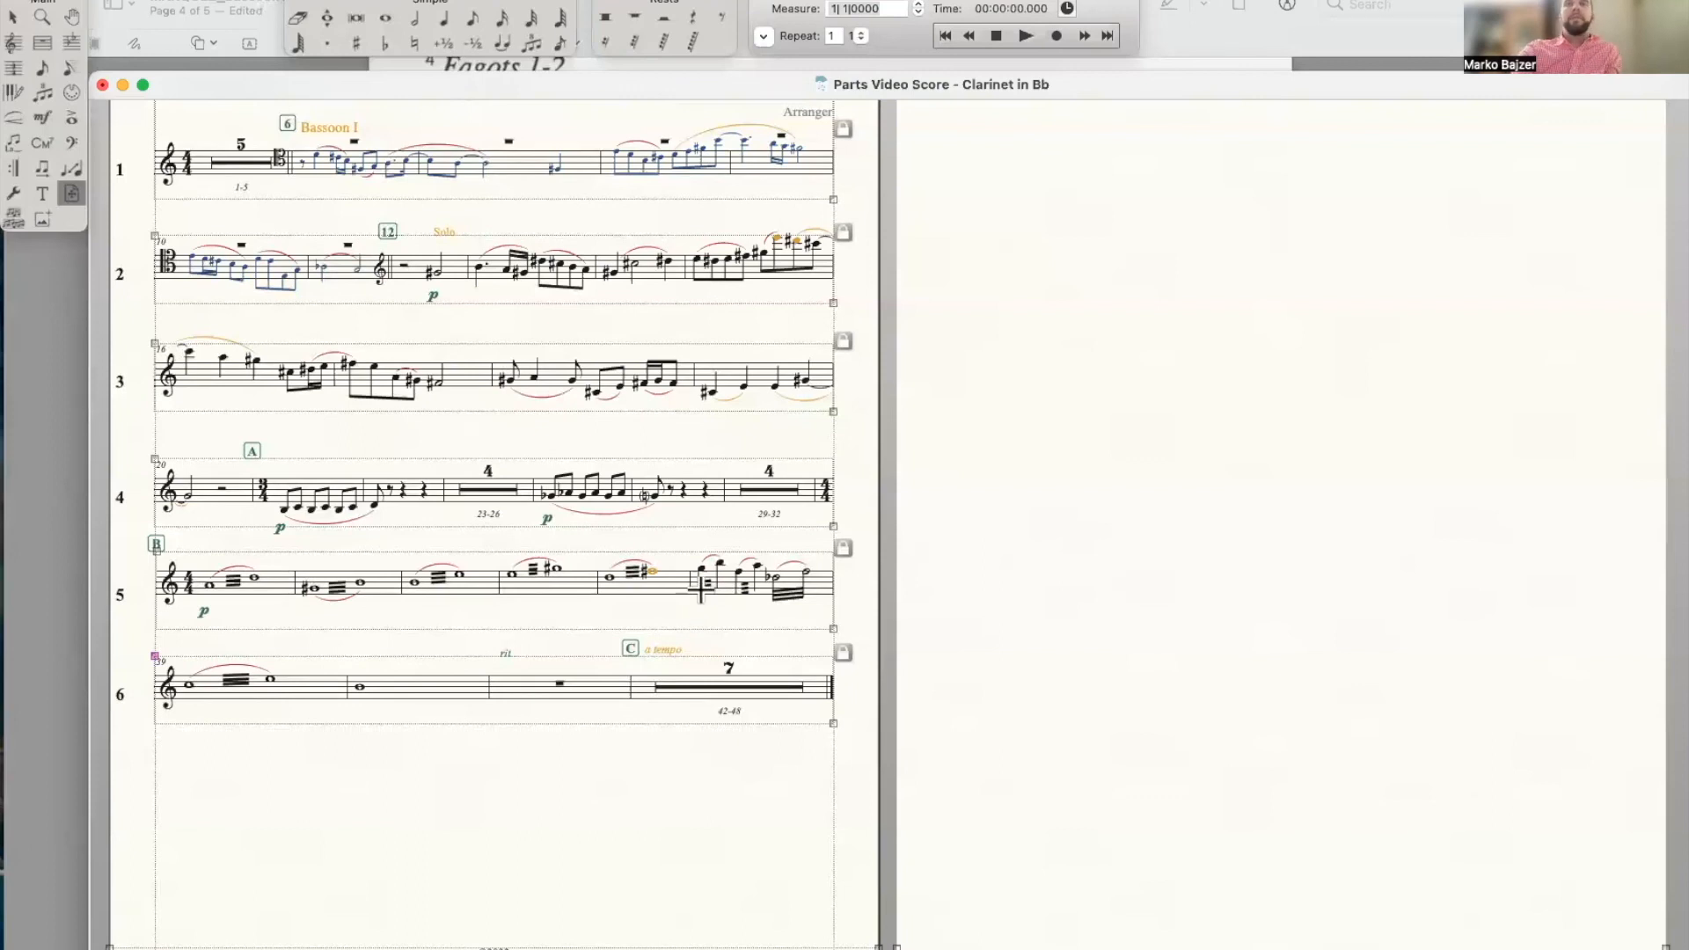
pyautogui.moveTo(701, 590); pyautogui.dragTo(701, 601)
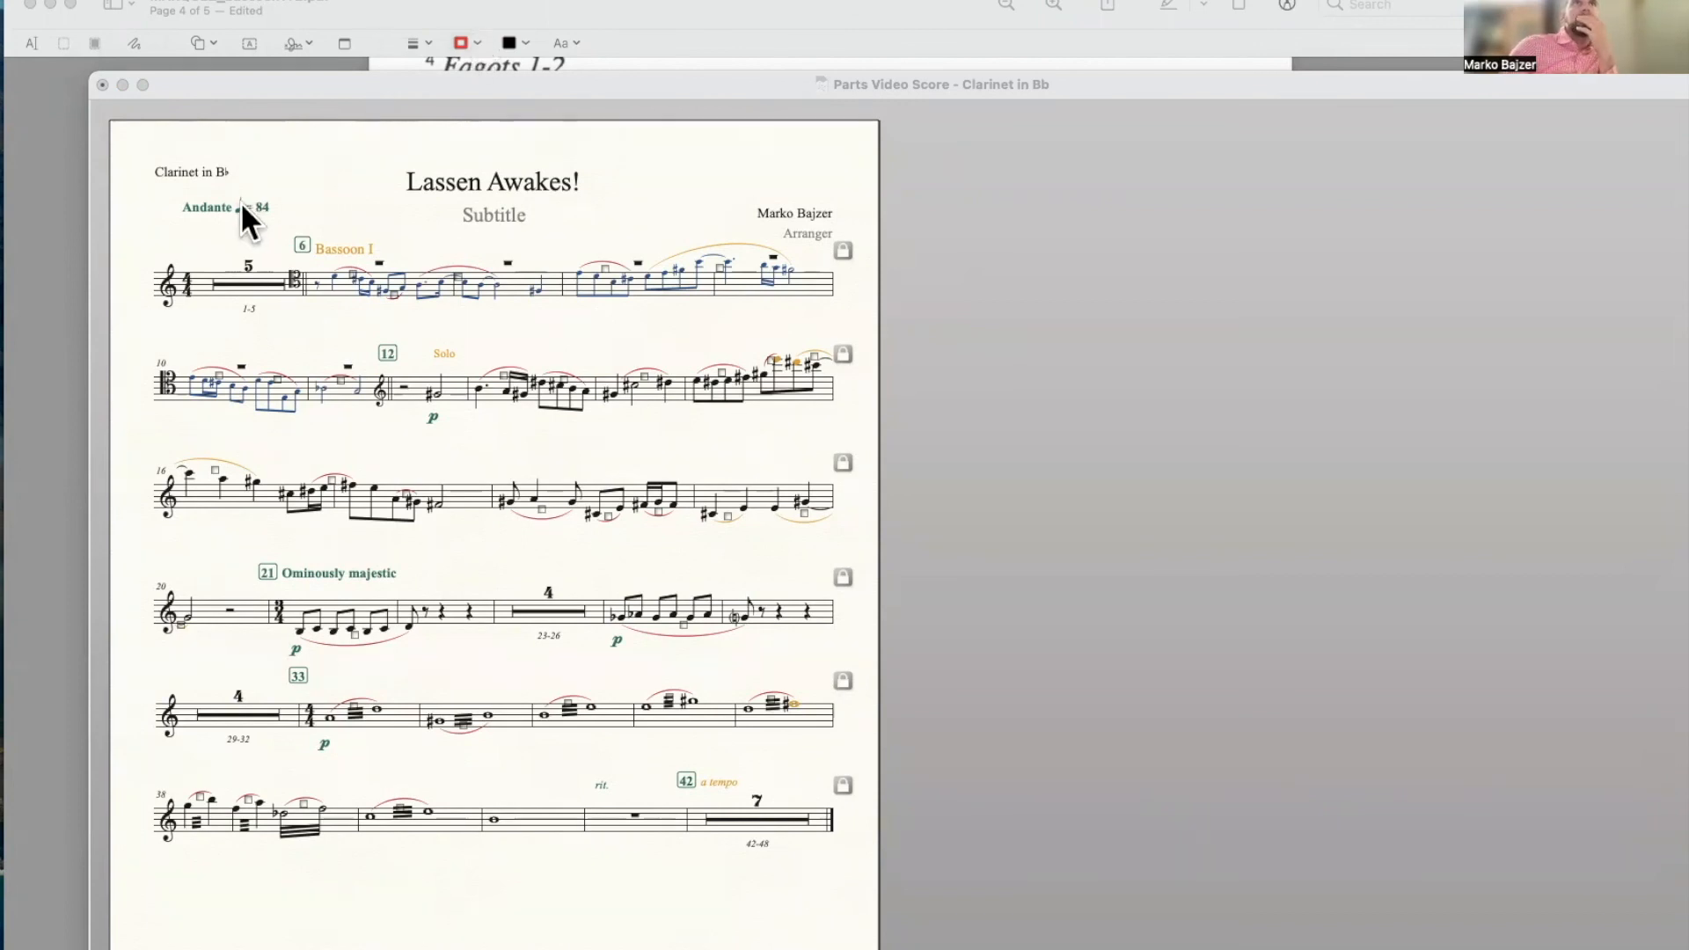
# Switch to Finale and set the Clarinet in Bb part's page size to Letter (8.5 x 11) for all pages in the current part
pyautogui.click(461, 568)
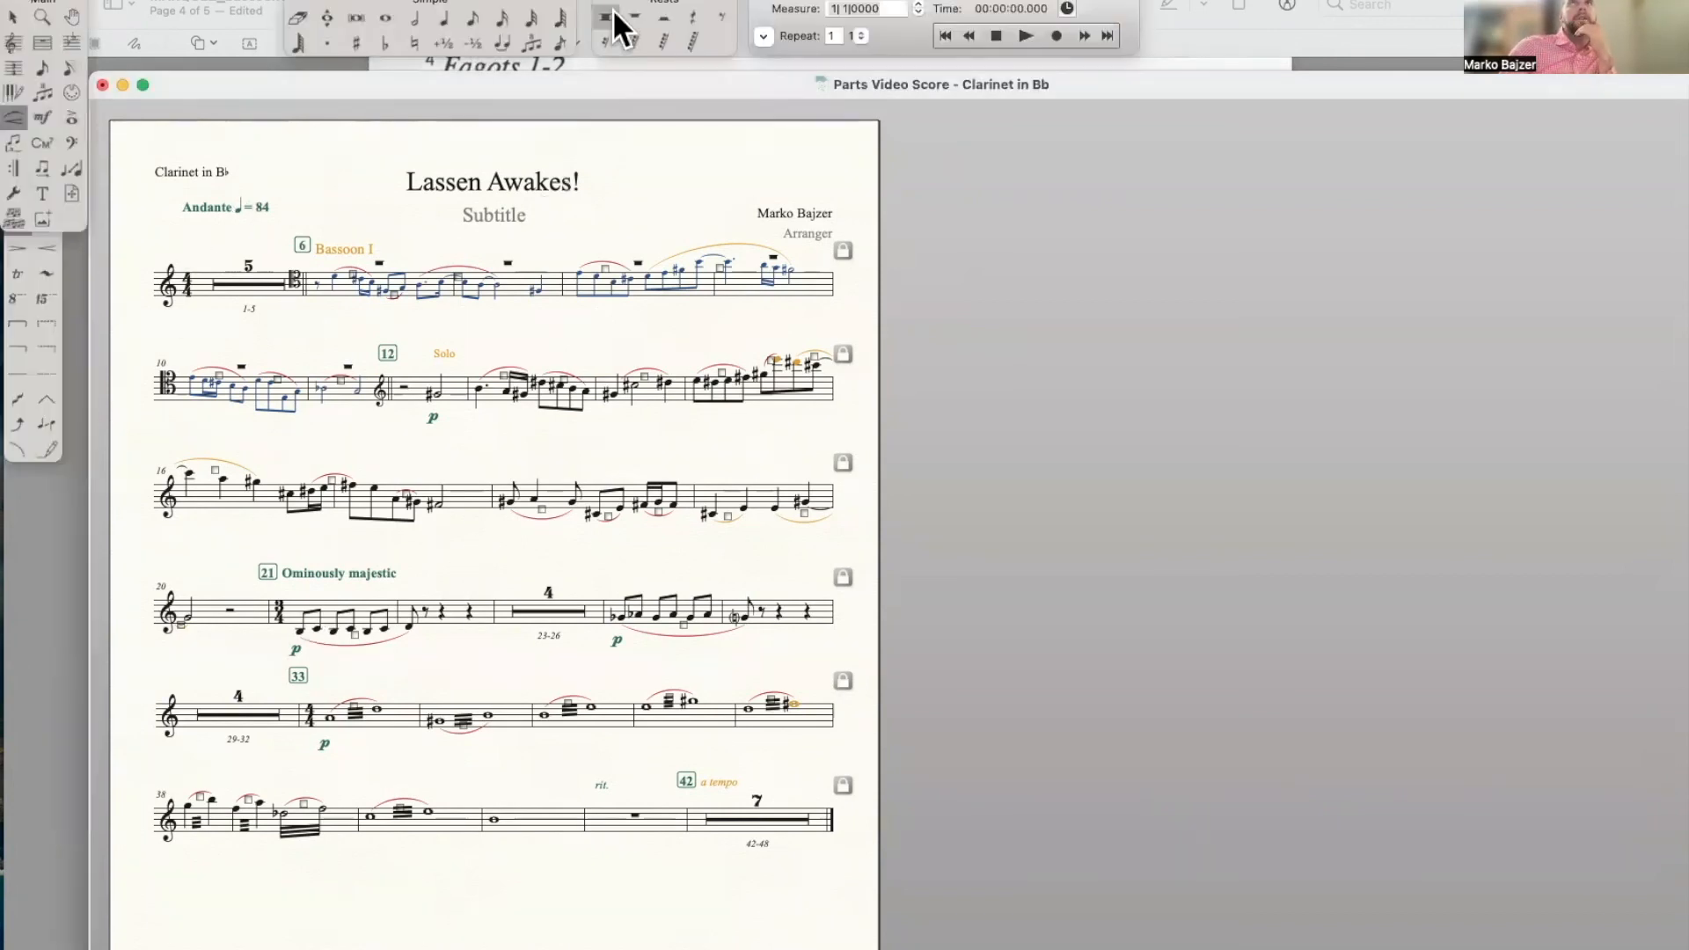
pyautogui.click(71, 194)
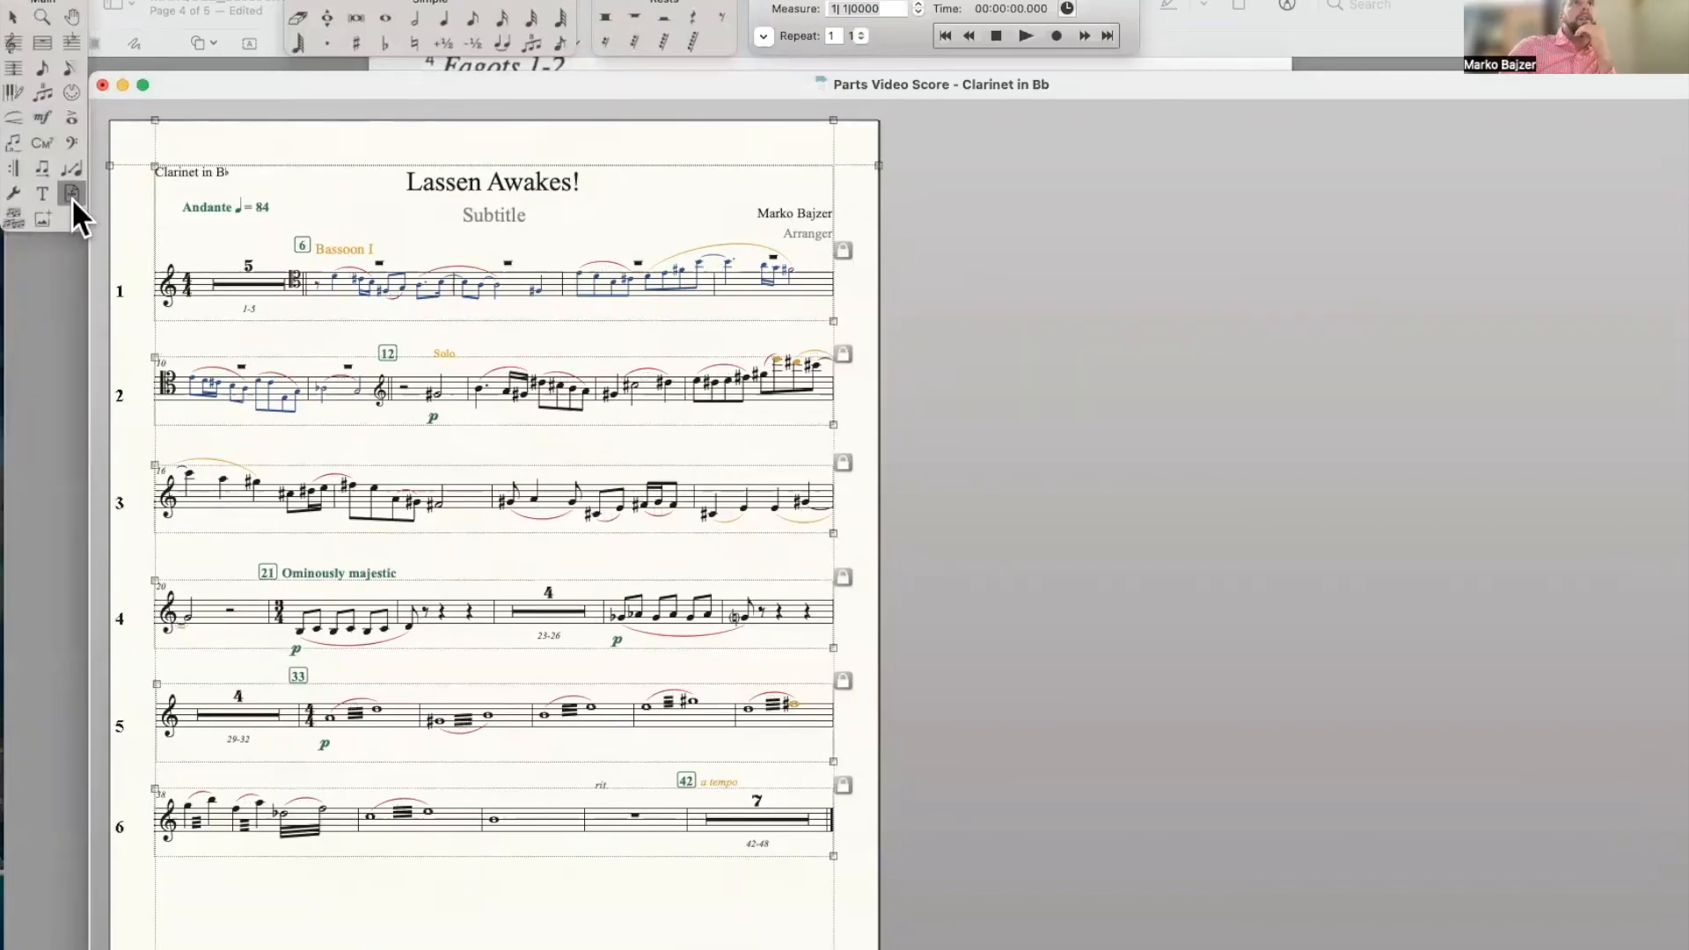
pyautogui.click(635, 0)
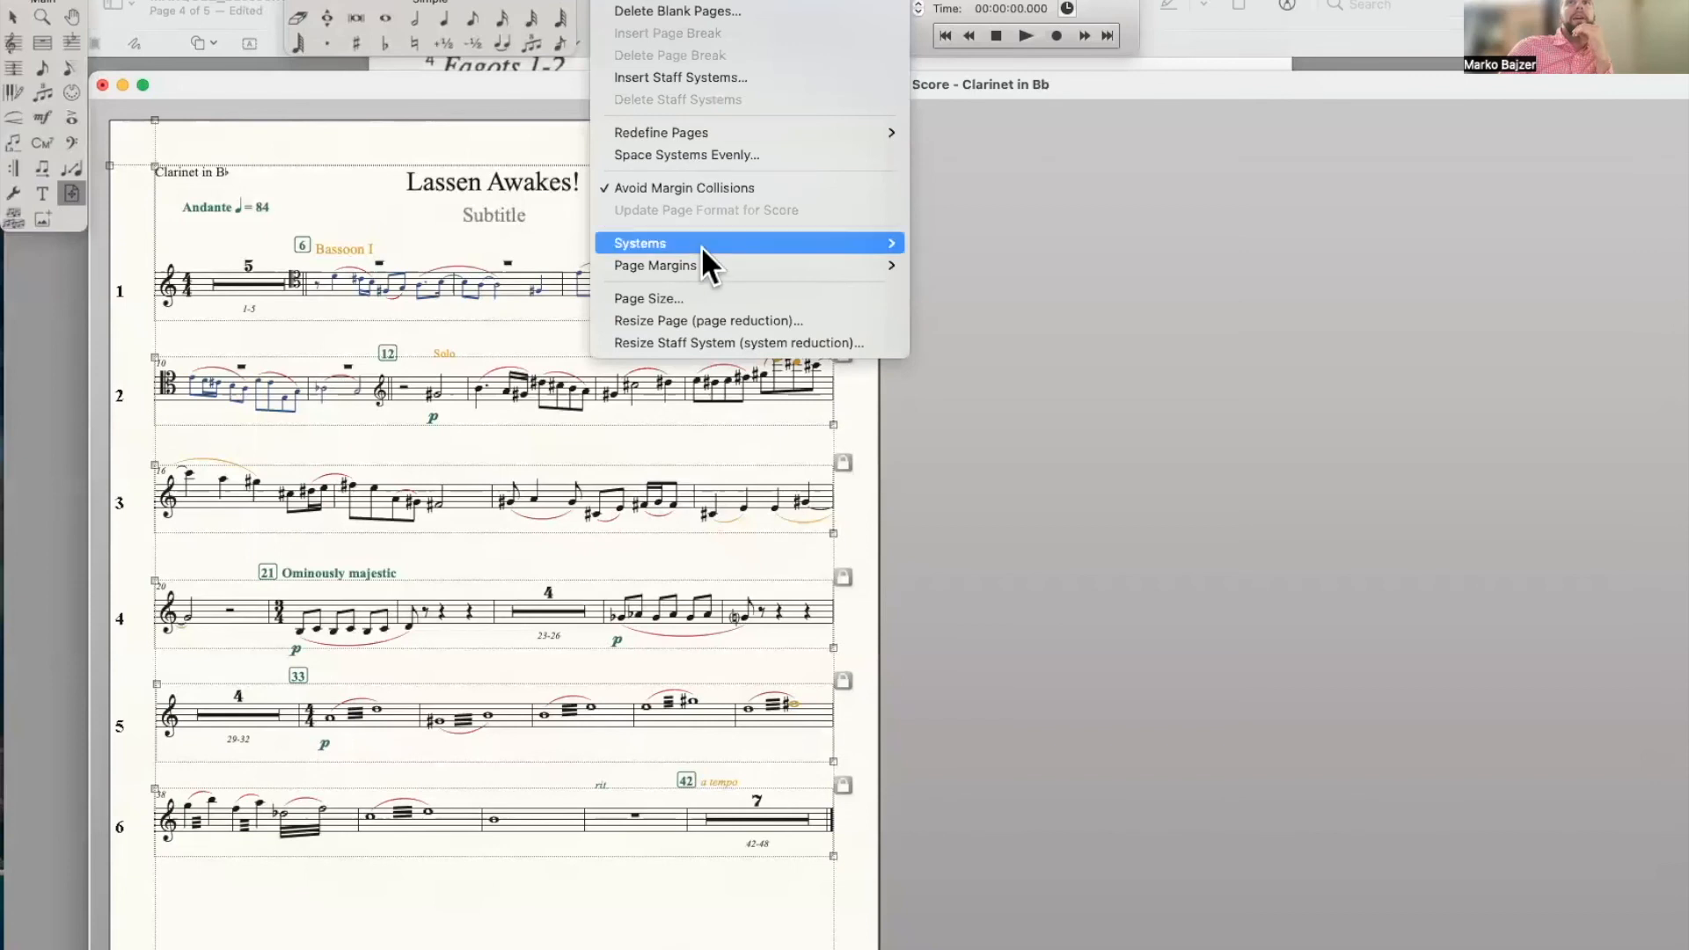
pyautogui.click(690, 303)
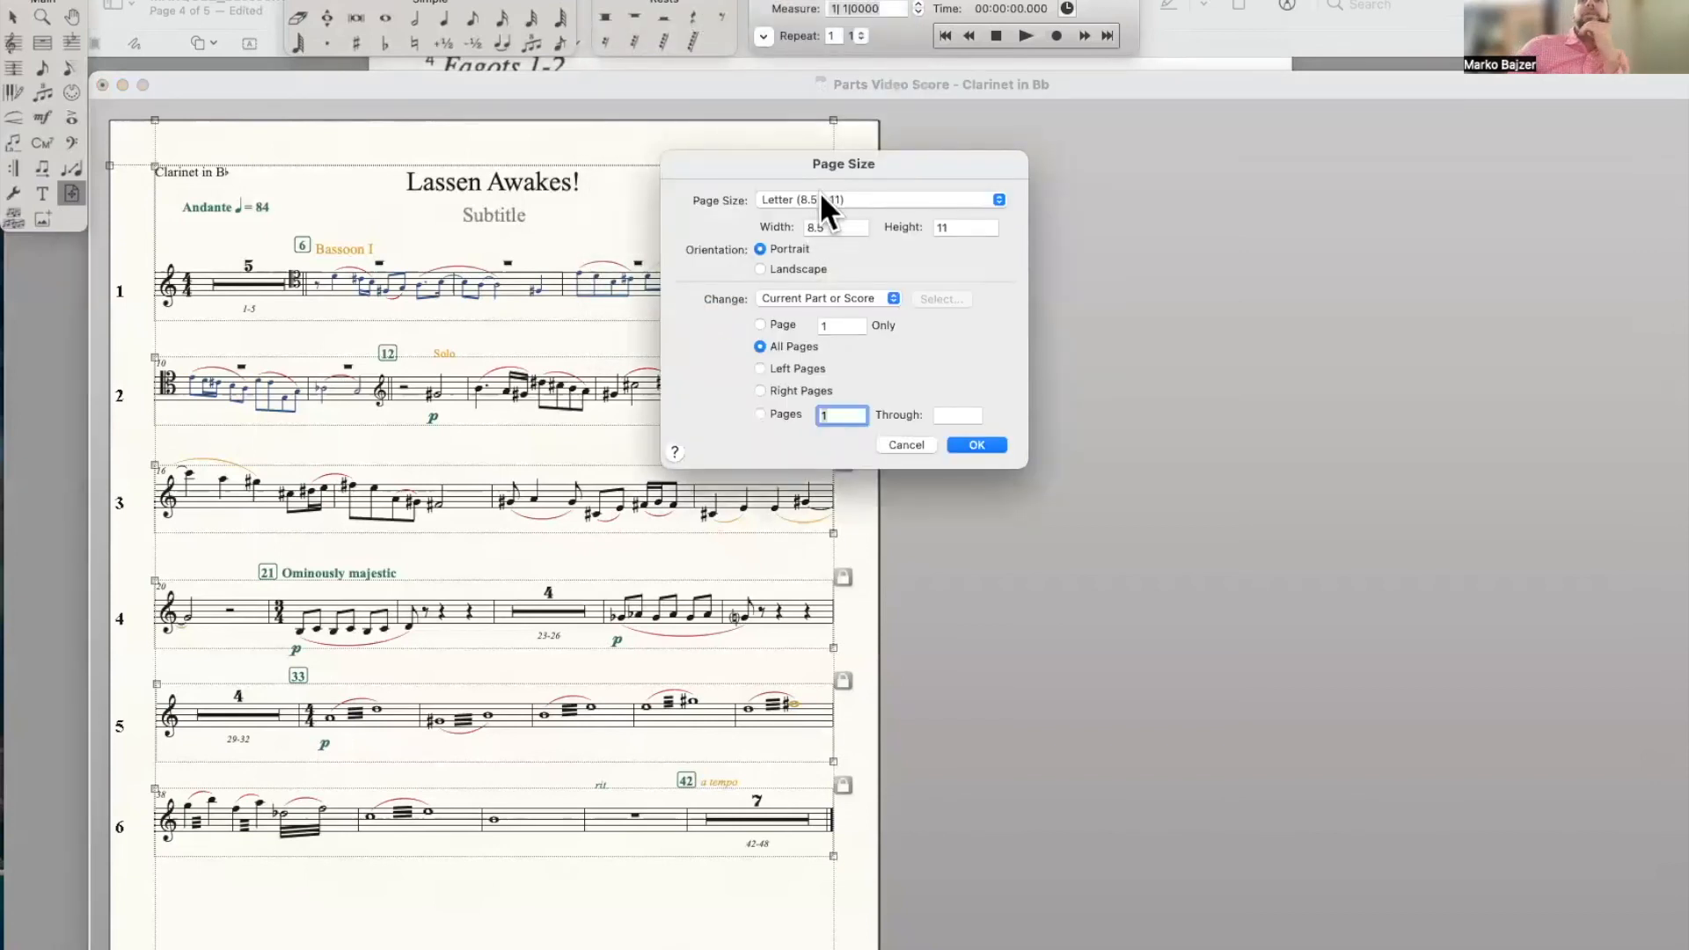
pyautogui.click(869, 200)
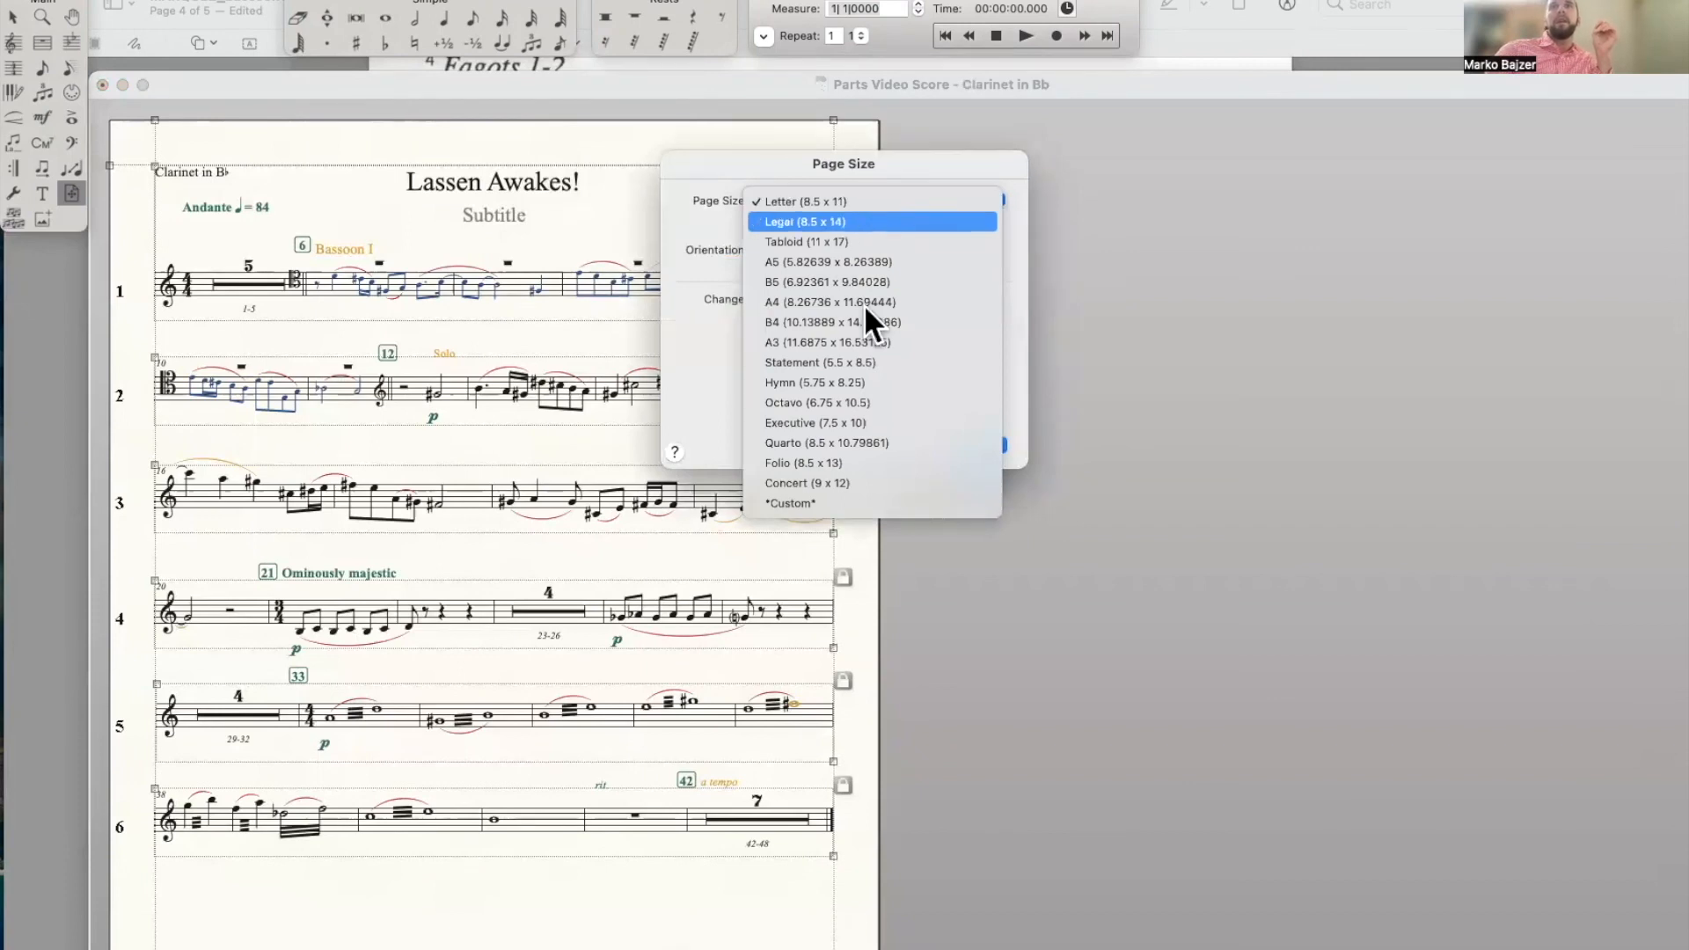
pyautogui.click(846, 202)
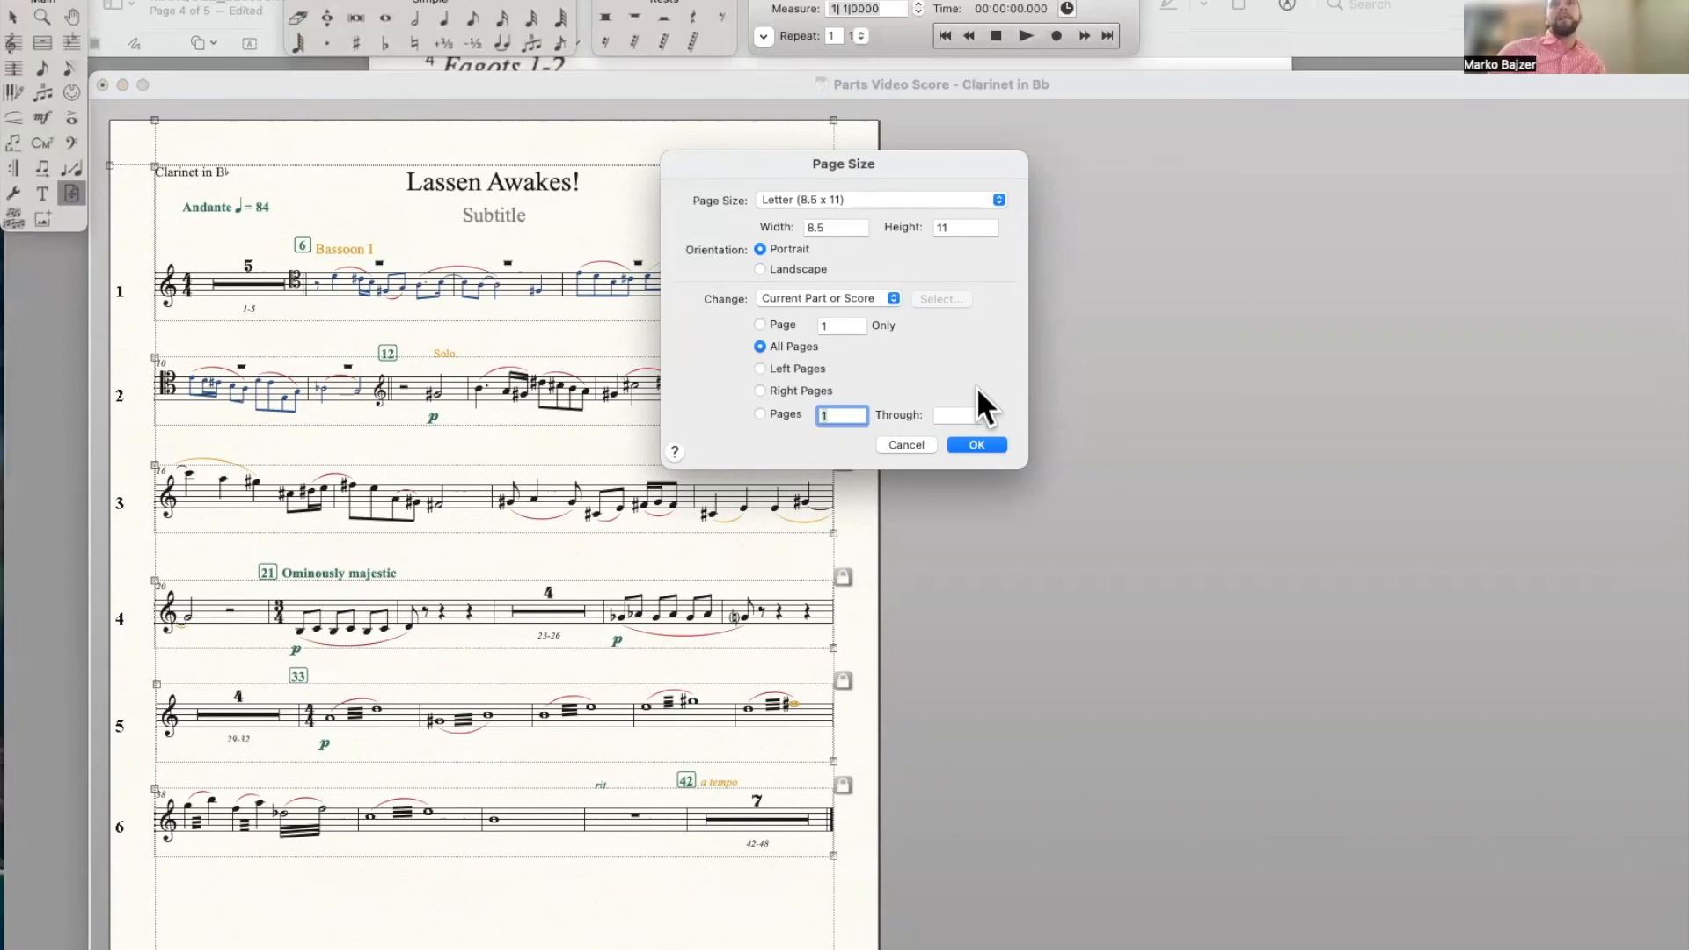
pyautogui.click(977, 445)
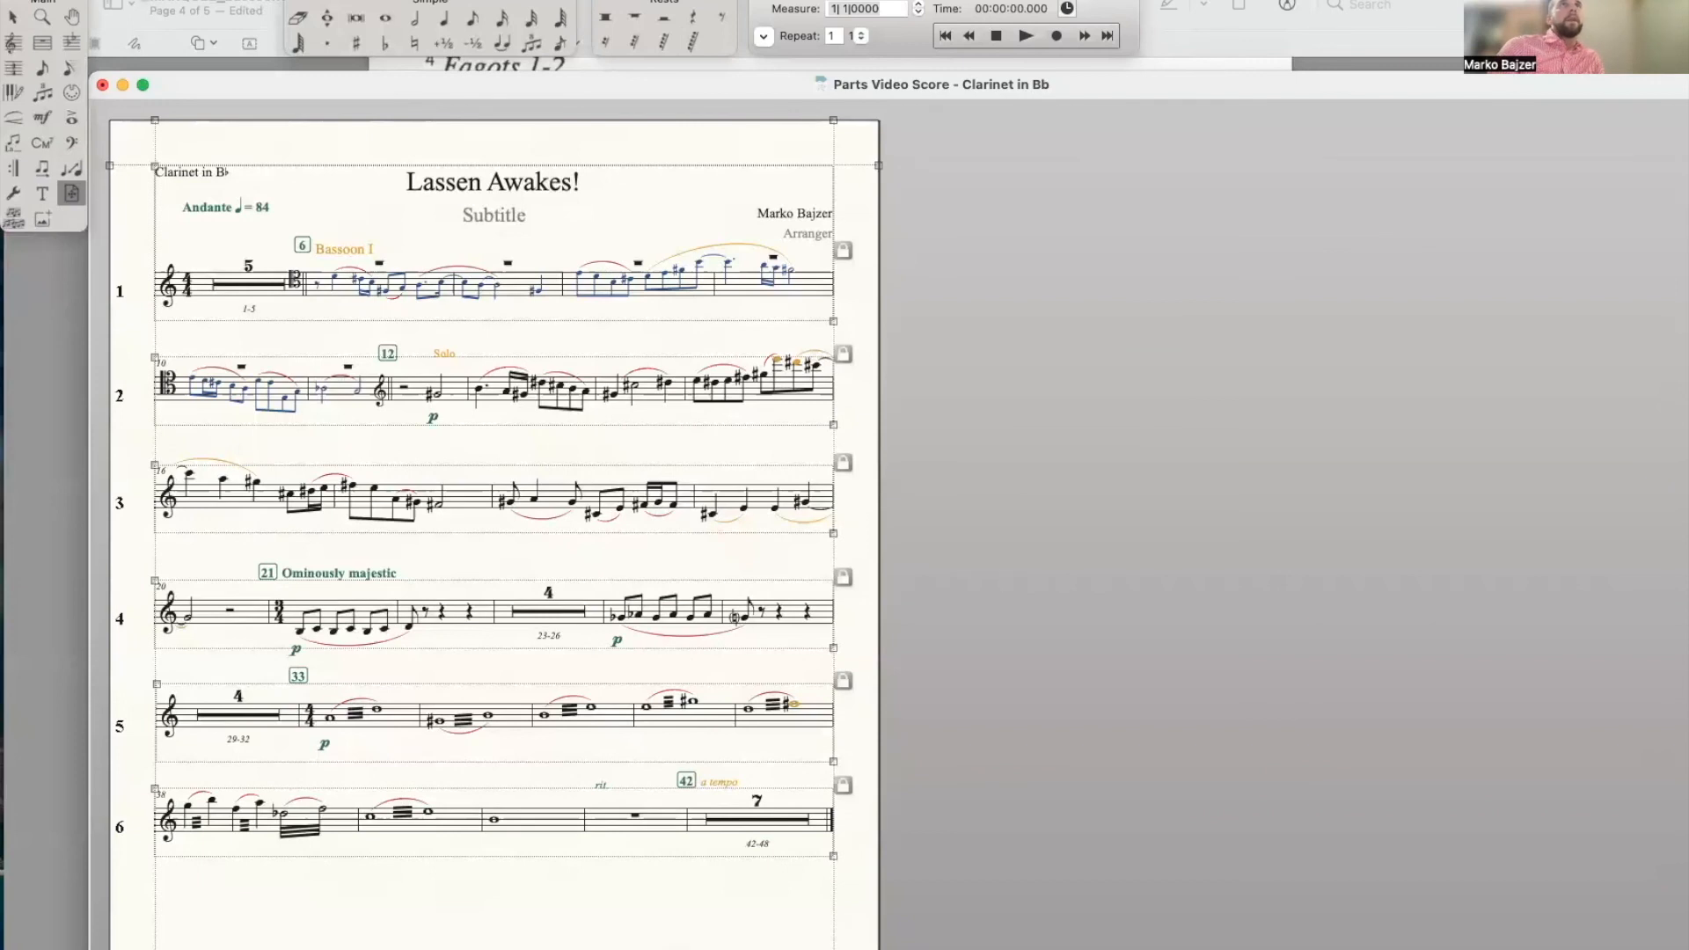
# Set the page setup paper size to US Letter 8.50 by 11.00 inches in portrait orientation at 100% scale
pyautogui.click(122, 1)
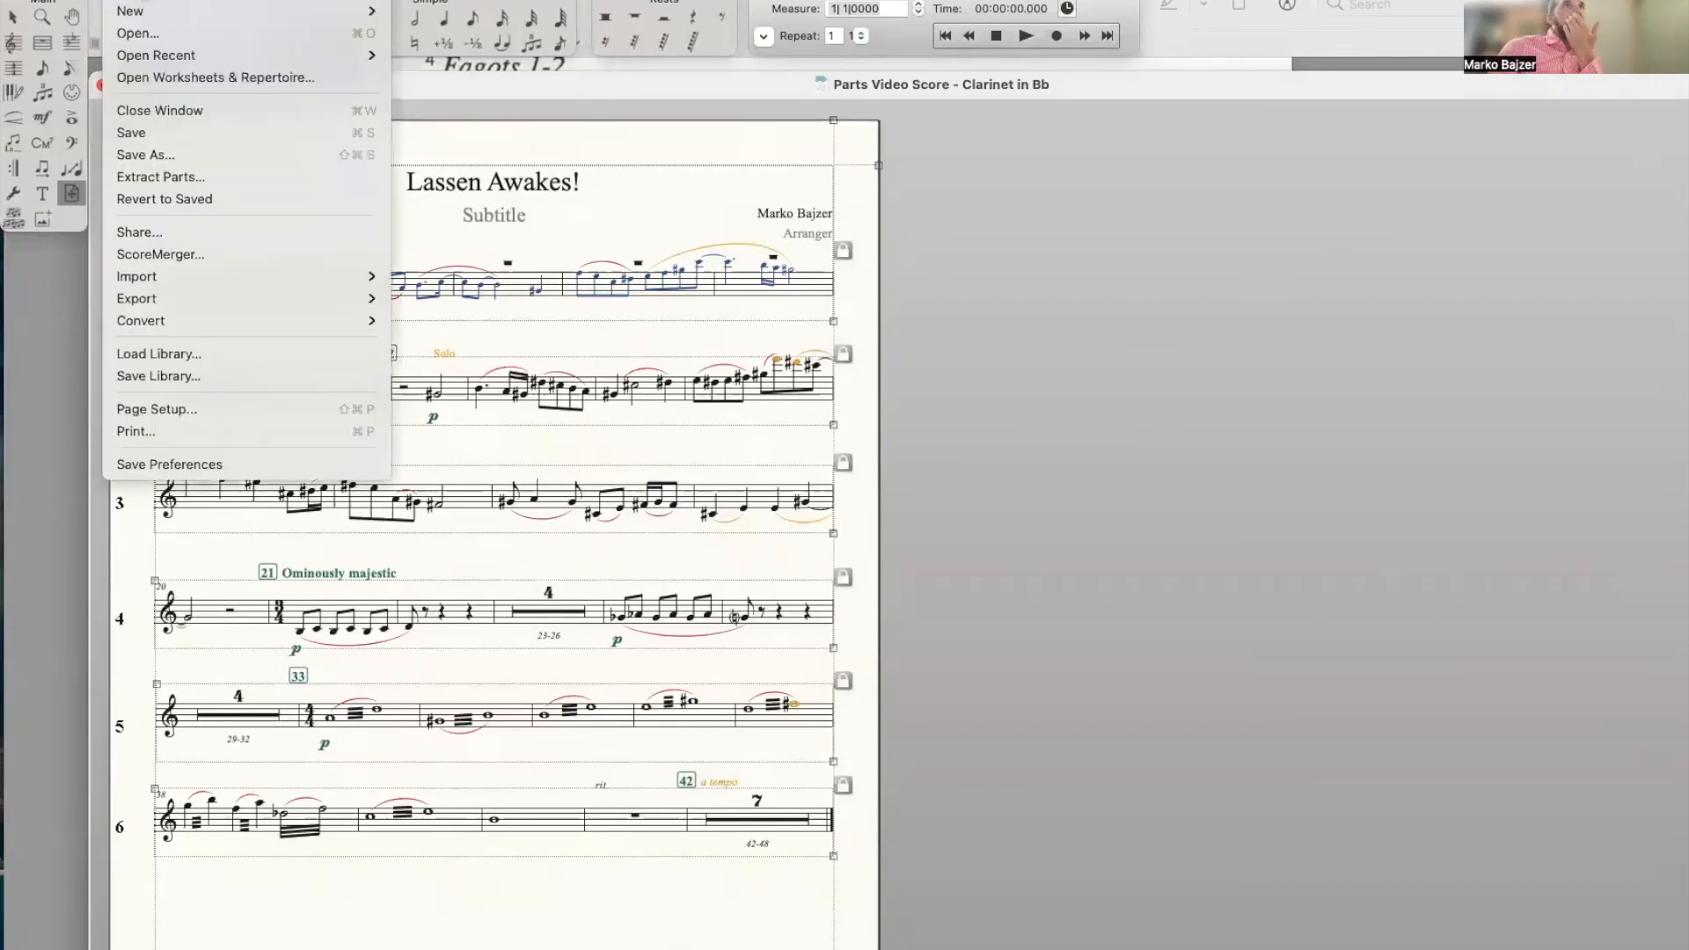
pyautogui.click(217, 406)
pyautogui.click(838, 274)
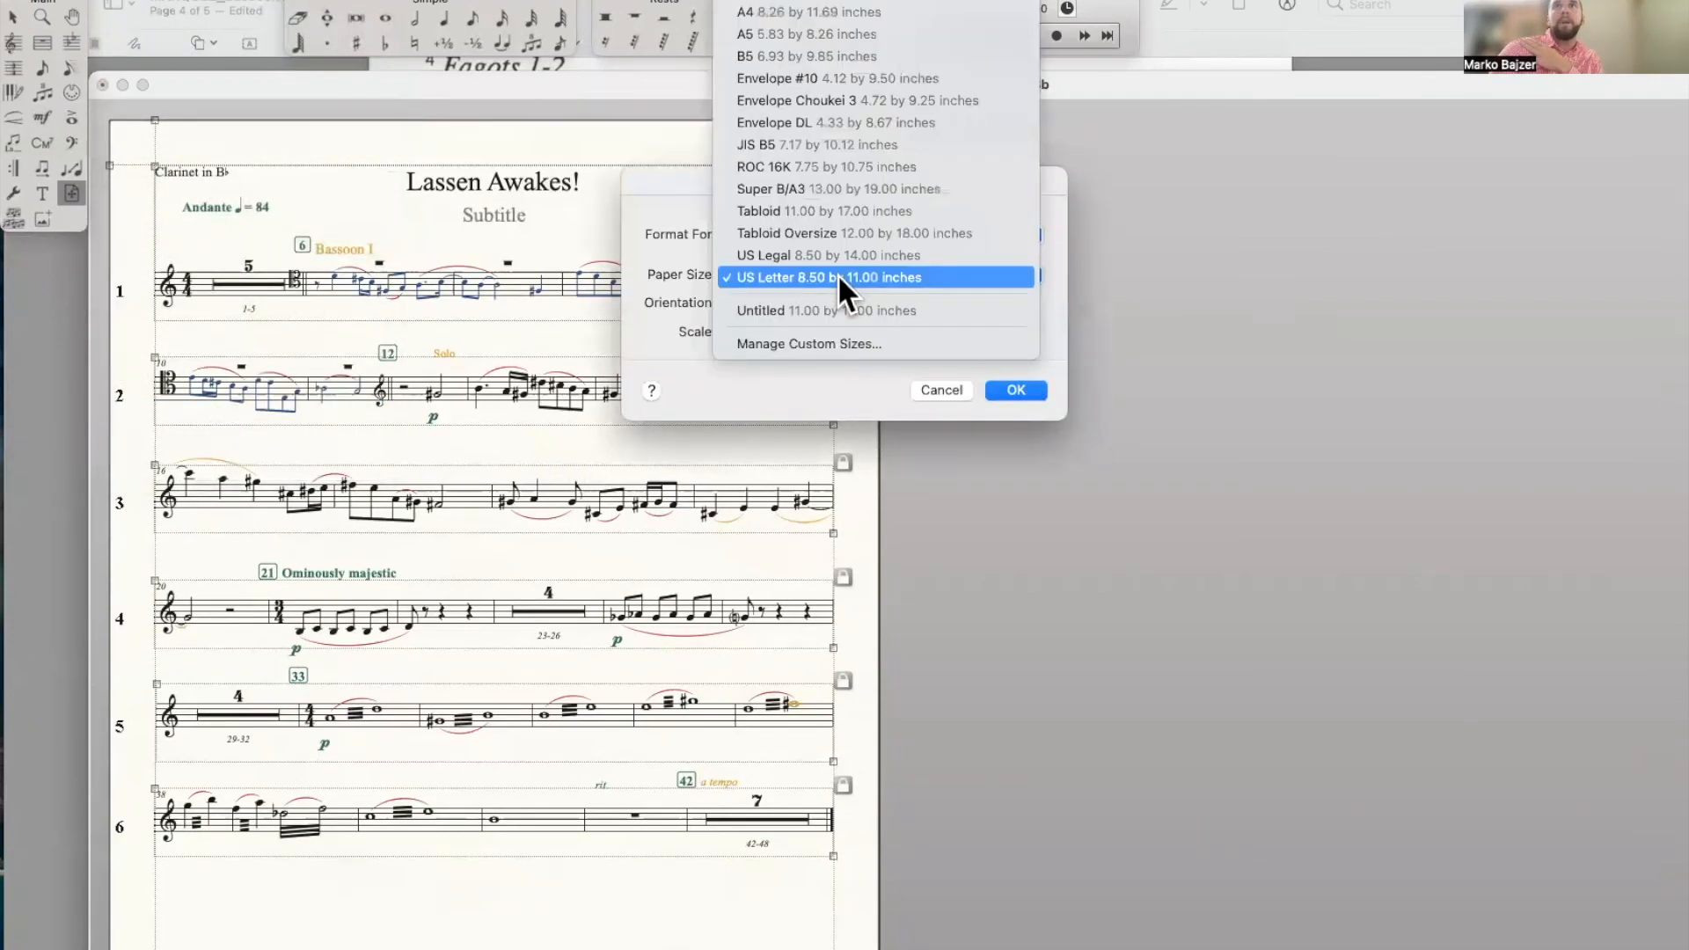
pyautogui.click(846, 276)
pyautogui.click(1012, 390)
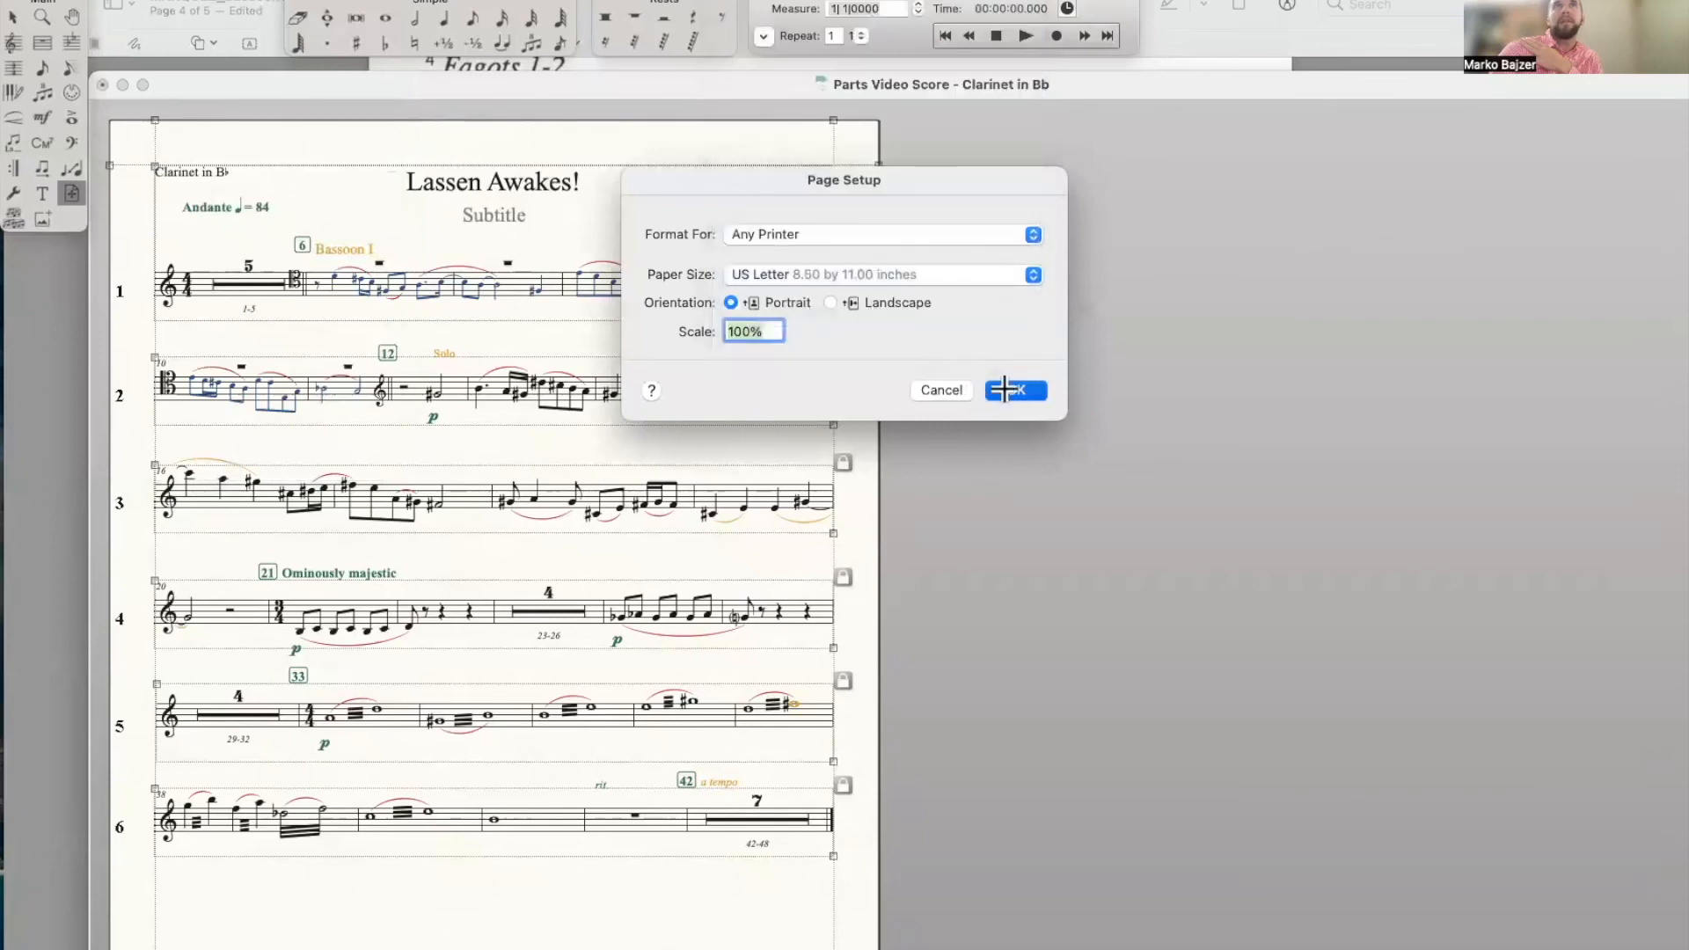
# Return to the full score and check its page size settings without changing them
pyautogui.click(352, 0)
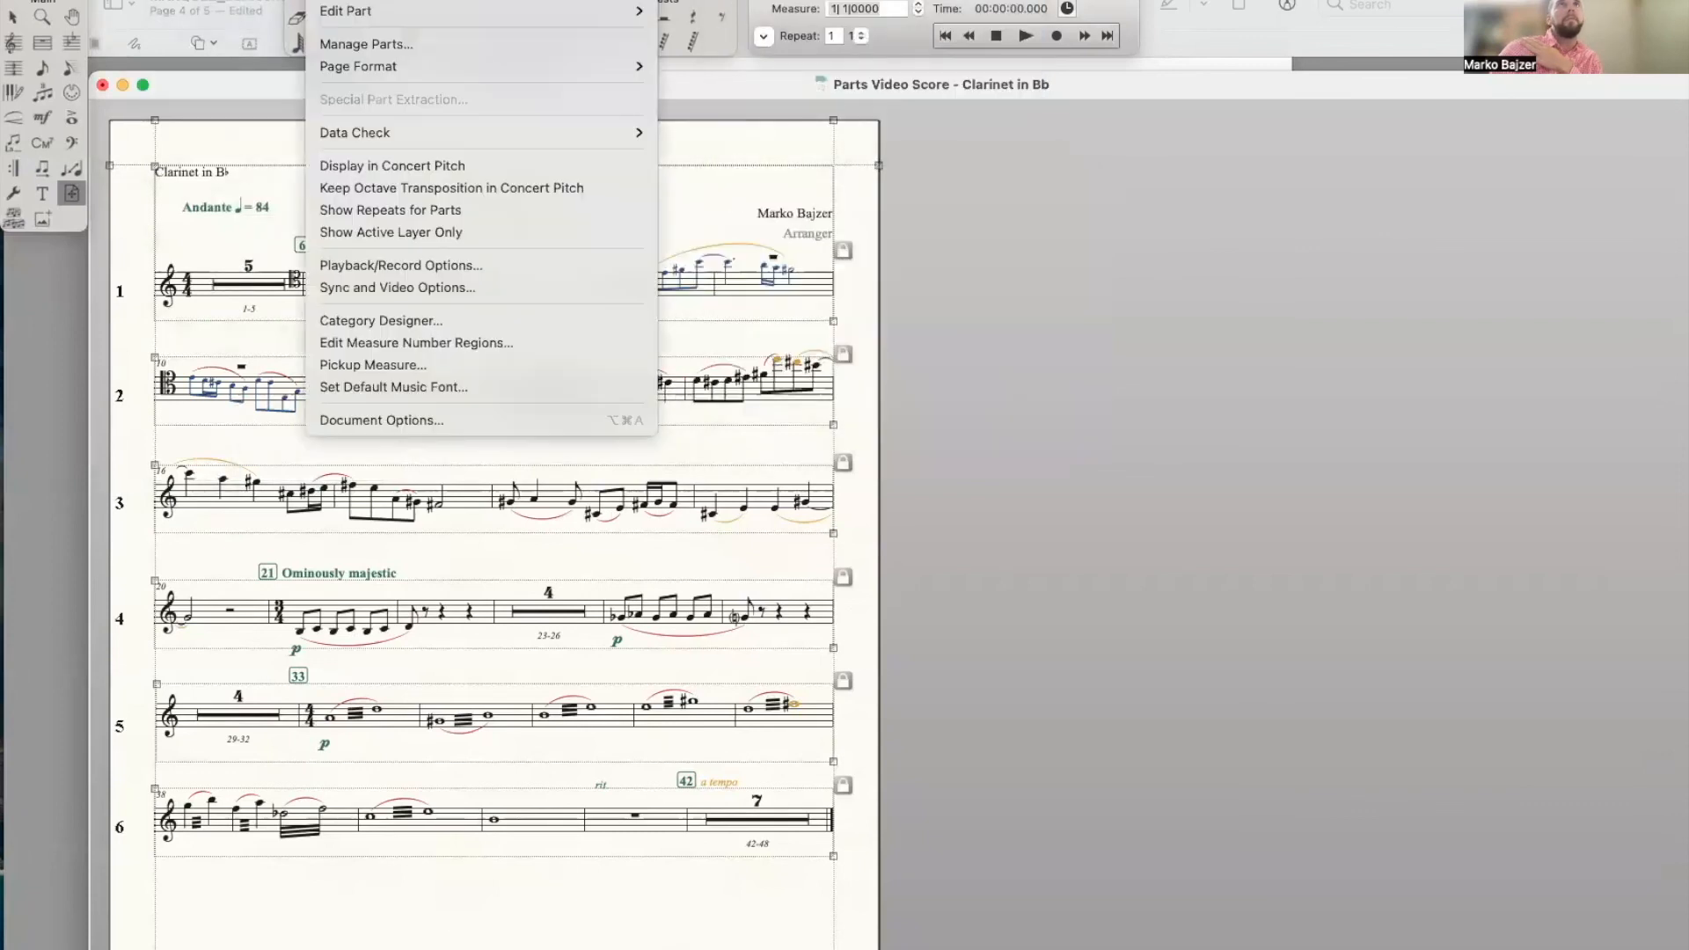
pyautogui.click(365, 2)
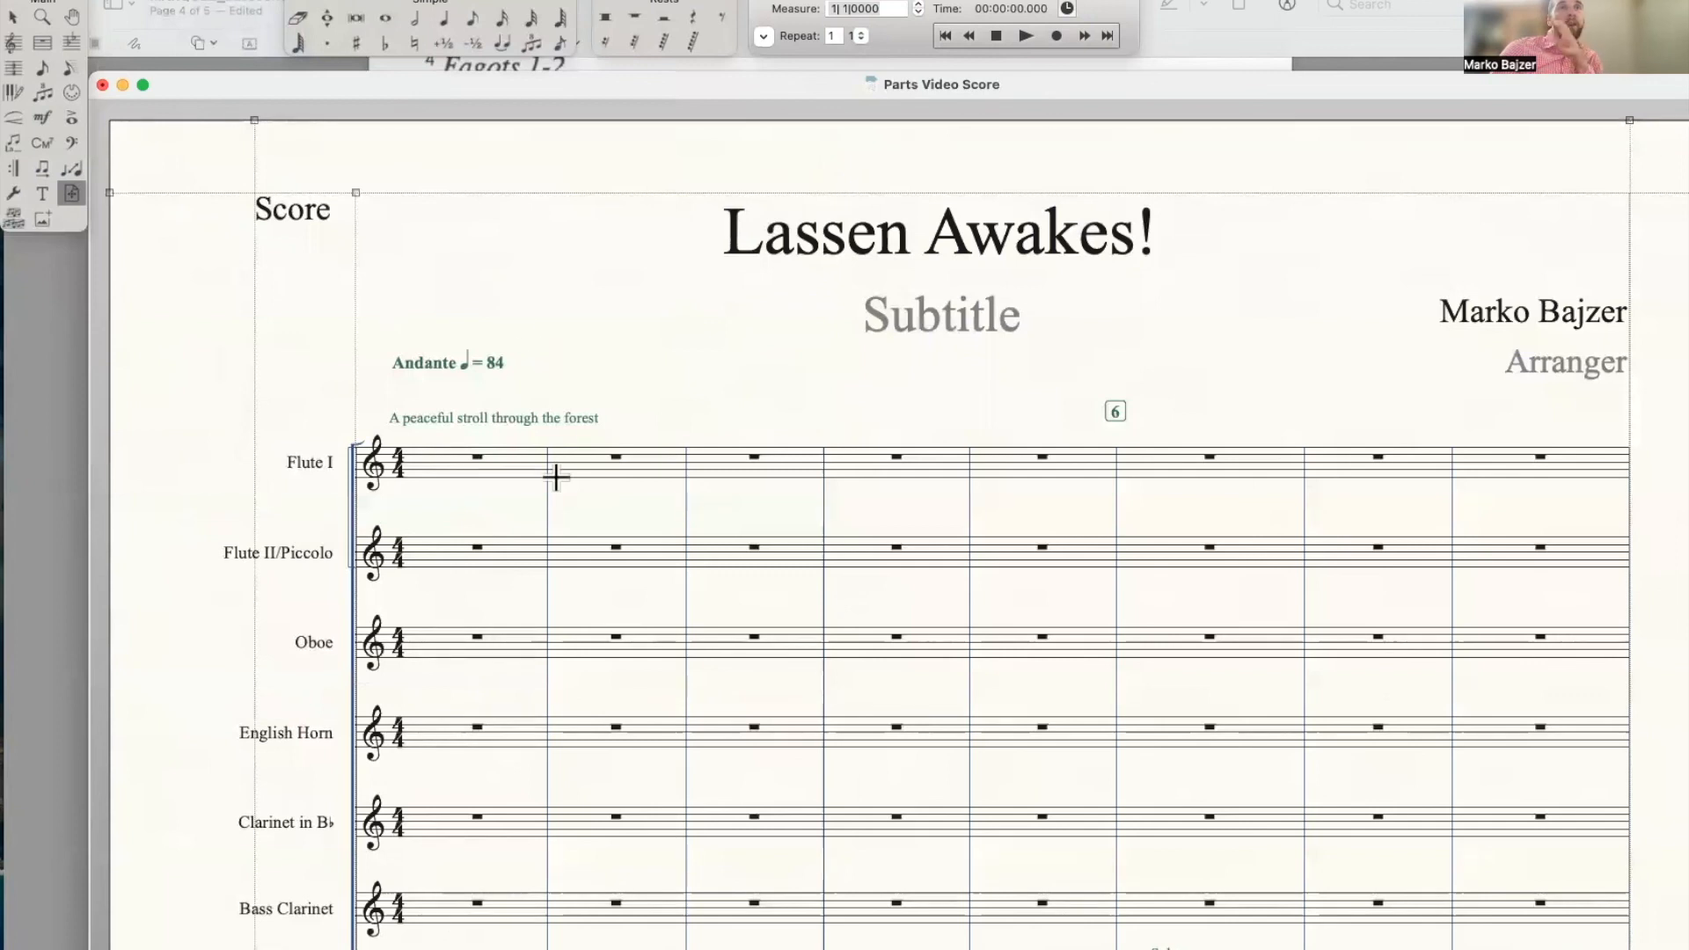
pyautogui.scroll(-1, 558, 503)
pyautogui.scroll(-10, 559, 503)
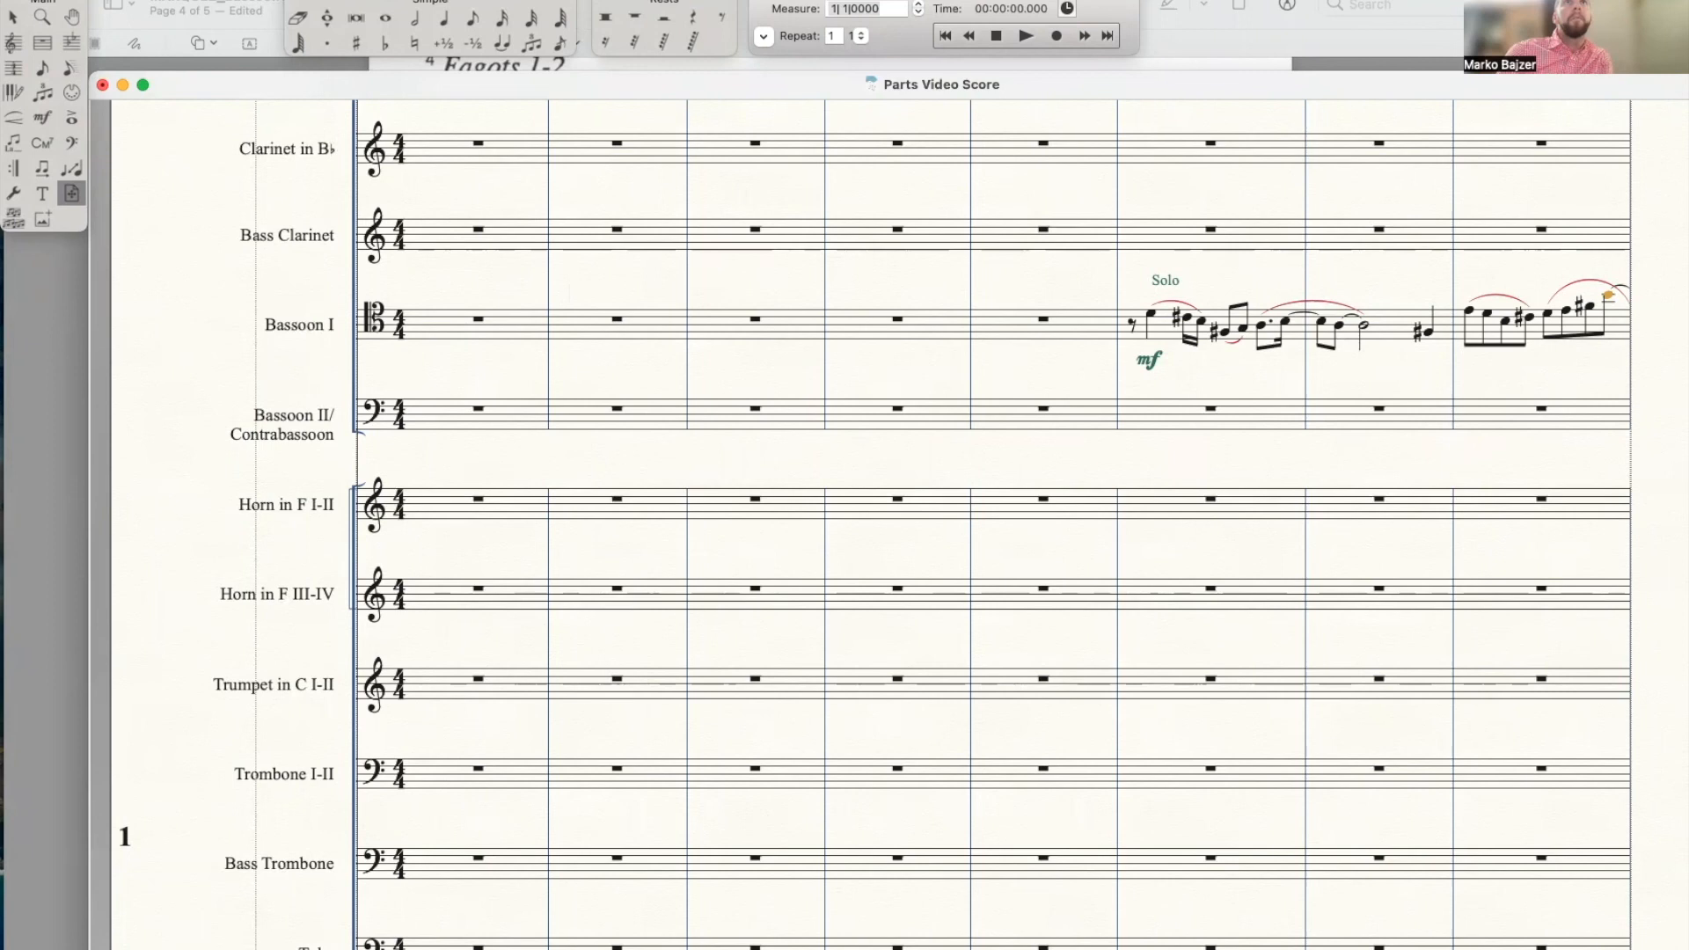
pyautogui.click(635, 0)
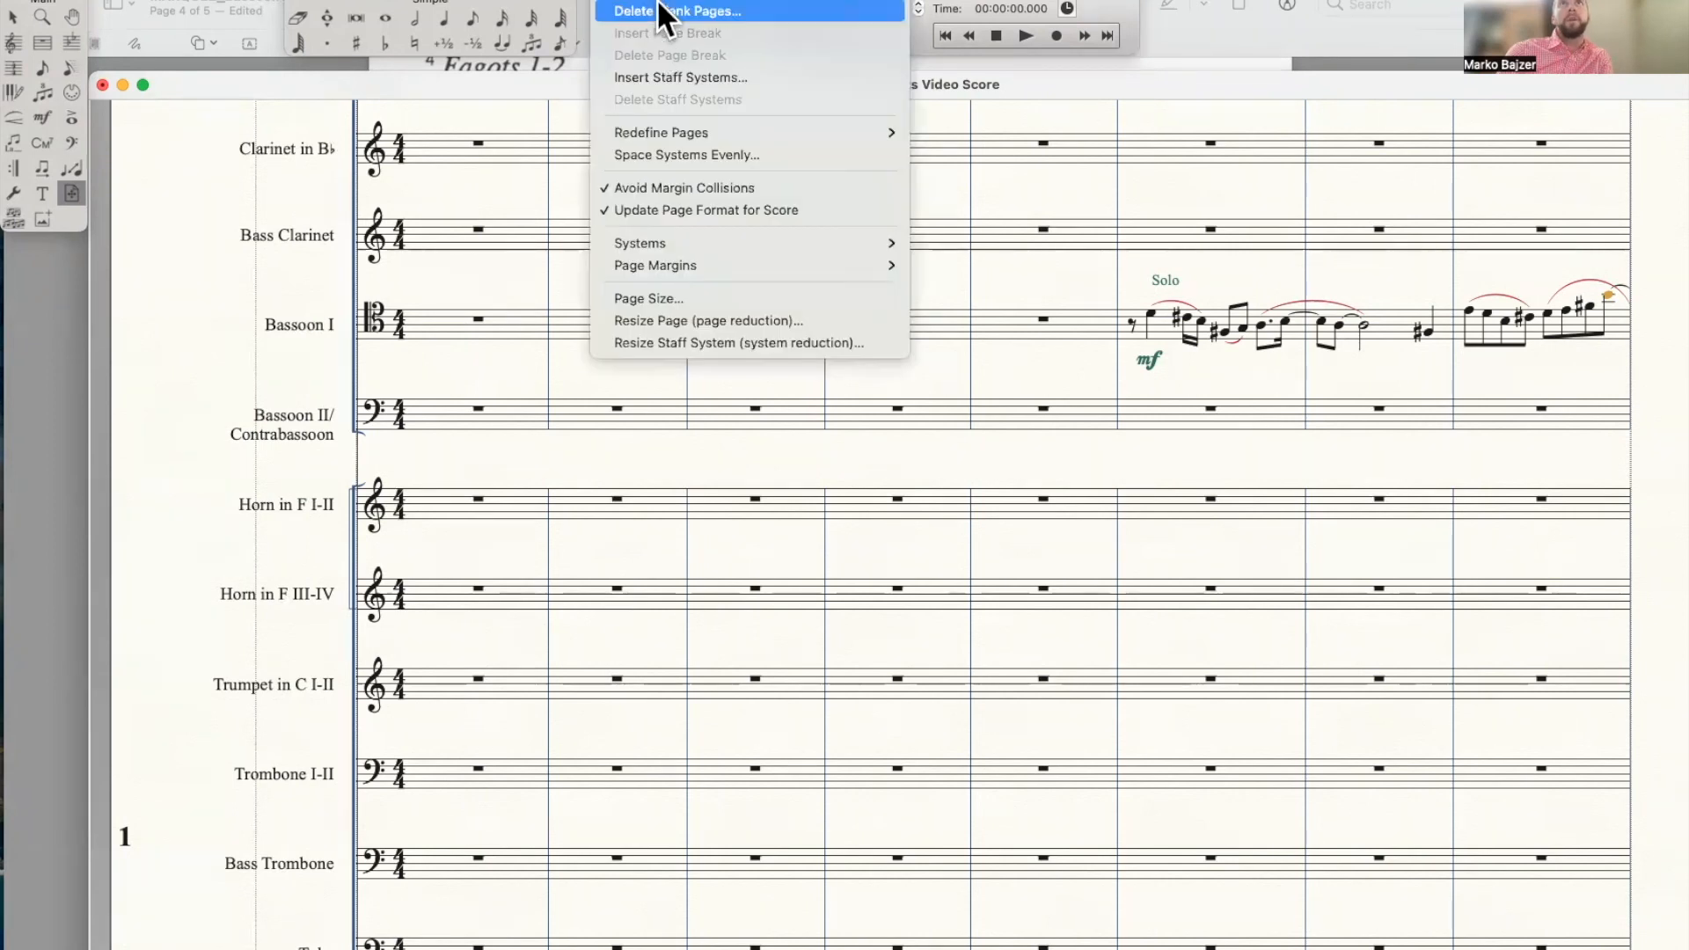
pyautogui.click(649, 296)
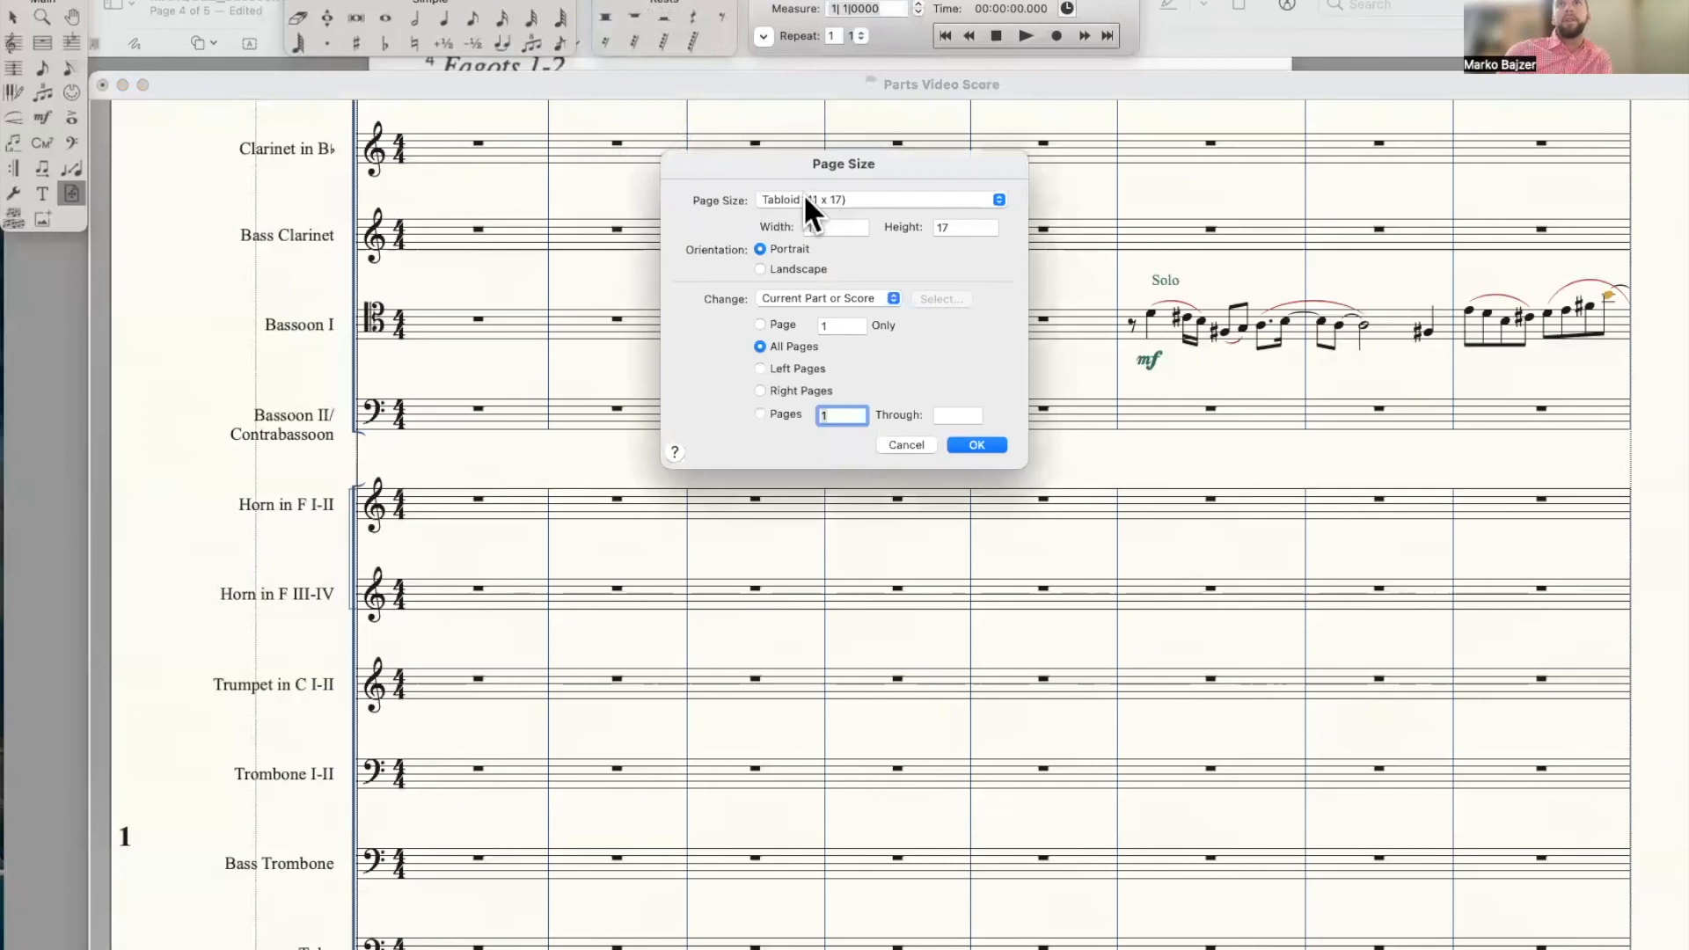
pyautogui.click(906, 445)
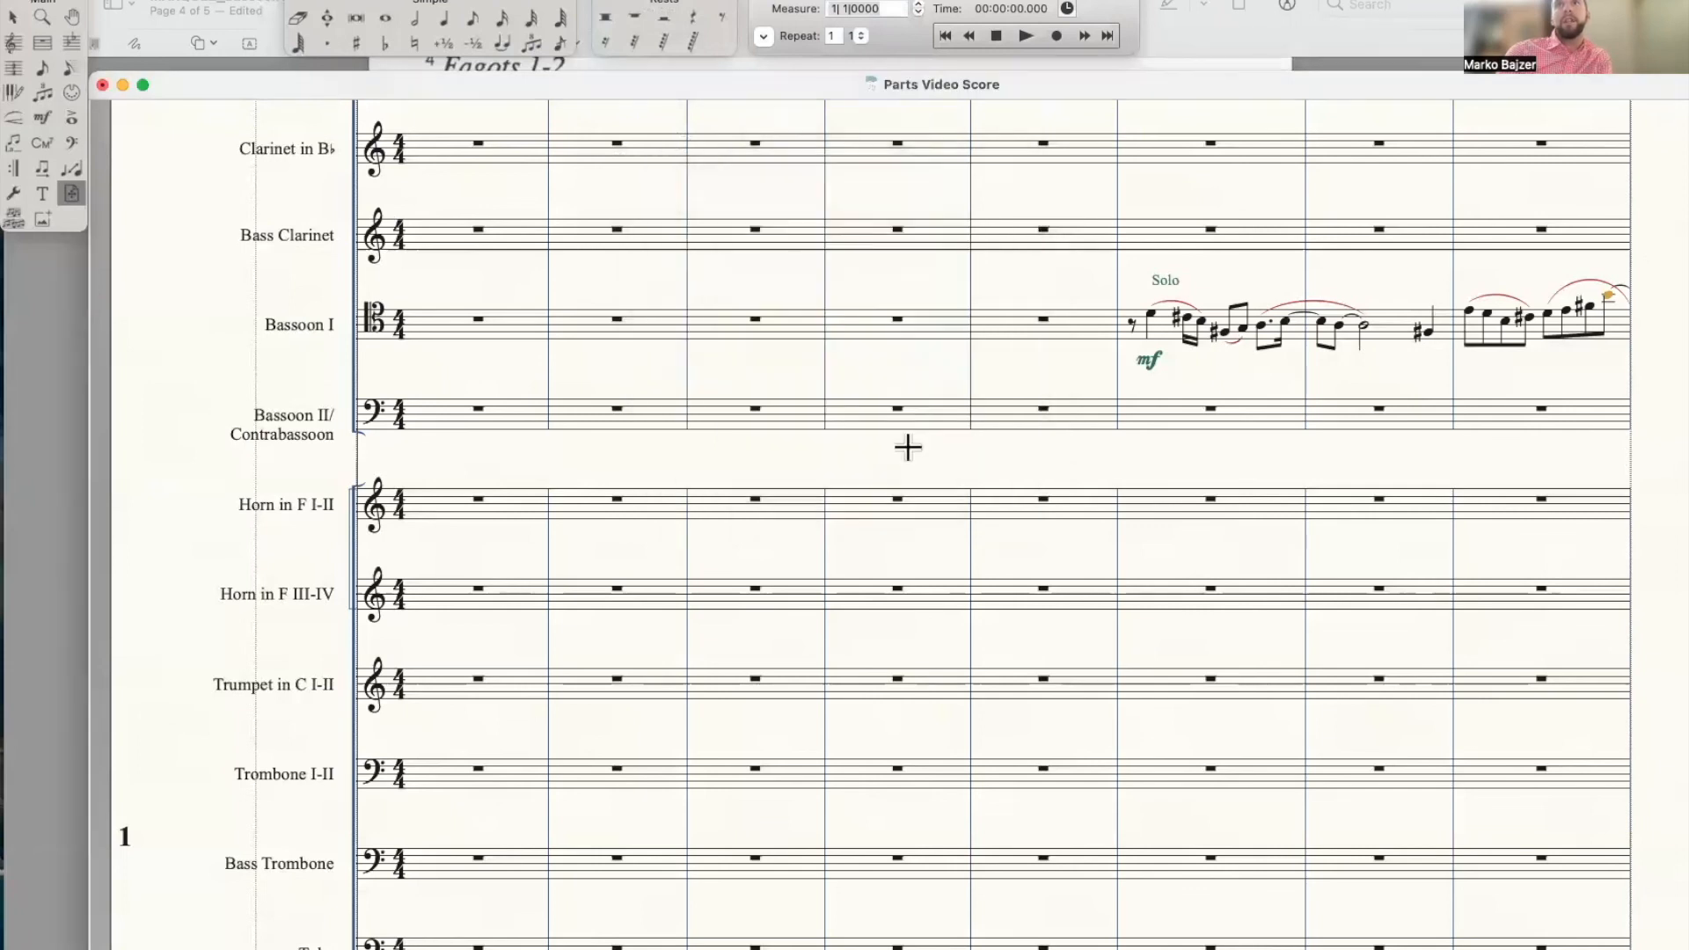
# Reopen the Clarinet in Bb part and select that part for printing in the print options
pyautogui.click(369, 0)
pyautogui.moveTo(382, 6)
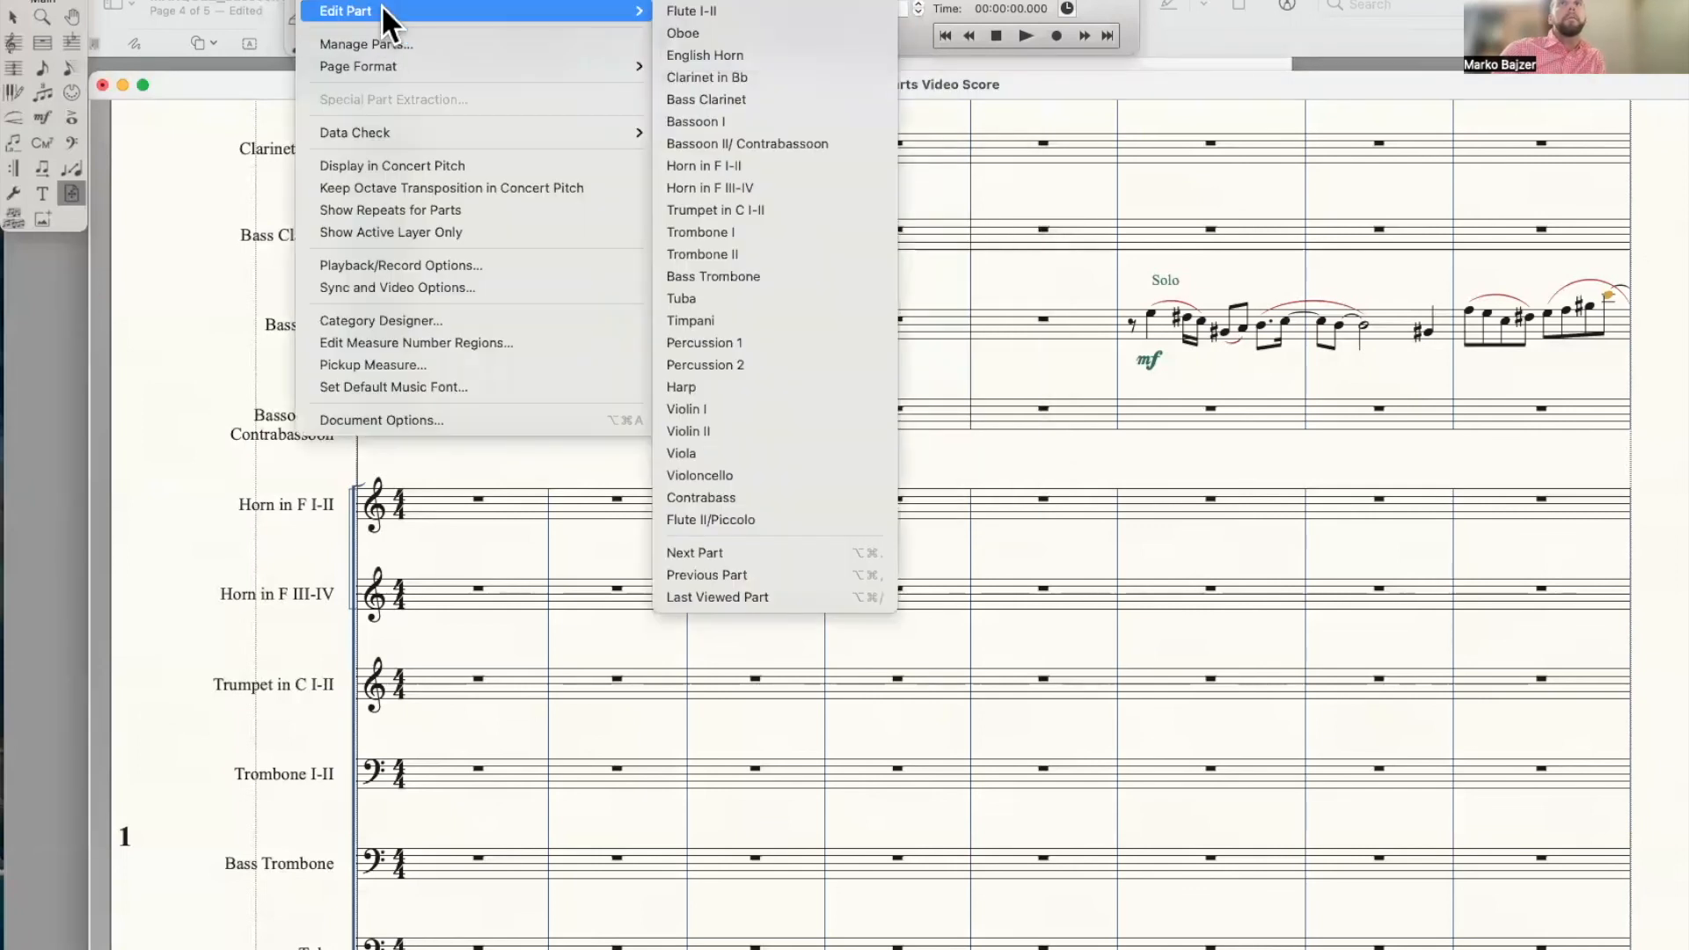
pyautogui.click(762, 78)
pyautogui.click(125, 0)
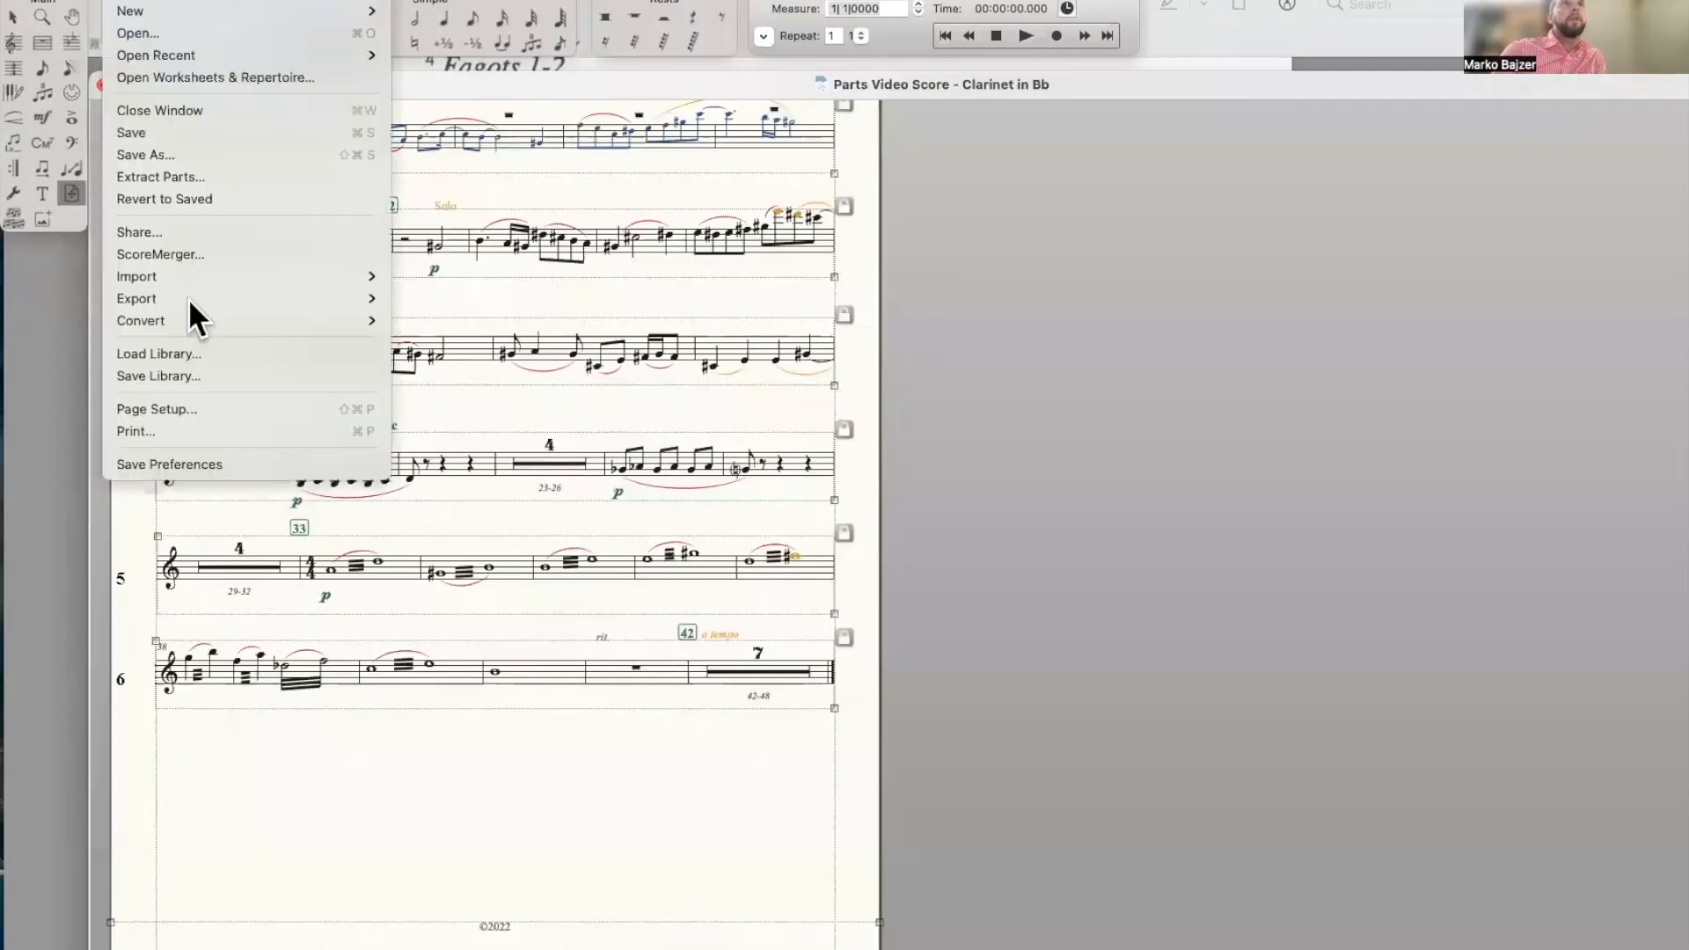
pyautogui.click(220, 430)
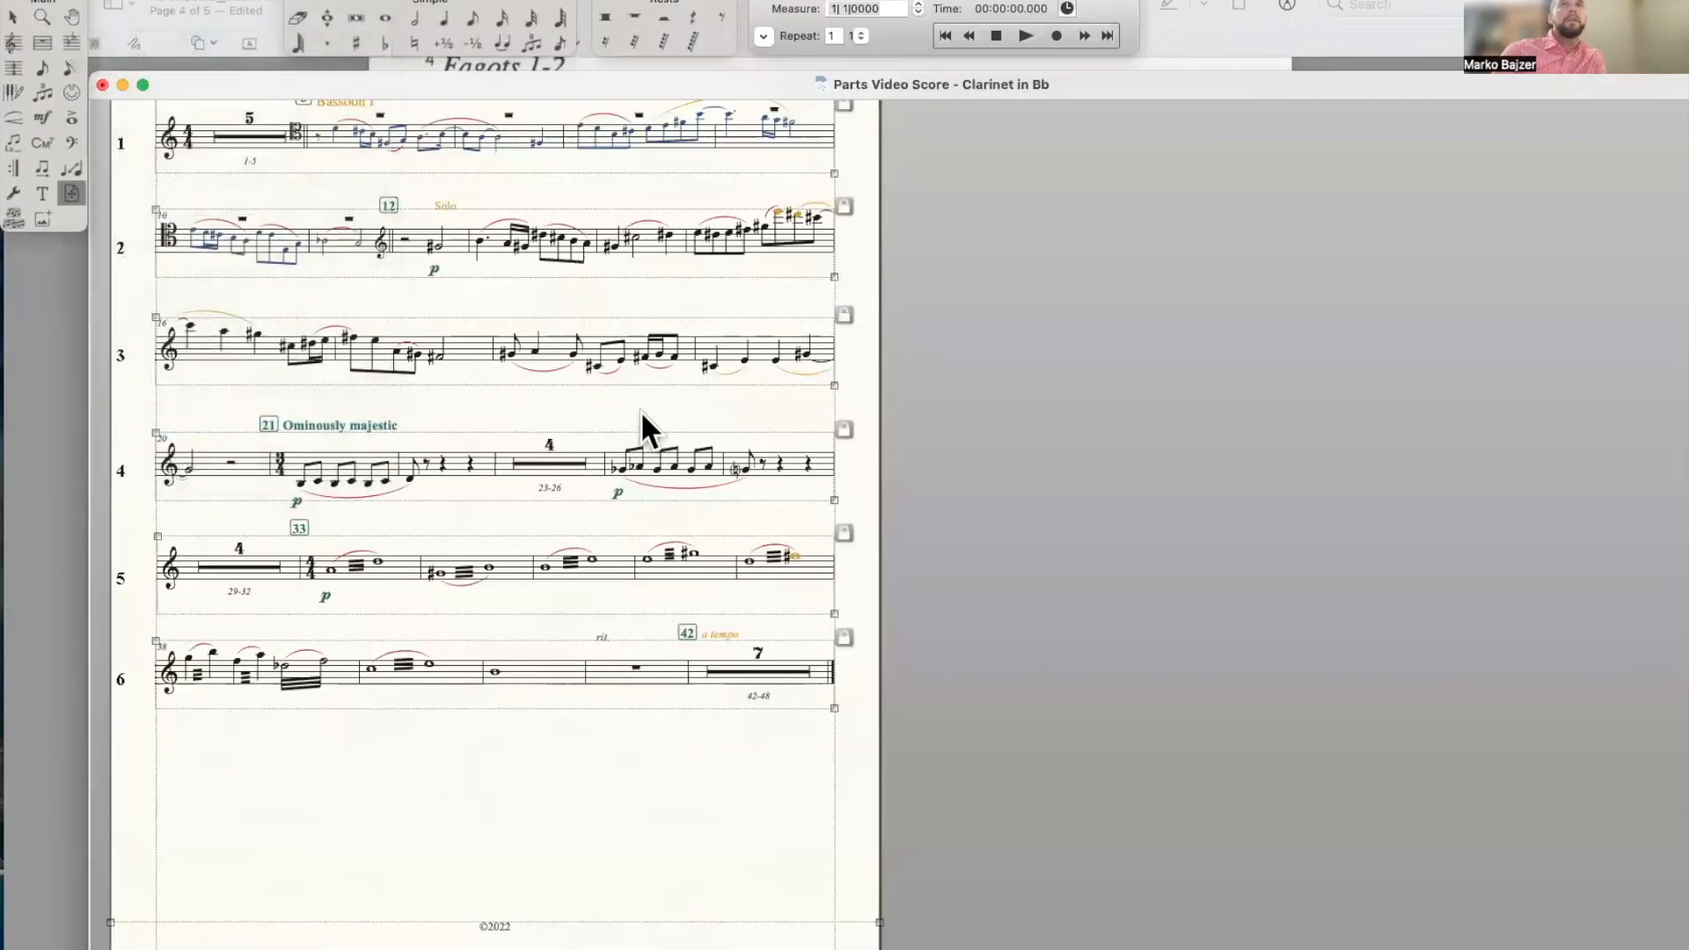
pyautogui.scroll(2, 714, 430)
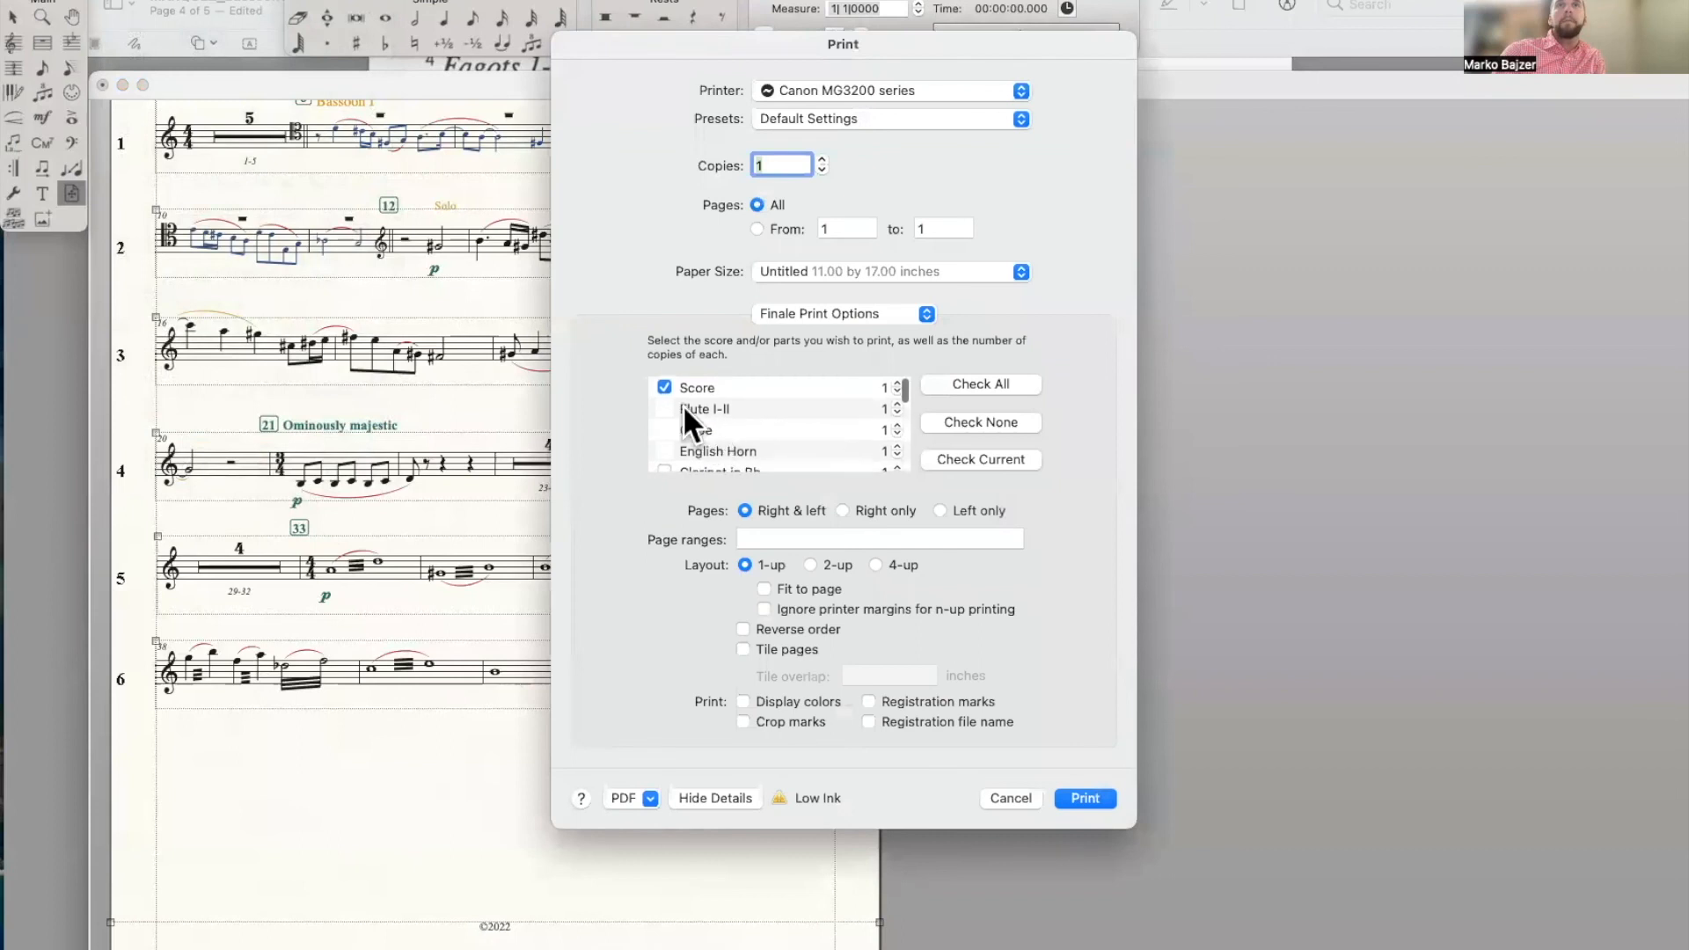
pyautogui.scroll(-3, 663, 409)
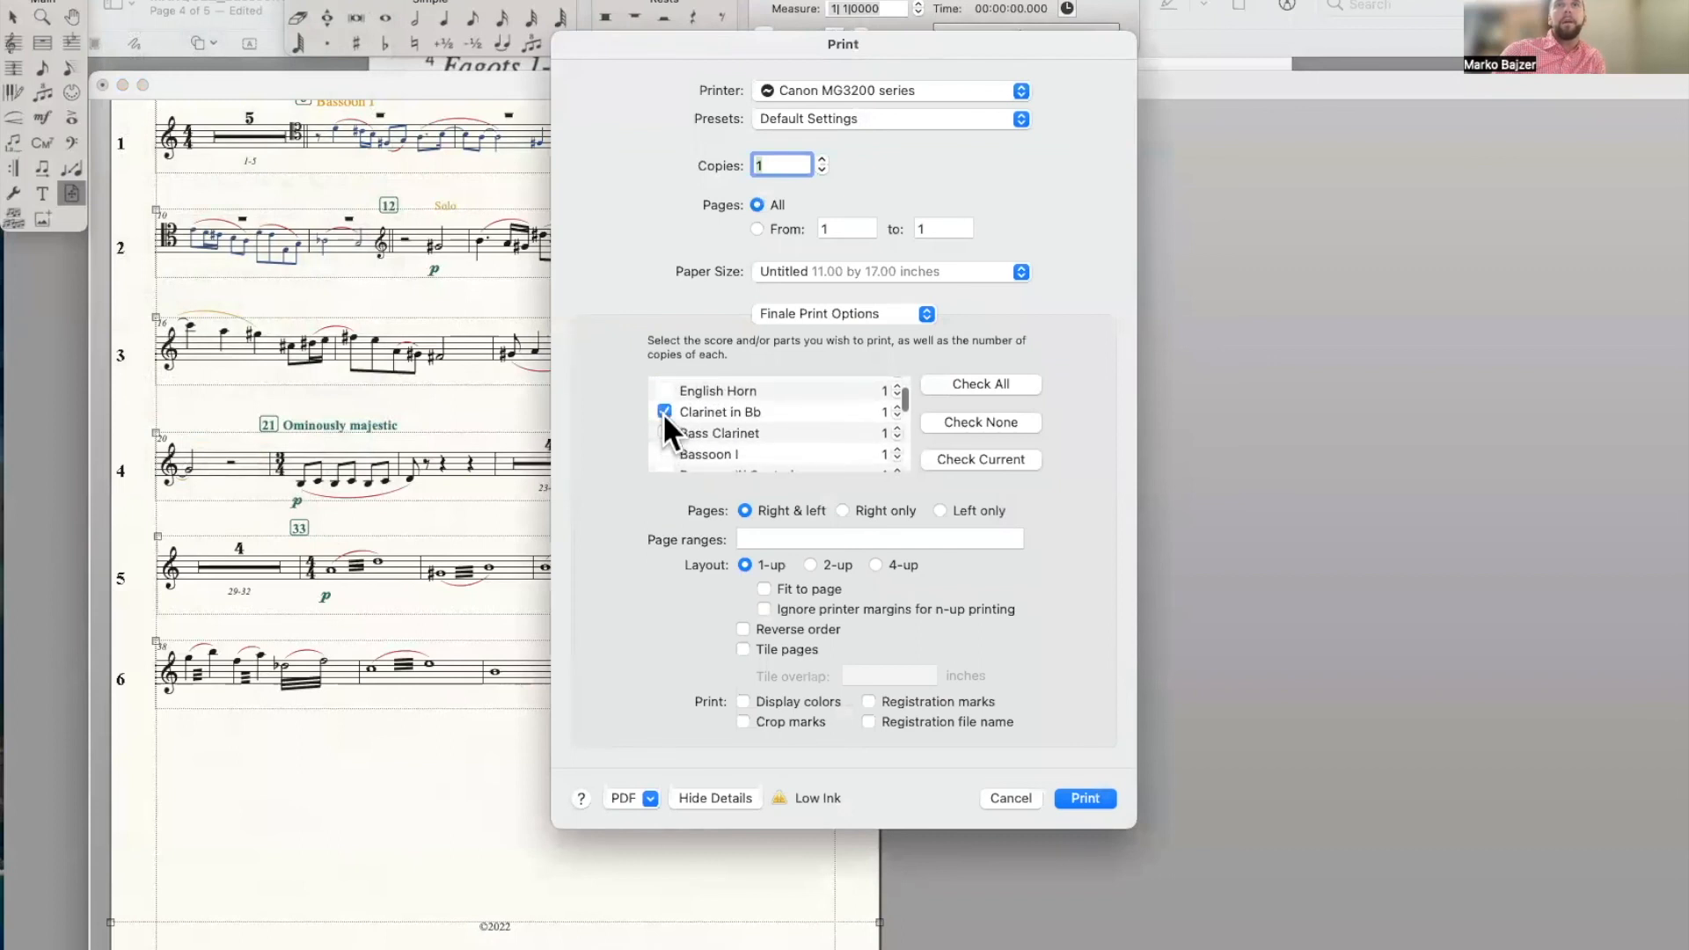
# Set the print job's paper size to US Letter 8.50 by 11.00 inches
pyautogui.click(763, 269)
pyautogui.moveTo(811, 240)
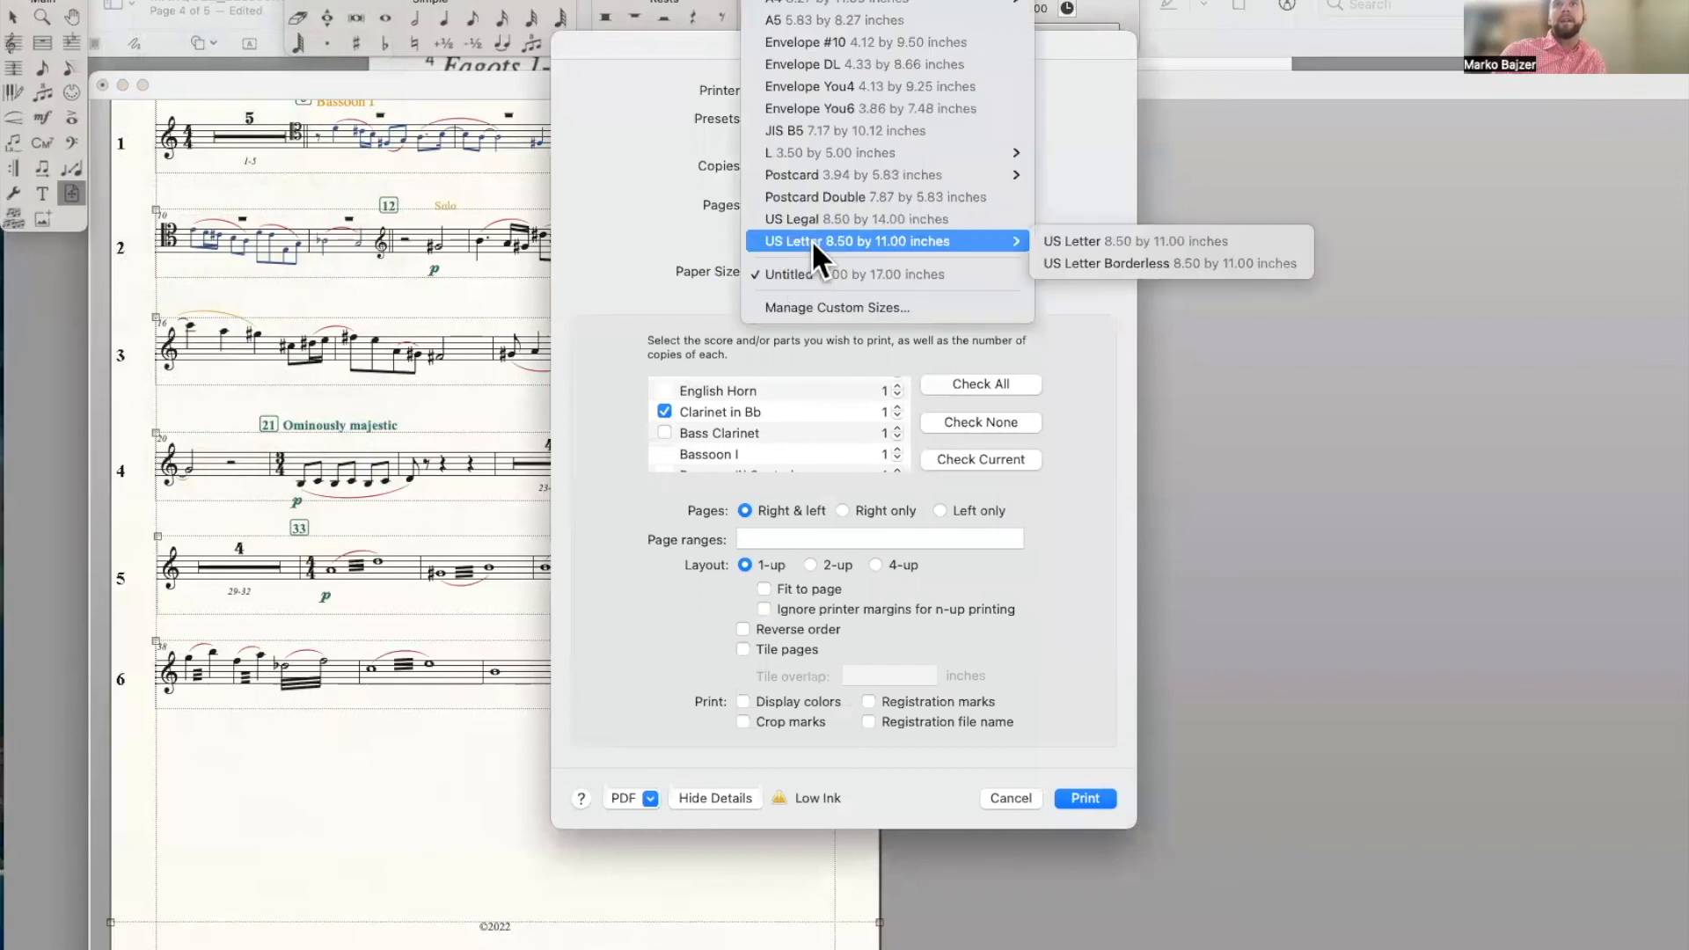
pyautogui.click(1084, 244)
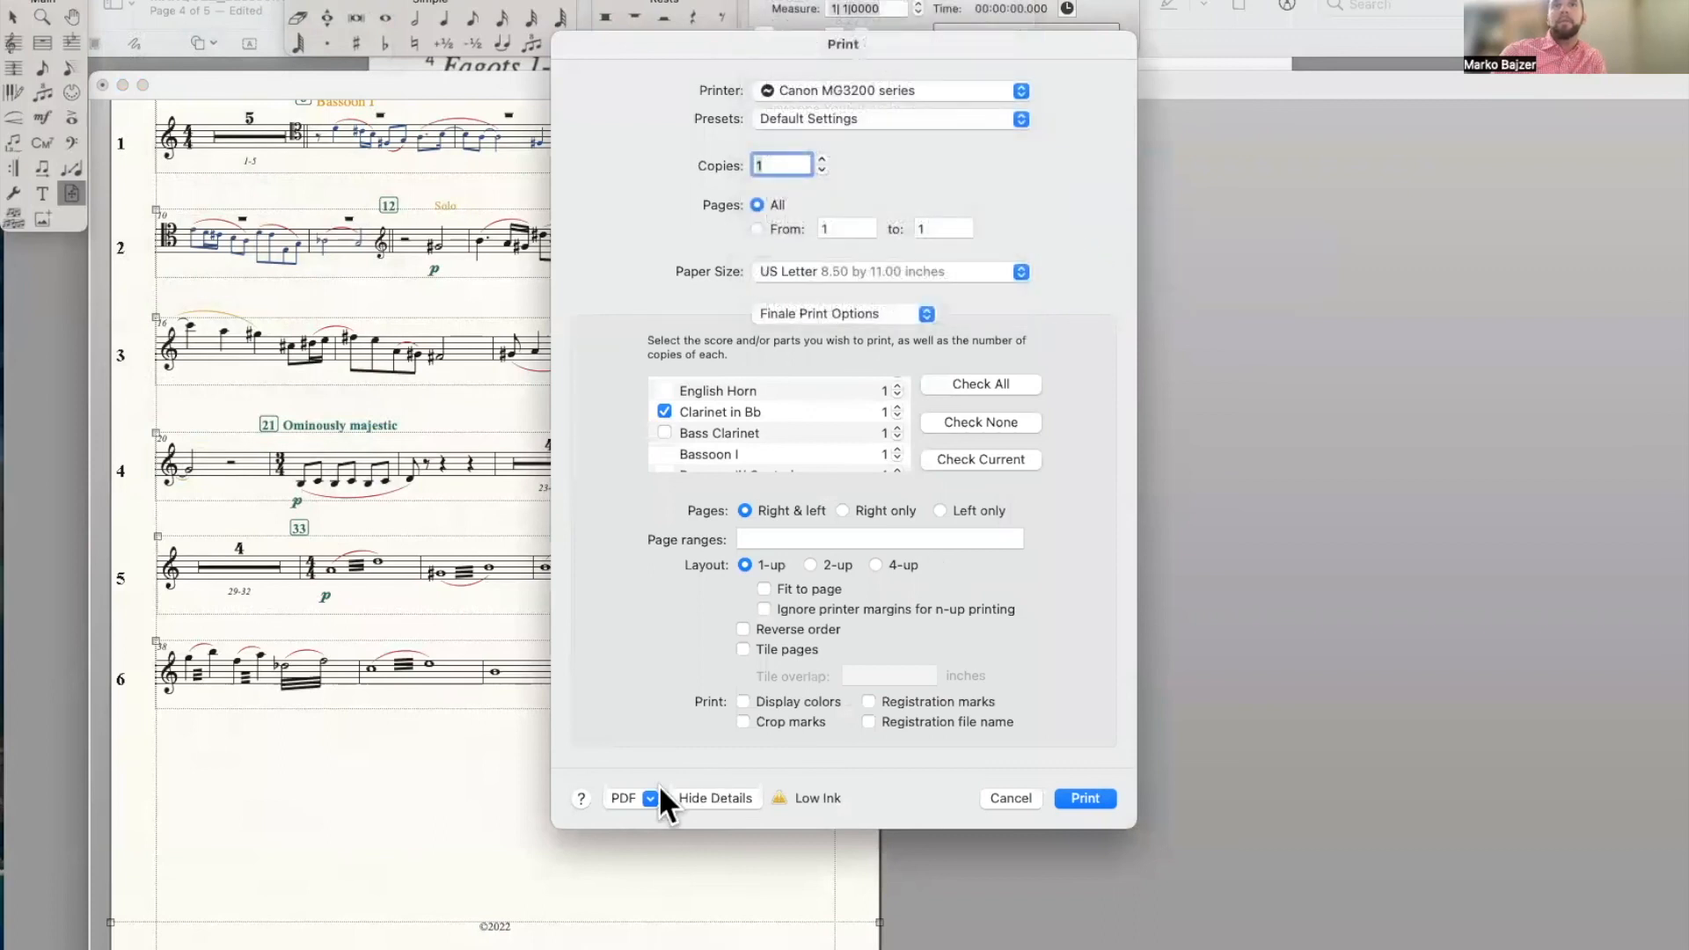
pyautogui.click(710, 795)
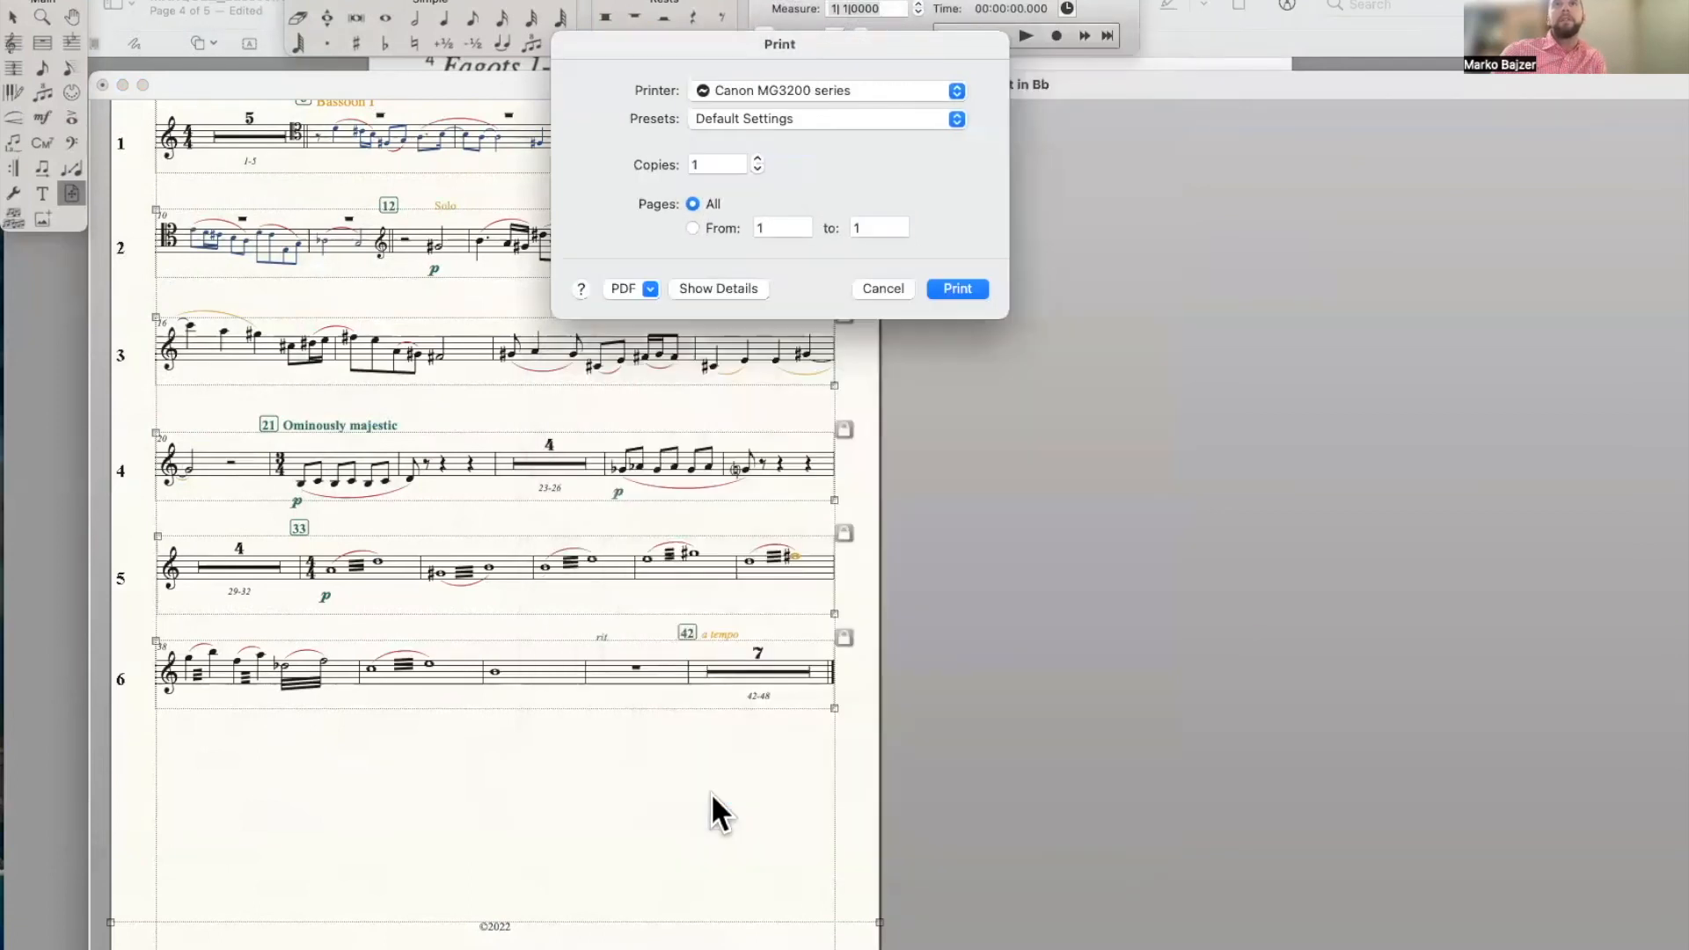
pyautogui.click(720, 291)
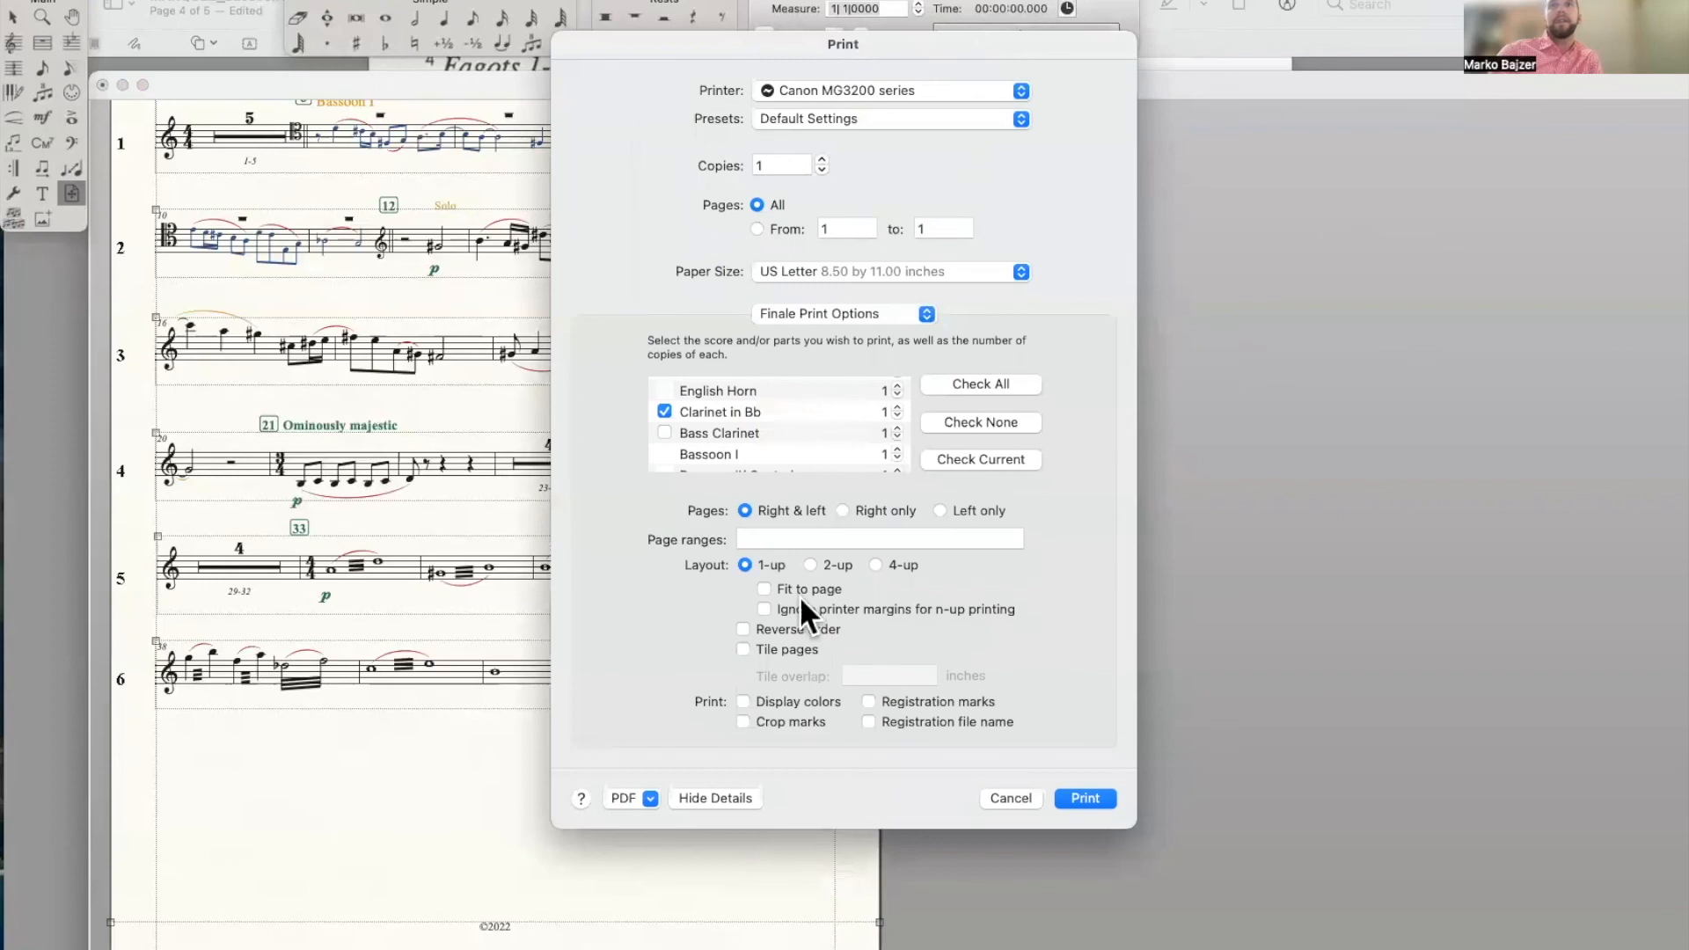
# Save the print job as a PDF named Lassen Awakes V20 in the Downloads folder
pyautogui.click(649, 798)
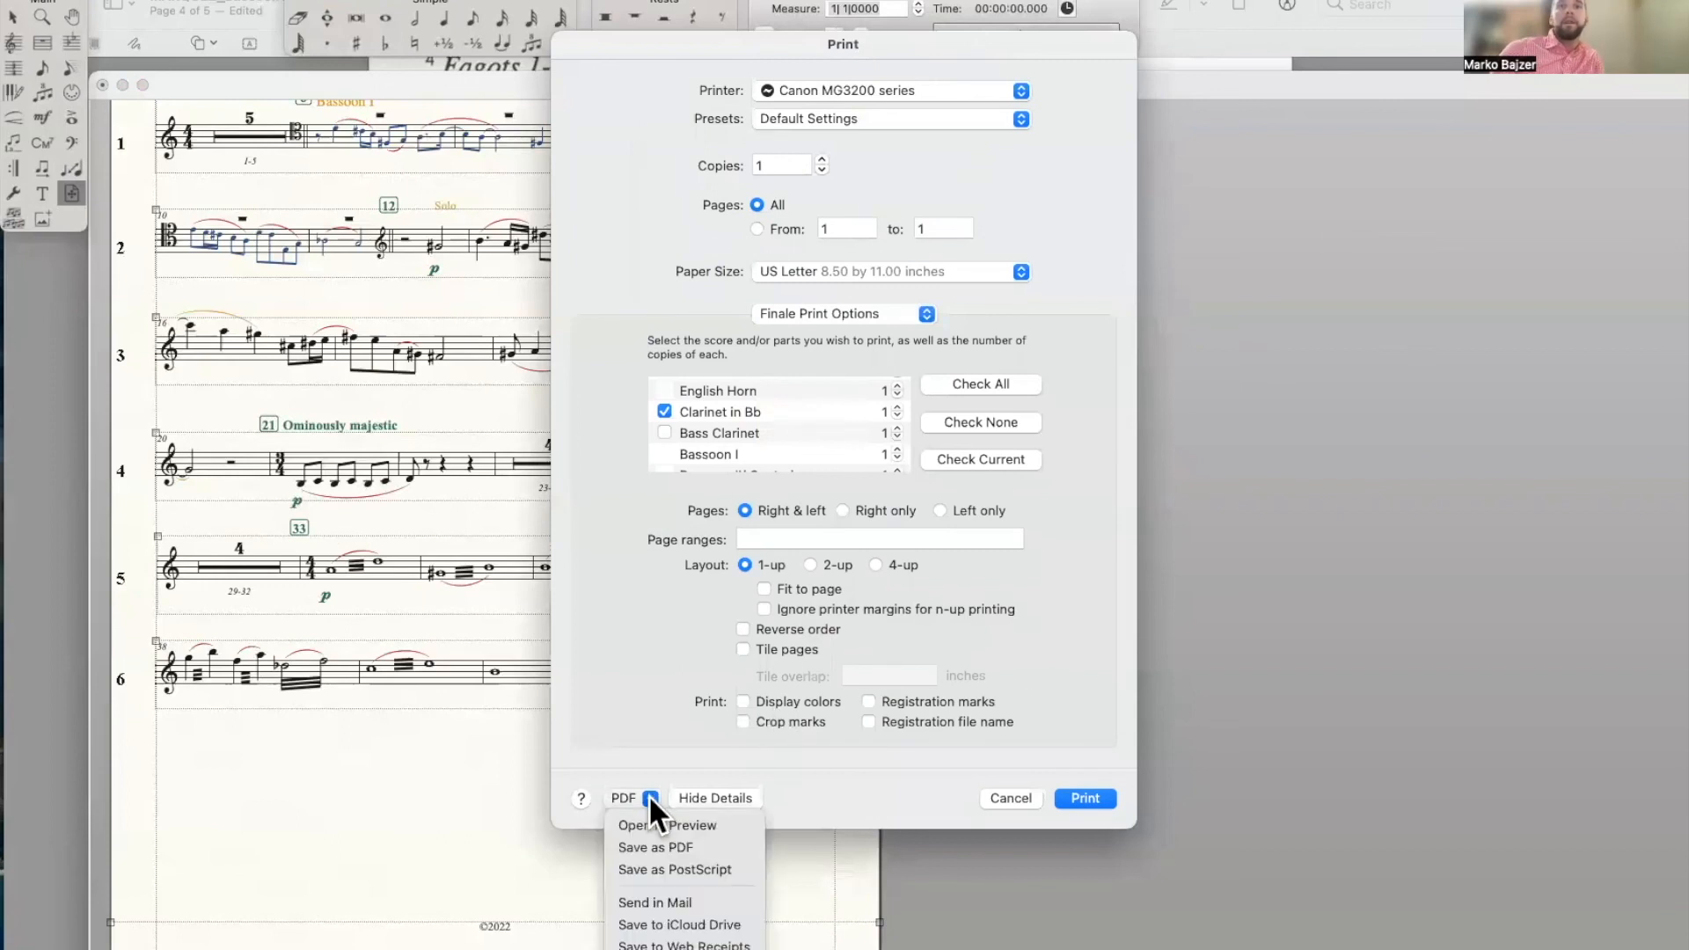
pyautogui.click(661, 847)
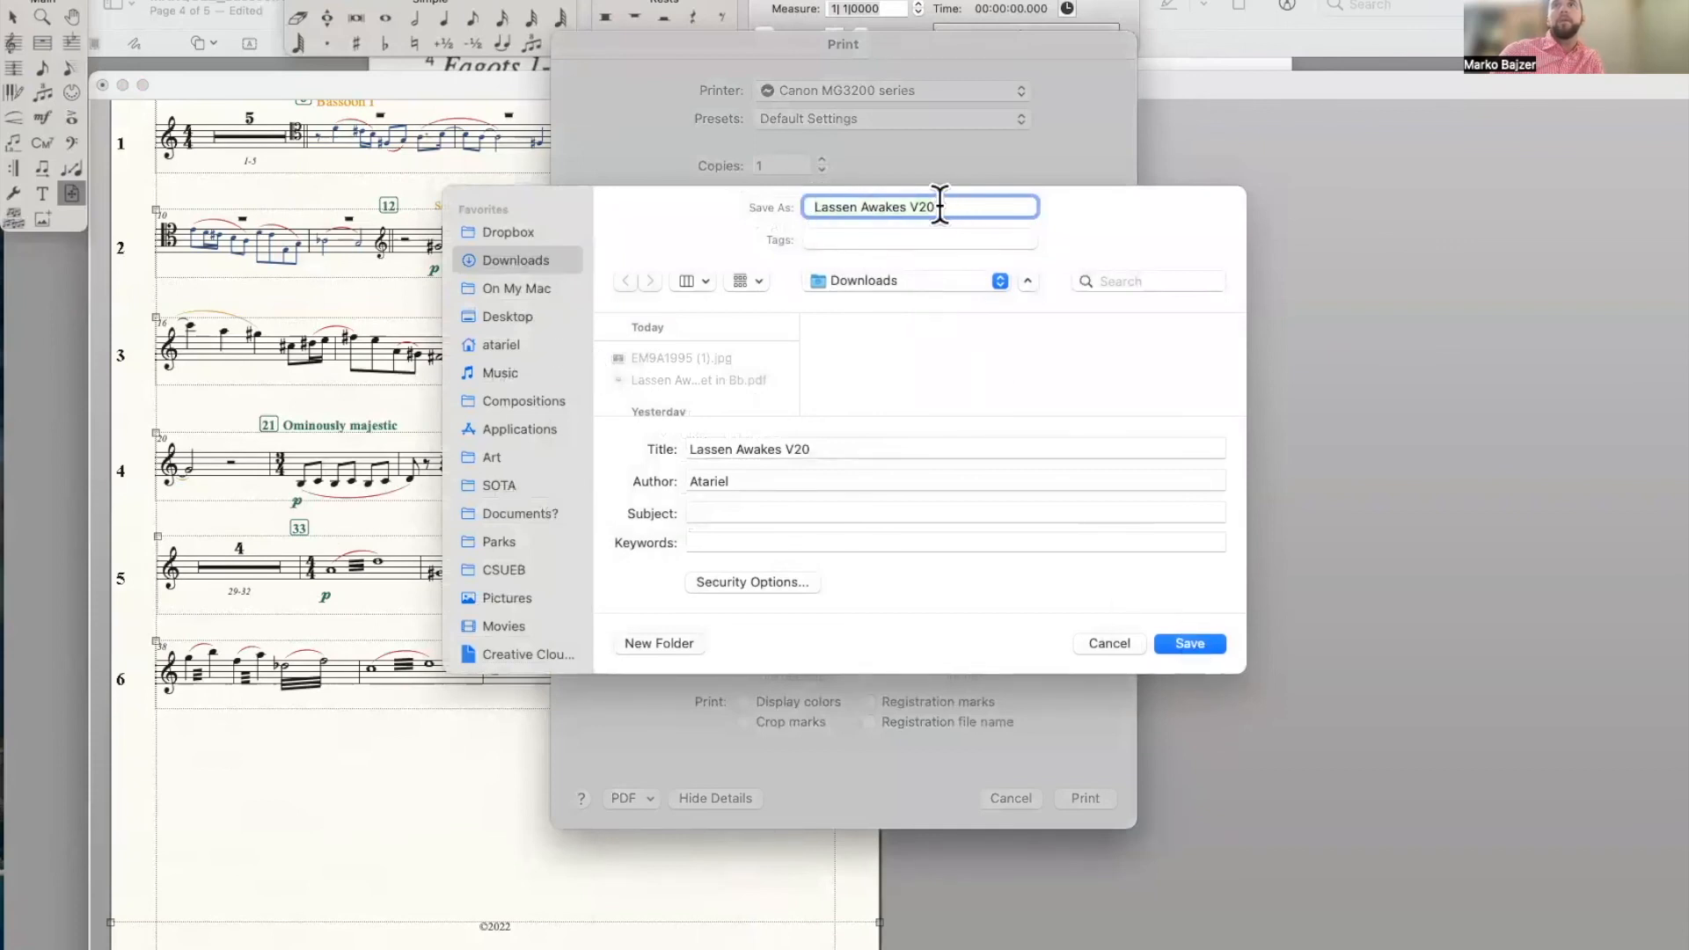
pyautogui.click(1191, 646)
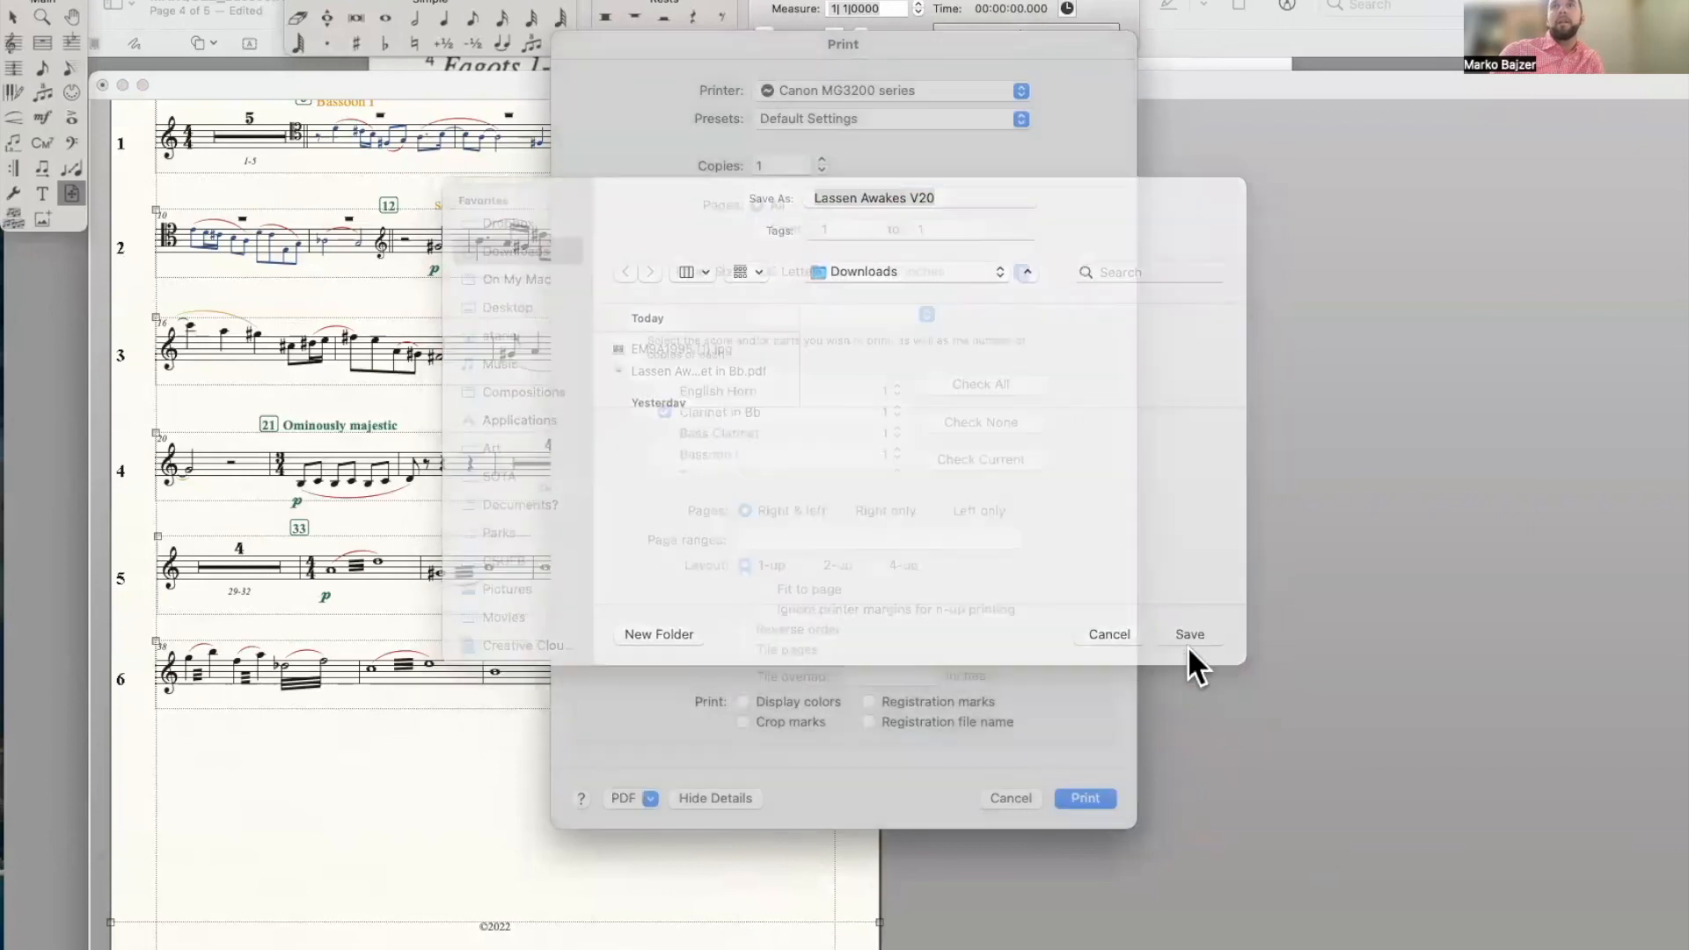
pyautogui.click(851, 415)
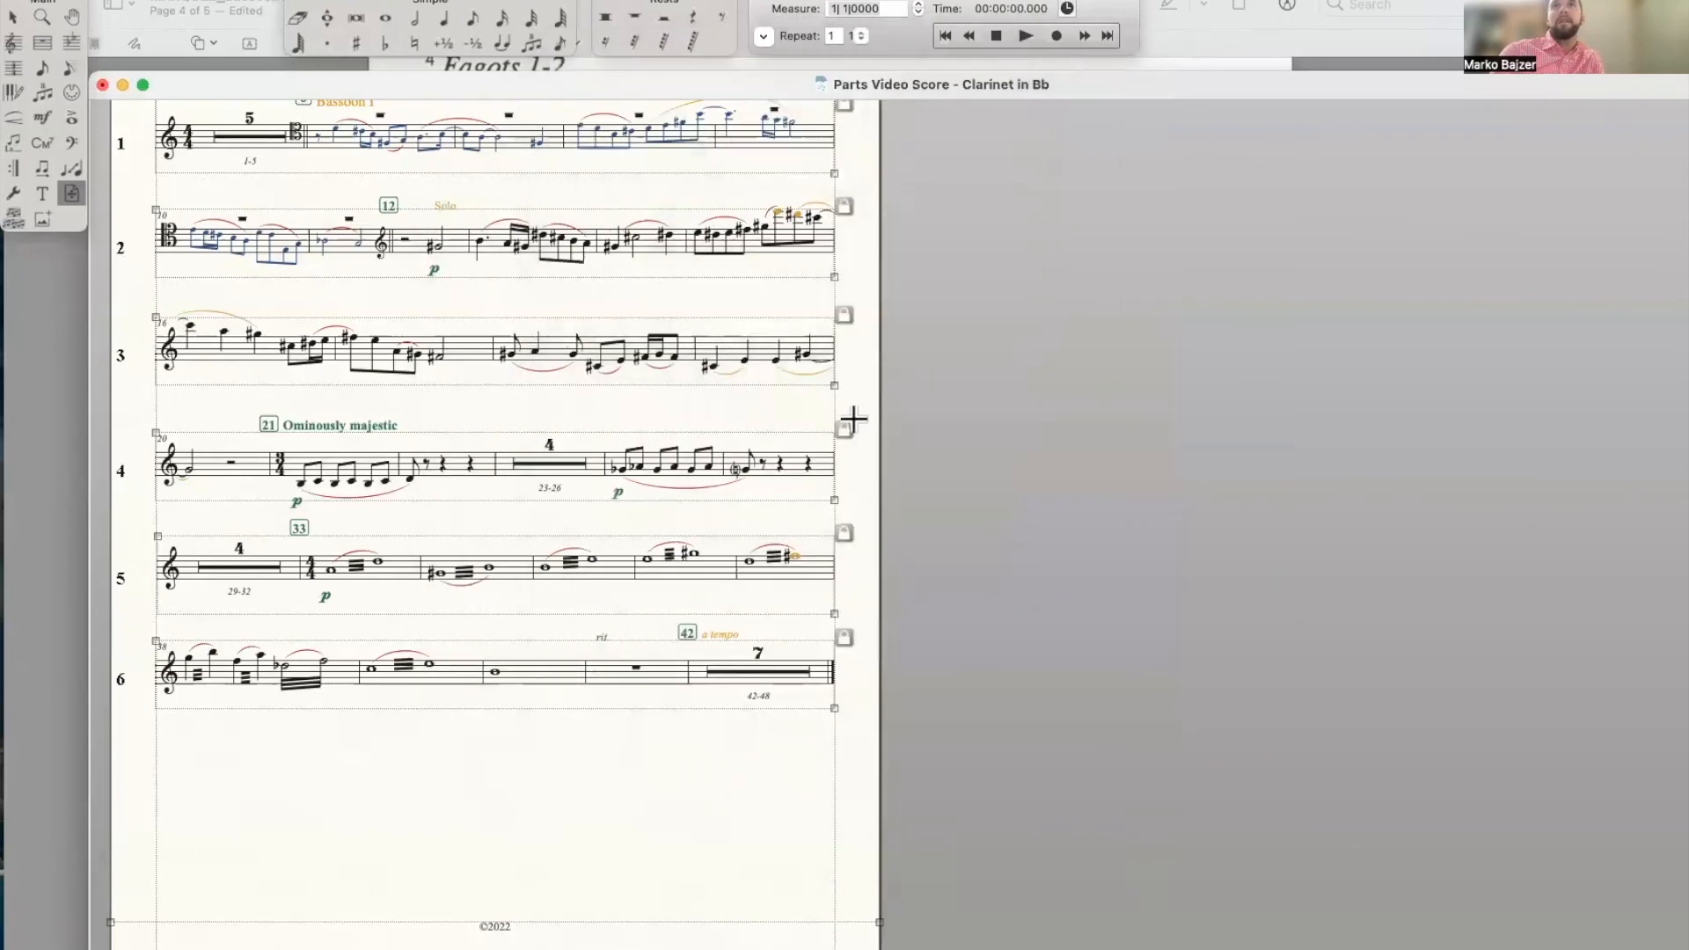
# Switch to Finder, open the exported Clarinet in Bb PDF from Downloads and examine its page layout
pyautogui.press('super+Tab')
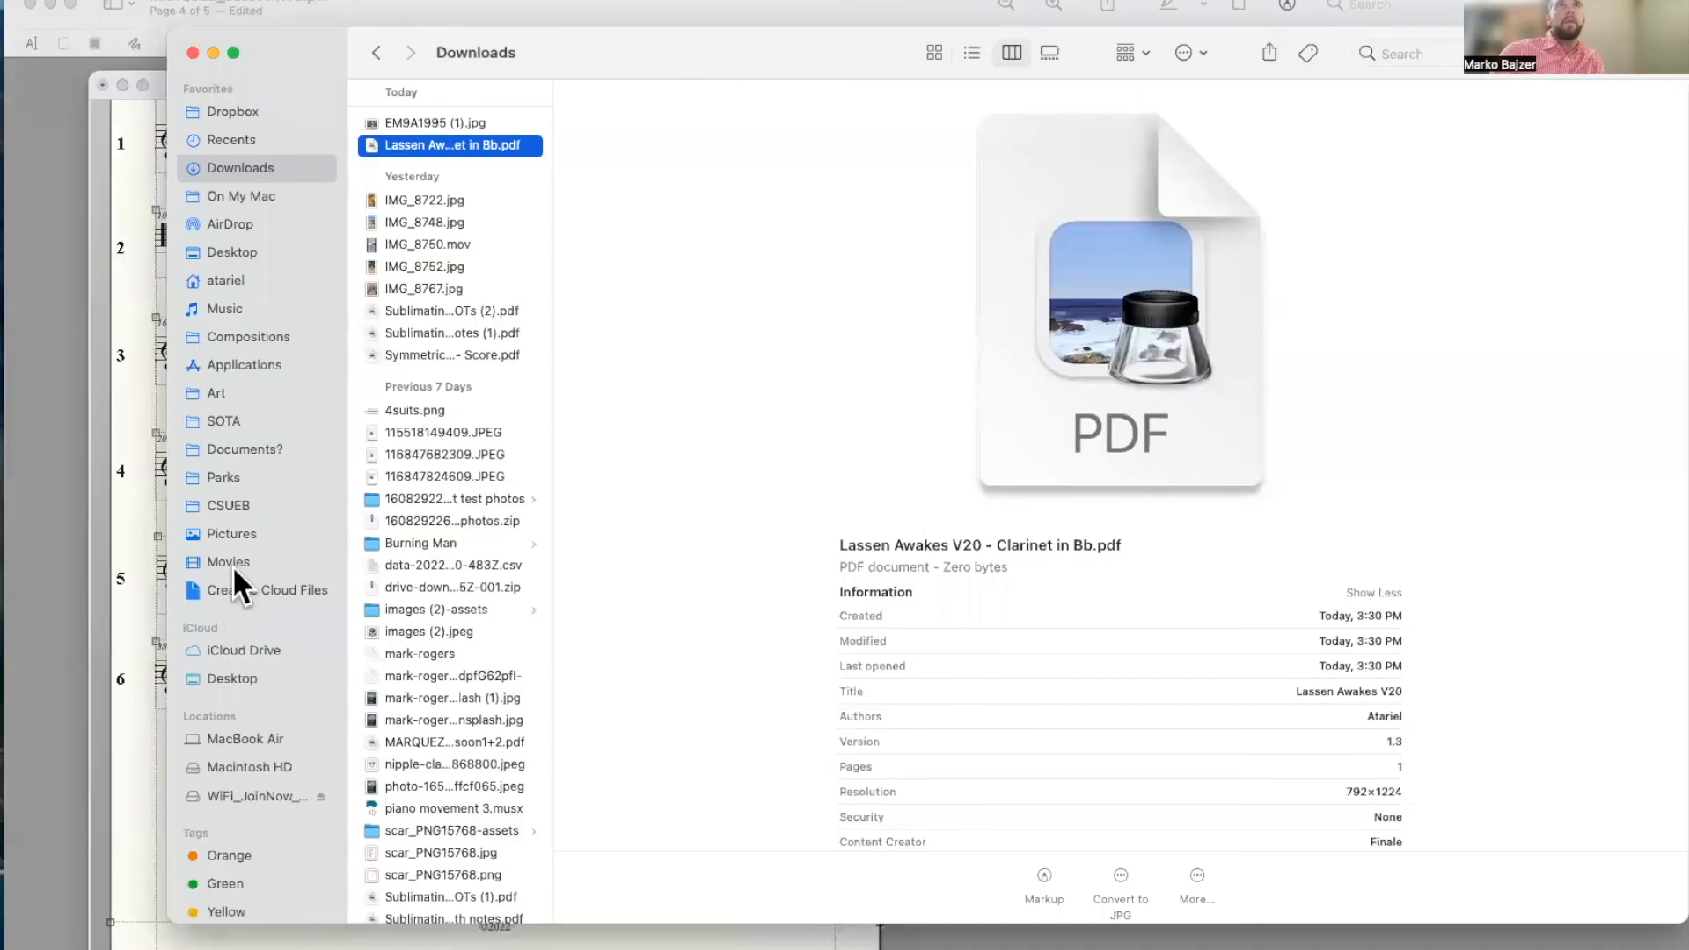
pyautogui.moveTo(550, 163); pyautogui.dragTo(788, 180)
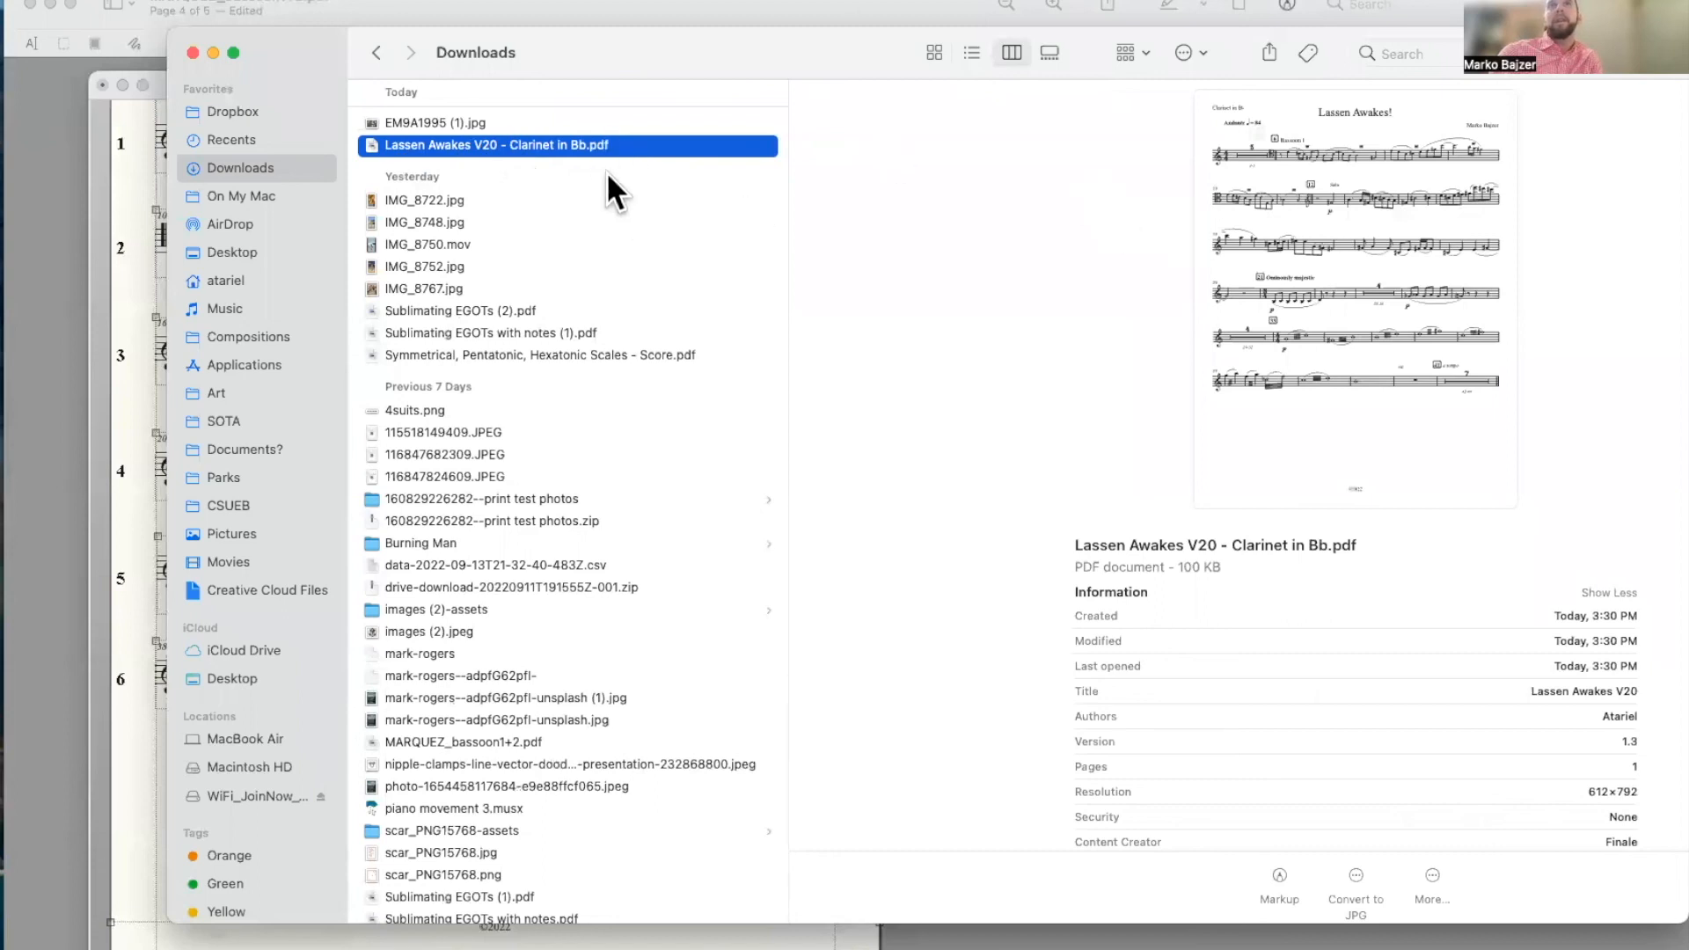
pyautogui.doubleClick(608, 145)
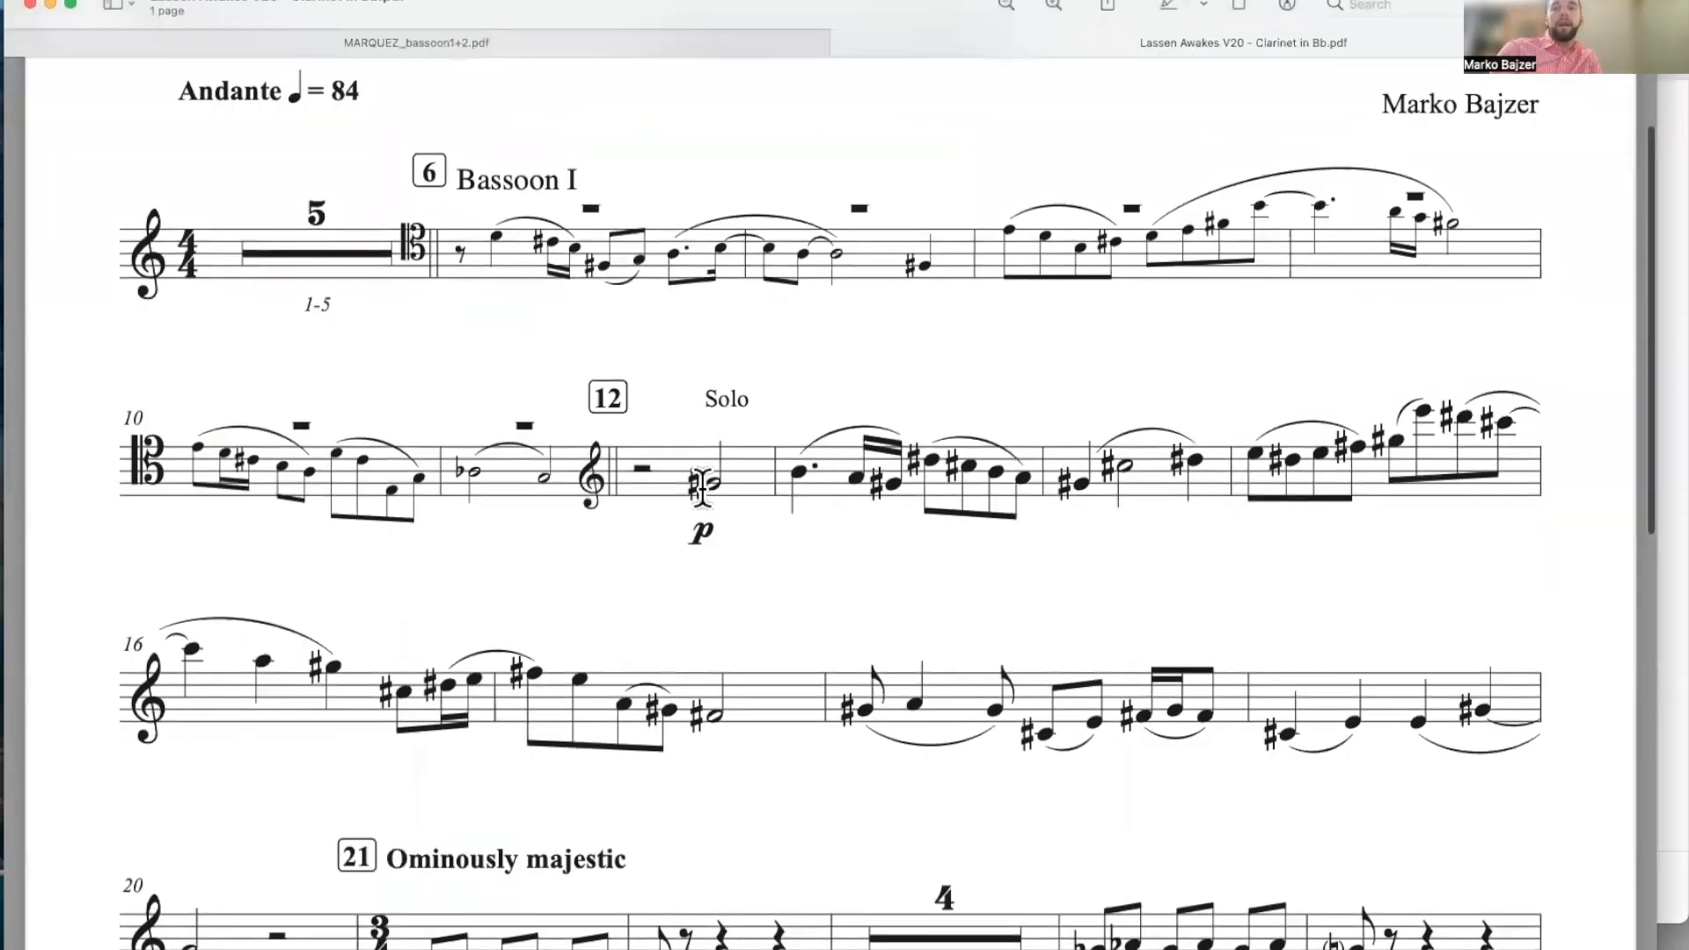
pyautogui.scroll(-5, 703, 489)
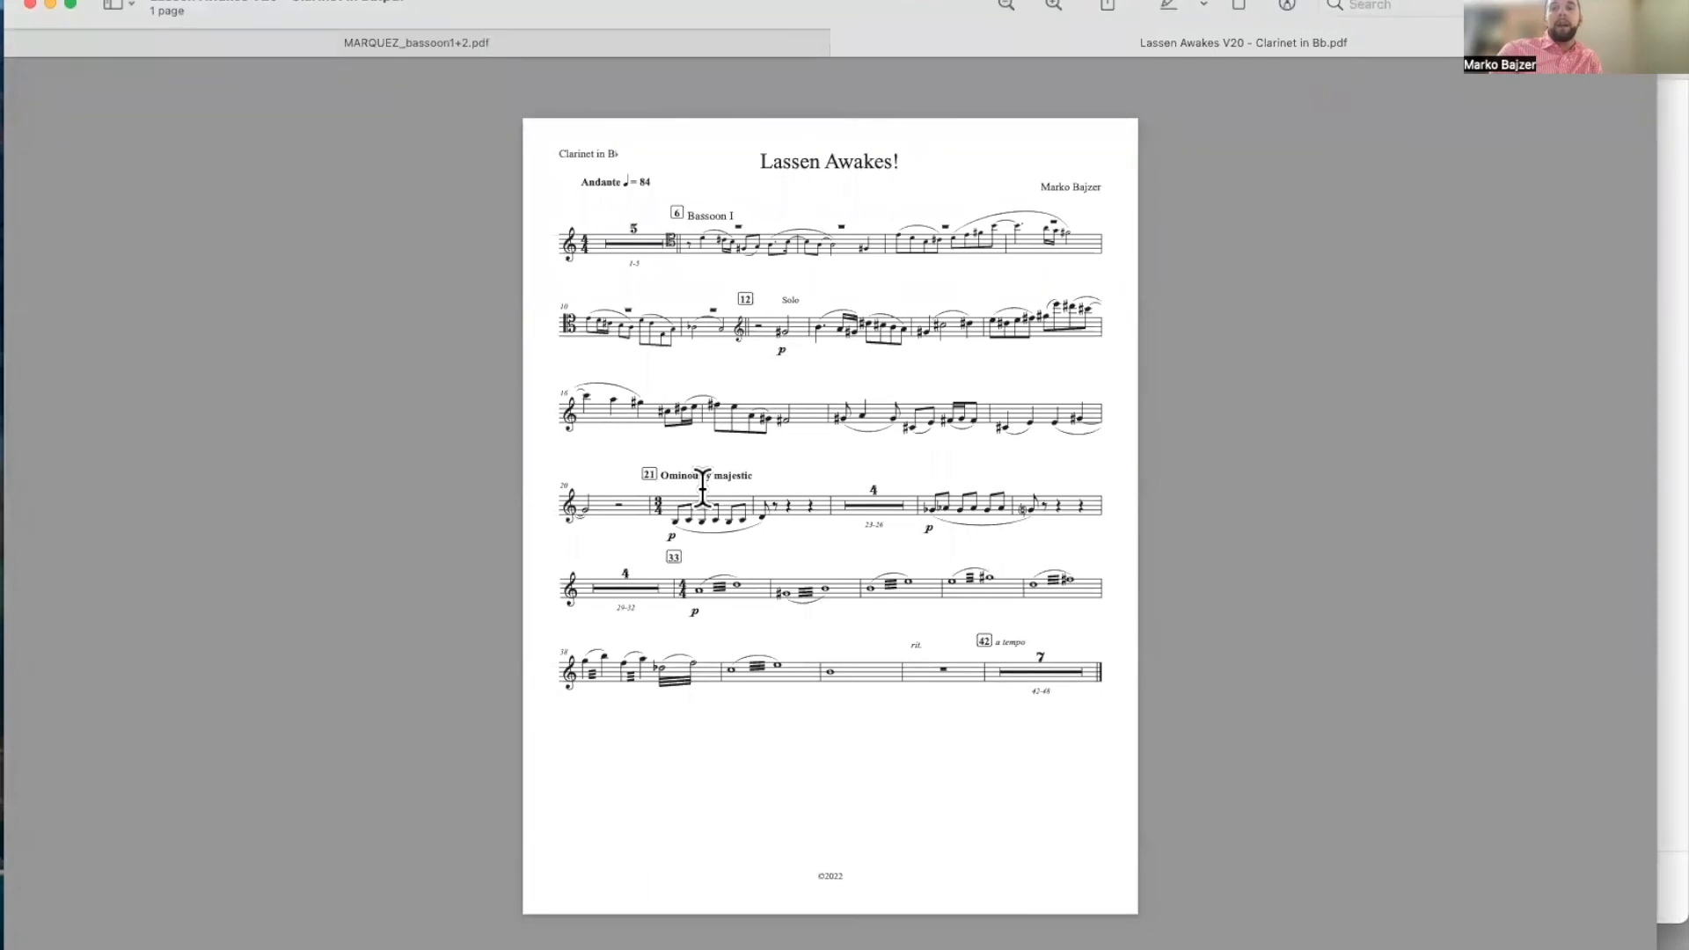
pyautogui.scroll(5, 702, 489)
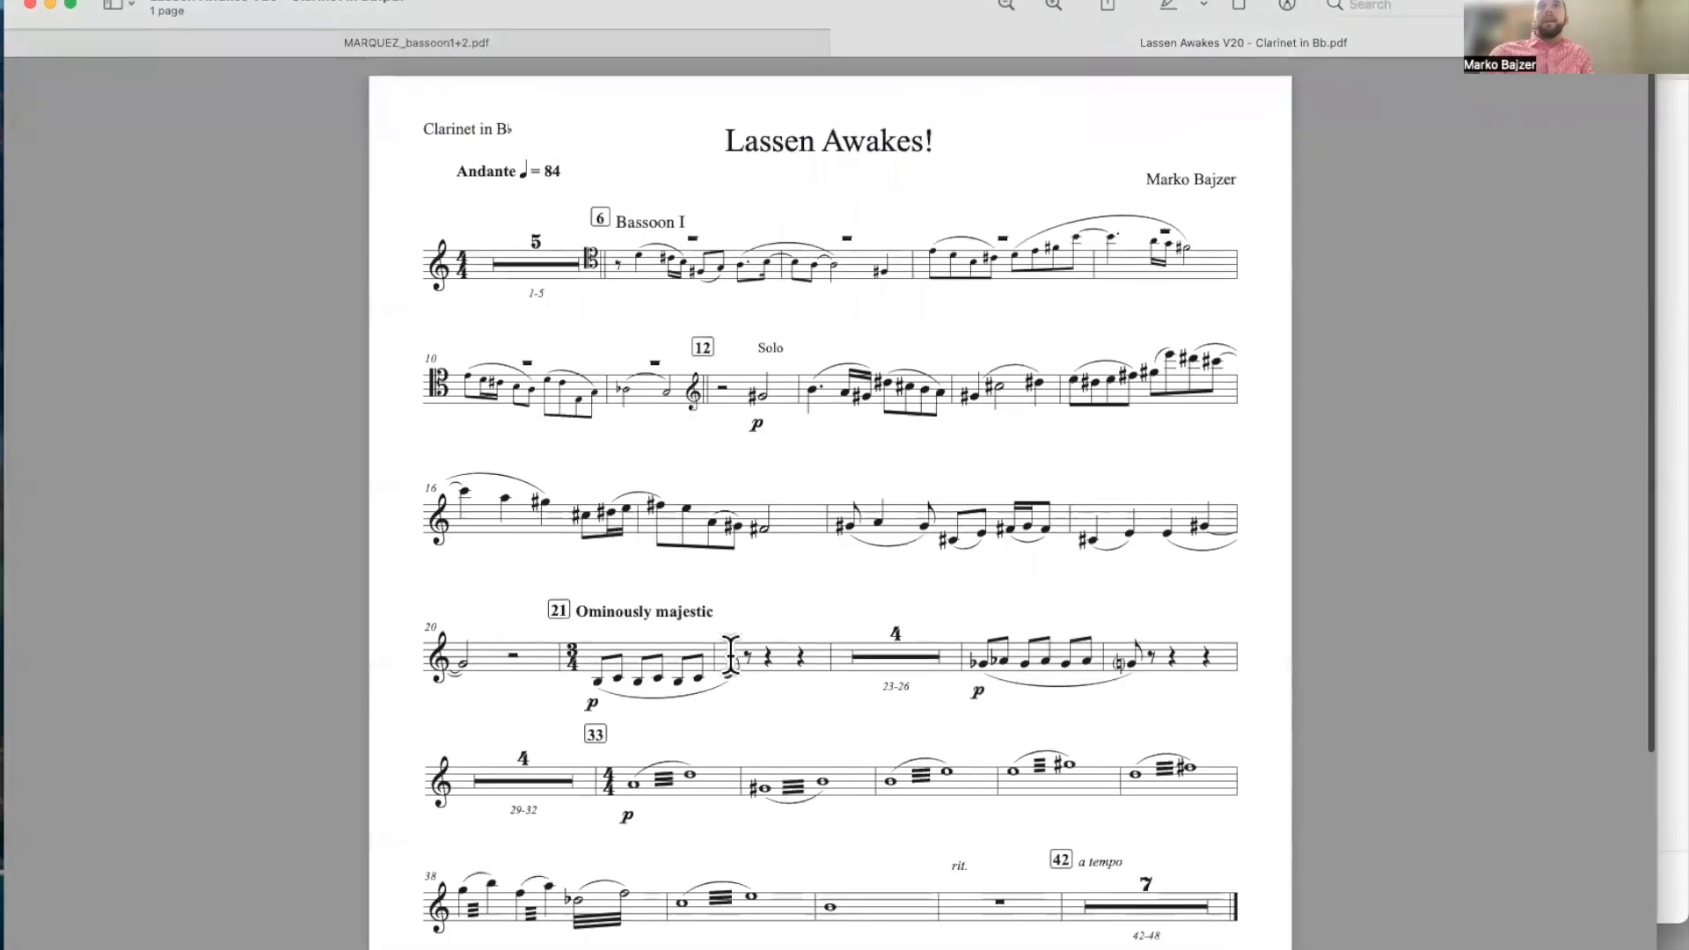